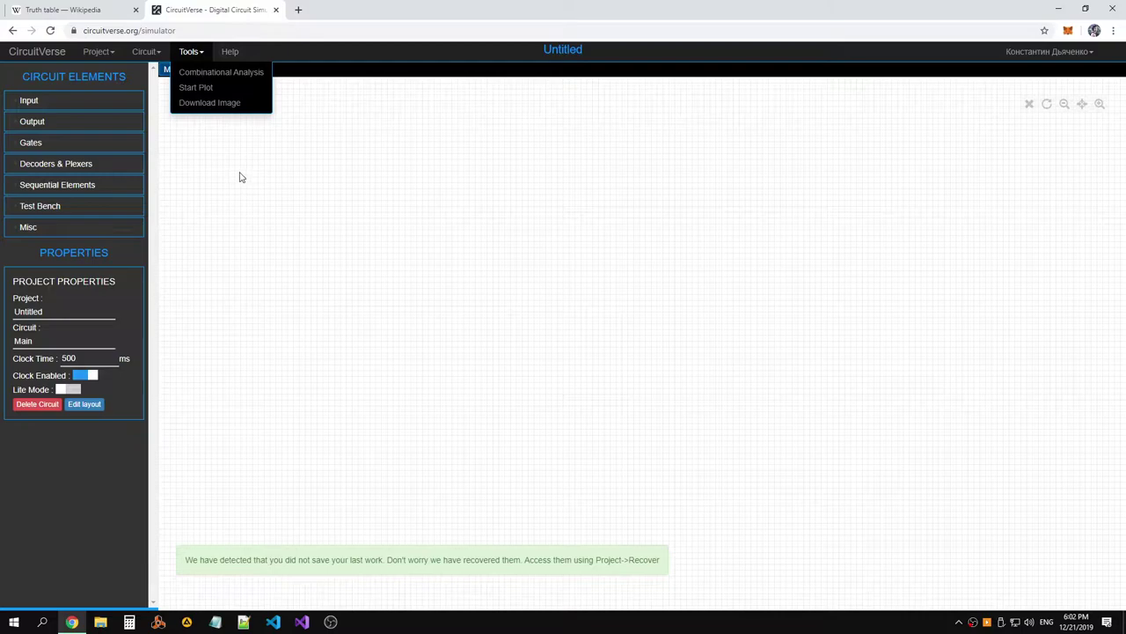
Place two one-bit Input elements on the Main circuit canvas, one directly below the other
left_click(63, 105)
left_click(40, 137)
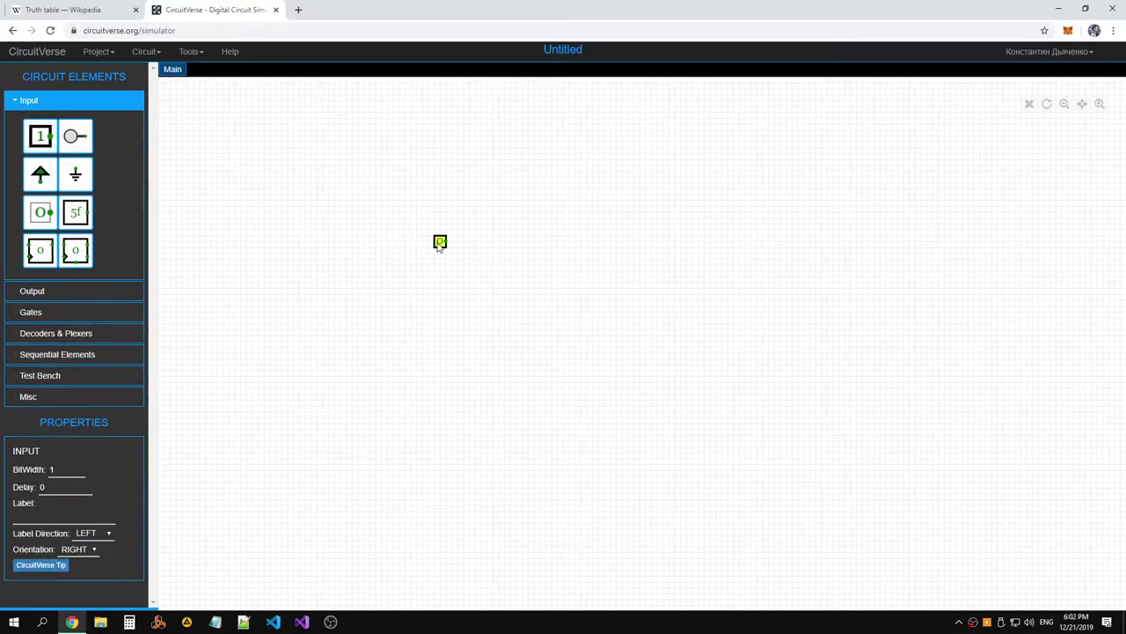
left_click(338, 235)
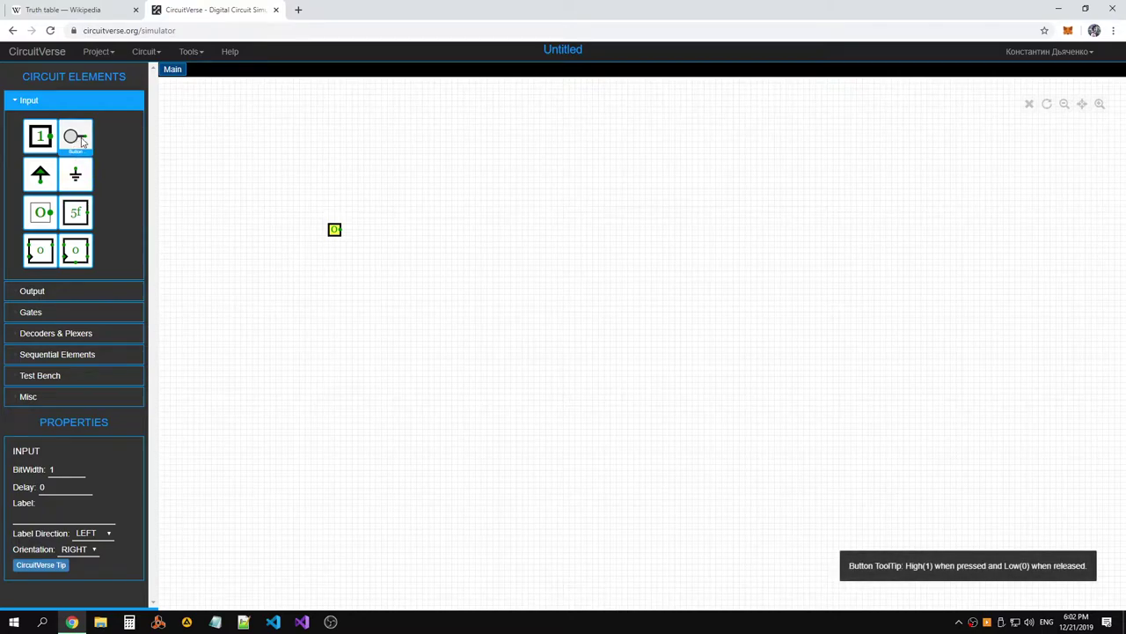
left_click(64, 104)
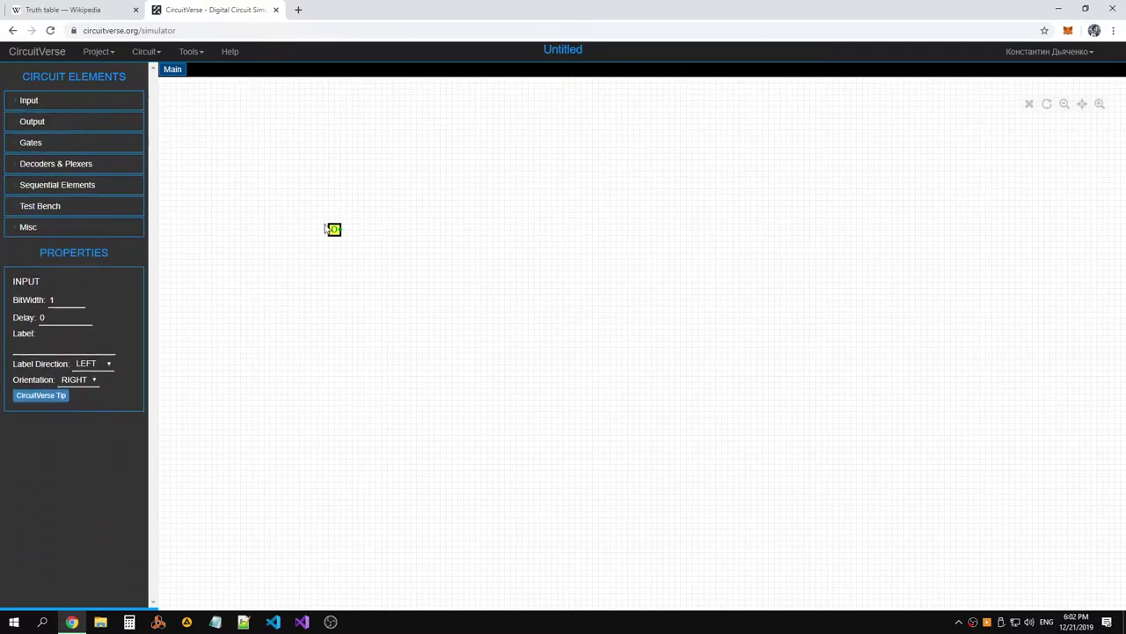
left_click(26, 100)
left_click_drag(40, 136, 337, 251)
left_click(33, 101)
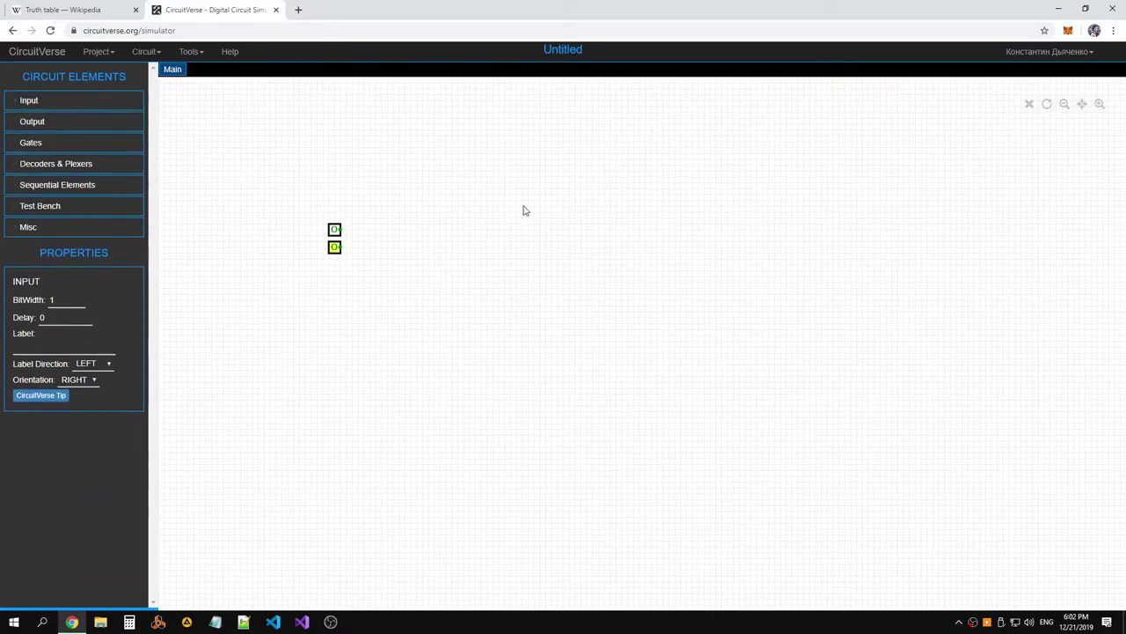
Draw a horizontal wire from the output node of each of the two inputs, both about equally long
left_click(438, 264)
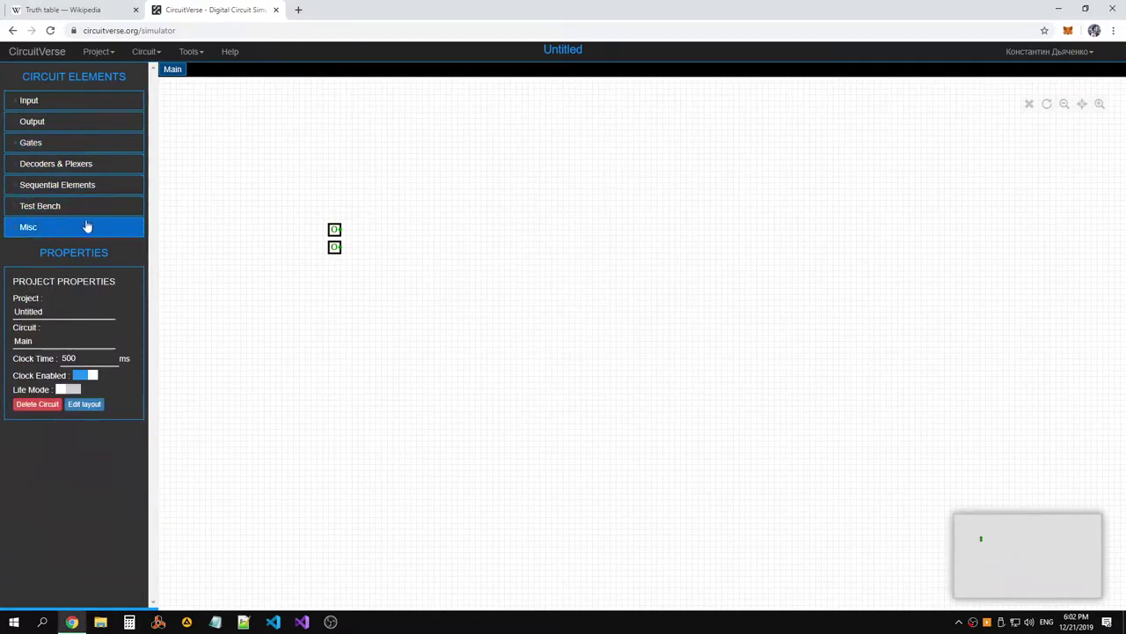
left_click_drag(341, 232, 490, 233)
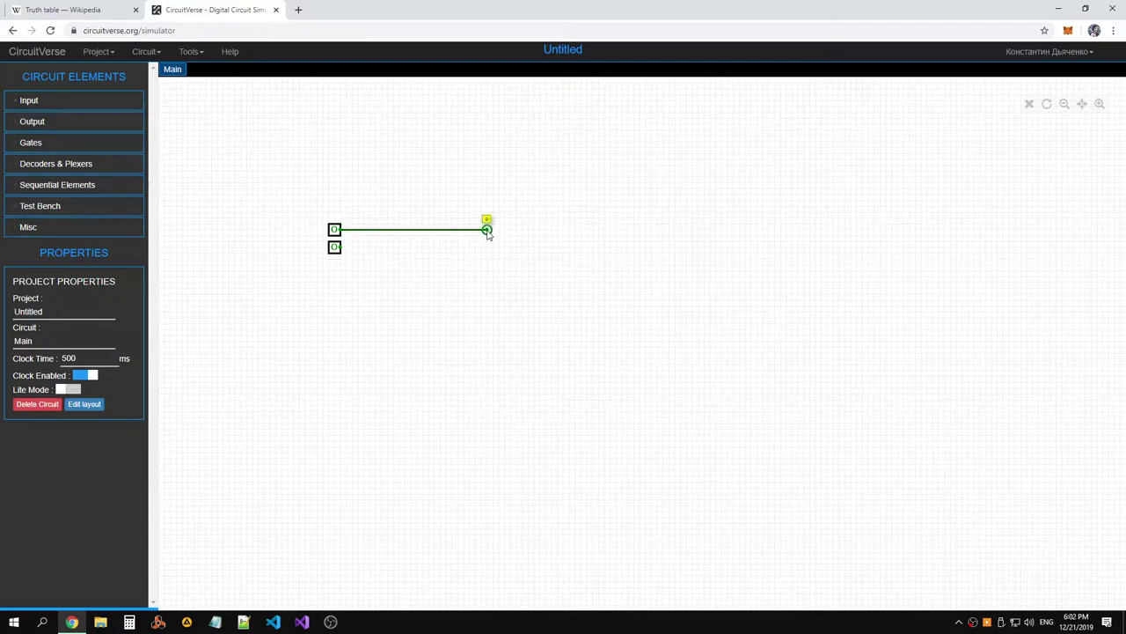
left_click_drag(342, 251, 488, 248)
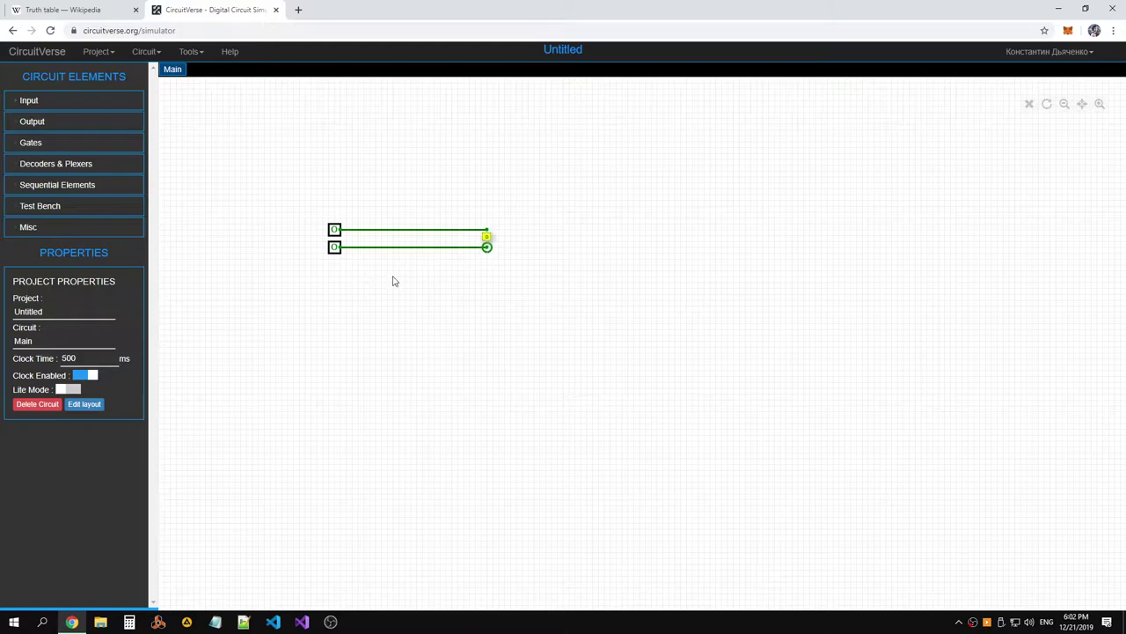
Try a sixteen-segment display wired to both inputs, and switch both inputs to 1
left_click(49, 128)
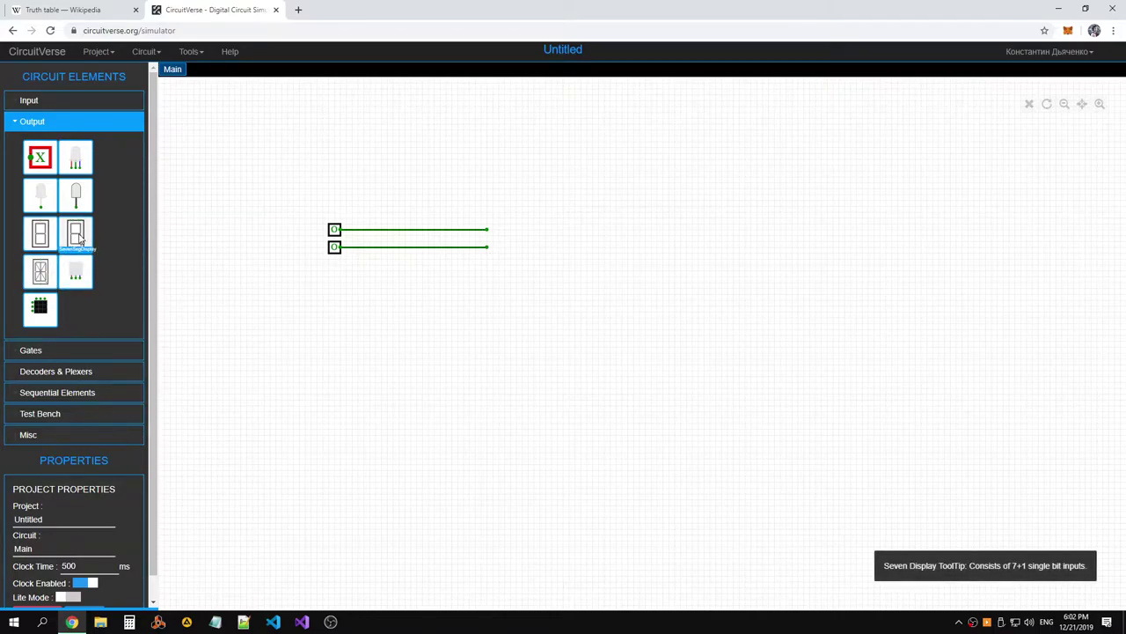
left_click_drag(44, 271, 551, 257)
left_click_drag(488, 229, 546, 220)
left_click_drag(487, 247, 546, 284)
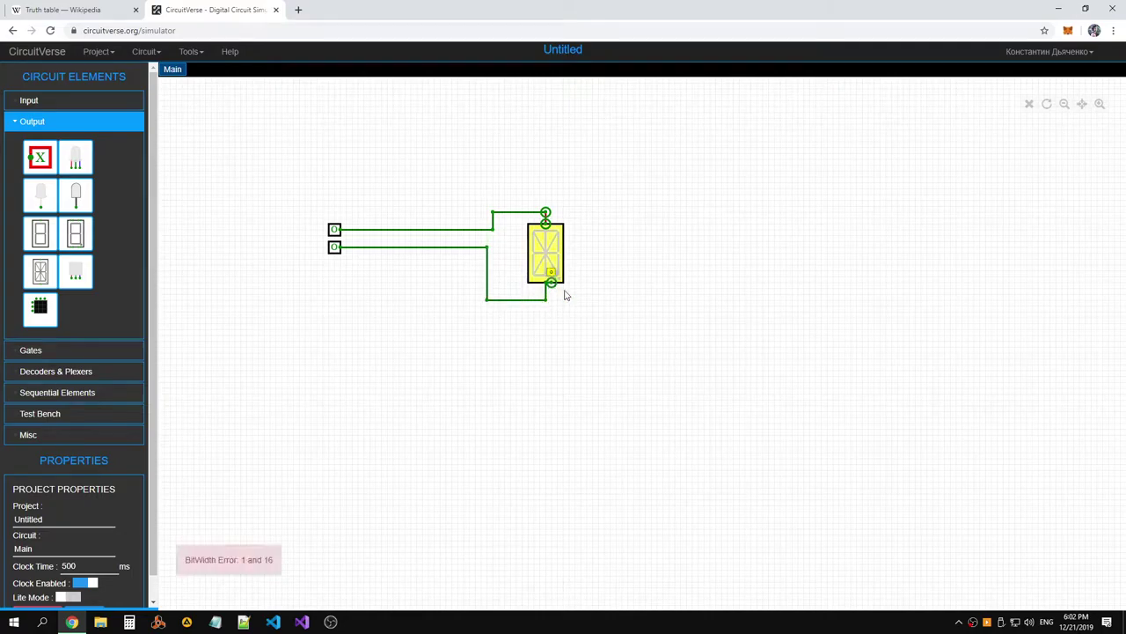
left_click(335, 248)
left_click(334, 231)
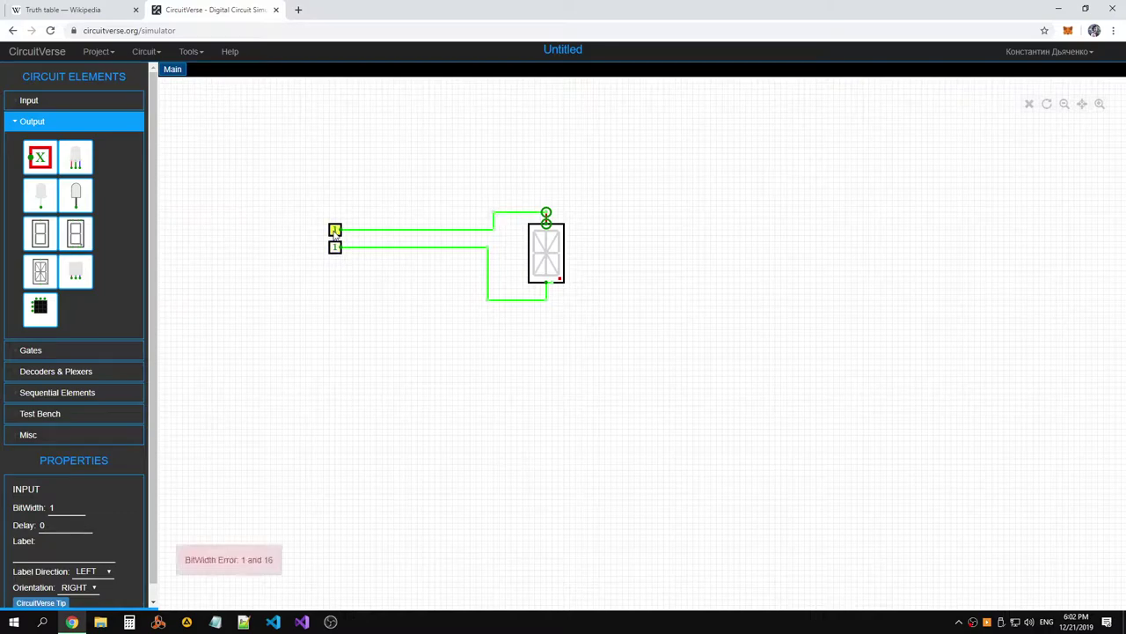
Delete the sixteen-segment display, try a seven-segment display in its place, and remove that one too
left_click(556, 275)
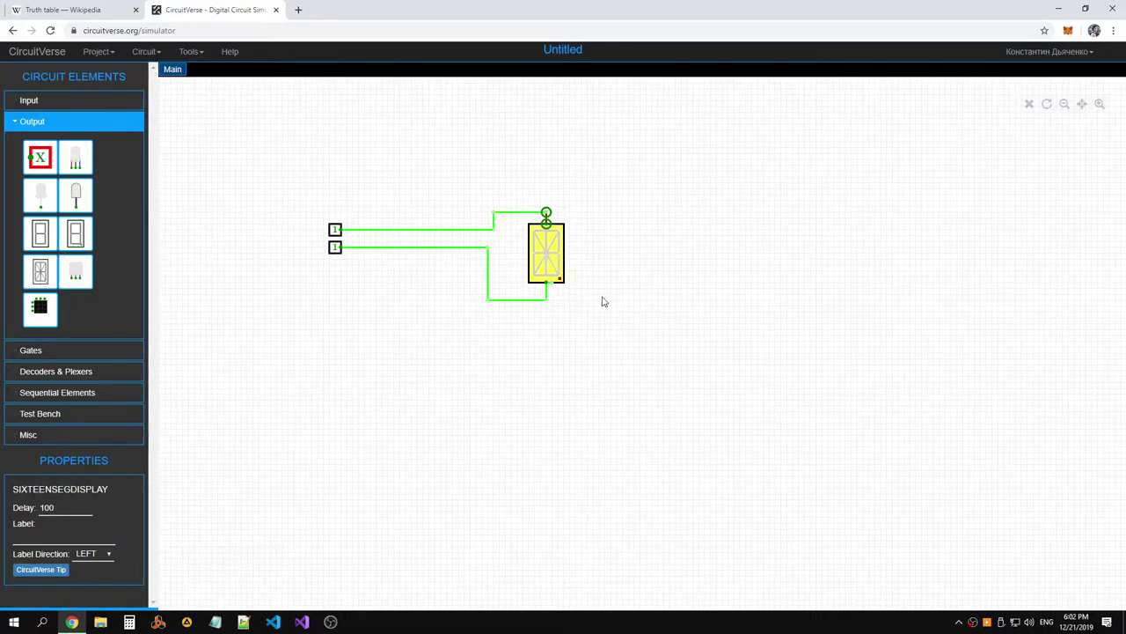
key("Delete")
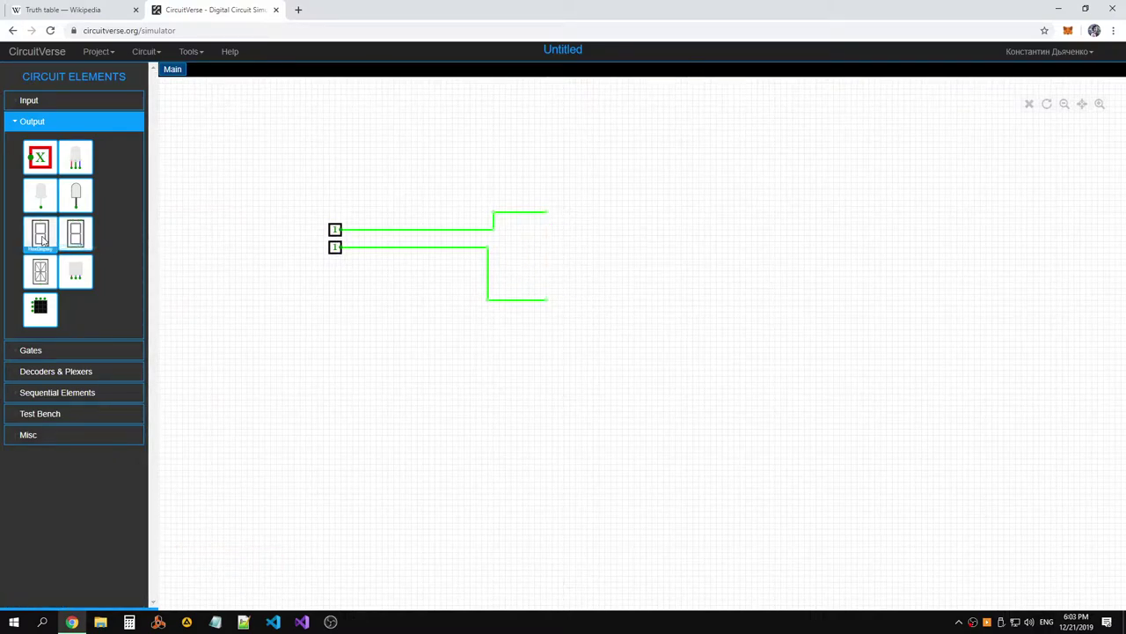
left_click(86, 237)
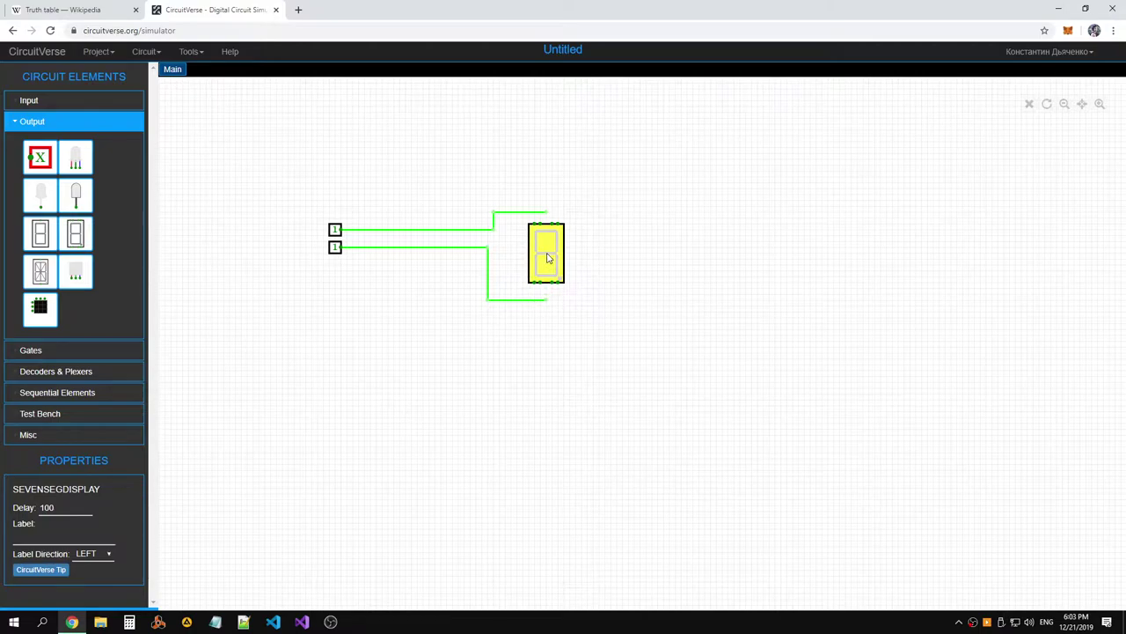
right_click(549, 262)
left_click(563, 327)
Remove the leftover bends of the upper wire and attach a one-bit Output element to its straight end
left_click(40, 156)
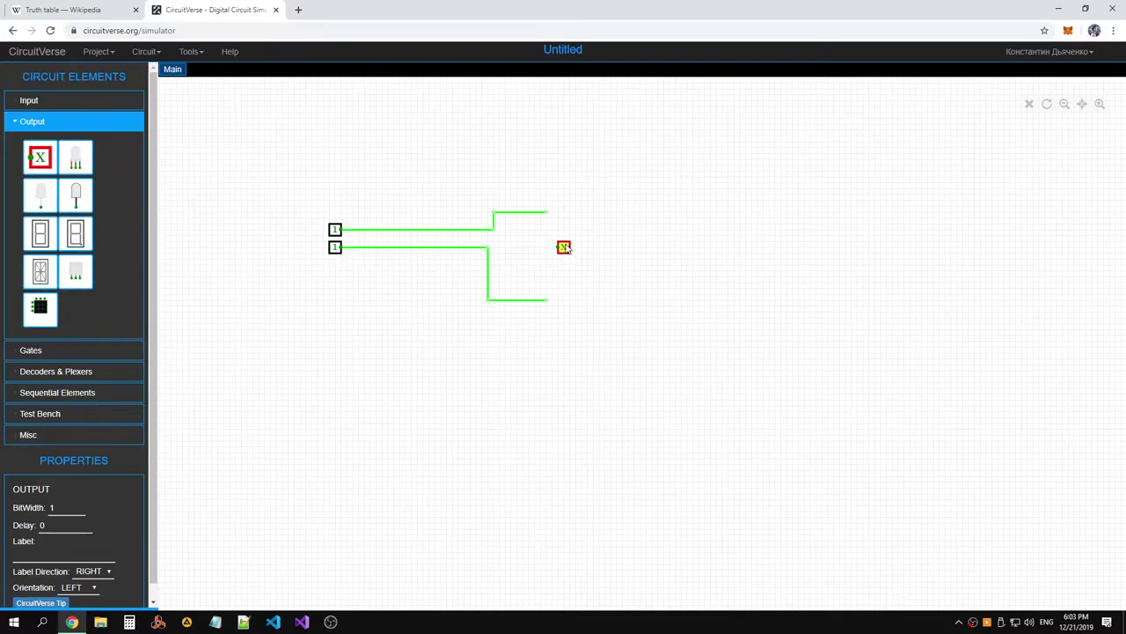
left_click(504, 231)
left_click(533, 220)
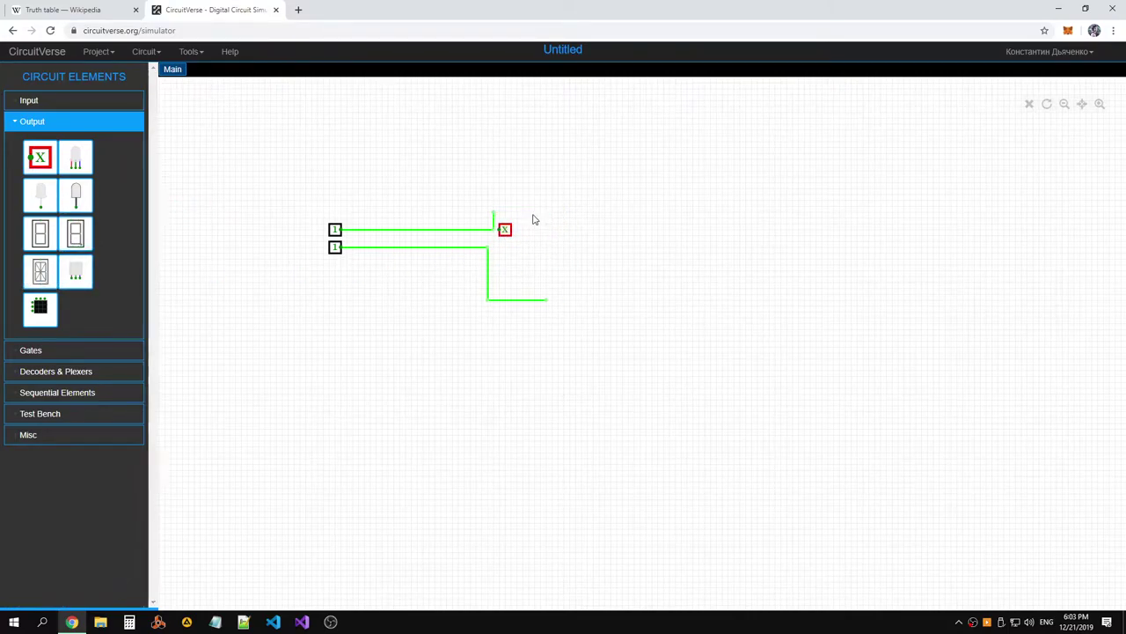
left_click(498, 232)
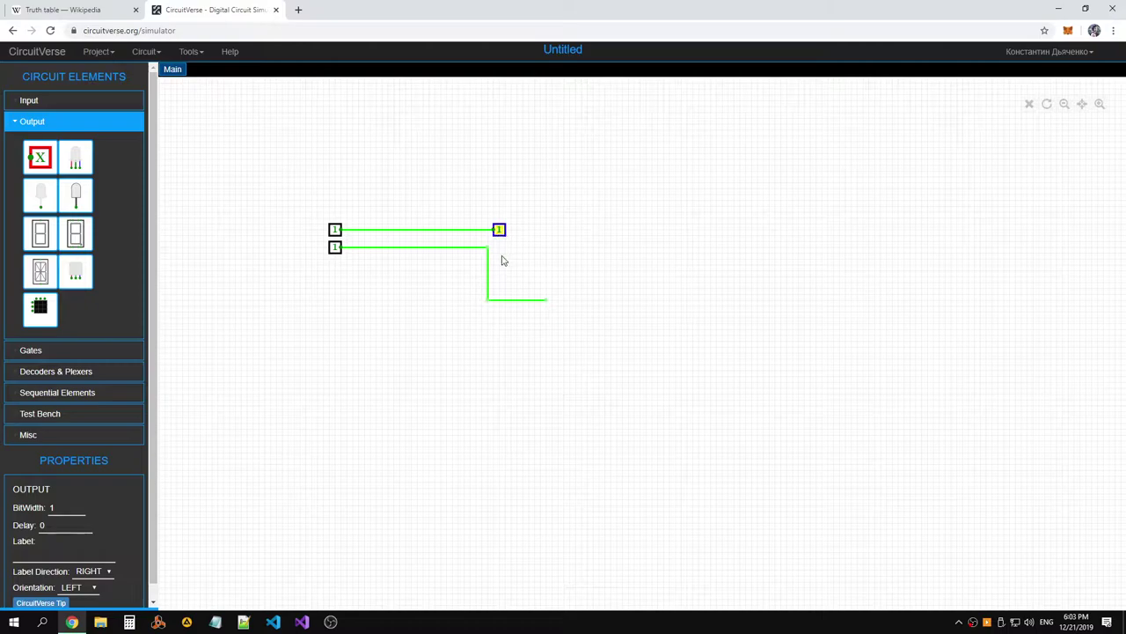
Delete the leftover bends of the lower wire and attach a second one-bit Output element directly below the first
left_click(487, 260)
key("Delete")
left_click(522, 300)
key("Delete")
left_click(492, 247)
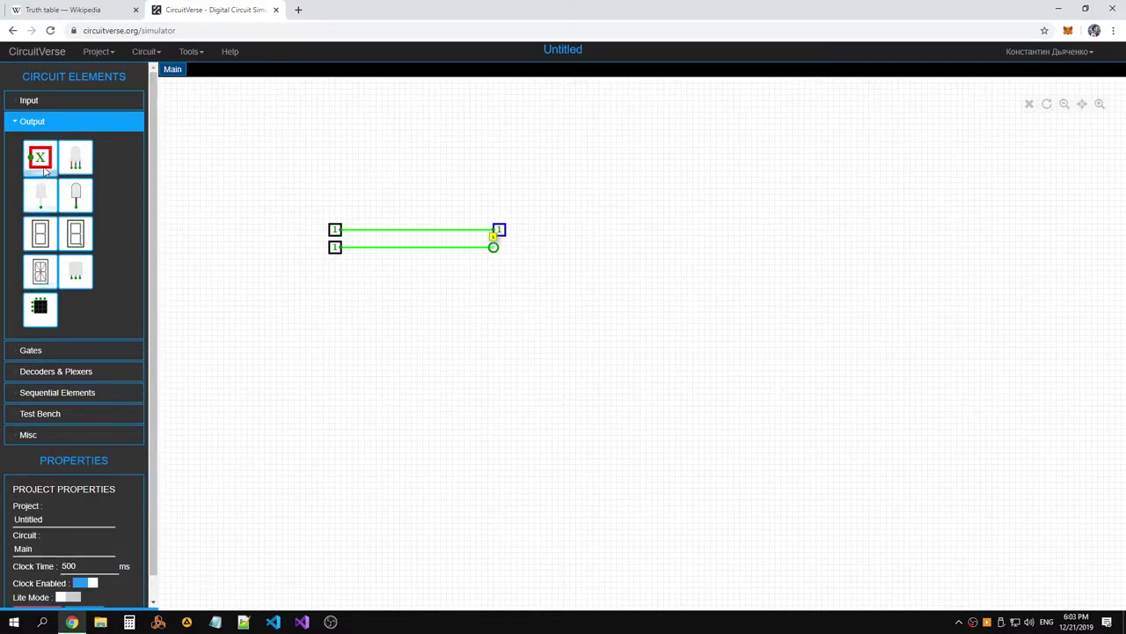
left_click(44, 172)
left_click(499, 247)
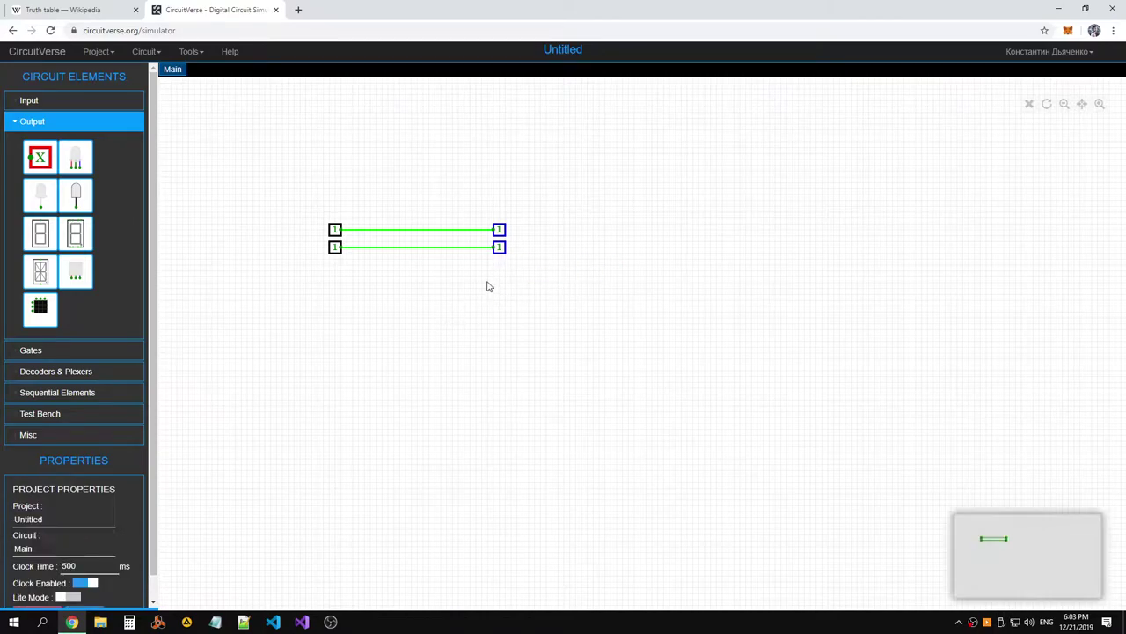
Switch both inputs to 0 to test the two directly wired outputs
left_click(334, 249)
left_click(376, 331)
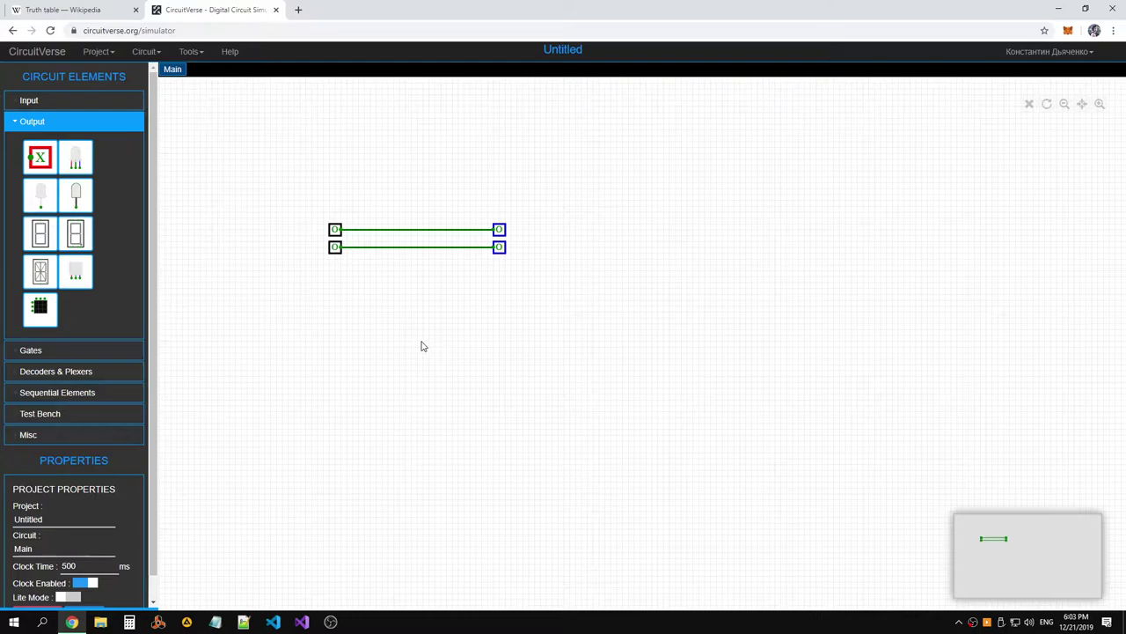
key("alt+Tab")
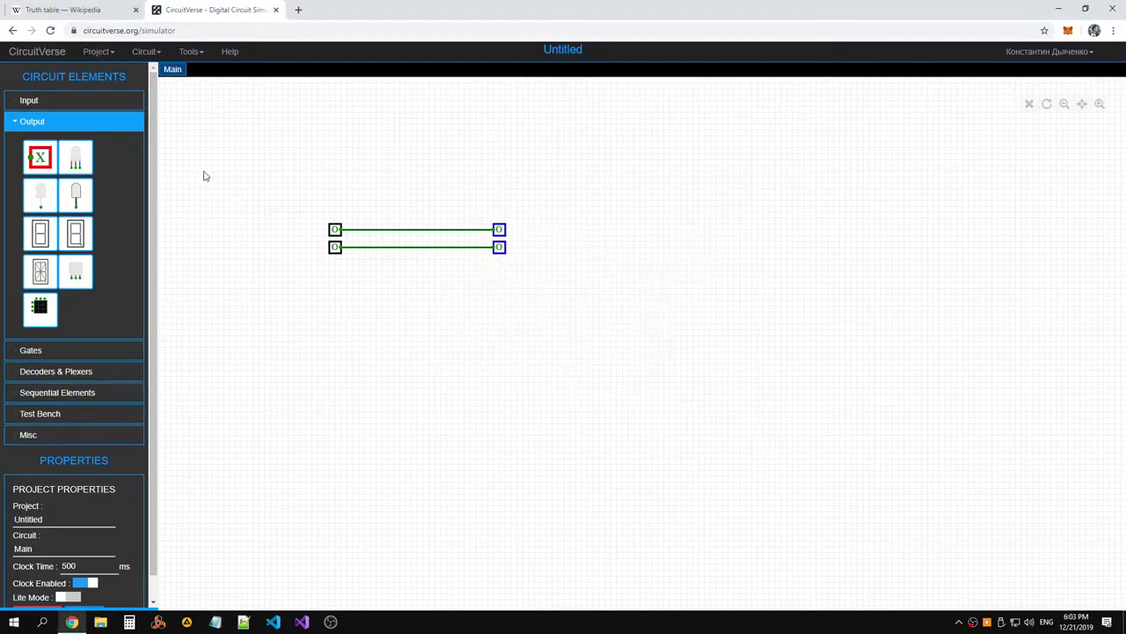
View the Wikipedia truth table page and search Google in a new tab for "all 16 functions using sheffers stroke"
left_click(79, 10)
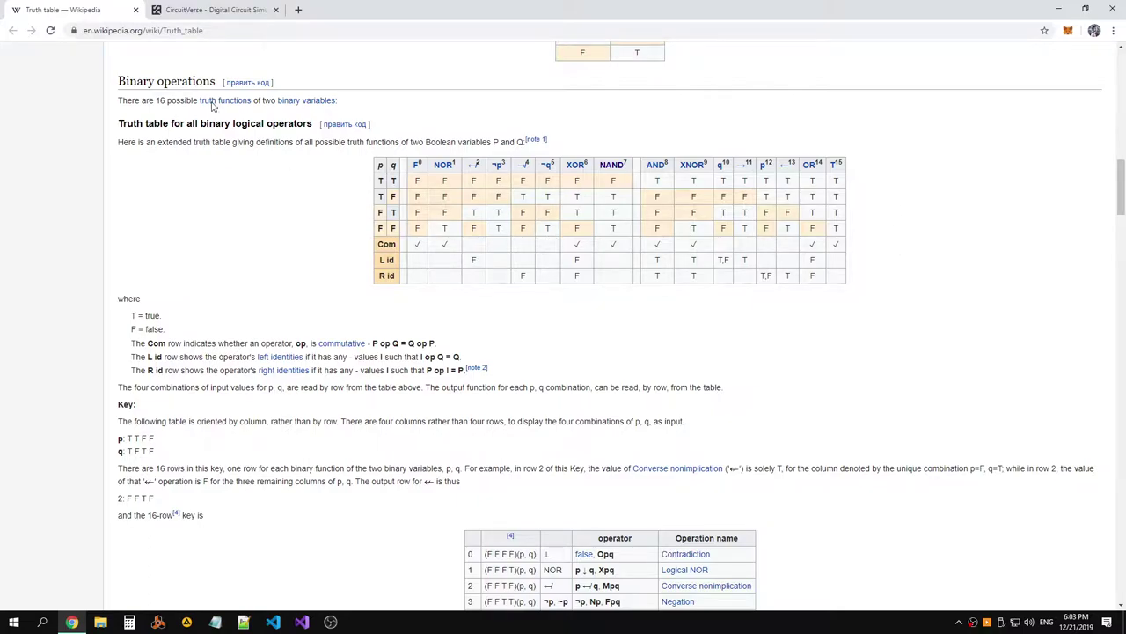
left_click(298, 10)
type("all")
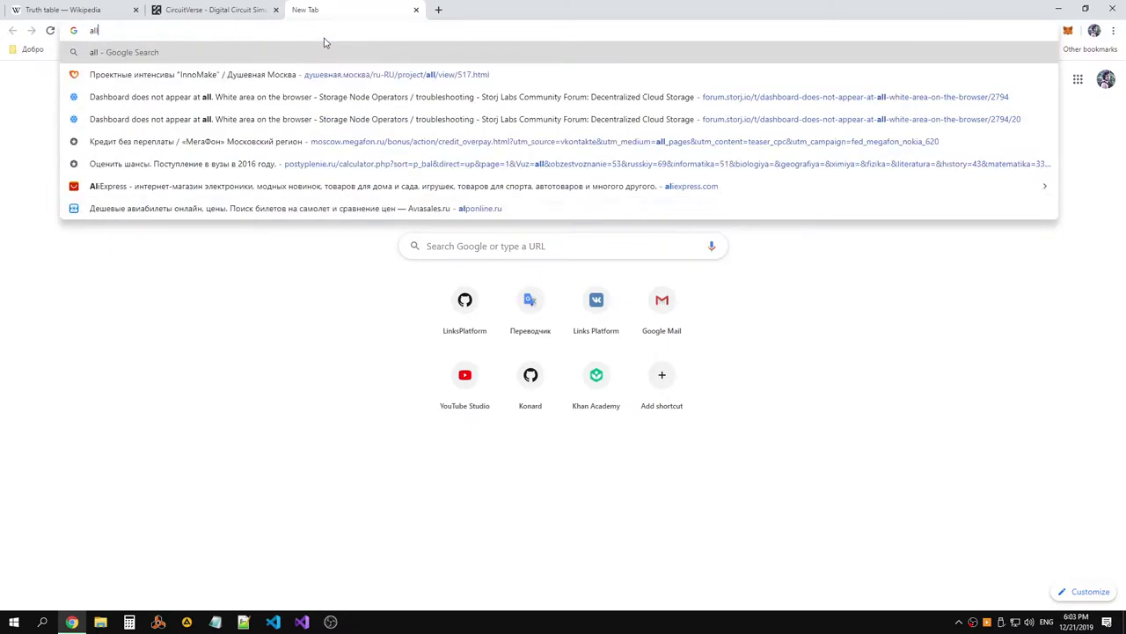
type(" 1")
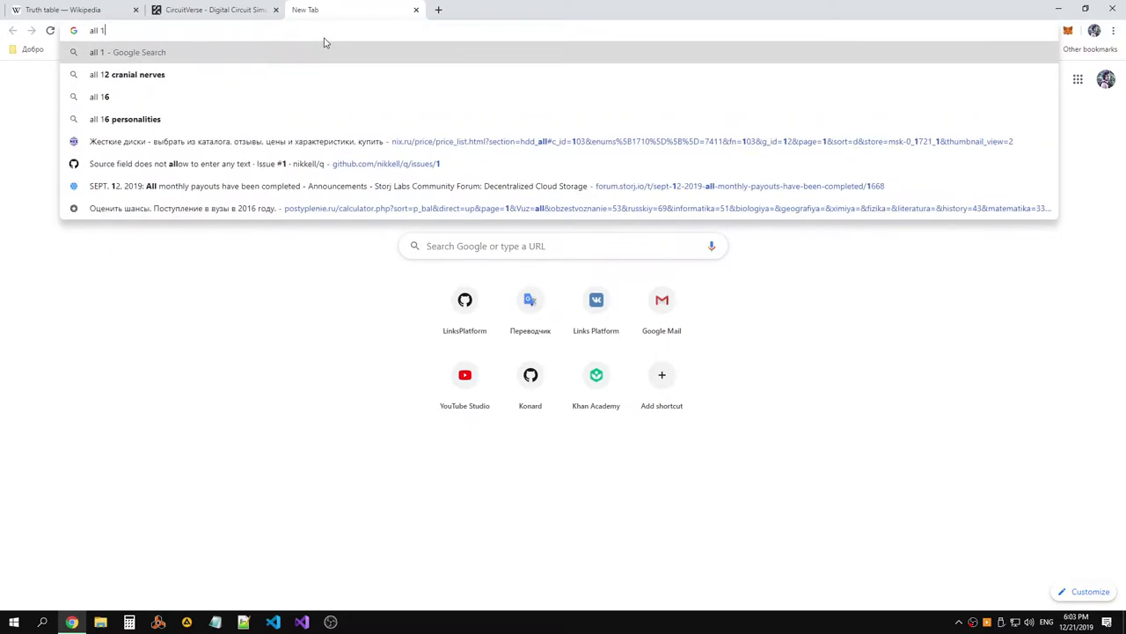
type("6 func")
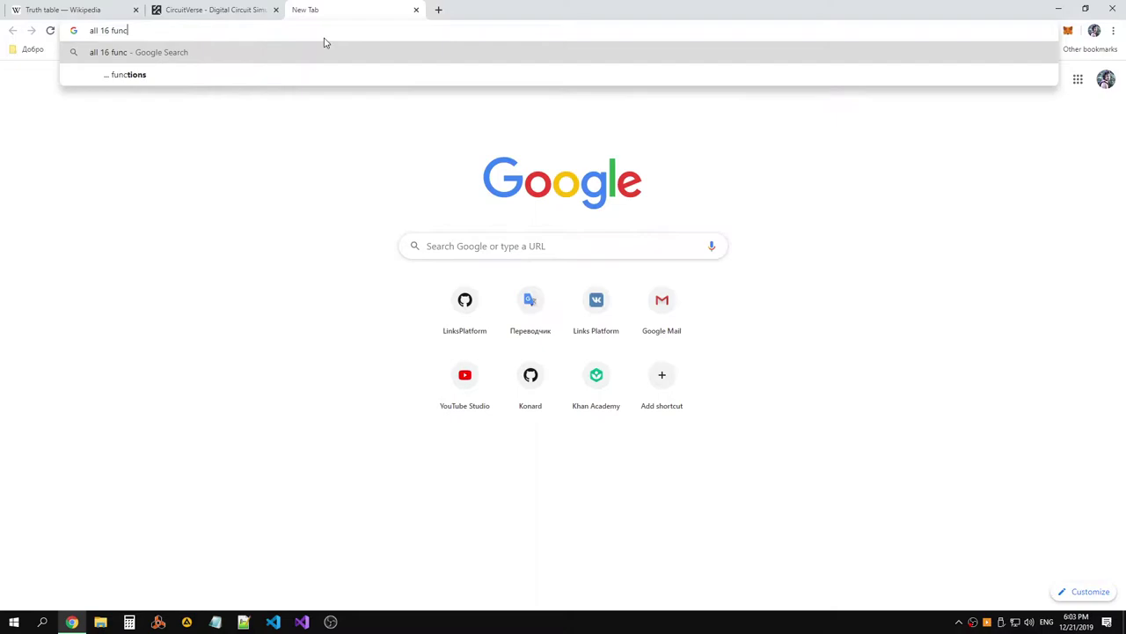
type("tions u")
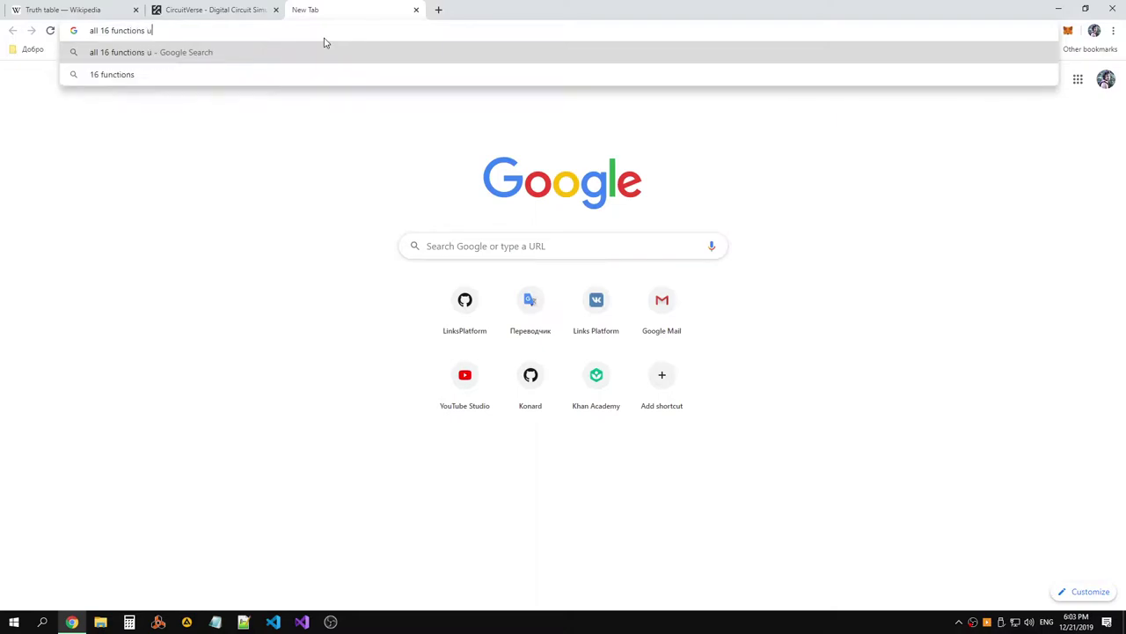
type("sing sh")
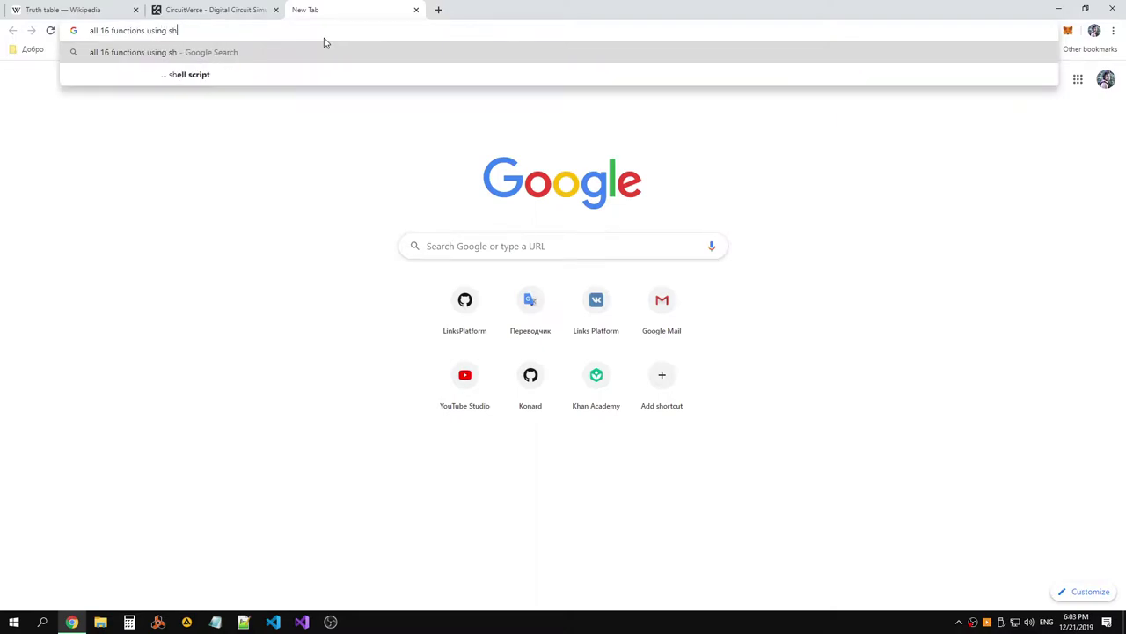
type("effer")
key("Down")
type("s")
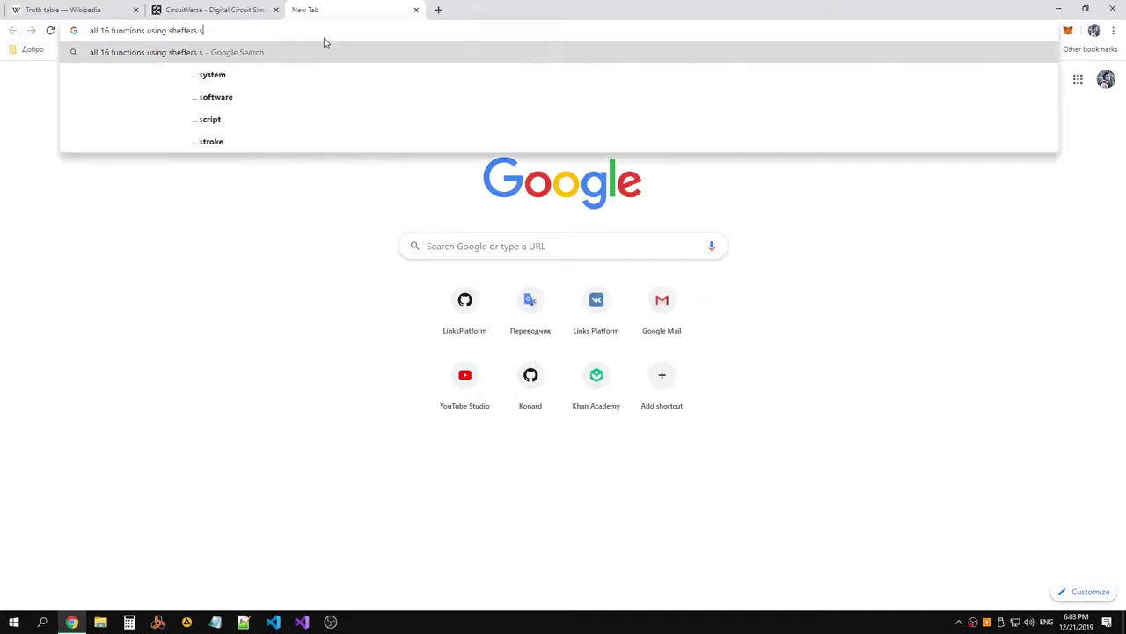
type("toroke")
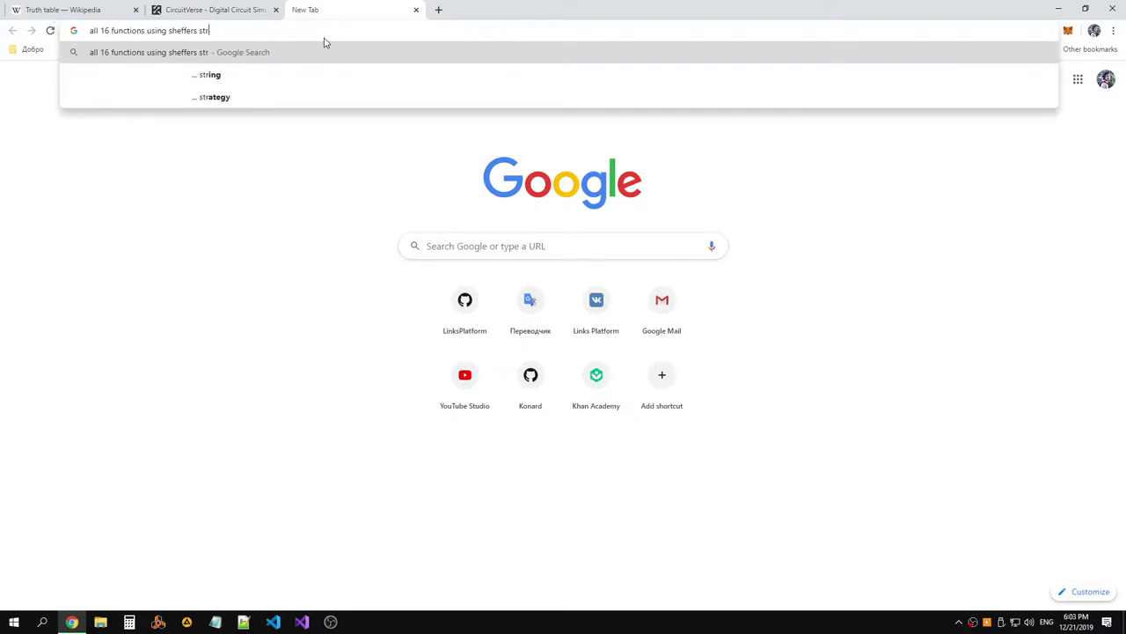
key("Return")
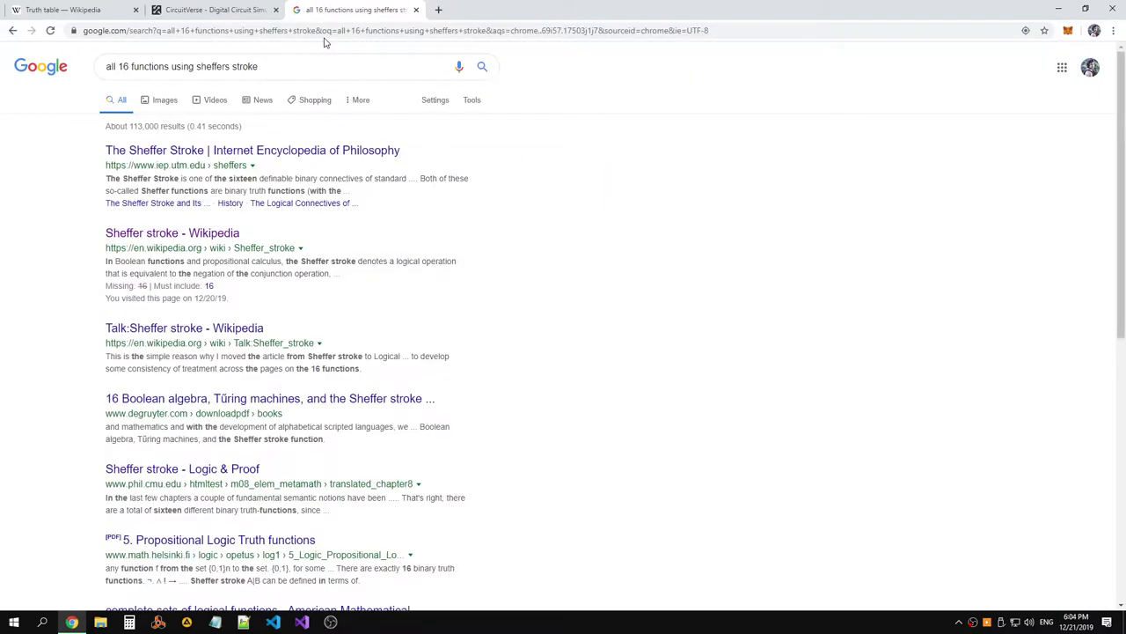
Open the Internet Encyclopedia of Philosophy result and the "16 Boolean algebra, Tűring machines, and the Sheffer stroke" result in separate tabs
middle_click(293, 154)
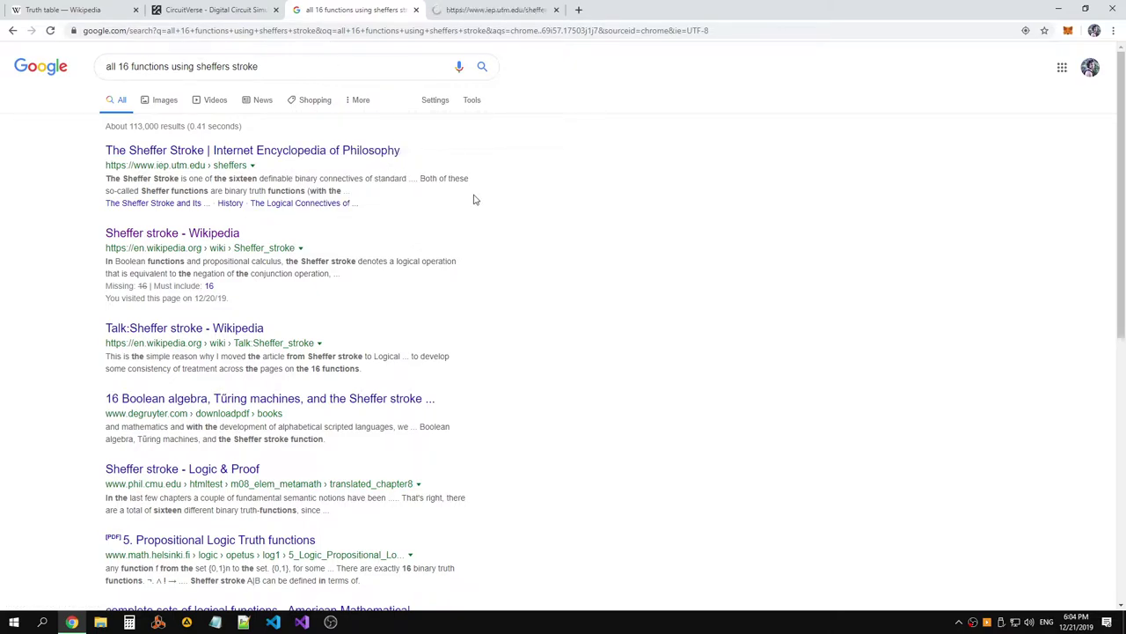
right_click(345, 398)
left_click(377, 407)
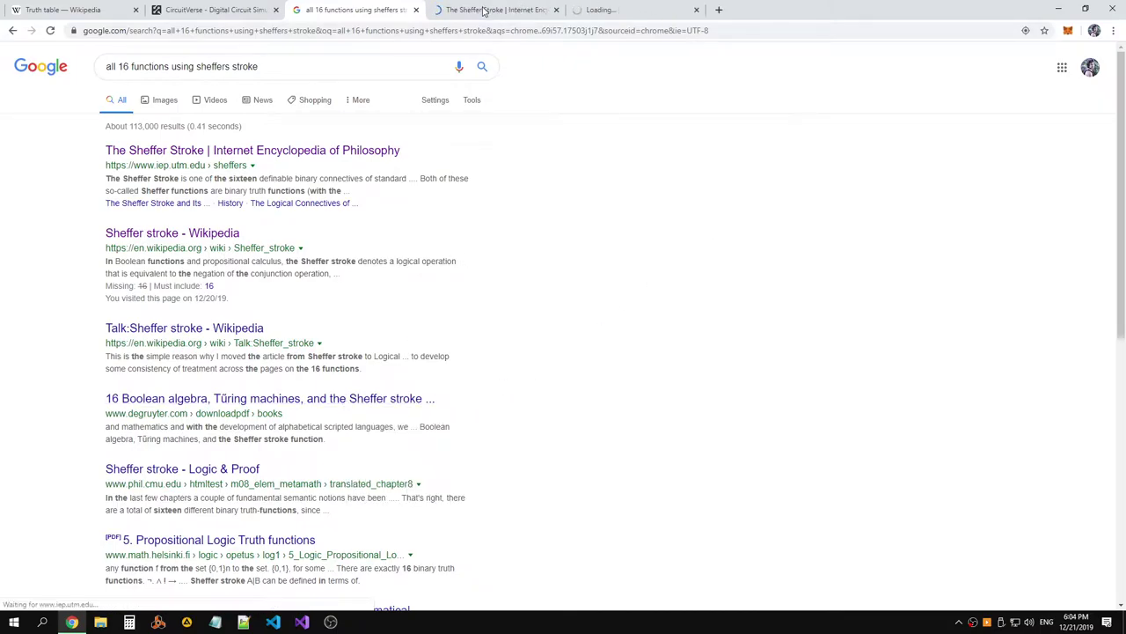
Look through the Internet Encyclopedia of Philosophy article for truth tables and equivalences that express connectives with the Sheffer stroke
key("ctrl+Tab")
scroll(641, 154, "down", 10)
scroll(645, 145, "down", 10)
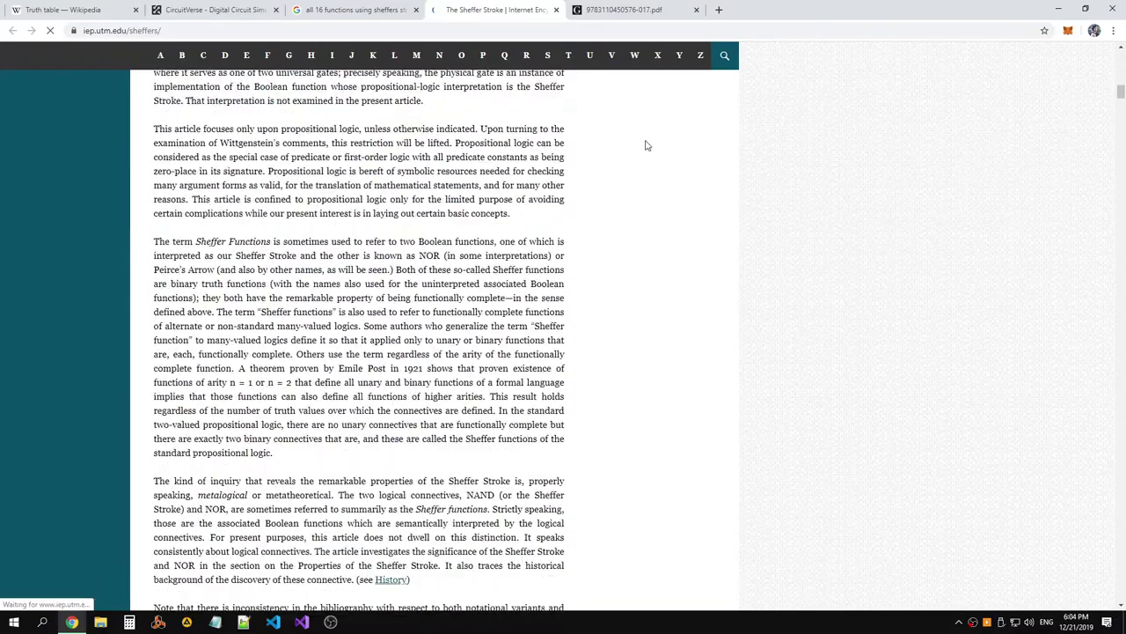
mouse_move(1119, 113)
left_mouse_down()
mouse_move(1121, 299)
mouse_move(1121, 286)
left_mouse_up()
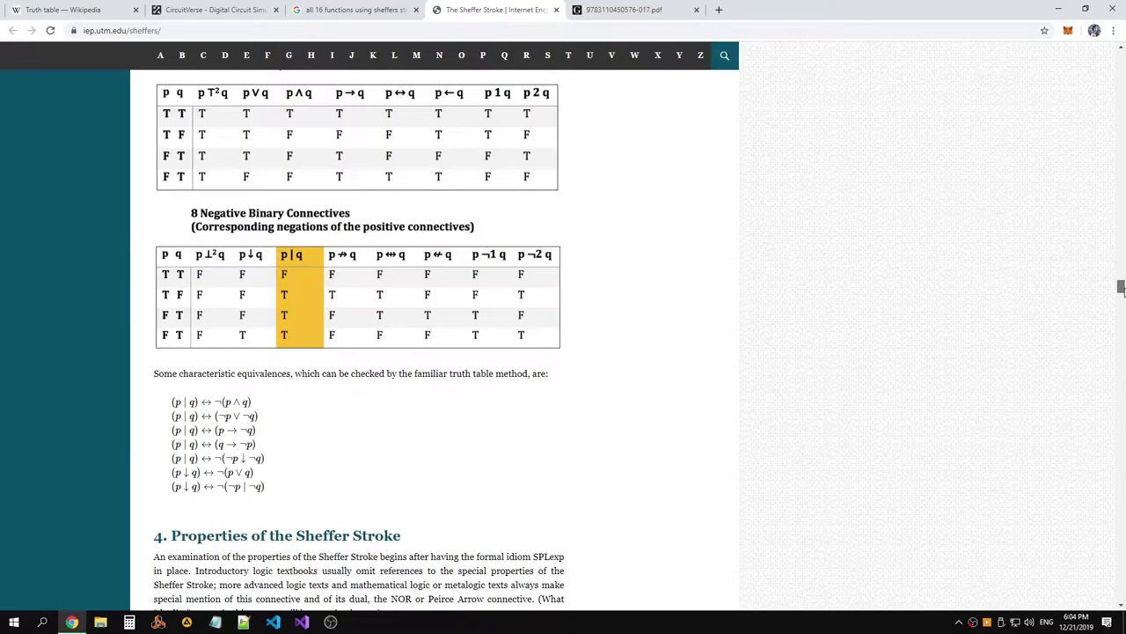
left_click_drag(1121, 299, 1121, 365)
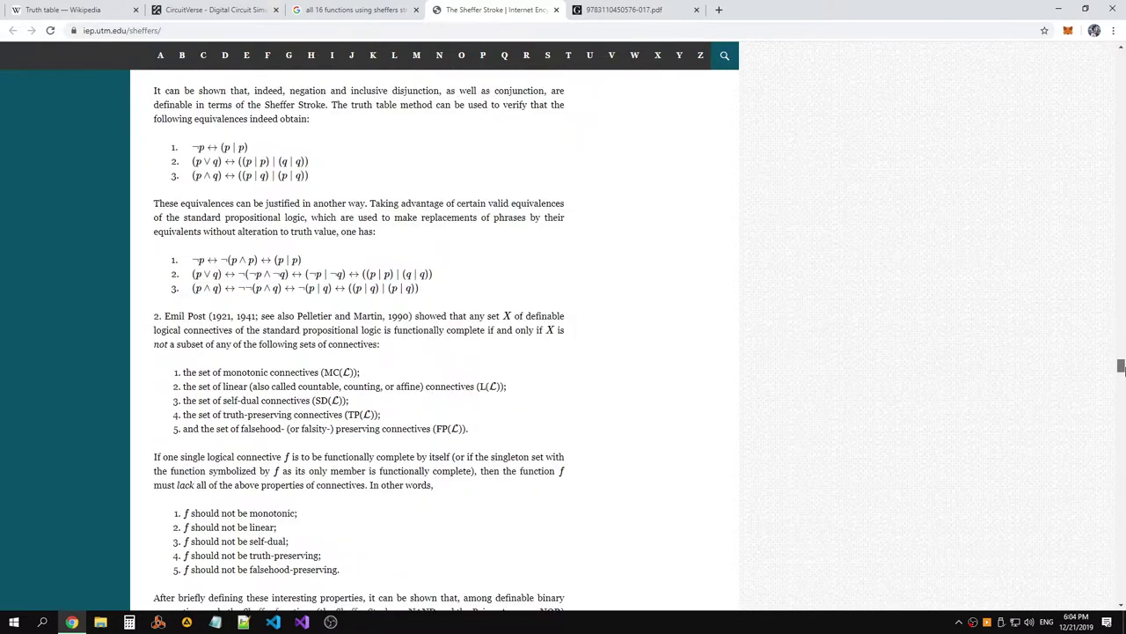
left_click_drag(1121, 369, 1076, 444)
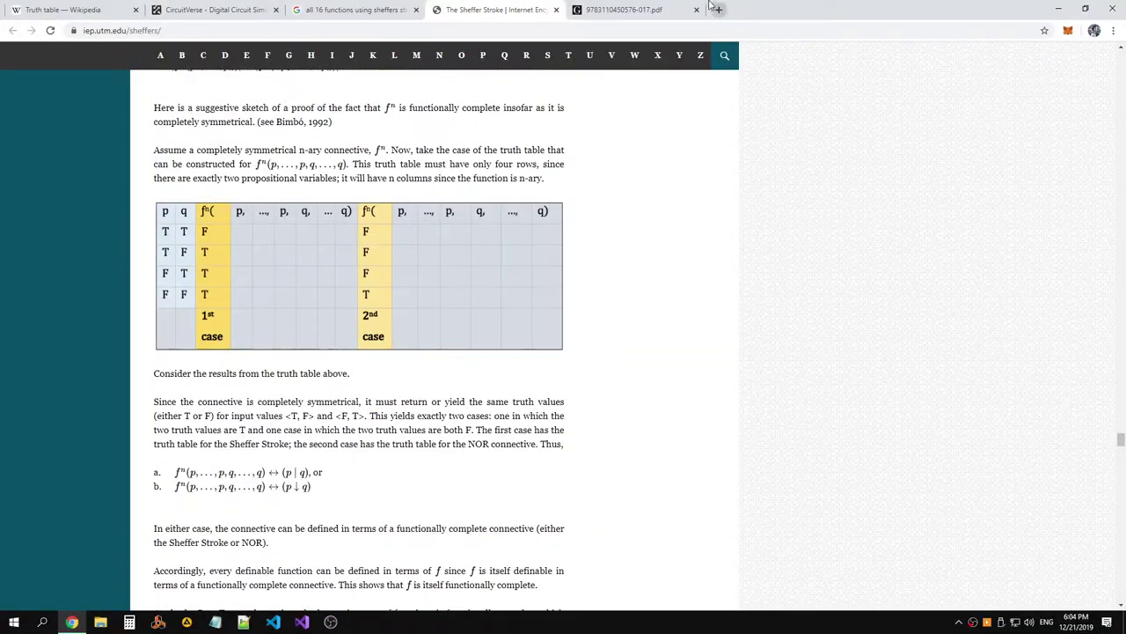
Close the encyclopedia article, look through the Sheffer stroke PDF for expressions of logical operators using only NAND, and close the PDF
left_click(555, 9)
scroll(939, 119, "down", 4)
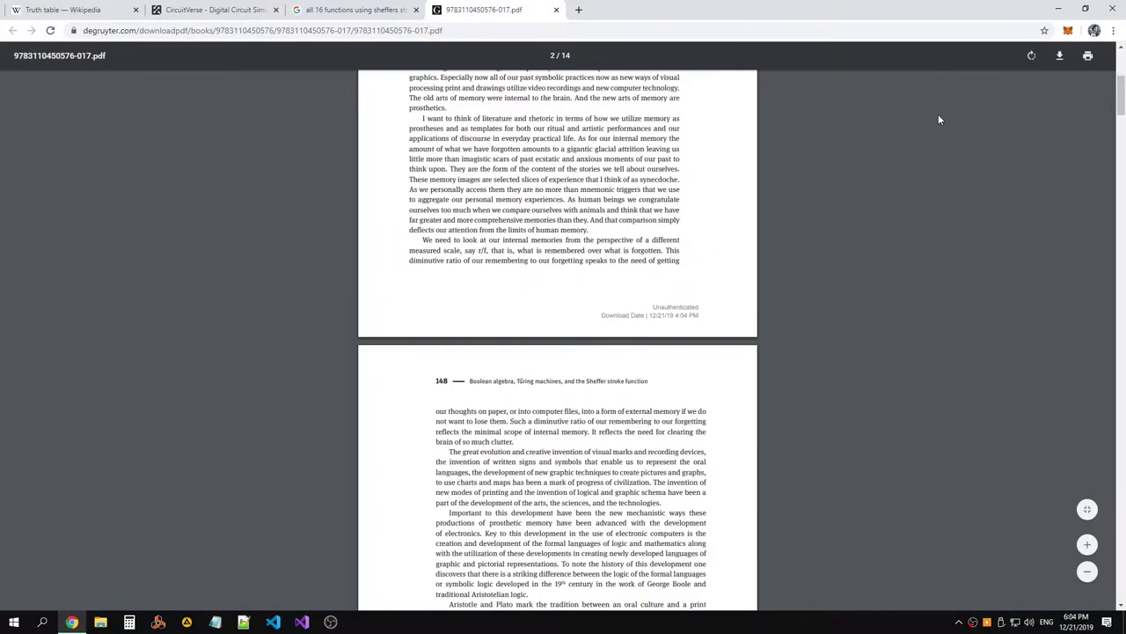
scroll(938, 113, "down", 5)
left_click_drag(1121, 145, 1122, 492)
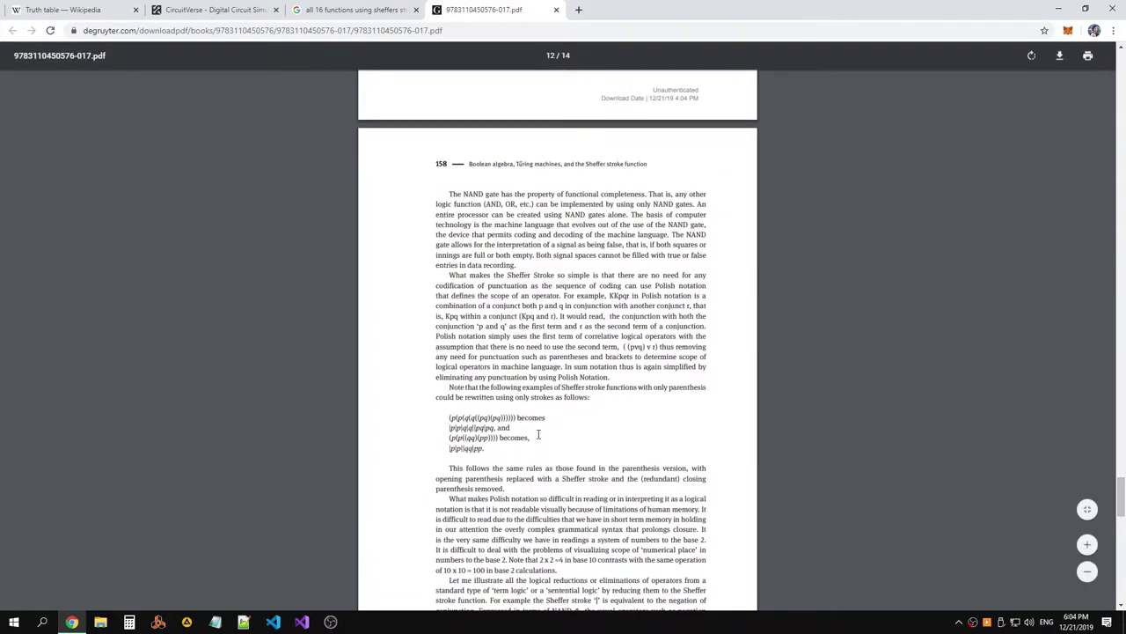
scroll(533, 440, "up", 3)
scroll(533, 440, "down", 10)
left_click(556, 9)
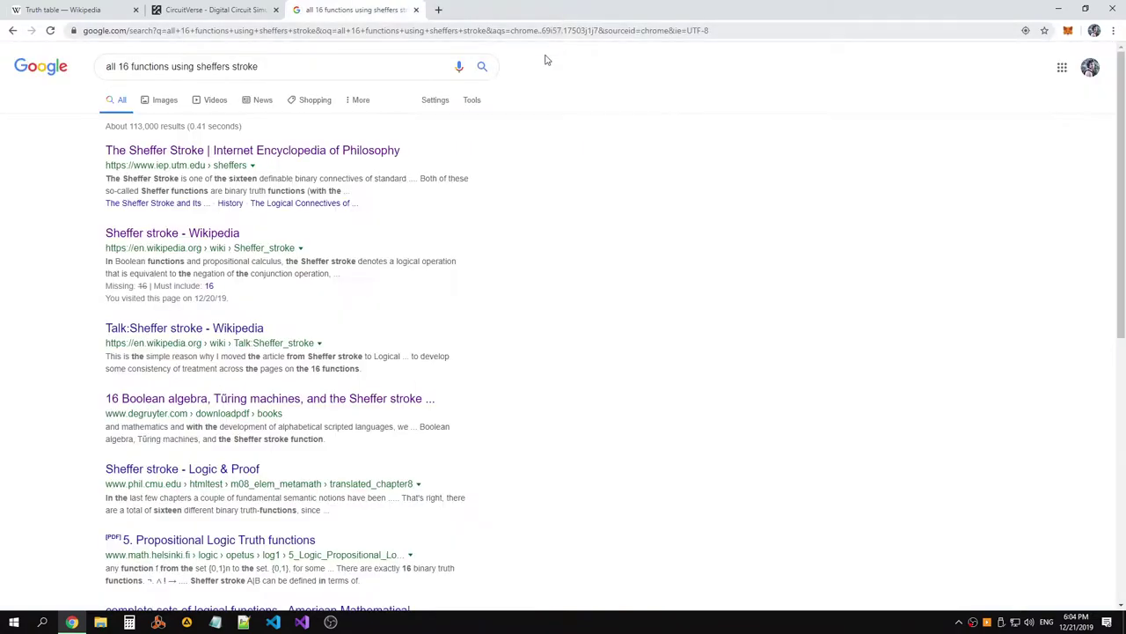
Open the Wikipedia "Sheffer stroke" result in a new tab and examine how other Boolean operations are expressed with NAND
right_click(184, 234)
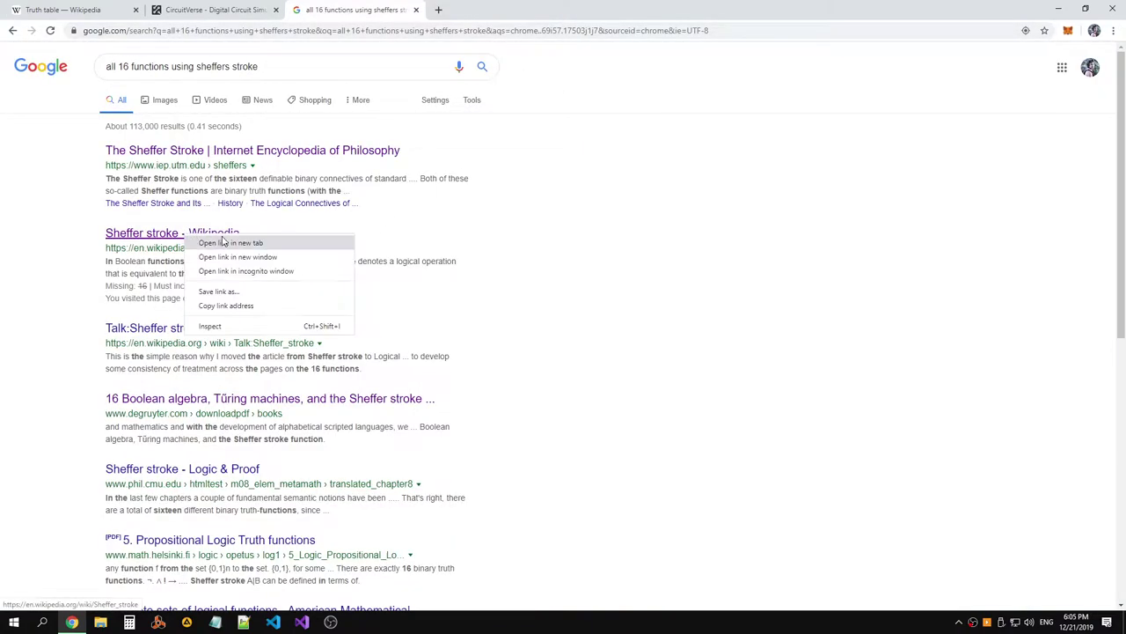
left_click(257, 244)
left_click(509, 13)
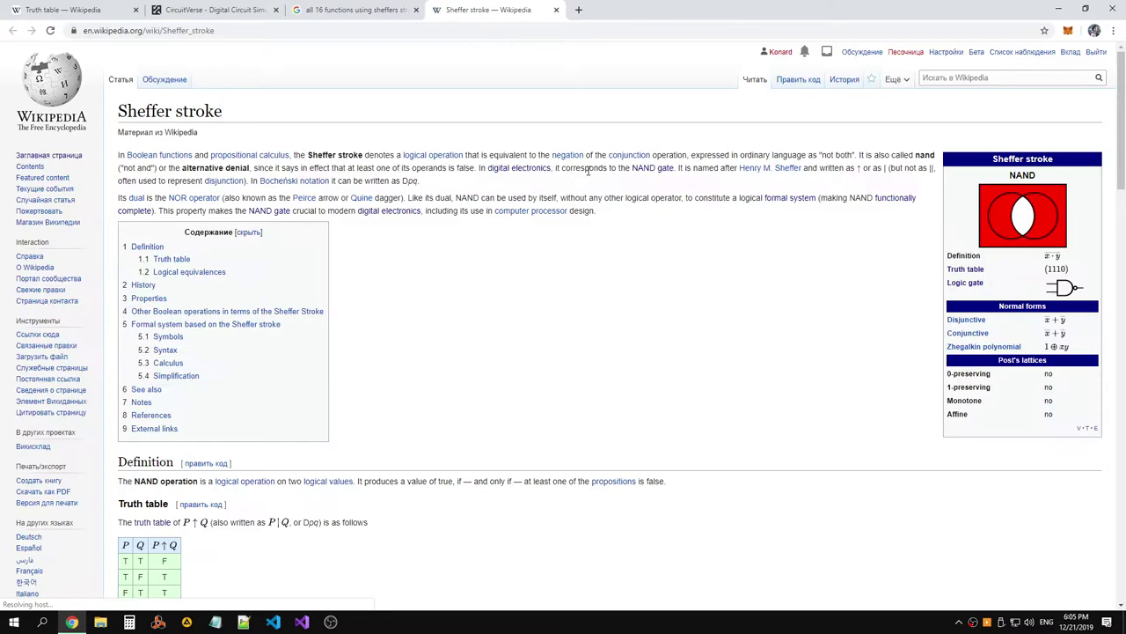
scroll(545, 190, "down", 4)
scroll(310, 241, "down", 5)
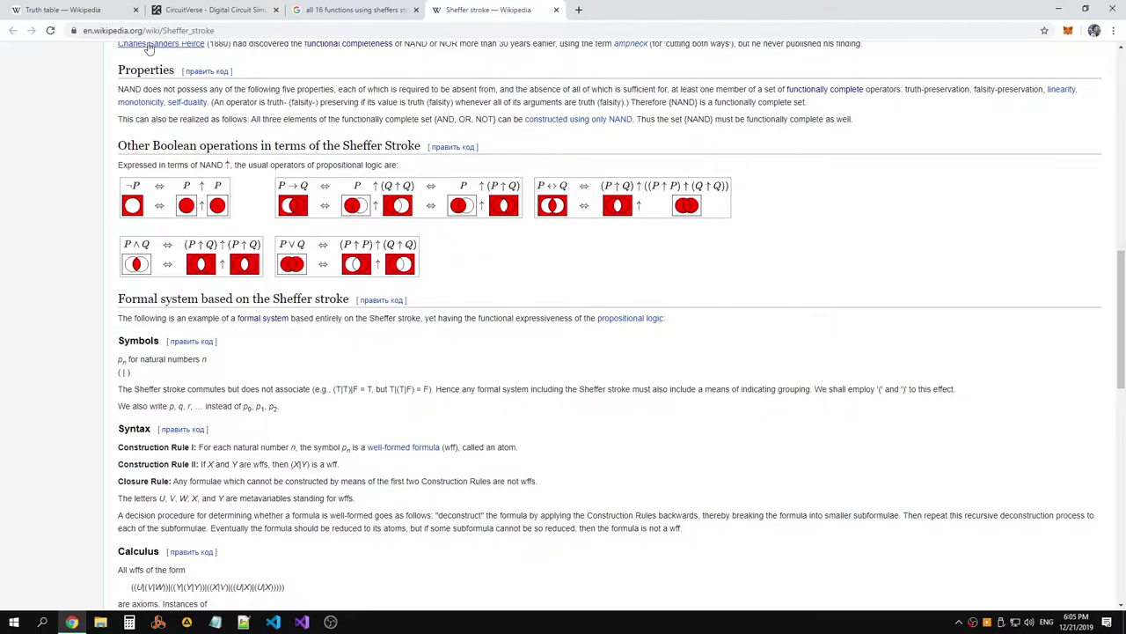
Compare the two-wire circuit with the contradiction (F) column in Wikipedia's truth table for all binary logical operators
left_click(180, 10)
left_click(334, 181)
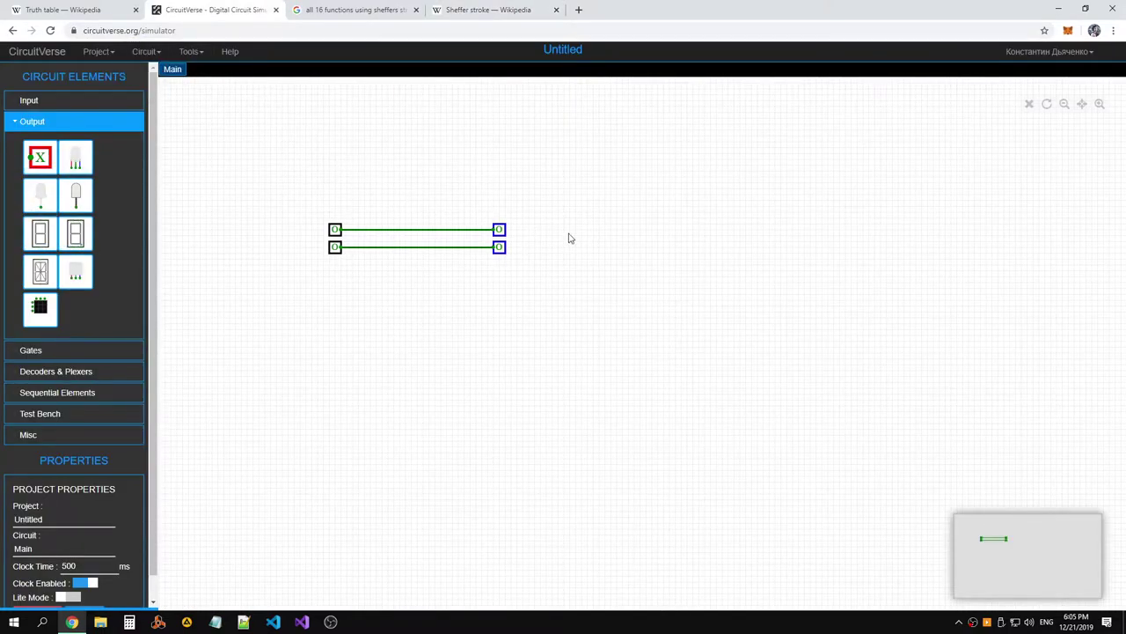
left_click(68, 10)
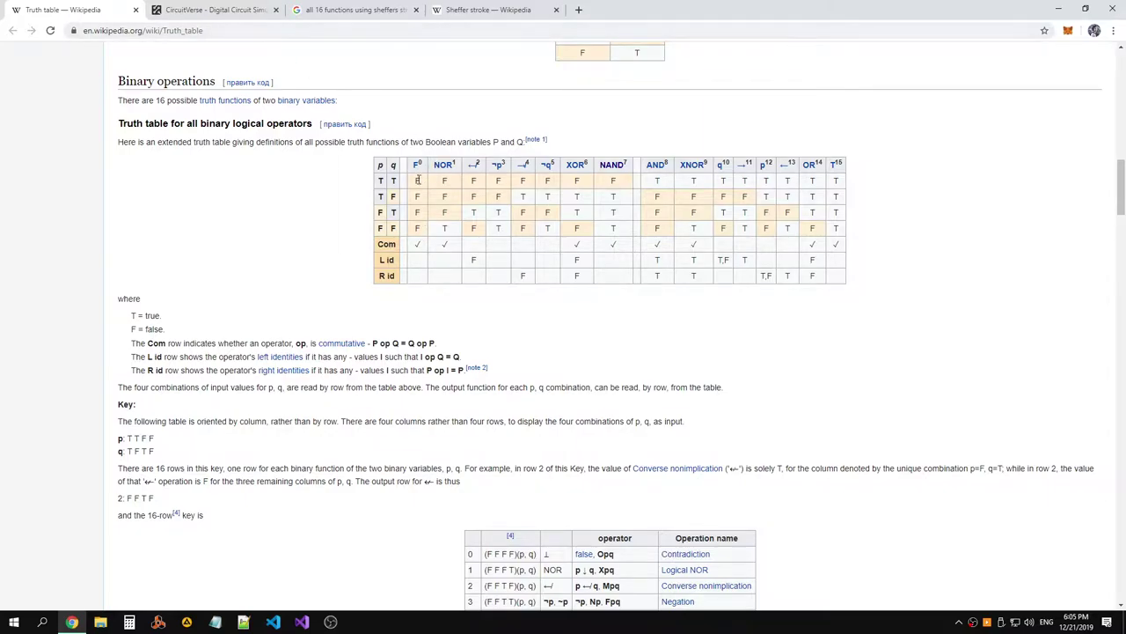
left_click_drag(419, 195, 437, 232)
left_click(437, 235)
Return to the CircuitVerse circuit and delete both wires connecting the inputs to the outputs
left_click(264, 10)
left_click(499, 247)
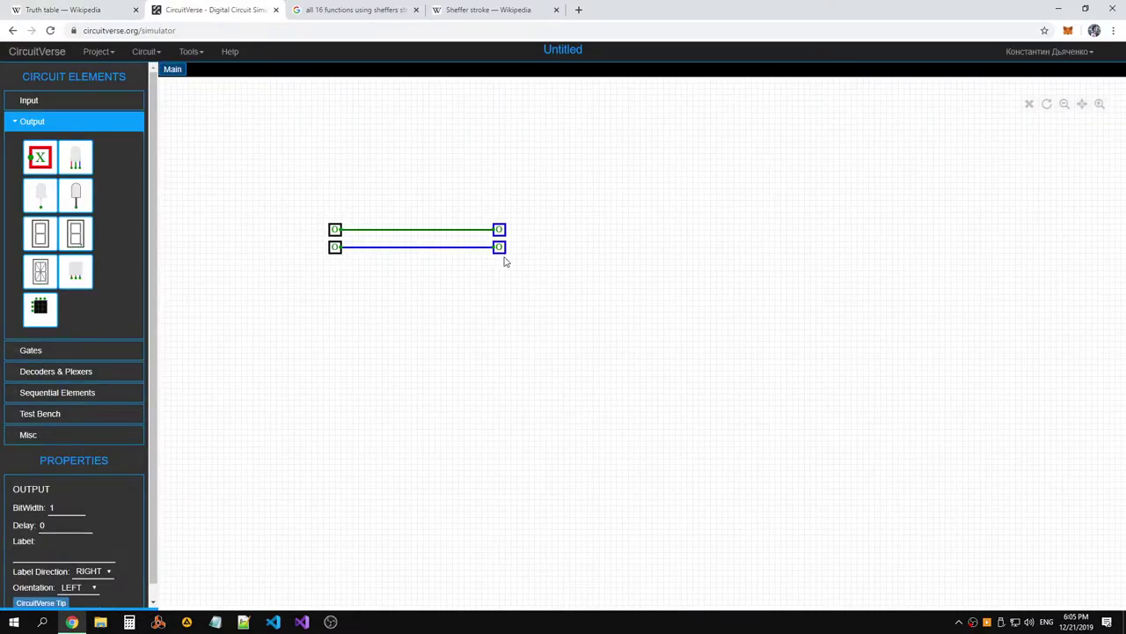
key("Delete")
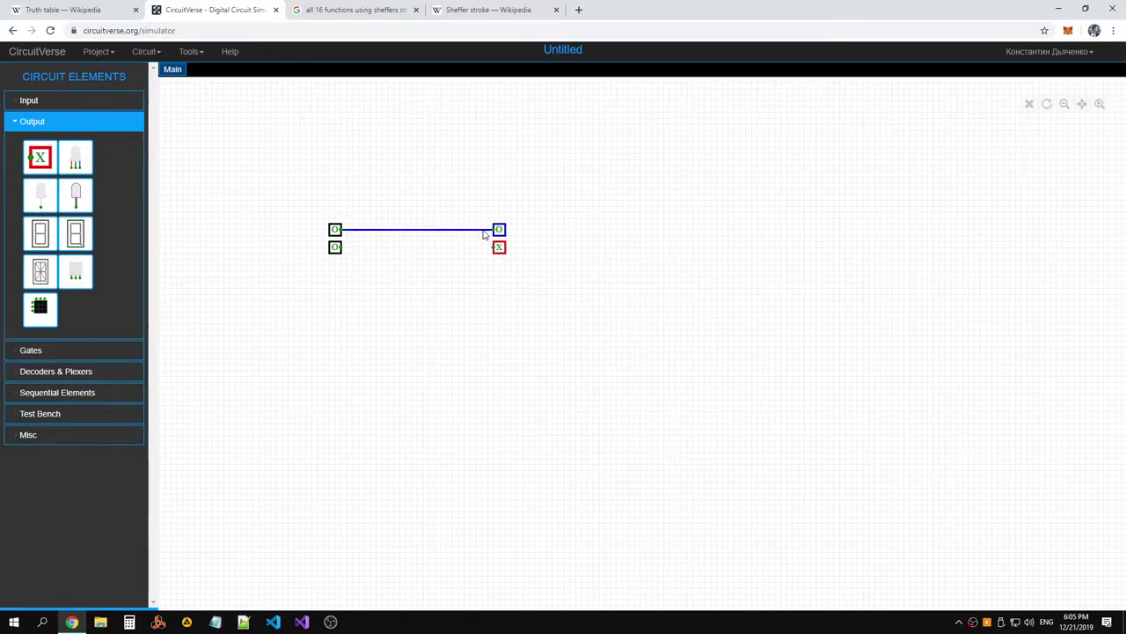
key("Delete")
left_click_drag(490, 214, 517, 269)
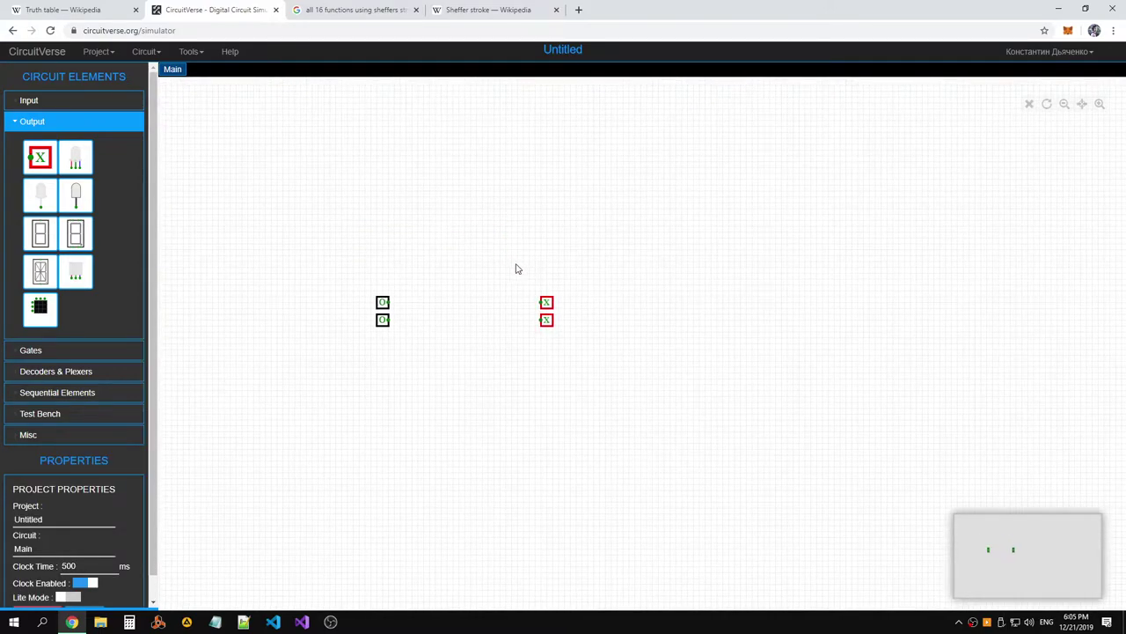
Add a two-input NAND gate between the input pair and the output pair
left_click(42, 352)
left_click(41, 257)
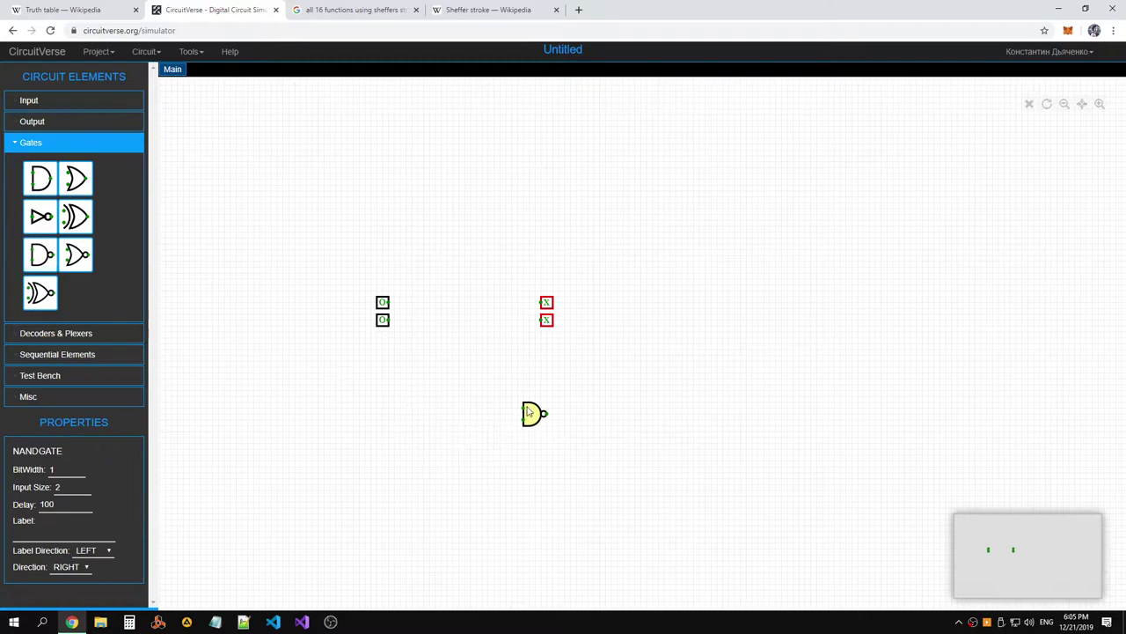
left_click(452, 340)
Delete the lower output and align the remaining output, the lower input and the NAND gate for straight wiring
left_click(547, 320)
key("Delete")
left_click_drag(546, 303, 546, 309)
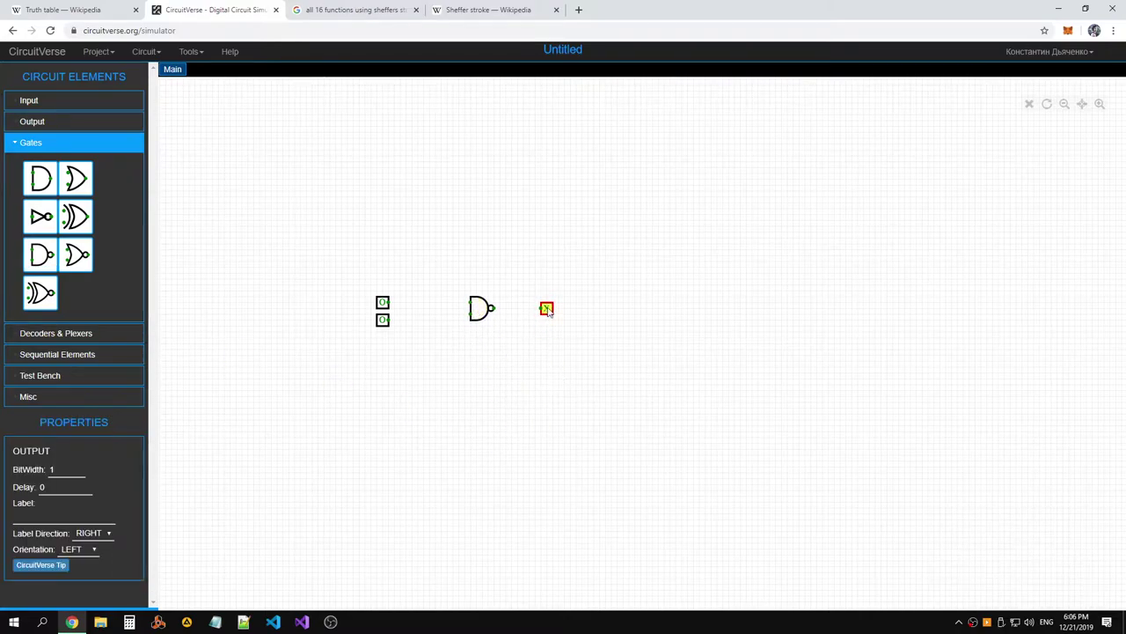
left_click(481, 315)
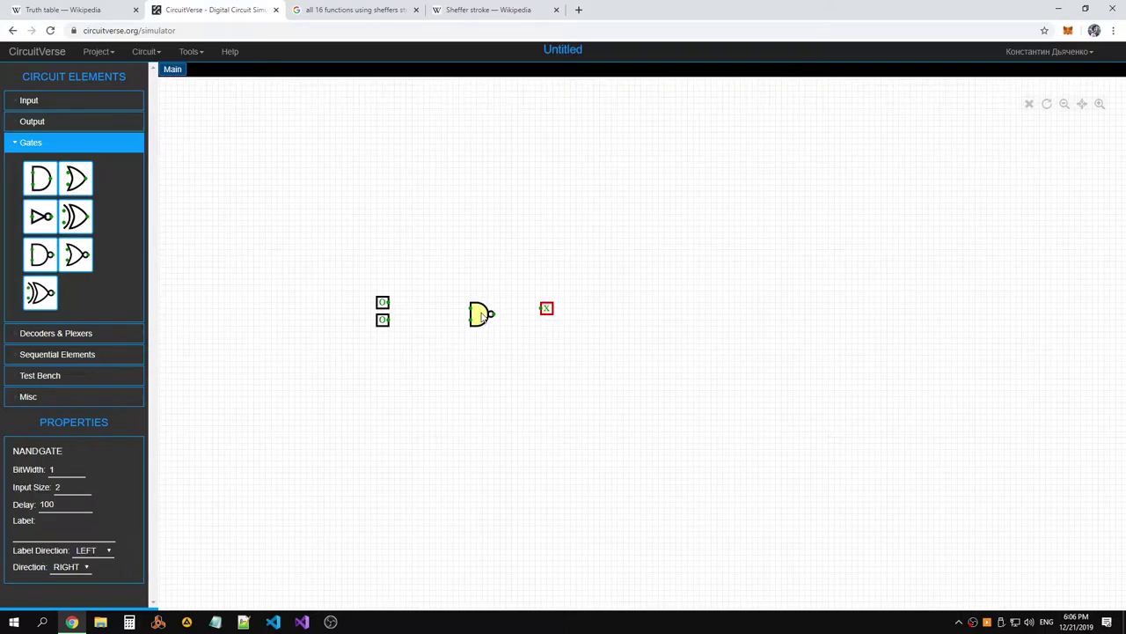
left_click_drag(383, 322, 382, 318)
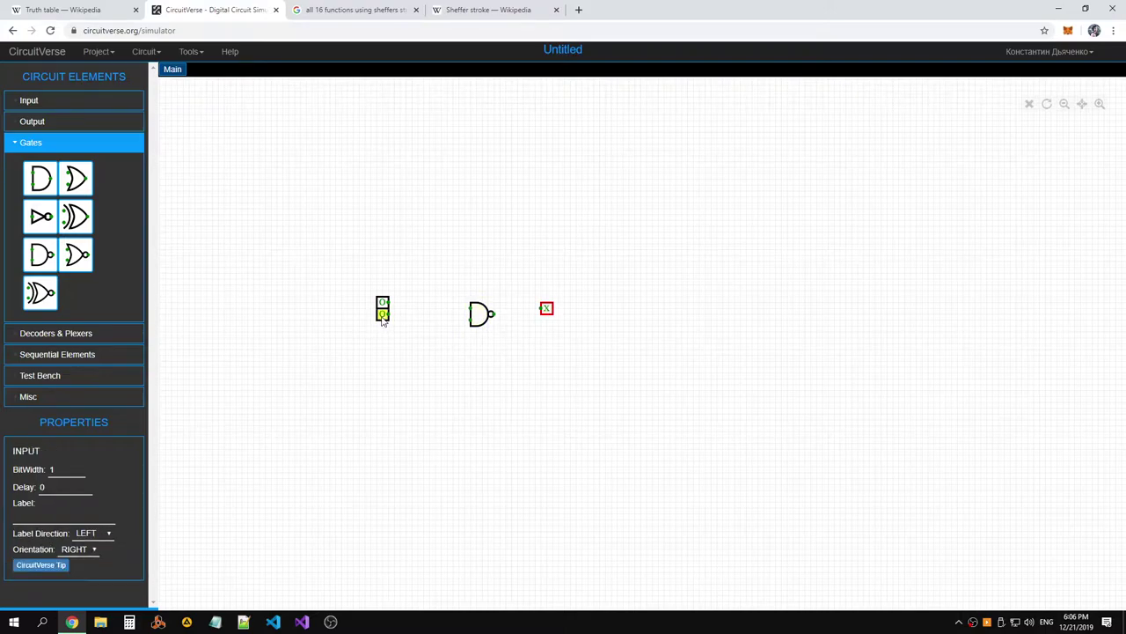
left_click_drag(485, 321, 483, 314)
Wire both inputs to the NAND gate and connect the gate's output to the output element
left_click_drag(389, 302, 471, 304)
left_click_drag(389, 314, 576, 310)
left_click(548, 311)
Test the NAND gate by toggling the two inputs through their 0 and 1 combinations, finishing with both at 0
left_click(383, 310)
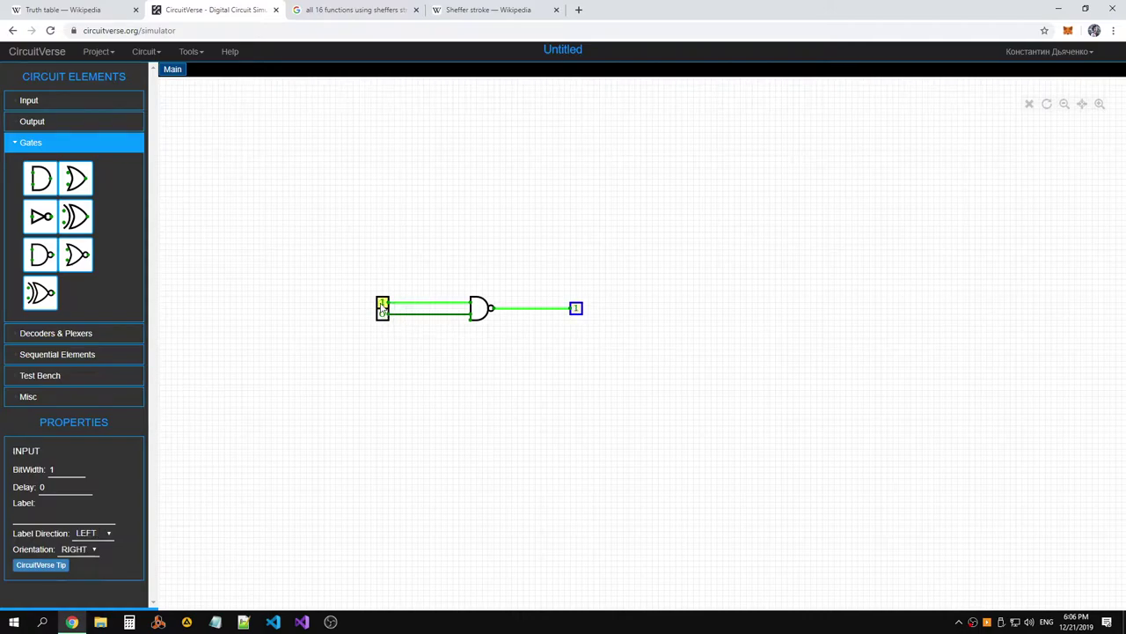
left_click(384, 313)
left_click(383, 313)
left_click(384, 313)
left_click(384, 306)
left_click(384, 305)
left_click(384, 314)
left_click(384, 314)
left_click(384, 305)
left_click(384, 305)
left_click(384, 314)
left_click(384, 314)
left_click(383, 305)
left_click(384, 304)
left_click(385, 314)
left_click(384, 314)
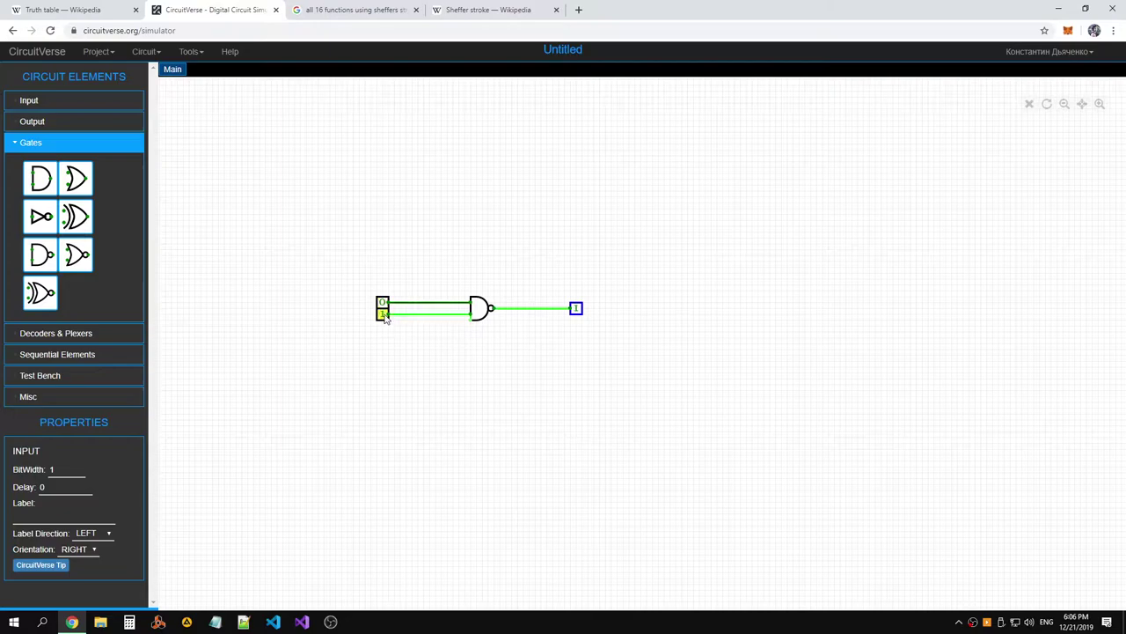
left_click(384, 304)
left_click(384, 304)
left_click(385, 314)
left_click(385, 314)
left_click(384, 314)
left_click(383, 304)
left_click(383, 304)
left_click(482, 317)
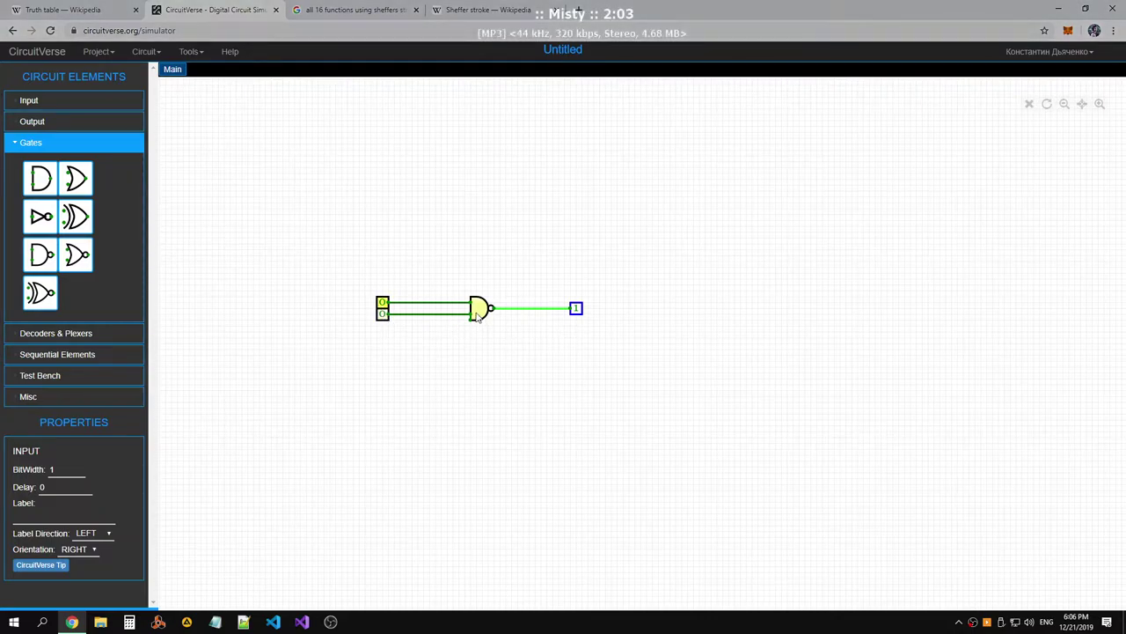
key("alt+Tab")
key("alt+Tab")
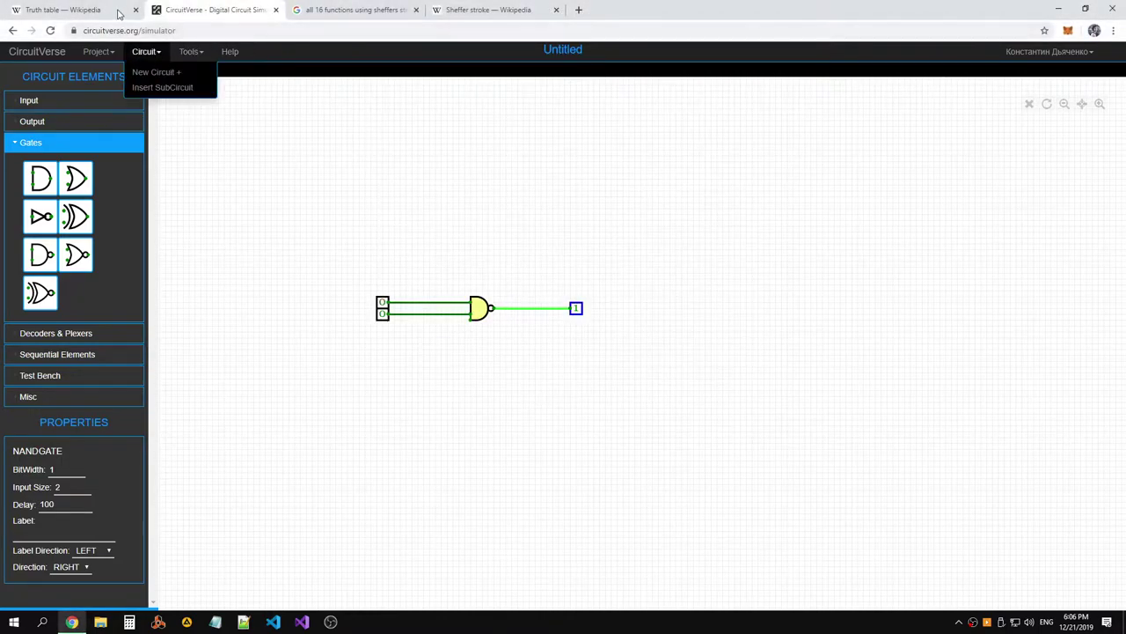
Examine the NAND column and the neighbouring AND column in Wikipedia's truth table for all binary logical operators
left_click(119, 14)
left_click_drag(619, 182, 623, 230)
left_click_drag(658, 180, 619, 182)
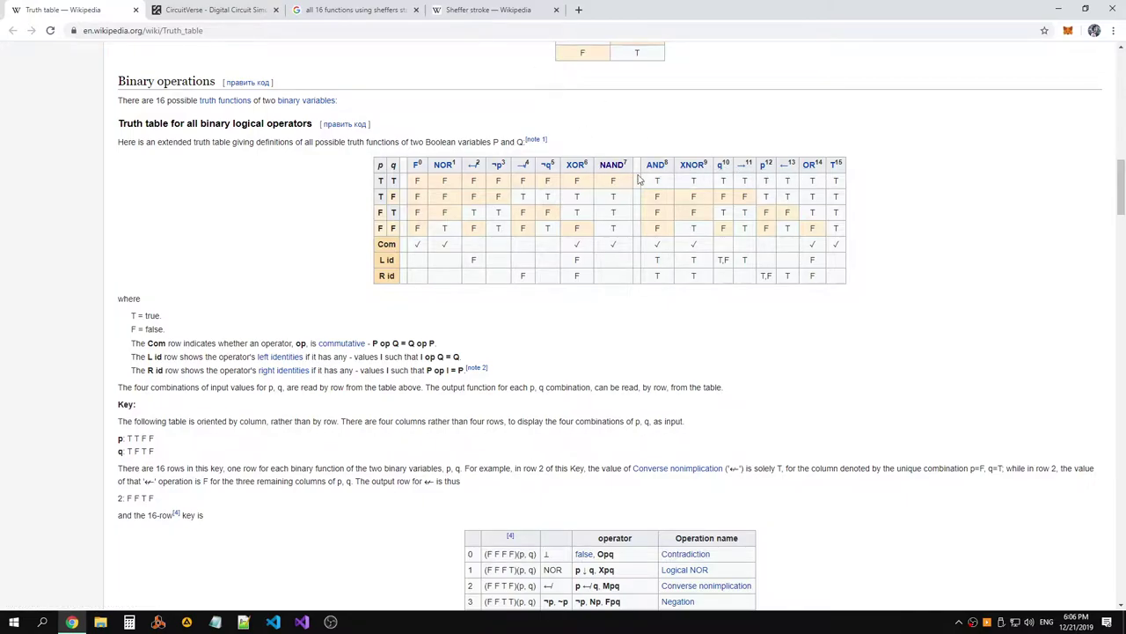
right_click(666, 168)
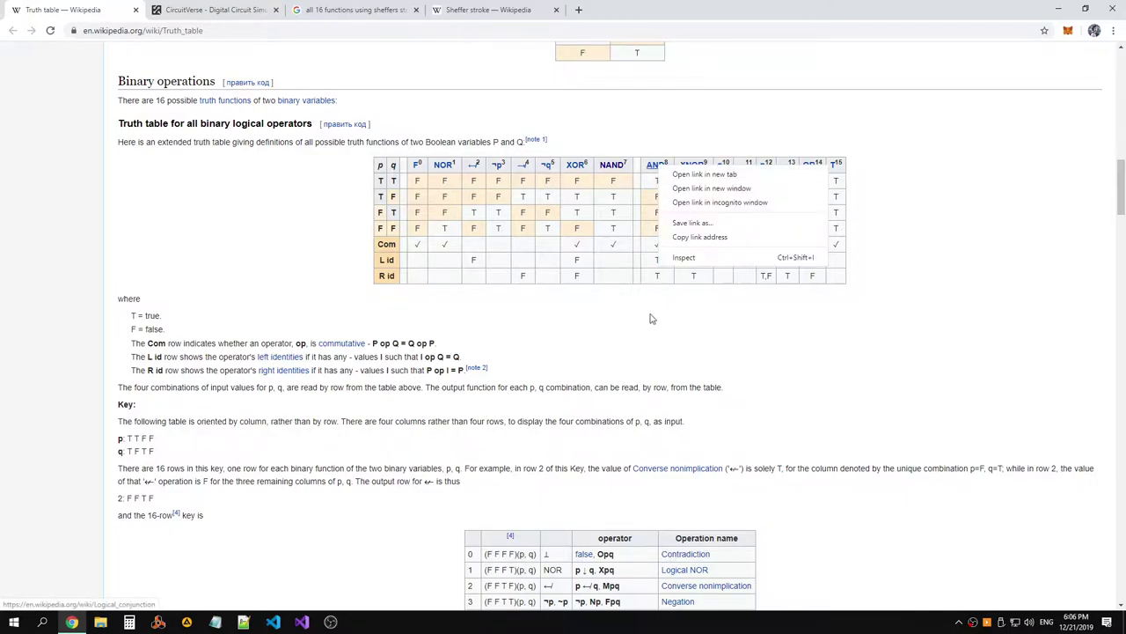
left_click(651, 318)
key("alt+Tab")
key("alt+Tab")
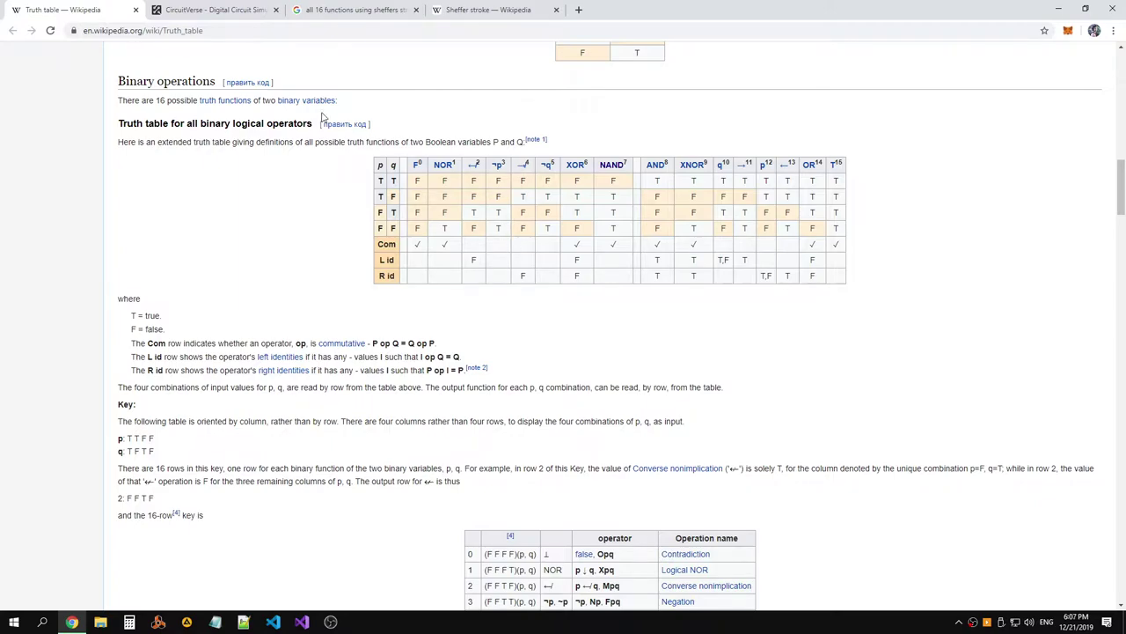
Look through the 16-row key of binary operations and the separate truth tables for individual operations on the Wikipedia page
scroll(352, 154, "down", 4)
scroll(398, 154, "up", 1)
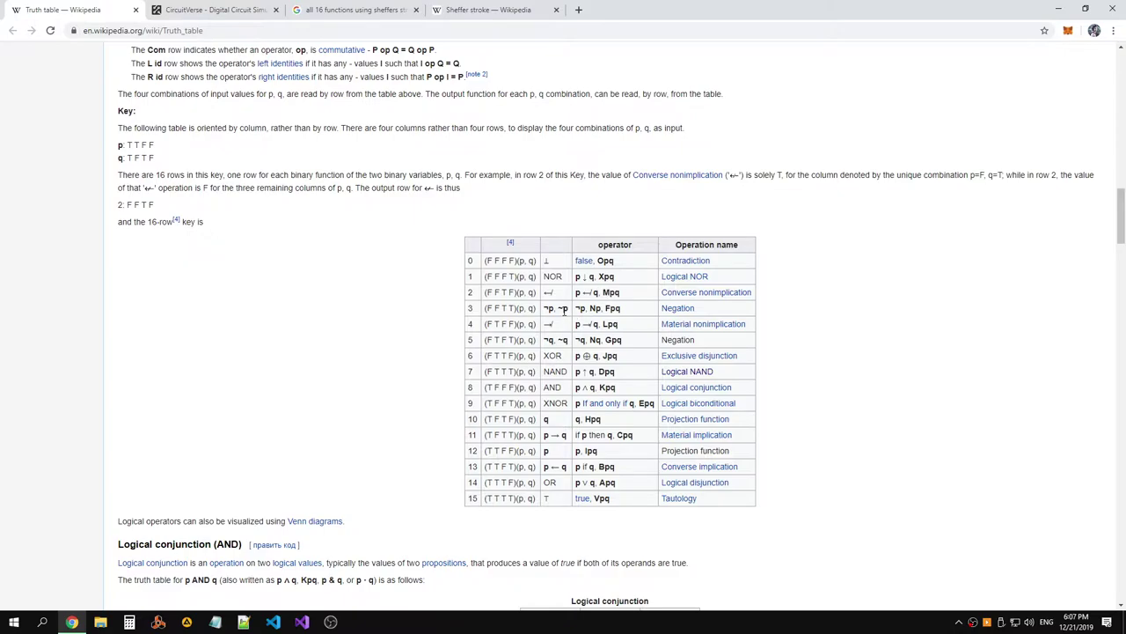
scroll(564, 308, "down", 10)
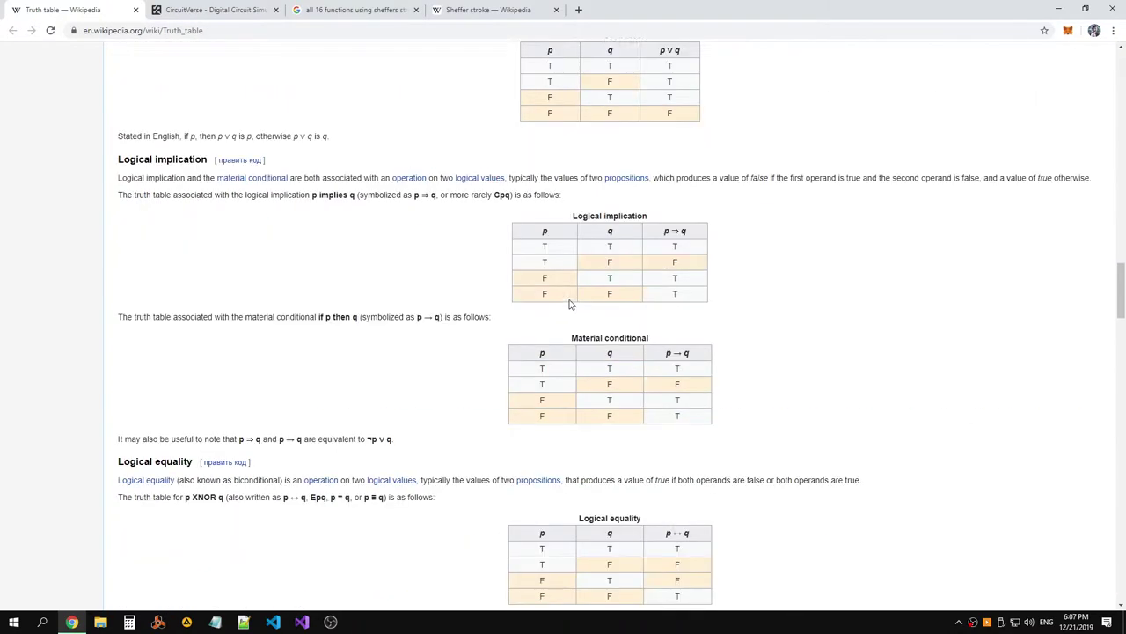
scroll(568, 304, "down", 3)
scroll(572, 303, "up", 15)
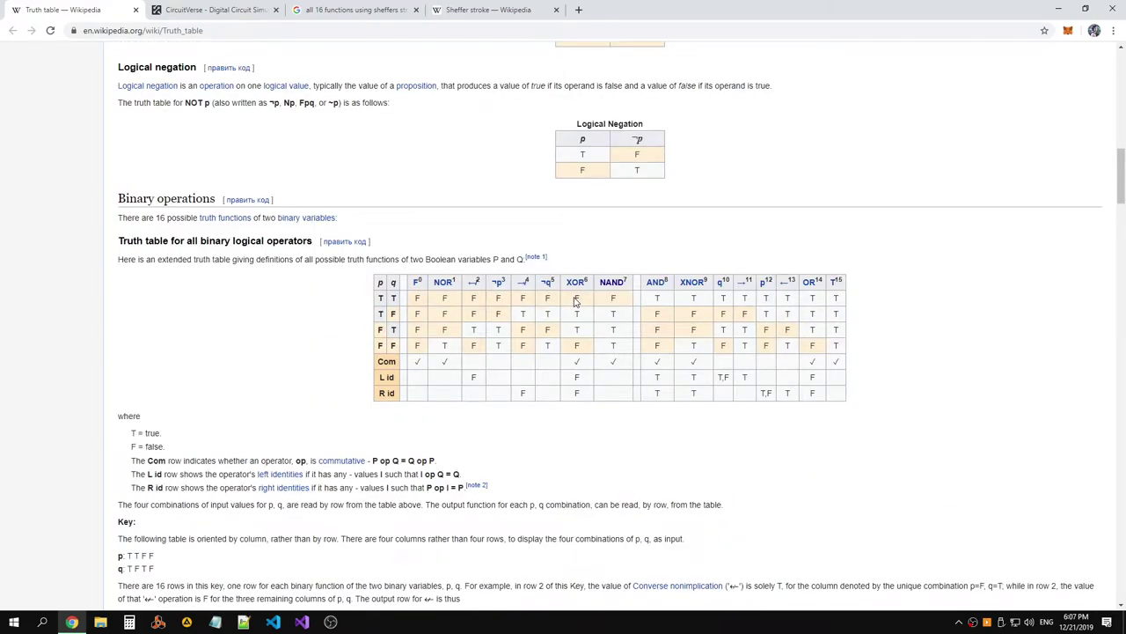
Open the contradiction (F) operator's article in a new tab, scan it for a logical construction, and return to the truth table
right_click(418, 288)
left_click(458, 299)
left_click(208, 17)
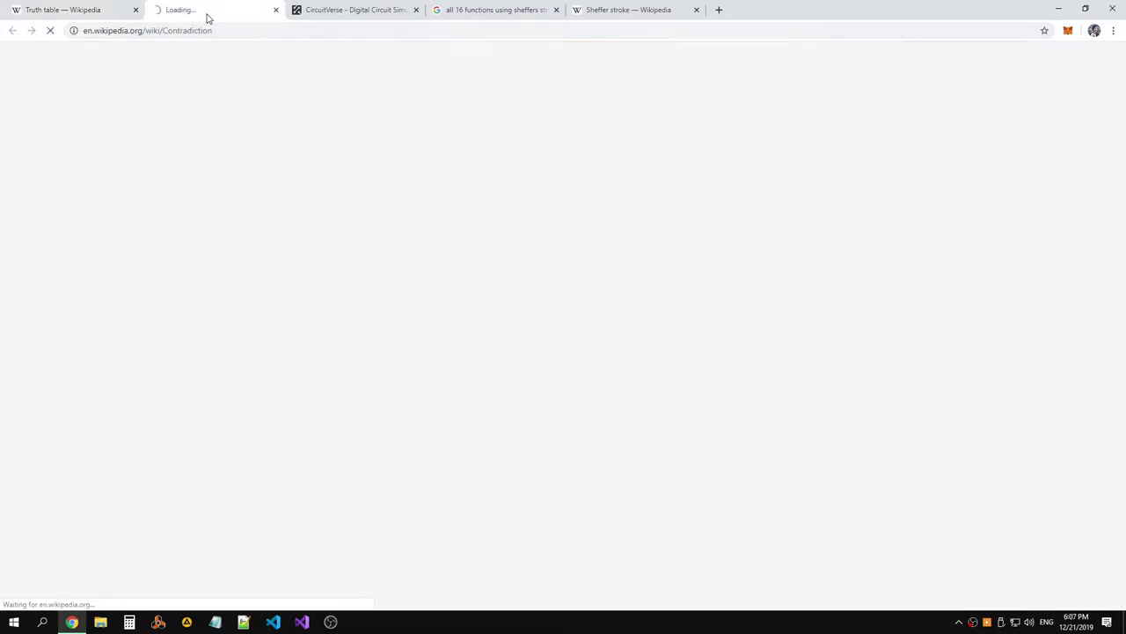
scroll(645, 202, "down", 1)
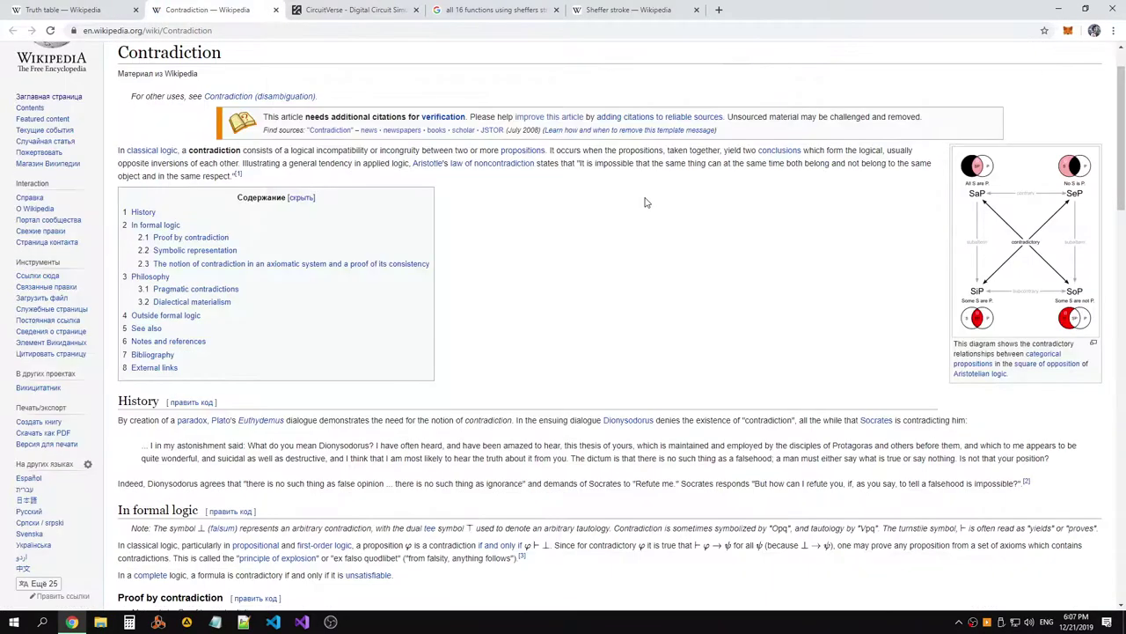
scroll(500, 215, "down", 5)
scroll(500, 209, "down", 18)
scroll(522, 206, "up", 17)
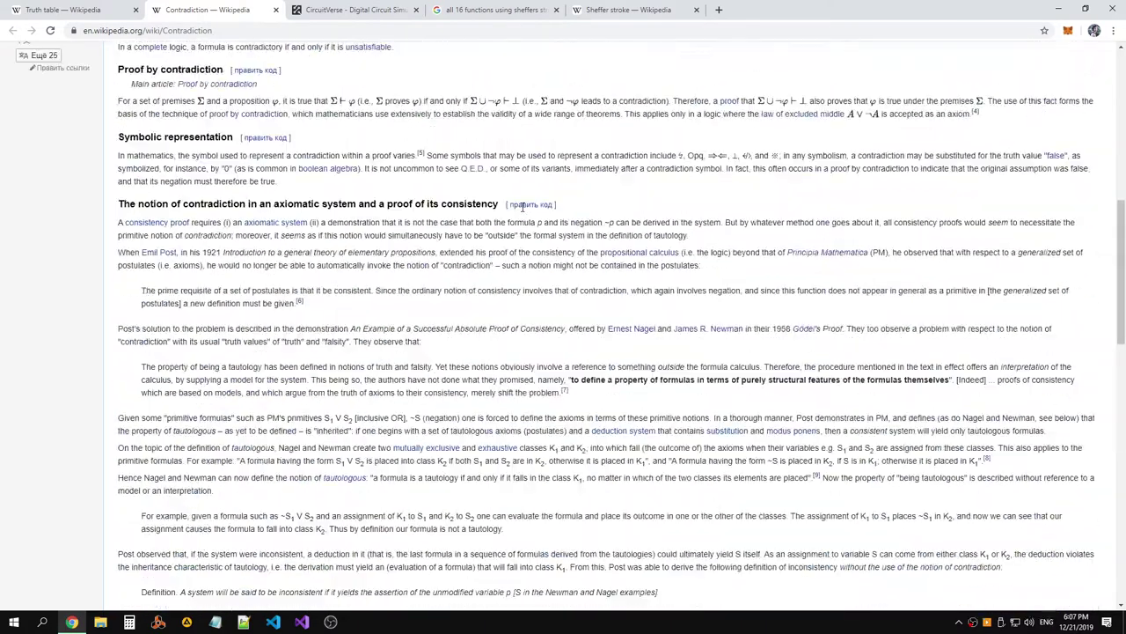
scroll(522, 206, "up", 10)
left_click(86, 13)
key("alt+Tab")
key("alt+Tab")
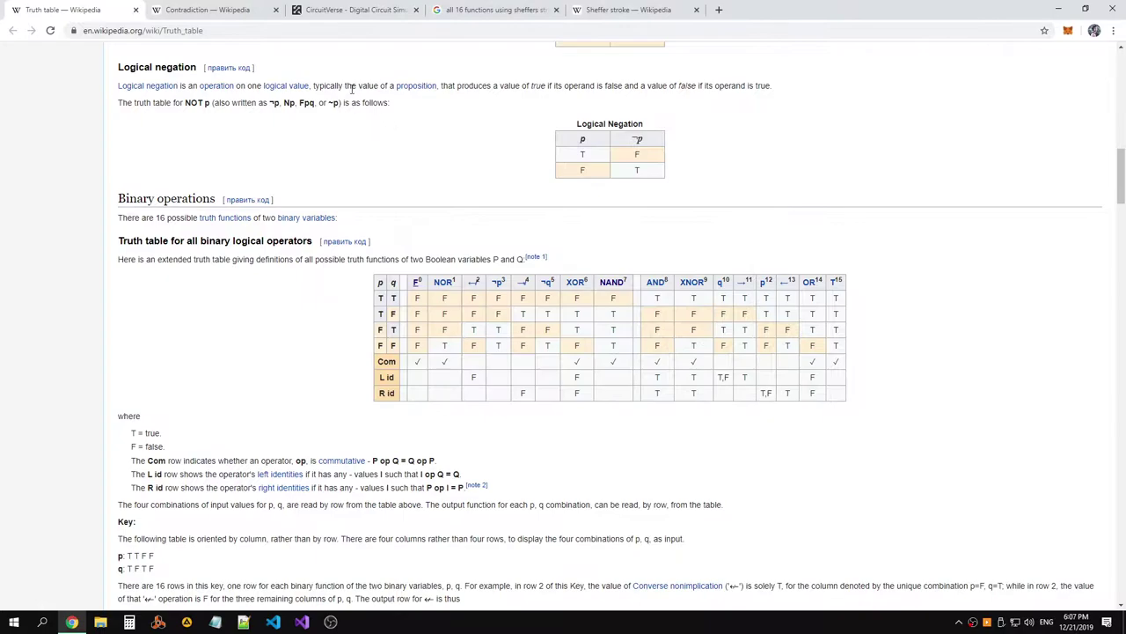
Switch back to the CircuitVerse circuit and place a second NAND gate below the first gate's output wire
left_click(377, 17)
left_click(475, 335)
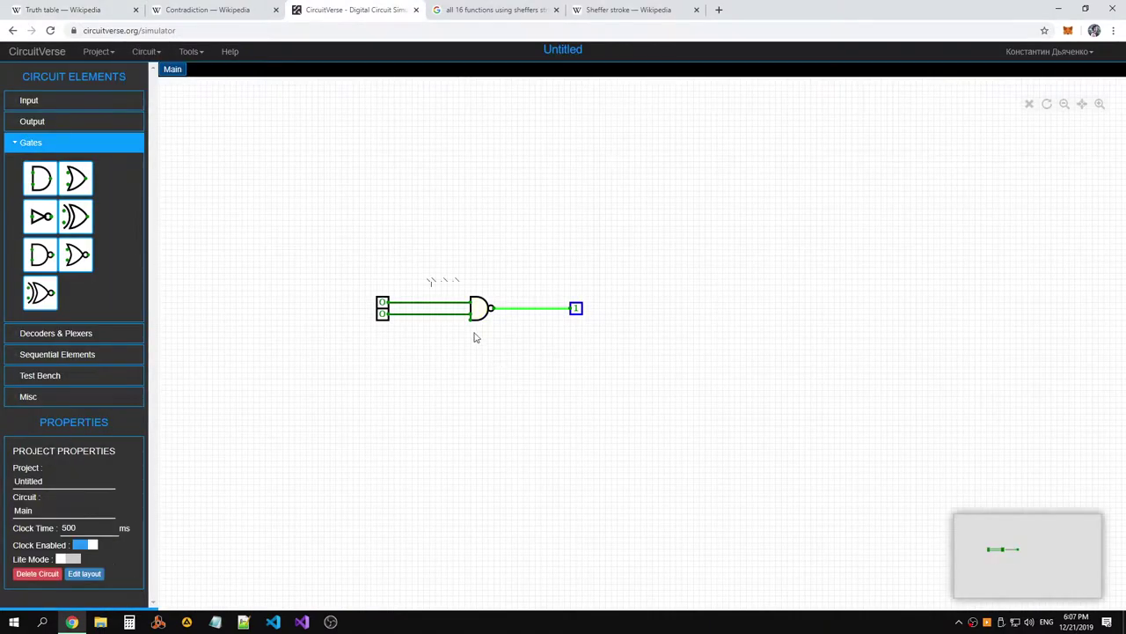
left_click(480, 314)
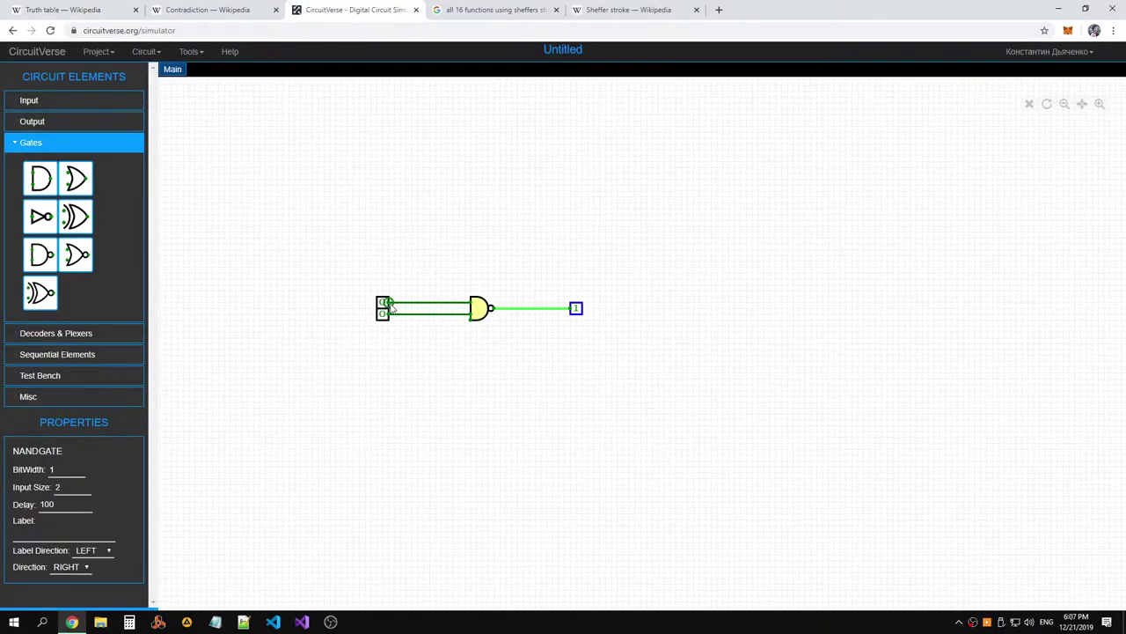
left_click(444, 358)
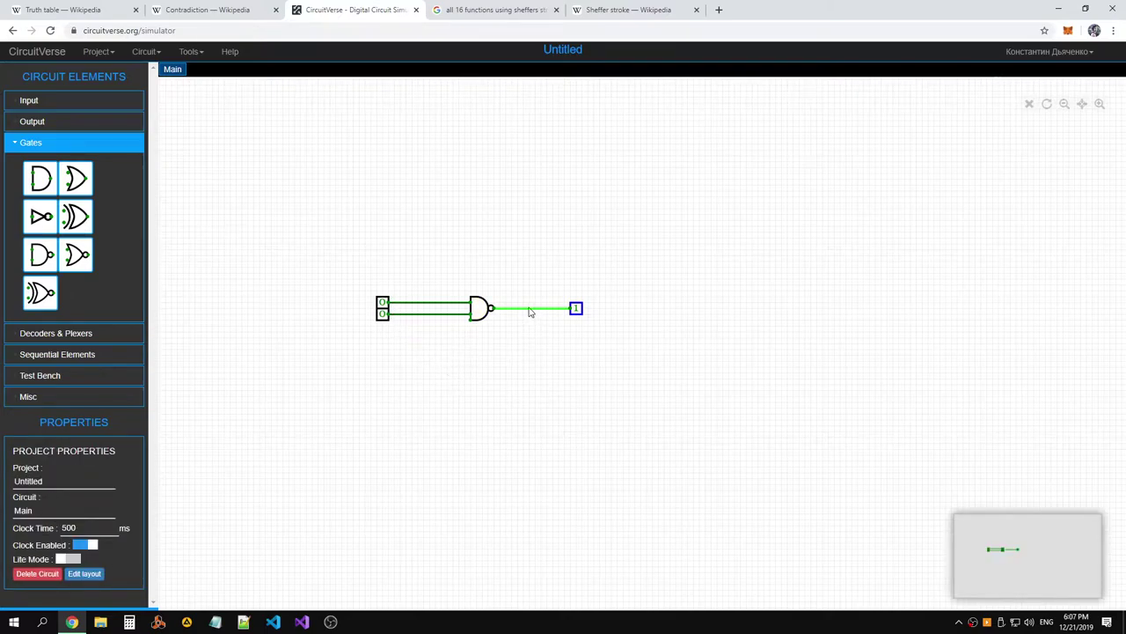
left_click(481, 320)
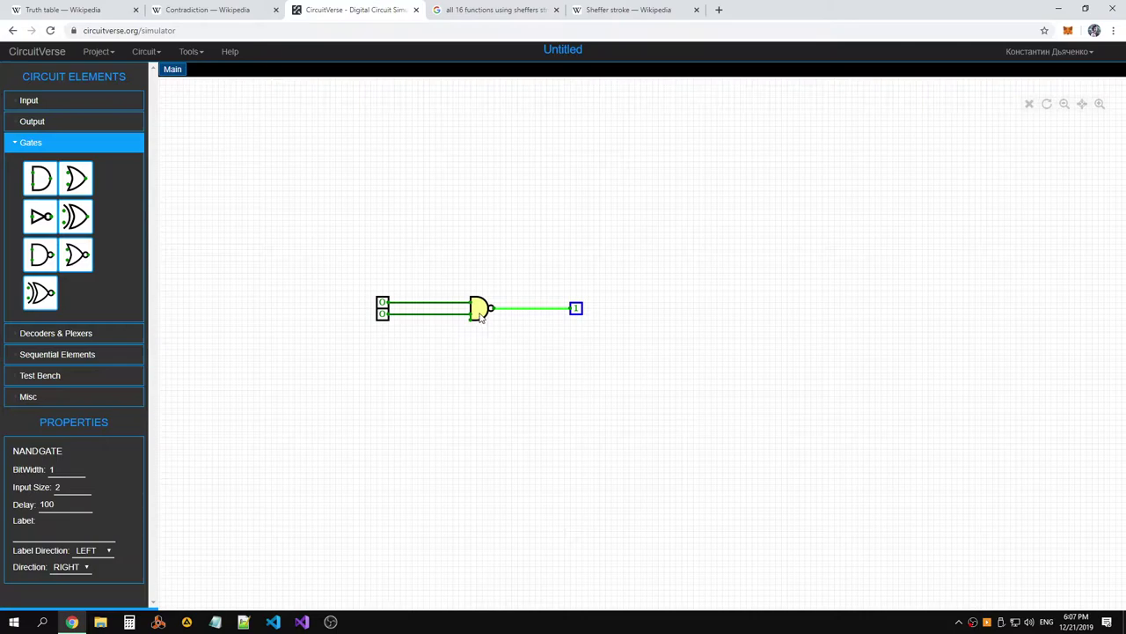
left_click(484, 367)
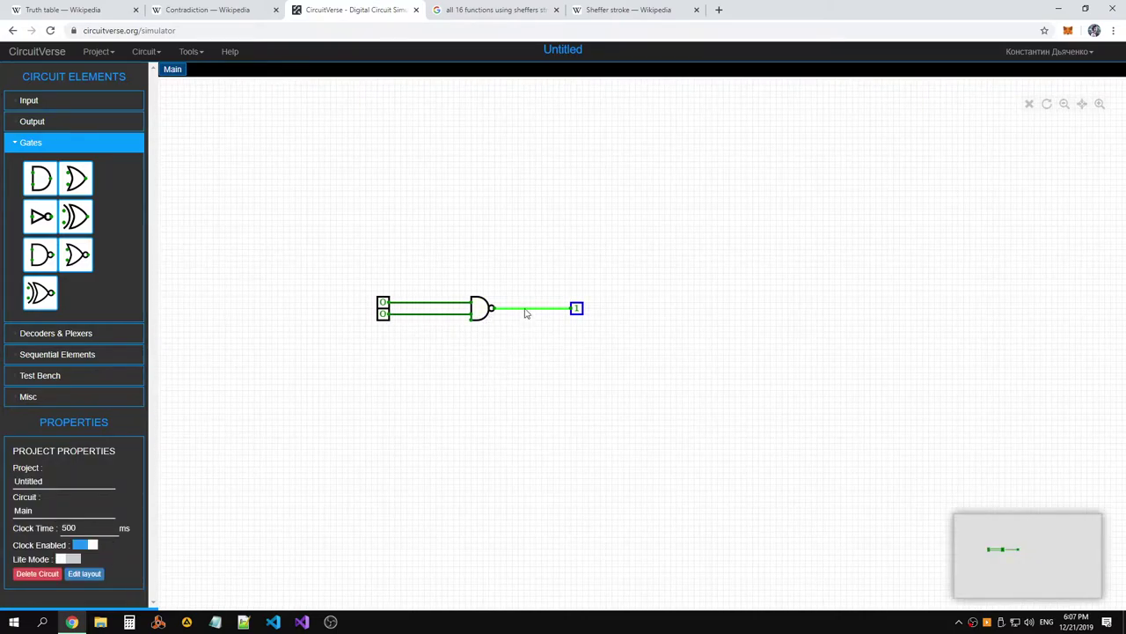
left_click(44, 274)
left_click(551, 369)
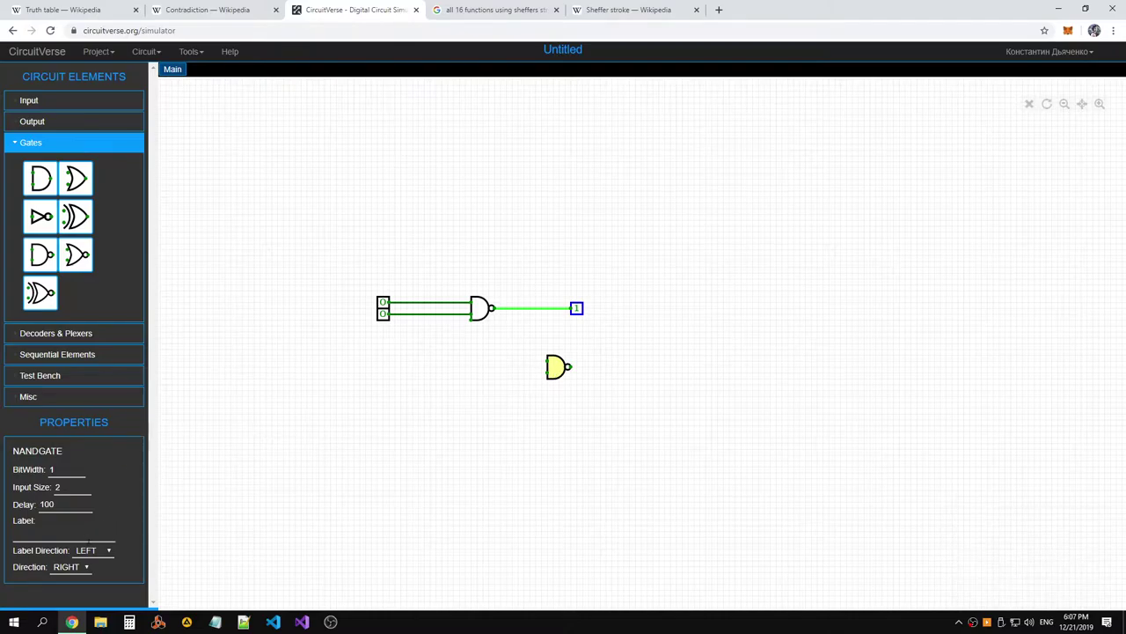
Try the Down label direction on the second NAND gate, and restore it to Left
left_click(97, 557)
left_click(88, 574)
left_click(106, 554)
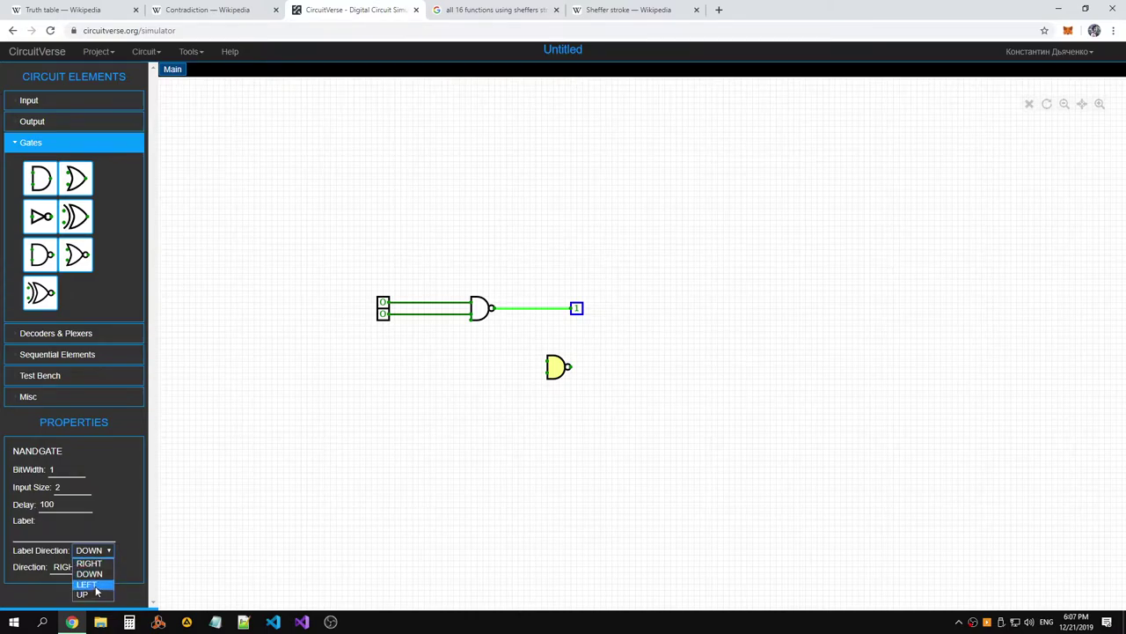
left_click(99, 572)
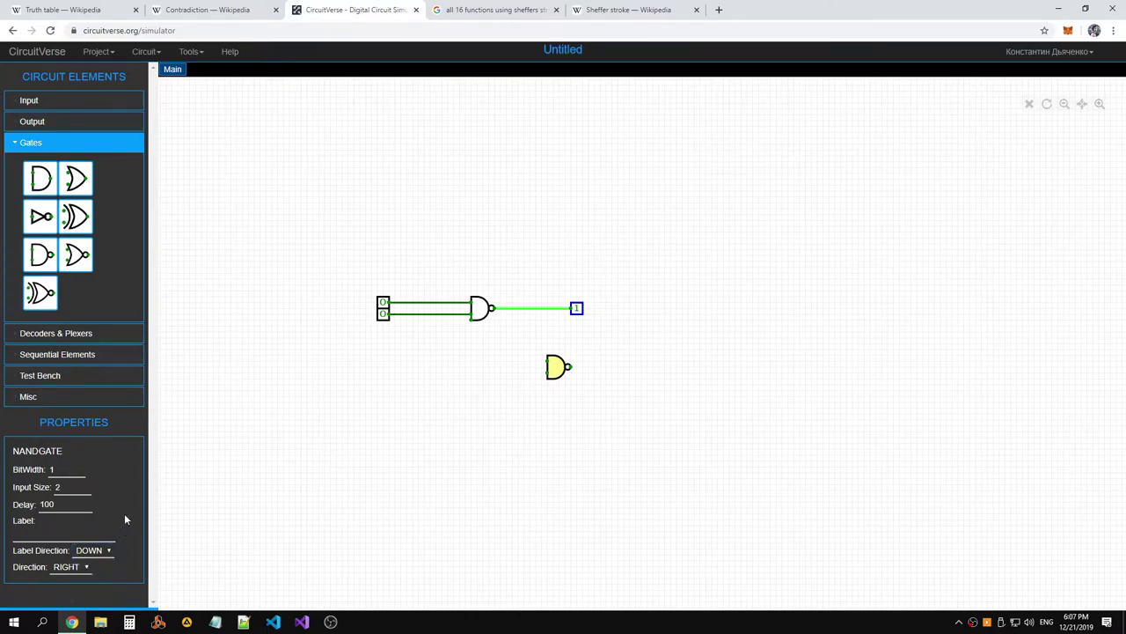
left_click(479, 308)
left_click(560, 370)
left_click(93, 550)
left_click(92, 589)
Enter ff as the second NAND gate's label to test its placement, and delete the gate
left_click(97, 530)
type("ff")
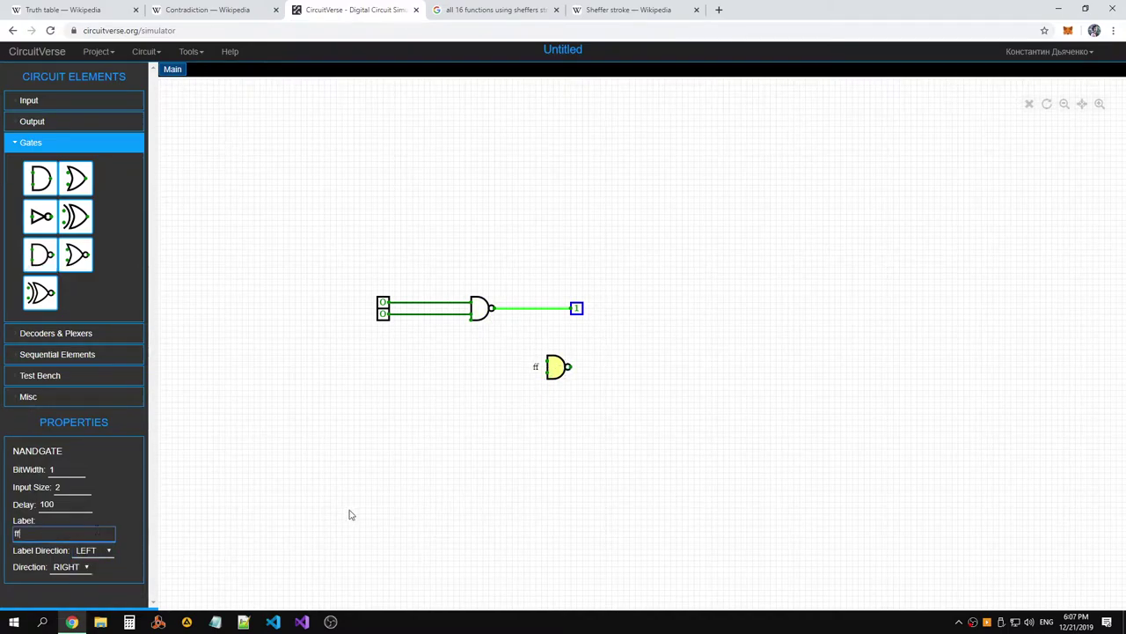
key("Delete")
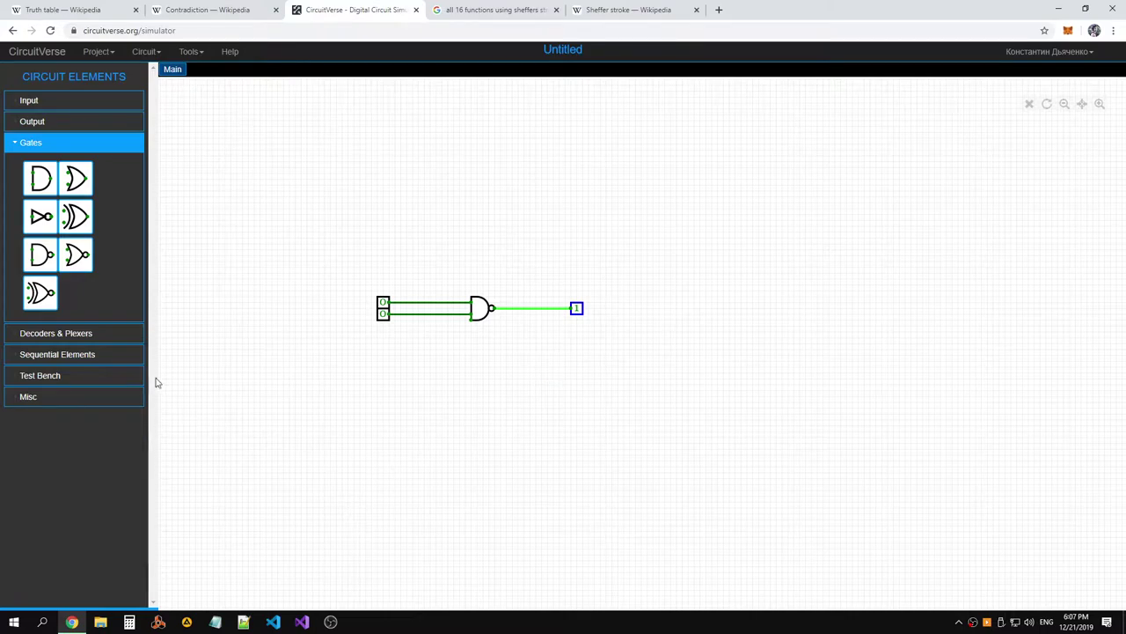
Place a new NAND gate with direction Down just below the first gate's output wire
left_click(41, 254)
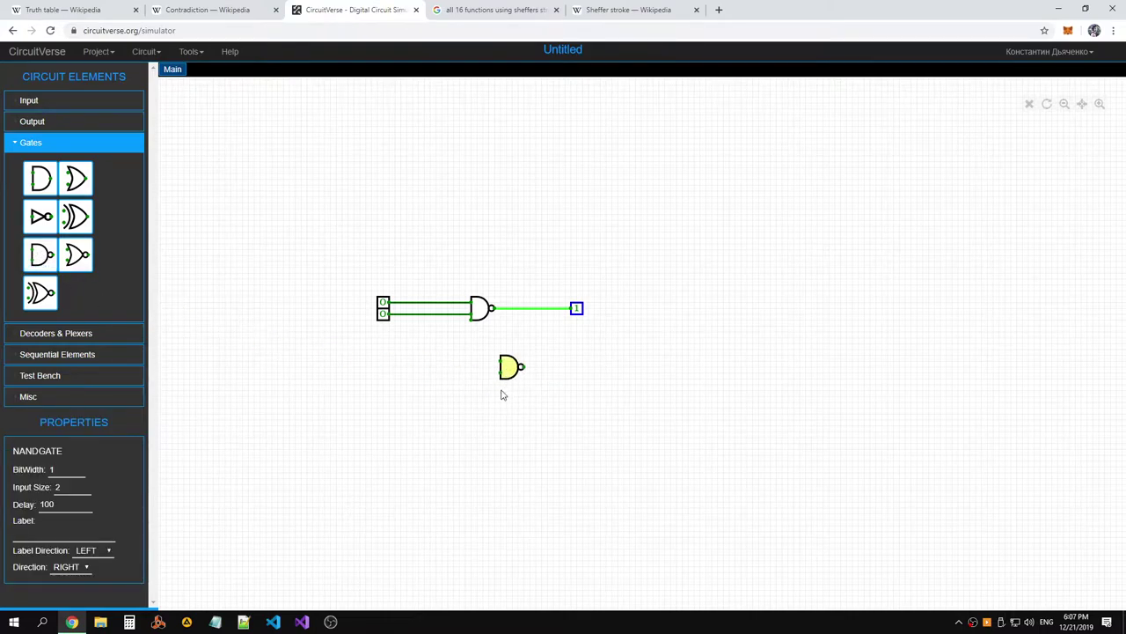
left_click(70, 567)
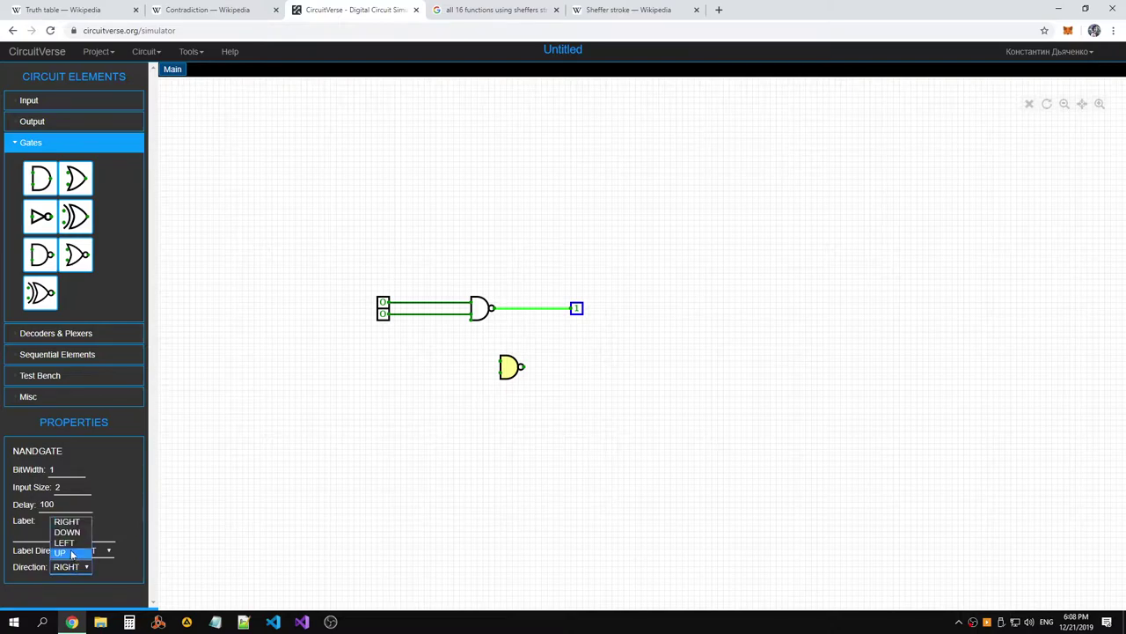
left_click(71, 532)
left_click_drag(506, 380, 530, 363)
left_click(536, 324)
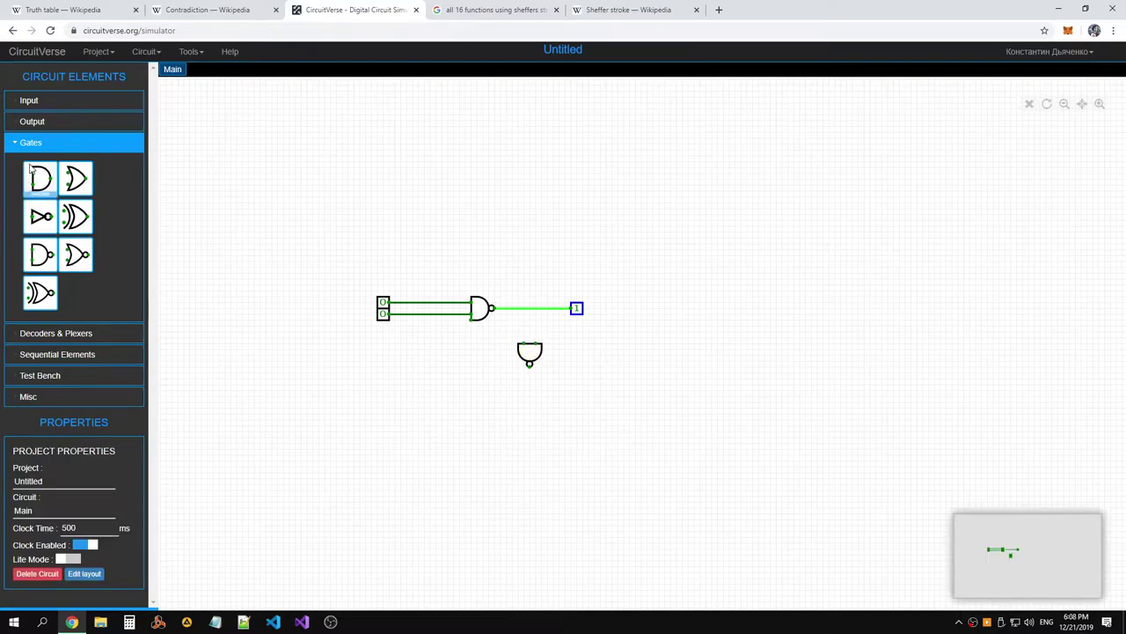
Add a text annotation reading "x | y" beside the first gate's output
right_click(600, 311)
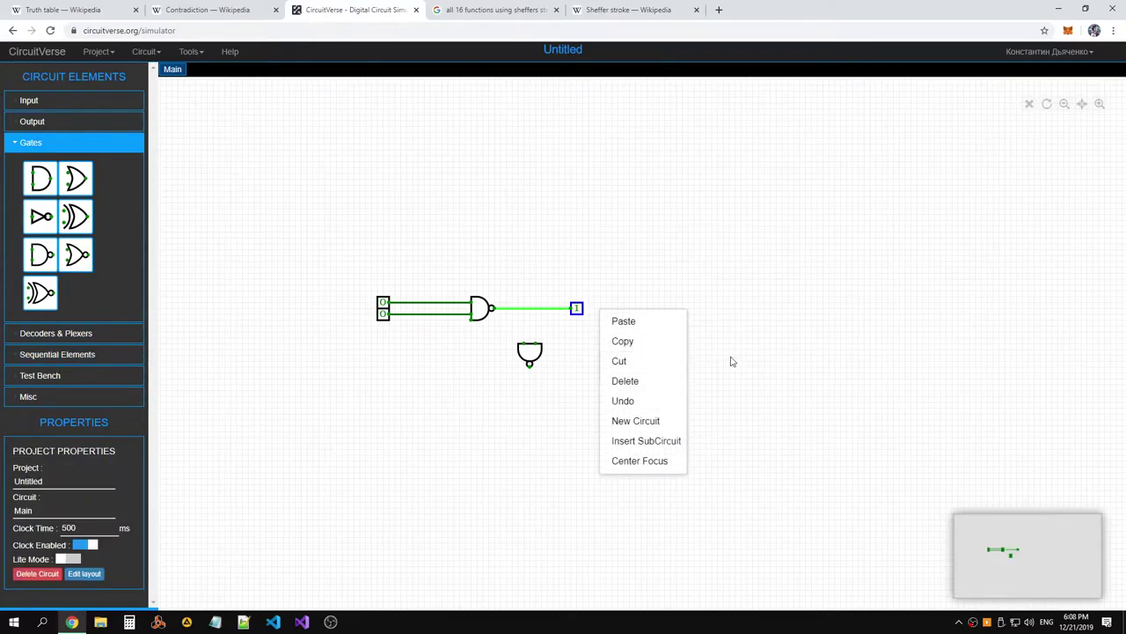
left_click(639, 258)
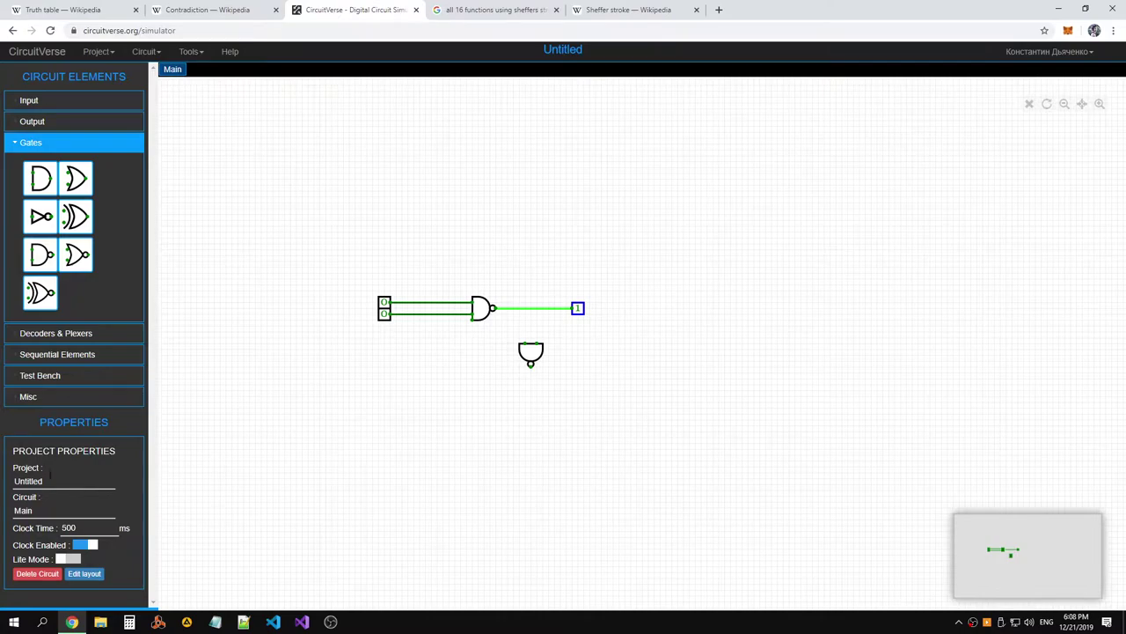
left_click(40, 397)
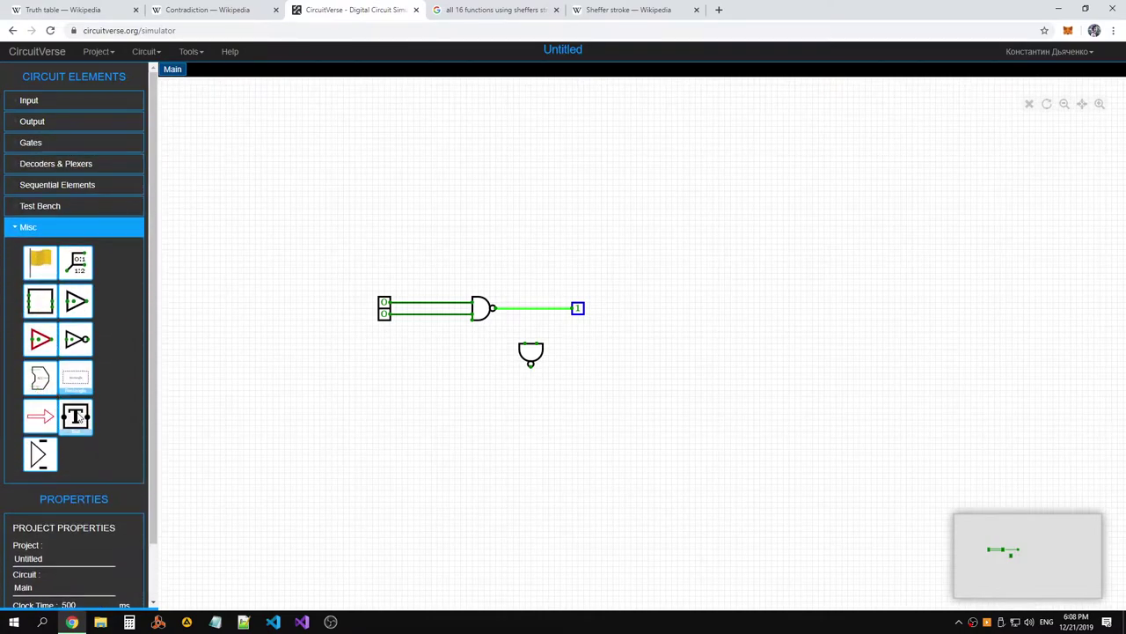
left_click(77, 418)
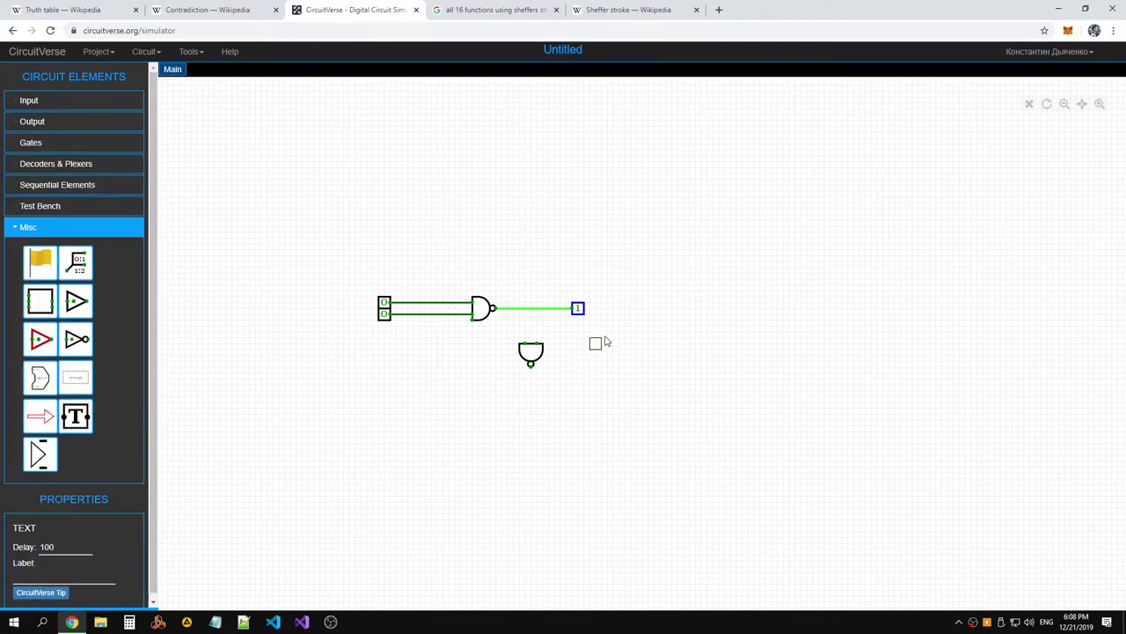
left_click(625, 312)
left_click(49, 575)
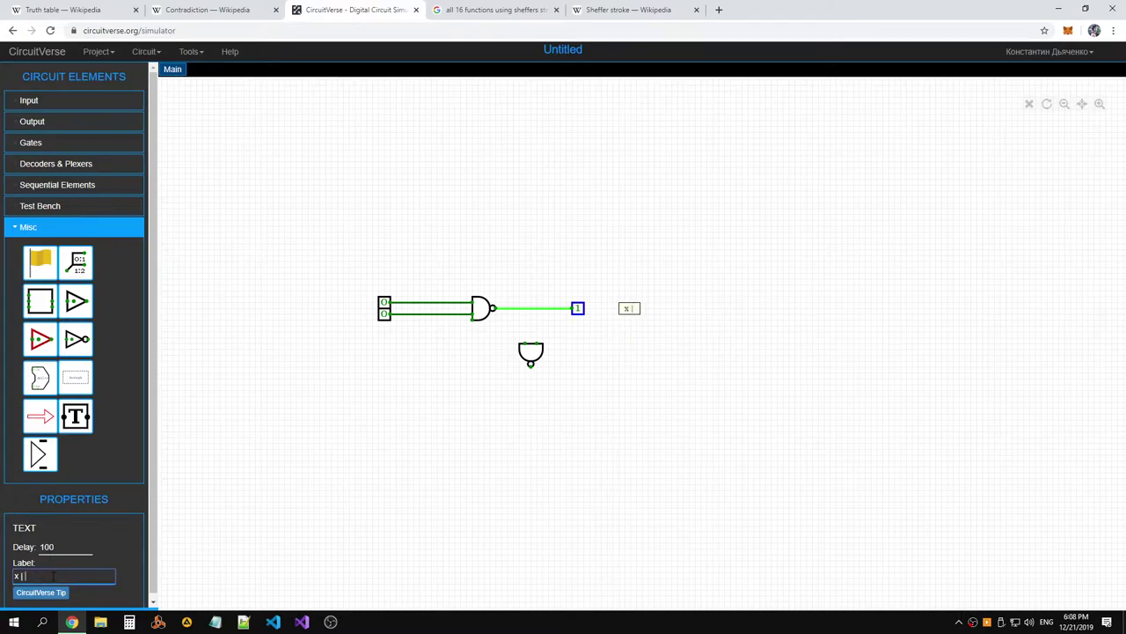
left_click(619, 354)
Wire both inputs of the downward NAND gate to the first gate's output wire
left_click(531, 354)
left_click_drag(525, 343, 525, 309)
left_click_drag(538, 348, 537, 309)
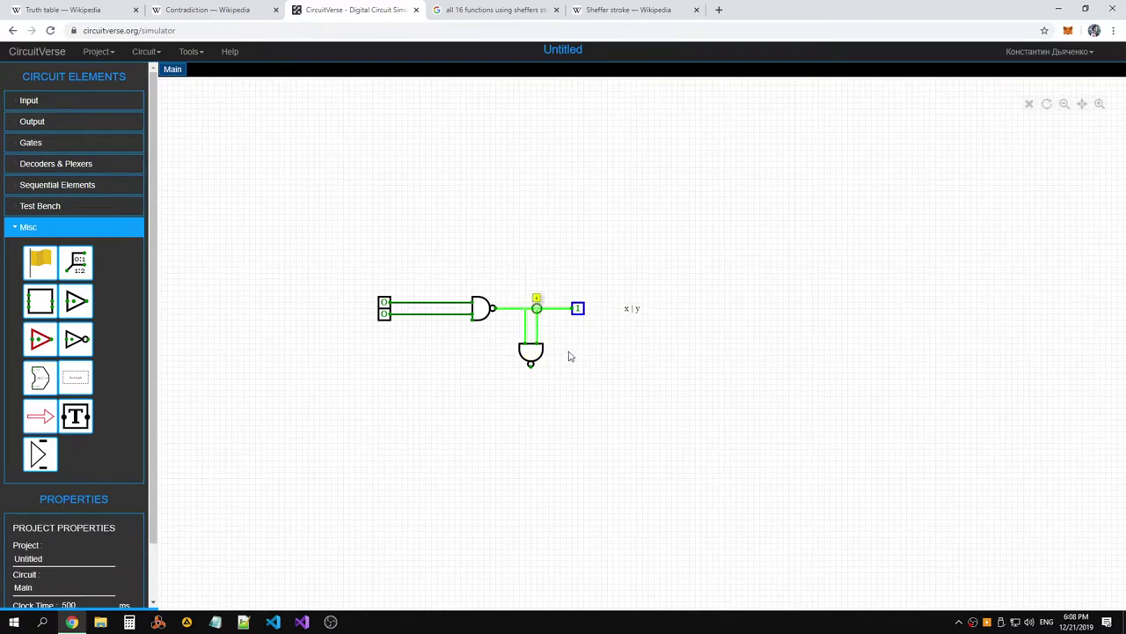
Run a wire down from the second NAND gate's output and connect a new output element to it, aligned below the first output
left_click(531, 354)
left_click_drag(530, 369, 530, 390)
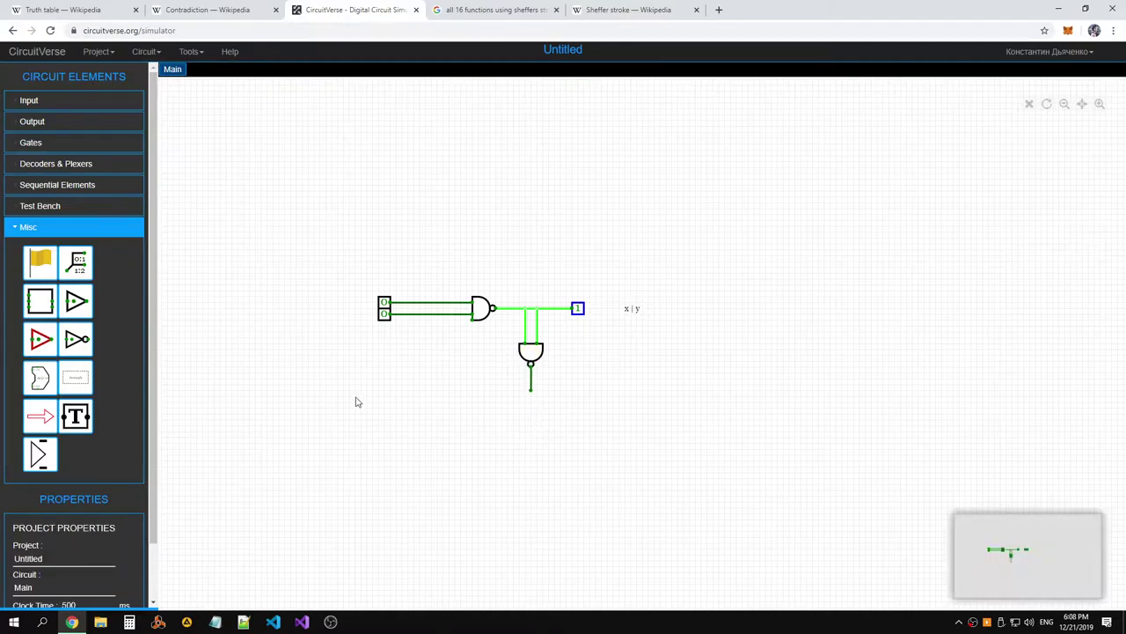
left_click(35, 102)
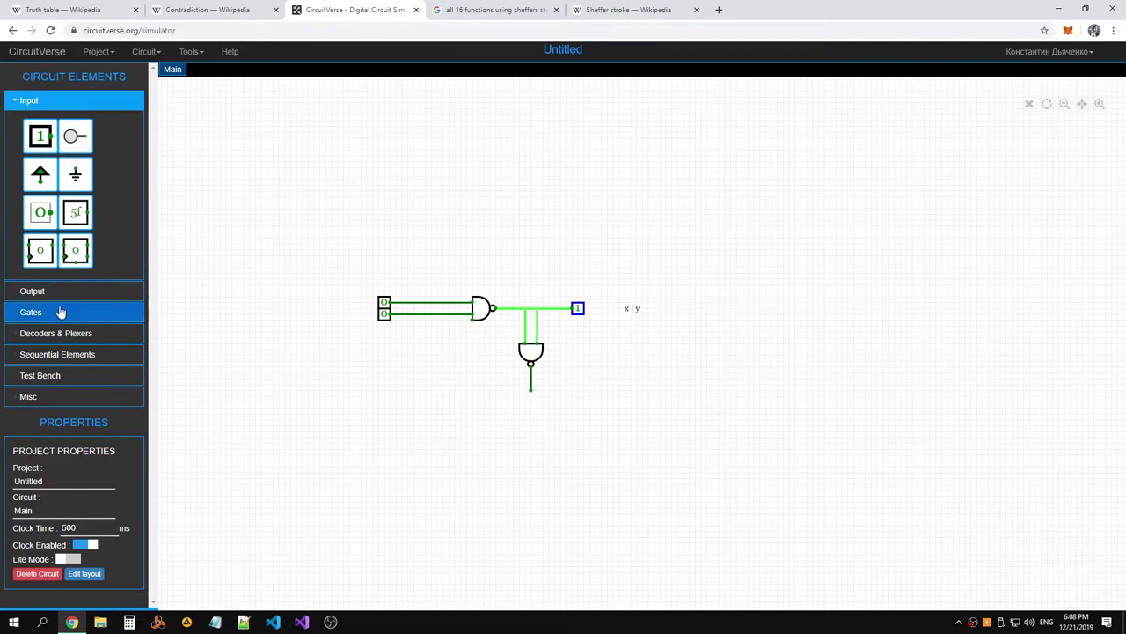
left_click(31, 290)
mouse_move(40, 160)
left_mouse_down()
mouse_move(249, 307)
mouse_move(605, 385)
mouse_move(531, 393)
mouse_move(571, 391)
left_mouse_up()
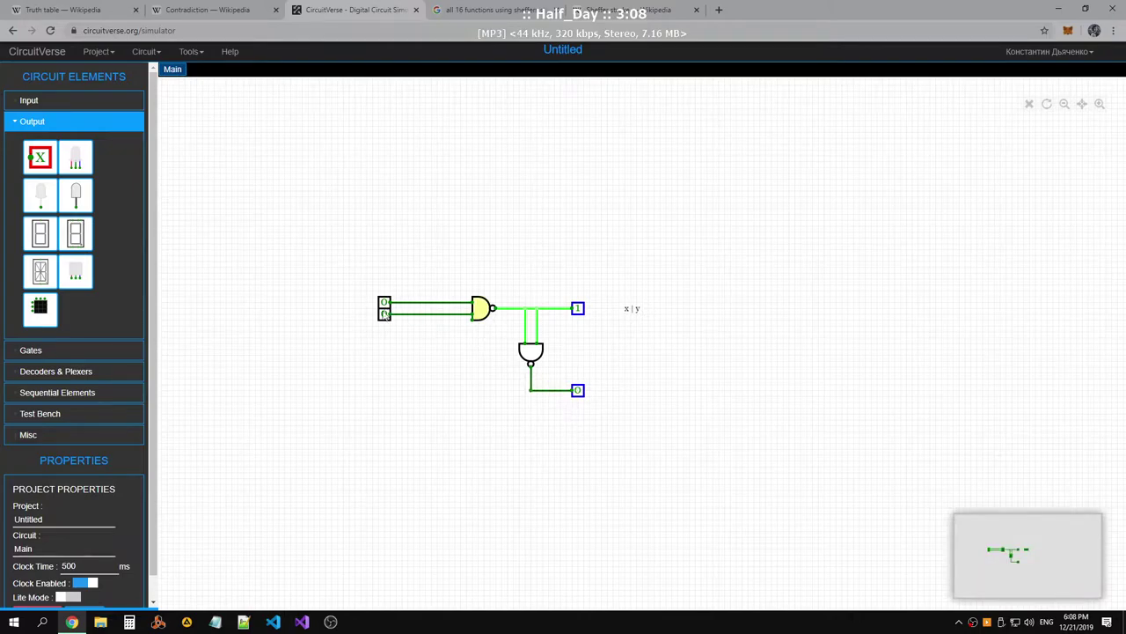
Toggle the two inputs through their combinations to test both outputs, ending with both inputs at 1
left_click(383, 315)
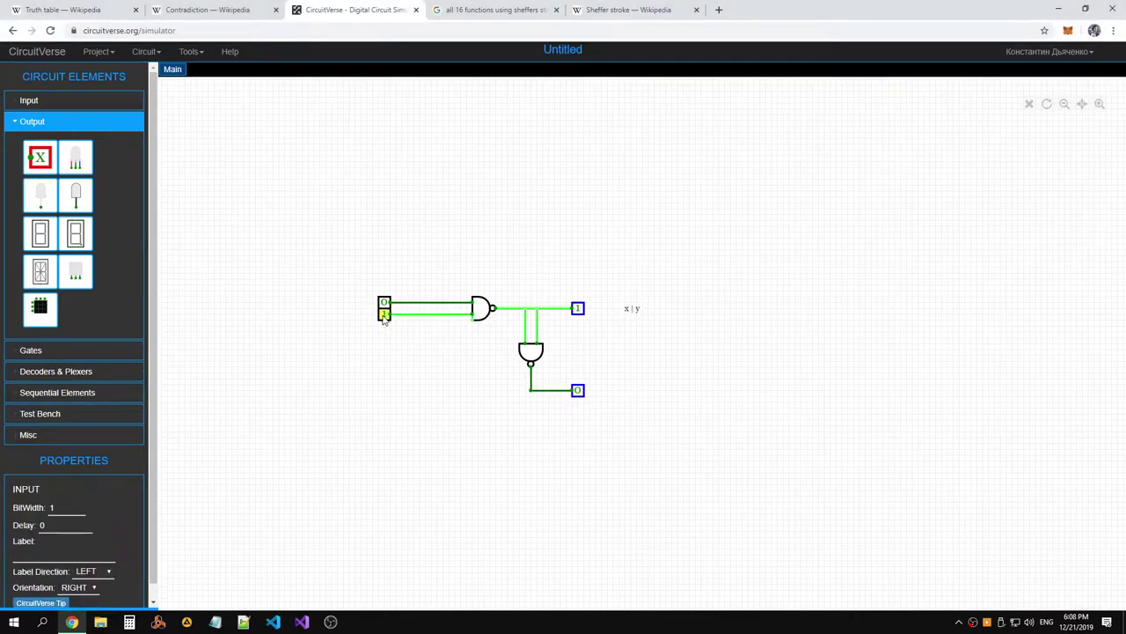
left_click(384, 315)
left_click(385, 316)
left_click(386, 304)
left_click(387, 304)
left_click(388, 304)
left_click(384, 315)
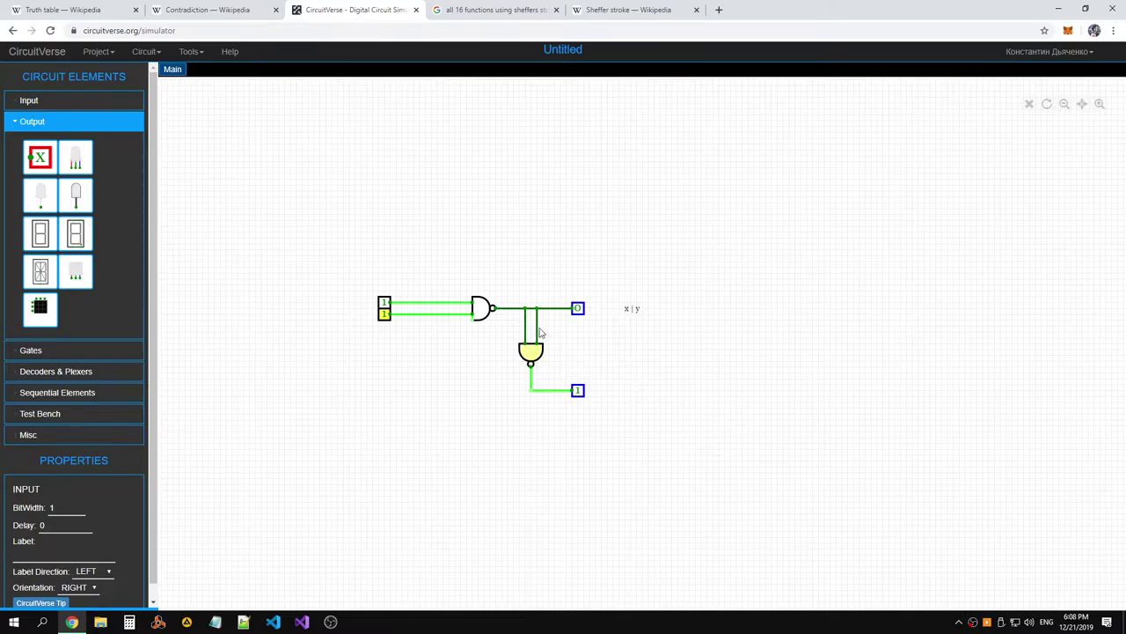
left_click(385, 314)
left_click(384, 302)
left_click(385, 313)
left_click(384, 303)
left_click(629, 393)
right_click(630, 390)
left_click(629, 384)
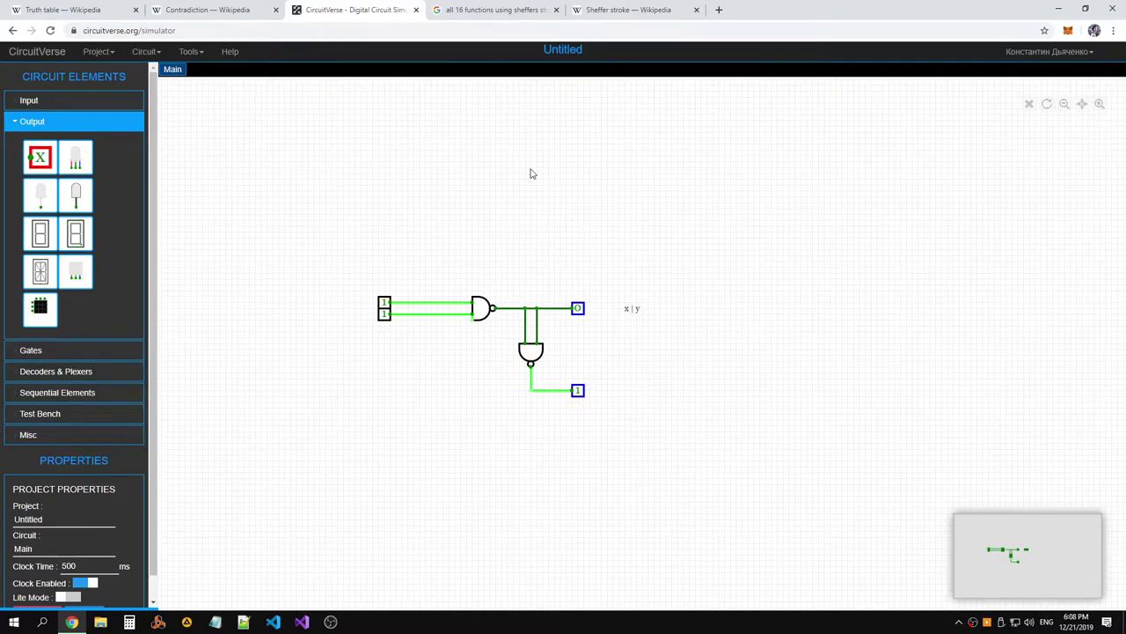
Go through the open reference tabs to Wikipedia's truth table and examine the NOR column for all binary operators
left_click(531, 13)
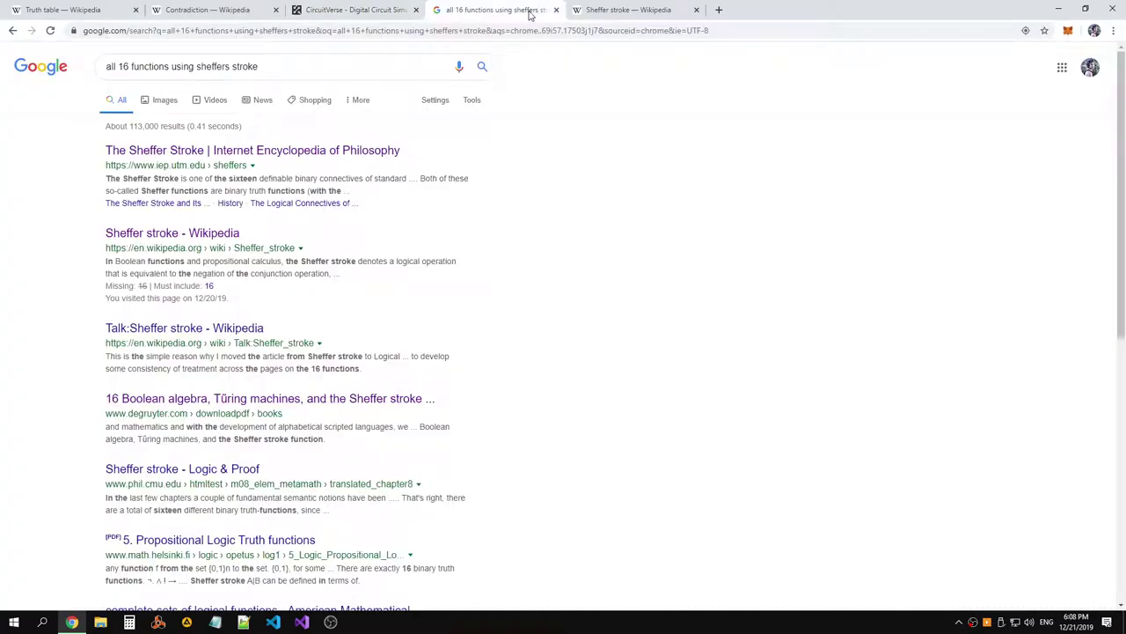
left_click(635, 13)
left_click(352, 10)
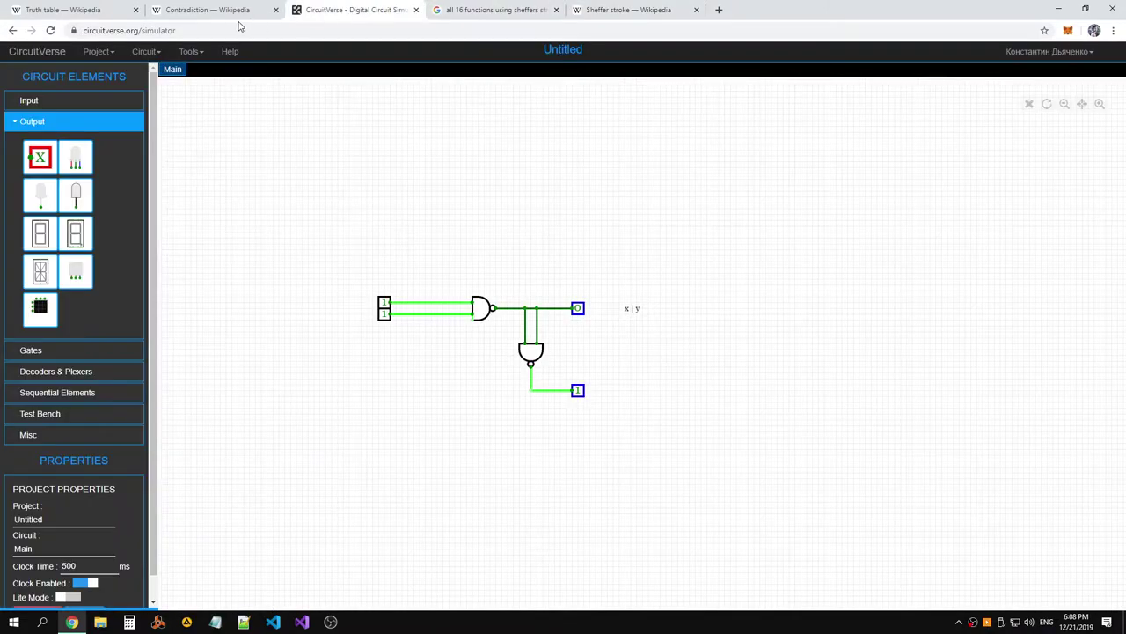
left_click(62, 9)
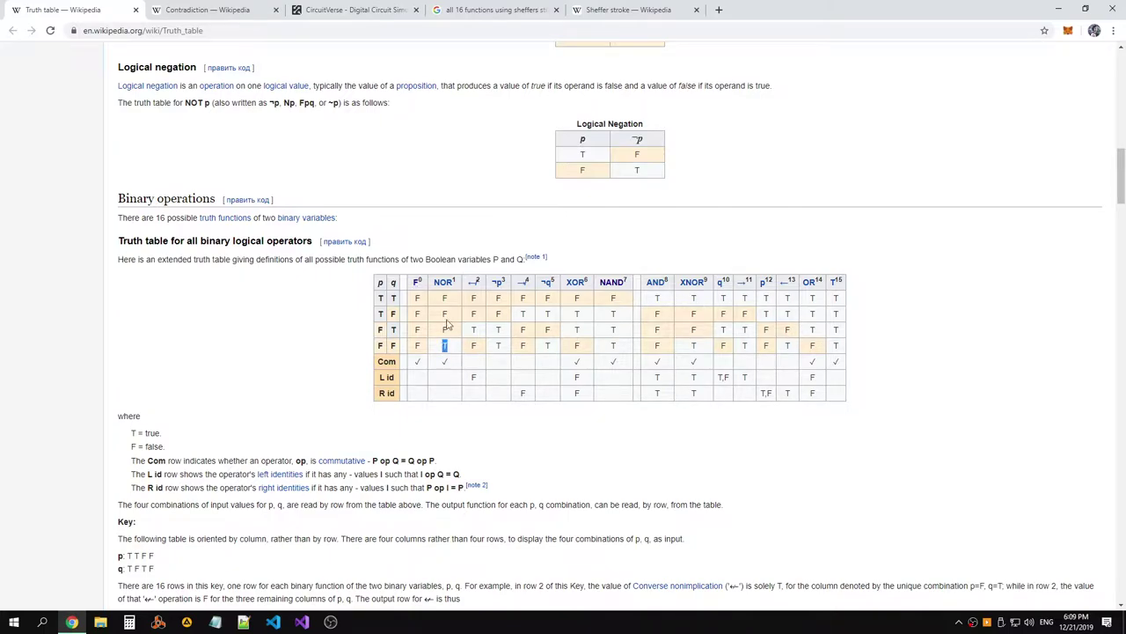
Look through the Contradiction and Sheffer stroke articles for NAND constructions of other operators, and return to the truth table
left_click(204, 14)
left_click(340, 11)
left_click(208, 11)
left_click(64, 10)
left_click(627, 11)
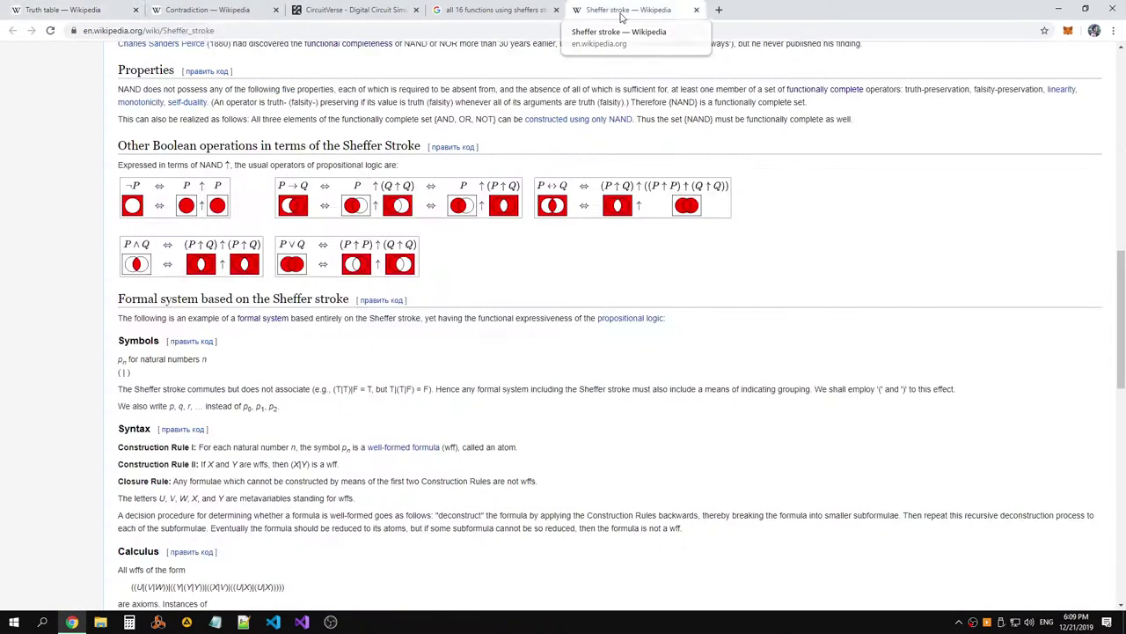
left_click(493, 11)
left_click(162, 11)
left_click(70, 13)
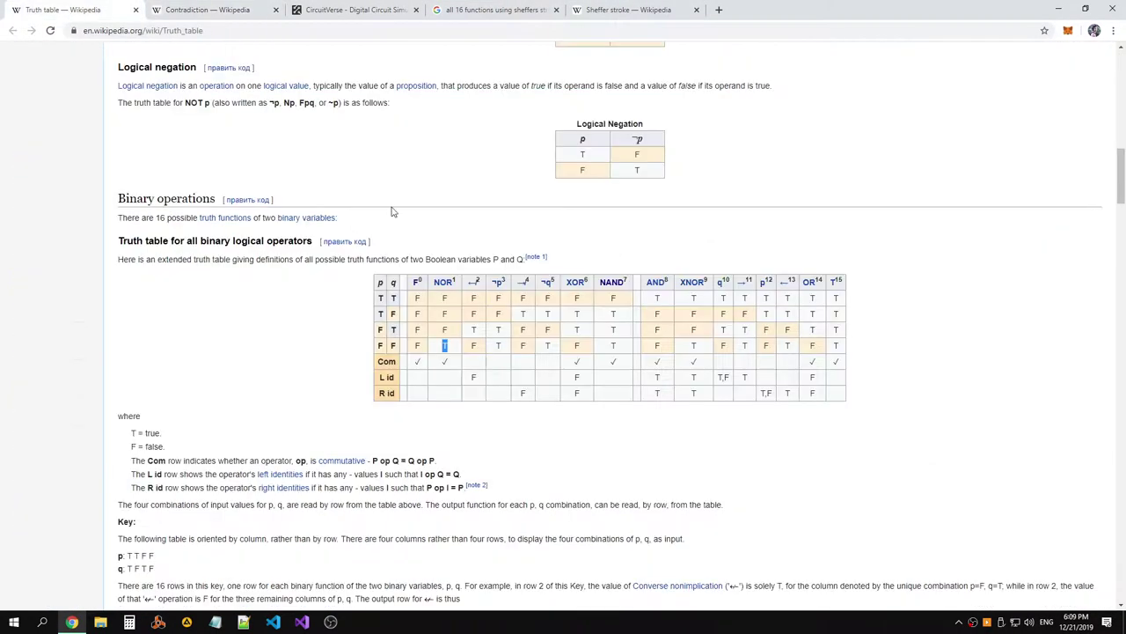
Open the Logical NOR article in a new tab and examine its definition, truth table and operator notation
middle_click(451, 287)
left_click(216, 10)
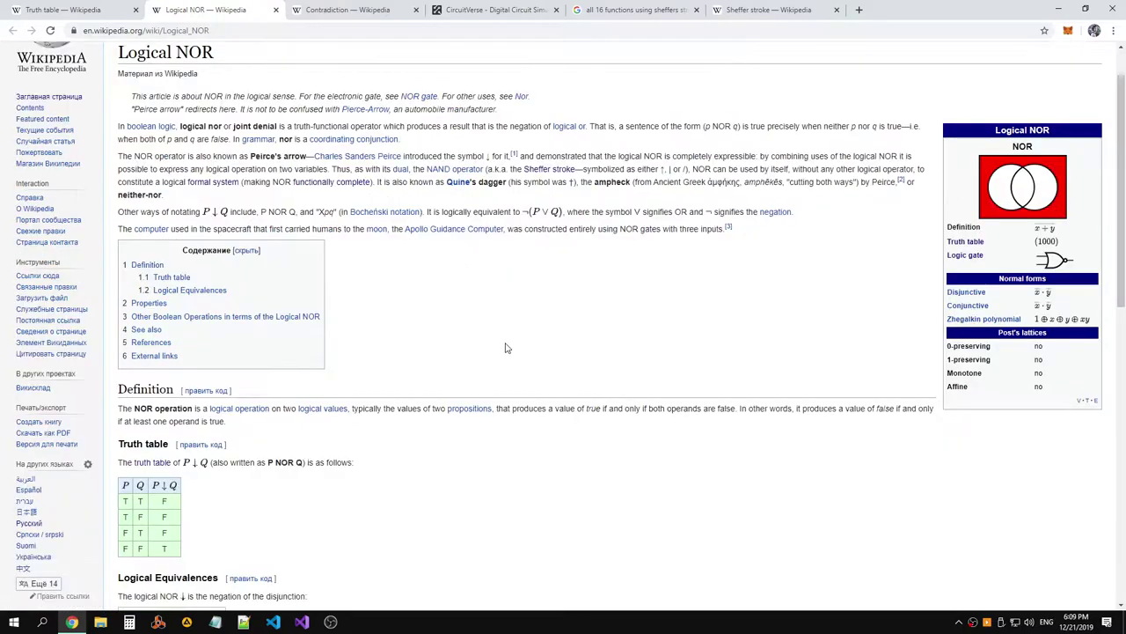
scroll(508, 347, "down", 2)
scroll(299, 283, "up", 1)
scroll(361, 211, "up", 1)
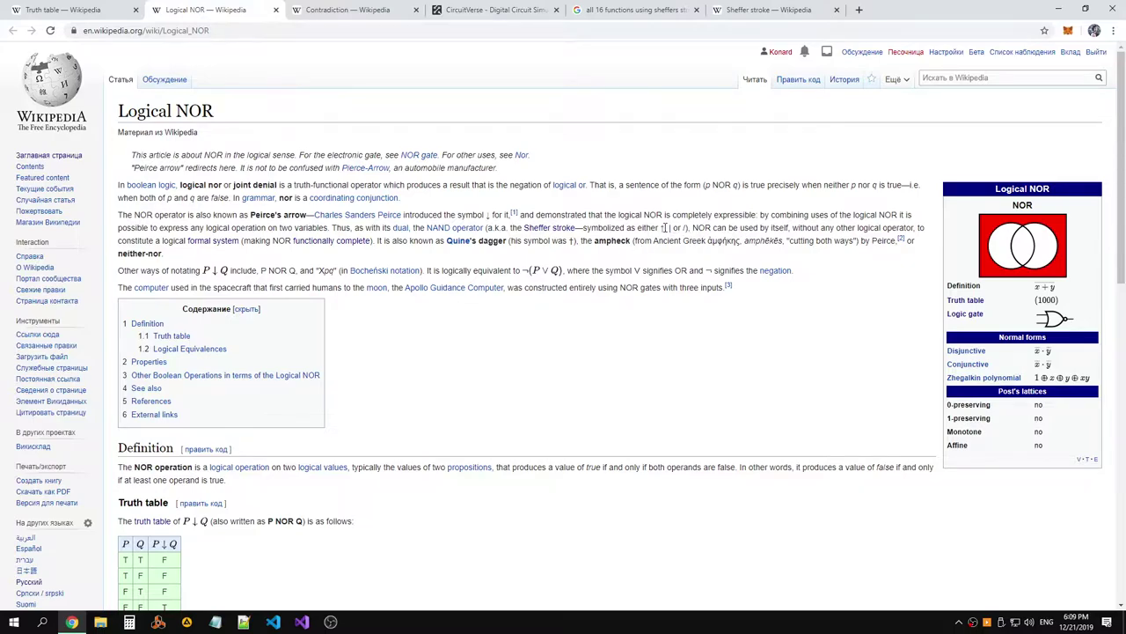
left_click(664, 228)
Return to the CircuitVerse circuit and place a text element beside the lower output
left_click(359, 9)
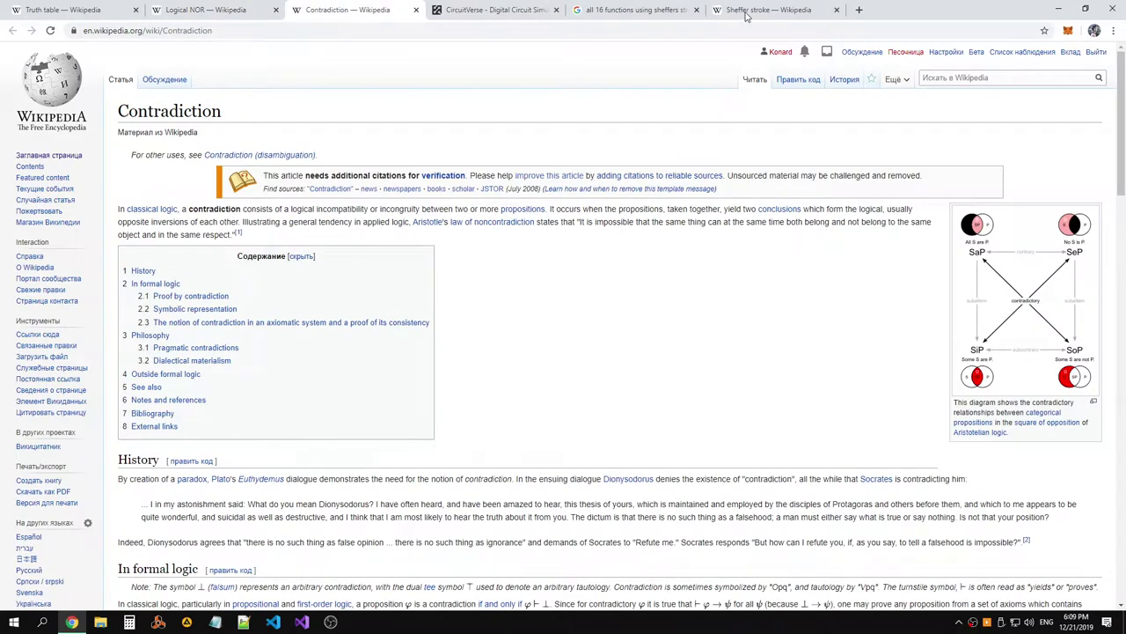
left_click(634, 10)
left_click(497, 10)
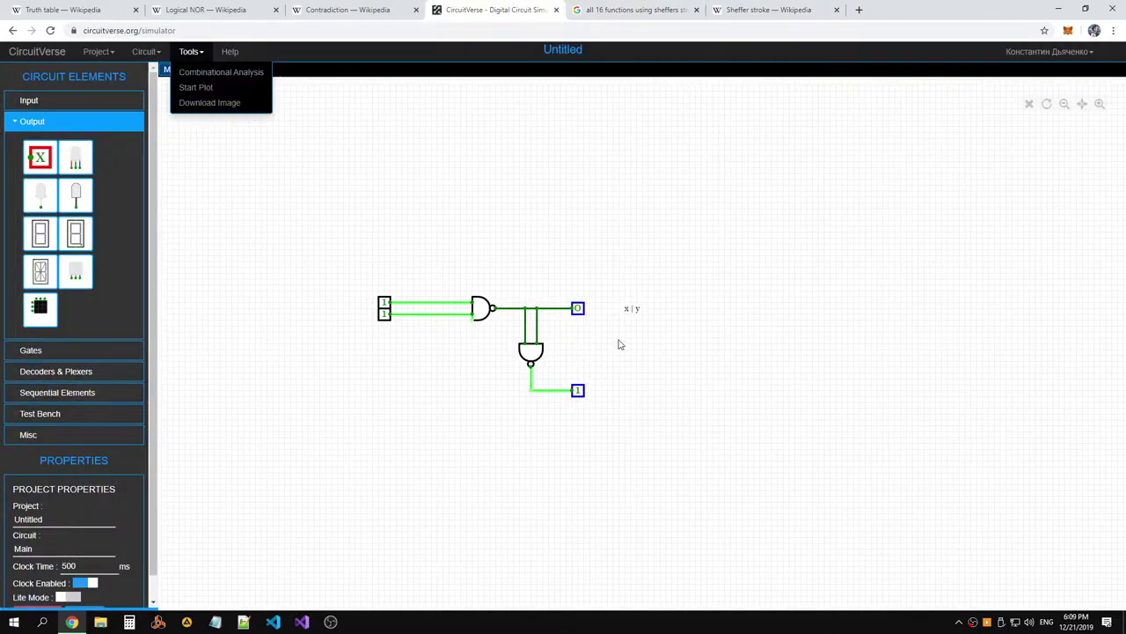
left_click(620, 391)
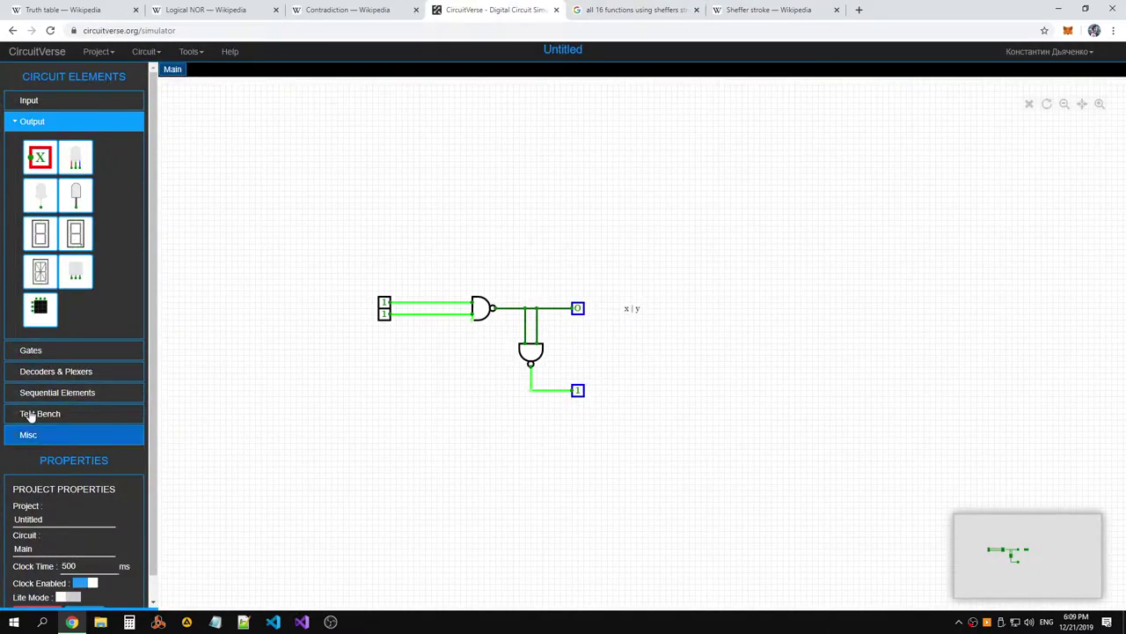
scroll(90, 506, "down", 1)
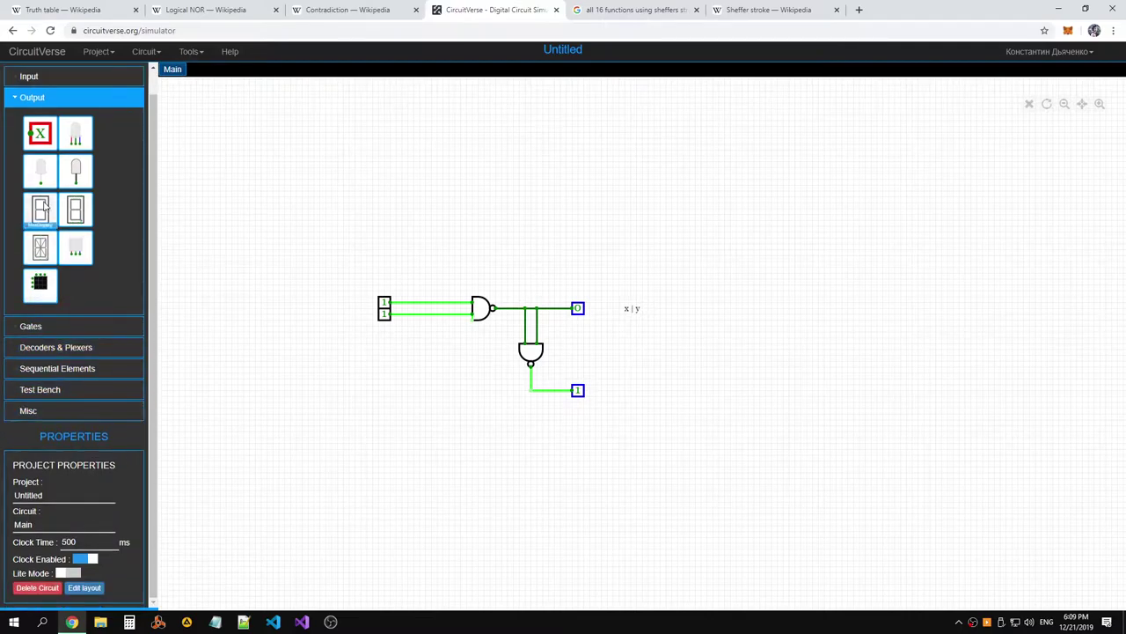
scroll(77, 324, "up", 1)
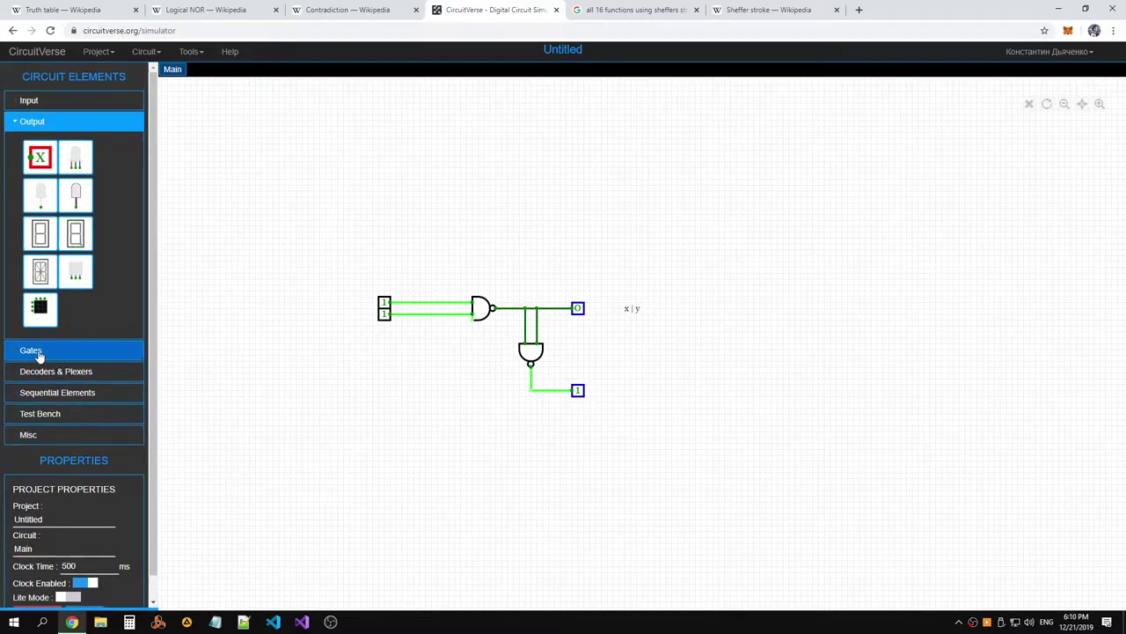
scroll(41, 355, "down", 1)
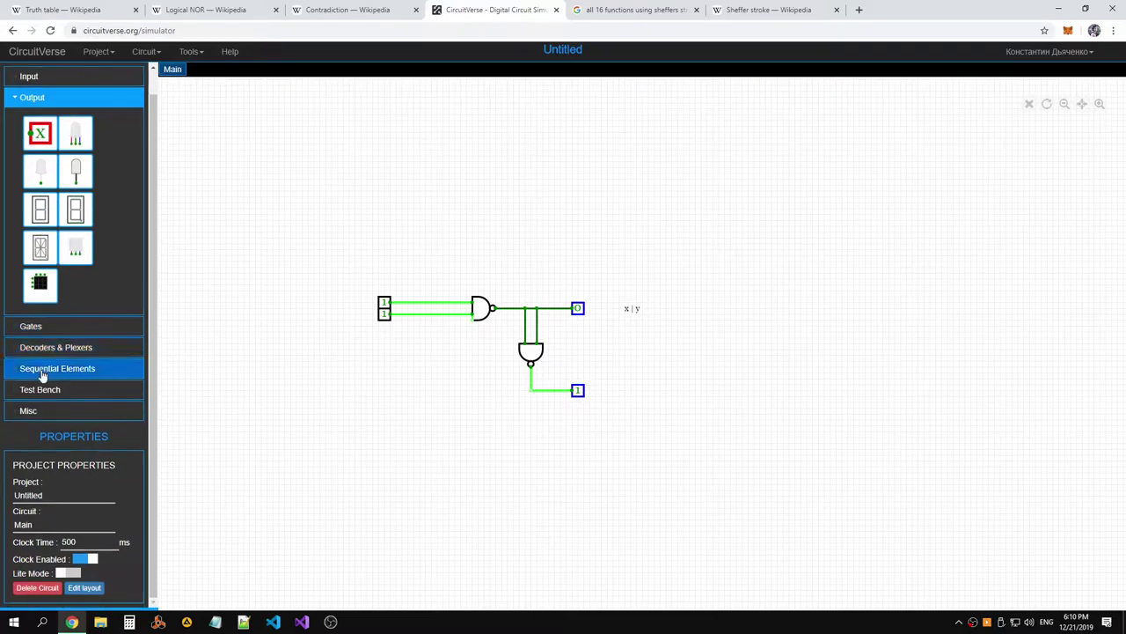
left_click(56, 410)
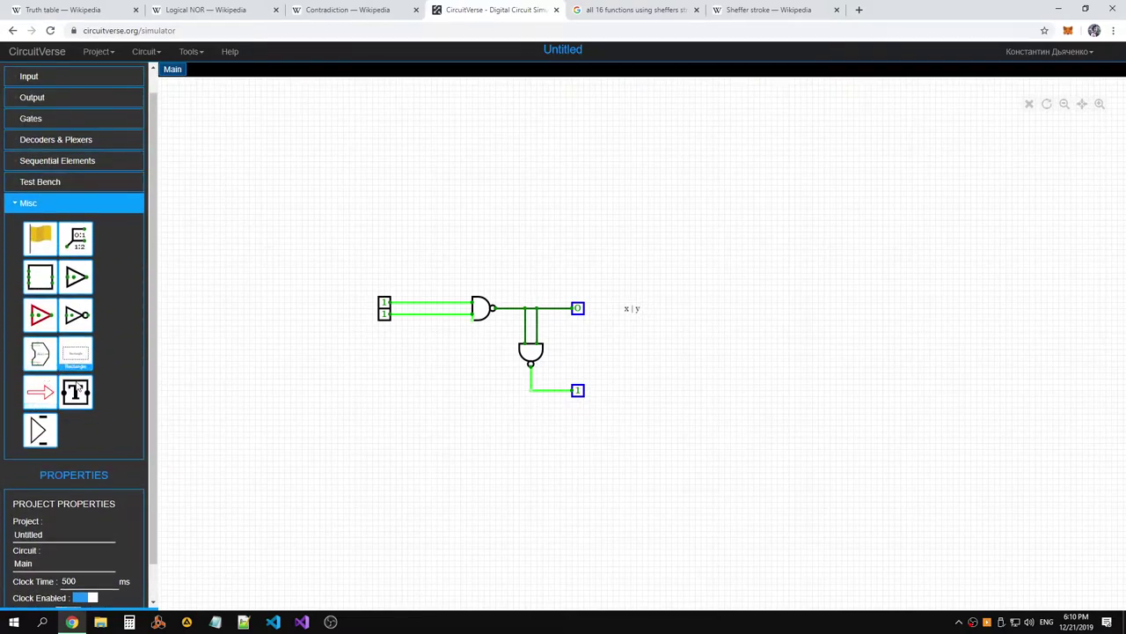
left_click(76, 387)
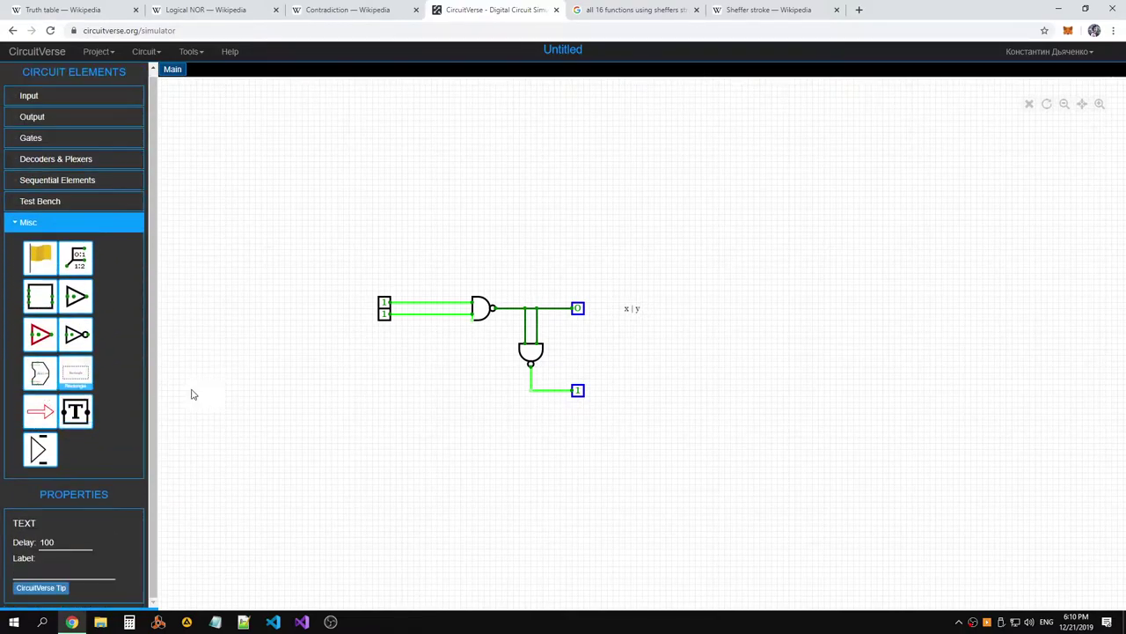
left_click(642, 387)
Set the text element's label to "x ↓ y" and align it under the "x | y" label, level with the lower output
left_click(57, 572)
type("1")
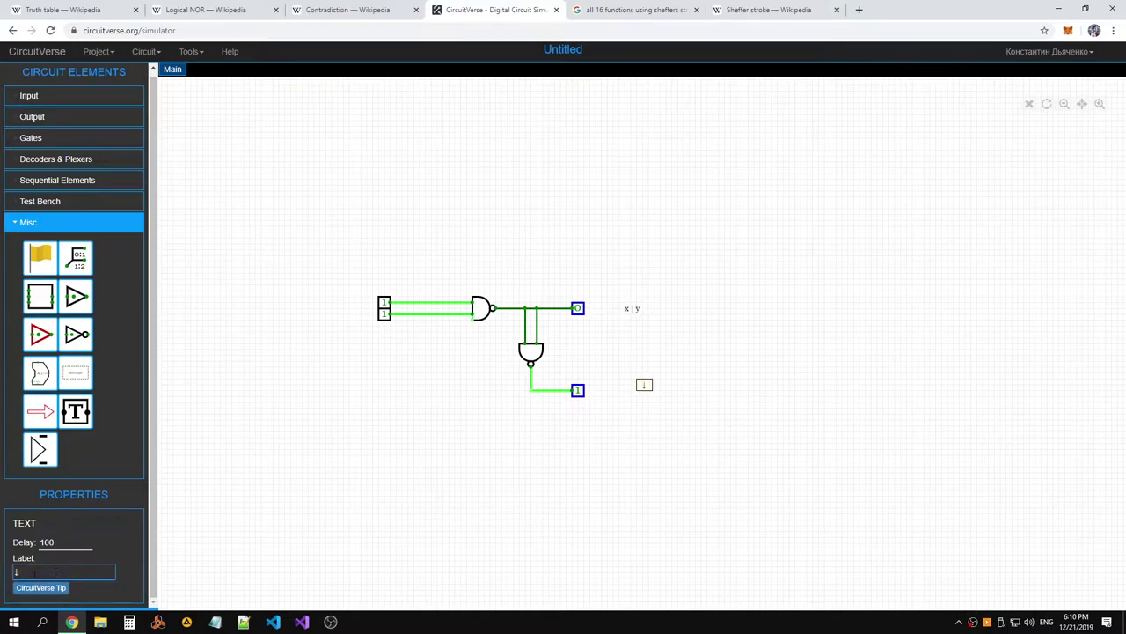
type("x ↓")
type("y")
left_click(640, 414)
left_click(656, 388)
left_click_drag(652, 391, 639, 397)
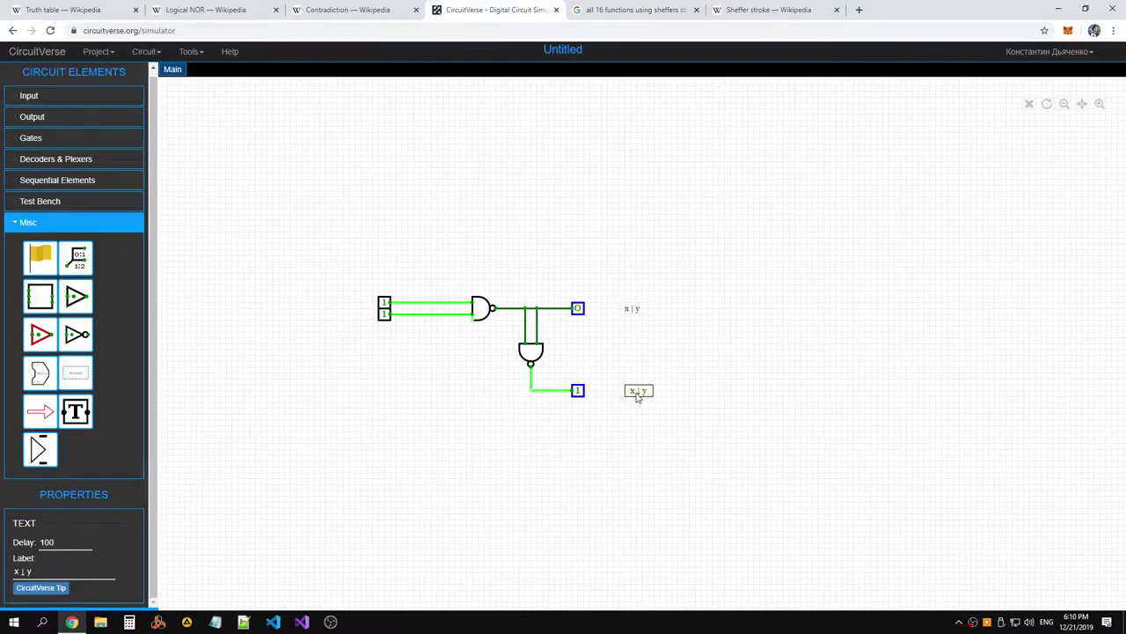
left_click(635, 312)
left_click(631, 390)
left_click(585, 433)
left_click(577, 390)
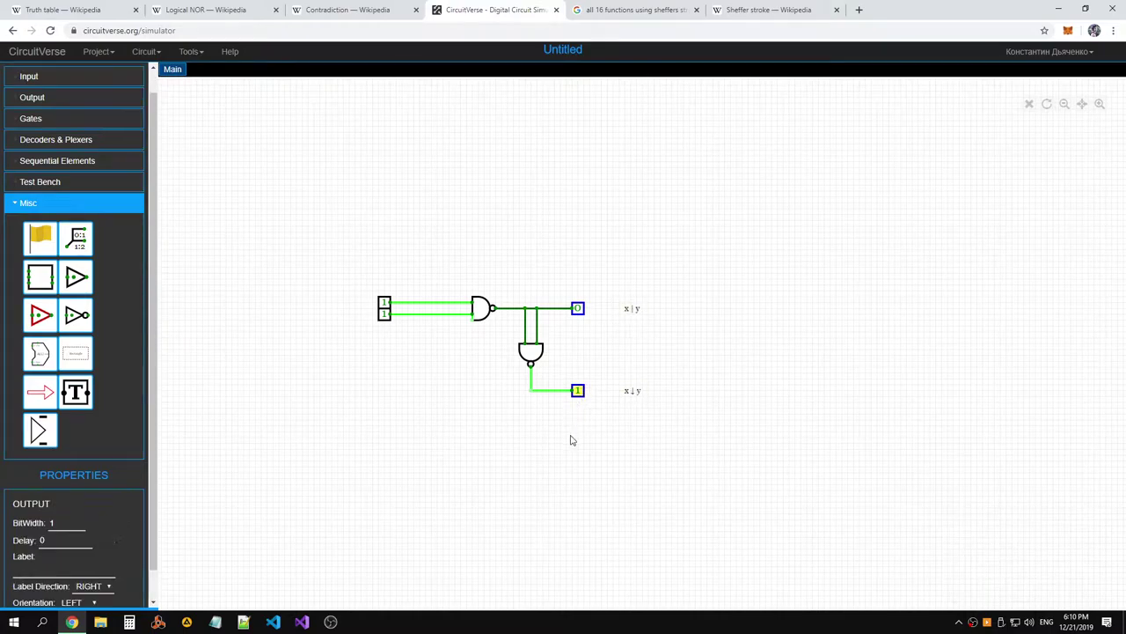
left_click(585, 421)
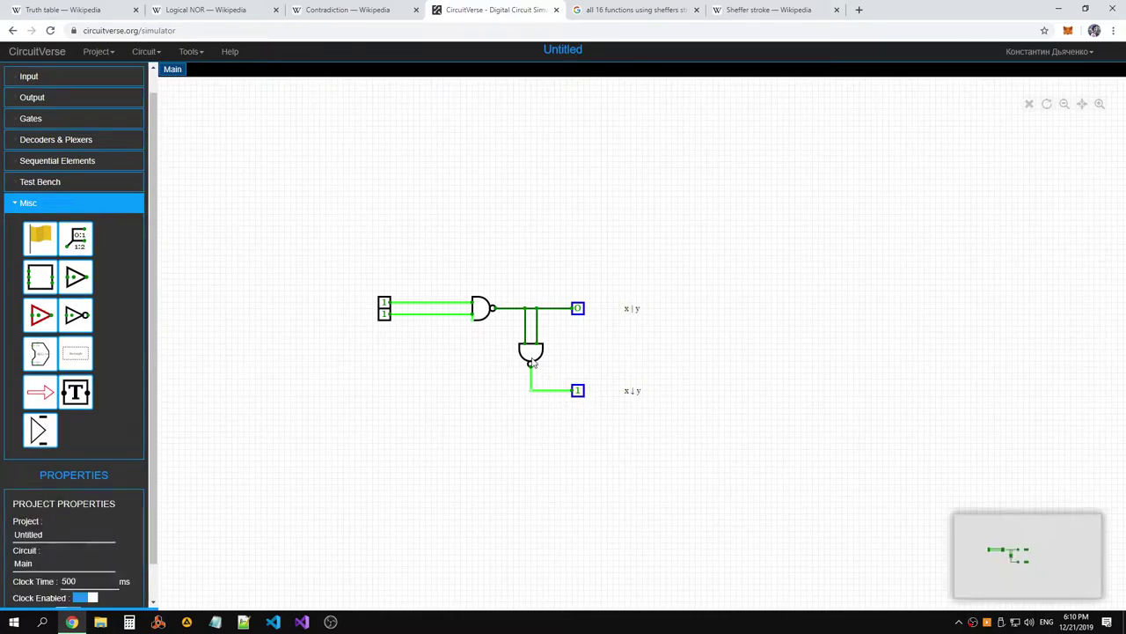
Toggle both circuit inputs to 0 and back to 1 to test the two labelled outputs
left_click(384, 305)
left_click(387, 312)
left_click(386, 313)
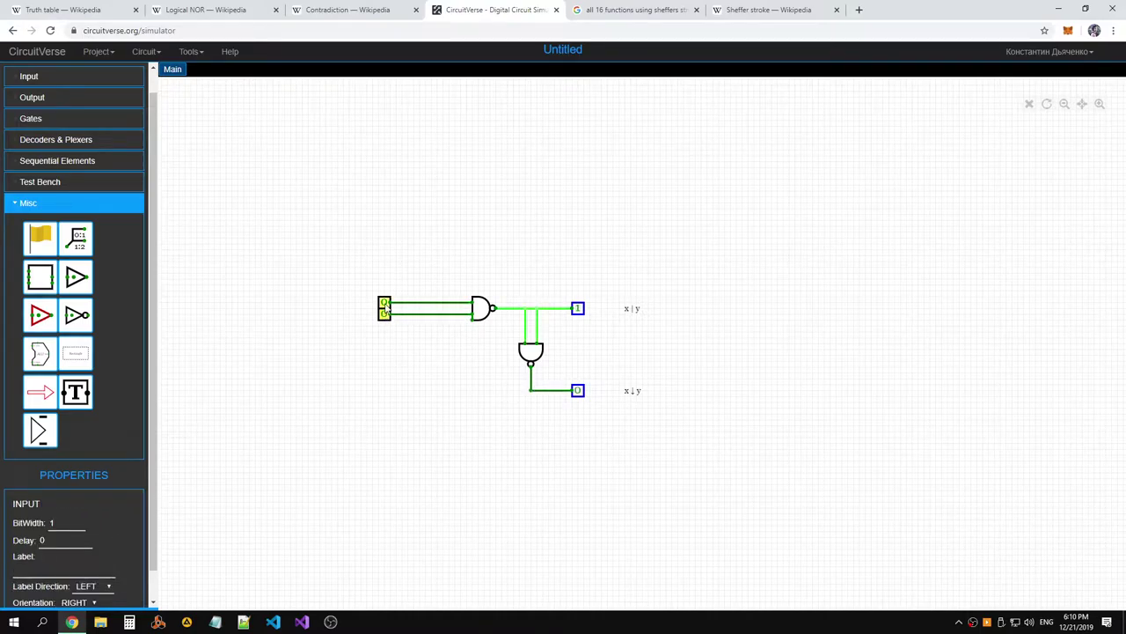
left_click(384, 303)
left_click(387, 312)
left_click(384, 302)
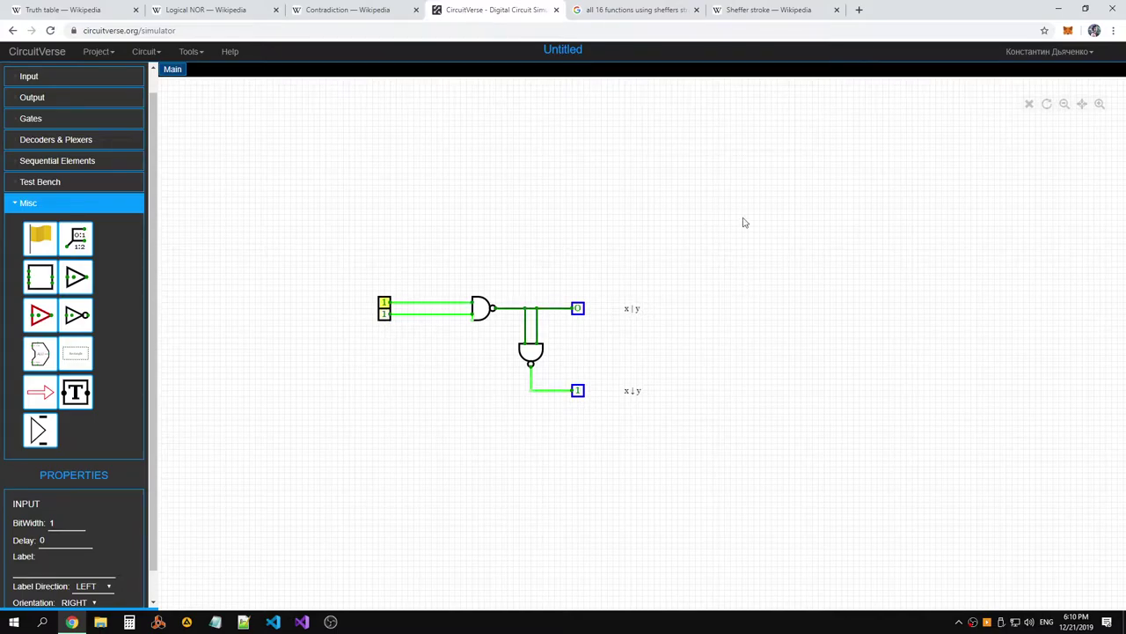
Go through the Wikipedia tabs, compare the NAND and NOR columns of the binary operator truth table, and return to the CircuitVerse circuit
left_click(778, 12)
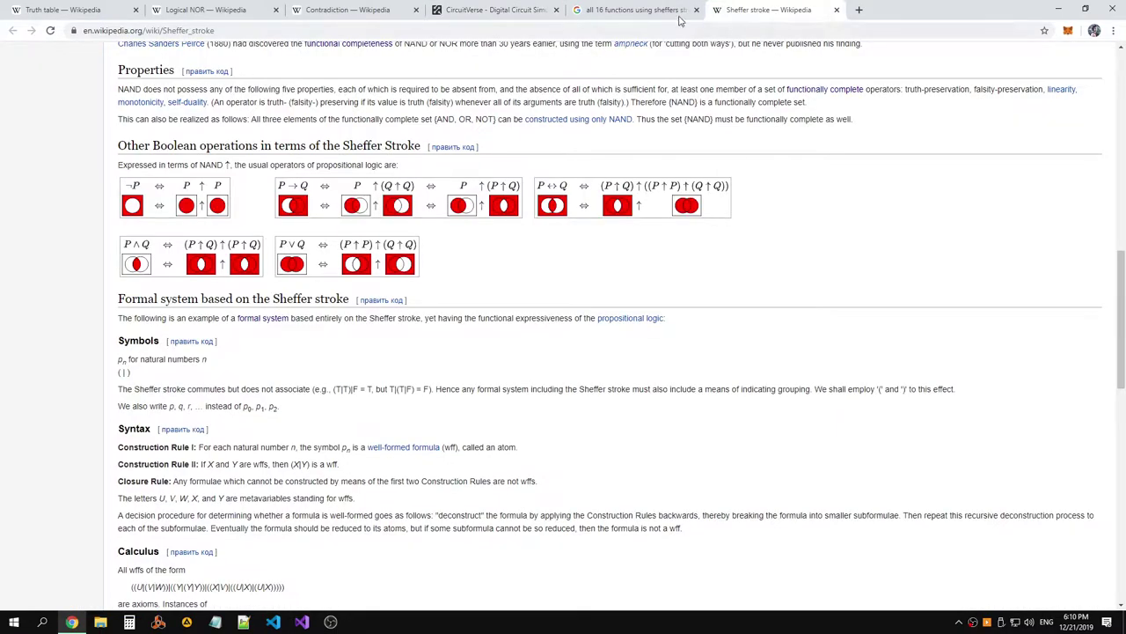
left_click(375, 13)
left_click(222, 12)
left_click(76, 14)
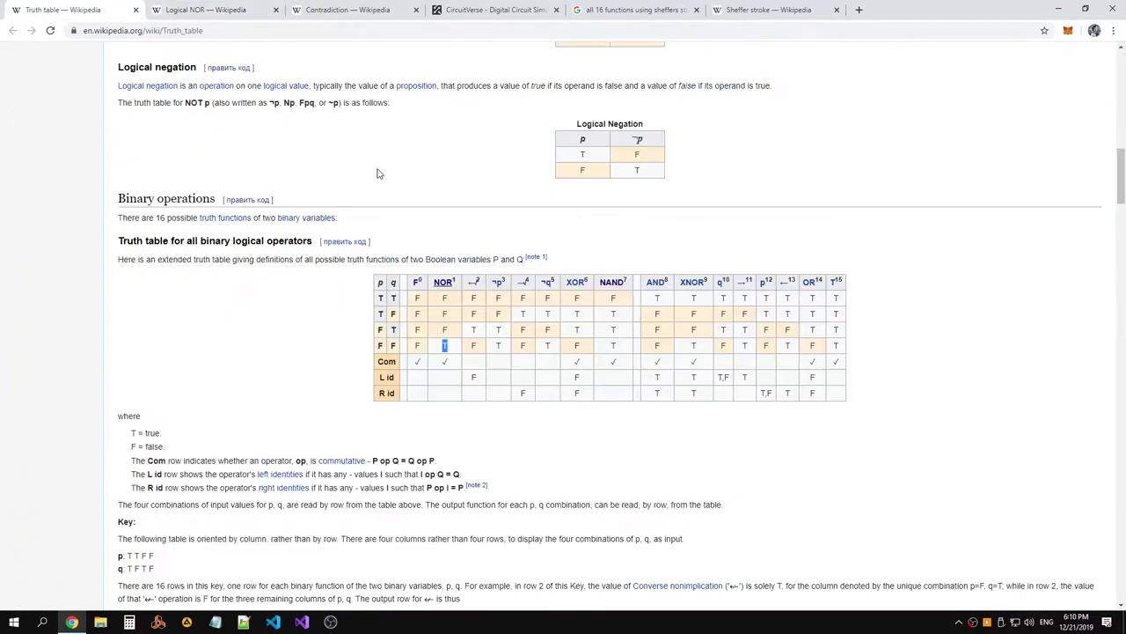
double_click(614, 360)
double_click(445, 361)
left_click_drag(842, 367, 406, 301)
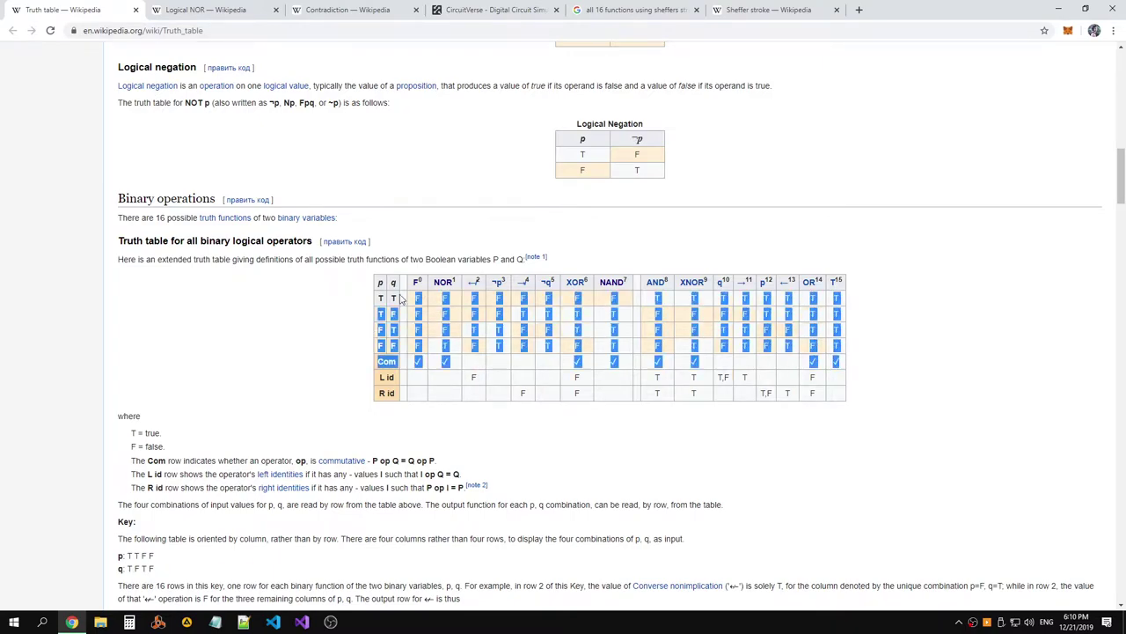
left_click(531, 340)
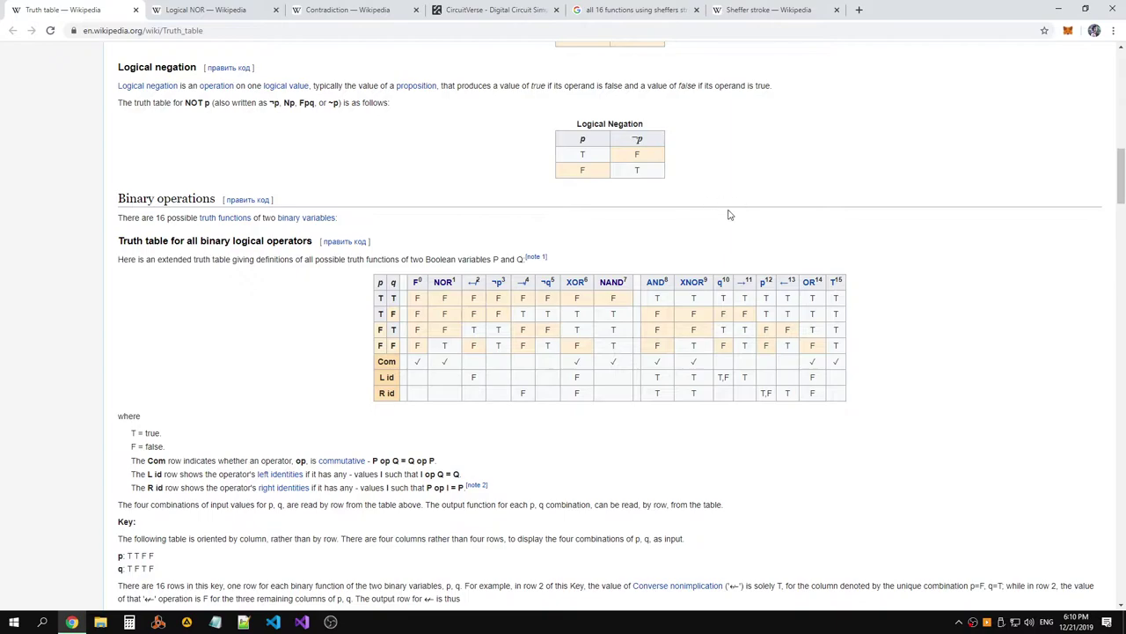
left_click(746, 16)
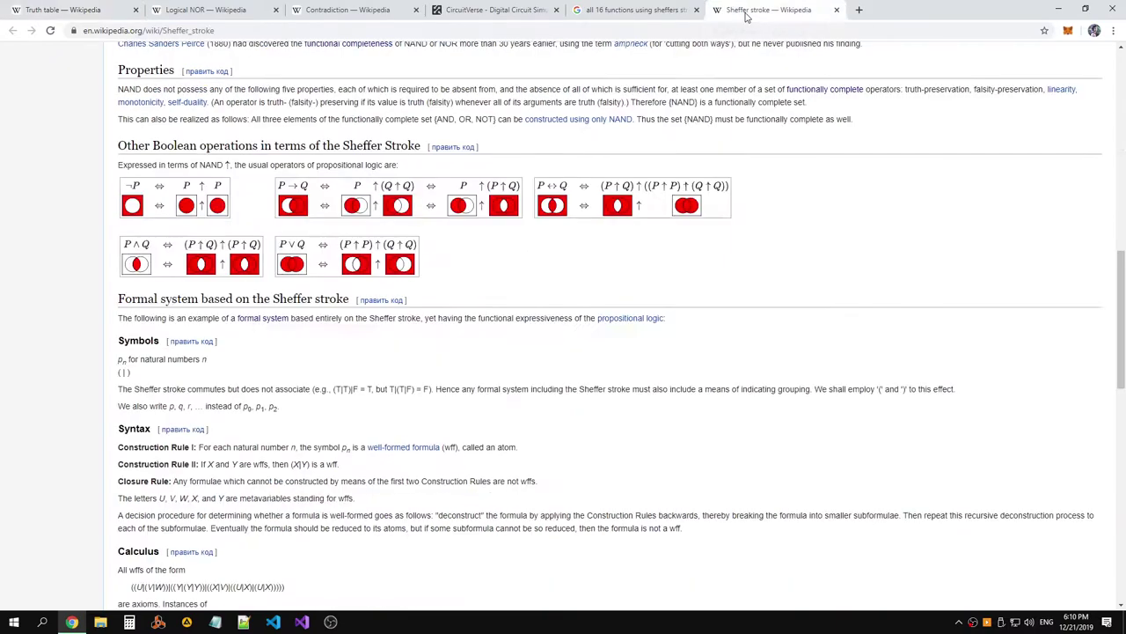
left_click(493, 10)
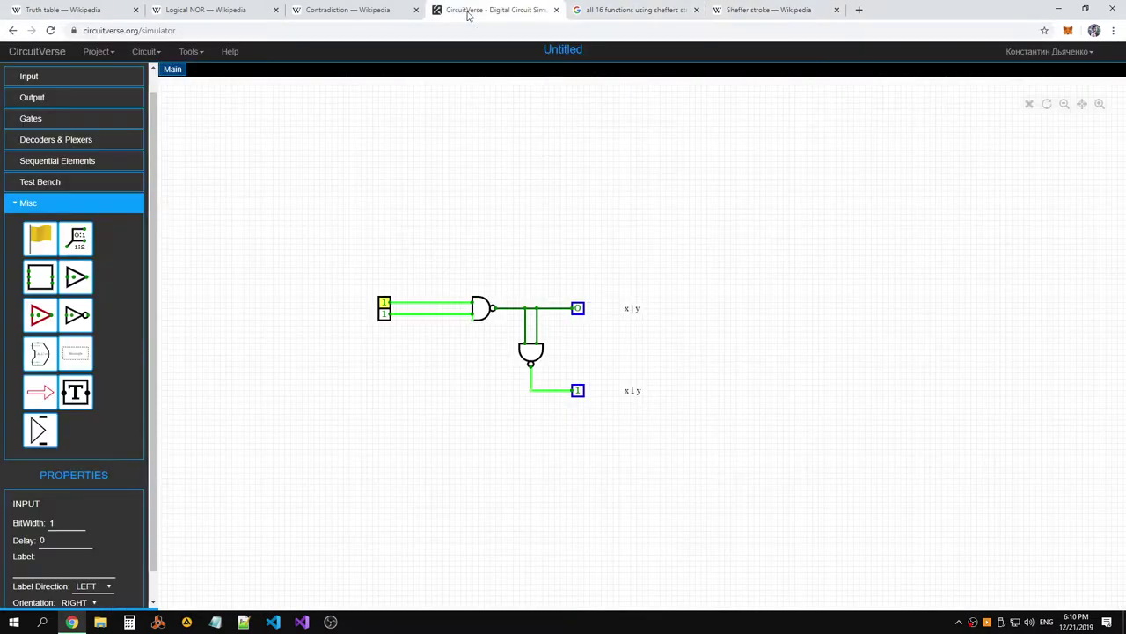
Copy the label text "x | y" from the text element beside the upper output
left_click(640, 392)
left_click(633, 312)
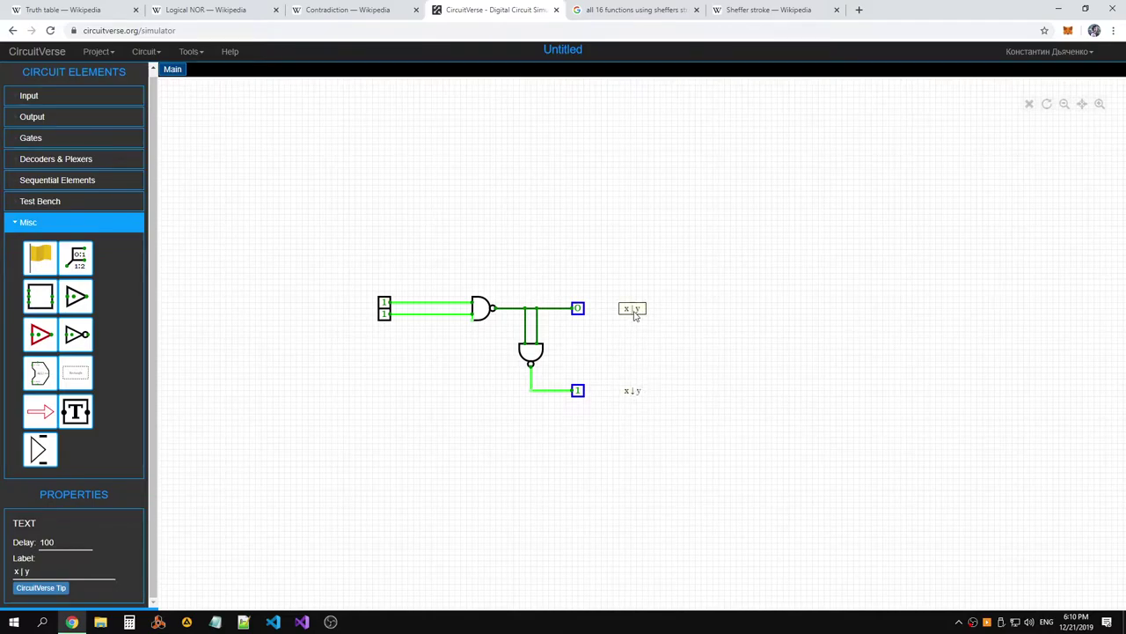
right_click(637, 316)
left_click(626, 313)
right_click(635, 315)
left_click(661, 343)
left_click_drag(49, 571, 14, 571)
right_click(22, 577)
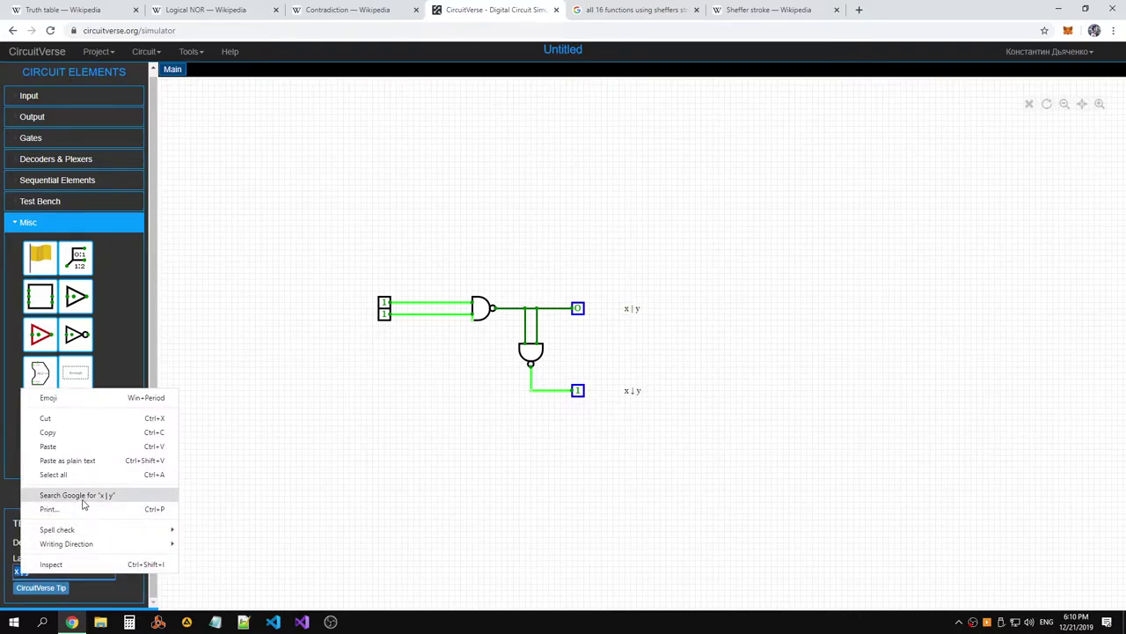
left_click(50, 432)
Select the lower output's text element and try to paste the copied text into its label
left_click(639, 392)
left_click(15, 571)
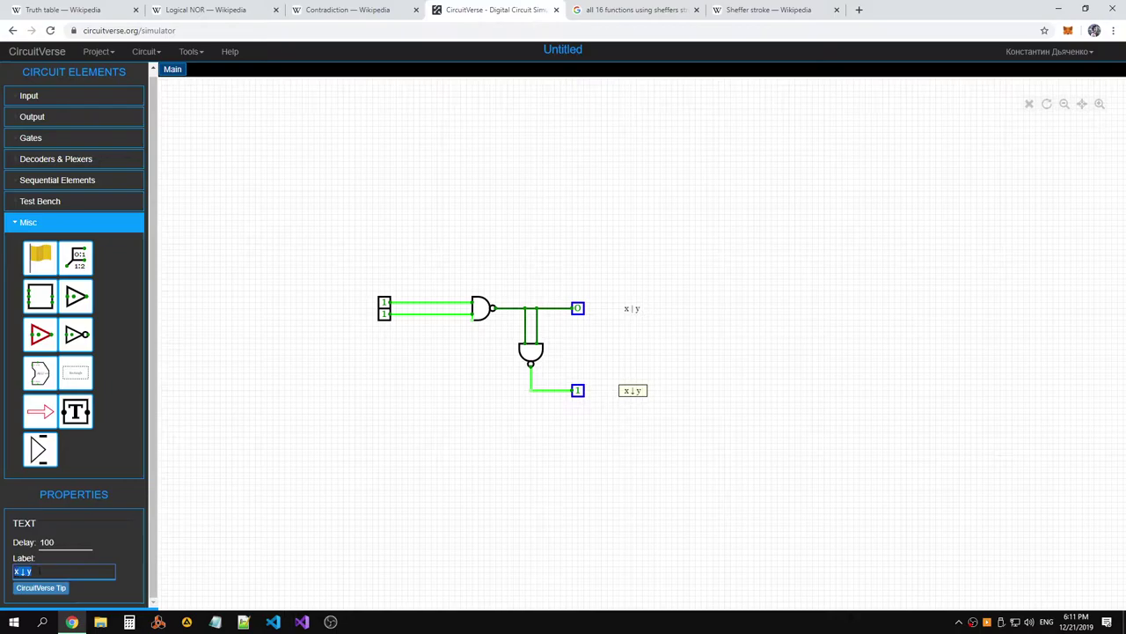
right_click(39, 570)
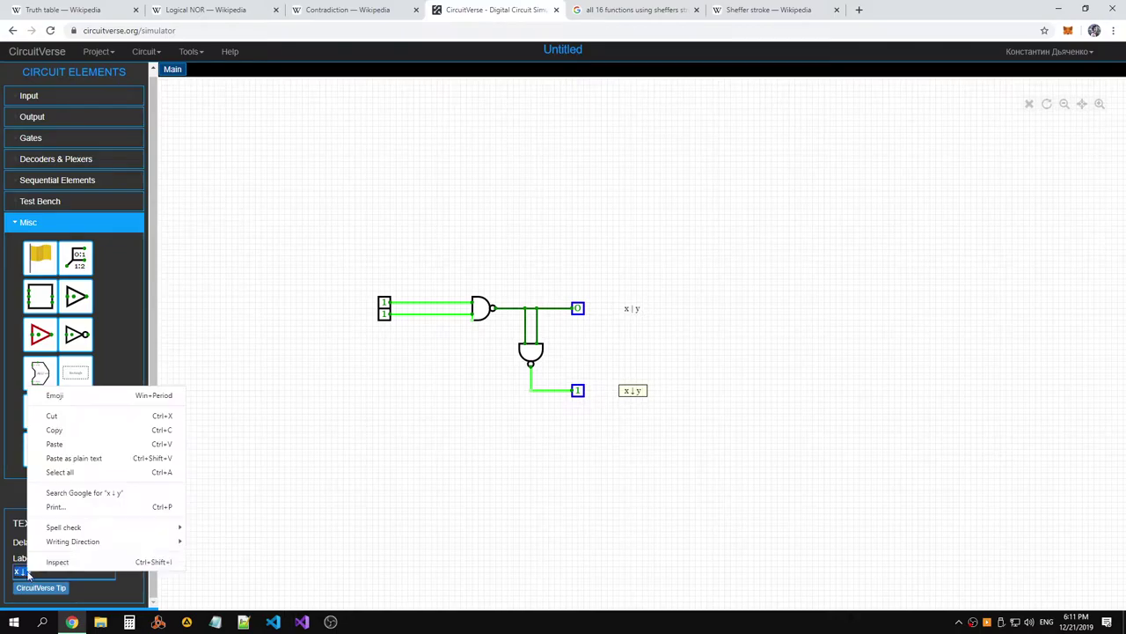
left_click(74, 475)
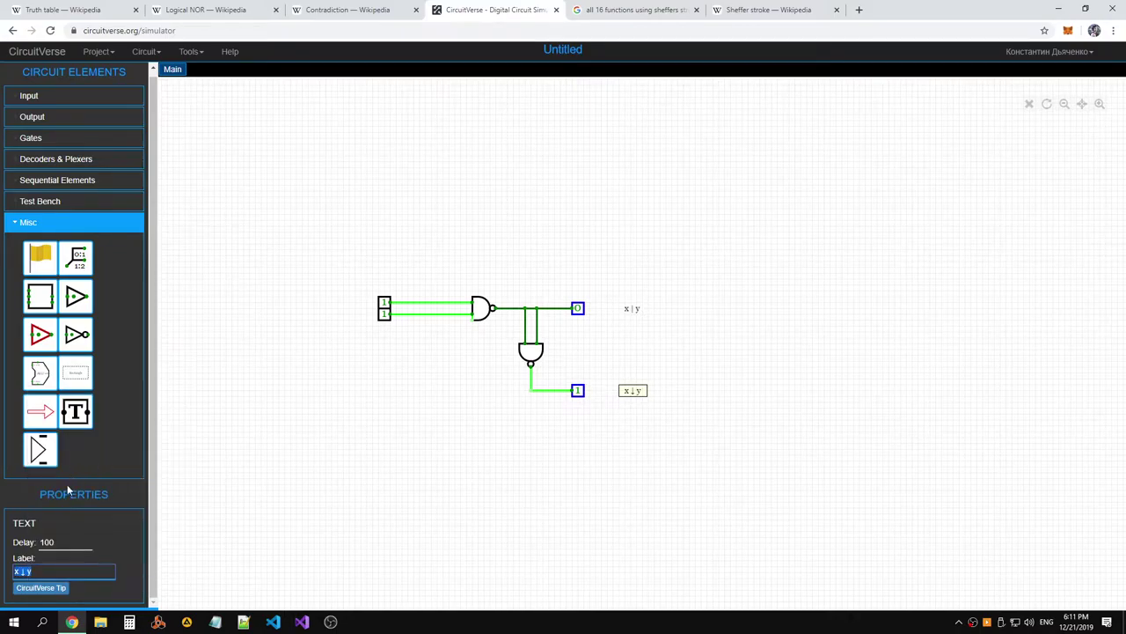
right_click(26, 572)
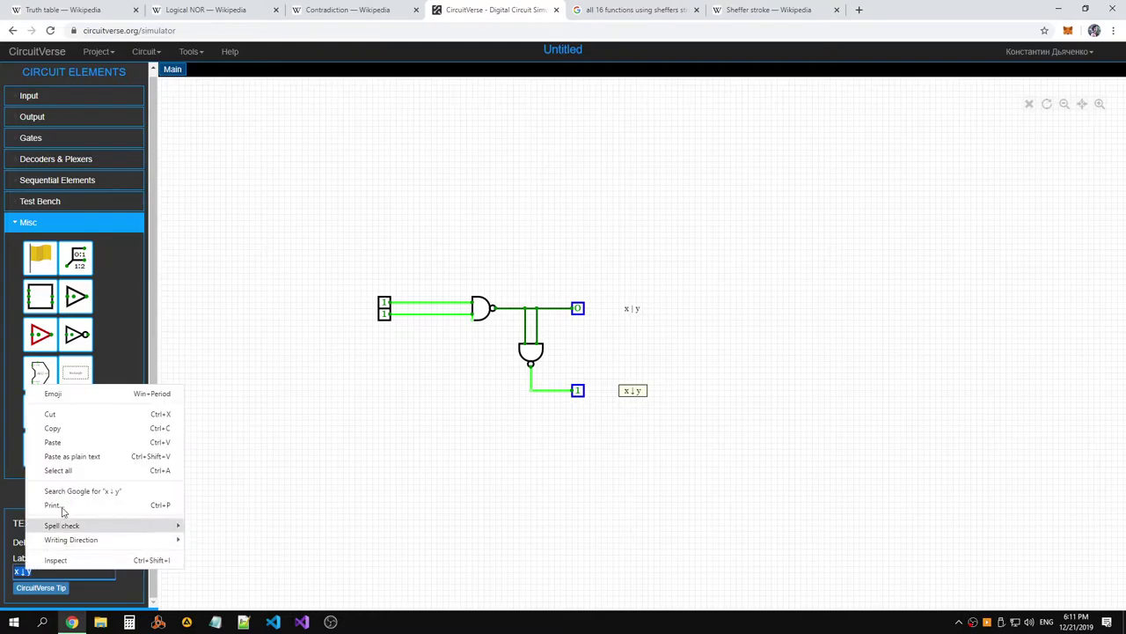
left_click(59, 456)
left_click(66, 570)
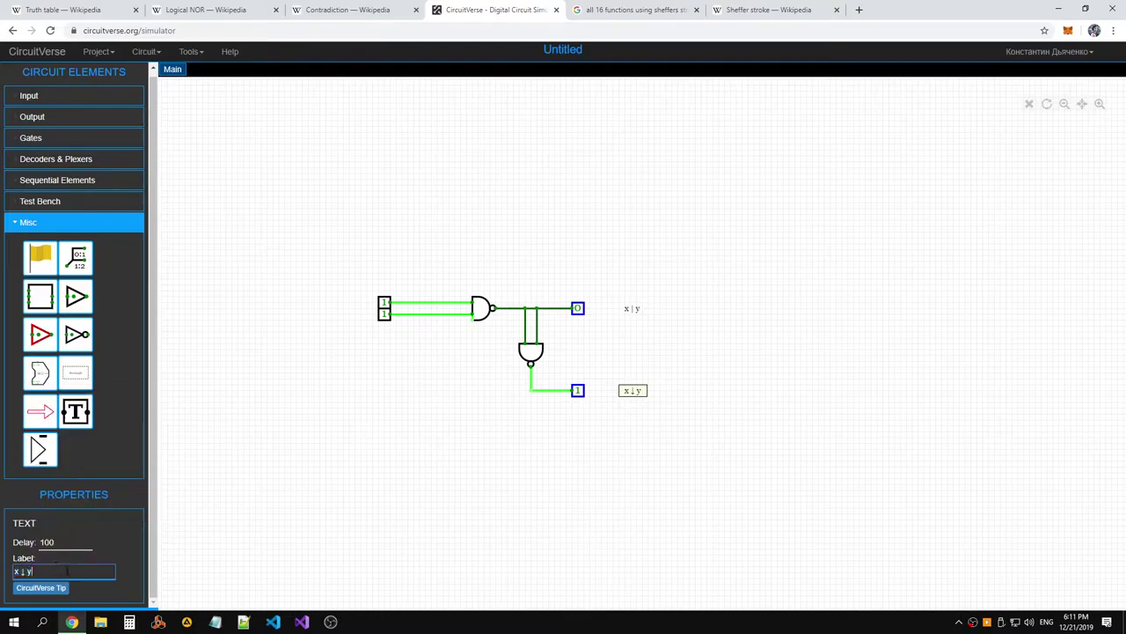
Inspect the lower label's input field in the developer tools and set its value attribute to "x ↓ y = "
right_click(73, 570)
left_click(132, 561)
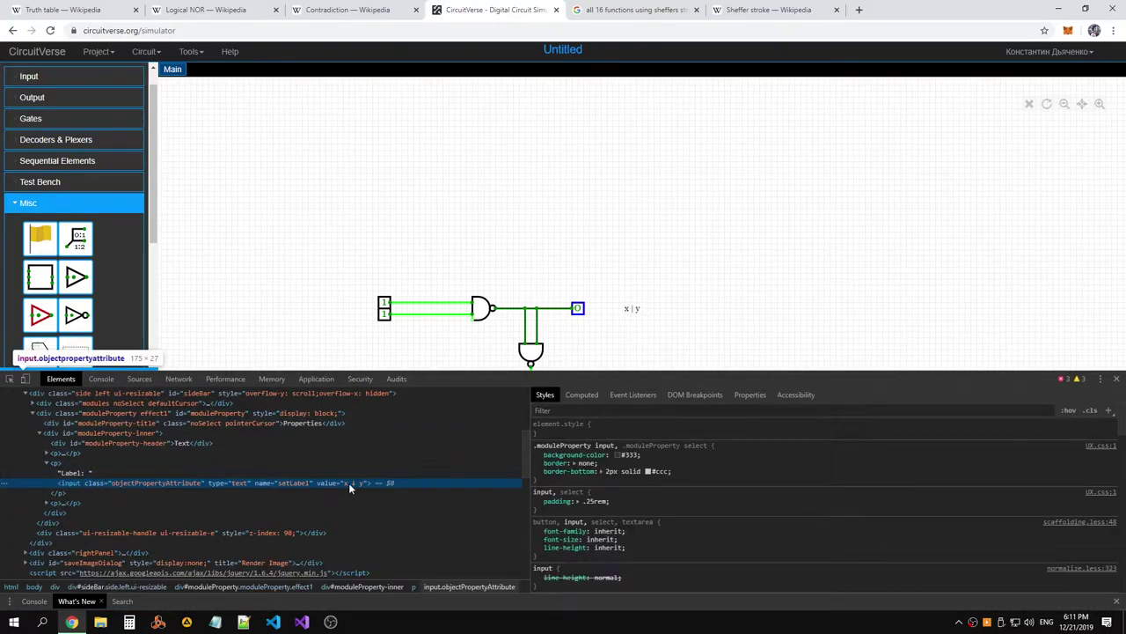
double_click(358, 482)
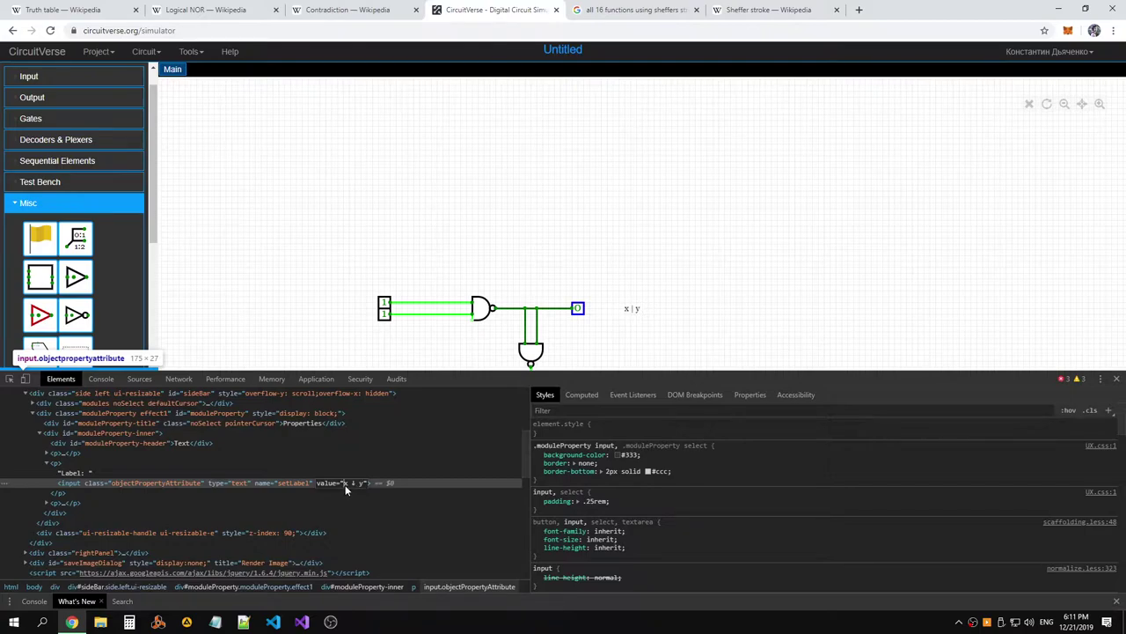
type("x ↓ y")
type("|")
key("Delete")
key("Delete")
key("Delete")
key("Delete")
key("Delete")
key("Delete")
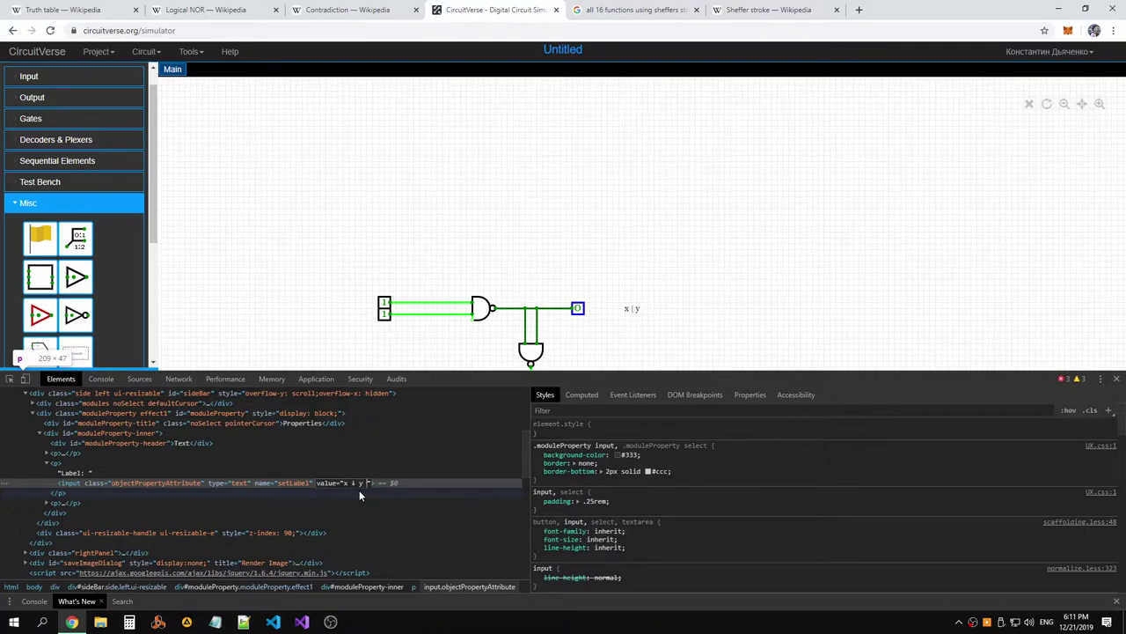
key("Return")
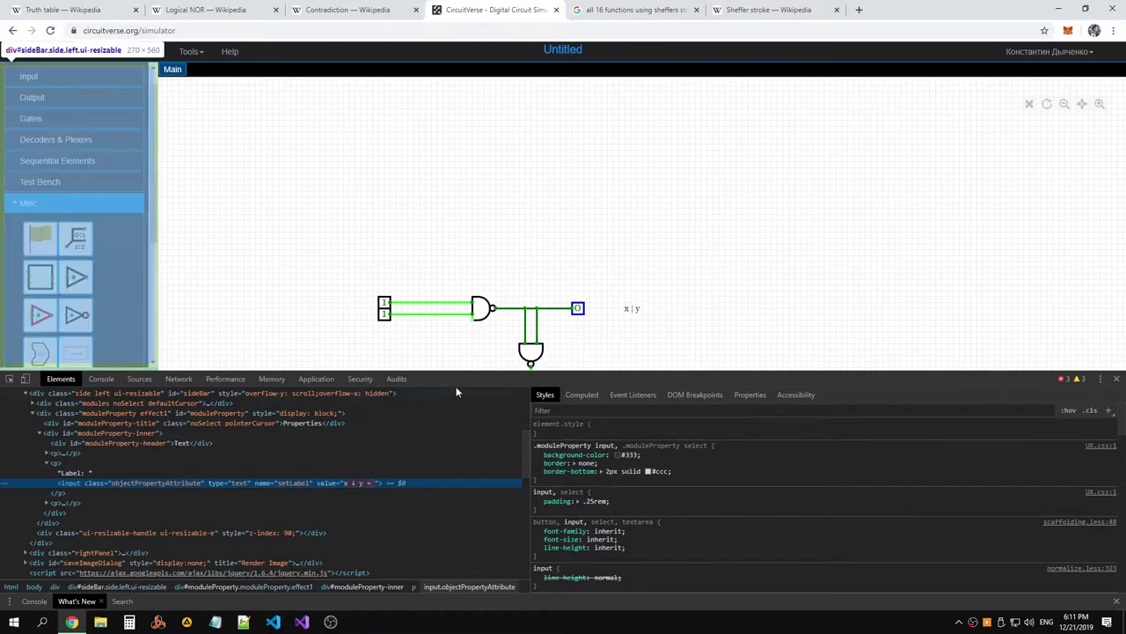
Look through the Contradiction, Logical NOR and Truth table articles on Wikipedia and return to the circuit simulator
left_click(327, 12)
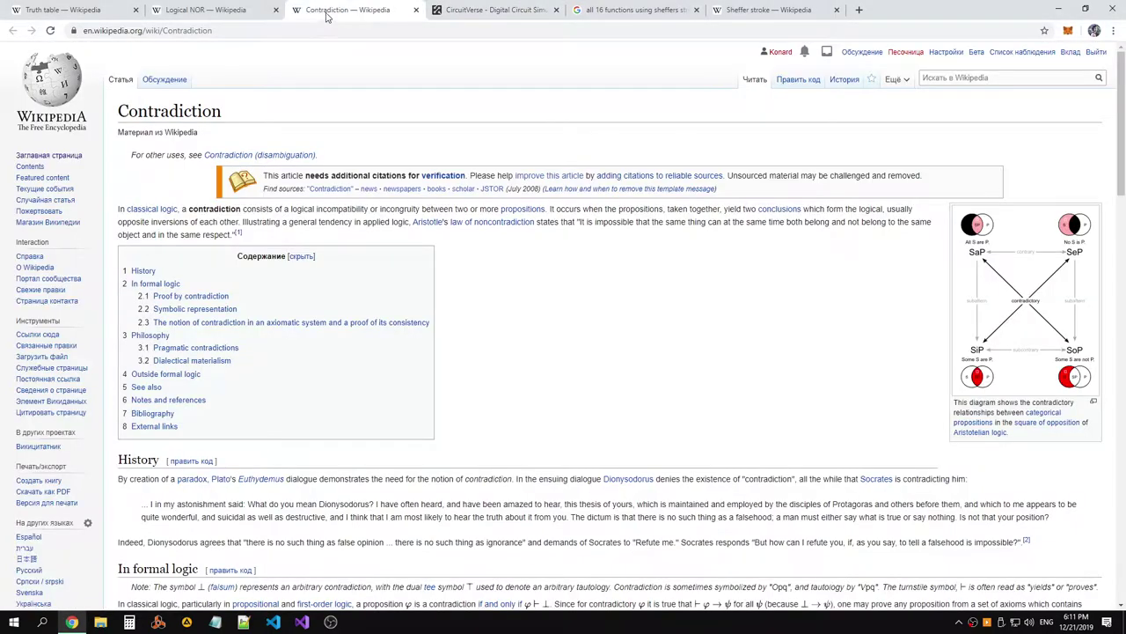
left_click(204, 12)
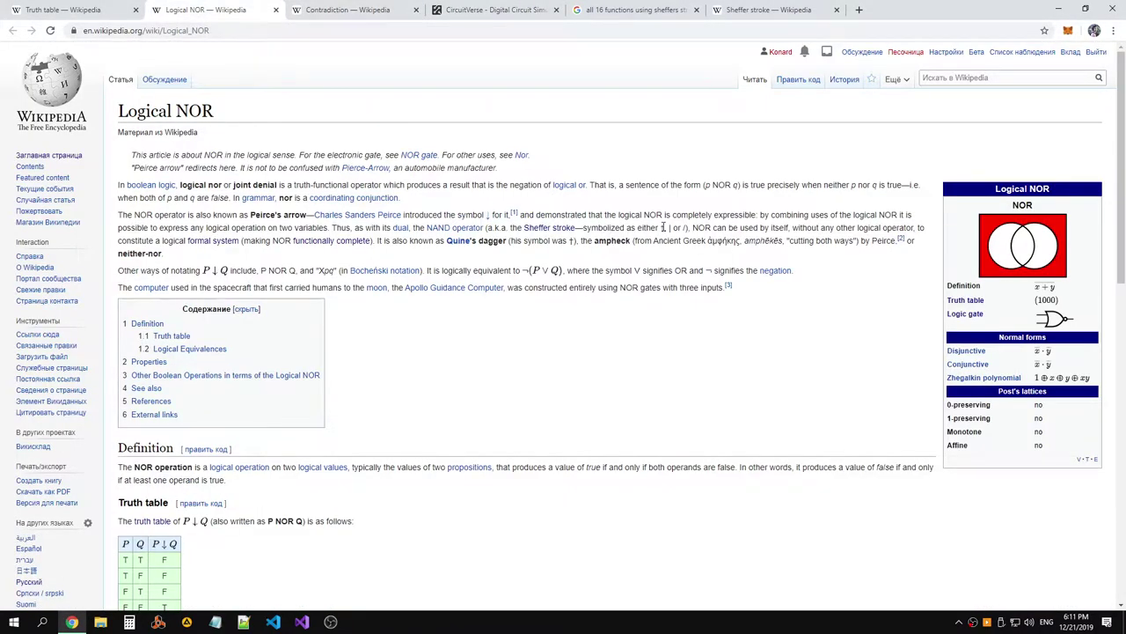
left_click(88, 8)
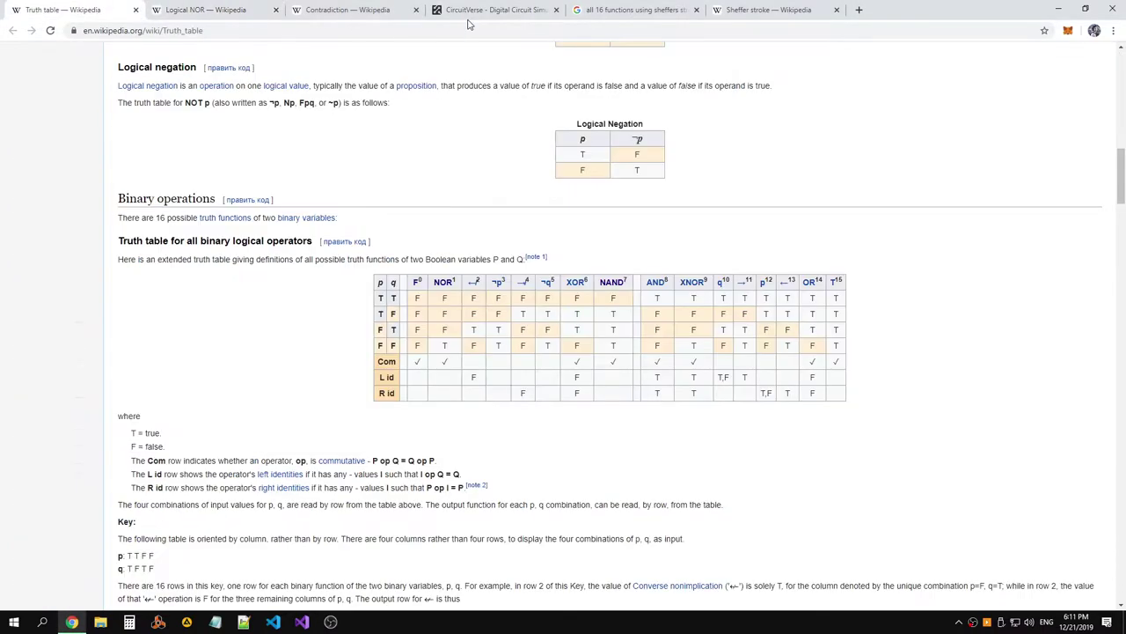
left_click(480, 12)
Extend the lower label field's value attribute in the developer tools to "x ↓ y = (x ↑ y) ↑ (x ↑ y)"
double_click(375, 483)
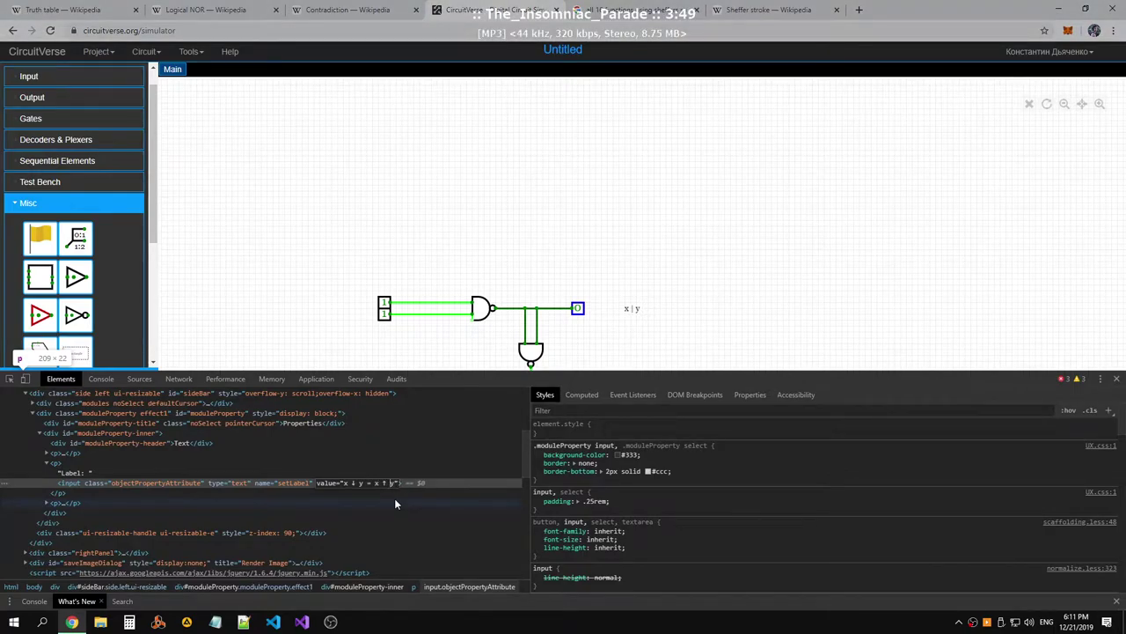
type("(")
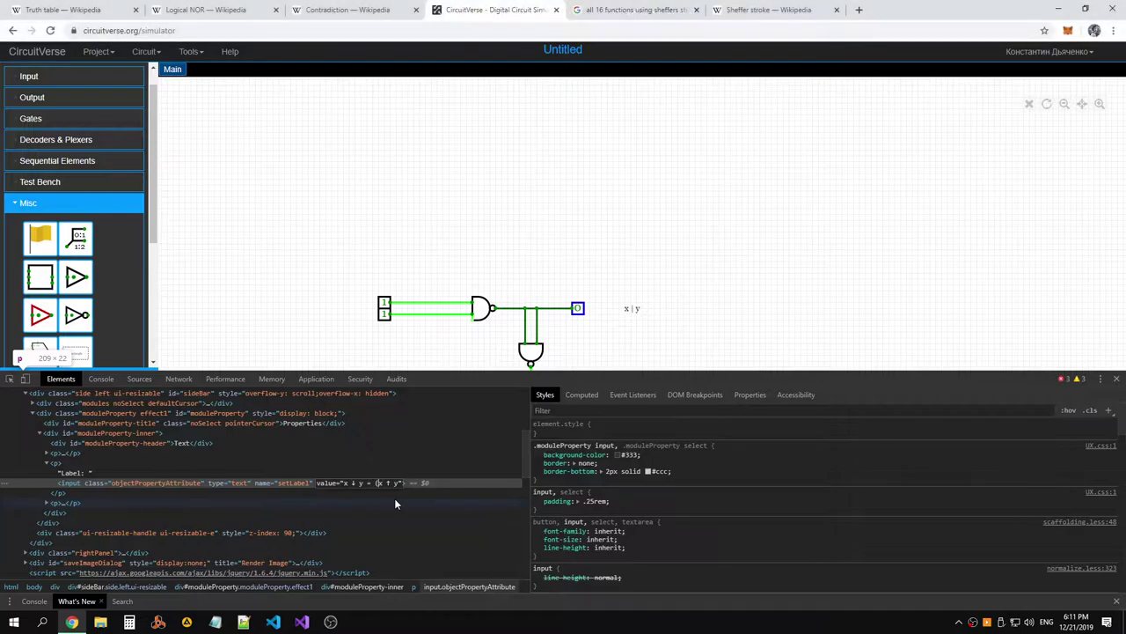
type(") ↑")
key("BackSpace")
type("↑ (")
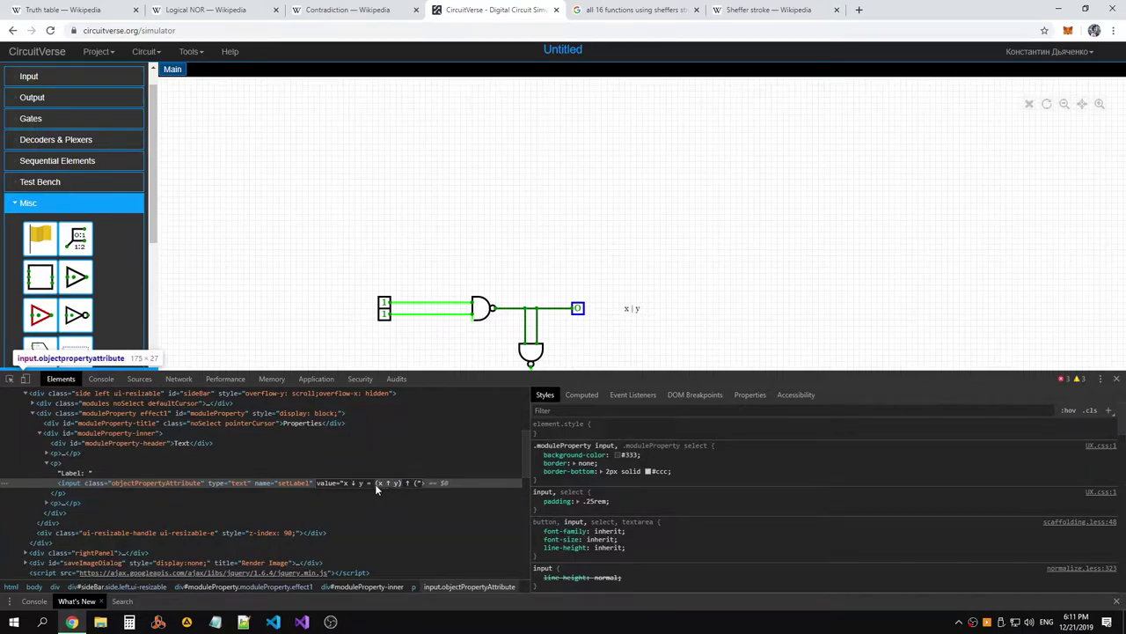
type("x ↑ y)")
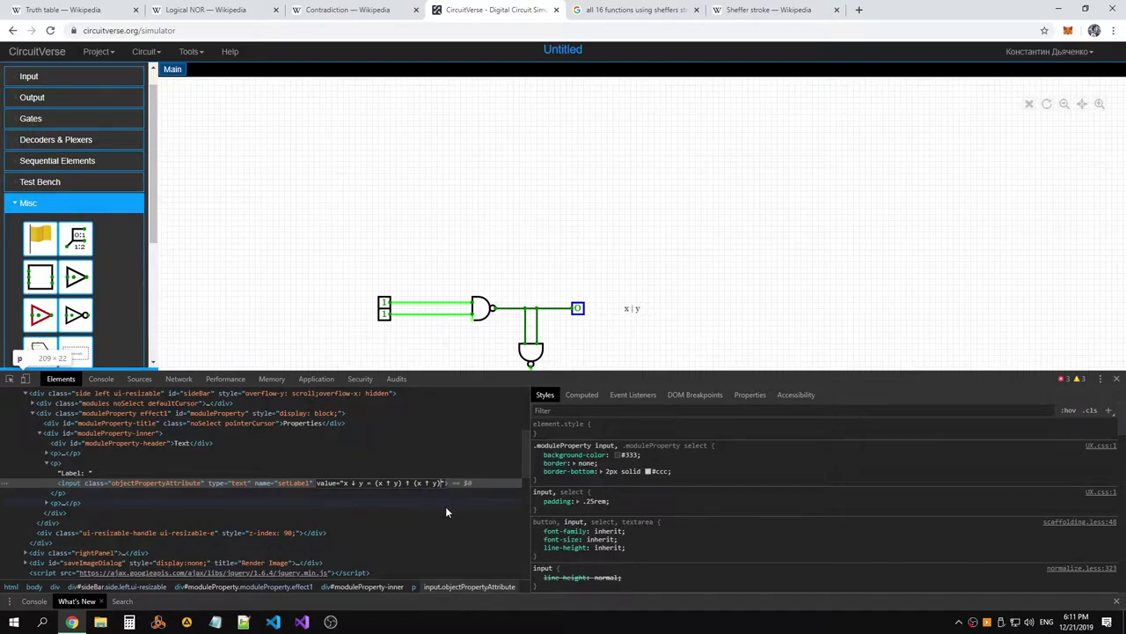
left_click(446, 506)
left_click(429, 483)
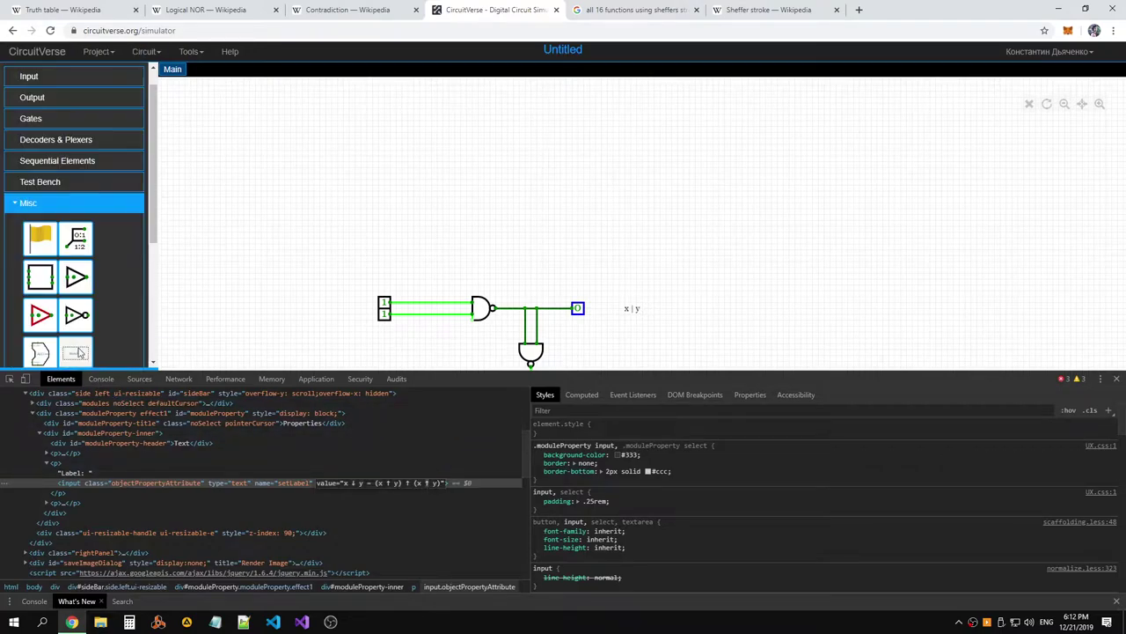
Check the label properties of the text elements beside the upper and lower outputs
left_click(631, 312)
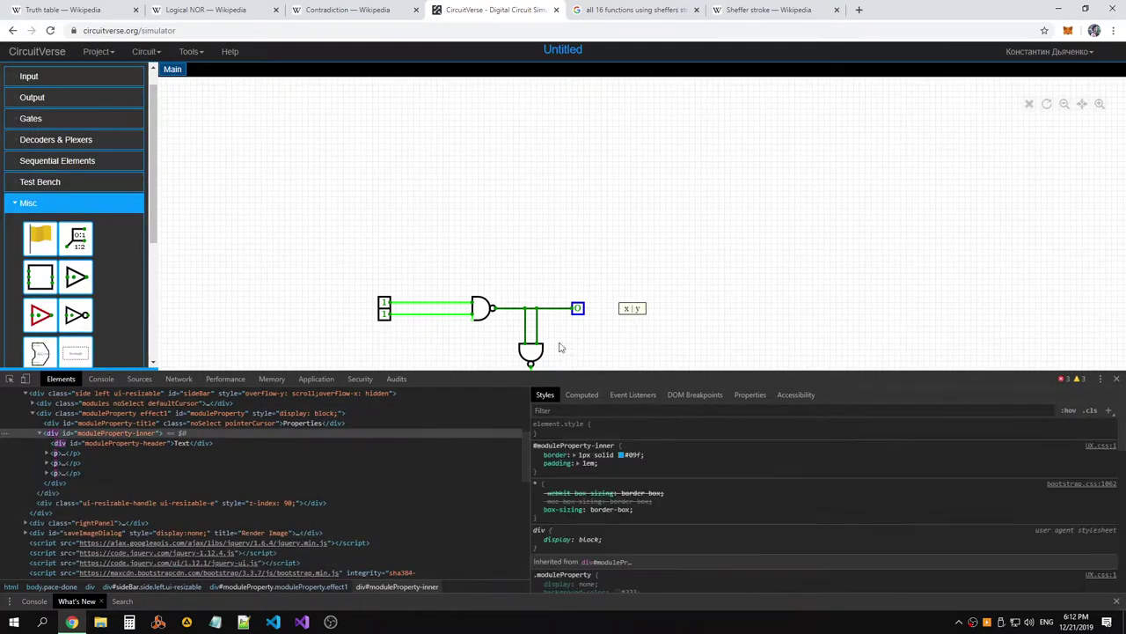
scroll(593, 323, "up", 3)
scroll(622, 323, "down", 3)
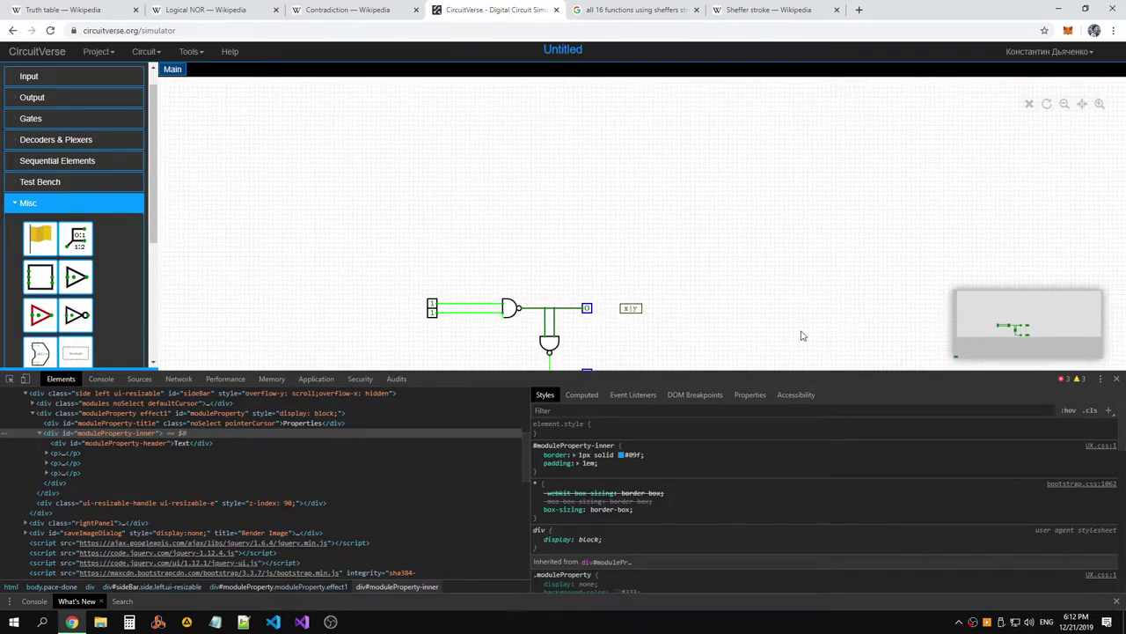
left_click_drag(675, 256, 706, 221)
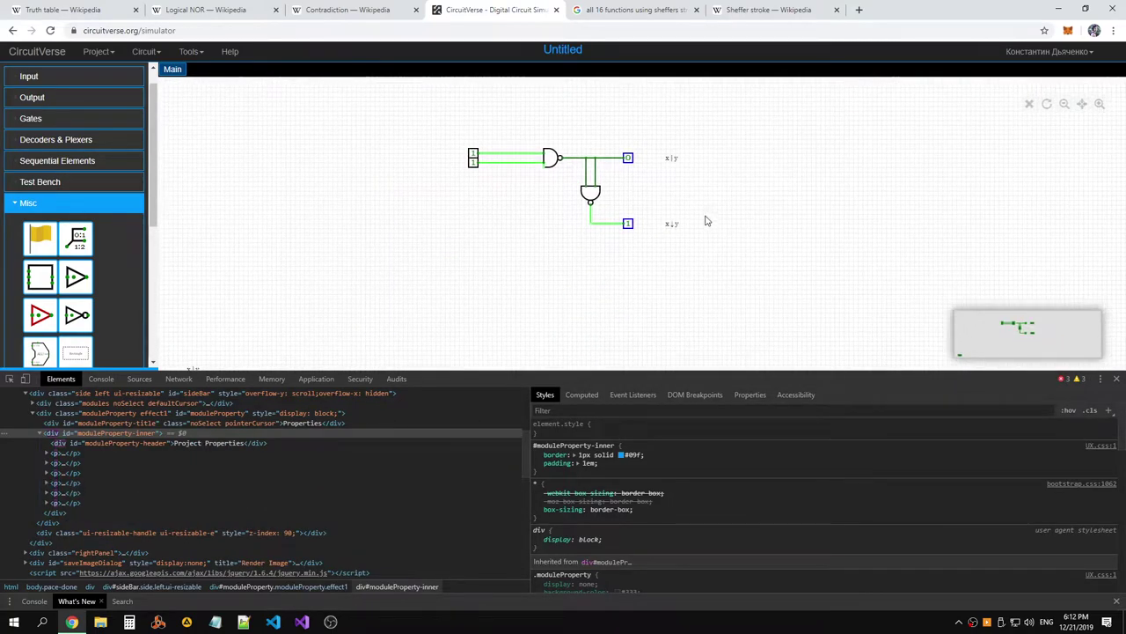
scroll(75, 220, "down", 3)
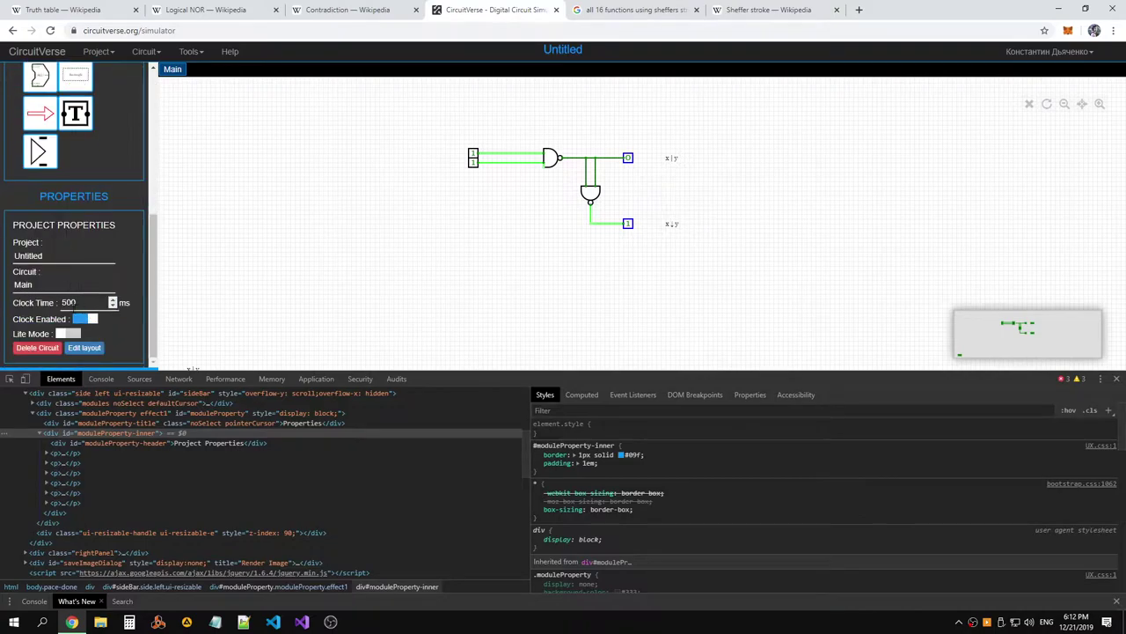
left_click(628, 224)
left_click(673, 158)
left_click(673, 226)
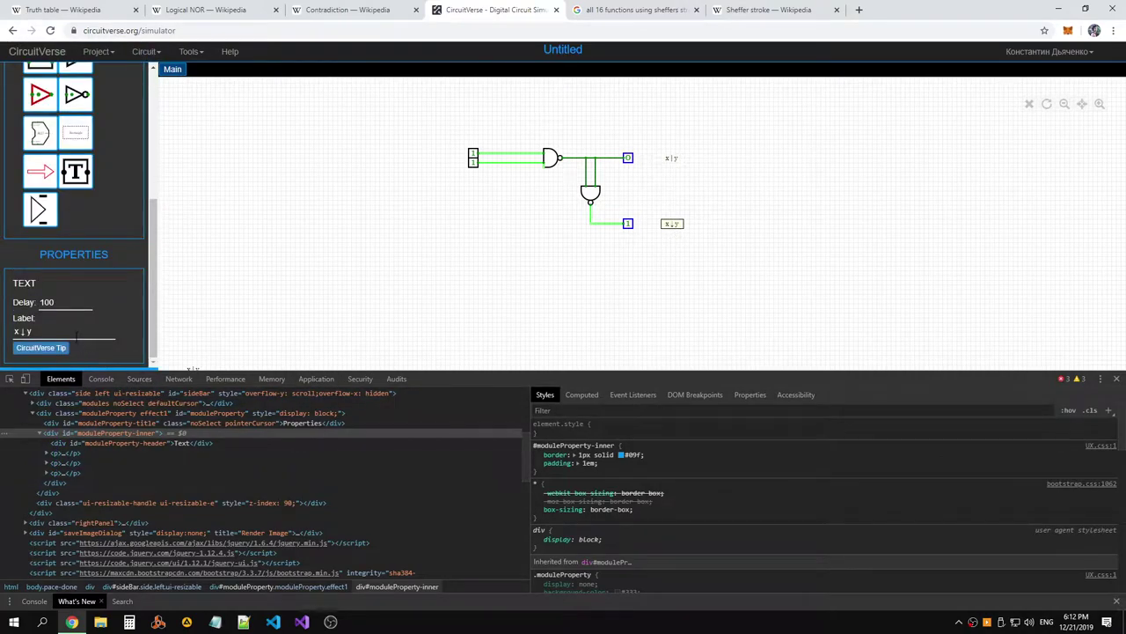
left_click(515, 307)
Set the lower text element's label to "x ↓ y = (x ↑ y) ↑ (x ↑ y)" and close the developer tools
left_click(674, 227)
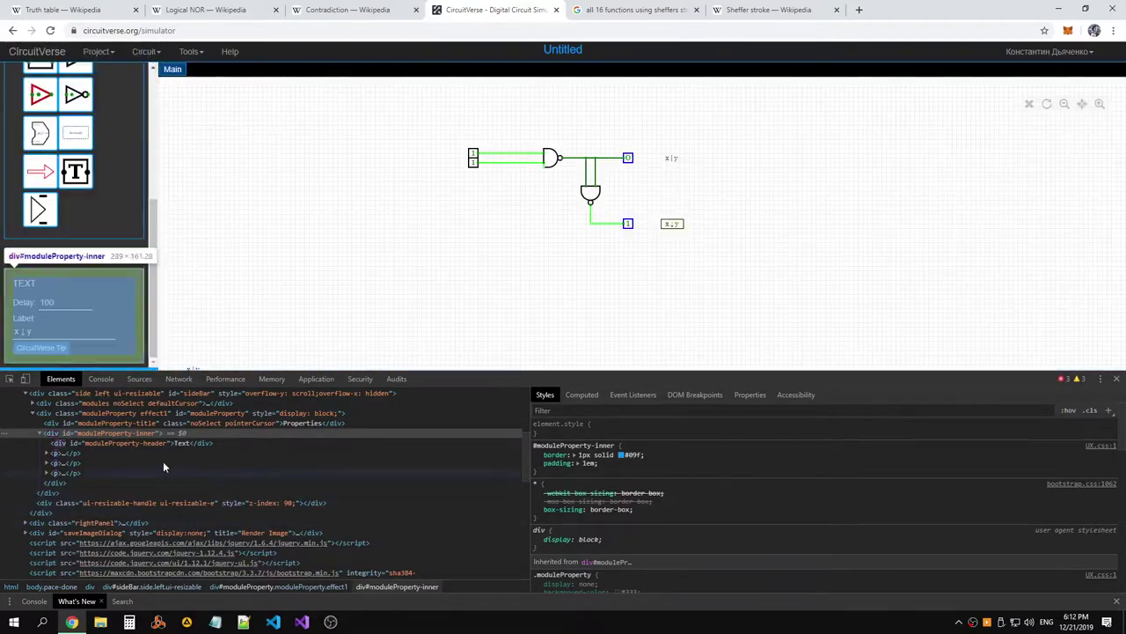
left_click(46, 331)
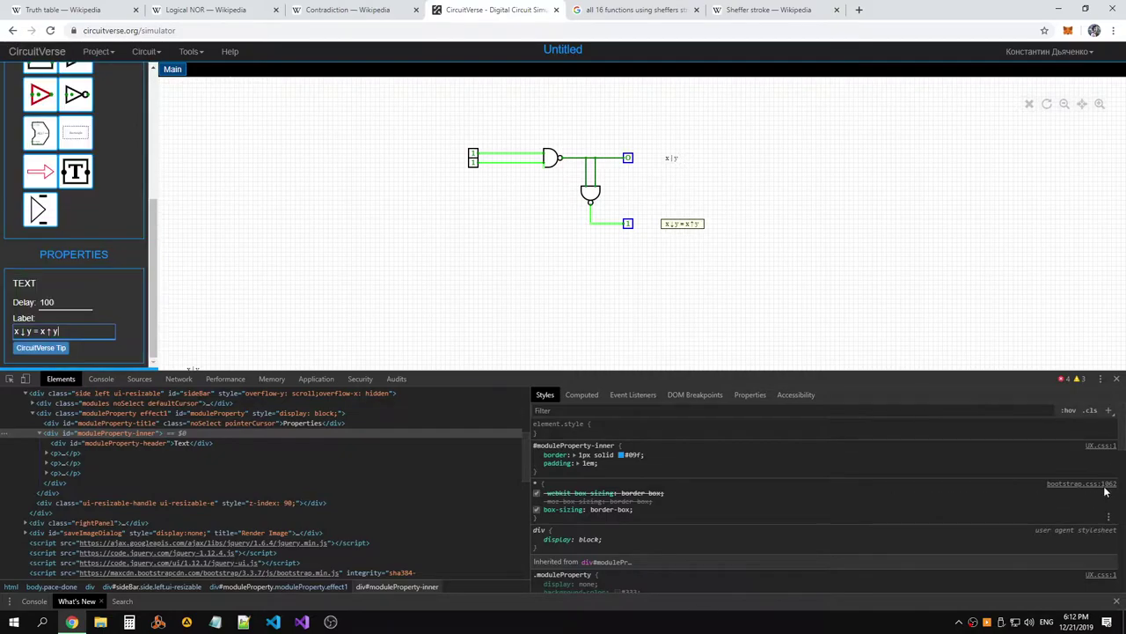
left_click(1117, 378)
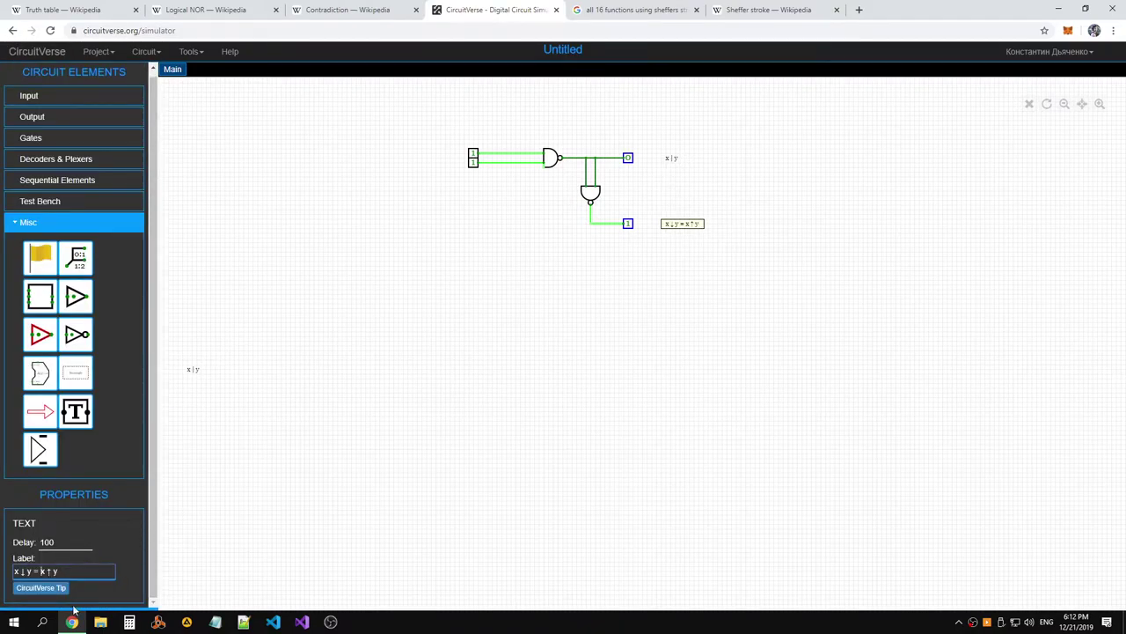
type("(")
left_click(642, 320)
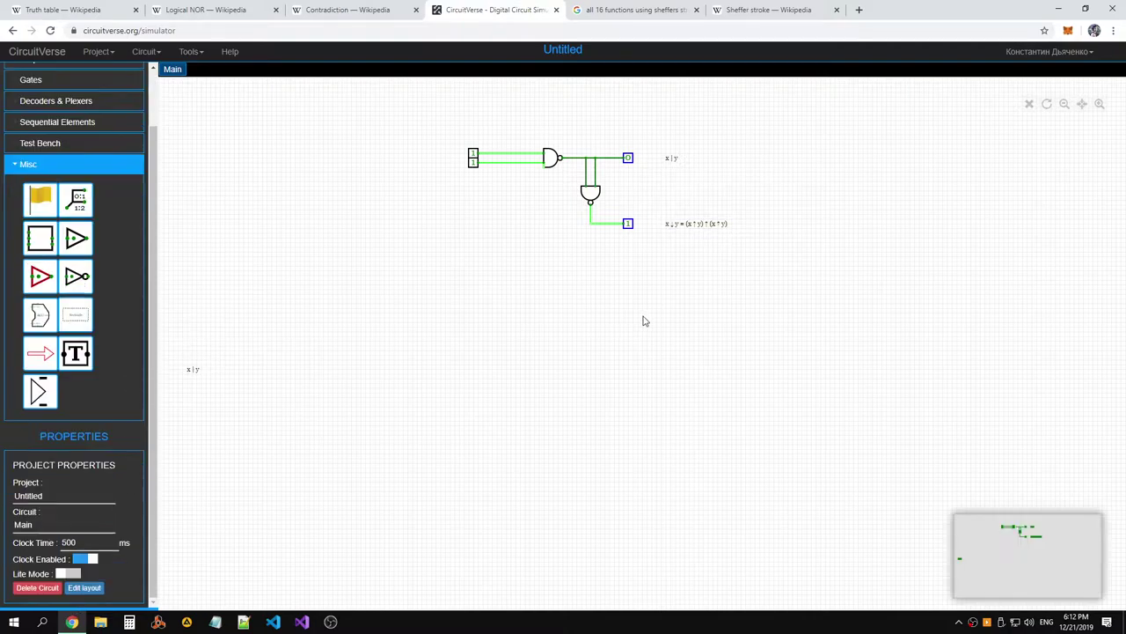
Change the label of the upper output's text element to "x ↑ y"
scroll(715, 289, "down", 2)
scroll(777, 241, "up", 2)
left_click(650, 172)
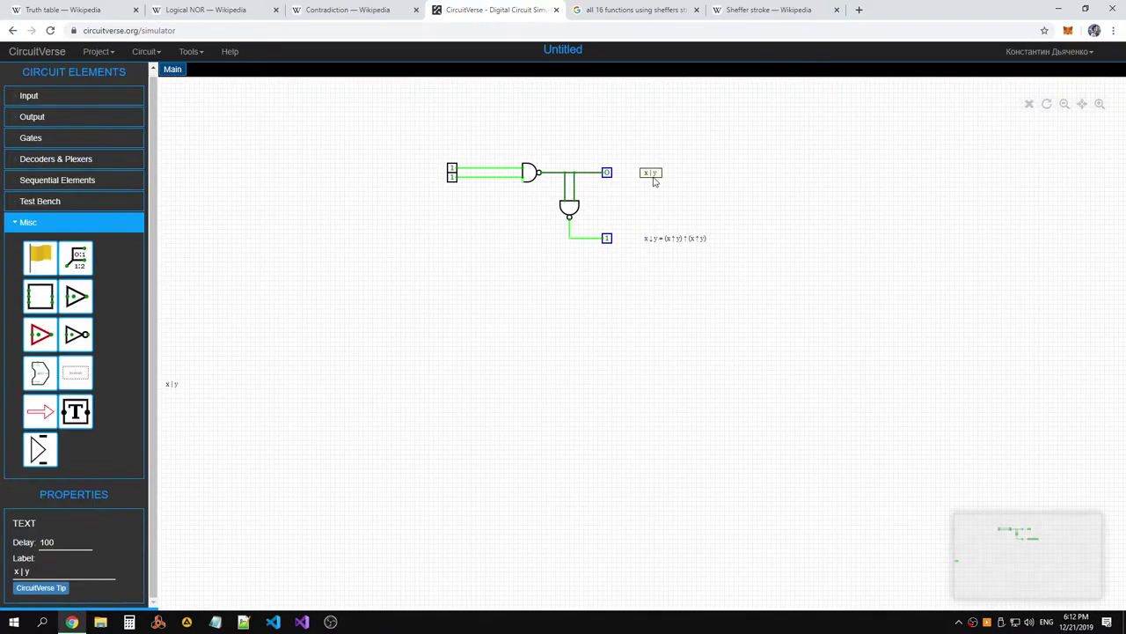
left_click(54, 572)
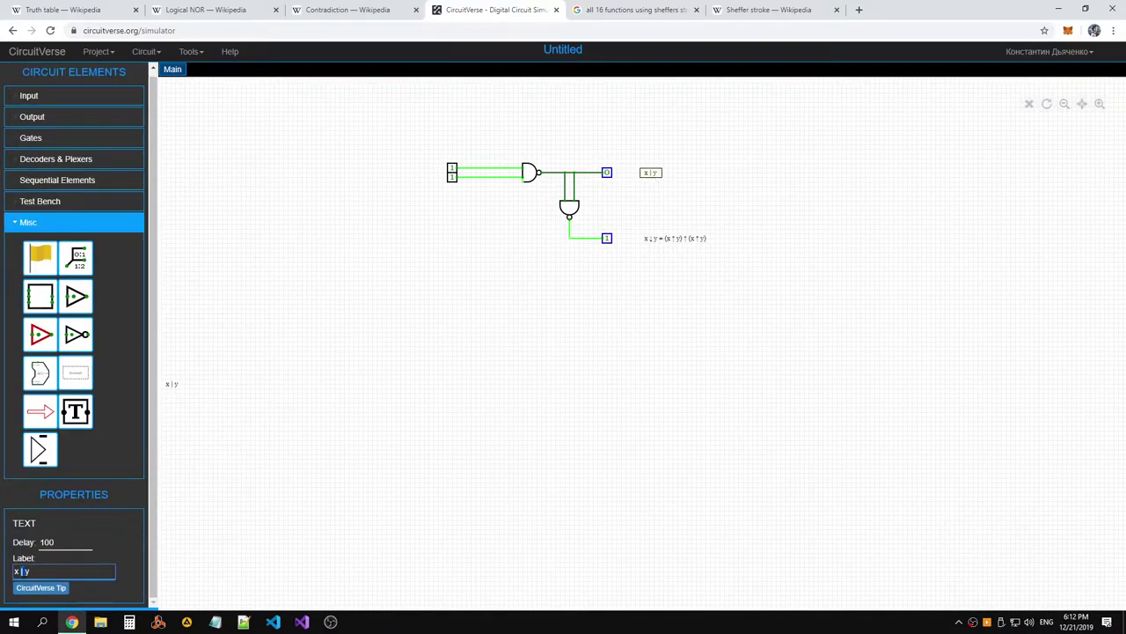
left_click(169, 569)
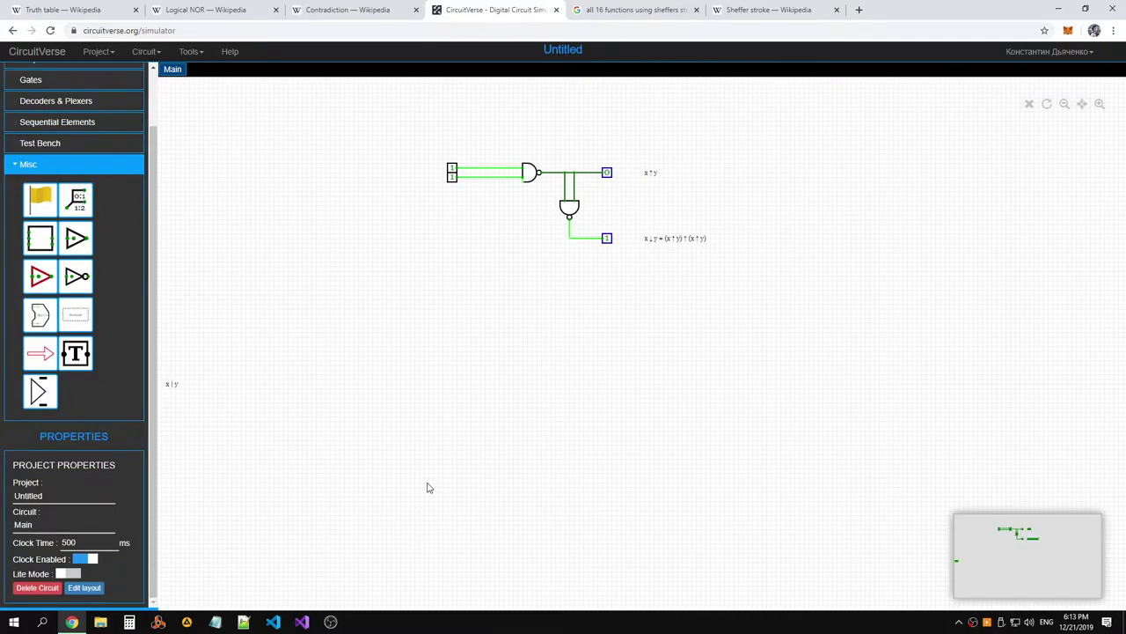
Inspect both text elements' labels, go into the lower element's formula field, and briefly open the text editor before returning to the circuit
scroll(740, 256, "up", 2)
scroll(733, 238, "up", 4)
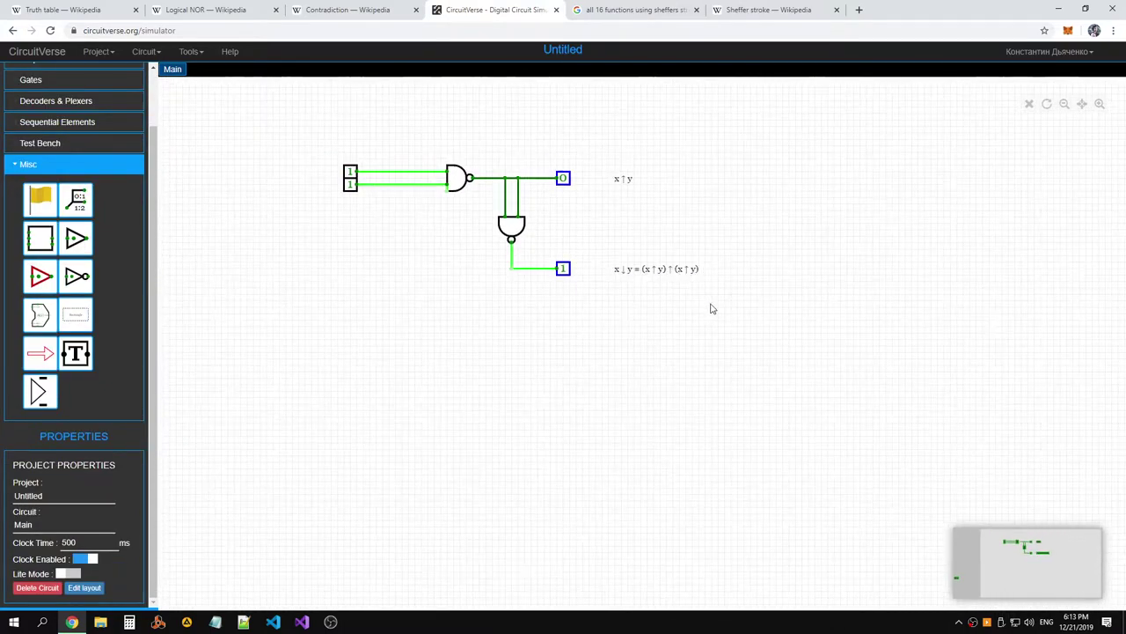
left_click(662, 282)
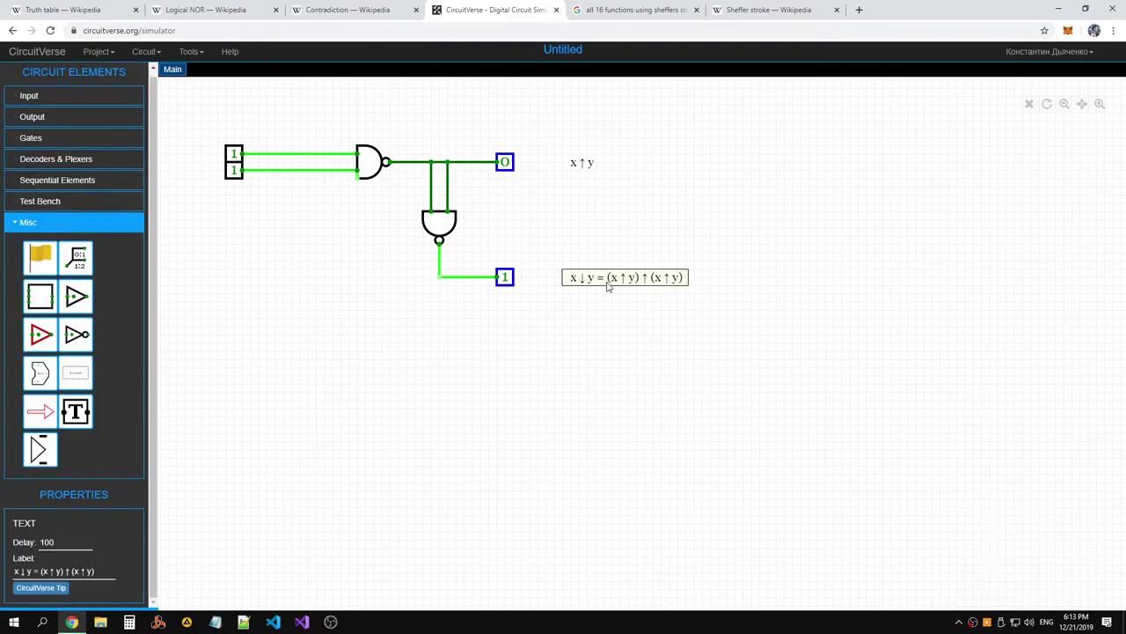
left_click(583, 169)
left_click(607, 282)
left_click(102, 570)
type("v")
key("BackSpace")
left_click_drag(102, 571, 119, 588)
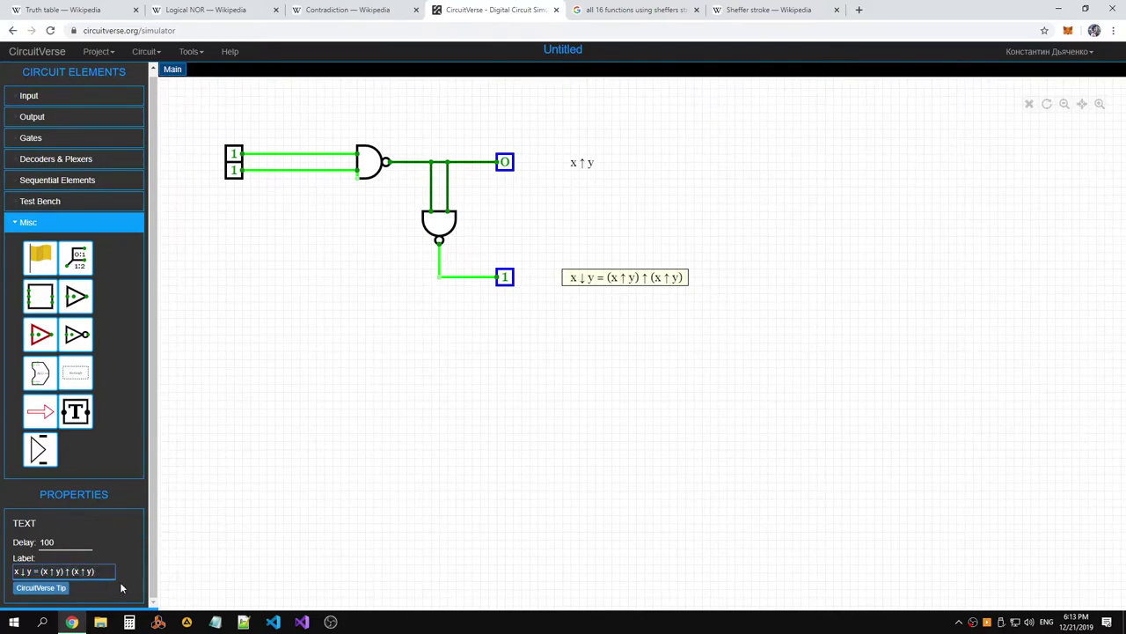
left_click(214, 622)
left_click(214, 621)
left_click(629, 258)
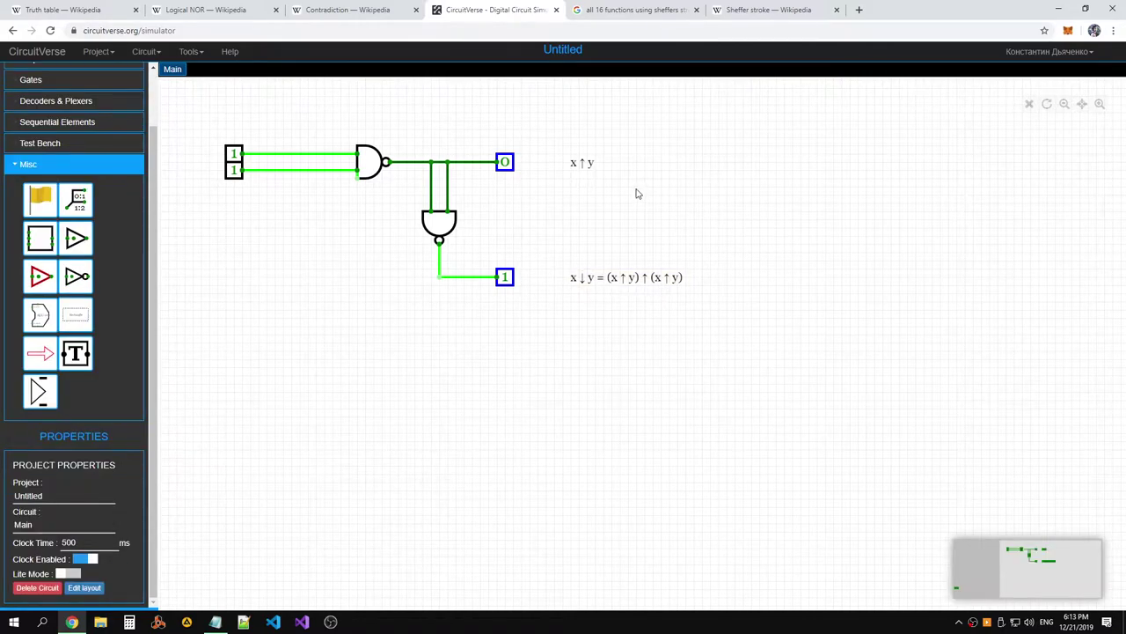
left_click_drag(670, 204, 682, 281)
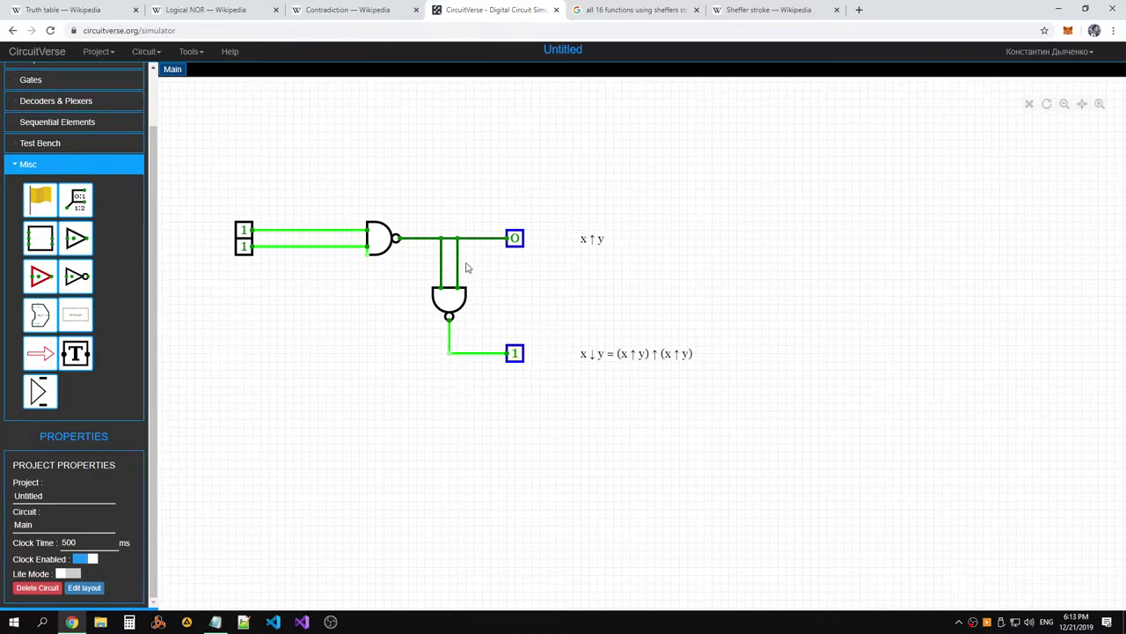
left_click(18, 170)
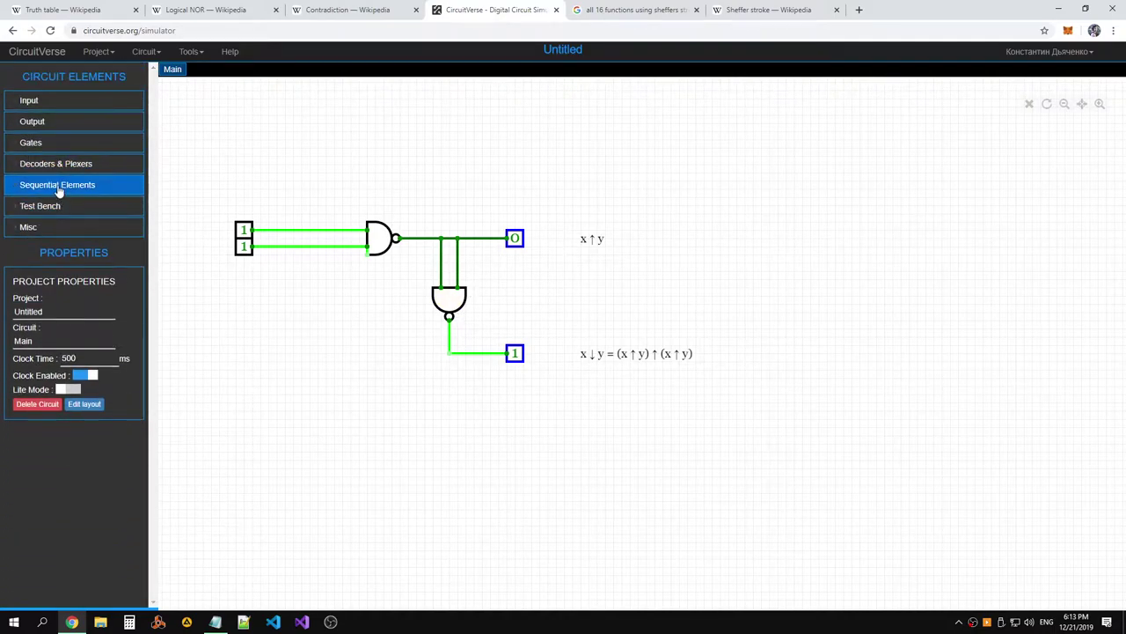
left_click(58, 187)
left_click(41, 143)
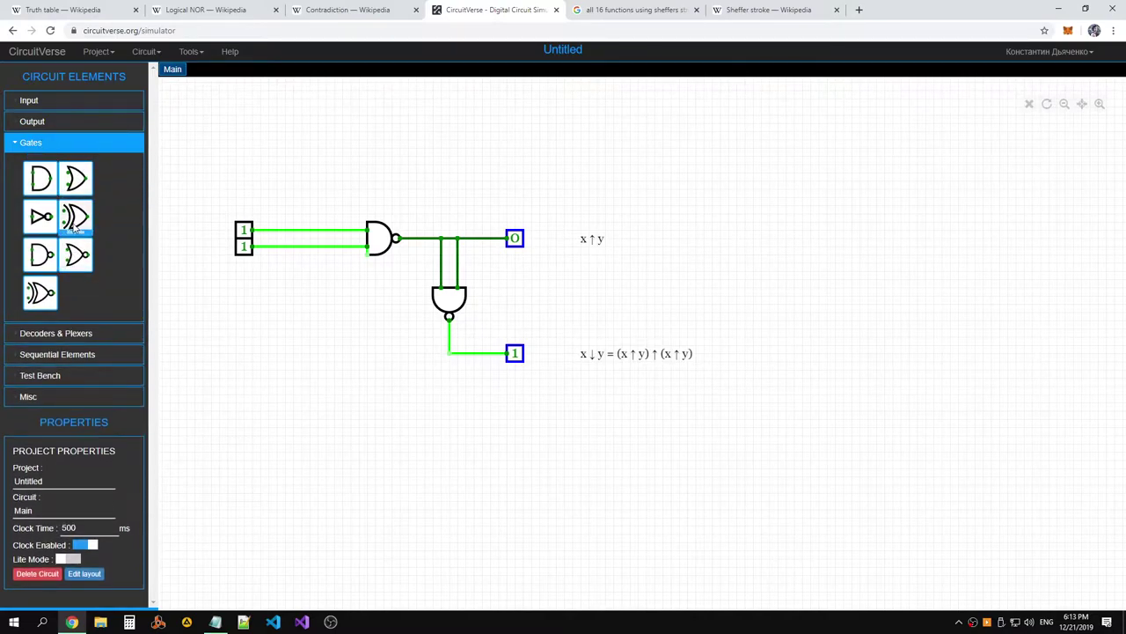
left_click(38, 144)
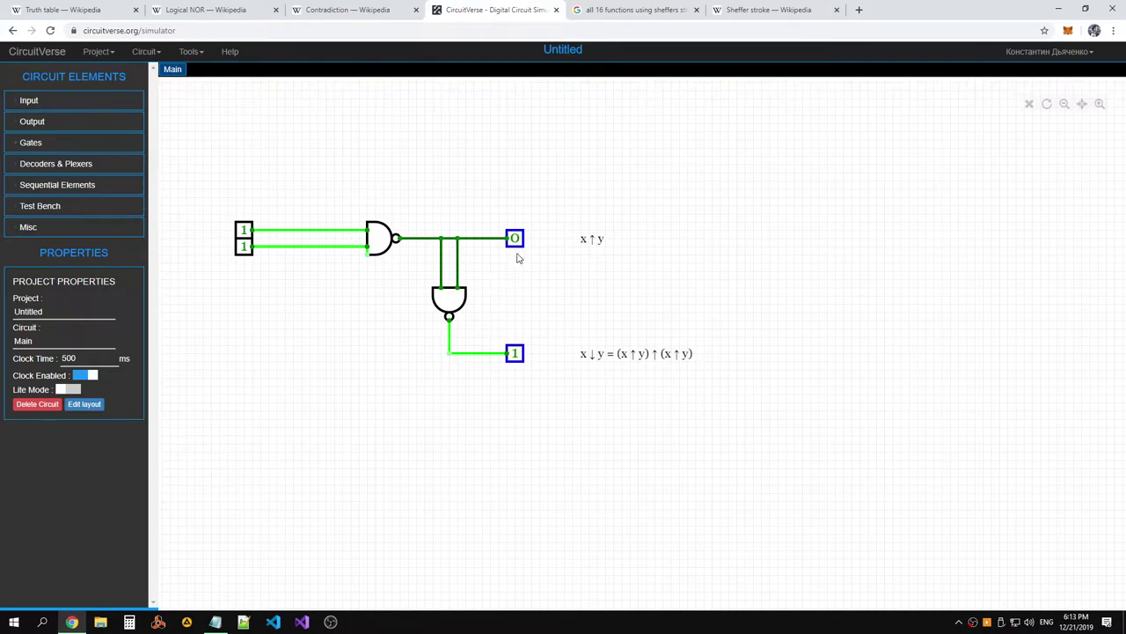
Move the lower formula text further right of its output and place a new two-input NAND gate between the two output branches
left_click(629, 359)
left_click_drag(632, 359, 691, 359)
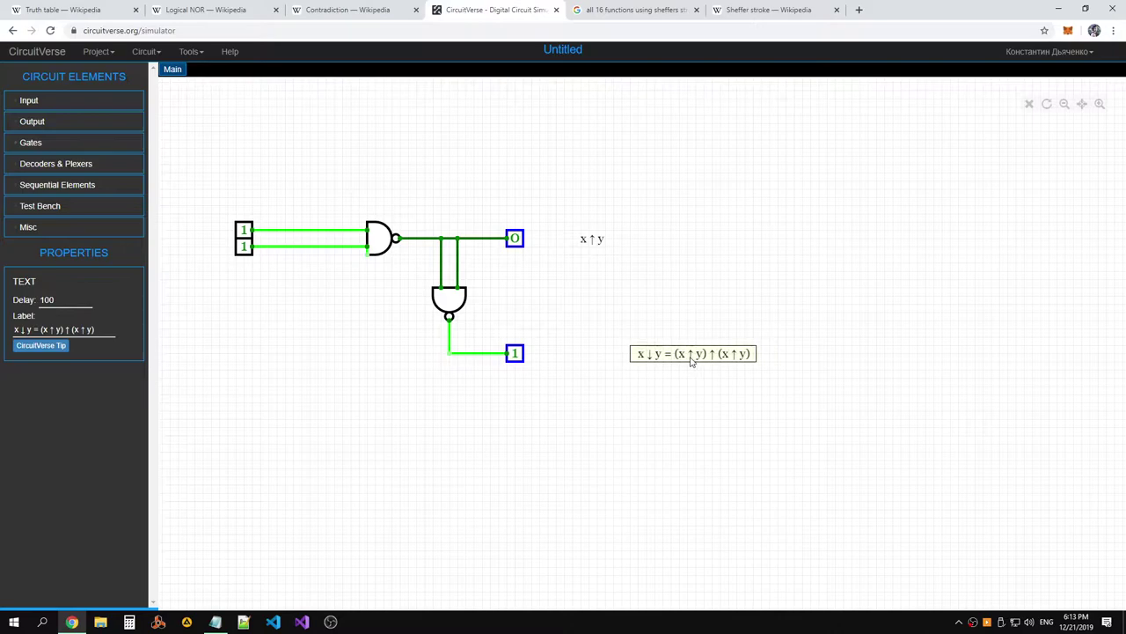
left_click(53, 143)
left_click(45, 258)
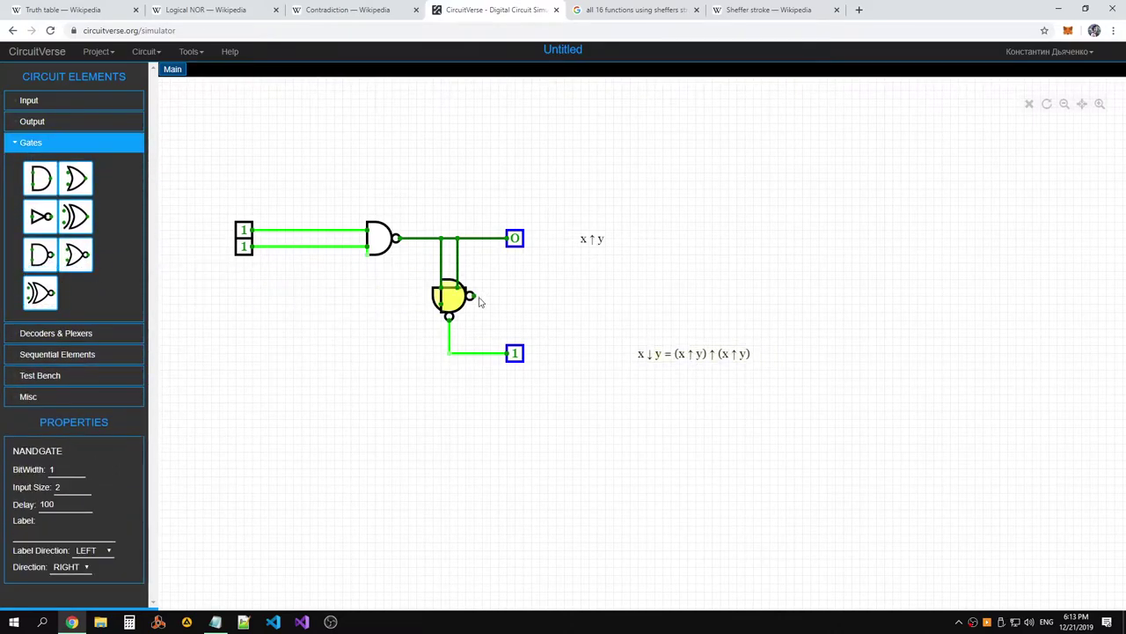
left_click(531, 302)
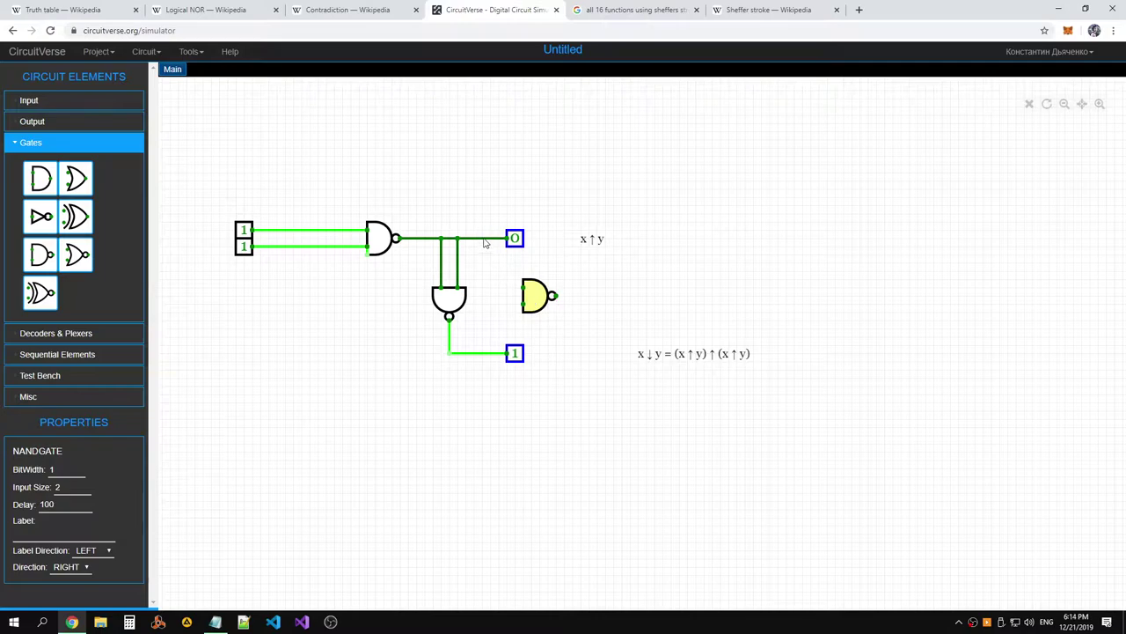
left_click(490, 240)
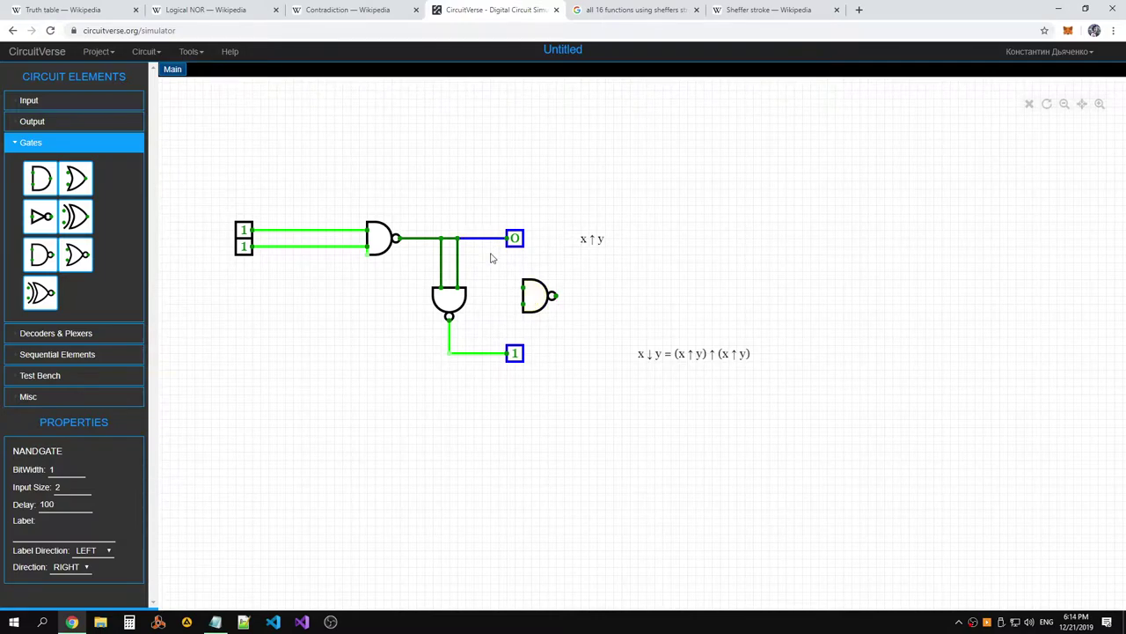
left_click(498, 295)
Wire the new NAND gate's inputs to the upper and lower output lines and draw a short wire from its output
left_click_drag(523, 288, 490, 237)
left_click_drag(523, 304, 490, 353)
left_click_drag(553, 296, 591, 296)
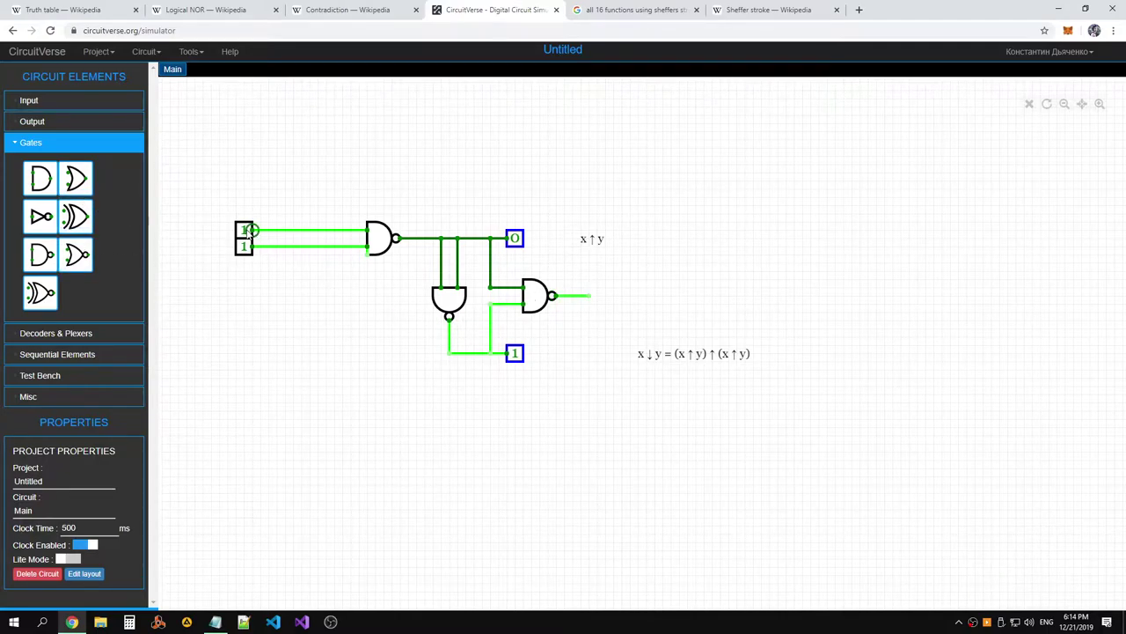
Toggle the two circuit inputs through their 0 and 1 combinations to test the outputs and the new NAND gate
left_click(245, 230)
left_click(244, 247)
left_click(245, 247)
left_click(245, 246)
left_click(244, 230)
left_click(244, 246)
left_click(245, 247)
left_click(244, 247)
left_click(244, 247)
left_click(245, 230)
left_click(244, 248)
left_click(244, 247)
left_click(245, 230)
left_click(244, 247)
left_click(245, 230)
left_click(244, 247)
left_click(244, 248)
left_click(244, 247)
left_click(245, 230)
left_click(243, 248)
left_click(245, 231)
left_click(244, 247)
left_click(245, 230)
left_click(244, 247)
left_click(244, 248)
left_click(245, 230)
Move the lower formula text closer to its output and nudge the new NAND gate slightly left
left_click(623, 302)
left_click(685, 361)
left_click_drag(686, 361, 597, 359)
mouse_move(543, 302)
left_mouse_down()
mouse_move(520, 302)
mouse_move(537, 302)
left_mouse_up()
Move the downward-facing NAND gate up close to the first gate's output line and shift it left
left_click(447, 303)
left_click_drag(448, 302, 448, 267)
left_click(443, 246)
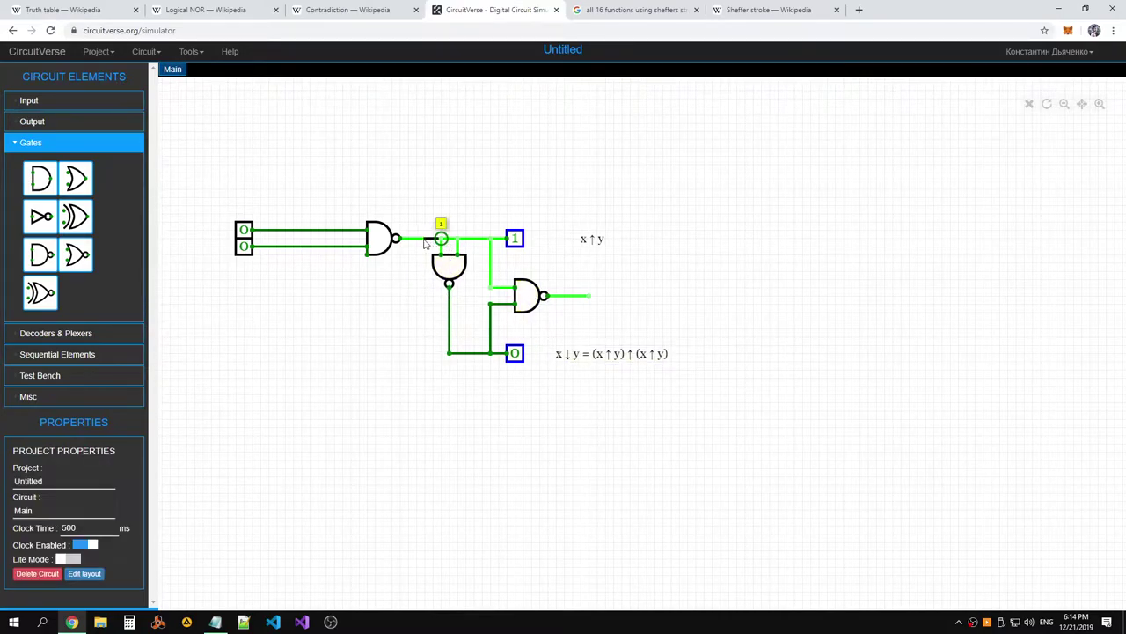
left_click_drag(442, 264, 419, 264)
left_click(431, 255)
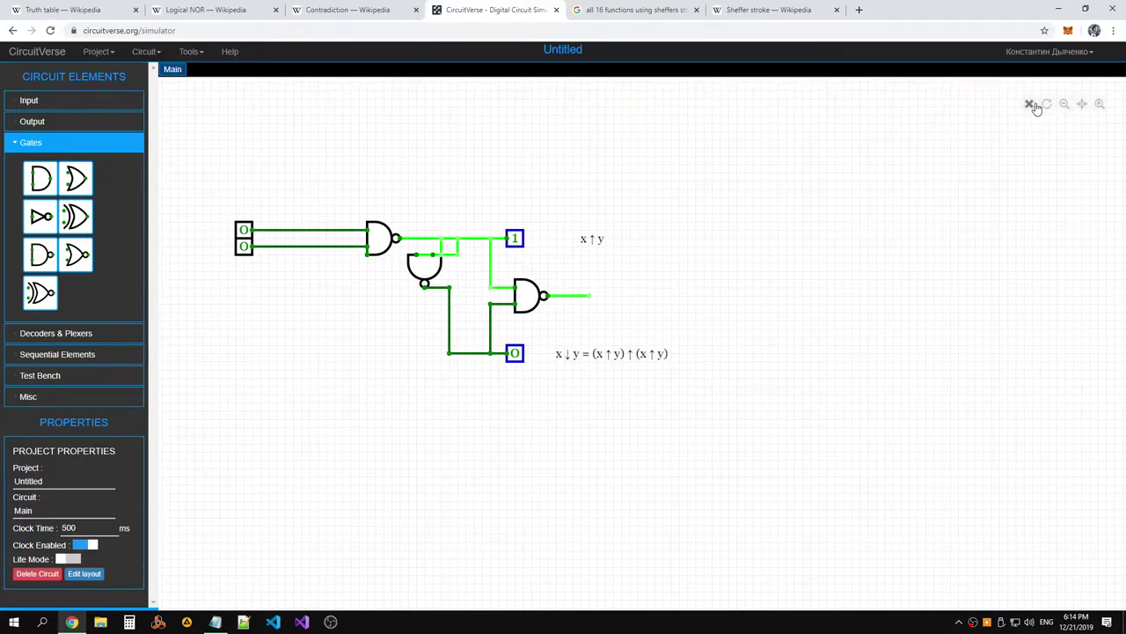
Move the downward-facing NAND gate down so it sits midway between the upper and lower output lines
left_click_drag(424, 266, 449, 298)
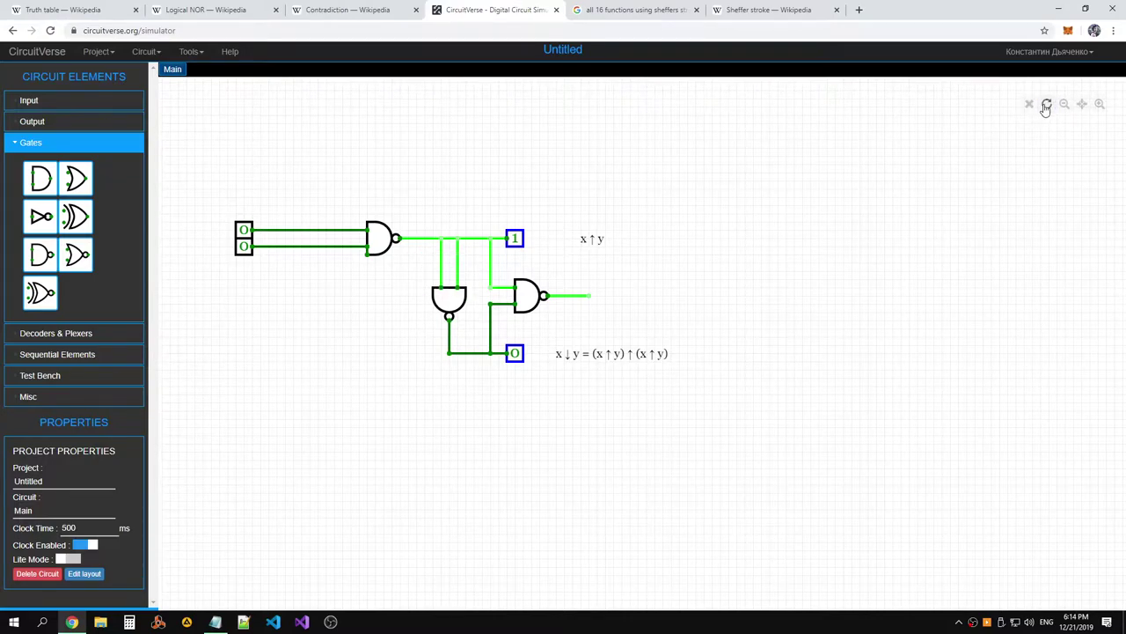
left_click(527, 298)
left_click(591, 302)
left_click(611, 303)
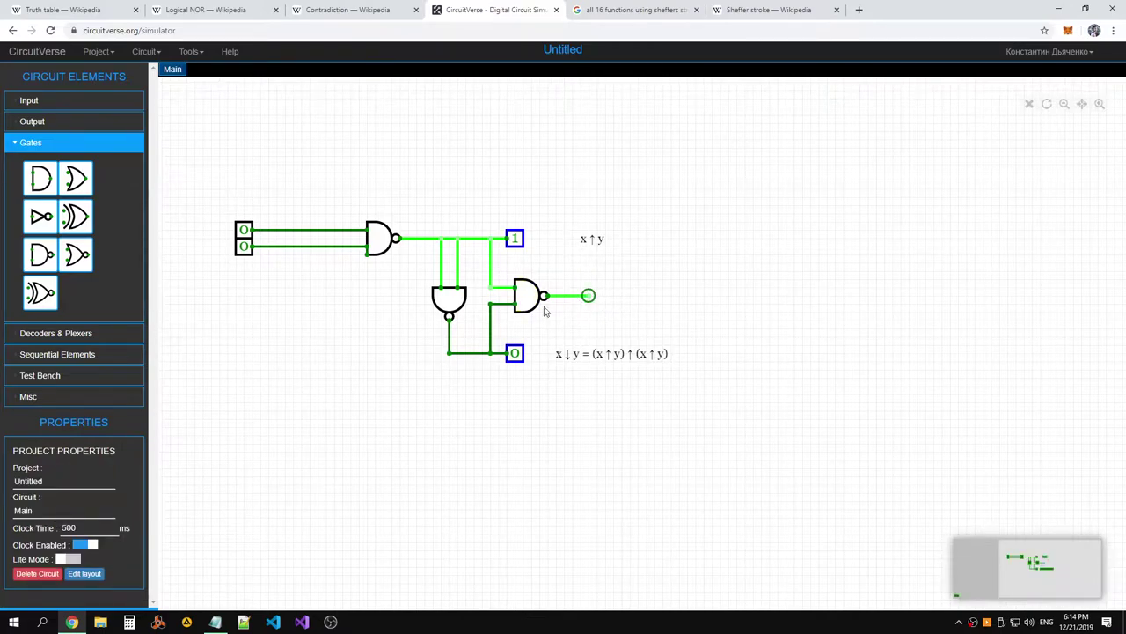
Toggle the two circuit inputs through their 0 and 1 combinations to check the right NAND gate's output
left_click(244, 229)
left_click(245, 247)
left_click(246, 248)
left_click(244, 247)
left_click(245, 231)
left_click(245, 247)
left_click(245, 231)
left_click(245, 247)
left_click(244, 230)
left_click(245, 247)
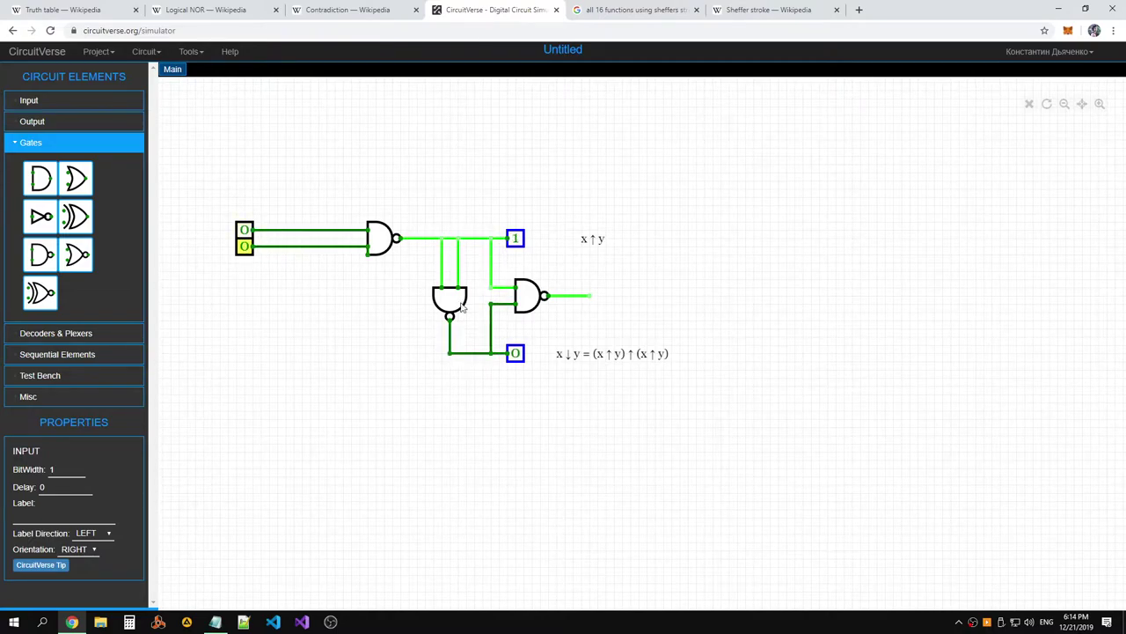
Lengthen the right NAND gate's output wire and move the x ↓ y formula text beneath the lower output
left_click_drag(592, 295, 657, 300)
left_click_drag(603, 359, 500, 387)
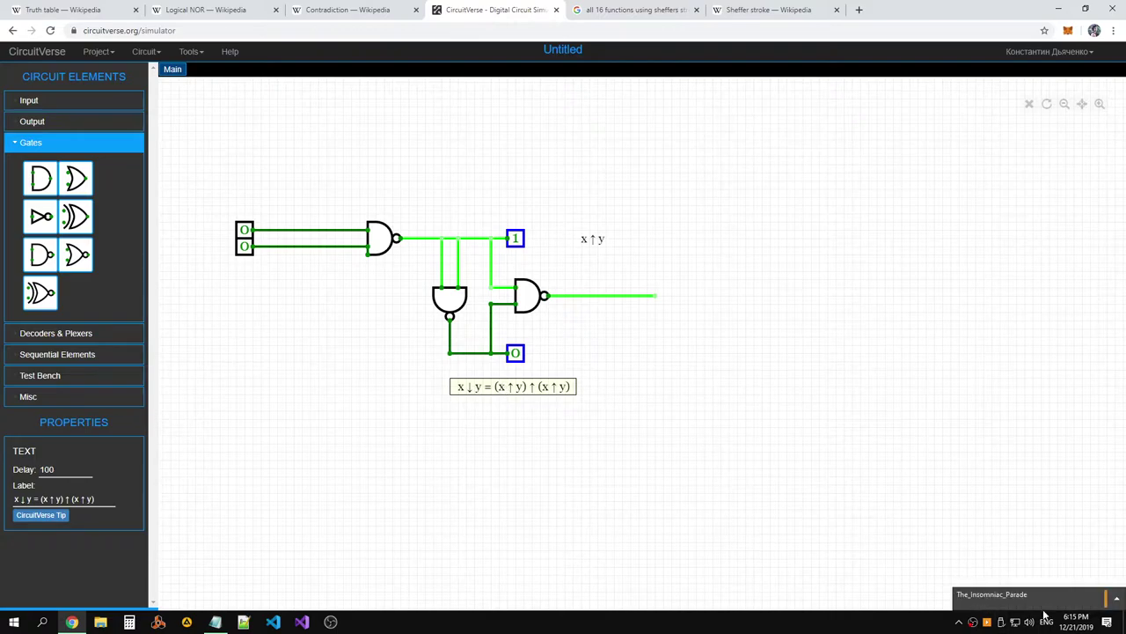
Switch to the AIMP music player, start playback of the selected local files, and minimize the player
left_click(1117, 603)
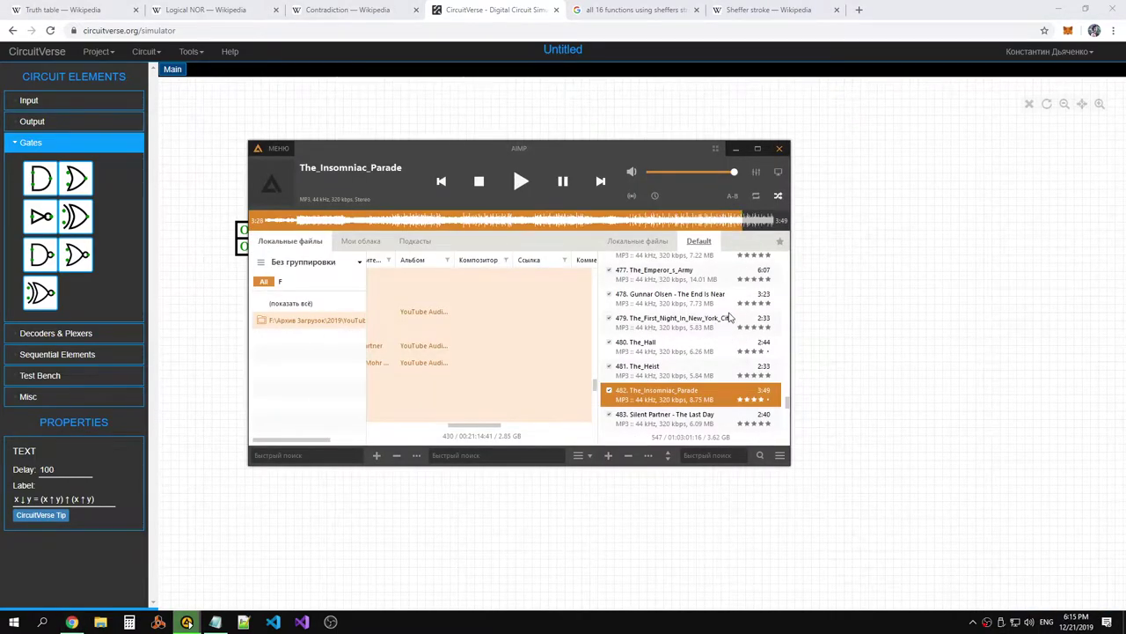
scroll(561, 313, "right", 3)
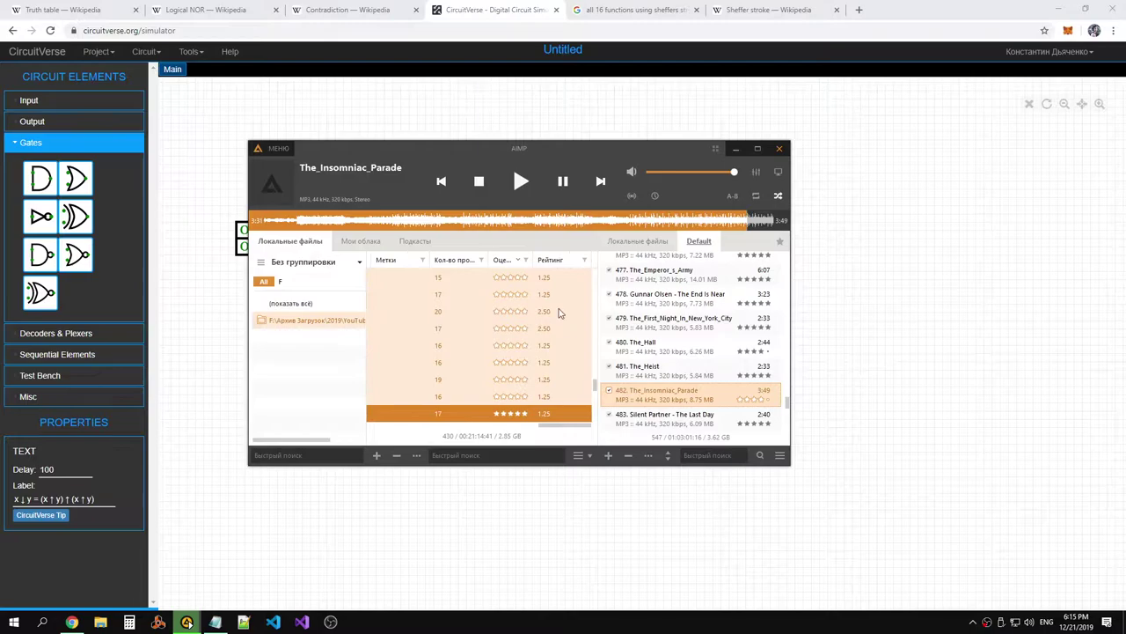
scroll(596, 391, "down", 1)
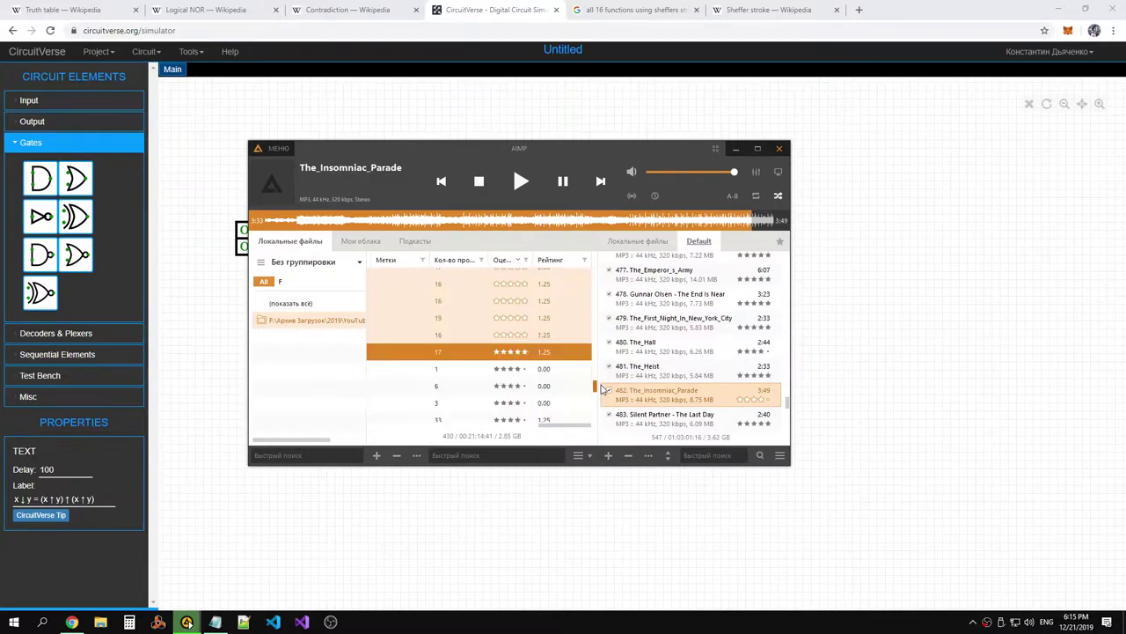
scroll(595, 385, "up", 5)
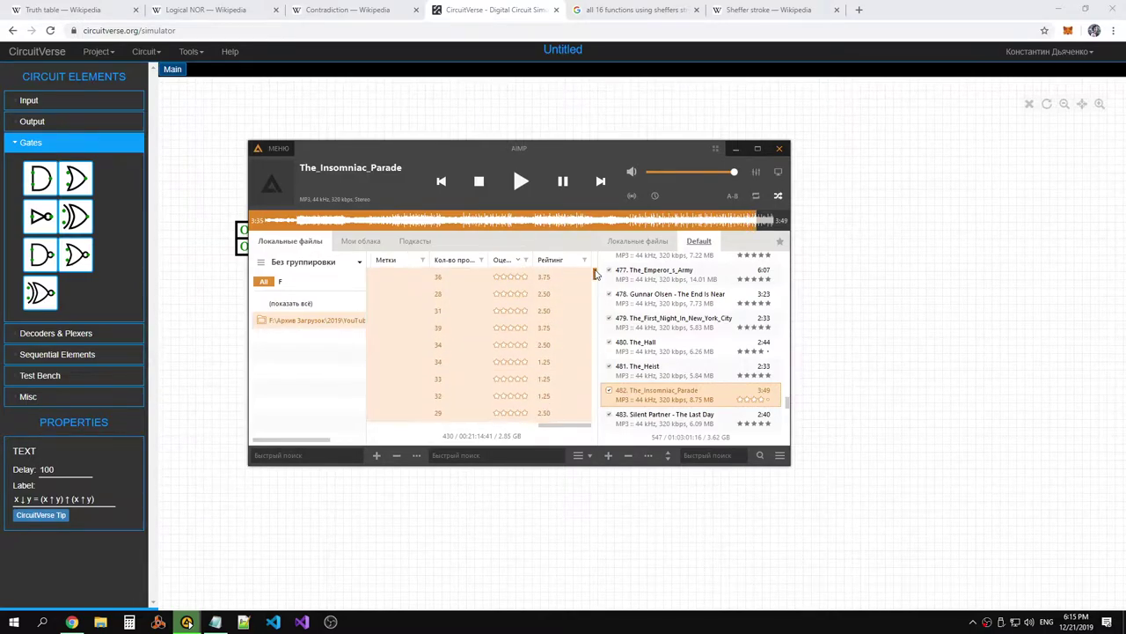
right_click(451, 297)
left_click(516, 317)
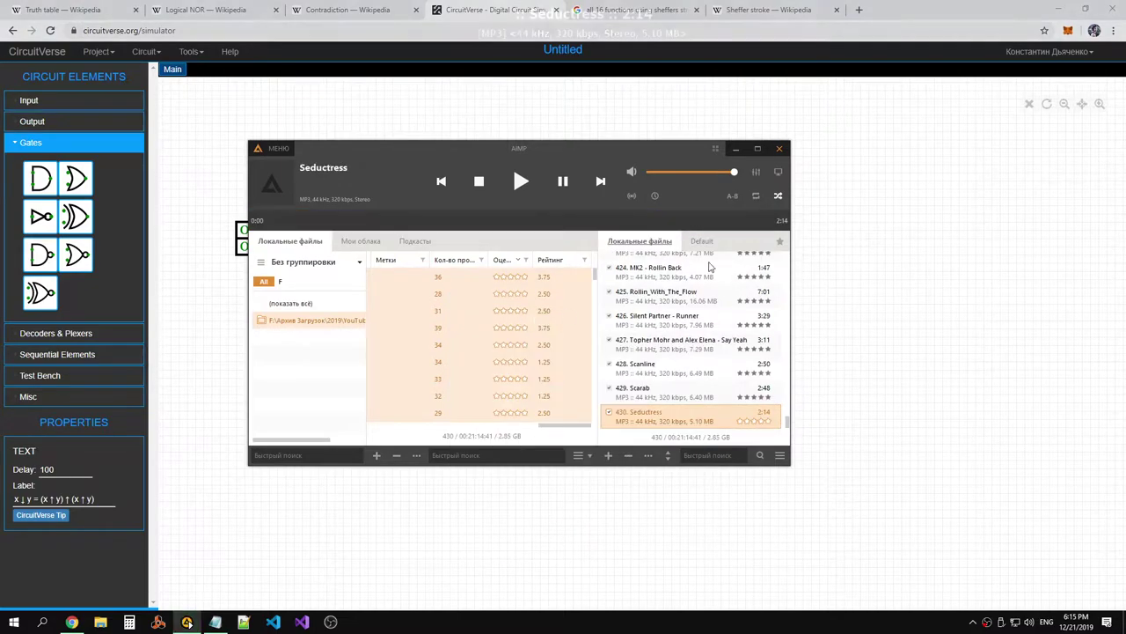
left_click(735, 148)
Extend the right NAND gate's output wire a little further to the right
left_click(564, 357)
left_click(534, 390)
left_click(665, 337)
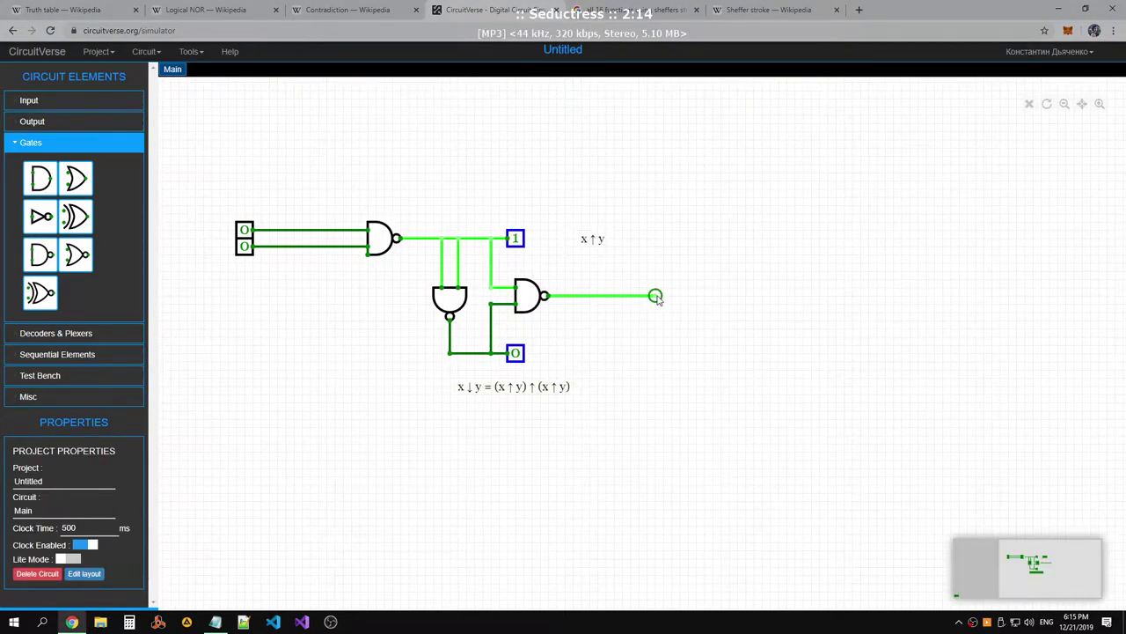
left_click_drag(656, 299, 697, 295)
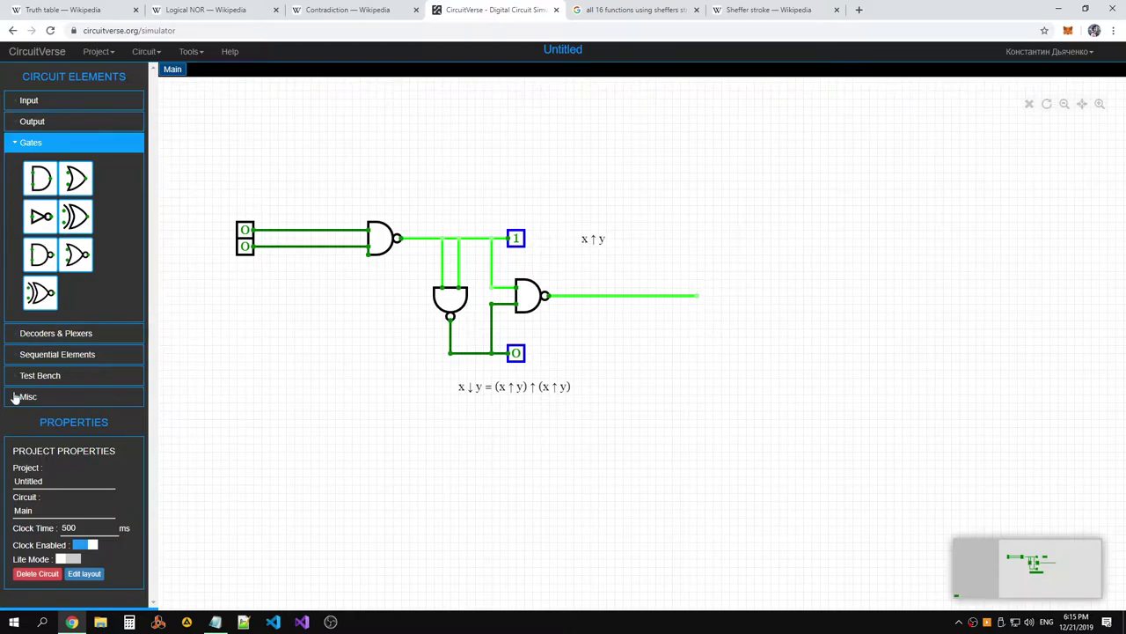
right_click(721, 296)
left_click(714, 293)
Try to copy the x ↓ y formula's label text for reuse beside the right gate's output wire
left_click(569, 392)
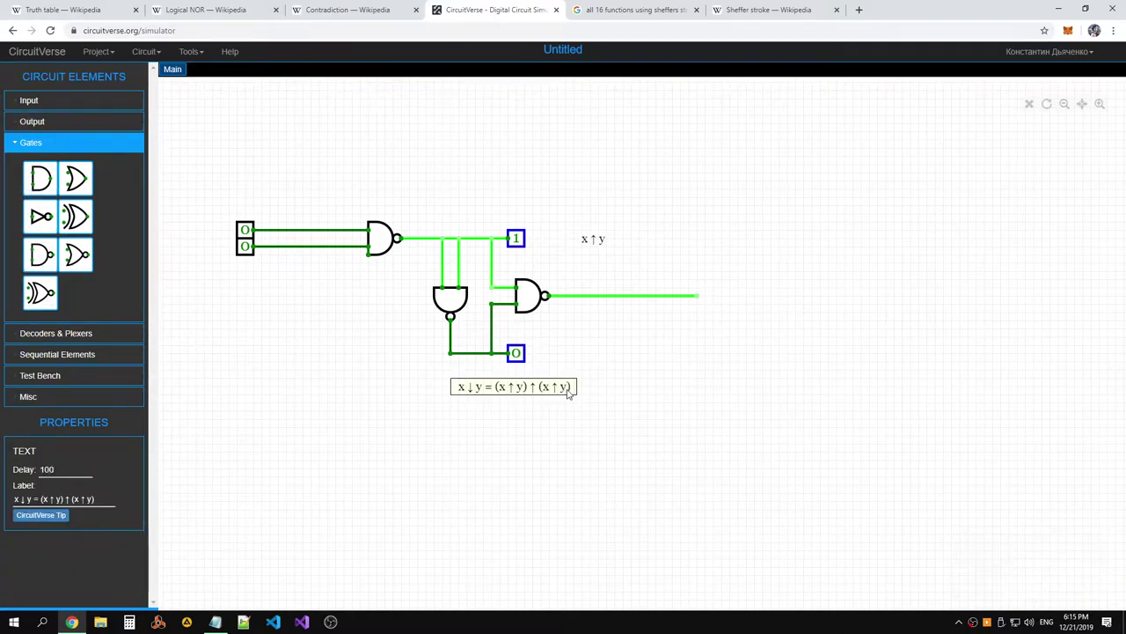
right_click(97, 500)
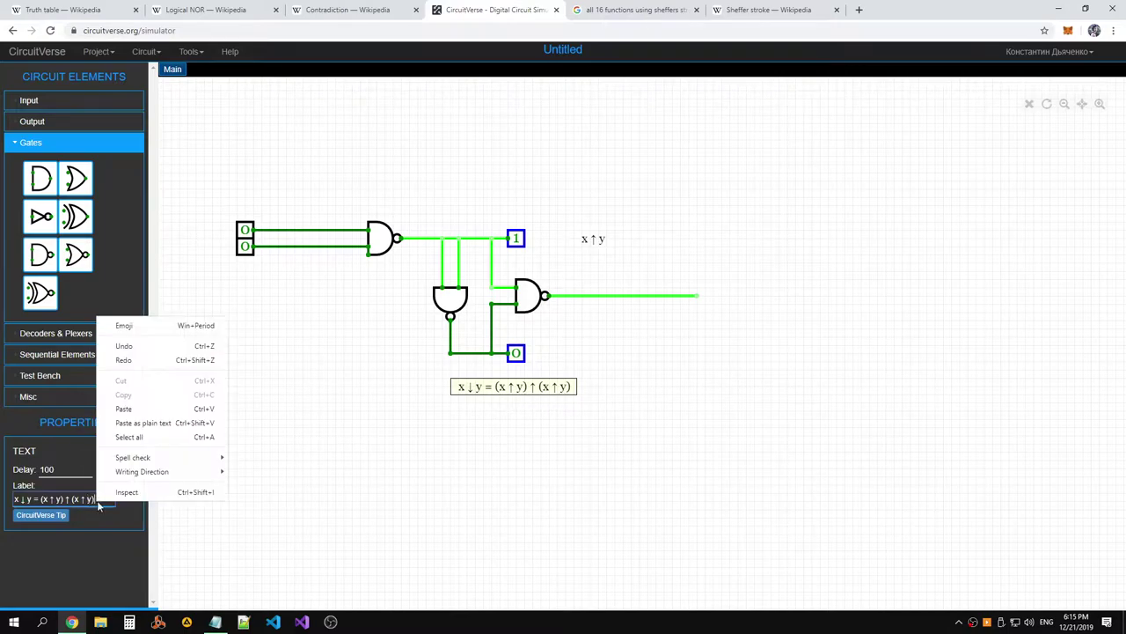
left_click(132, 426)
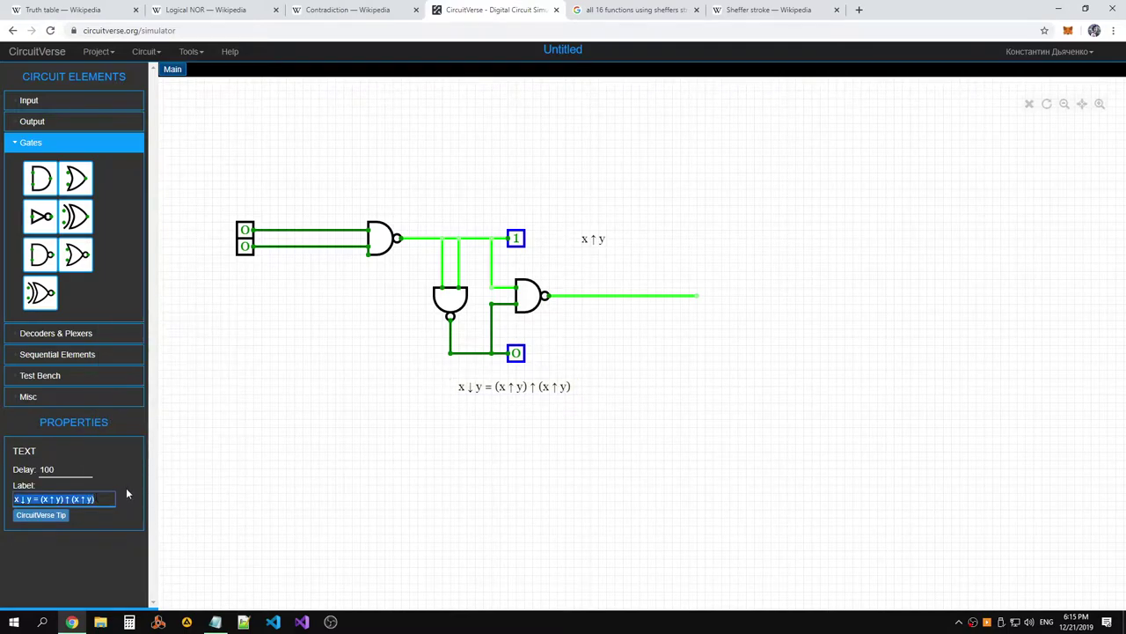
left_click(647, 355)
right_click(686, 352)
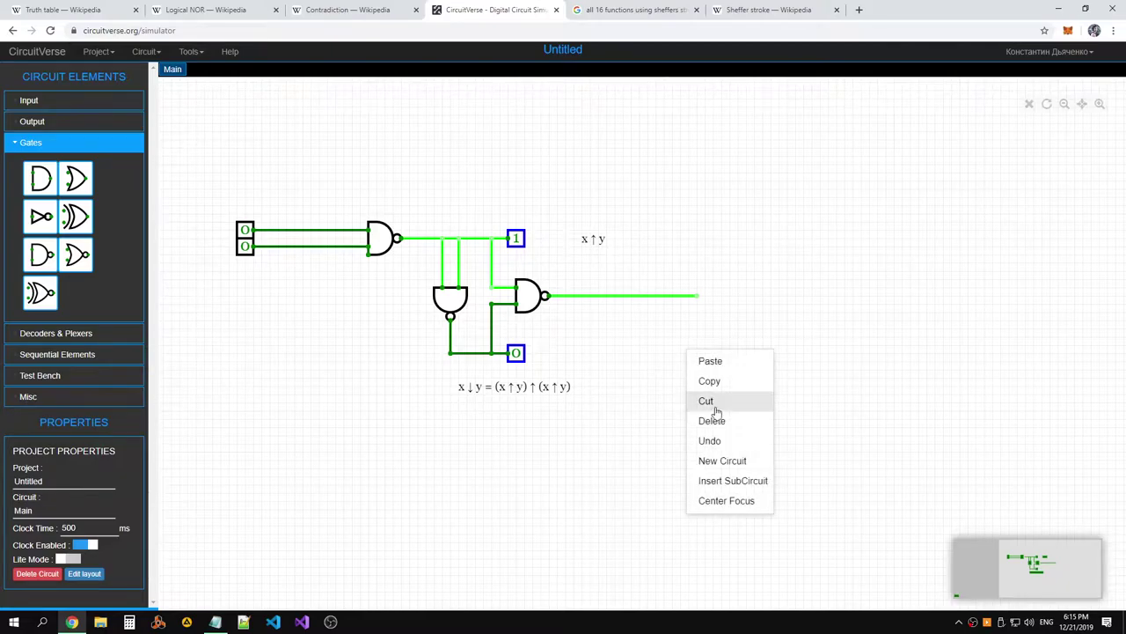
left_click(636, 343)
Try to add a new text element below the right gate's output wire and undo it
left_click(40, 396)
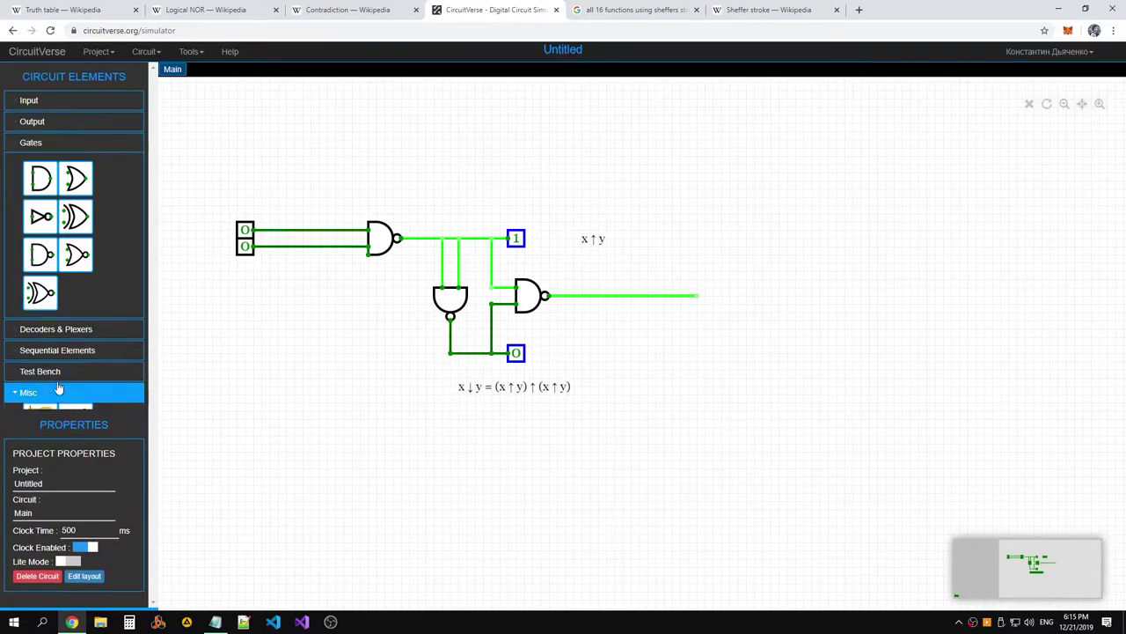
left_click(76, 377)
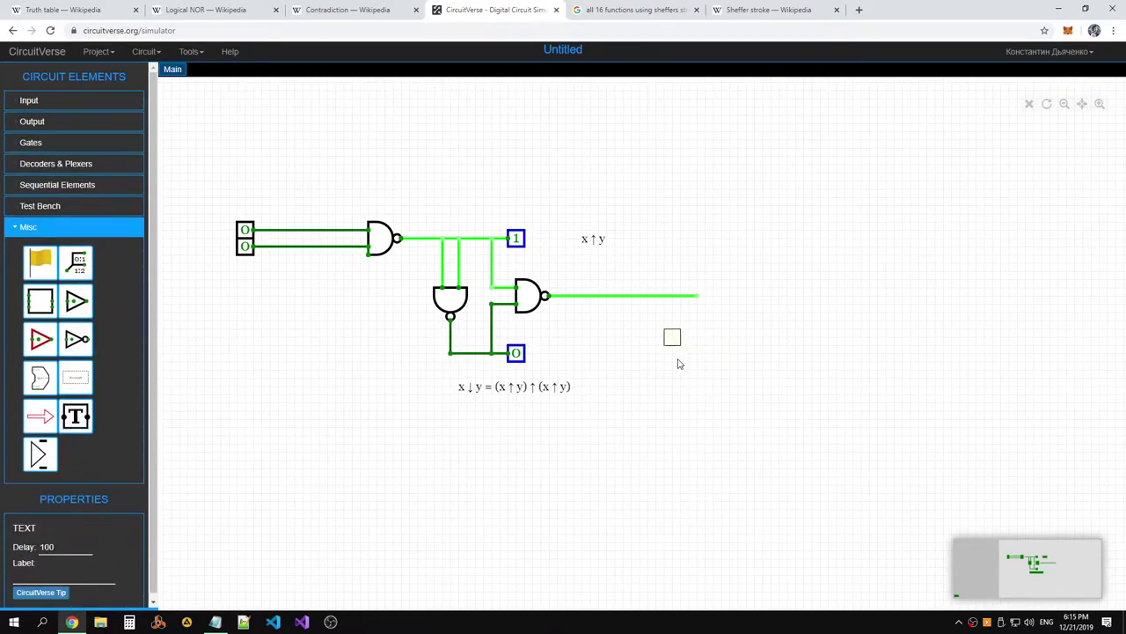
left_click(85, 577)
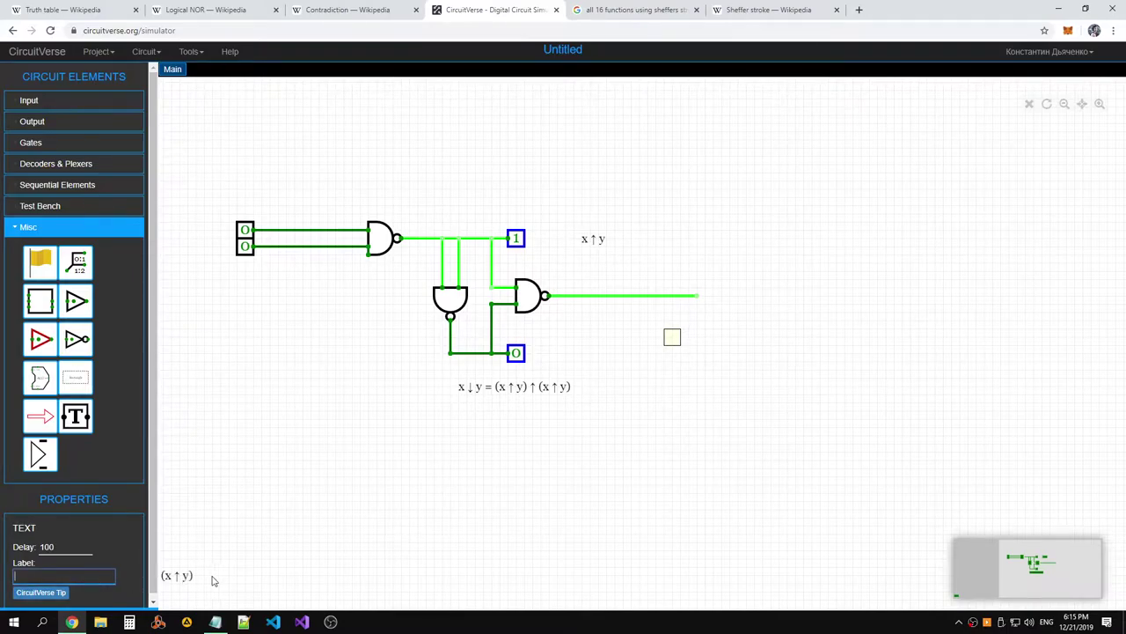
key("ctrl+z")
key("ctrl+z")
key("ctrl+z")
key("ctrl+z")
Duplicate the x ↓ y formula text and place the copy below the right NAND gate's output wire
left_click_drag(678, 418, 467, 469)
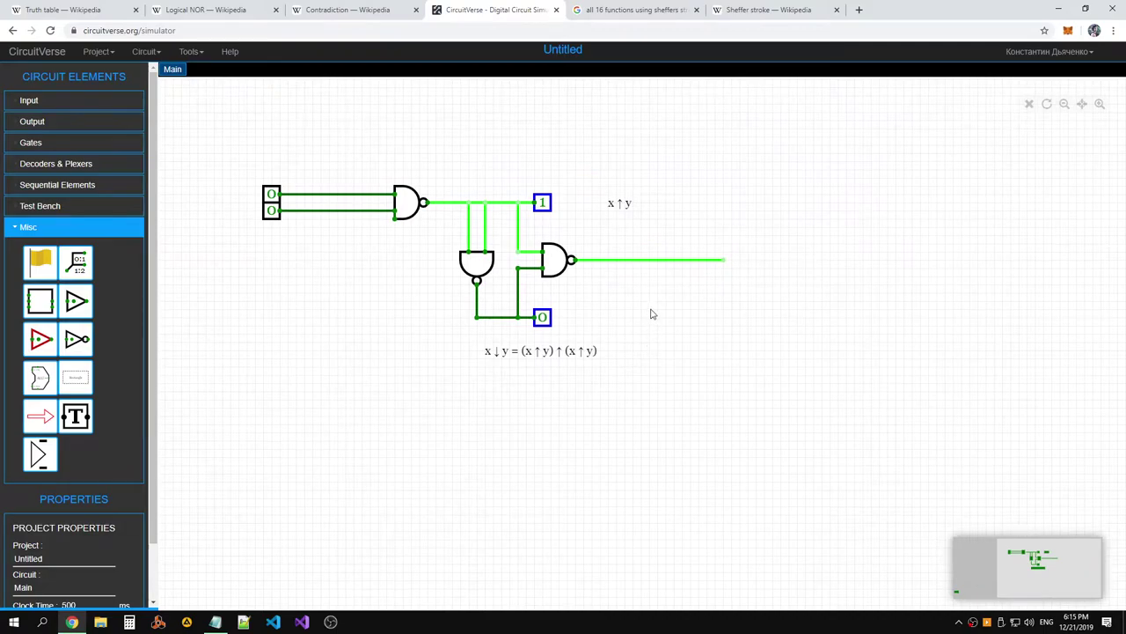
left_click_drag(530, 434, 575, 352)
key("ctrl+v")
left_click(576, 443)
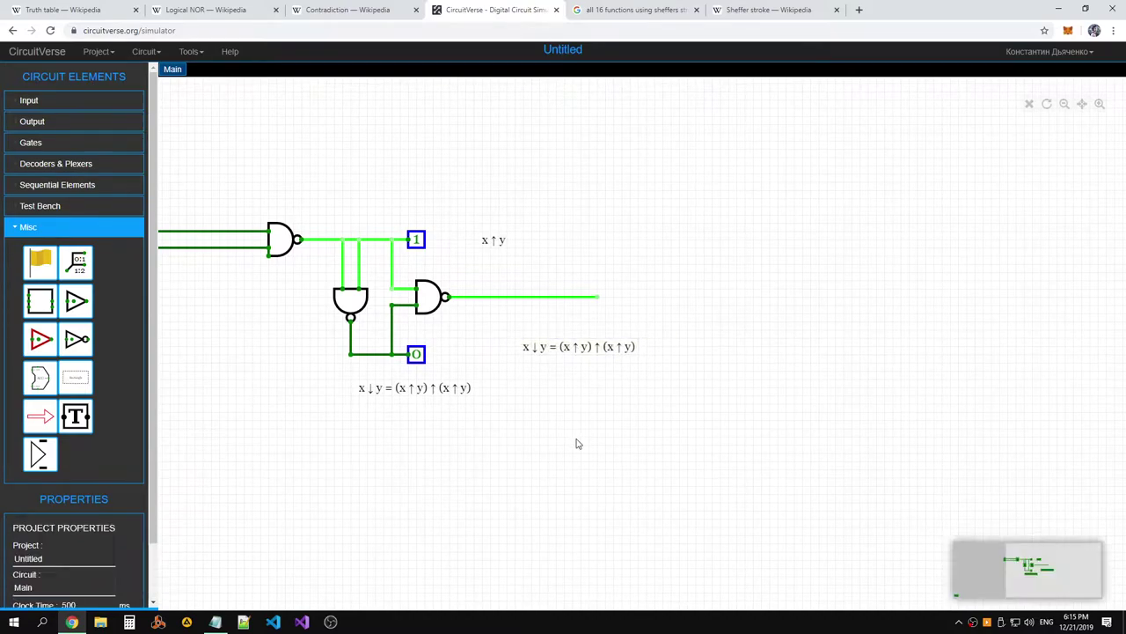
Change the copied formula's label to 1 = ((x ↑ y) ↑ (x ↑ y))
left_click(587, 352)
left_click(92, 576)
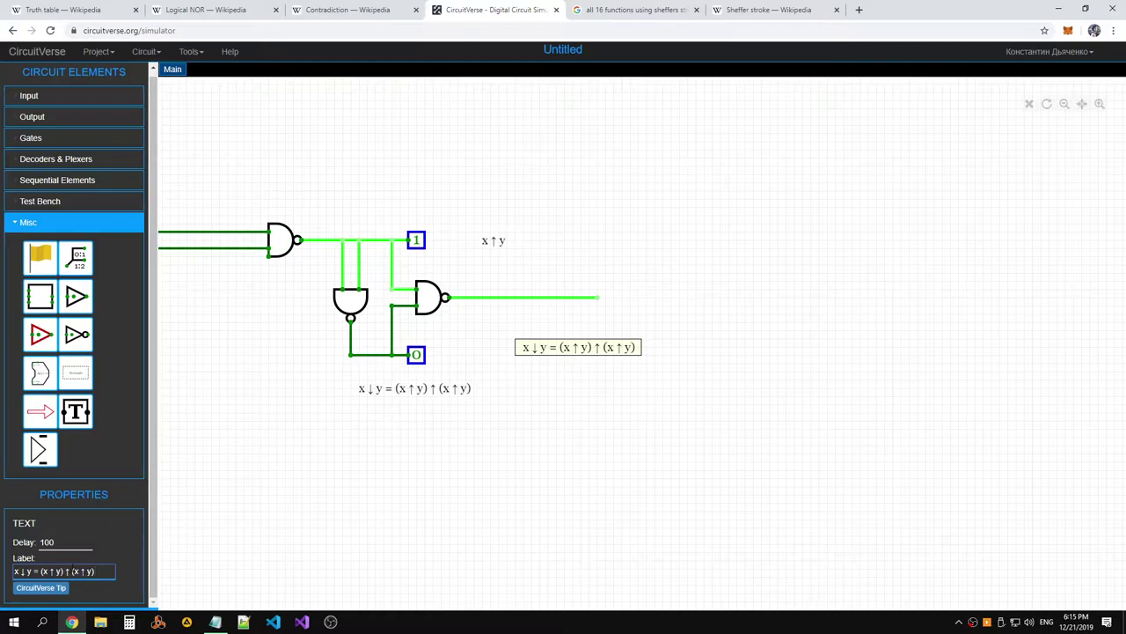
left_click(21, 571)
left_click_drag(30, 571, 3, 577)
type("1")
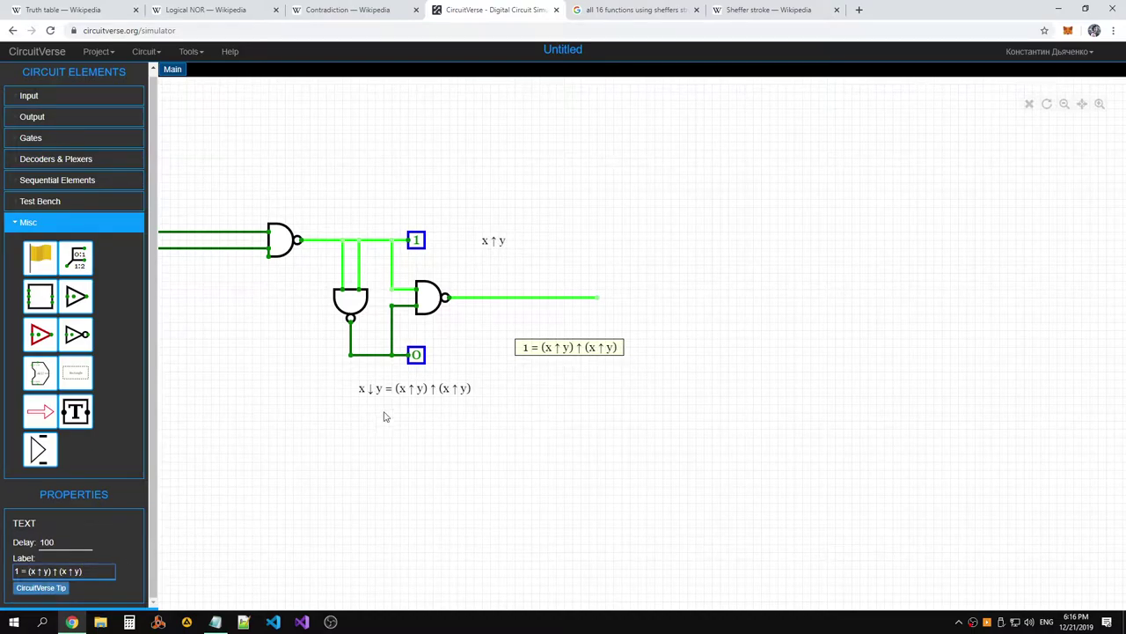
left_click(29, 571)
type("(")
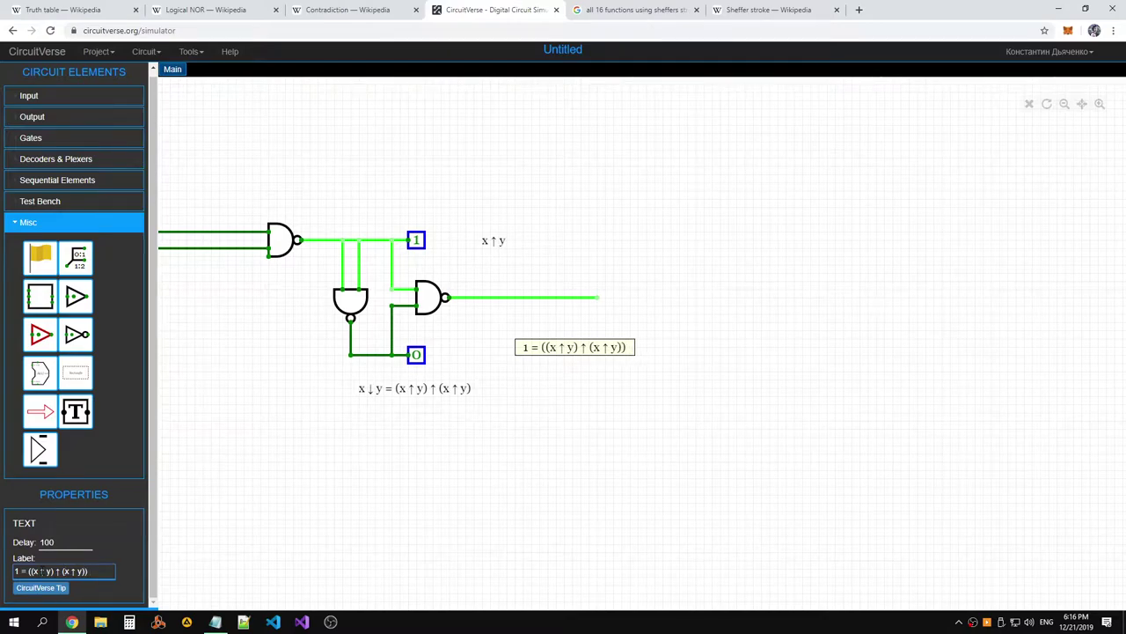
Try to add another ↑ symbol at the end of the formula starting with 1 =
left_click(102, 571)
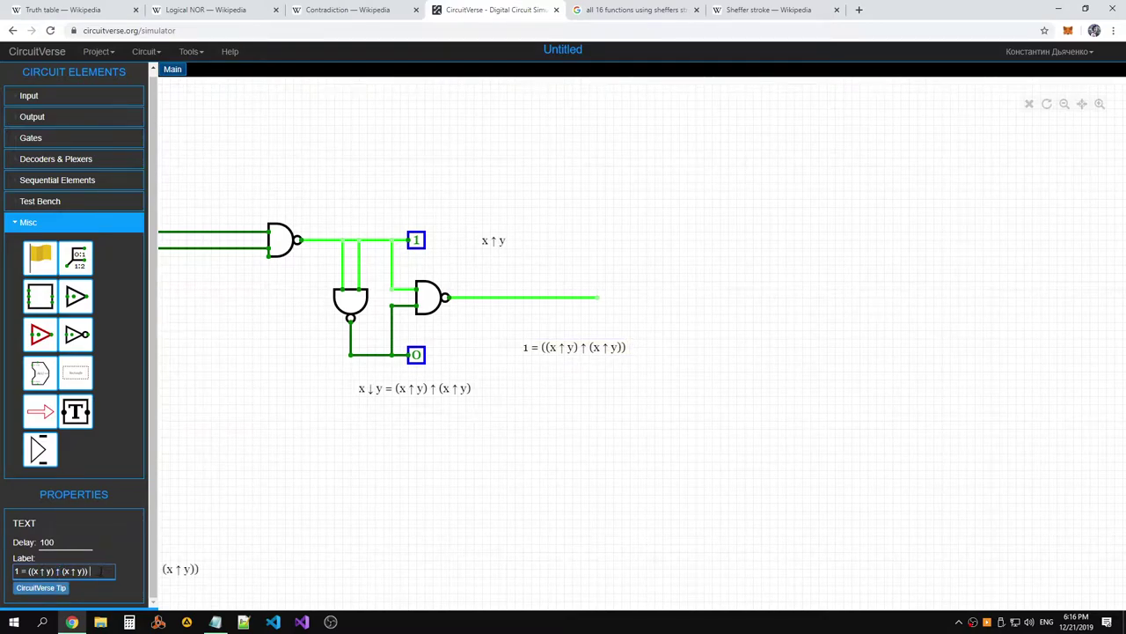
left_click(206, 579)
left_click(604, 352)
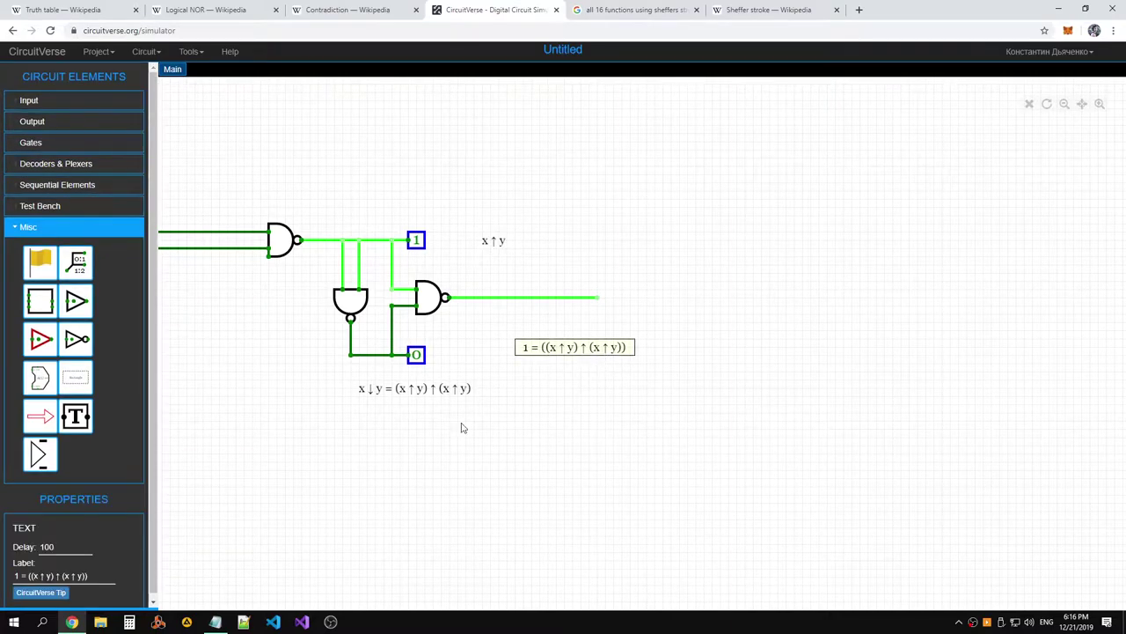
left_click(98, 575)
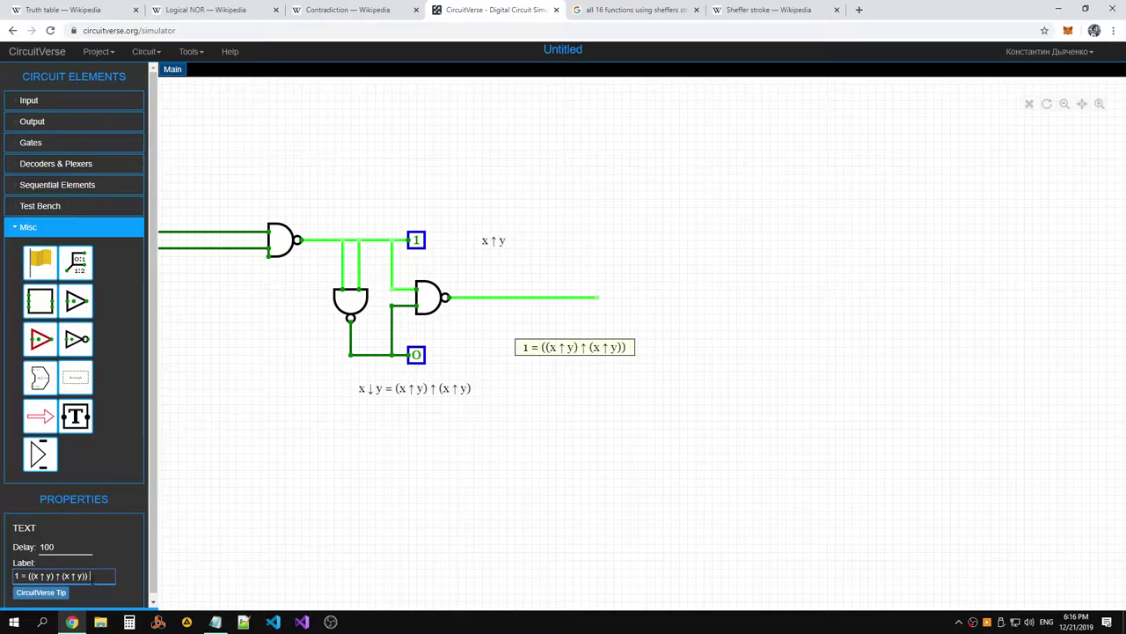
left_click(499, 245)
left_click(599, 350)
left_click(92, 576)
Paste the copied text element's data into Notepad and copy the ↑ symbol out of it
right_click(74, 581)
left_click(106, 439)
left_click(216, 621)
key("ctrl+v")
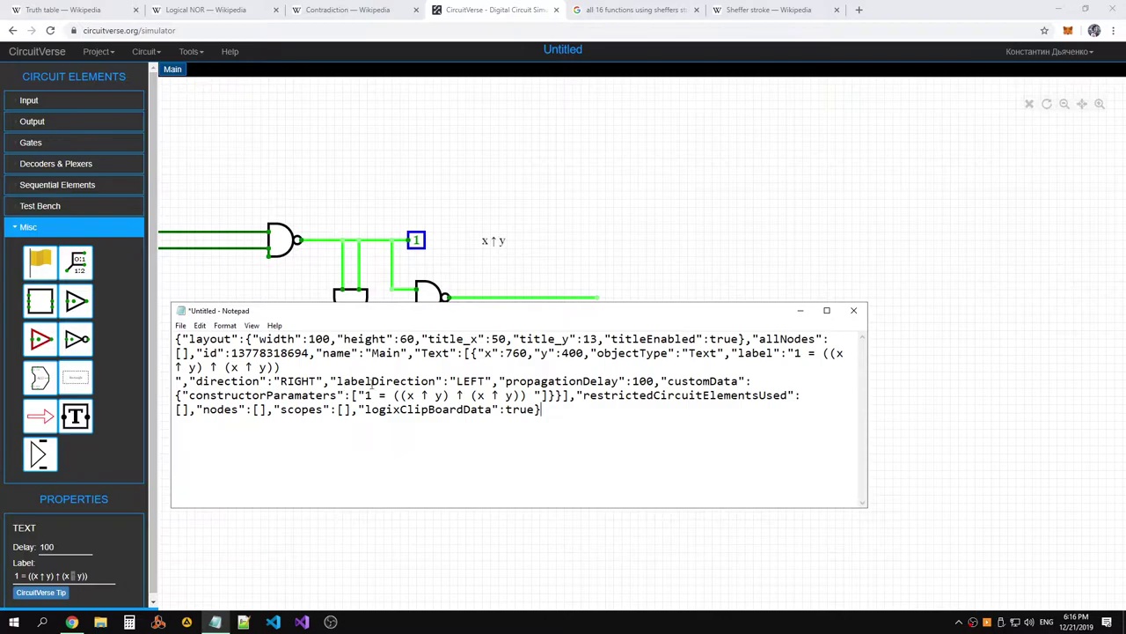
left_click_drag(456, 396, 464, 396)
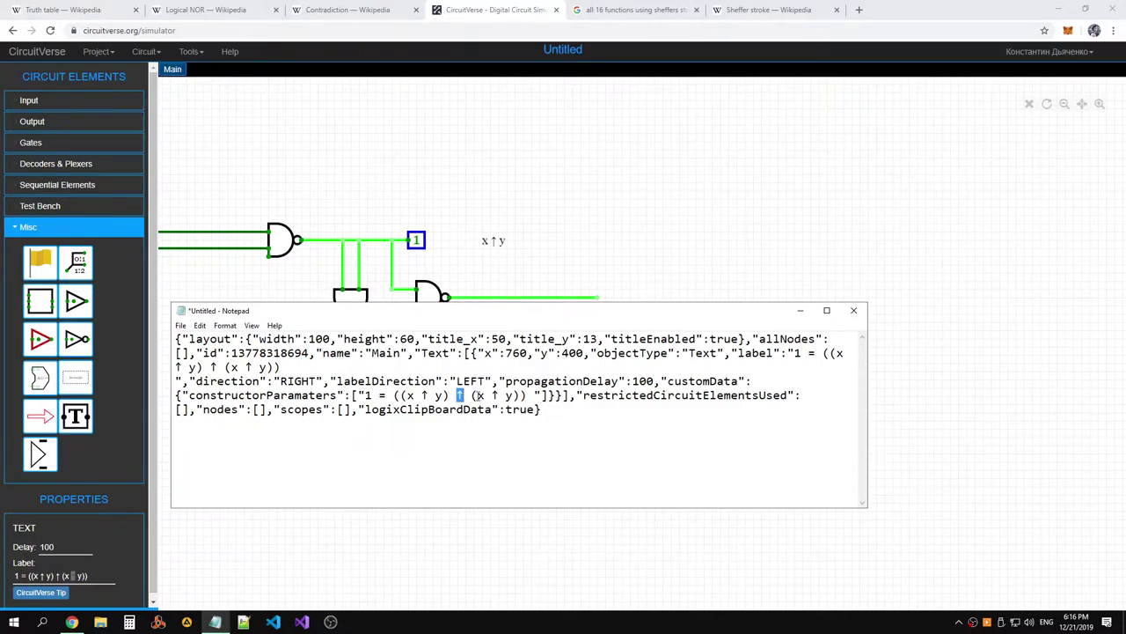
left_click(800, 310)
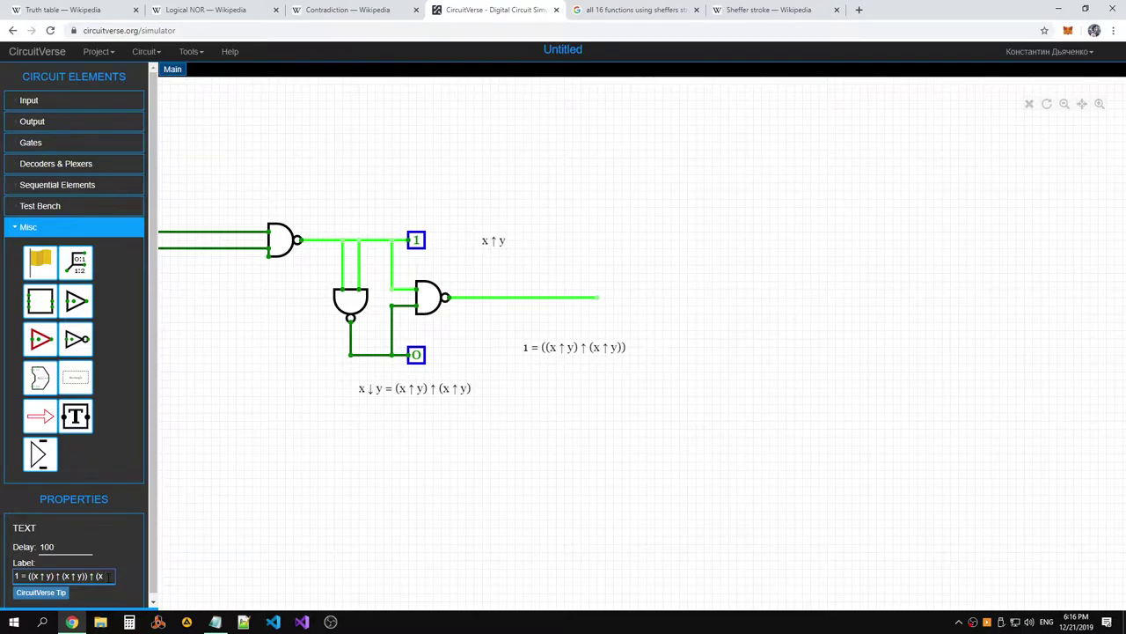
Try to extend the formula starting with 1 = by ↑ (x ↑ y) and check it on the canvas
type("y)")
left_click_drag(85, 576, 26, 576)
left_click(86, 575)
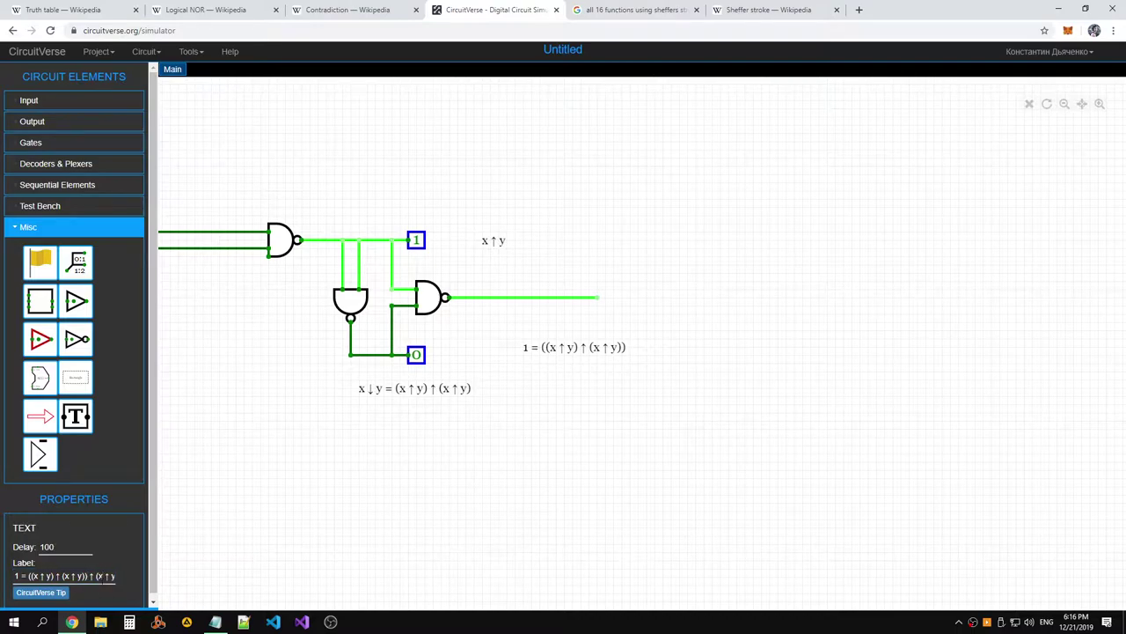
left_click(593, 382)
scroll(587, 372, "up", 1)
scroll(586, 373, "down", 4)
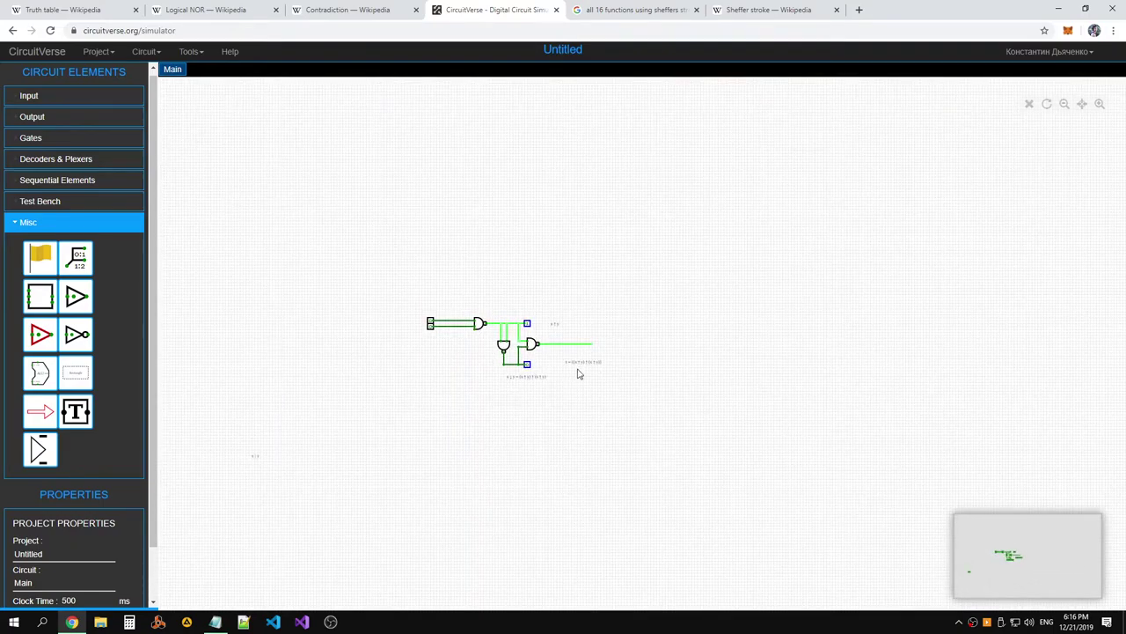
scroll(578, 374, "up", 4)
Reselect the formula text starting with 1 = and append the ↑ symbol from Notepad to its label
left_click(629, 363)
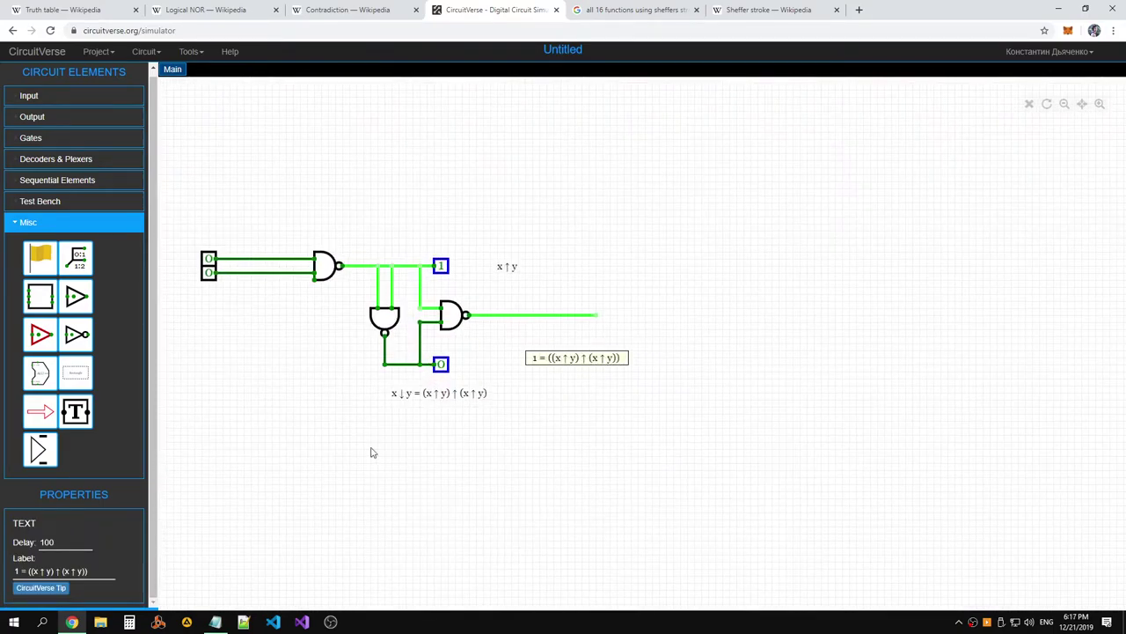
left_click(510, 269)
left_click(448, 400)
left_click(596, 362)
left_click(91, 571)
key("alt+Tab")
key("alt+Tab")
key("ctrl+v")
left_click(103, 589)
left_click(100, 572)
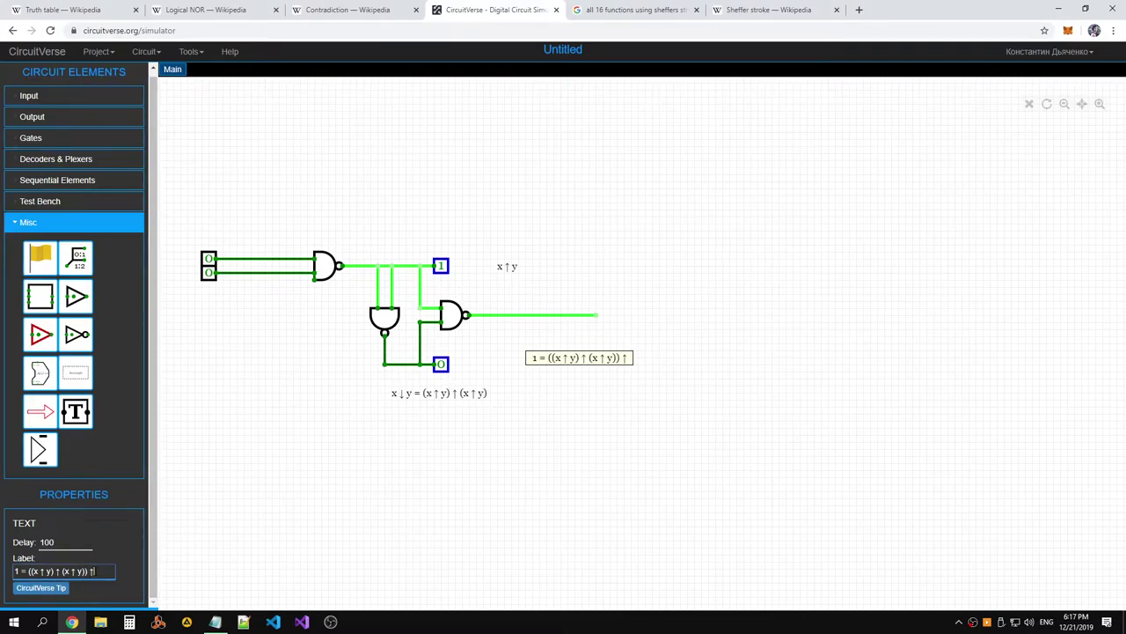
Complete the label by adding the last operand so it reads 1 = ((x ↑ y) ↑ (x ↑ y)) ↑ (x ↑ y)
type("(x")
key("ctrl+v")
type("y)")
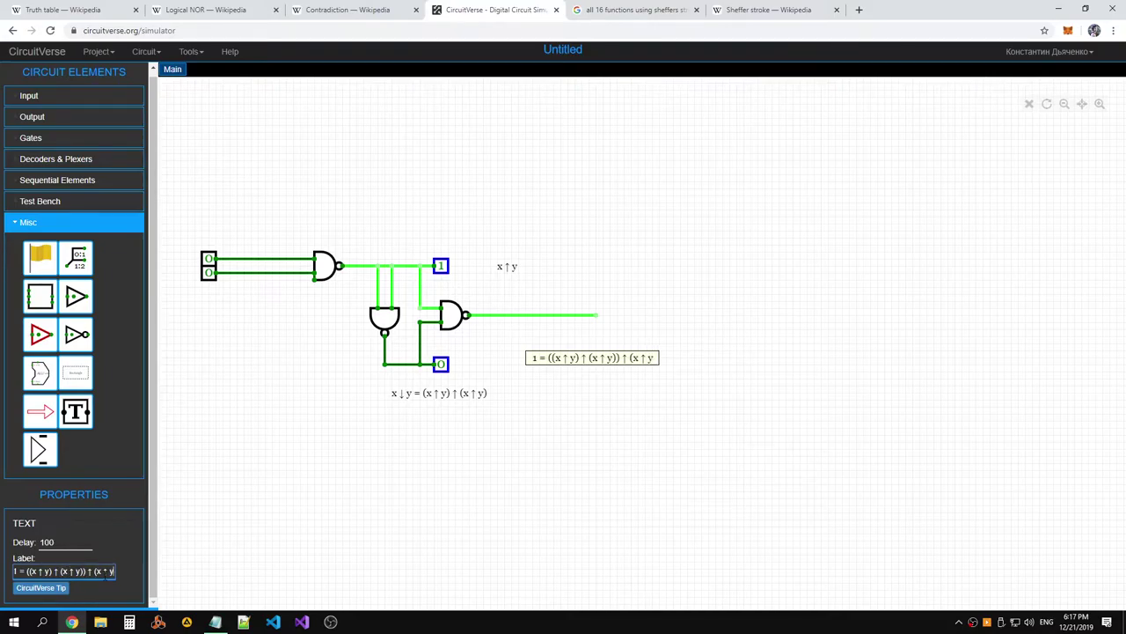
left_click(526, 504)
scroll(598, 422, "up", 2)
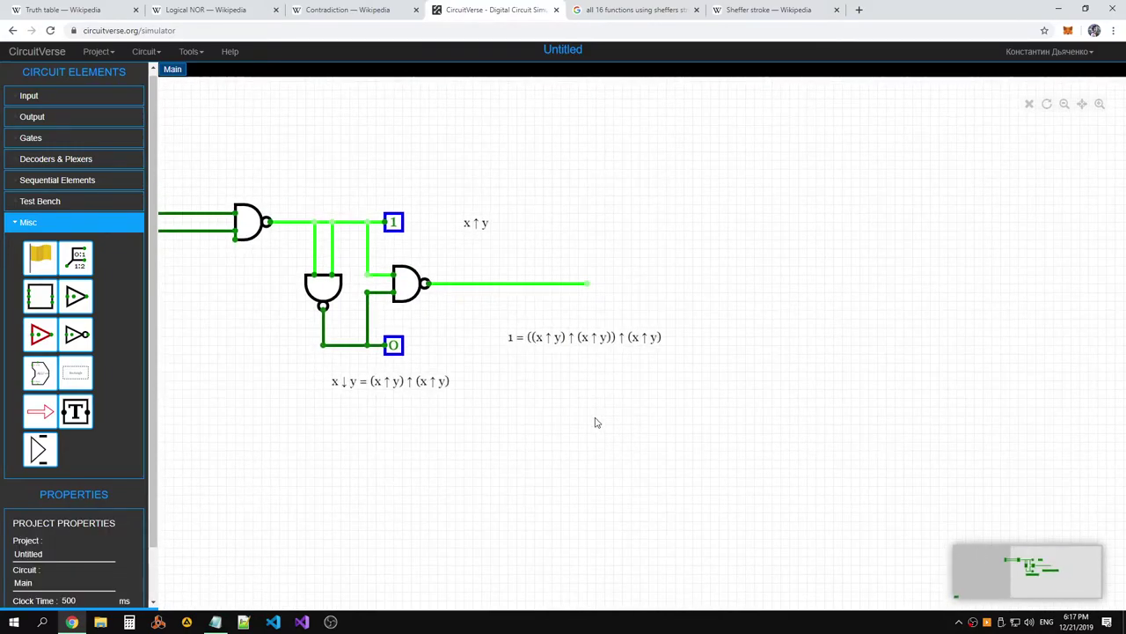
Locate the stray x | y text element away from the circuit and delete it
scroll(607, 421, "down", 3)
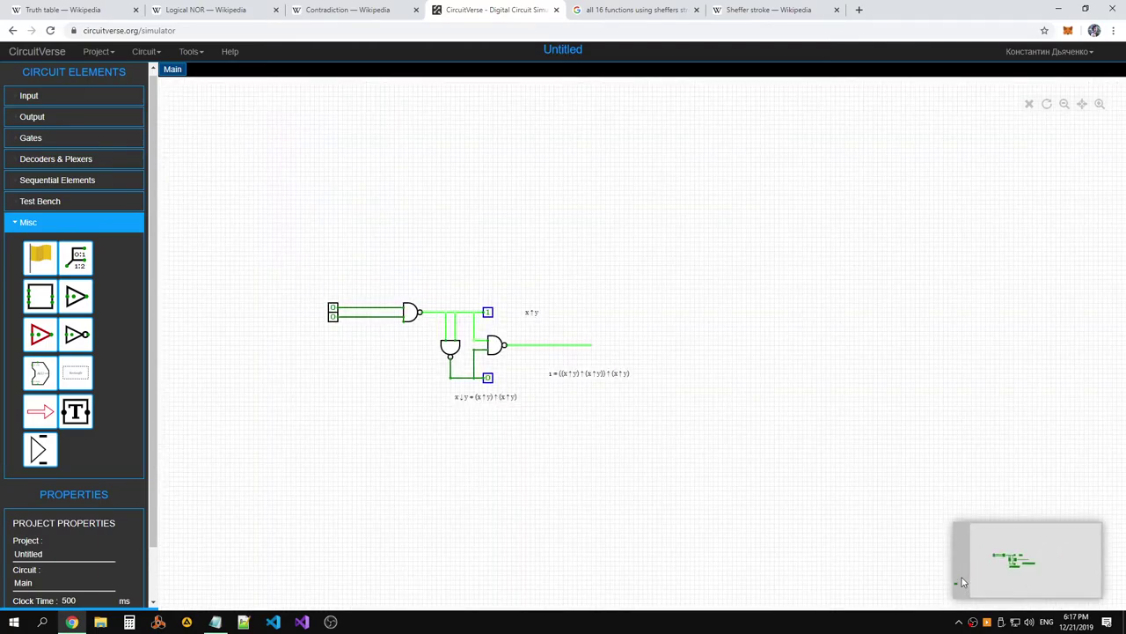
left_click_drag(491, 435, 748, 339)
left_click_drag(256, 341, 337, 384)
left_click(413, 455)
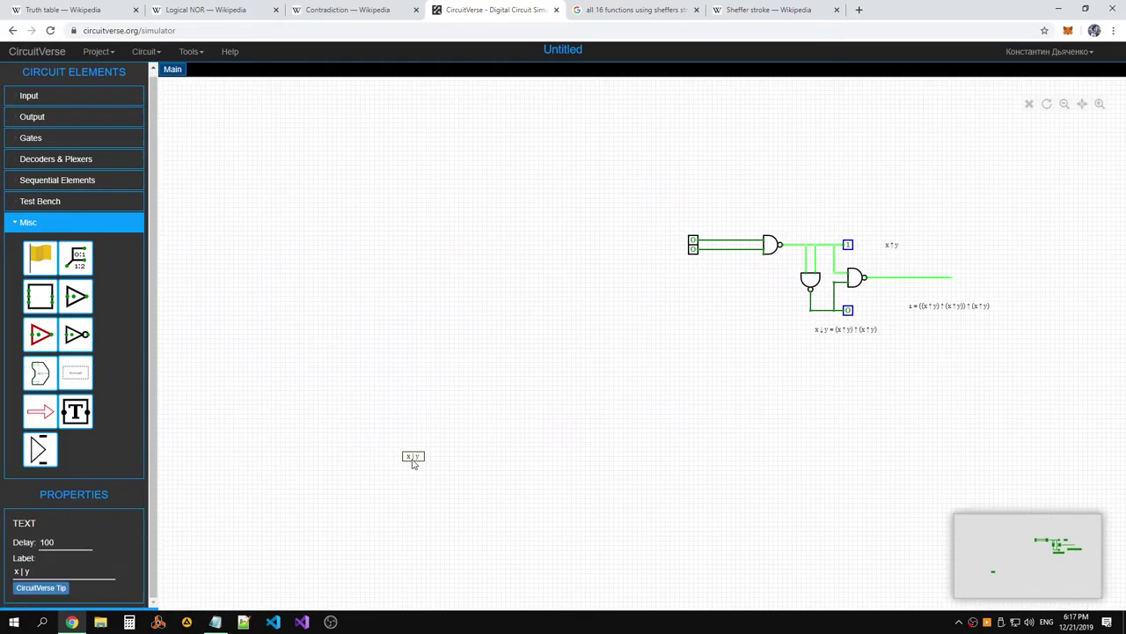
left_click(493, 493)
Move the formula text starting with 1 = up to the open end of the constant 1 wire
left_click_drag(995, 318, 665, 379)
left_click(616, 415)
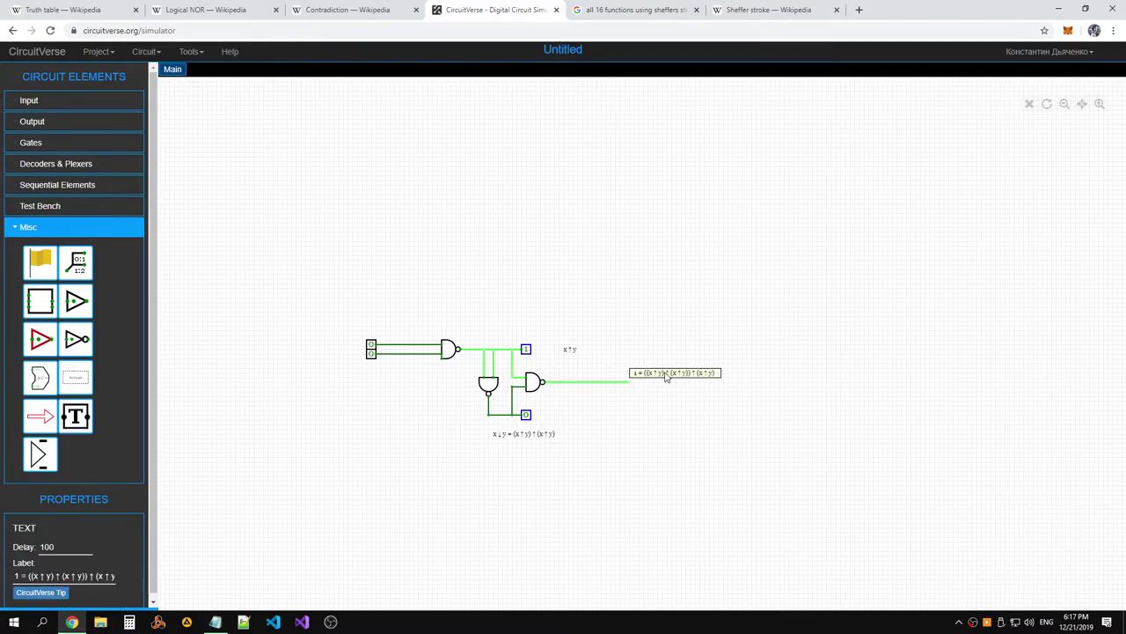
scroll(694, 447, "down", 3)
scroll(691, 440, "up", 10)
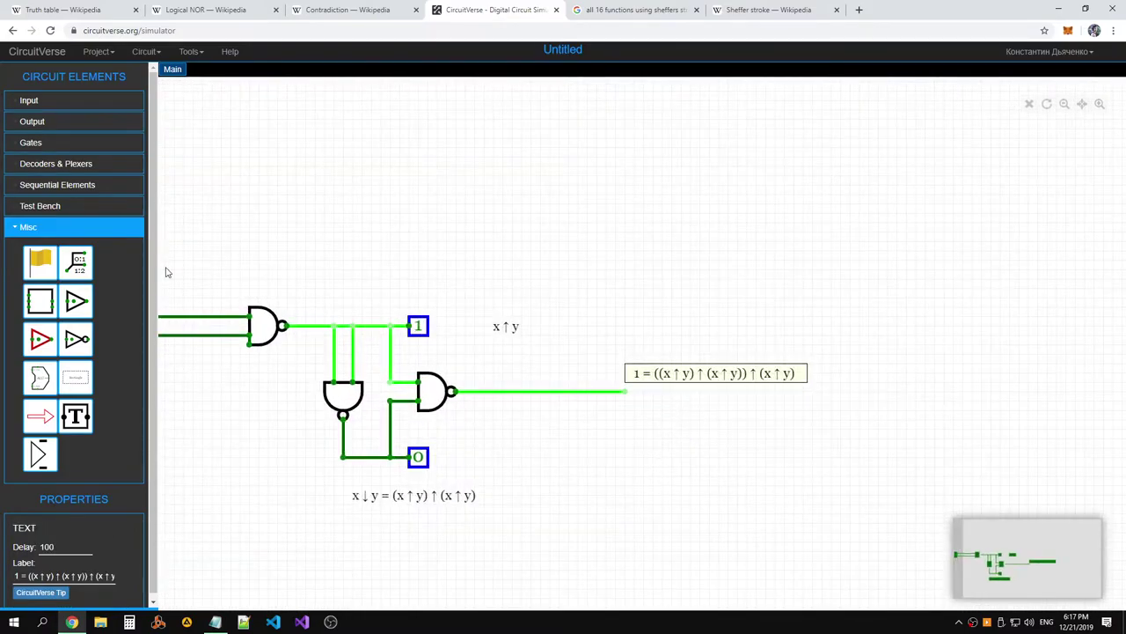
Attach a 1-bit output element to the open end of the constant 1 wire
left_click(49, 124)
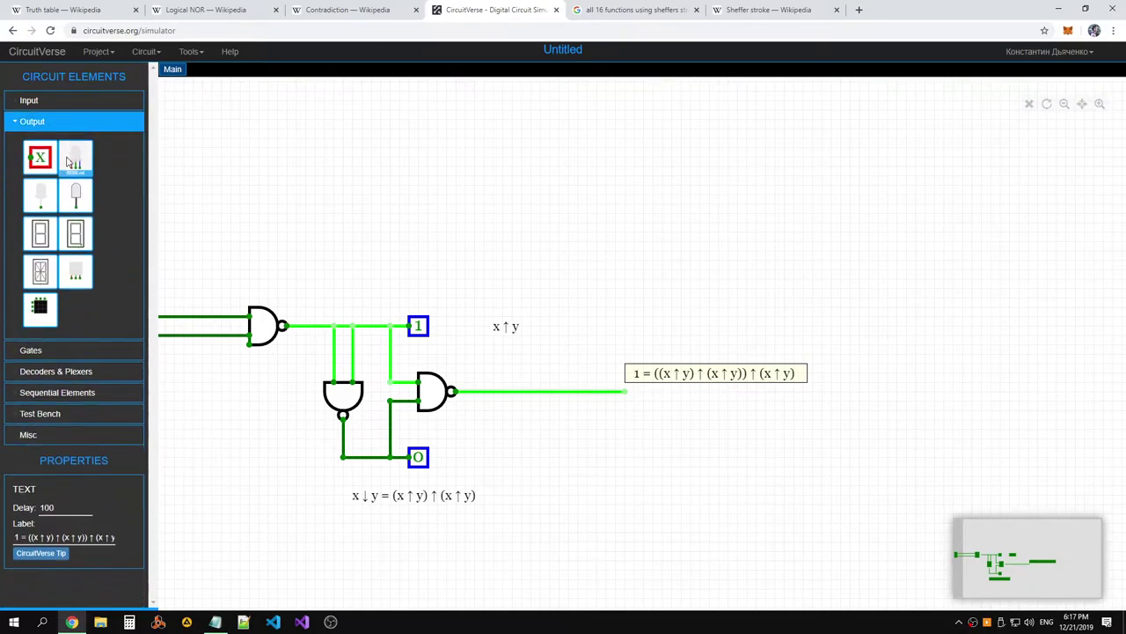
left_click(35, 157)
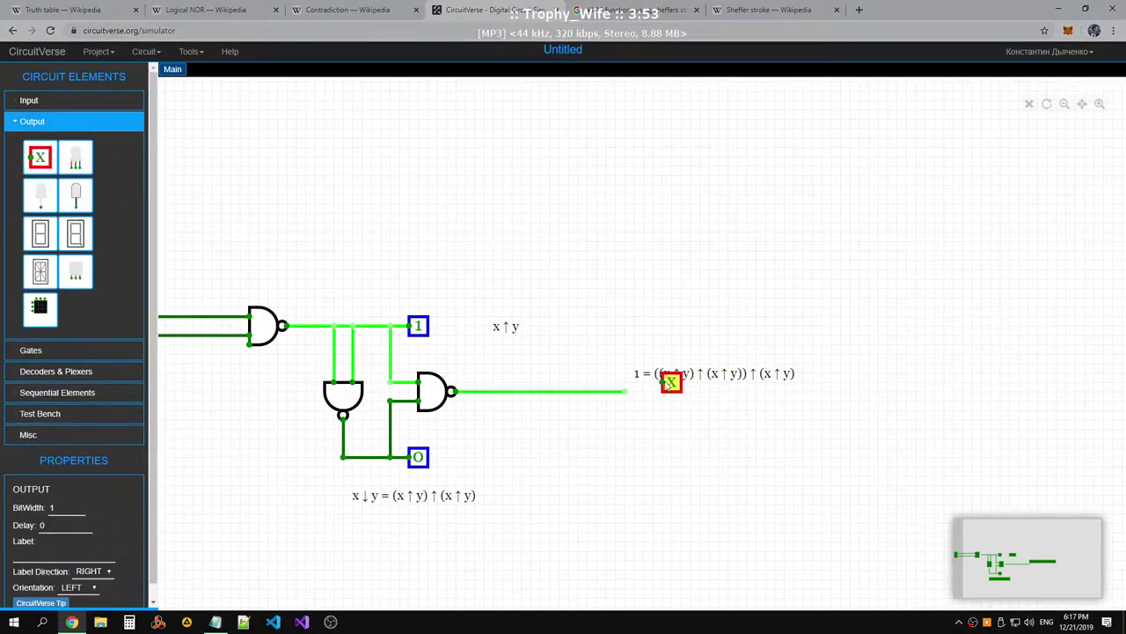
left_click(633, 391)
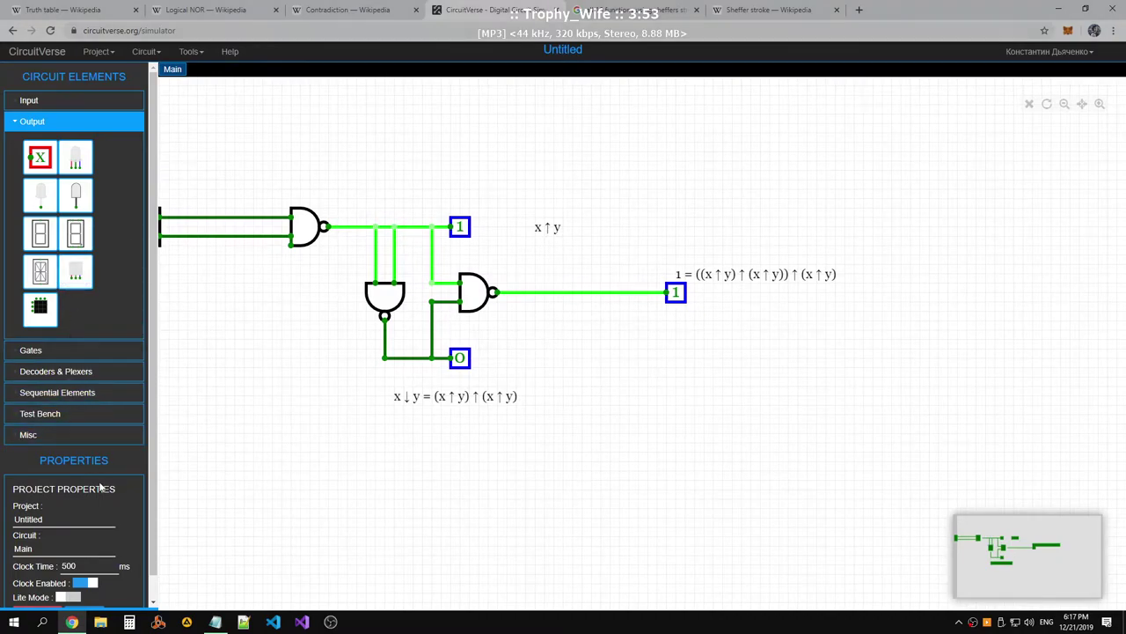
Add a downward-facing NAND gate below the constant 1 wire, connect both inputs to that wire, and extend its output wire toward the right
left_click(48, 350)
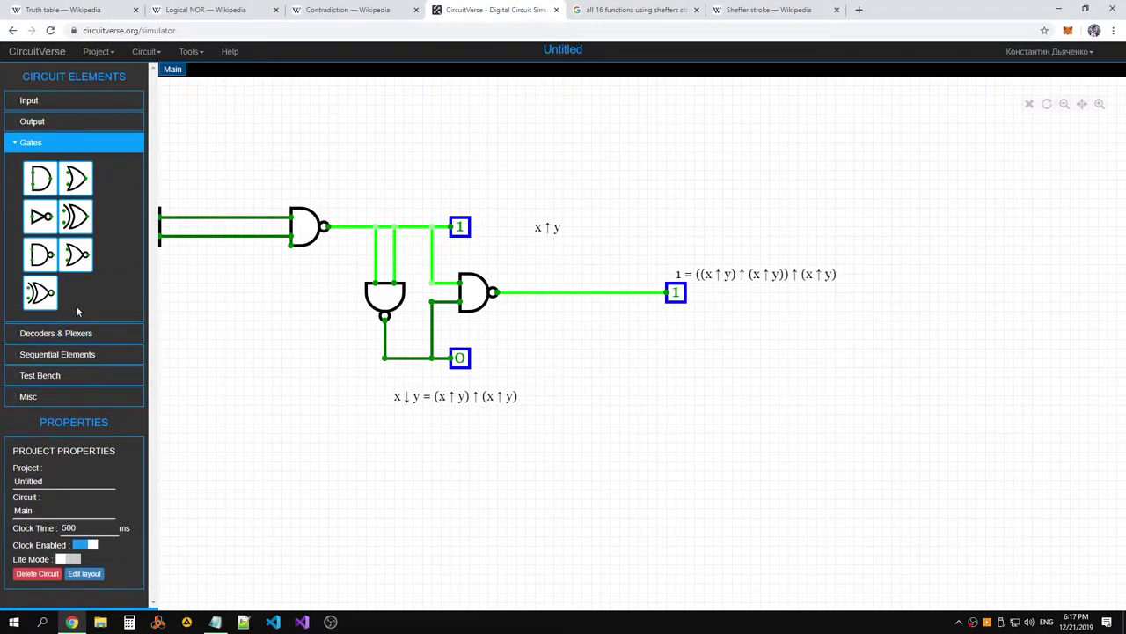
left_click(41, 254)
left_click(585, 350)
left_click(78, 567)
left_click(65, 555)
left_click_drag(573, 339, 592, 297)
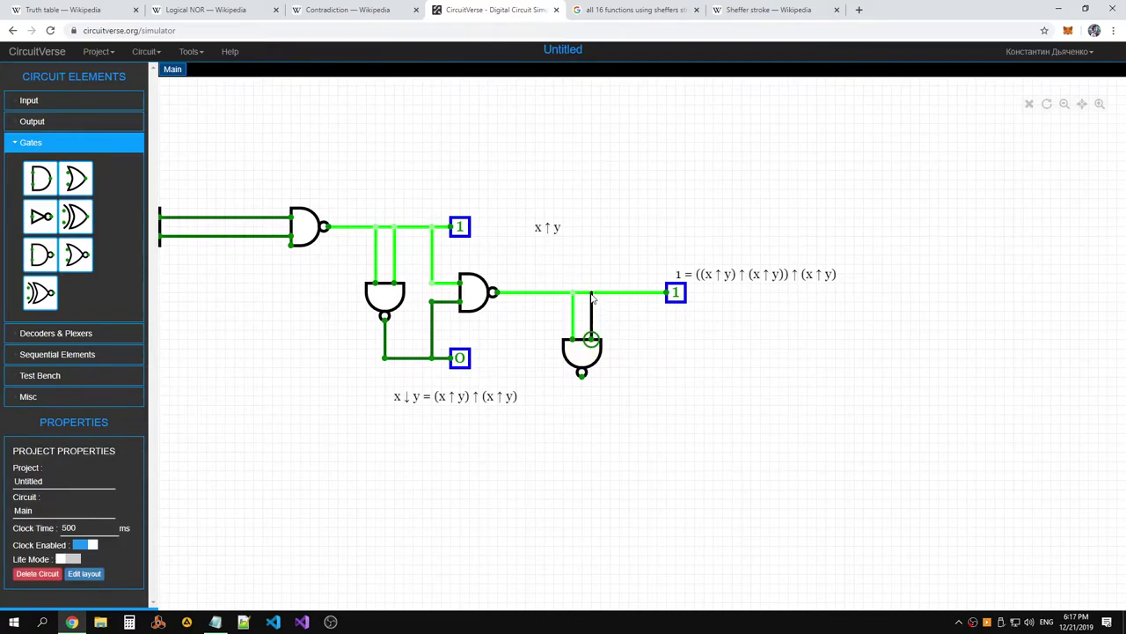
left_click_drag(582, 371, 670, 404)
Attach an output element to the end of the new downward-facing NAND gate's wire
left_click(45, 121)
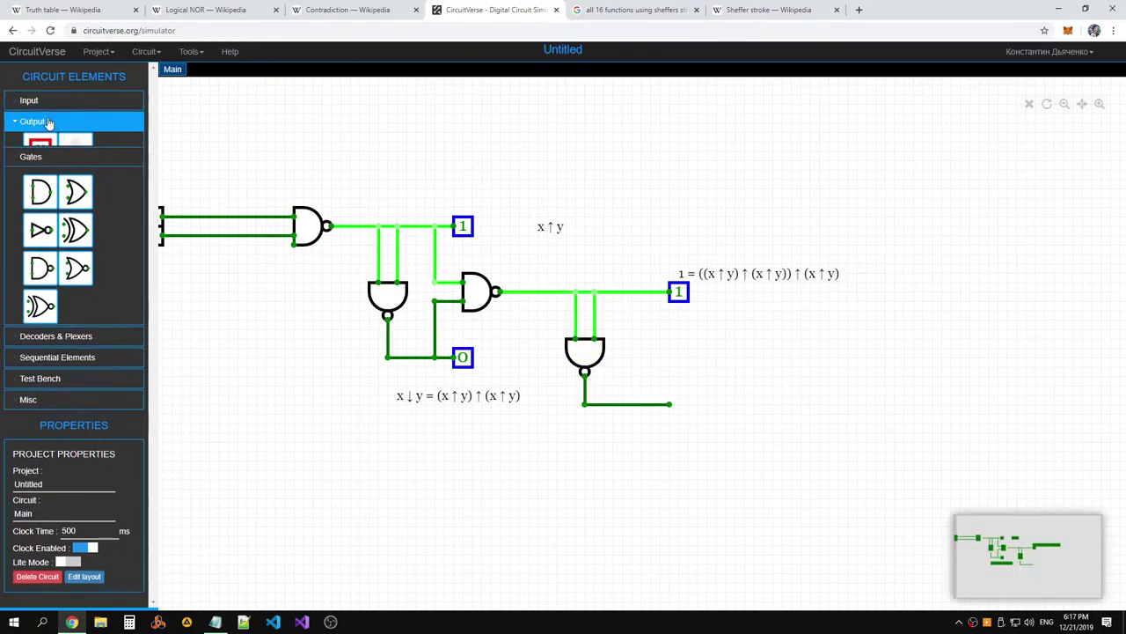
left_click(39, 156)
left_click(678, 404)
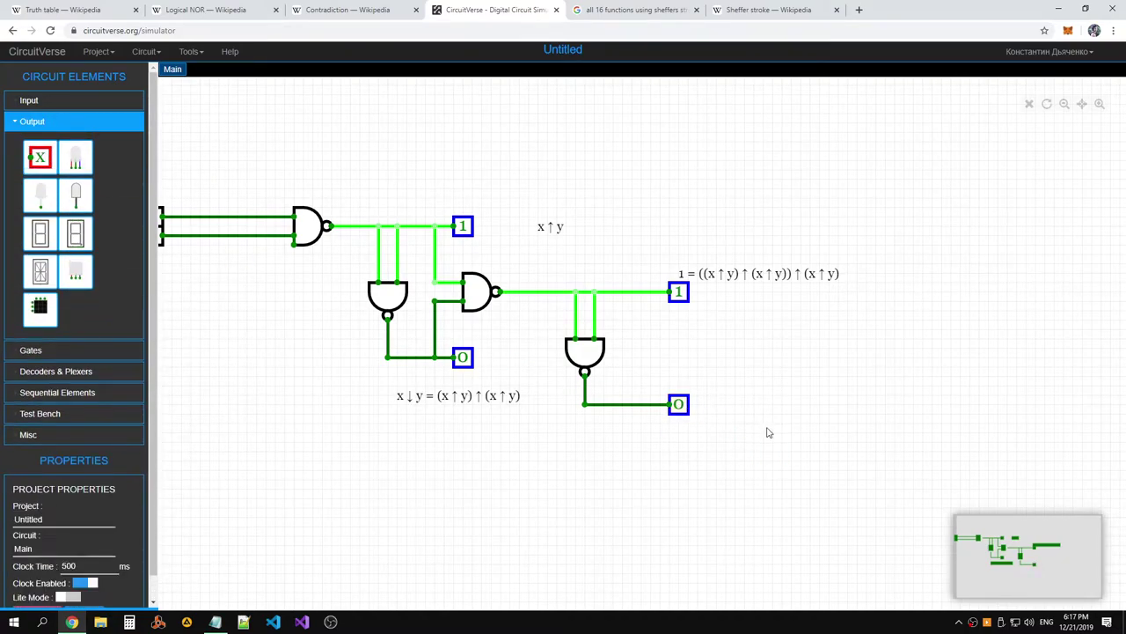
Try to copy the label text of the formula starting with 1 = through Notepad
left_click(841, 278)
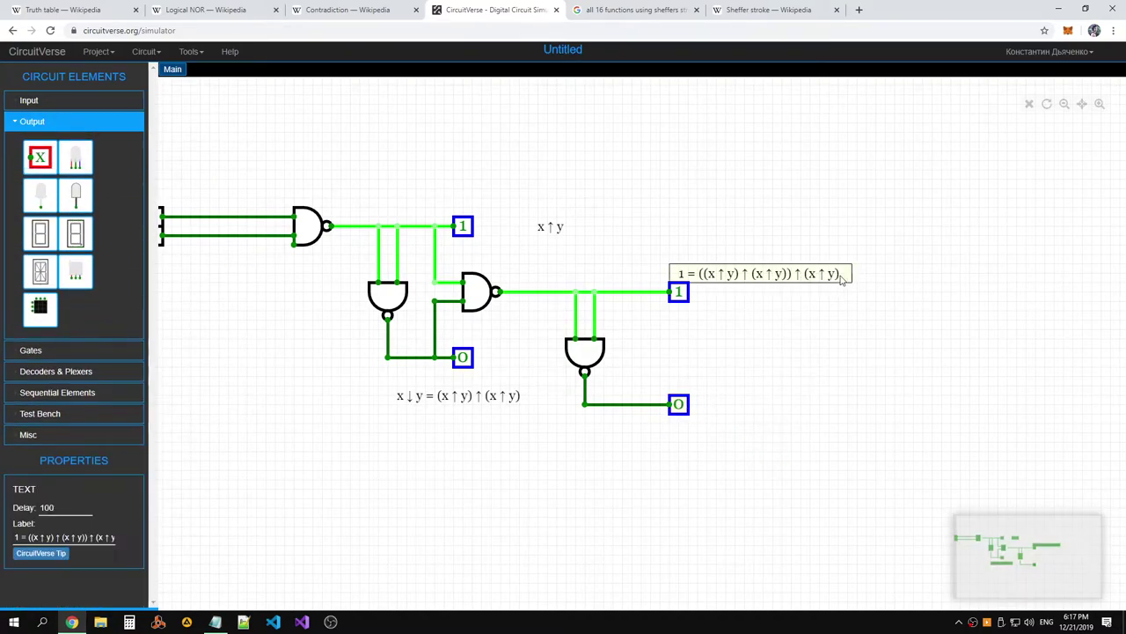
left_click(77, 536)
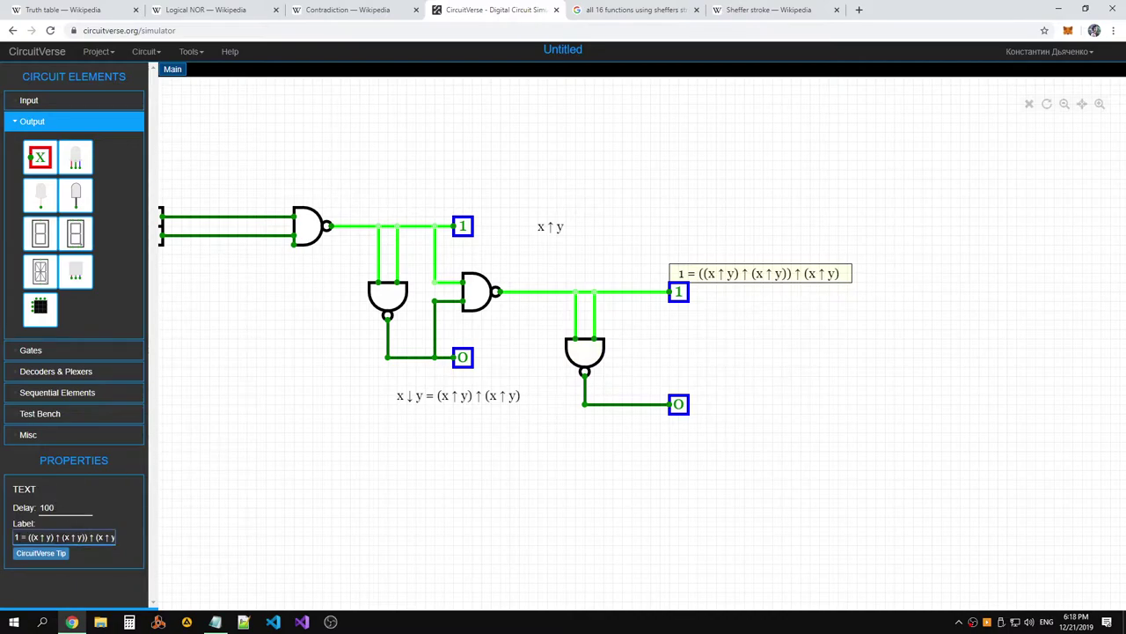
key("ctrl+a")
key("ctrl+c")
key("alt+Tab")
key("ctrl+a")
key("ctrl+c")
key("alt+Tab")
left_click_drag(88, 536, 157, 542)
left_click(114, 536)
key("BackSpace")
left_click(796, 427)
Select the formula text element starting with 1 = and copy it
left_click(799, 276)
left_click(833, 314)
left_click(837, 280)
key("ctrl+c")
left_click_drag(93, 539, 170, 540)
left_click(96, 537)
key("BackSpace")
right_click(800, 293)
left_click(801, 293)
Align the formula starting with 1 = beside the constant 1 output and place a duplicate beside the new lower output
left_click_drag(759, 276, 778, 291)
right_click(778, 380)
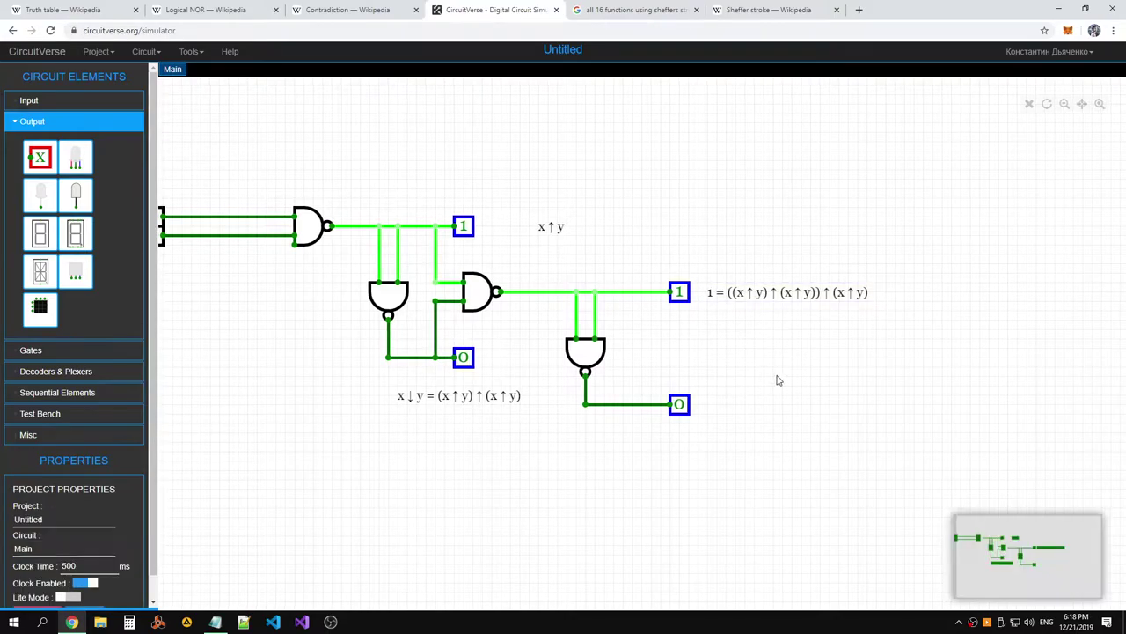
left_click(796, 388)
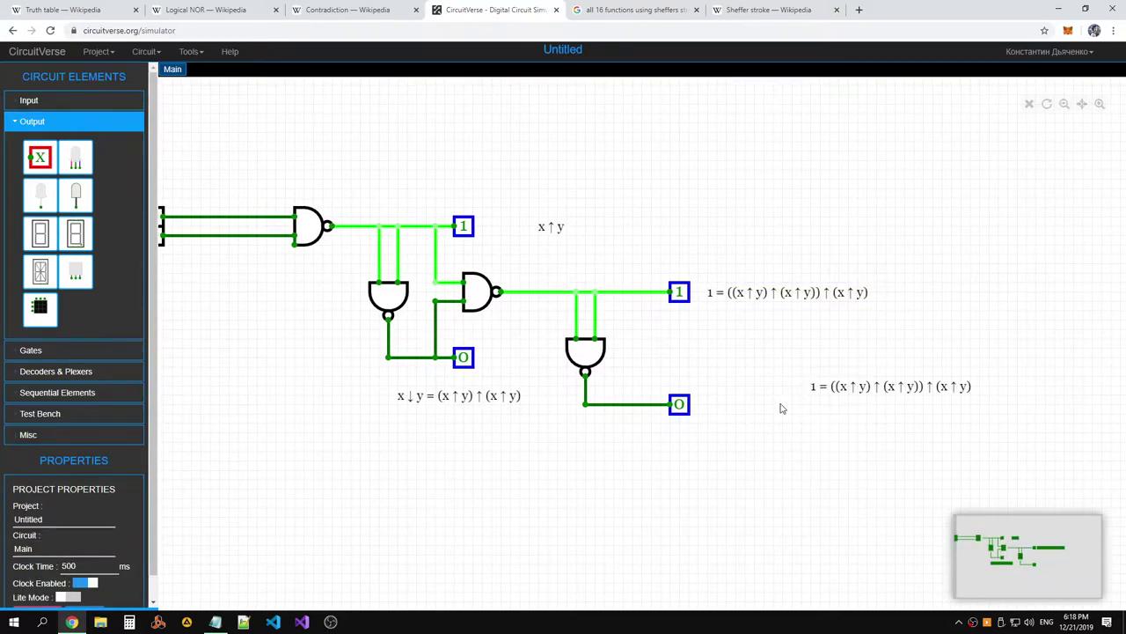
left_click_drag(876, 392, 782, 410)
Paste the copied formula element's data into Notepad and widen its window
left_click(85, 537)
left_click_drag(16, 537, 116, 542)
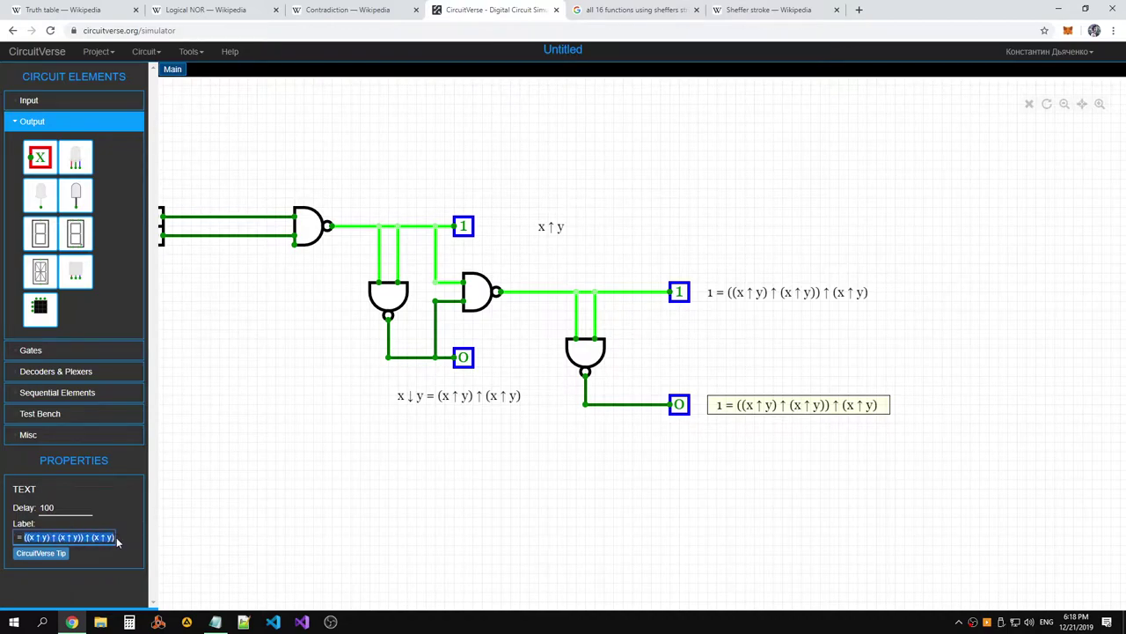
right_click(116, 537)
left_click(144, 395)
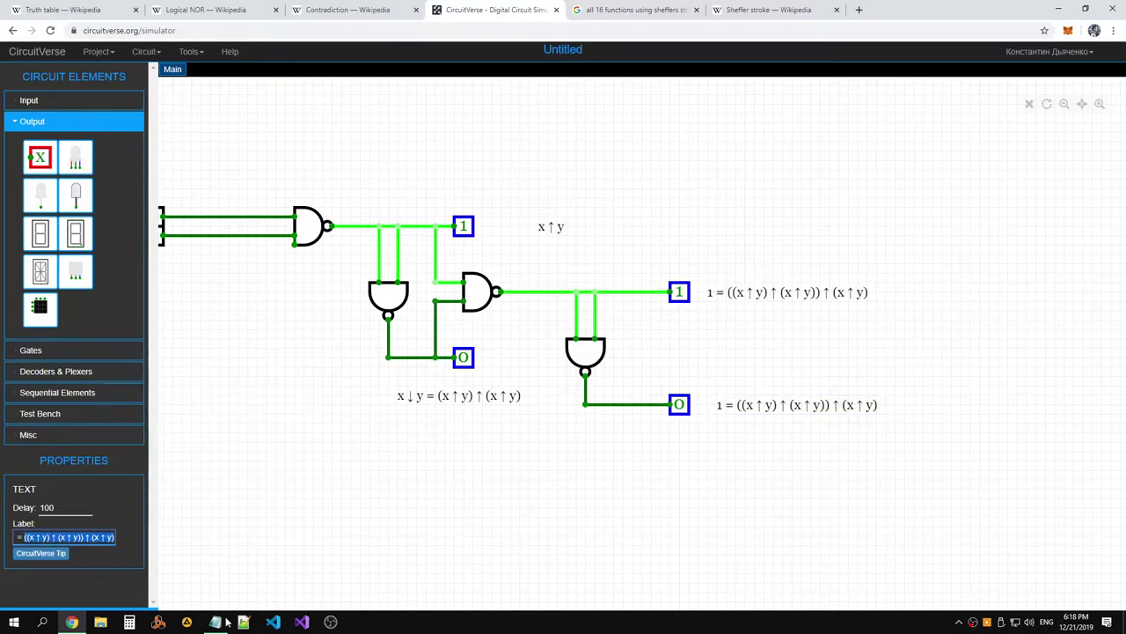
left_click(220, 622)
key("ctrl+a")
key("ctrl+v")
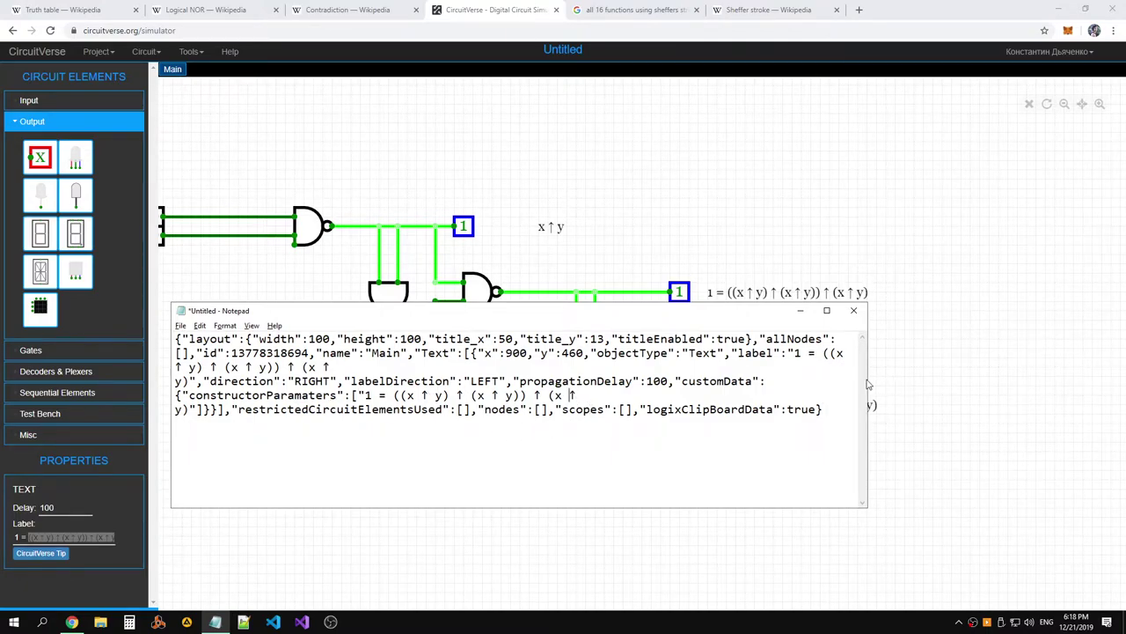
left_click_drag(867, 385, 1042, 371)
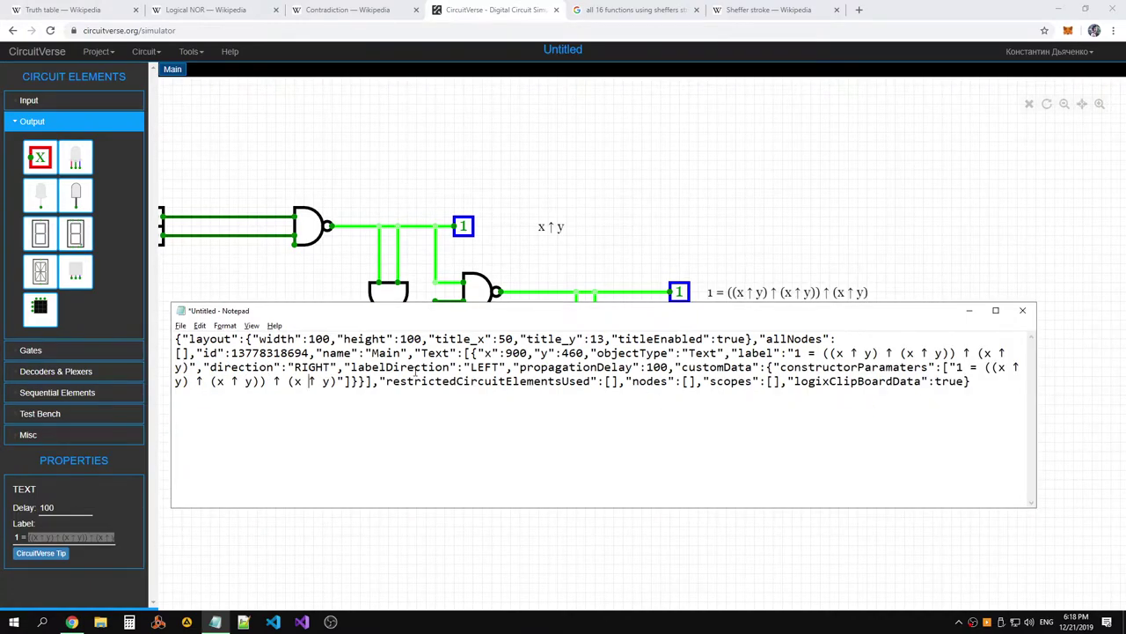
Reduce the Notepad content to only the formula 1 = ((x ↑ y) ↑ (x ↑ y)) ↑ (x ↑ y)
double_click(338, 380)
left_click(357, 381)
left_click_drag(947, 367, 273, 381)
left_click(965, 368, "shift")
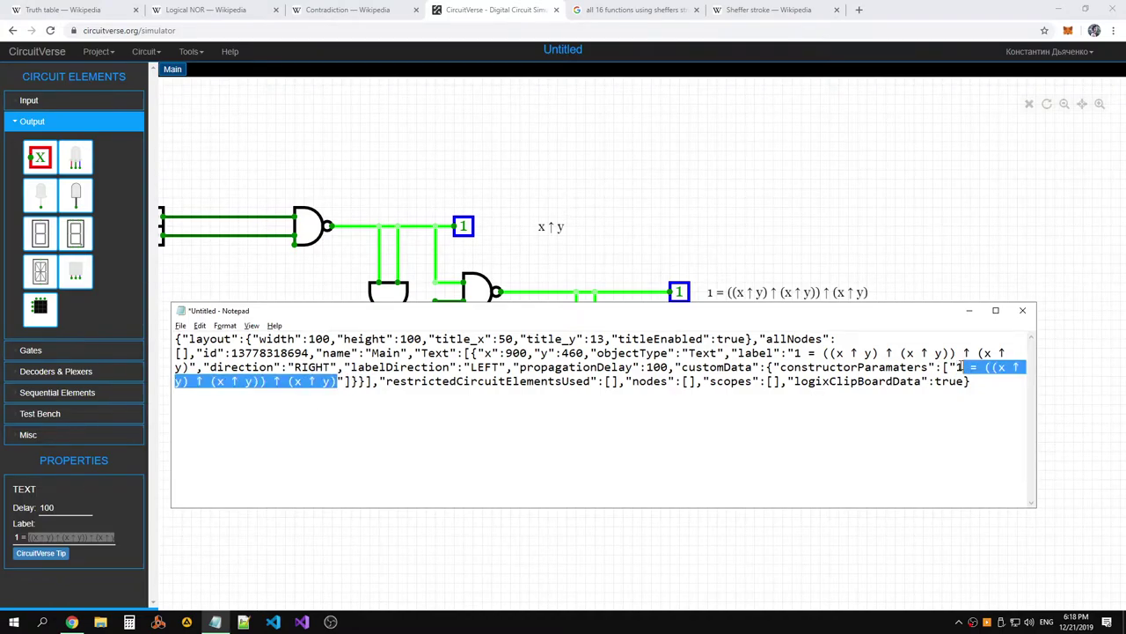
key("shift+Left")
key("ctrl+x")
left_click_drag(823, 381, 646, 381)
key("ctrl+a")
key("ctrl+v")
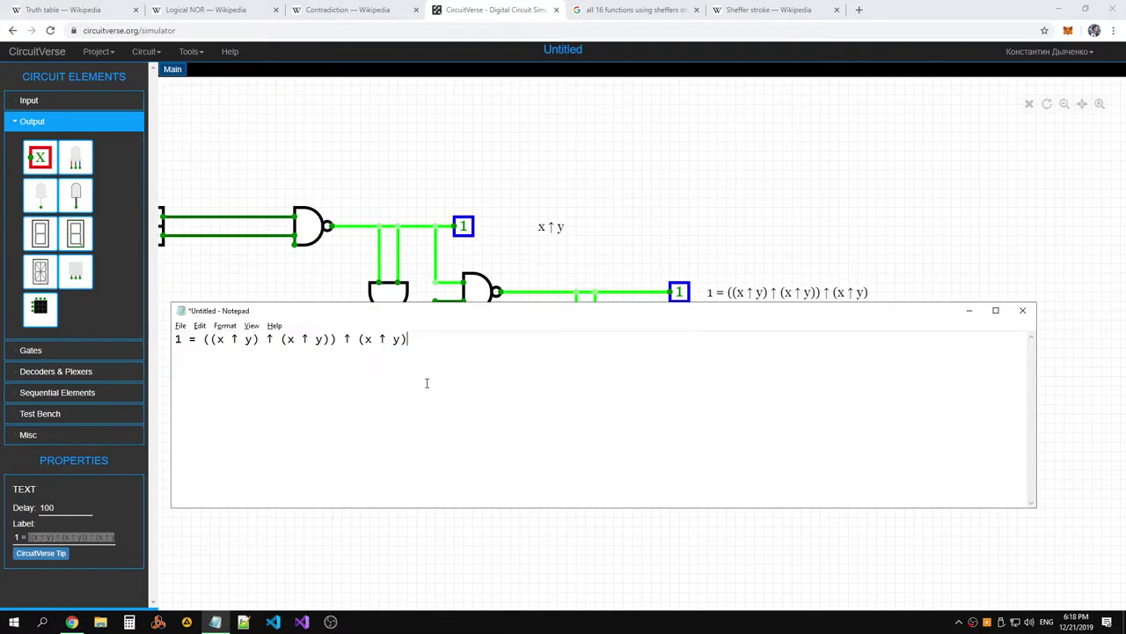
Extend the formula in Notepad to 1 = (((x ↑ y) ↑ (x ↑ y)) ↑ (x ↑ y) ↑ ((x ↑ y) ↑ (x ↑ y)) ↑ (x ↑ y))
left_click_drag(395, 313, 489, 432)
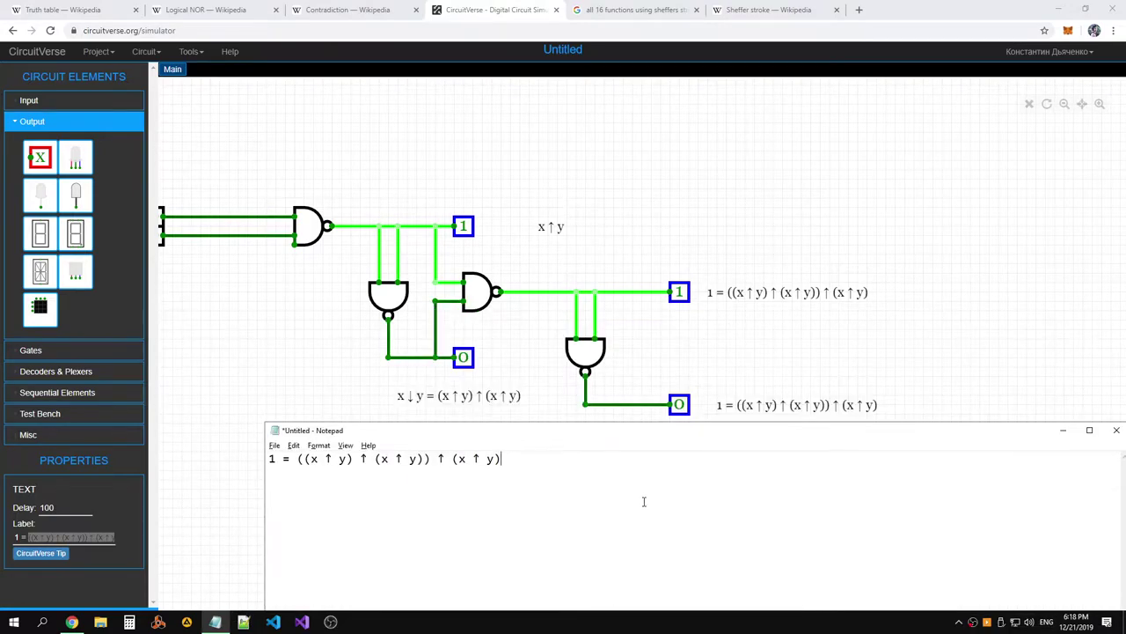
left_click_drag(840, 441, 838, 457)
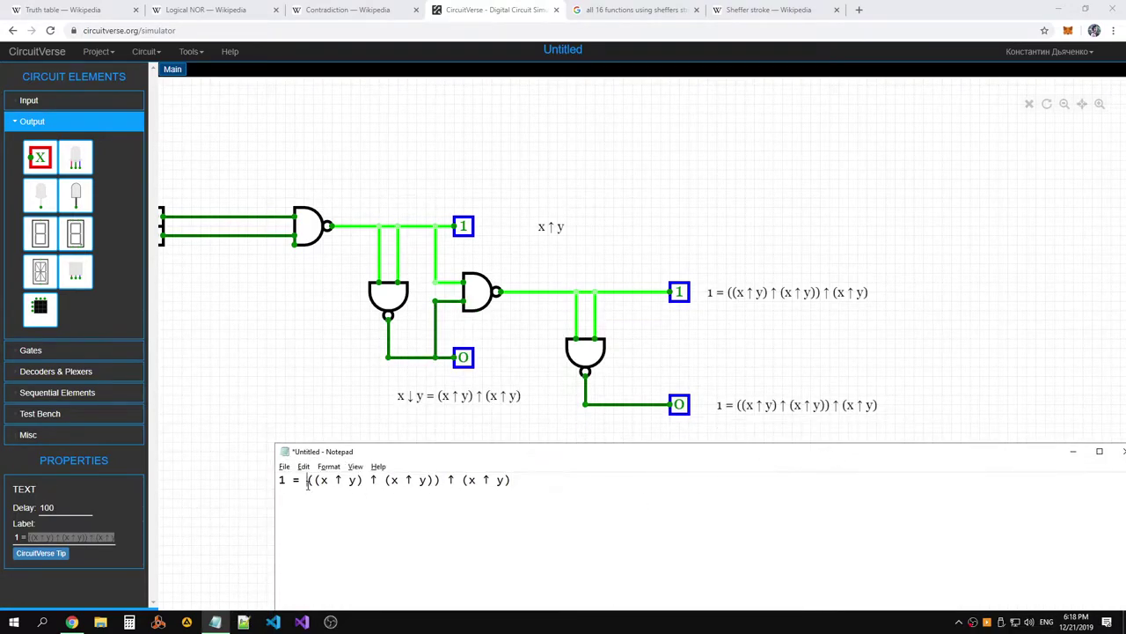
left_click_drag(307, 481, 537, 481)
left_click(555, 483)
key("ctrl+v")
left_click(522, 480)
key("ctrl+v")
type("(")
left_click(820, 494)
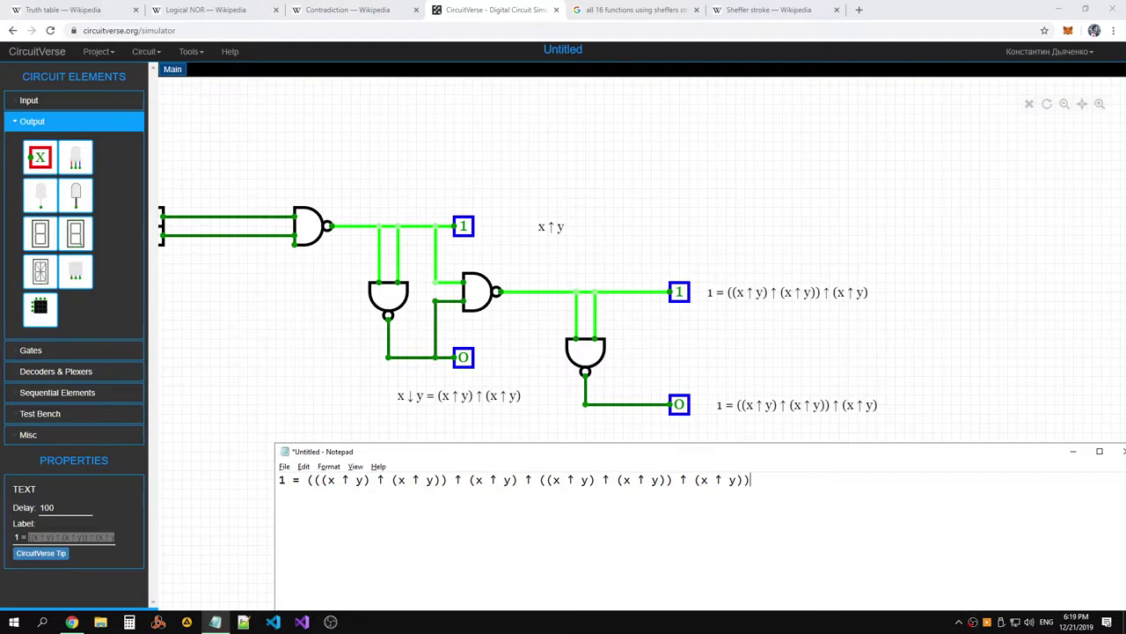
Copy the whole extended formula from Notepad
left_click_drag(774, 485, 278, 480)
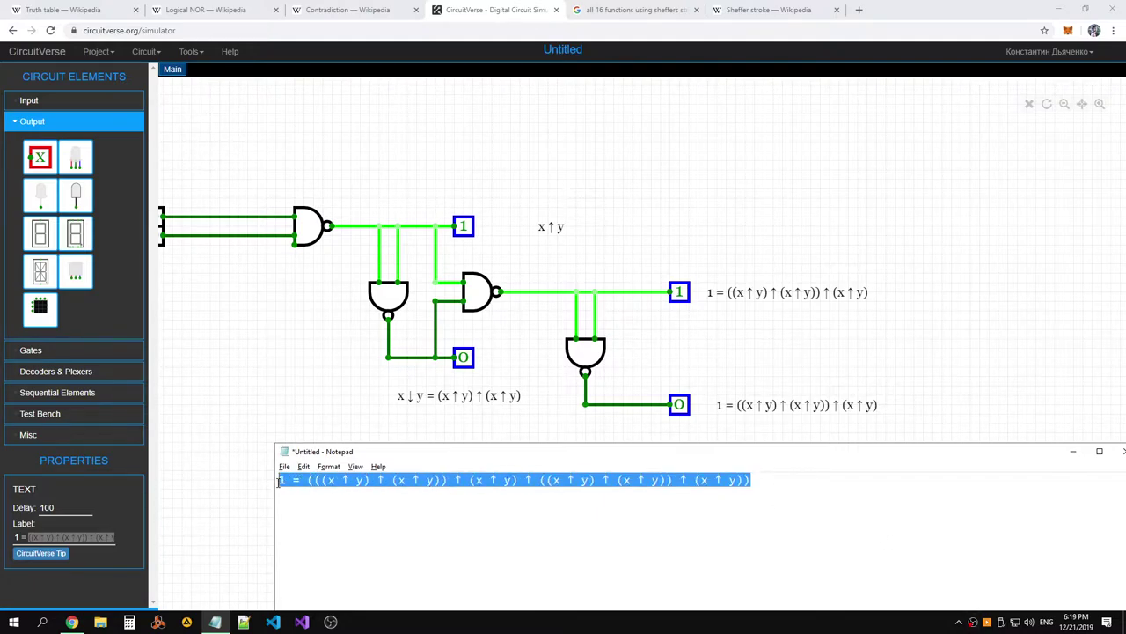
scroll(702, 277, "down", 5)
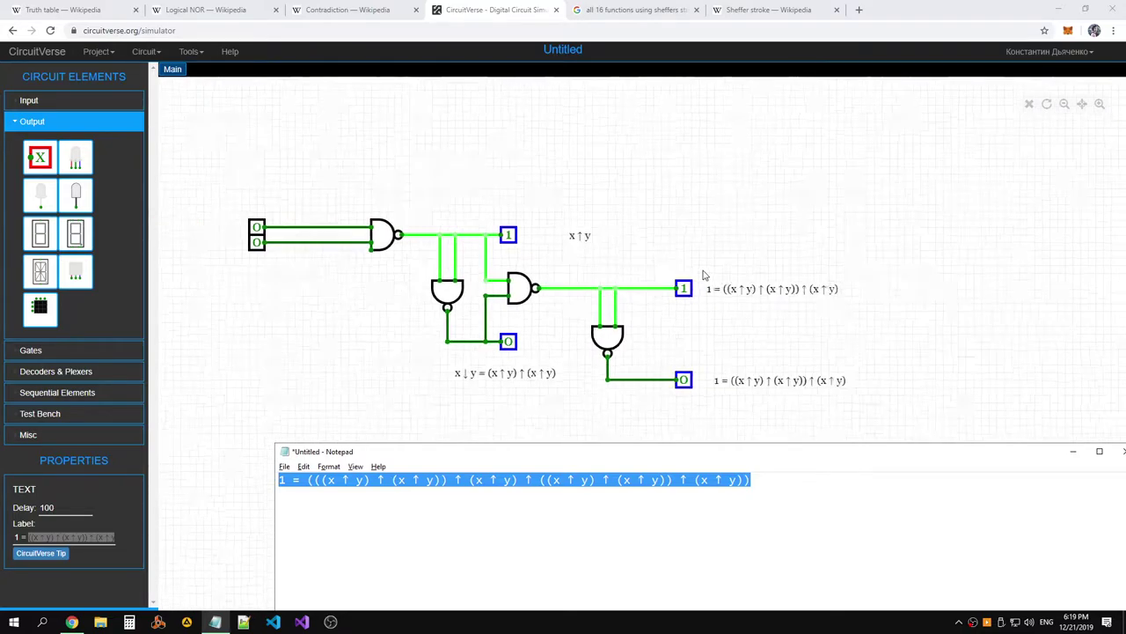
left_click_drag(749, 481, 280, 480)
left_click_drag(767, 484, 280, 481)
Replace the label of the formula beside the lower output with the extended formula from Notepad
left_click(69, 534)
key("ctrl+a")
key("ctrl+v")
left_click(713, 432)
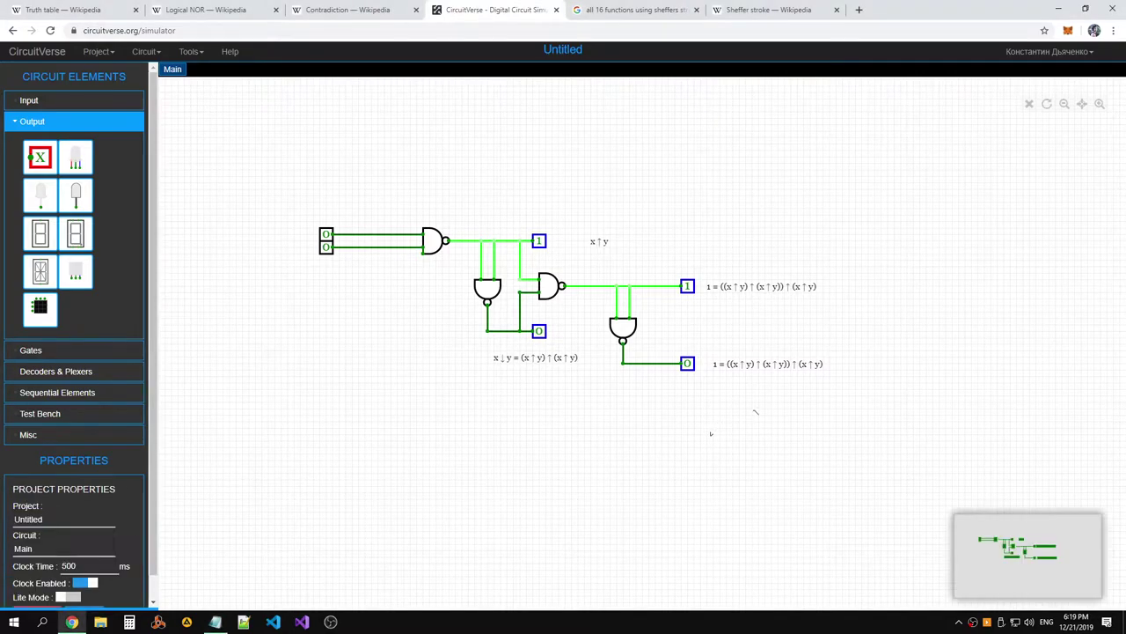
left_click(768, 365)
left_click(74, 535)
key("ctrl+a")
key("ctrl+v")
left_click(752, 442)
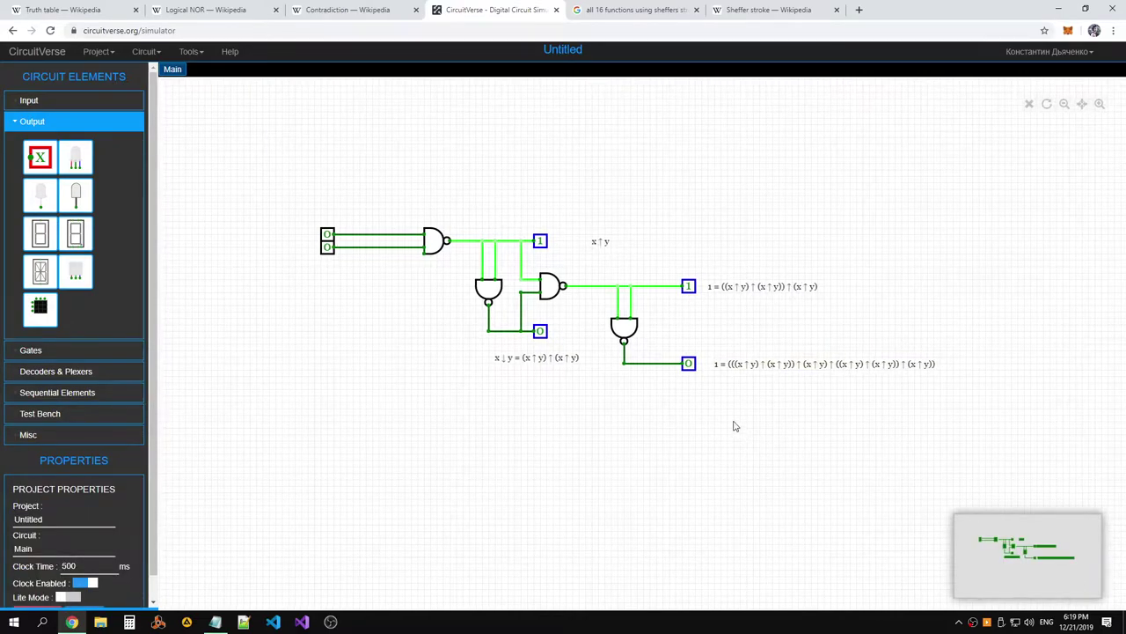
Examine the two formulas starting with 1 = beside their outputs and compare them with the circuit
scroll(734, 426, "down", 5)
left_click(739, 381)
scroll(780, 397, "up", 5)
left_click(814, 298)
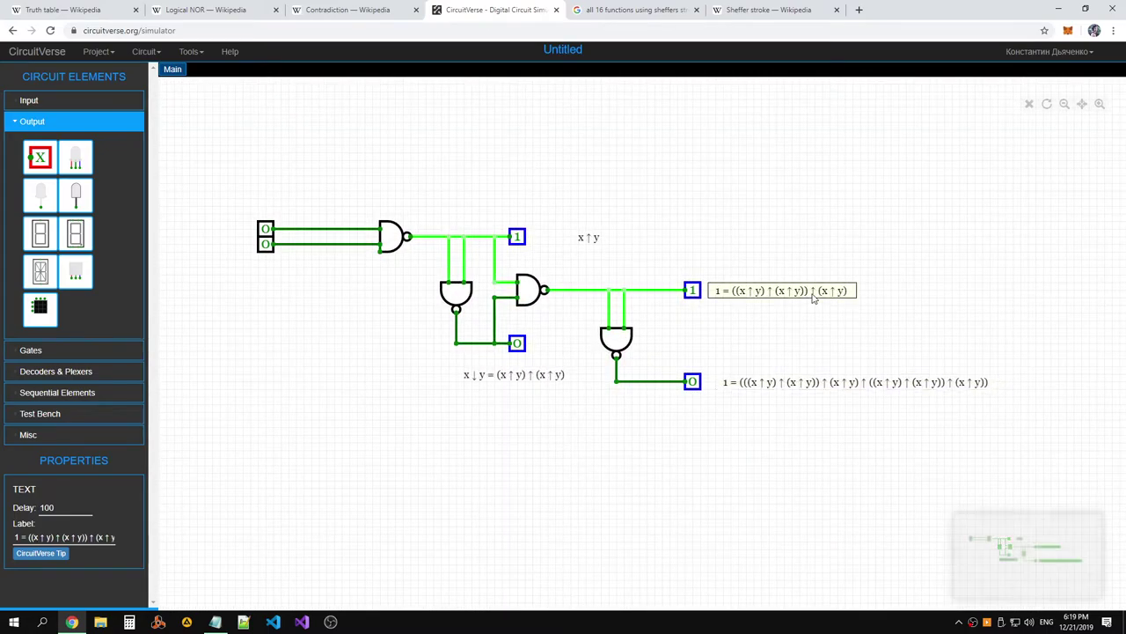
left_click(872, 389)
left_click(826, 447)
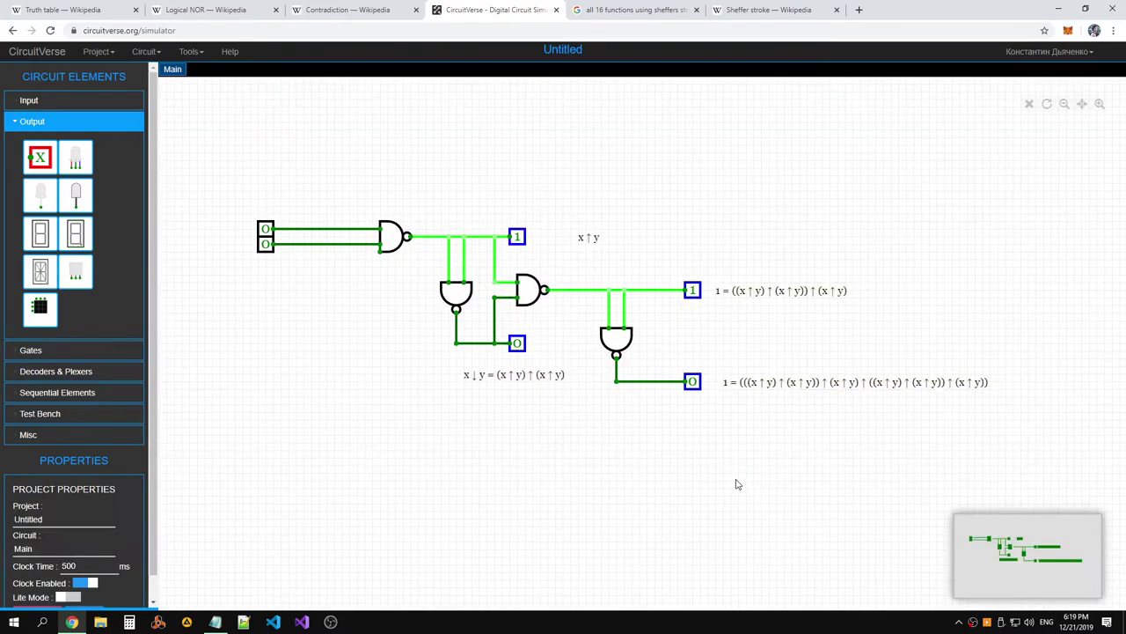
left_click(790, 299)
left_click(812, 382)
left_click(732, 432)
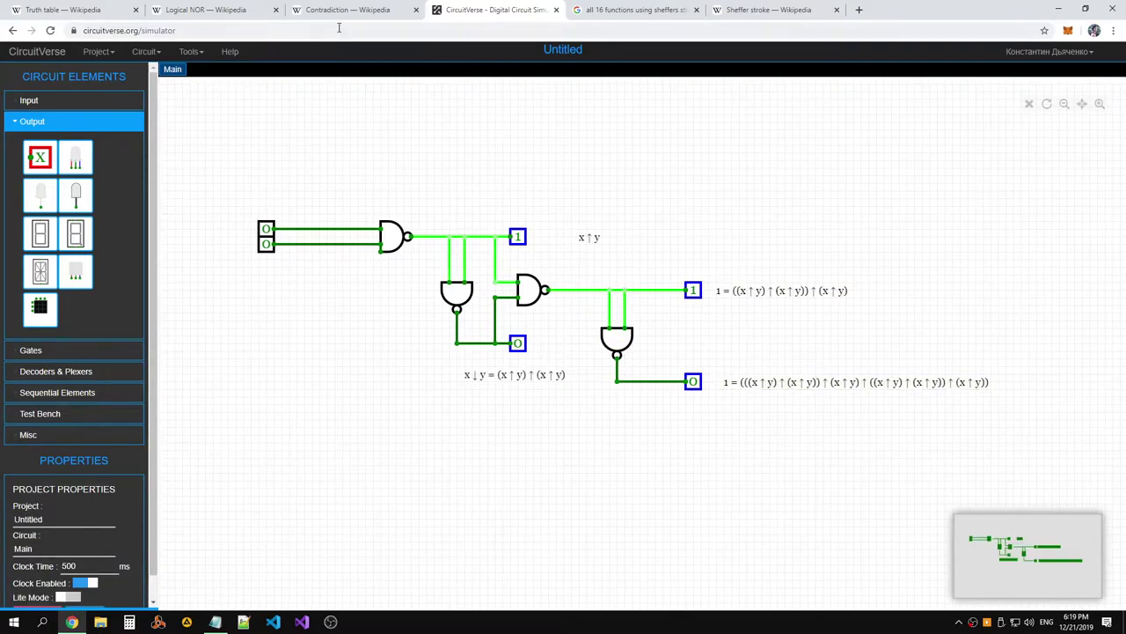
Check the truth table for all binary logical operators on the Truth table Wikipedia page
left_click(70, 13)
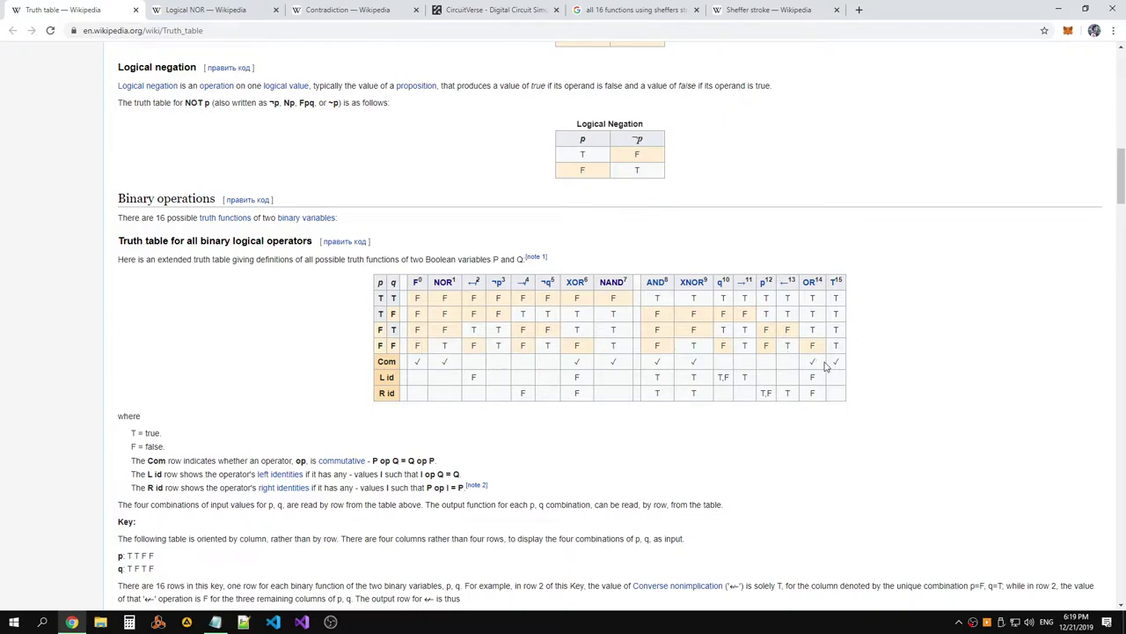
mouse_move(841, 398)
left_mouse_down()
mouse_move(387, 300)
mouse_move(704, 391)
mouse_move(850, 399)
left_mouse_up()
Open a new browser tab
left_click(859, 10)
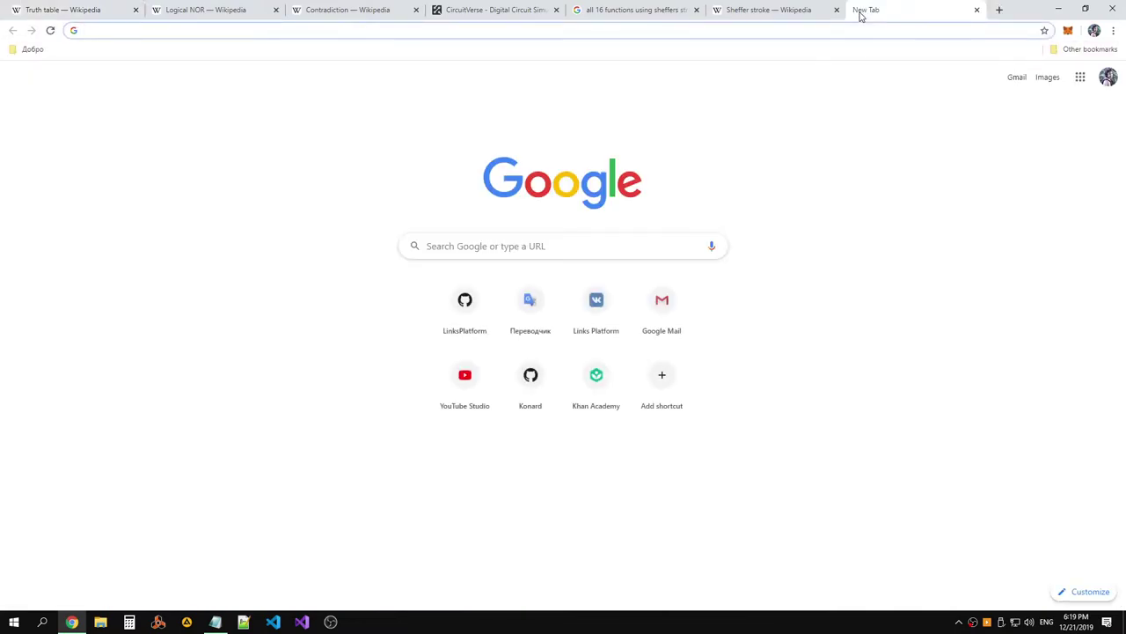
type("g")
key("BackSpace")
key("BackSpace")
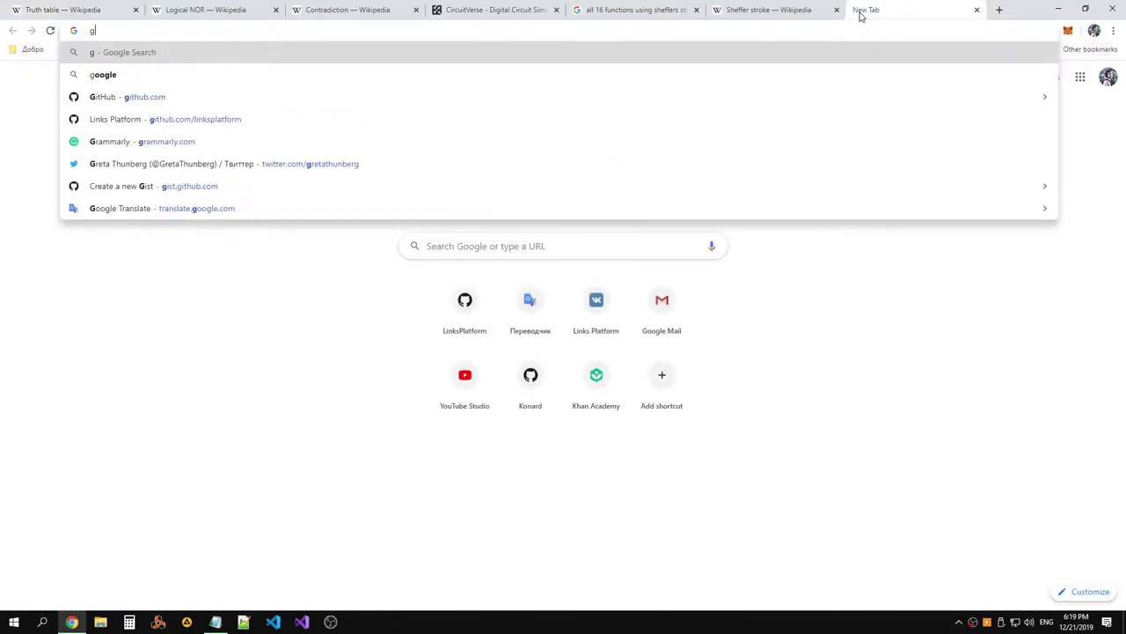
type("do")
key("BackSpace")
key("BackSpace")
key("BackSpace")
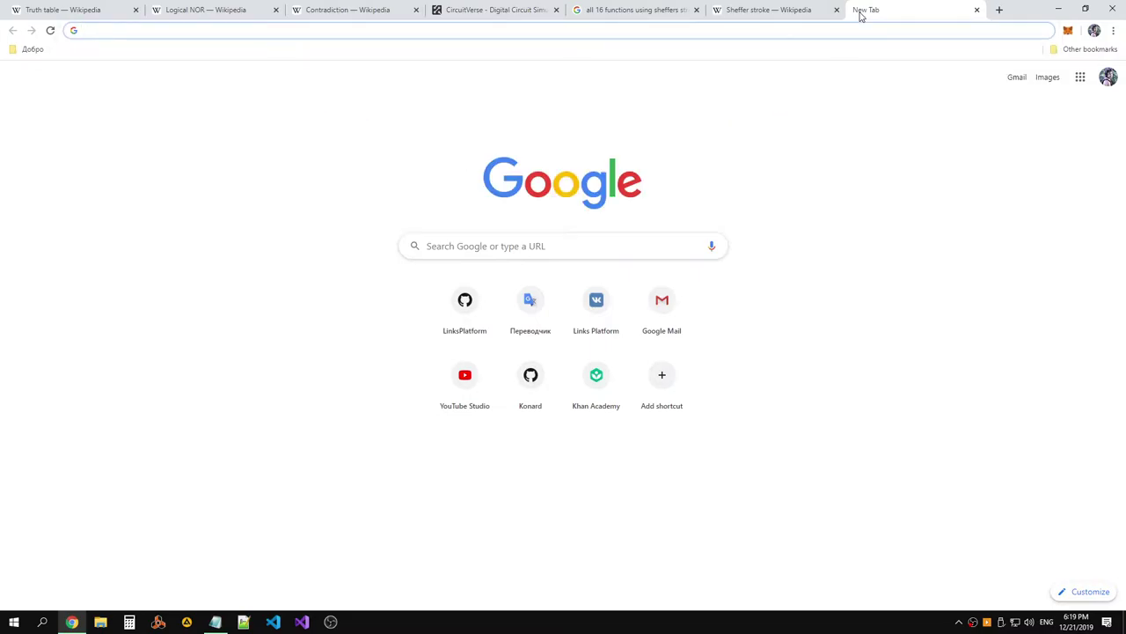
type("c")
key("BackSpace")
type("b")
key("BackSpace")
Go to docs.google.com/spreadsheets/ and create a blank spreadsheet in Google Sheets
type("spre")
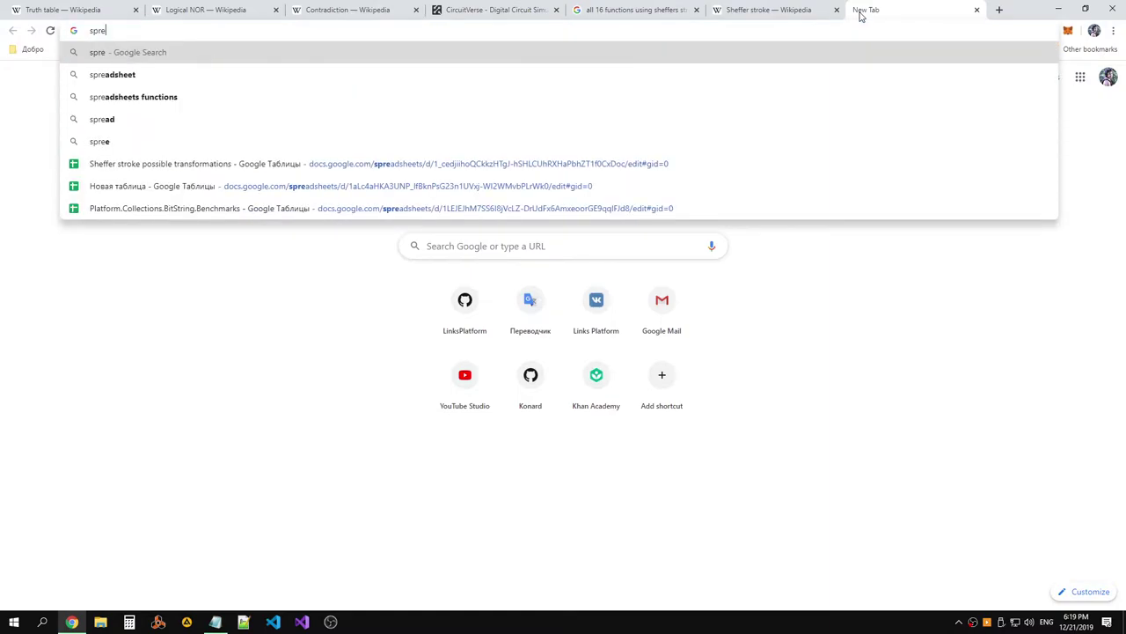
key("Down")
key("Down")
key("Down")
key("Down")
key("Down")
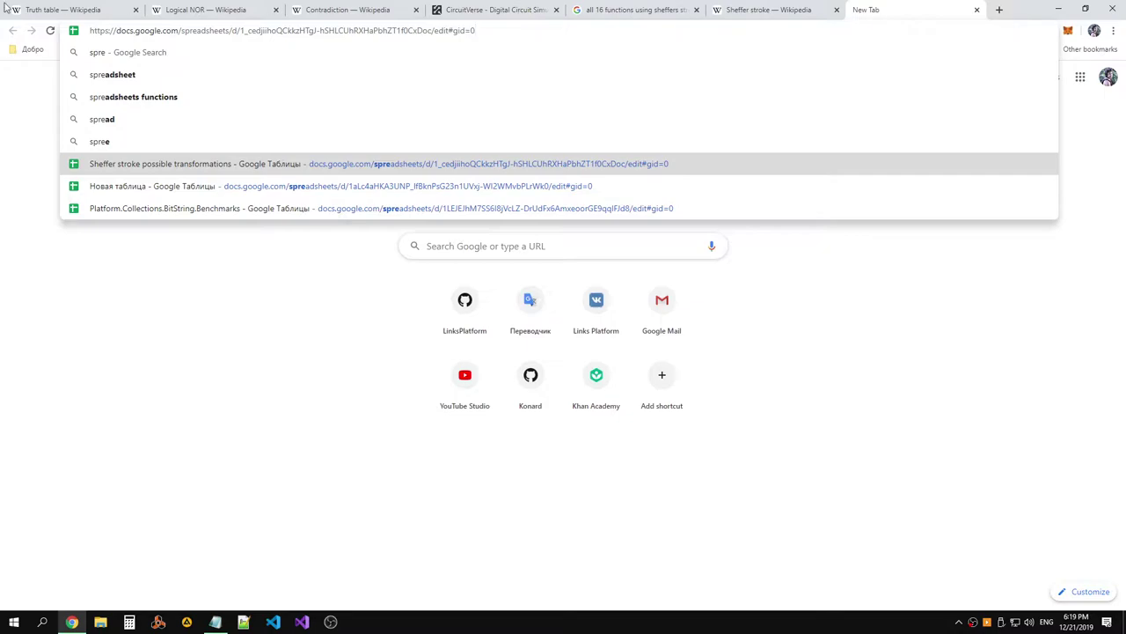
left_click_drag(261, 30, 532, 25)
key("BackSpace")
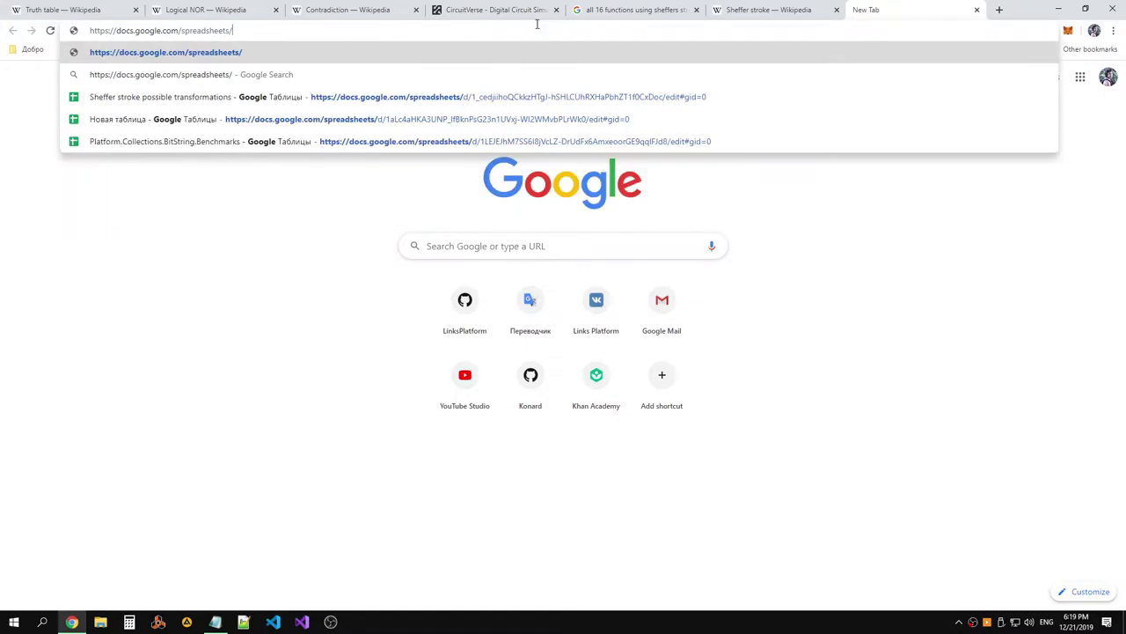
key("Return")
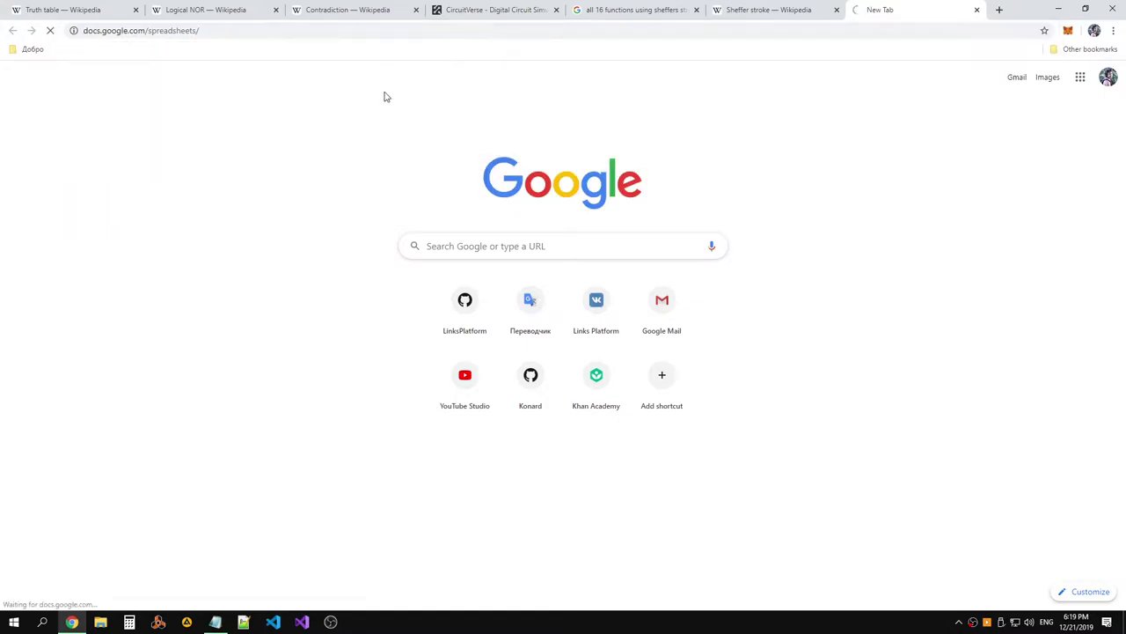
left_click(318, 134)
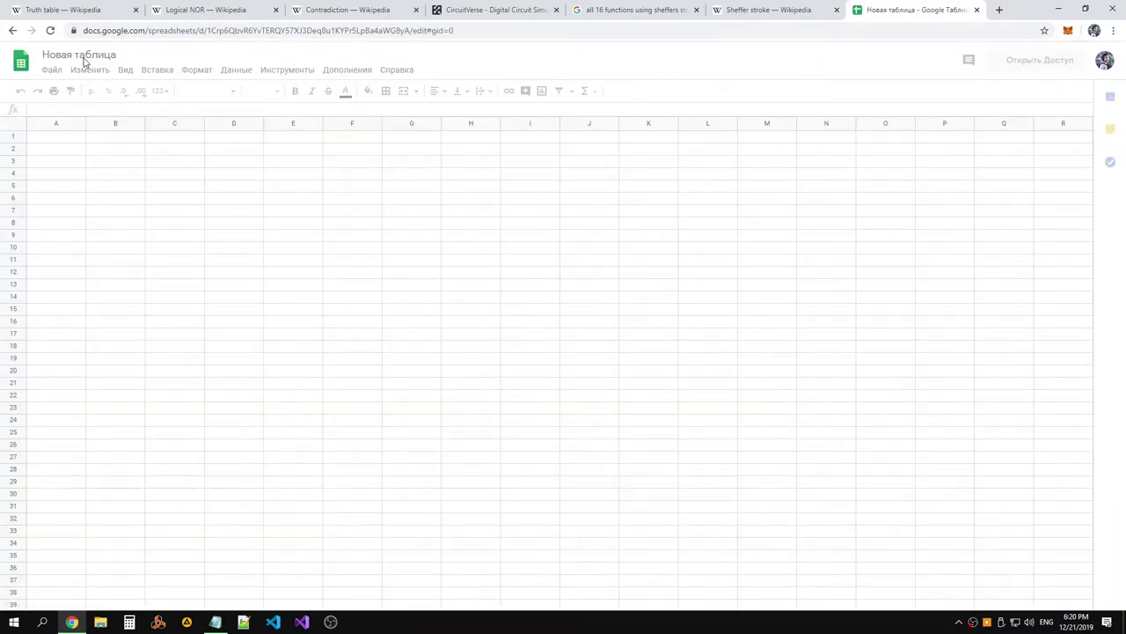
Try to paste the copied Wikipedia truth table into cell A1, and clear the cell
key("ctrl+v")
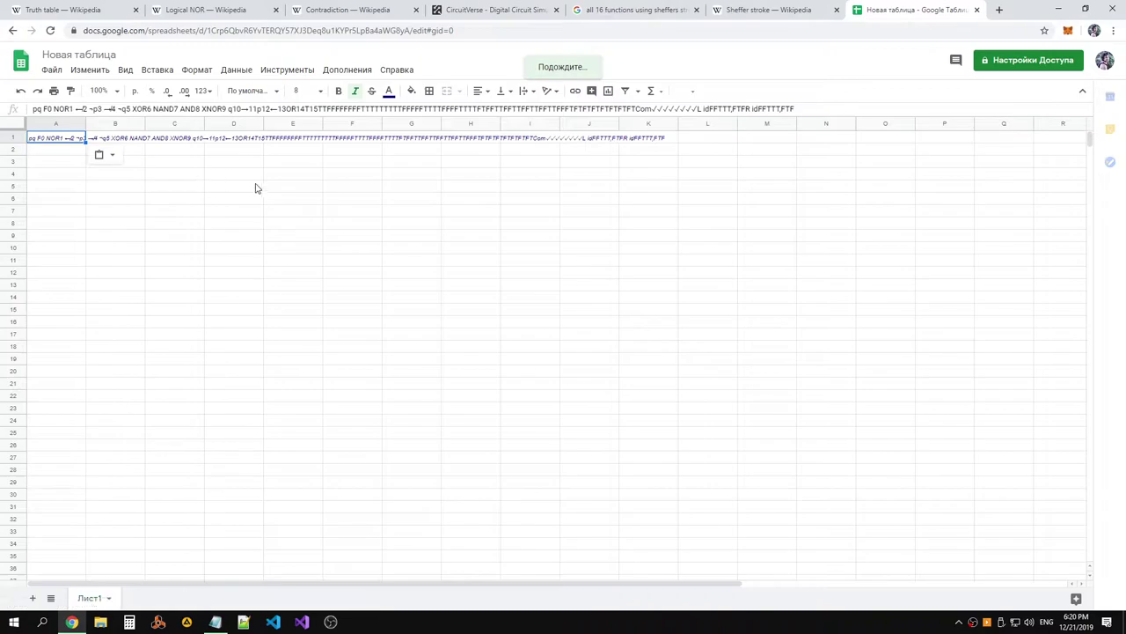
left_click(60, 151)
left_click(70, 142)
key("Delete")
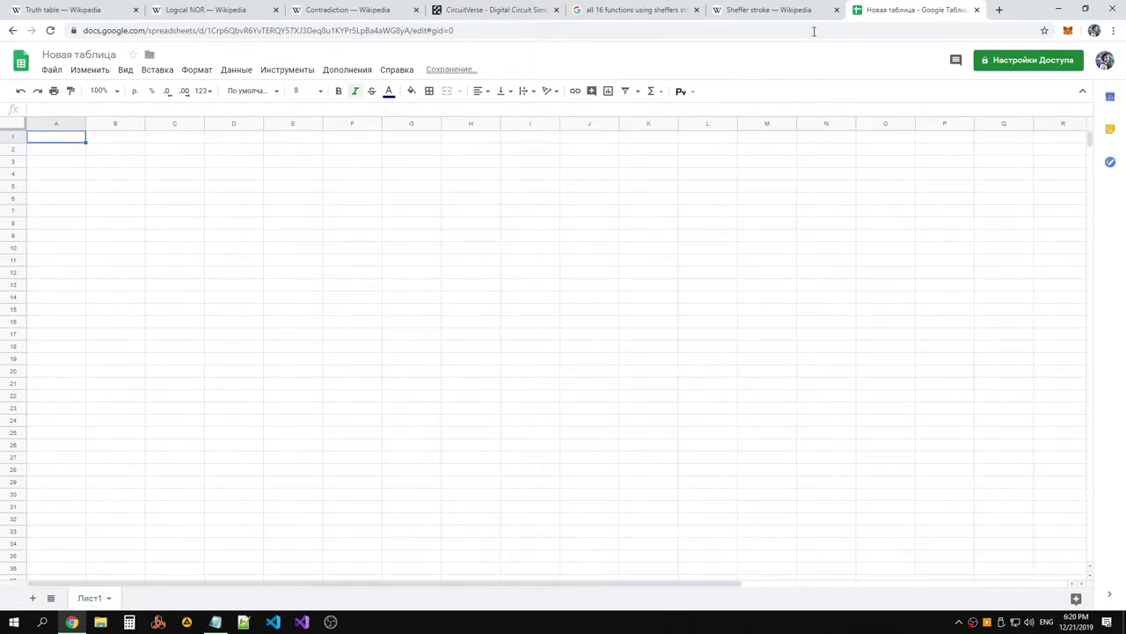
Copy the header and four T/F rows of the binary operators table from the Truth table Wikipedia page into the spreadsheet at A1
left_click(772, 10)
left_click(493, 10)
left_click(323, 14)
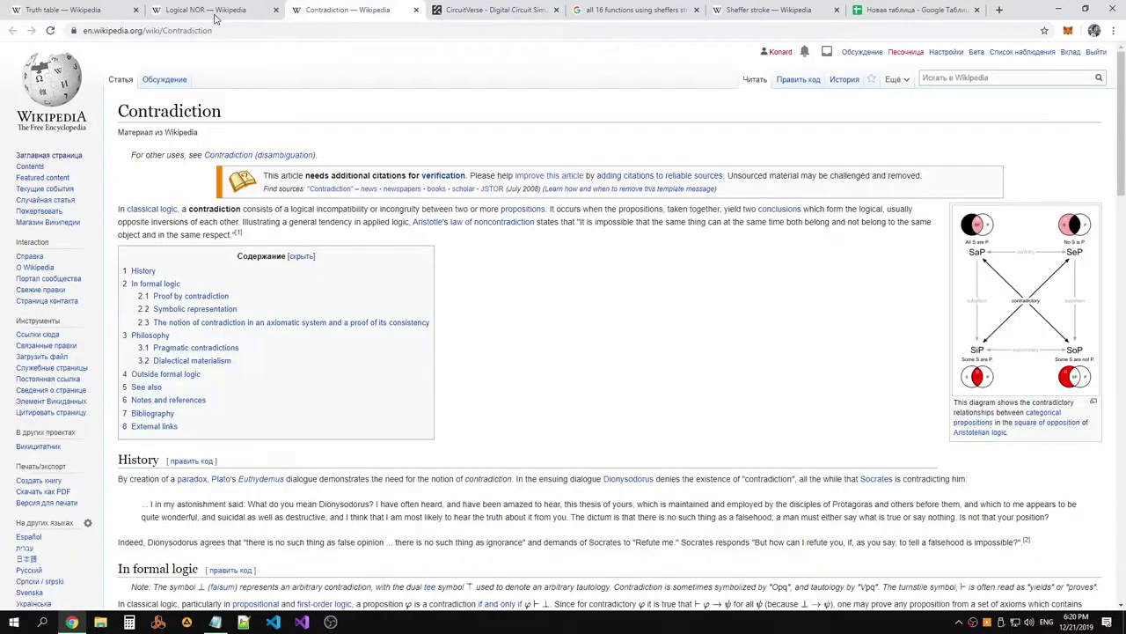
left_click(209, 18)
left_click(52, 11)
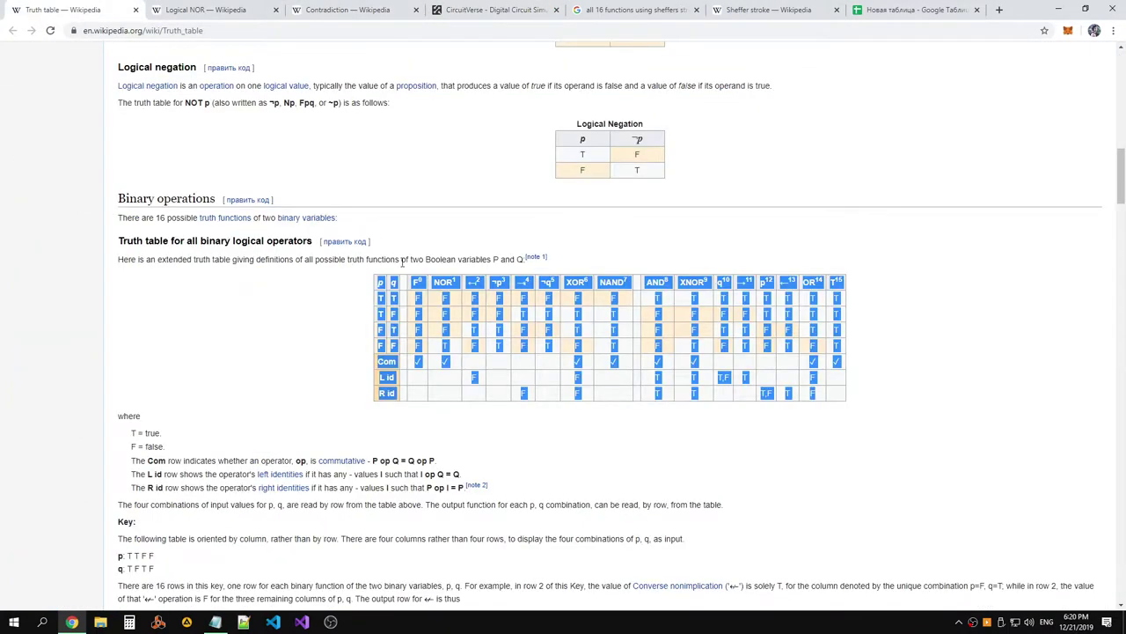
left_click(491, 305)
left_click_drag(842, 354, 377, 278)
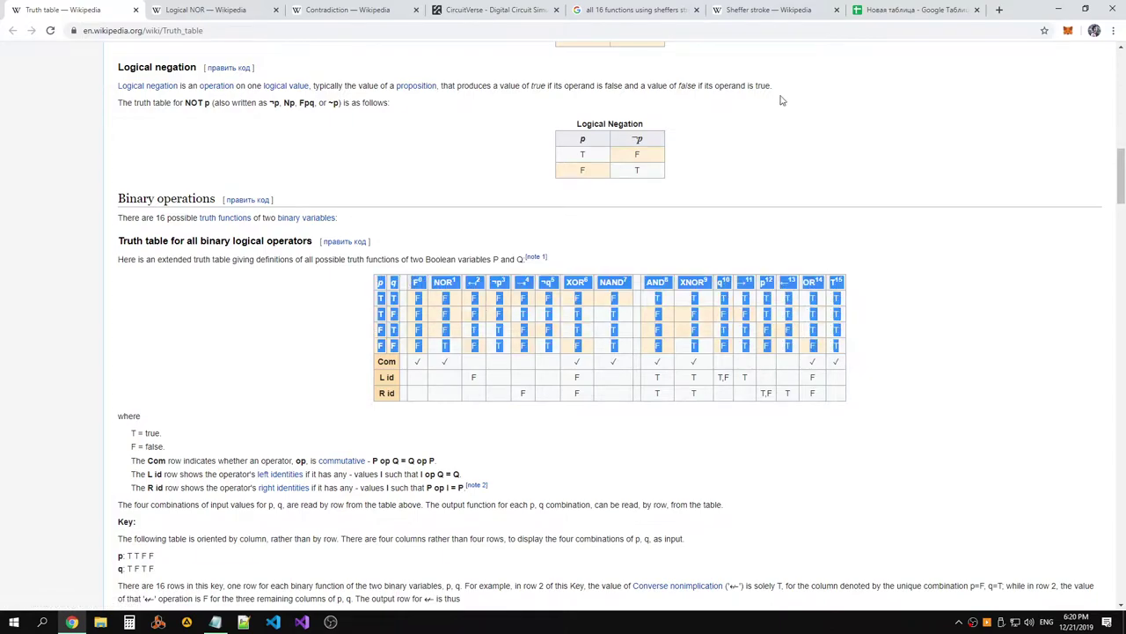
left_click(931, 10)
key("ctrl+v")
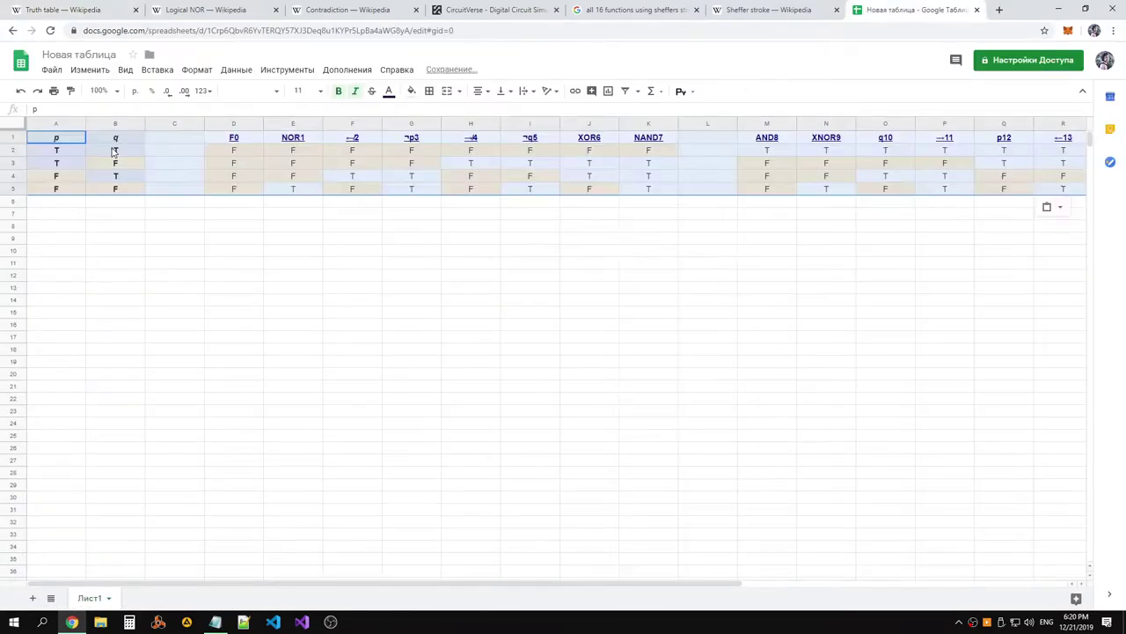
left_click(361, 288)
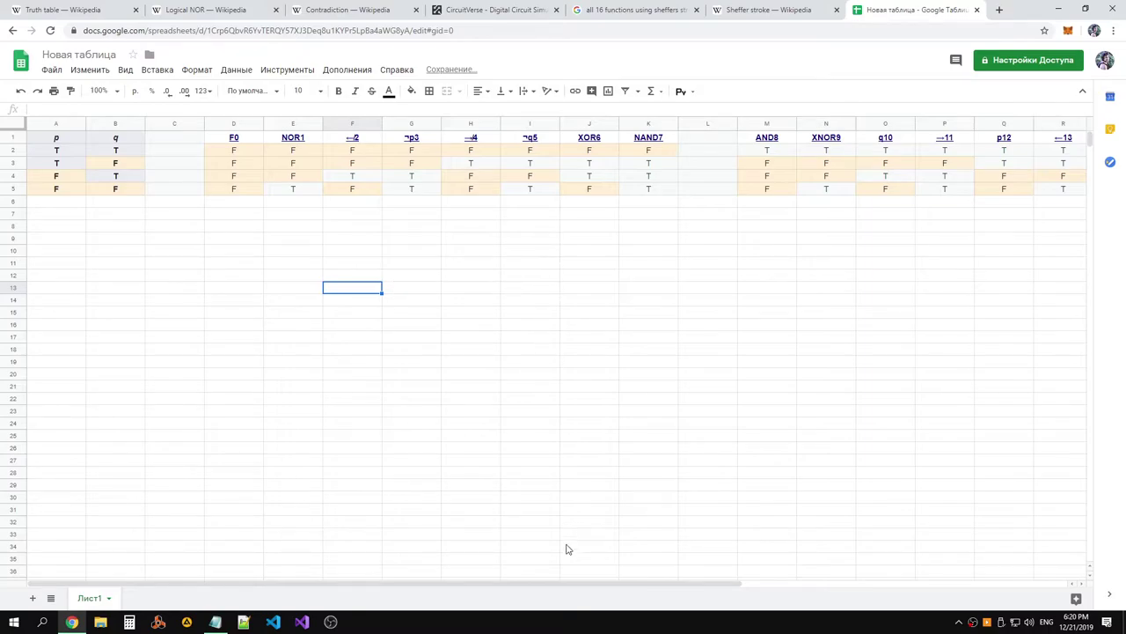
Fill the F0 column of the truth table, cells D1 to D5, with bright green
mouse_move(528, 584)
left_mouse_down()
mouse_move(717, 578)
mouse_move(540, 570)
left_mouse_up()
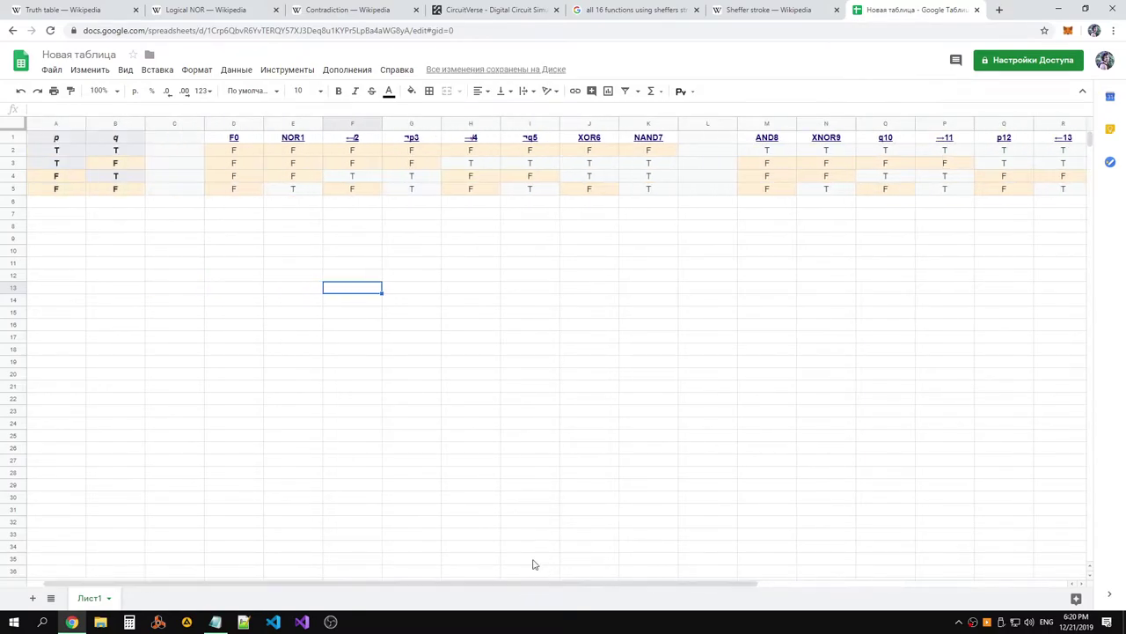
left_click(244, 198)
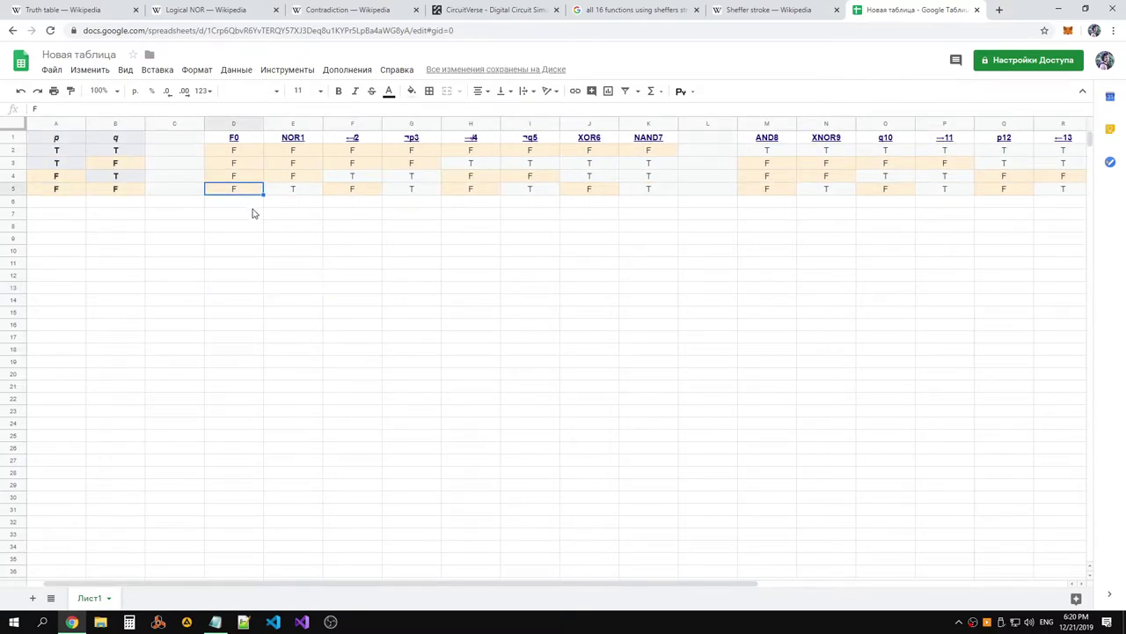
left_click_drag(253, 212, 256, 227)
left_click(248, 140)
left_click(253, 195)
left_click(249, 143, "shift")
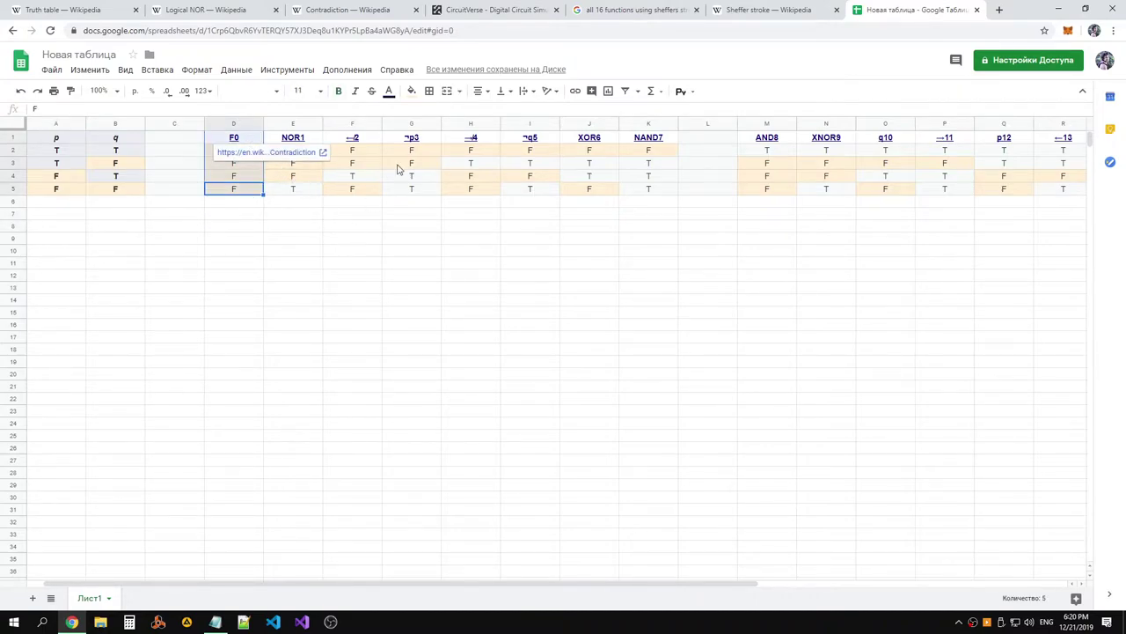
left_click(413, 93)
left_click(467, 146)
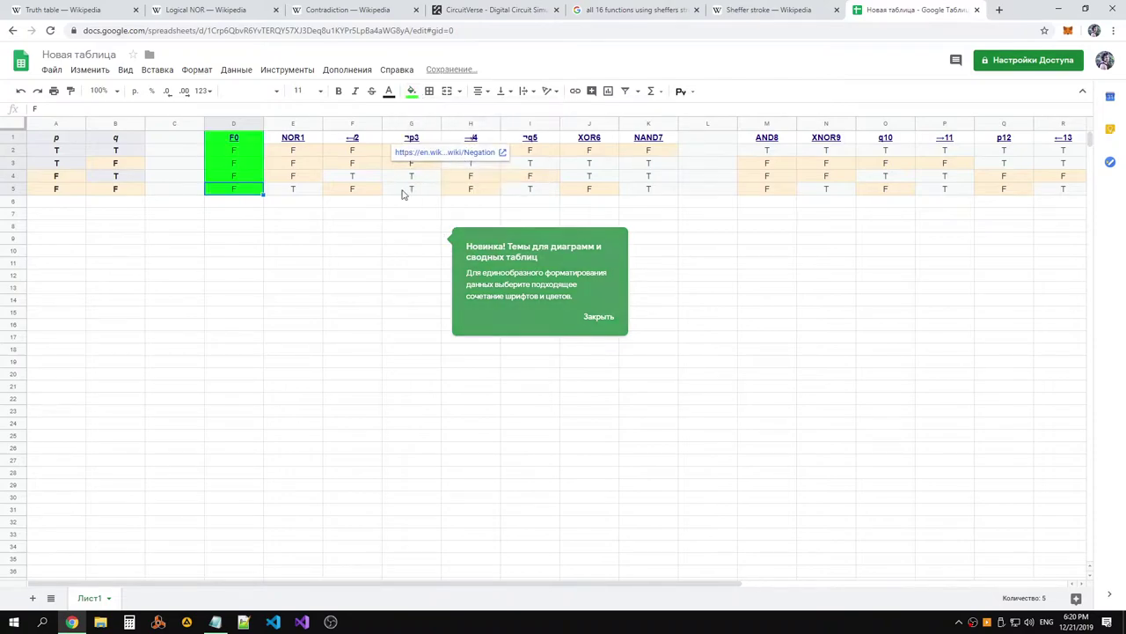
left_click(293, 250)
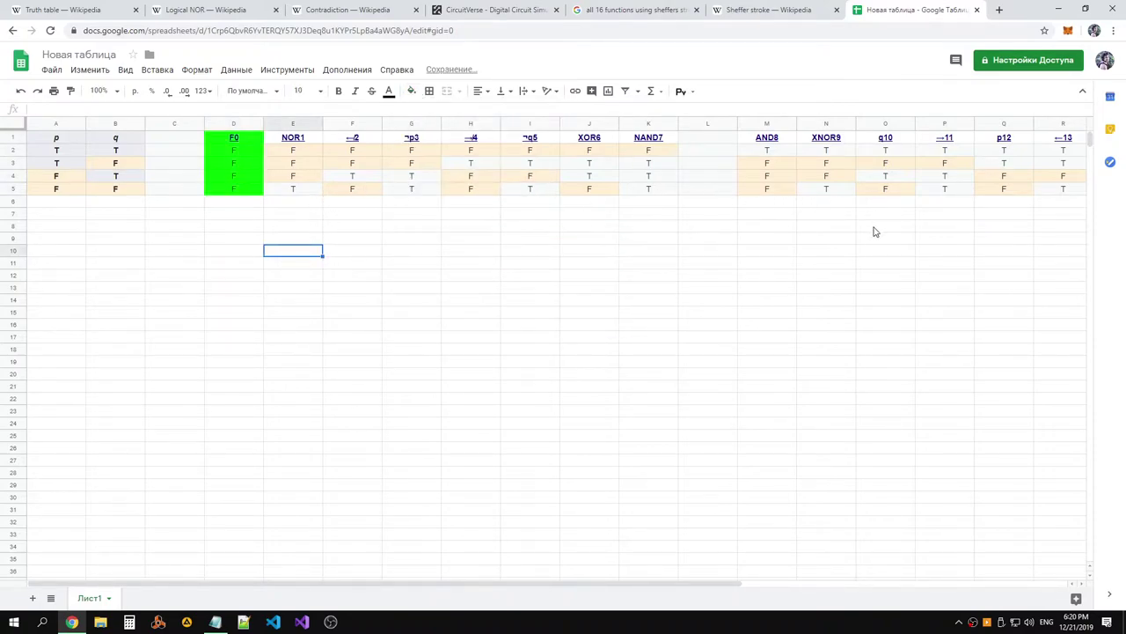
Fill the T15 column of the truth table, cells T1 to T5, with the same bright green
left_click_drag(632, 585, 770, 585)
left_click(1006, 188)
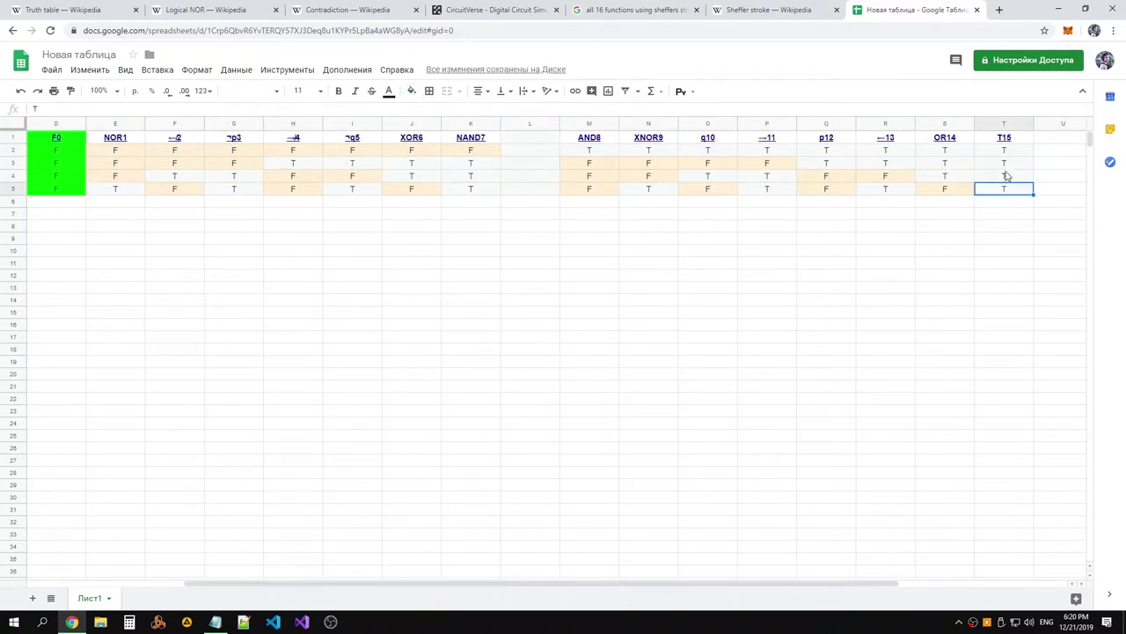
left_click(989, 139, "shift")
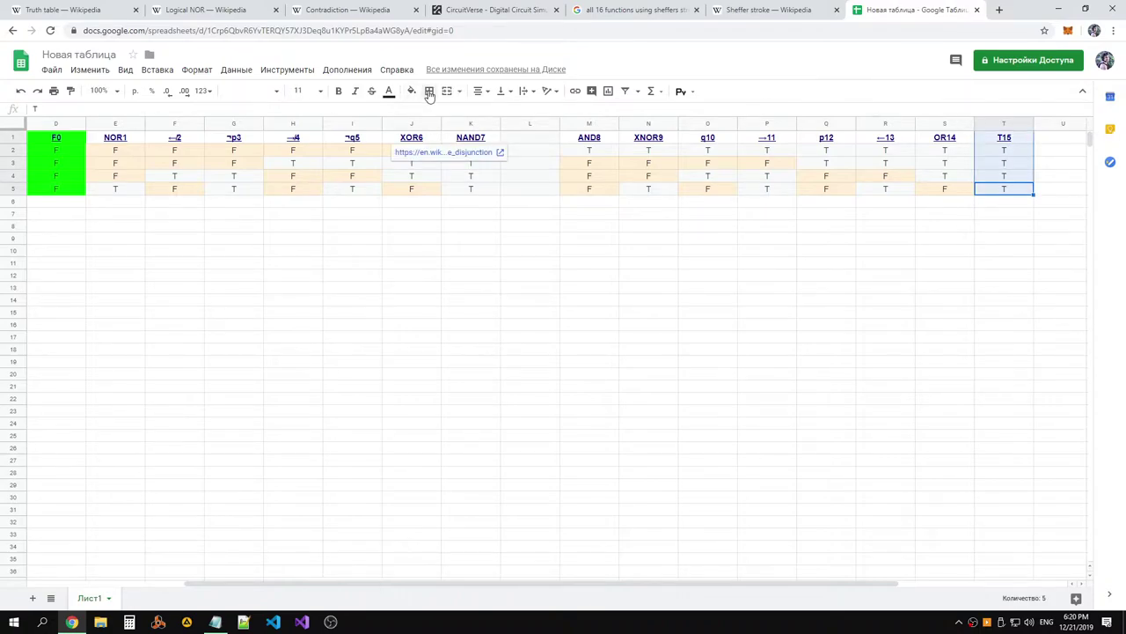
left_click(411, 92)
left_click(467, 147)
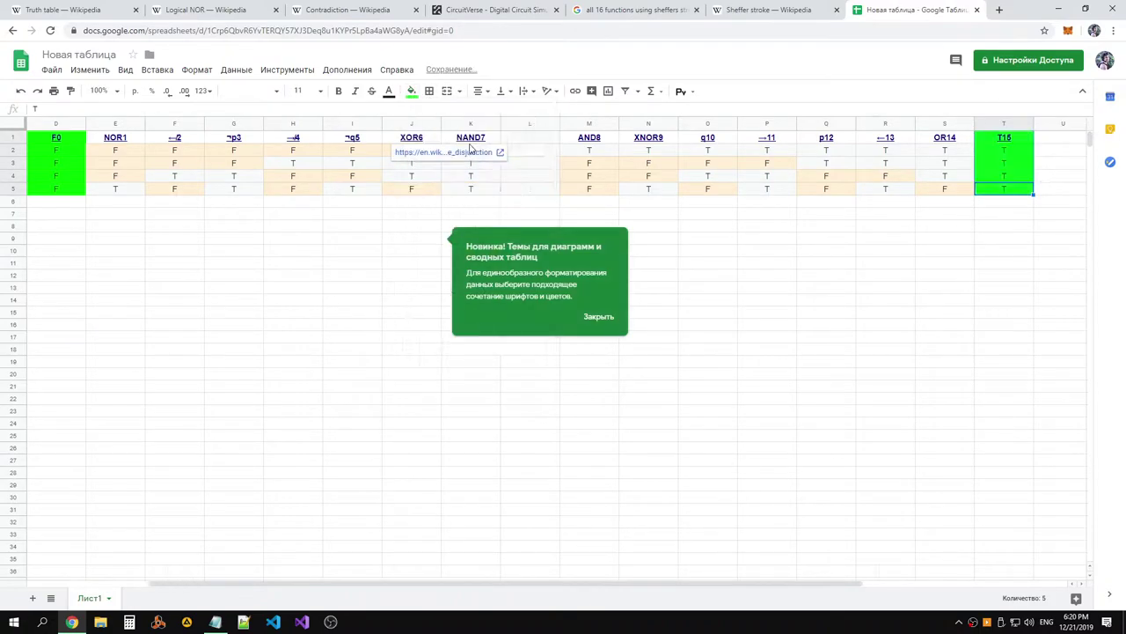
left_click(885, 251)
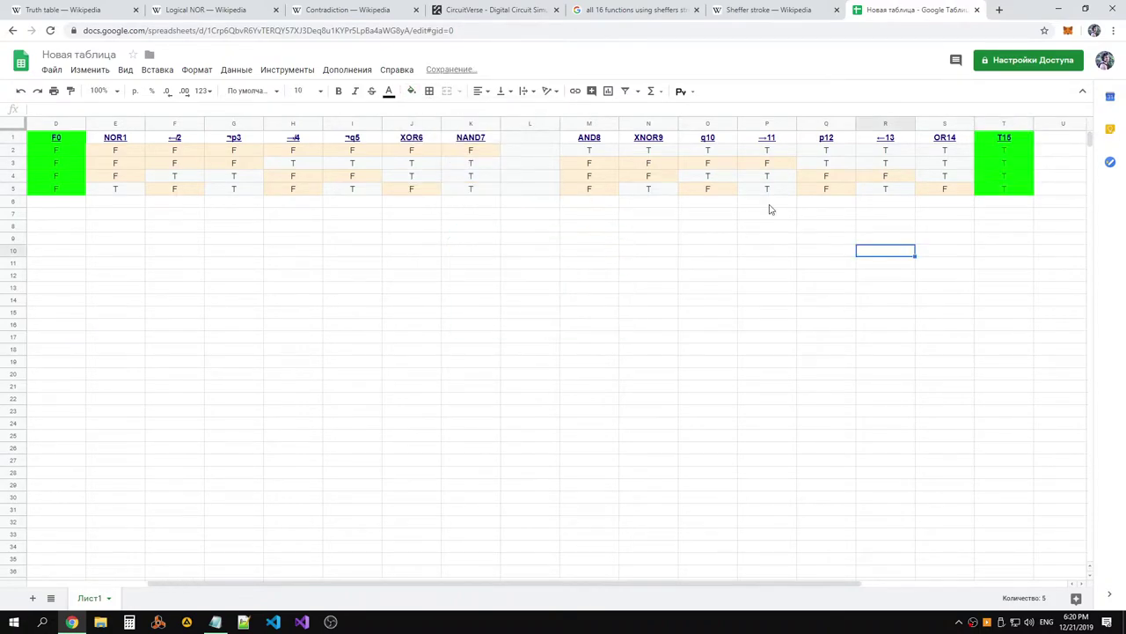
Fill the NAND7 column of the truth table, cells K1 to K5, with bright green
left_click(491, 138)
left_click(490, 188, "shift")
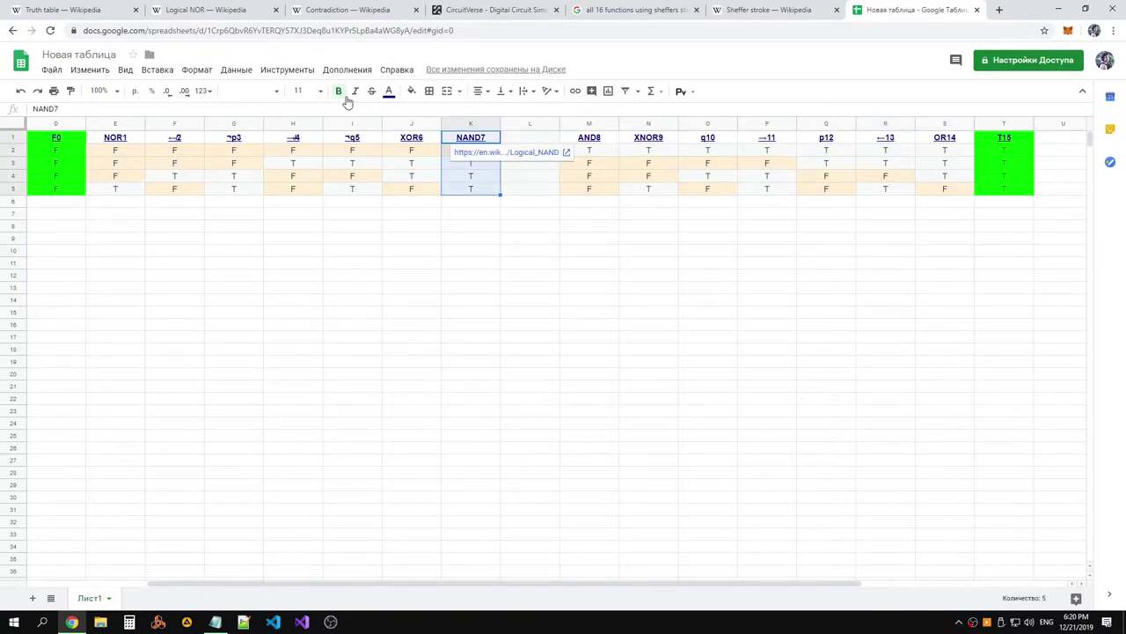
left_click(412, 92)
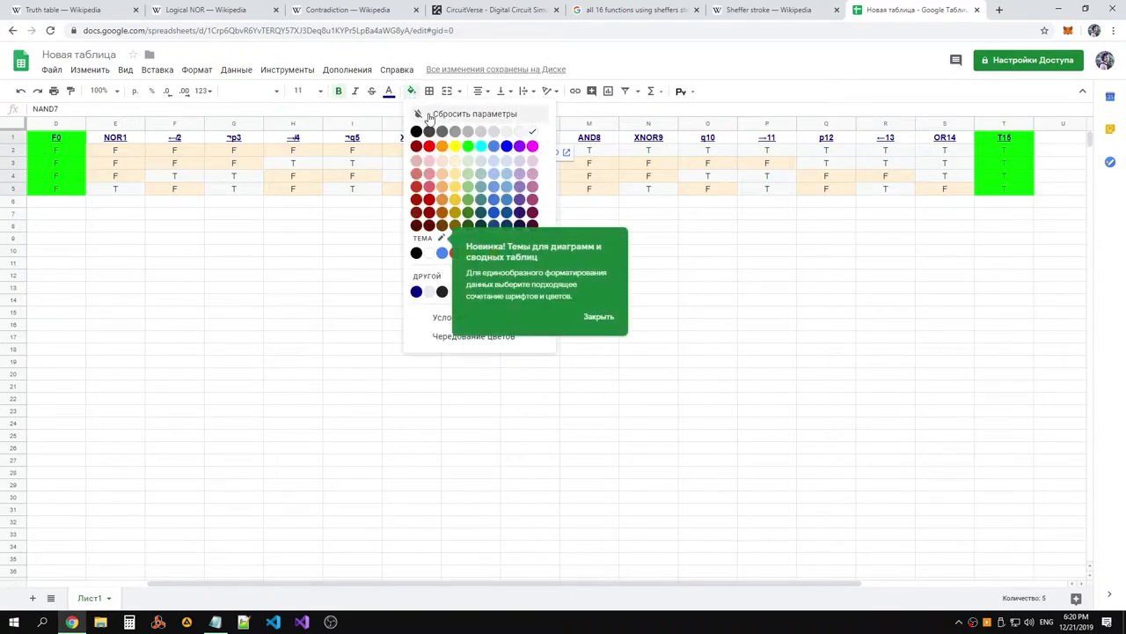
left_click(467, 146)
left_click_drag(471, 288, 502, 286)
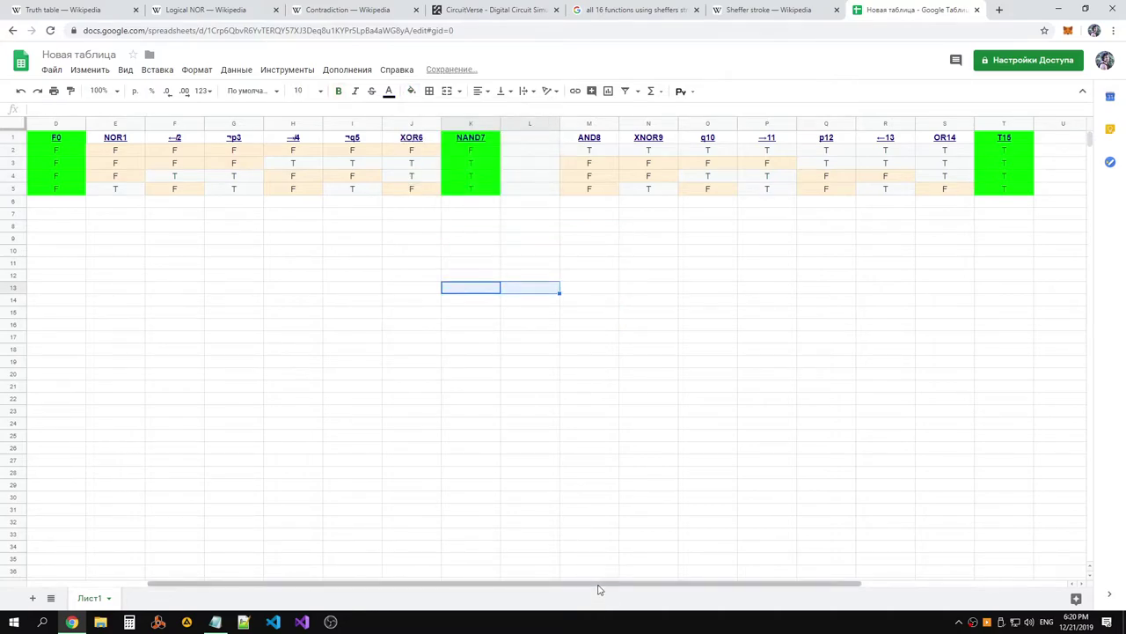
Fill the NOR1 column of the truth table, cells E1 to E5, with bright green
left_click_drag(599, 589, 521, 587)
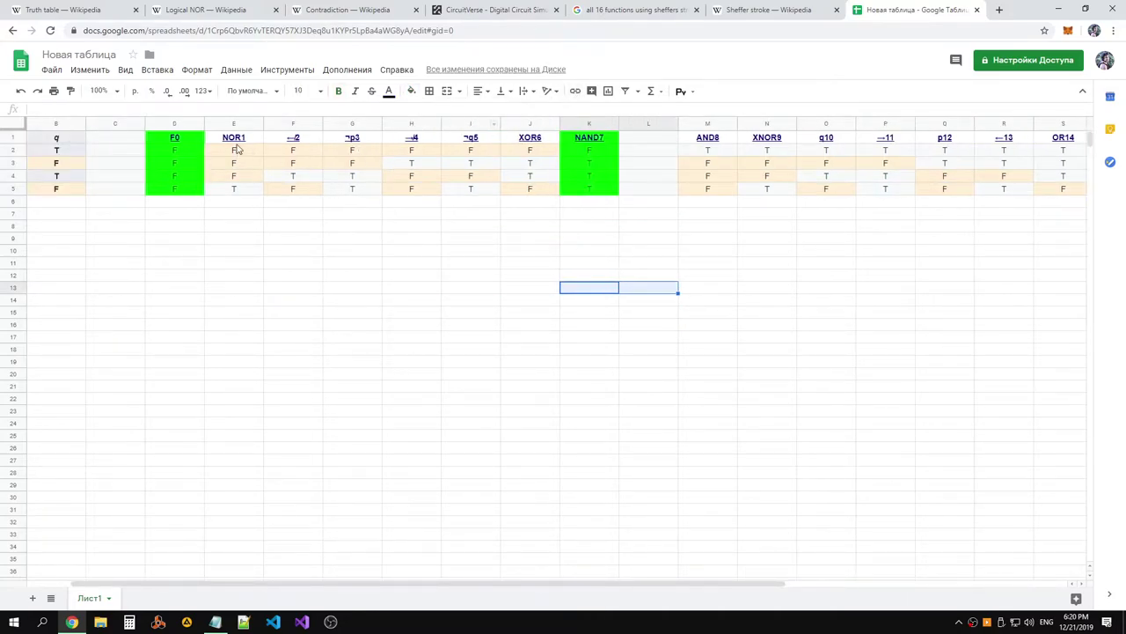
left_click(253, 142)
left_click(248, 188)
left_click(255, 142, "shift")
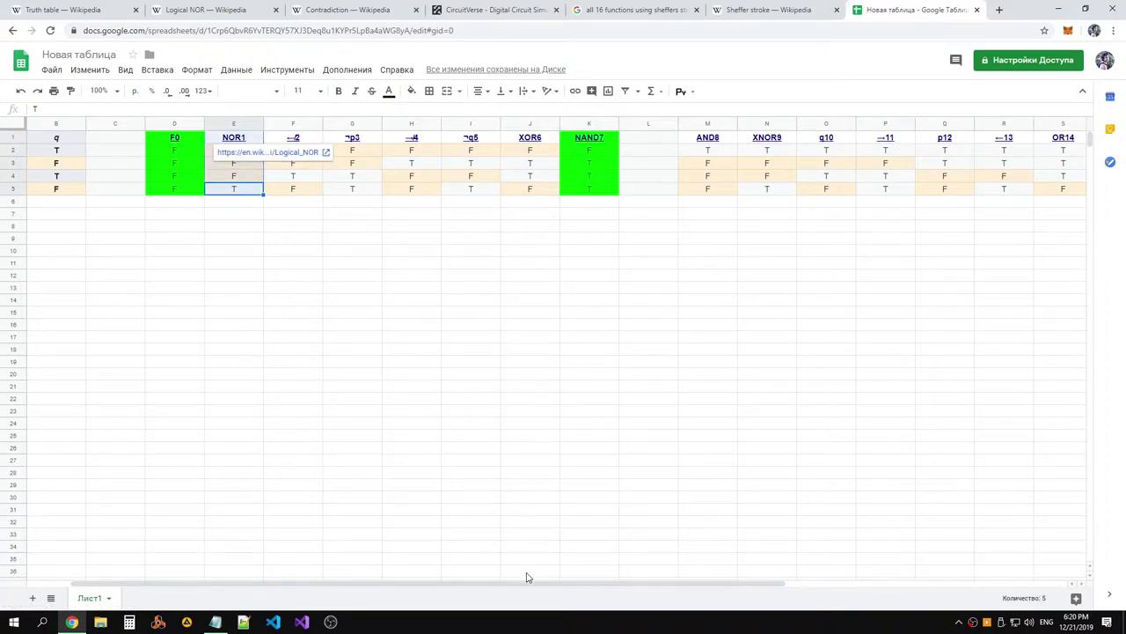
left_click_drag(539, 584, 514, 583)
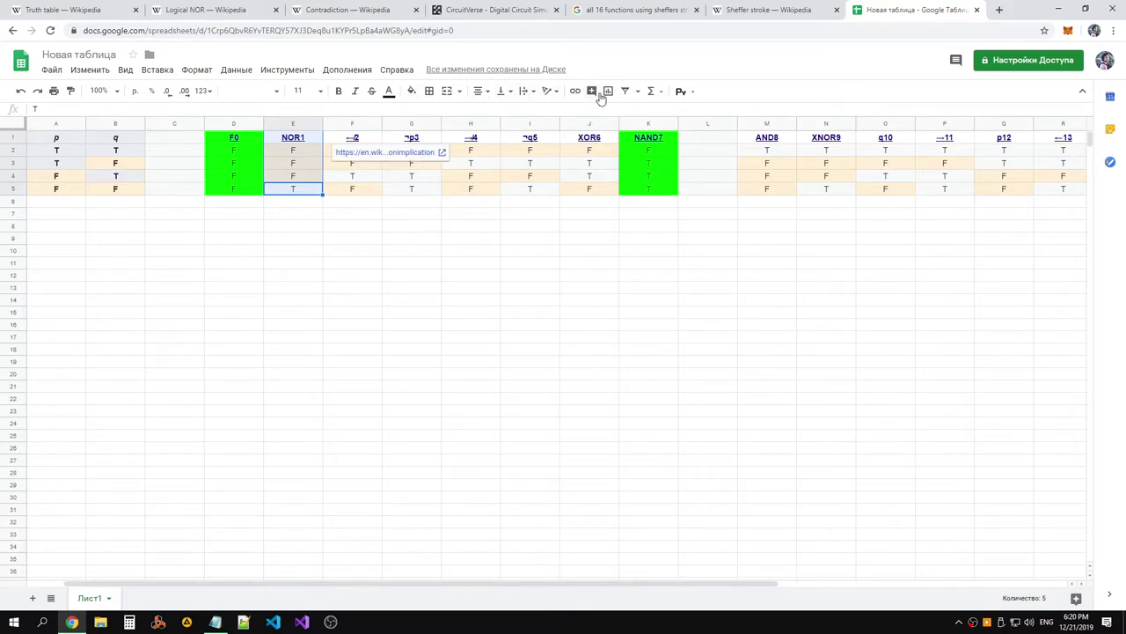
left_click(411, 93)
left_click(469, 147)
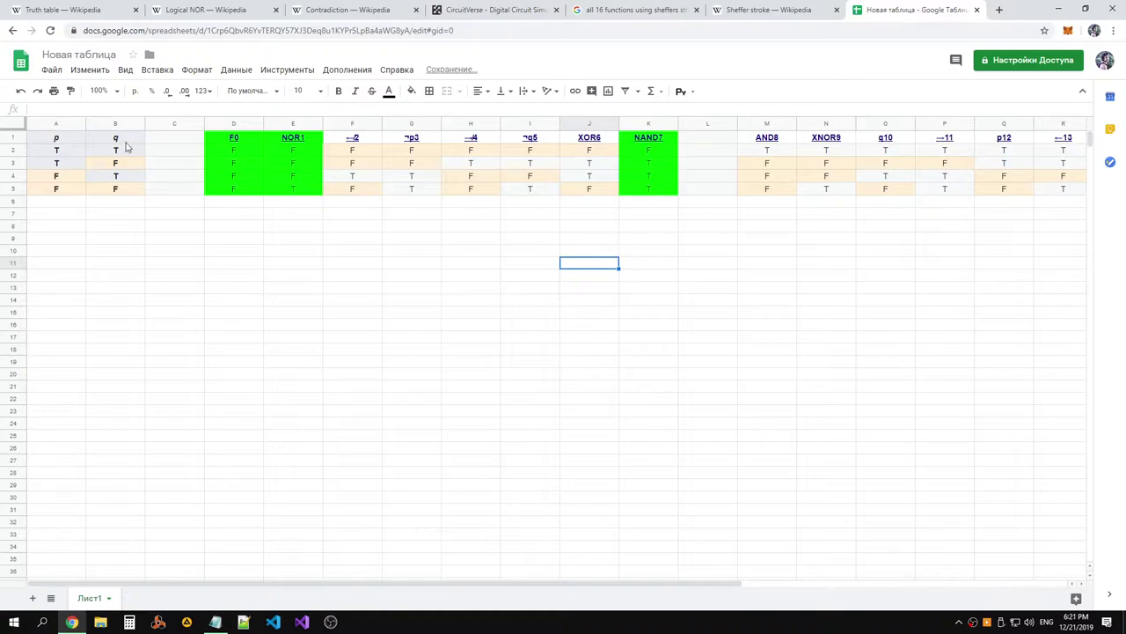
Fit the widths of columns A through T to their contents
left_click(58, 125)
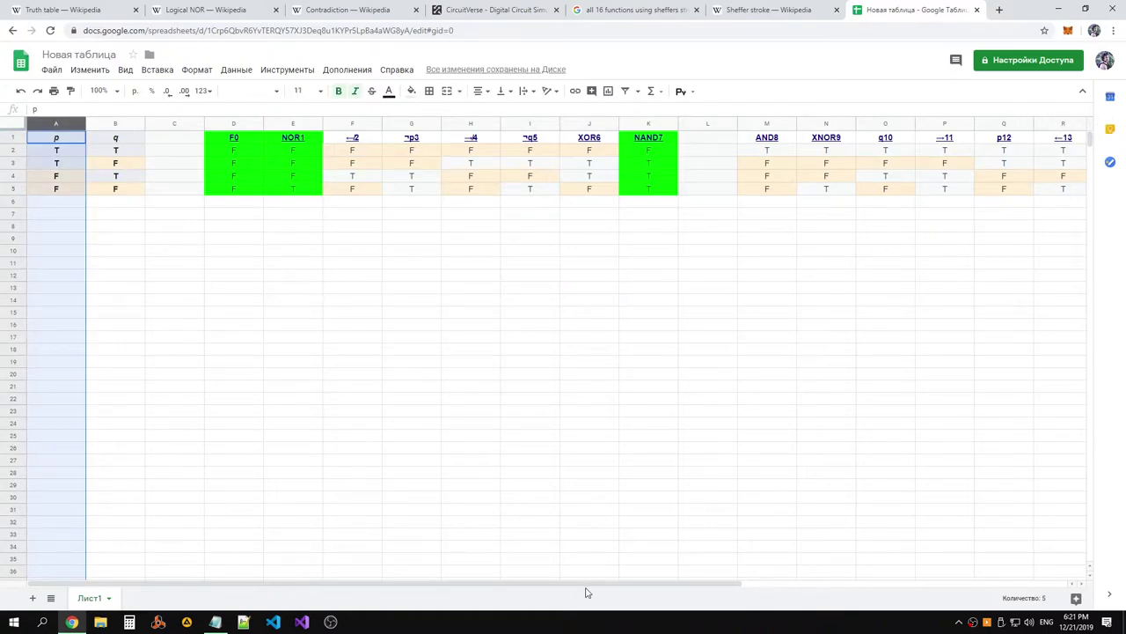
left_click_drag(587, 584, 732, 583)
left_click(1012, 124, "shift")
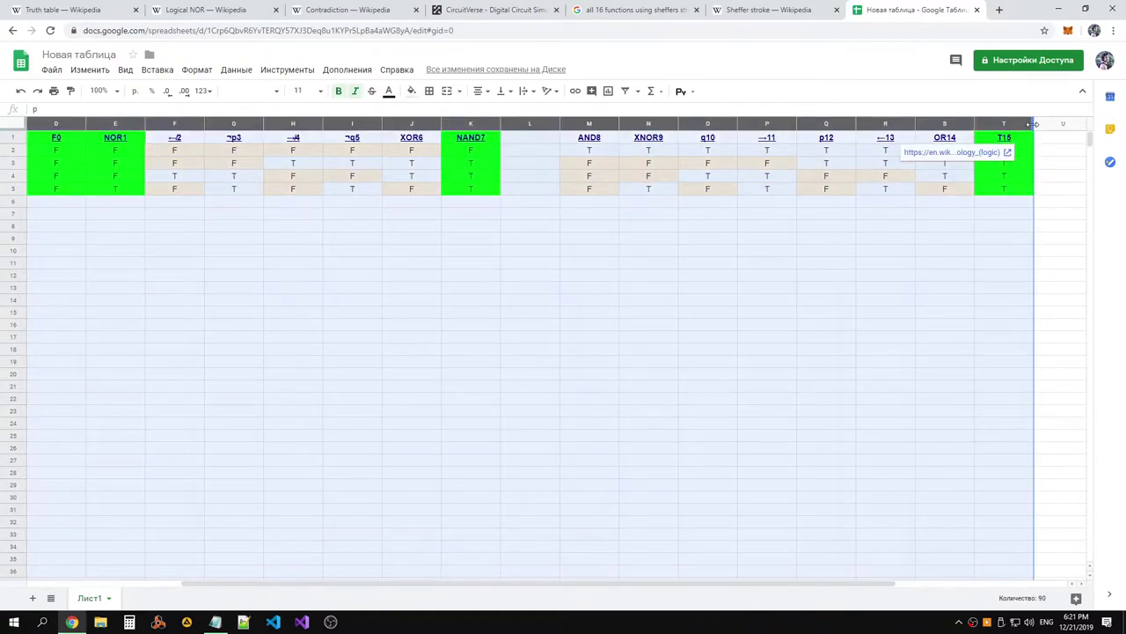
double_click(1034, 123)
left_click(622, 299)
left_click(259, 252)
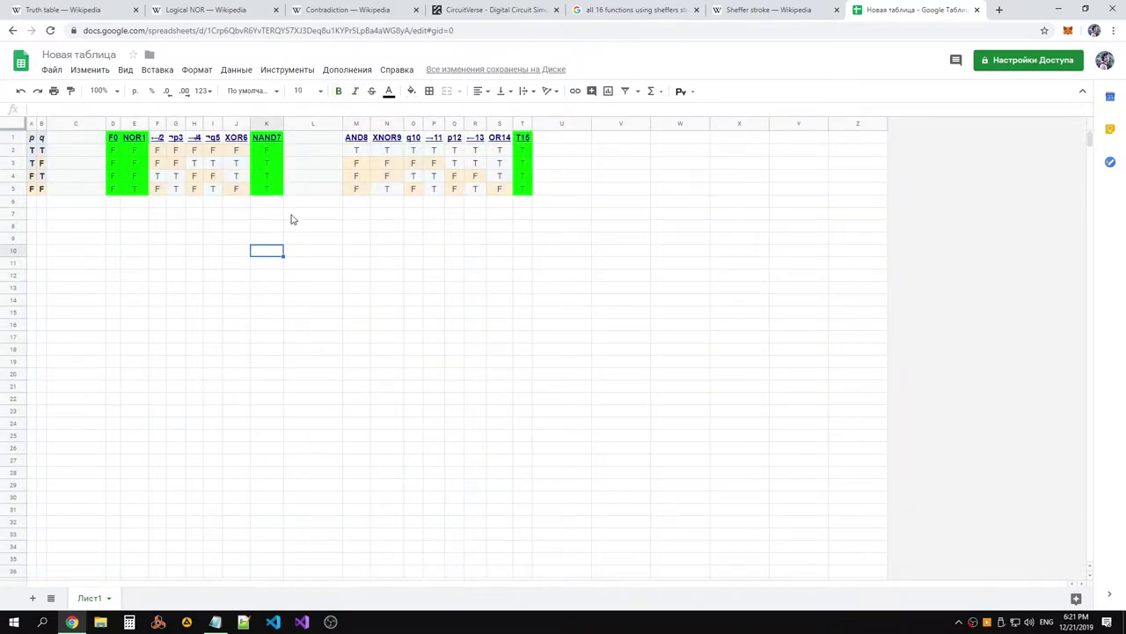
Switch to CircuitVerse and toggle the circuit's two inputs through all 0/1 combinations to check the four outputs
left_click(776, 14)
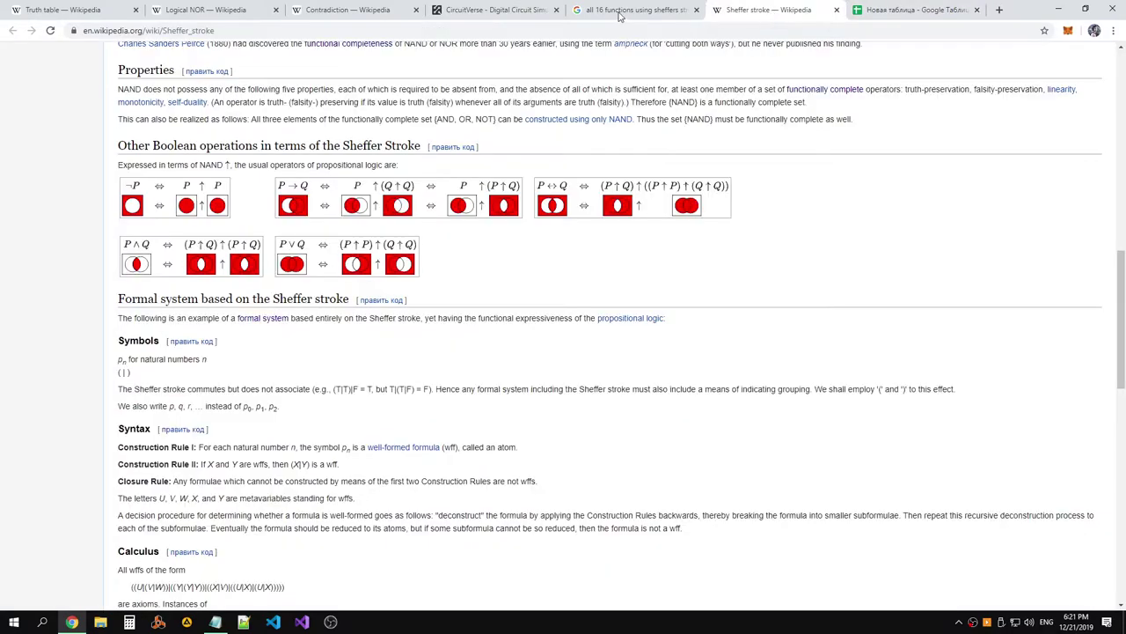
left_click(622, 15)
left_click(452, 16)
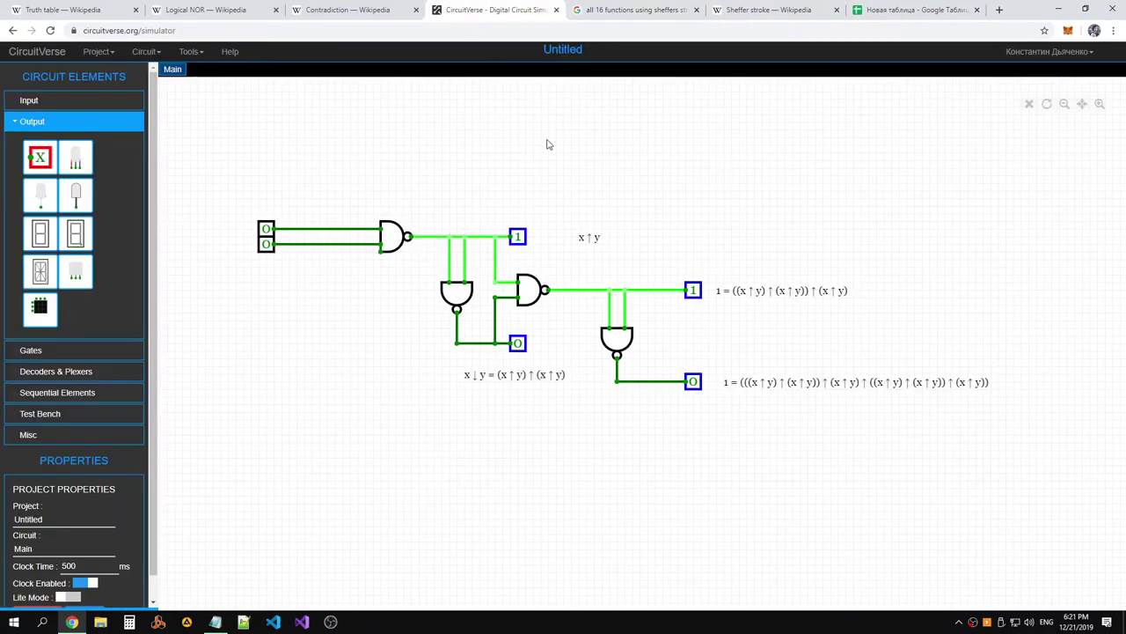
left_click_drag(553, 437, 598, 391)
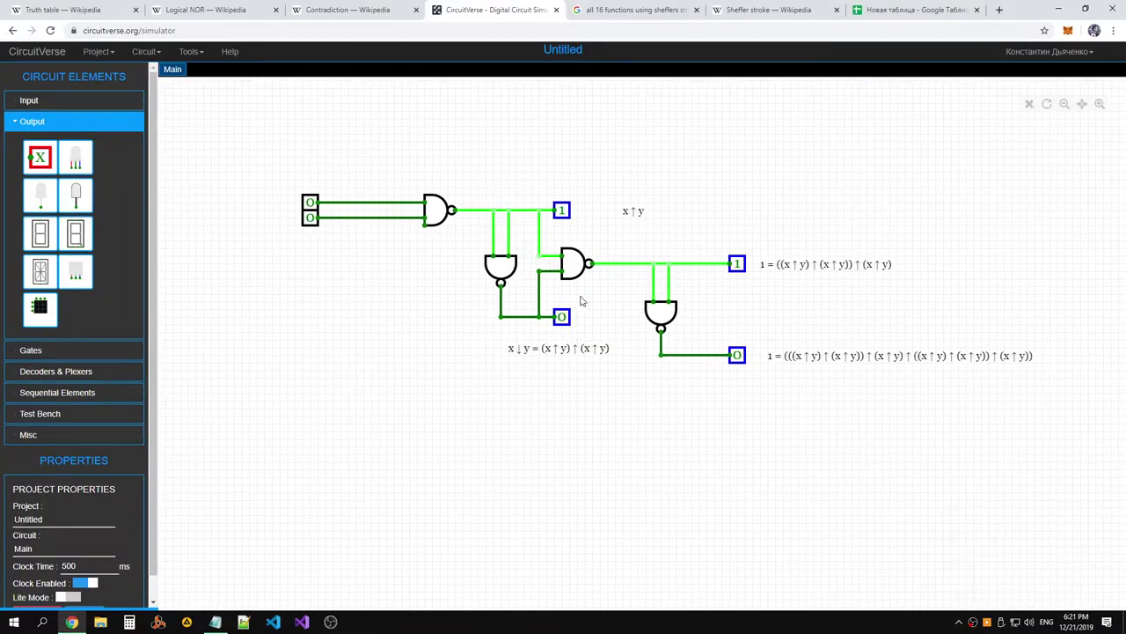
left_click(603, 300)
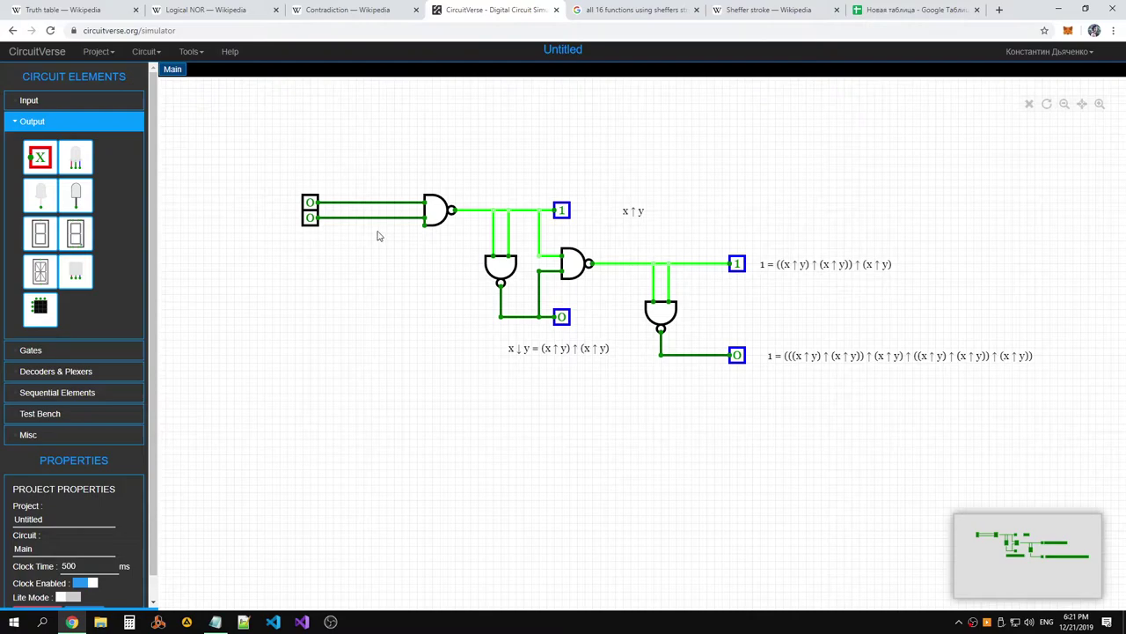
left_click(310, 203)
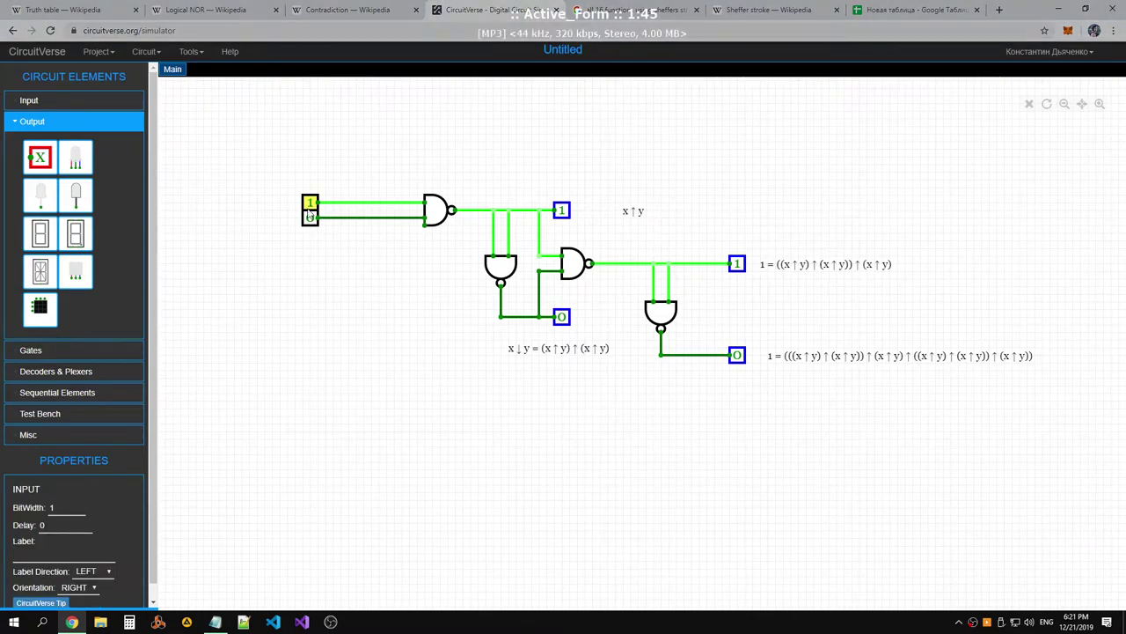
left_click(309, 210)
left_click(310, 210)
left_click(310, 218)
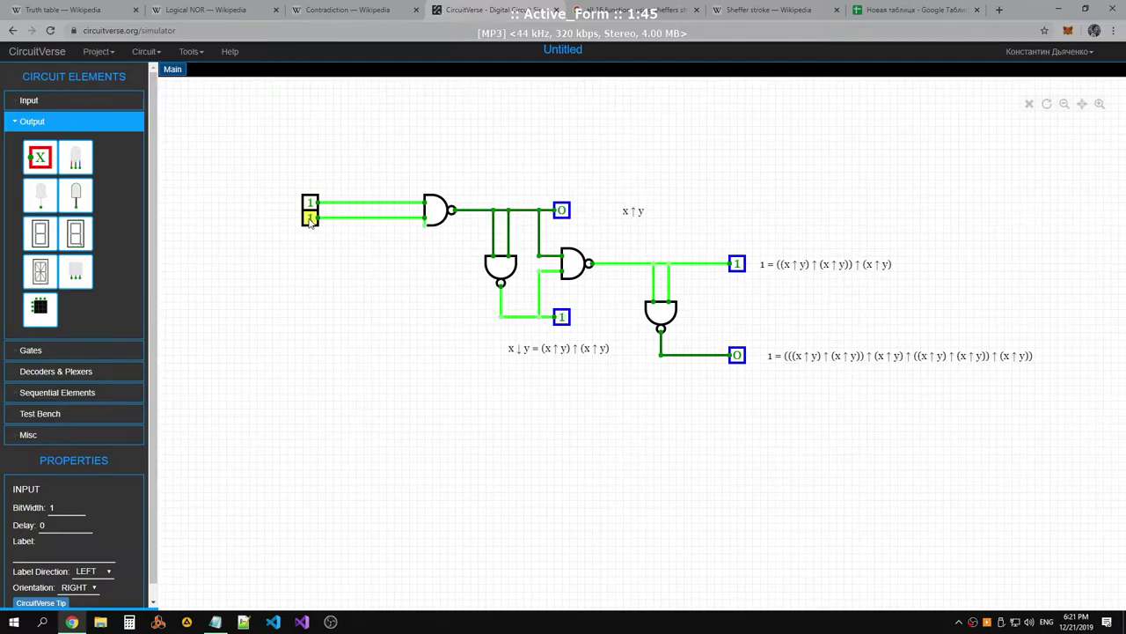
left_click(309, 219)
left_click(311, 206)
left_click(311, 206)
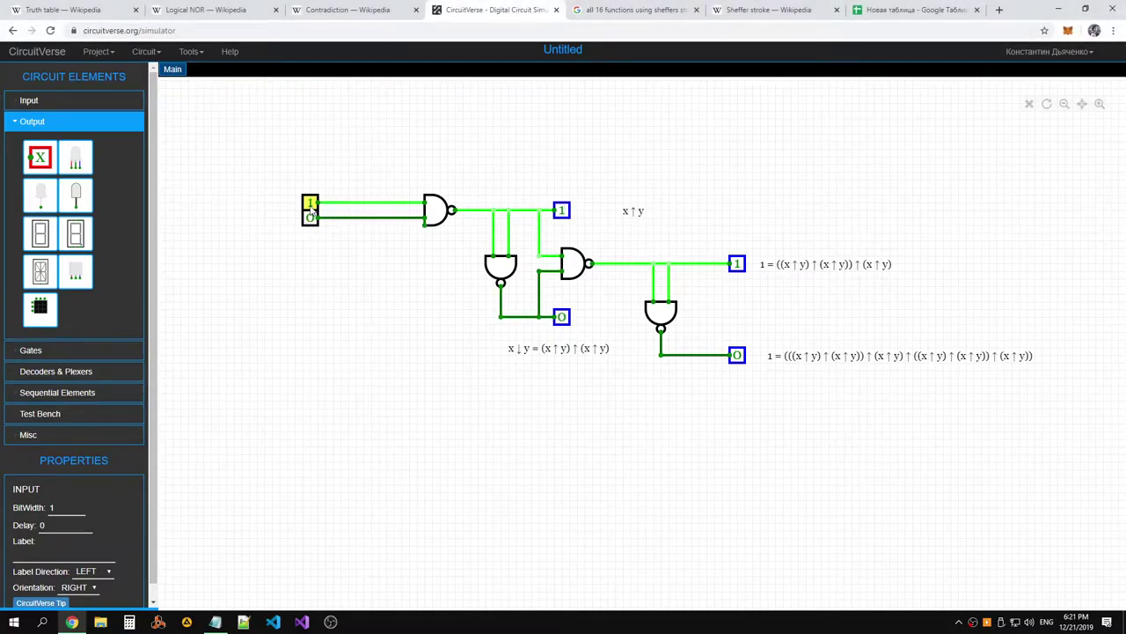
left_click(311, 218)
left_click(311, 218)
left_click(312, 223)
left_click(312, 224)
left_click(311, 204)
left_click(312, 204)
left_click(311, 204)
left_click(311, 220)
left_click(311, 222)
left_click(311, 222)
left_click(310, 206)
left_click(311, 206)
left_click(311, 206)
left_click(310, 221)
left_click(311, 206)
left_click(310, 206)
left_click(311, 220)
left_click(311, 220)
left_click(310, 209)
left_click(310, 204)
left_click(309, 217)
left_click(309, 218)
left_click(309, 207)
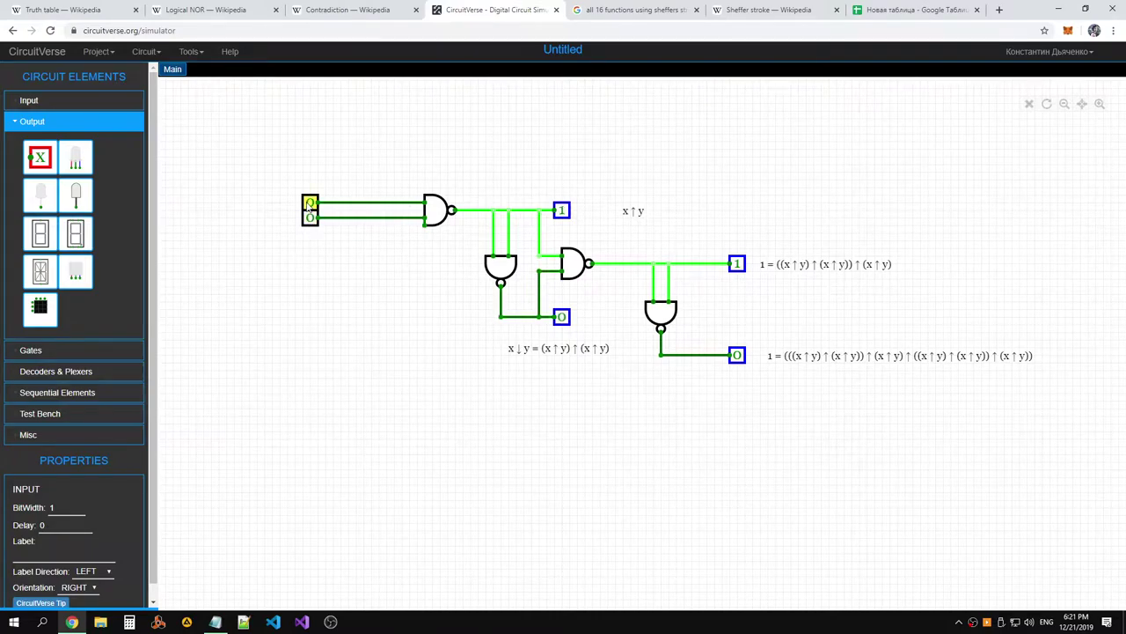
left_click(309, 221)
left_click(309, 204)
left_click(309, 204)
left_click(308, 218)
left_click(443, 311)
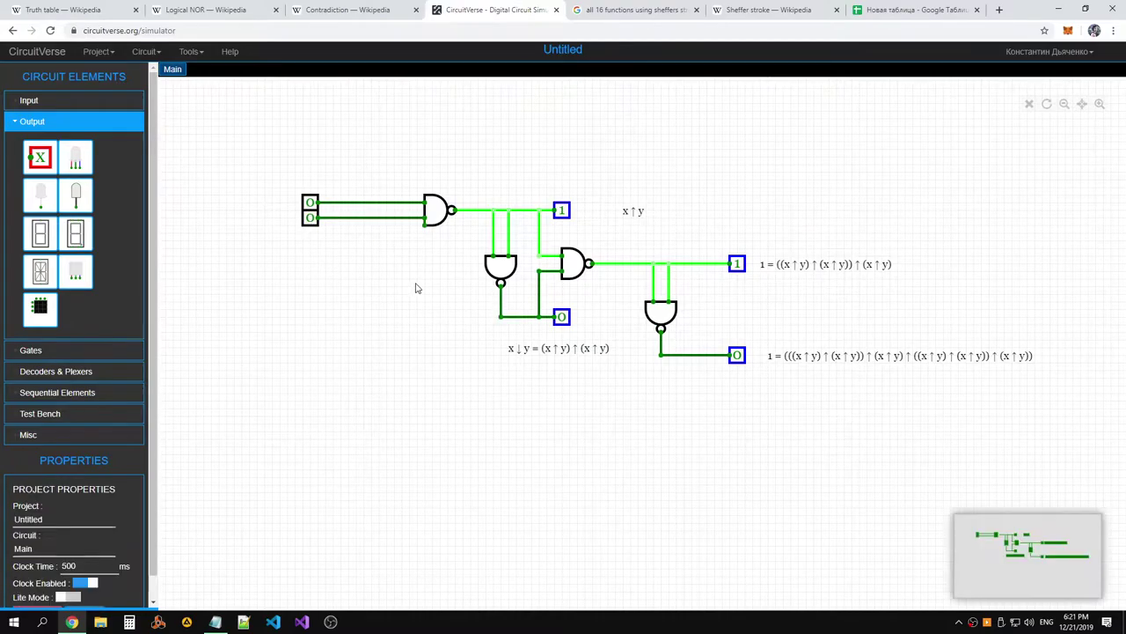
key("alt+Tab")
key("alt+Tab")
key("alt+Tab")
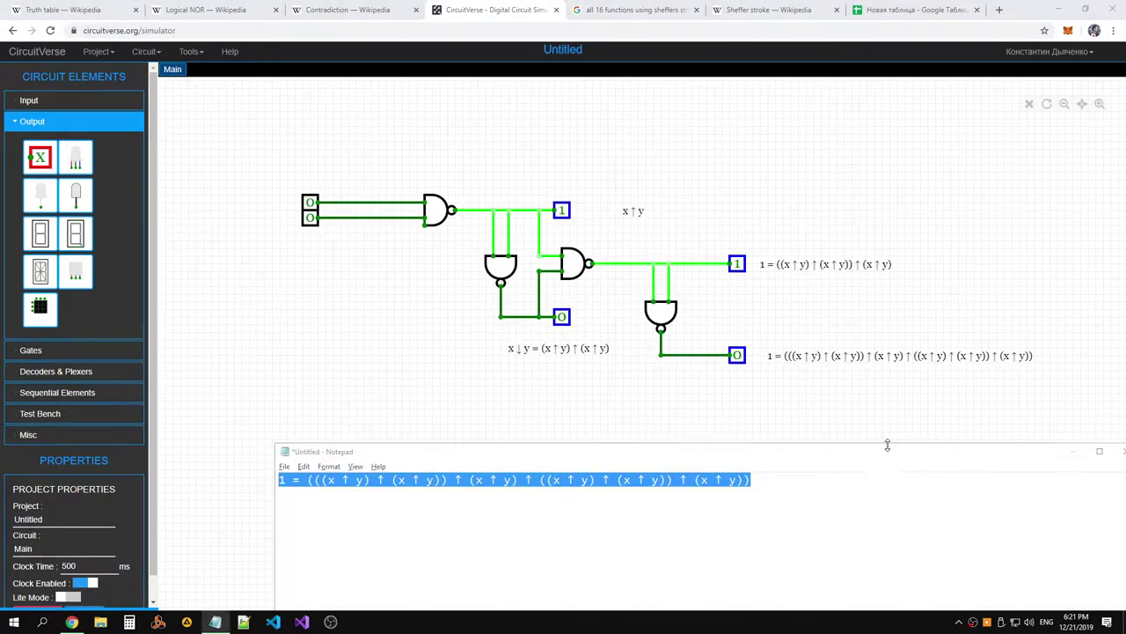
key("alt+Tab")
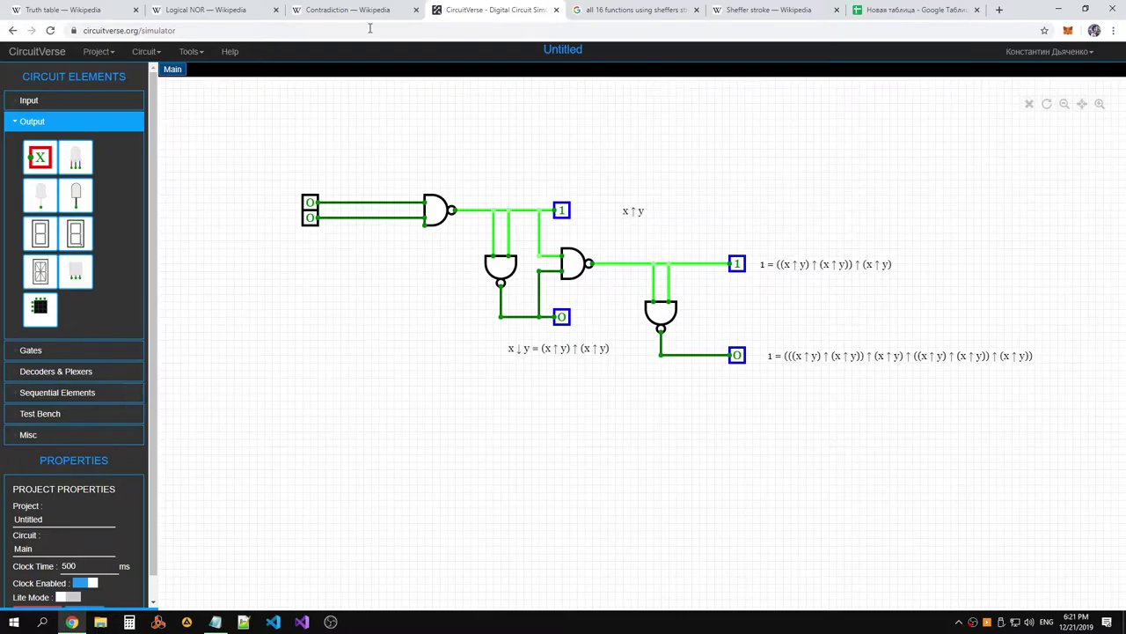
Compare the spreadsheet's truth table with the table of all binary logical operators in Wikipedia's Truth table article
left_click(70, 11)
left_click(915, 12)
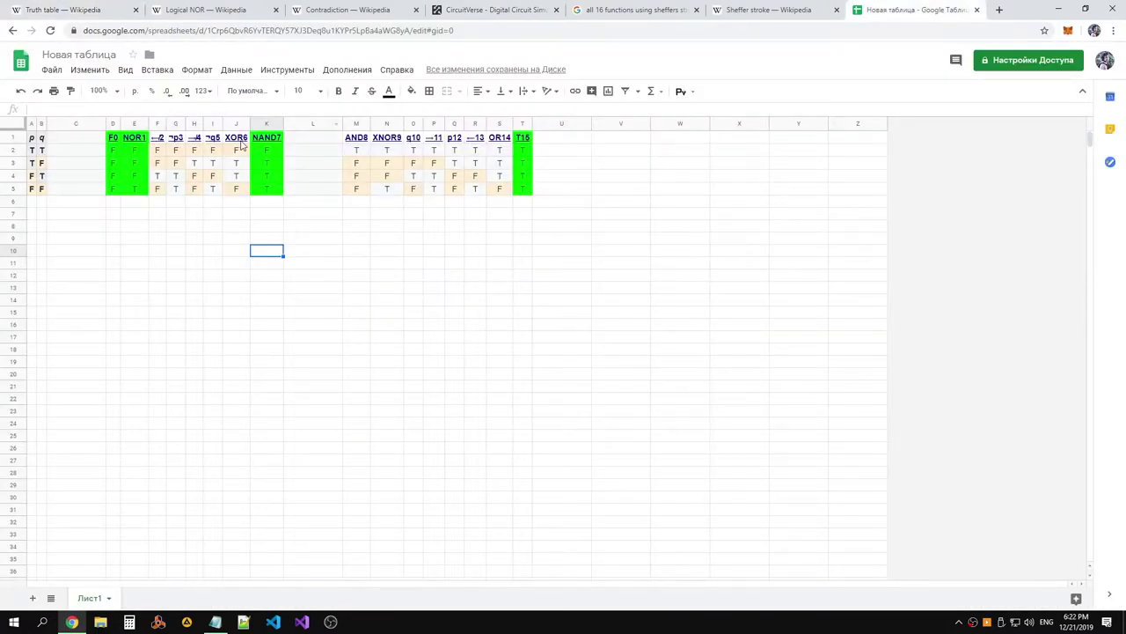
mouse_move(361, 143)
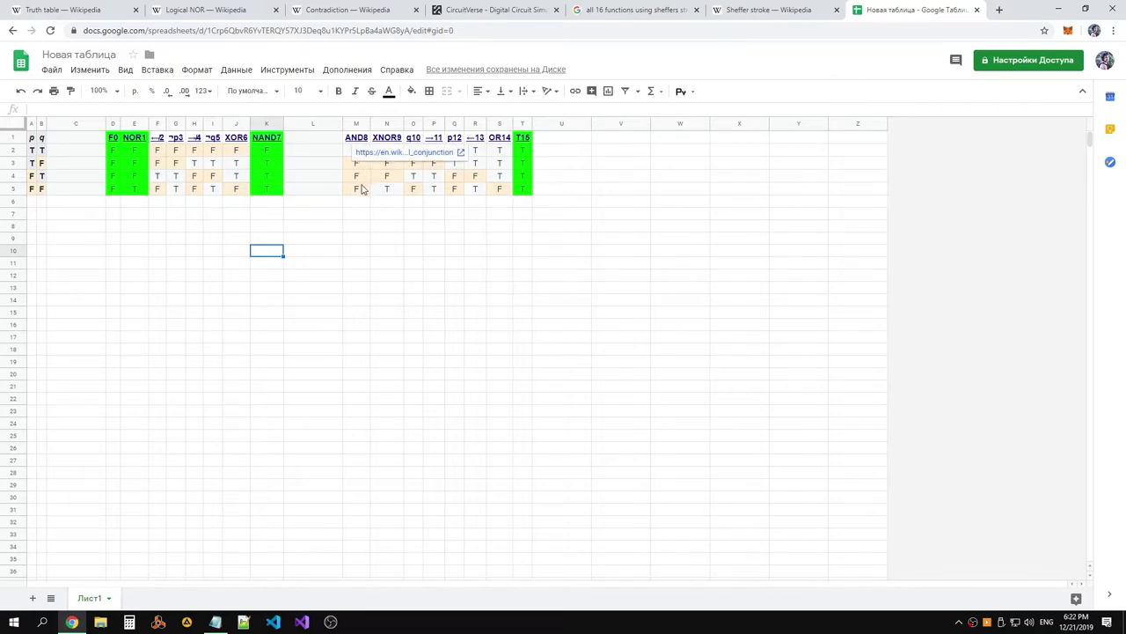
left_click(256, 13)
left_click(64, 13)
scroll(684, 206, "up", 4)
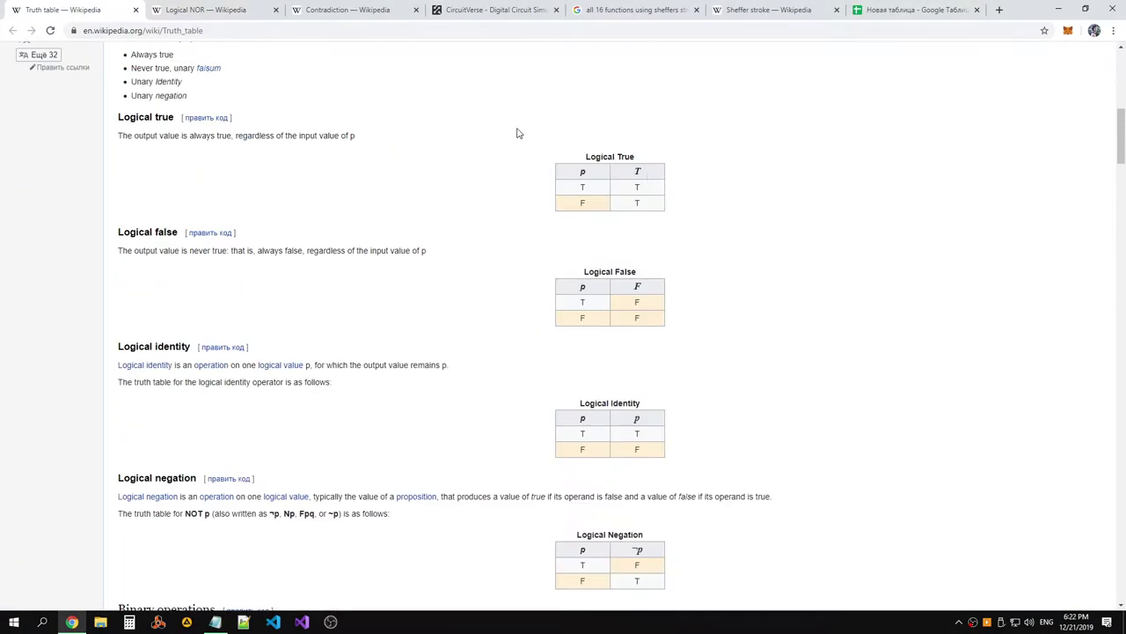
left_click(180, 9)
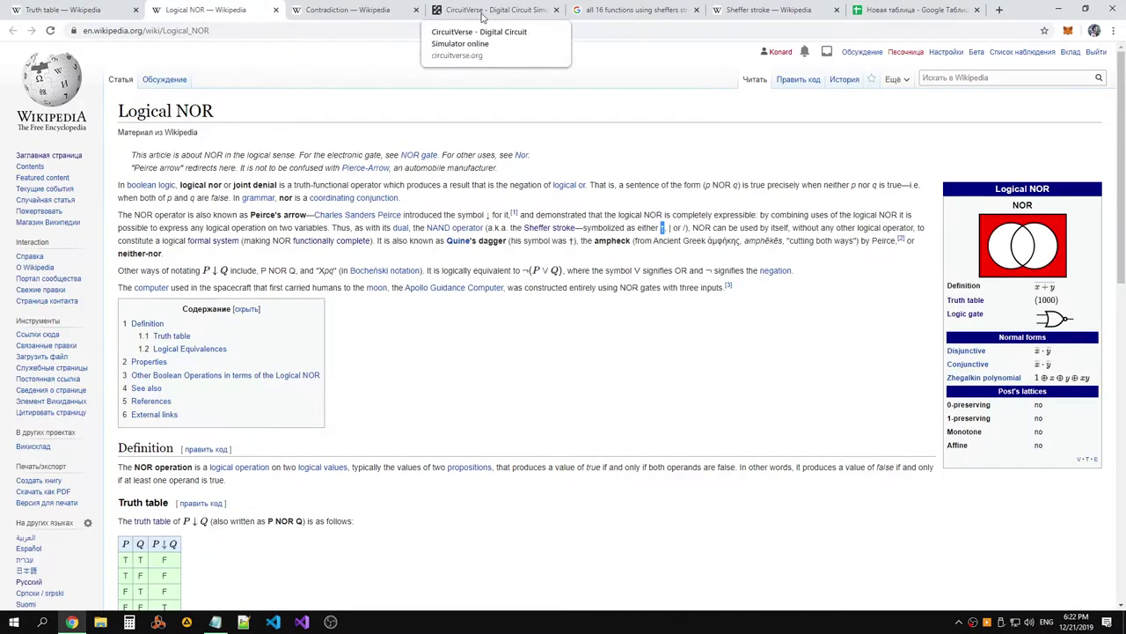
left_click(508, 12)
left_click(387, 12)
left_click(255, 12)
left_click(57, 13)
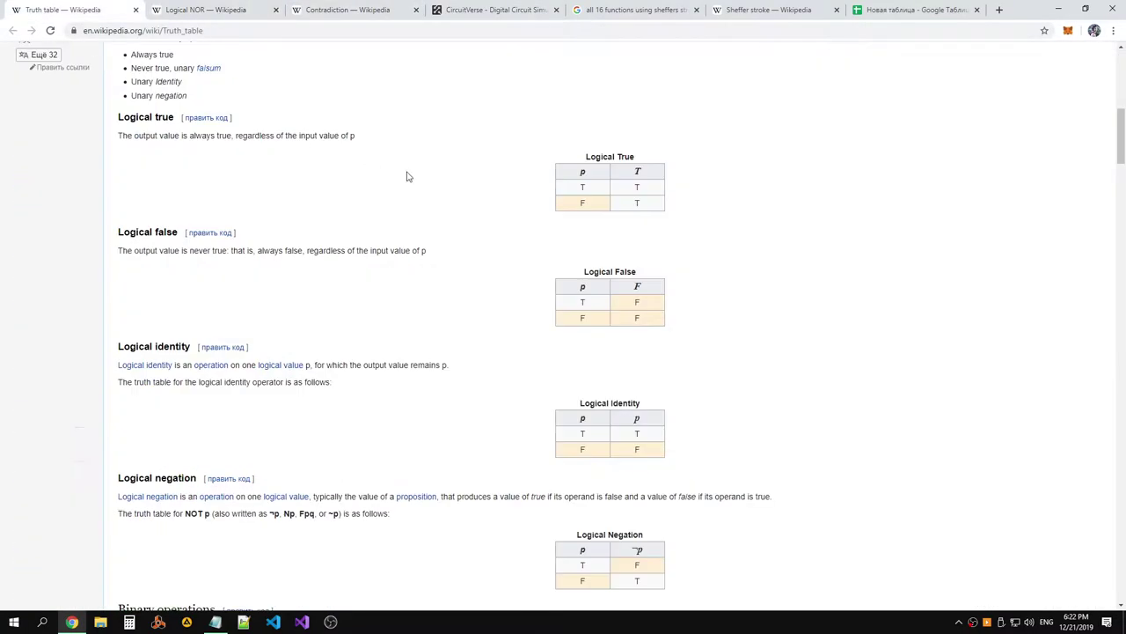
scroll(497, 172, "up", 5)
scroll(511, 177, "up", 2)
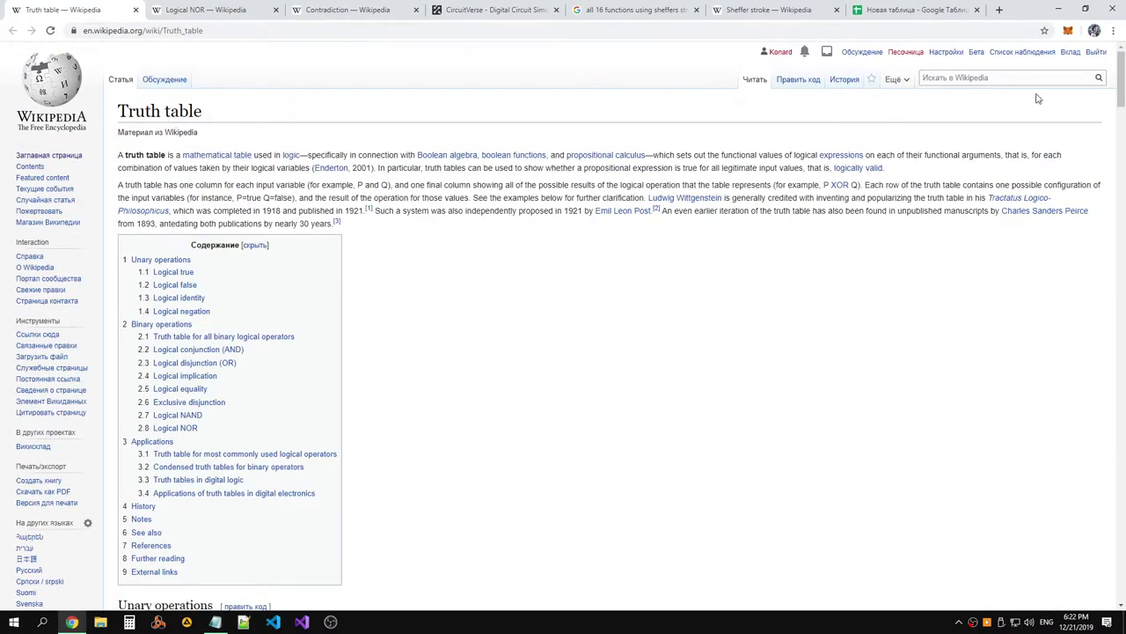
left_click_drag(1121, 71, 1121, 204)
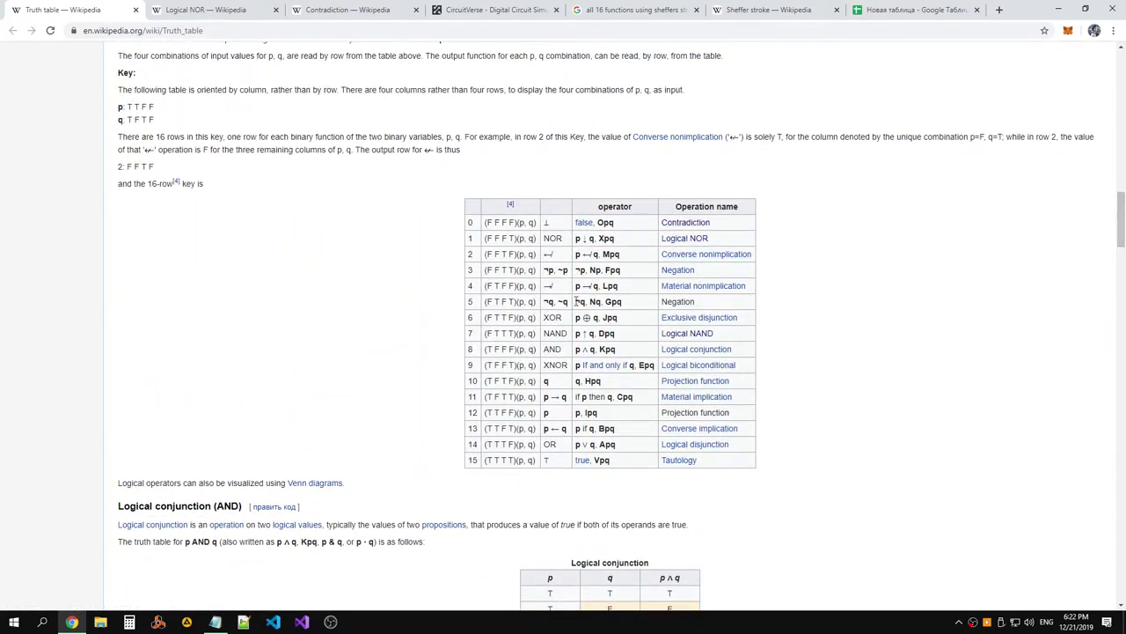
scroll(462, 235, "up", 6)
scroll(457, 226, "down", 1)
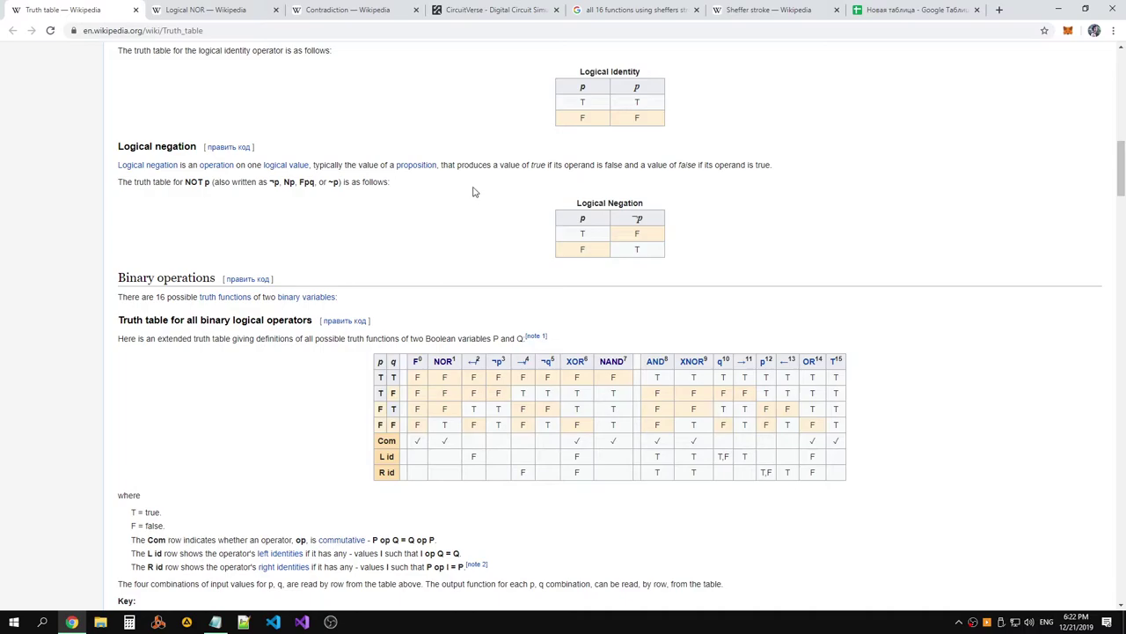
scroll(498, 229, "down", 1)
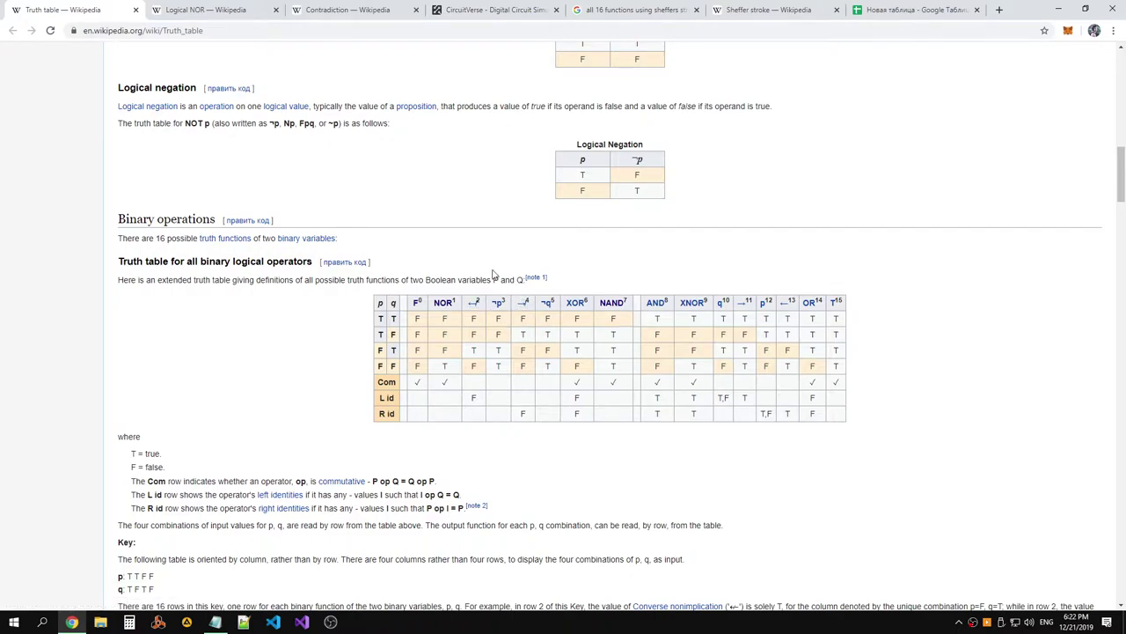
scroll(493, 274, "up", 5)
scroll(493, 275, "up", 7)
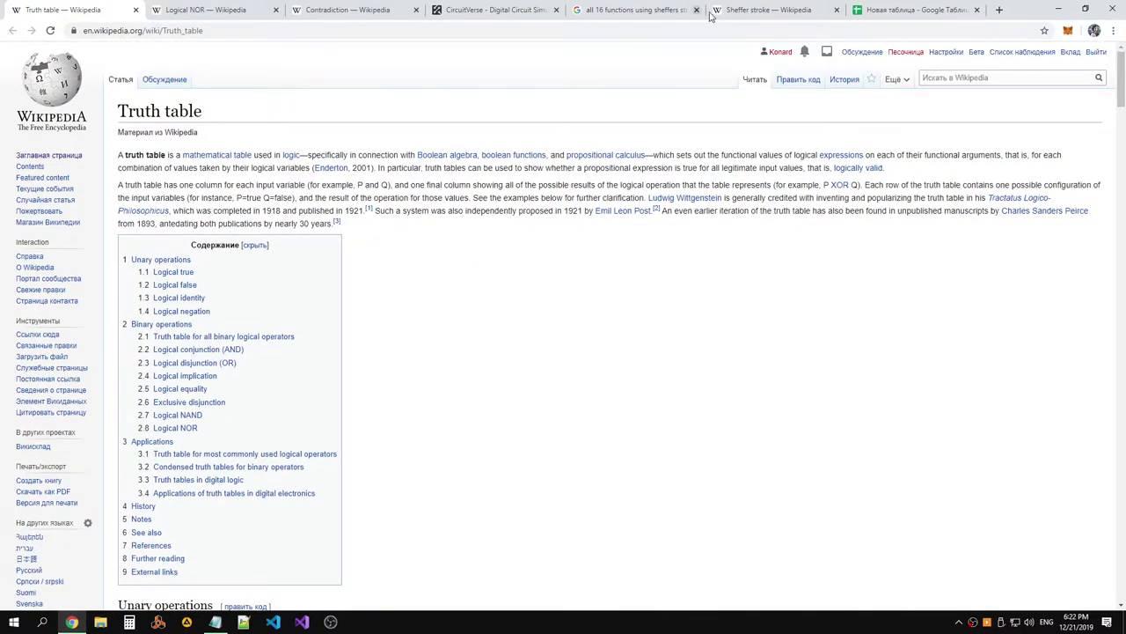
Compare the NAND expression for P ∧ Q in the Sheffer stroke article with the spreadsheet's truth table and the circuit
left_click(758, 14)
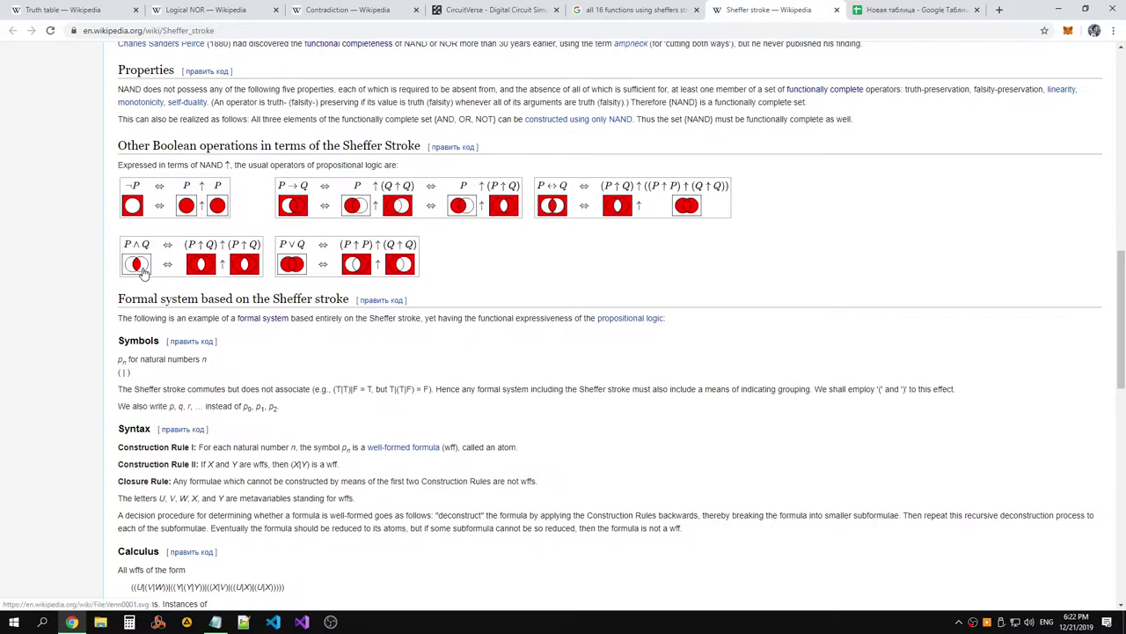
mouse_move(254, 251)
left_mouse_down()
mouse_move(193, 249)
mouse_move(260, 253)
left_mouse_up()
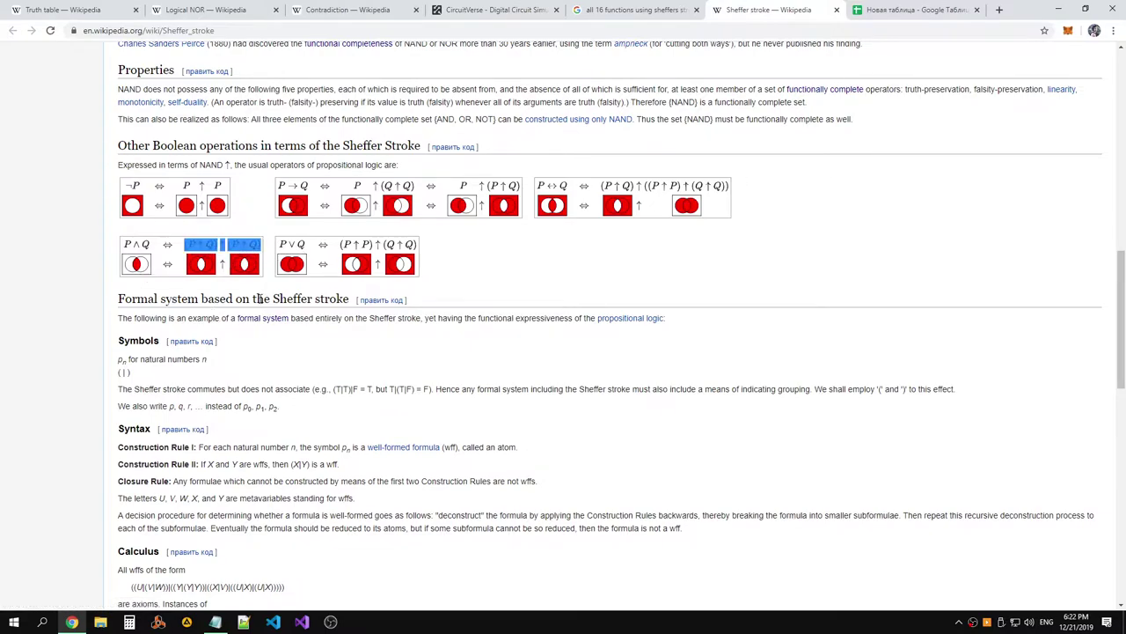
left_click(226, 267)
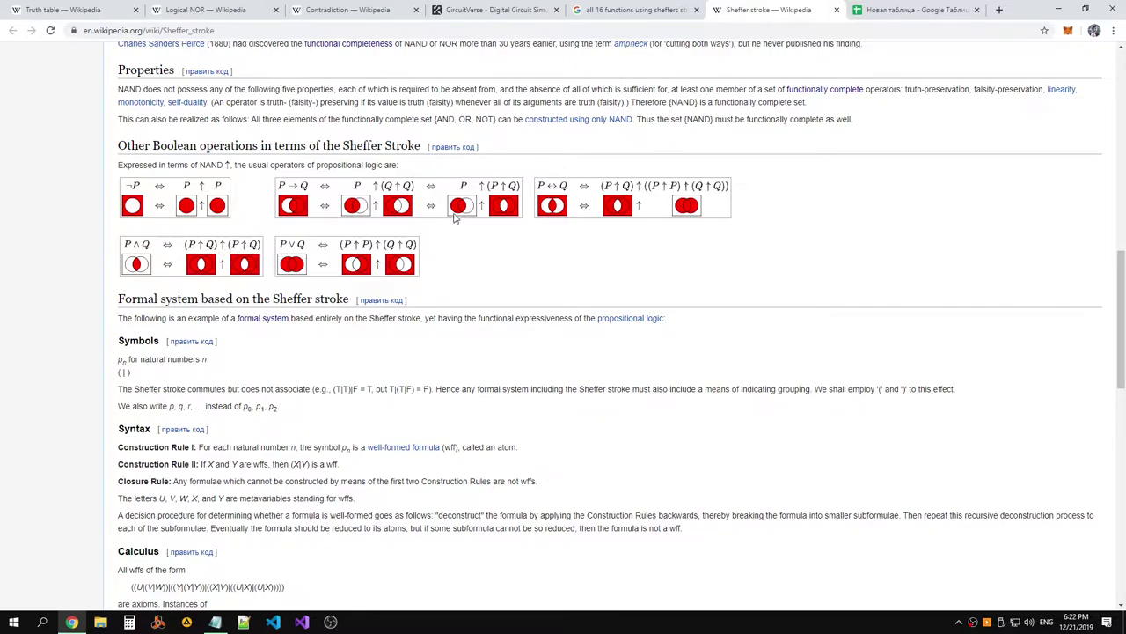
left_click(919, 13)
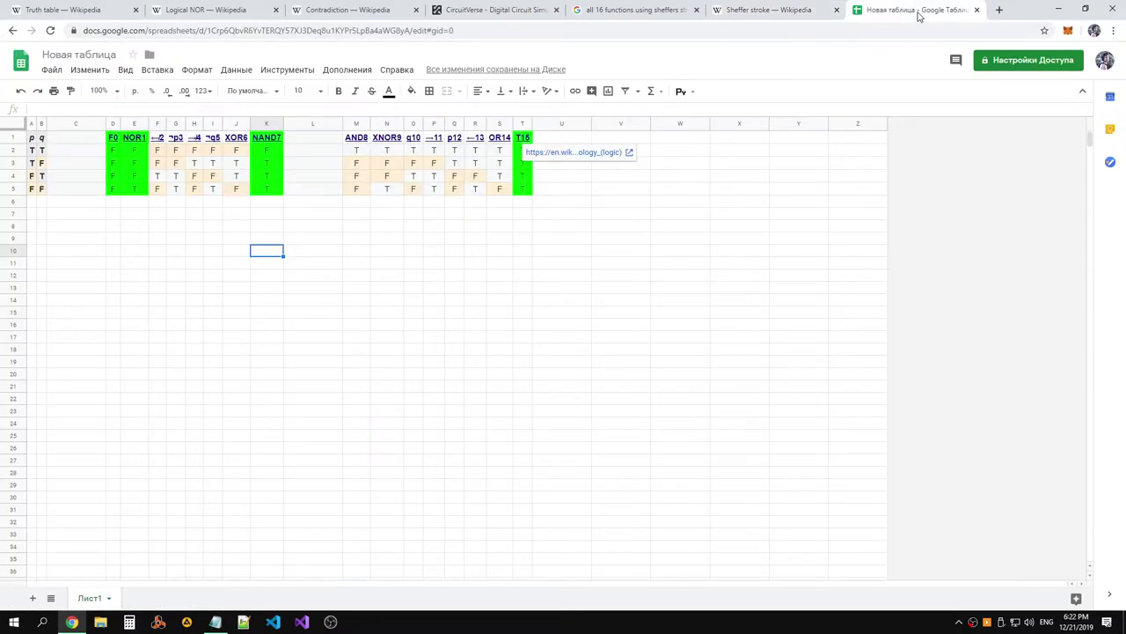
left_click(743, 18)
left_click(638, 14)
left_click(491, 16)
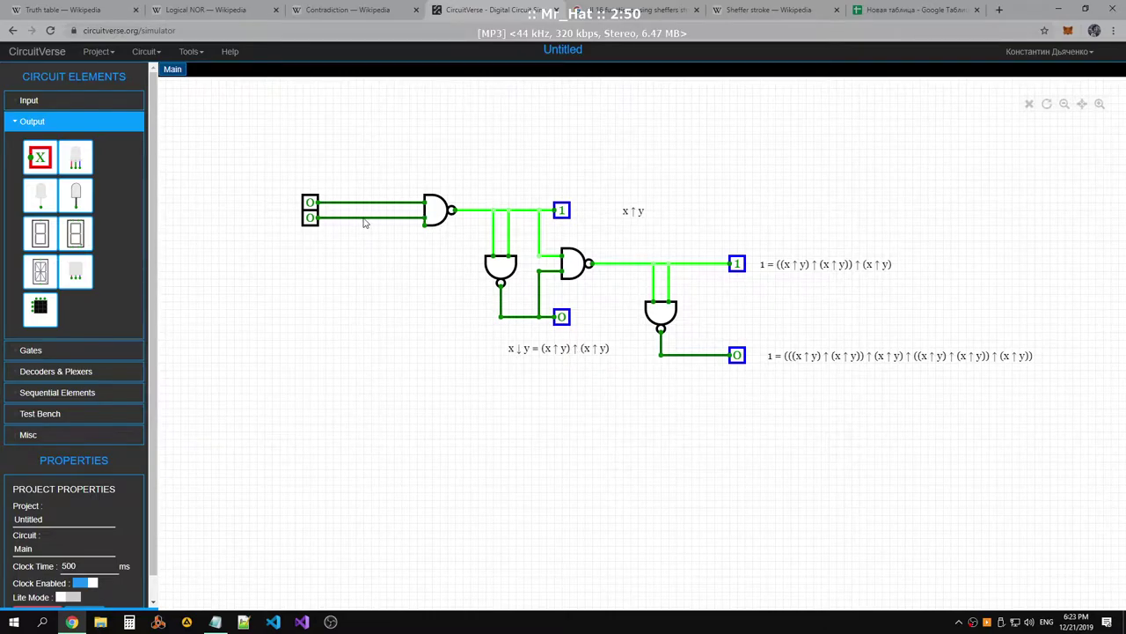
left_click(911, 10)
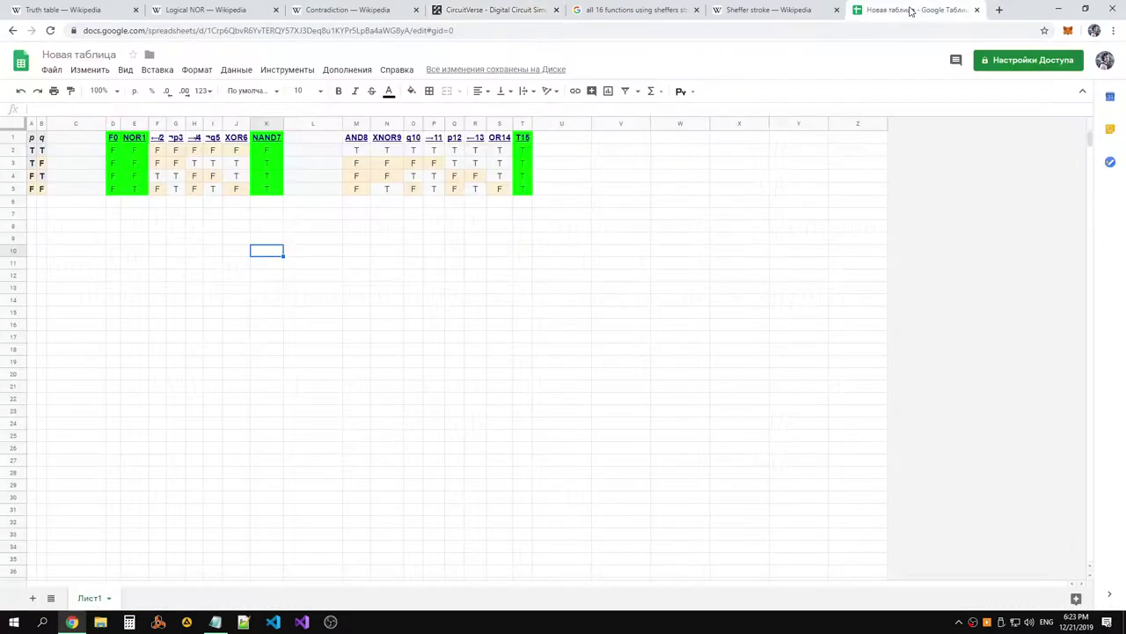
left_click(746, 11)
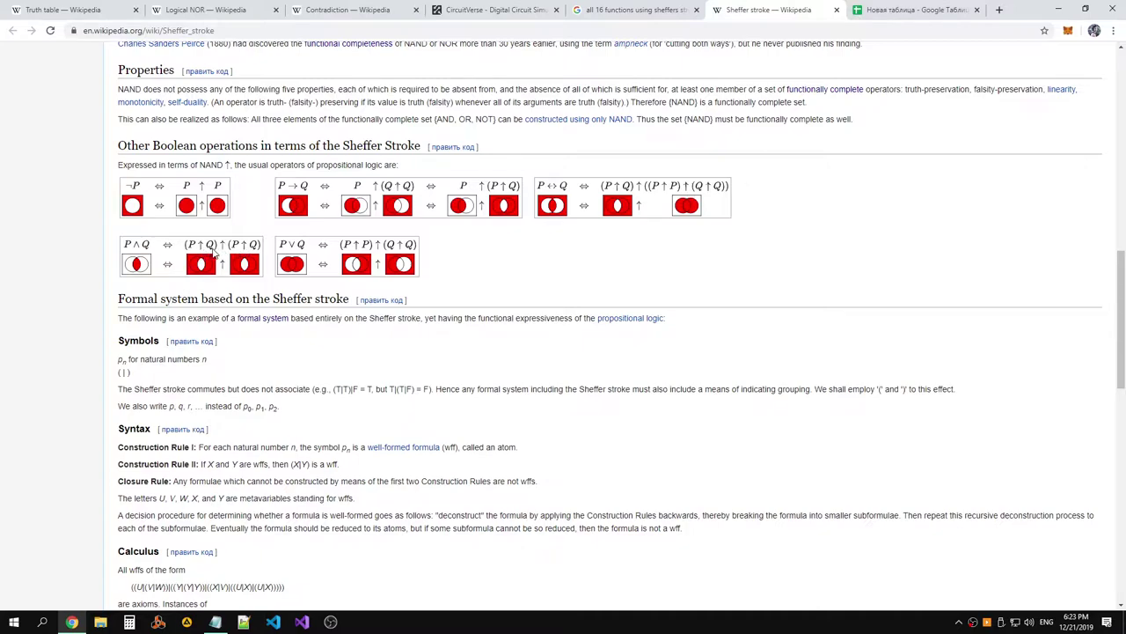
left_click(902, 9)
left_click(744, 11)
left_click(622, 11)
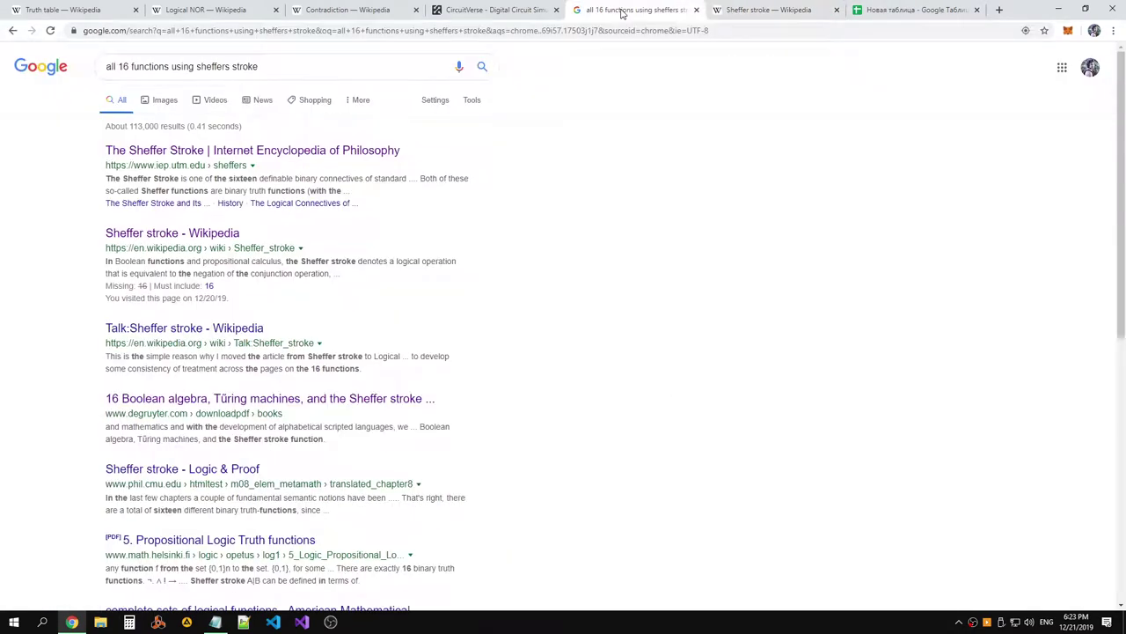
left_click(467, 13)
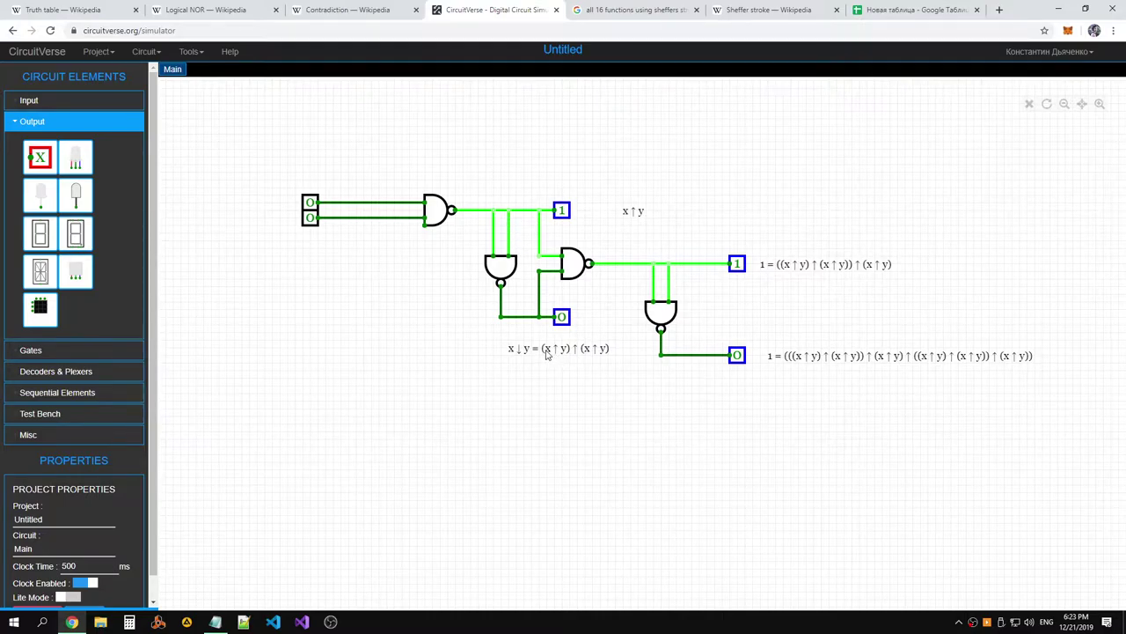
Select the label "x ↓ y = (x ↑ y) ↑ (x ↑ y)" and check its function against the Wikipedia articles and the spreadsheet's AND8 column
left_click(546, 354)
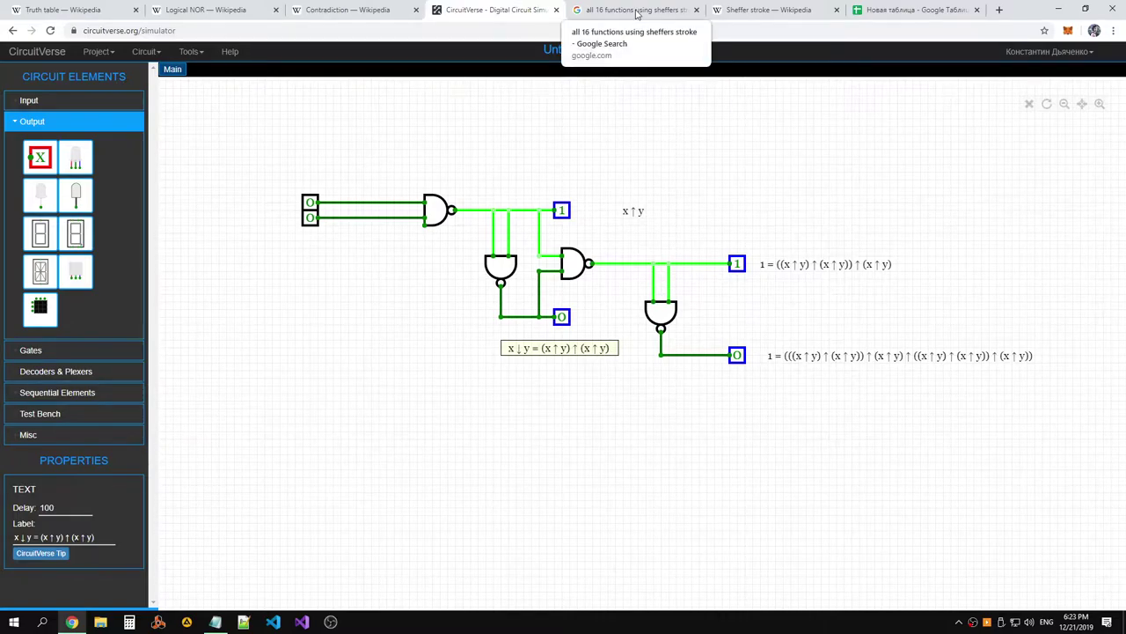
left_click(734, 16)
left_click(621, 16)
left_click(482, 14)
left_click(346, 10)
left_click(209, 14)
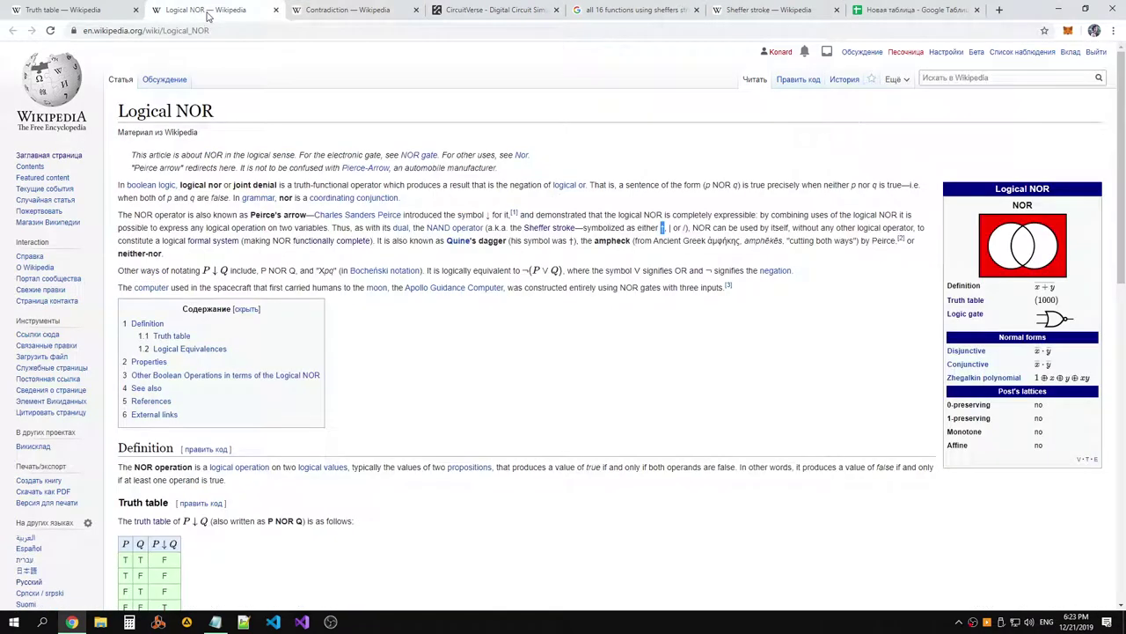
left_click(72, 12)
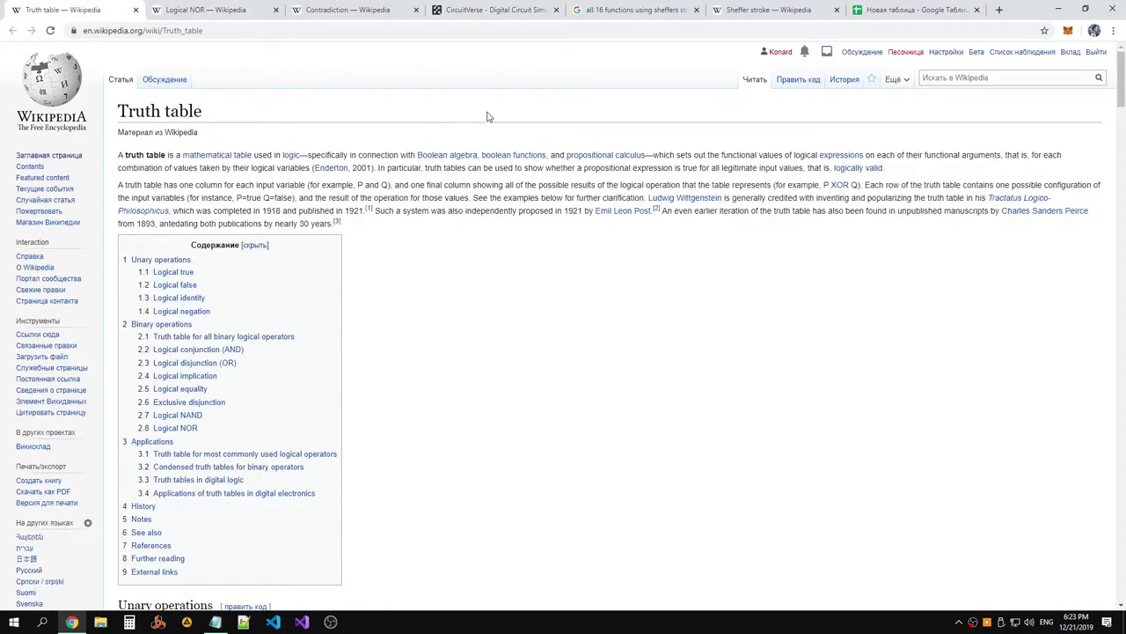
left_click(893, 10)
left_click(360, 152)
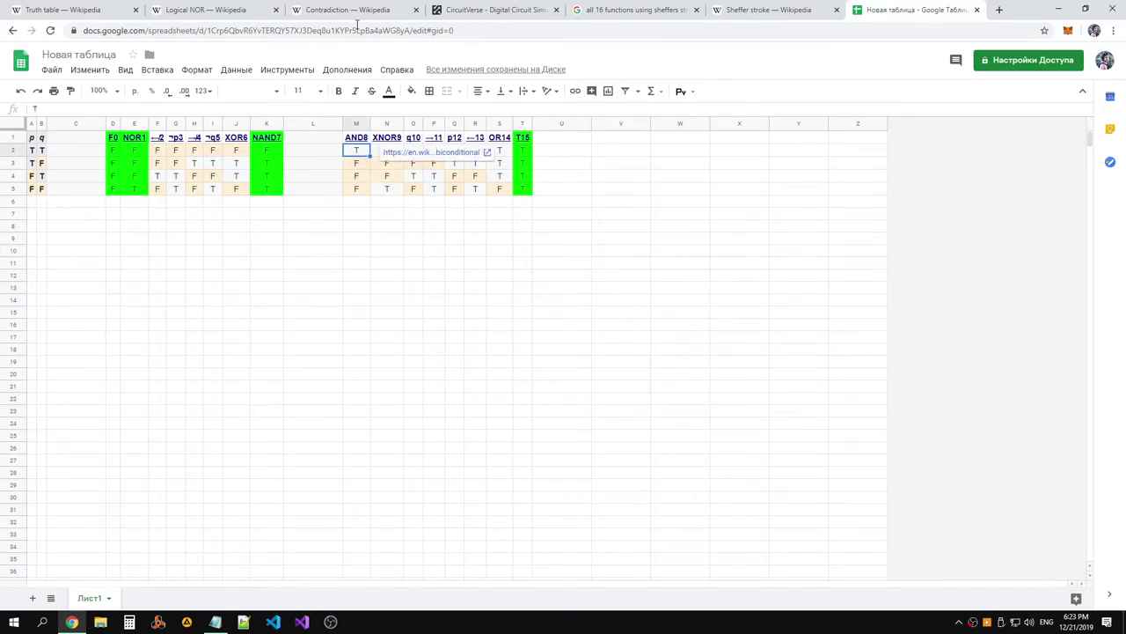
left_click(71, 9)
left_click(629, 10)
left_click(528, 9)
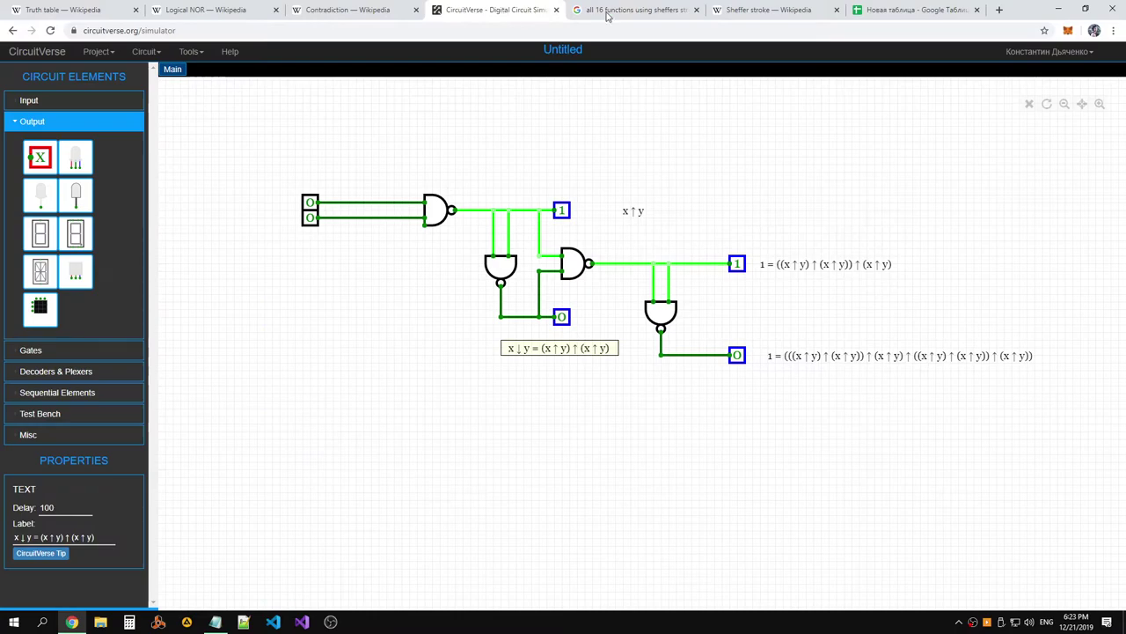
Set both circuit inputs to 1 and compare the outputs with the spreadsheet's AND8 column
left_click(309, 202)
left_click(311, 218)
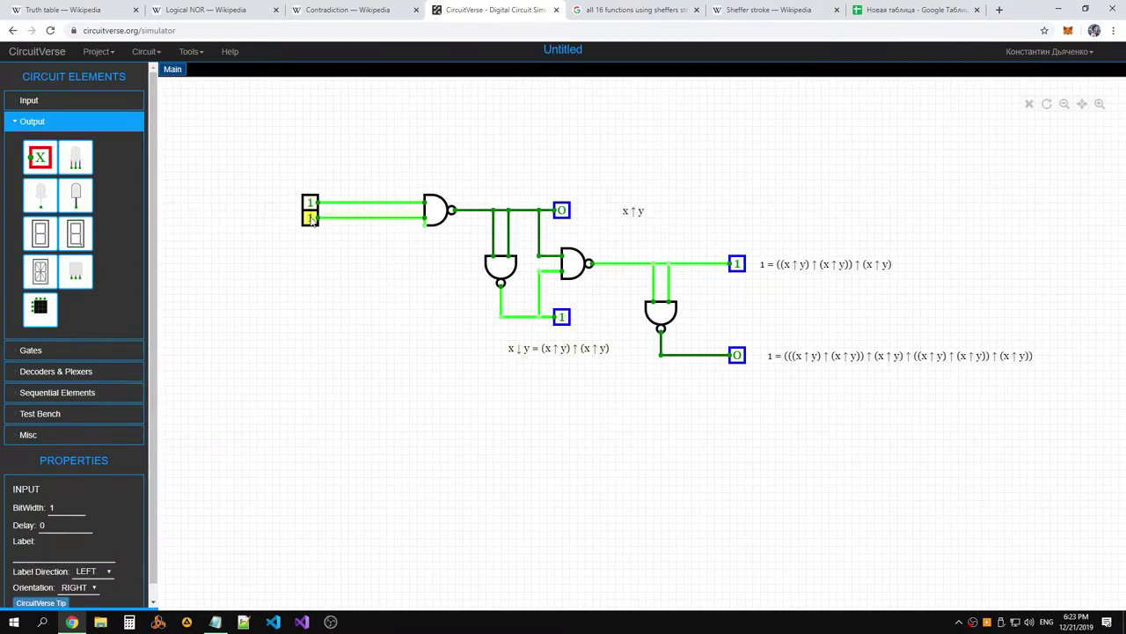
left_click(878, 11)
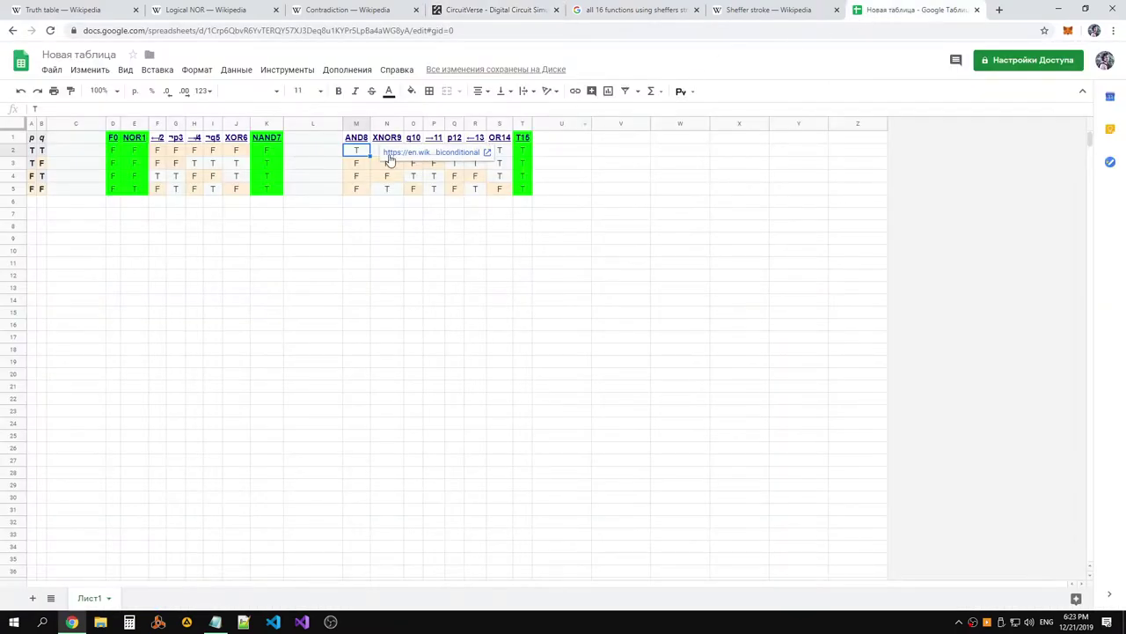
left_click(356, 188)
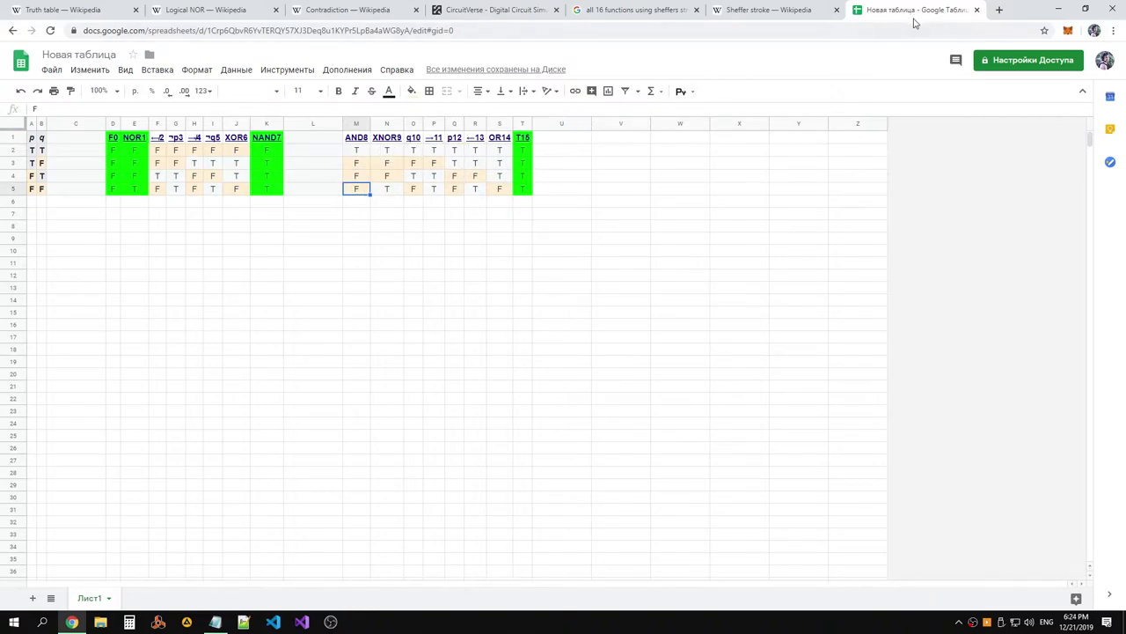
left_click(761, 11)
left_click(645, 11)
left_click(519, 11)
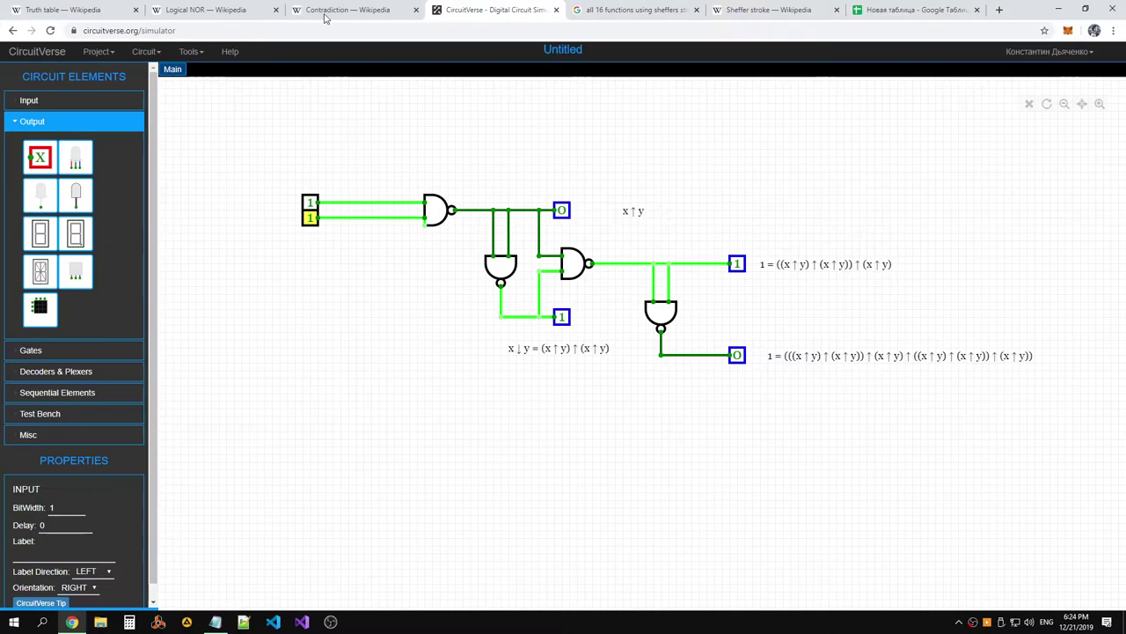
Select the label "x ↓ y = (x ↑ y) ↑ (x ↑ y)" and look through the open Wikipedia articles for the AND symbol
left_click(526, 350)
left_click(532, 363)
left_click(524, 357)
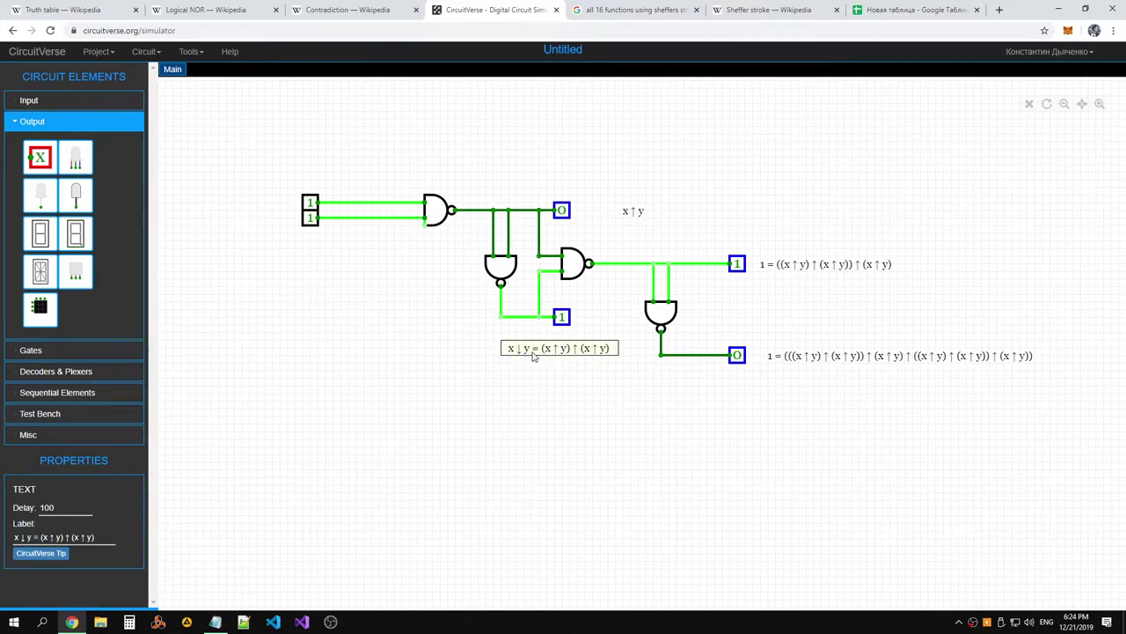
right_click(574, 354)
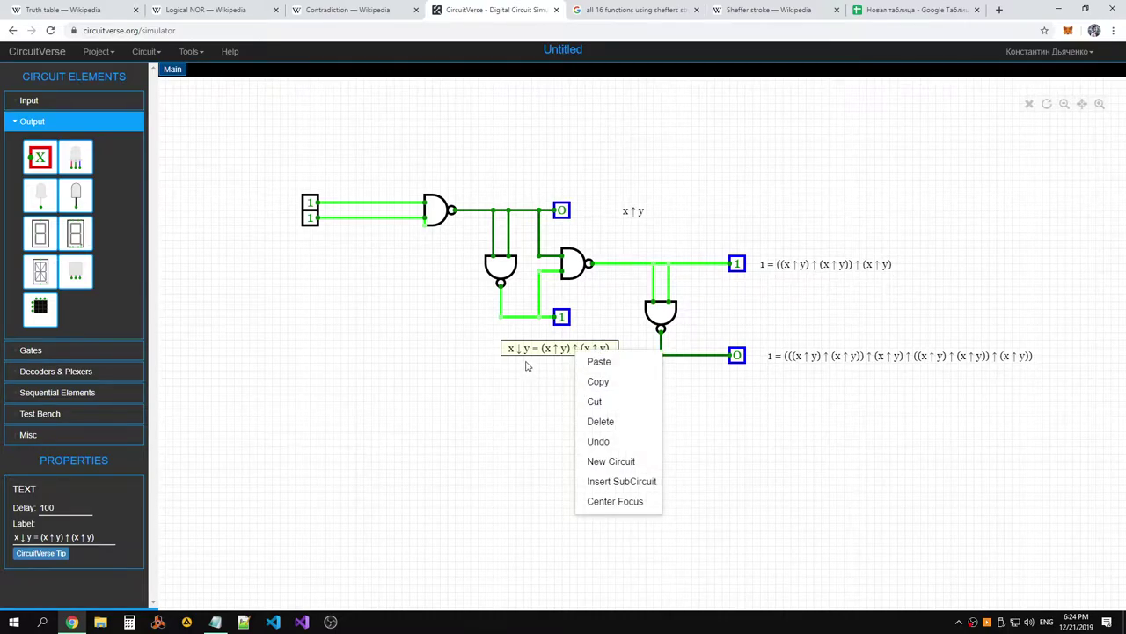
left_click(20, 537)
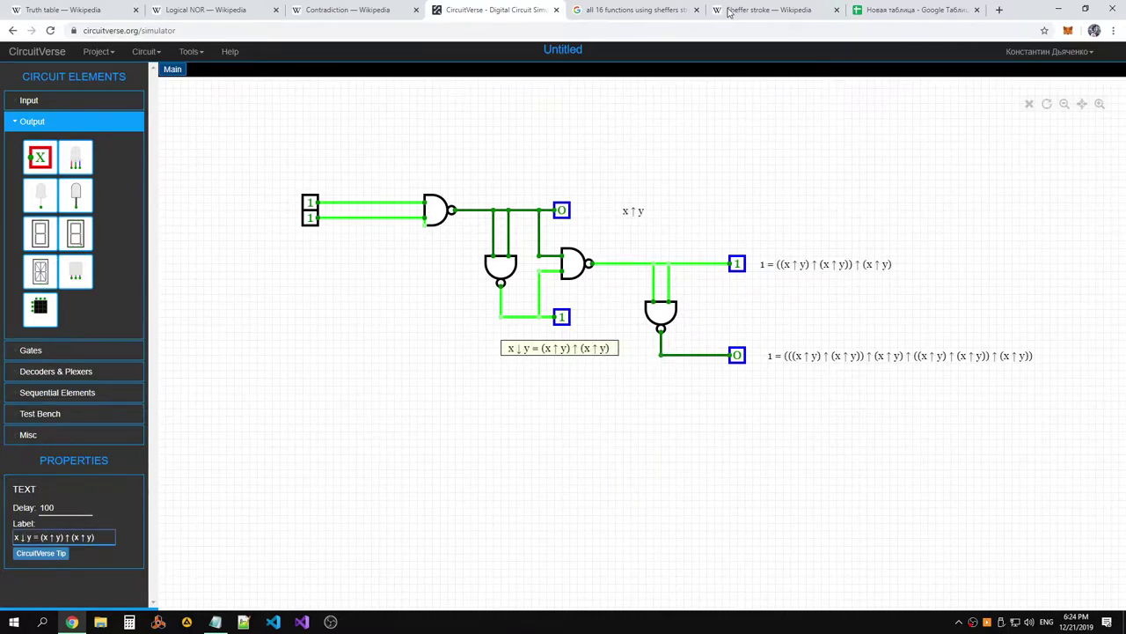
left_click(901, 17)
left_click(182, 13)
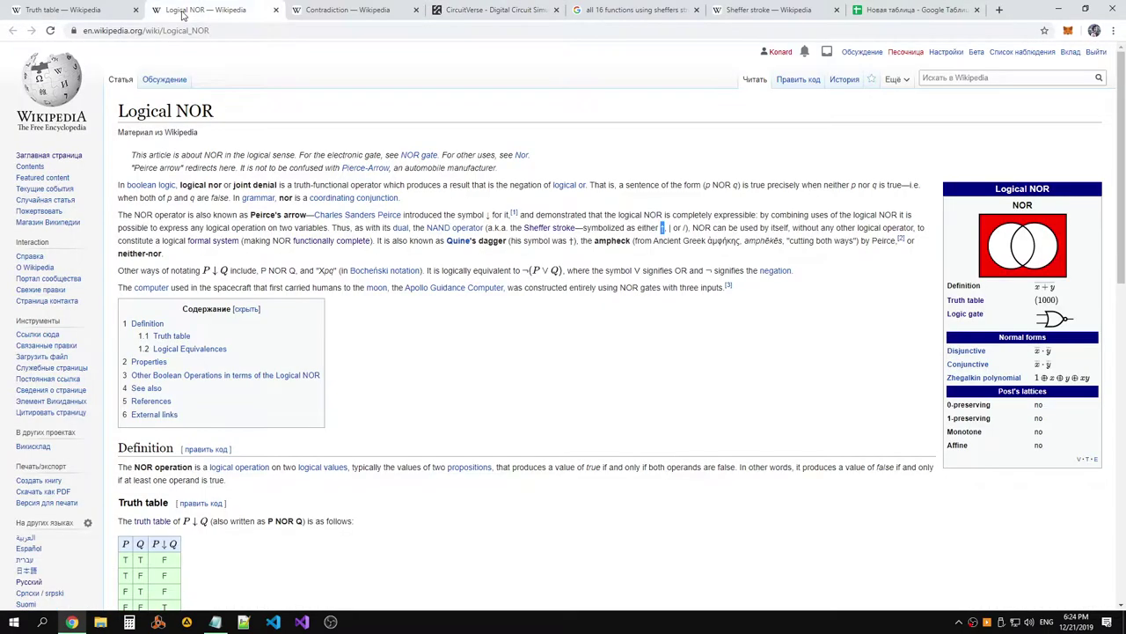
left_click(100, 13)
left_click(378, 13)
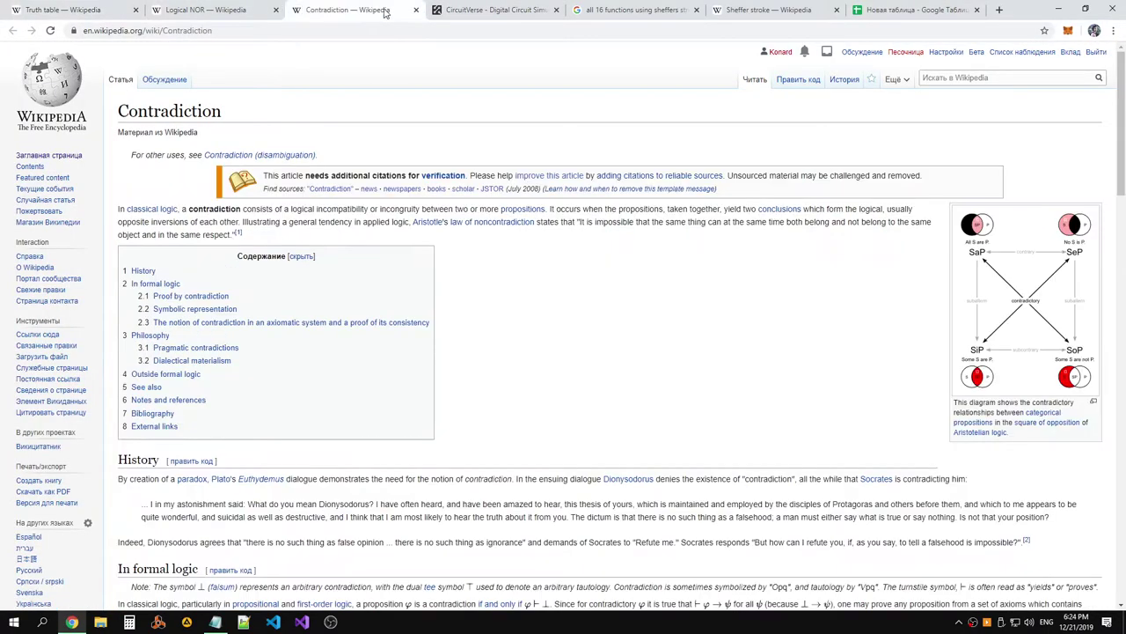
left_click(743, 12)
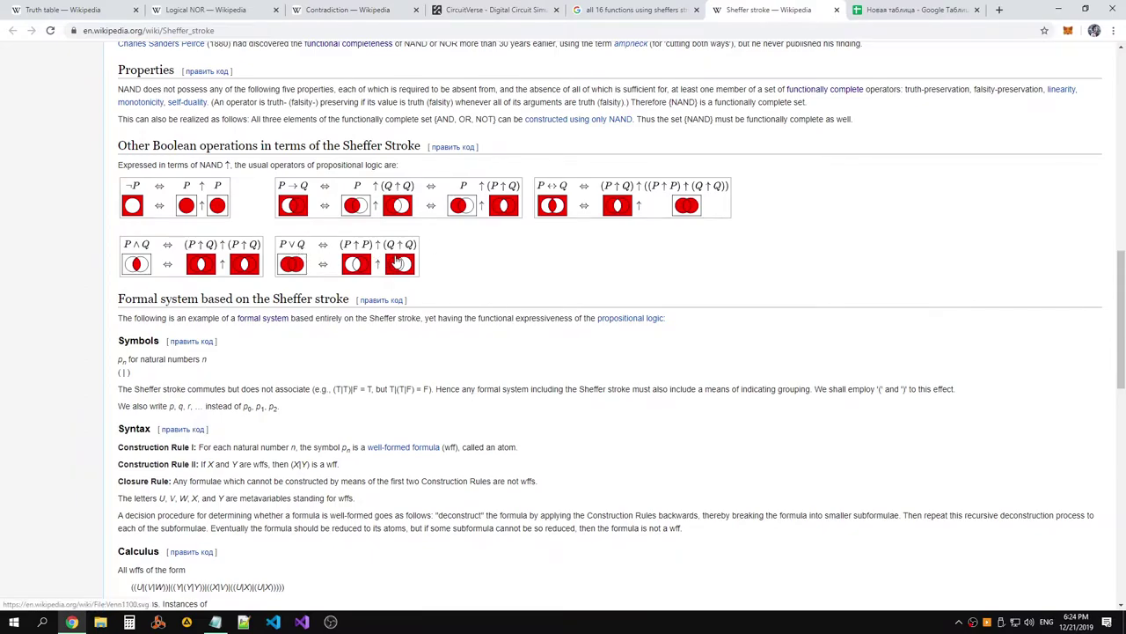
scroll(394, 262, "up", 4)
scroll(402, 259, "up", 3)
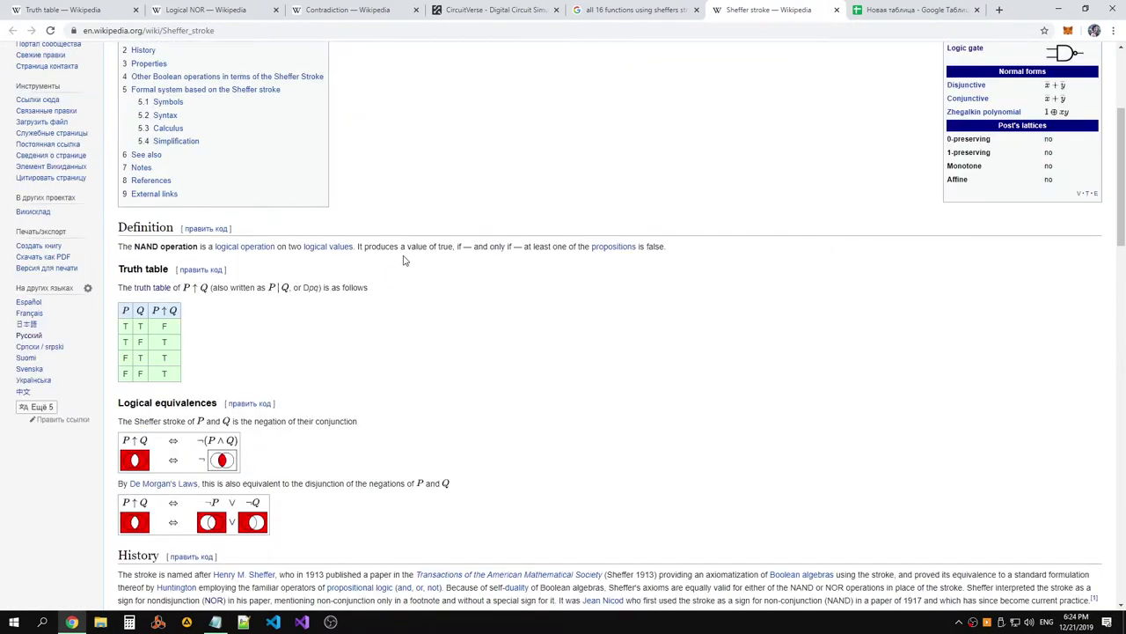
scroll(406, 251, "down", 4)
scroll(409, 244, "up", 7)
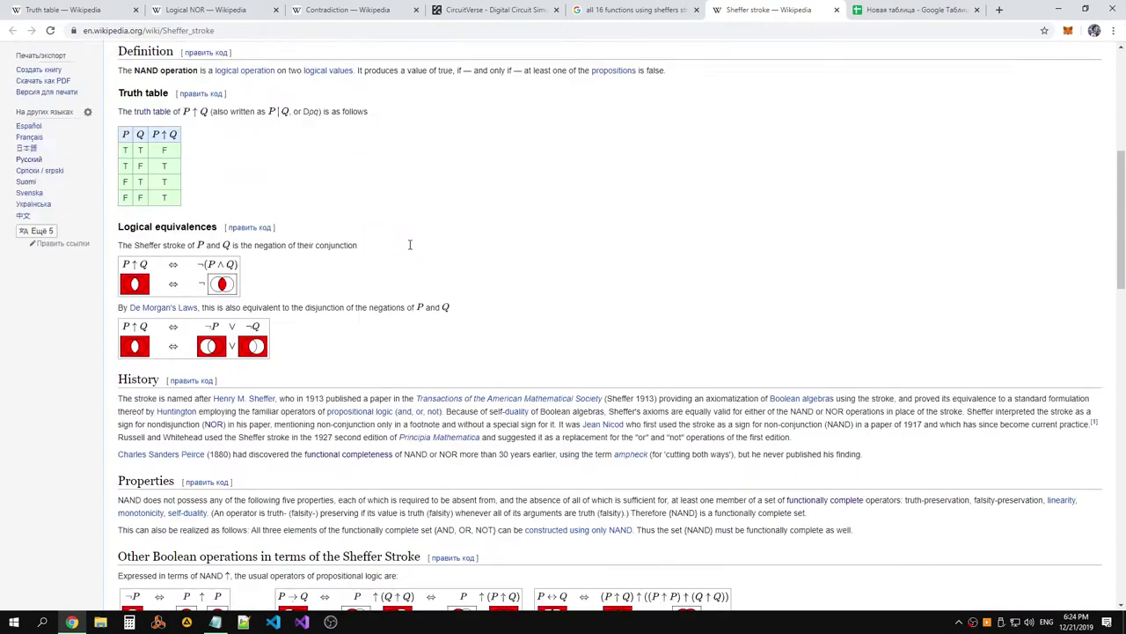
Open the AND article from the binary operators table in Wikipedia's Truth table article and copy the ∧ symbol
left_click(62, 9)
scroll(614, 200, "down", 7)
scroll(614, 200, "down", 2)
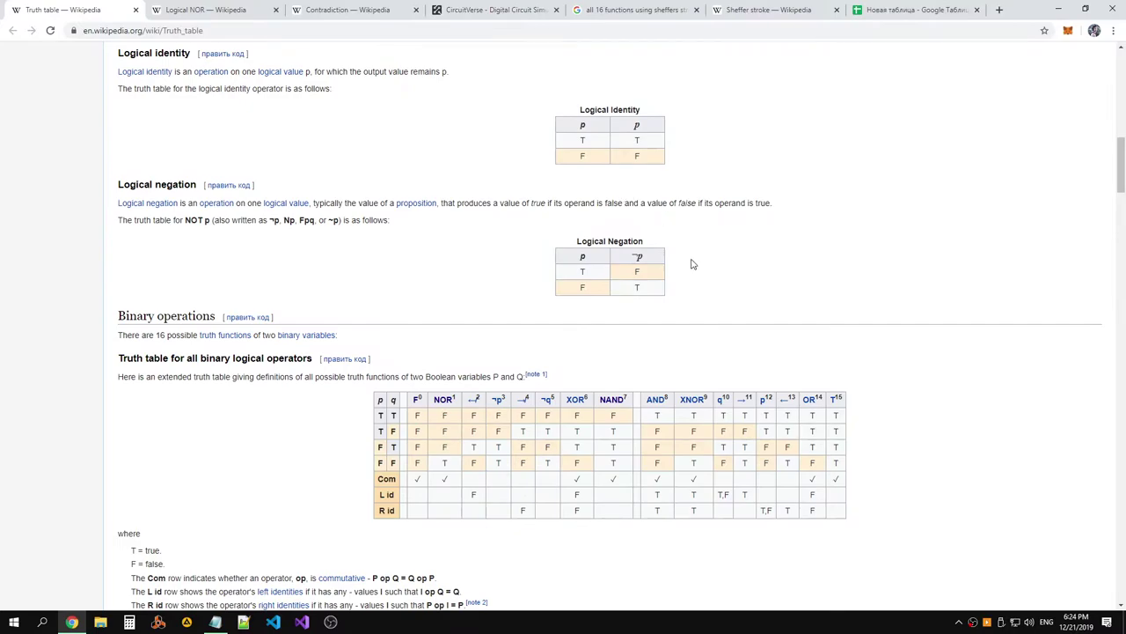
middle_click(656, 398)
left_click(208, 16)
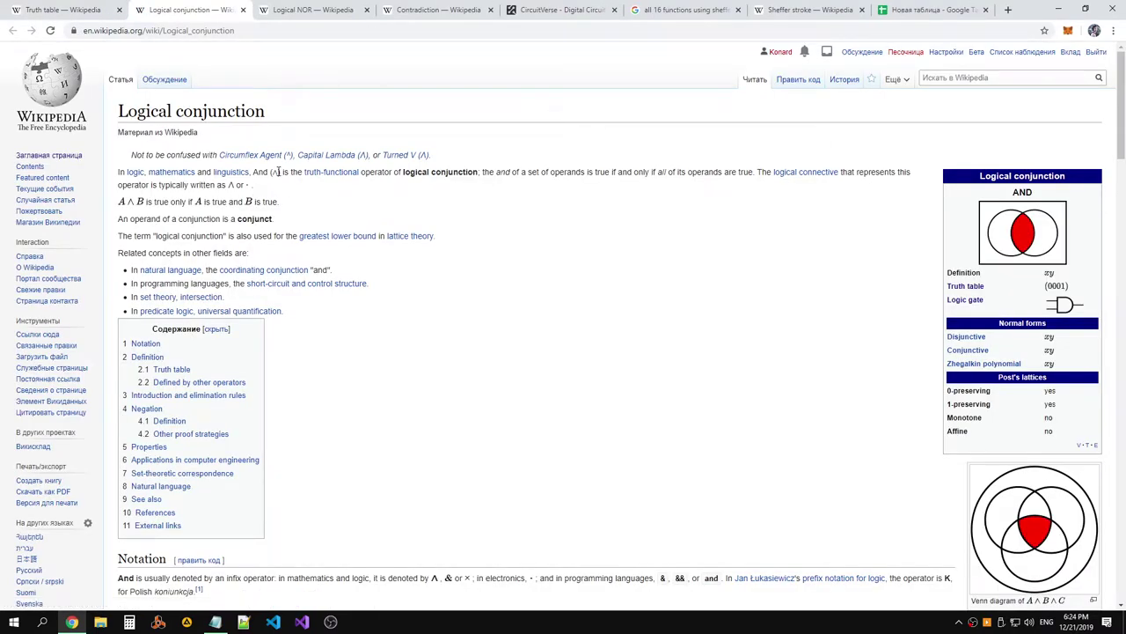
double_click(275, 172)
key("ctrl+c")
left_click(899, 10)
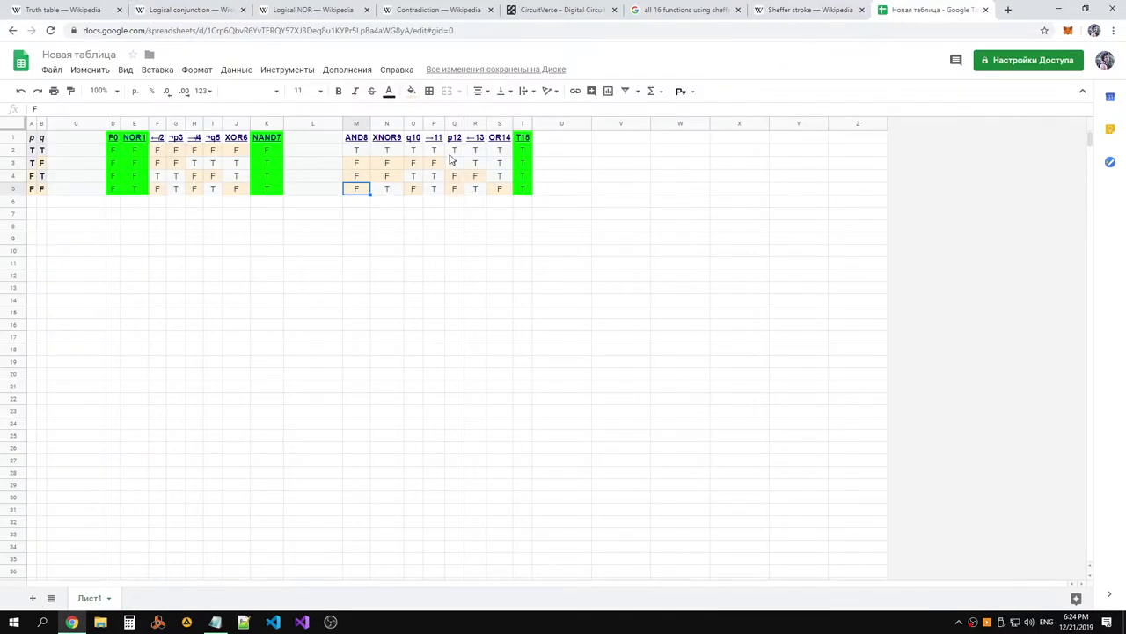
In CircuitVerse, replace ↓ with ∧ in the label so it reads "x ∧ y = (x ↑ y) ↑ (x ↑ y)"
left_click(668, 10)
left_click(555, 9)
left_click(526, 355)
left_click(19, 536)
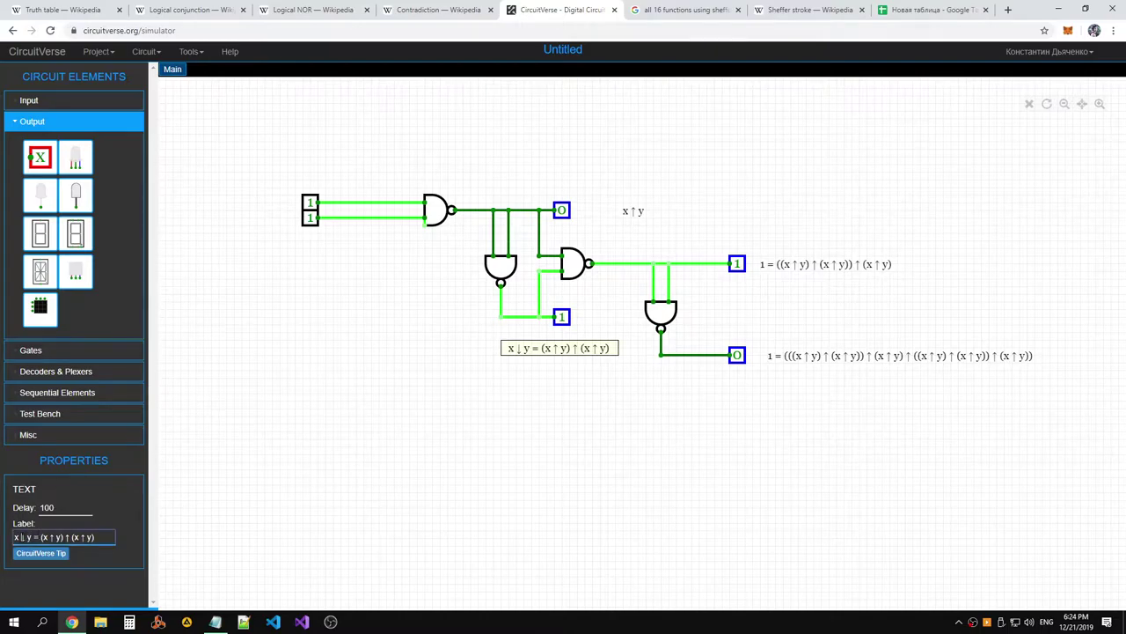
key("ctrl+v")
left_click(595, 427)
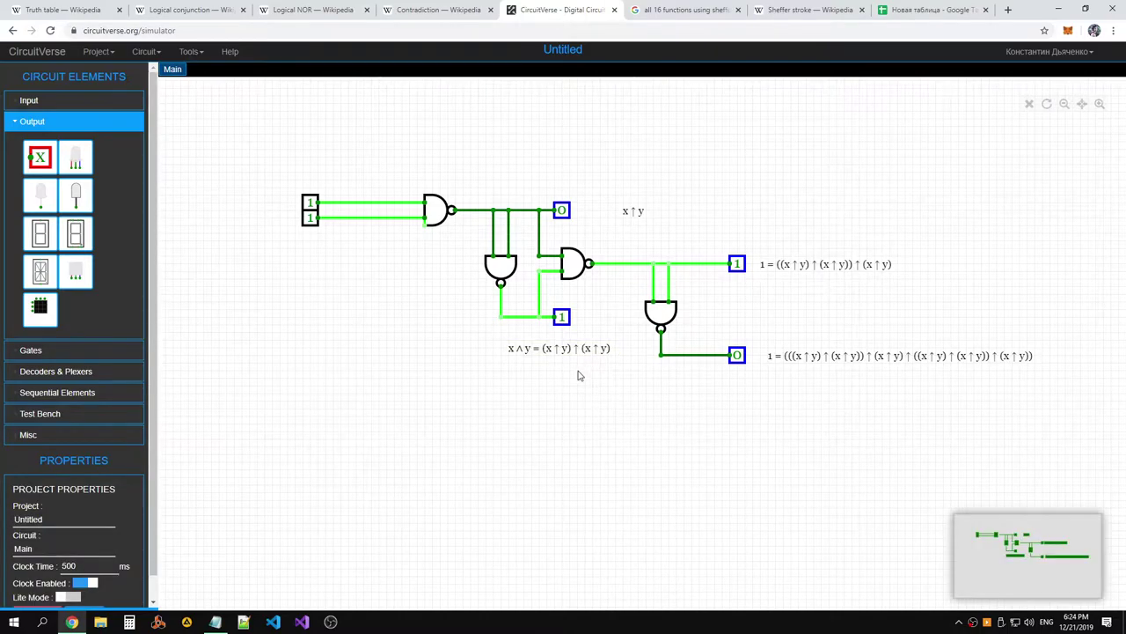
left_click(550, 349)
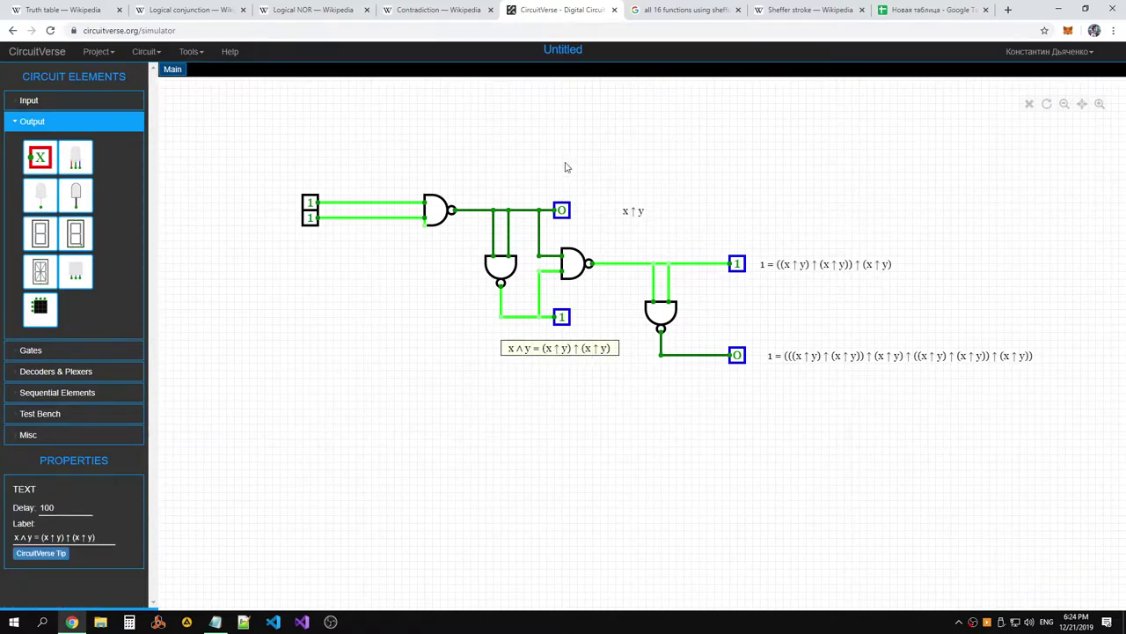
Review the NAND expressions in the Sheffer stroke article, starting with P ∨ Q, alongside the truth tables and return to the circuit
left_click(79, 13)
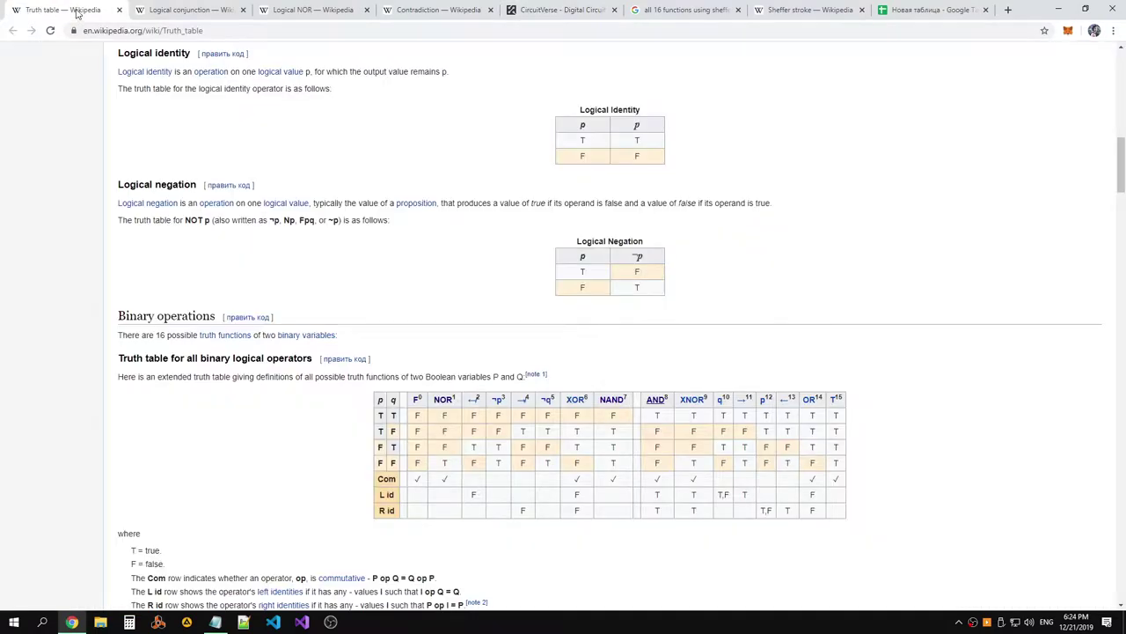
left_click(225, 11)
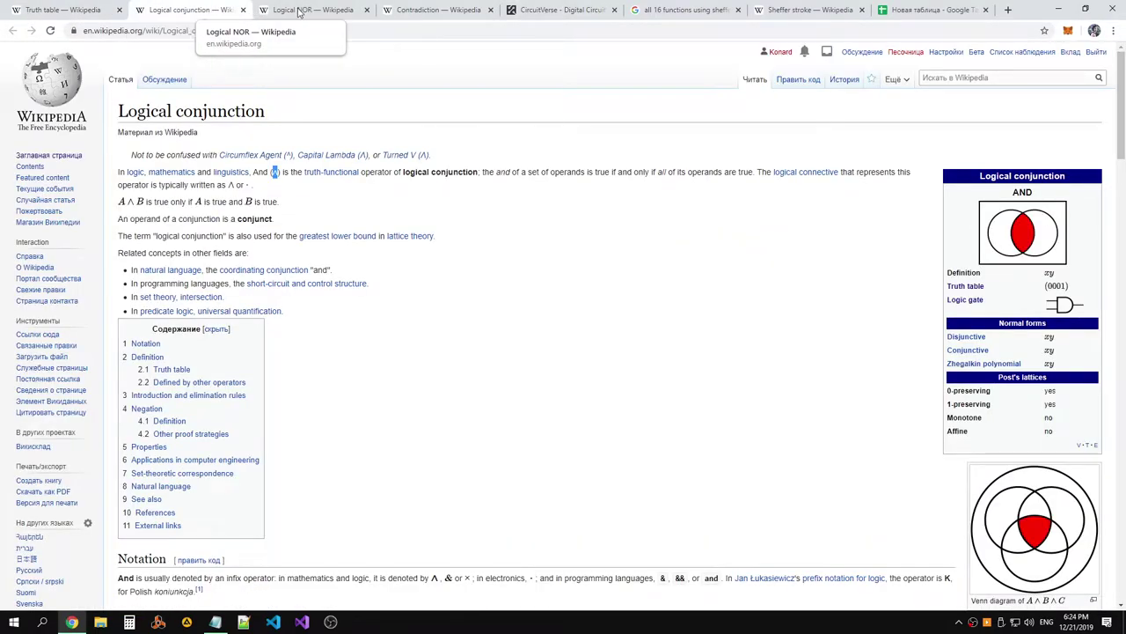
left_click(805, 10)
scroll(484, 205, "down", 15)
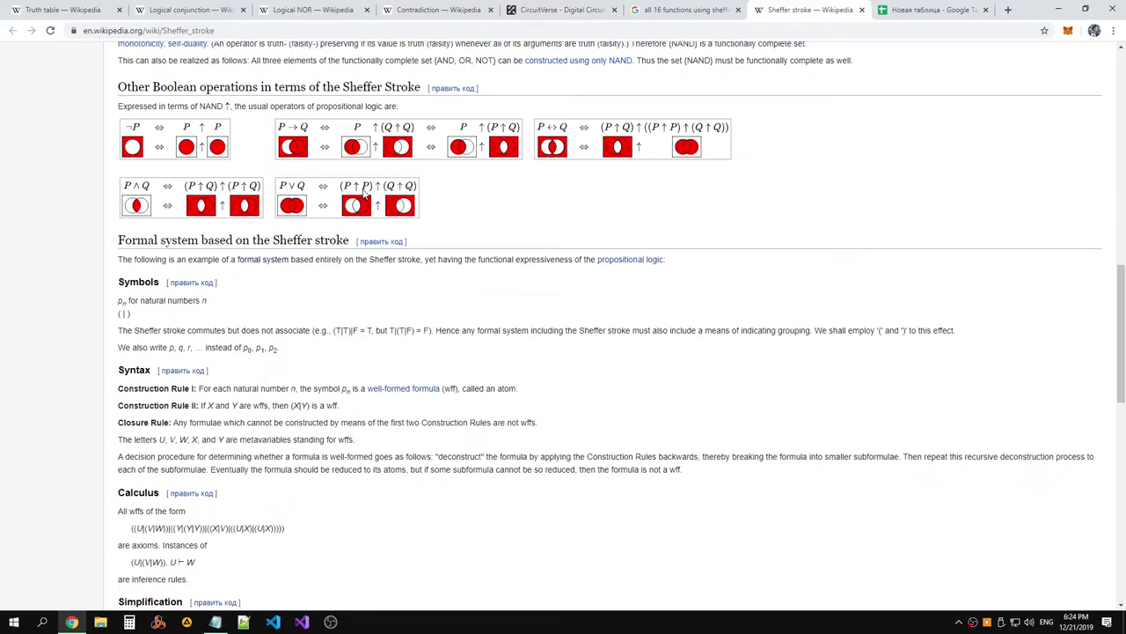
left_click(924, 11)
left_click(249, 9)
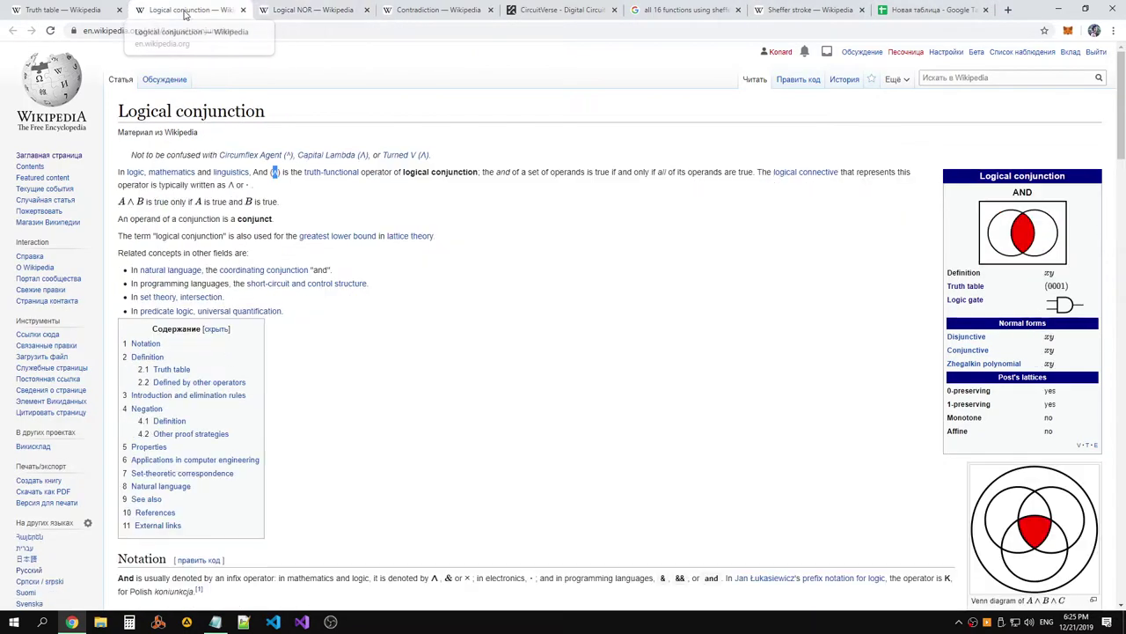
key("ctrl+shift+Tab")
left_click(466, 11)
left_click(562, 11)
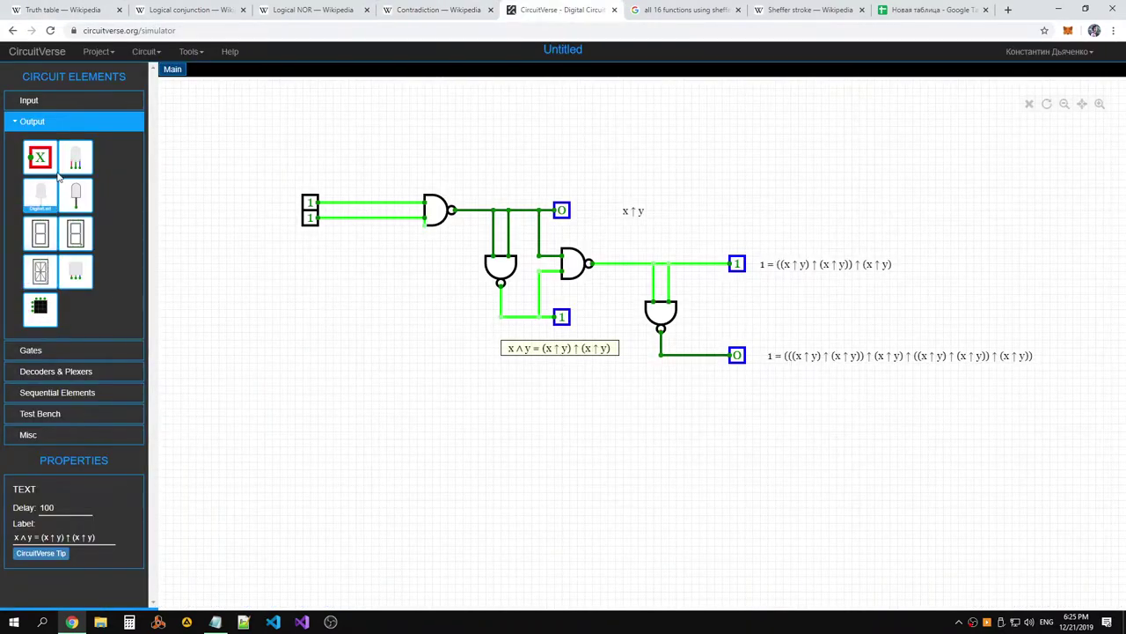
Place two NAND gates between the inputs and the first gate, one below and one above the input wires
left_click(49, 371)
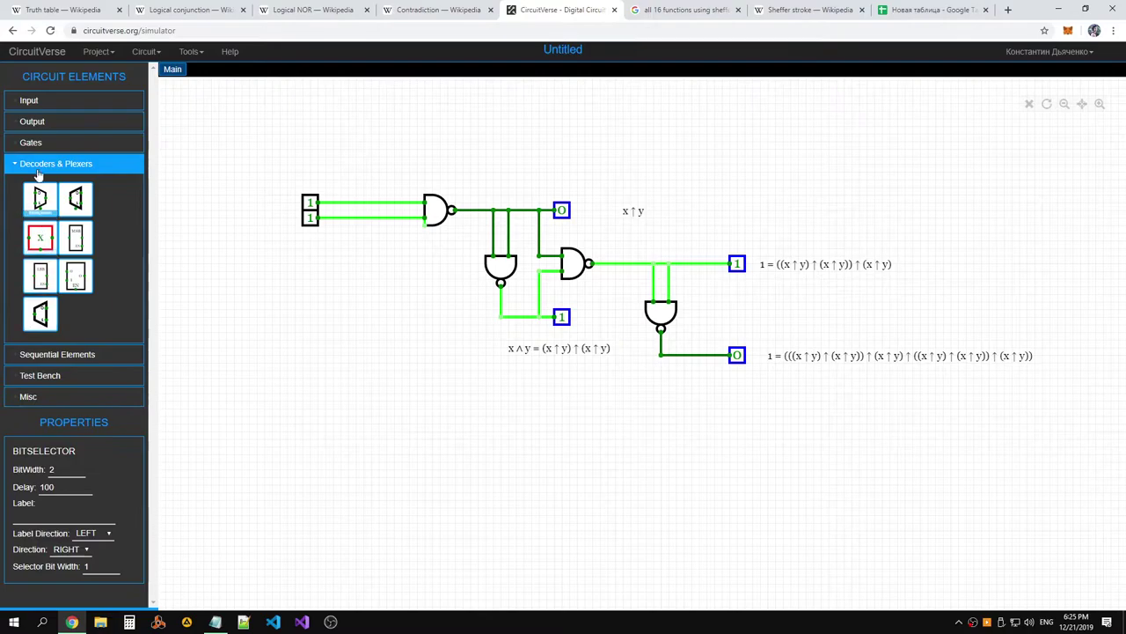
left_click(30, 142)
left_click(79, 261)
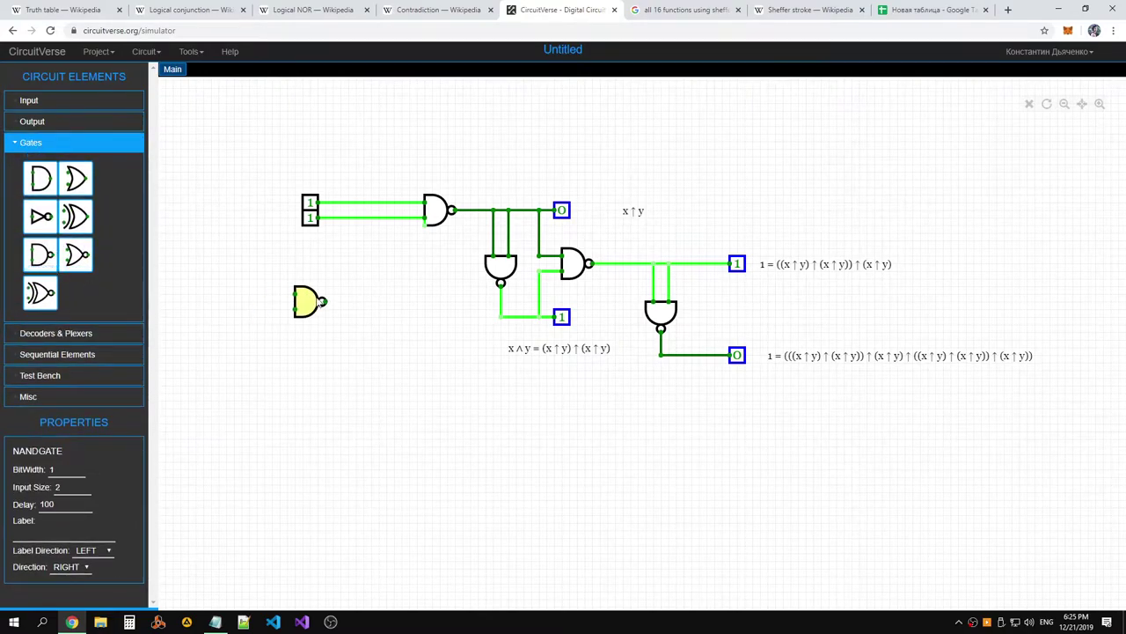
left_click(387, 290)
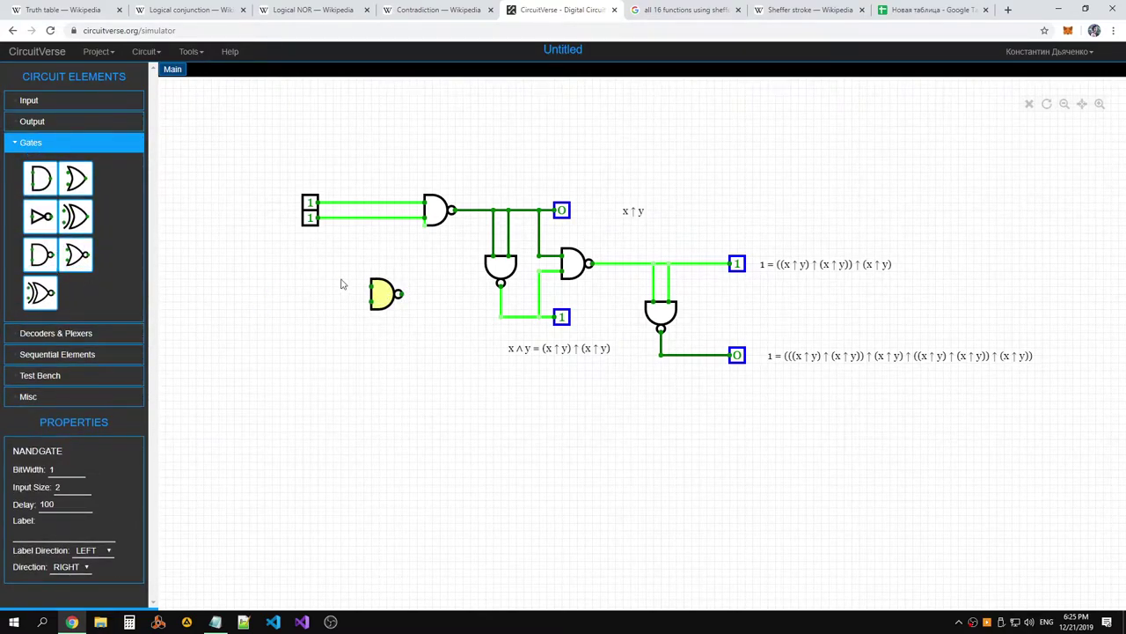
left_click(40, 255)
left_click(374, 134)
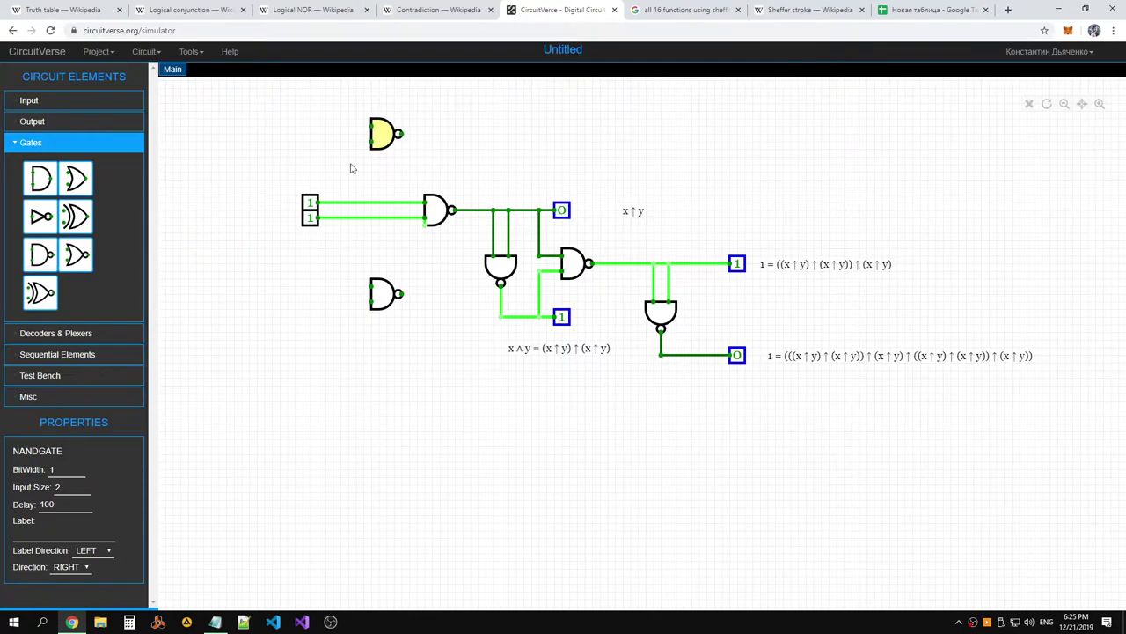
Set the direction of the upper new NAND gate to UP and that of the lower one to DOWN
left_click(85, 553)
left_click(86, 553)
left_click(79, 552)
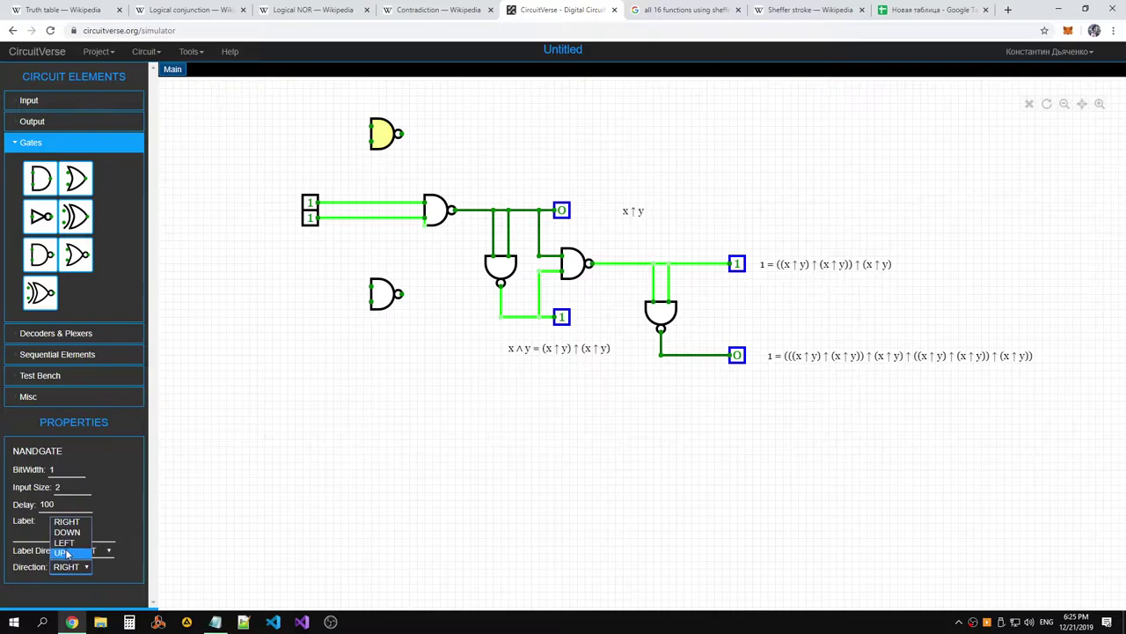
left_click(67, 552)
left_click(320, 396)
left_click(385, 296)
left_click(70, 566)
left_click(70, 534)
Align the two new NAND gates vertically with each other, close above and below the input wires
left_click_drag(388, 298, 381, 284)
left_click_drag(380, 129, 372, 141)
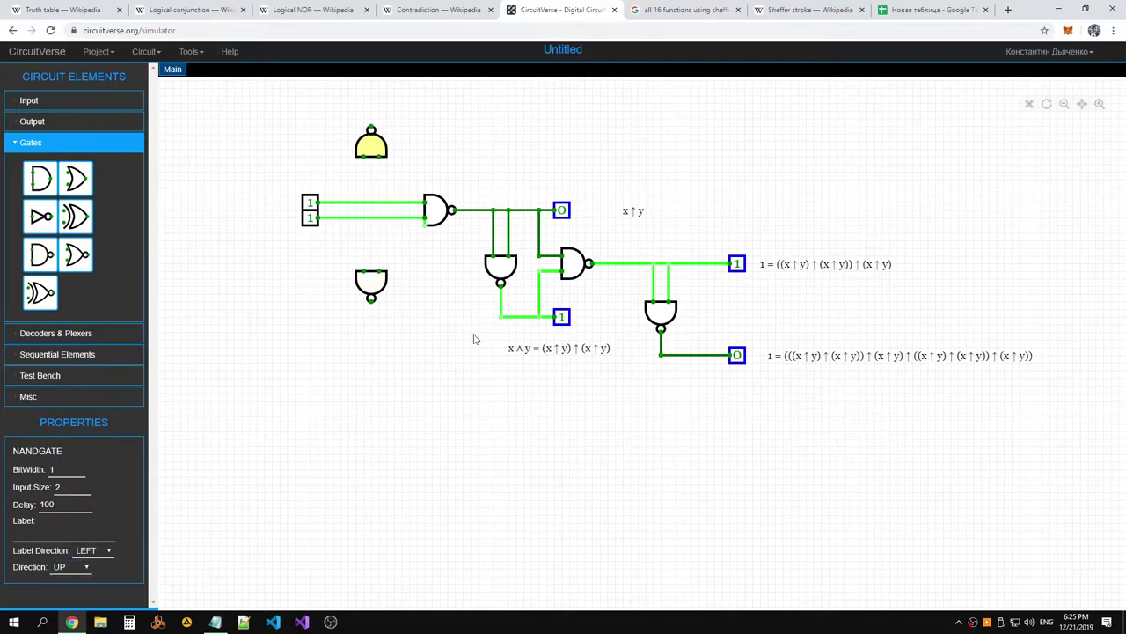
left_click(473, 338)
scroll(431, 344, "down", 1)
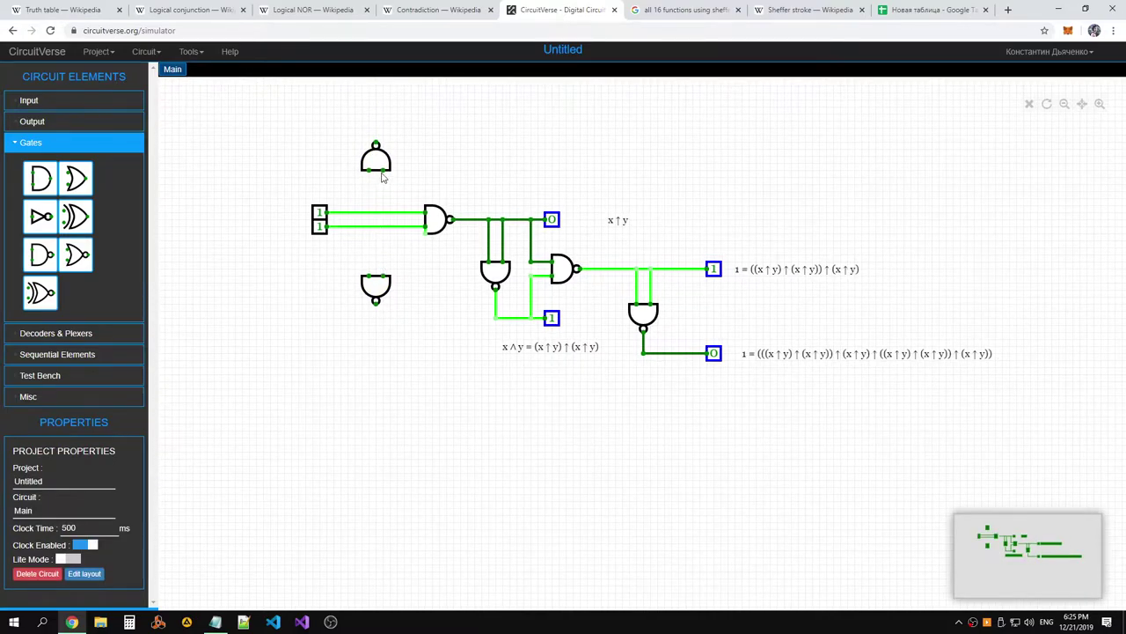
left_click_drag(381, 286, 383, 278)
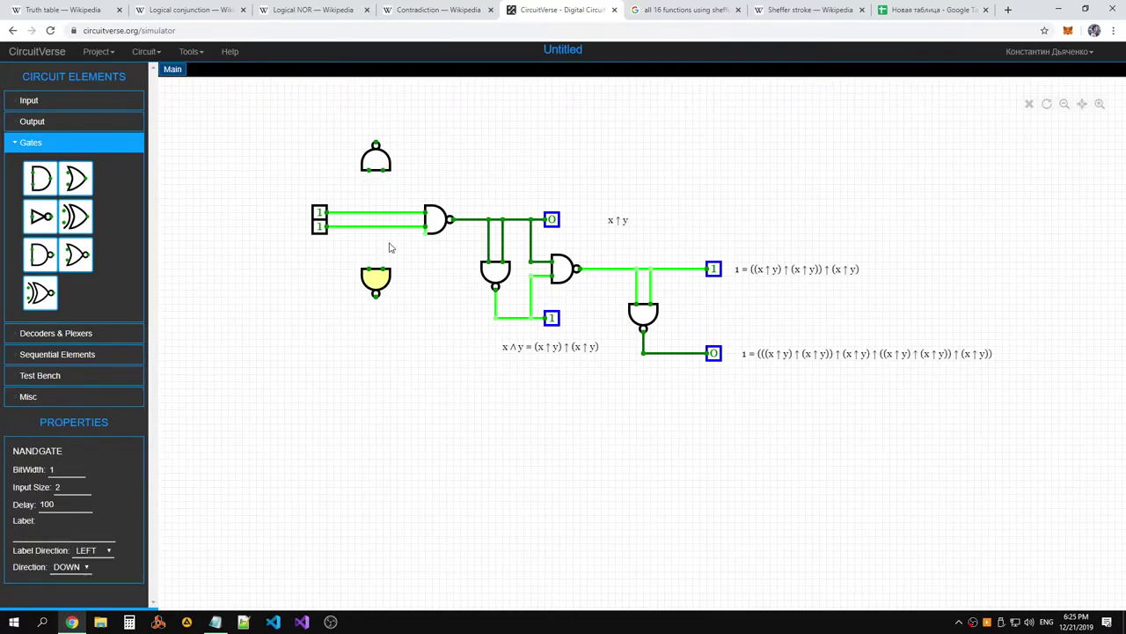
left_click(391, 248)
left_click(55, 106)
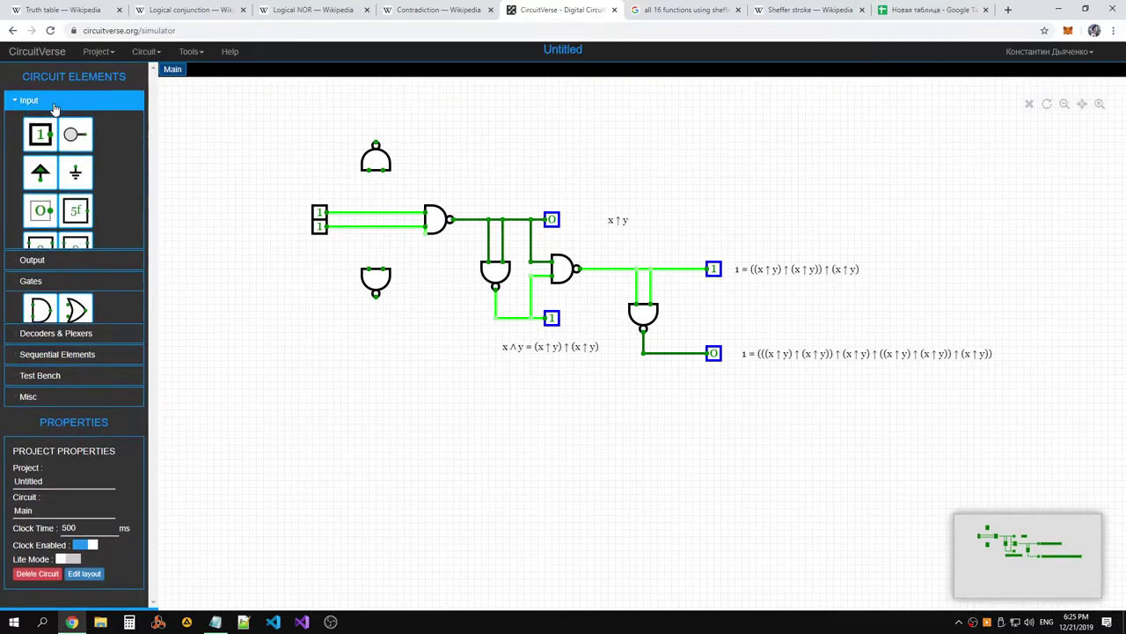
left_click(56, 292)
left_click(53, 349)
left_click(55, 329)
left_click(55, 352)
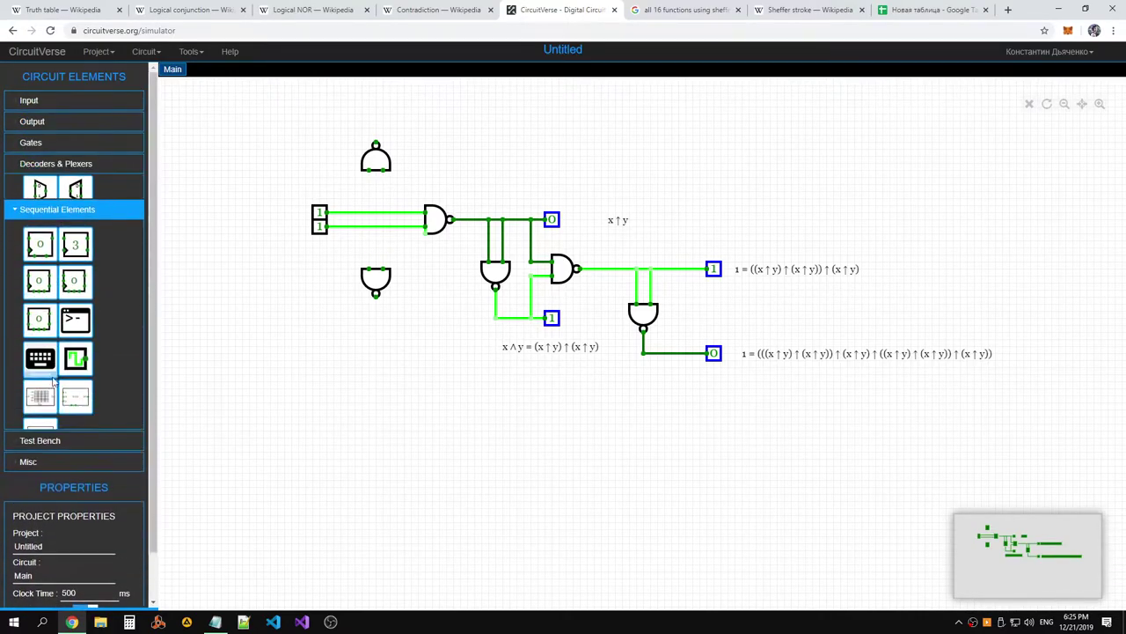
Wire the lower gate's inputs to the second input line and the upper gate's to the first, and run the upper gate's output far right
left_click_drag(369, 269, 383, 226)
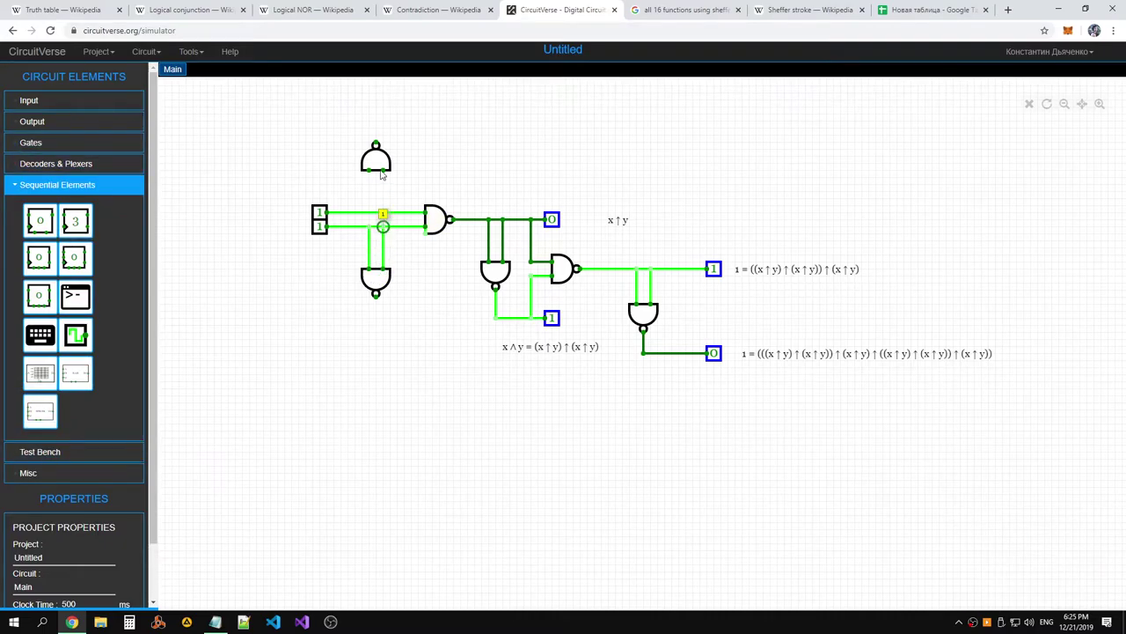
left_click_drag(370, 170, 383, 213)
left_click_drag(375, 142, 1023, 127)
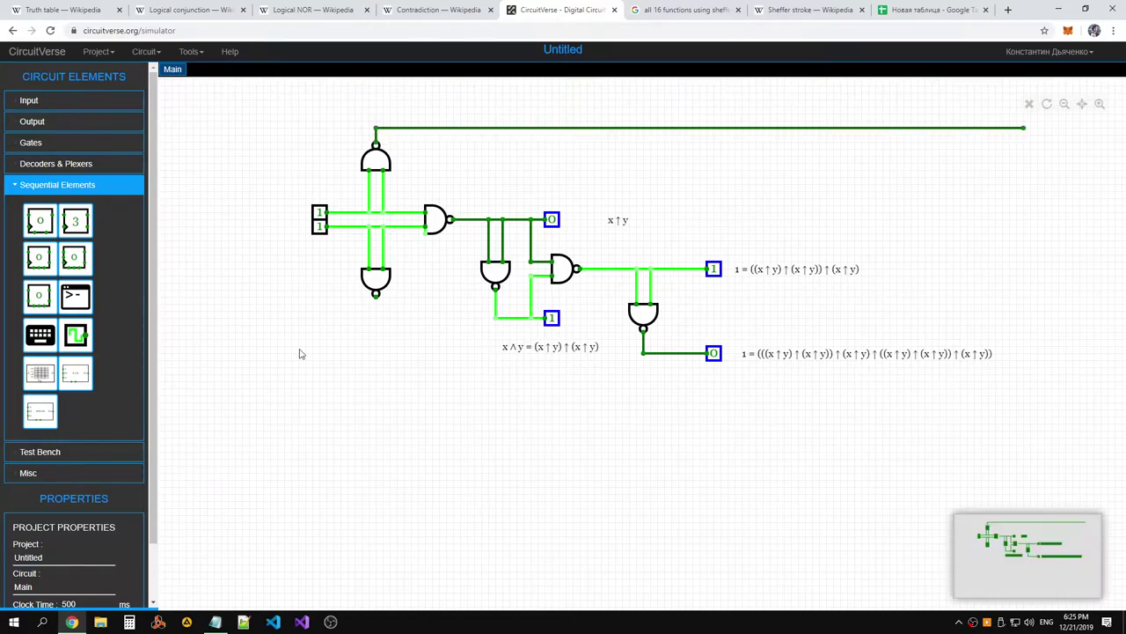
Run the lower NAND gate's output far right below the formulas, ending directly beneath the end of the upper output line
left_click_drag(376, 297, 1017, 384)
left_click_drag(865, 448, 533, 463)
left_click_drag(628, 401, 633, 401)
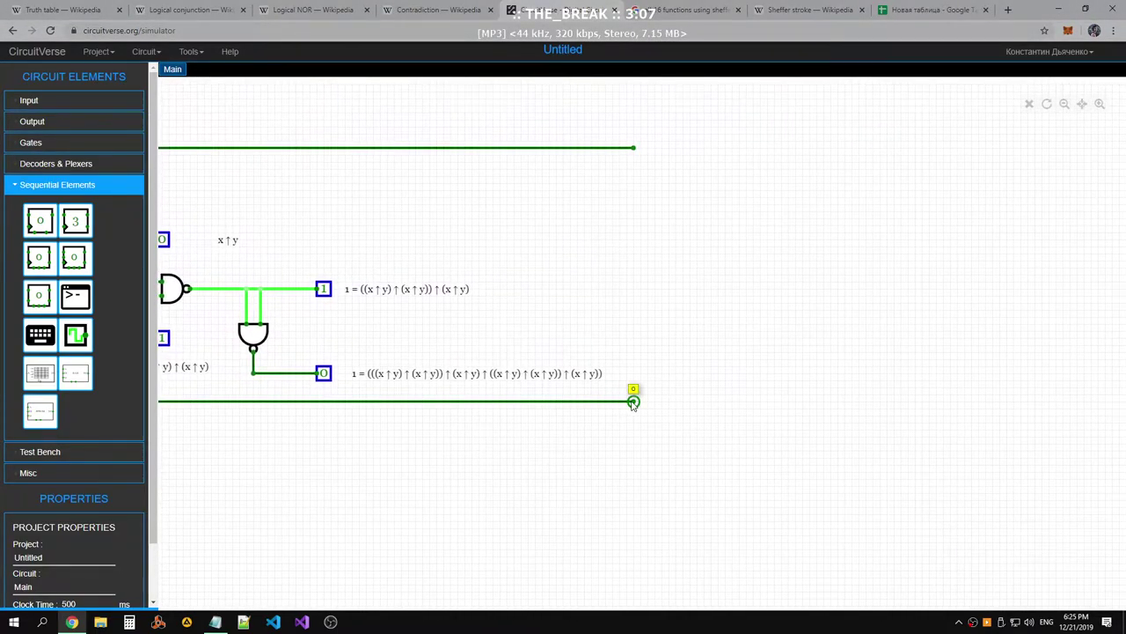
Place a NAND gate beyond the two long line ends, wire both lines to its inputs and extend its output to the right
left_click(51, 144)
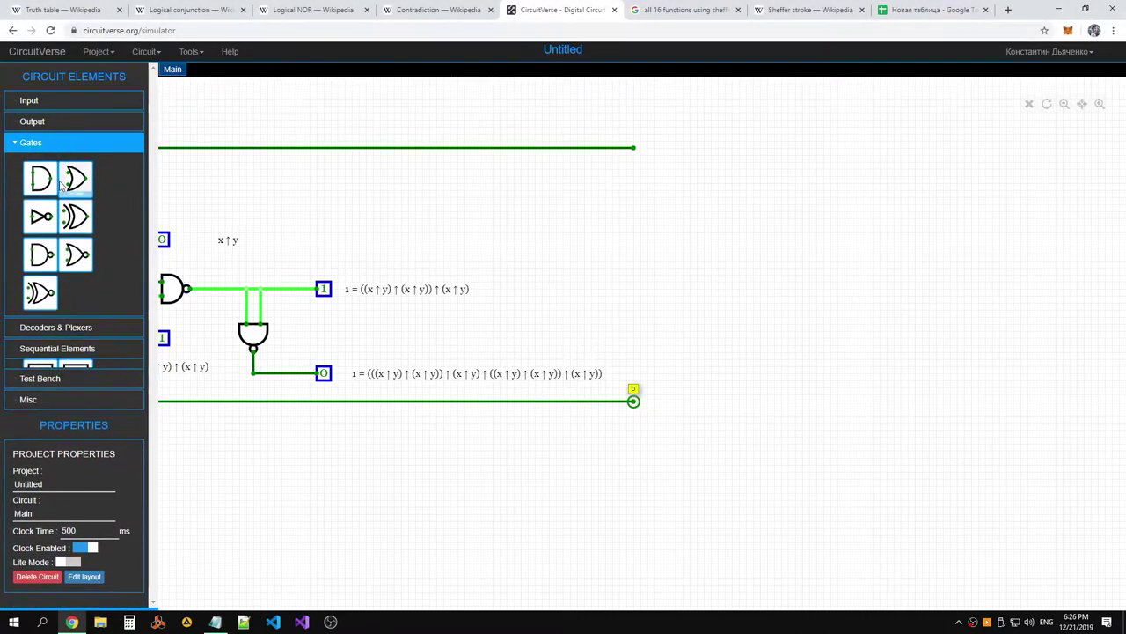
left_click(41, 255)
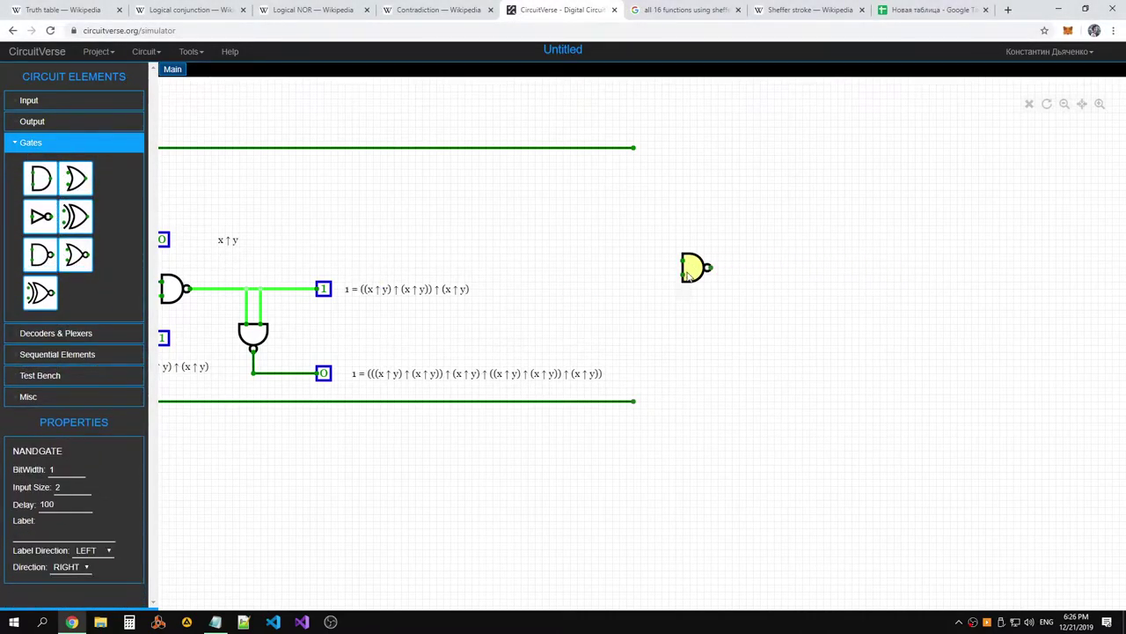
left_click(665, 279)
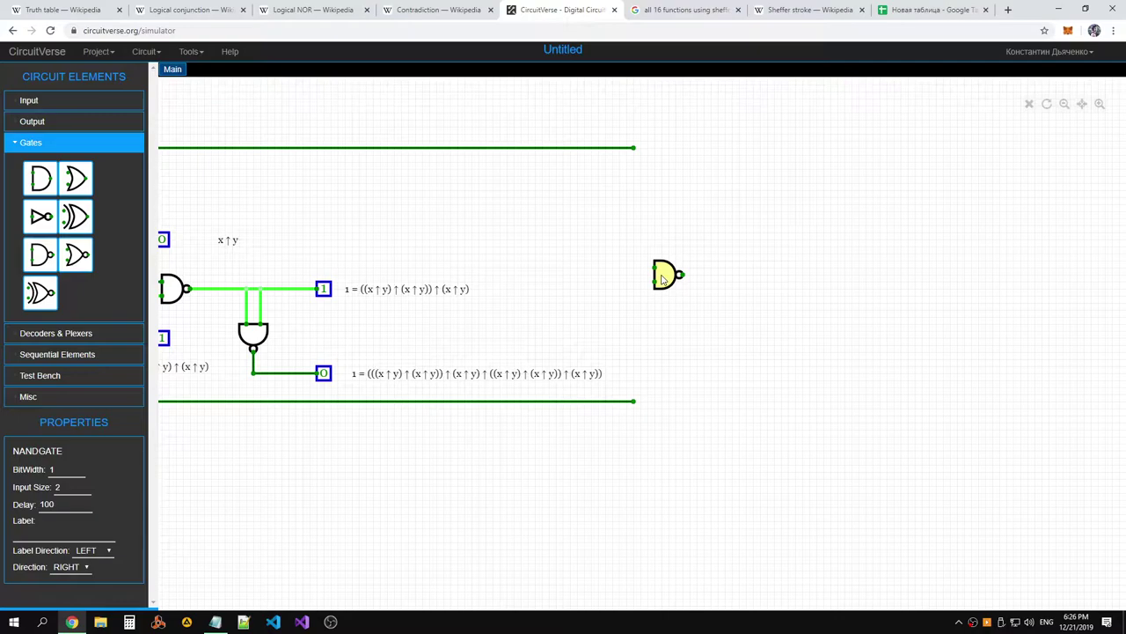
left_click_drag(633, 147, 656, 268)
left_click_drag(633, 408, 731, 275)
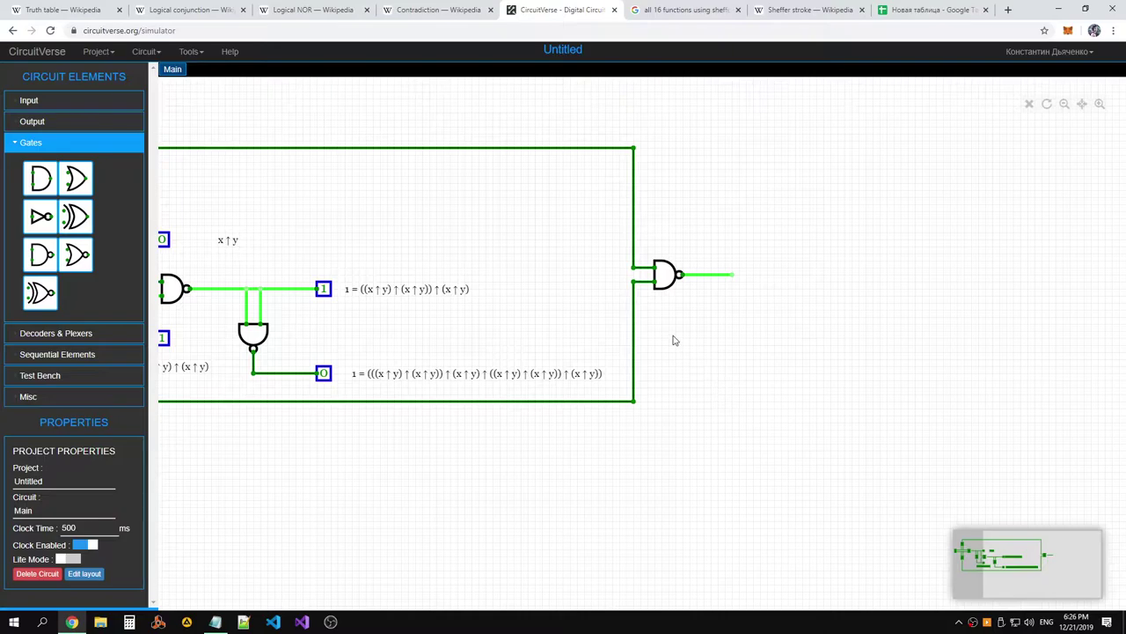
Toggle the two circuit inputs through all 0/1 combinations to check the new final NAND gate's output against the OR function
scroll(673, 343, "up", 1)
scroll(673, 343, "down", 5)
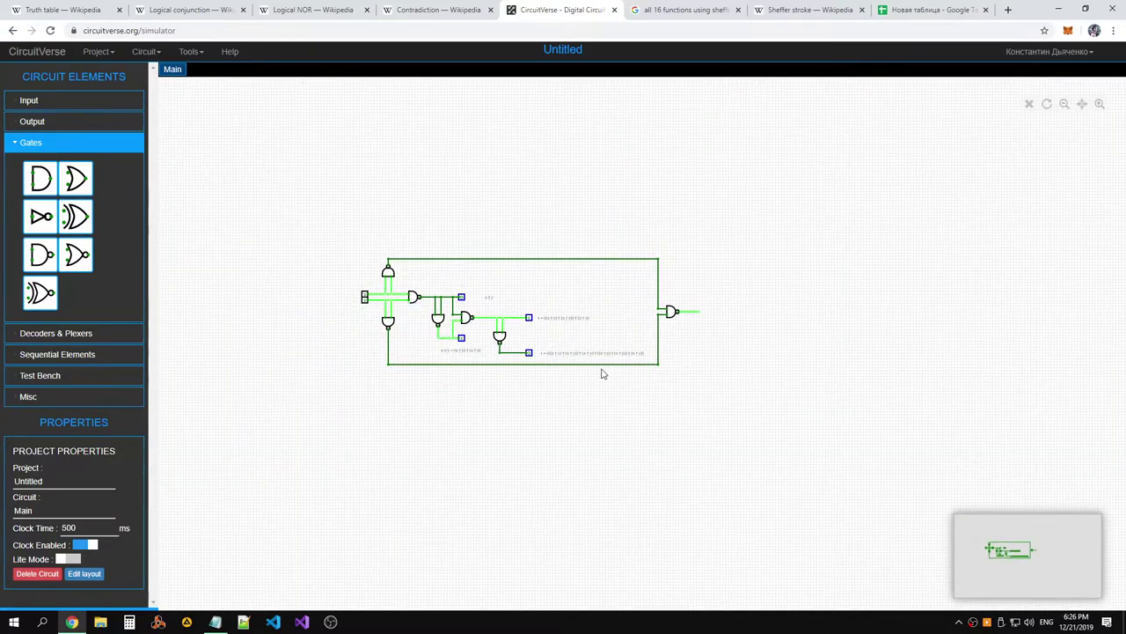
scroll(457, 365, "up", 2)
left_click(313, 264)
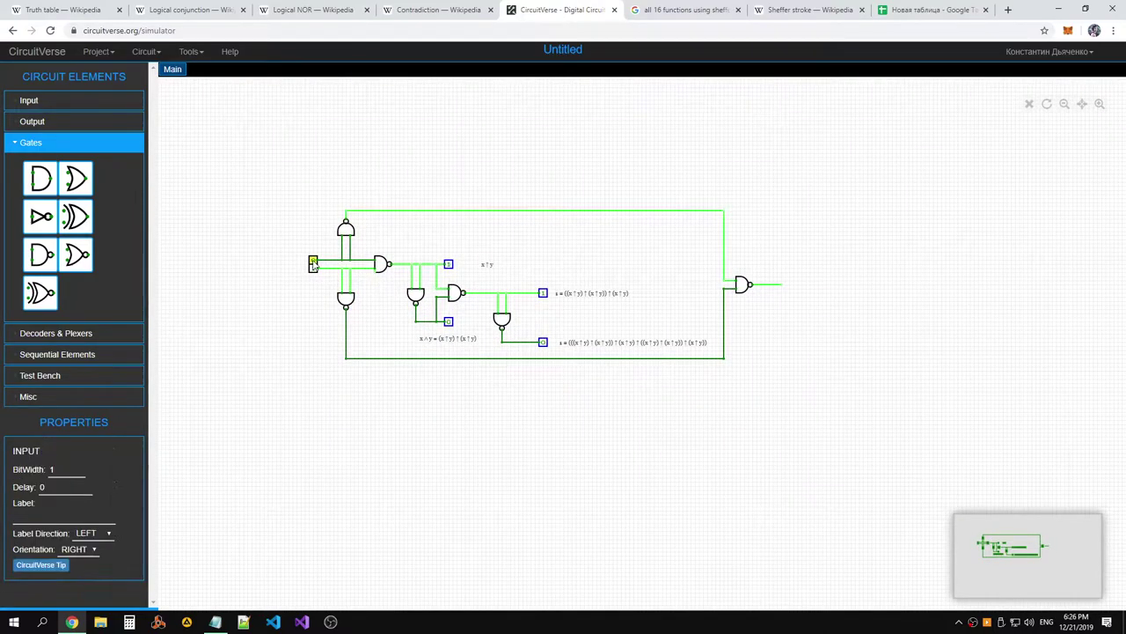
left_click(314, 270)
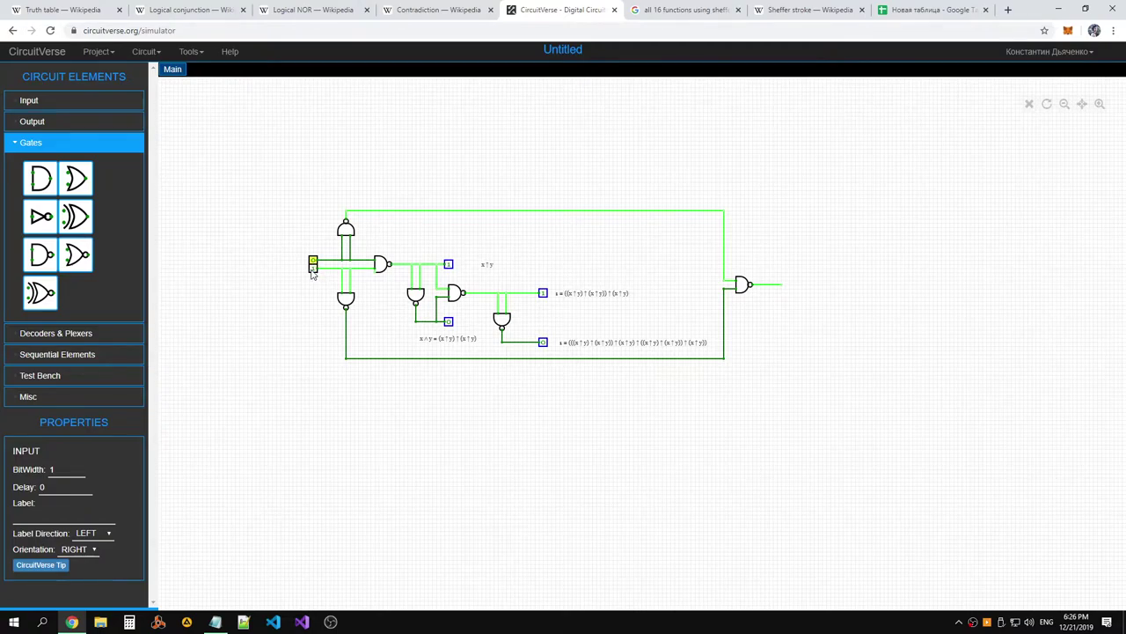
left_click(314, 270)
left_click(313, 264)
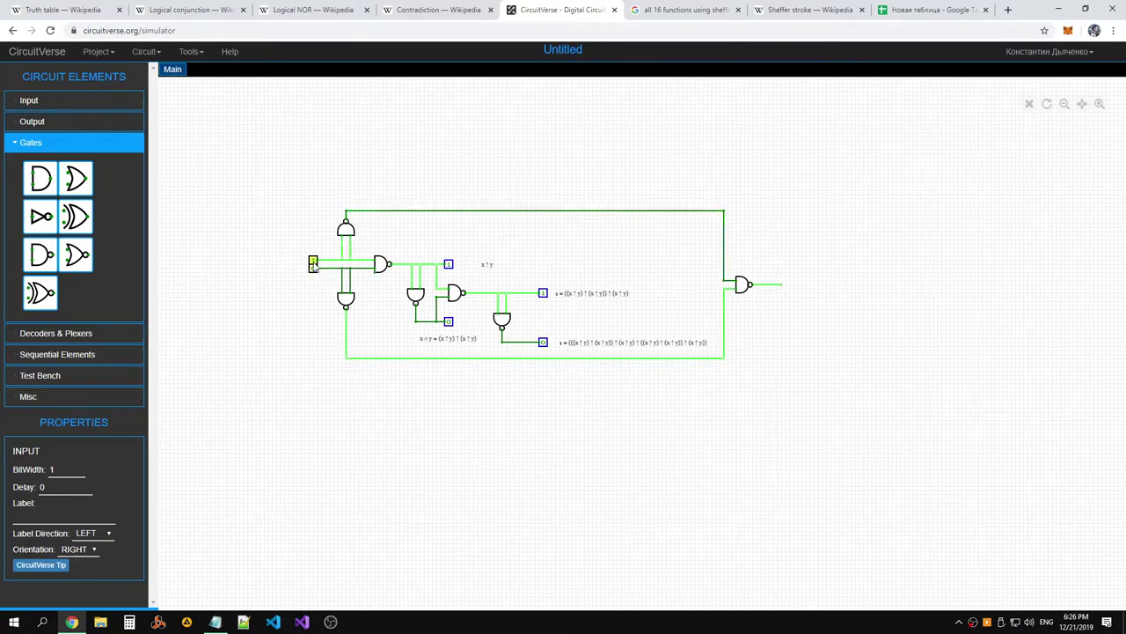
left_click(313, 264)
left_click(314, 269)
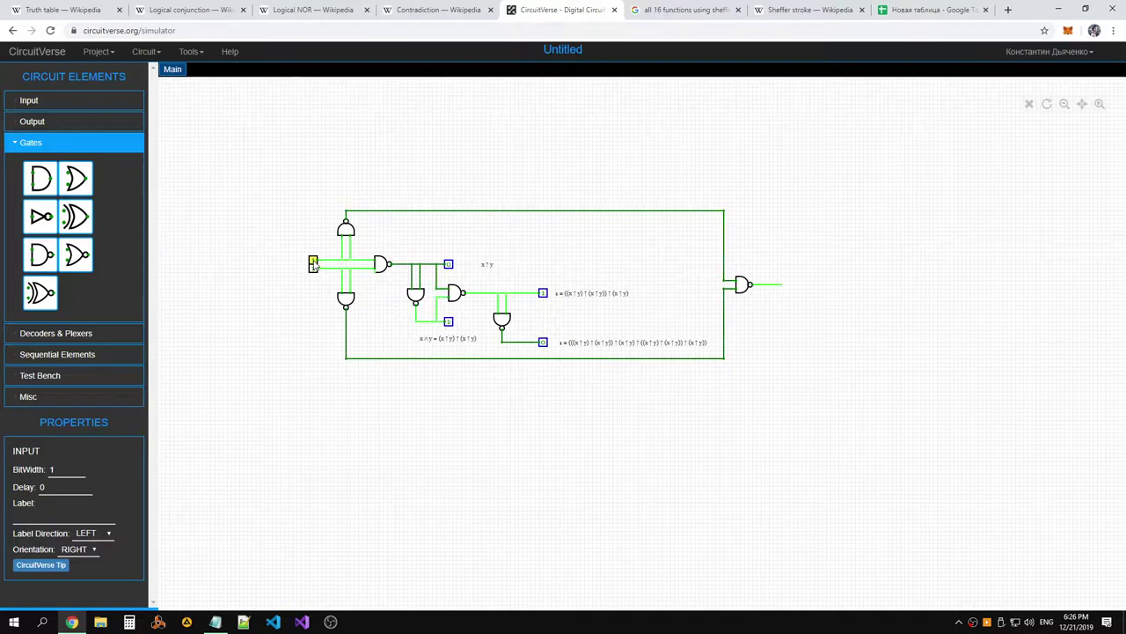
left_click(313, 264)
left_click(314, 269)
left_click(314, 268)
left_click(314, 264)
left_click(313, 264)
left_click(314, 269)
left_click(313, 264)
left_click(314, 268)
left_click(314, 269)
left_click(313, 264)
left_click(314, 268)
left_click(313, 264)
left_click(314, 268)
left_click(314, 269)
left_click(313, 264)
left_click(314, 269)
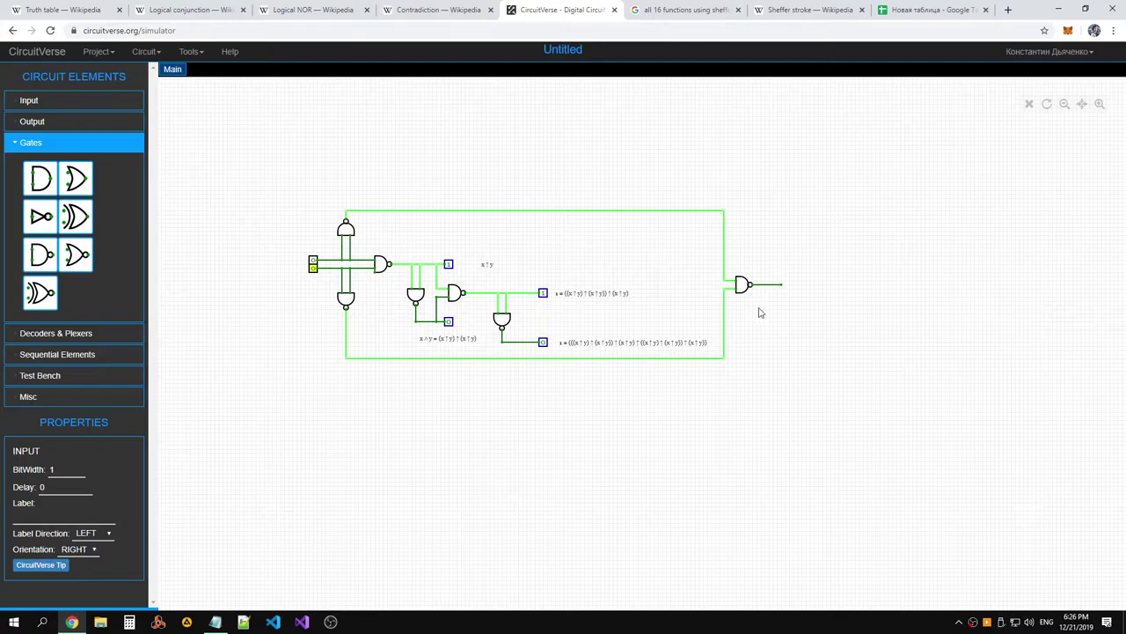
left_click(313, 264)
left_click(314, 268)
left_click(314, 264)
left_click(315, 268)
left_click(313, 264)
left_click(314, 264)
left_click(313, 264)
left_click(313, 264)
left_click(314, 264)
left_click(313, 264)
left_click(314, 264)
left_click(314, 269)
left_click(314, 268)
left_click(314, 268)
left_click(313, 264)
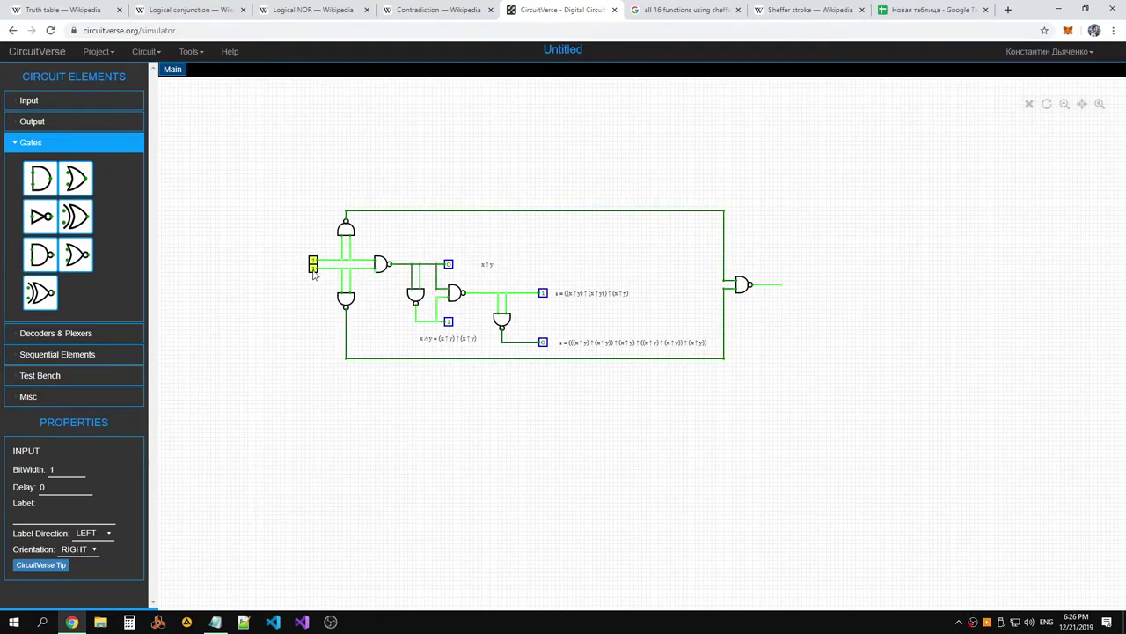
In Notepad, write "= (x ↑ x) ↑ (y ↑ y)" below the existing formula, reusing its ↑ symbol
left_click(786, 345)
scroll(787, 311, "up", 5)
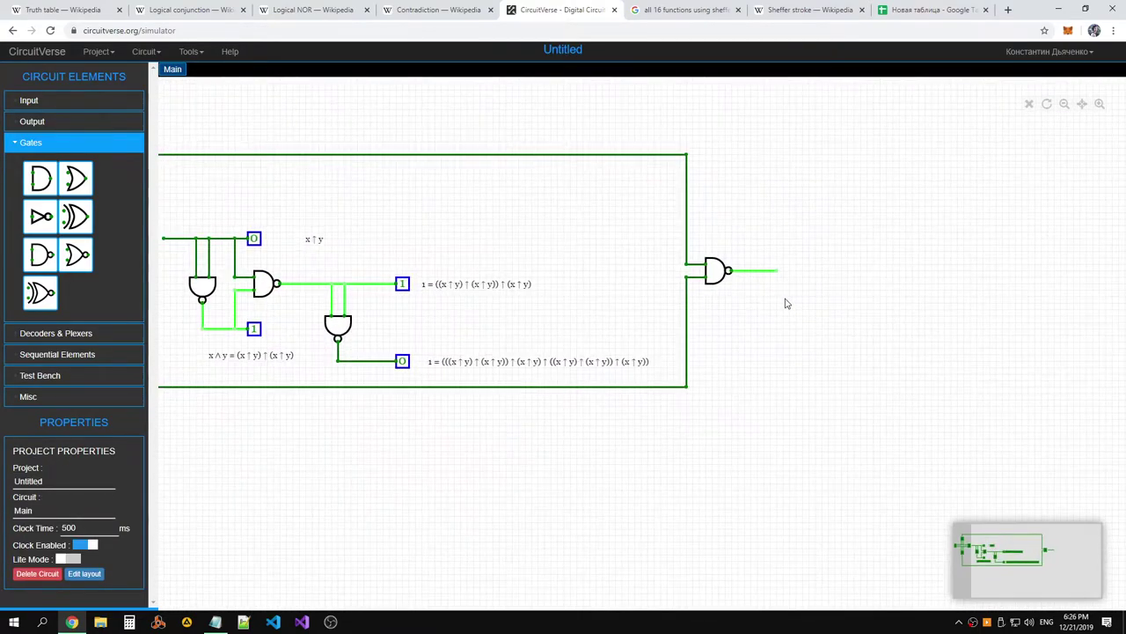
left_click_drag(646, 323, 467, 322)
key("alt+Tab")
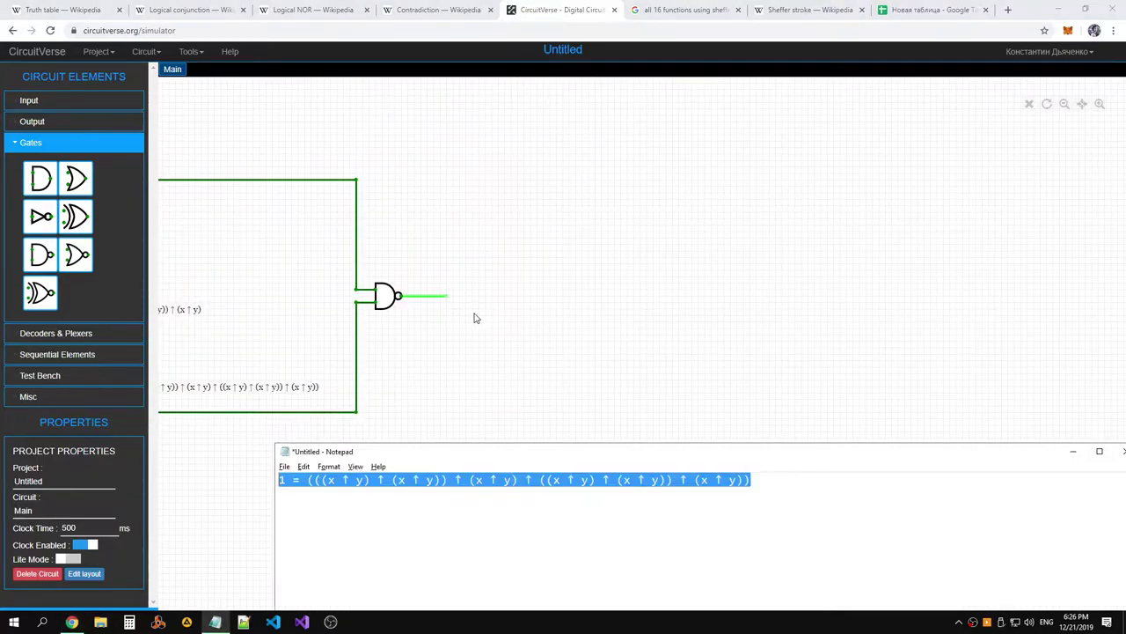
left_click(600, 537)
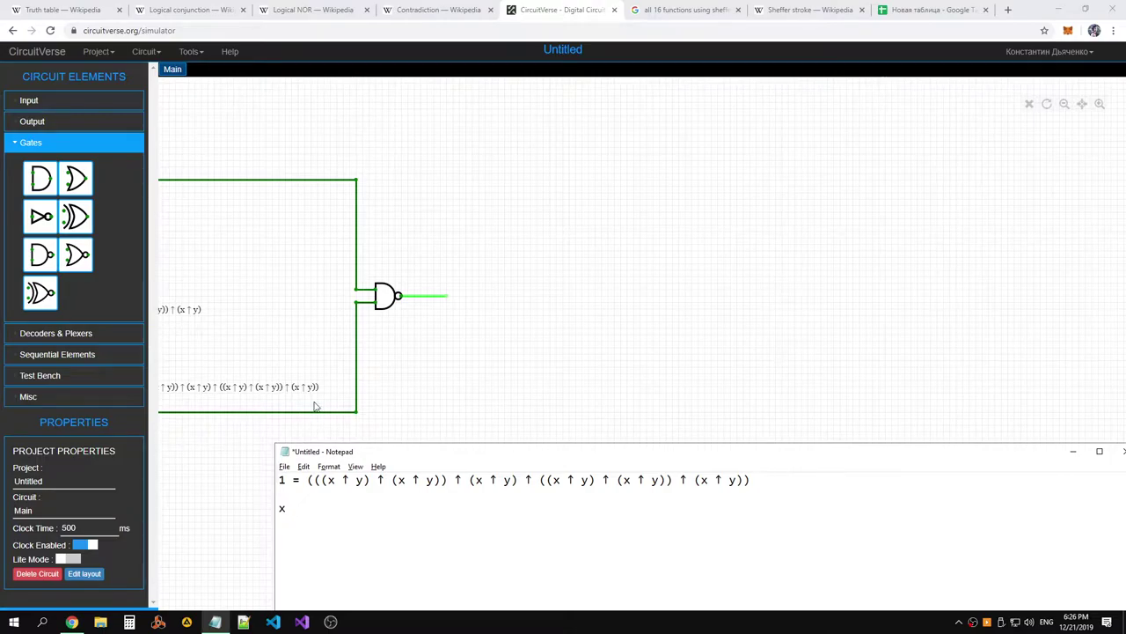
left_click_drag(355, 479, 341, 480)
key("ctrl+c")
left_click(364, 508)
key("ctrl+v")
type("(")
type("|")
key("ctrl+v")
type("=")
Open Wikipedia's Logical disjunction article from the OR heading of the truth table and copy the ∨ symbol from its text
left_click(61, 16)
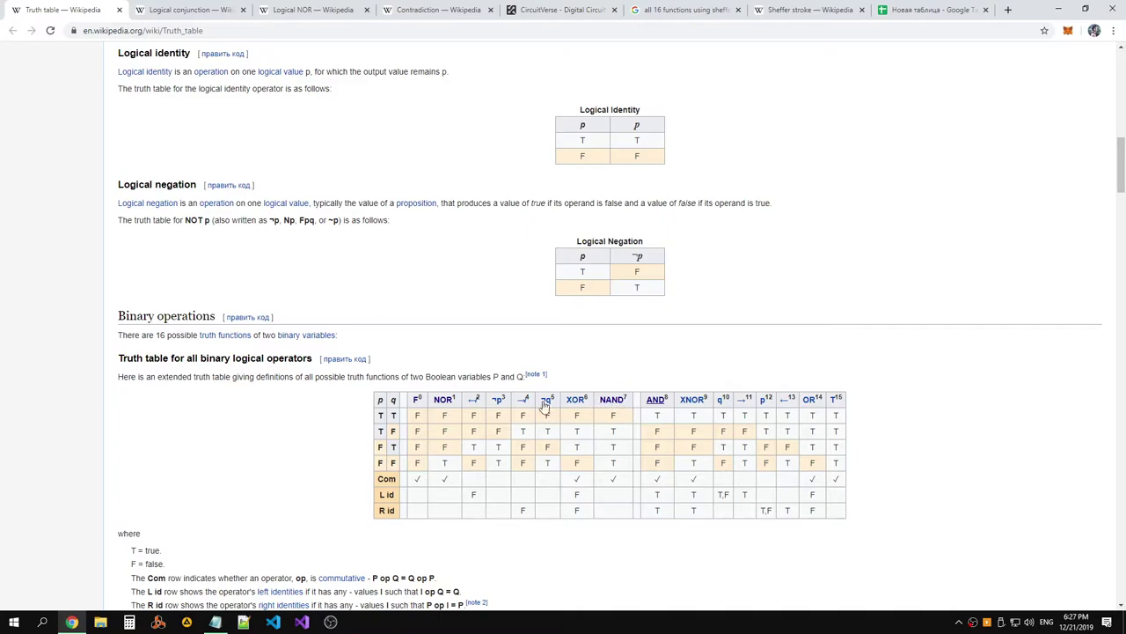
middle_click(809, 405)
left_click(167, 11)
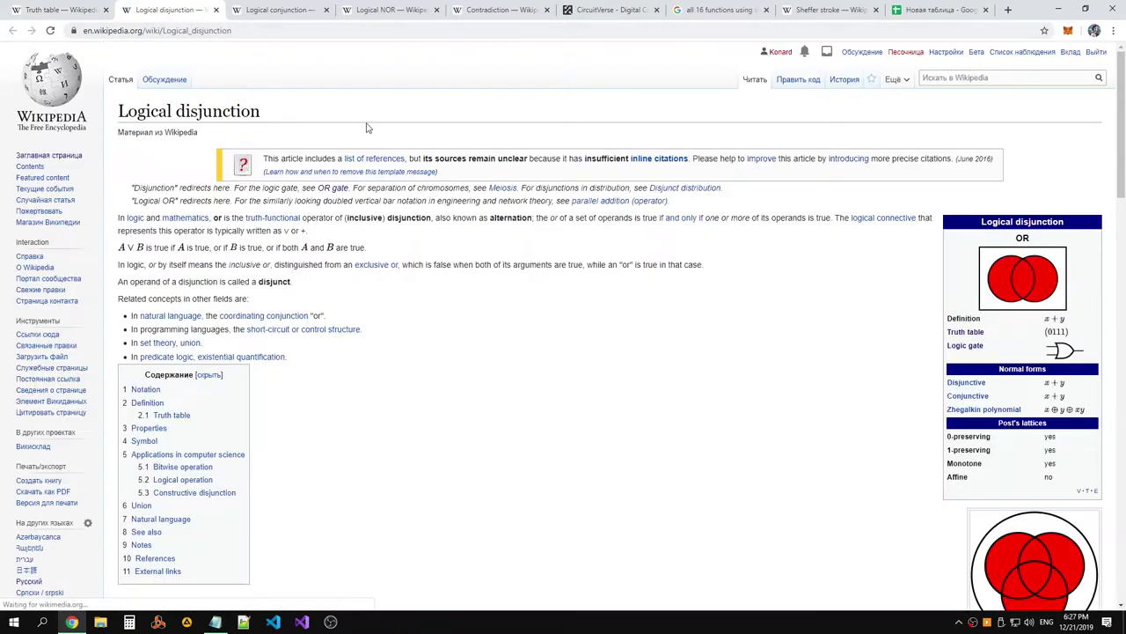
scroll(514, 230, "down", 1)
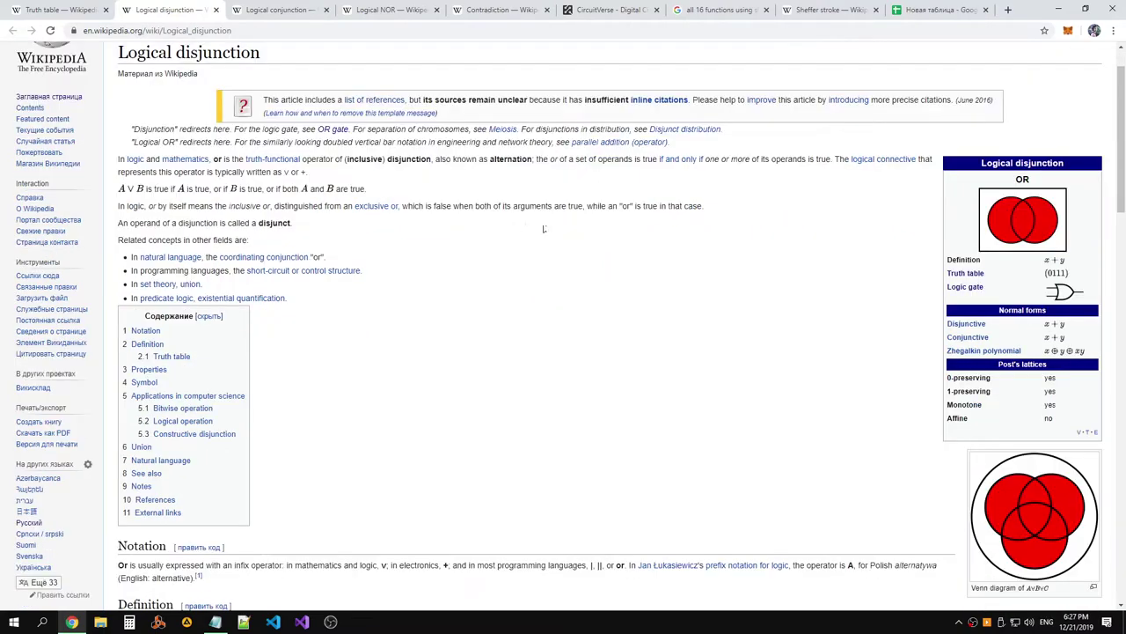
scroll(546, 229, "down", 1)
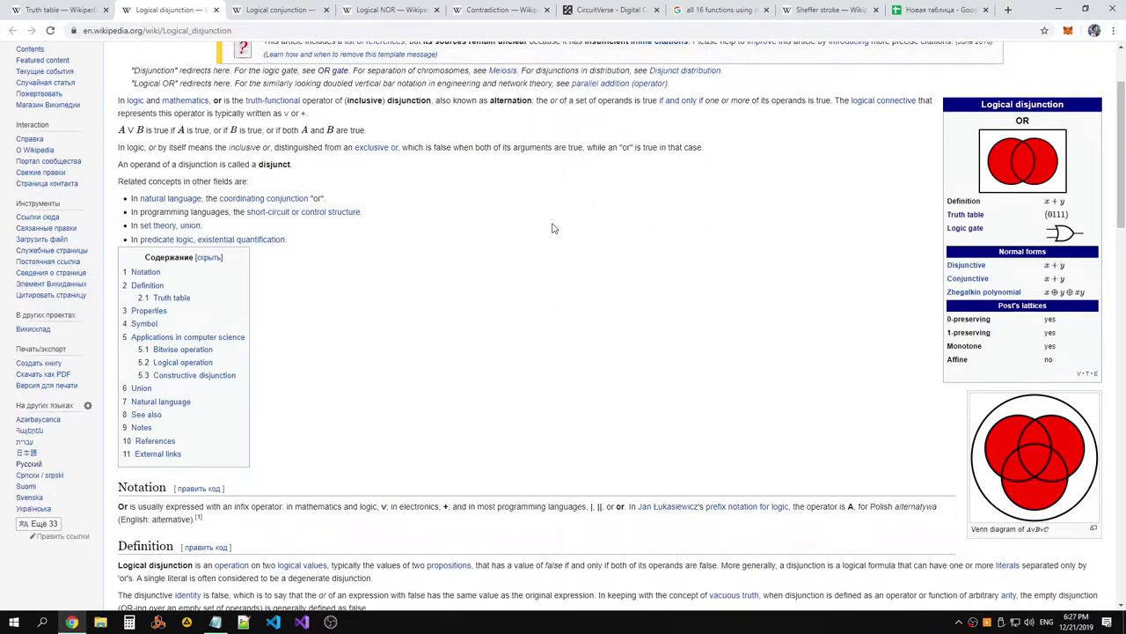
scroll(506, 209, "up", 1)
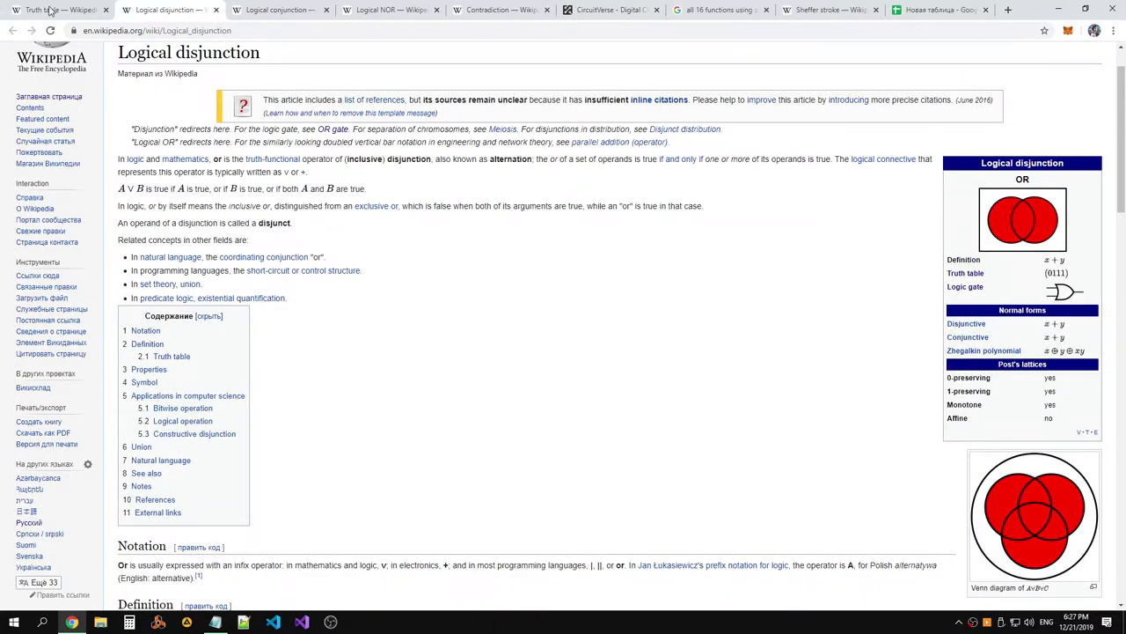
left_click(50, 9)
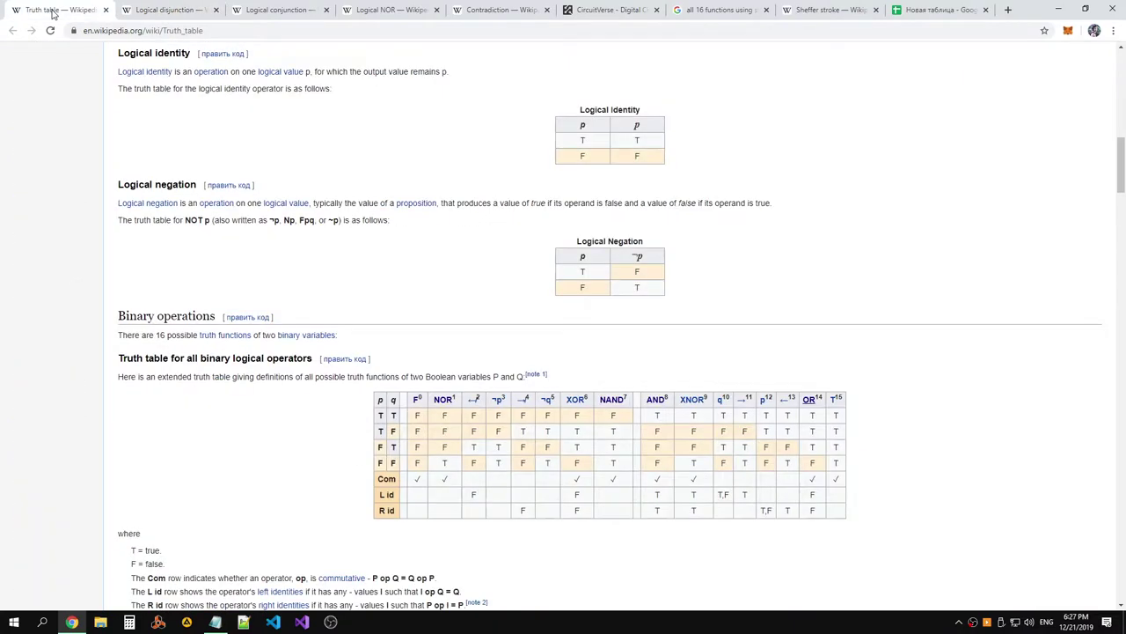
left_click(172, 9)
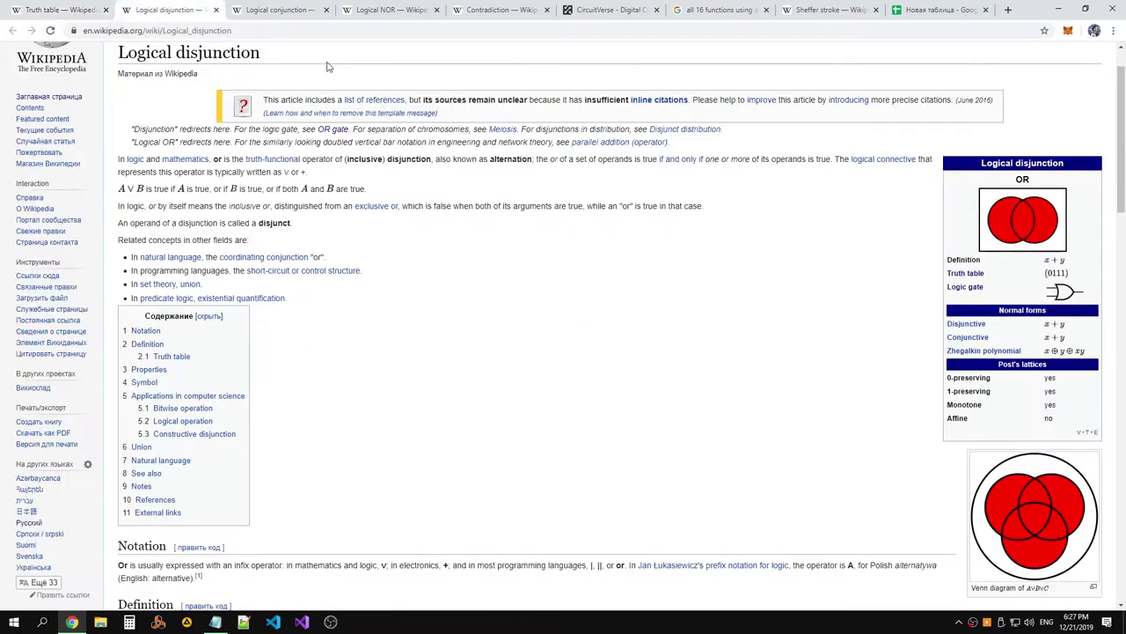
scroll(448, 192, "down", 3)
scroll(449, 192, "up", 3)
Complete the Notepad formula as "x ∨ y = (x ↑ x) ↑ (y ↑ y)" and select the whole line
key("alt+Tab")
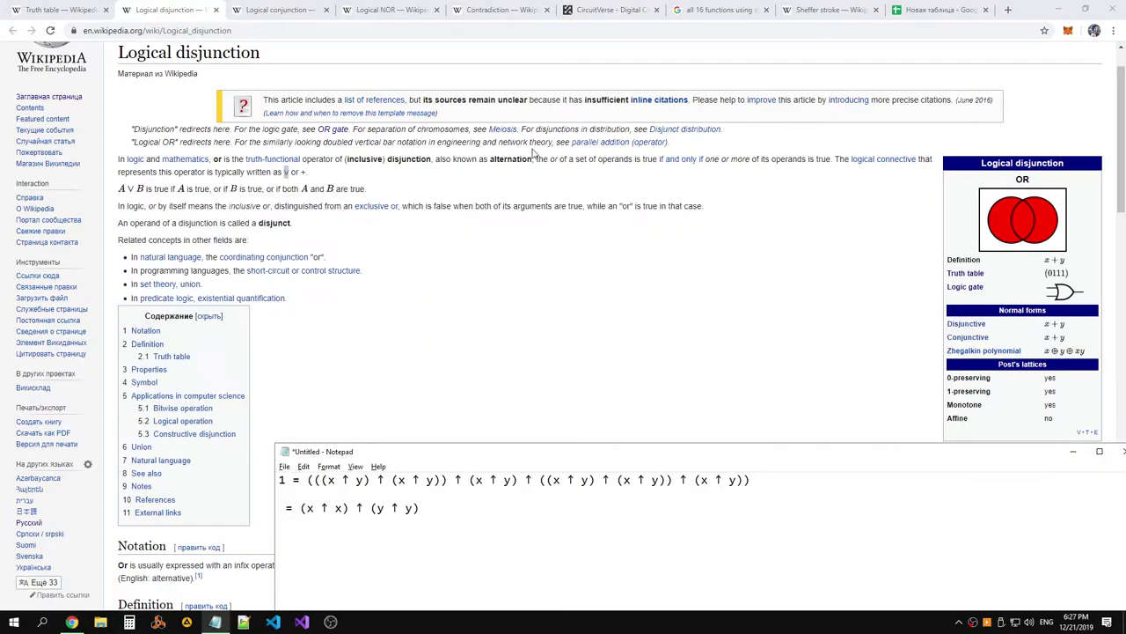
type("x  ")
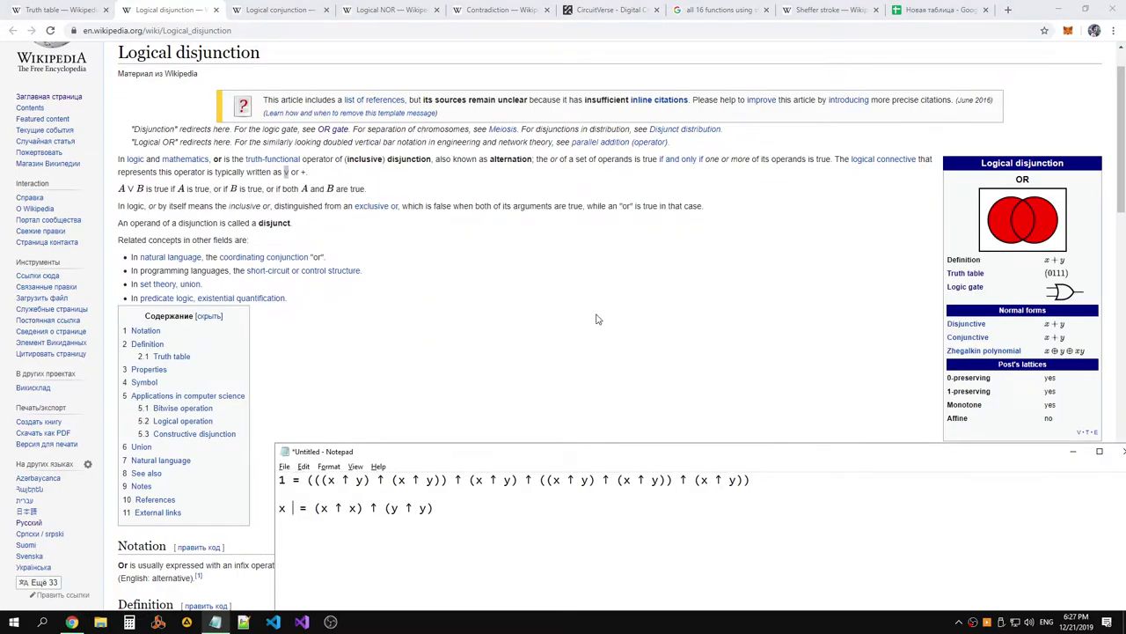
type("∨ y")
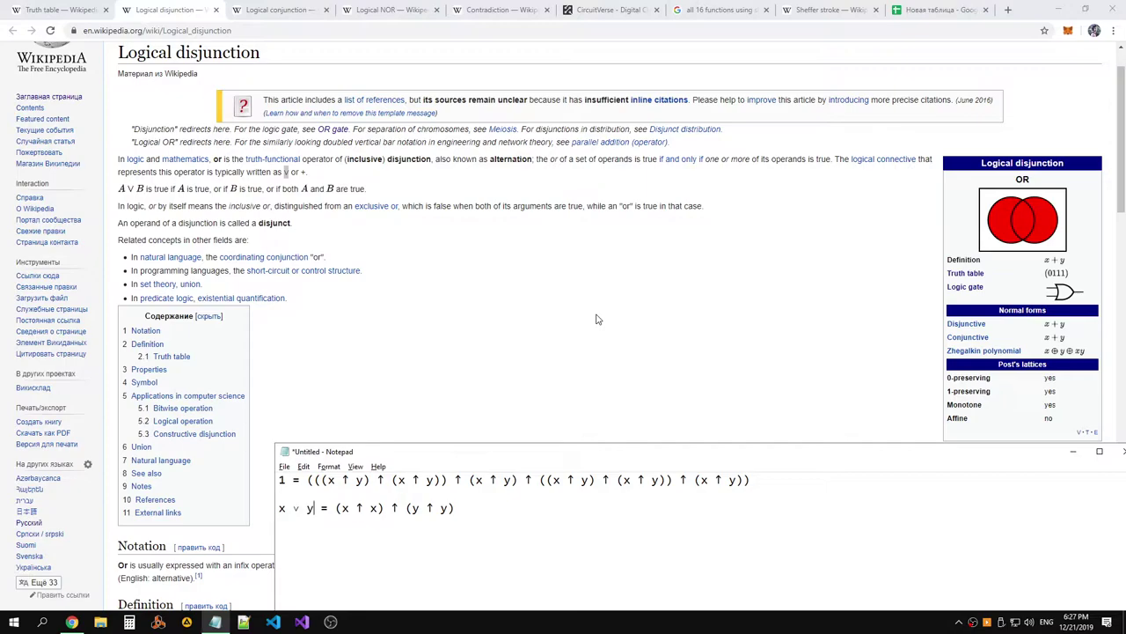
left_click_drag(455, 508, 250, 499)
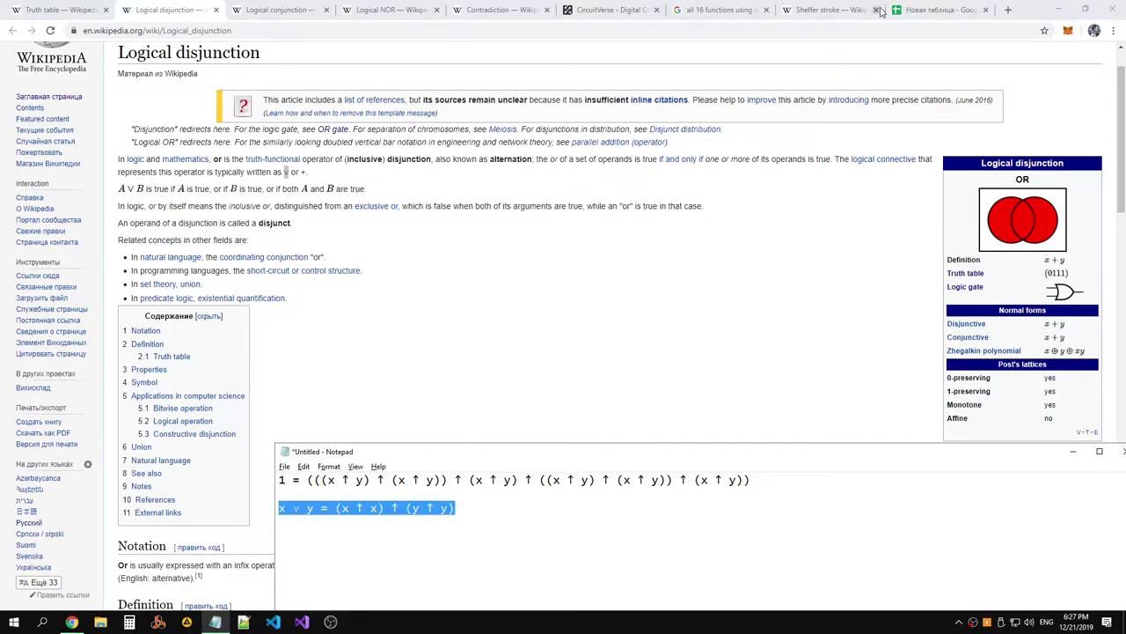
Fill the AND8 column of the Google Sheets truth table, header through row 5, with bright green
left_click(913, 11)
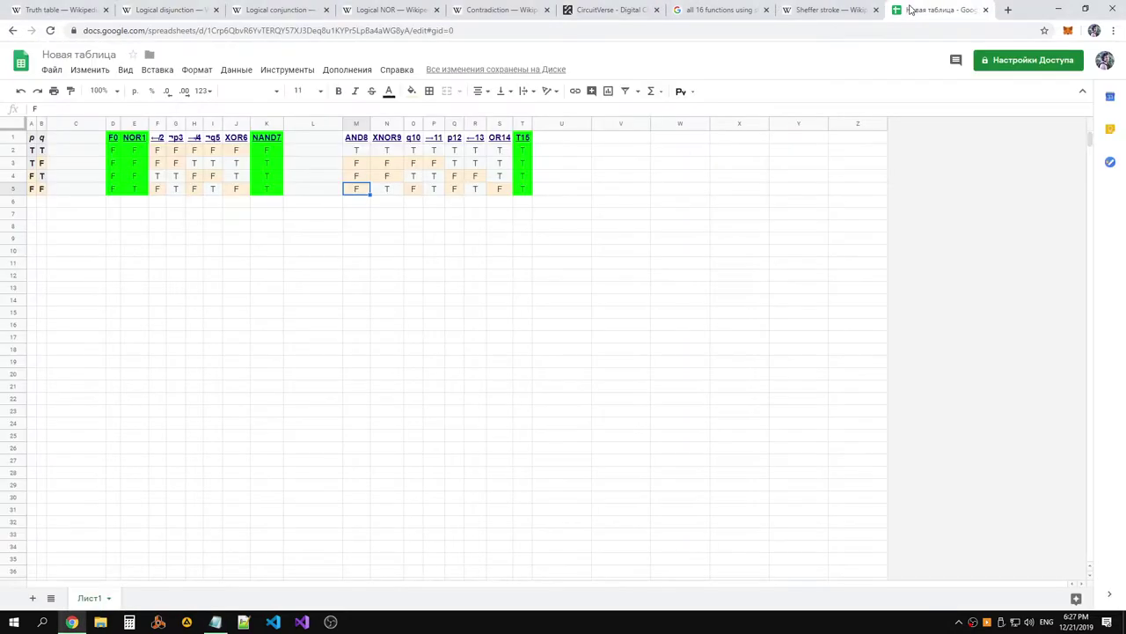
left_click(357, 137, "shift")
left_click(411, 90)
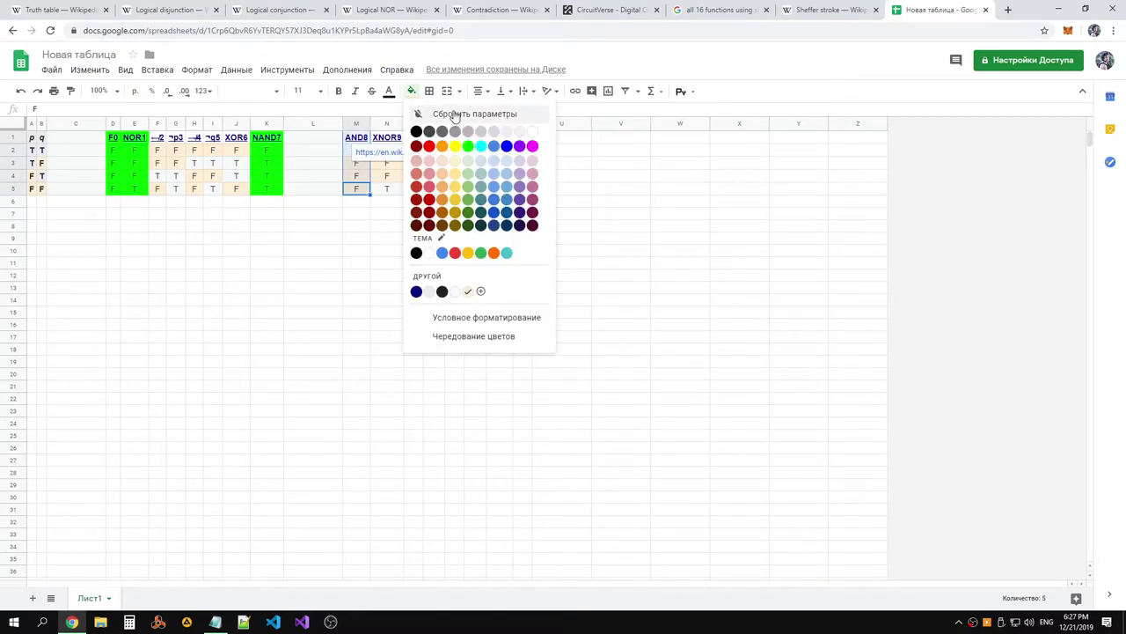
left_click(472, 146)
left_click(313, 226)
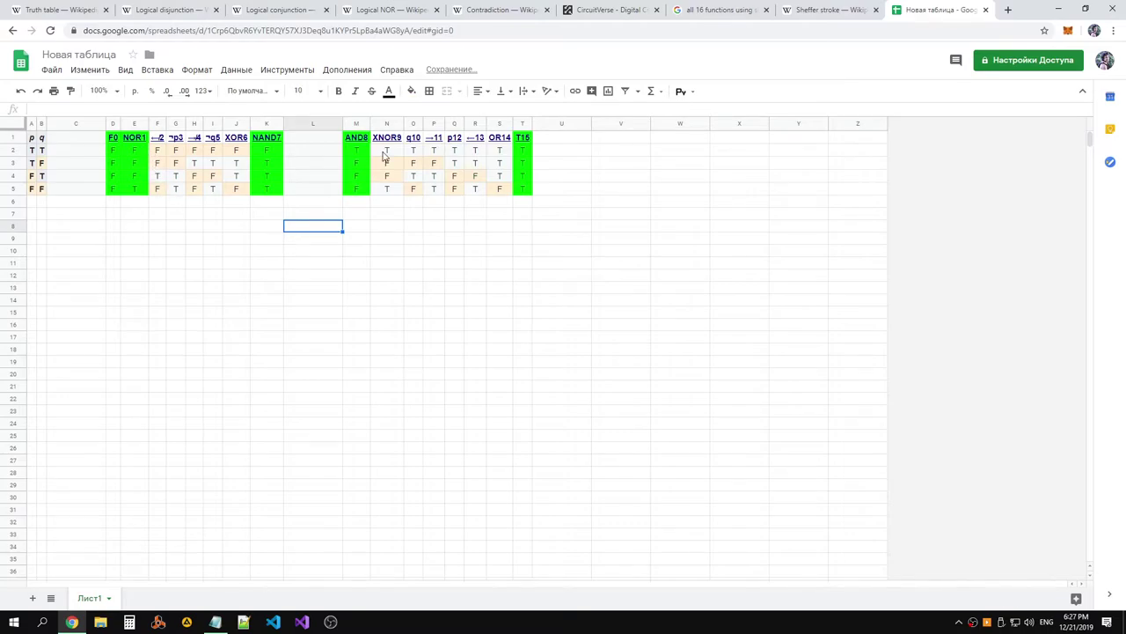
Fill the OR14 column of the truth table, header through row 5, with bright green
left_click(499, 138)
left_click(500, 188, "shift")
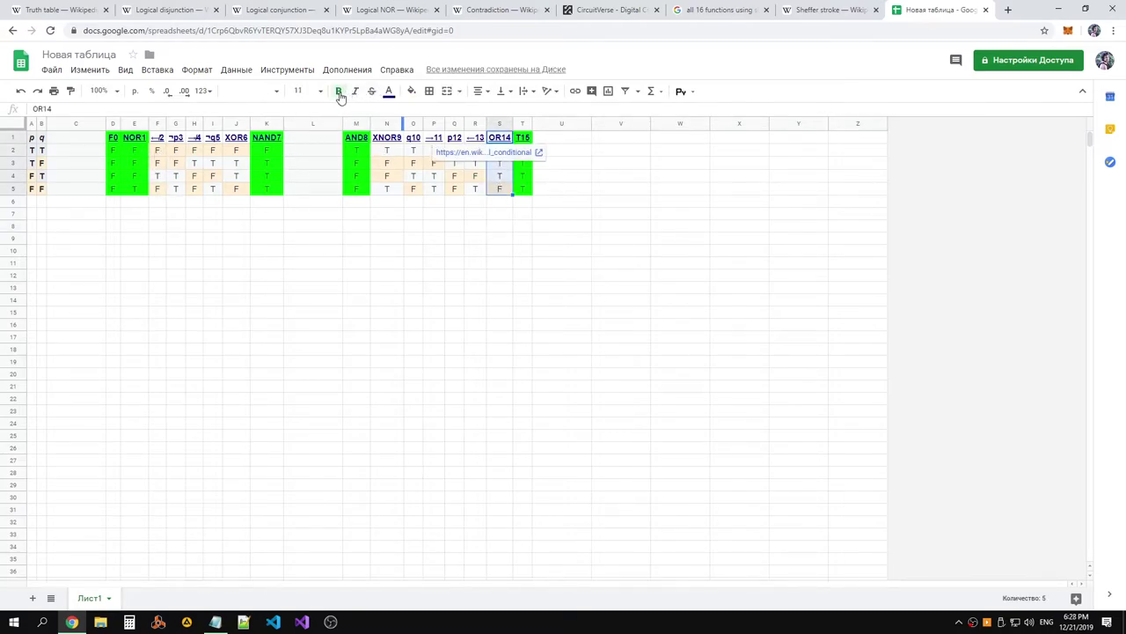
left_click(411, 91)
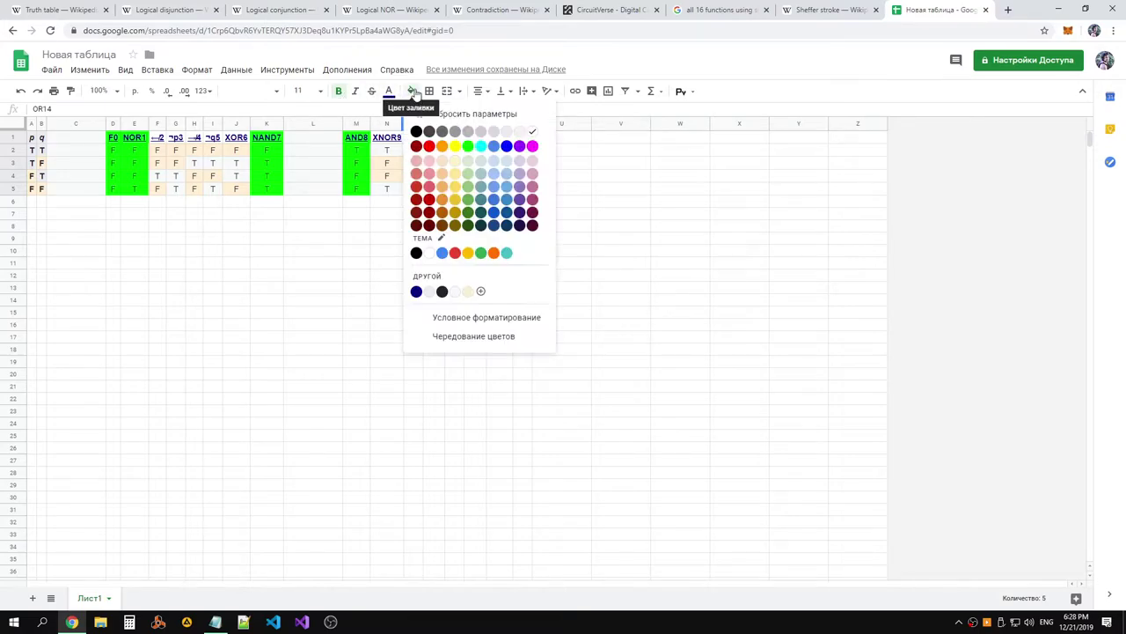
left_click(464, 145)
left_click(340, 241)
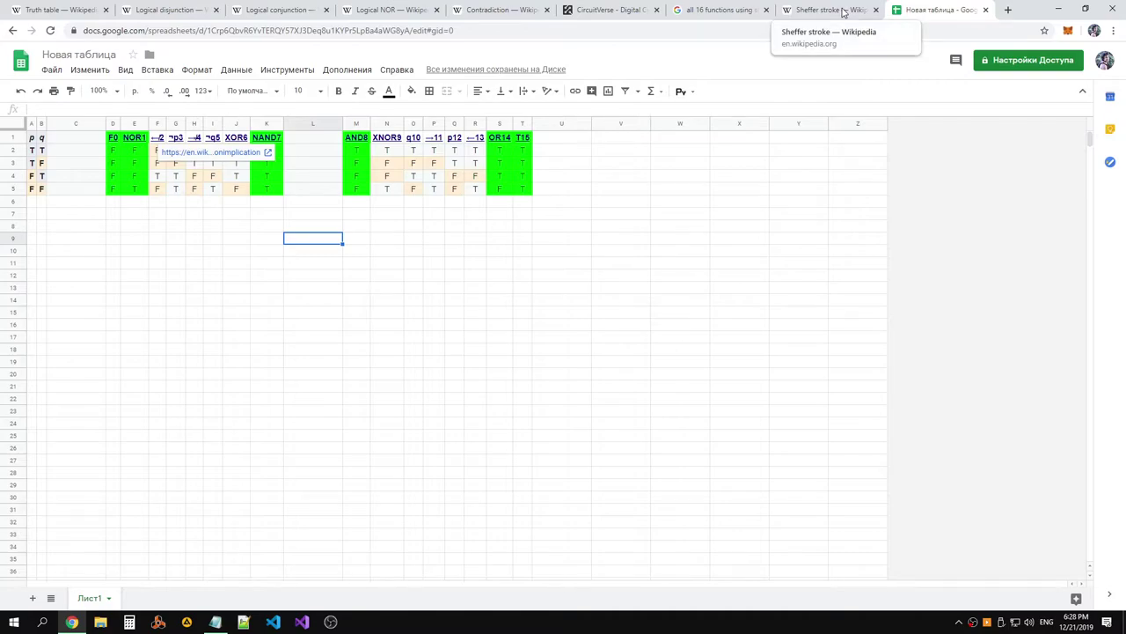
Switch to CircuitVerse and save the project online as "All possible functions with two arguments built using NAND gates"
left_click(58, 12)
key("alt+Tab")
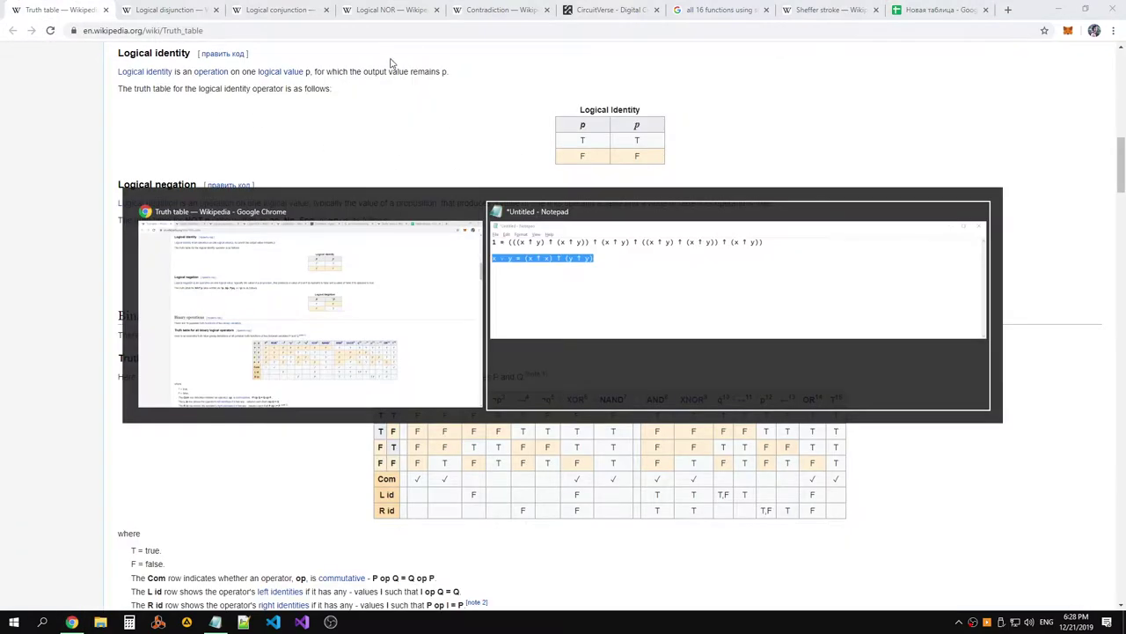
left_click(613, 11)
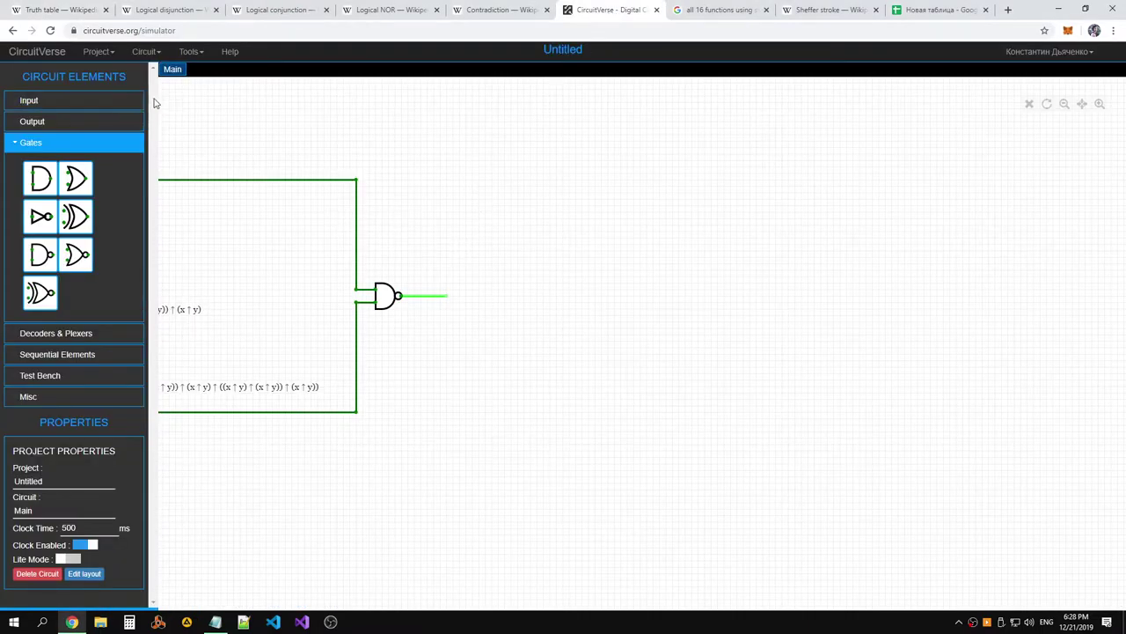
left_click(97, 51)
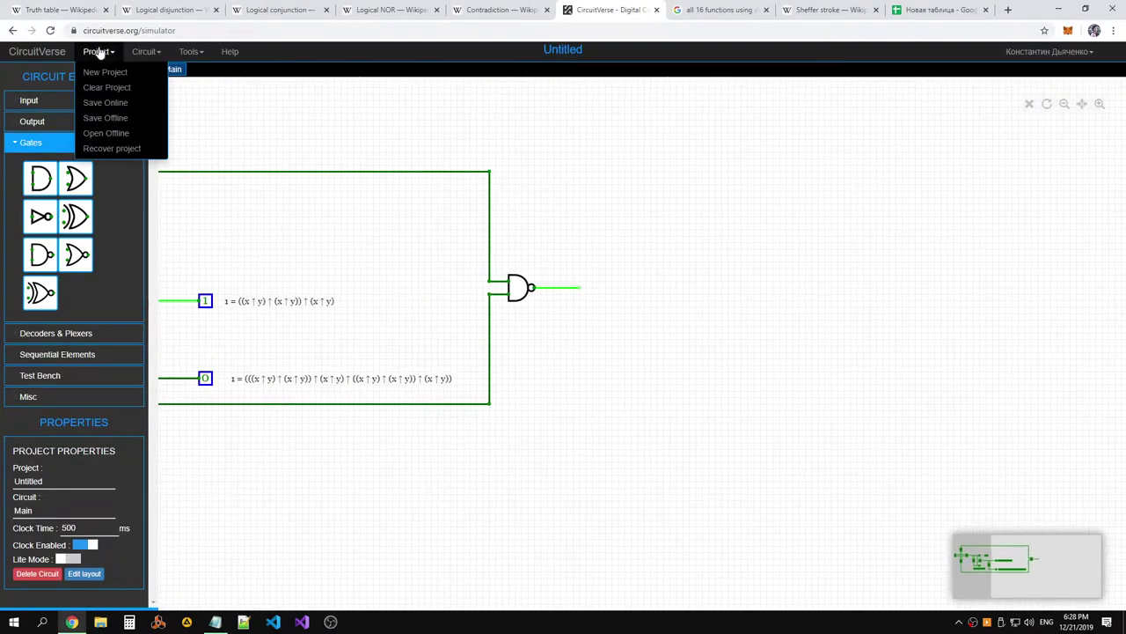
left_click(125, 104)
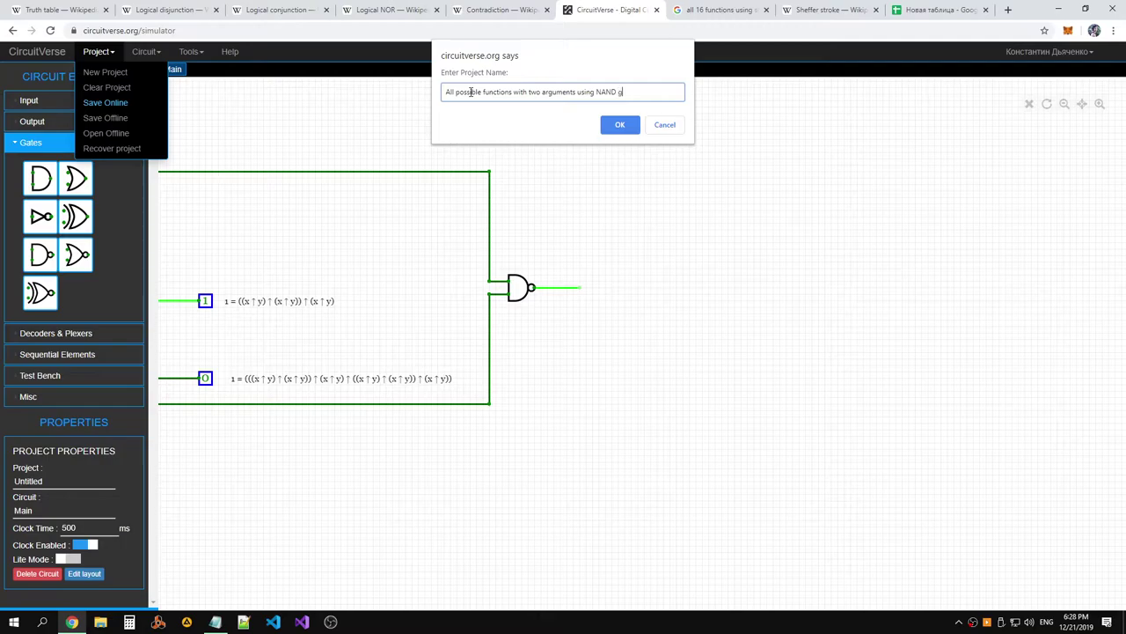
left_click(576, 93)
type("t")
left_click_drag(653, 93, 446, 93)
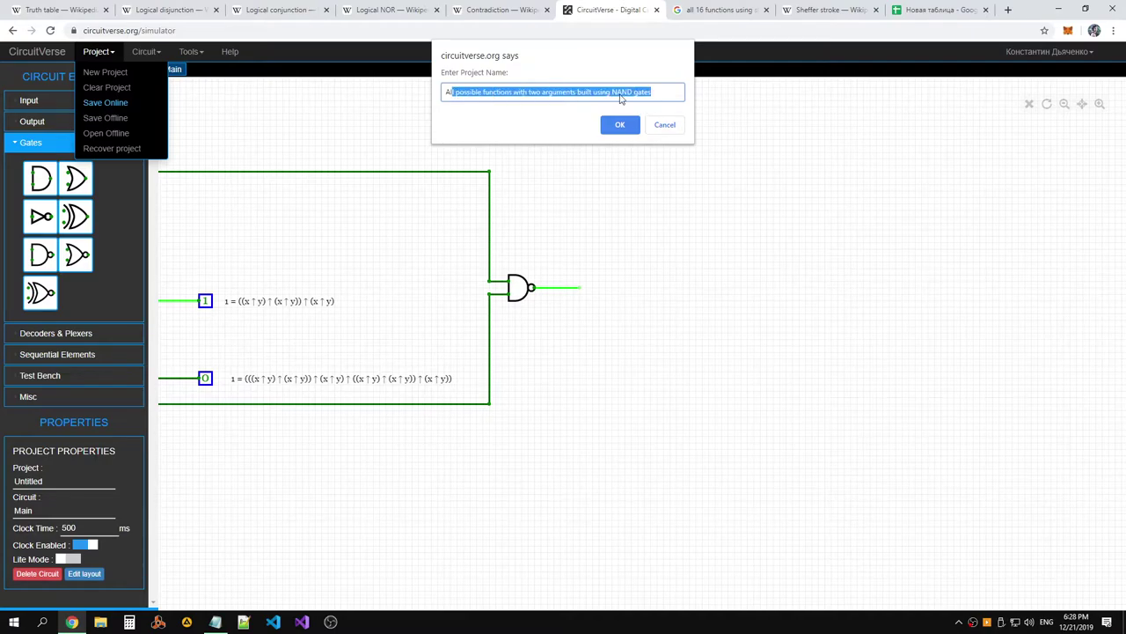
left_click(628, 131)
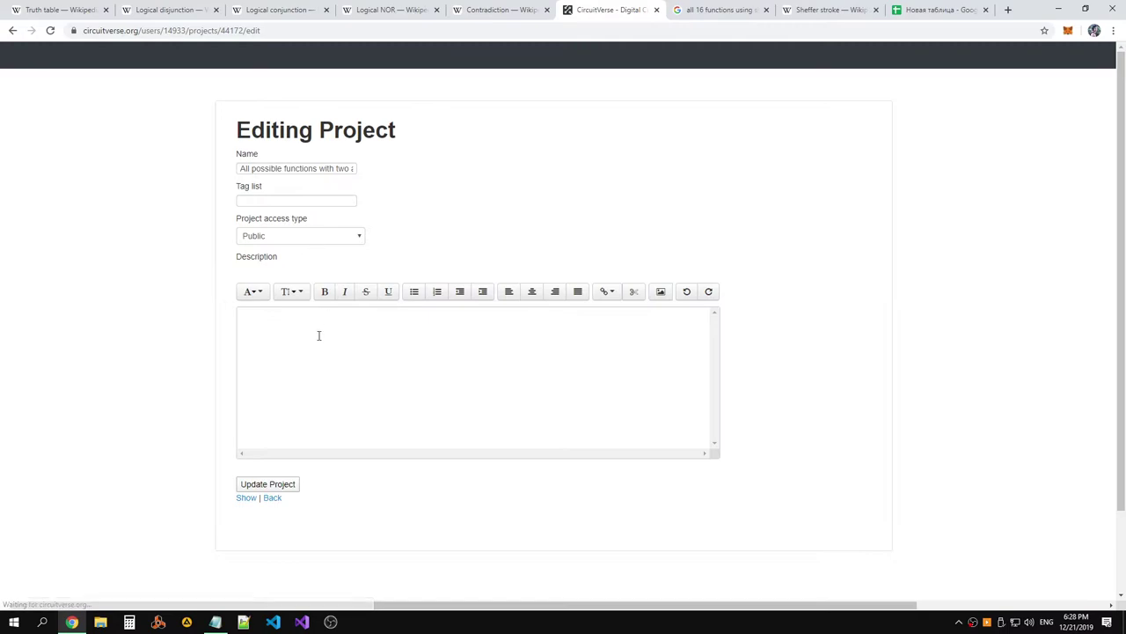
Update the project with Public access and an empty description, relaunch it in the simulator, and close the leftover project page
left_click(278, 486)
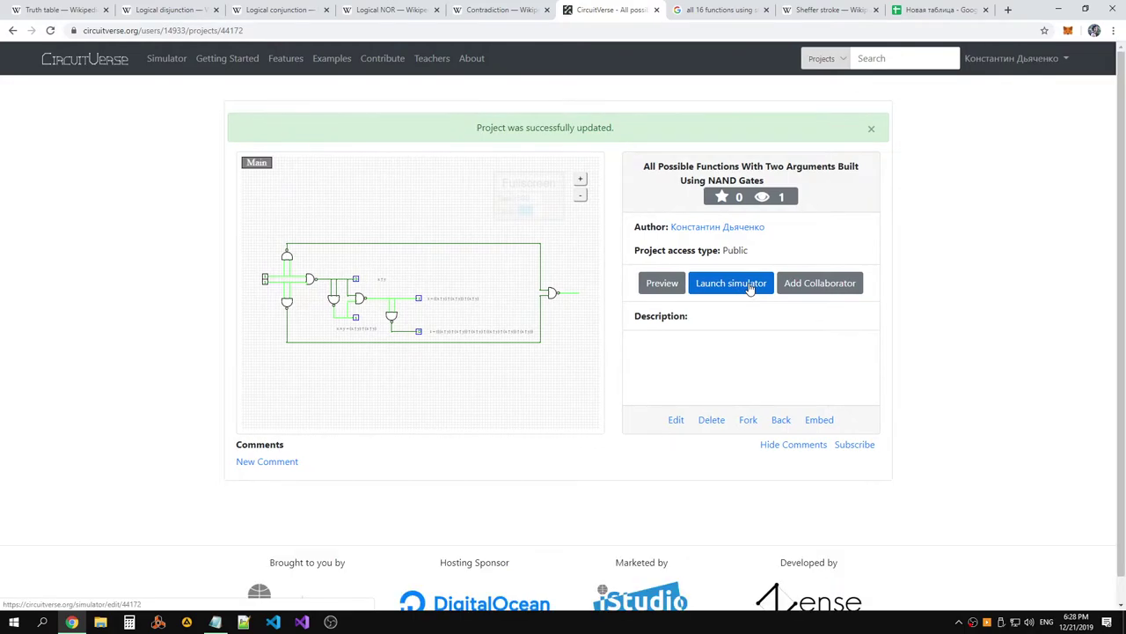
left_click(676, 420)
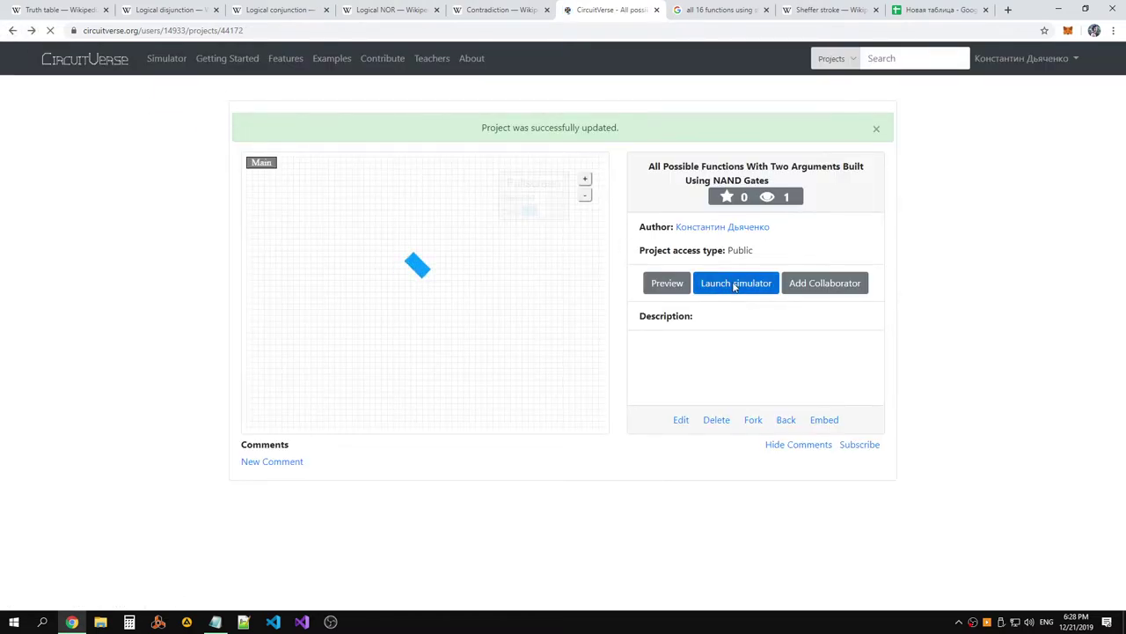
left_click(743, 284)
left_click(565, 15)
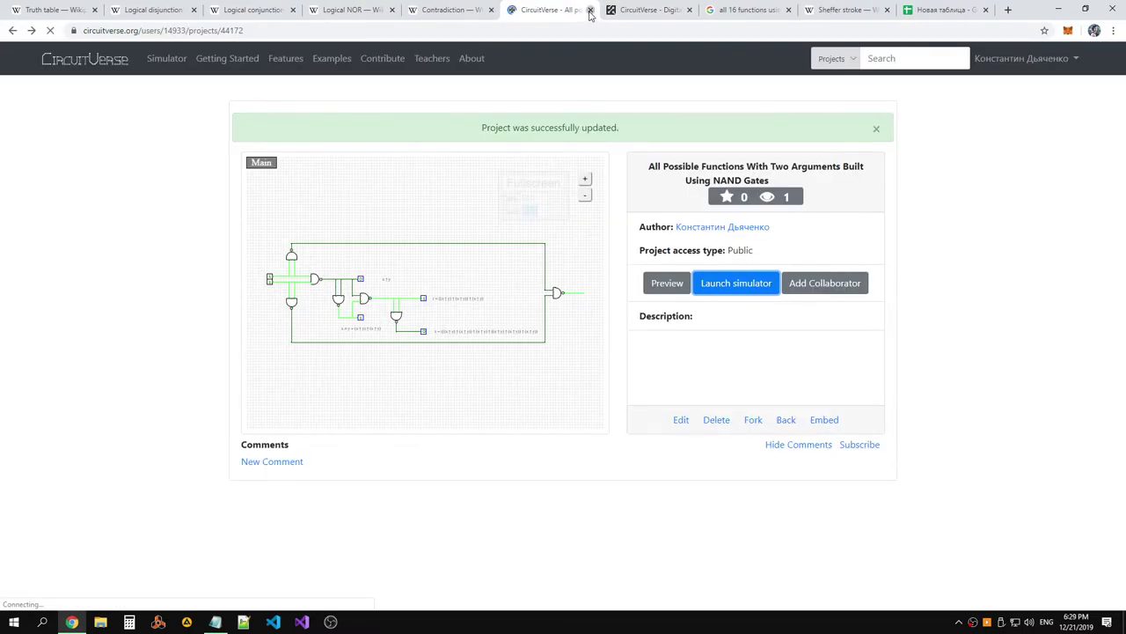
left_click(589, 11)
Add the text label "x ∨ y = (x ↑ x) ↑ (y ↑ y)" beside the output wire of the rightmost NAND gate
scroll(961, 388, "up", 5)
left_click_drag(1000, 382, 678, 382)
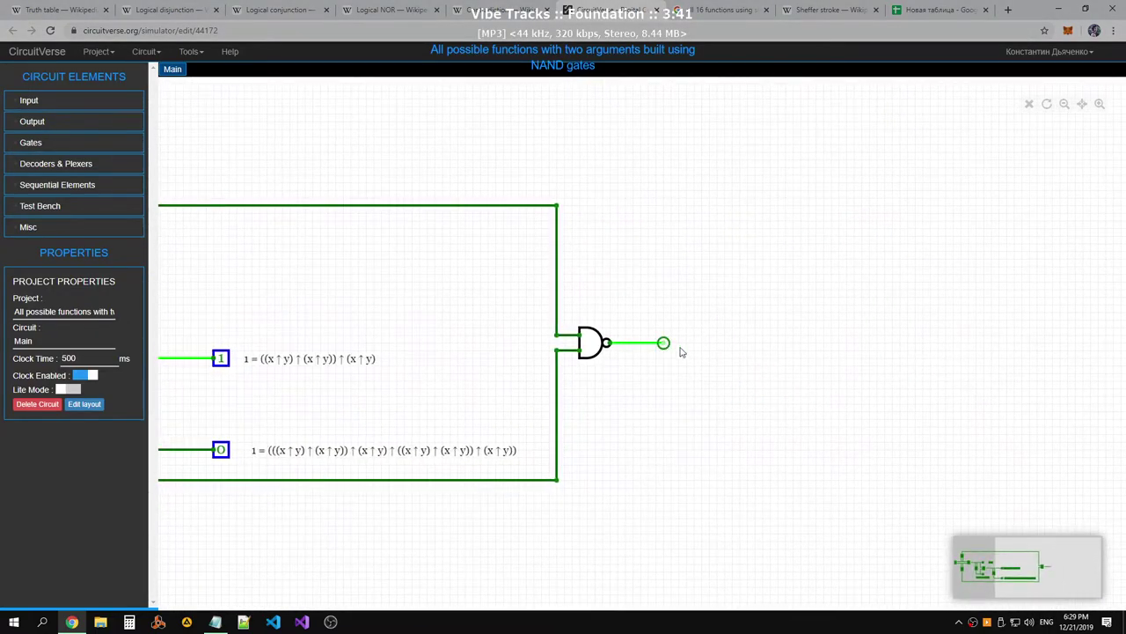
left_click(52, 226)
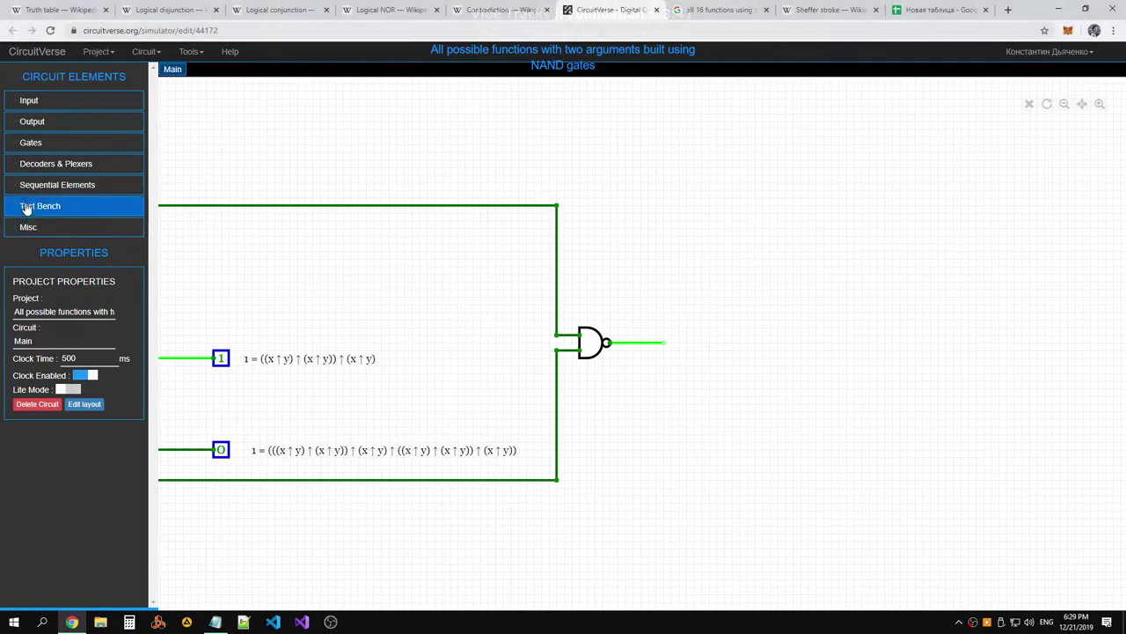
left_click(75, 415)
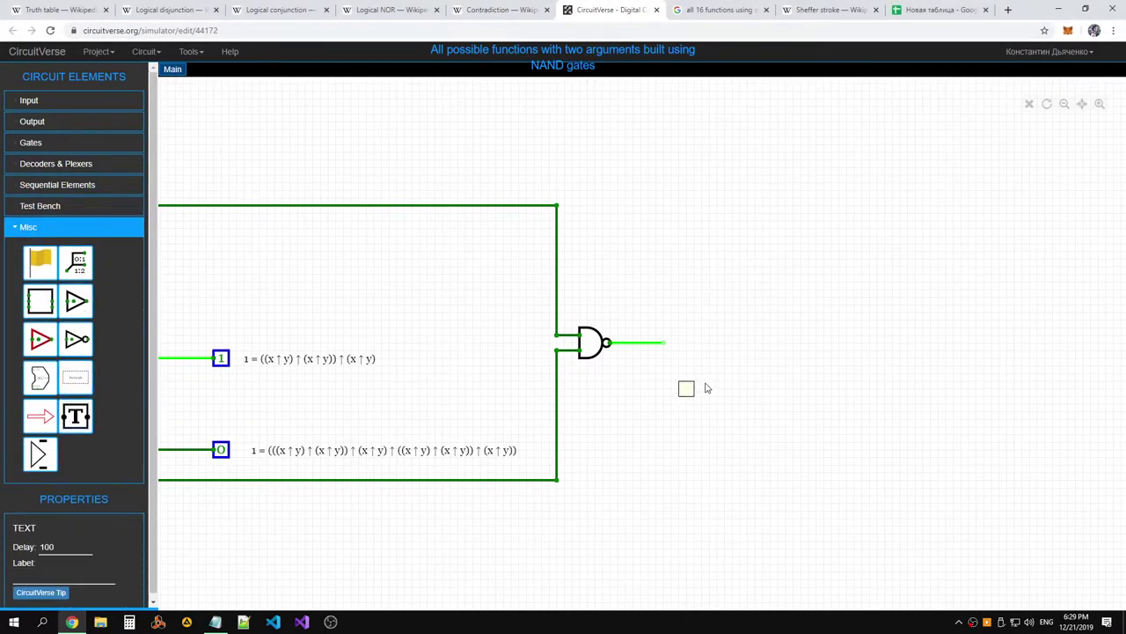
left_click(56, 574)
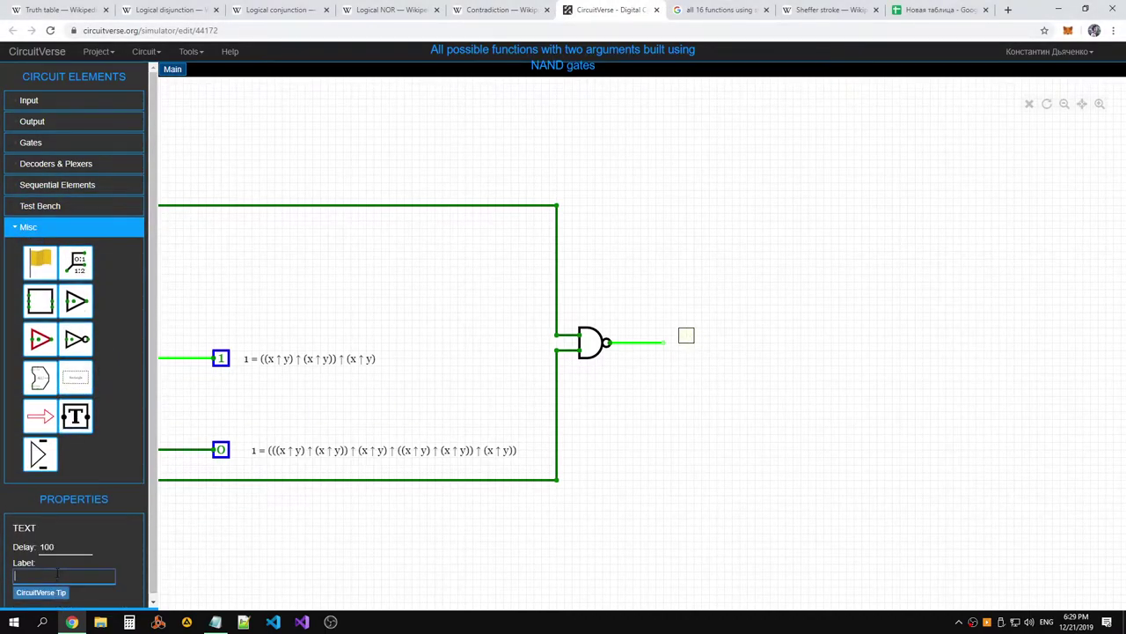
left_click(747, 414)
left_click_drag(726, 339, 742, 344)
Place a 1-bit output element at the end of the rightmost NAND gate's output wire
left_click(33, 122)
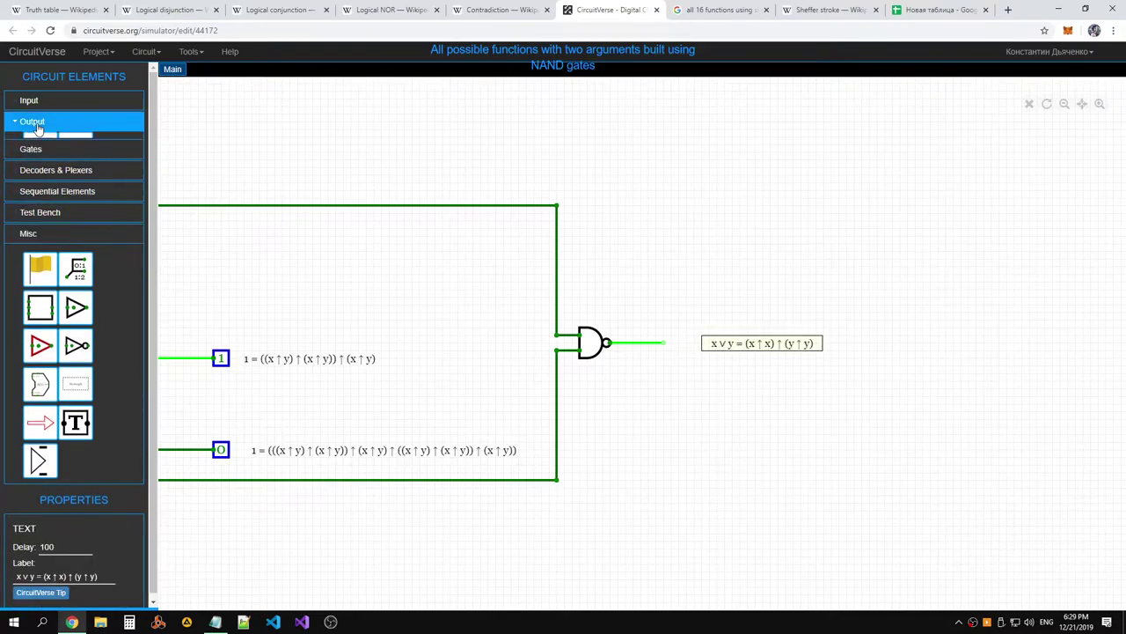
left_click(40, 157)
left_click(671, 342)
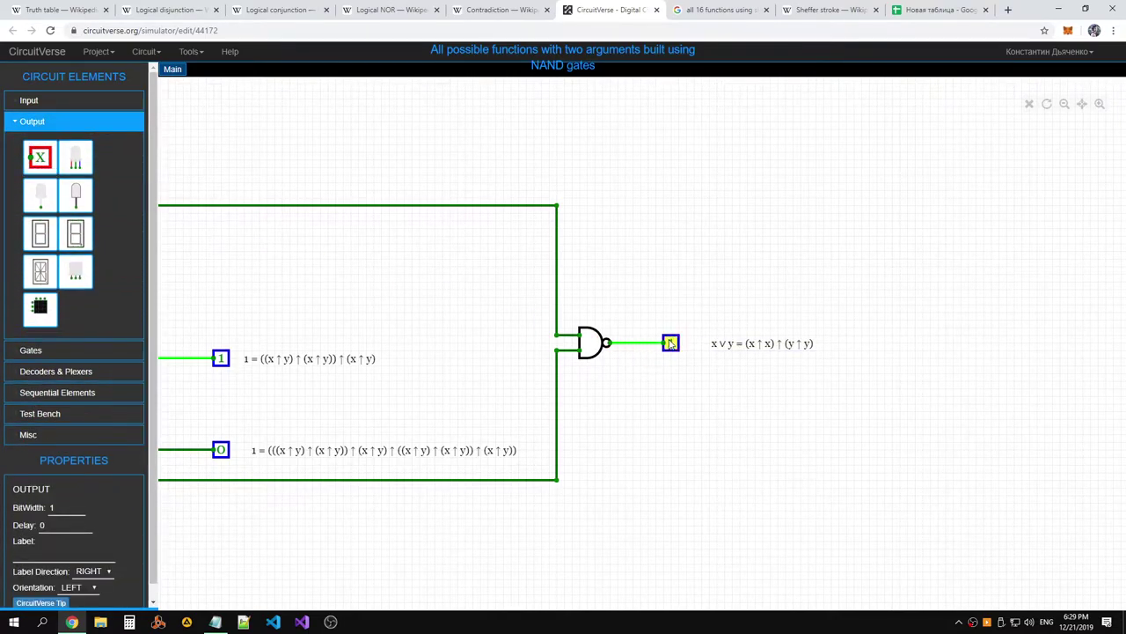
left_click(719, 409)
Toggle the x and y inputs through their combinations to check the x ∨ y output, finishing with both inputs at 1
scroll(704, 372, "down", 5)
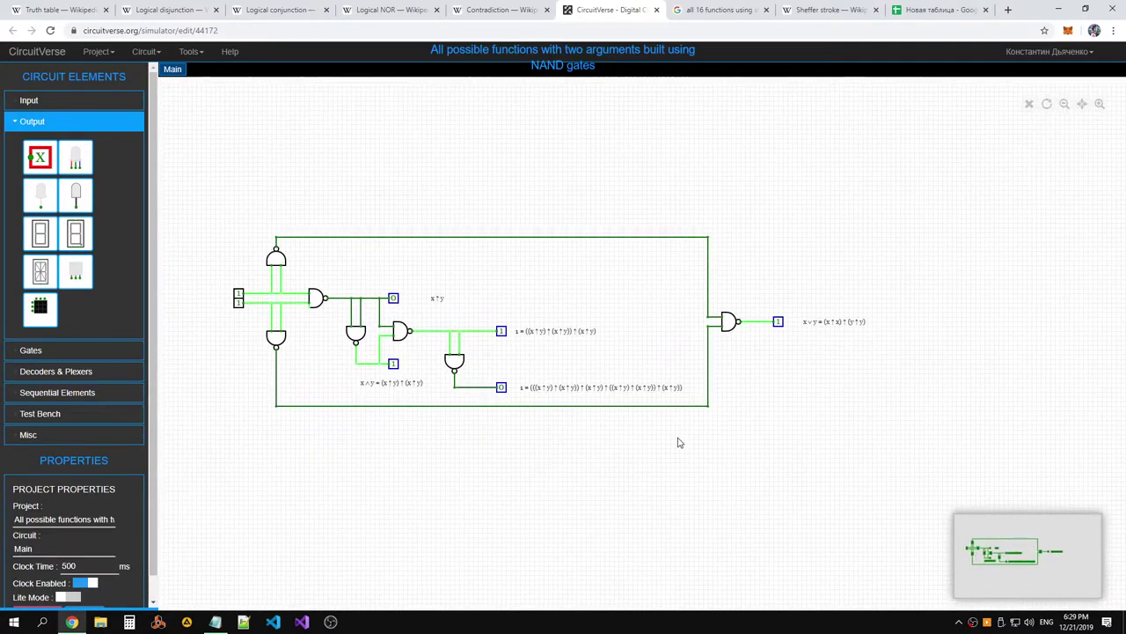
left_click(239, 297)
left_click(242, 302)
left_click(242, 302)
left_click(242, 302)
left_click(241, 302)
left_click(241, 301)
left_click(241, 302)
left_click(241, 302)
left_click(241, 302)
left_click(241, 302)
left_click(241, 302)
left_click(241, 302)
left_click(241, 302)
left_click(240, 292)
left_click(241, 302)
left_click(240, 292)
left_click(241, 302)
left_click(247, 293)
left_click(241, 292)
Move the x ∨ y output element along its wire, closer to its formula label
left_click(783, 321)
left_click_drag(789, 325, 795, 326)
left_click(843, 348)
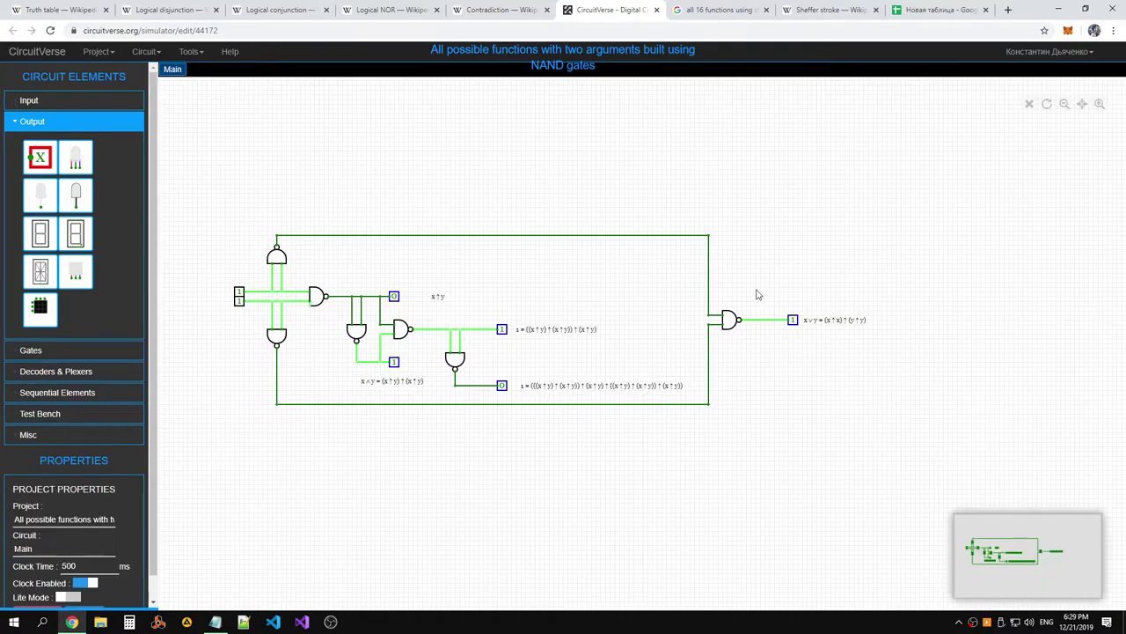
Add another output element to the circuit
left_click(39, 162)
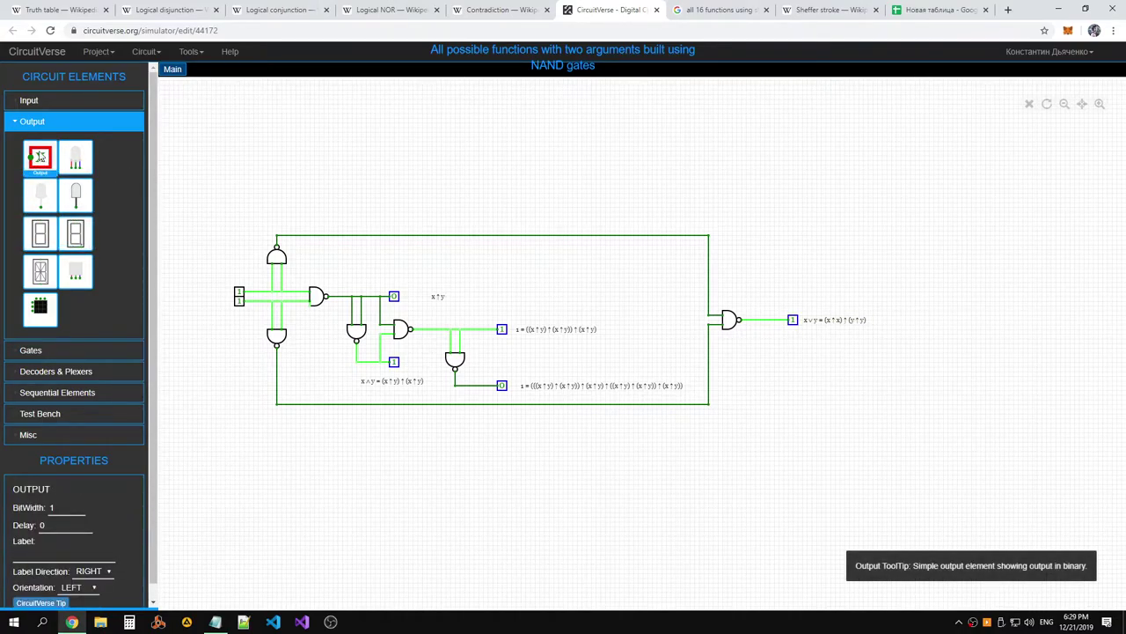
left_click(49, 100)
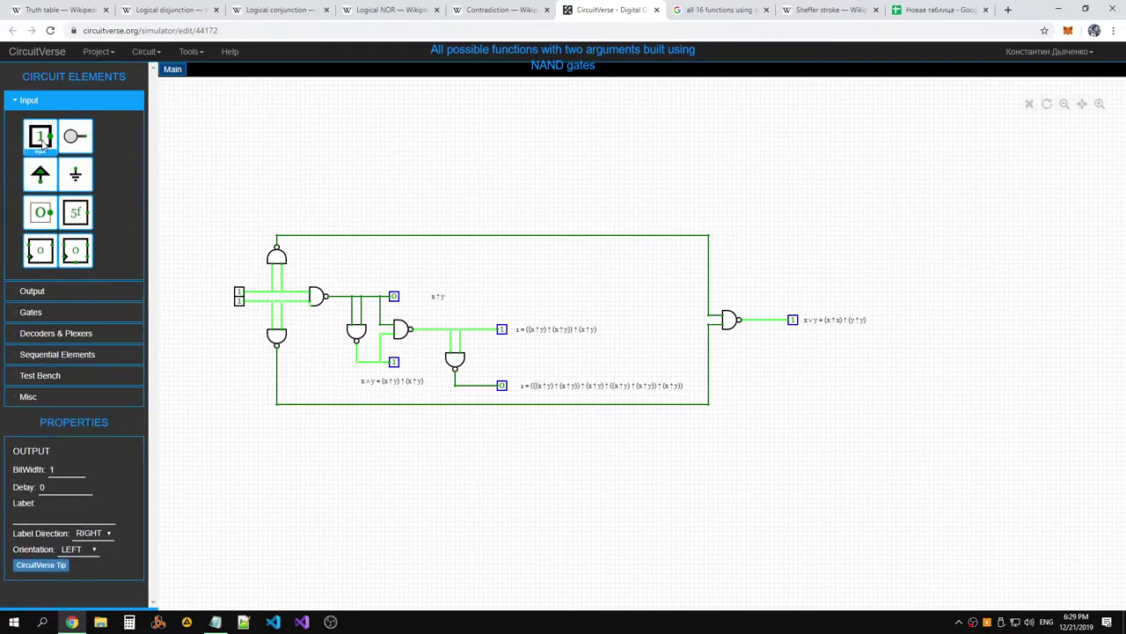
left_click(55, 311)
left_click(40, 254)
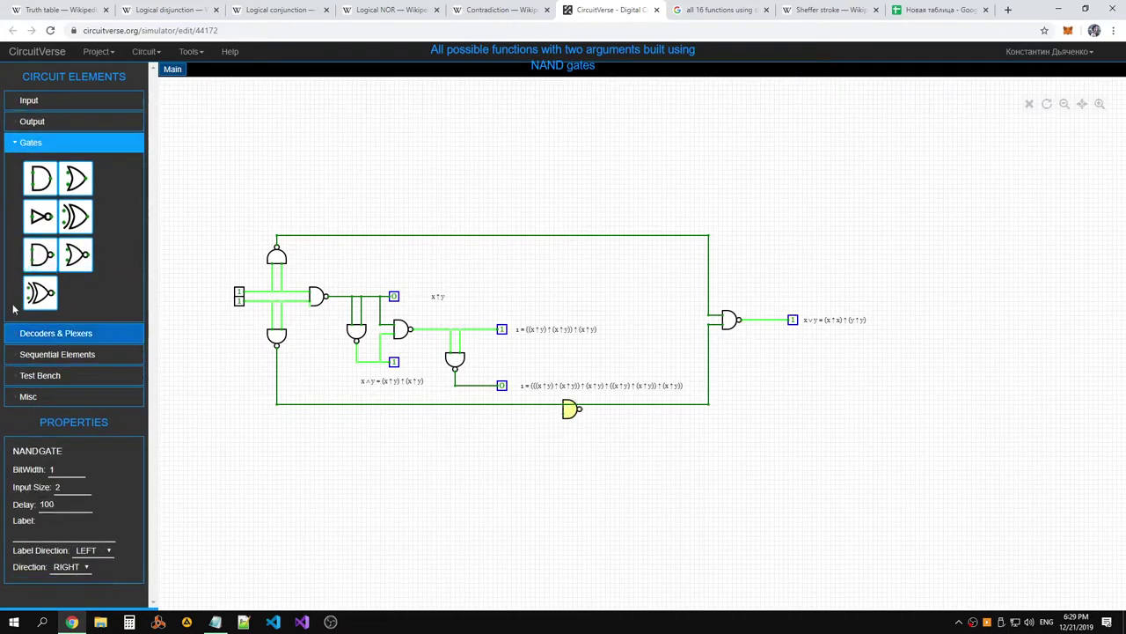
key("ctrl+z")
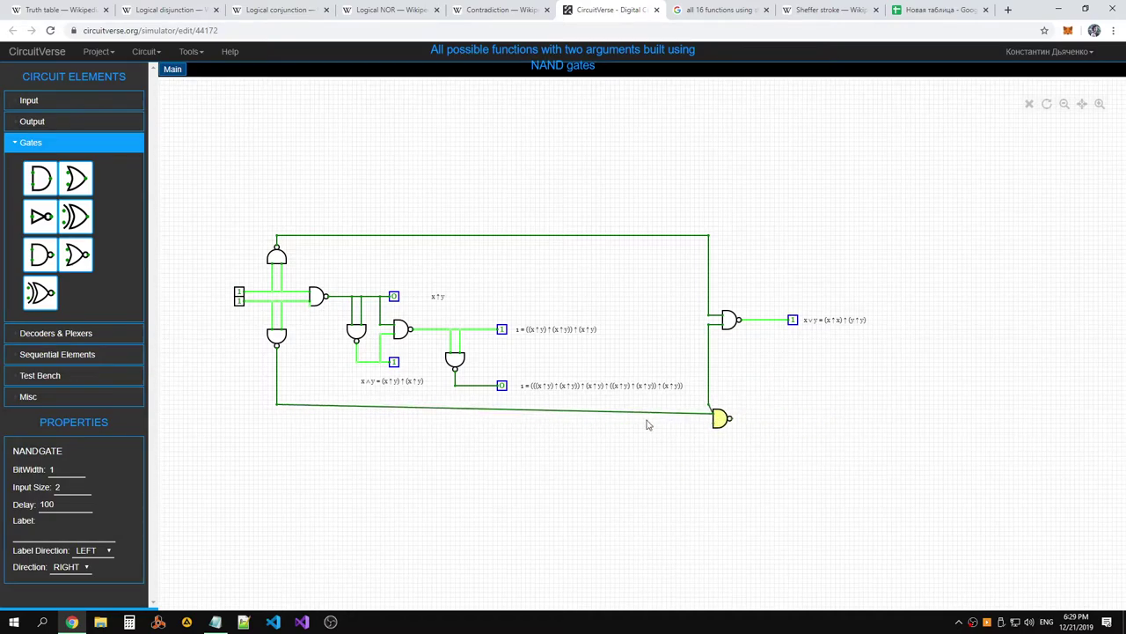
key("ctrl+z")
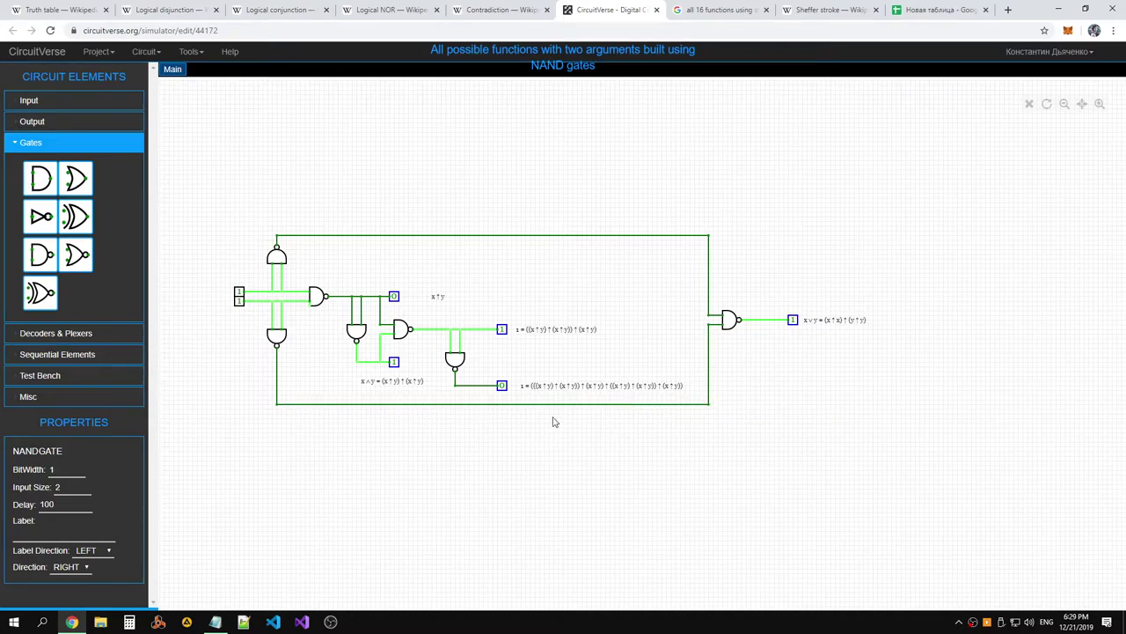
Add a NAND gate facing DOWN below the x ∨ y output wire and wire both of its inputs to that line
left_click(50, 261)
left_click(779, 371)
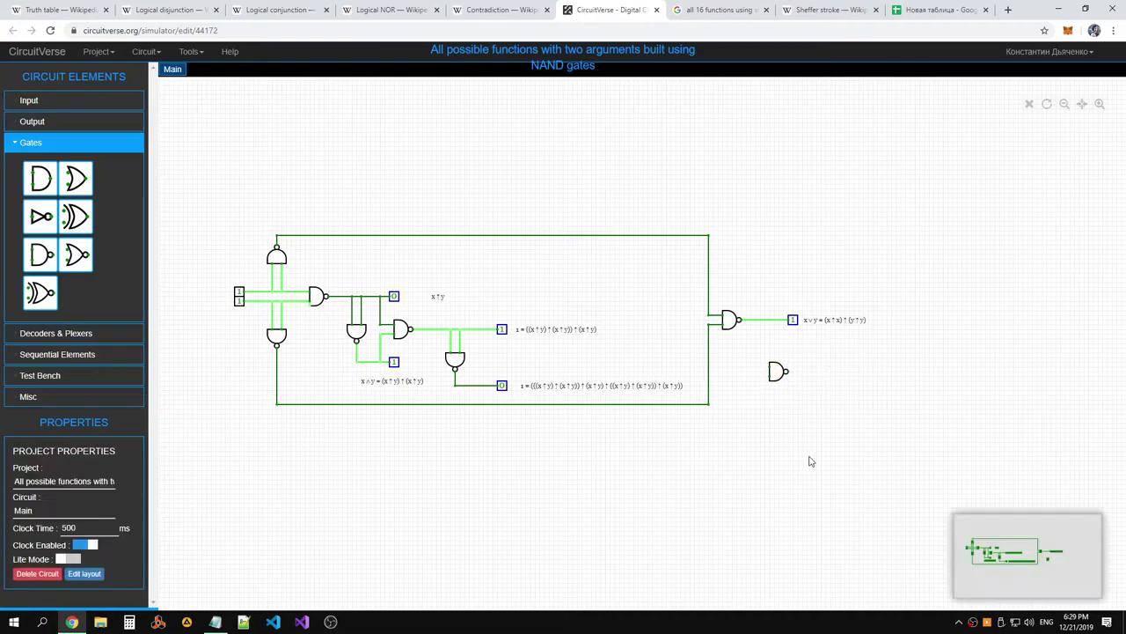
left_click(778, 371)
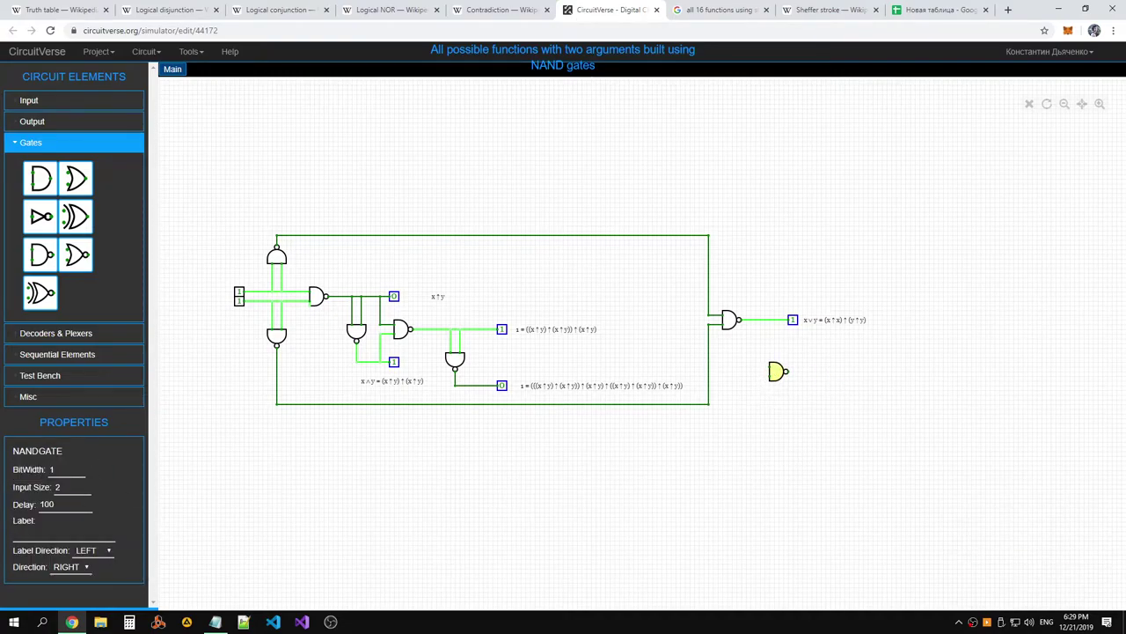
left_click(71, 566)
left_click(84, 555)
left_click(68, 568)
left_click(72, 535)
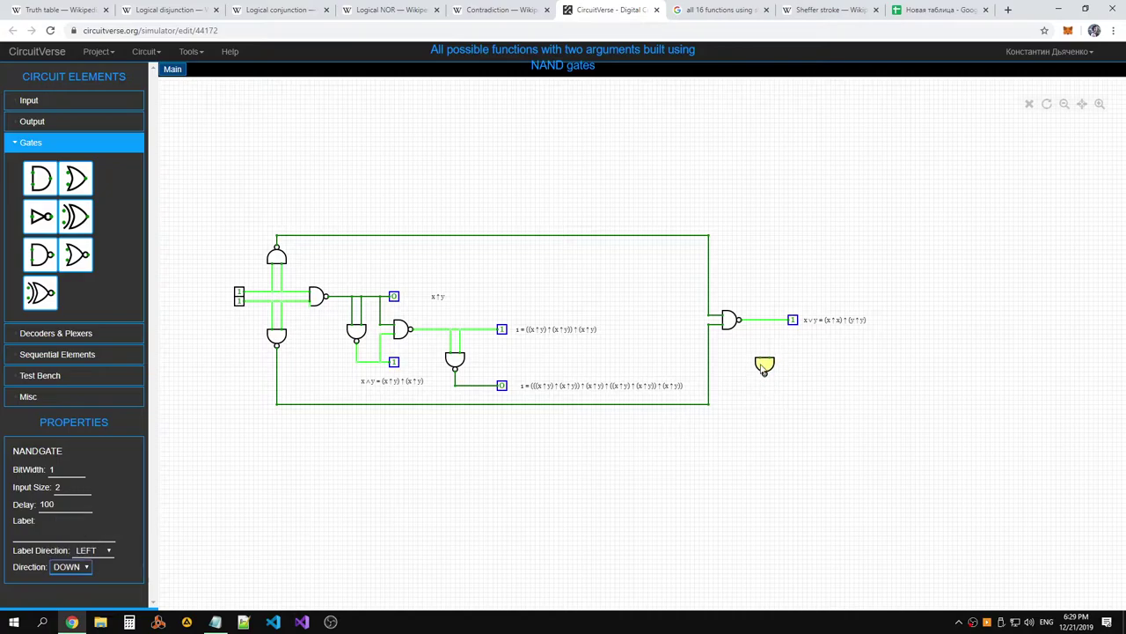
left_click_drag(762, 353, 769, 319)
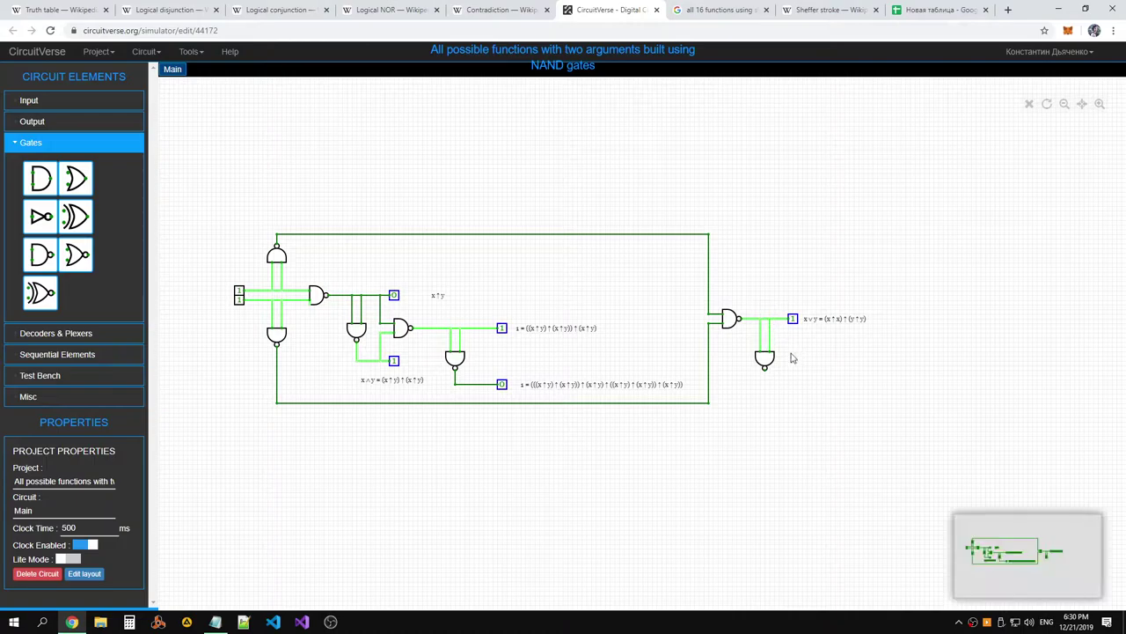
Run a wire from the new NAND gate's output and attach an Output element to its end
left_click_drag(766, 373, 789, 401)
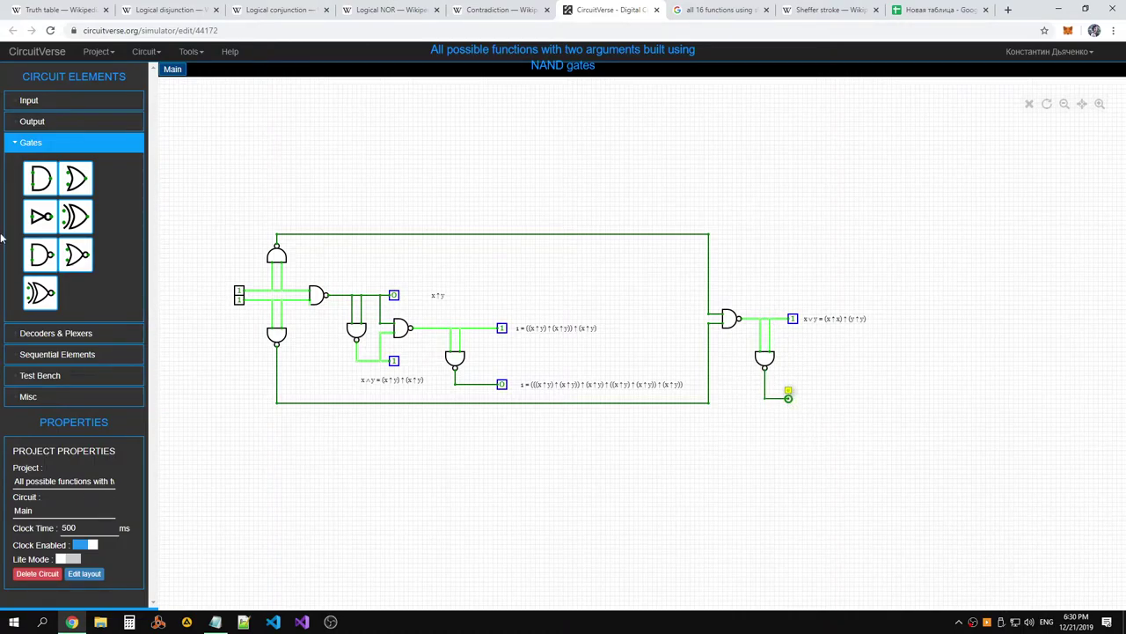
left_click(36, 123)
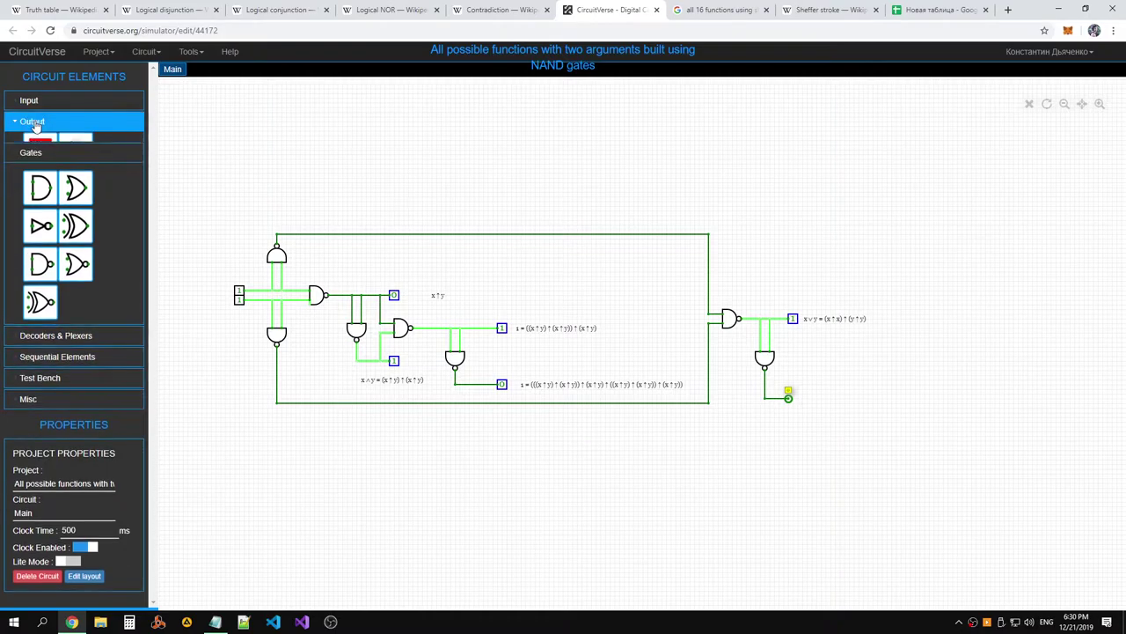
left_click(39, 157)
left_click(792, 398)
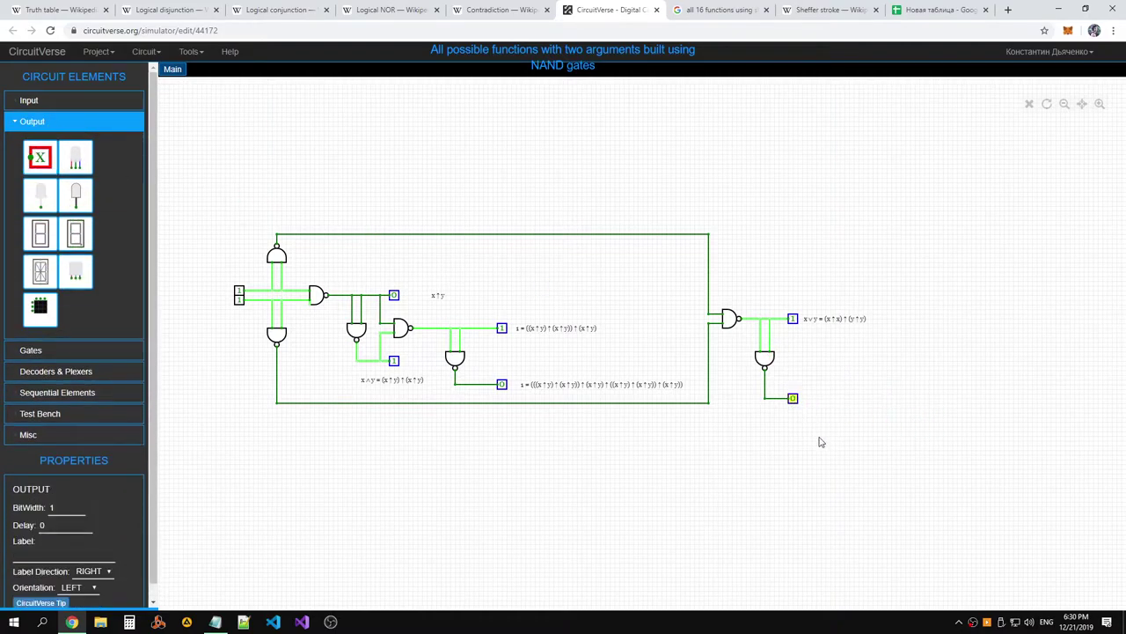
left_click(820, 442)
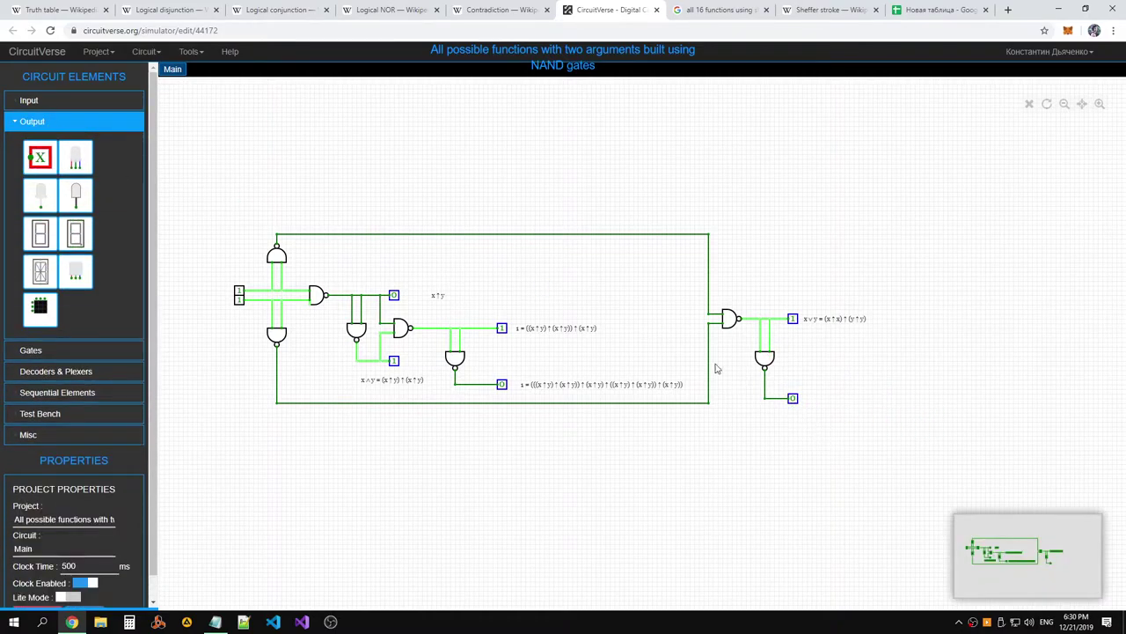
Toggle the two circuit inputs through their 0 and 1 combinations to test the new output
left_click(239, 296)
left_click(239, 300)
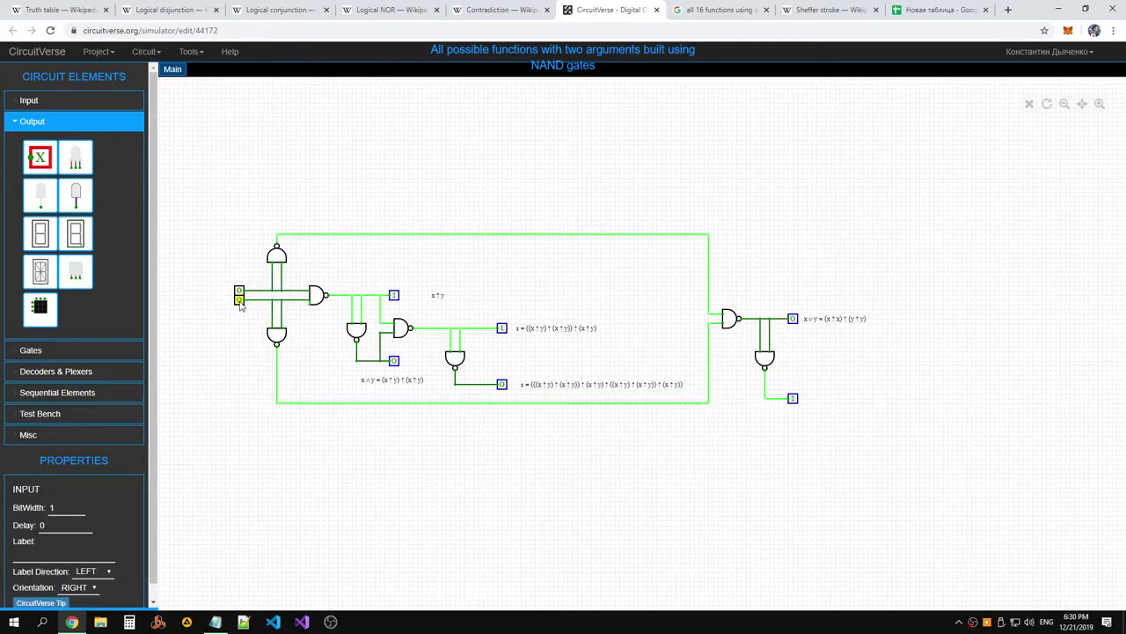
left_click(239, 301)
left_click(239, 293)
left_click(239, 292)
left_click(240, 300)
left_click(239, 292)
left_click(239, 300)
left_click(240, 300)
left_click(238, 292)
left_click(239, 301)
left_click(239, 300)
left_click(238, 292)
left_click(239, 300)
left_click(234, 303)
left_click(239, 299)
left_click(234, 304)
left_click(238, 299)
Copy the ↓ symbol from the introduction of the Wikipedia article Logical NOR
left_click(934, 10)
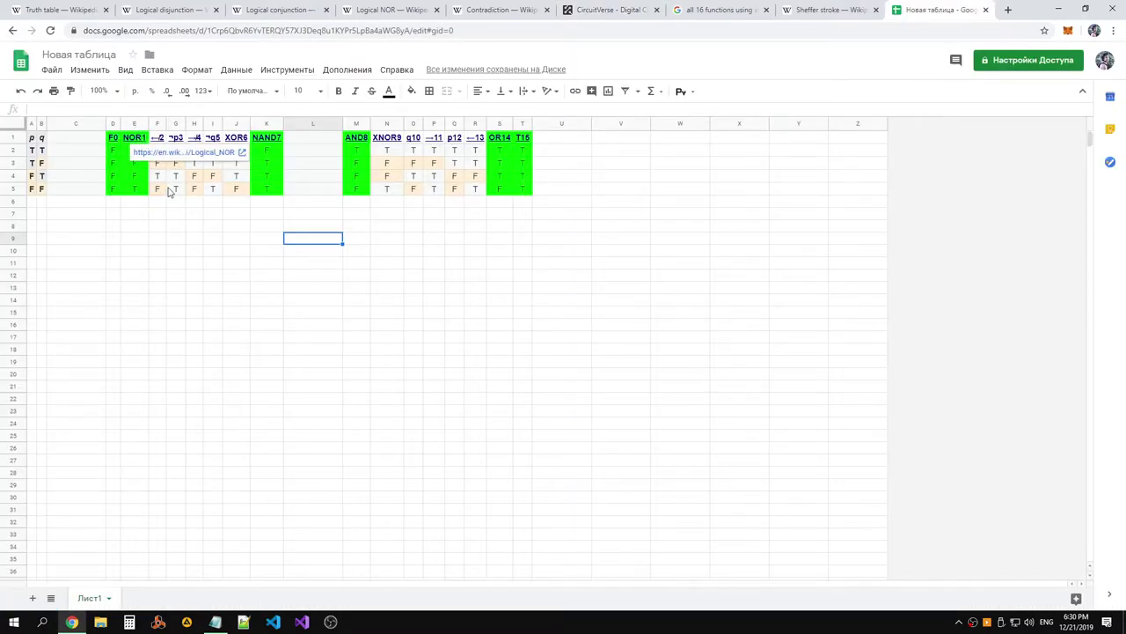
left_click(413, 226)
left_click(62, 11)
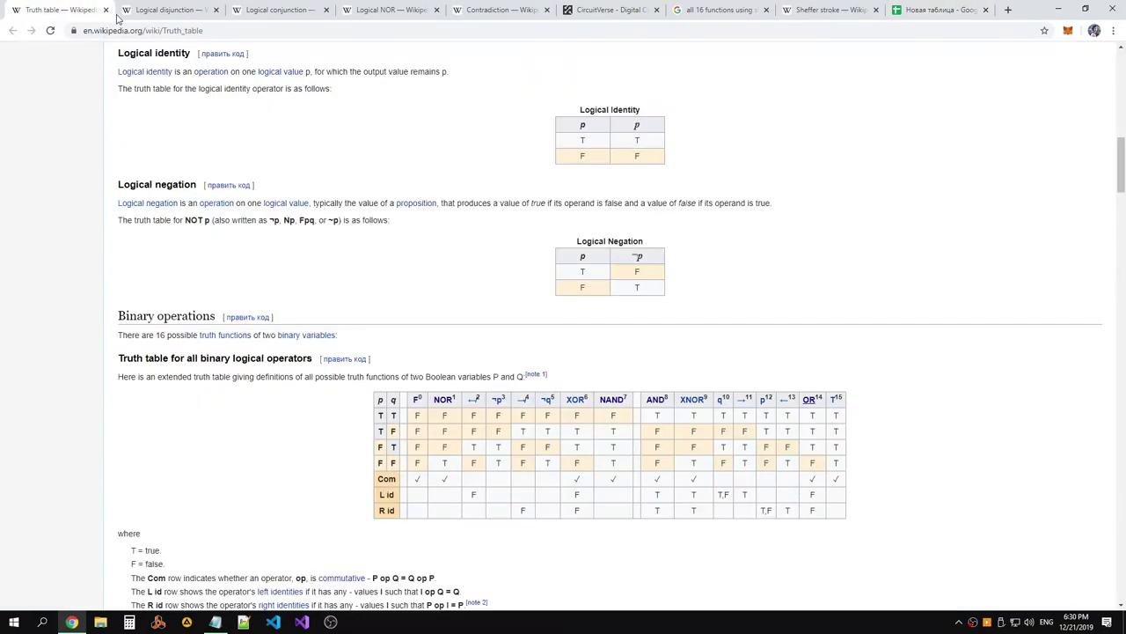
left_click(181, 11)
left_click(310, 12)
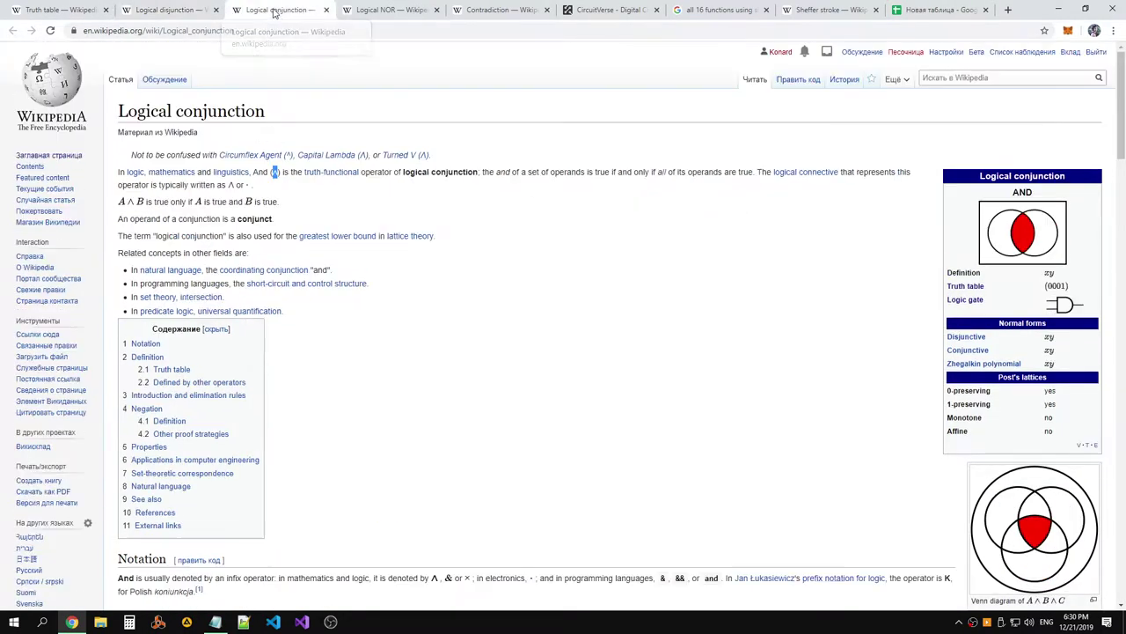
left_click(370, 11)
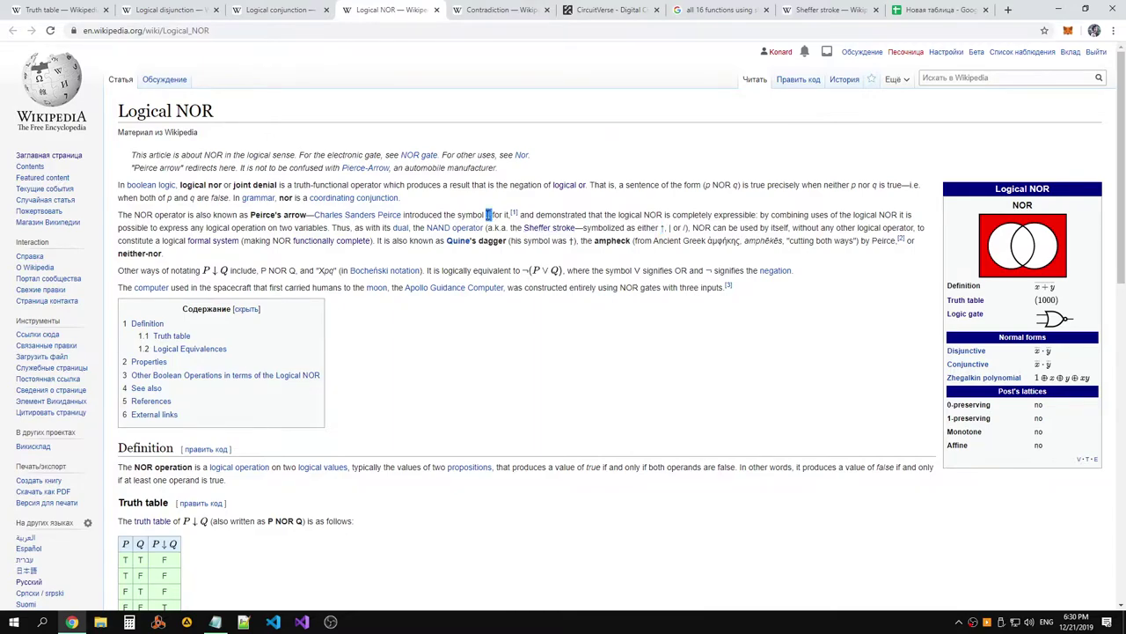
right_click(486, 216)
left_click(515, 226)
Switch to the Notepad file and paste the ↓ symbol on a new line below the x ∨ y formula
scroll(450, 231, "down", 2)
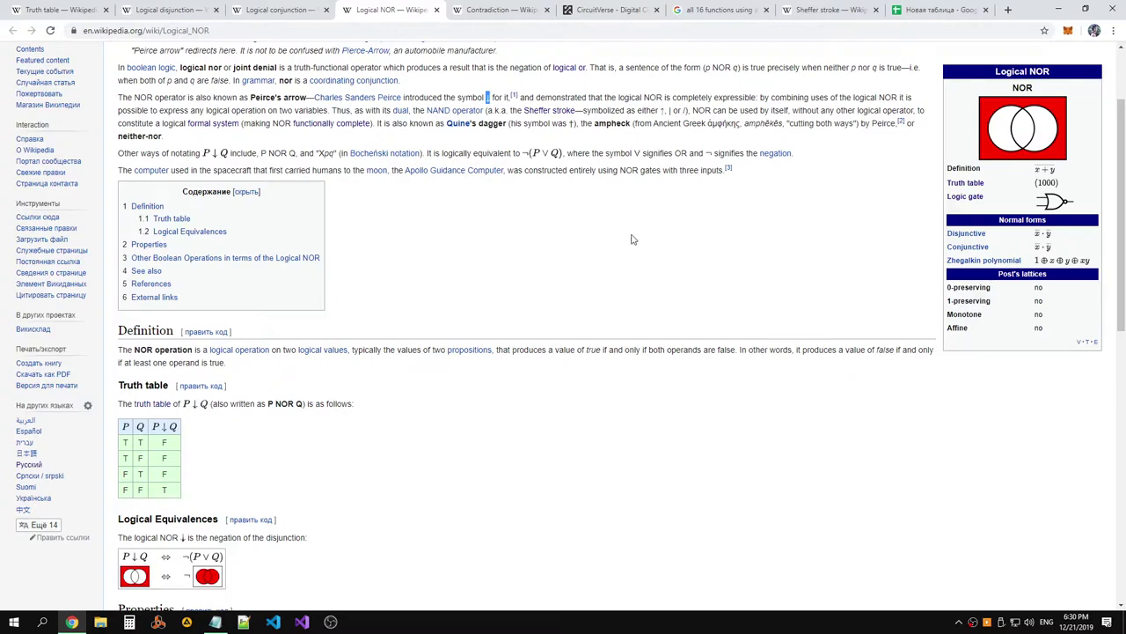
left_click(913, 17)
left_click(820, 10)
left_click(680, 10)
left_click(594, 11)
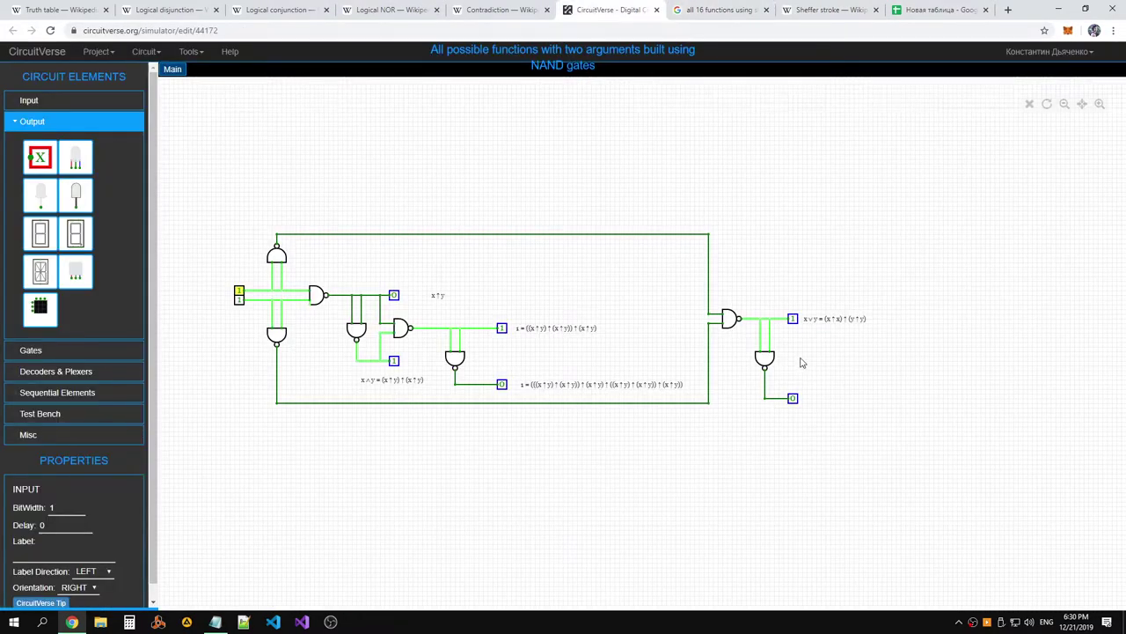
left_click(216, 622)
left_click(579, 525)
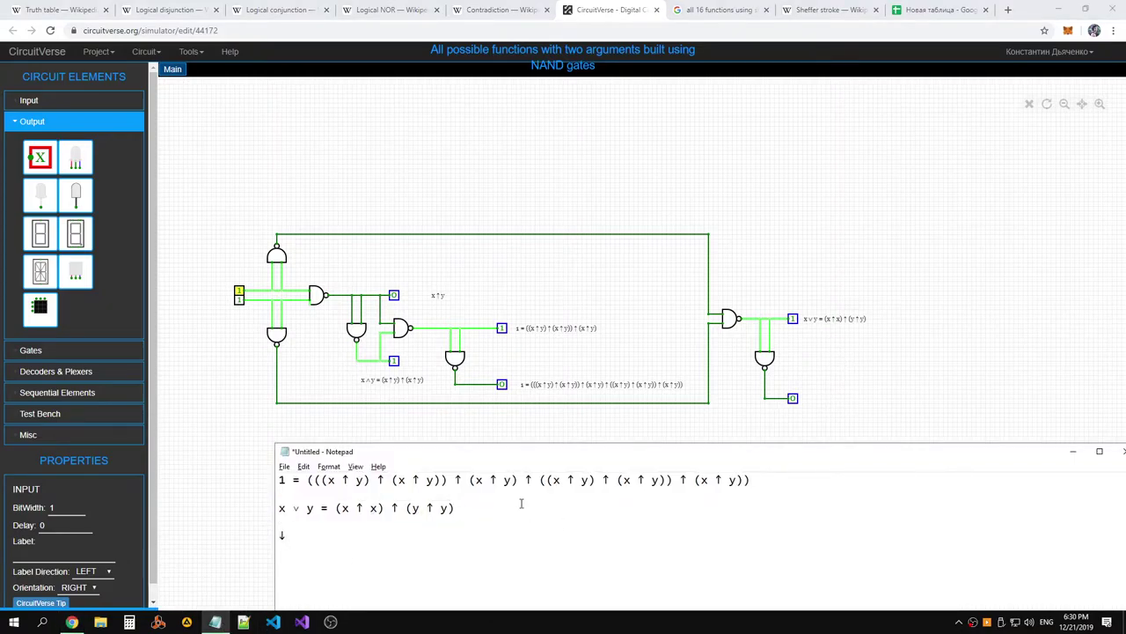
Expand the ↓ line to x ↓ y = ((x ↑ x) ↑ (y ↑ y)), reusing the right side of the x ∨ y formula
left_click_drag(341, 507, 396, 507)
left_click_drag(513, 505, 337, 508)
key("ctrl+c")
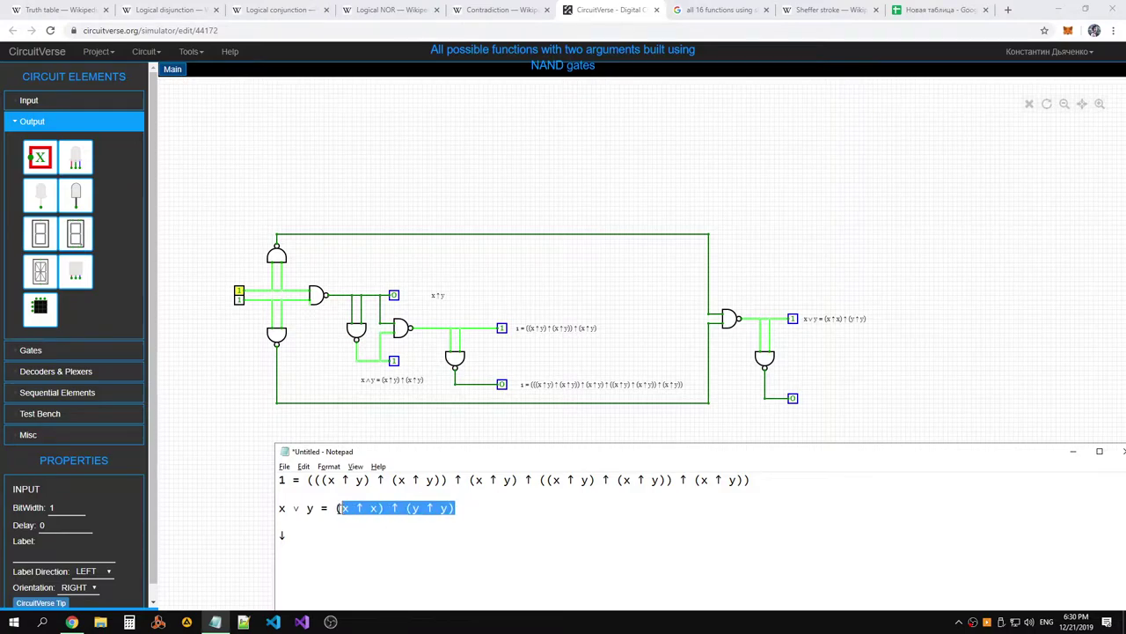
left_click(456, 547)
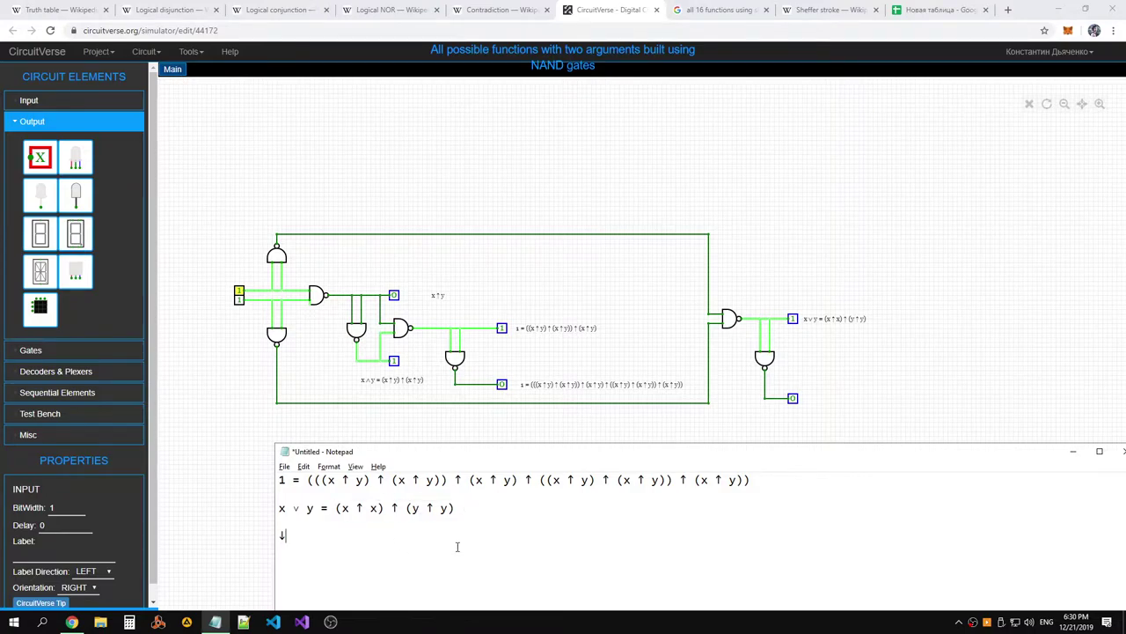
type("x ↓ y = (")
key("ctrl+v")
type(")")
Duplicate the bracketed expression at the end of the x ↓ y line and insert ↑ between the two copies
left_click_drag(335, 536, 470, 536)
key("ctrl+c")
left_click(545, 536)
key("ctrl+v")
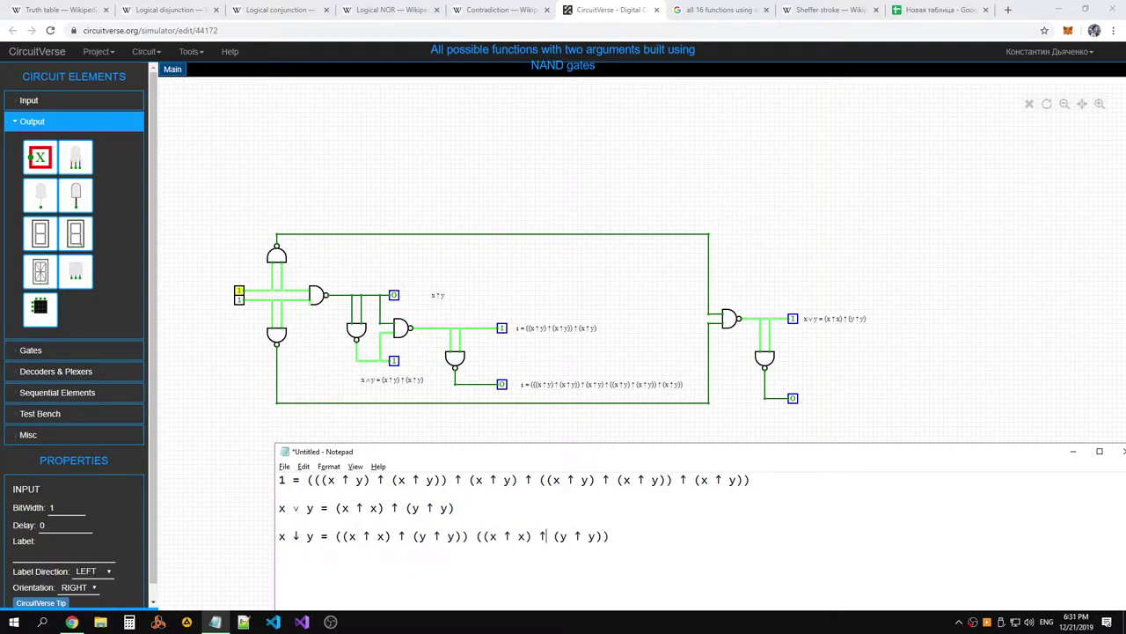
double_click(550, 536)
key("ctrl+c")
left_click(481, 536)
key("ctrl+v")
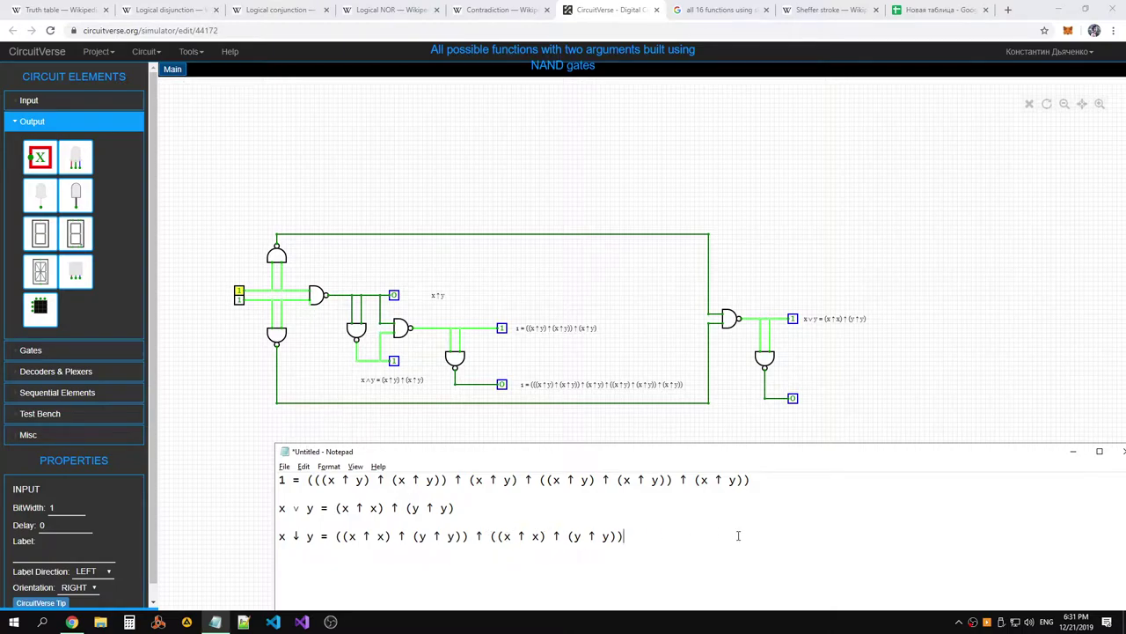
Add a Text element beside the new output in CircuitVerse, labelled with the full x ↓ y formula copied from Notepad
left_click_drag(738, 535, 278, 539)
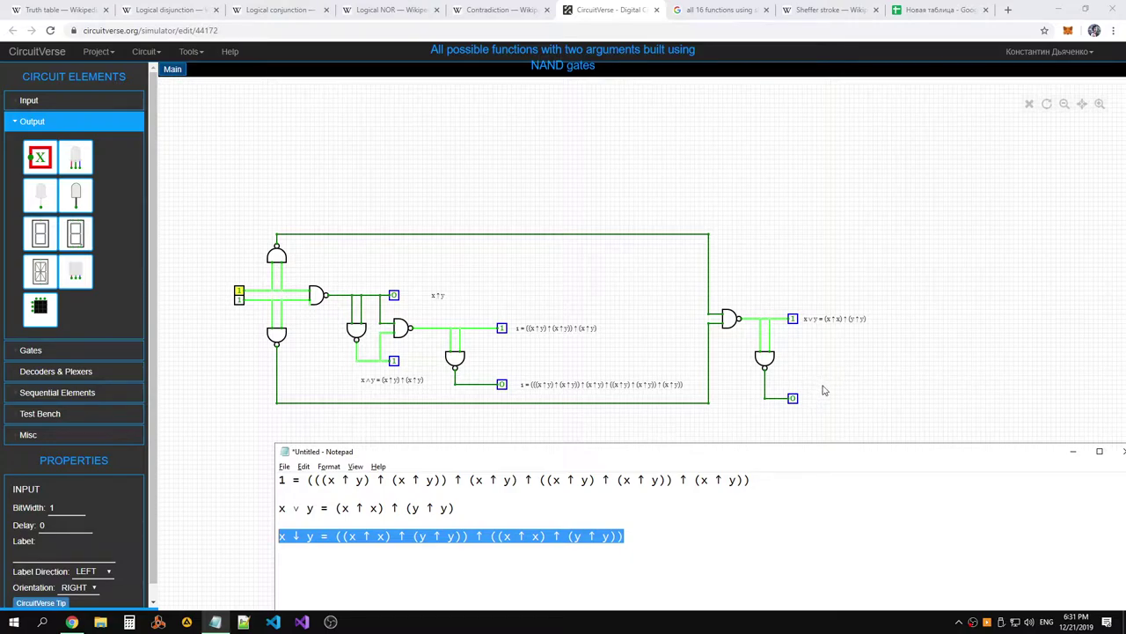
left_click(830, 400)
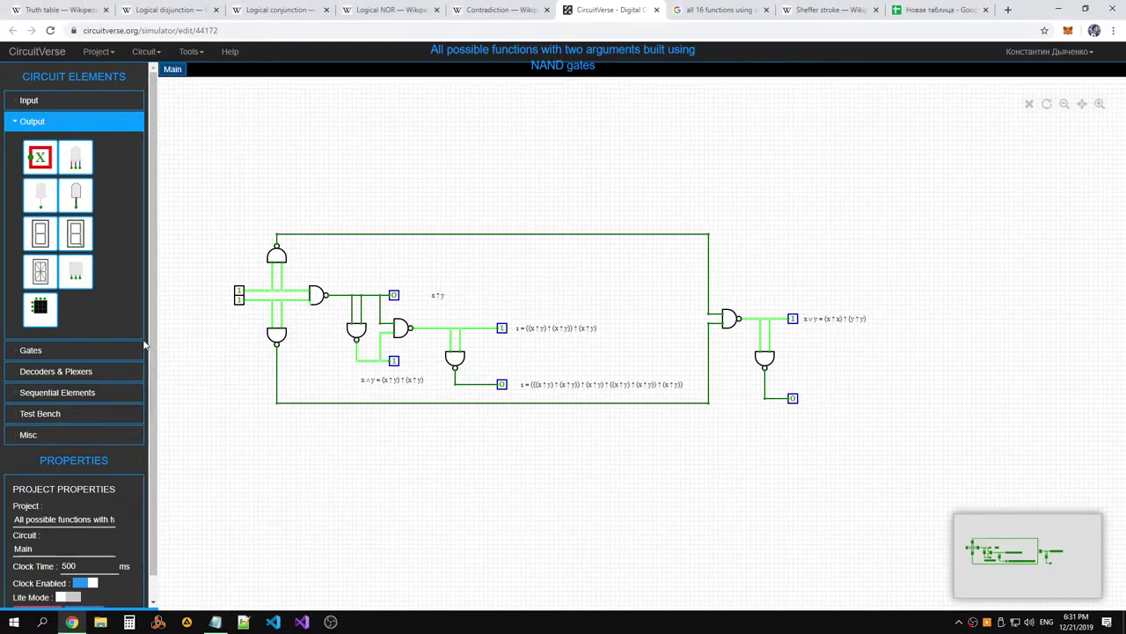
left_click(54, 435)
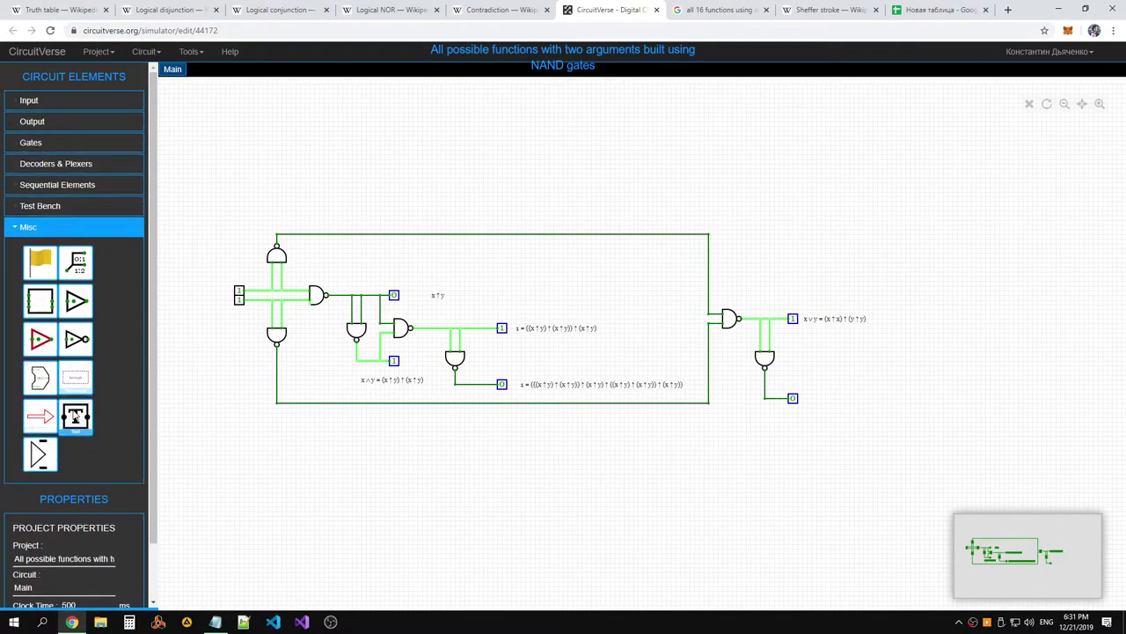
left_click(75, 416)
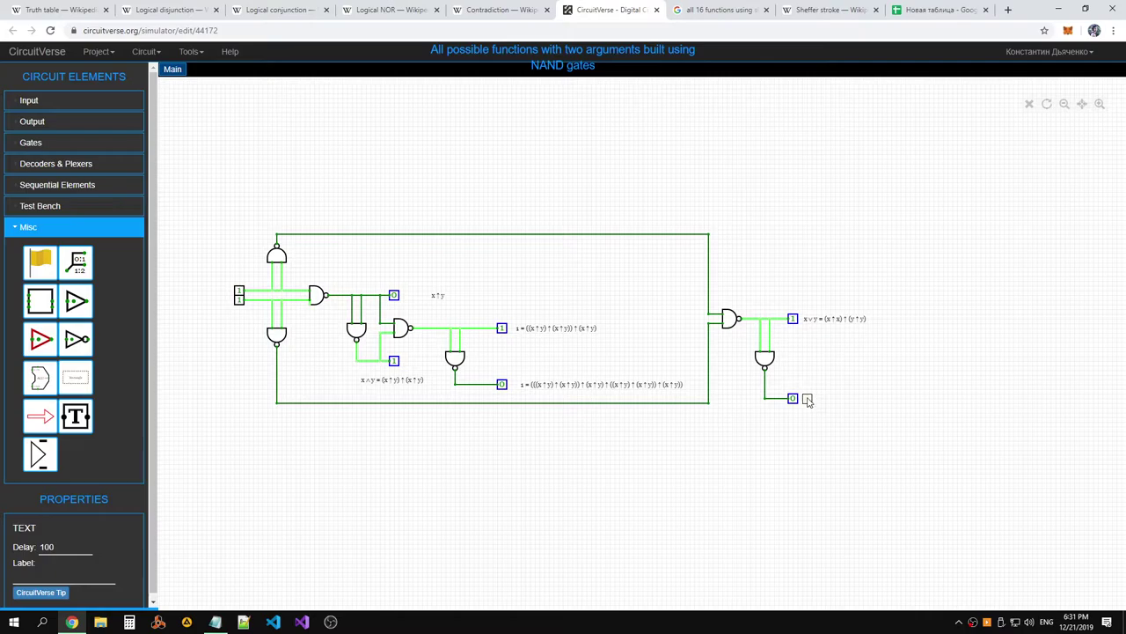
left_click(807, 398)
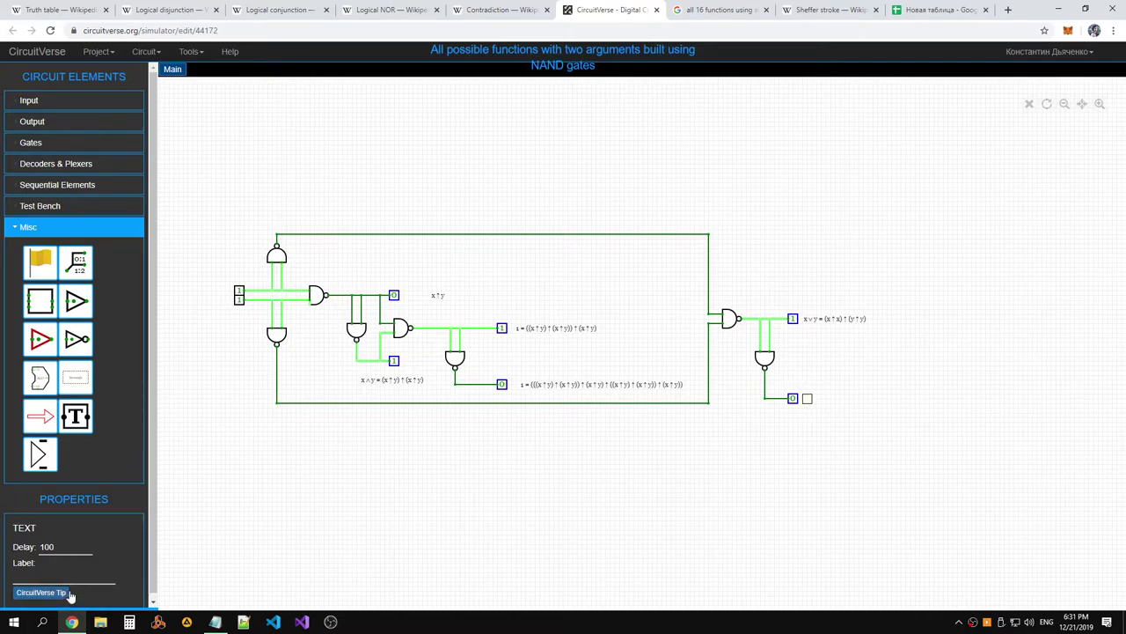
left_click(61, 575)
key("ctrl+v")
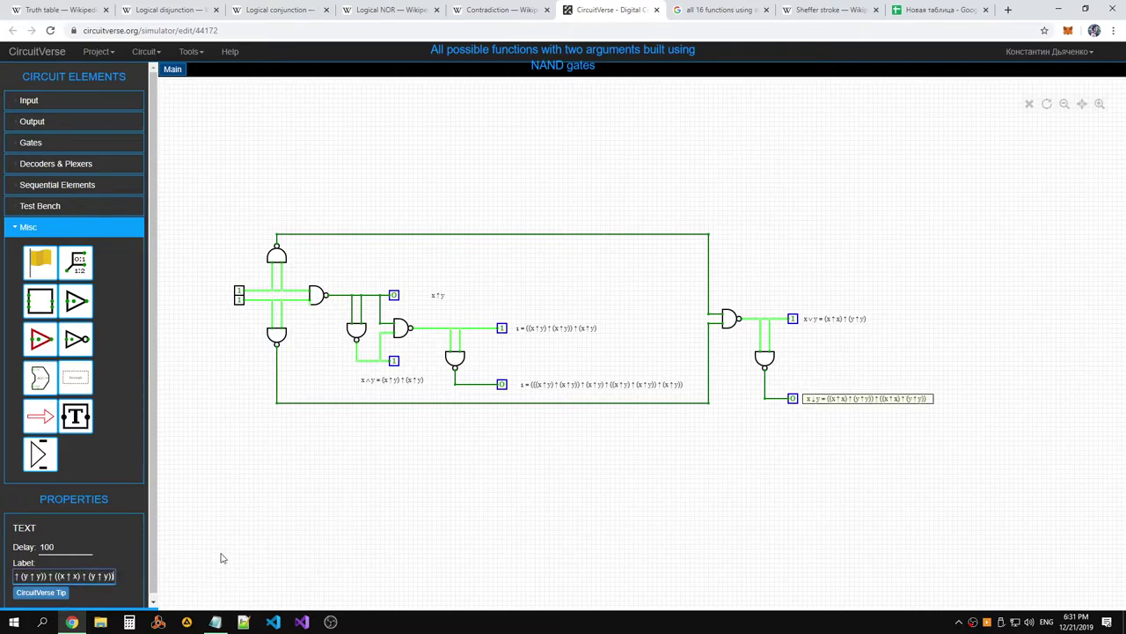
left_click(544, 484)
Save the circuit project online
left_click(97, 51)
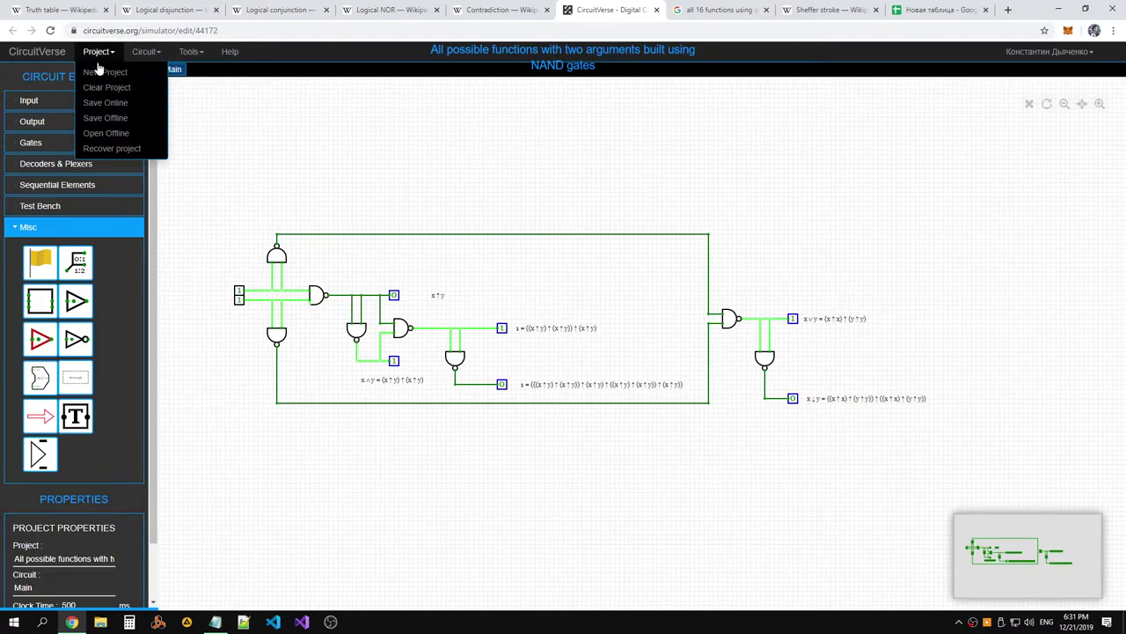
left_click(106, 103)
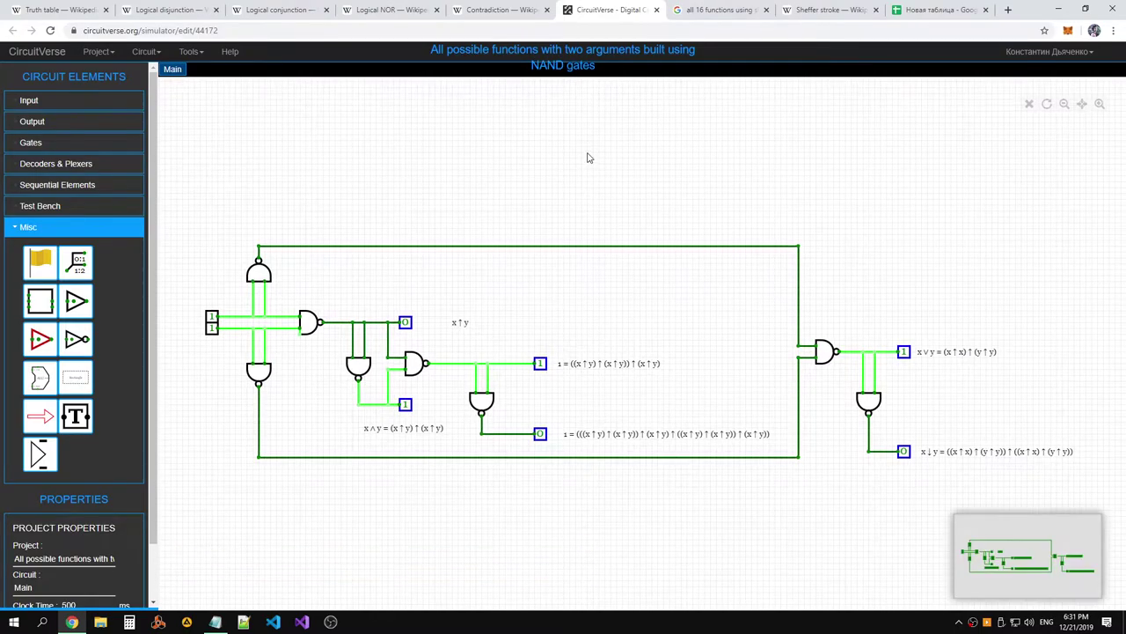
Correct the label of the lower middle output so that its formula begins with 0 instead of 1
left_click_drag(588, 156, 593, 138)
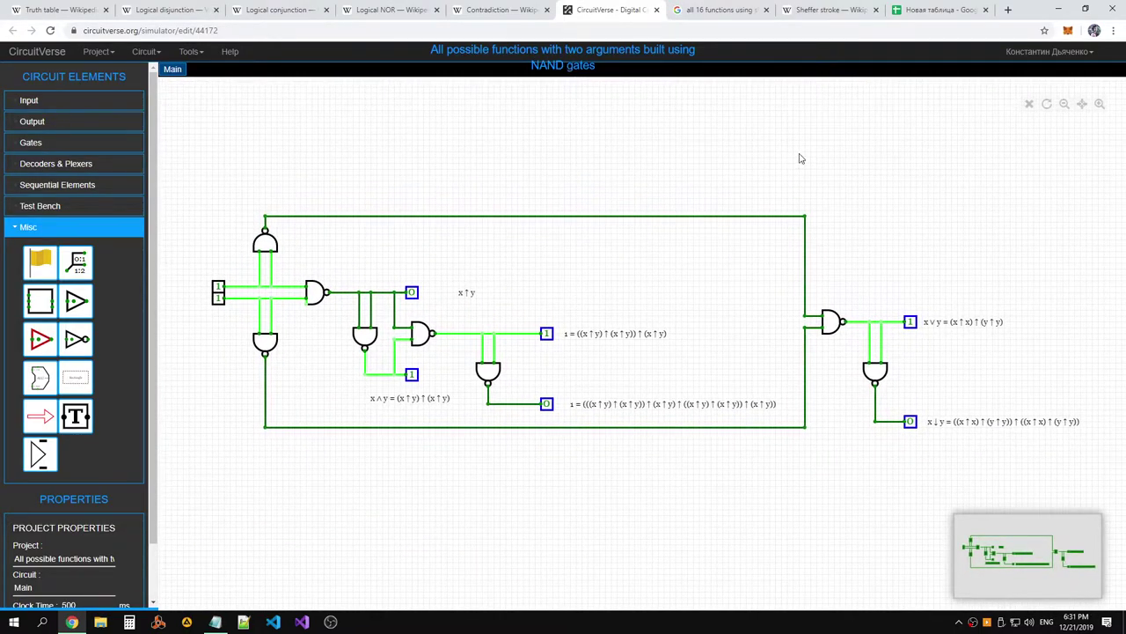
scroll(851, 487, "down", 4)
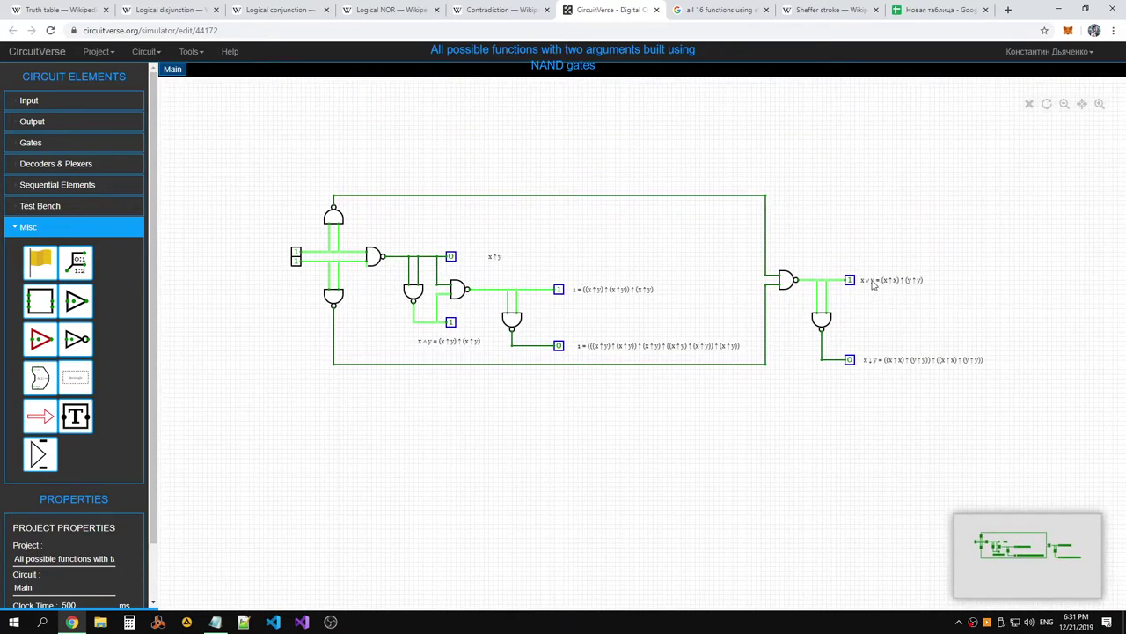
left_click(579, 349)
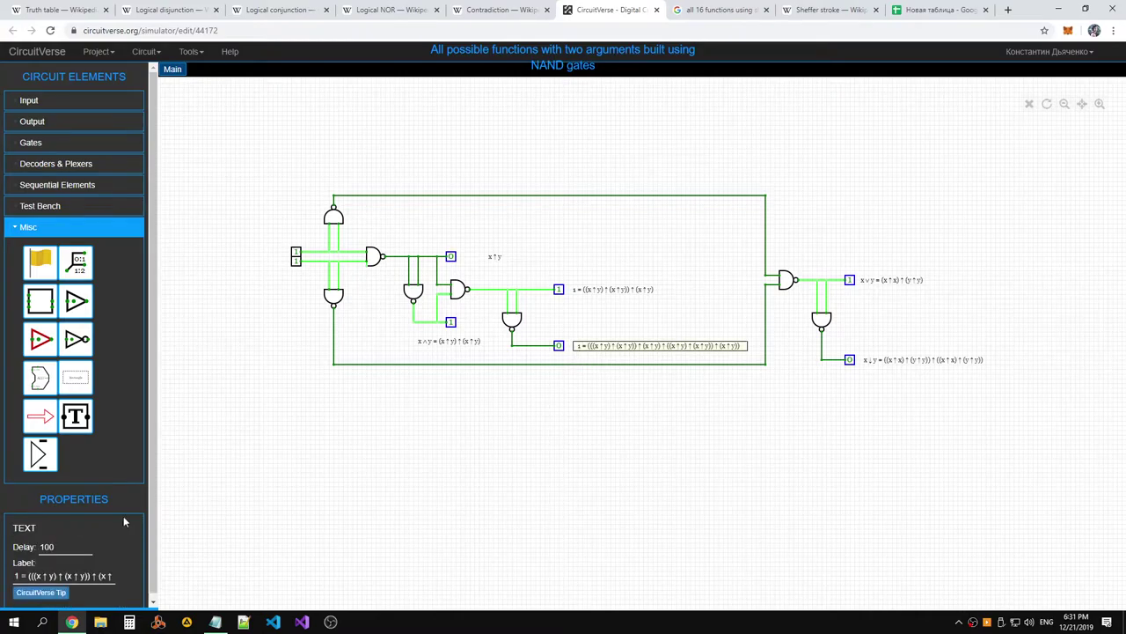
double_click(17, 576)
type("0")
left_click(686, 513)
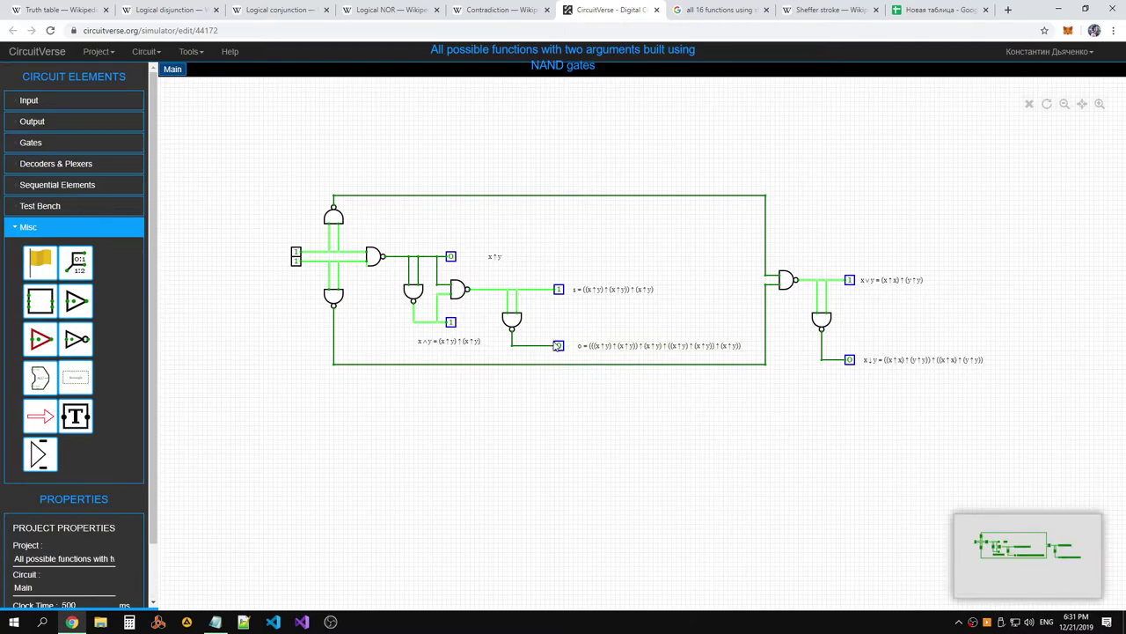
Toggle the x and y inputs through their 0/1 combinations to check every labelled output of the circuit
left_click(296, 261)
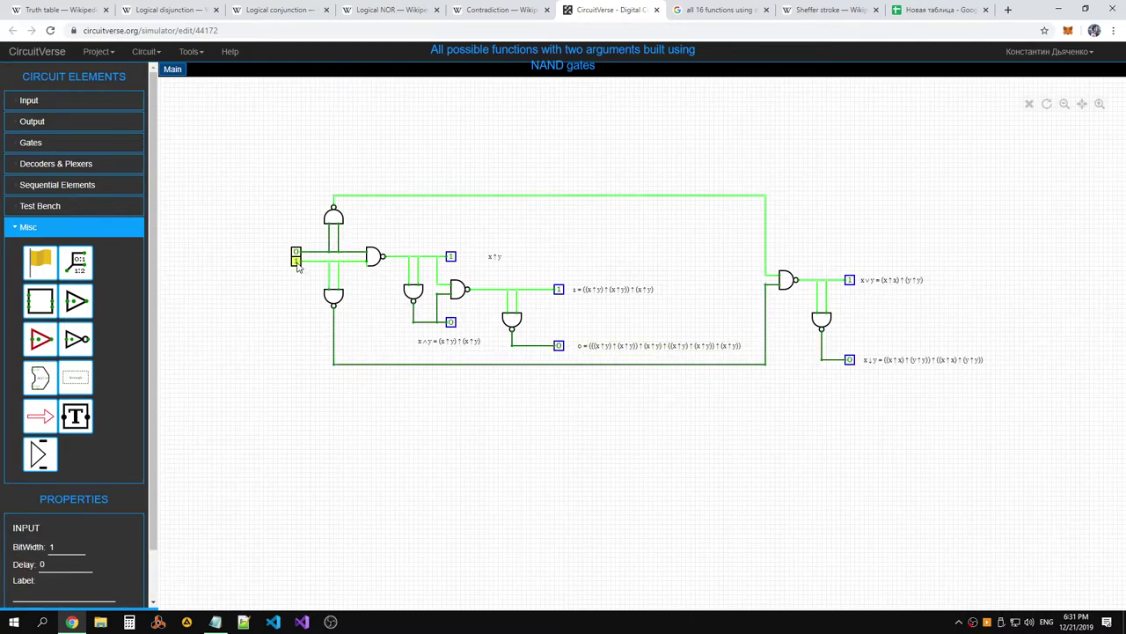
left_click(297, 260)
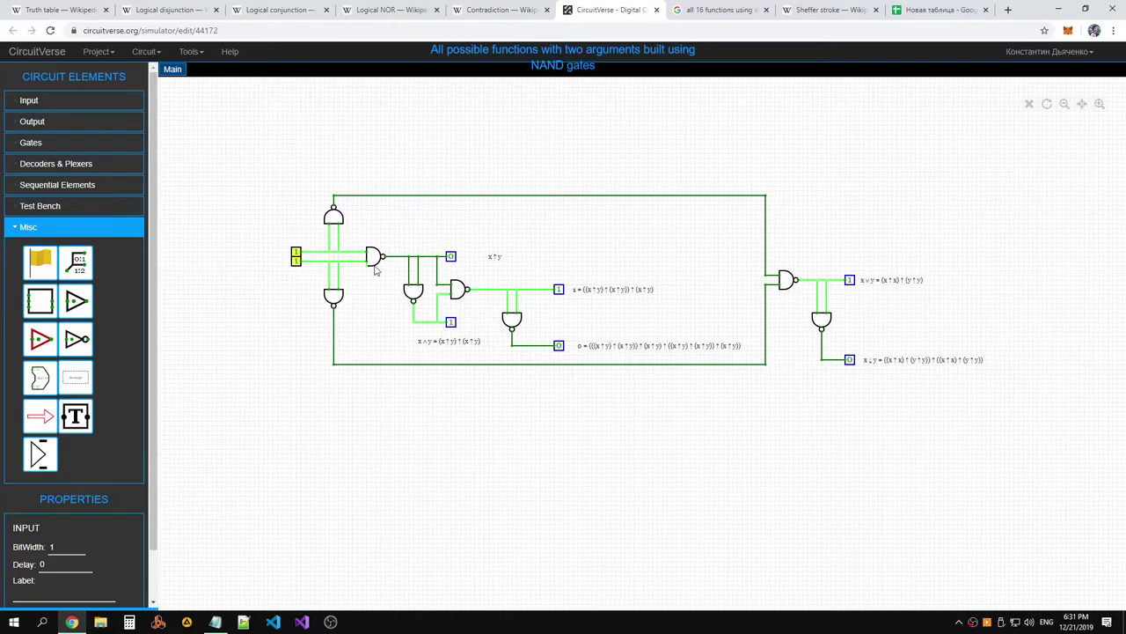
left_click(297, 256)
left_click(297, 261)
left_click(296, 252)
left_click(296, 261)
left_click(296, 252)
left_click(296, 261)
left_click(296, 253)
left_click(296, 262)
left_click(296, 252)
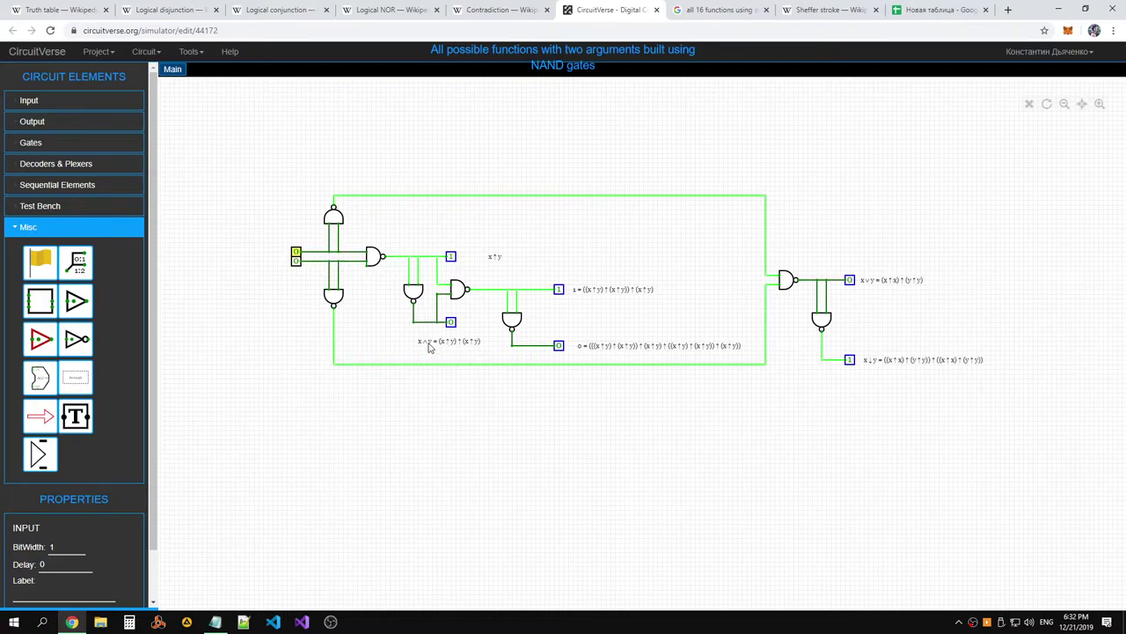
left_click(296, 261)
left_click(297, 262)
left_click(297, 253)
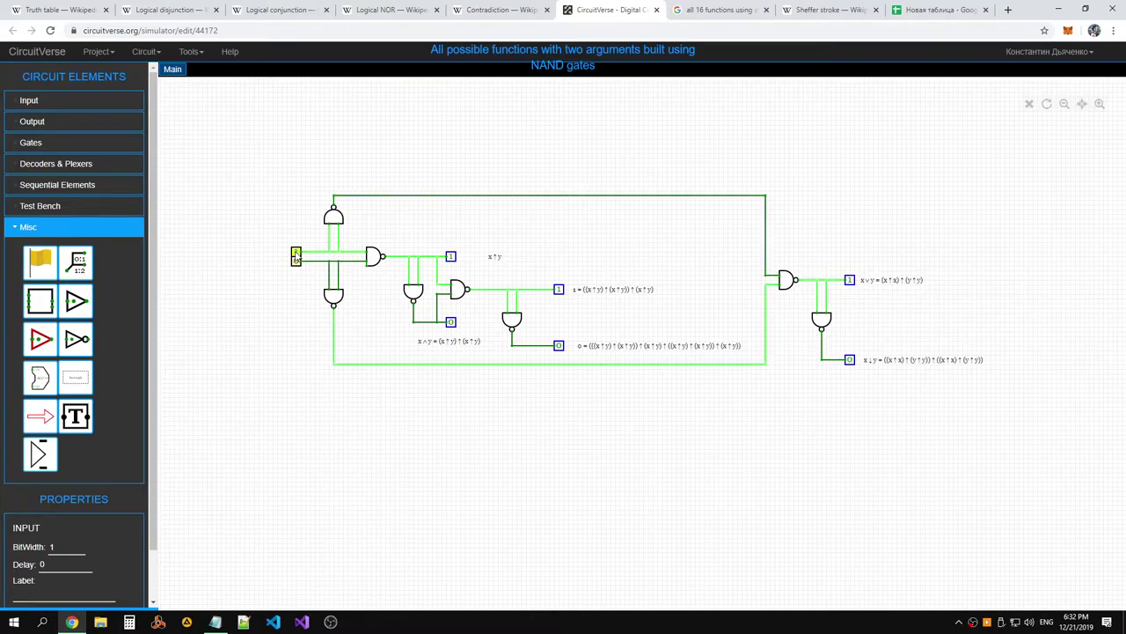
left_click(296, 254)
left_click(297, 252)
left_click(296, 262)
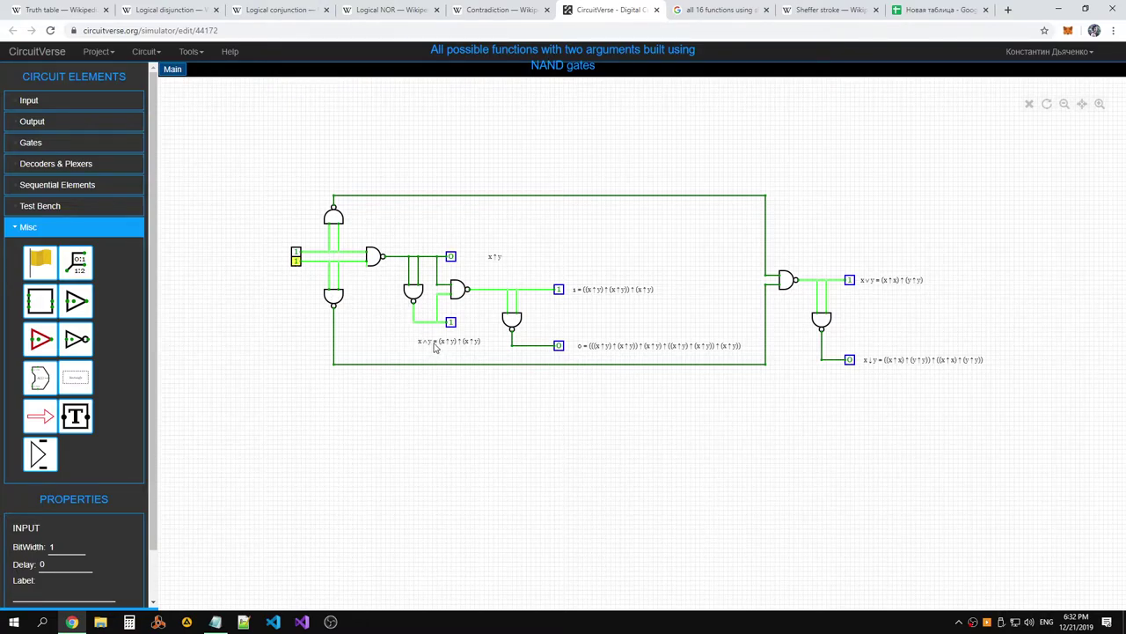
left_click(296, 262)
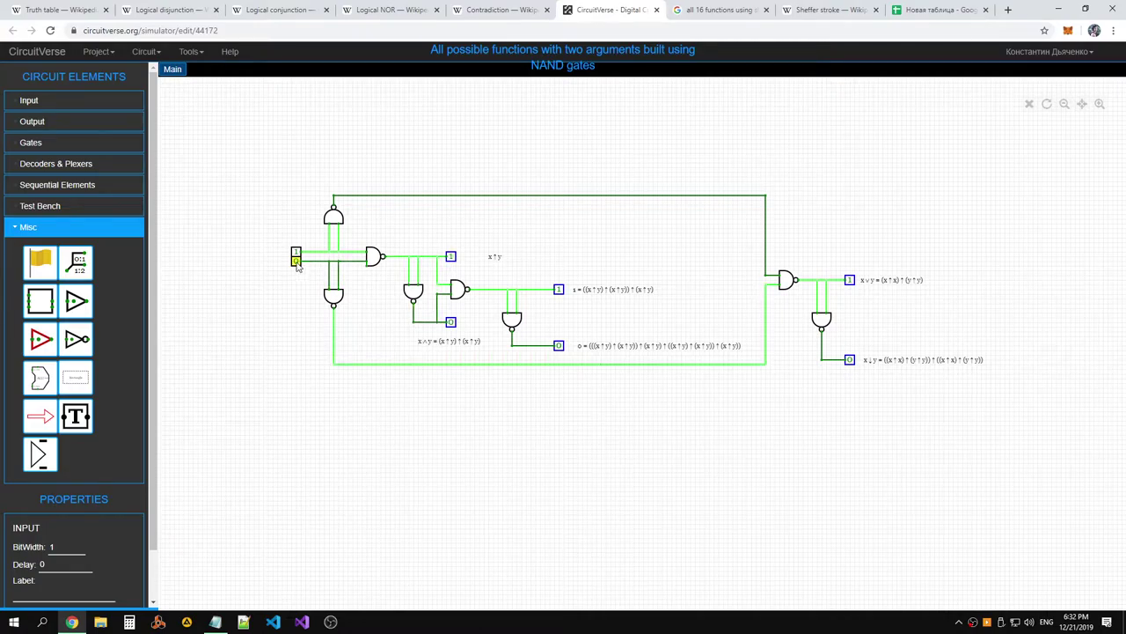
left_click(297, 261)
left_click(296, 253)
left_click(297, 262)
left_click(296, 262)
left_click(297, 253)
left_click(296, 262)
left_click(297, 254)
left_click(297, 261)
left_click(297, 261)
left_click(296, 254)
left_click(297, 253)
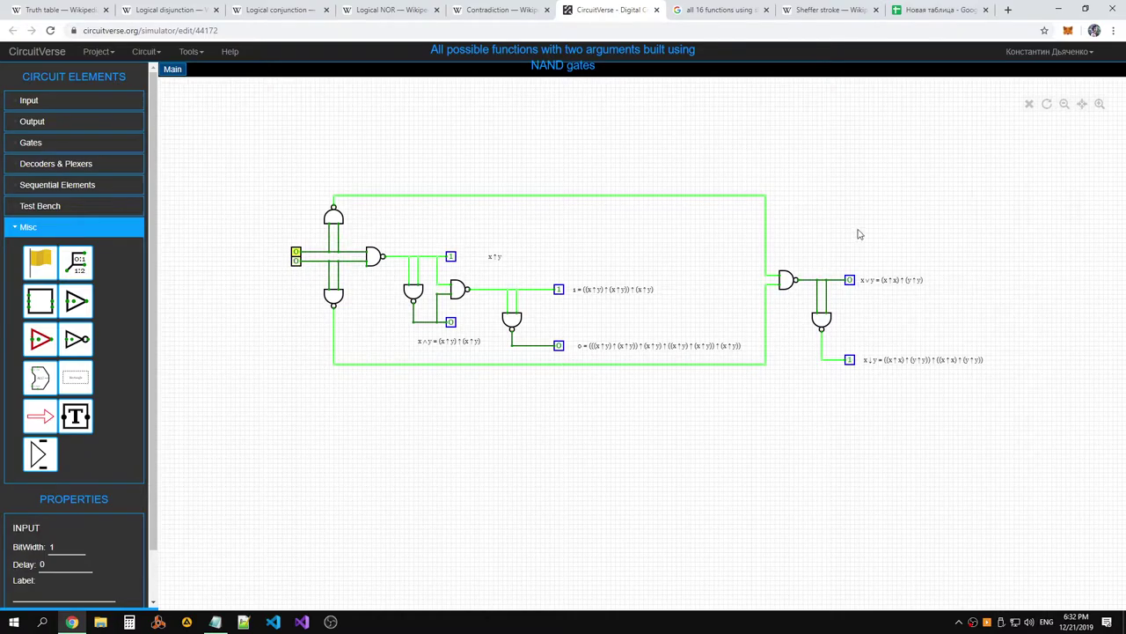
left_click(891, 279)
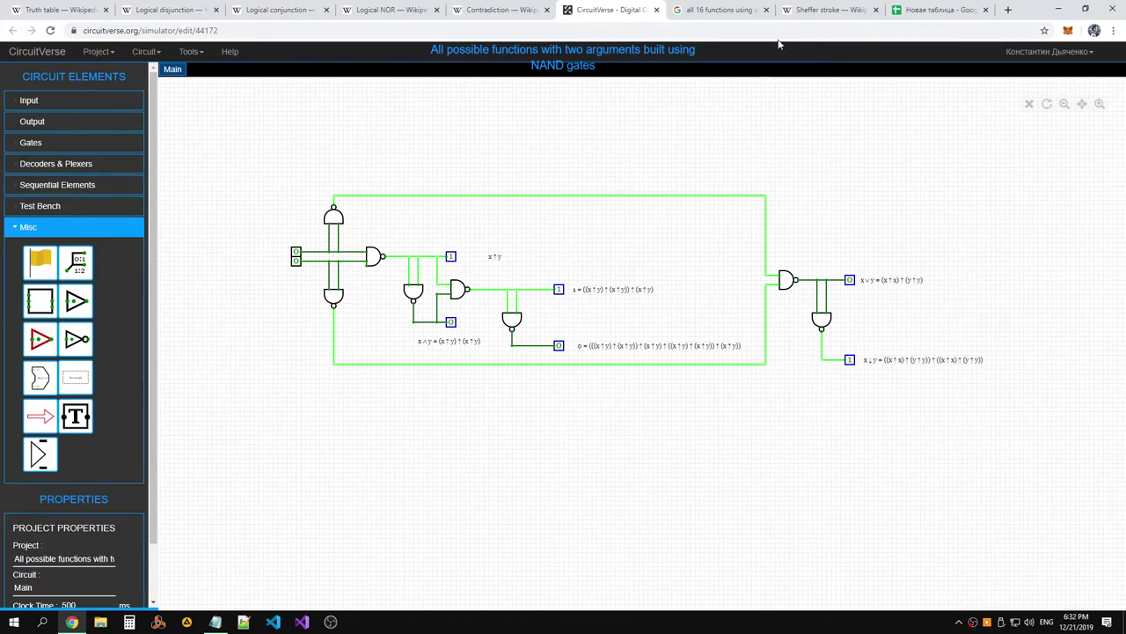
Switch to the Google Sheets truth table and examine the values in the XOR6 column
left_click(915, 9)
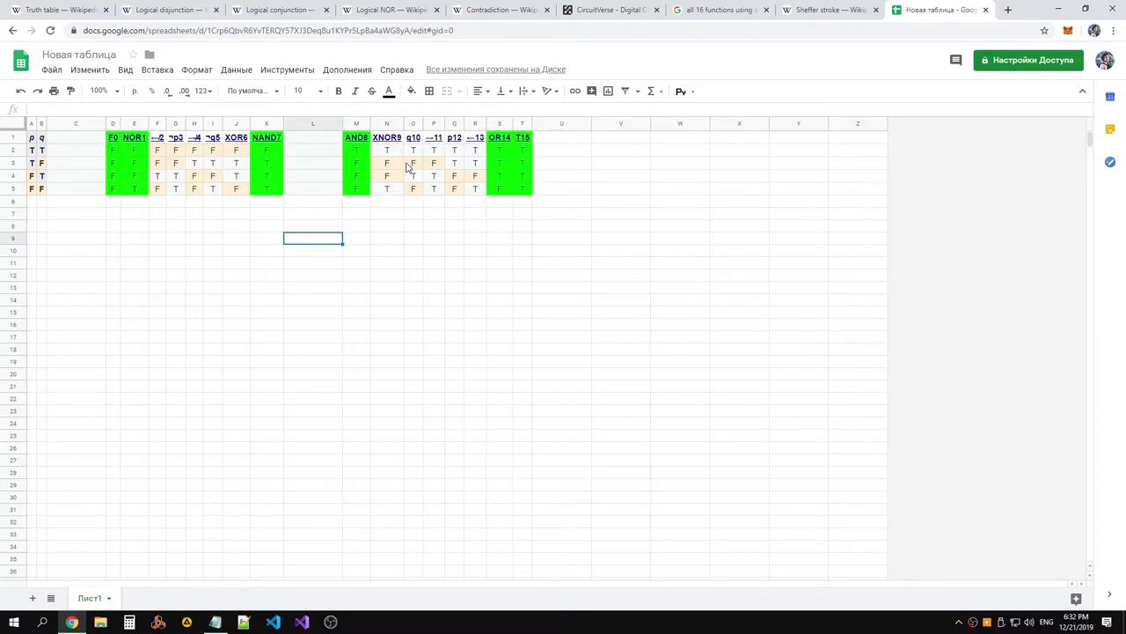
left_click(235, 150)
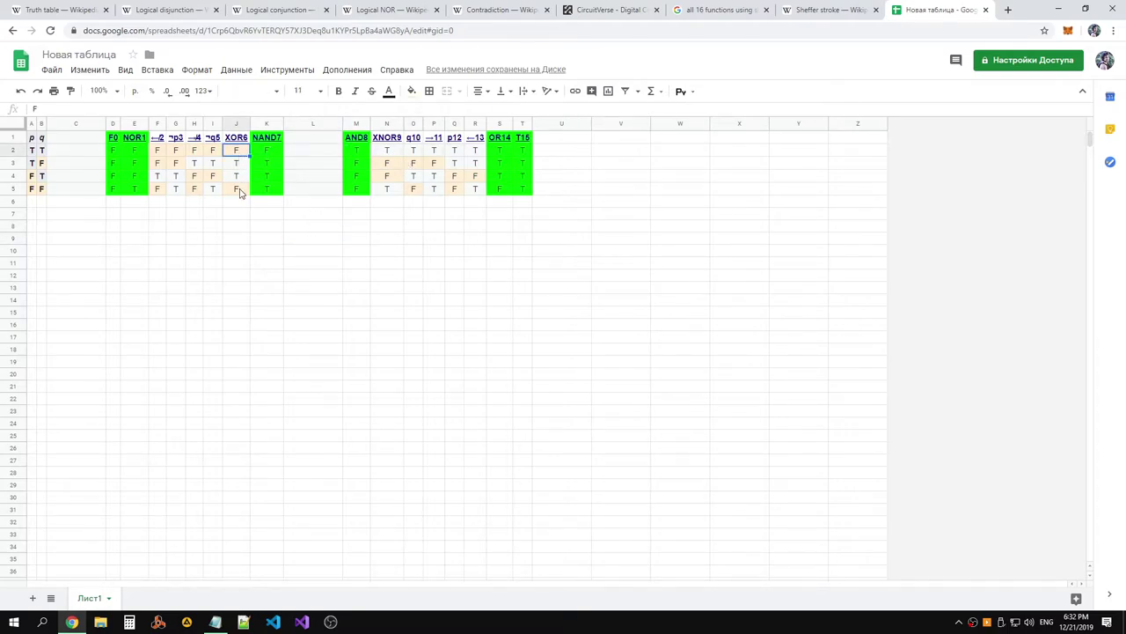
left_click(237, 190)
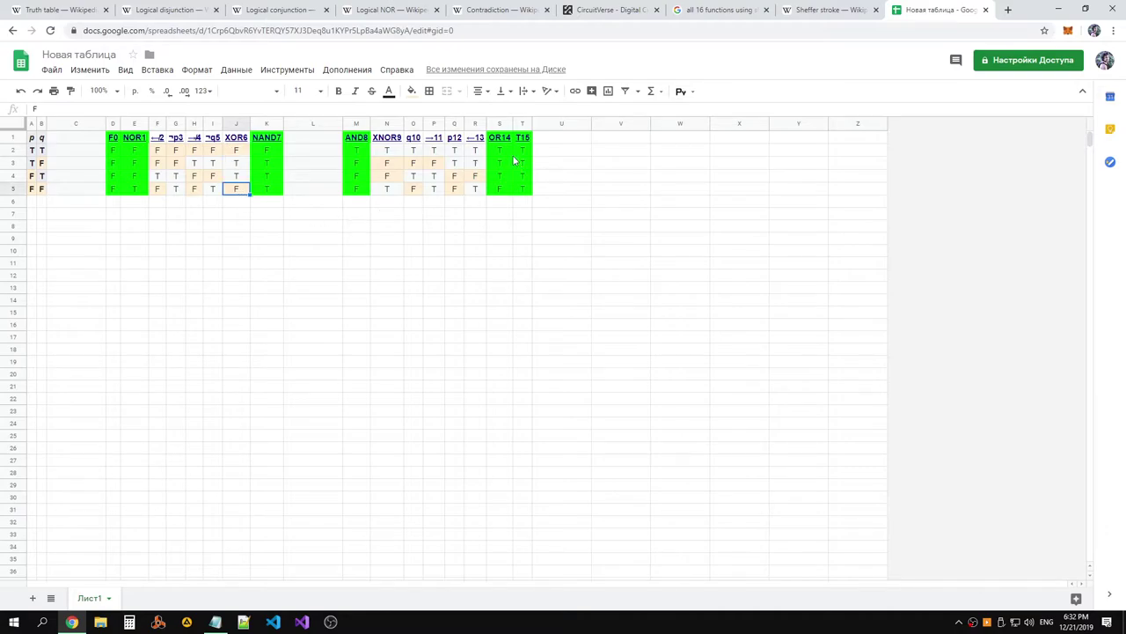
left_click(236, 153)
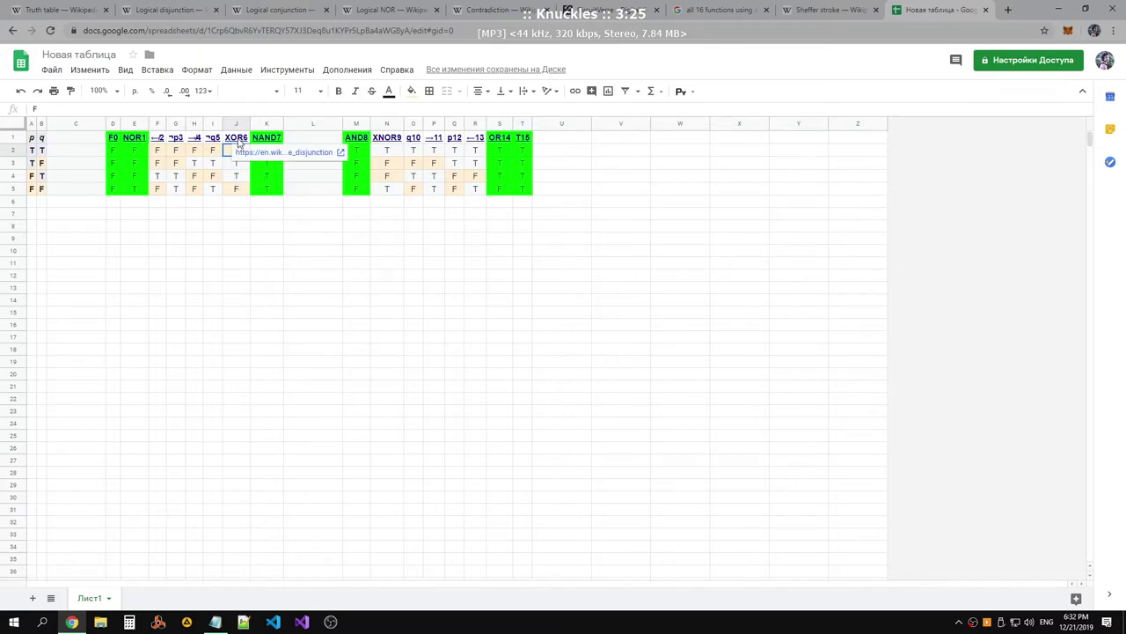
Look through the Truth table and Logical disjunction articles on Wikipedia
left_click(66, 10)
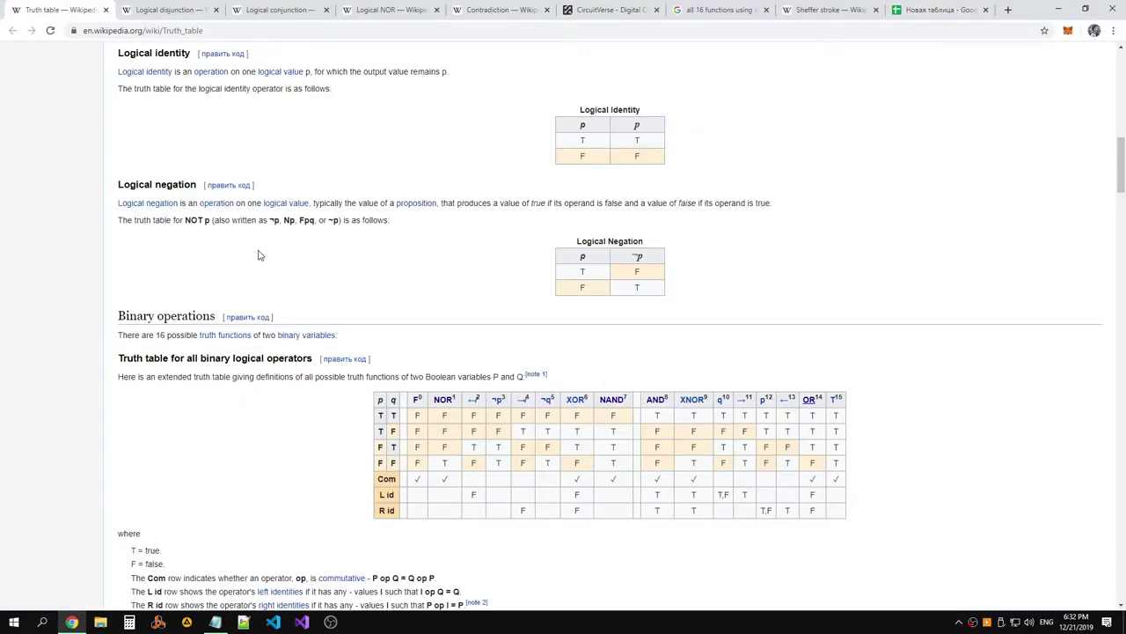
left_click(149, 9)
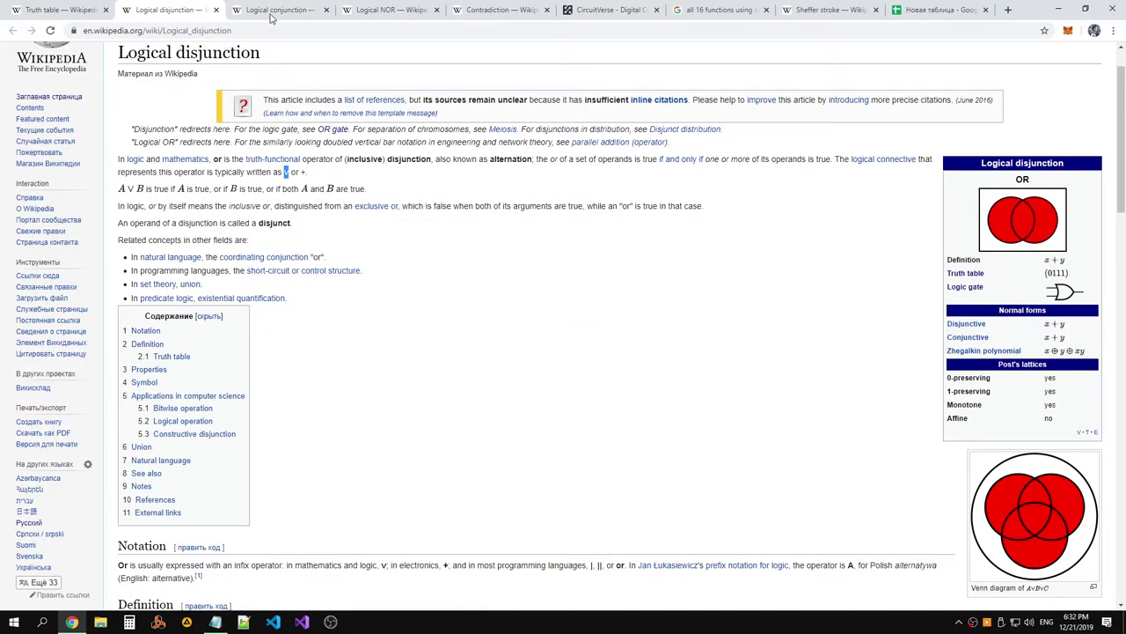
scroll(323, 211, "down", 6)
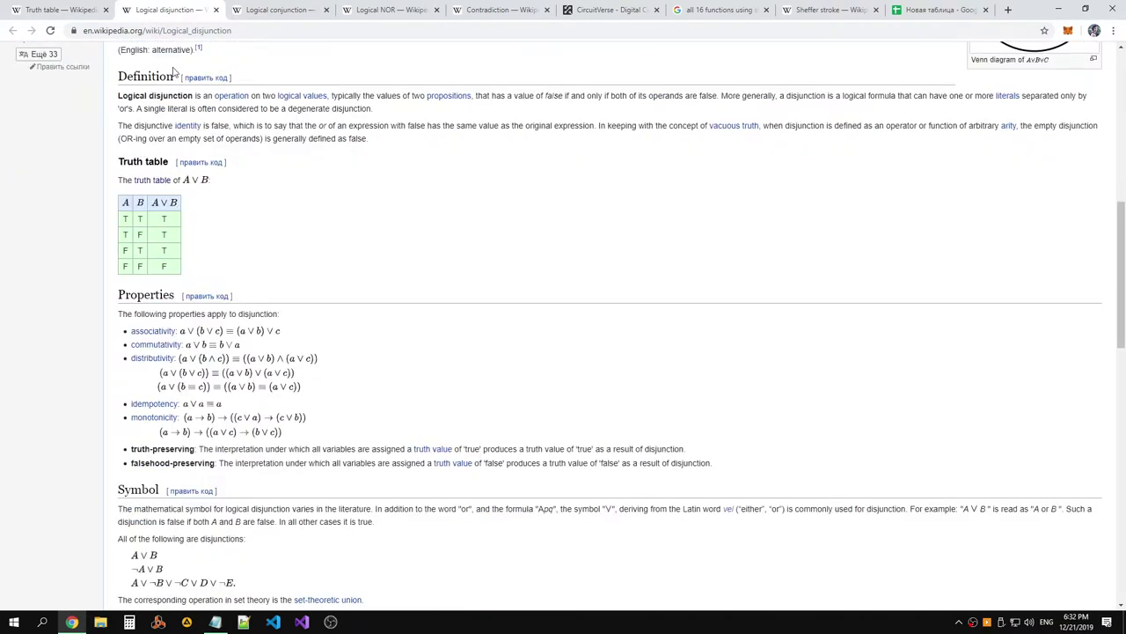
left_click(51, 12)
Open the exclusive disjunction article from the spreadsheet's XOR6 header link and view its truth table and equivalences
left_click(931, 11)
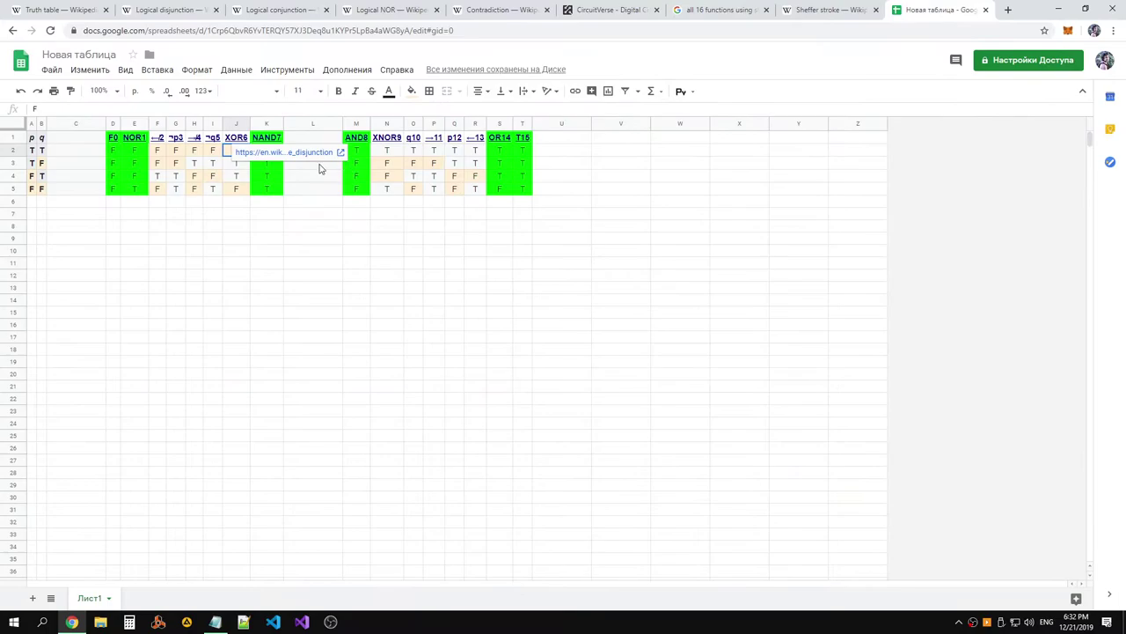
left_click(327, 241)
left_click(239, 139)
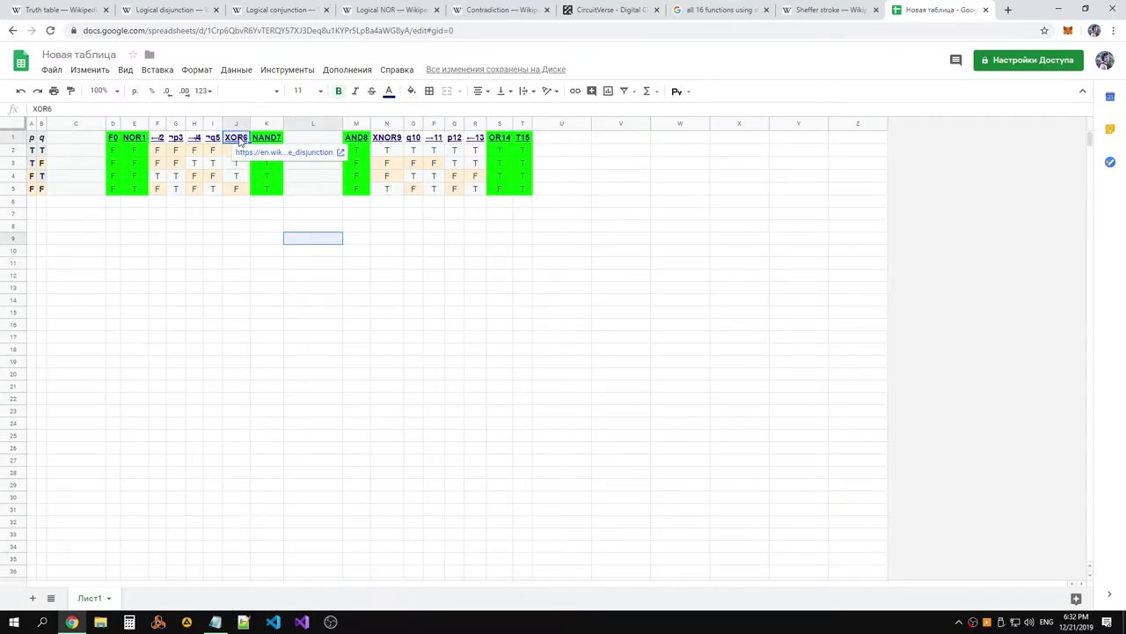
left_click(264, 153)
left_click(938, 10)
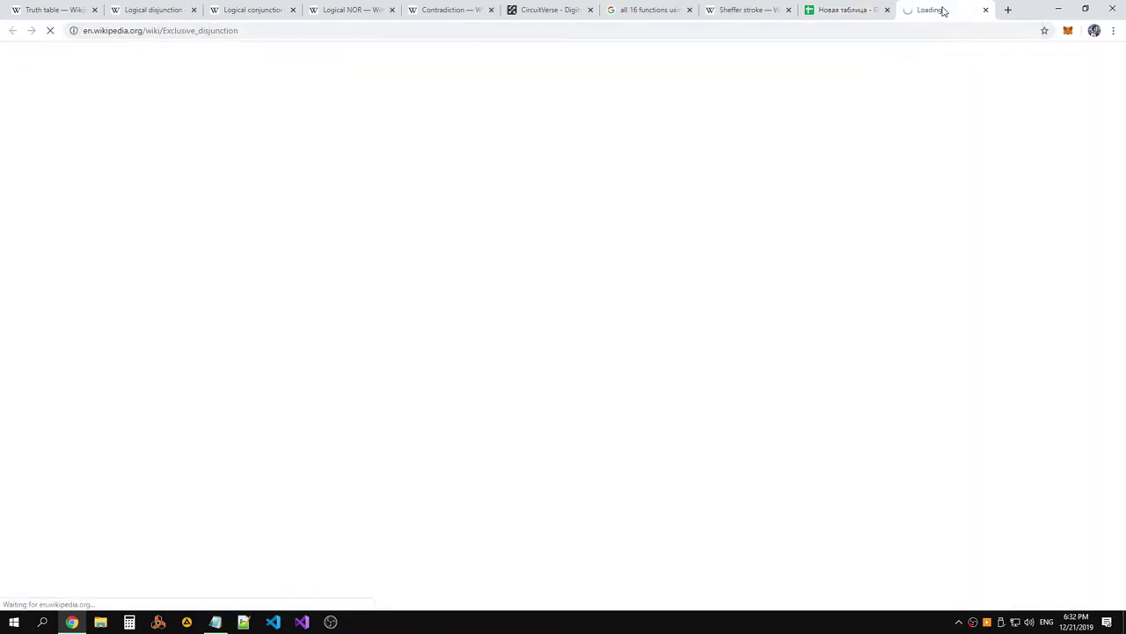
scroll(523, 221, "down", 5)
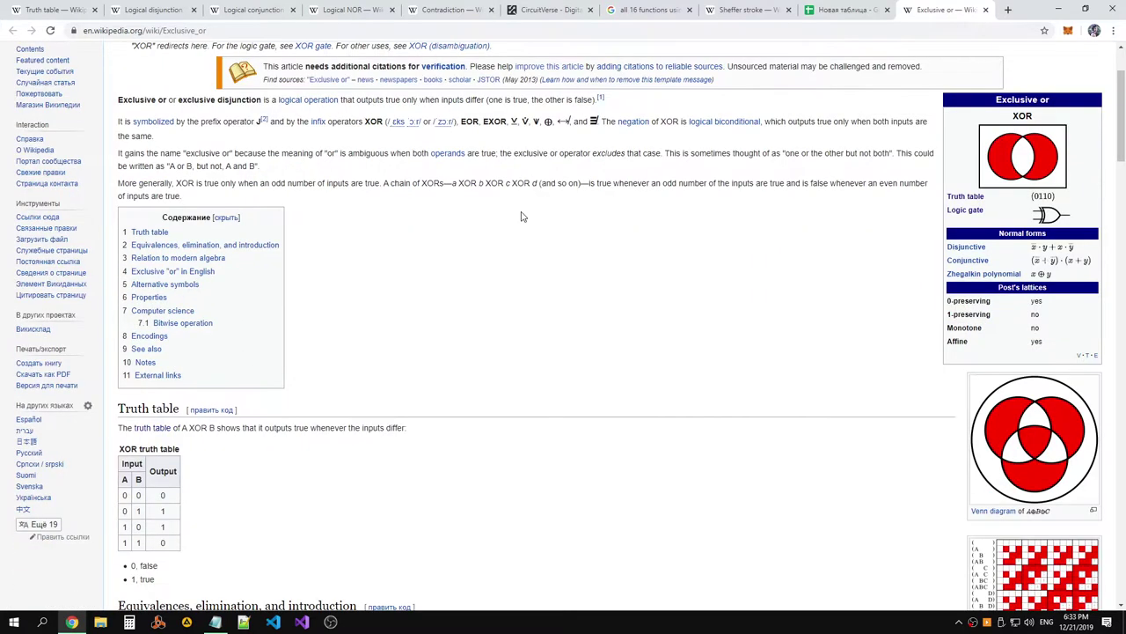
scroll(464, 216, "down", 1)
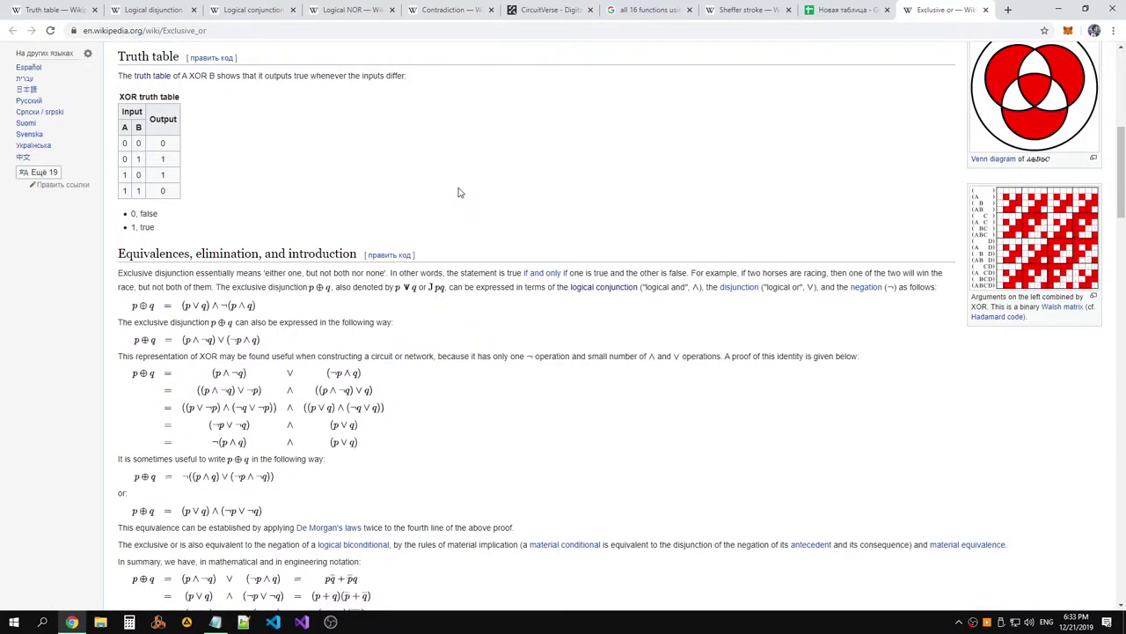
scroll(458, 191, "down", 5)
Search the Exclusive or article for the ↑ symbol and look through its sections for a NAND form
key("ctrl+f")
type("x ↑ (y ↑ y)) ↑ ((x ↑ x) ↑ (y ↑ y))")
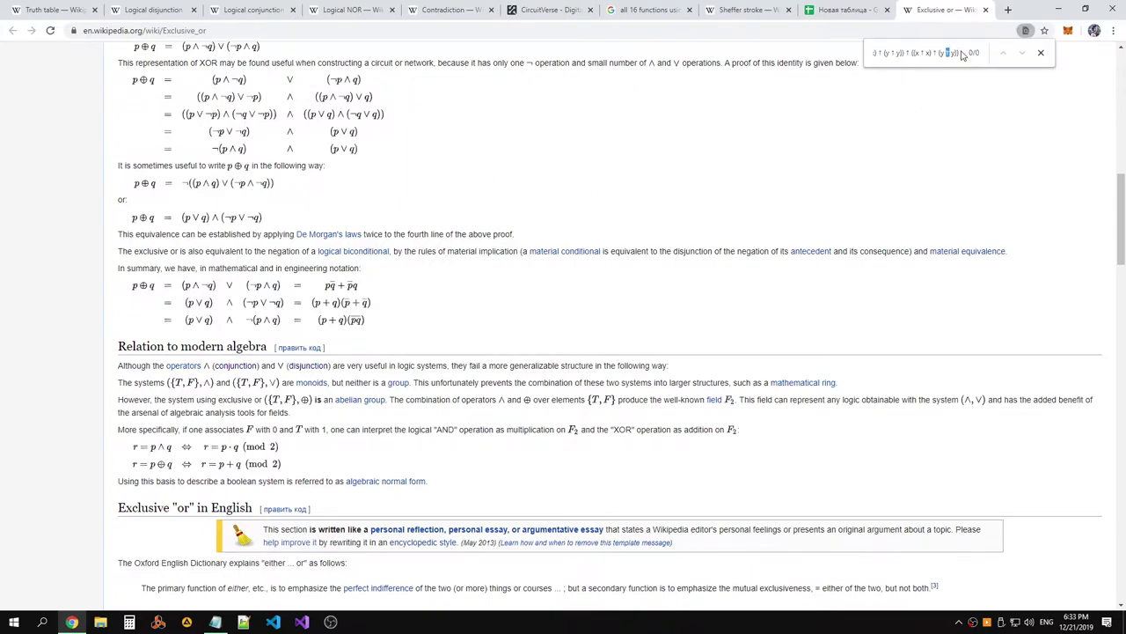
key("ctrl+a")
type("↑")
scroll(649, 226, "down", 7)
scroll(655, 205, "down", 4)
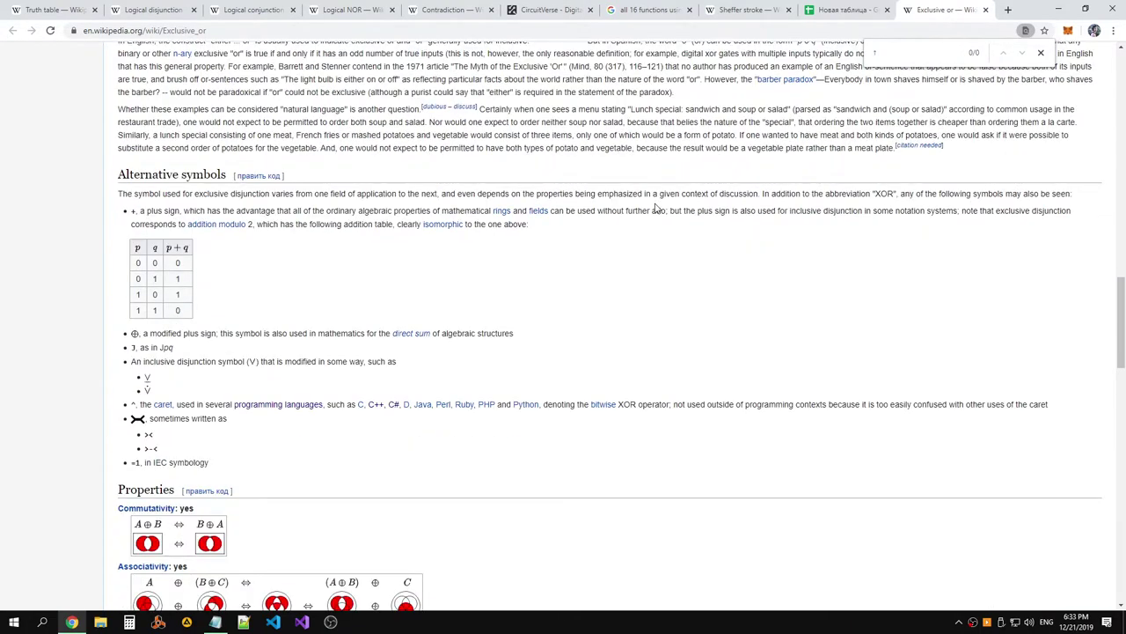
scroll(656, 207, "down", 6)
scroll(523, 180, "down", 4)
scroll(519, 178, "down", 10)
Examine the p ⊕ q formulas in the article's section on equivalences, elimination, and introduction
left_click_drag(1124, 520, 1122, 176)
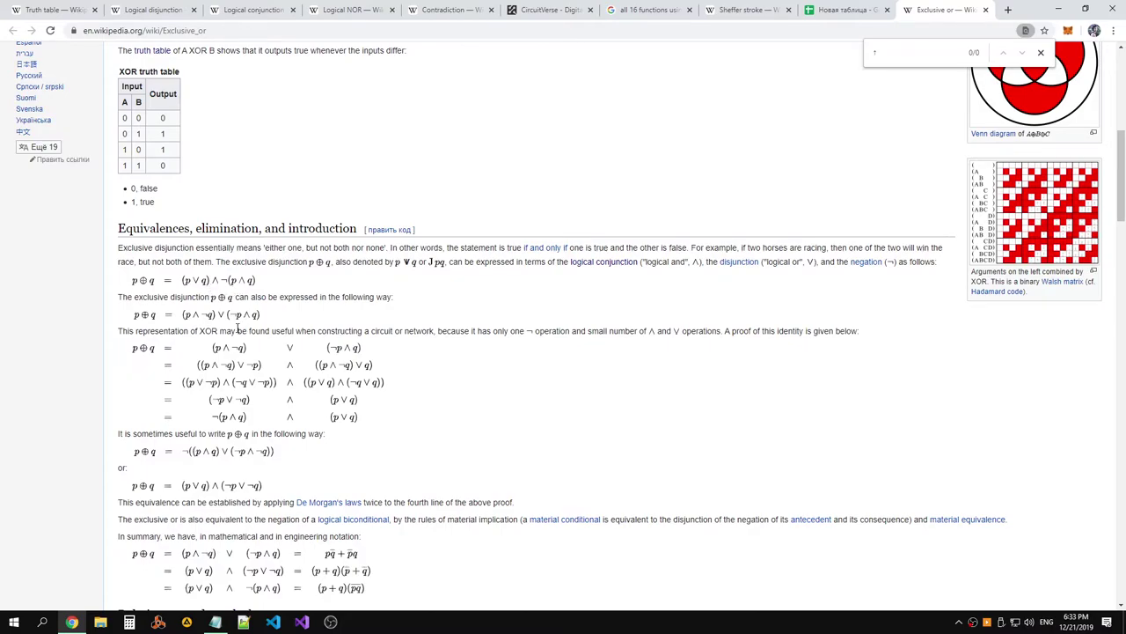
scroll(238, 327, "down", 2)
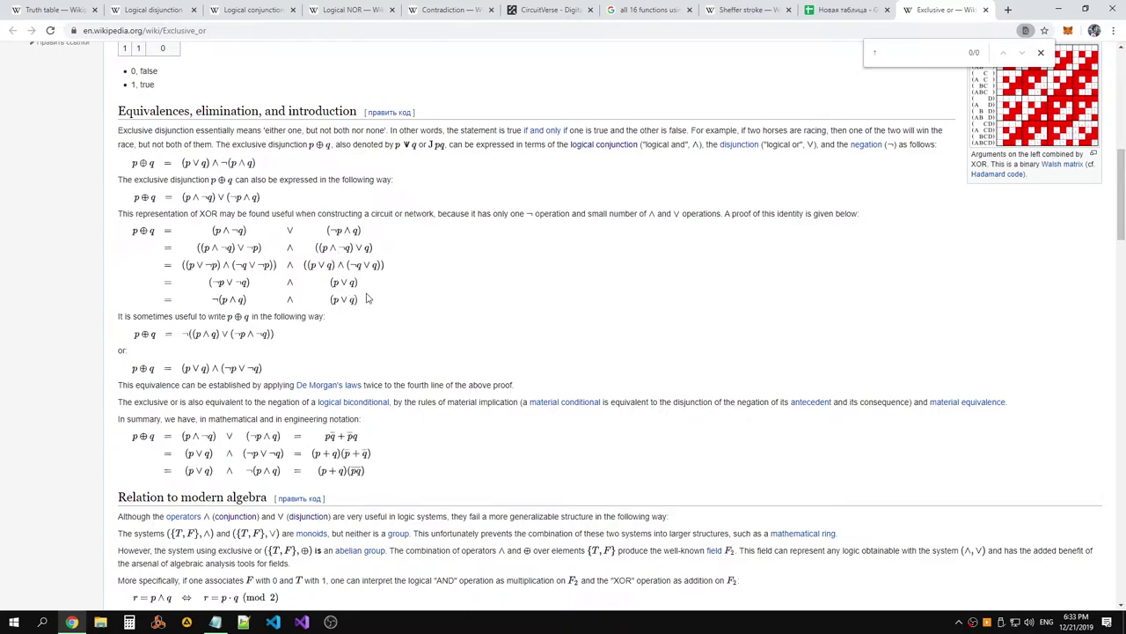
double_click(235, 237)
left_click(333, 335)
scroll(220, 377, "down", 2)
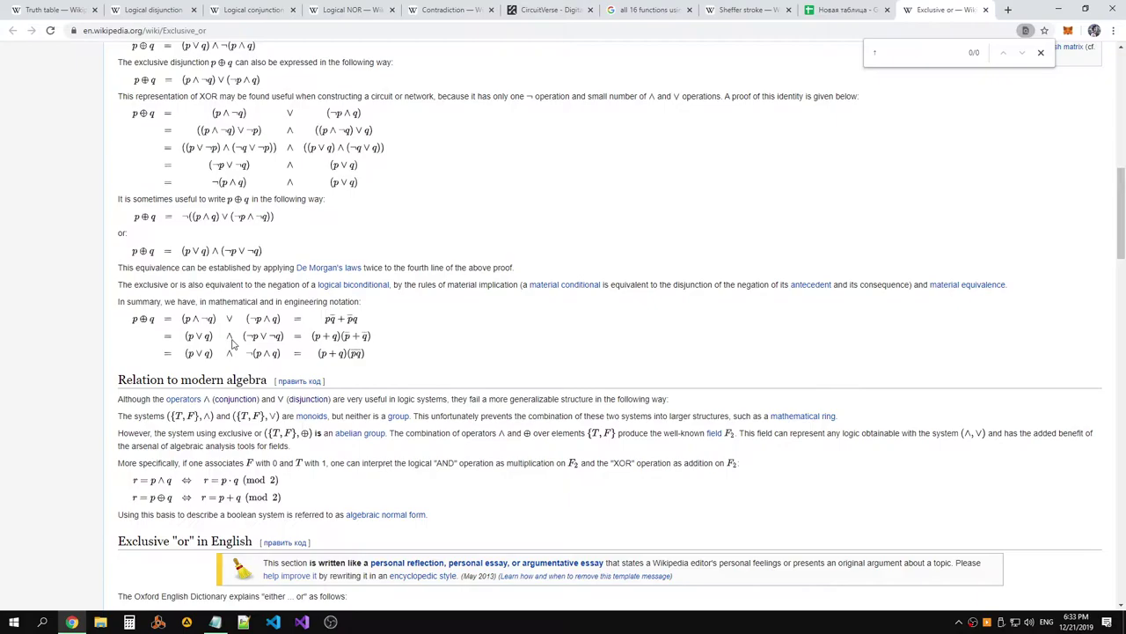
Look through the Exclusive or article's symbols, properties and computer science sections, returning to its truth table and p ⊕ q equivalences
scroll(231, 343, "down", 10)
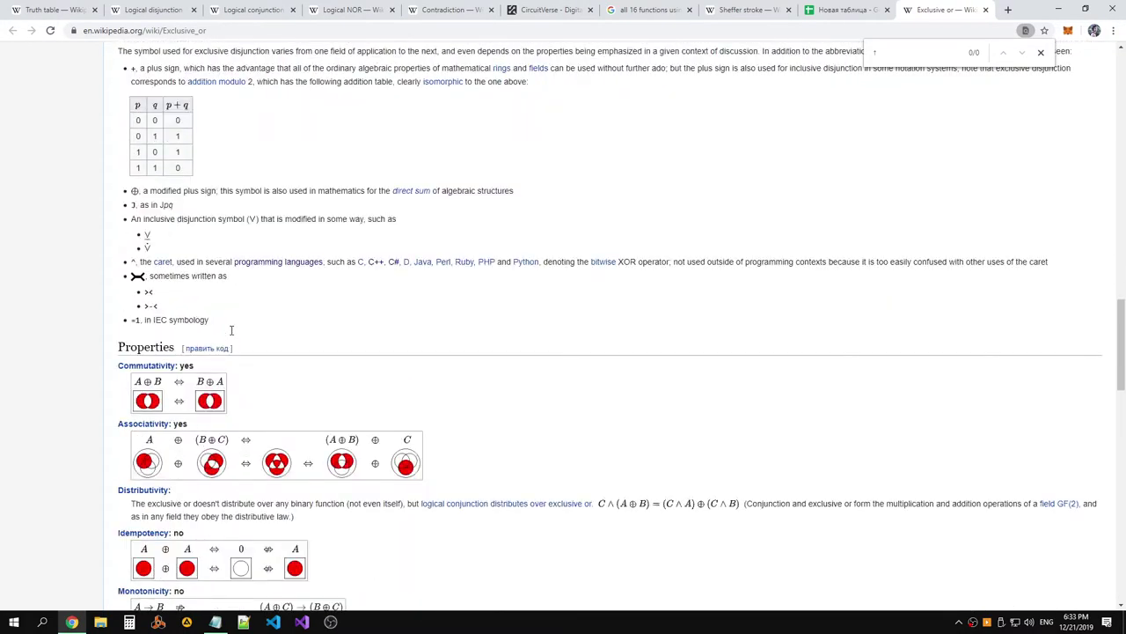
scroll(232, 334, "down", 2)
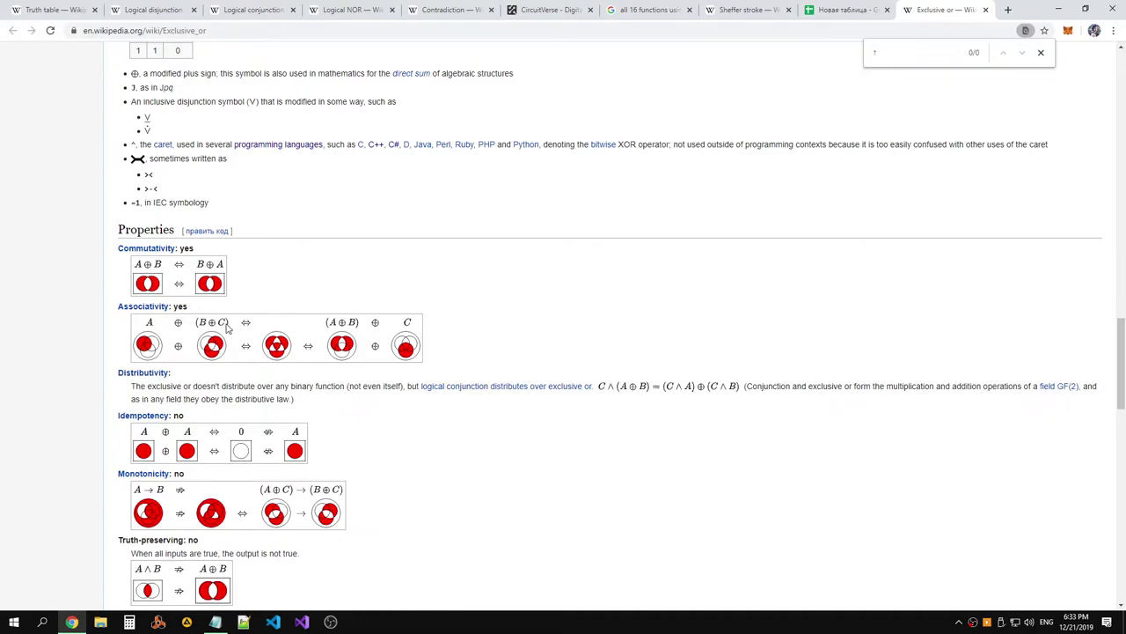
scroll(226, 325, "down", 2)
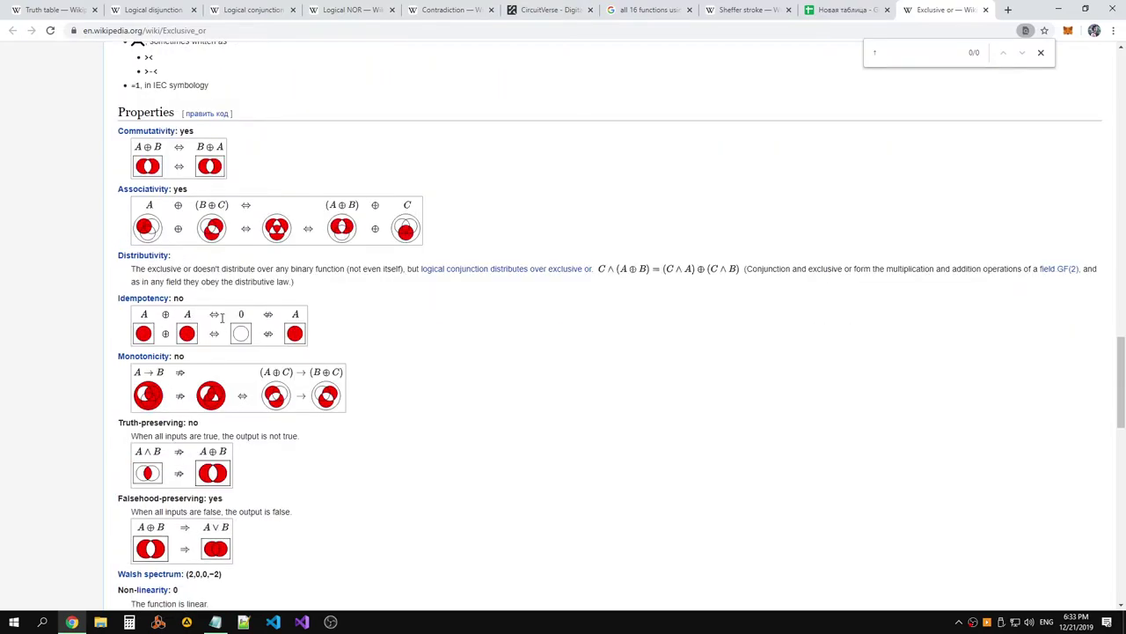
scroll(222, 319, "down", 1)
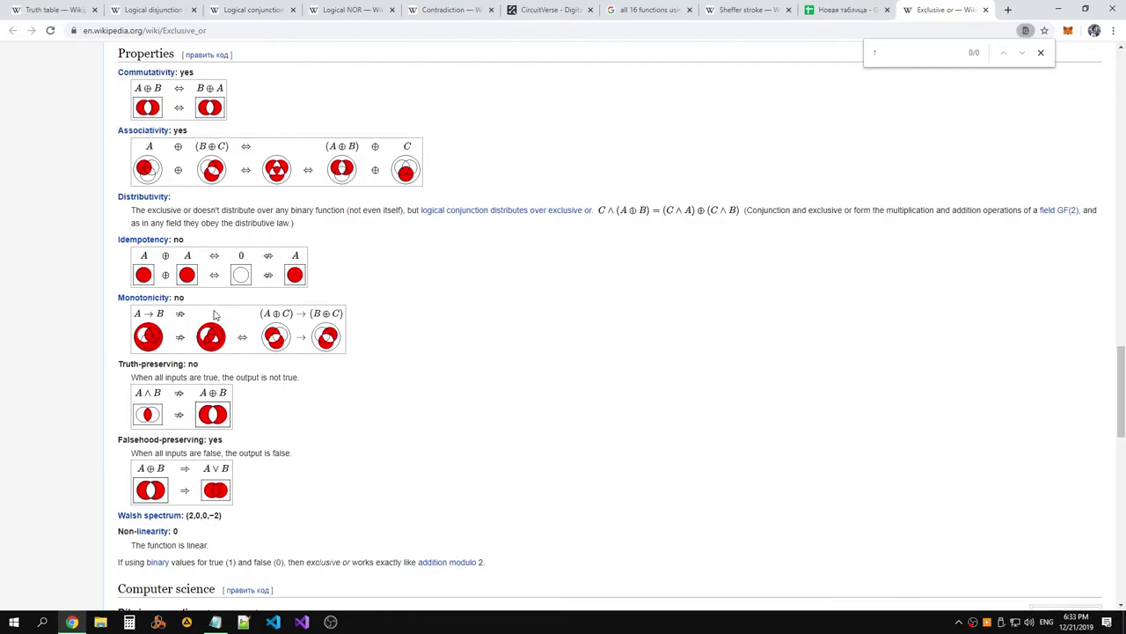
scroll(212, 313, "down", 1)
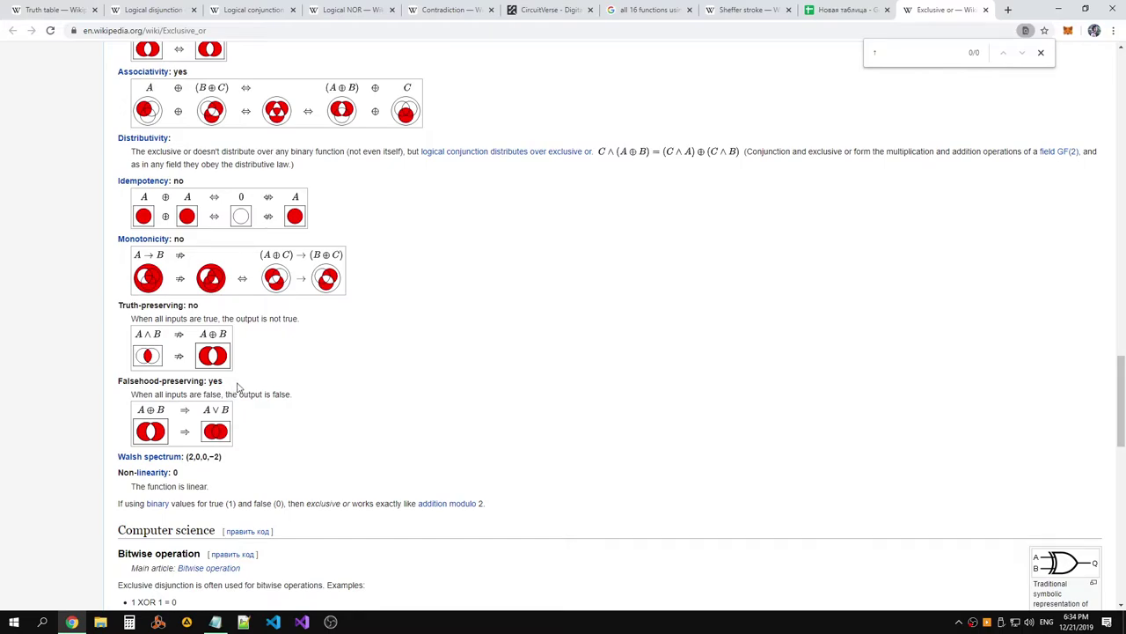
scroll(294, 359, "down", 4)
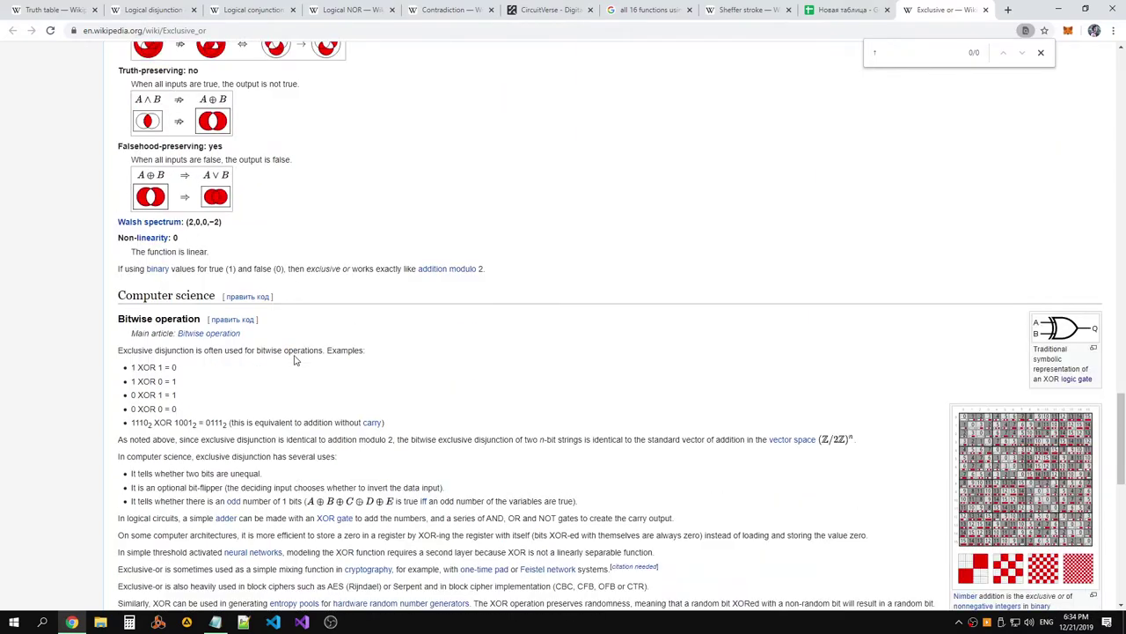
scroll(295, 359, "up", 3)
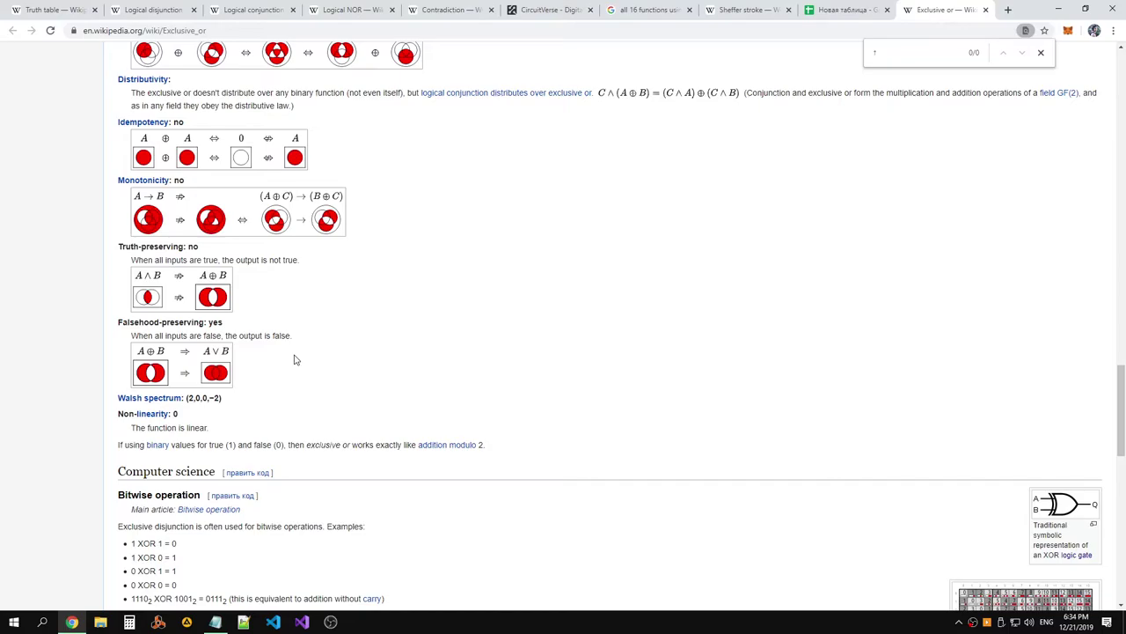
scroll(294, 359, "up", 15)
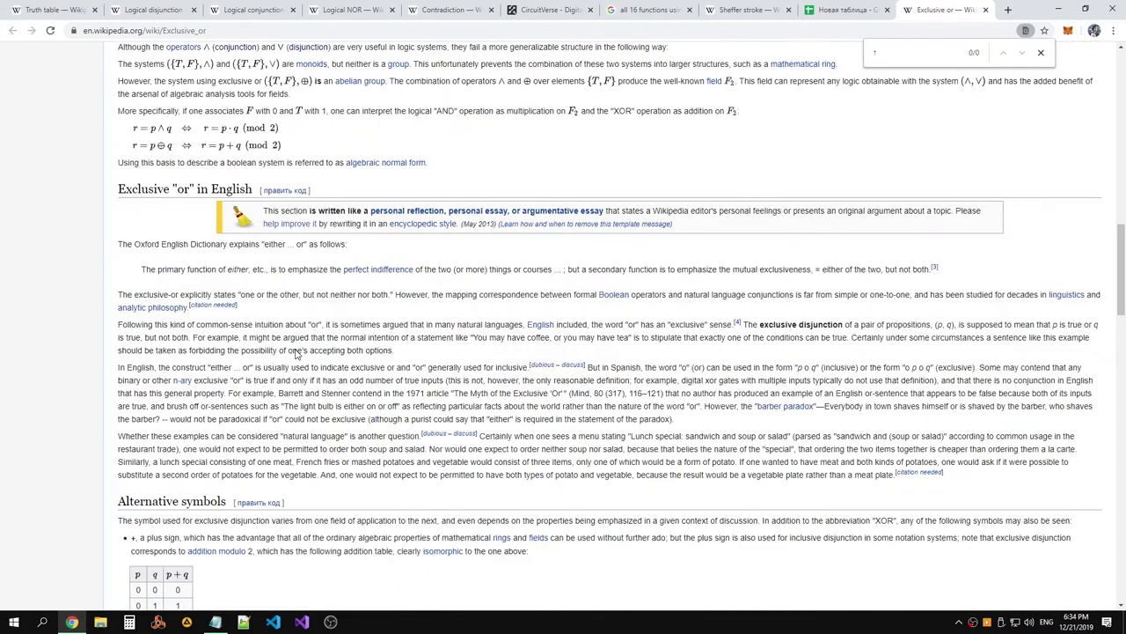
scroll(296, 350, "up", 8)
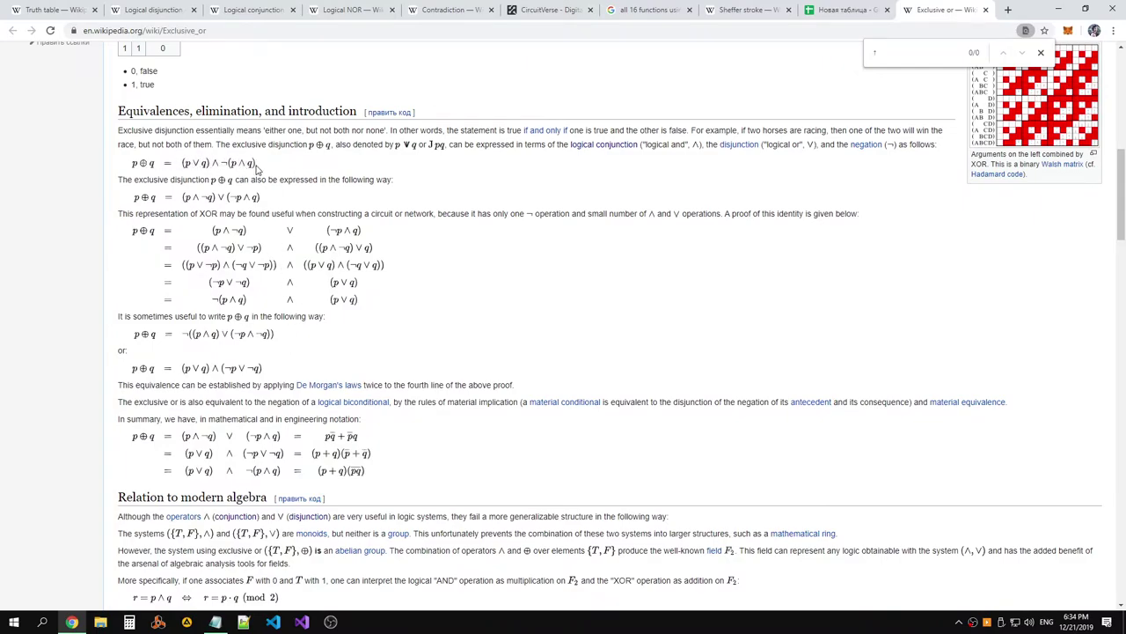
scroll(257, 172, "up", 2)
scroll(264, 224, "up", 3)
scroll(270, 222, "down", 1)
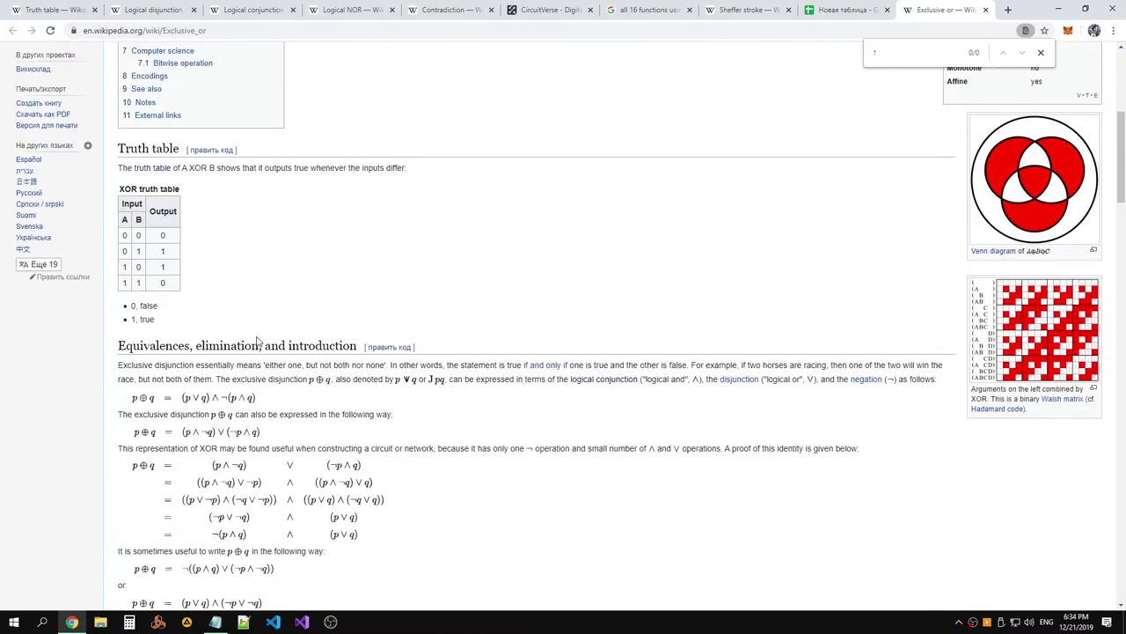
Compare the XOR6 column in the function spreadsheet with the truth table in the Exclusive or article
key("alt+Tab")
key("alt+Tab")
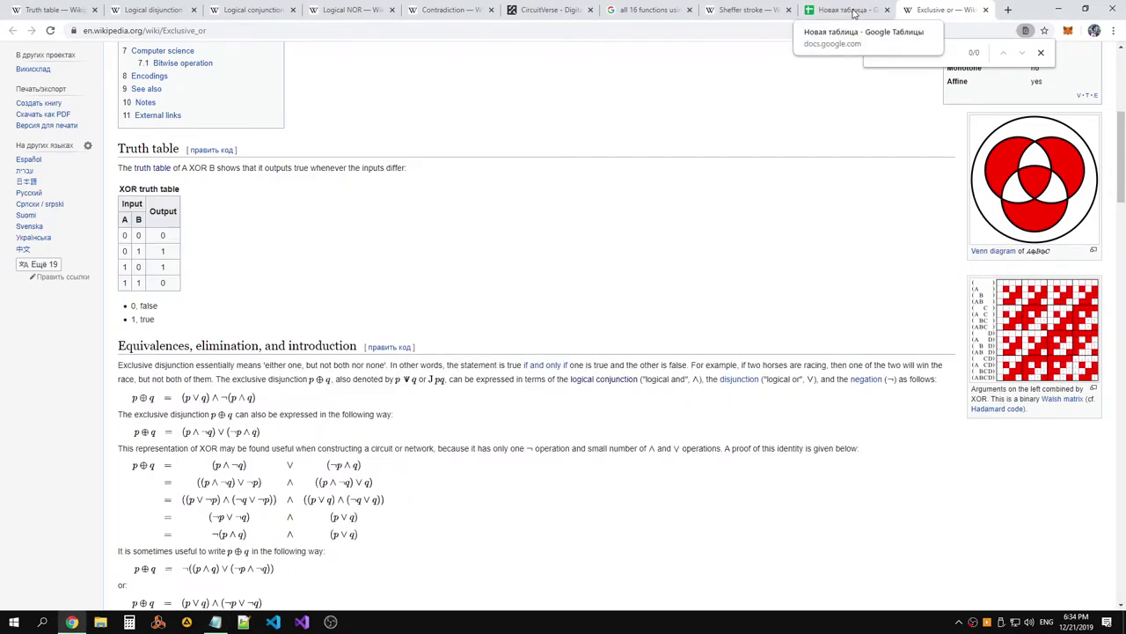
left_click(844, 11)
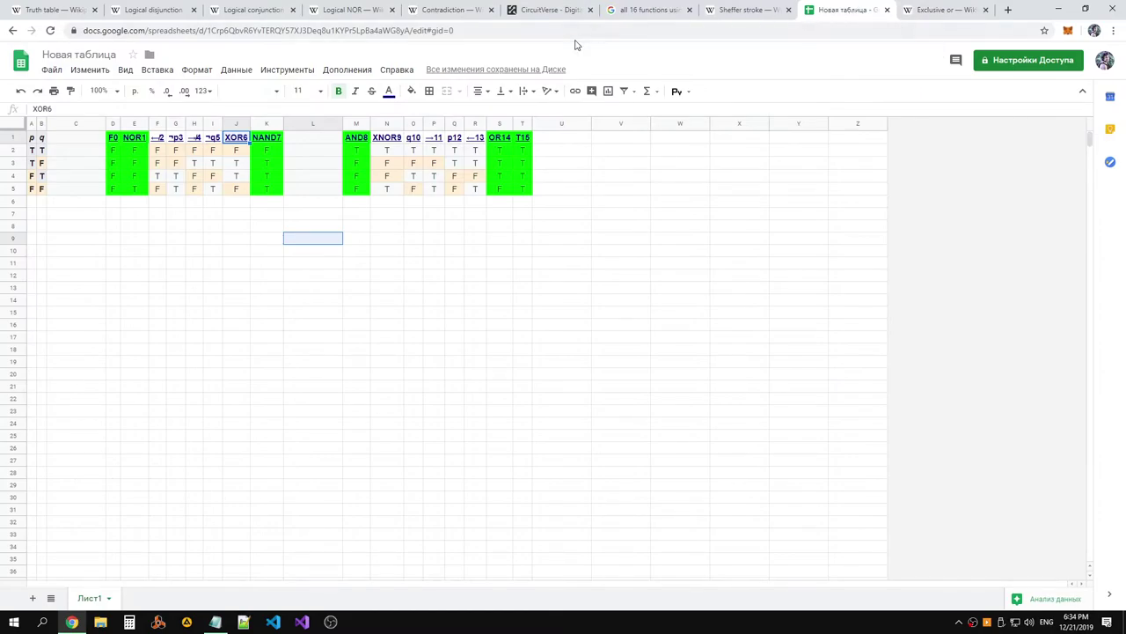
left_click(943, 10)
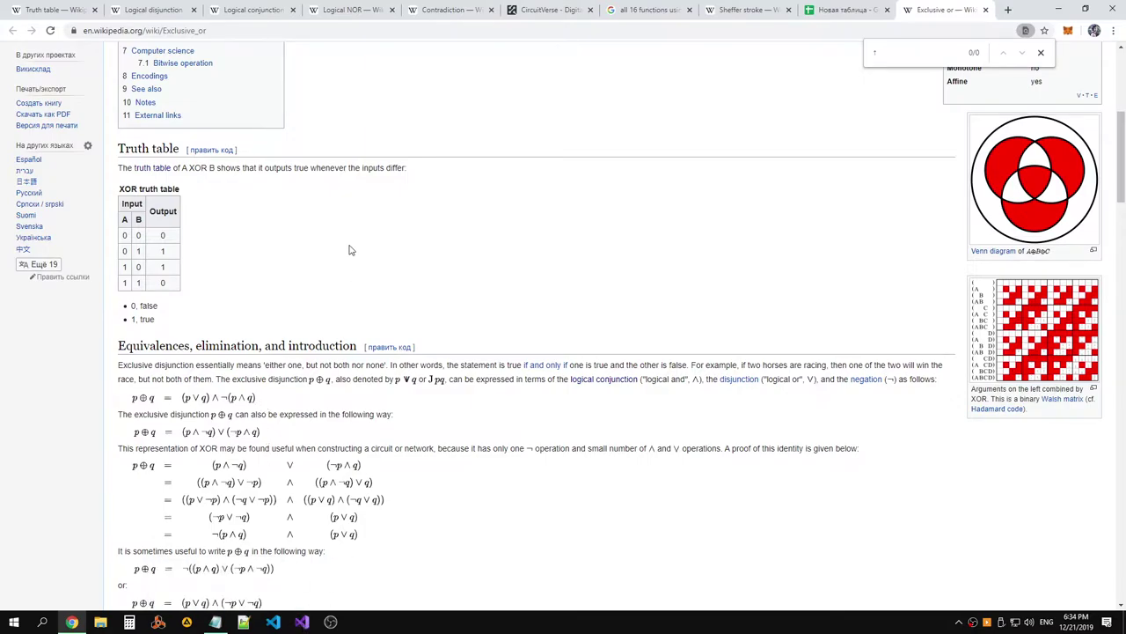
Switch to the CircuitVerse circuit, glance at the formula notes, and toggle both inputs on and off to check the outputs
left_click(540, 13)
left_click(215, 622)
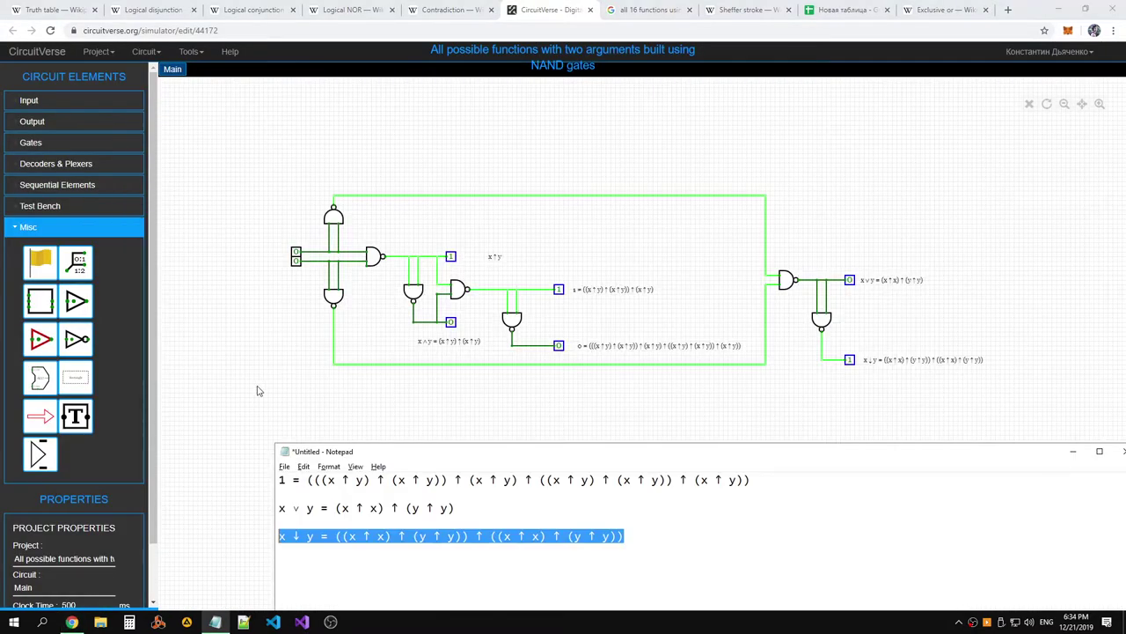
left_click(579, 262)
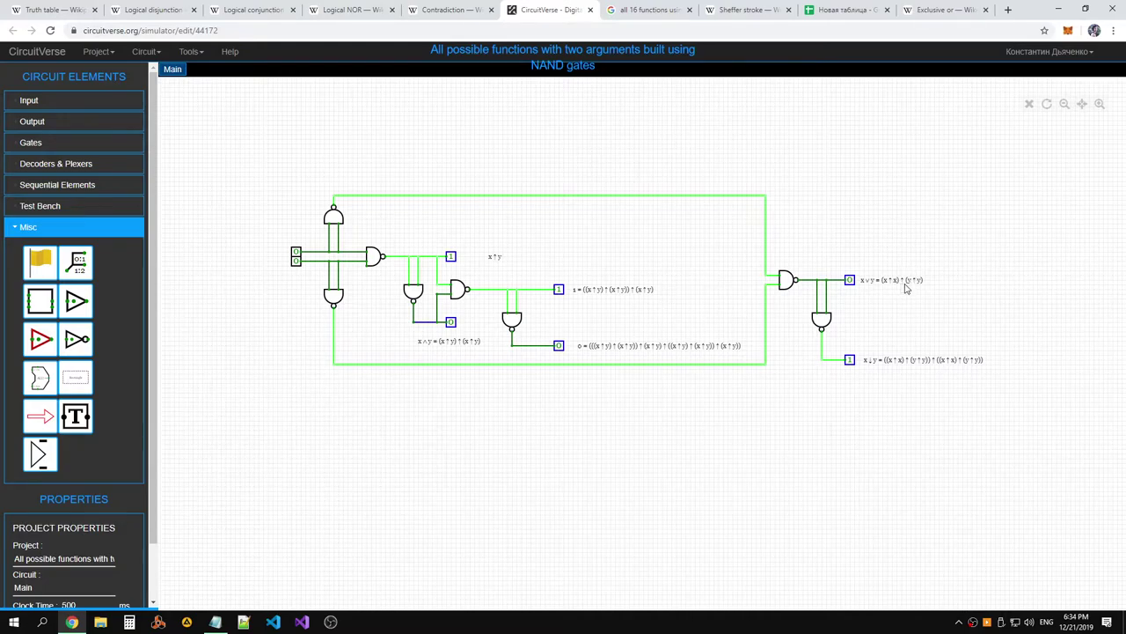
left_click(297, 261)
left_click(299, 261)
left_click(296, 253)
left_click(296, 253)
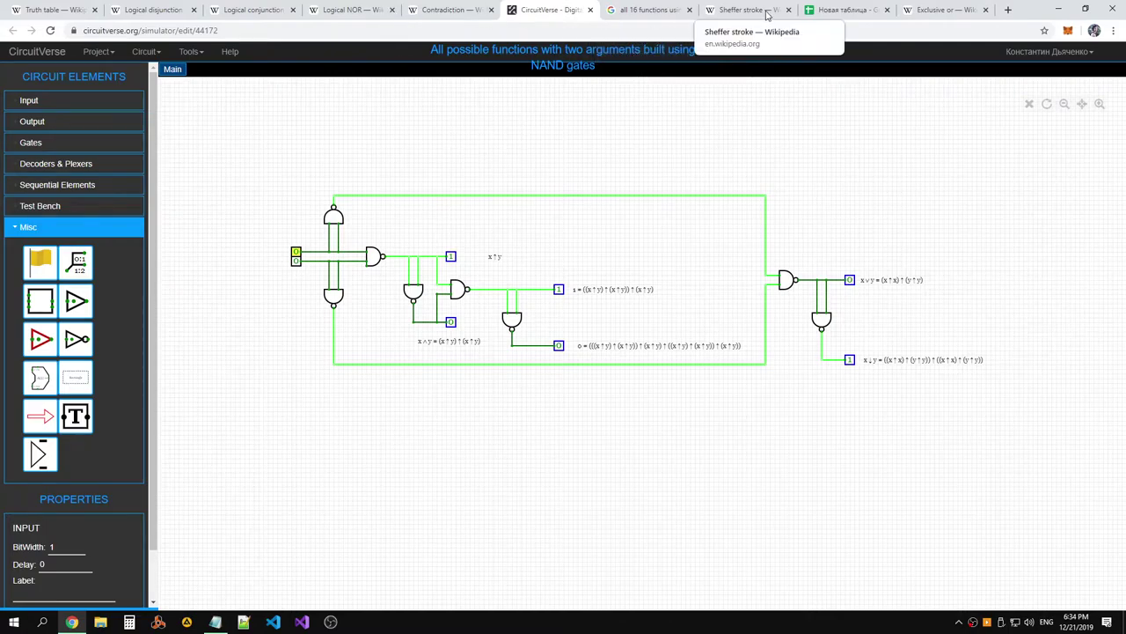
Compare the article's p ⊕ q formulas with the spreadsheet and circuit, and glance at the Logical conjunction article
left_click(940, 10)
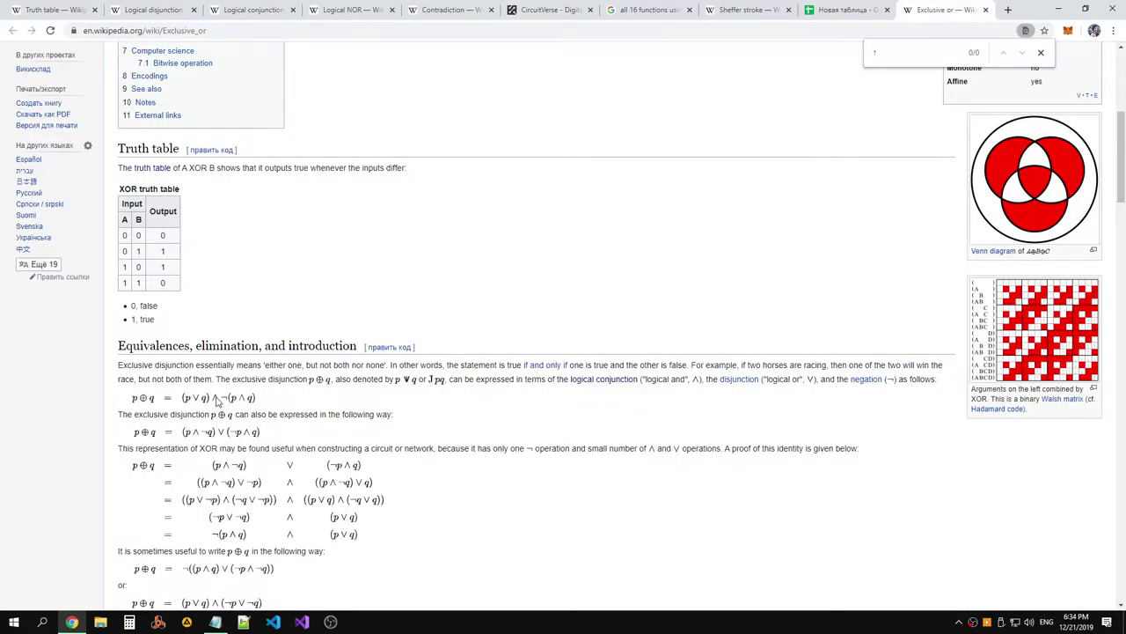
left_click(570, 9)
left_click(908, 8)
left_click(843, 10)
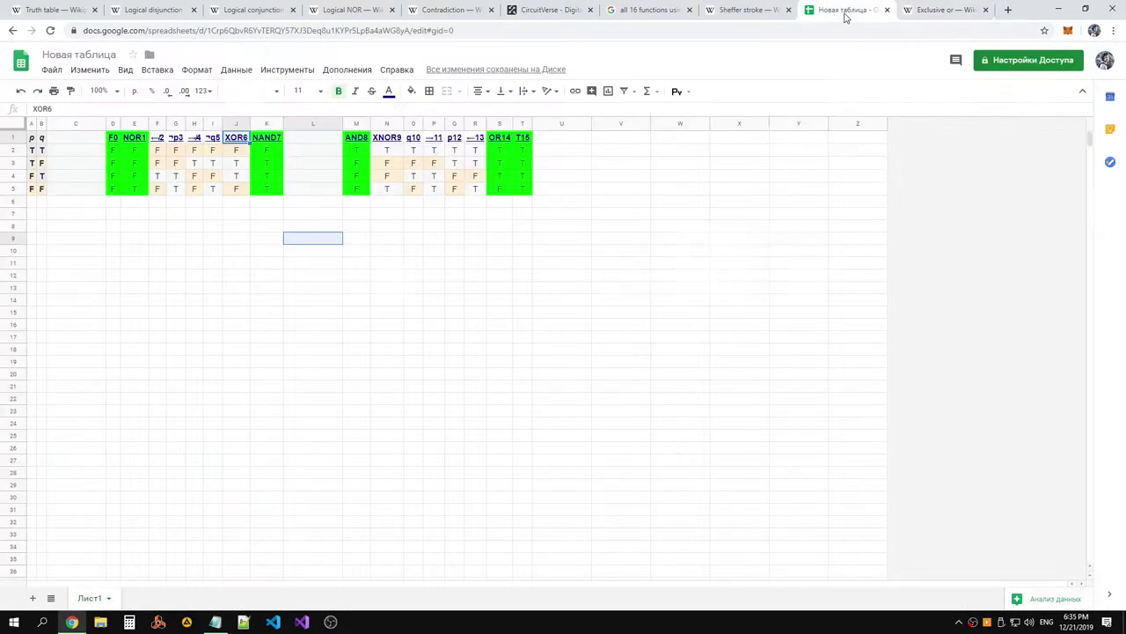
left_click(536, 11)
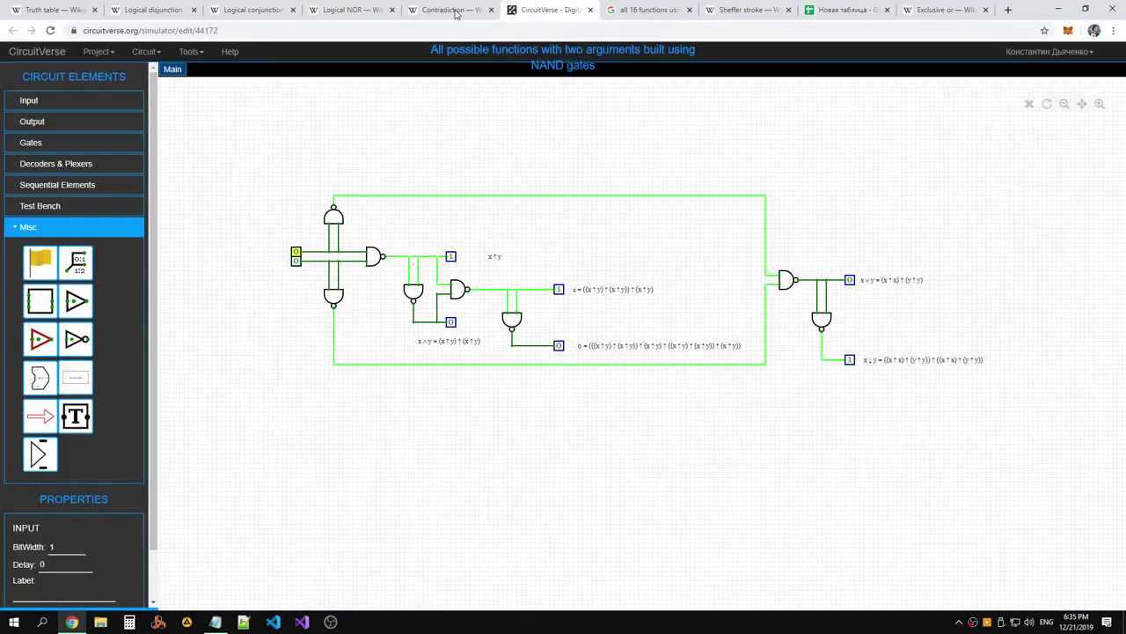
left_click(953, 14)
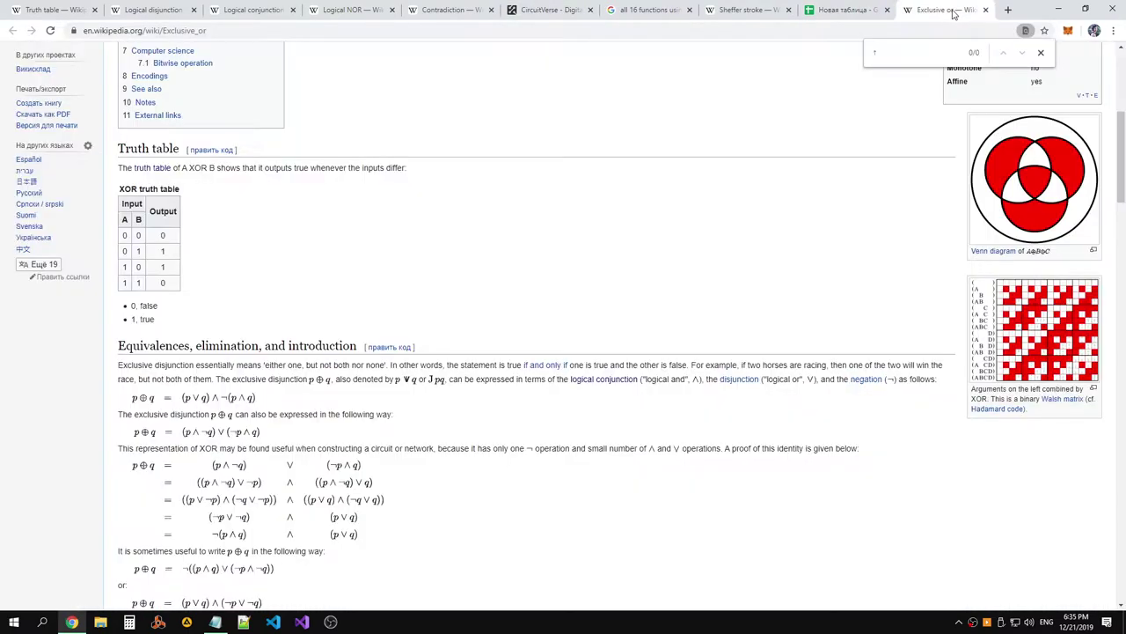
left_click(443, 14)
left_click(352, 14)
left_click(246, 14)
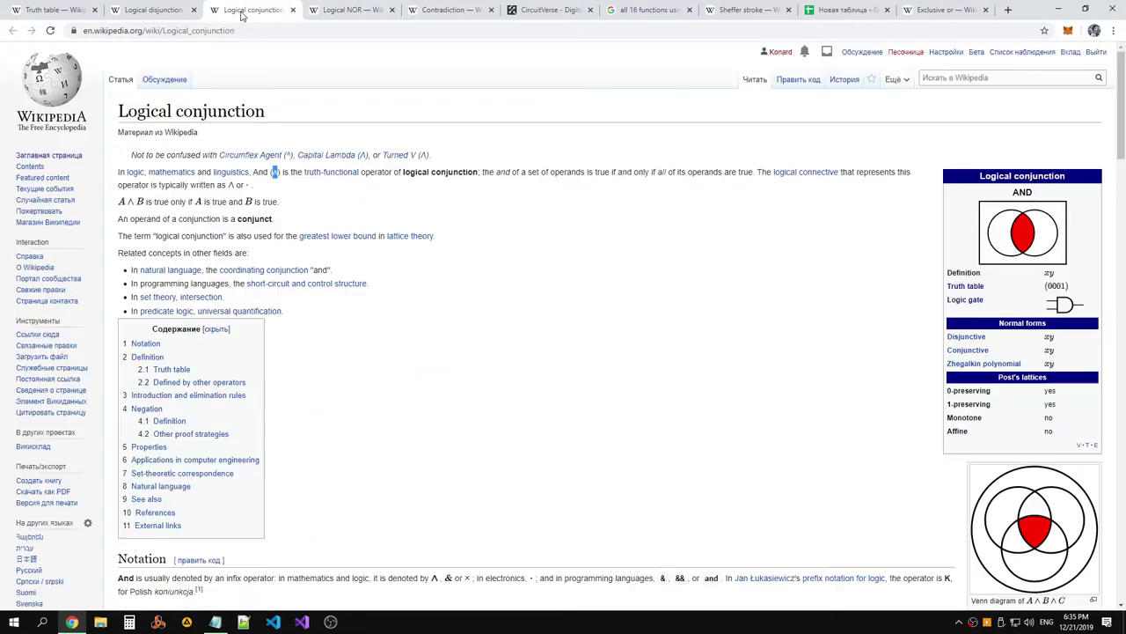
left_click(448, 13)
left_click(554, 13)
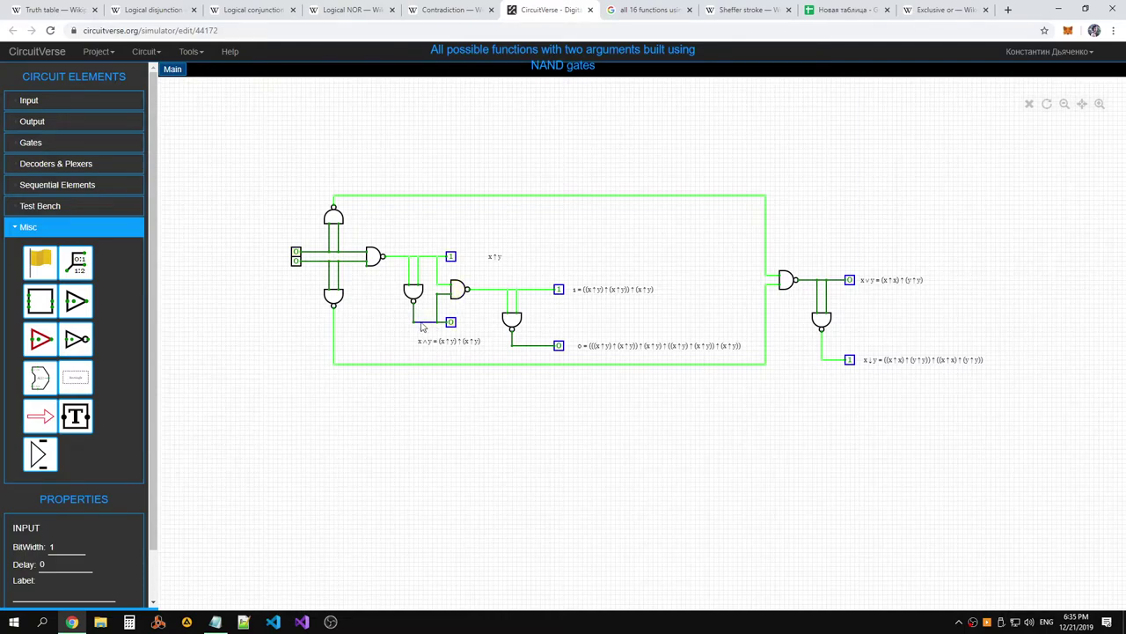
Move the x ∧ y label slightly right beneath its output and the x ↑ y label closer to its output
left_click_drag(444, 349, 456, 347)
left_click(457, 358)
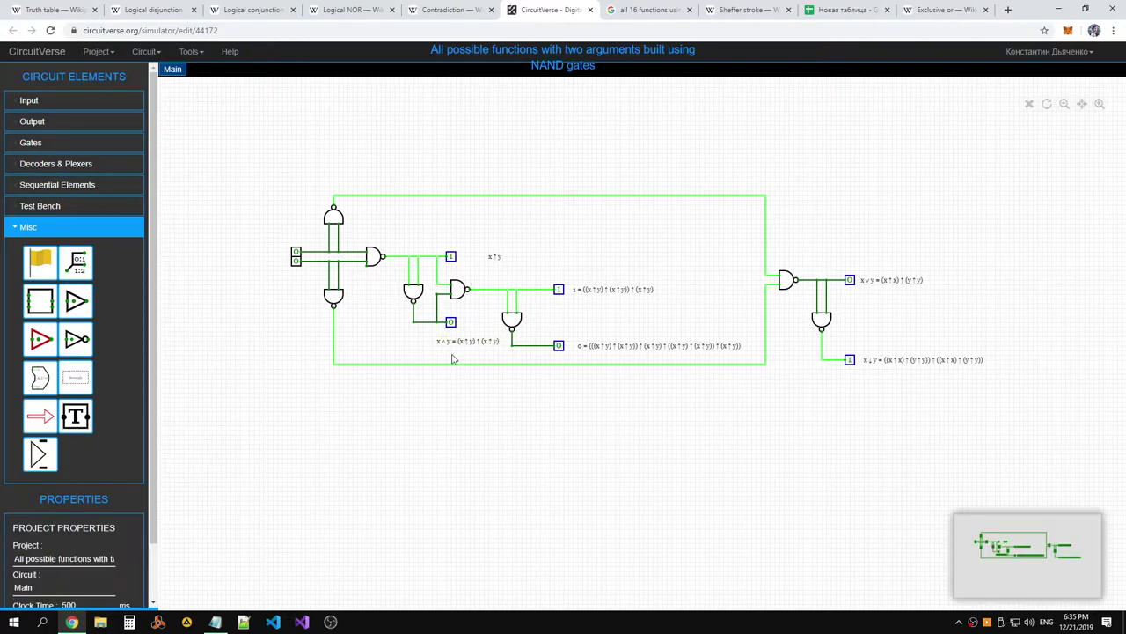
left_click_drag(473, 260, 473, 261)
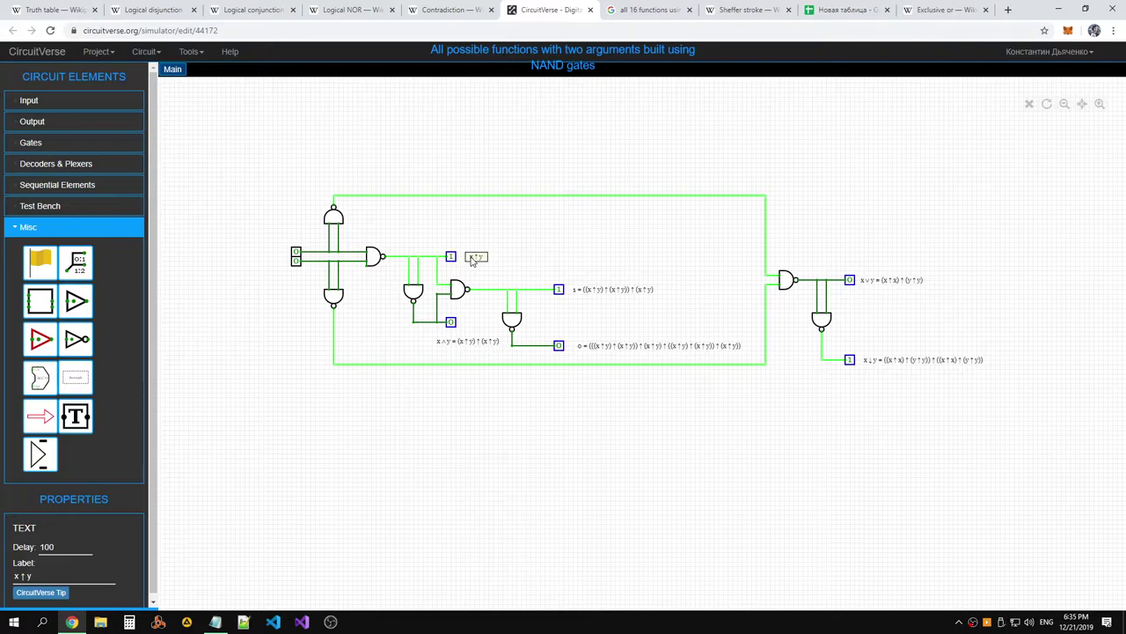
Shift the x ∨ y and x ↓ y labels slightly to the right of their outputs
left_click_drag(884, 282, 893, 282)
left_click(893, 297)
left_click(883, 362)
left_click_drag(883, 362, 887, 363)
left_click(782, 422)
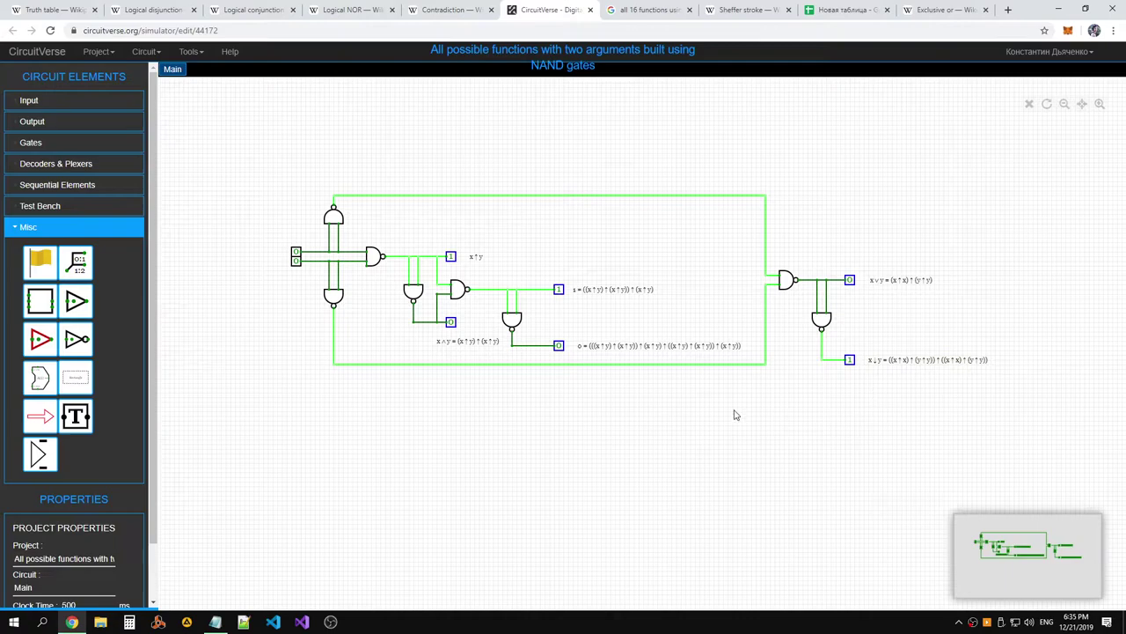
Nudge the constant 1 label into line with the 0 label and shift the x ∧ y label slightly right
left_click(596, 347)
left_click(594, 325)
left_click_drag(605, 290, 610, 291)
left_click(583, 328)
left_click(456, 345)
left_click_drag(463, 347, 468, 348)
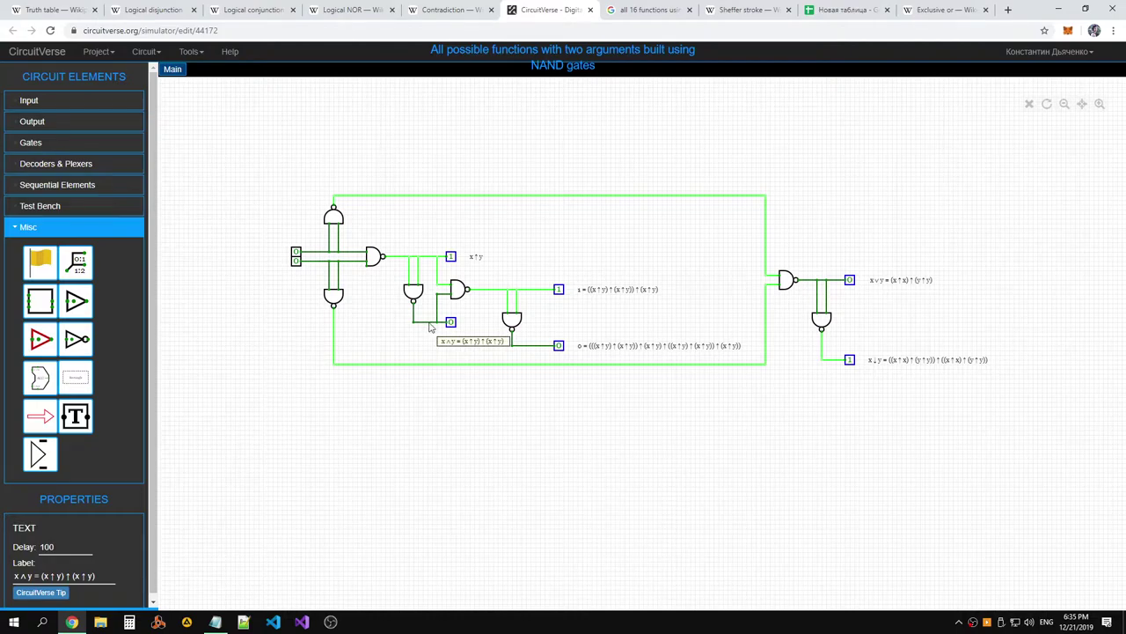
left_click(432, 377)
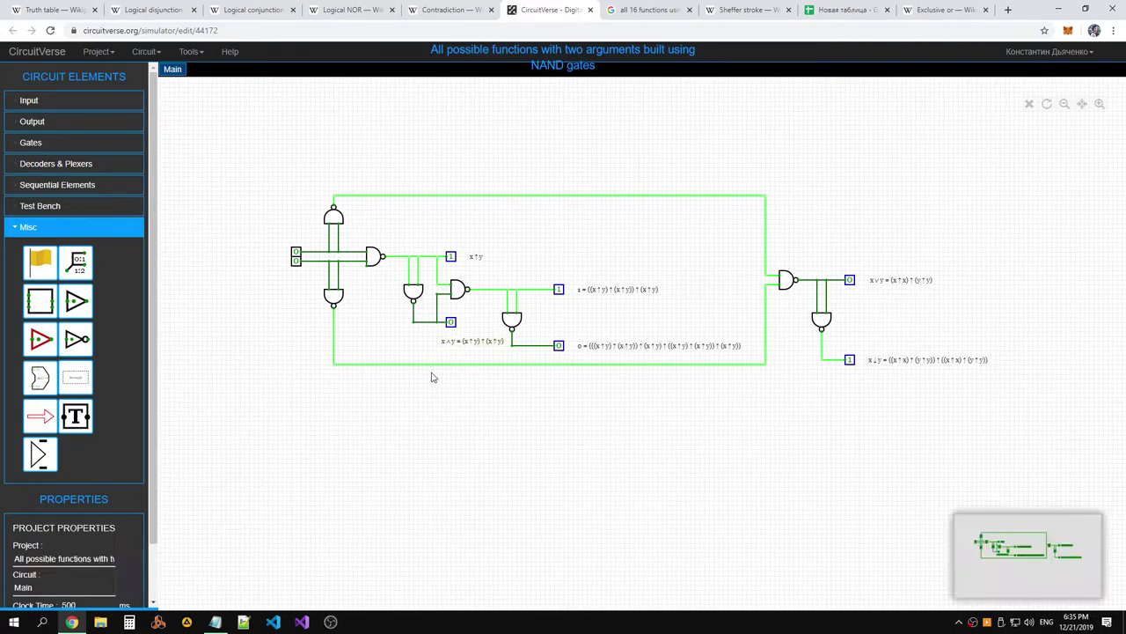
Draw two parallel wires downward from the x ∧ y output line to just below the lower long wire
left_click(26, 102)
left_click_drag(427, 327, 423, 393)
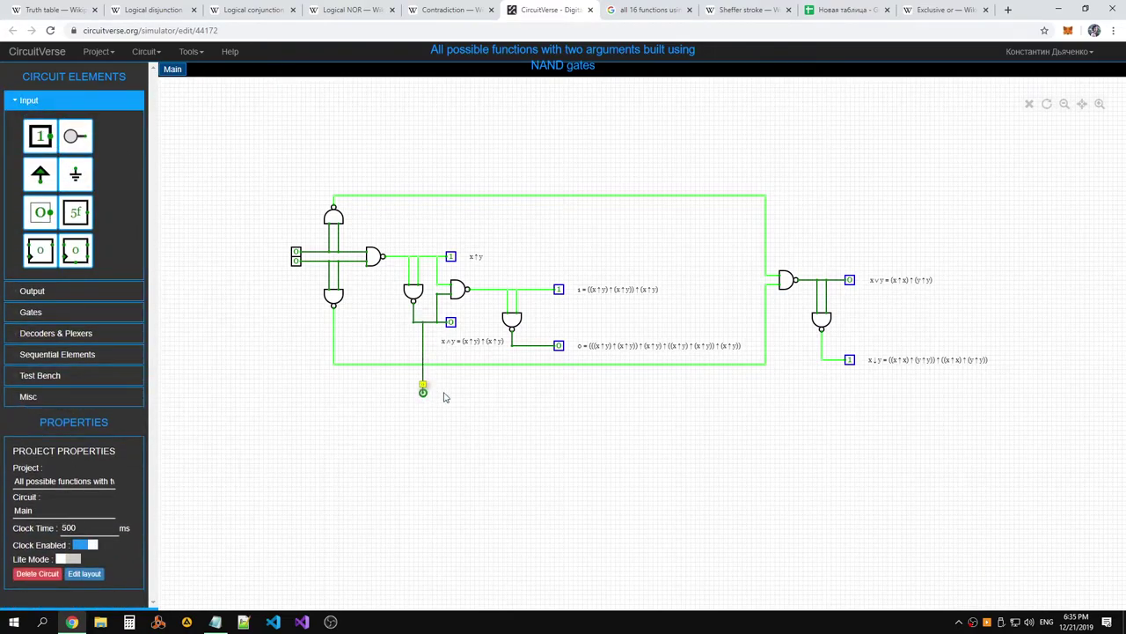
left_click(444, 397)
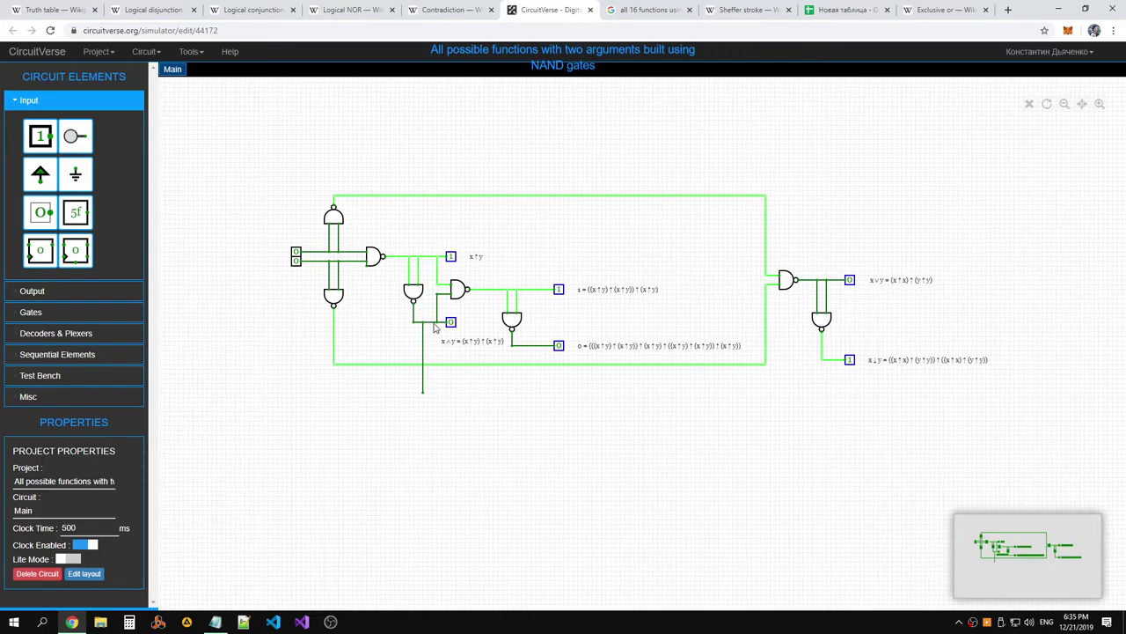
left_click_drag(432, 330, 432, 396)
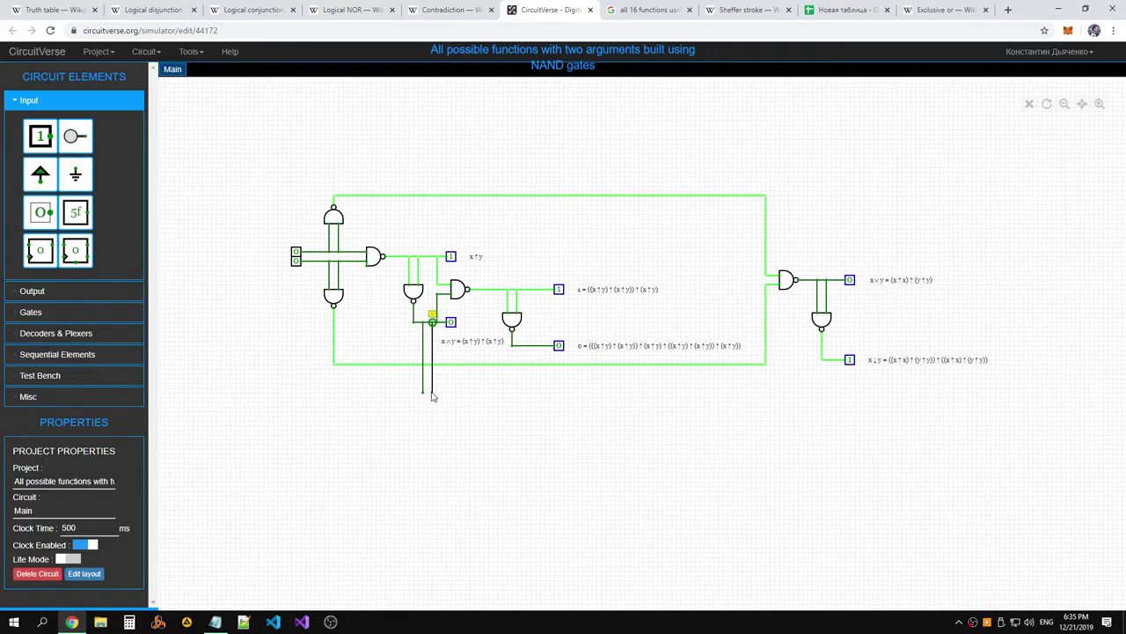
Draw a wire downward from the x ∨ y gate's output line, ending level with the two x ∧ y wires
left_click(64, 373)
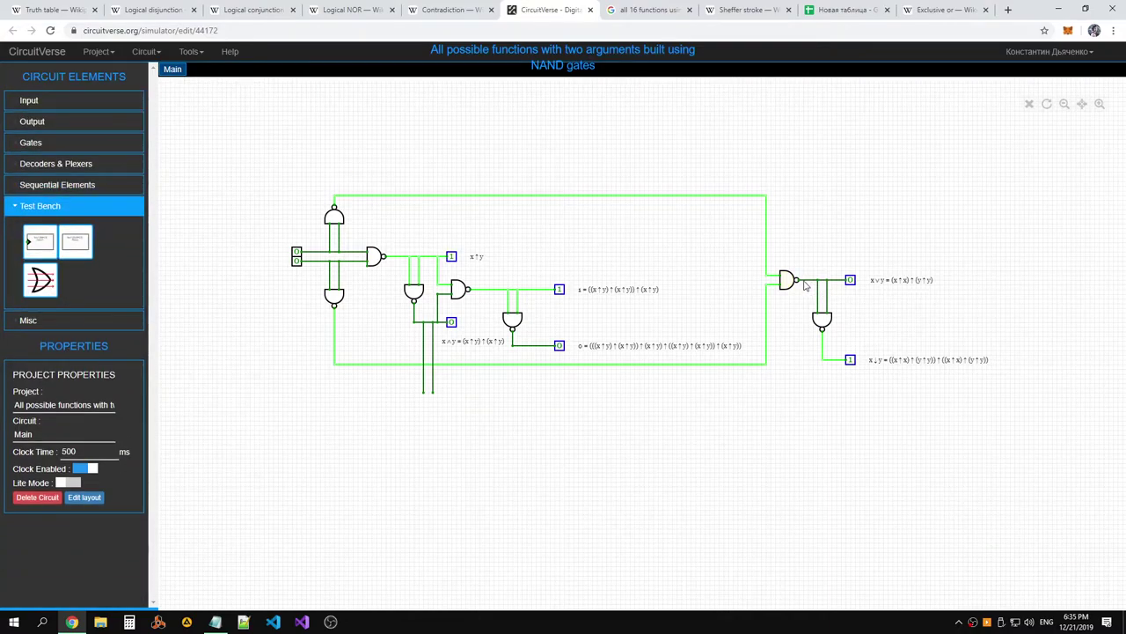
left_click_drag(804, 281, 803, 396)
mouse_move(803, 396)
left_mouse_down()
mouse_move(441, 397)
mouse_move(804, 392)
left_mouse_up()
left_click(811, 418)
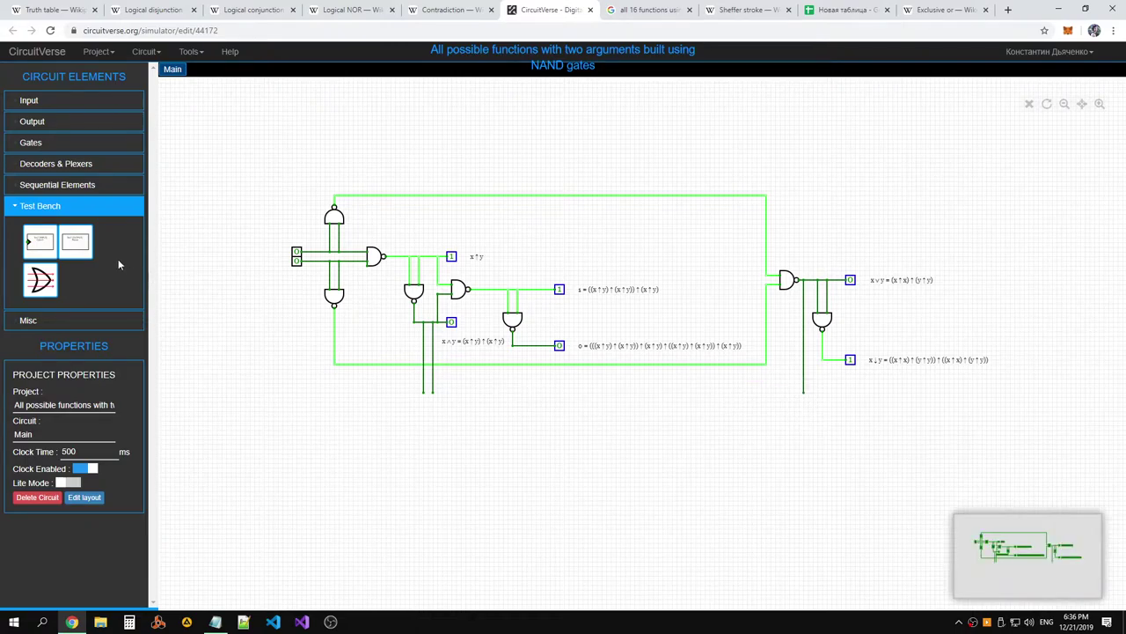
Add a downward-facing NAND gate at the ends of the two x ∧ y wires and extend a wire down from its output
left_click(44, 144)
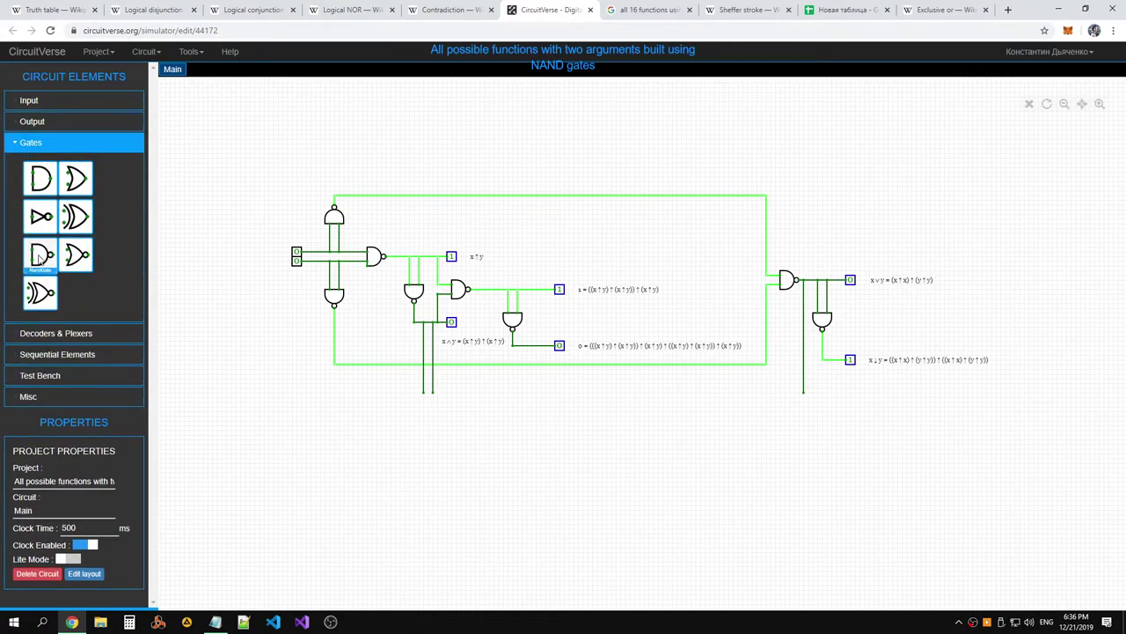
left_click(40, 254)
left_click(513, 433)
left_click(86, 567)
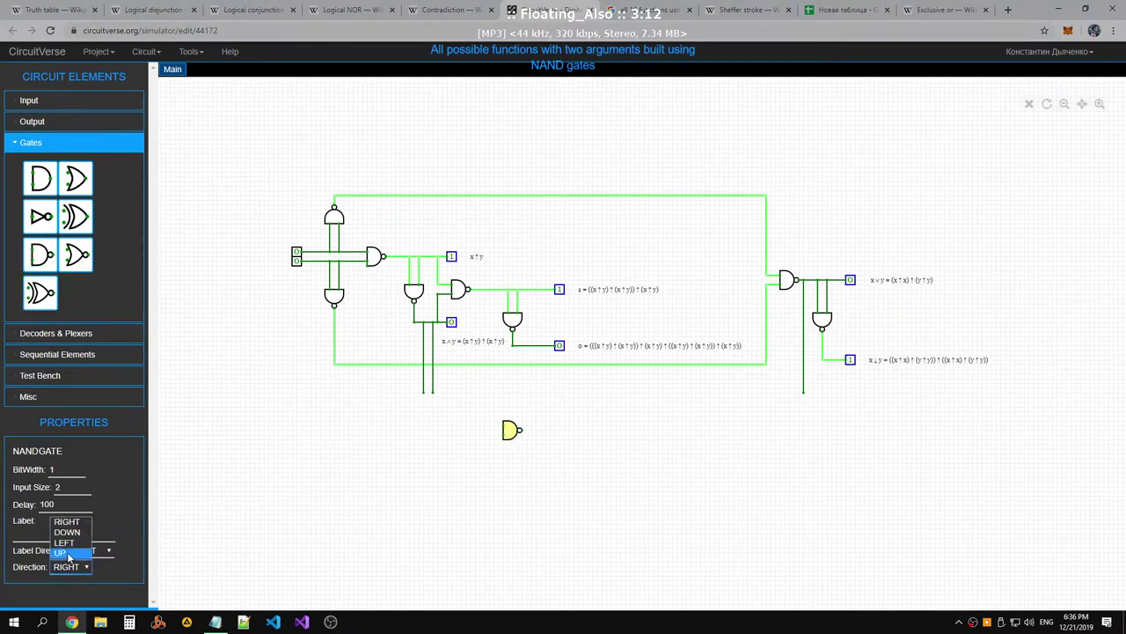
left_click(75, 543)
left_click_drag(508, 436, 482, 443)
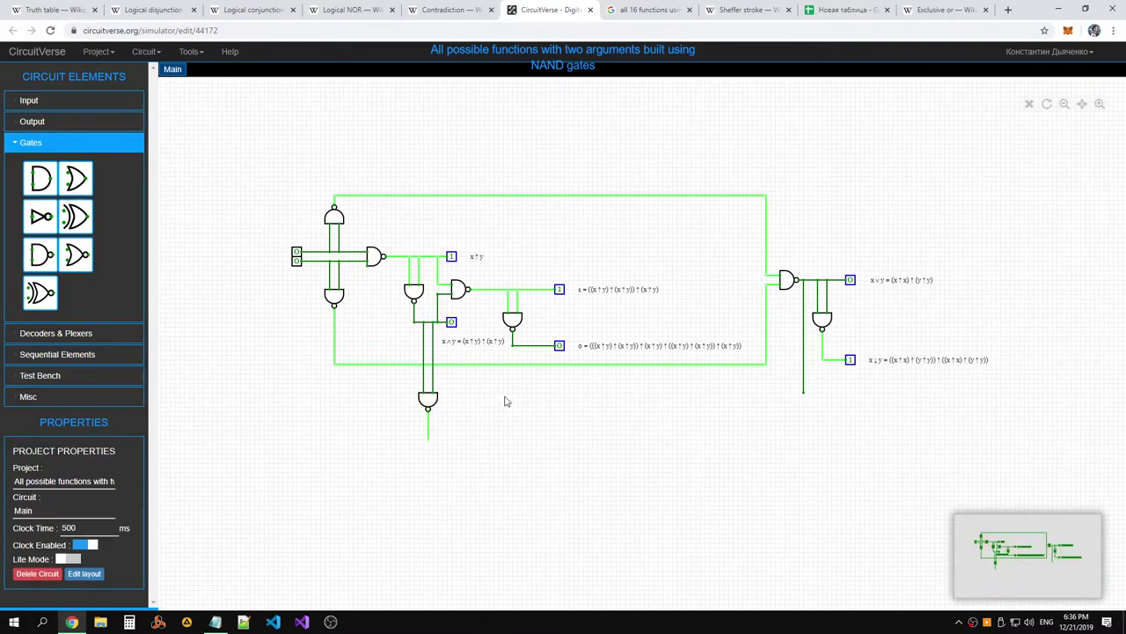
Lengthen the x ∨ y wire, shorten the lower-left NAND's output wire, and route both to adjacent upturned ends midway between them
left_click_drag(804, 392, 804, 430)
mouse_move(429, 440)
left_mouse_down()
mouse_move(432, 430)
mouse_move(799, 428)
mouse_move(428, 431)
left_mouse_up()
left_click(572, 460)
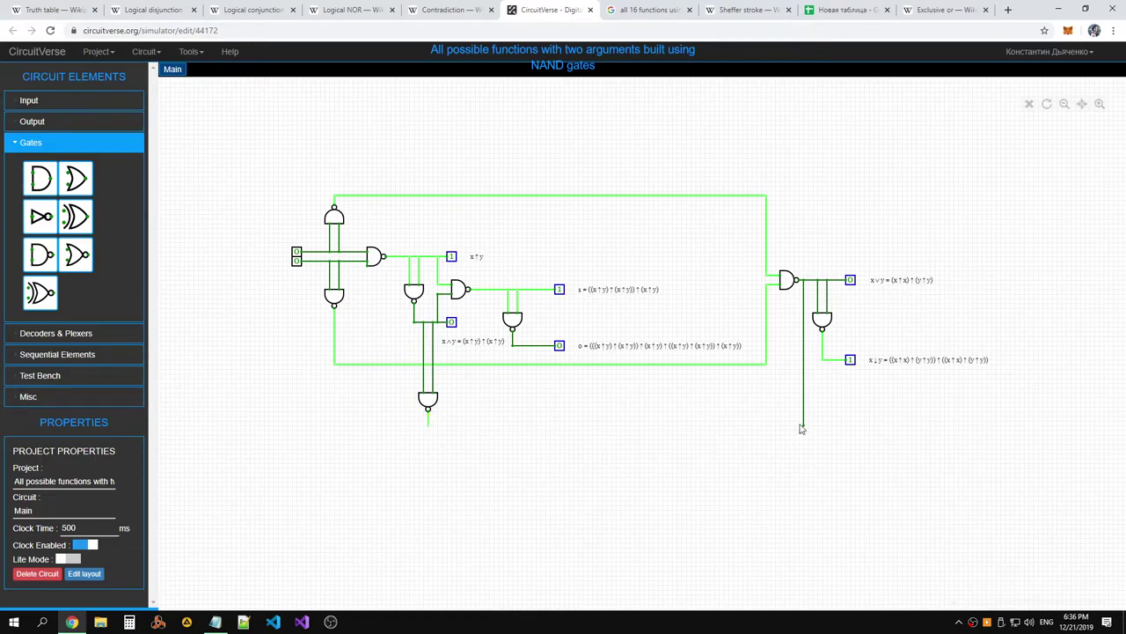
left_click_drag(804, 426, 616, 426)
left_click_drag(430, 429, 615, 424)
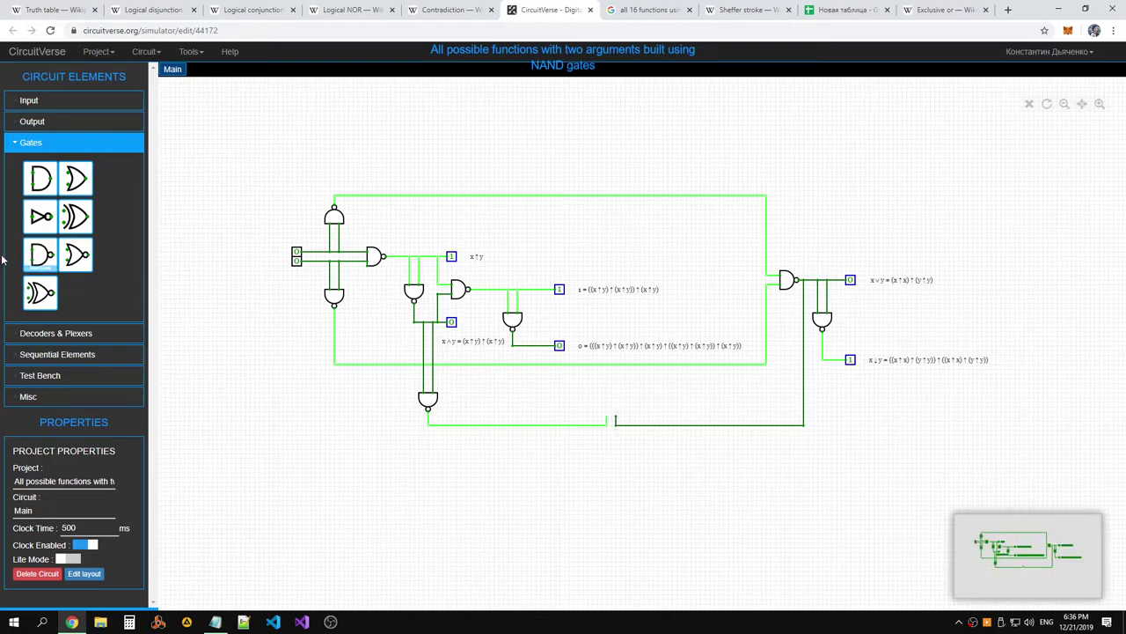
Add a NAND gate facing UP on the two adjacent wire ends and draw its output wire upward with a short turn right
left_click(40, 255)
left_click(616, 393)
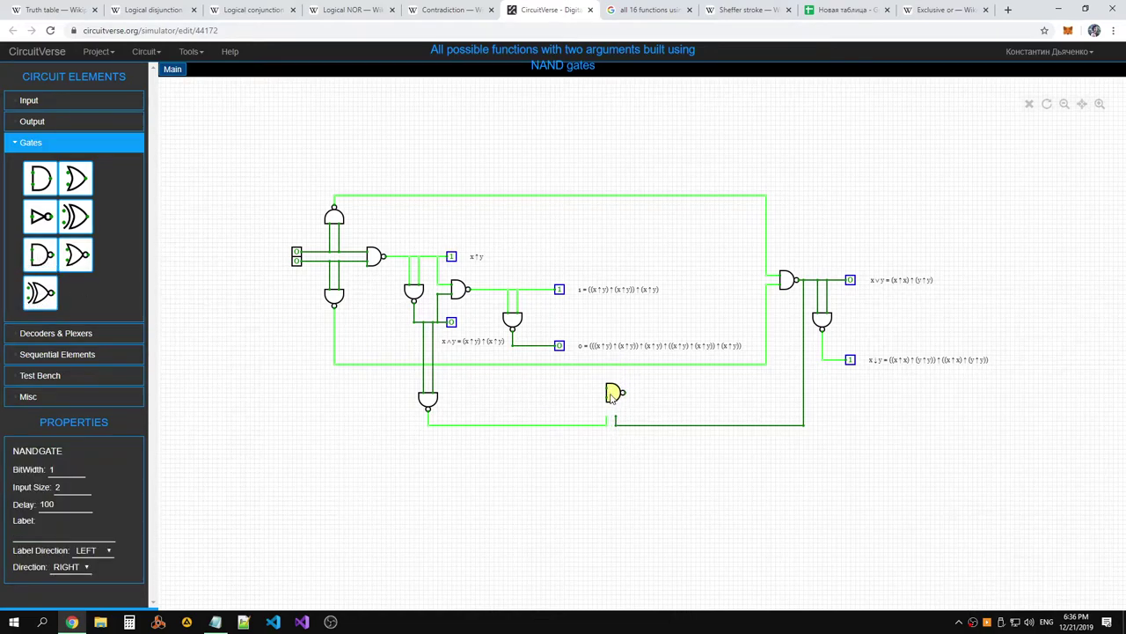
left_click(81, 550)
left_click(67, 552)
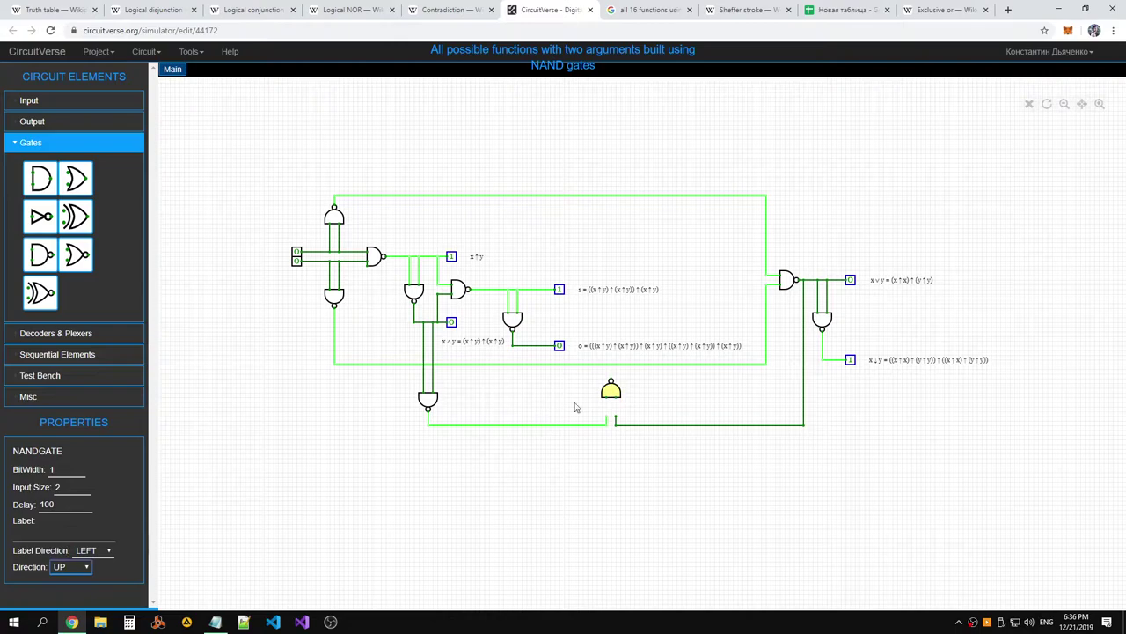
left_click_drag(611, 392, 613, 411)
left_click_drag(612, 399, 610, 383)
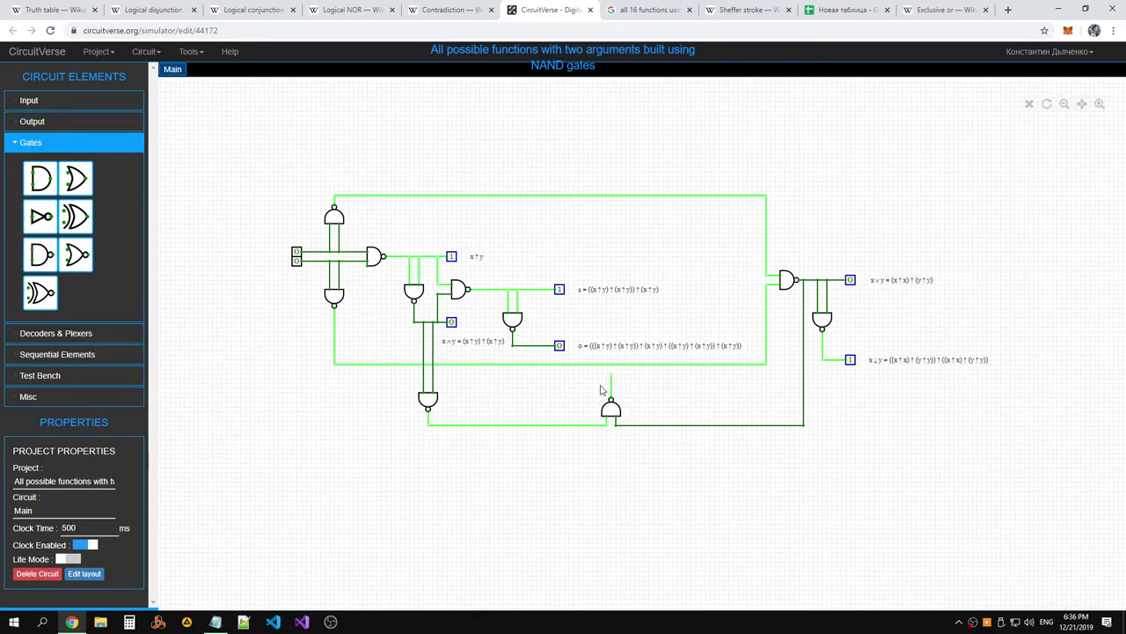
left_click(618, 374)
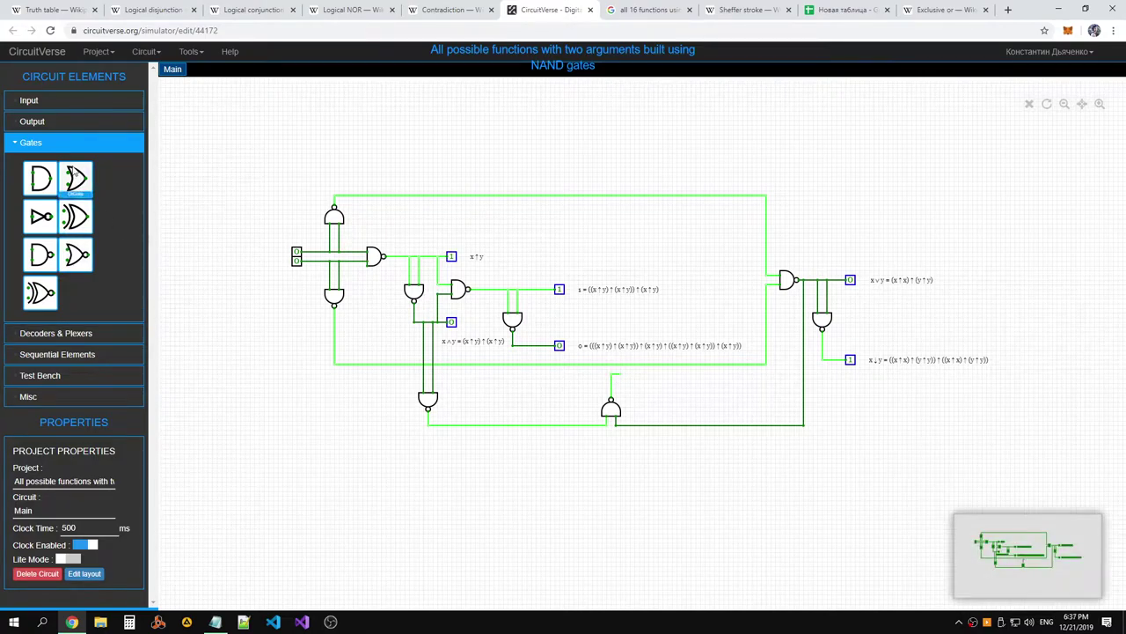
Attach an output element to the end of the new upward-facing NAND gate's wire
left_click(31, 122)
left_click(39, 157)
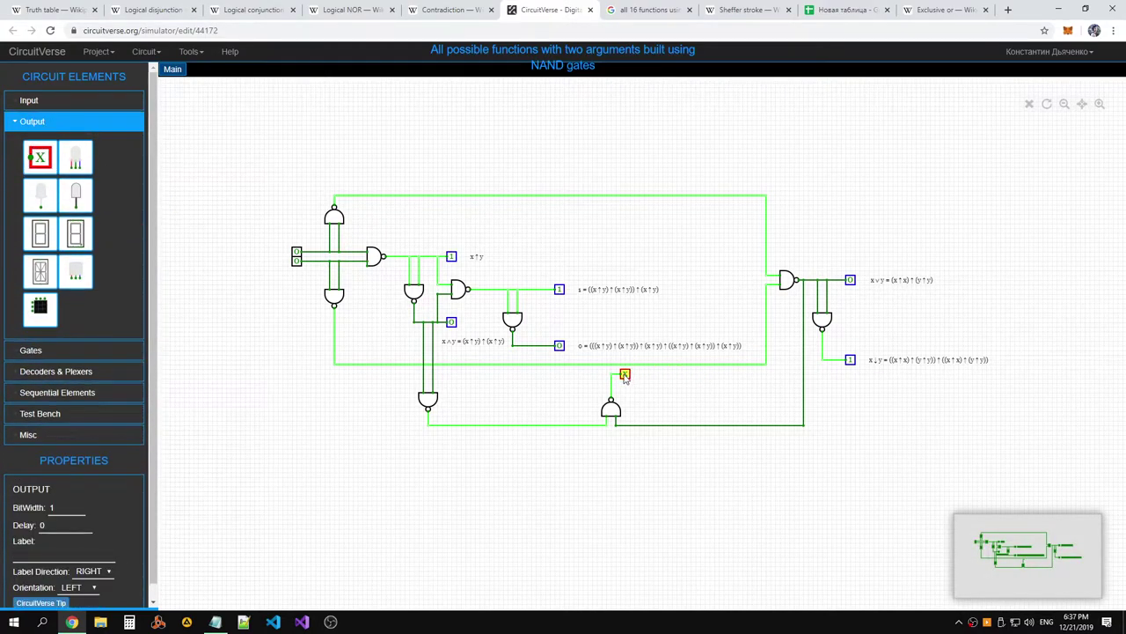
left_click(625, 375)
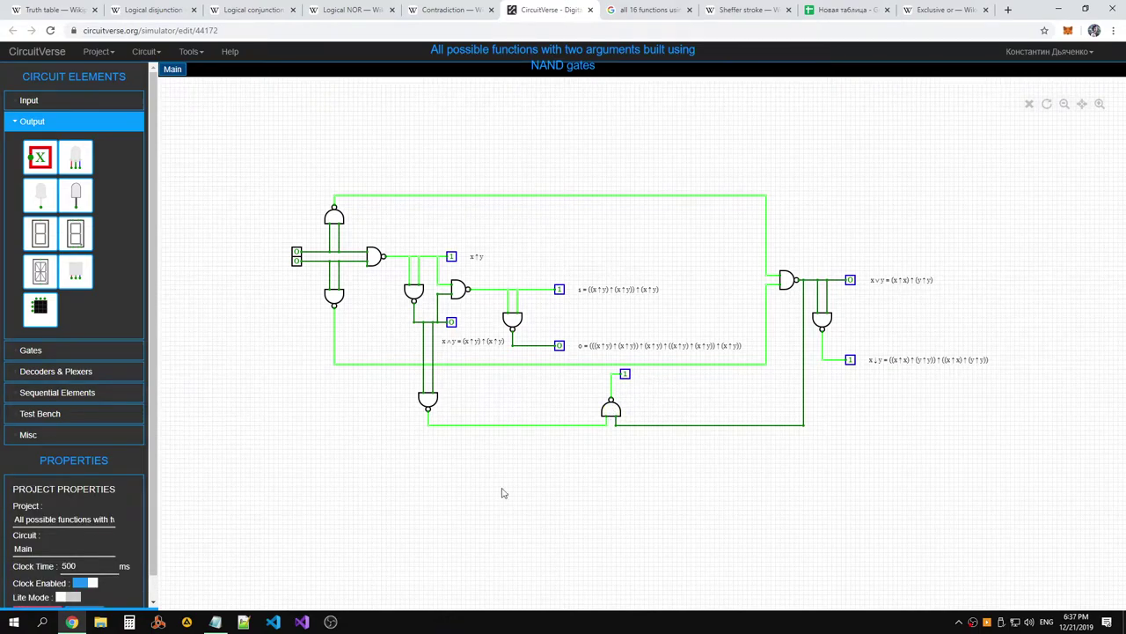
Switch to Notepad and check the x ∨ y and x ↓ y formulas
left_click(214, 621)
left_click(478, 553)
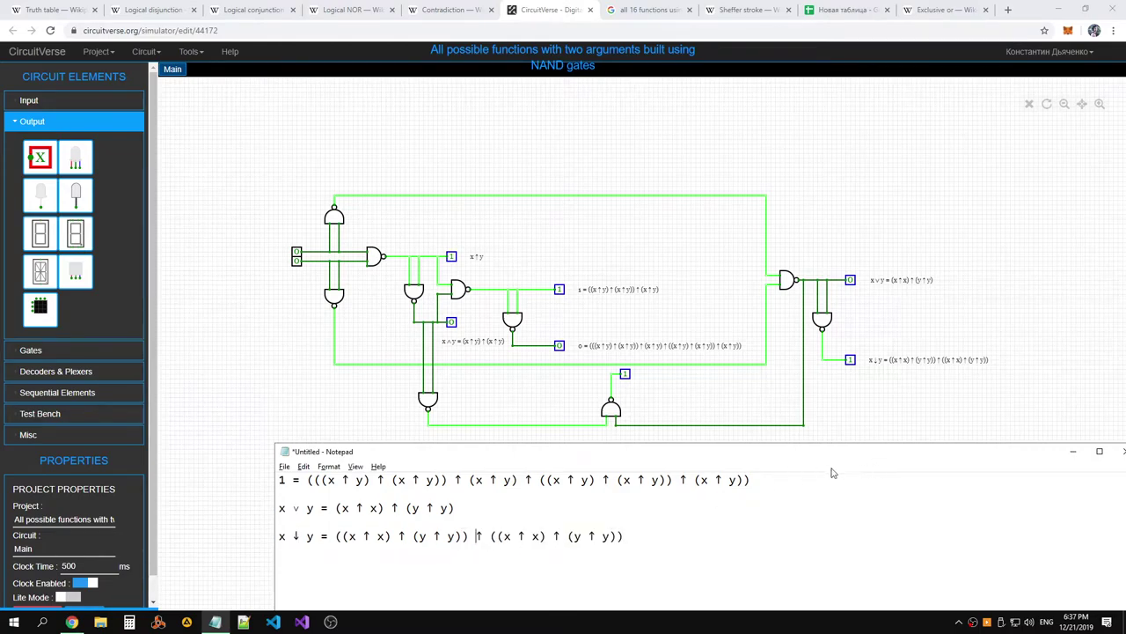
left_click_drag(336, 508, 448, 519)
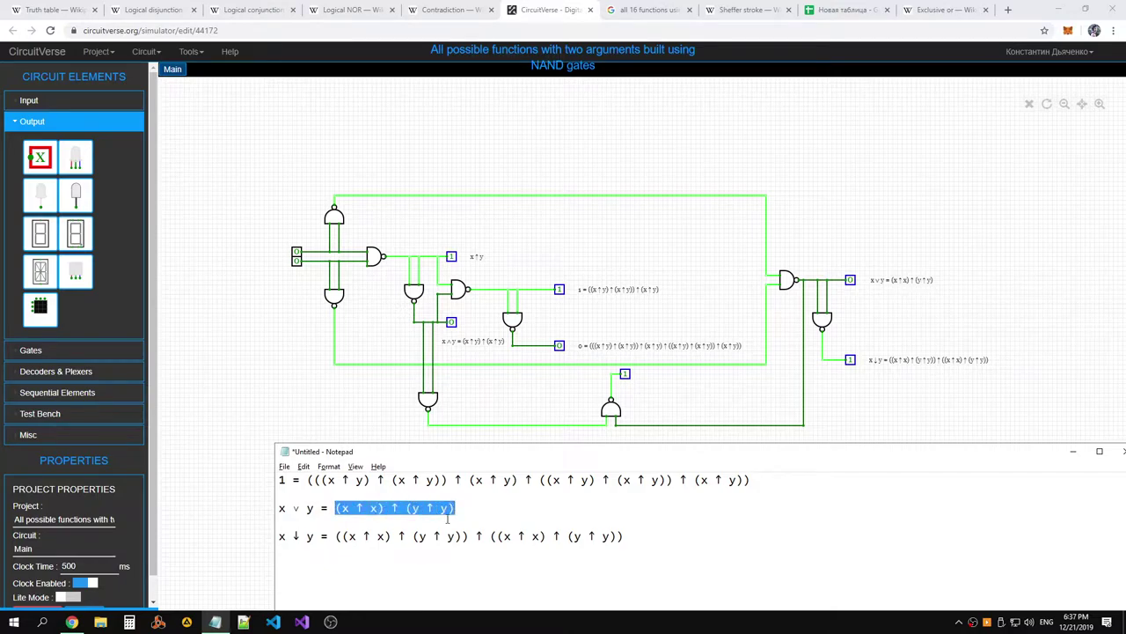
left_click(370, 537)
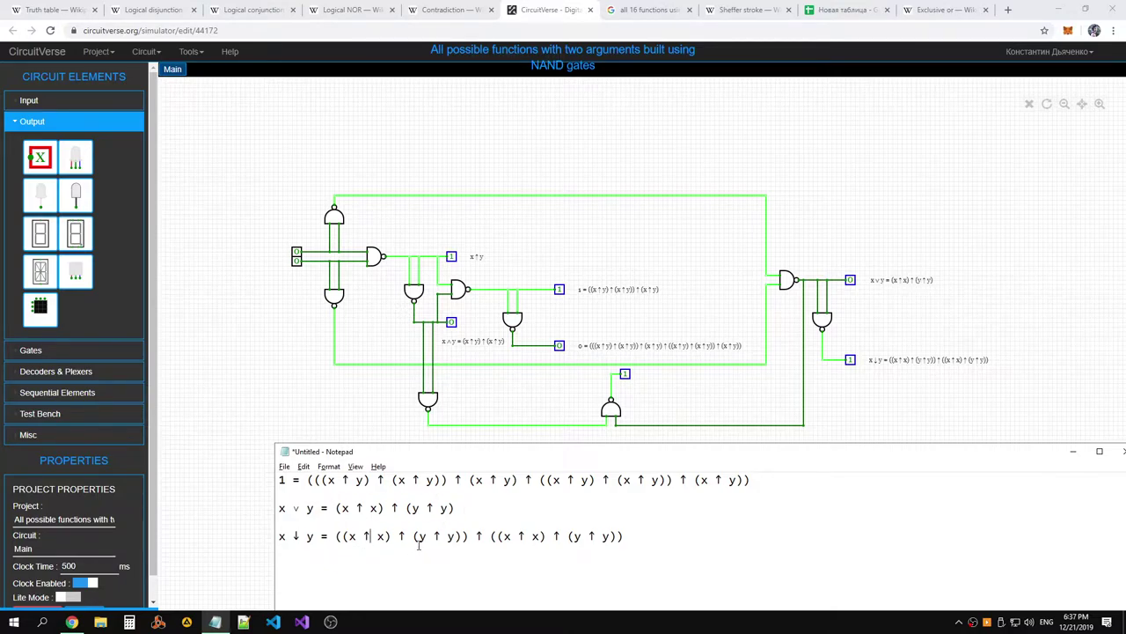
Copy the x ∧ y label's formula as plain text through a Google search, and close the search page
left_click(467, 345)
triple_click(62, 537)
right_click(56, 538)
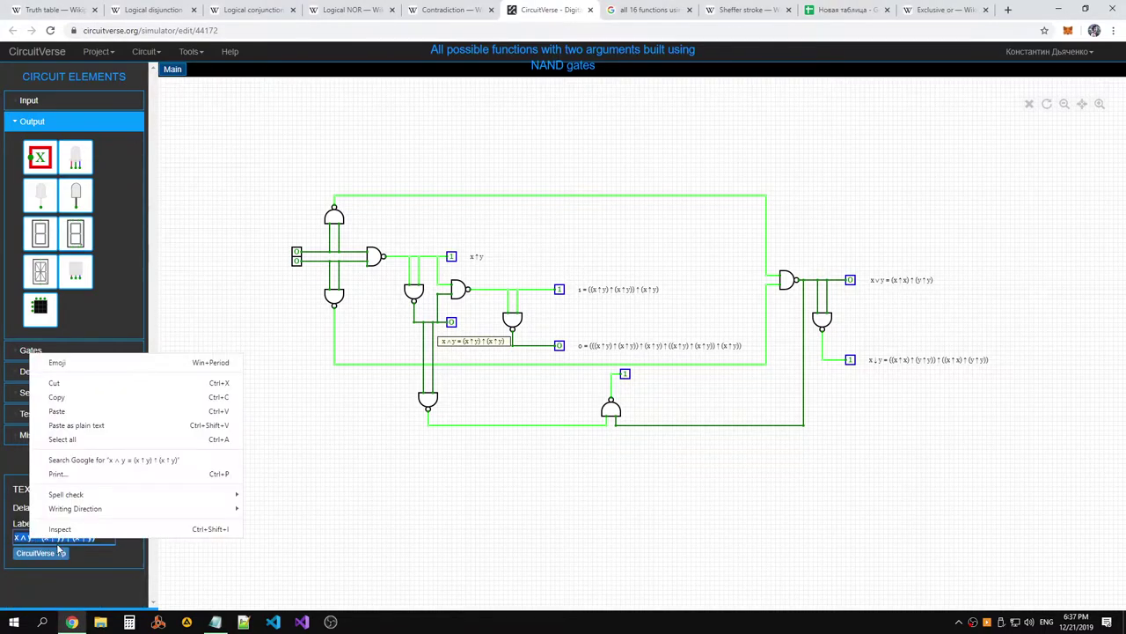
left_click(97, 460)
left_click(292, 71)
key("ctrl+a")
key("ctrl+c")
left_click(668, 182)
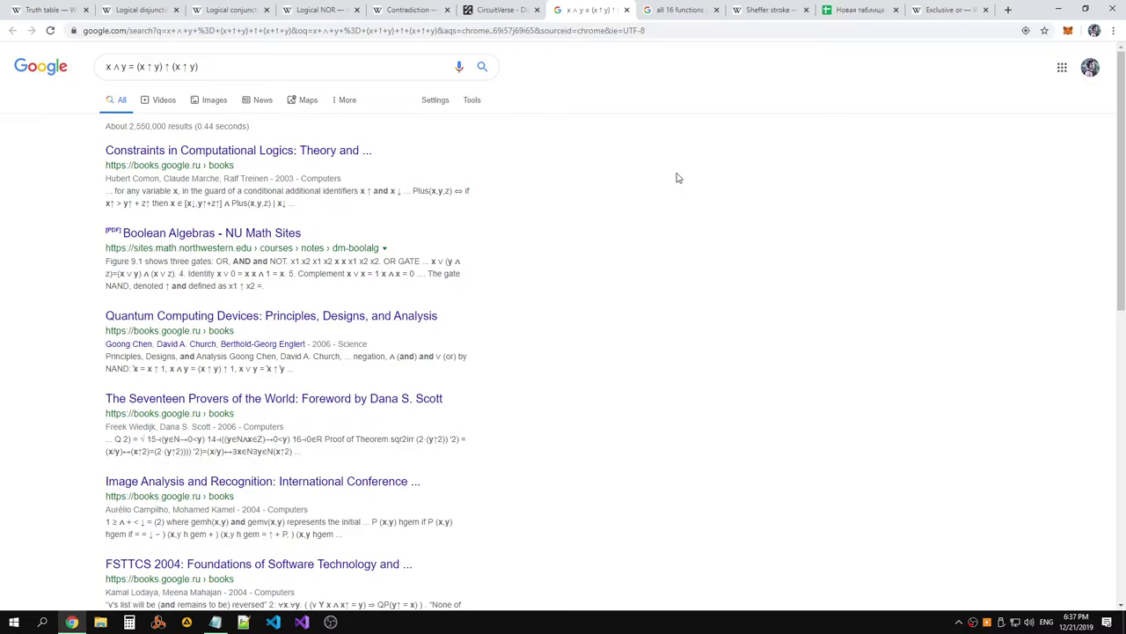
left_click(626, 9)
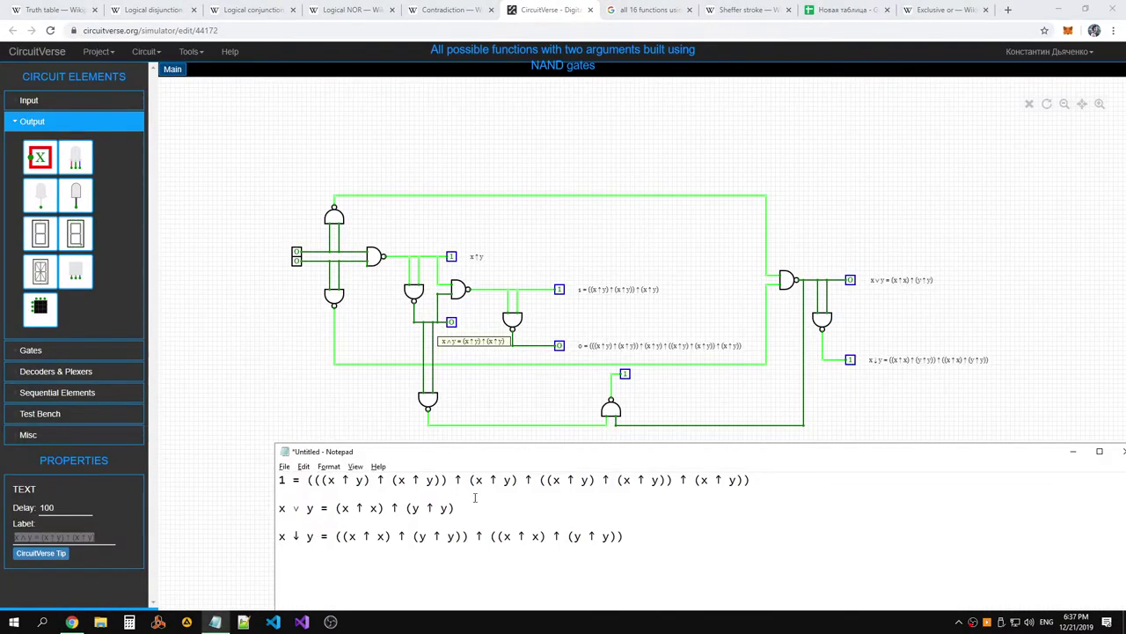
Paste x ∧ y = (x ↑ y) ↑ (x ↑ y) above the x ∨ y line in Notepad and rewrite its left side as ~(x ∧ y)
key("Return")
key("Up")
key("ctrl+v")
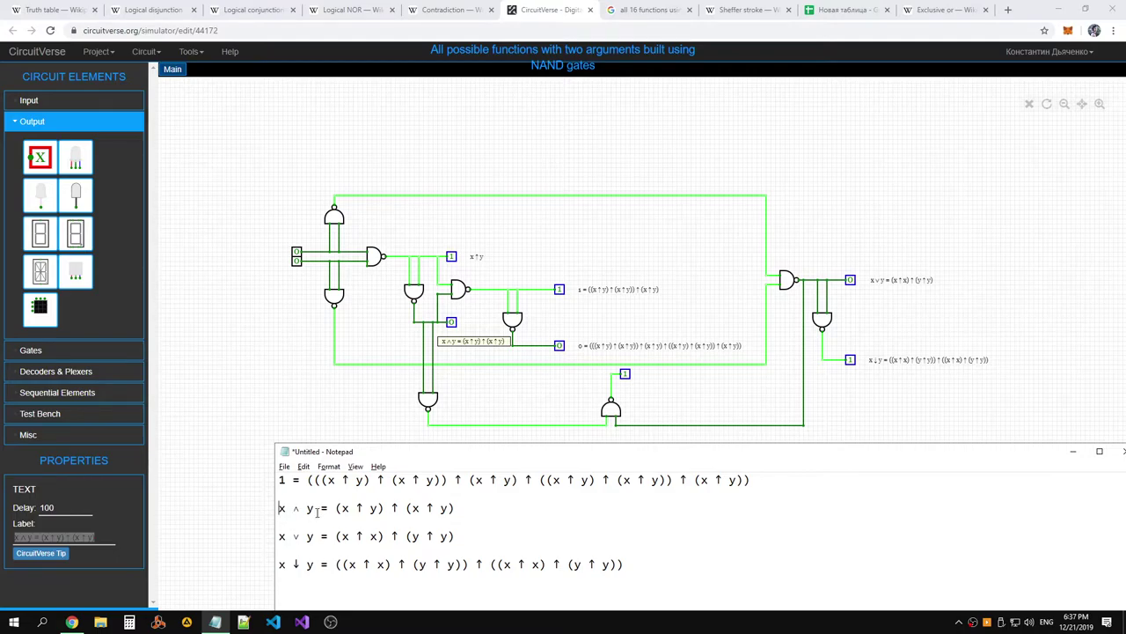
type("~(")
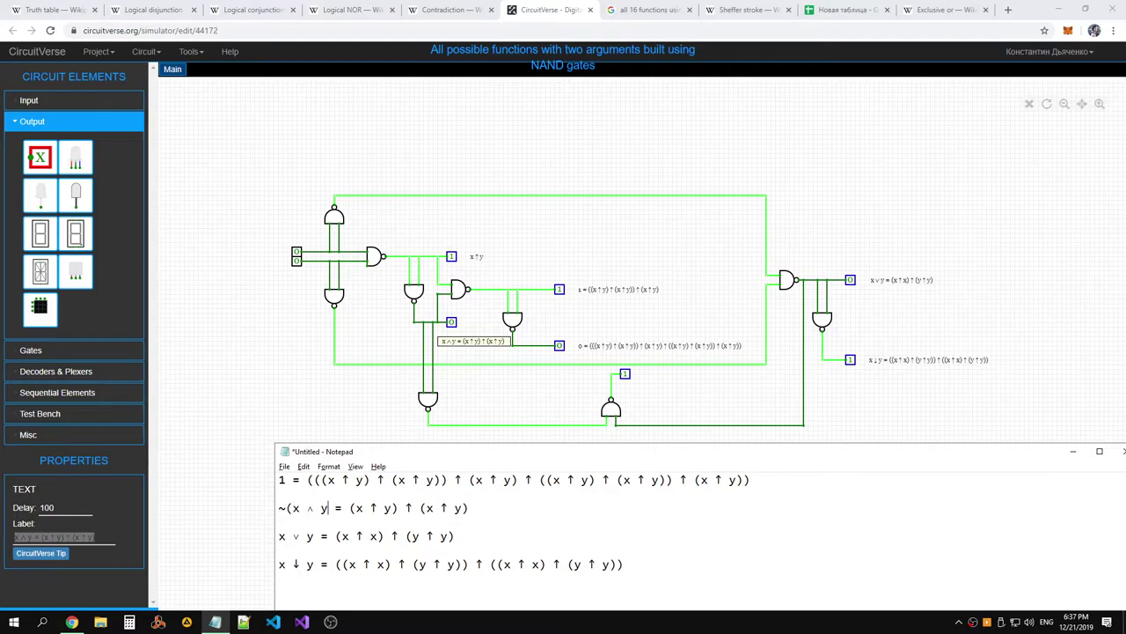
type(")")
Try to replace the ~ in Notepad with the negation symbol copied from Wikipedia's Logical NOR article
left_click(345, 11)
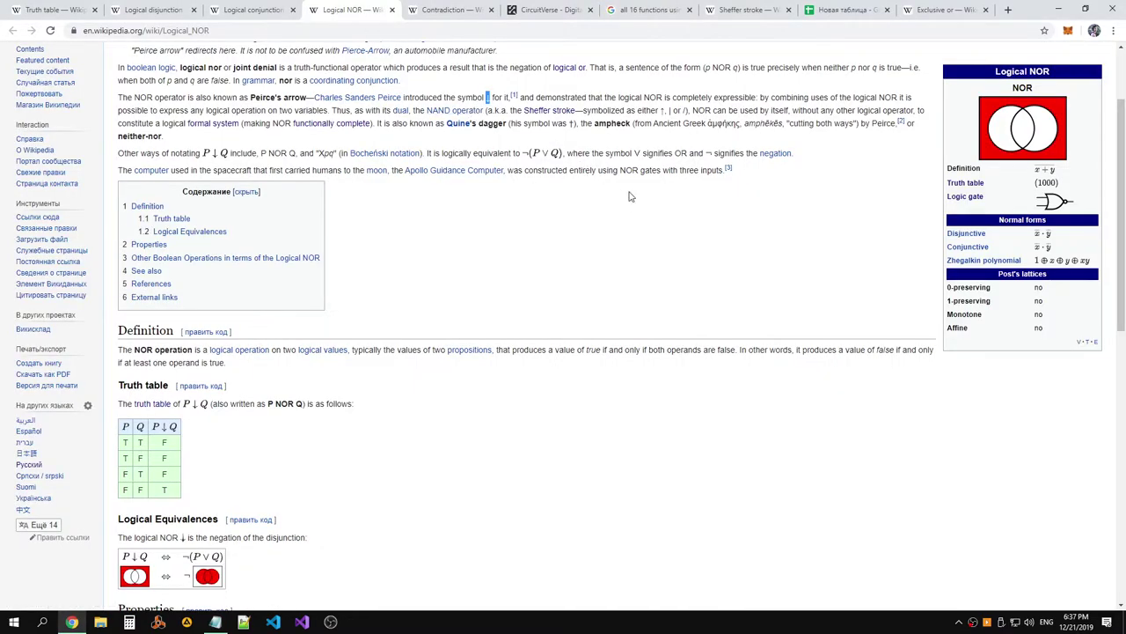
scroll(629, 195, "down", 3)
scroll(629, 195, "up", 4)
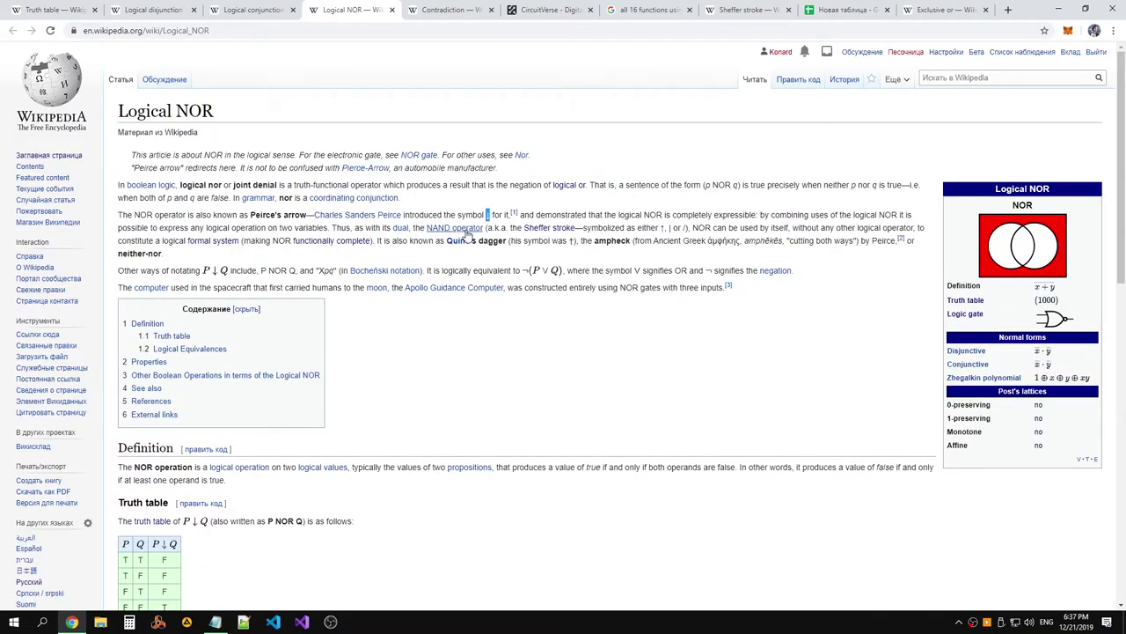
scroll(892, 262, "down", 3)
scroll(910, 262, "up", 2)
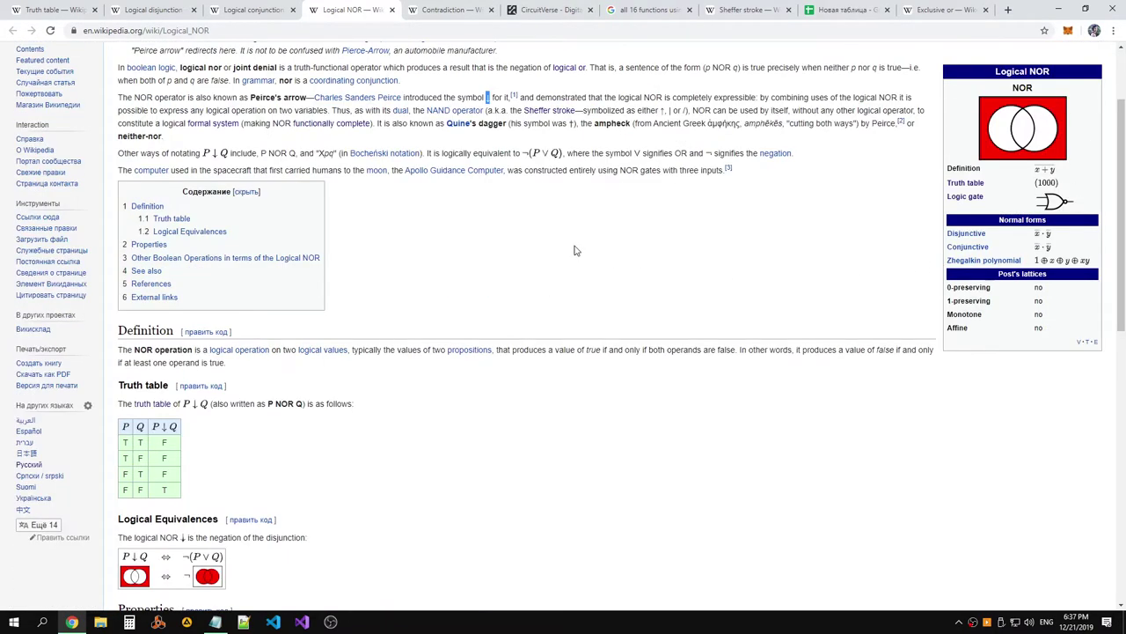
left_click_drag(718, 153, 705, 153)
key("ctrl+c")
key("alt+Tab")
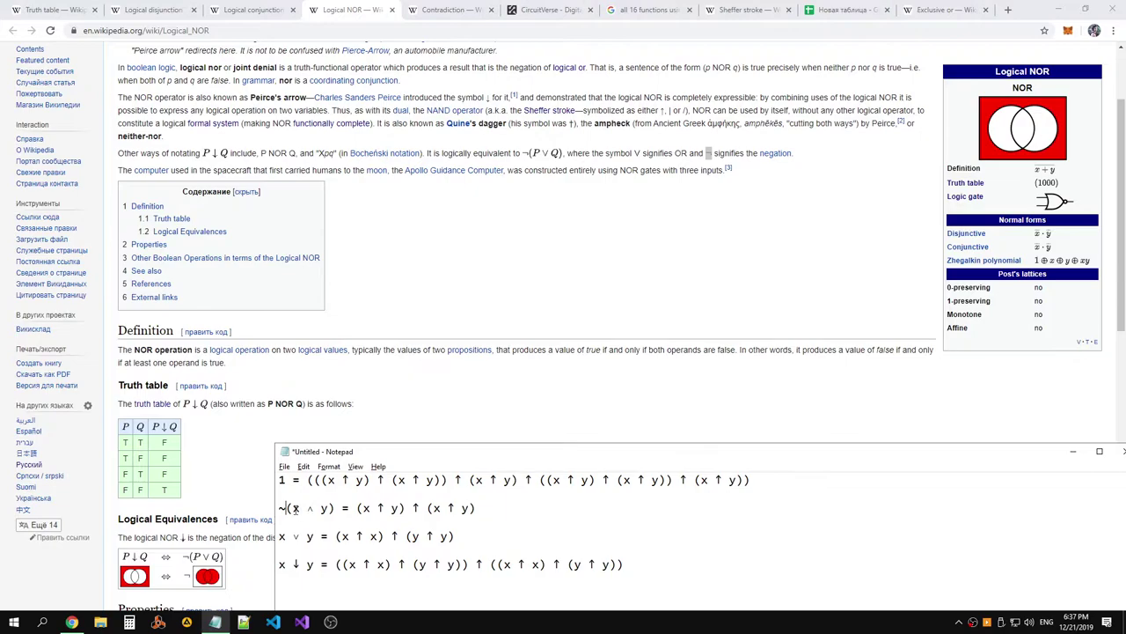
left_click_drag(287, 508, 279, 508)
key("ctrl+v")
key("ctrl+z")
Open Wikipedia's Negation article, copy the plain-text ¬ from its notation table, and replace the ~ in the Notepad formula with it
left_click(706, 159)
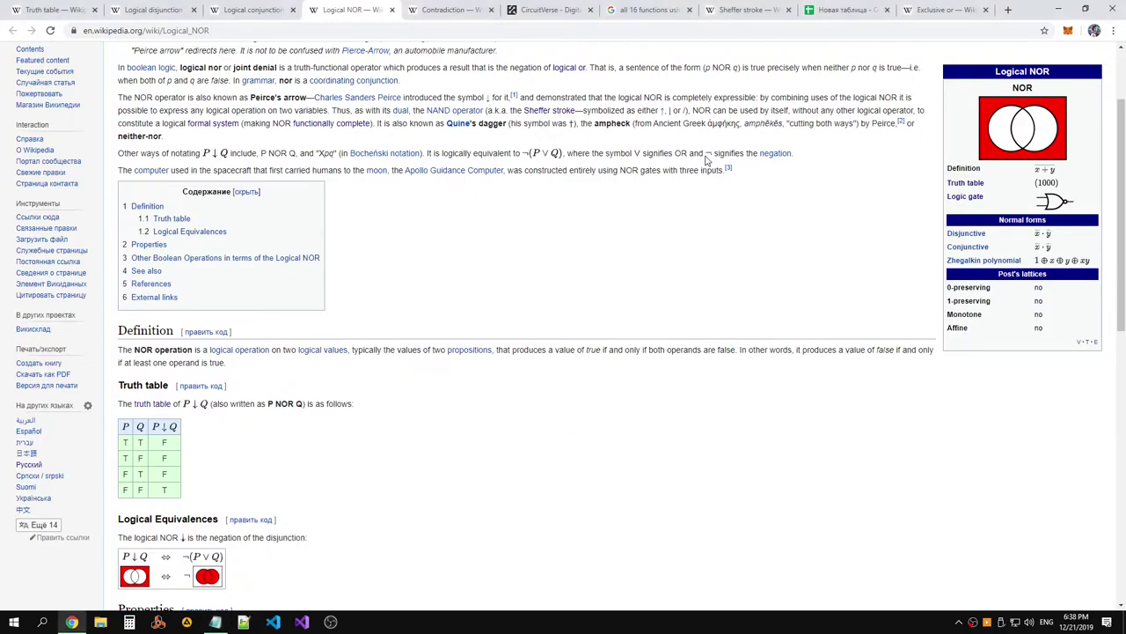
right_click(772, 164)
left_click(818, 170)
left_click(399, 13)
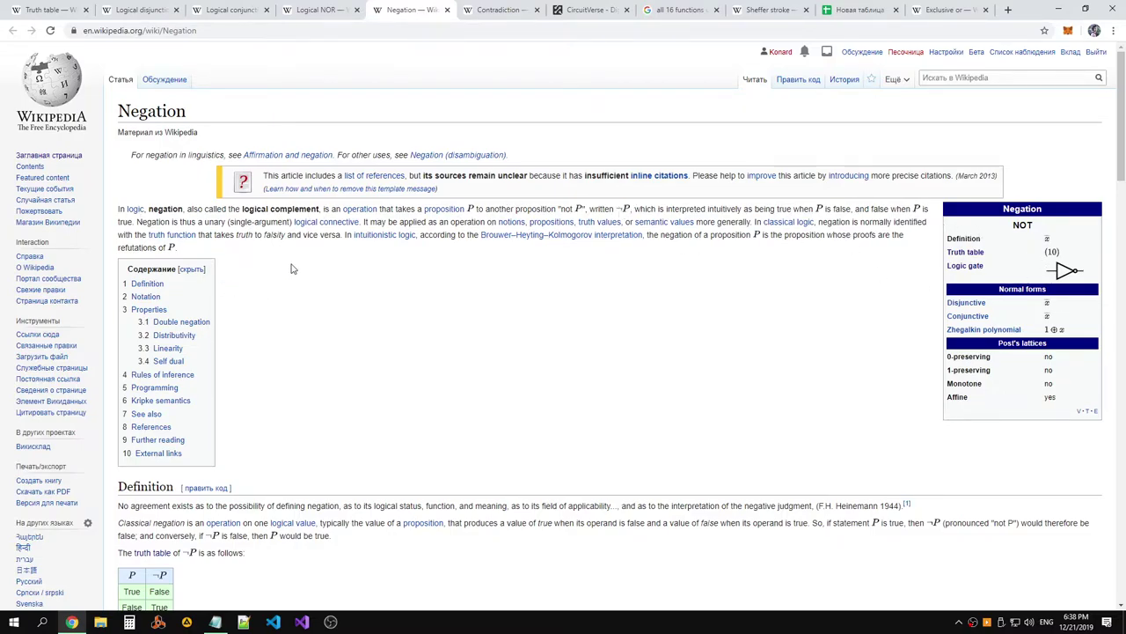
scroll(294, 269, "down", 2)
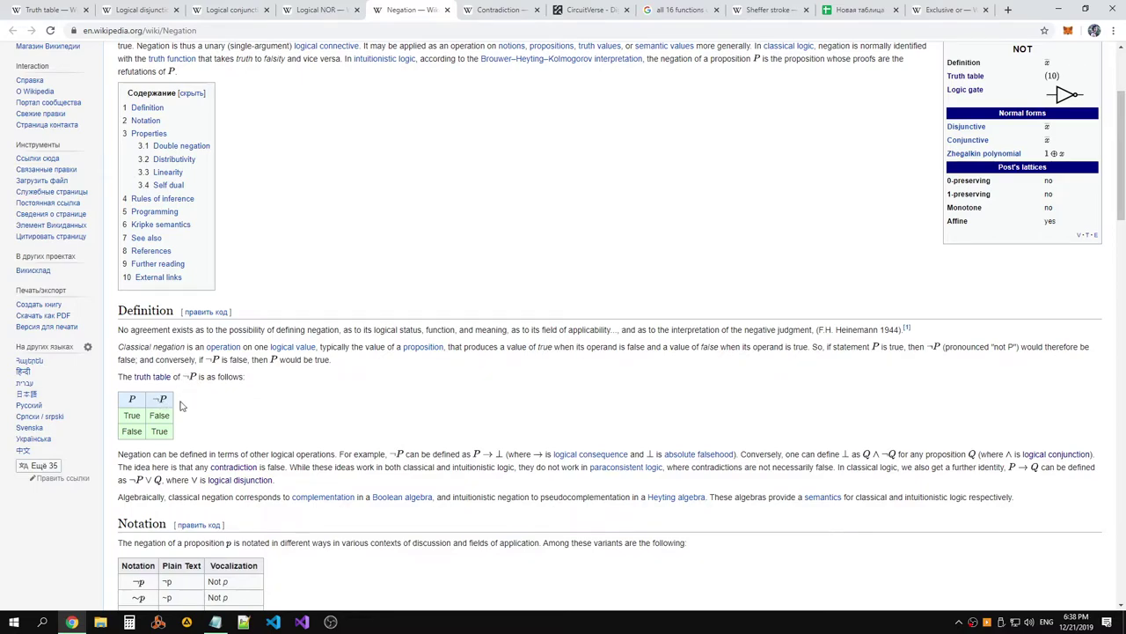
scroll(480, 375, "down", 2)
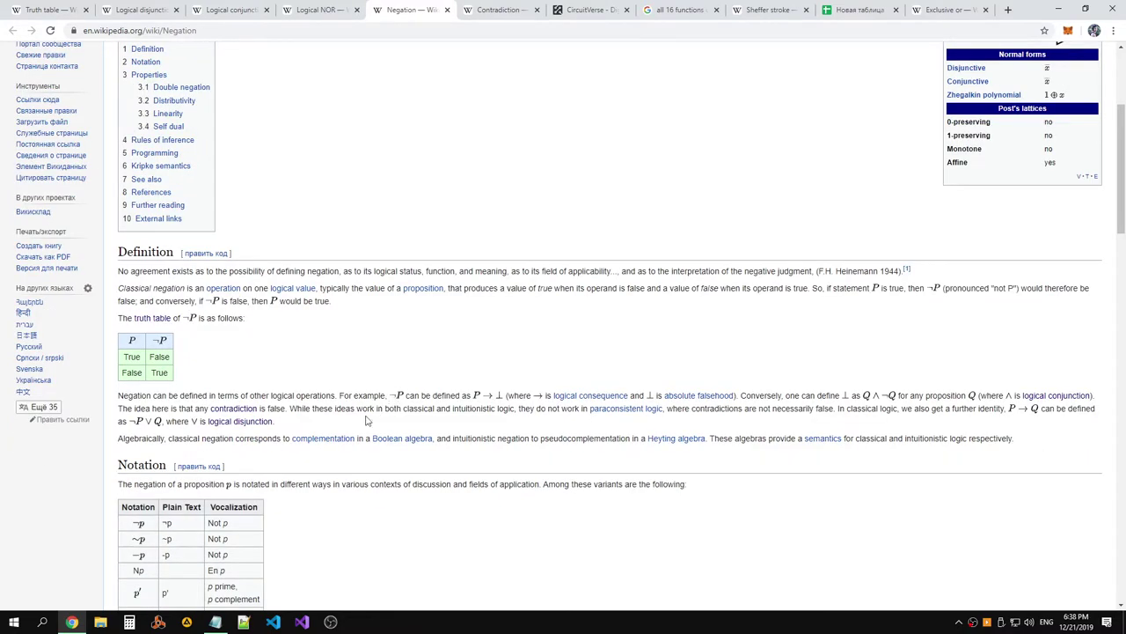
scroll(220, 396, "down", 1)
scroll(219, 396, "down", 1)
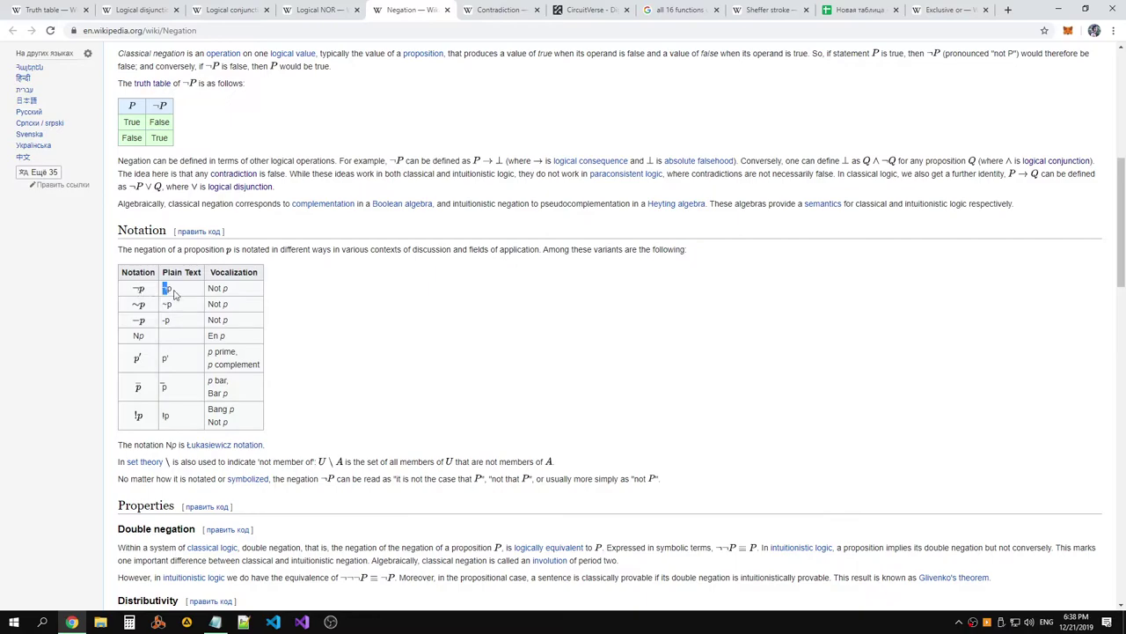
key("alt+Tab")
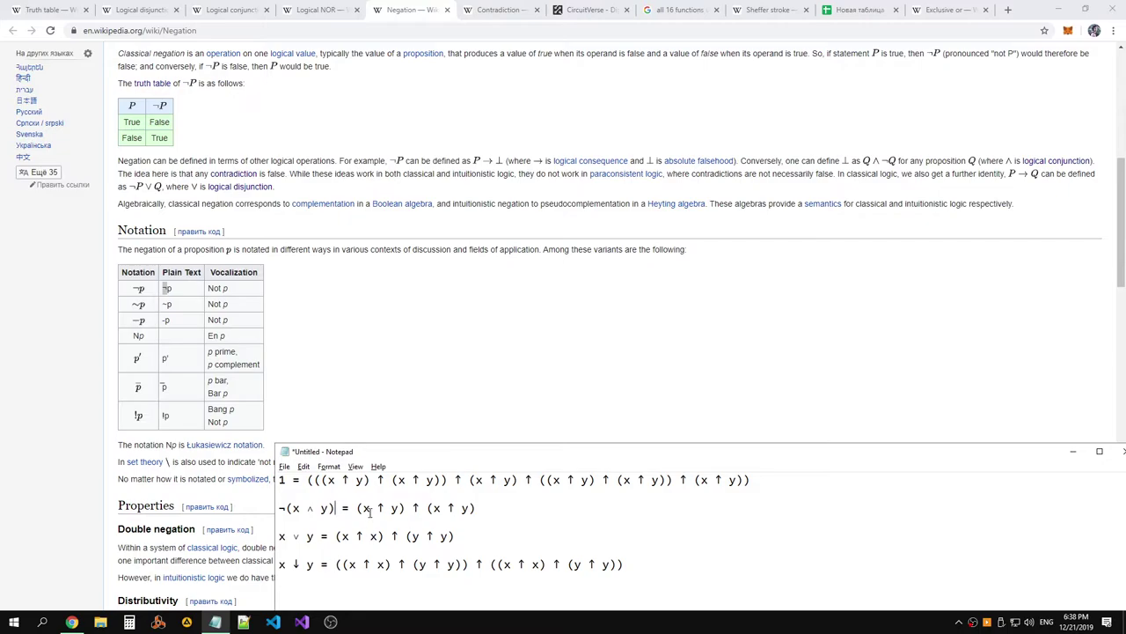
Expand the right side of the ¬(x ∧ y) line to ((x ↑ y) ↑ (x ↑ y)) ↑ ((x ↑ y) ↑ (x ↑ y))
left_click_drag(357, 508, 498, 508)
key("ctrl+c")
left_click(526, 509)
type("(")
key("ctrl+v")
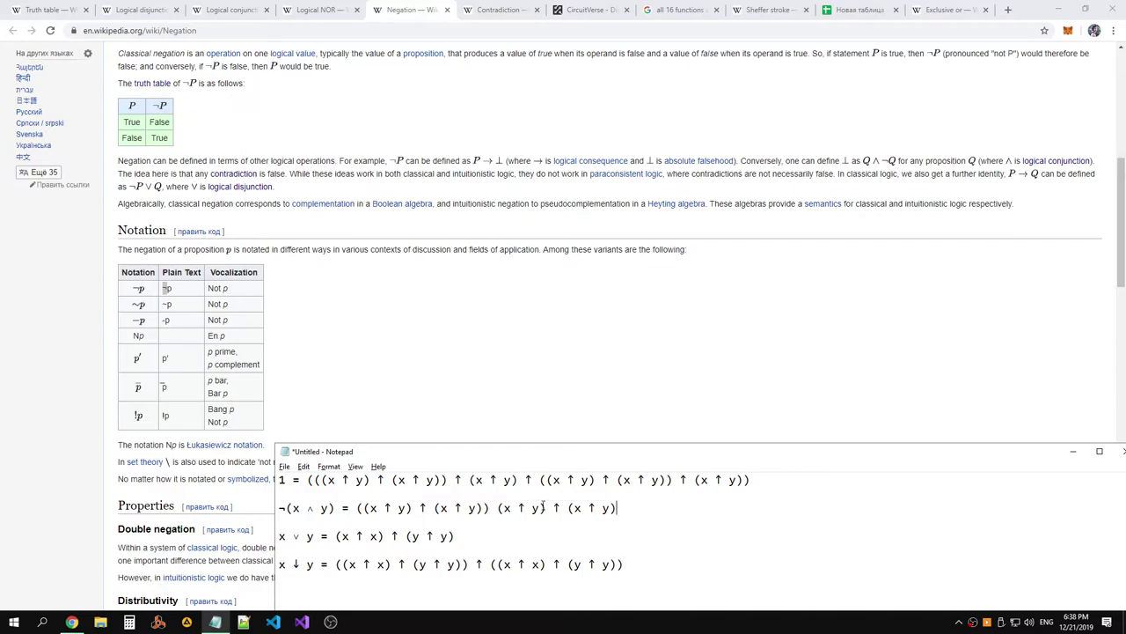
key("ctrl+z")
mouse_move(493, 507)
left_mouse_down()
mouse_move(355, 508)
mouse_move(499, 508)
left_mouse_up()
double_click(528, 508)
key("ctrl+c")
left_click(493, 508)
key("Left")
key("ctrl+v")
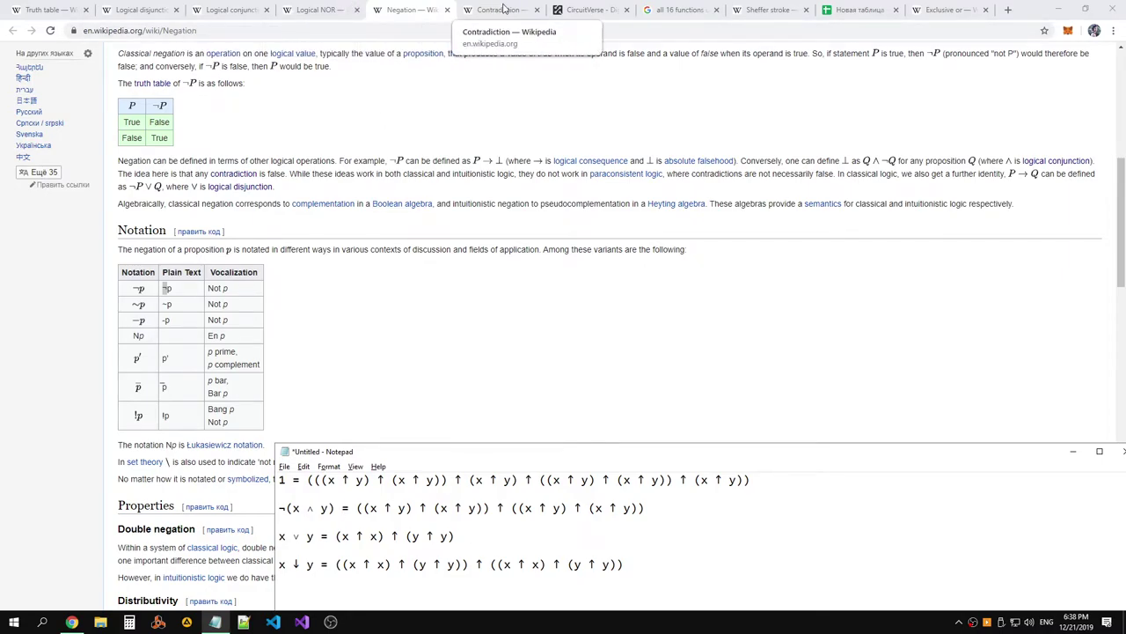
Compare the XOR equivalences in Wikipedia's Exclusive or article with the ¬(x ∧ y) formula in Notepad
left_click(943, 10)
scroll(485, 300, "down", 1)
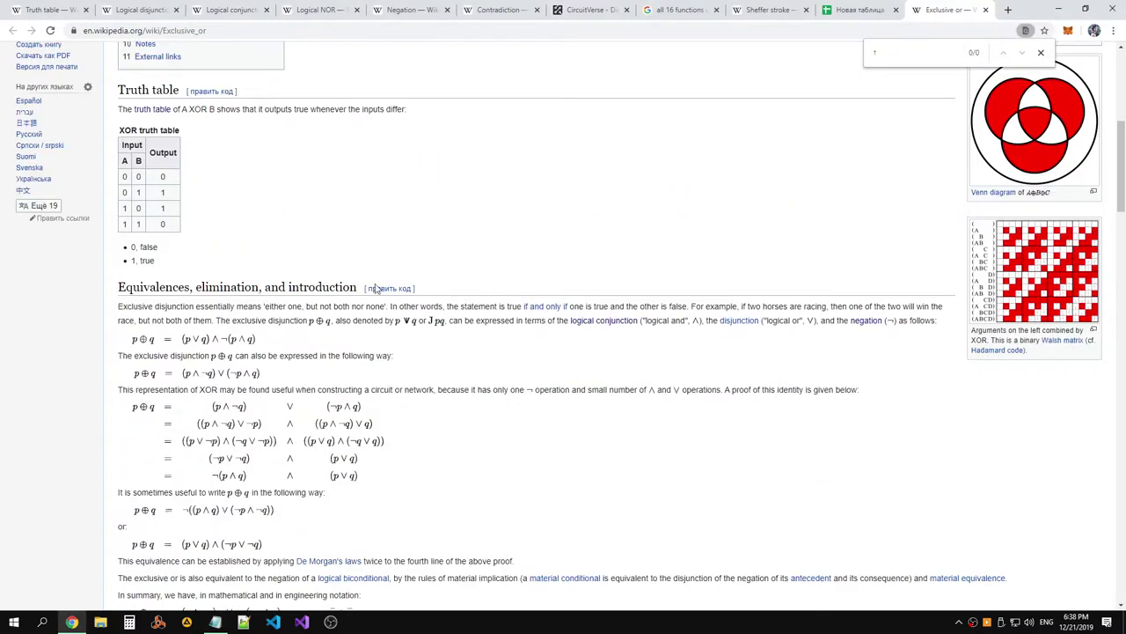
key("alt+Tab")
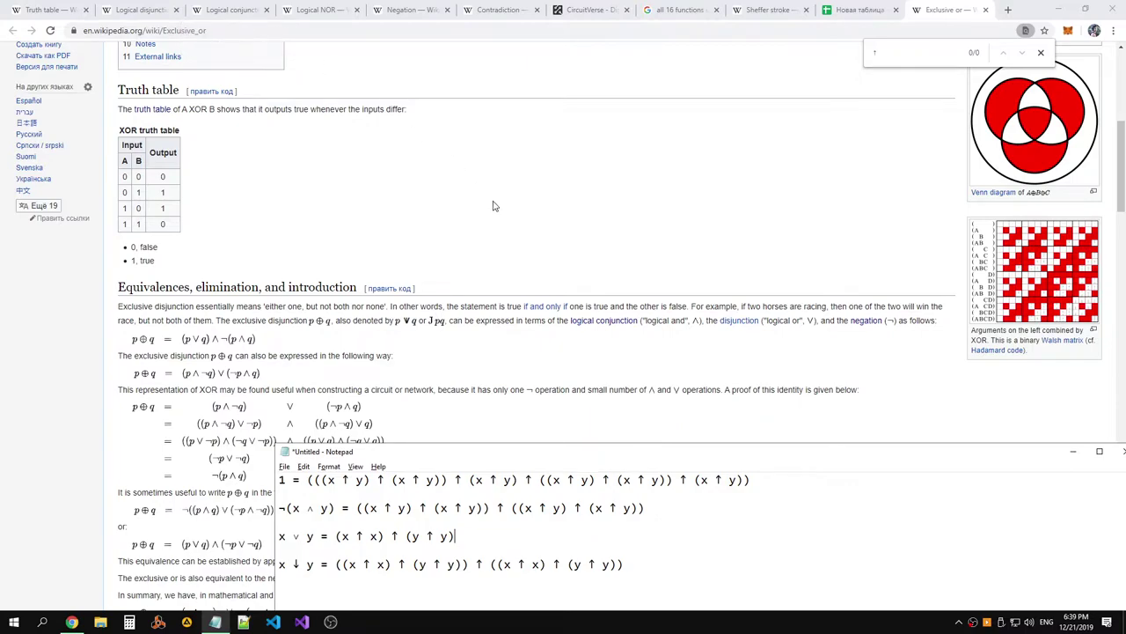
left_click_drag(683, 507, 276, 511)
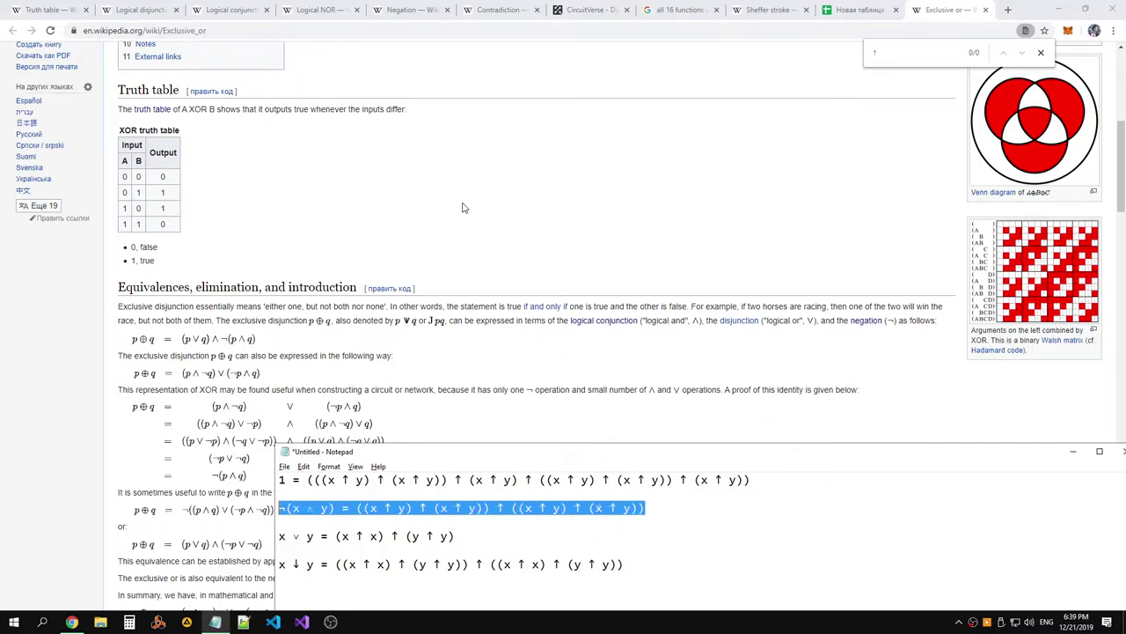
Copy the x ∧ y text label from the CircuitVerse circuit and paste it into Notepad above the ¬(x ∧ y) line
left_click(691, 13)
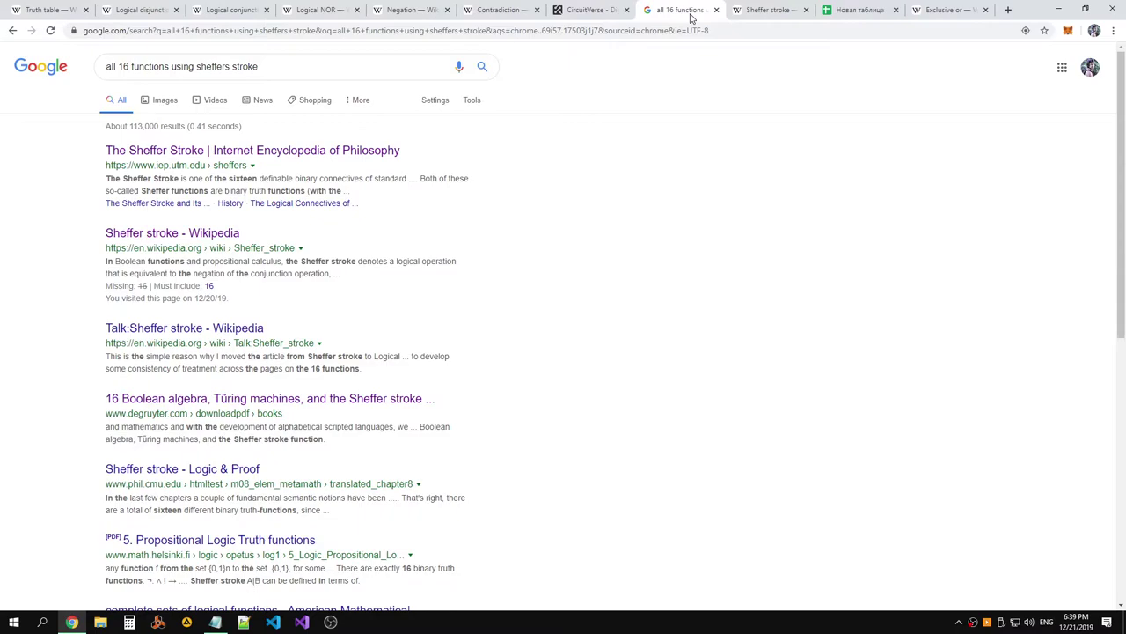
left_click(580, 13)
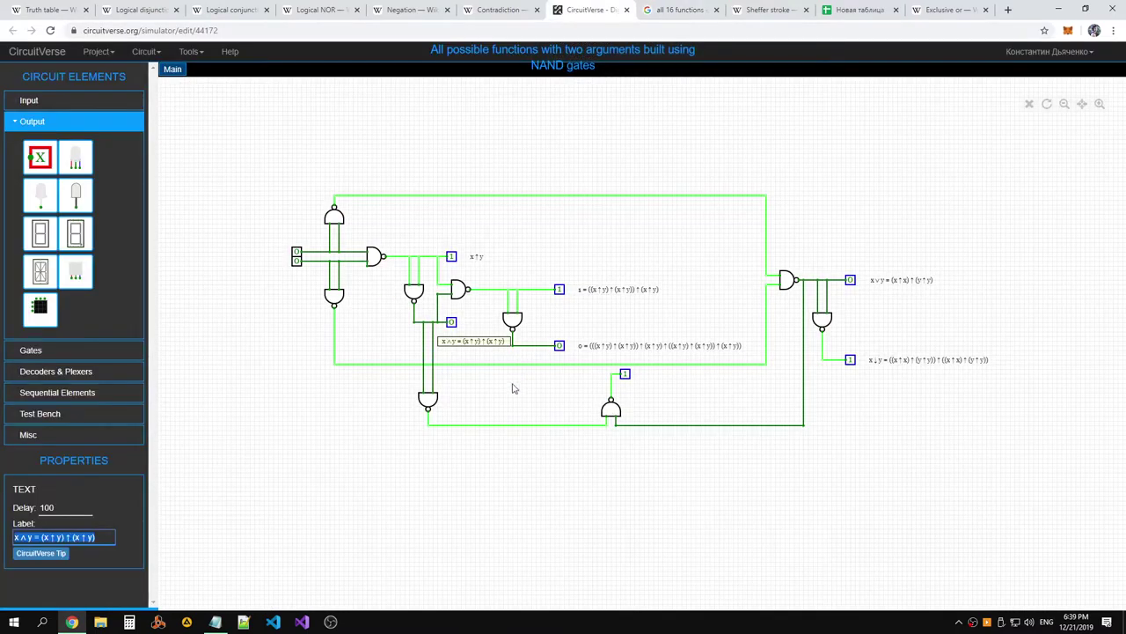
left_click(486, 346)
key("ctrl+a")
key("alt+Tab")
left_click(342, 494)
key("Return")
key("Return")
key("ctrl+v")
key("ctrl+z")
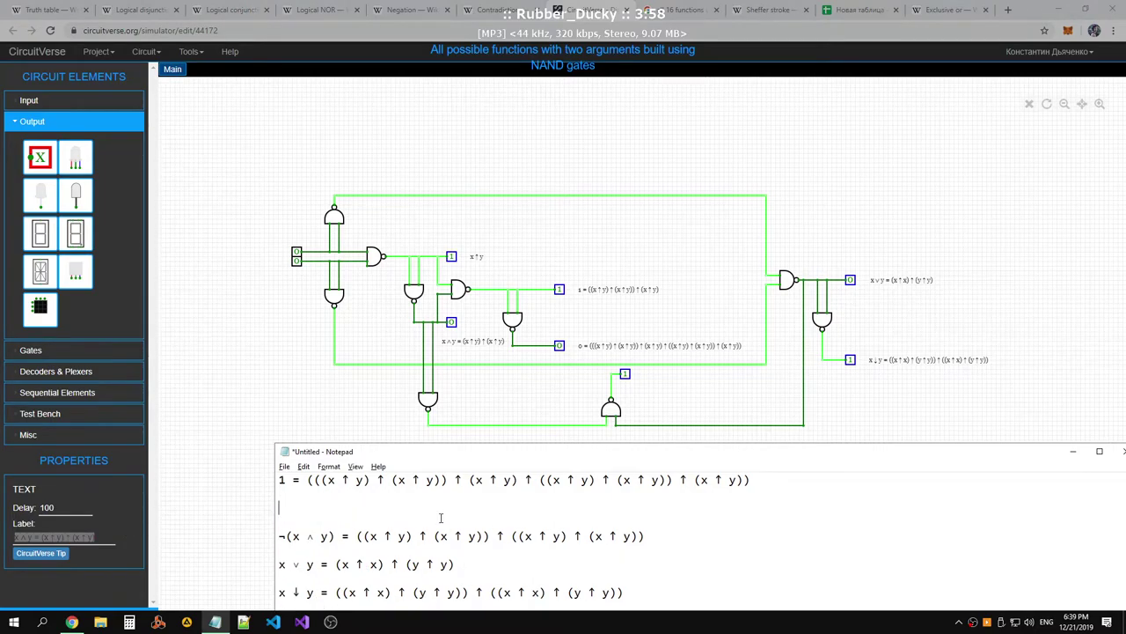
key("ctrl+v")
Replace the pasted label data in Notepad with only its formula, x ∧ y = (x ↑ y) ↑ (x ↑ y)
left_click_drag(896, 522, 285, 536)
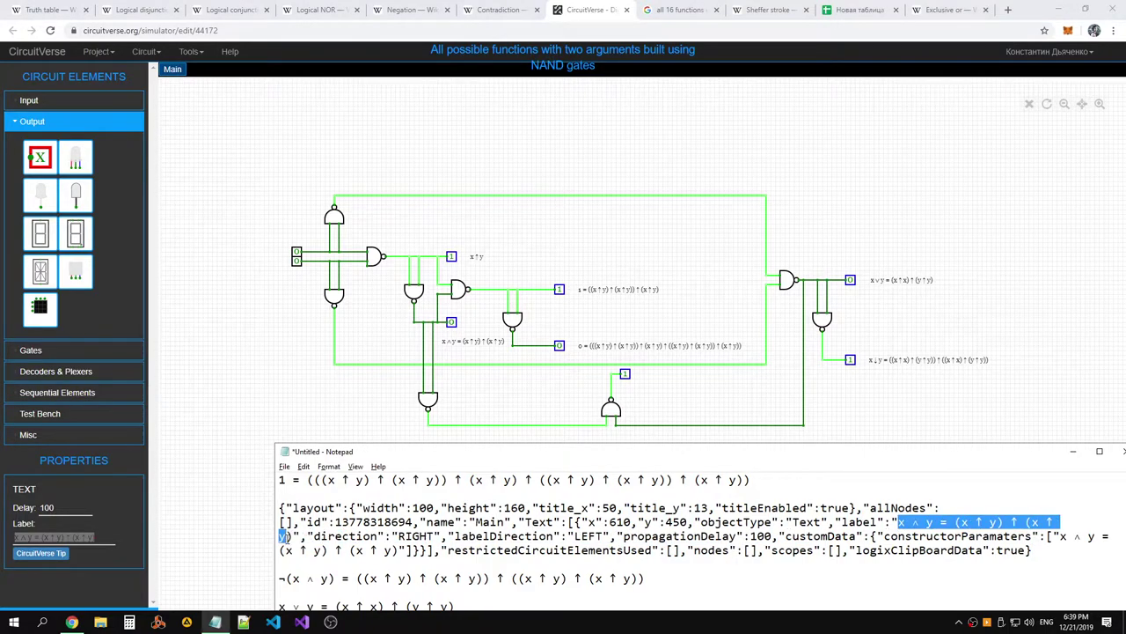
key("BackSpace")
left_click_drag(698, 568, 264, 511)
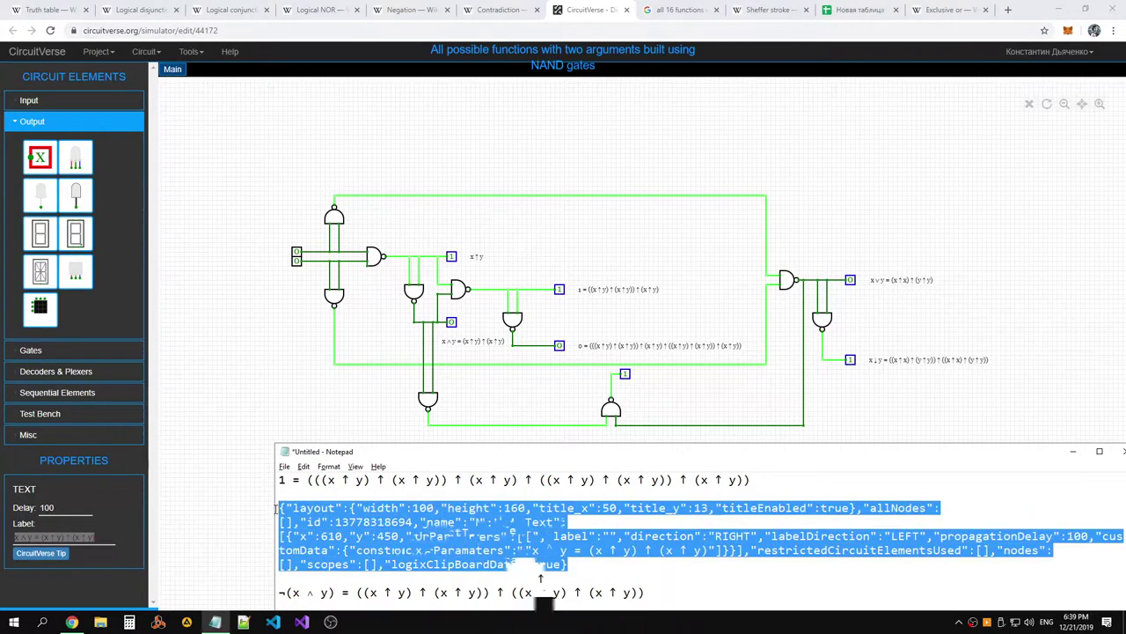
key("ctrl+v")
Move the x ∨ y = (x ↑ x) ↑ (y ↑ y) line directly below the x ∧ y formula in Notepad
left_click_drag(461, 564, 262, 571)
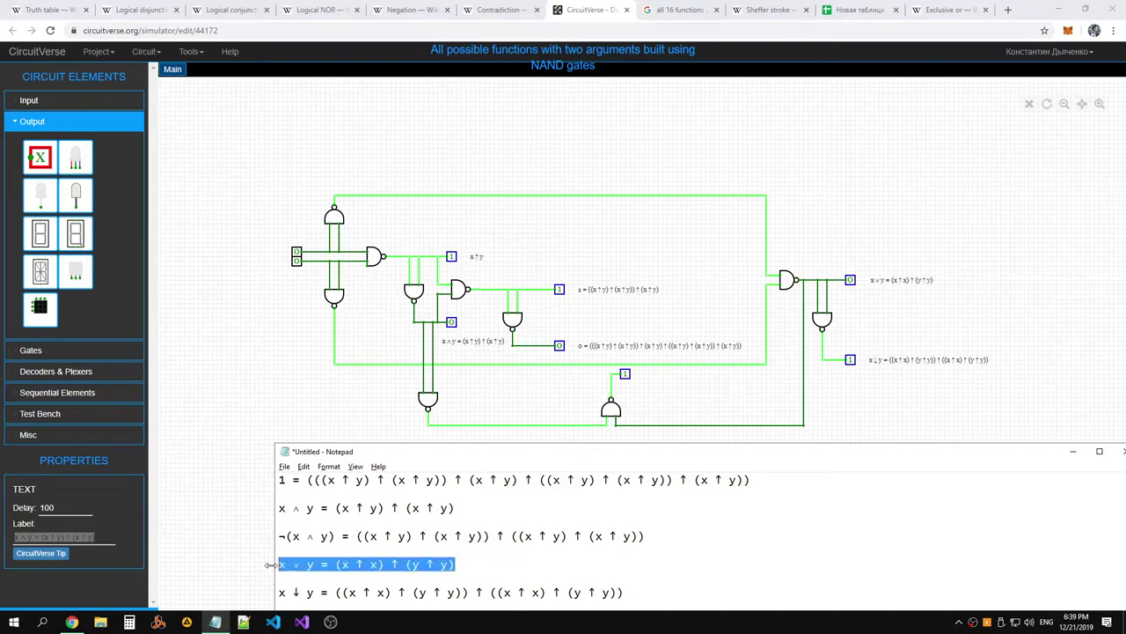
key("ctrl+x")
left_click(530, 498)
key("Return")
key("ctrl+v")
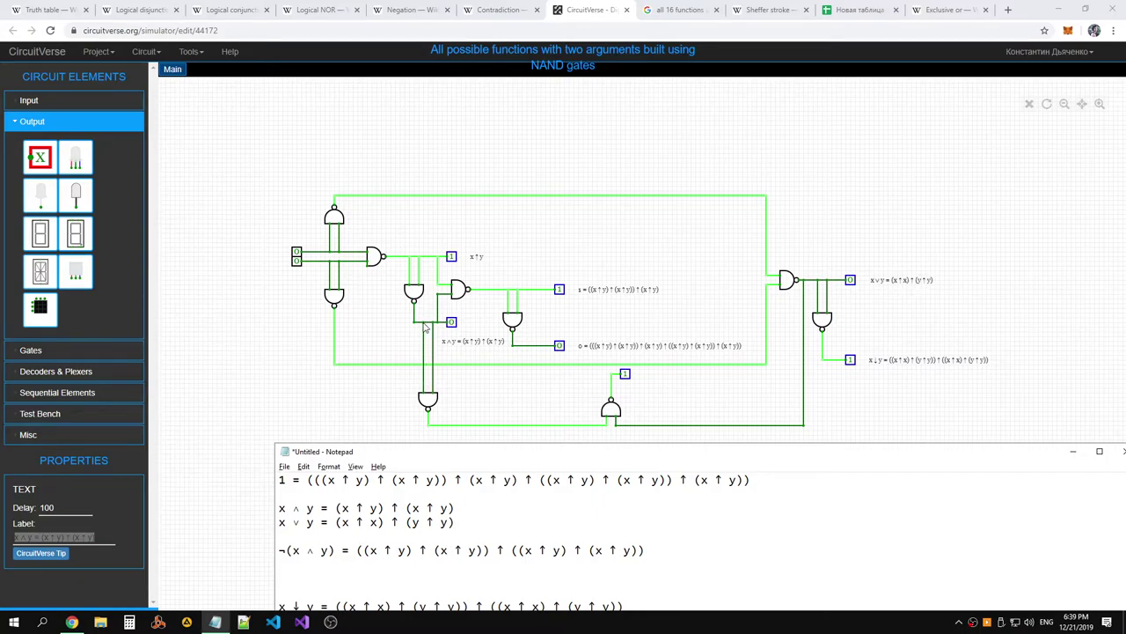
Compare the x ∧ y, x ∨ y and ¬(x ∧ y) formulas in Notepad with the gates and labels in the circuit
left_click(459, 412)
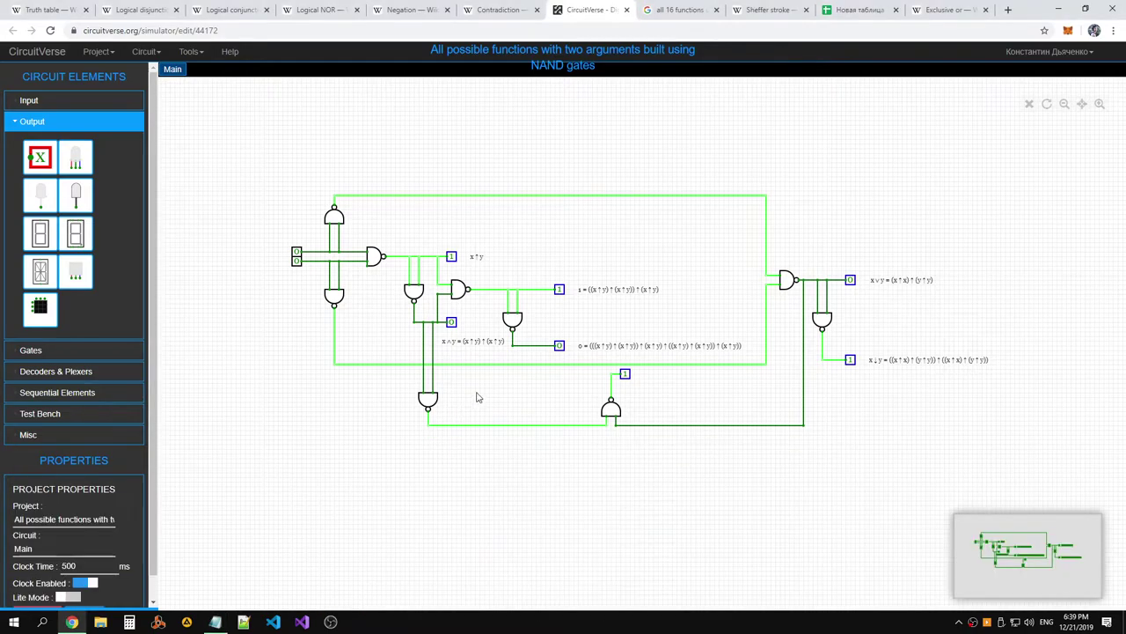
key("alt+Tab")
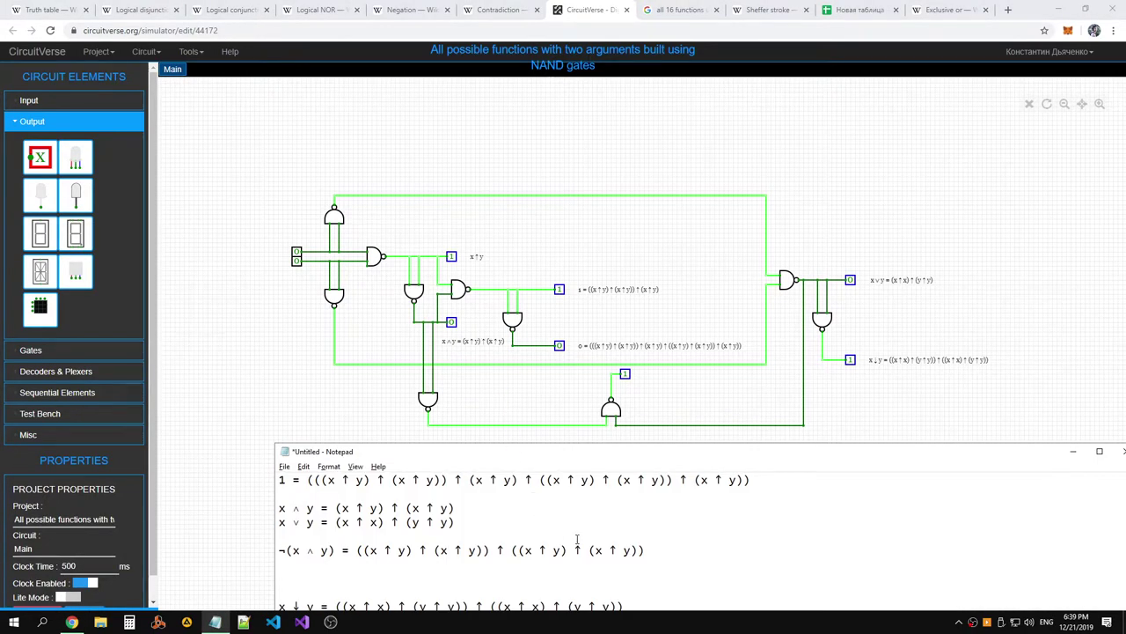
left_click_drag(651, 551, 276, 552)
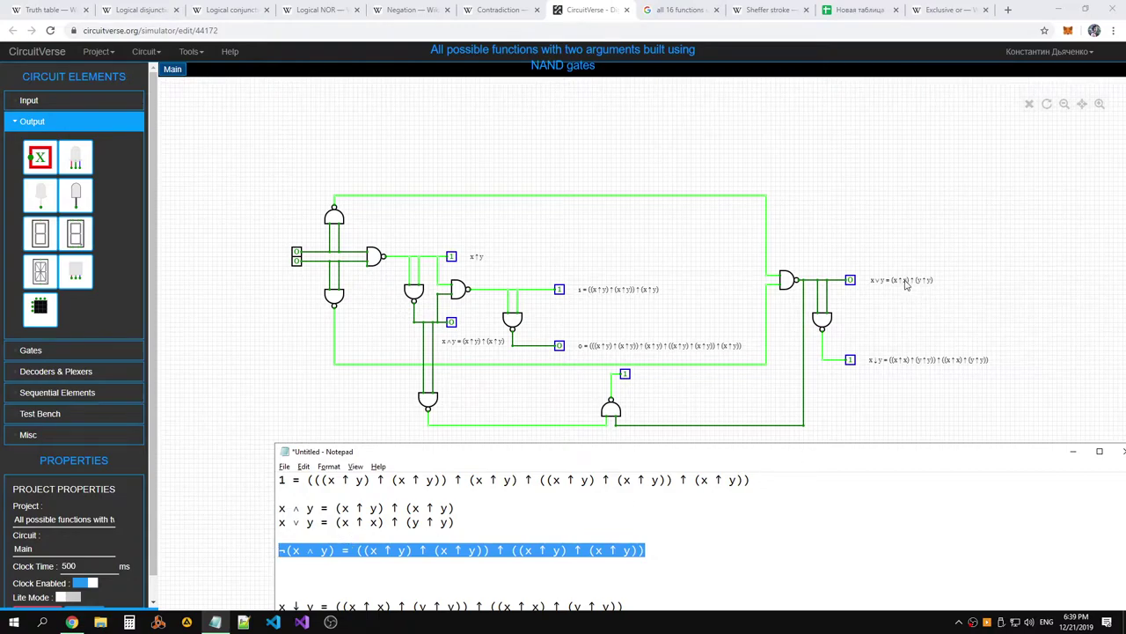
left_click(456, 508)
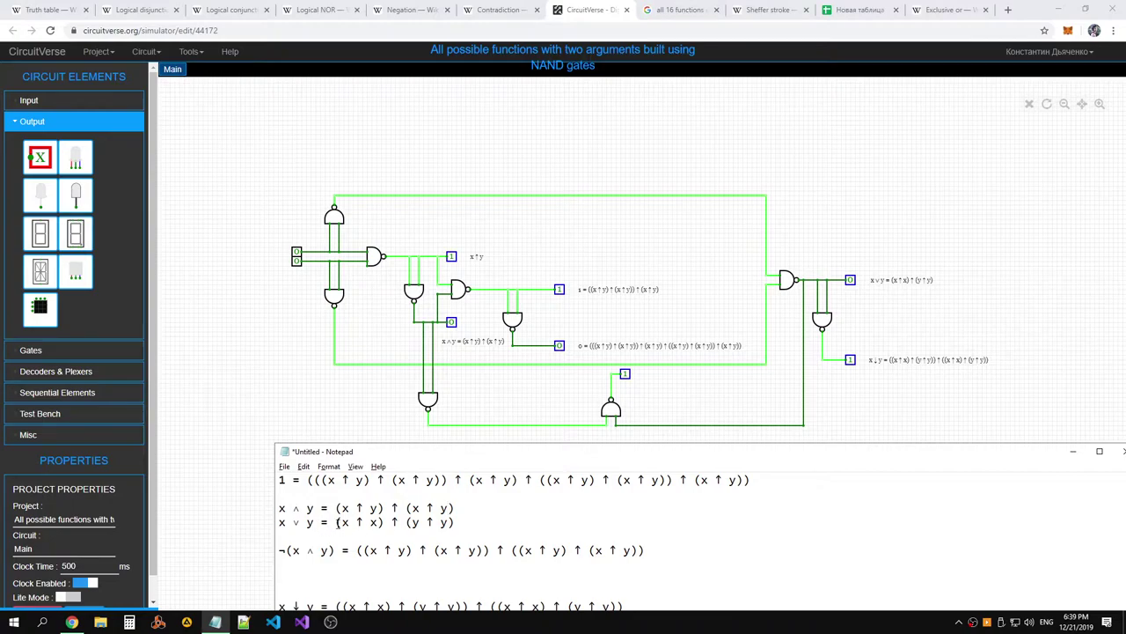
double_click(297, 509)
left_click(379, 507)
Delete the unlabeled output and the upward-facing NAND gate feeding it in the lower part of the circuit
left_click(578, 398)
scroll(656, 369, "up", 2)
scroll(661, 375, "down", 4)
scroll(661, 376, "down", 2)
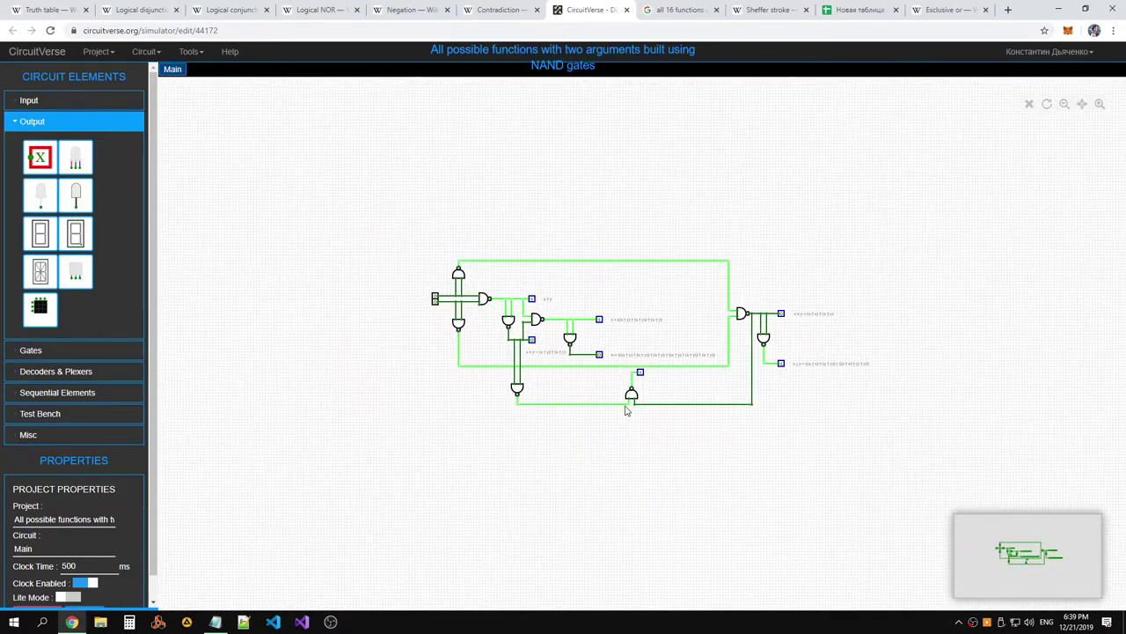
left_click(630, 397)
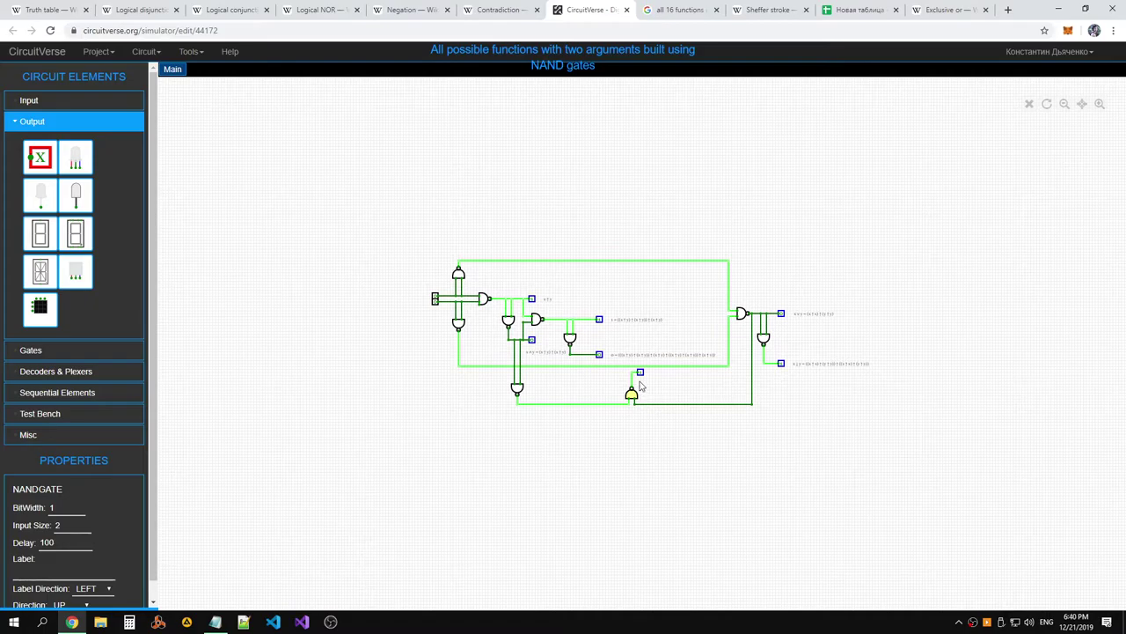
key("Delete")
key("Delete")
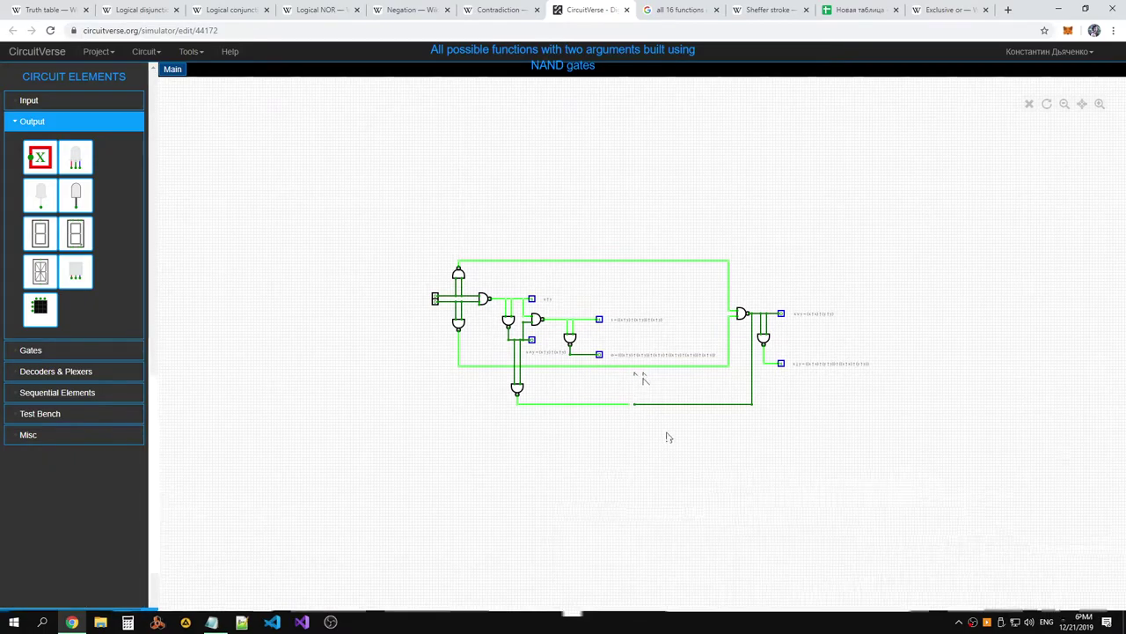
Extend the two loose wires below the circuit until their ends are side by side, then turn both ends downward
scroll(640, 431, "up", 3)
left_click(618, 378)
left_click_drag(557, 378, 723, 378)
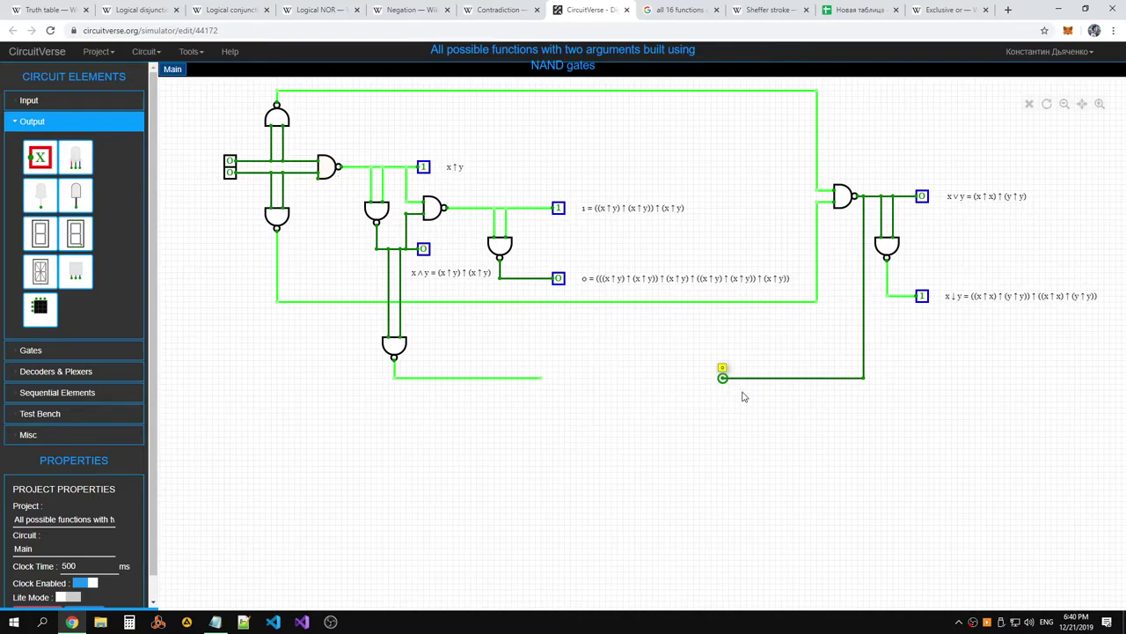
left_click_drag(723, 380, 636, 380)
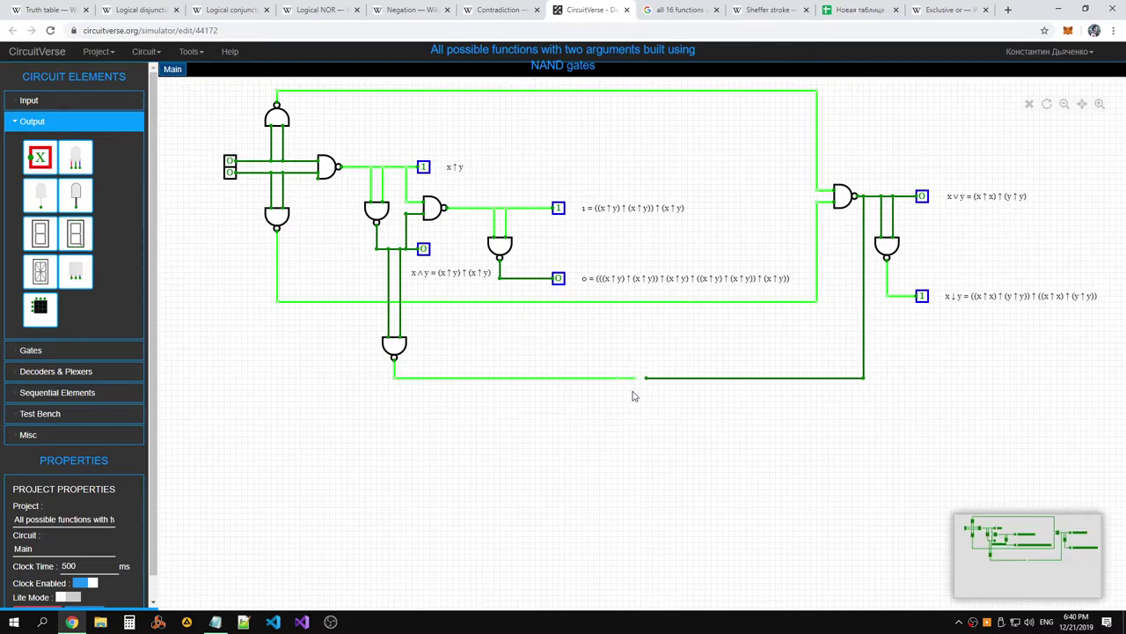
left_click(631, 382)
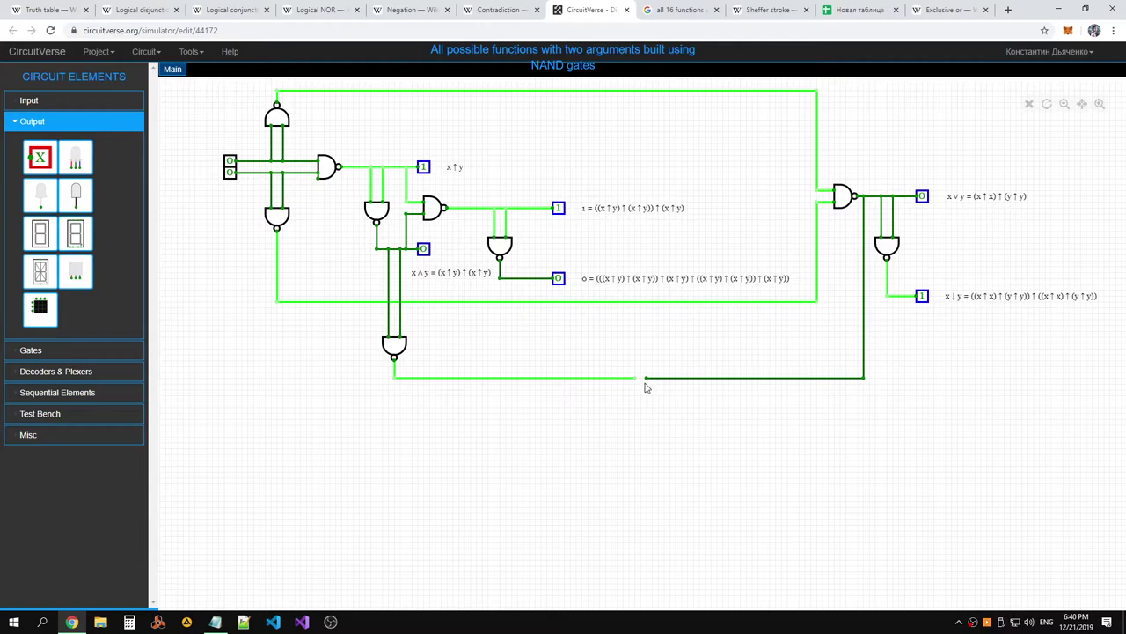
left_click(635, 380)
mouse_move(635, 380)
left_mouse_down()
mouse_move(636, 407)
mouse_move(648, 384)
mouse_move(647, 396)
left_mouse_up()
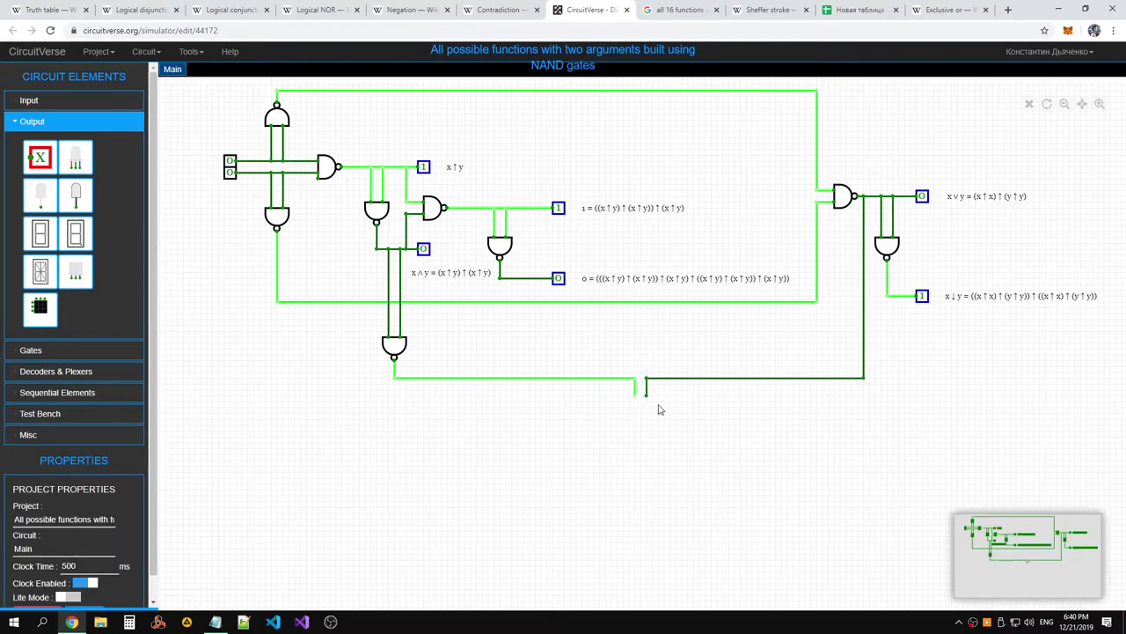
left_click(61, 434)
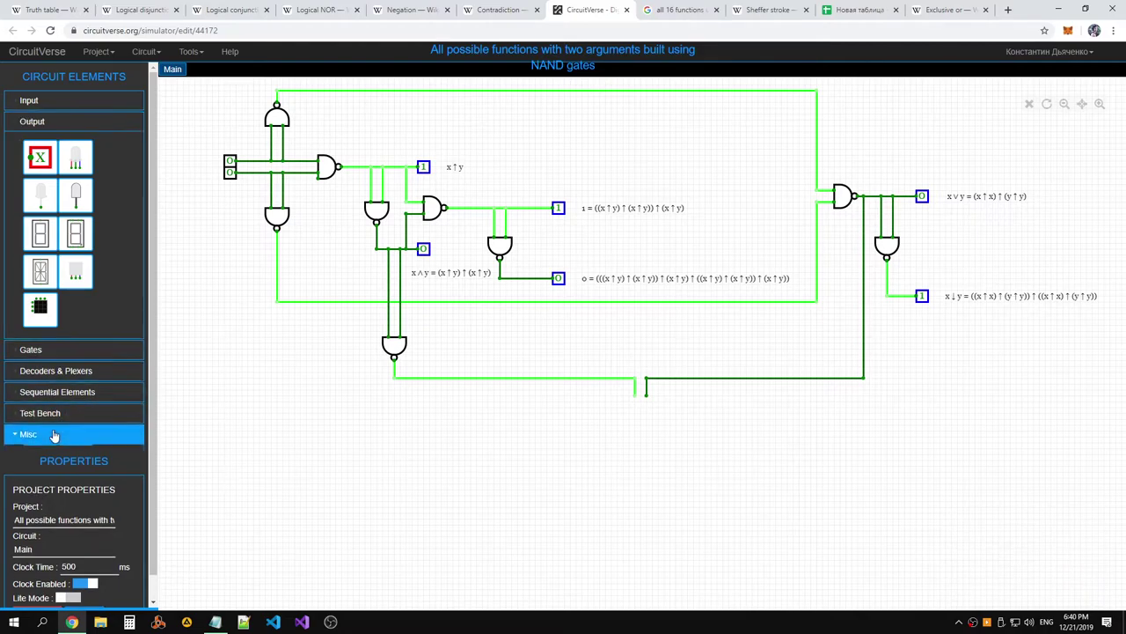
left_click(68, 190)
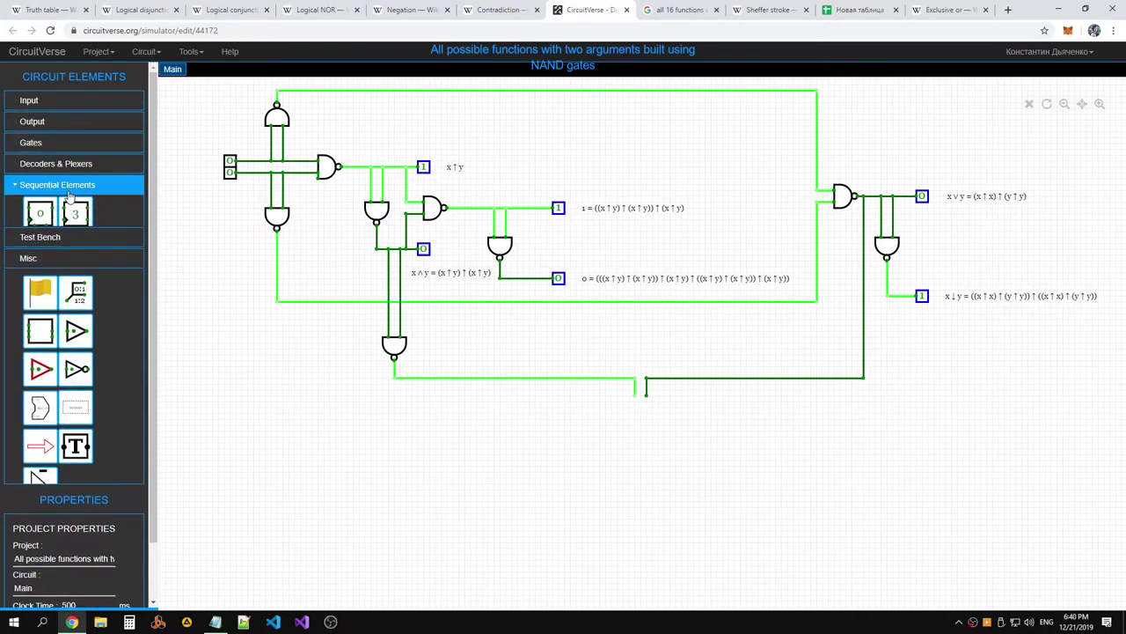
left_click(62, 168)
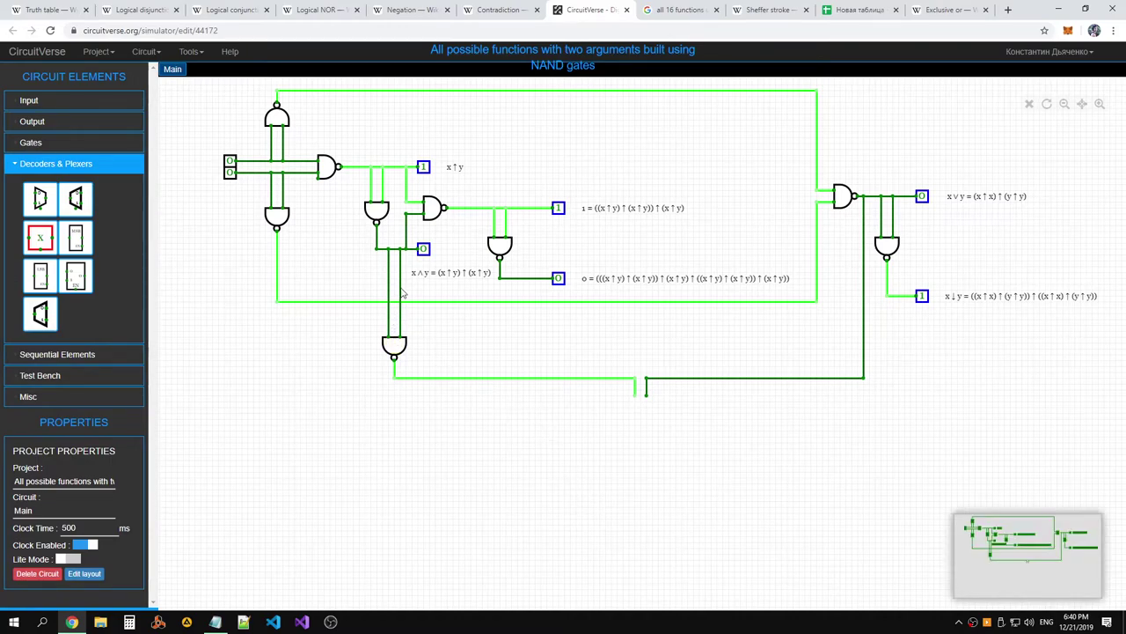
Check the Notepad formulas and the XOR equivalences in Wikipedia's Exclusive or article, then return to the CircuitVerse circuit
key("alt+Tab")
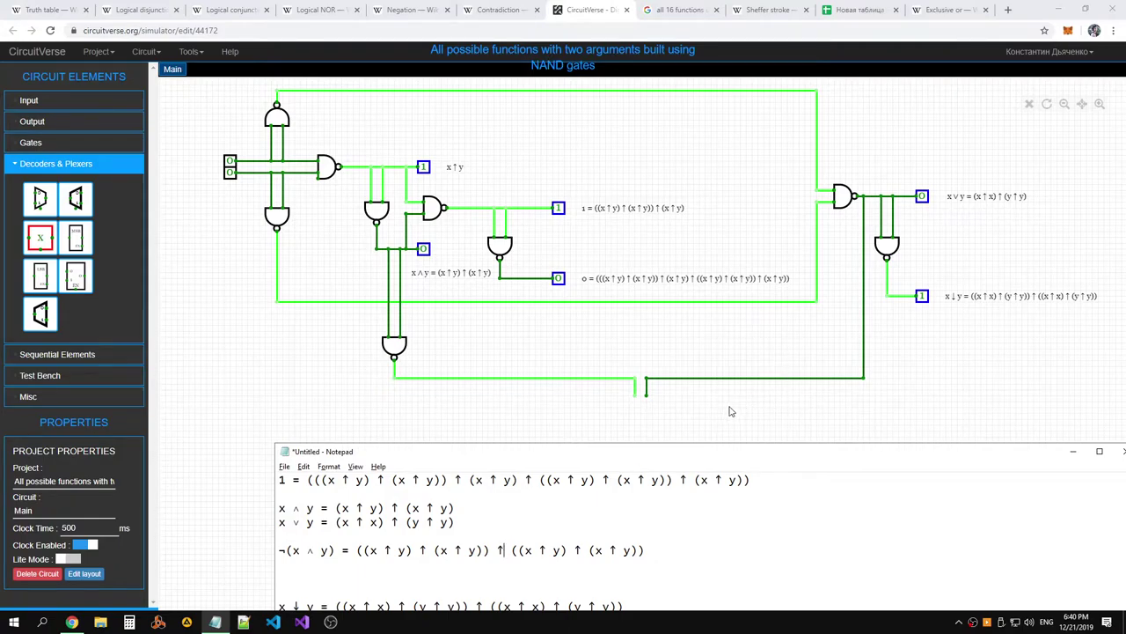
left_click(662, 399)
key("alt+Tab")
key("alt+Tab")
left_click(935, 10)
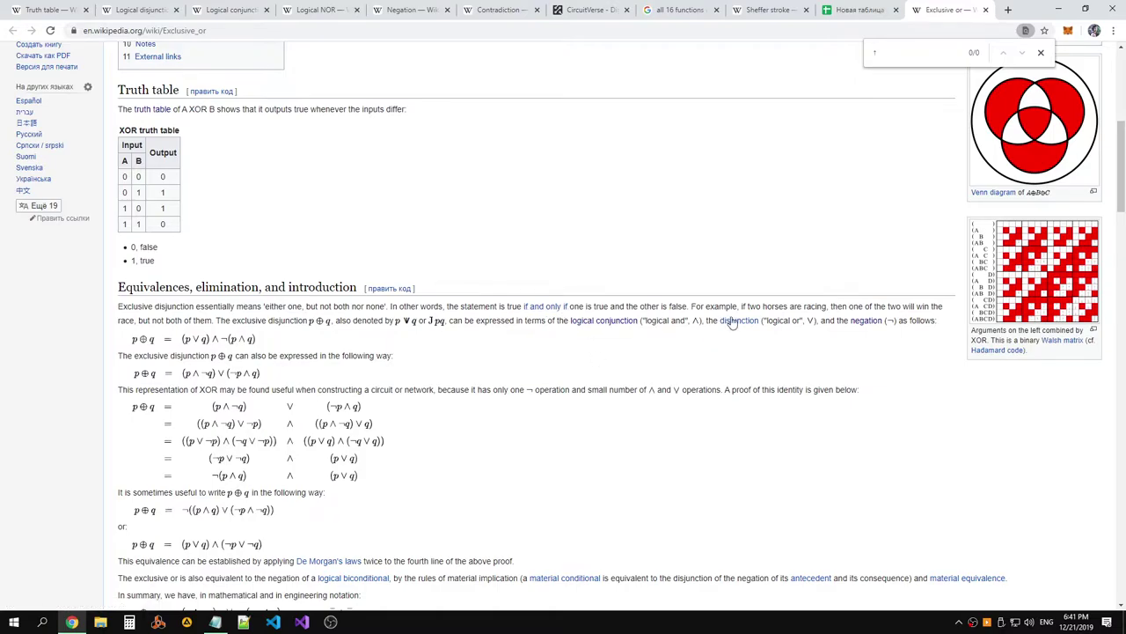
scroll(667, 363, "up", 4)
scroll(649, 379, "down", 5)
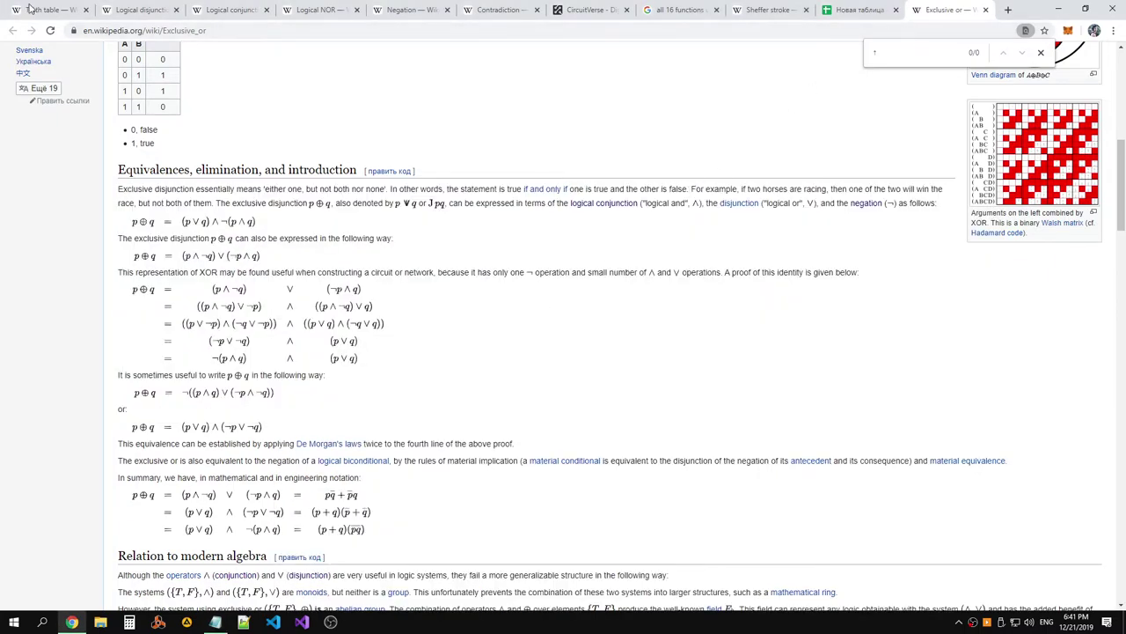
left_click(29, 9)
left_click(582, 9)
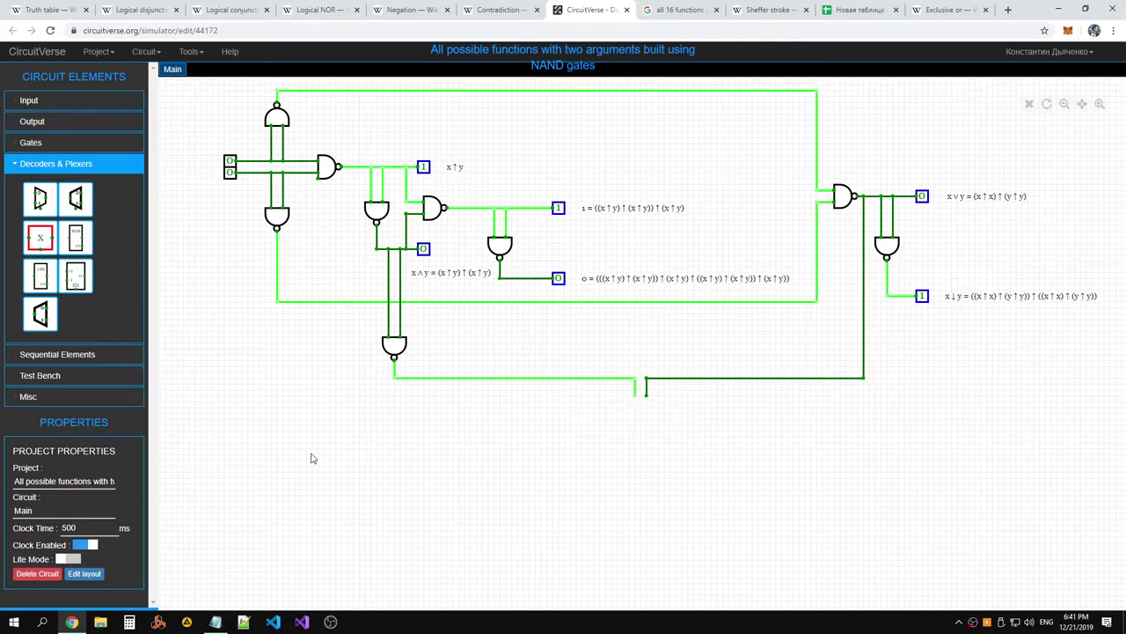
Add a NAND gate facing DOWN, attach its inputs to the two side-by-side wire ends, and draw a wire down from its output
left_click(46, 145)
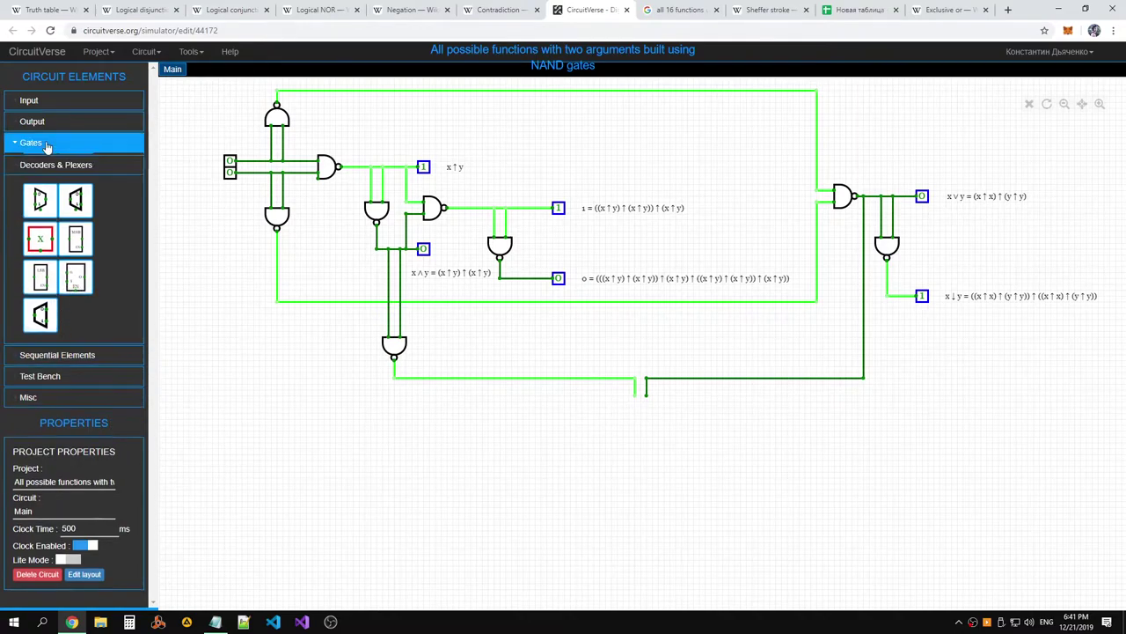
left_click(41, 254)
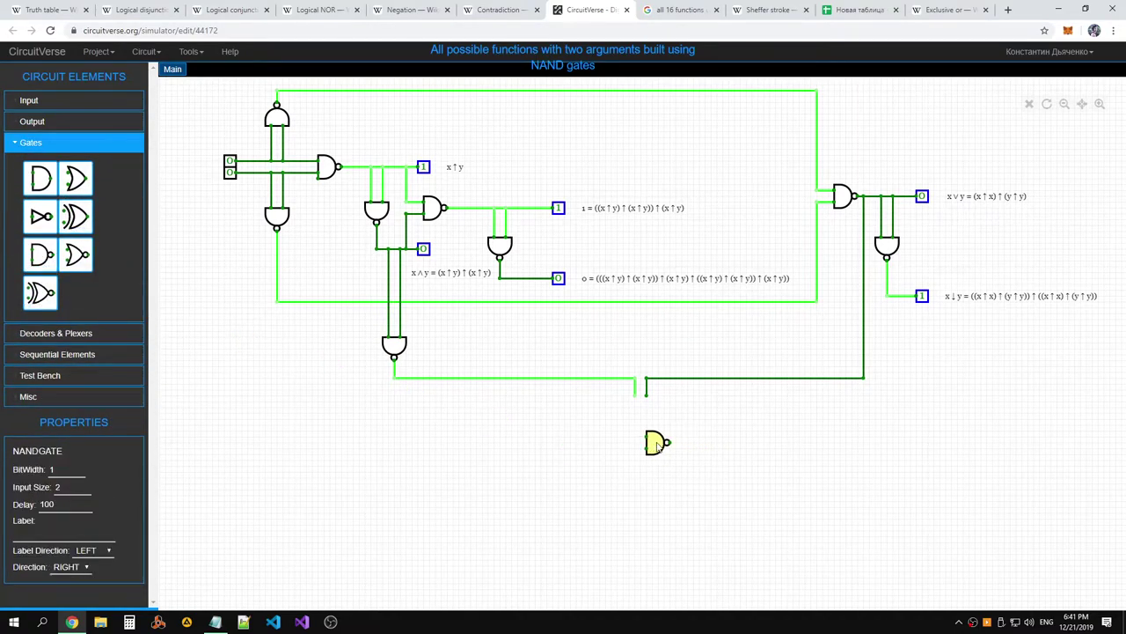
left_click(88, 567)
left_click(84, 554)
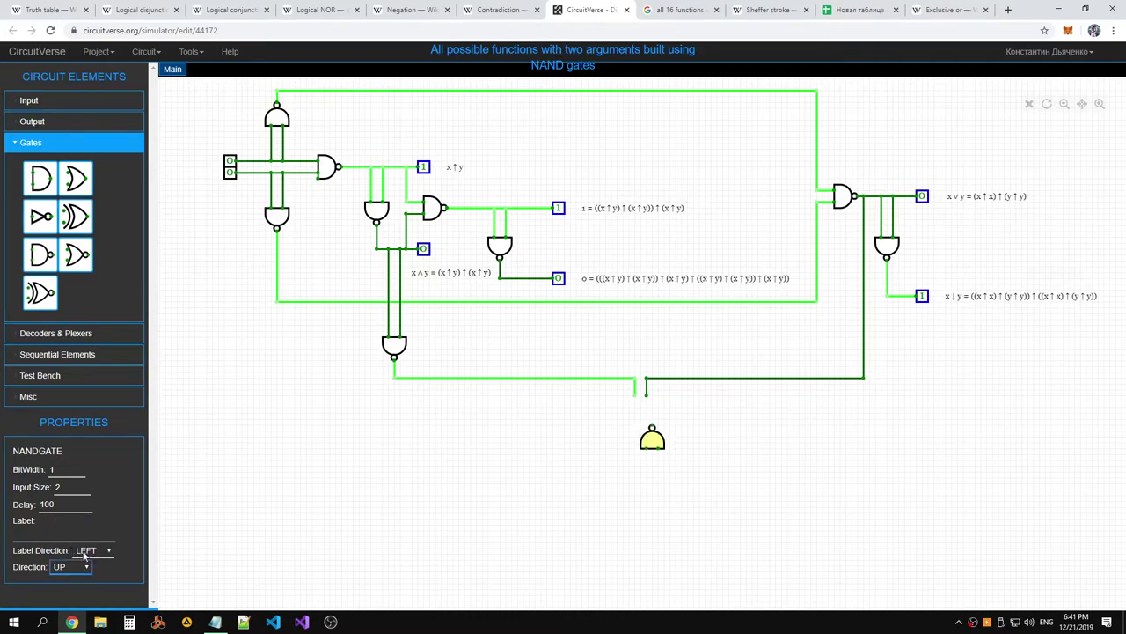
left_click(70, 567)
left_click(75, 534)
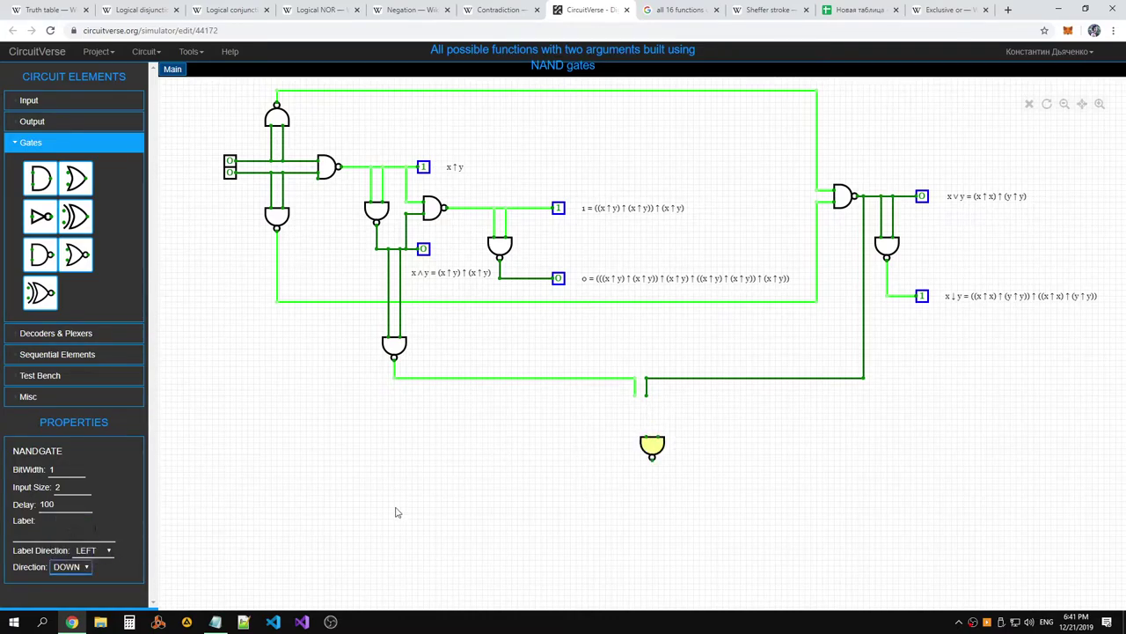
mouse_move(656, 447)
left_mouse_down()
mouse_move(632, 405)
mouse_move(645, 405)
mouse_move(642, 447)
mouse_move(669, 447)
mouse_move(641, 473)
left_mouse_up()
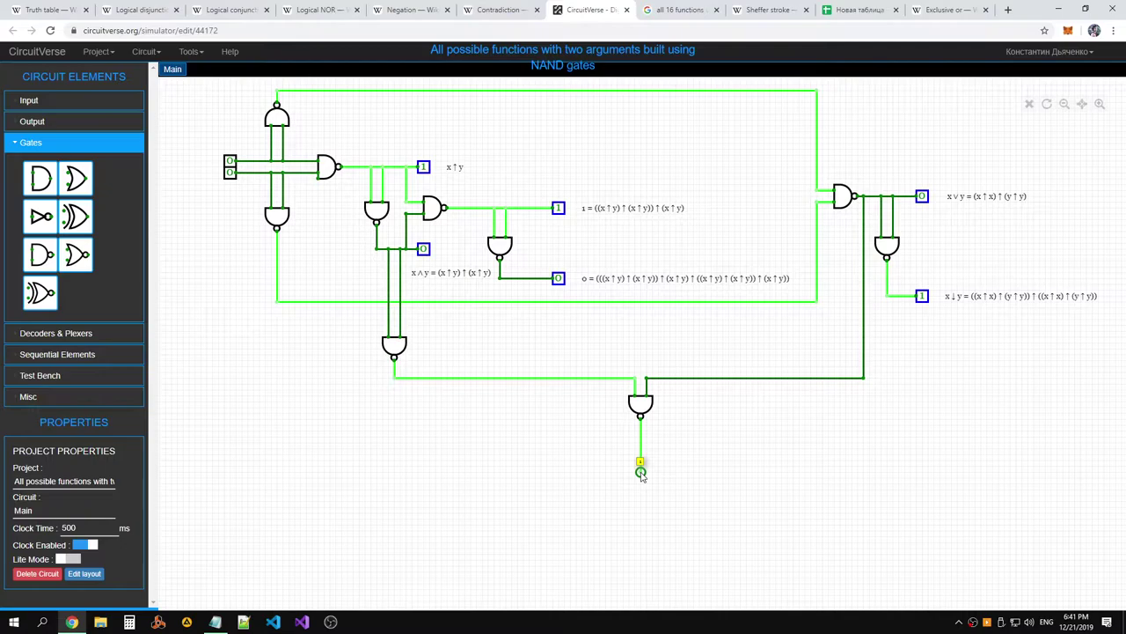
Fork the new NAND gate's output wire into two parallel downward branches
scroll(662, 471, "down", 2)
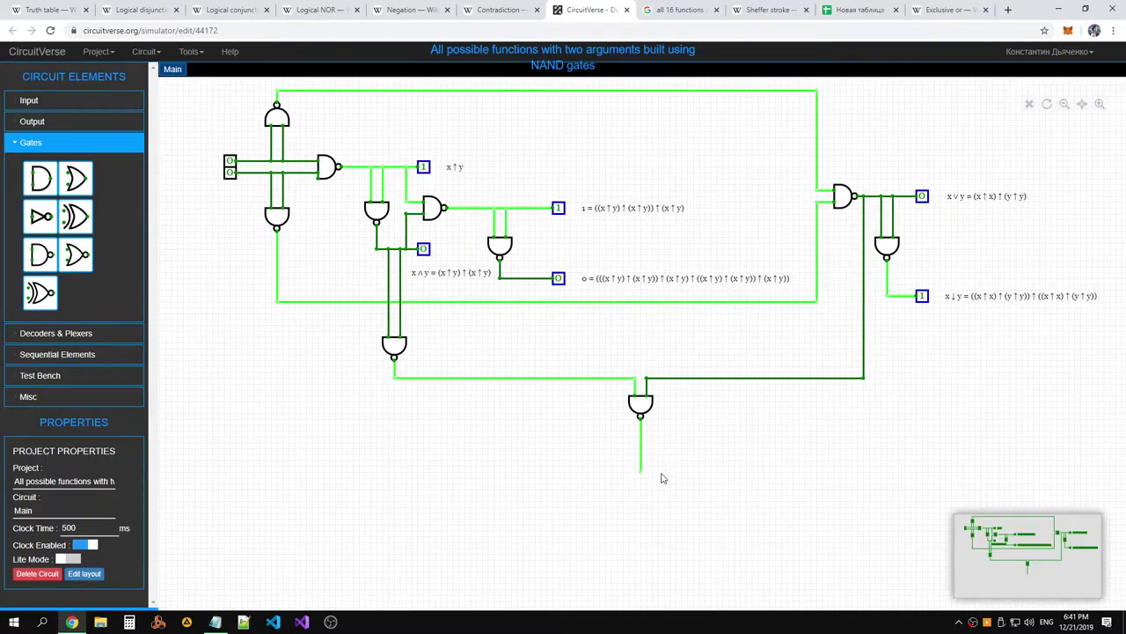
scroll(651, 468, "up", 3)
mouse_move(638, 467)
left_mouse_down()
mouse_move(640, 446)
mouse_move(631, 476)
mouse_move(642, 440)
mouse_move(647, 483)
left_mouse_up()
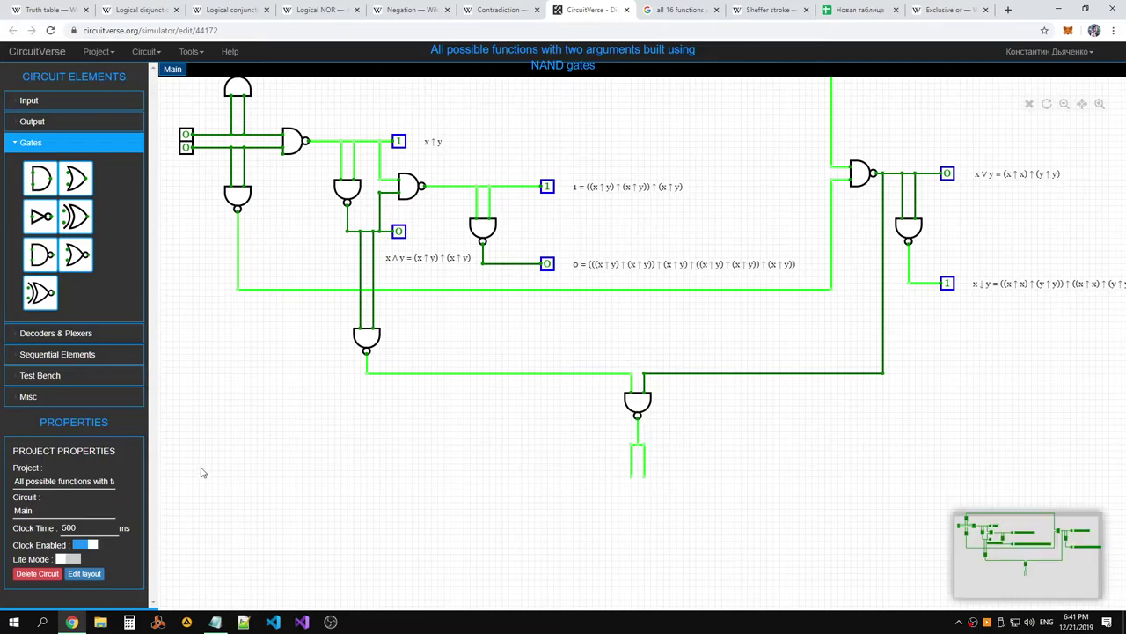
Add another NAND gate facing DOWN, attach both inputs to the forked branches, and draw a short wire from its output
left_click(42, 256)
left_click(591, 476)
left_click(82, 570)
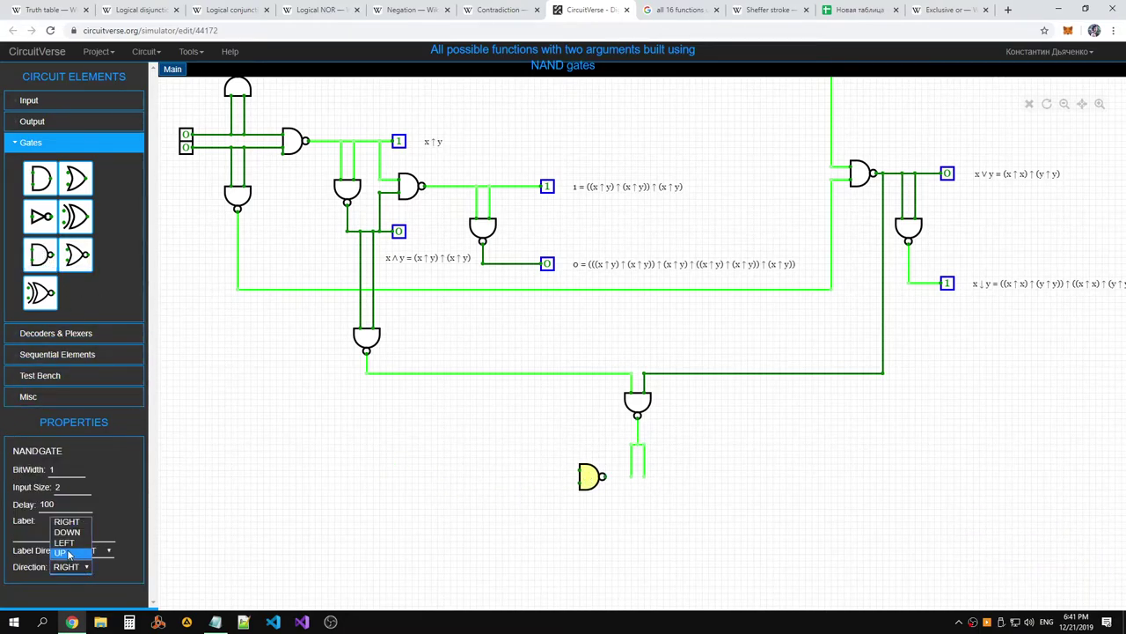
left_click(66, 532)
left_click_drag(590, 482, 640, 488)
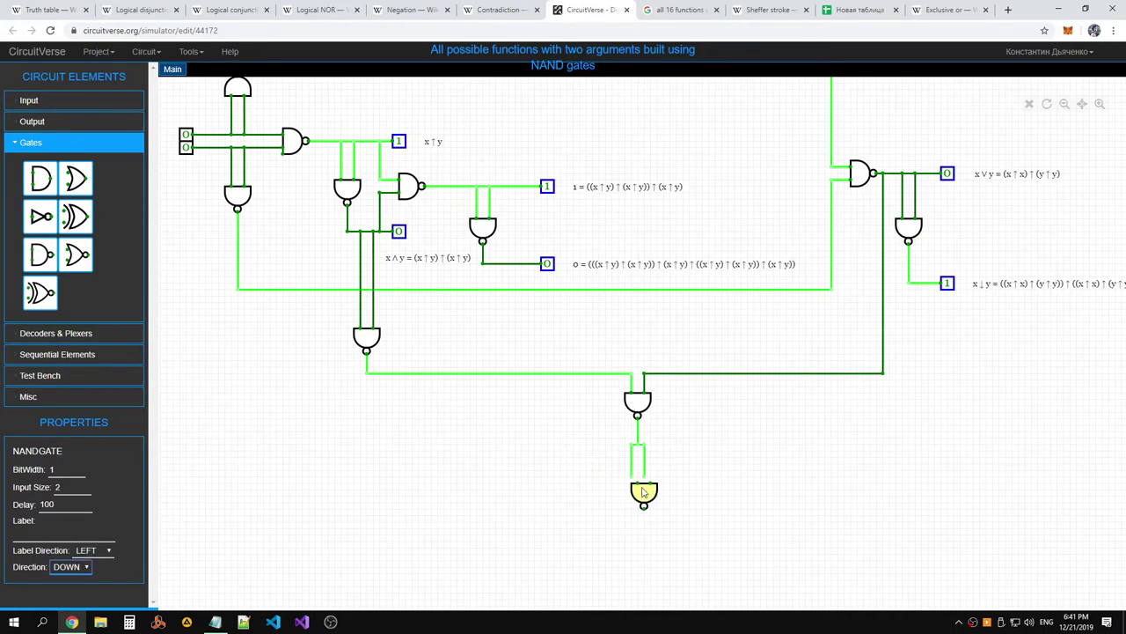
left_click(650, 509)
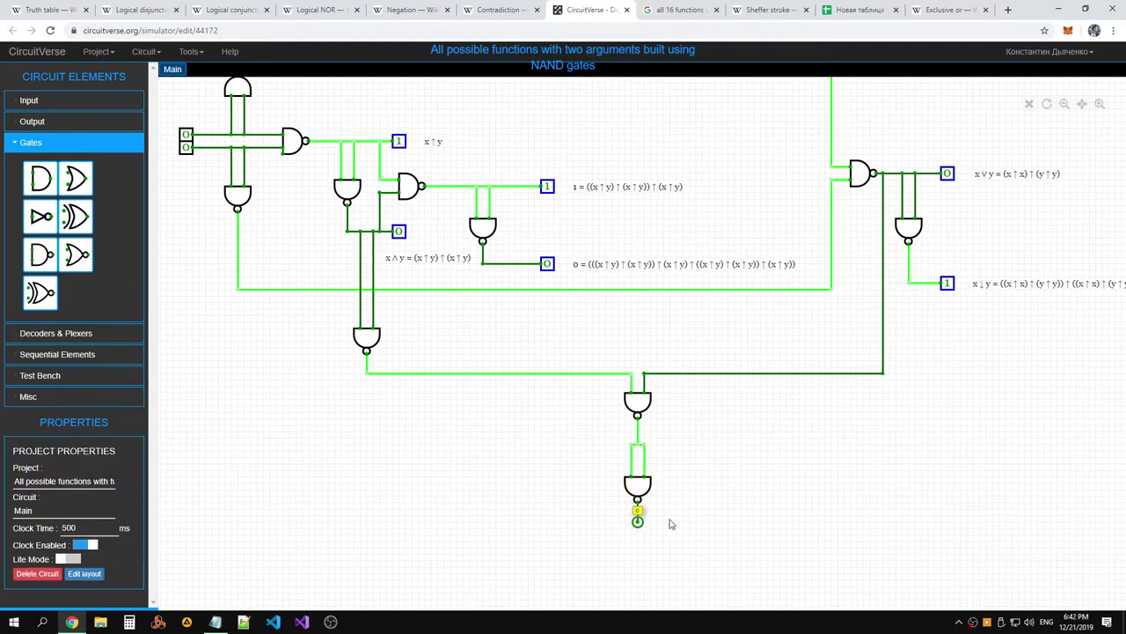
Compare the whole circuit with the XOR equivalences in Wikipedia's Exclusive or article and the XOR6 column of the truth-table spreadsheet
scroll(698, 470, "down", 3)
left_click_drag(724, 470, 659, 402)
left_click_drag(429, 345, 432, 370)
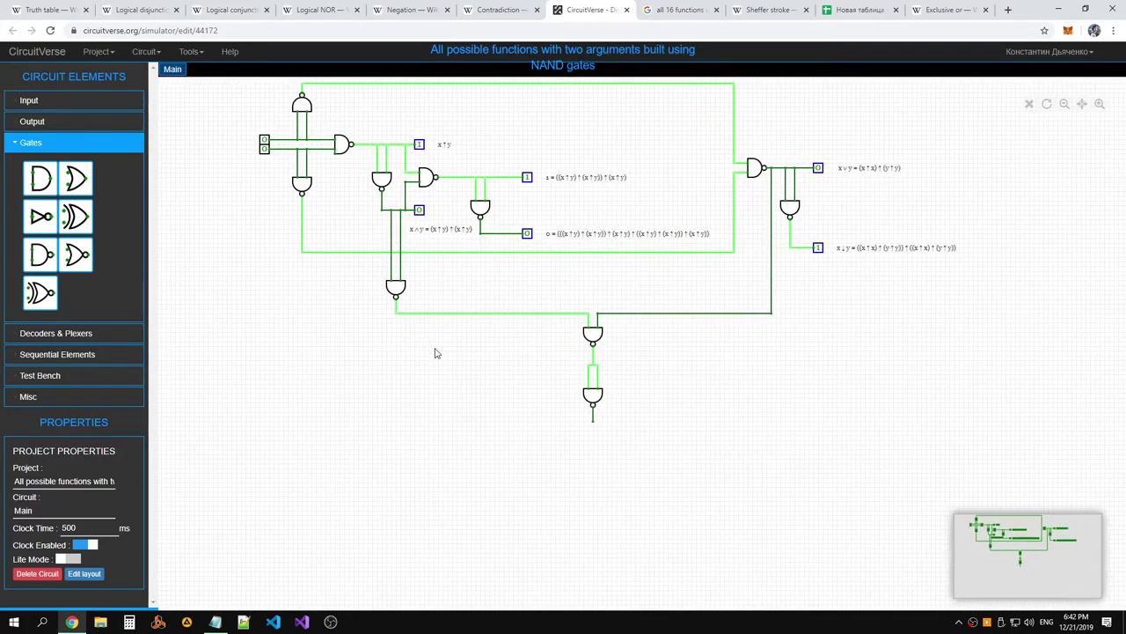
left_click(932, 10)
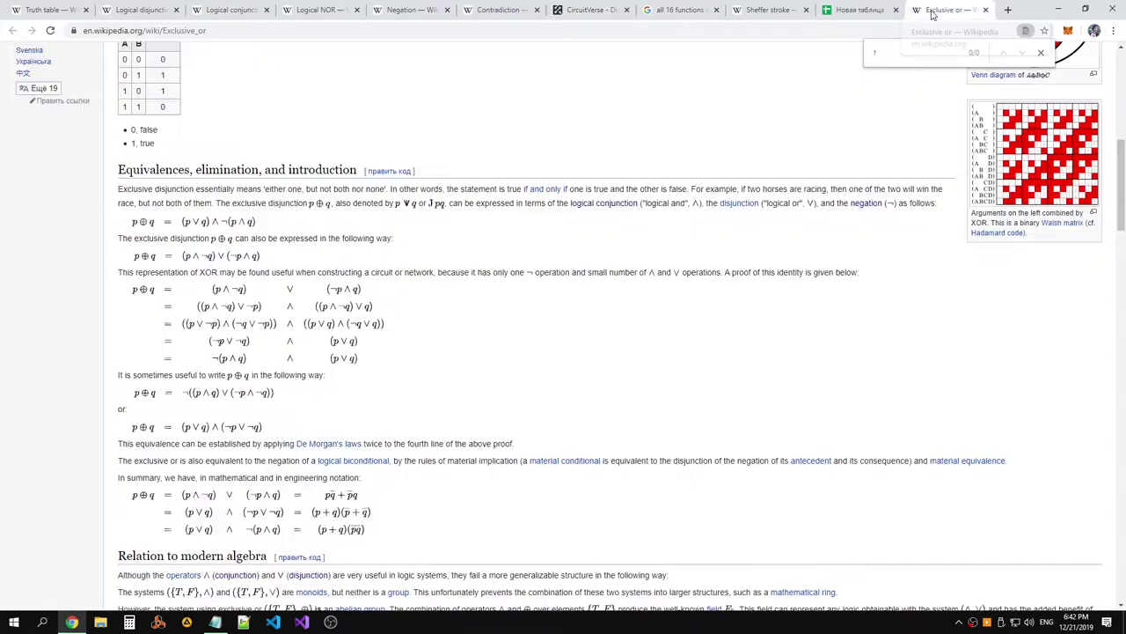
left_click(835, 11)
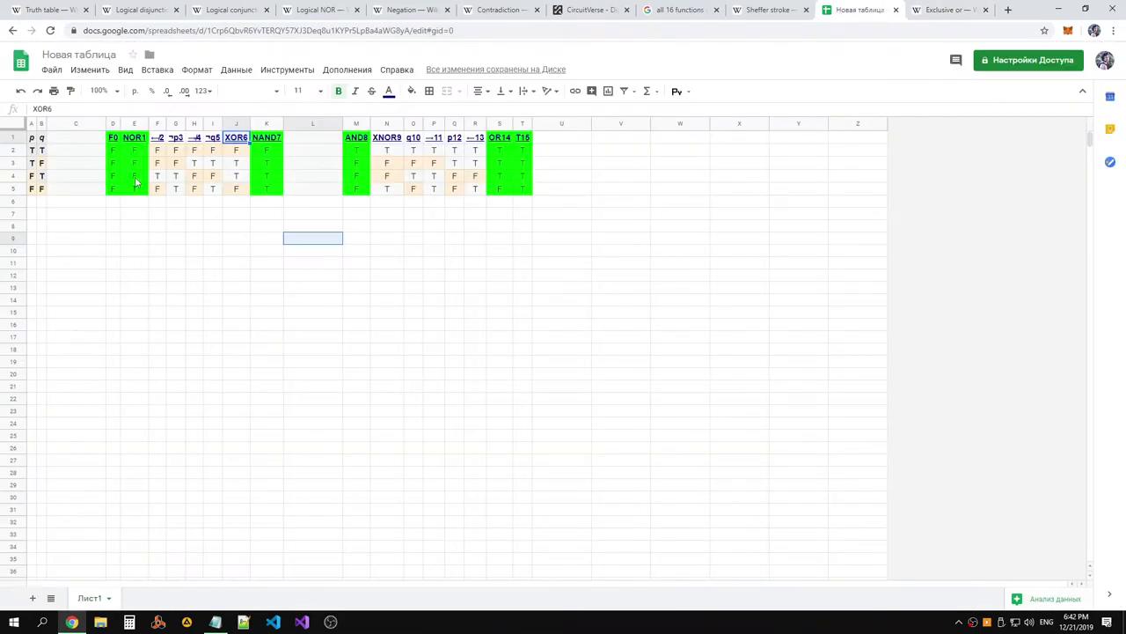
left_click(240, 190)
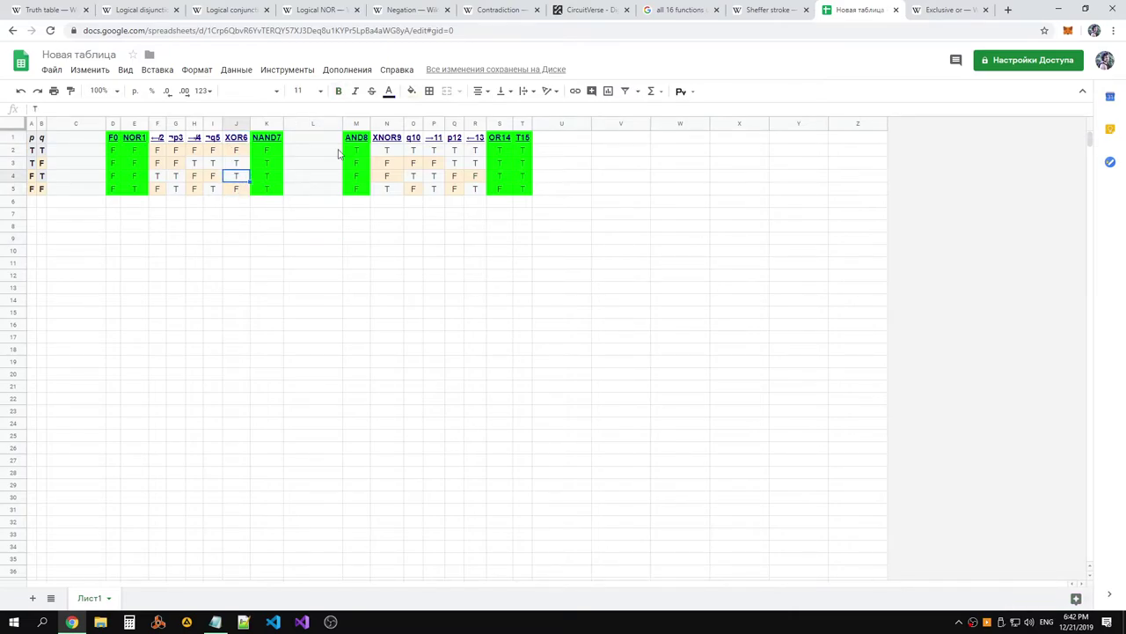
left_click(957, 10)
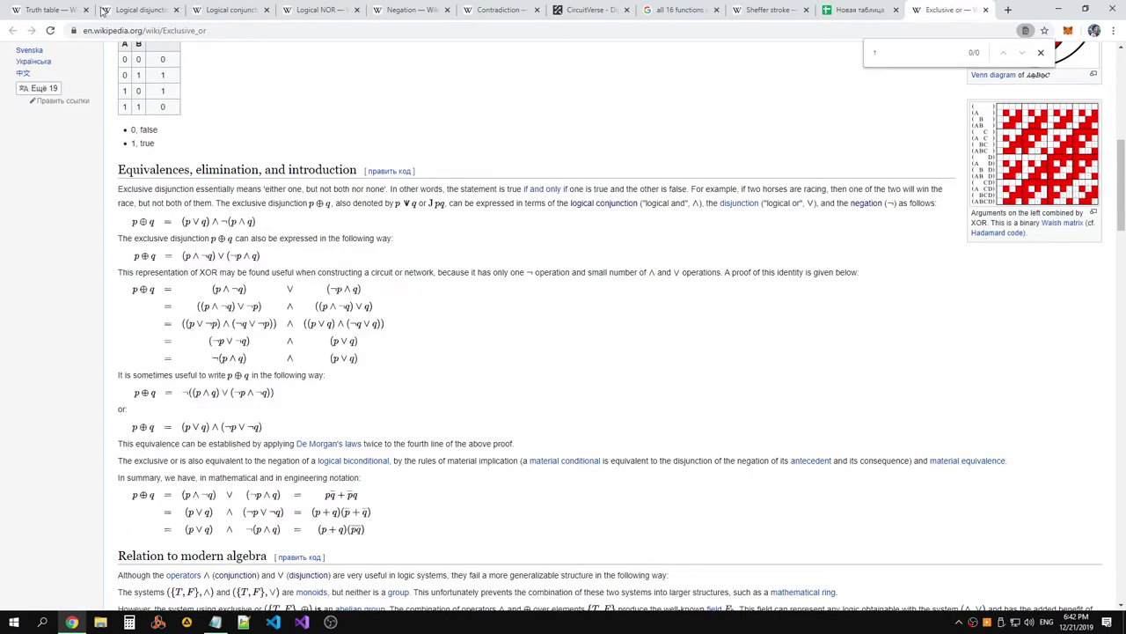
left_click(617, 11)
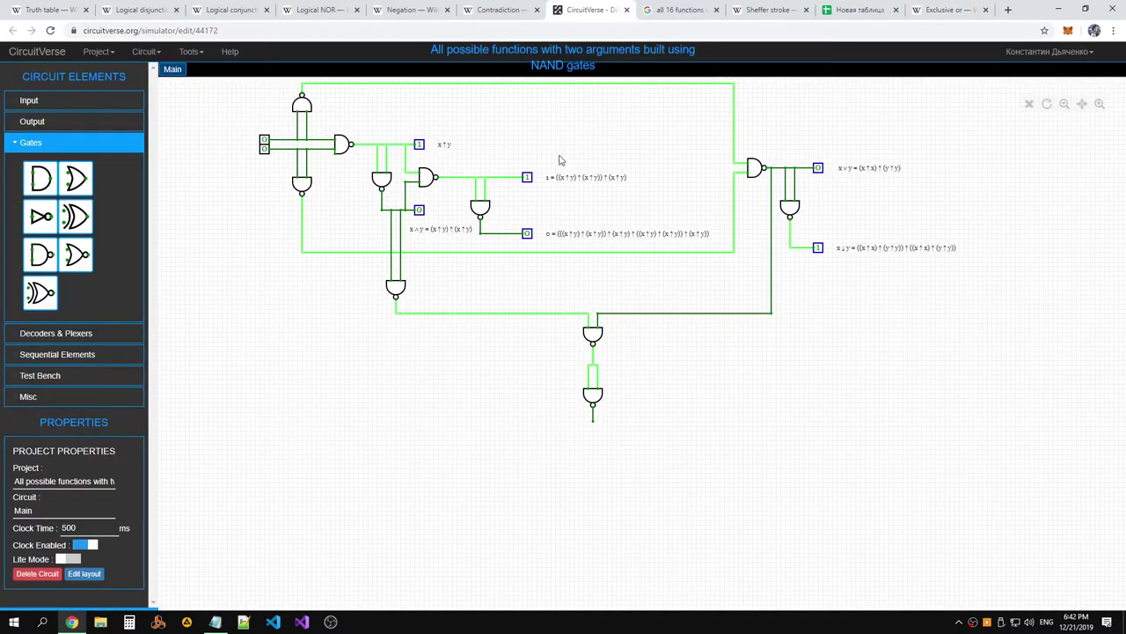
Test the circuit by setting both inputs to 1, the upper input to 0, and the lower input back to 0
left_click(265, 141)
left_click(265, 149)
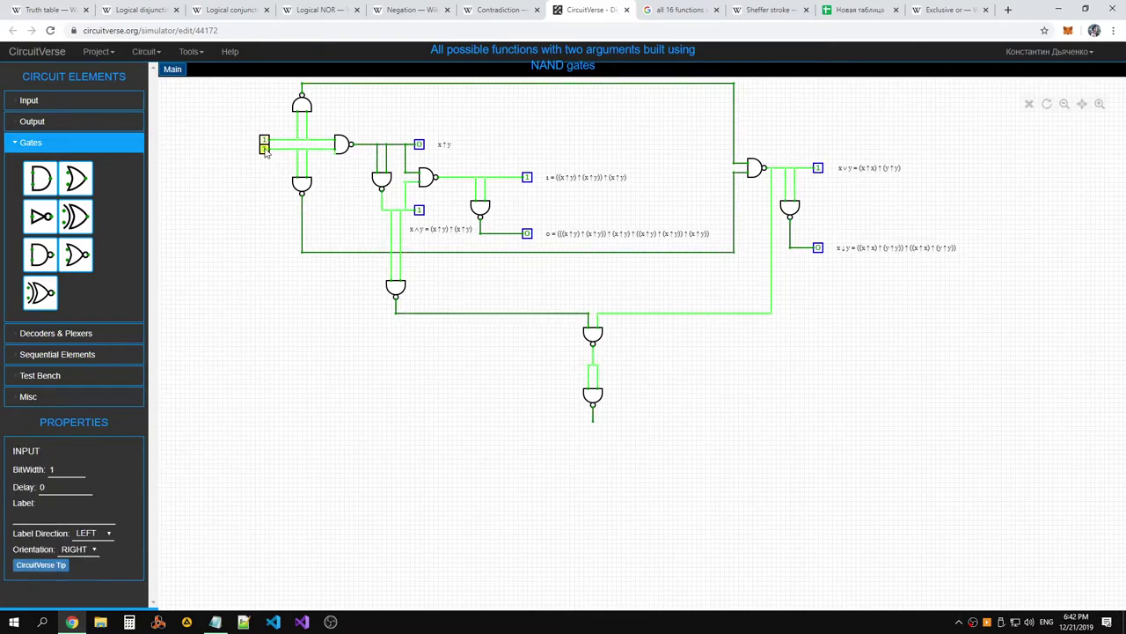
left_click(265, 146)
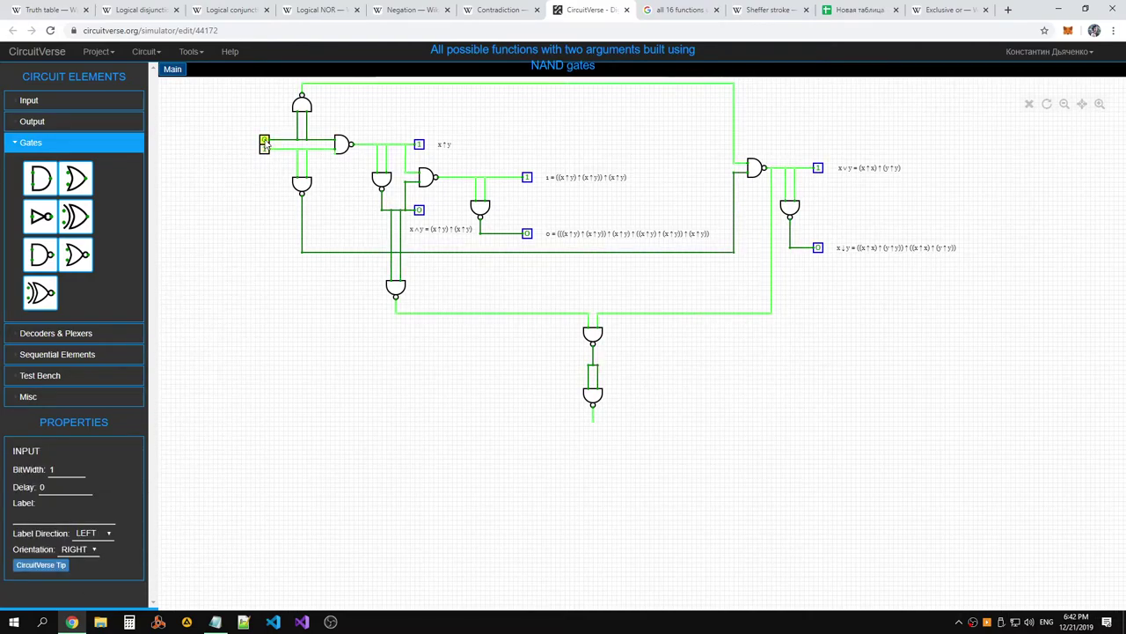
left_click(265, 149)
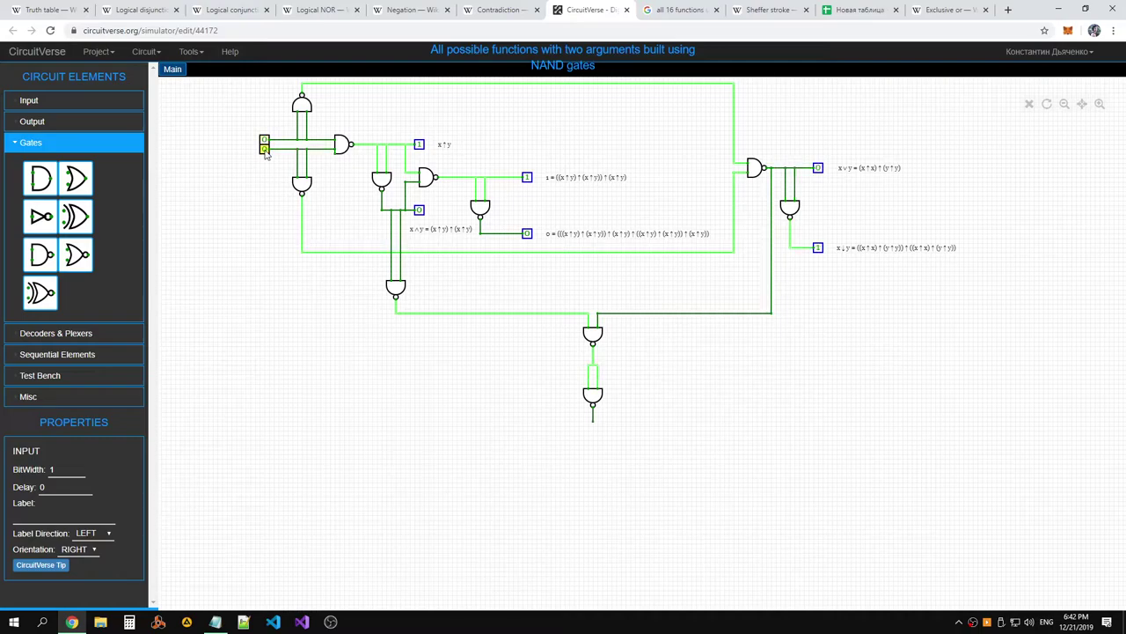
Examine the commutativity row for XOR and XNOR in the binary-operator table of Wikipedia's Truth table article
left_click(220, 9)
left_click(151, 9)
left_click(62, 14)
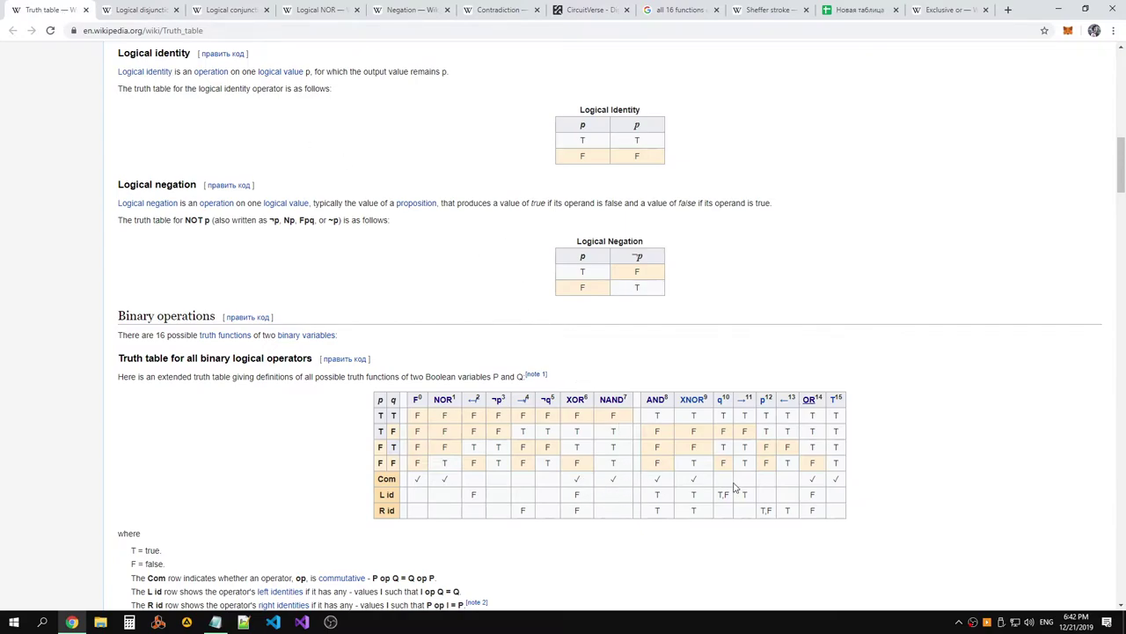
left_click_drag(712, 487, 572, 485)
left_click(576, 479)
left_click(570, 482)
left_click(704, 484)
left_click(572, 484)
left_click_drag(699, 482, 572, 487)
left_click(574, 487)
Recheck the truth-table spreadsheet against the Exclusive or article and return to the CircuitVerse circuit
left_click(849, 12)
left_click(938, 18)
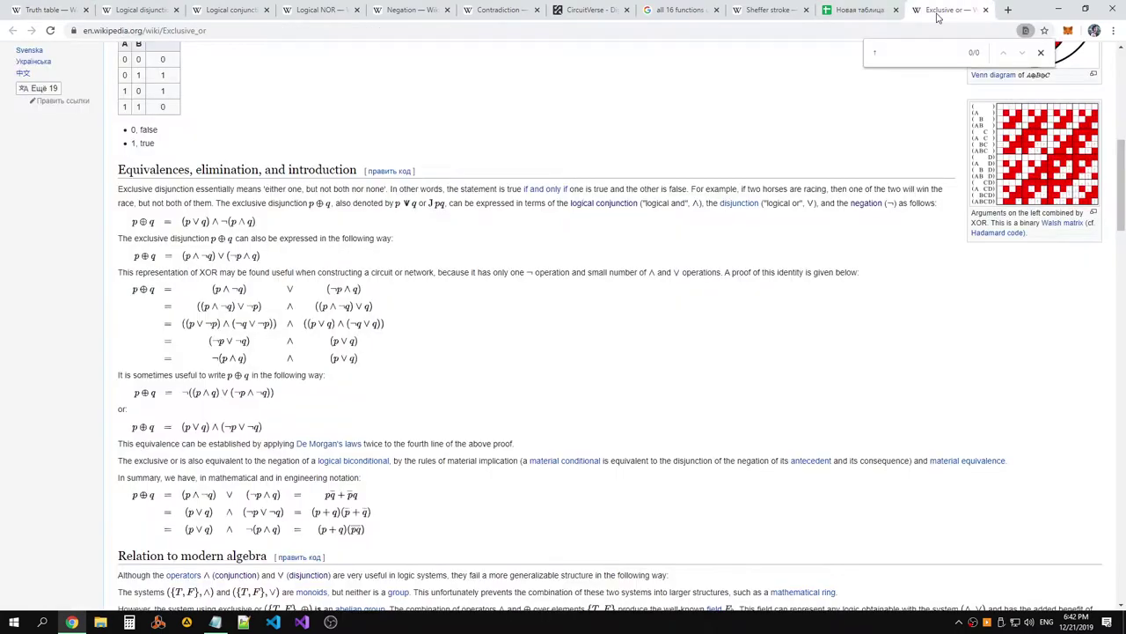
left_click(849, 13)
left_click(938, 18)
left_click(849, 12)
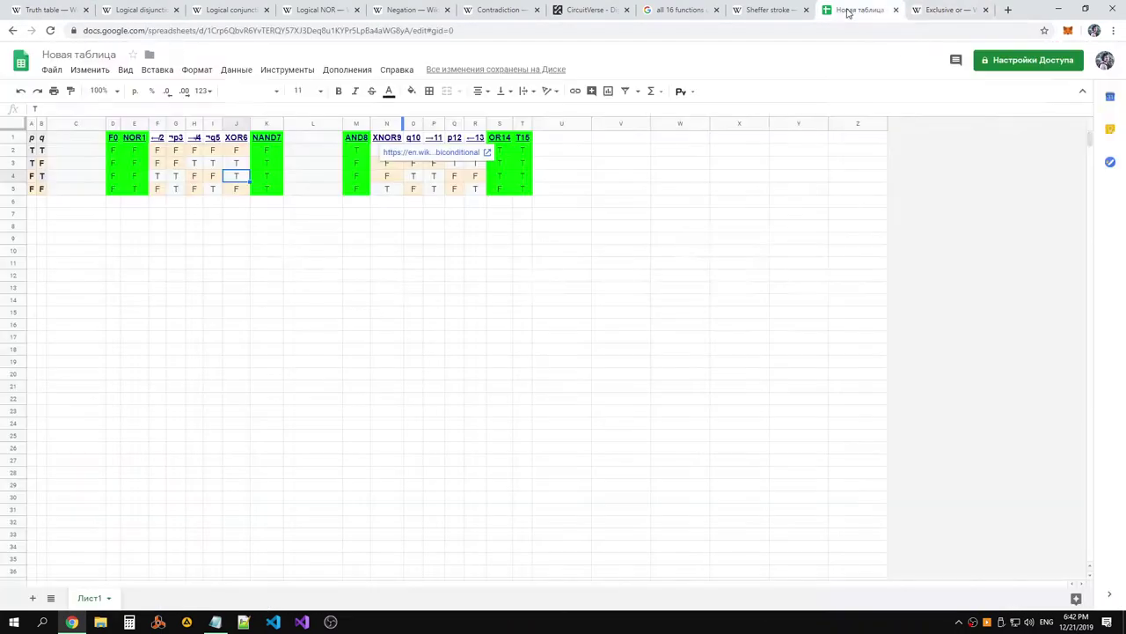
left_click(767, 11)
left_click(587, 11)
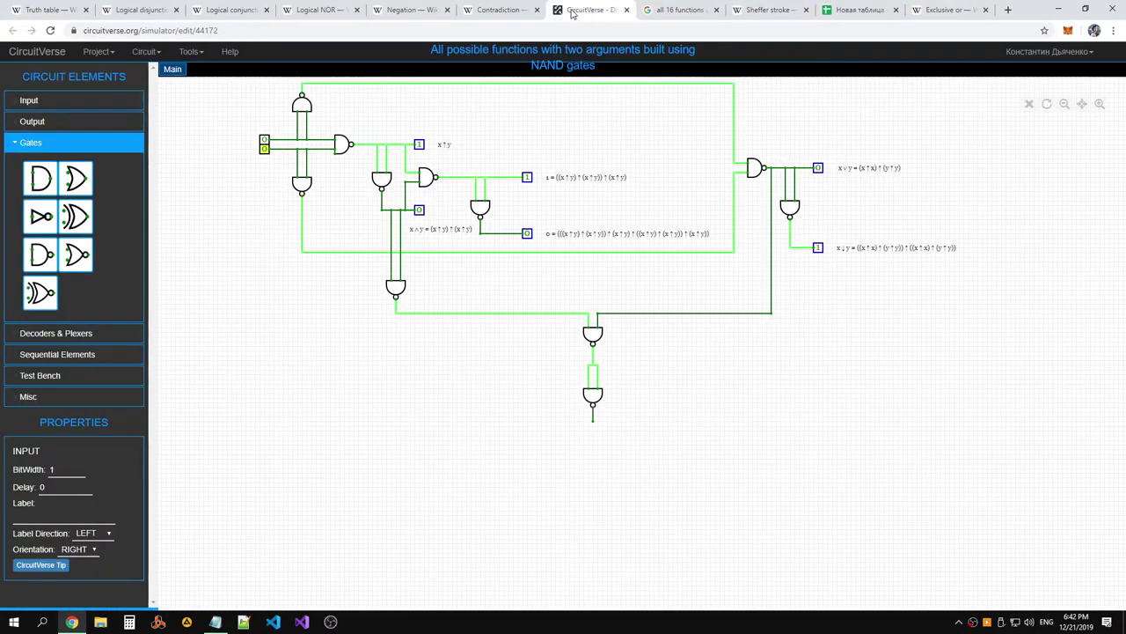
Review the operator tables in the Truth table article and the NAND formulas in Notepad, then return to the circuit
left_click(475, 15)
left_click(51, 11)
key("alt+Tab")
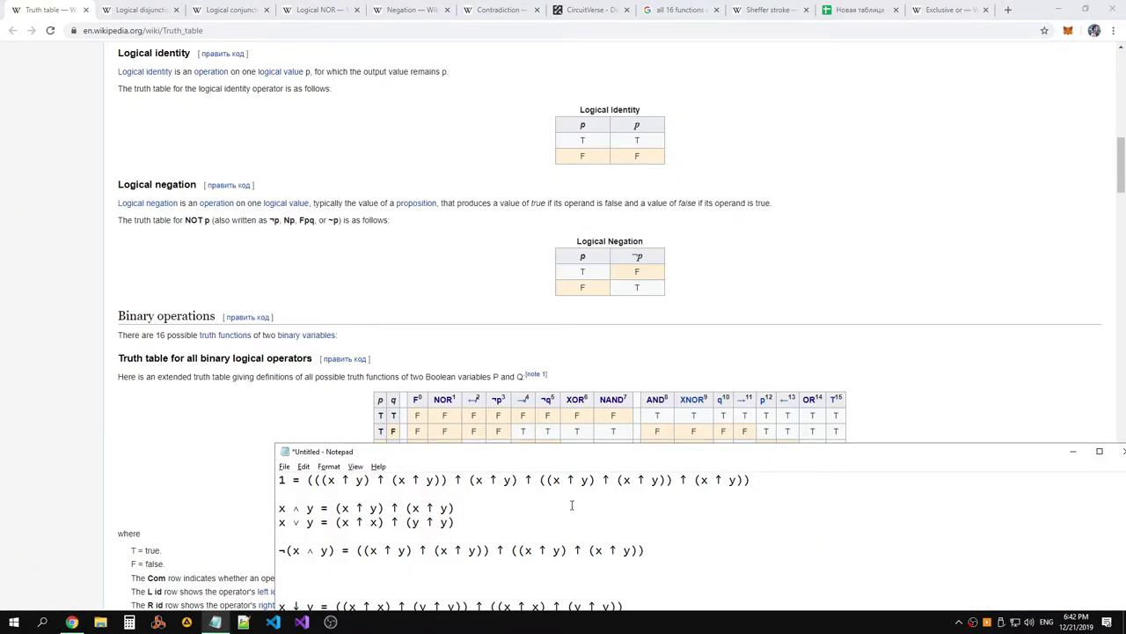
scroll(825, 317, "down", 4)
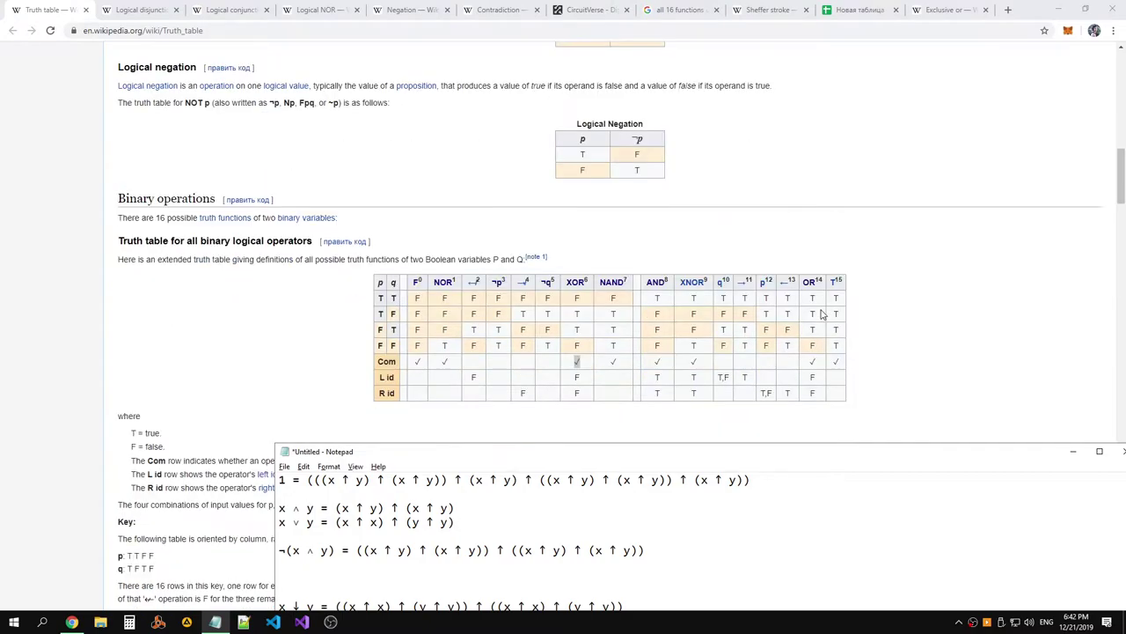
scroll(747, 307, "up", 2)
scroll(761, 312, "down", 3)
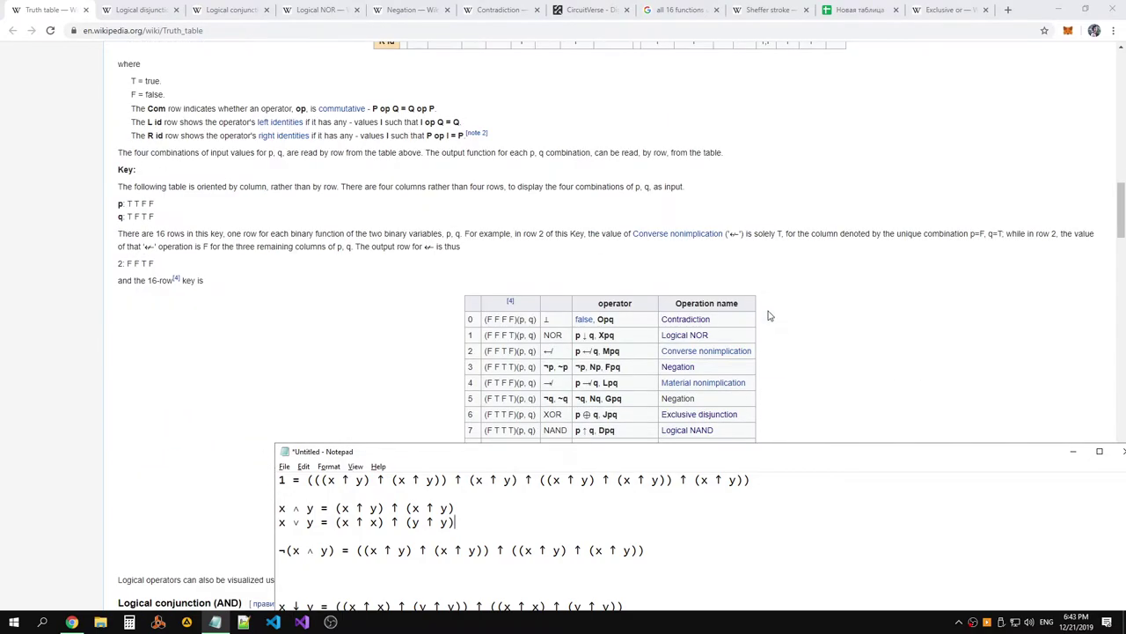
left_click(588, 12)
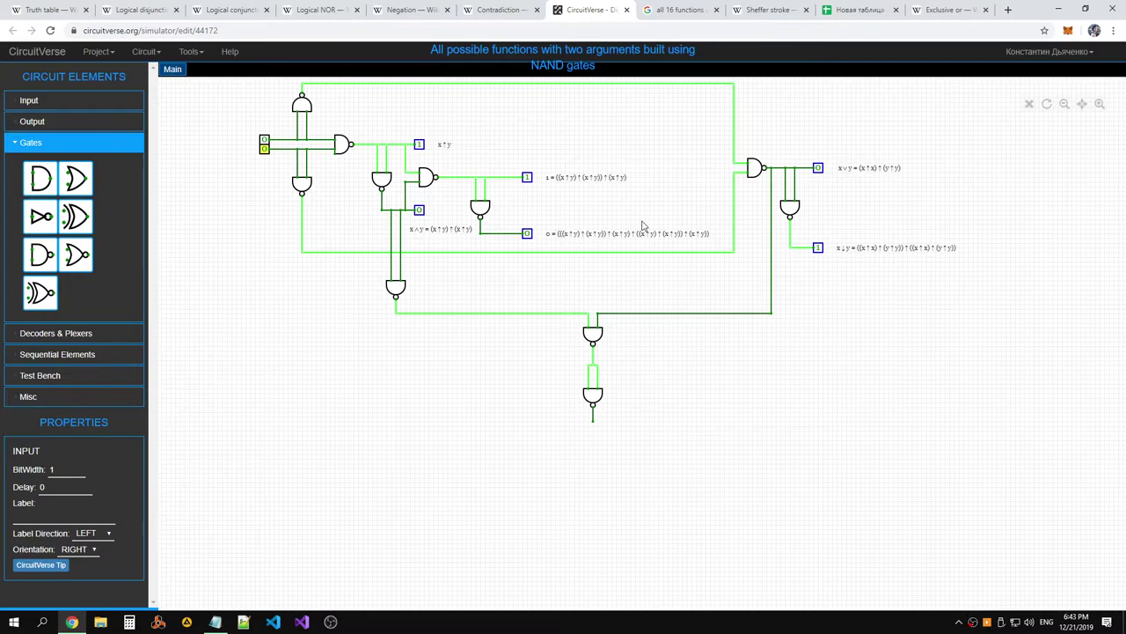
left_click(652, 354)
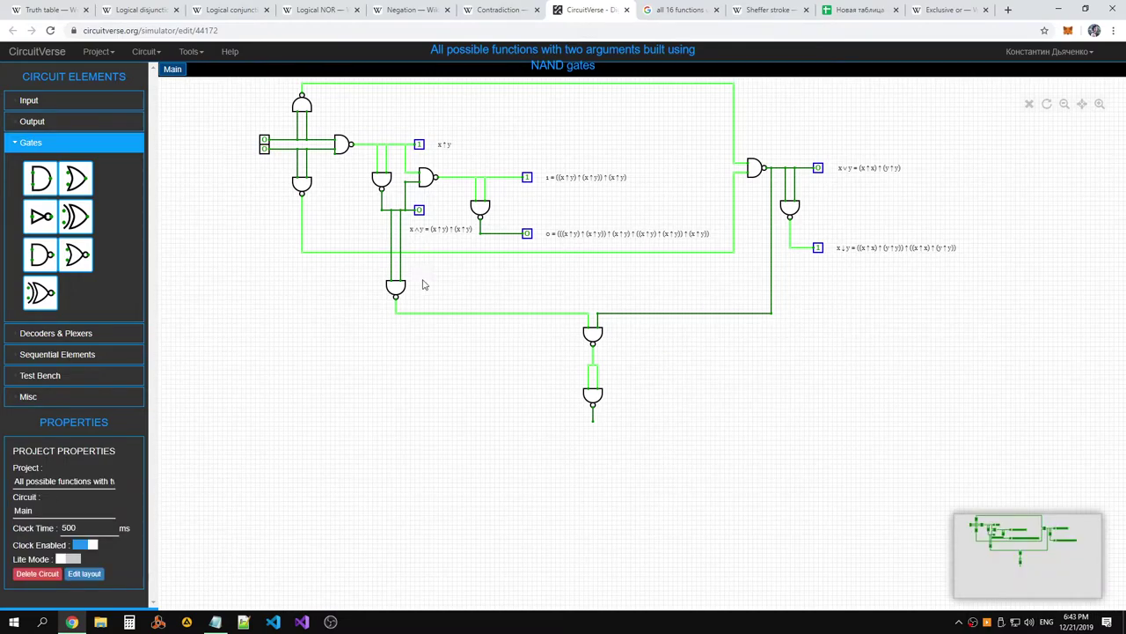
key("alt+Tab")
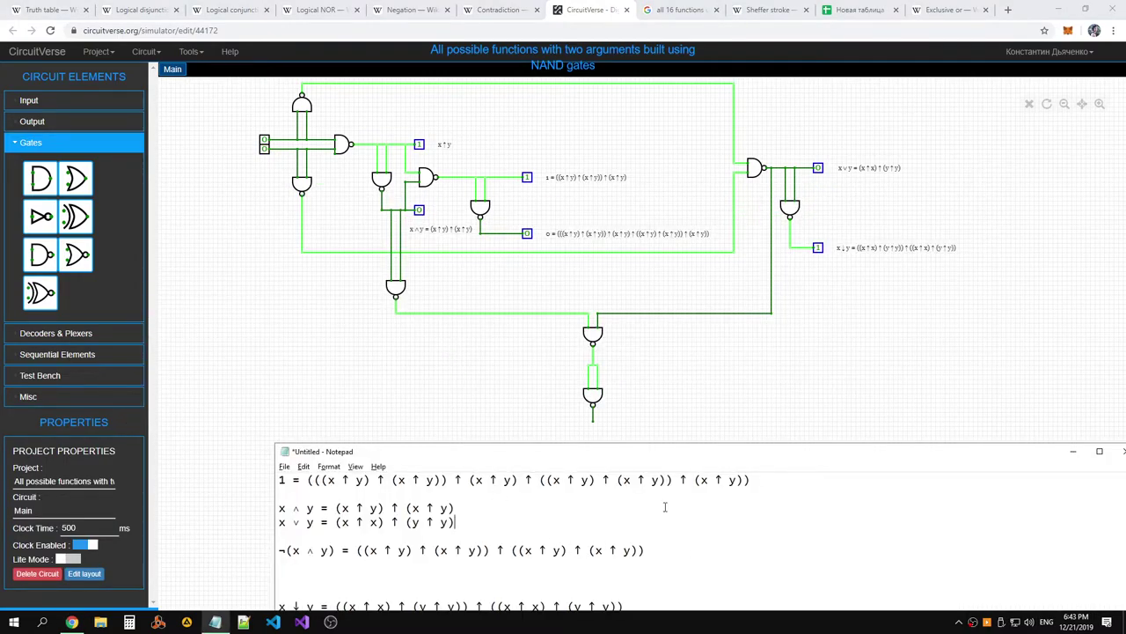
left_click(485, 365)
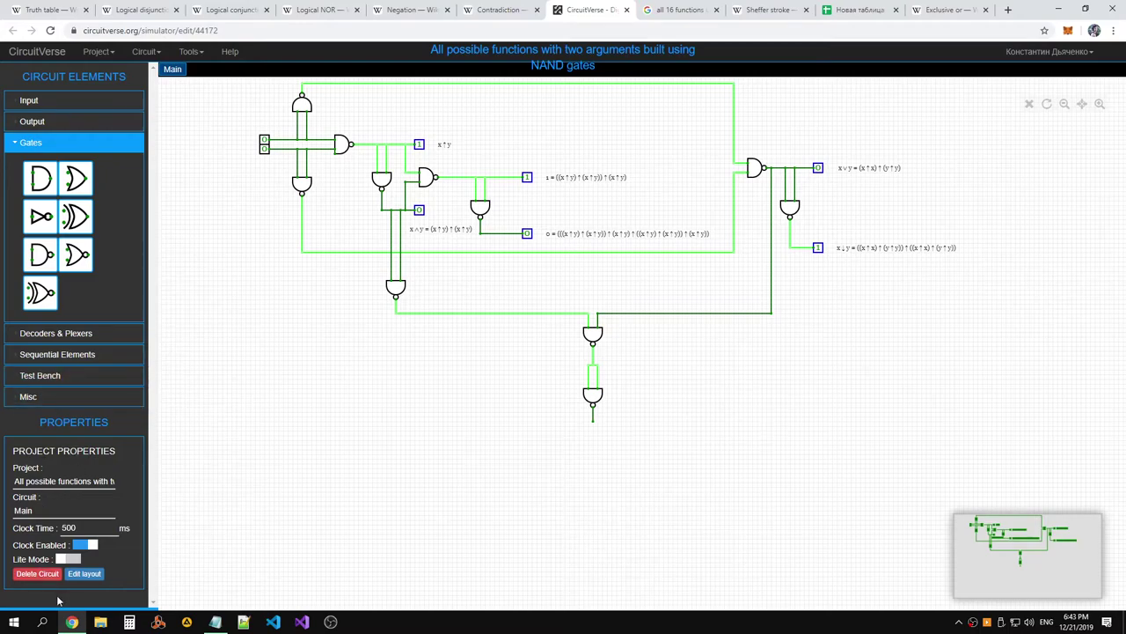
Add the text ¬(x ∧ y) = ((x ↑ y) ↑ (x ↑ y)) ↑ ((x ↑ y) ↑ (x ↑ y)) from Notepad just below the negated AND gate's output wire
left_click(48, 397)
left_click(76, 419)
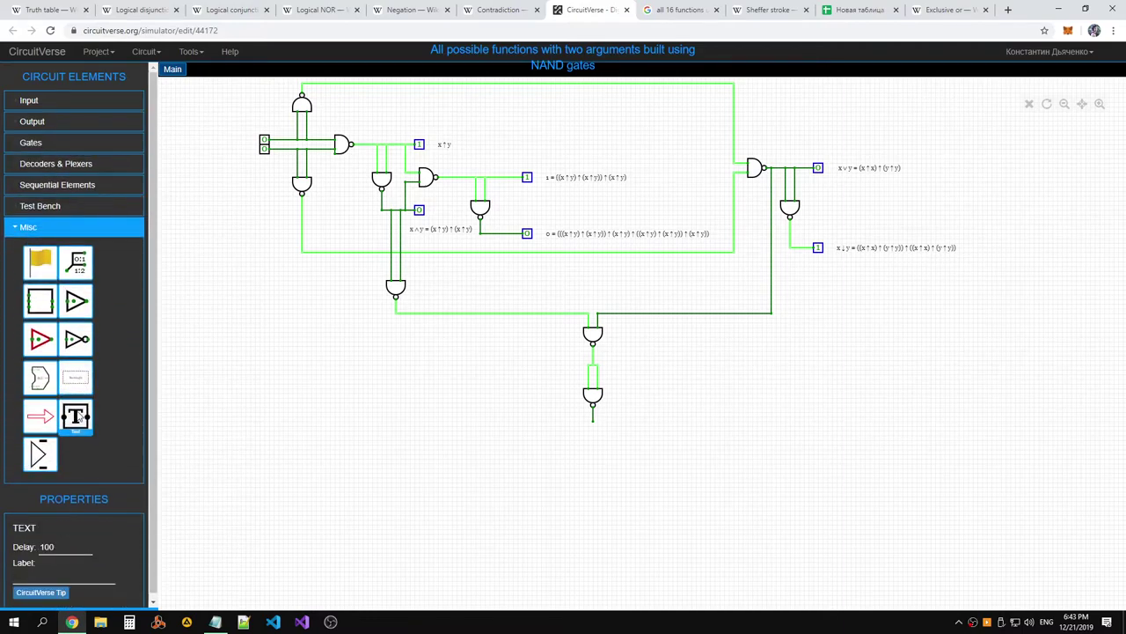
key("alt+Tab")
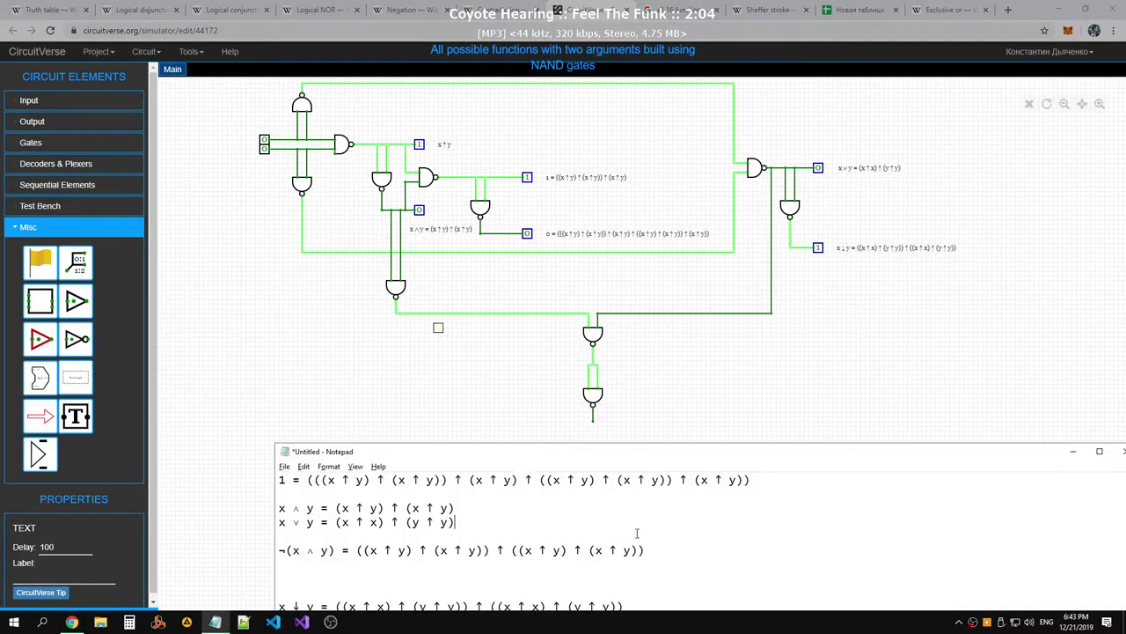
left_click_drag(471, 565, 263, 553)
key("ctrl+c")
left_click(62, 575)
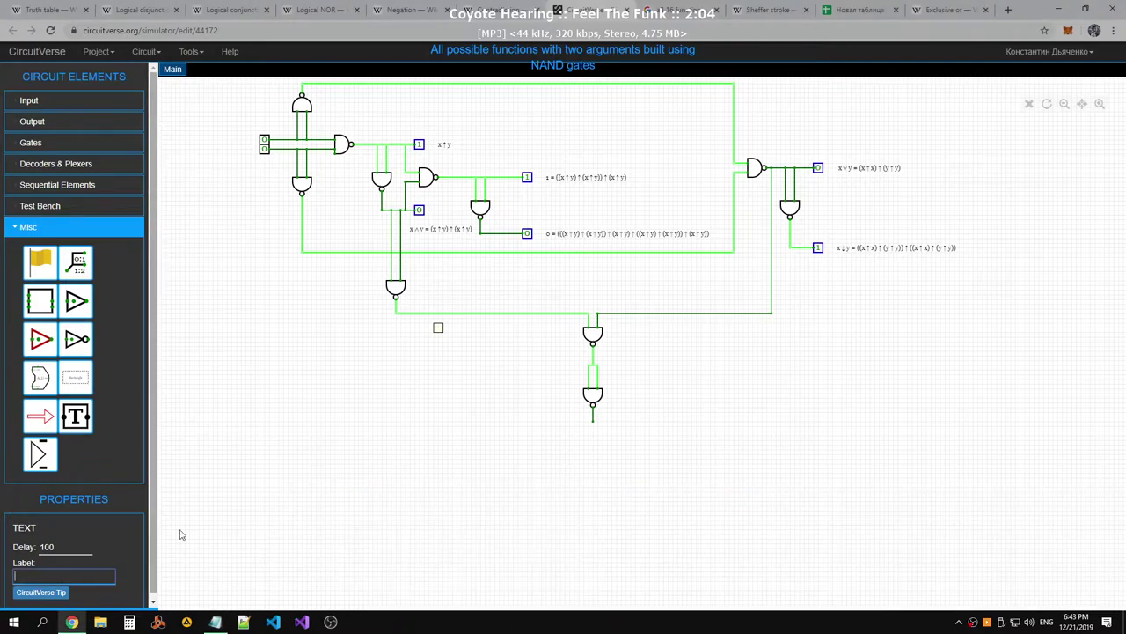
key("ctrl+v")
left_click_drag(489, 330, 477, 325)
left_click(497, 369)
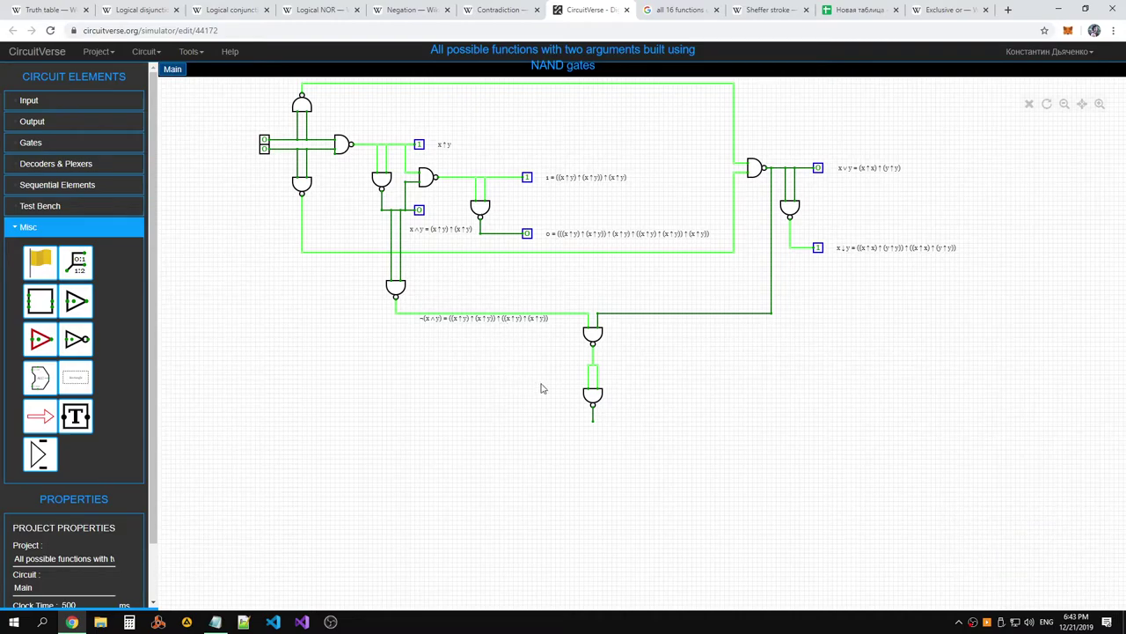
key("alt+Tab")
left_click(682, 553)
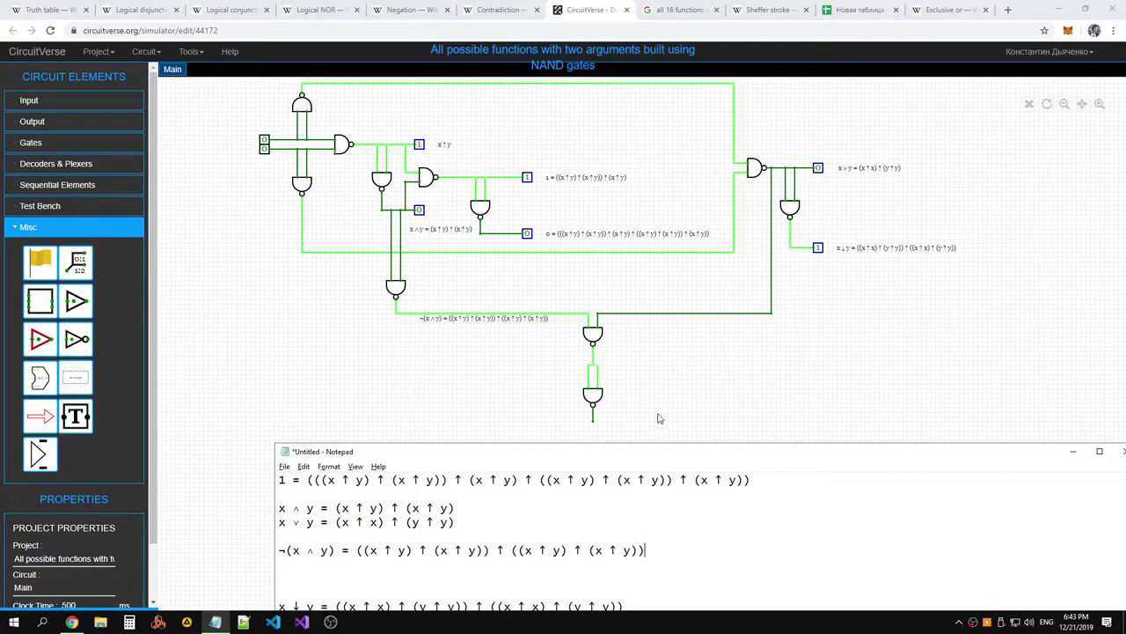
left_click(621, 360)
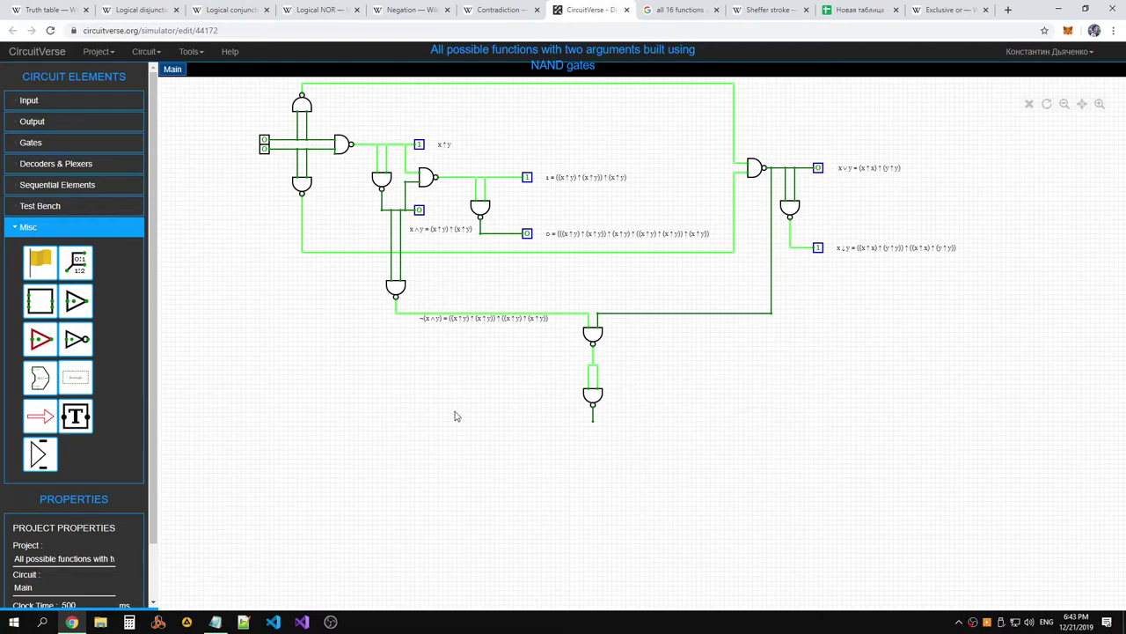
left_click(76, 416)
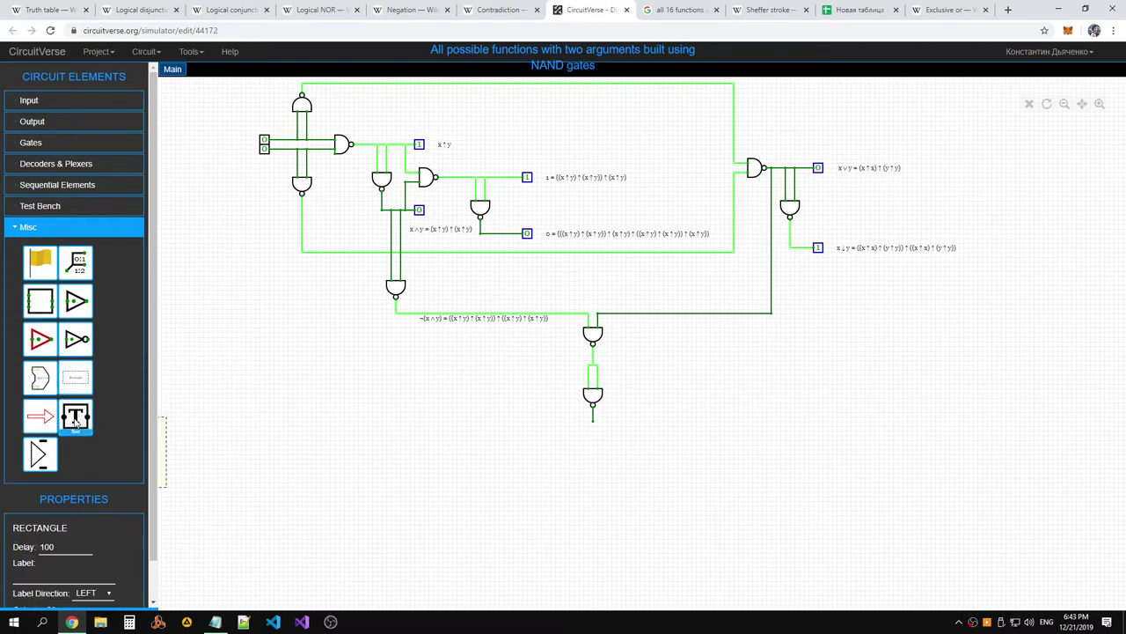
left_click(616, 360)
Start a new Notepad line with the ¬(x ∧ y) expression in parentheses: (((x ↑ y) ↑ (x ↑ y)) ↑ ((x ↑ y) ↑ (x ↑ y))) ↑
key("alt+Tab")
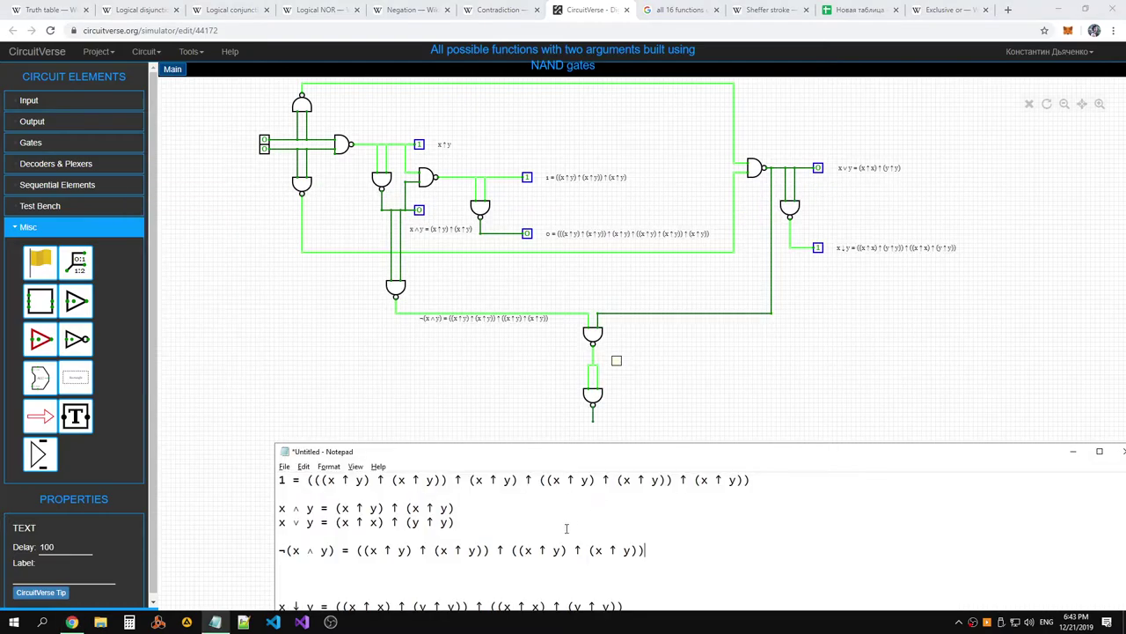
left_click_drag(651, 551, 358, 553)
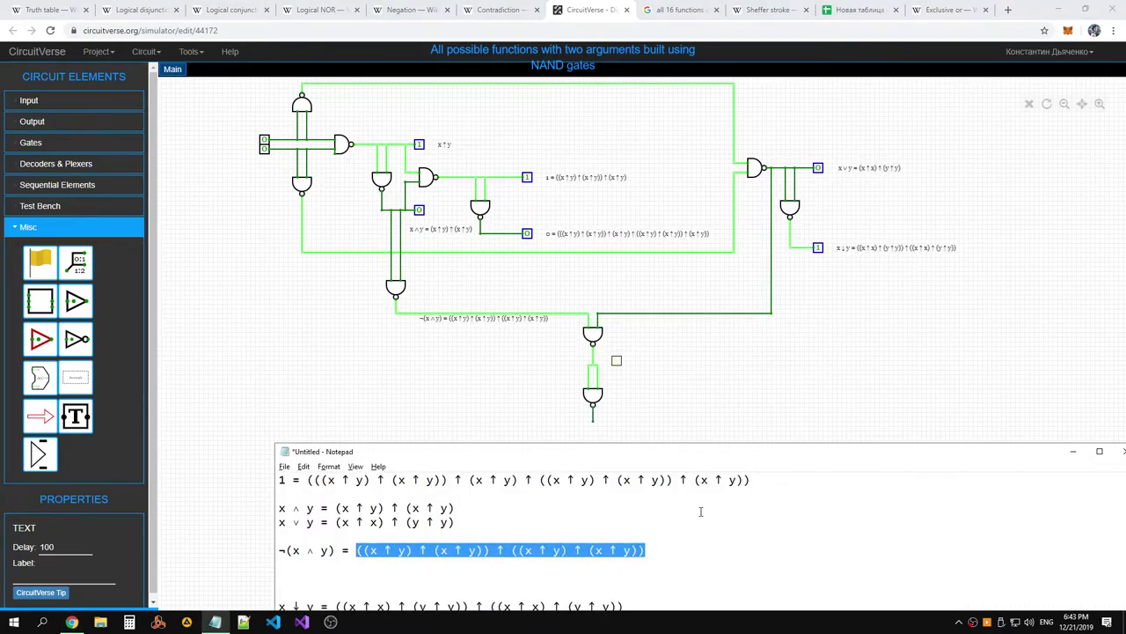
left_click(702, 555)
key("Return")
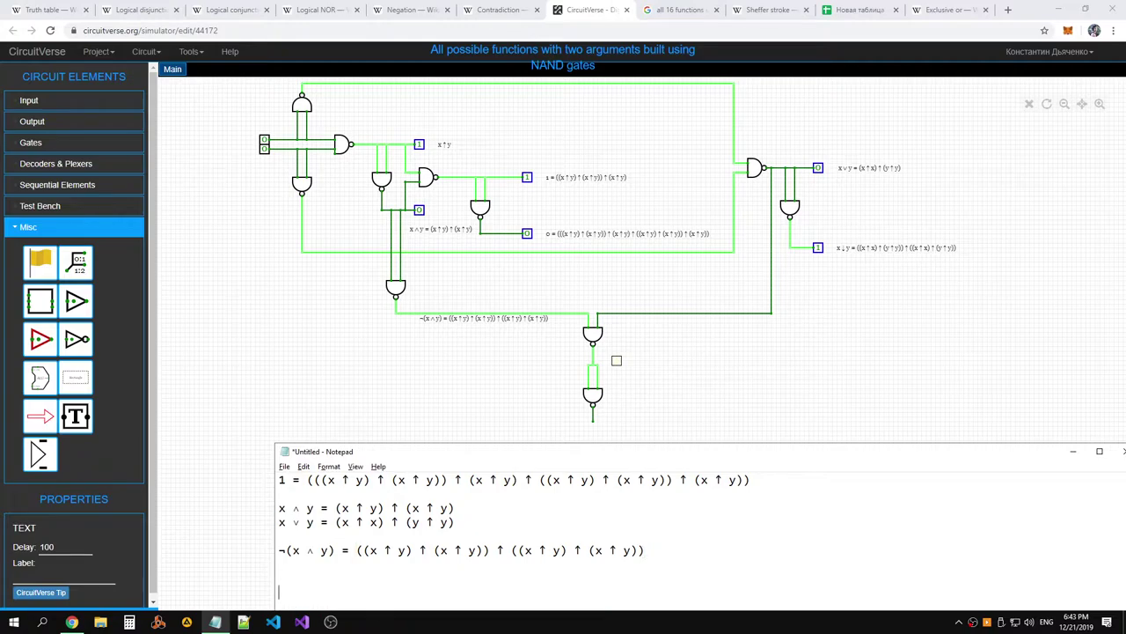
key("Return")
key("Return")
type("(")
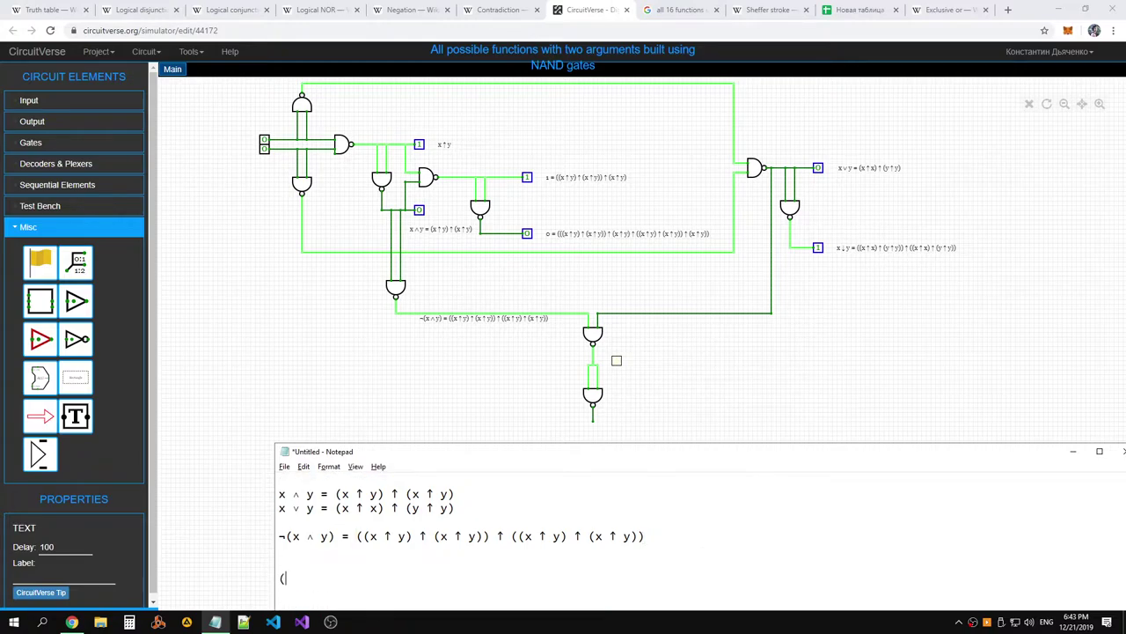
key("ctrl+v")
type(")")
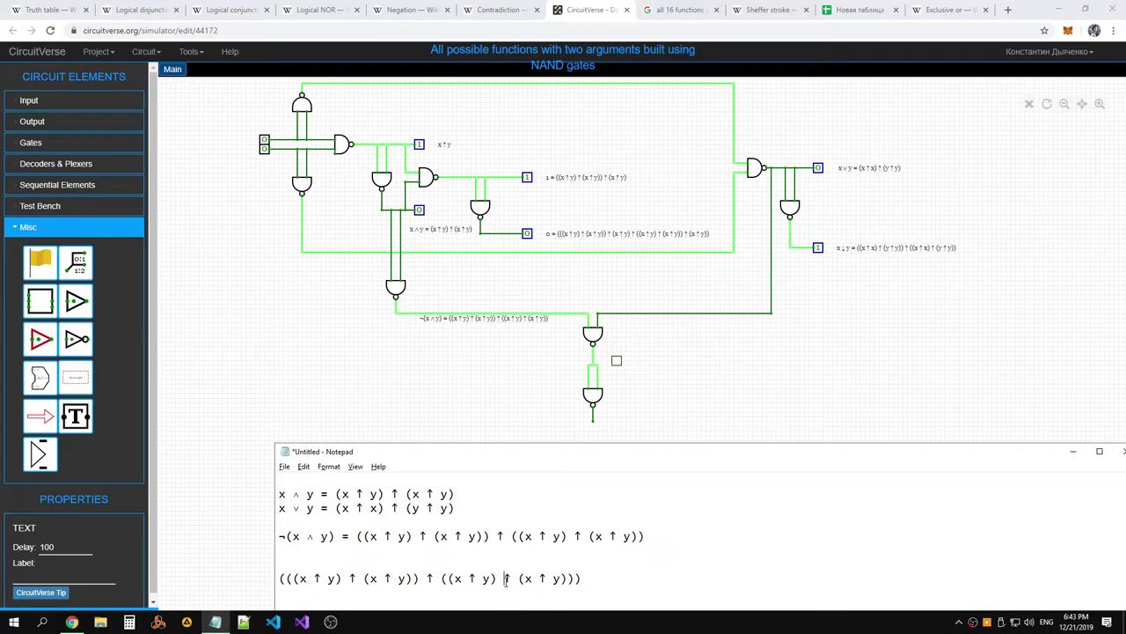
type(" ↑")
Complete the new Notepad expression by adding the OR formula in parentheses, ((x ↑ x) ↑ (y ↑ y)), after its final ↑
left_click(886, 174)
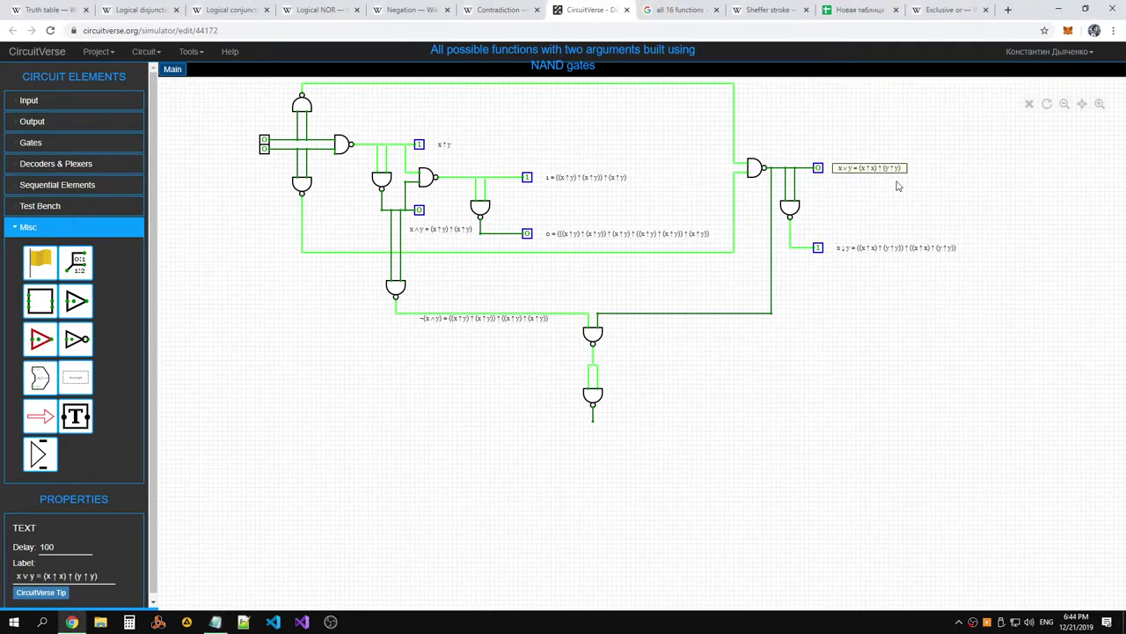
key("alt+Tab")
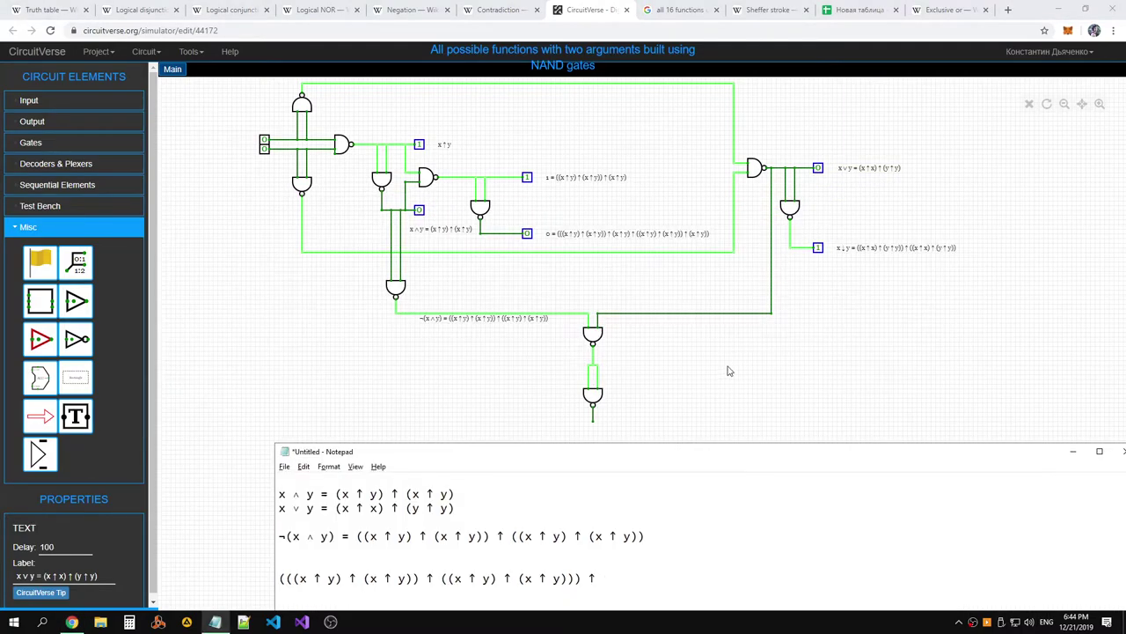
left_click_drag(468, 505, 337, 508)
key("ctrl+c")
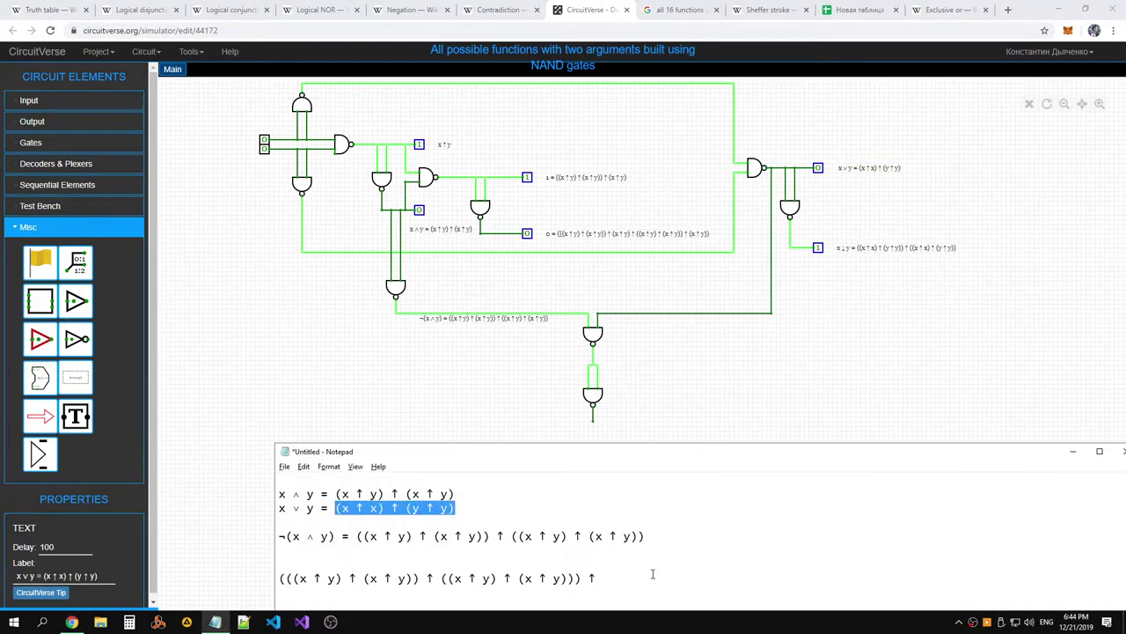
left_click(653, 575)
type("(")
key("ctrl+v")
type(")")
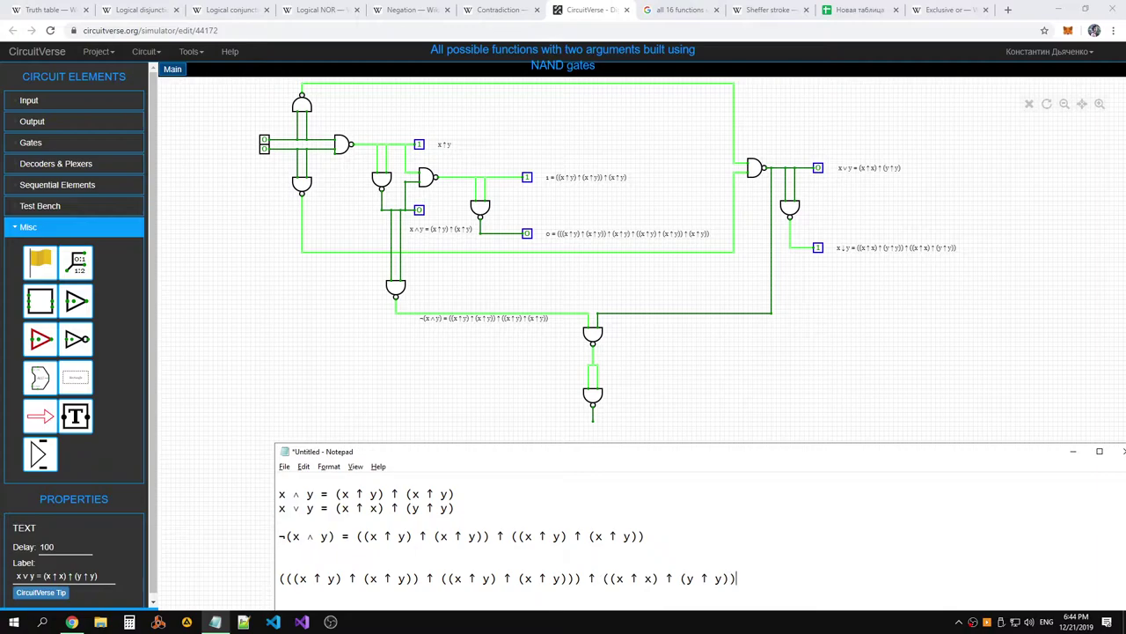
Insert an equals sign in front of the completed expression, leaving a space before it
left_click(280, 578)
type("(")
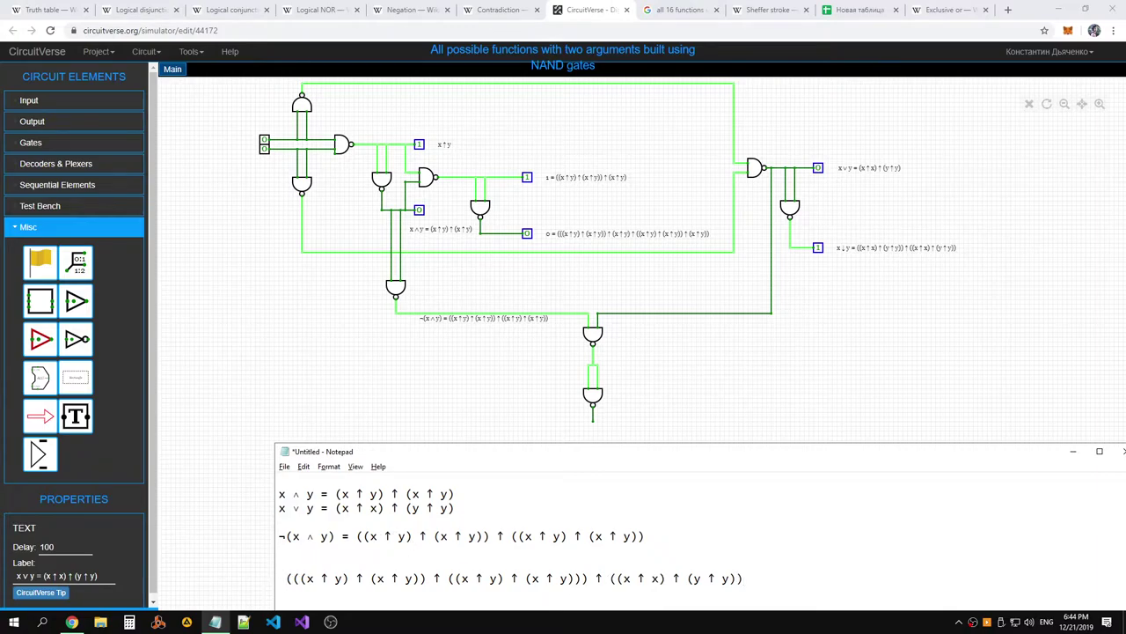
type("=")
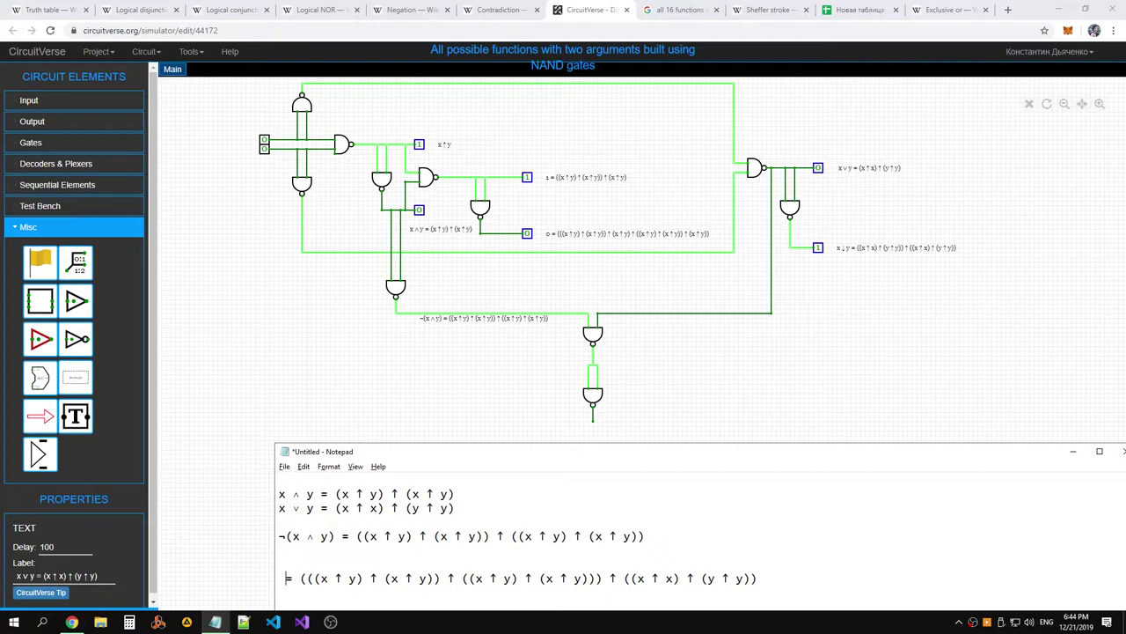
Copy the expression after the equals sign and put it into a new Notepad++ document
left_click_drag(758, 579, 301, 582)
key("ctrl+c")
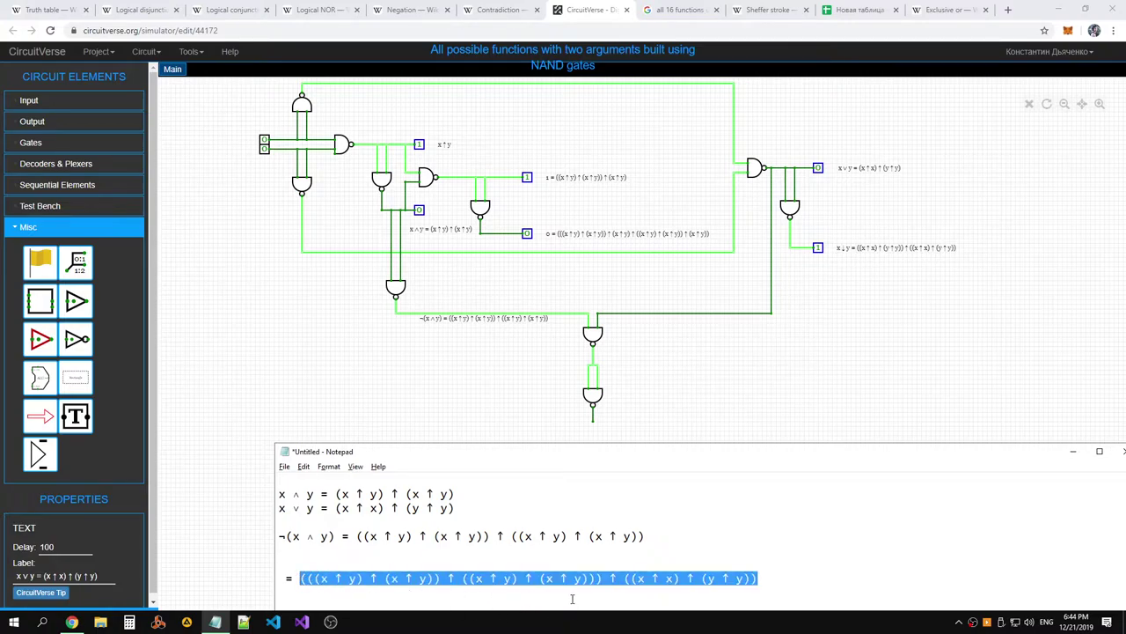
left_click(528, 592)
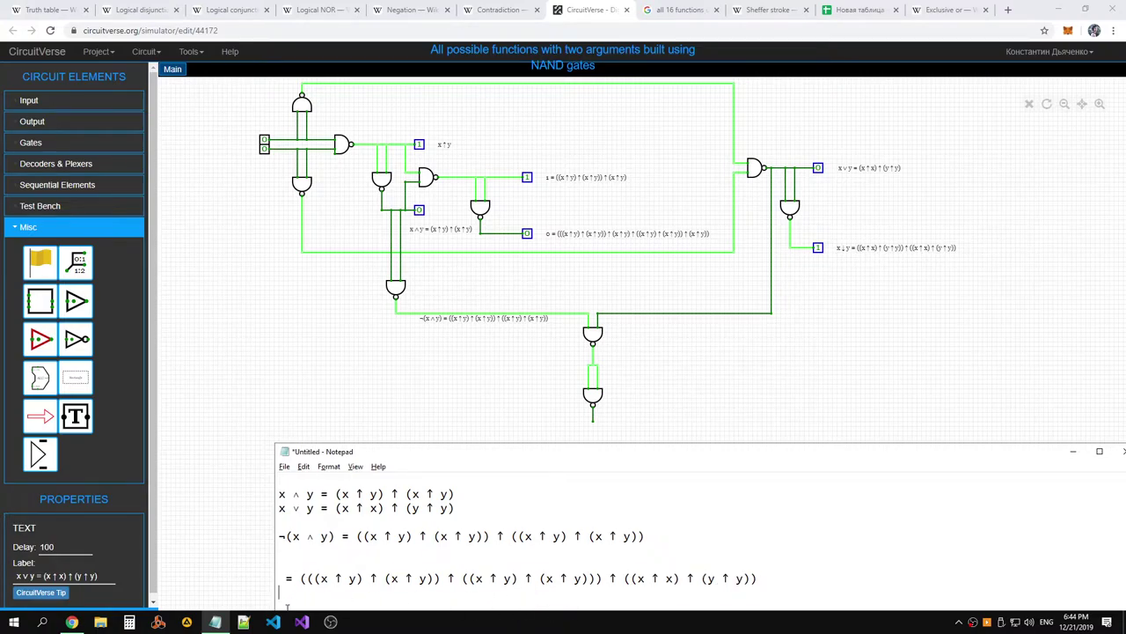
key("alt+Tab")
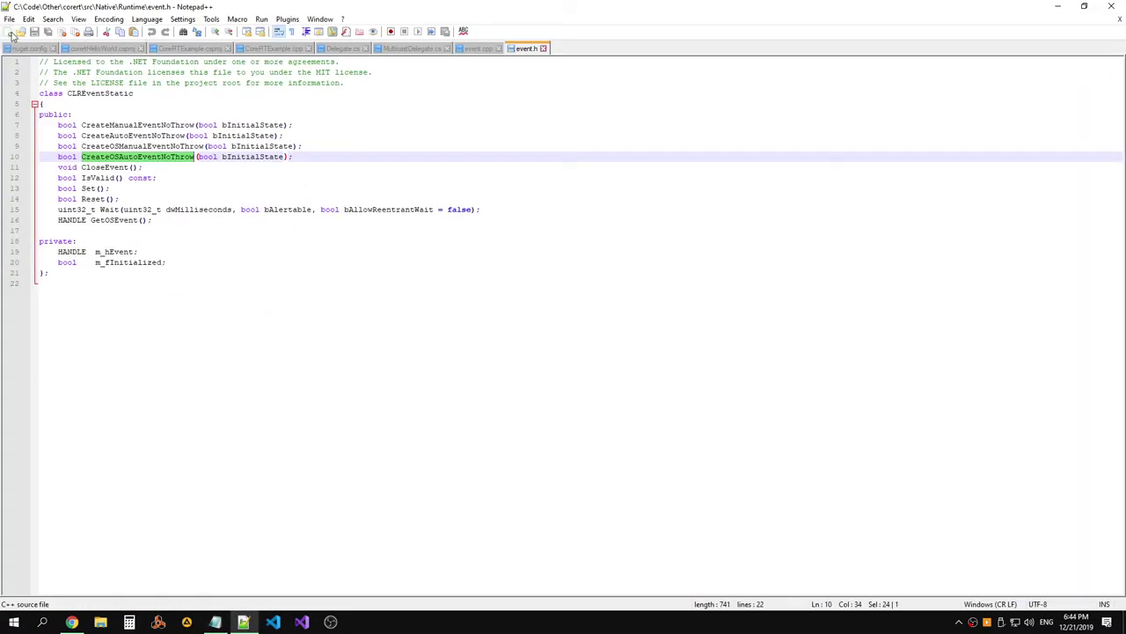
left_click(9, 32)
key("ctrl+v")
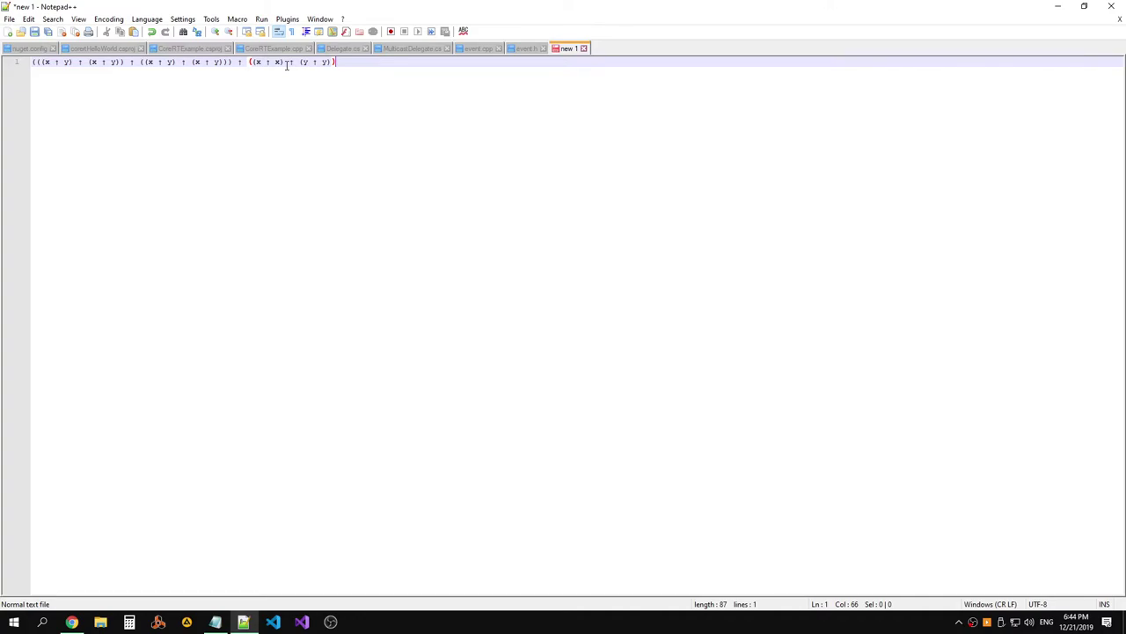
Enclose the whole expression in one more pair of outer parentheses
left_click(233, 61)
left_click(34, 62)
type("(")
left_click(401, 64)
Duplicate the parenthesized expression on the same line and join the two copies with ↑
key("ctrl+a")
key("ctrl+c")
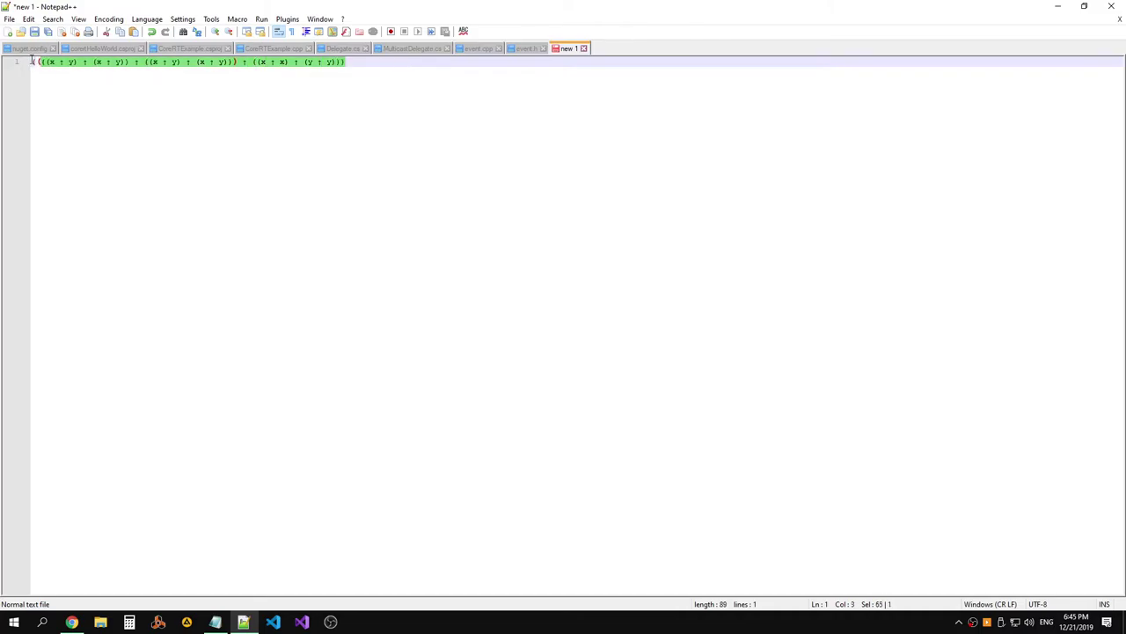
left_click(439, 58)
key("ctrl+v")
left_click(348, 62)
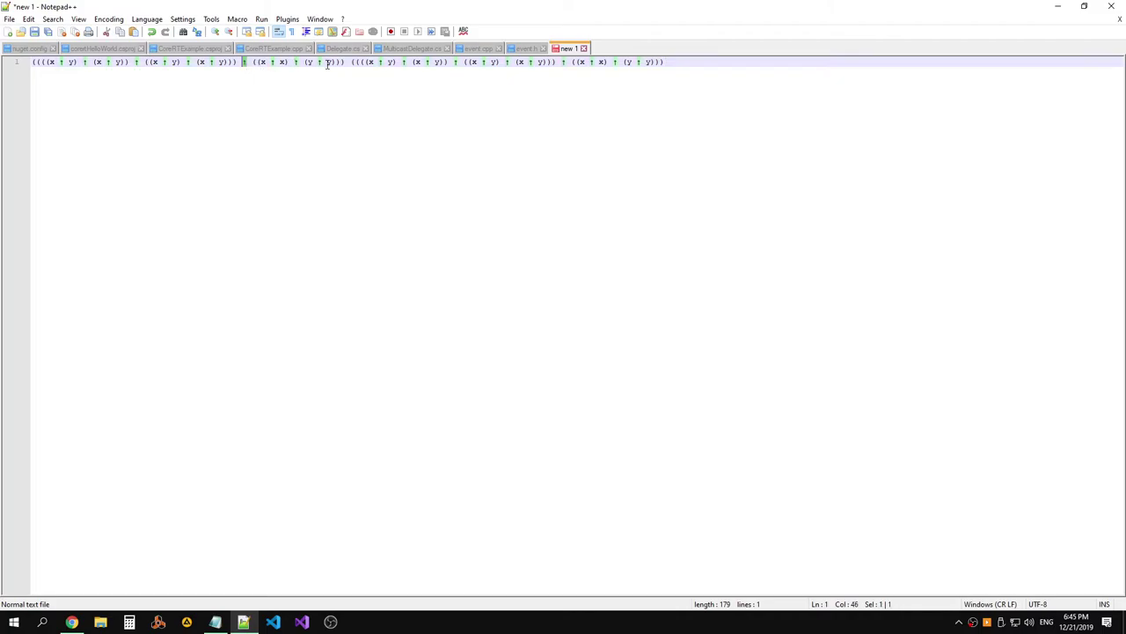
type("↑")
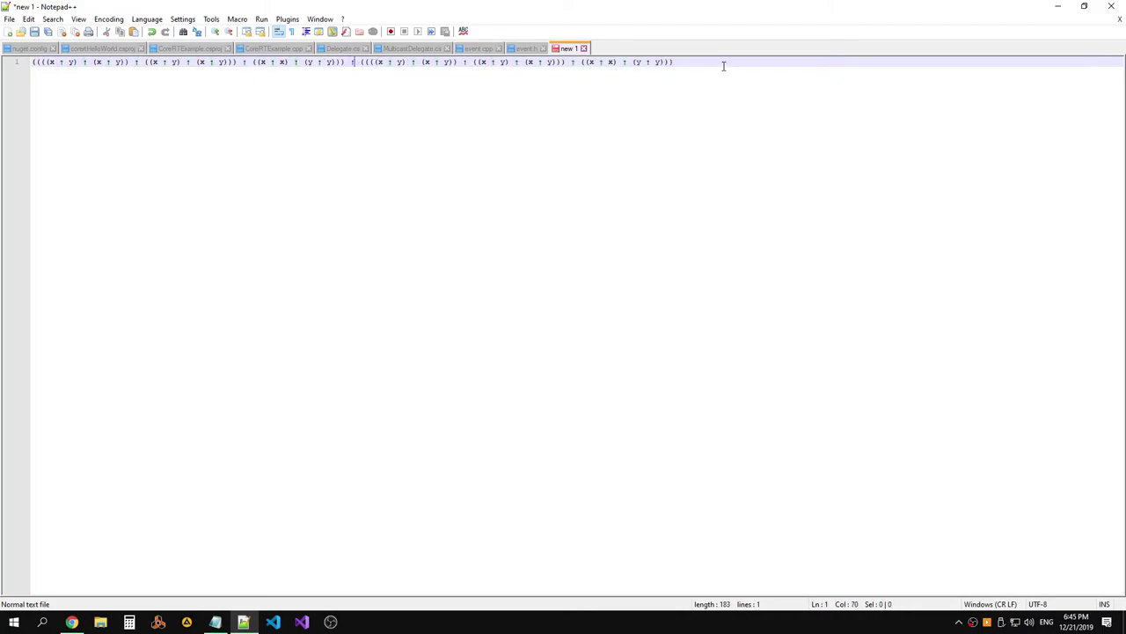
left_click_drag(709, 61, 22, 40)
left_click(237, 156)
Copy the ⊕ symbol from the introduction of the Exclusive or article and return to Notepad++
key("alt+Tab")
key("alt+Tab")
key("alt+Tab")
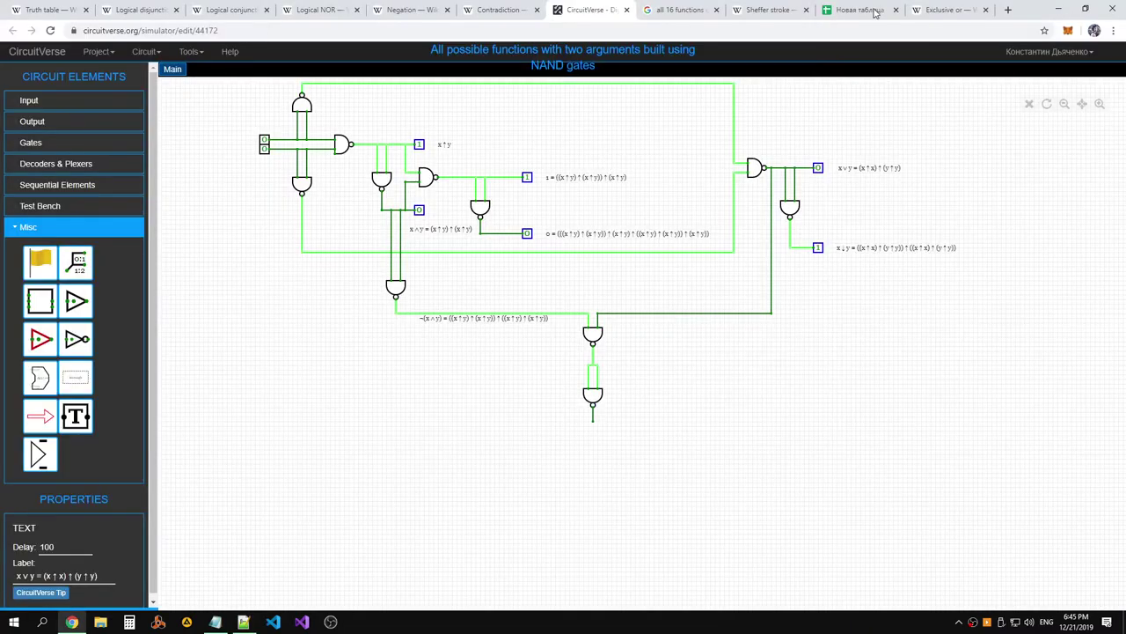
left_click(955, 10)
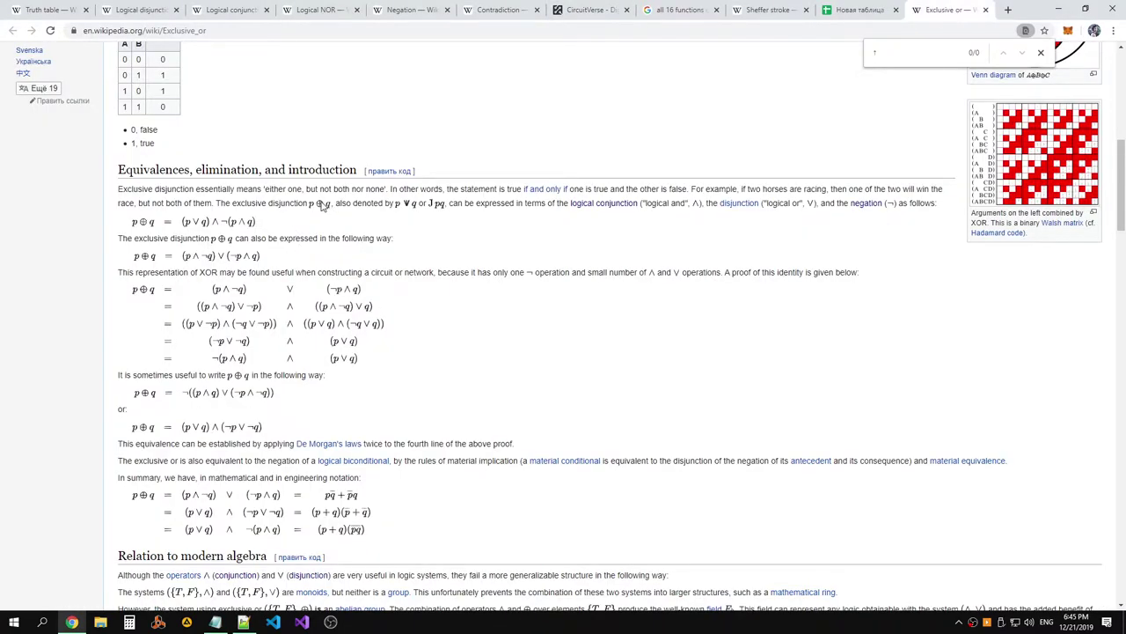
scroll(466, 264, "up", 6)
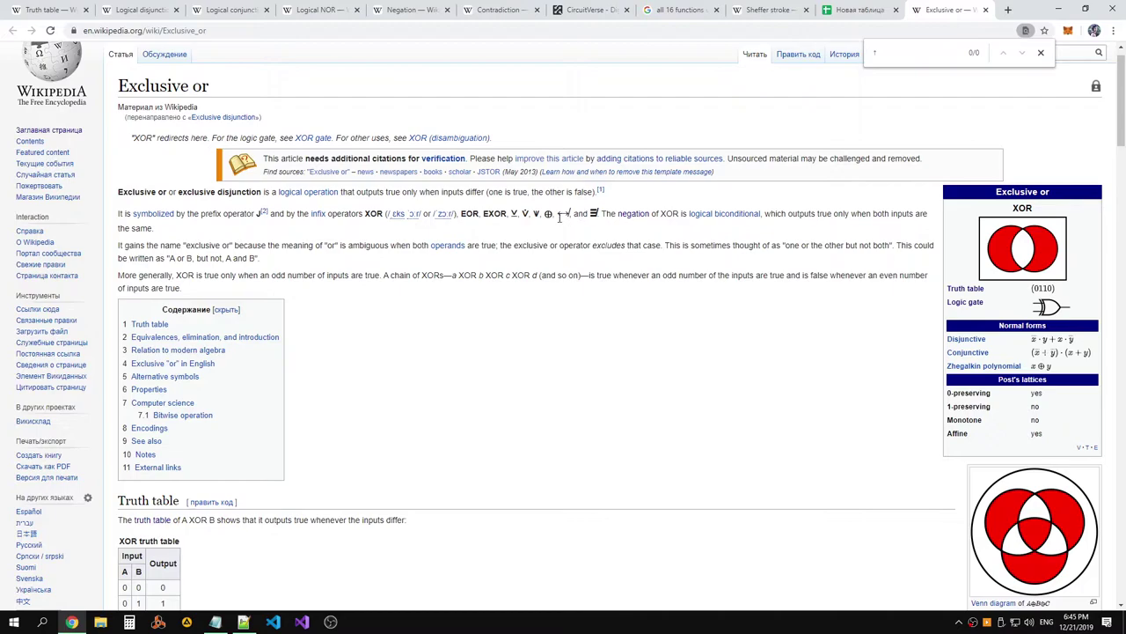
key("alt+Tab")
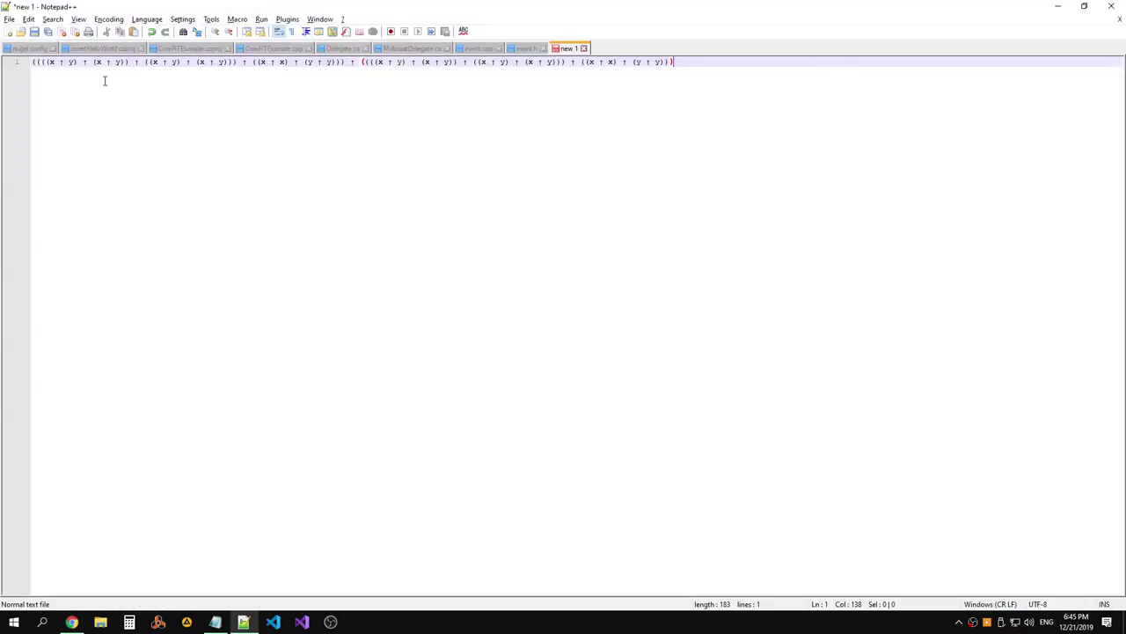
Put x ⊕ y = in front of the joined expression and copy the complete line
left_click(34, 63)
key("Left")
type("x")
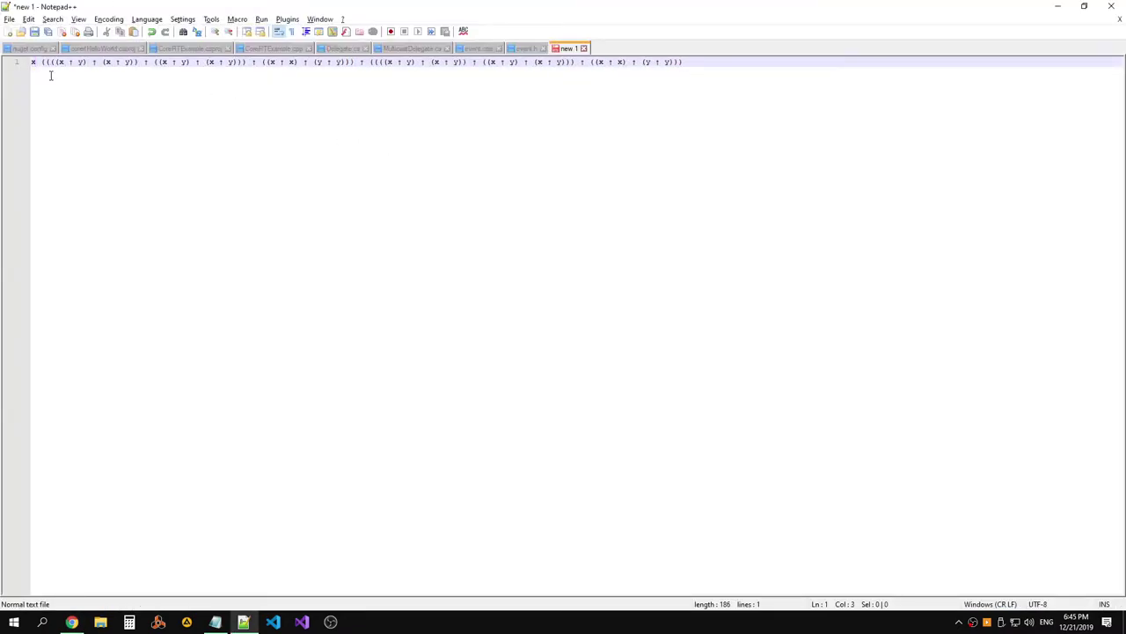
type("⊕")
type("y")
left_click_drag(715, 62, 4, 49)
key("ctrl+c")
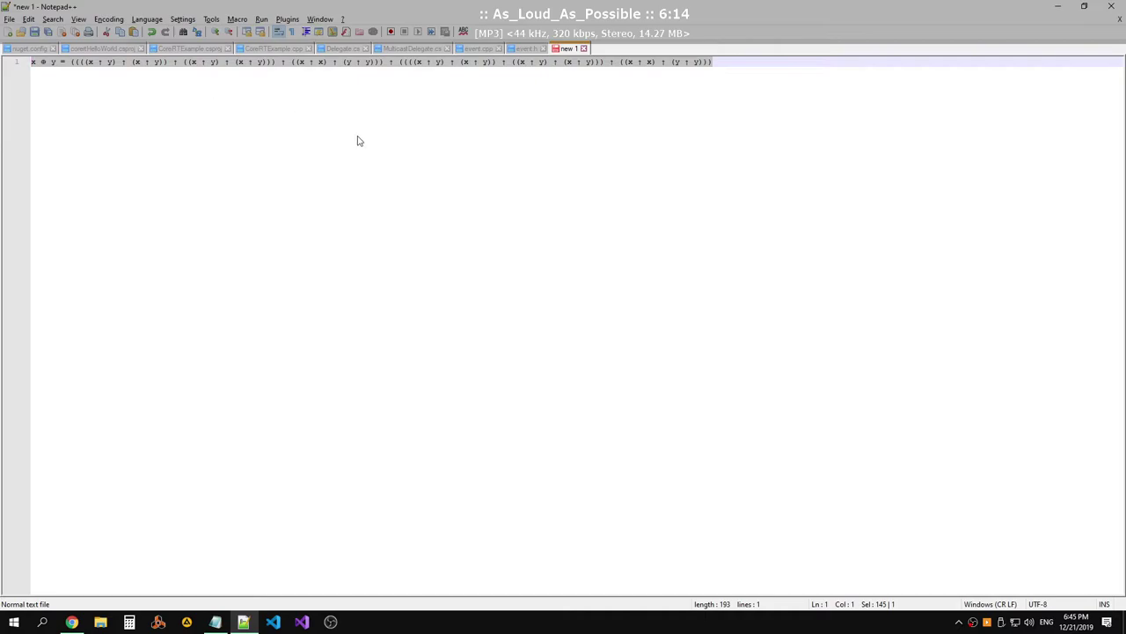
Return to the CircuitVerse circuit and extend the lowest NAND gate's output wire downward with a short bend to the right
key("alt+Tab")
left_click(846, 17)
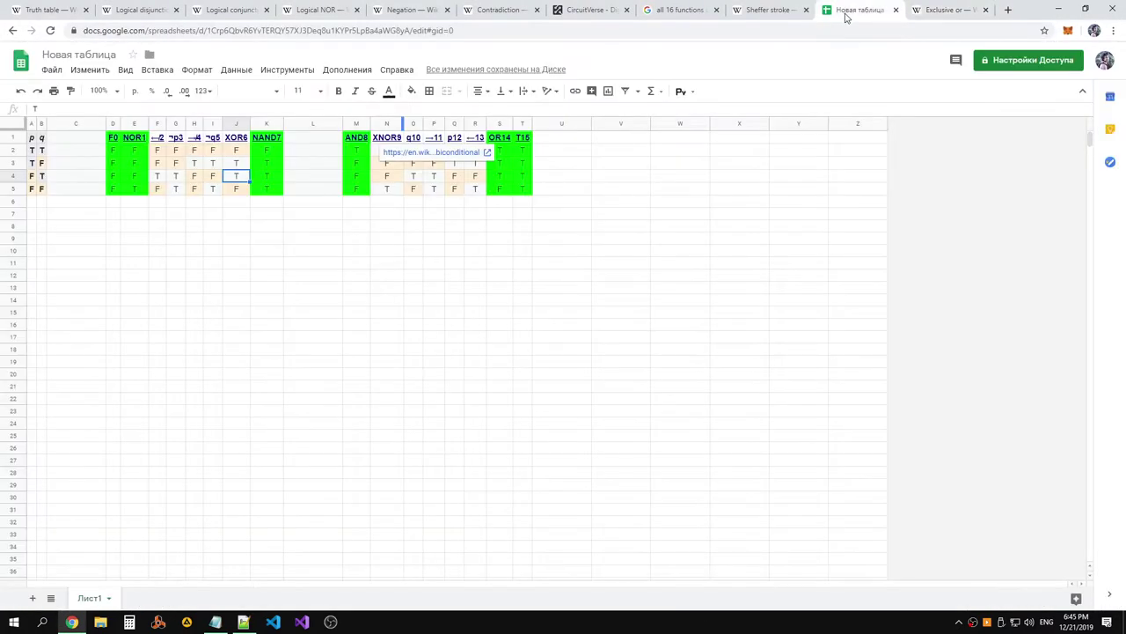
left_click(573, 16)
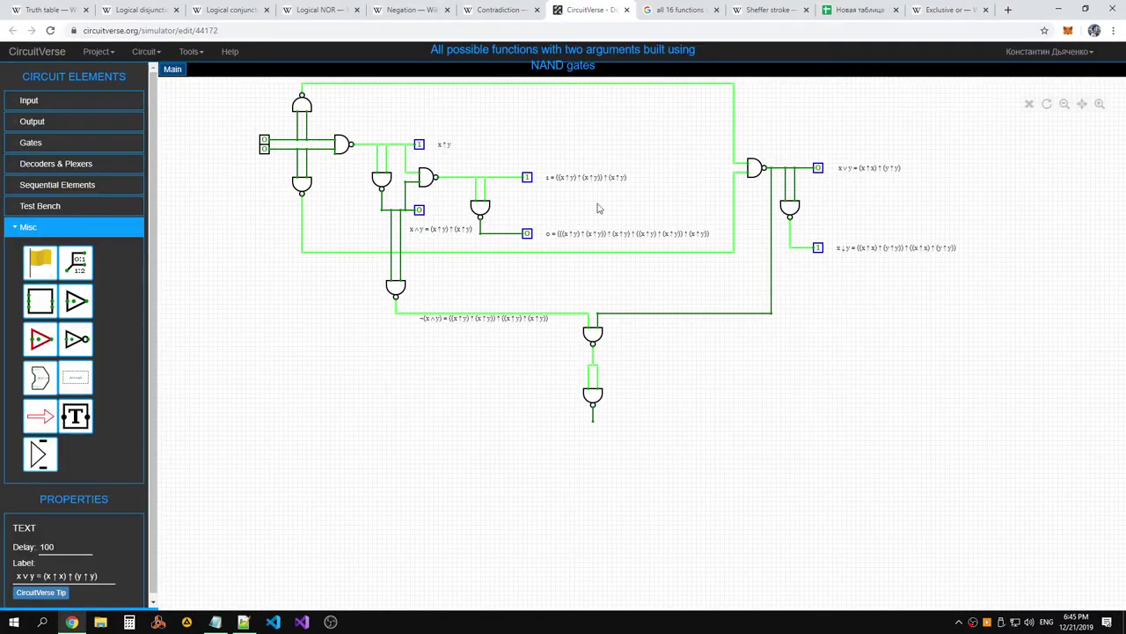
left_click(601, 434)
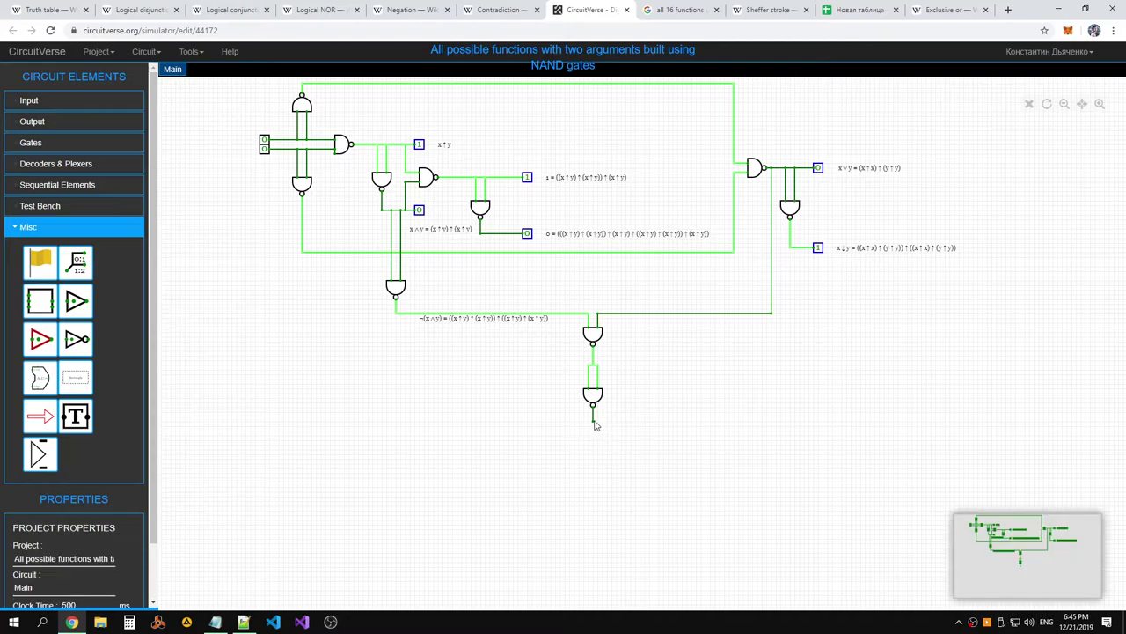
mouse_move(614, 426)
left_mouse_down()
mouse_move(596, 431)
mouse_move(593, 447)
mouse_move(604, 447)
left_mouse_up()
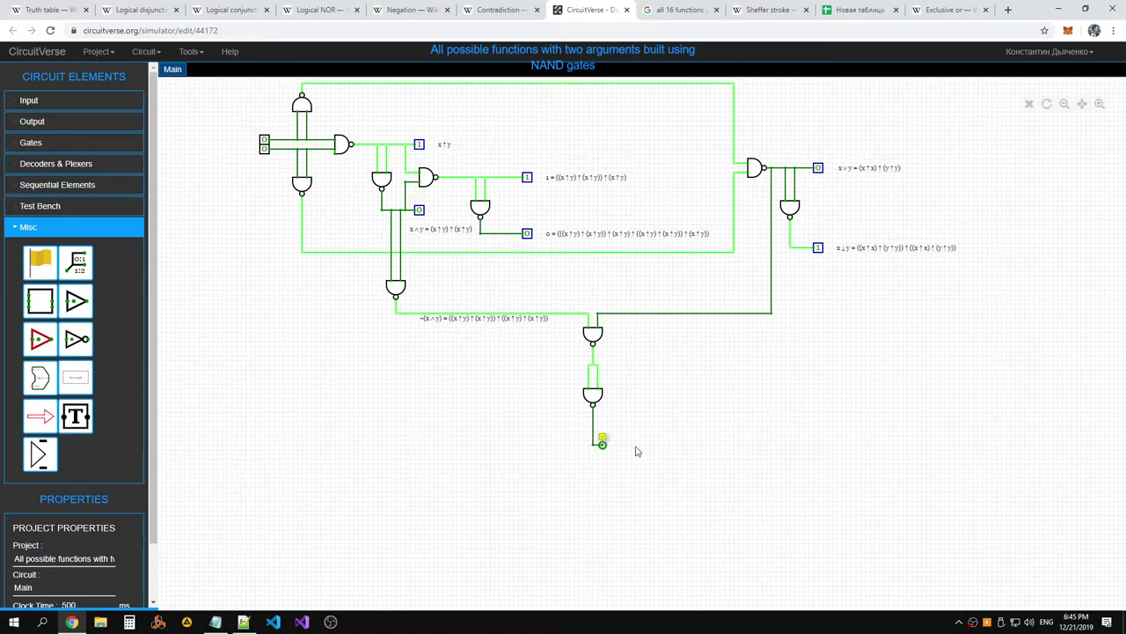
Place an Output element at the end of the extended wire below the lowest NAND gate
left_click(44, 103)
left_click(50, 294)
left_click(40, 157)
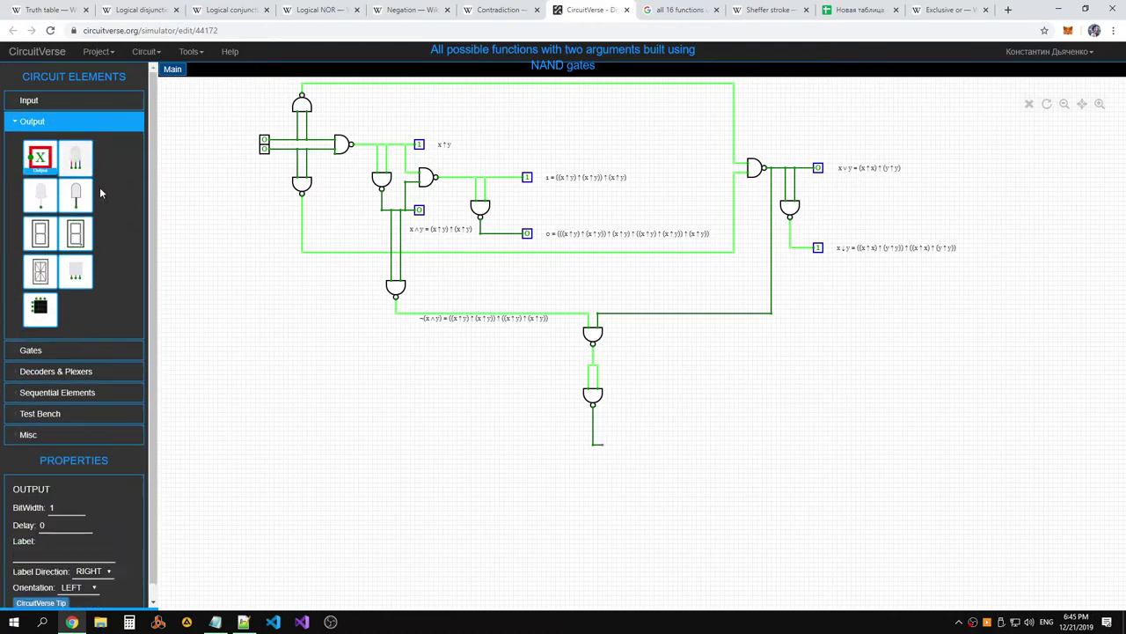
left_click_drag(614, 457, 608, 447)
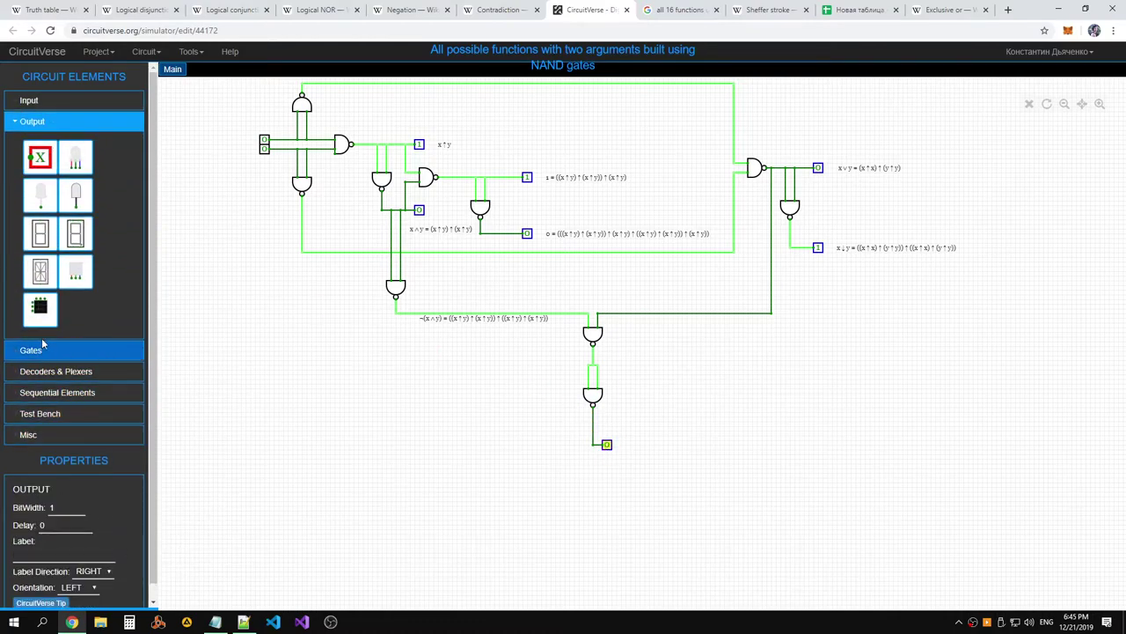
Add a text element beside the new output and set its label to the copied x ⊕ y formula
left_click(46, 434)
left_click(76, 416)
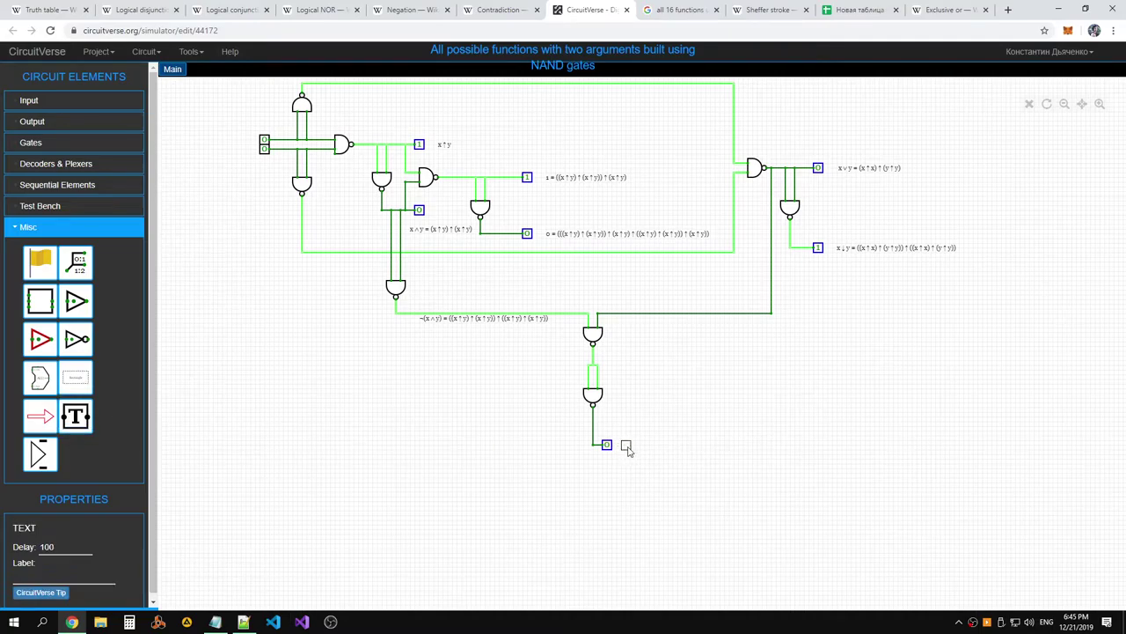
left_click(63, 577)
key("ctrl+v")
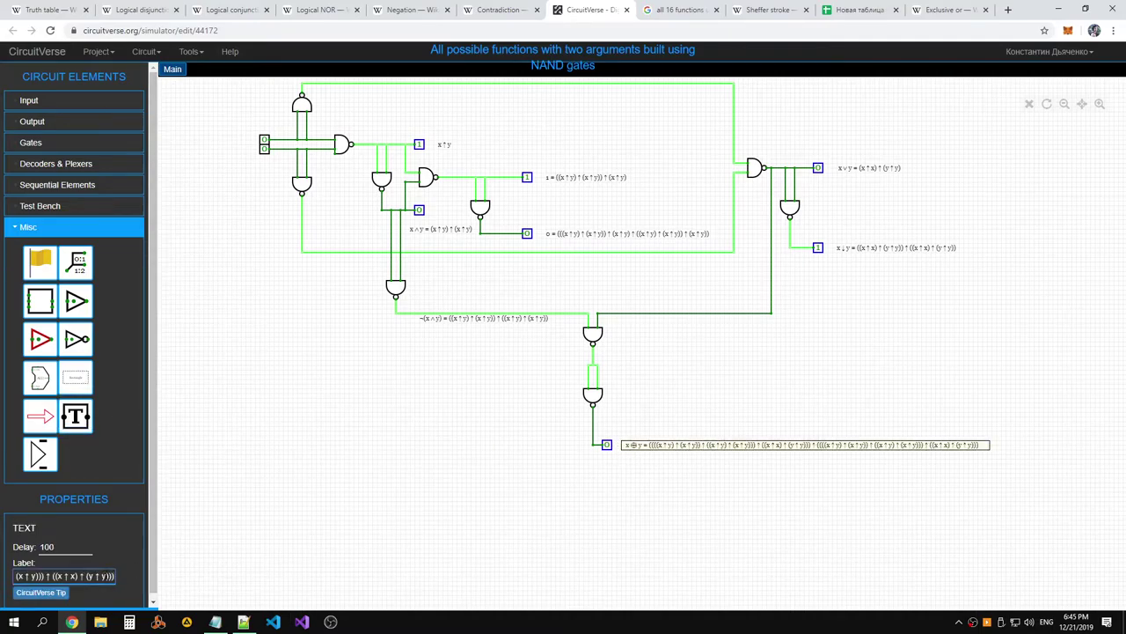
left_click(690, 552)
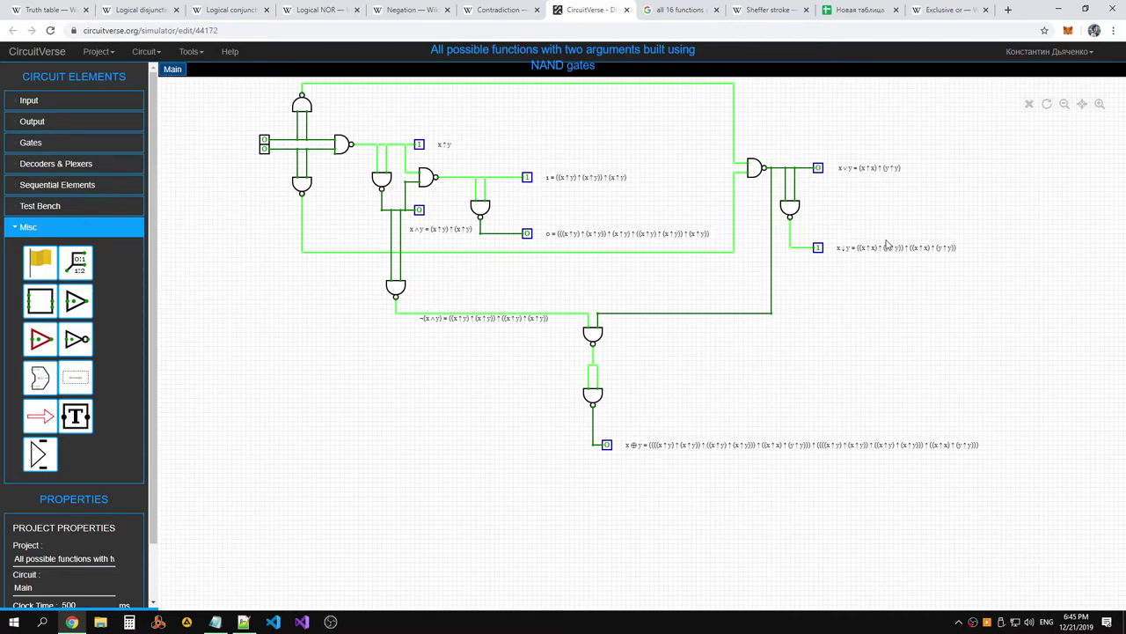
Branch two parallel wires rightward from the XOR output wire and place a right-facing NAND gate at their ends
scroll(887, 245, "down", 3)
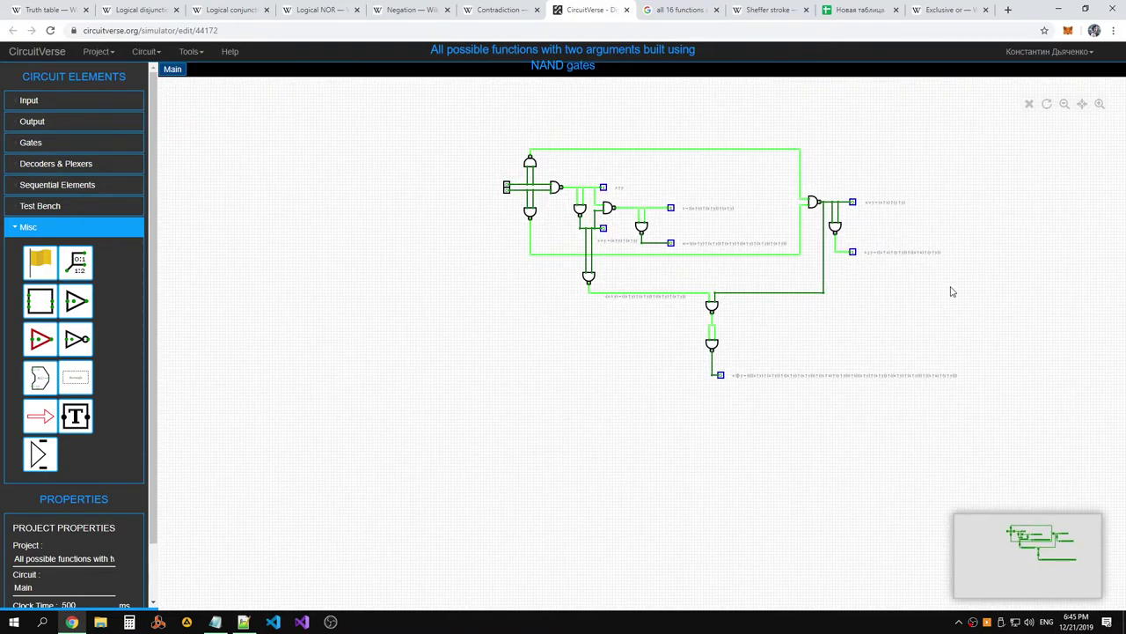
scroll(866, 312, "up", 2)
scroll(917, 275, "down", 1)
scroll(917, 275, "up", 1)
left_click_drag(939, 291, 747, 360)
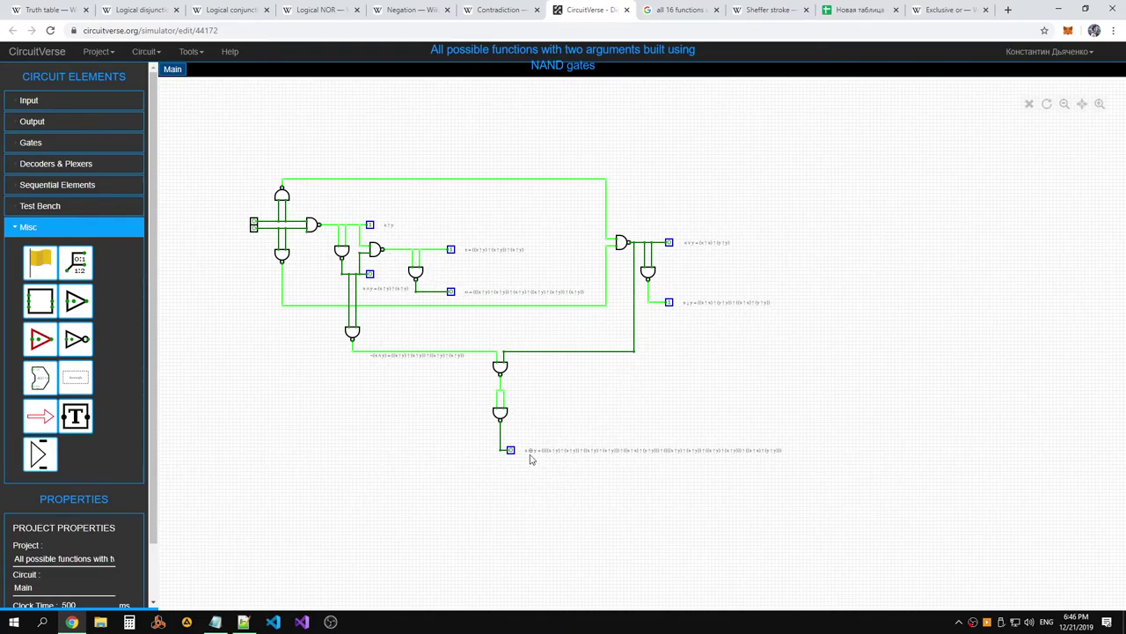
left_click_drag(528, 478, 572, 444)
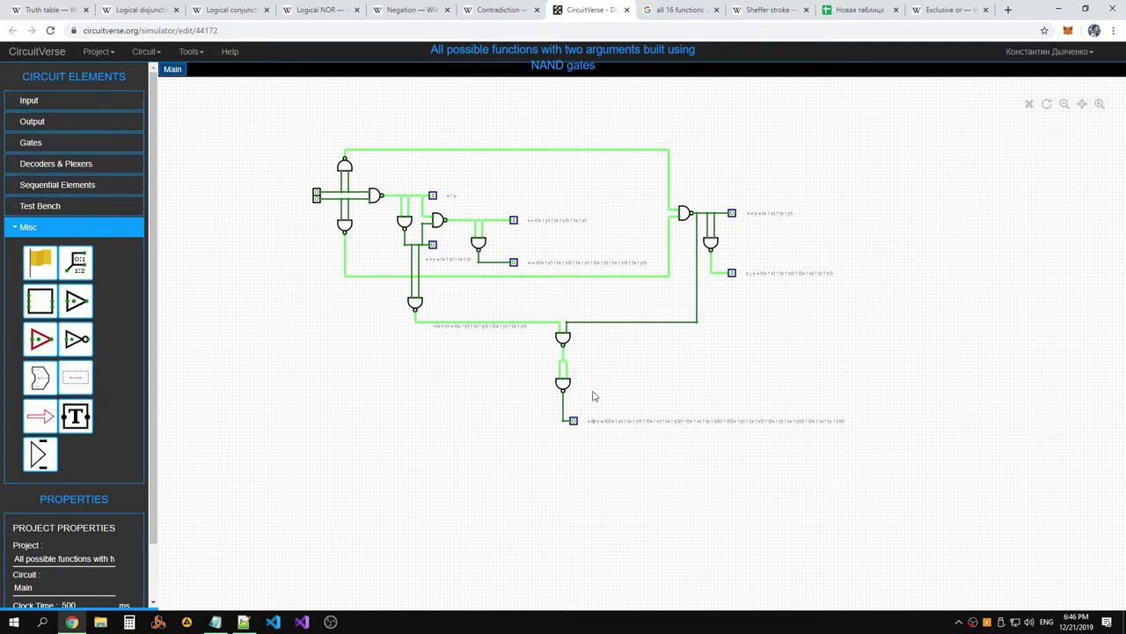
left_click_drag(564, 401, 700, 400)
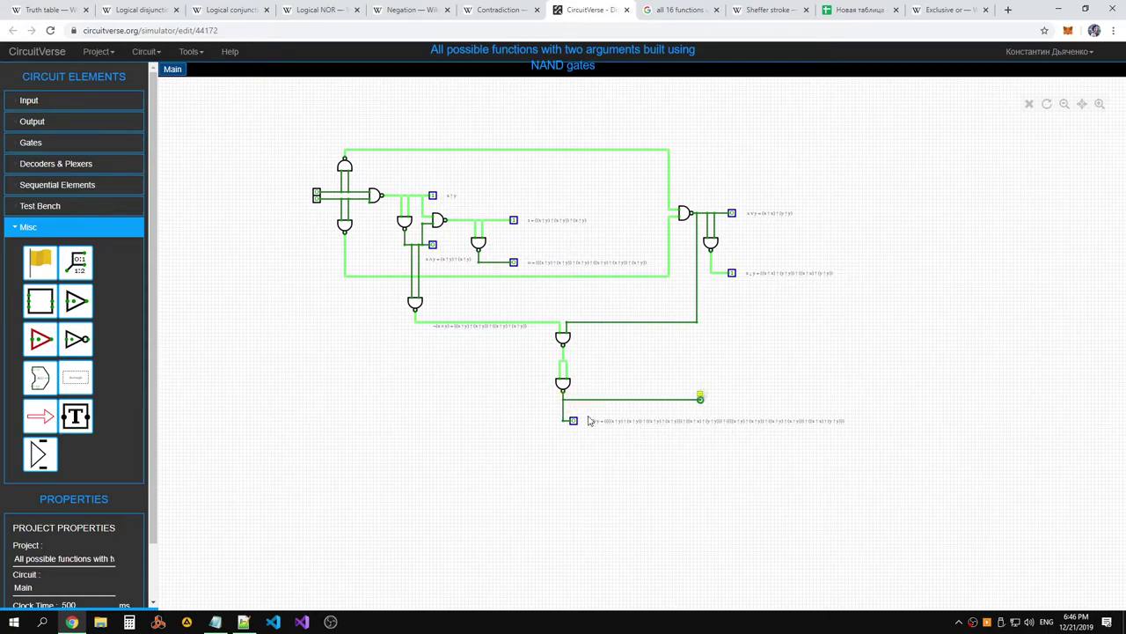
left_click_drag(560, 412, 703, 406)
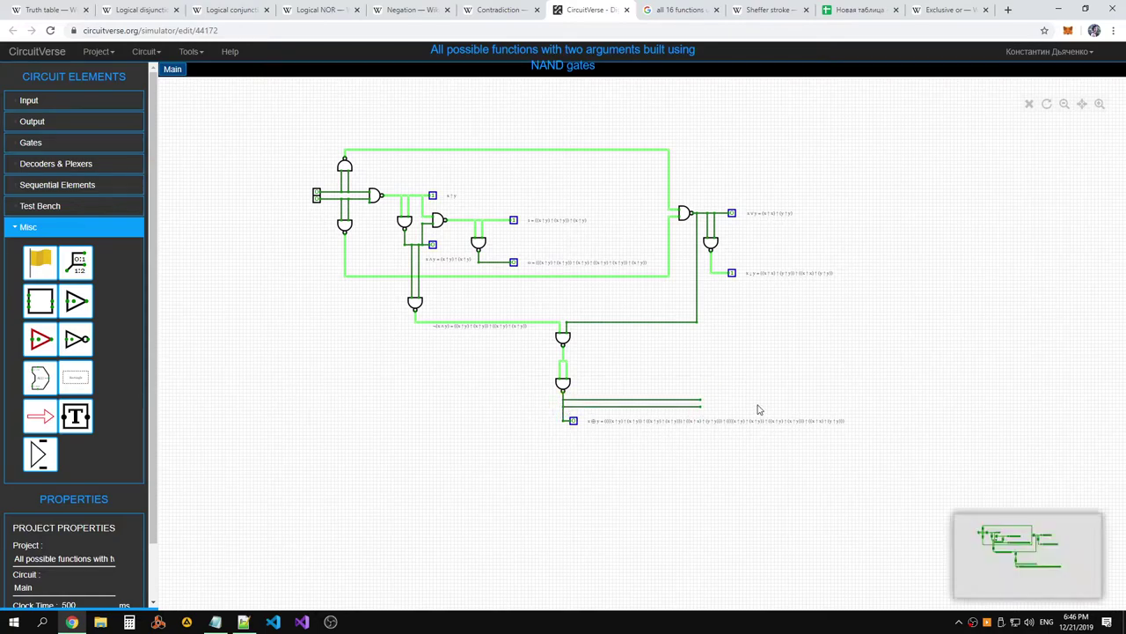
left_click(44, 142)
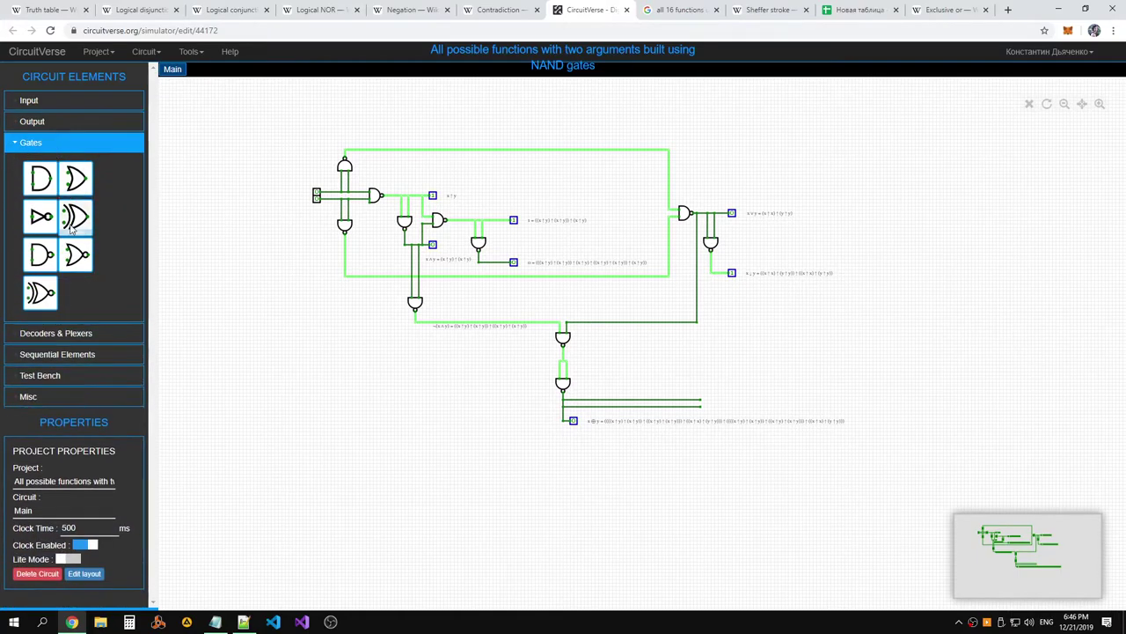
left_click(63, 264)
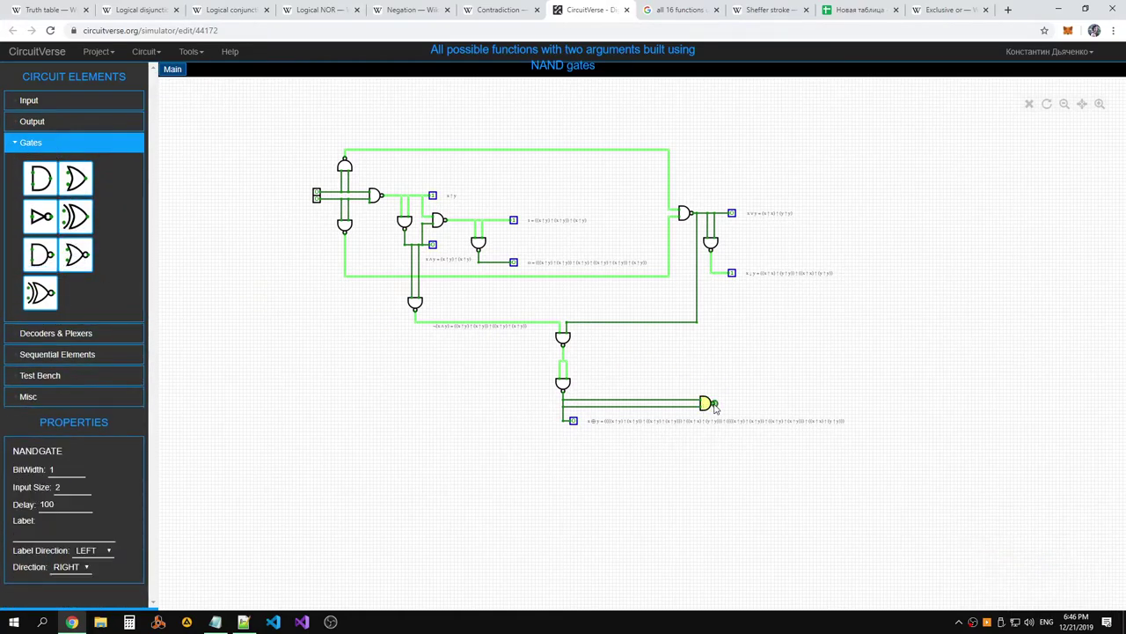
Extend the new right-facing NAND gate's output wire to the right and place an Output element at its end
left_click(714, 405)
left_click_drag(715, 404, 760, 403)
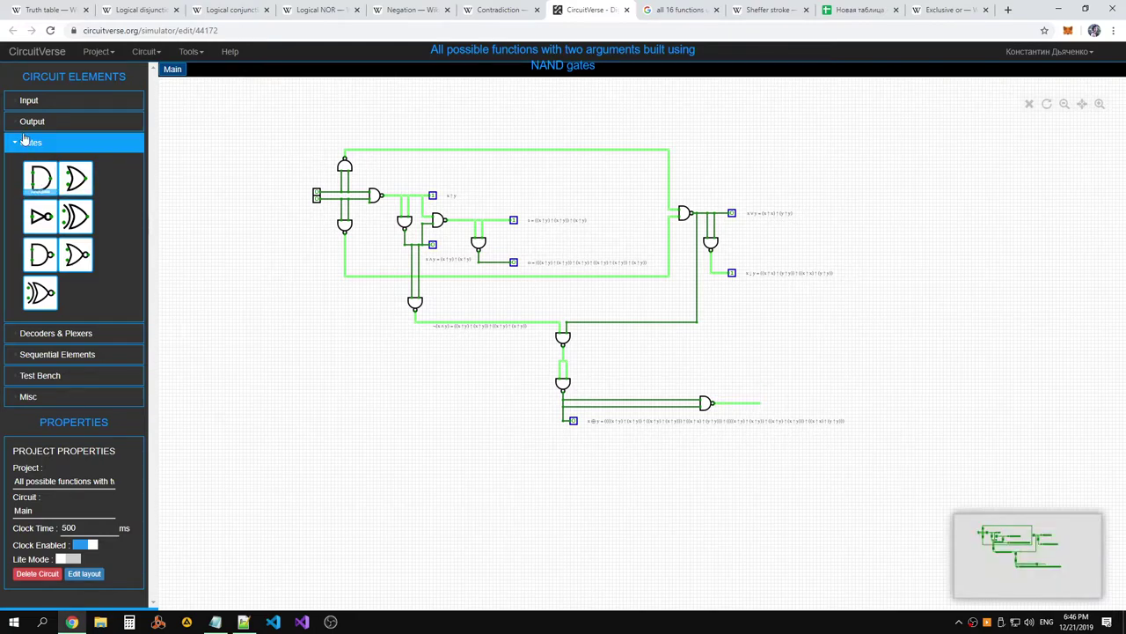
left_click(32, 101)
left_click(32, 290)
left_click(40, 156)
left_click(764, 404)
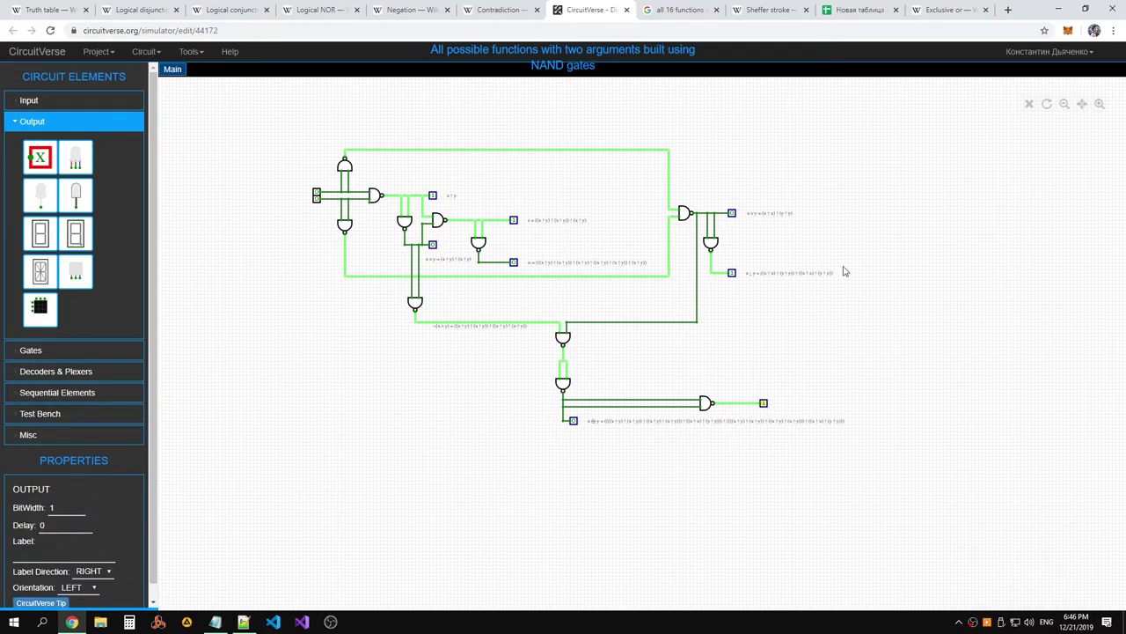
Check the XNOR9 column in the truth-table spreadsheet and the Exclusive or article, and return to the CircuitVerse circuit
left_click(889, 7)
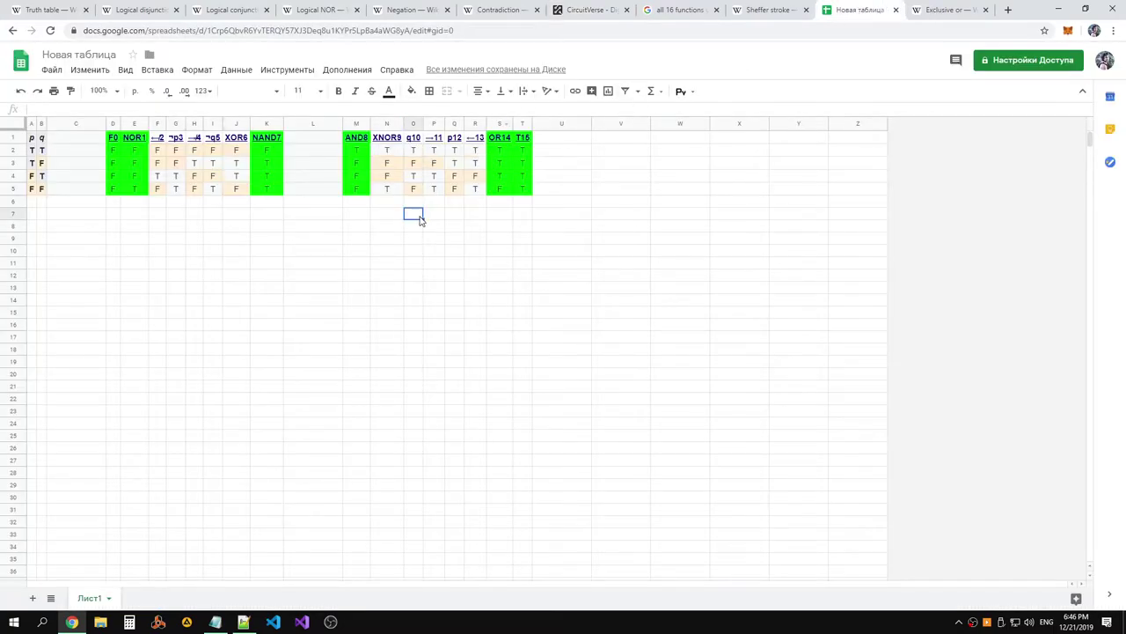
left_click(391, 150)
left_click(948, 9)
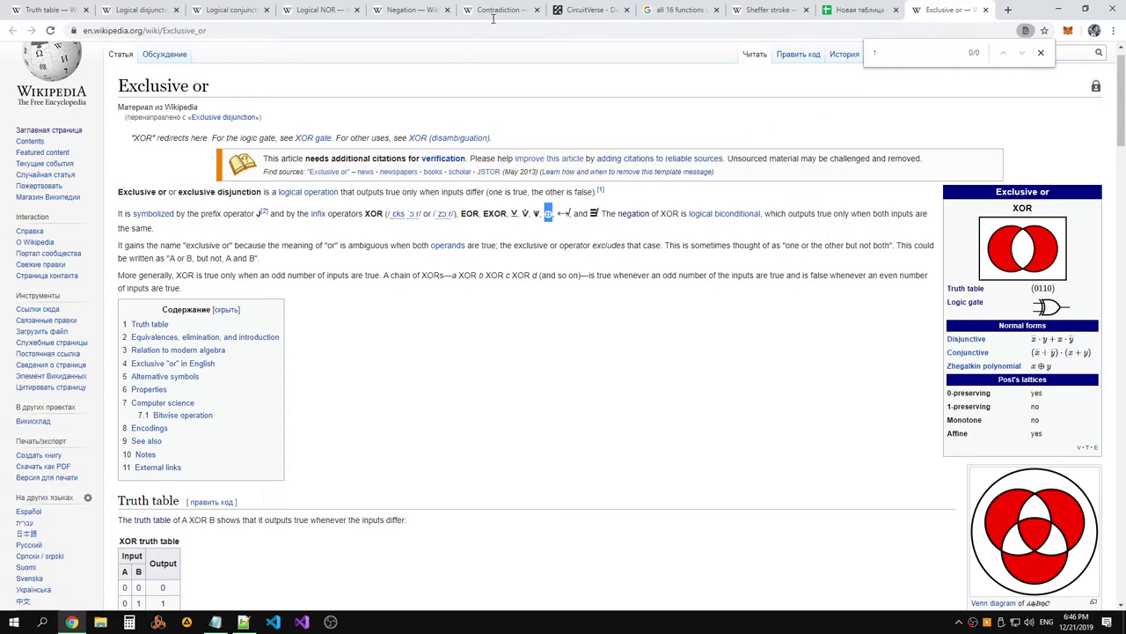
left_click(858, 9)
left_click(592, 10)
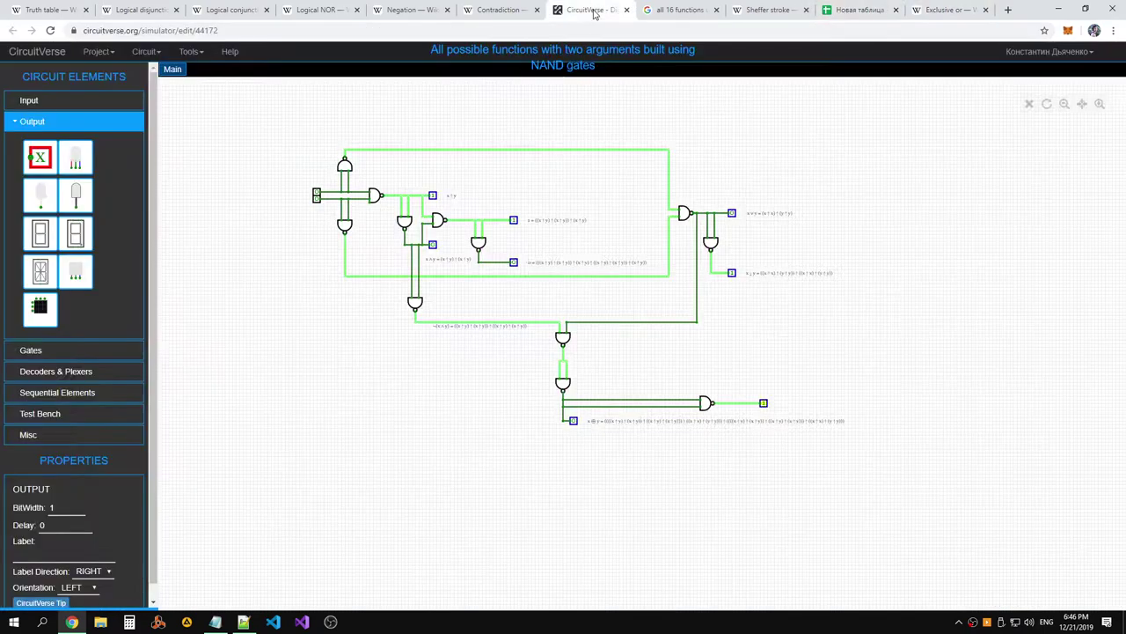
Toggle the two circuit inputs through their combinations to test the new XNOR output
left_click(317, 194)
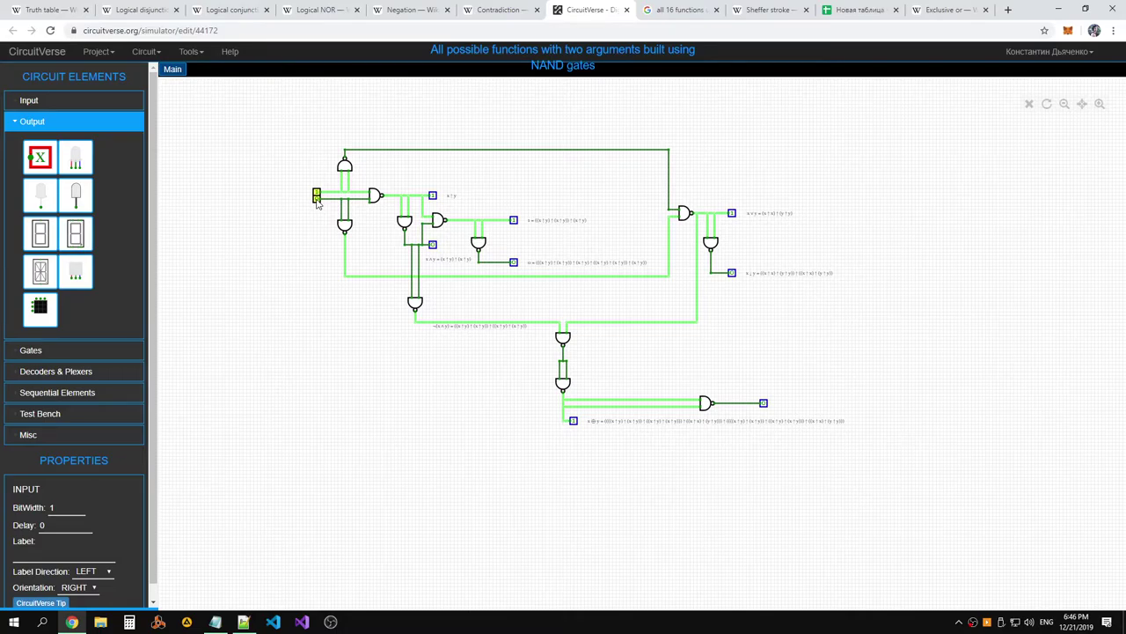
left_click(317, 194)
left_click(315, 201)
left_click(316, 201)
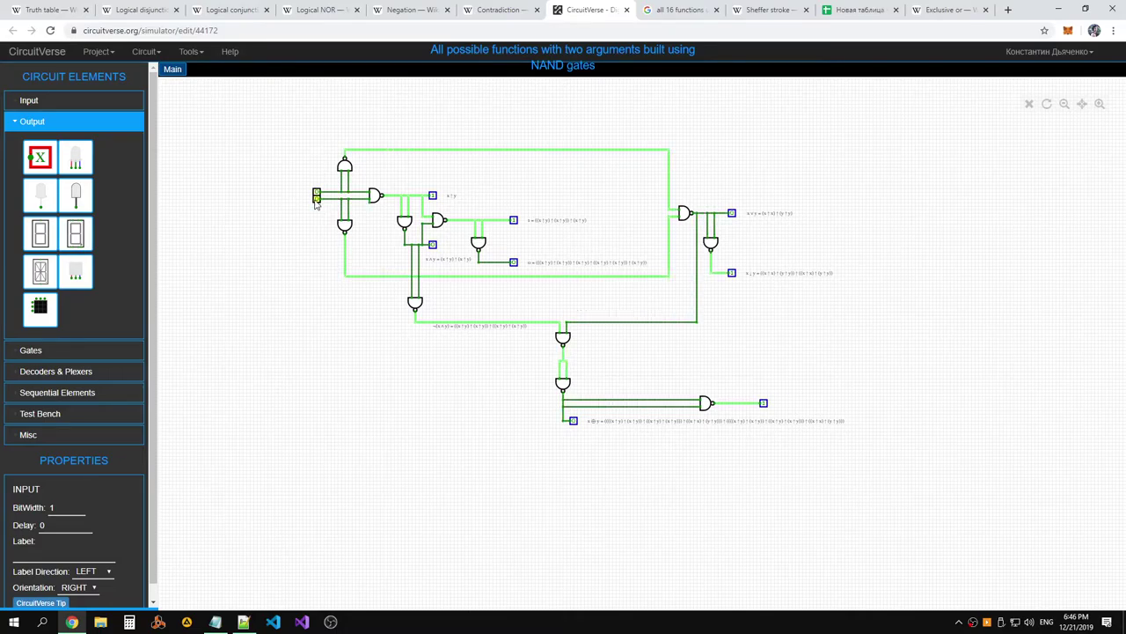
left_click(317, 197)
left_click(316, 199)
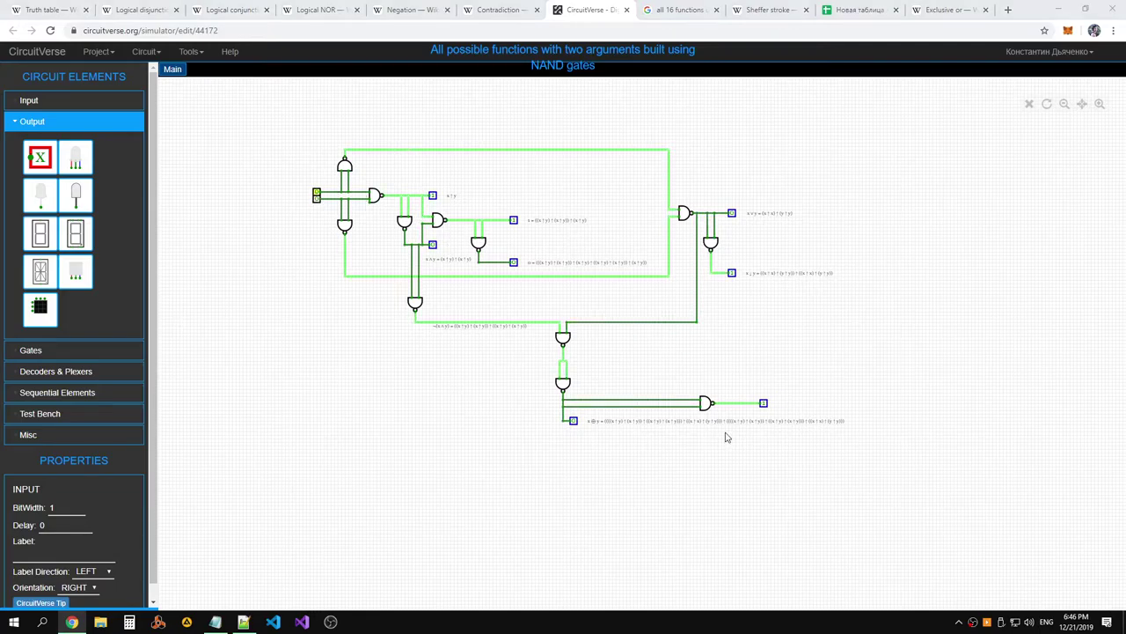
Switch to Notepad++ and enclose the whole expression after the equals sign in an extra pair of parentheses
key("alt+Tab")
left_click(72, 62)
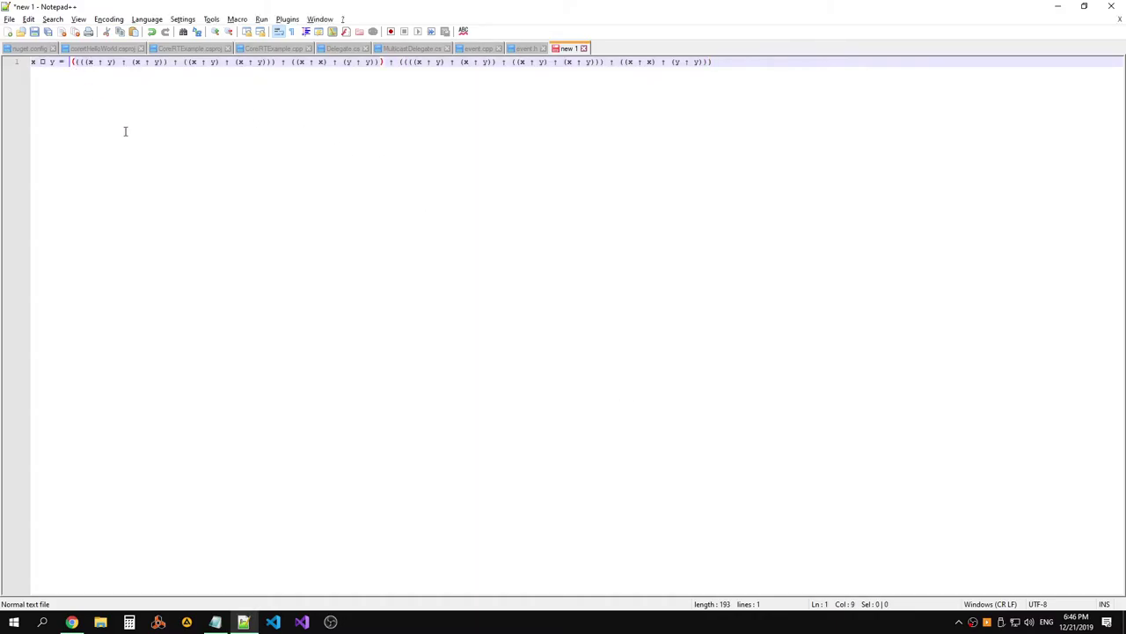
key("End")
key("ctrl+b")
type("(")
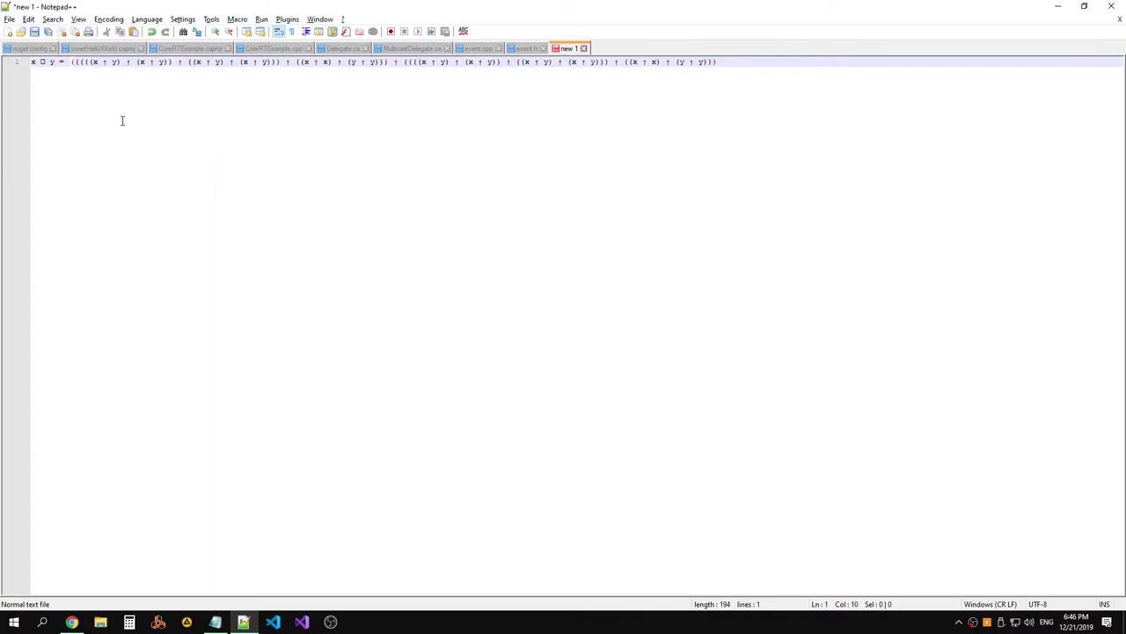
key("shift+End")
key("End")
type(")")
Duplicate the parenthesized expression at the end of the line and join the two copies with ↑
left_click_drag(804, 62, 72, 56)
left_click(818, 63)
type("((((((x ↑ y) ↑ (x ↑ y)) ↑ ((x ↑ y) ↑ (x ↑ y))) ↑ ((x ↑ x) ↑ (y ↑ y))) ↑ (((x ↑ y) ↑ (x ↑ y)) ↑ ((x ↑ y) ↑ (x ↑ y))) ↑ ((x ↑ x) ↑ (y ↑ y))))")
left_click(724, 63)
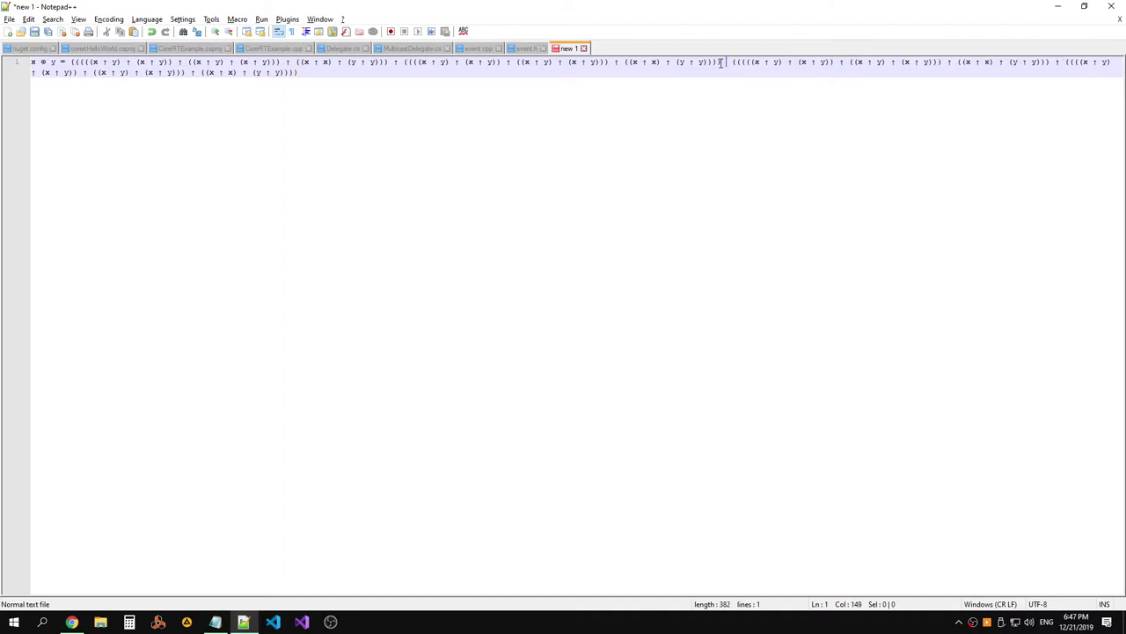
type("↑")
key("End")
left_click_drag(384, 80, 70, 62)
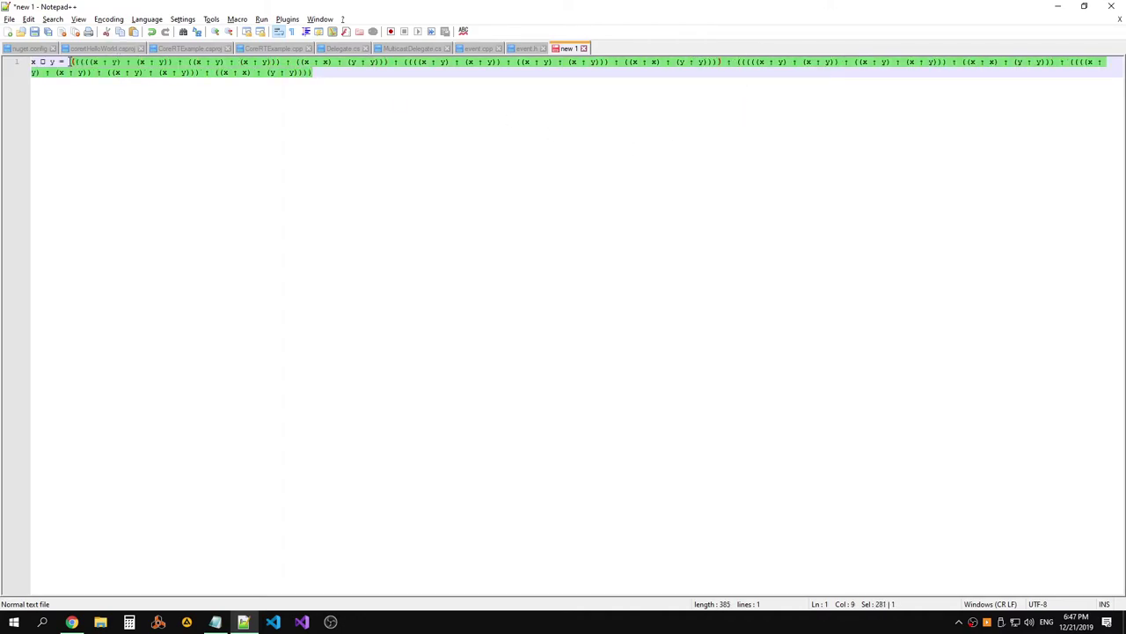
Switch to the truth-table spreadsheet and fill the XOR6 column, rows 1 to 5, with bright green
key("alt+Tab")
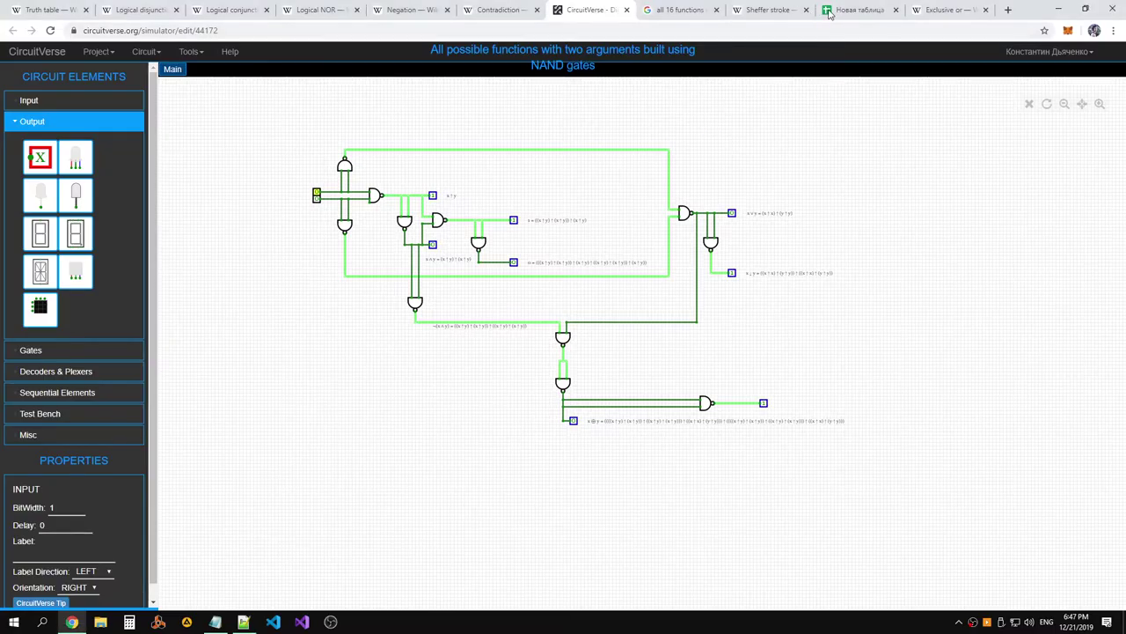
left_click(828, 12)
mouse_move(393, 143)
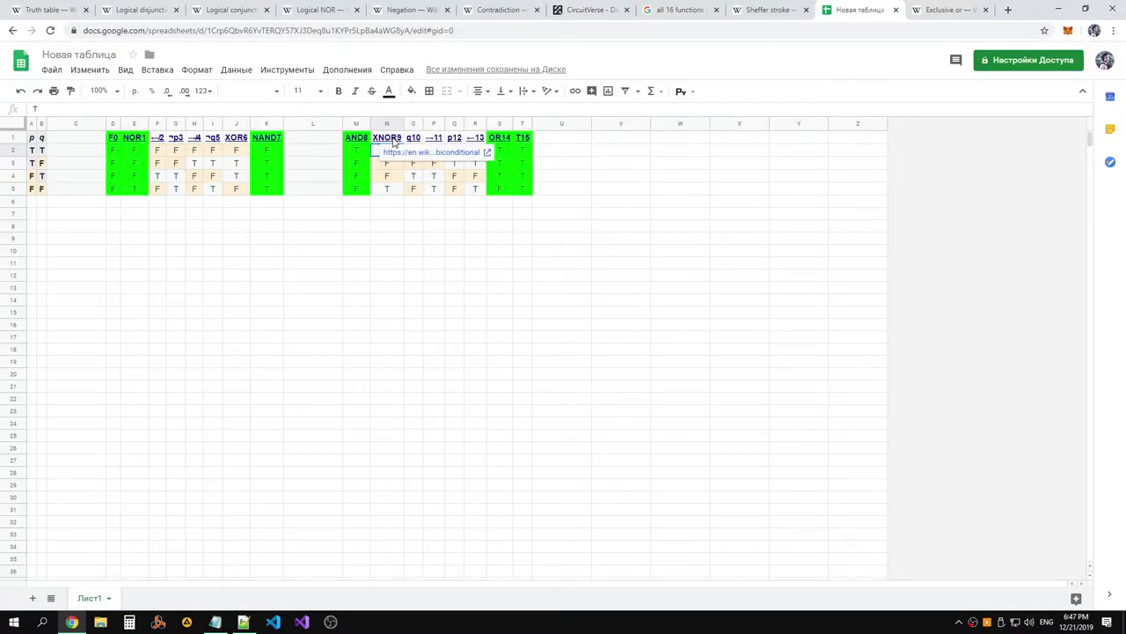
left_click(680, 214)
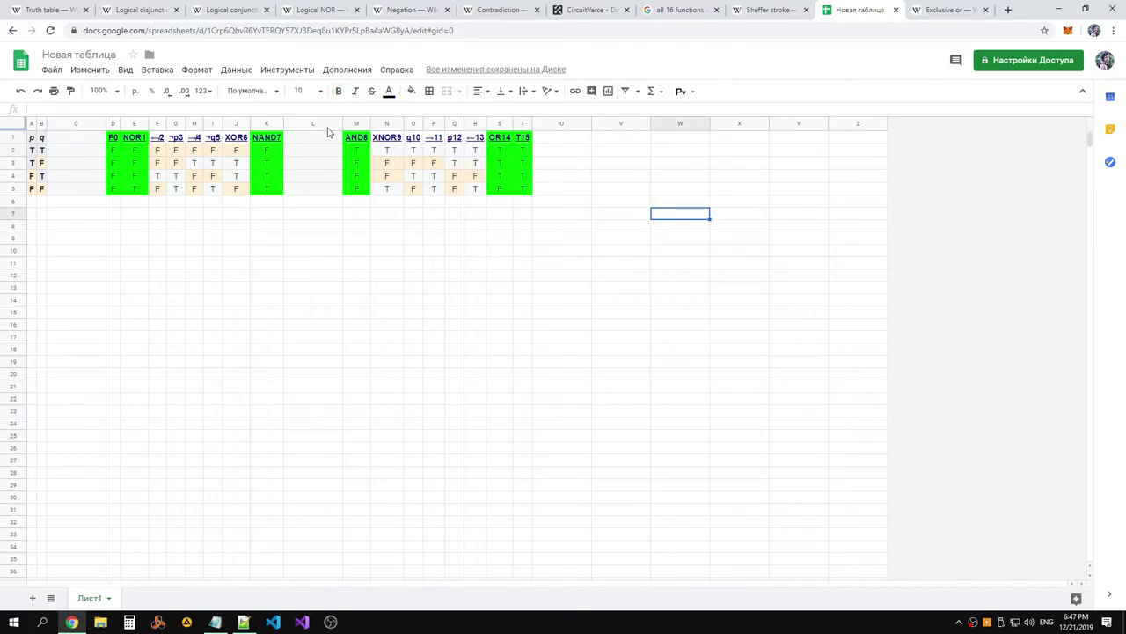
left_click(236, 141)
left_click(238, 186, "shift")
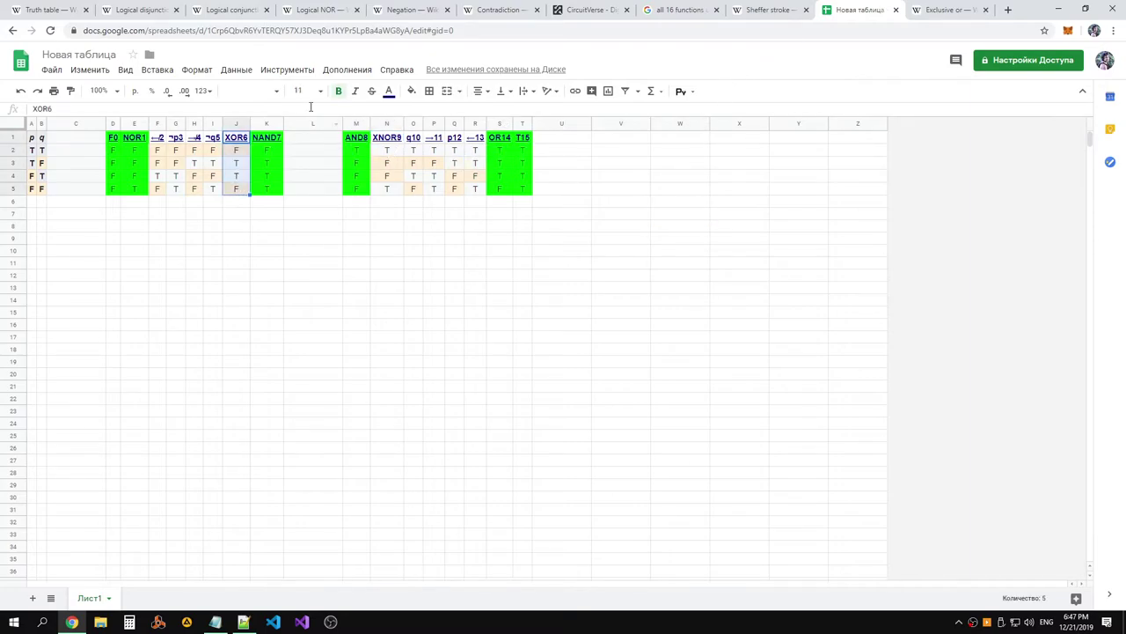
left_click(414, 92)
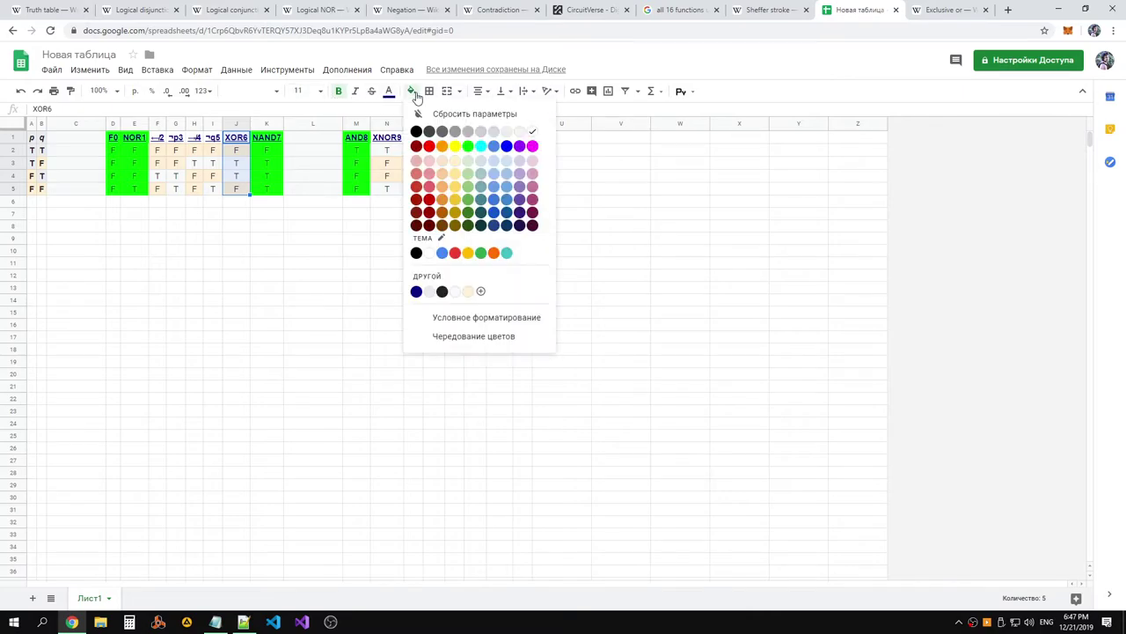
left_click(461, 147)
left_click(374, 222)
Open the Wikipedia article linked from the XNOR9 header and copy the ↔ operator symbol from its introduction
left_click(387, 139)
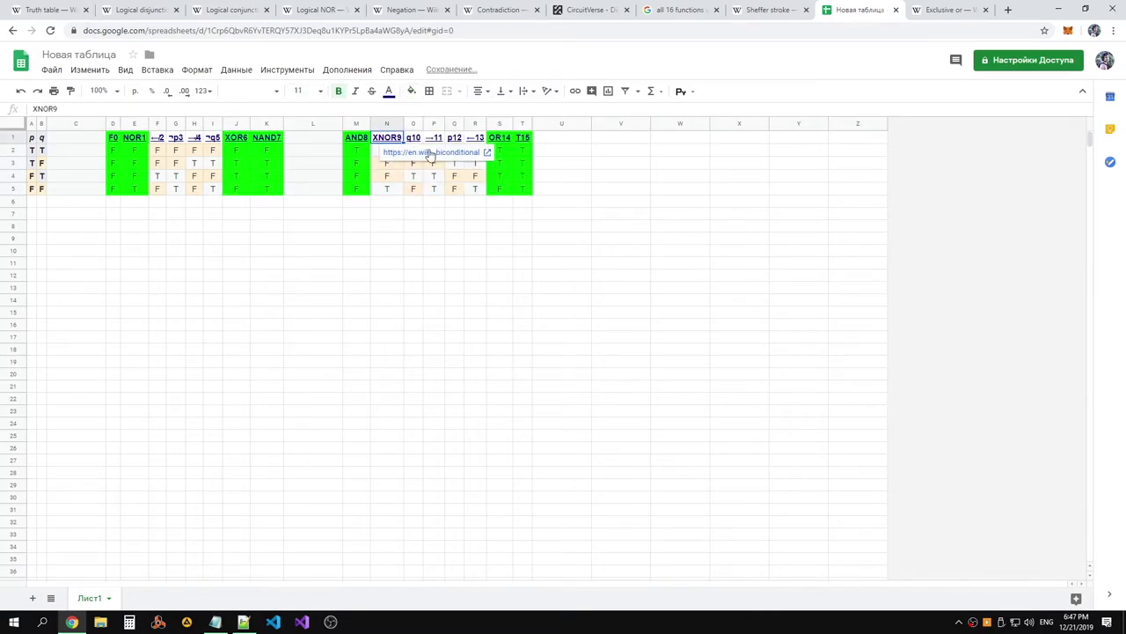
left_click(423, 152)
left_click(878, 10)
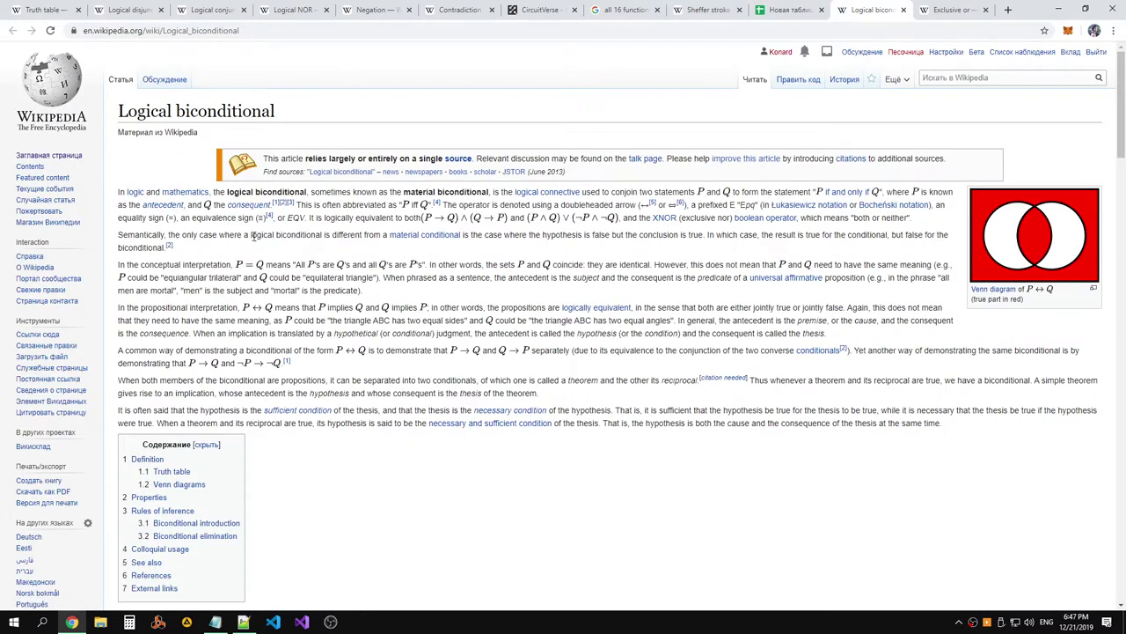
scroll(477, 236, "down", 14)
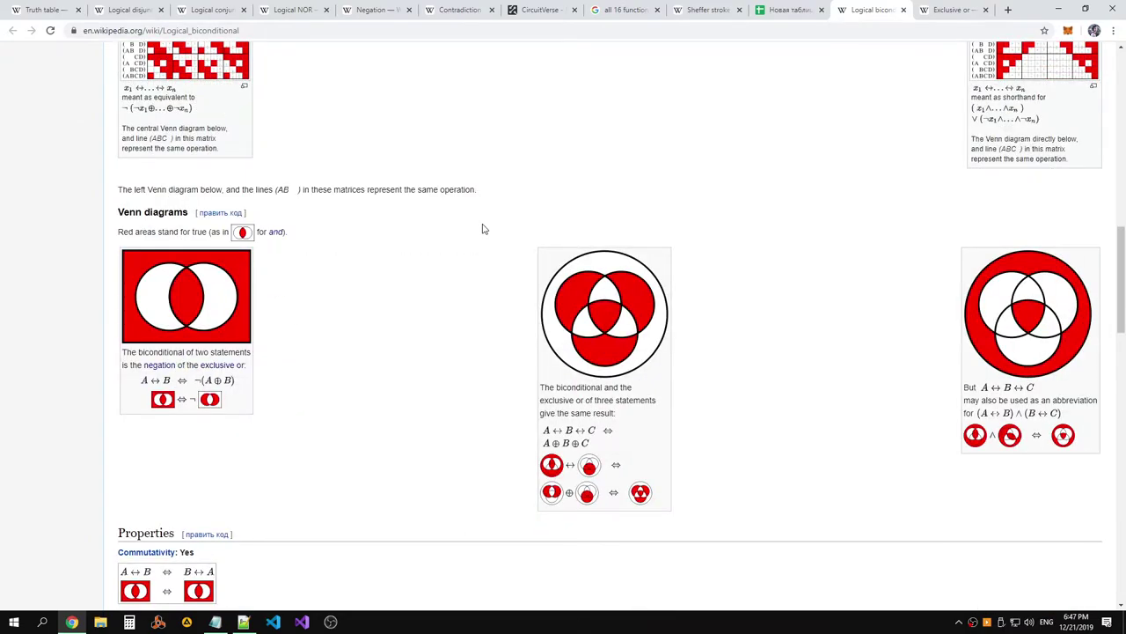
scroll(483, 227, "up", 3)
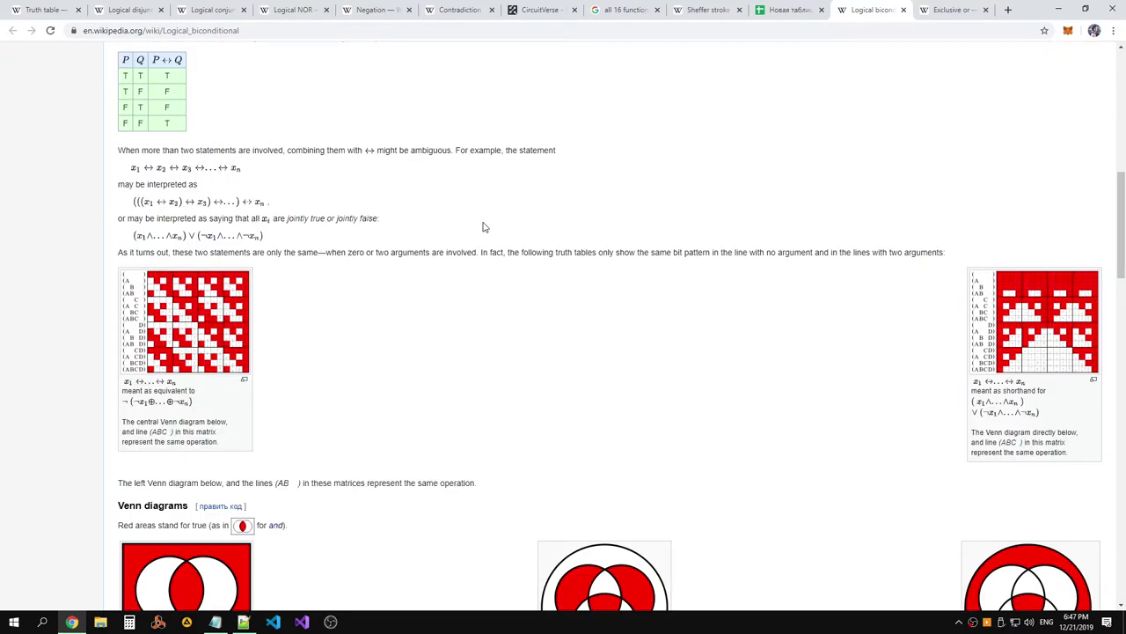
scroll(483, 227, "up", 3)
scroll(484, 226, "down", 10)
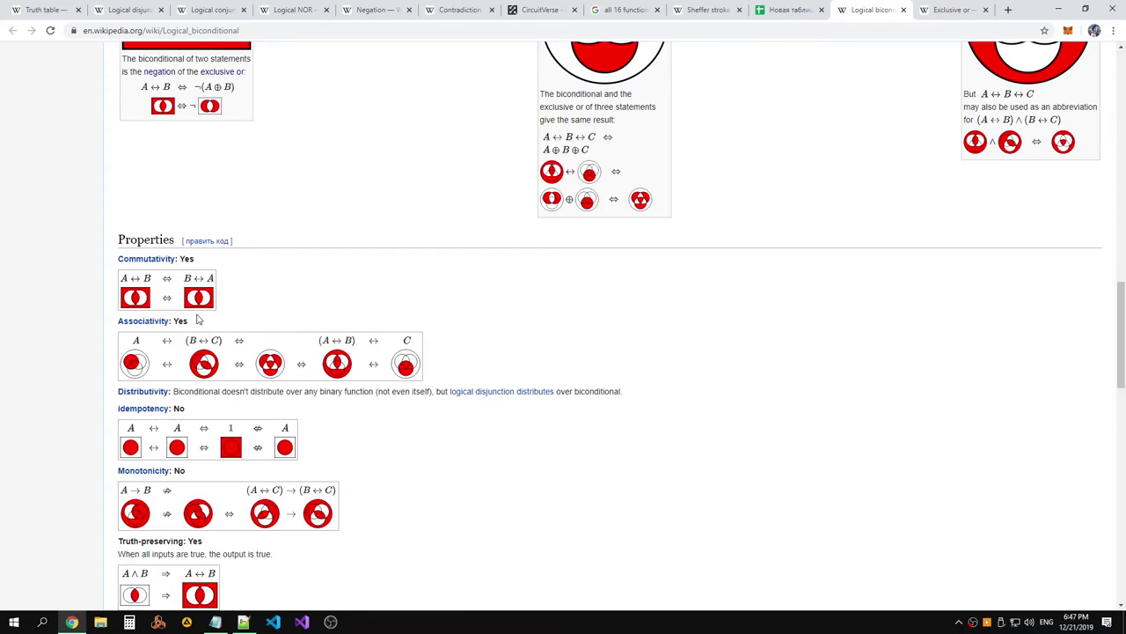
scroll(286, 271, "up", 15)
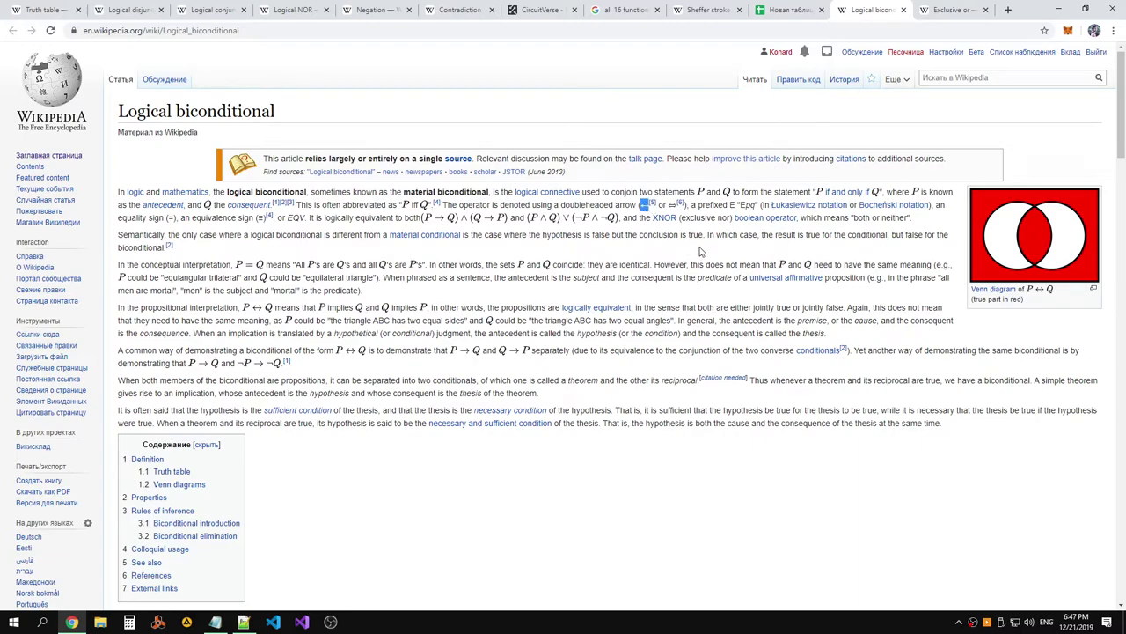
In Notepad++, replace the ⊕ between x and y with ↔ and copy the entire formula
key("alt+Tab")
left_click(51, 61)
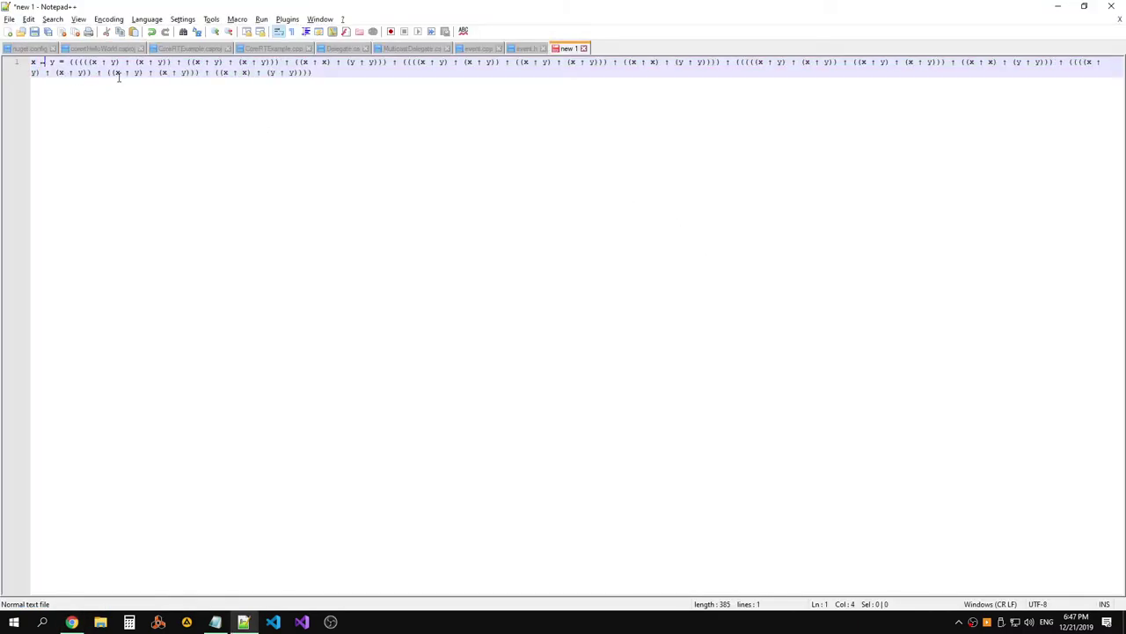
left_click(312, 72)
key("ctrl+a")
Return to the truth-table spreadsheet and fill the XNOR9 column, rows 1 to 5, with bright green
key("alt+Tab")
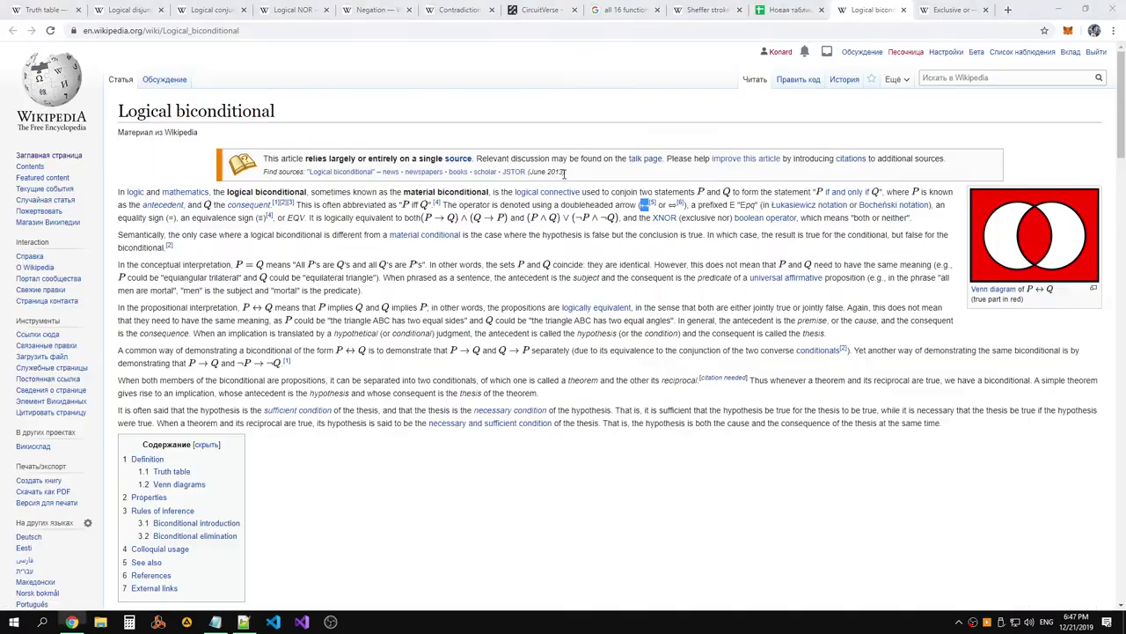
left_click(782, 13)
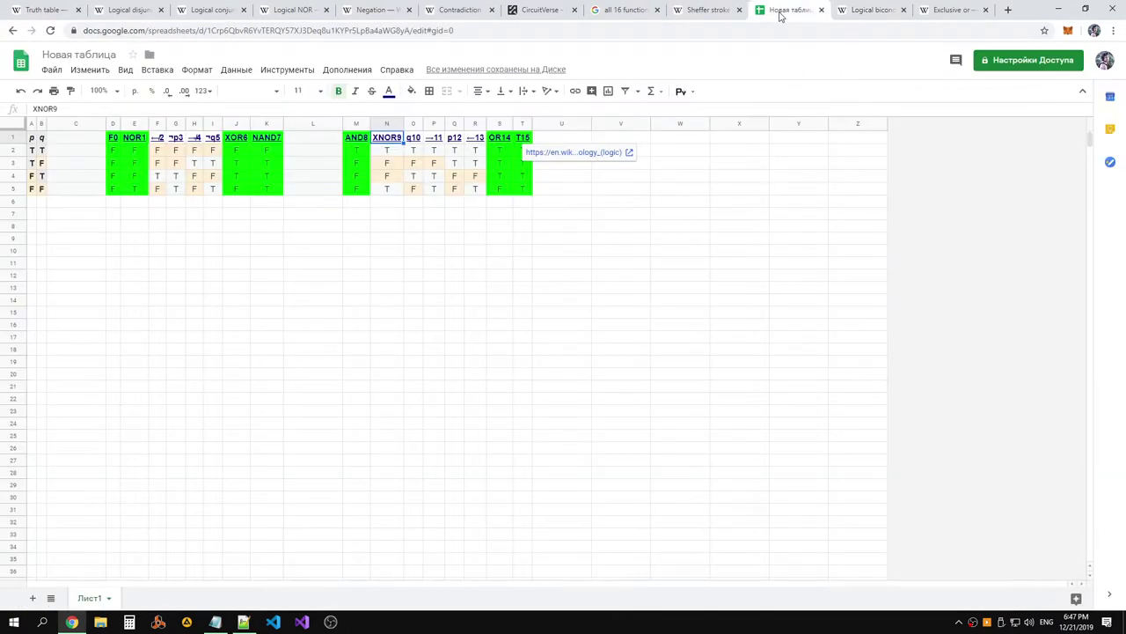
left_click(390, 192, "shift")
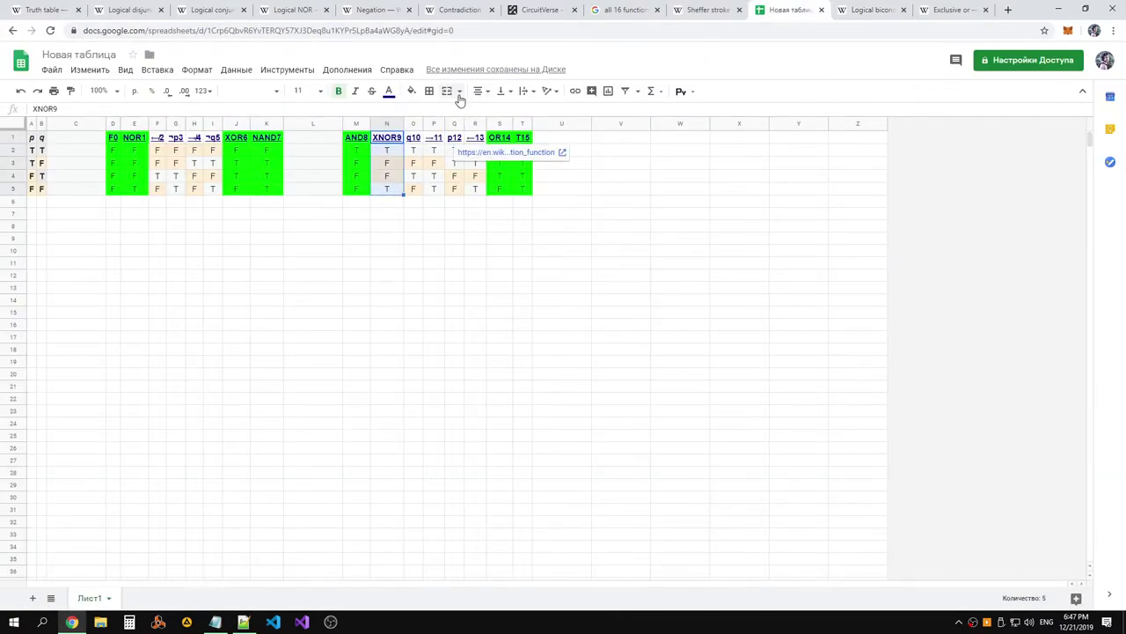
left_click(411, 91)
left_click(467, 146)
left_click(618, 226)
Return to the CircuitVerse circuit, add a text element beside the XNOR output and set its label to the copied x ↔ y formula
left_click(953, 9)
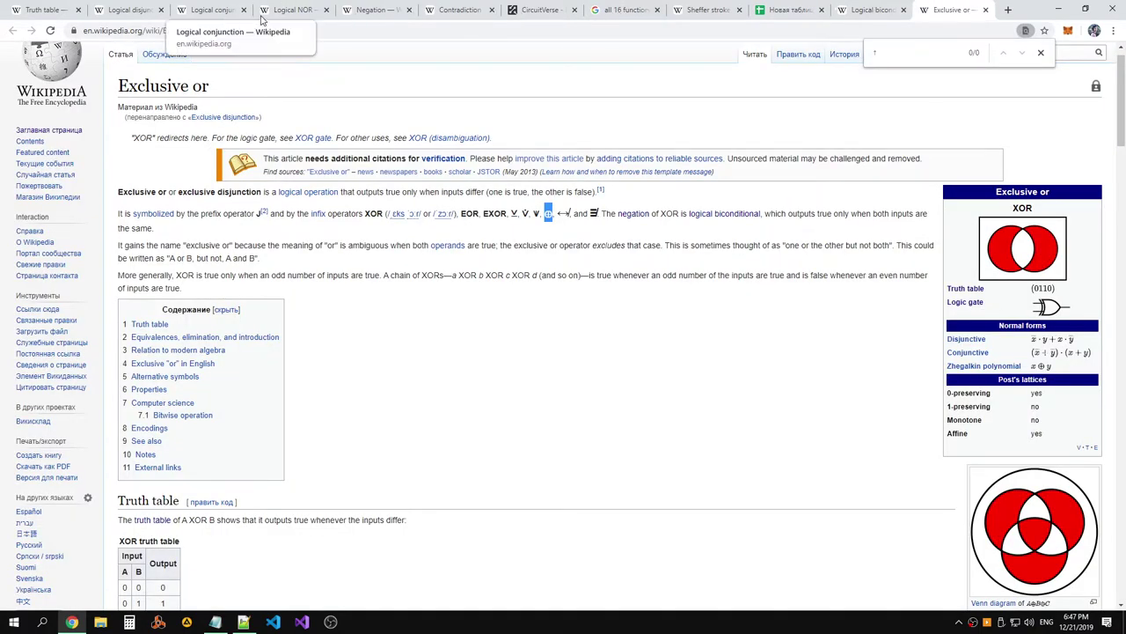
left_click(539, 11)
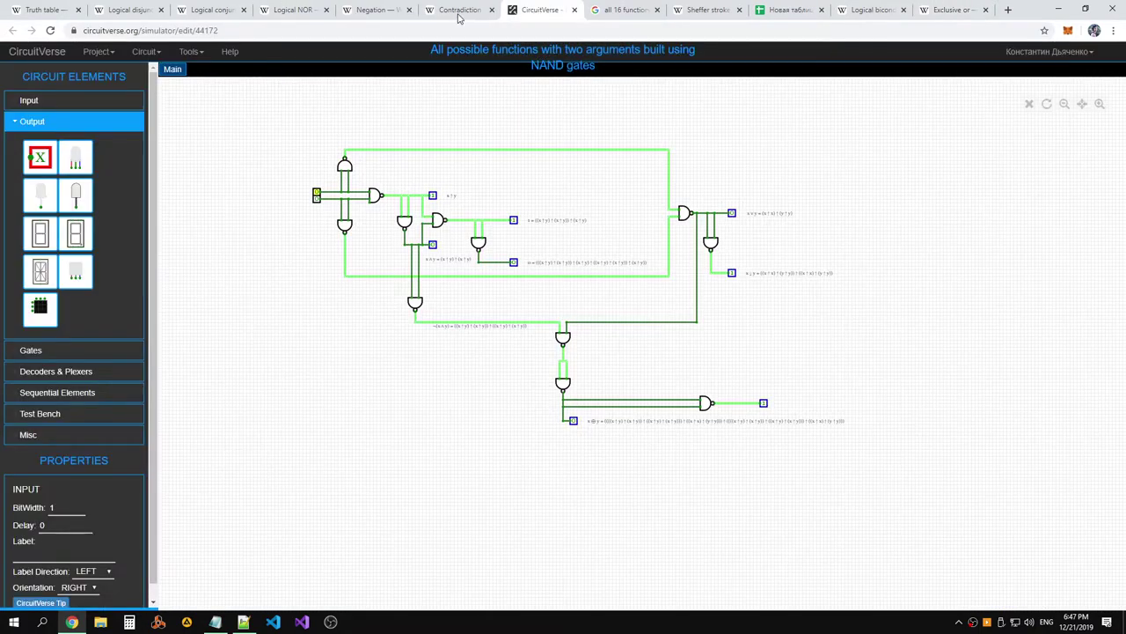
left_click(790, 410)
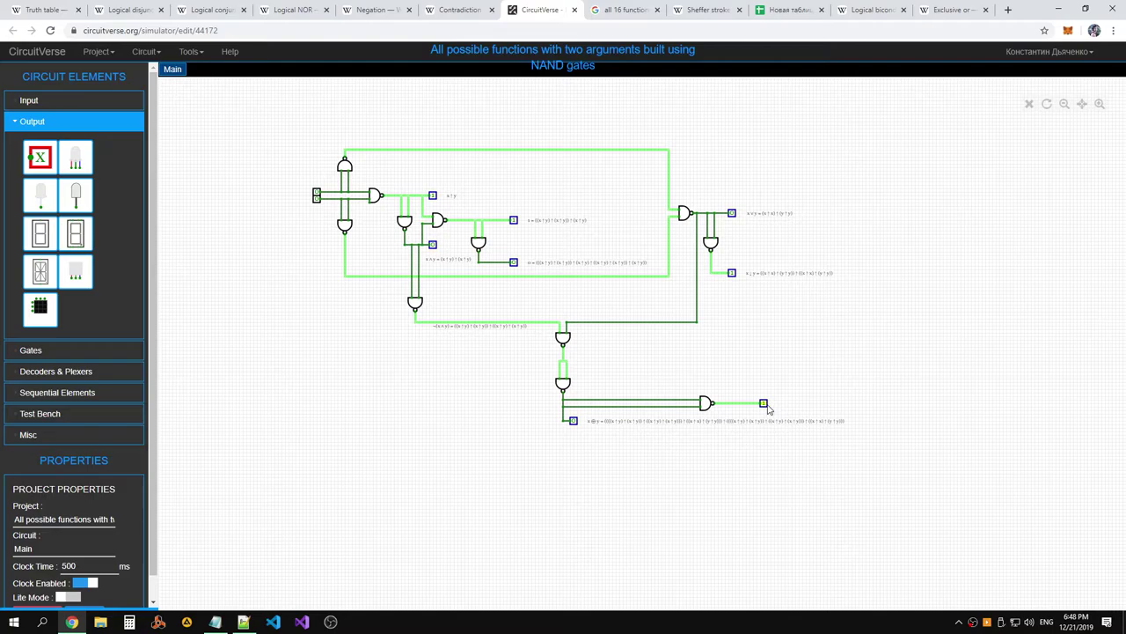
left_click(46, 435)
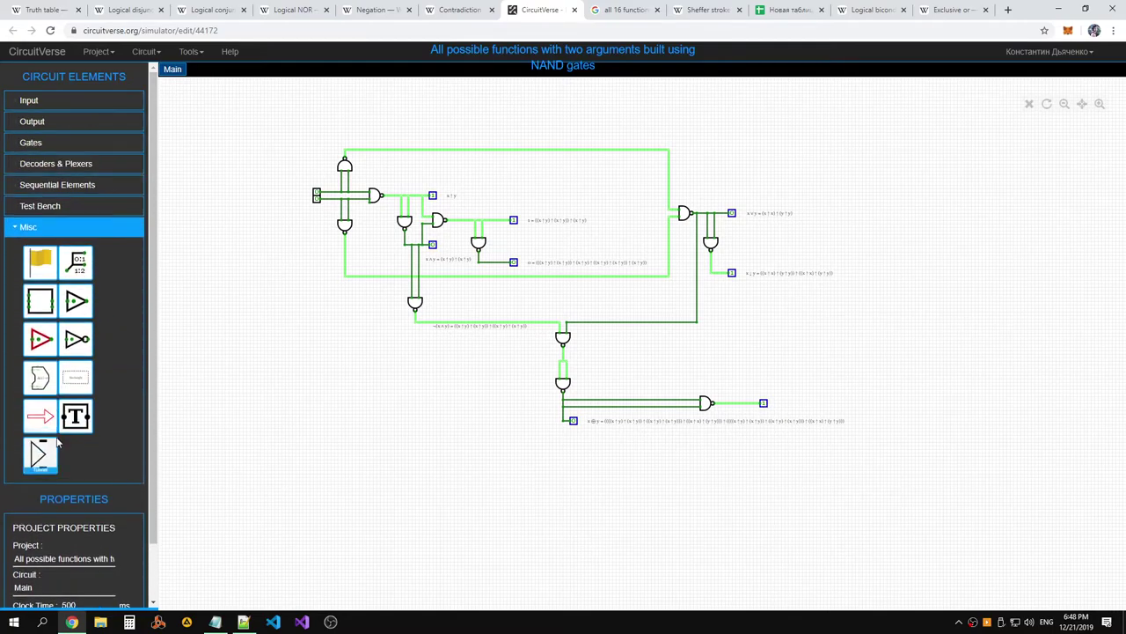
left_click(75, 387)
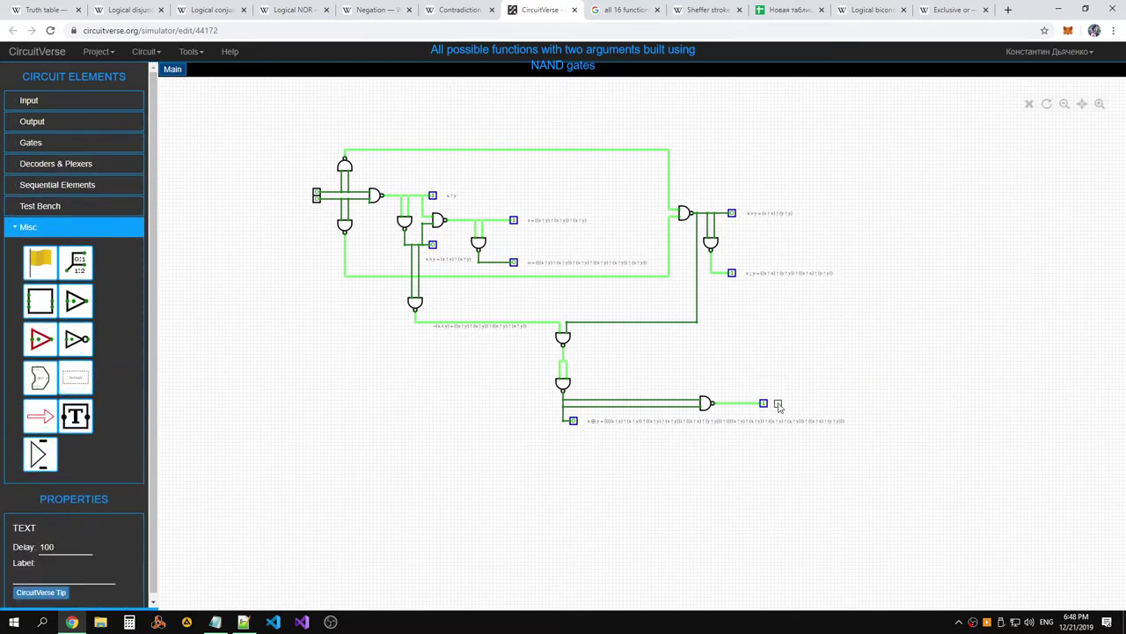
key("ctrl+v")
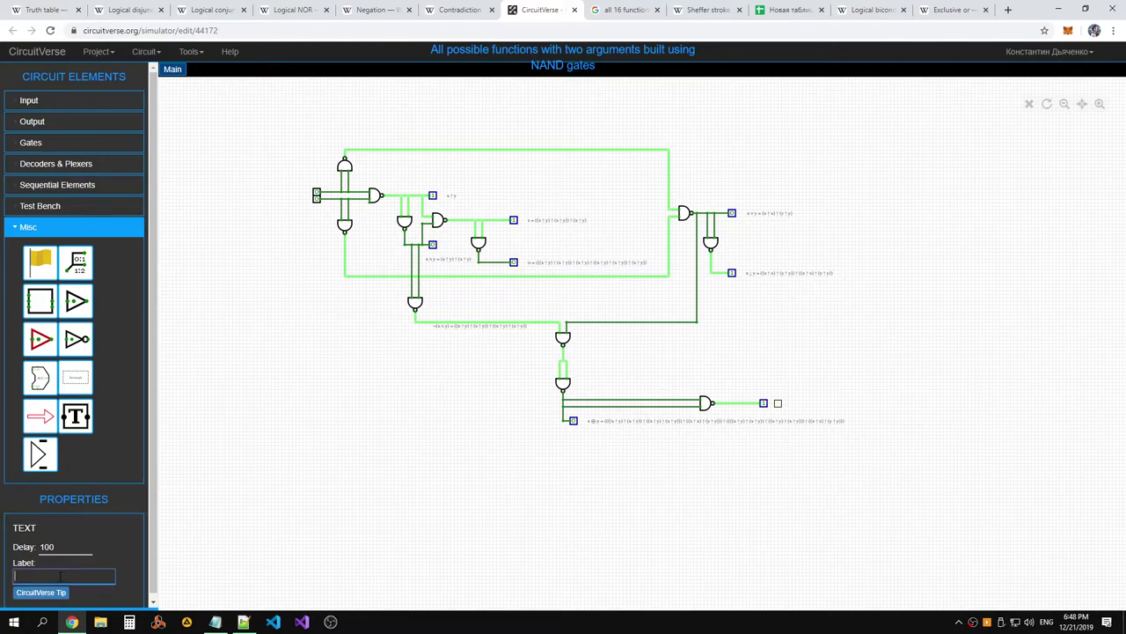
left_click(685, 499)
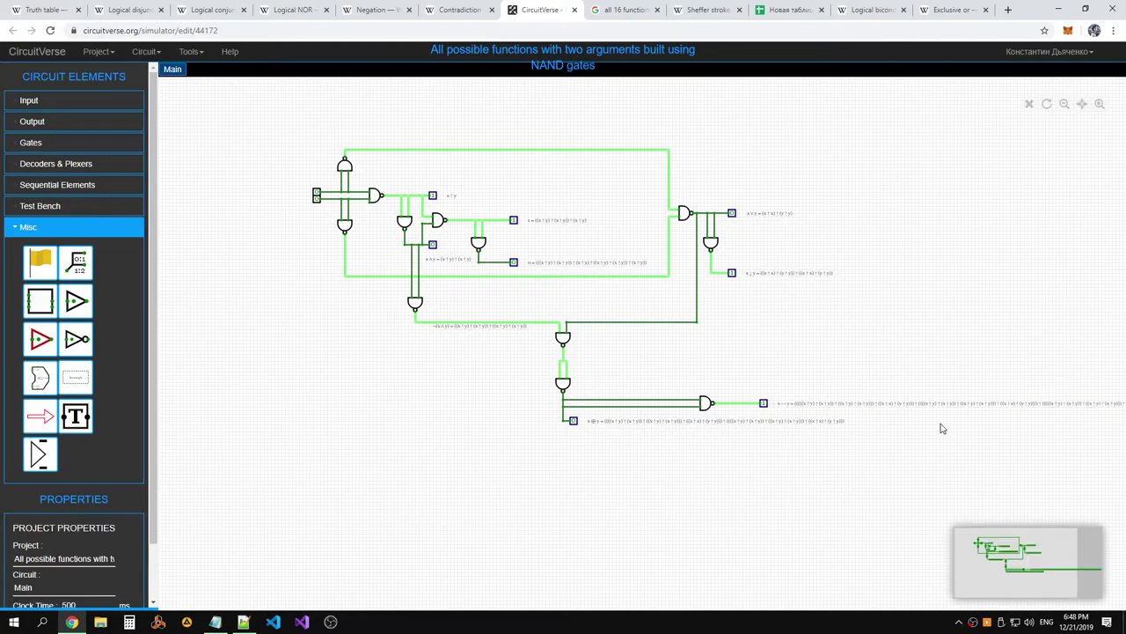
scroll(943, 429, "down", 1)
scroll(943, 428, "up", 5)
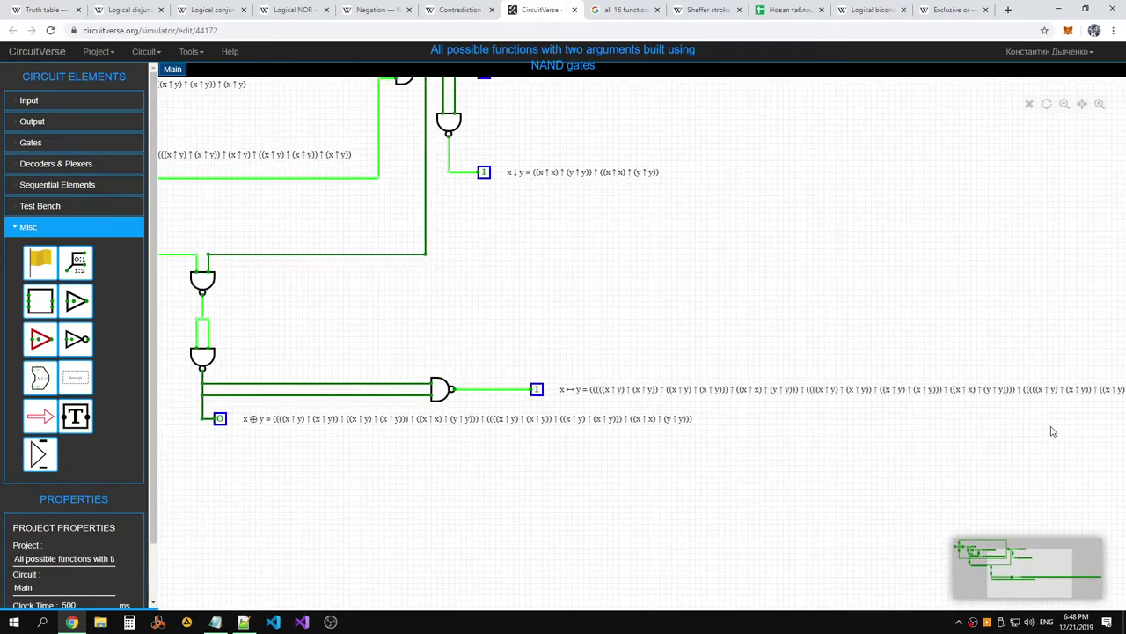
Examine the whole NAND circuit, including the XNOR gate, its output and the x ↔ y formula label
left_click(599, 390)
left_click(593, 465)
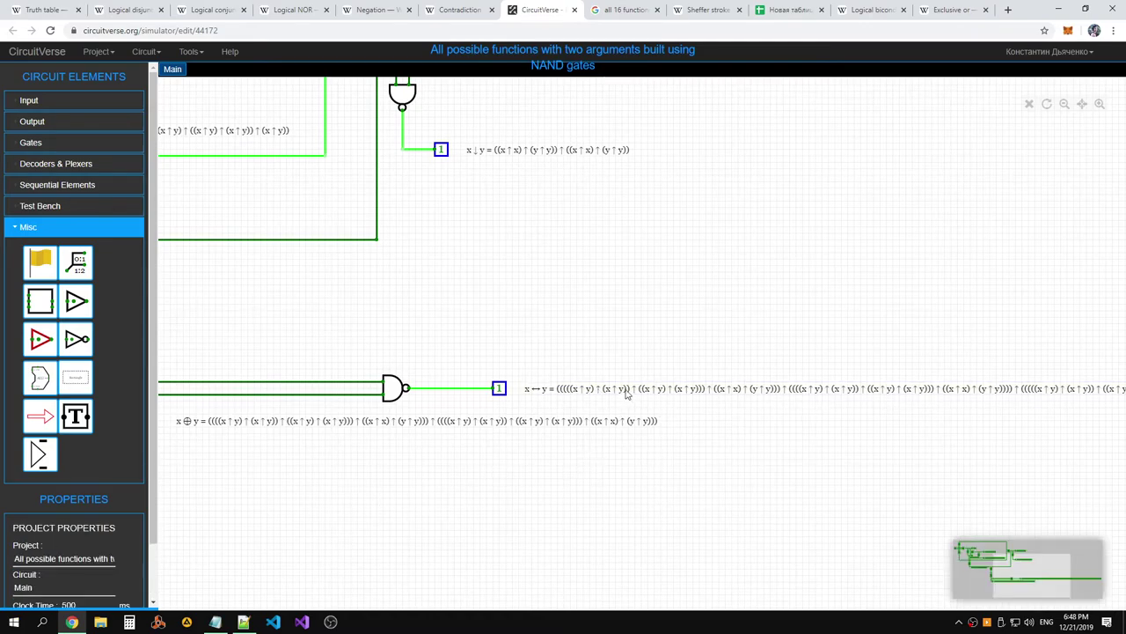
left_click_drag(696, 431, 657, 319)
scroll(660, 319, "up", 4)
scroll(669, 314, "down", 3)
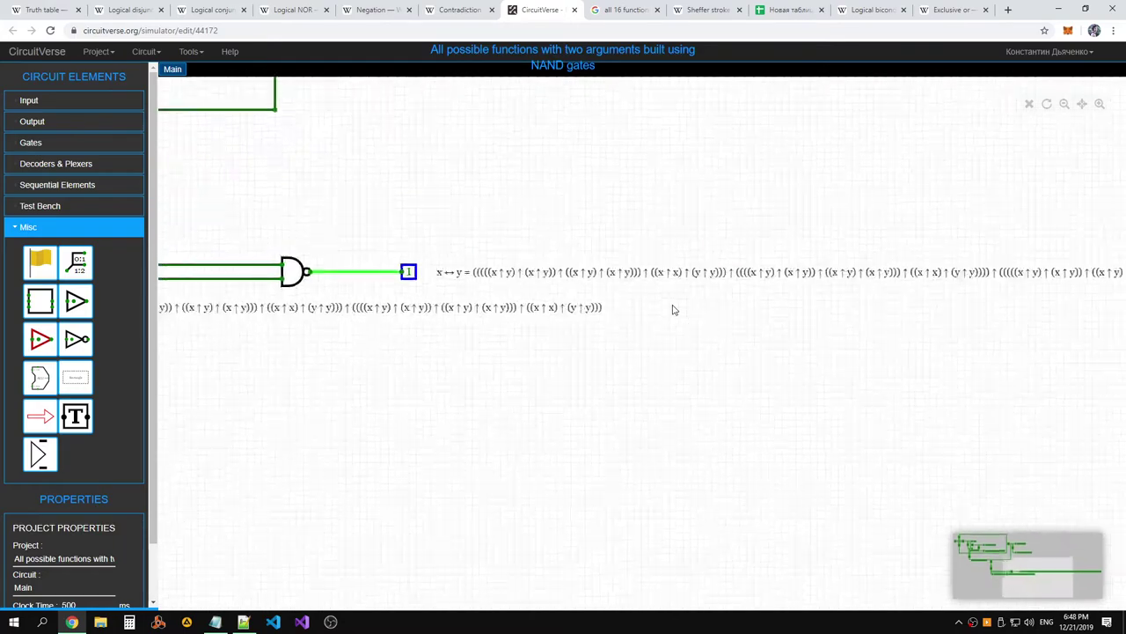
scroll(673, 310, "down", 4)
left_click(675, 294)
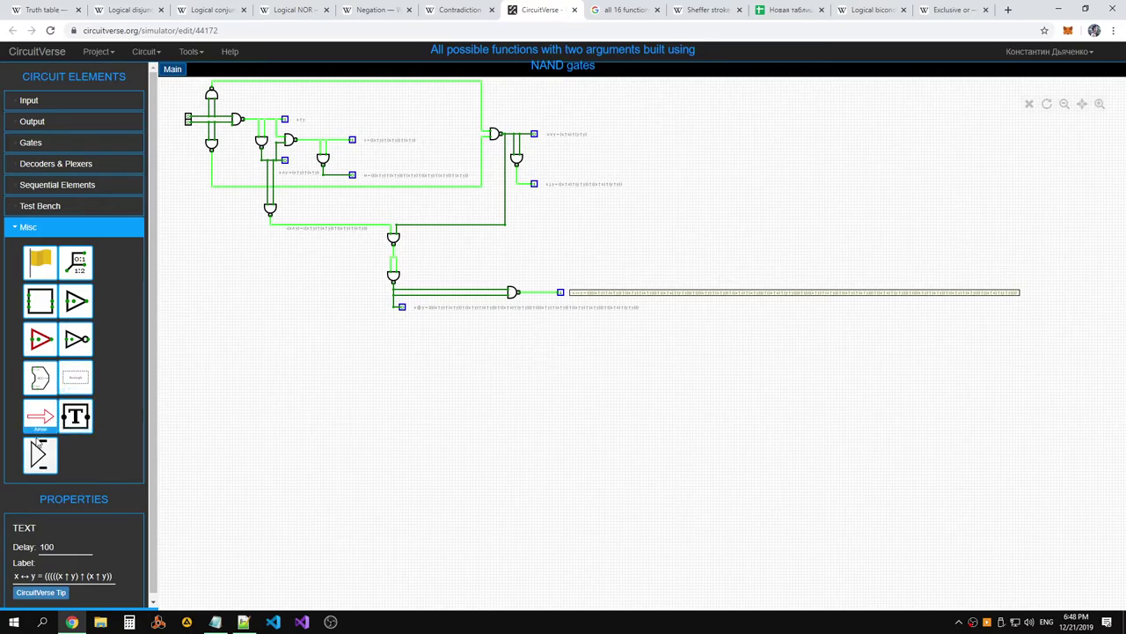
left_click(675, 304)
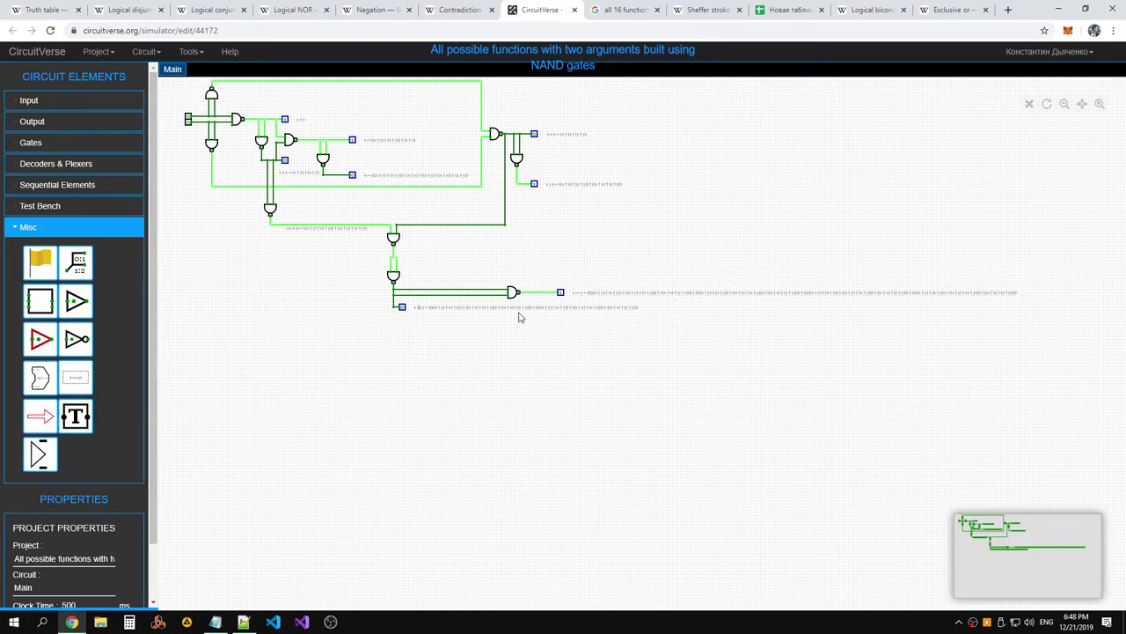
left_click_drag(523, 232, 607, 379)
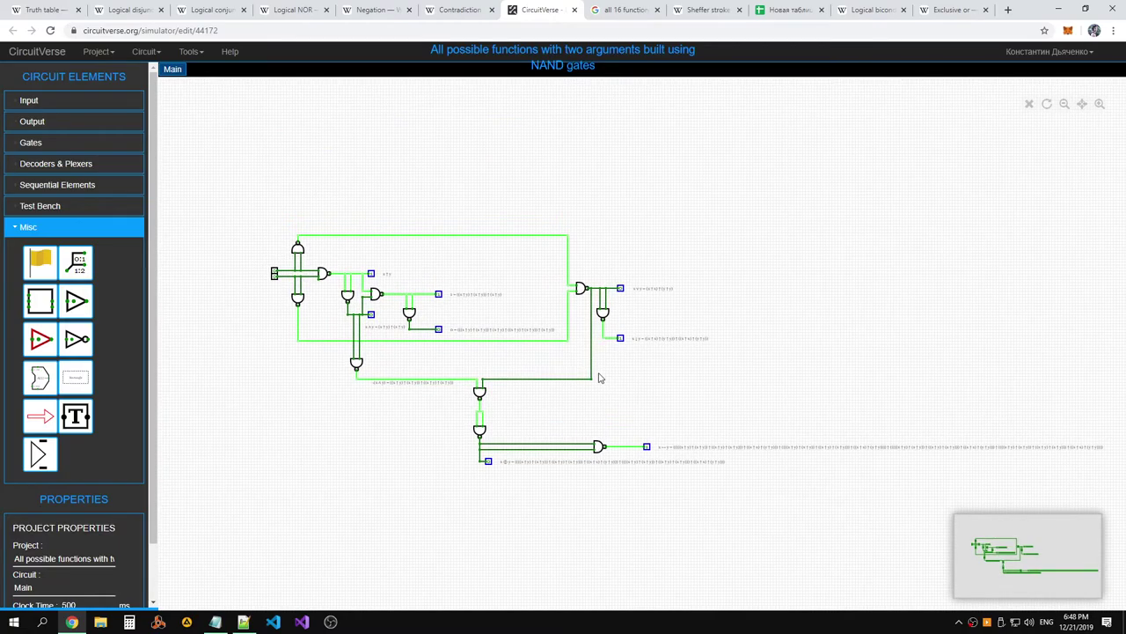
scroll(598, 378, "up", 8)
scroll(703, 256, "down", 4)
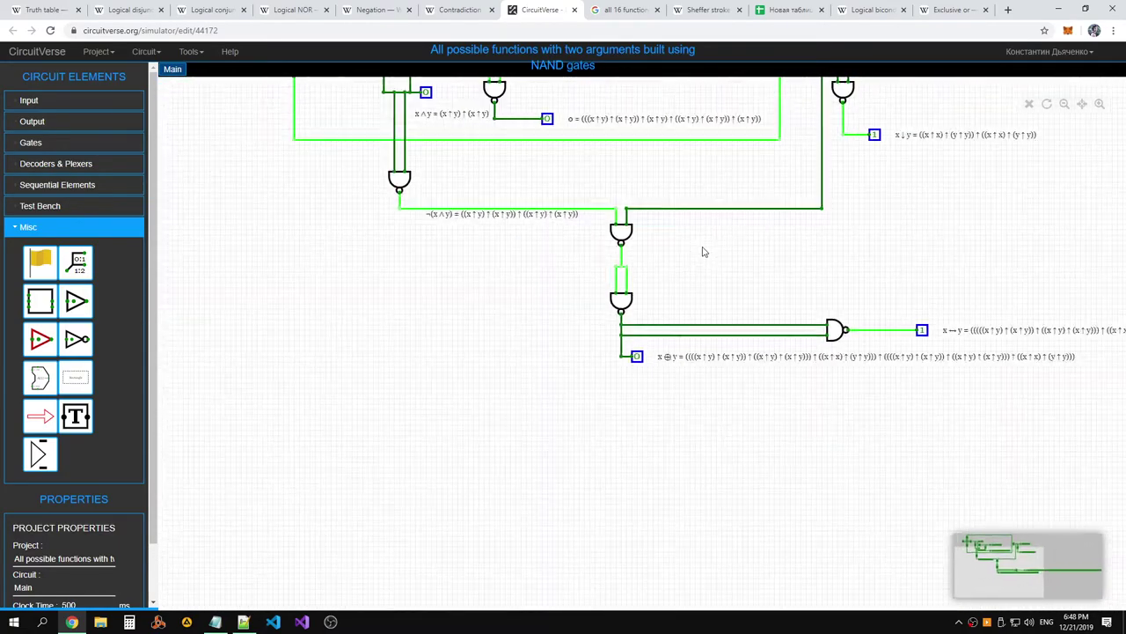
scroll(702, 251, "down", 3)
left_click_drag(568, 306, 595, 388)
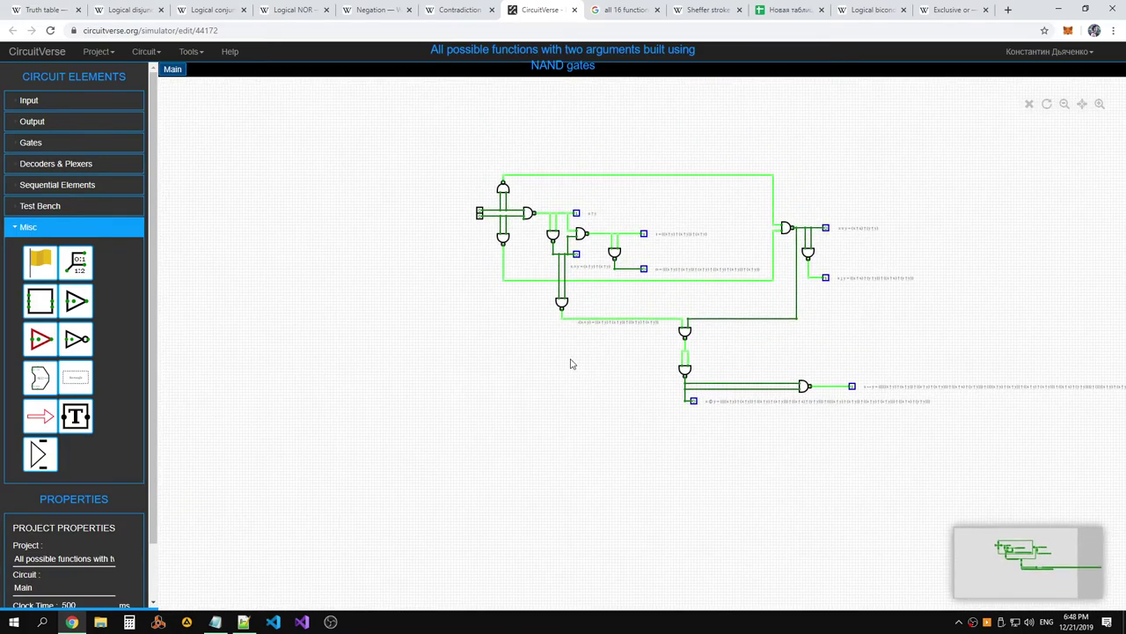
Check the spreadsheet for functions not yet marked green, and open the Converse nonimplication article from column 2's header in Wikipedia's binary operator truth table
left_click(862, 19)
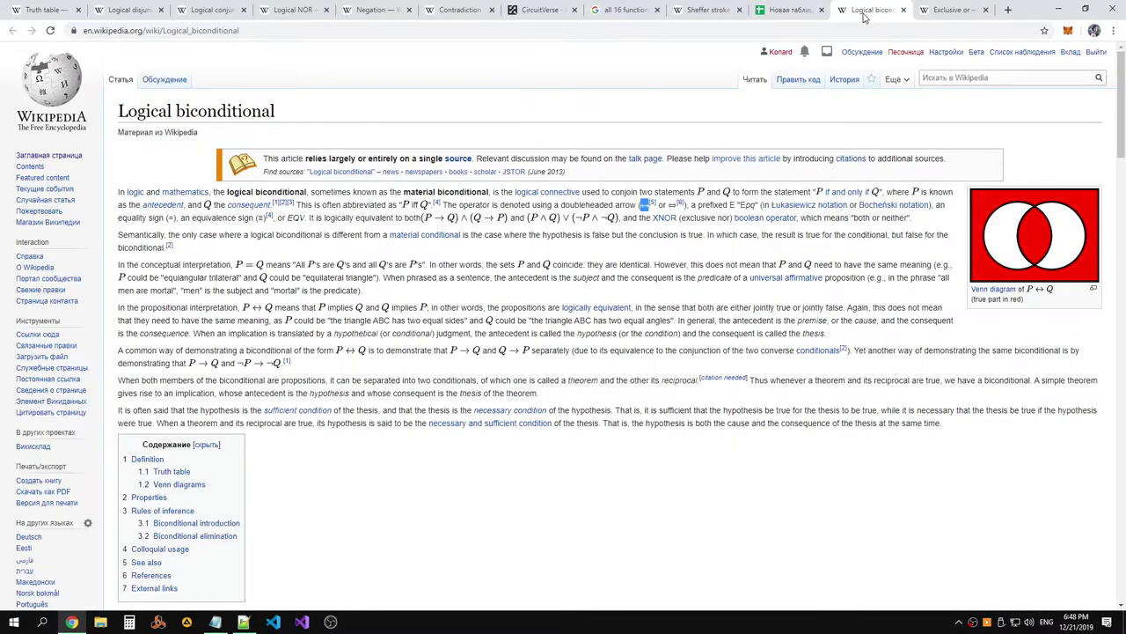
left_click(794, 12)
left_click(401, 216)
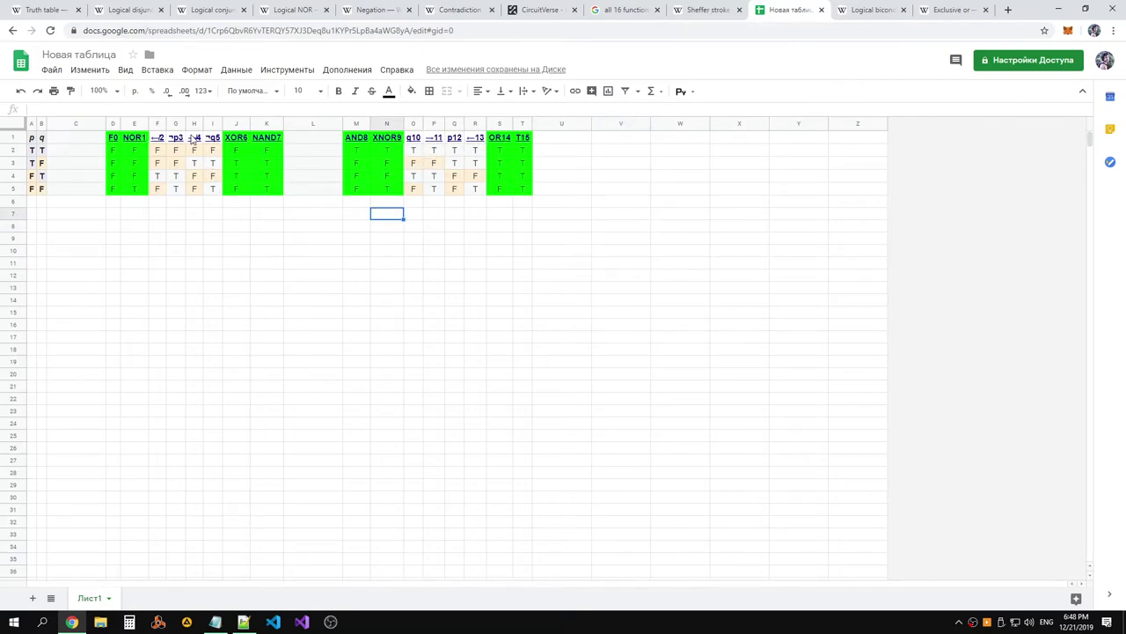
left_click(48, 11)
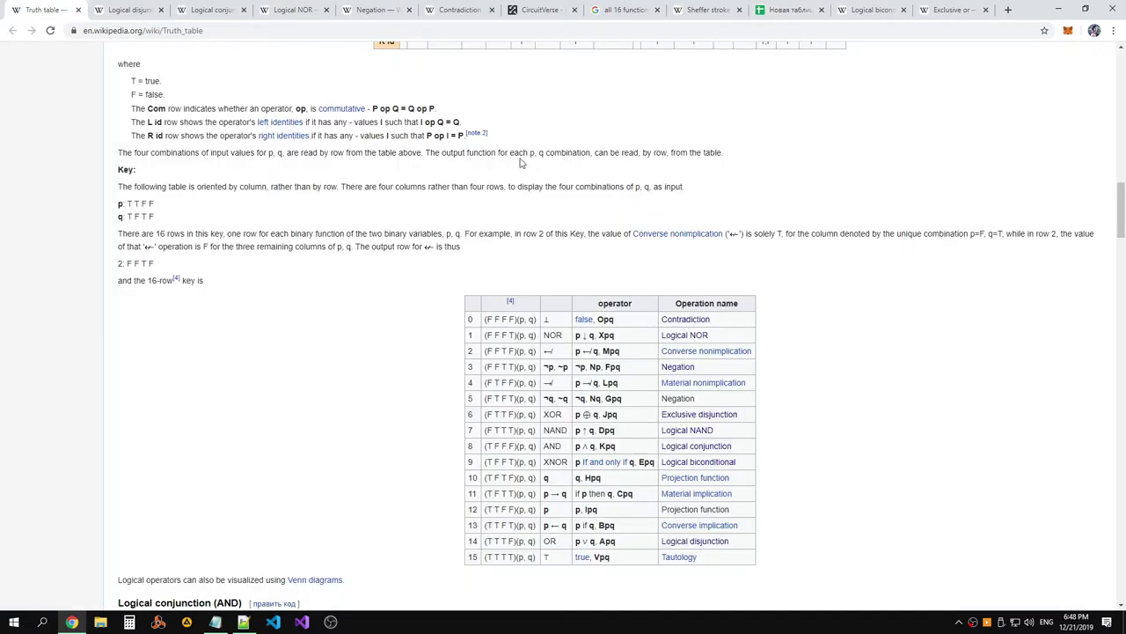
scroll(508, 155, "up", 5)
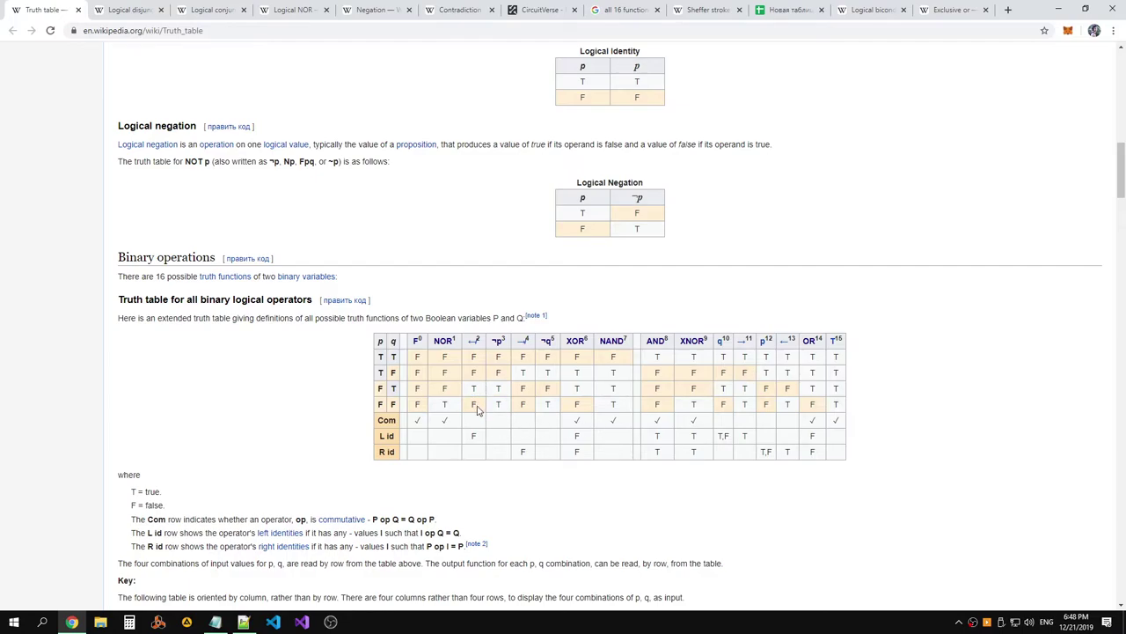
middle_click(475, 346)
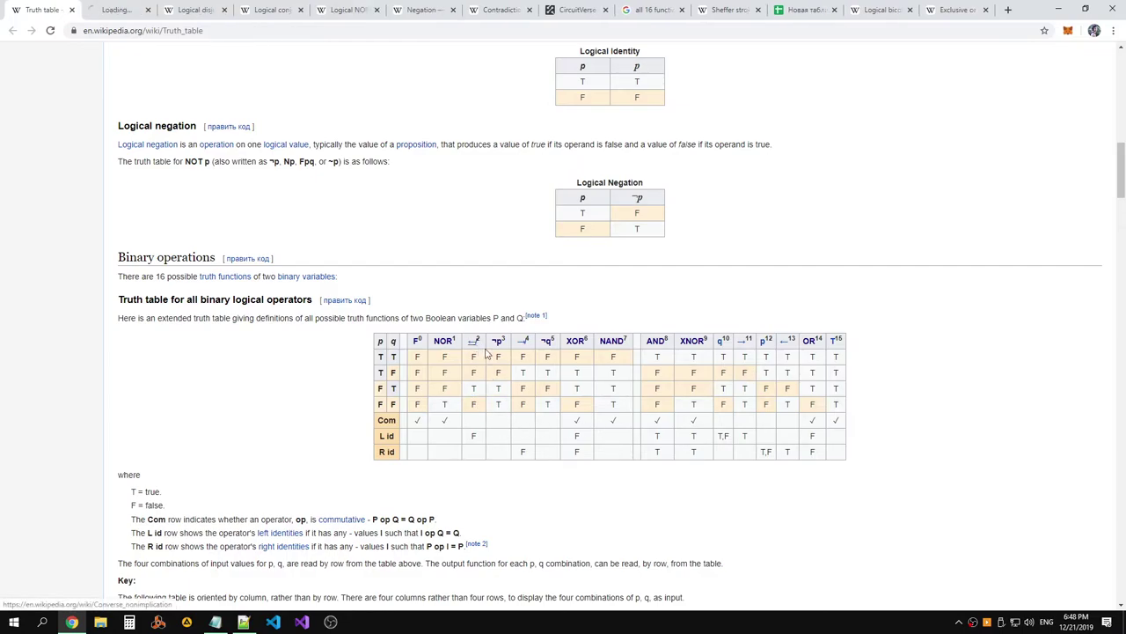
left_click(123, 16)
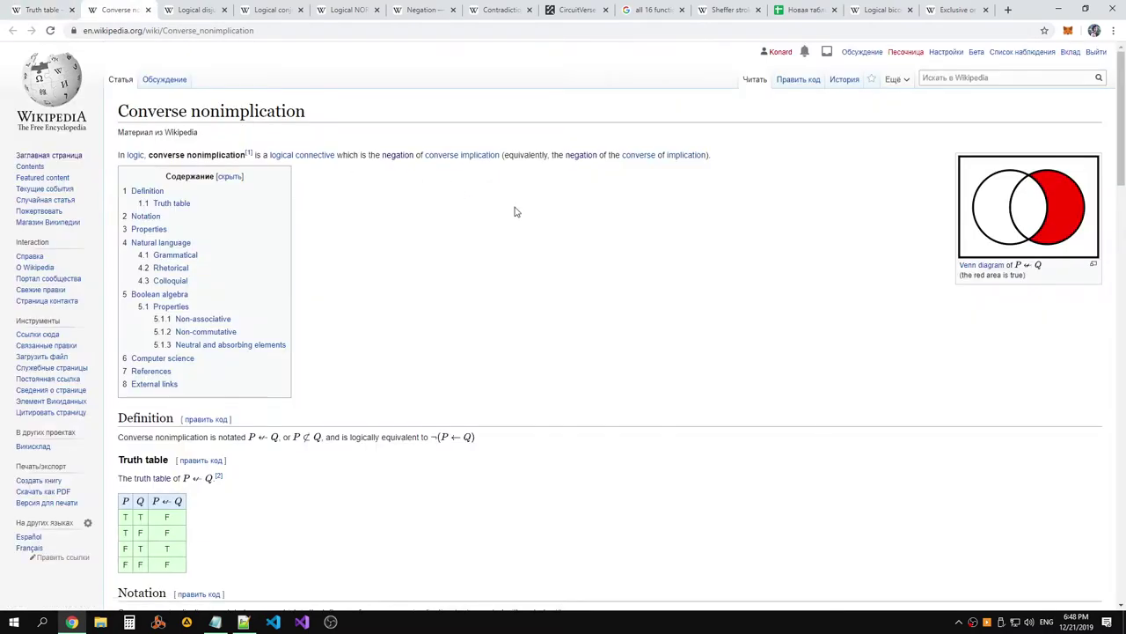
Read the Converse nonimplication article, examining its truth table, notation, Boolean algebra definition, properties and derivations
scroll(514, 210, "down", 3)
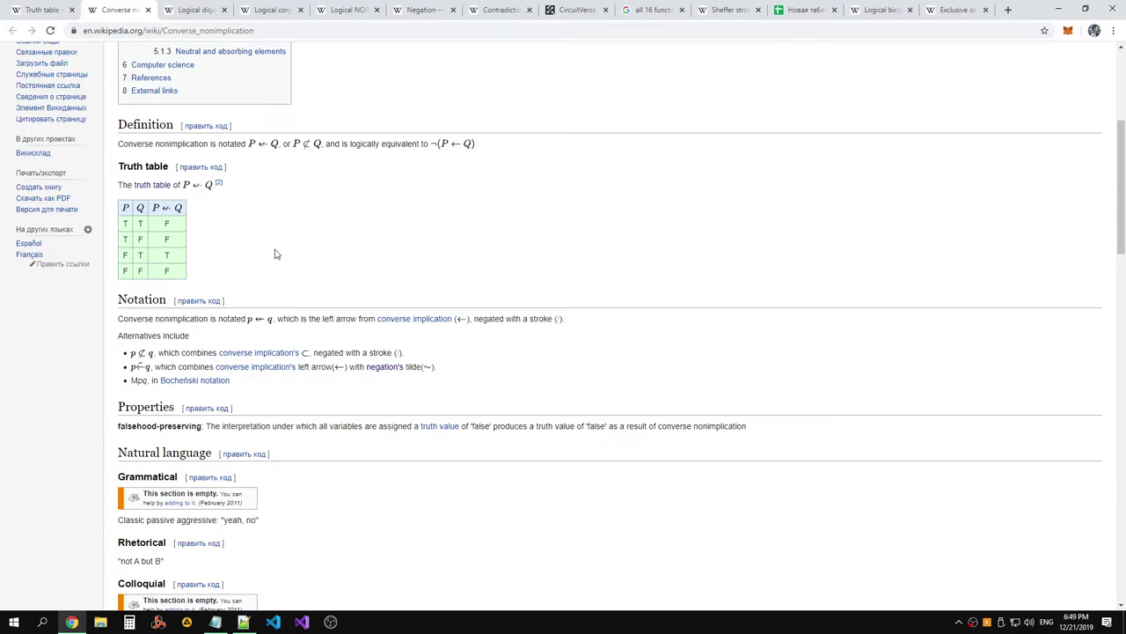
scroll(281, 261, "up", 3)
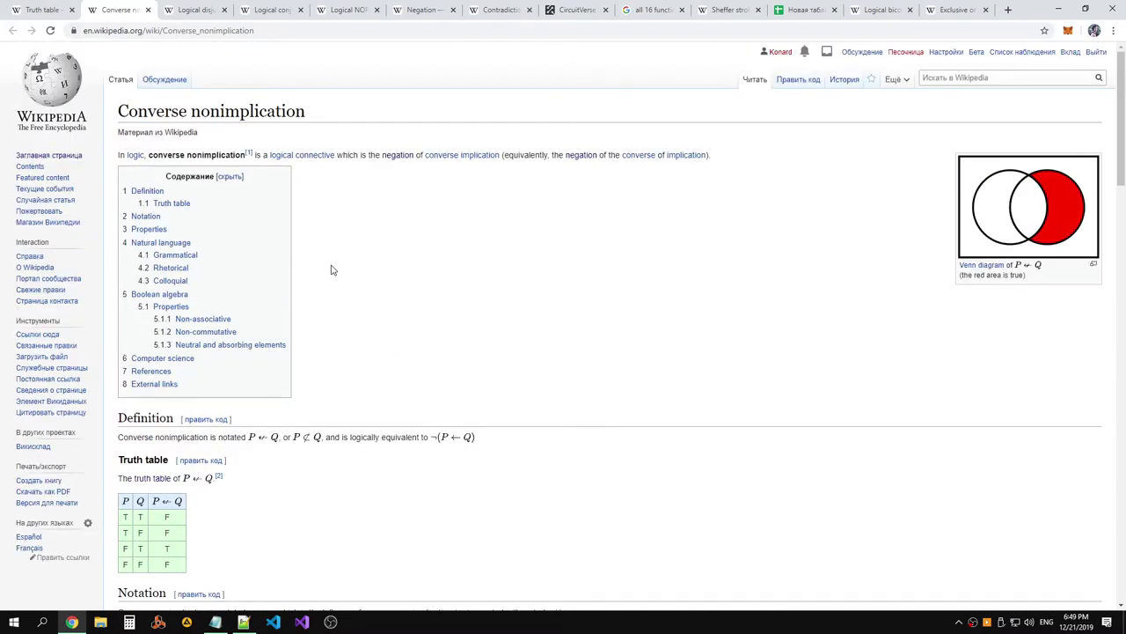
scroll(331, 269, "down", 1)
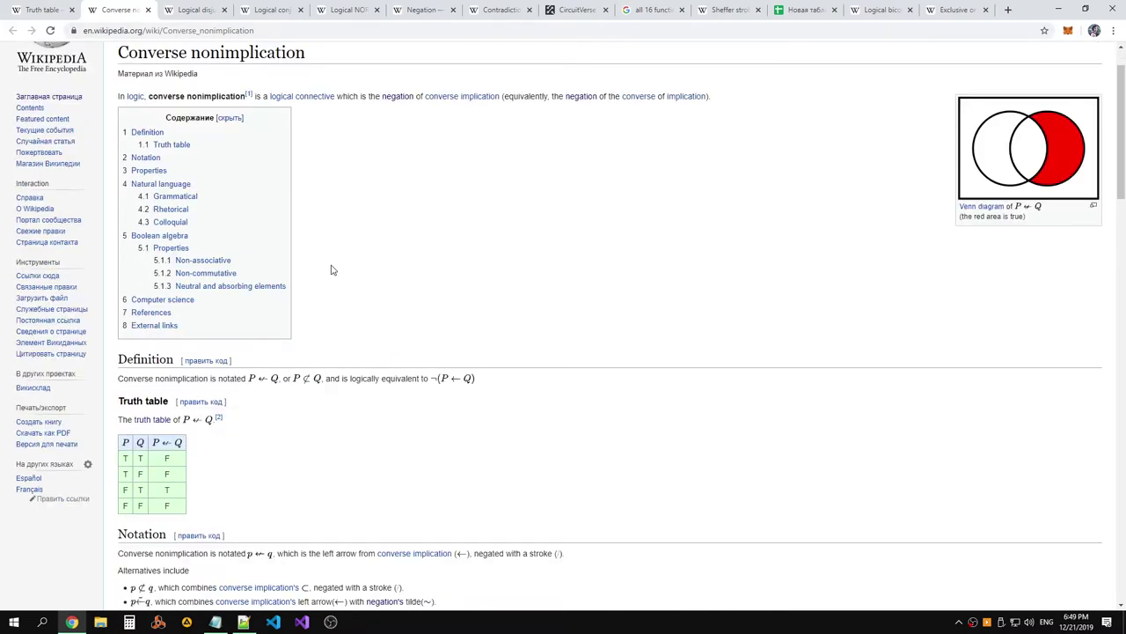
scroll(333, 269, "down", 10)
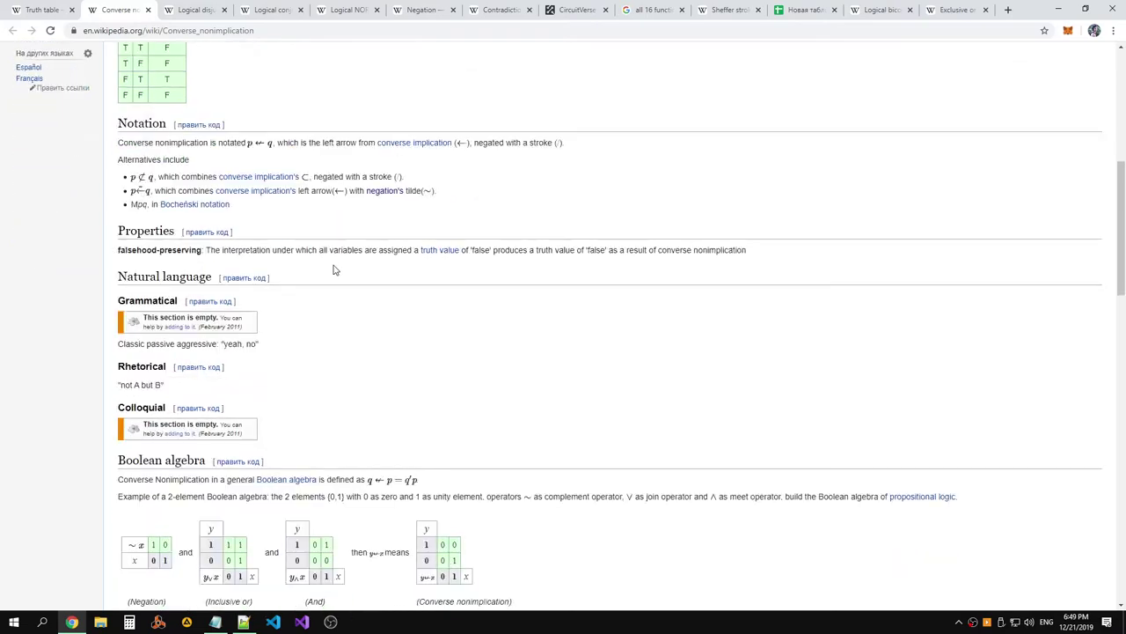
scroll(333, 269, "down", 5)
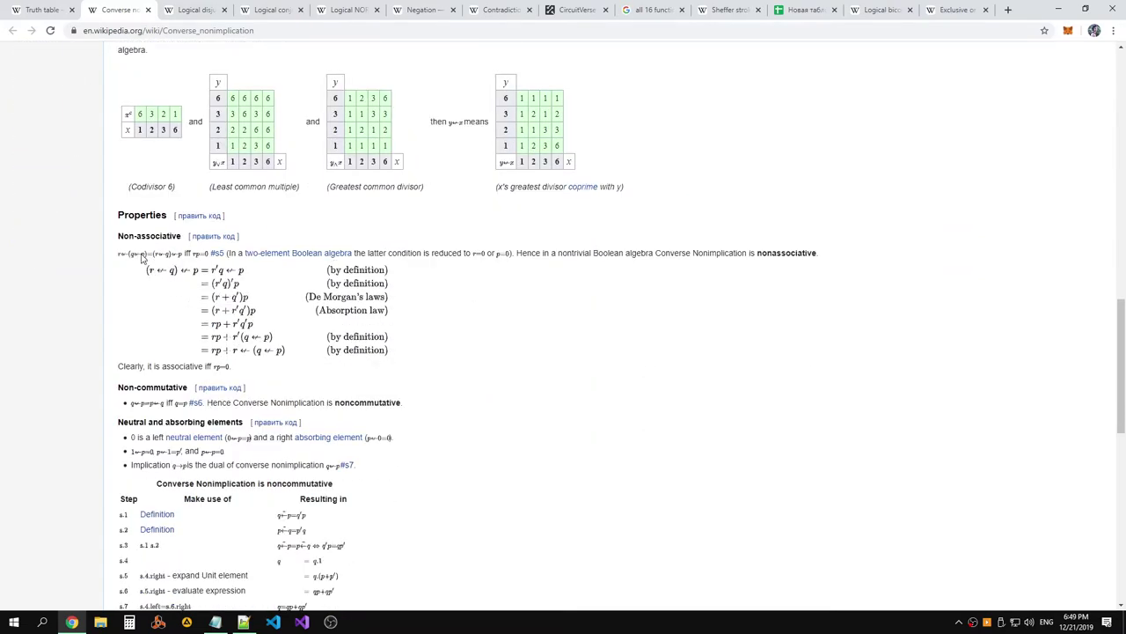
scroll(185, 271, "up", 5)
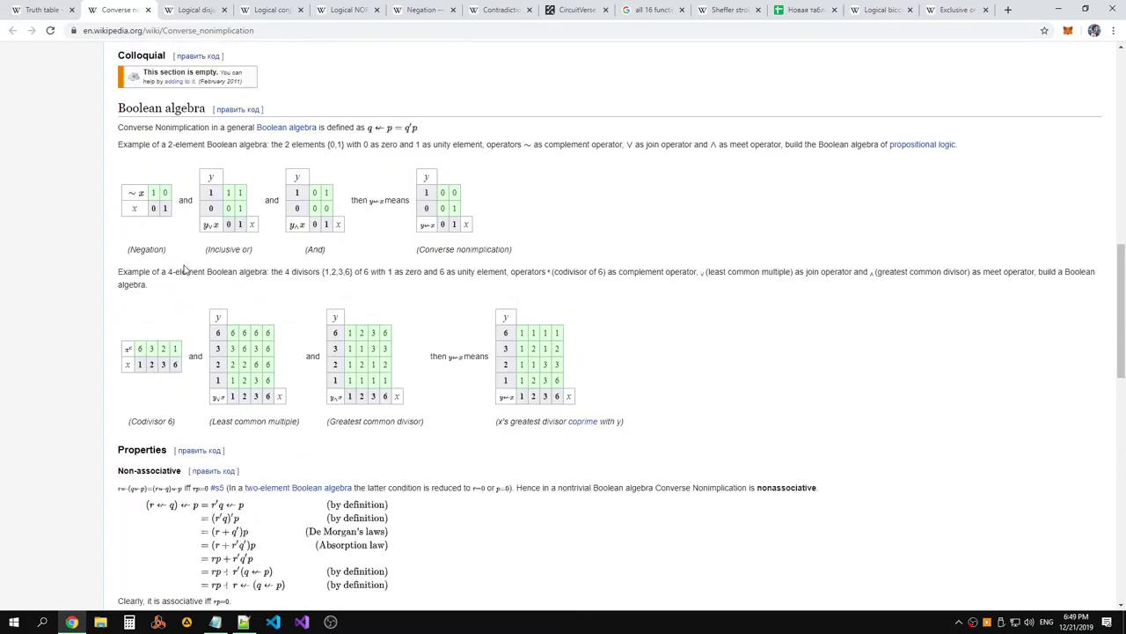
scroll(191, 271, "down", 15)
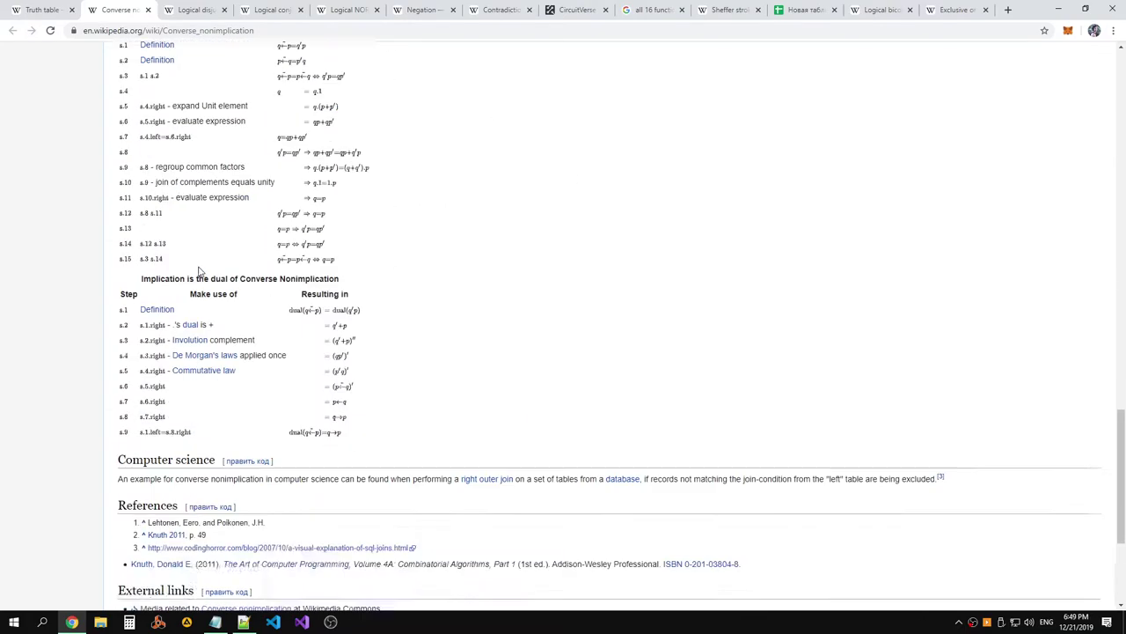
scroll(202, 271, "up", 20)
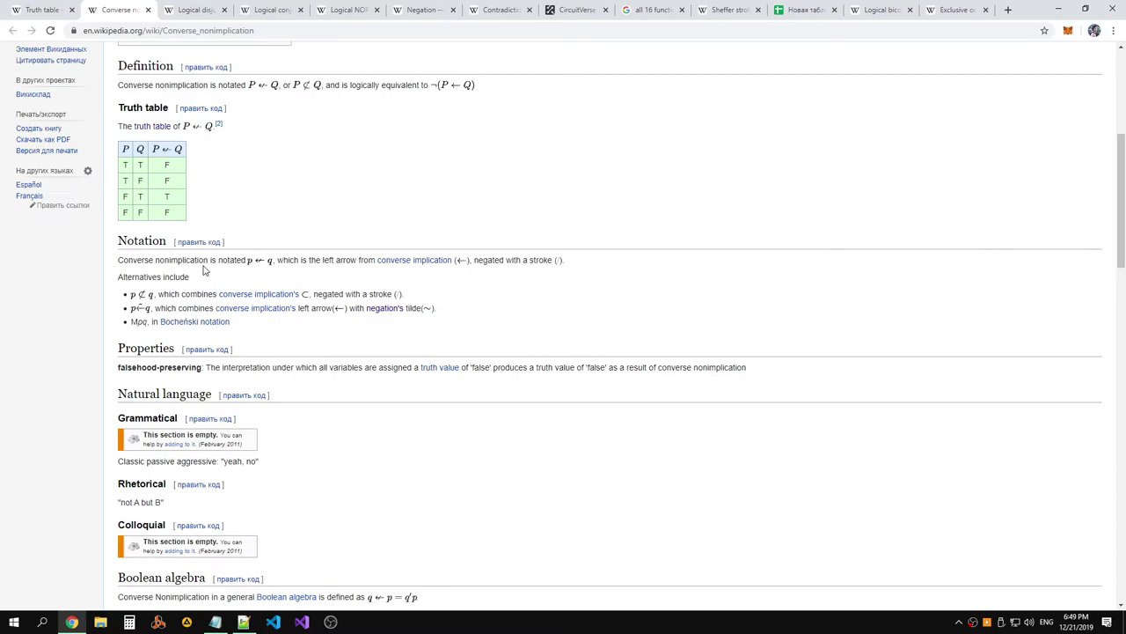
scroll(204, 271, "down", 2)
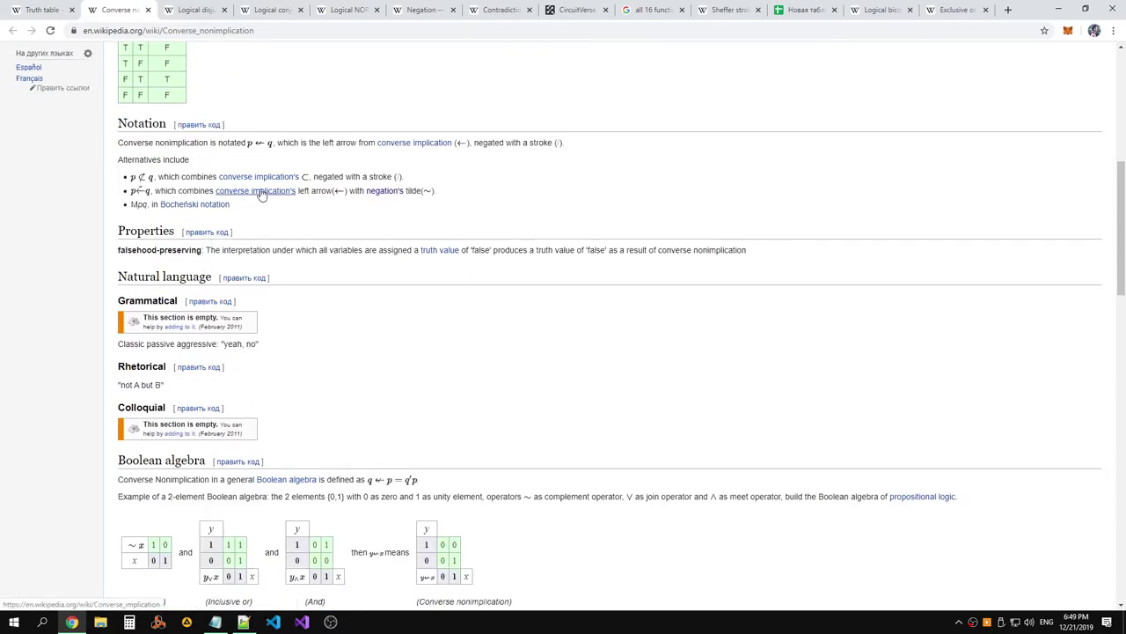
scroll(227, 204, "up", 3)
scroll(281, 226, "up", 3)
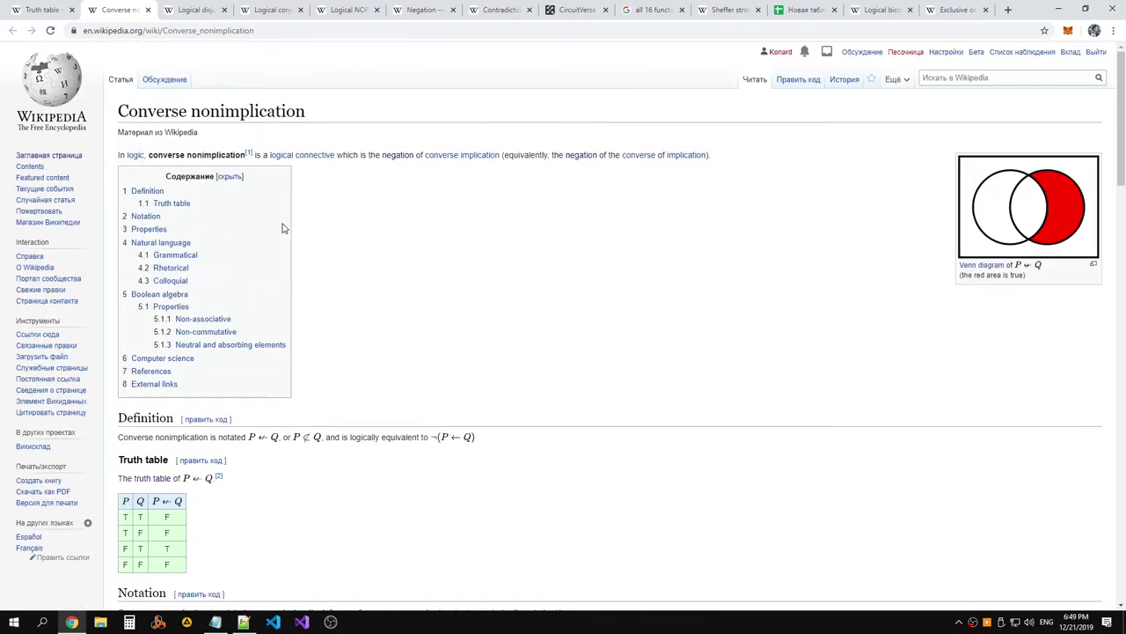
scroll(283, 228, "down", 5)
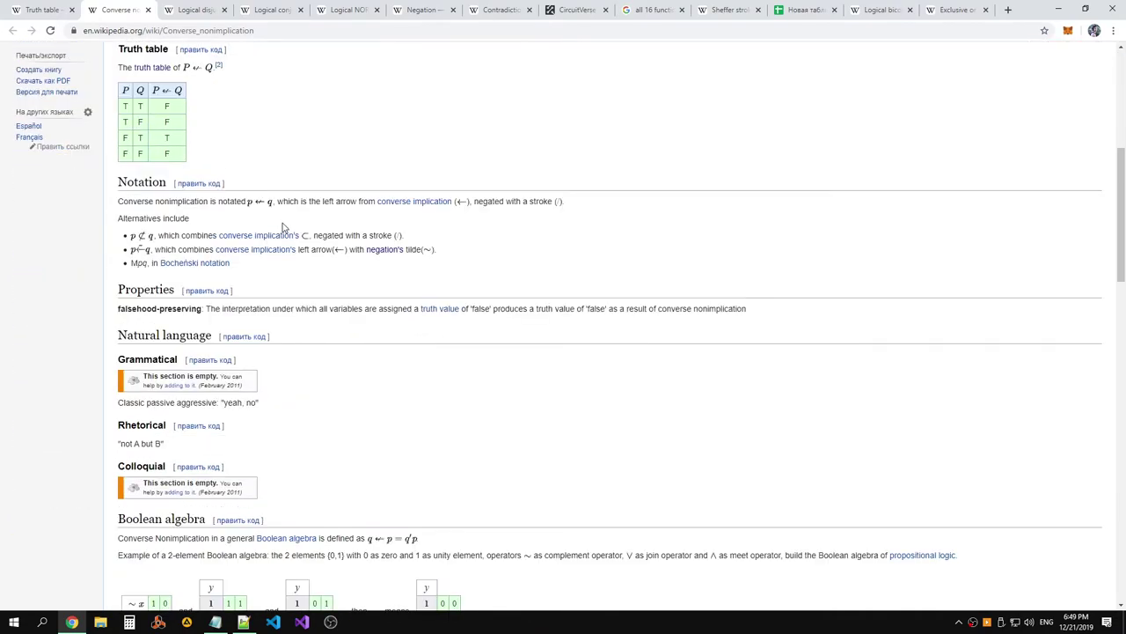
scroll(283, 228, "down", 3)
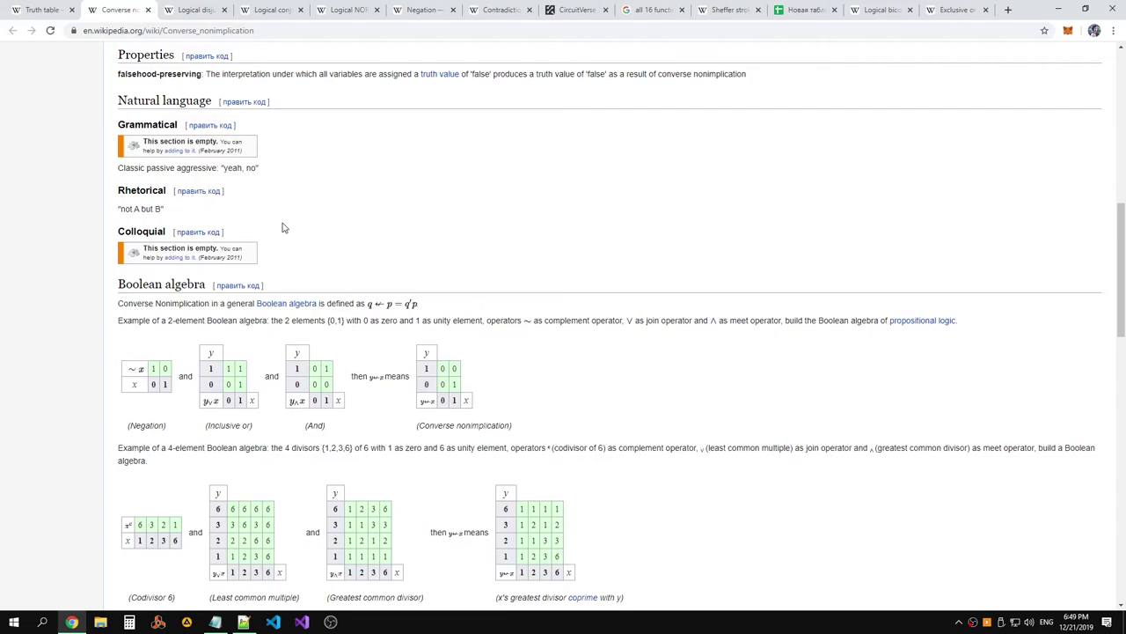
scroll(283, 228, "down", 2)
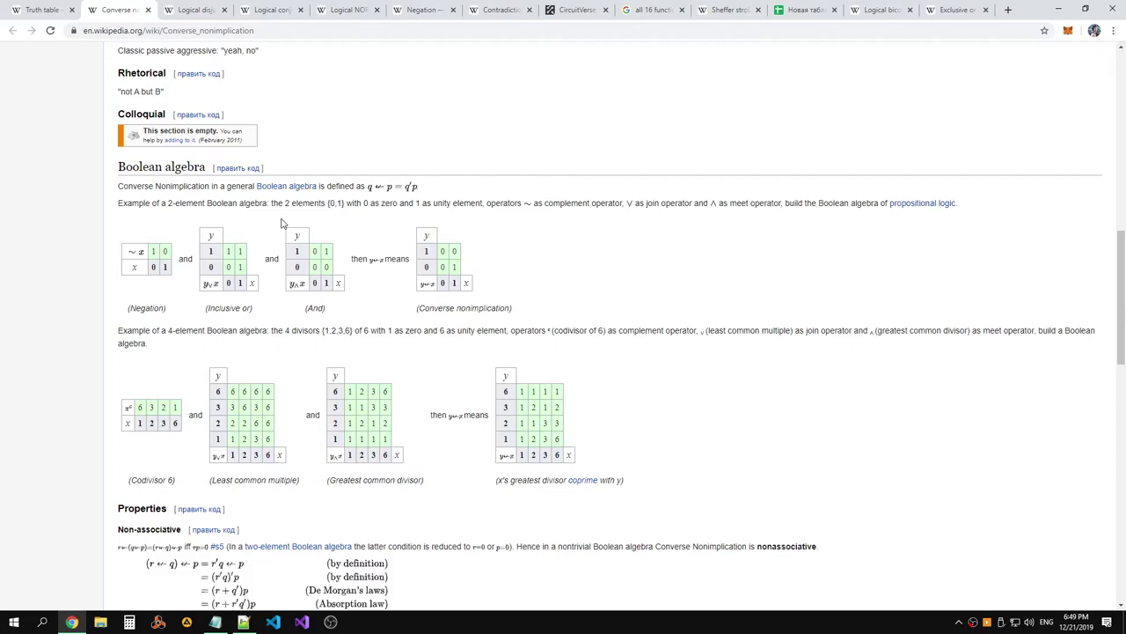
scroll(282, 222, "down", 5)
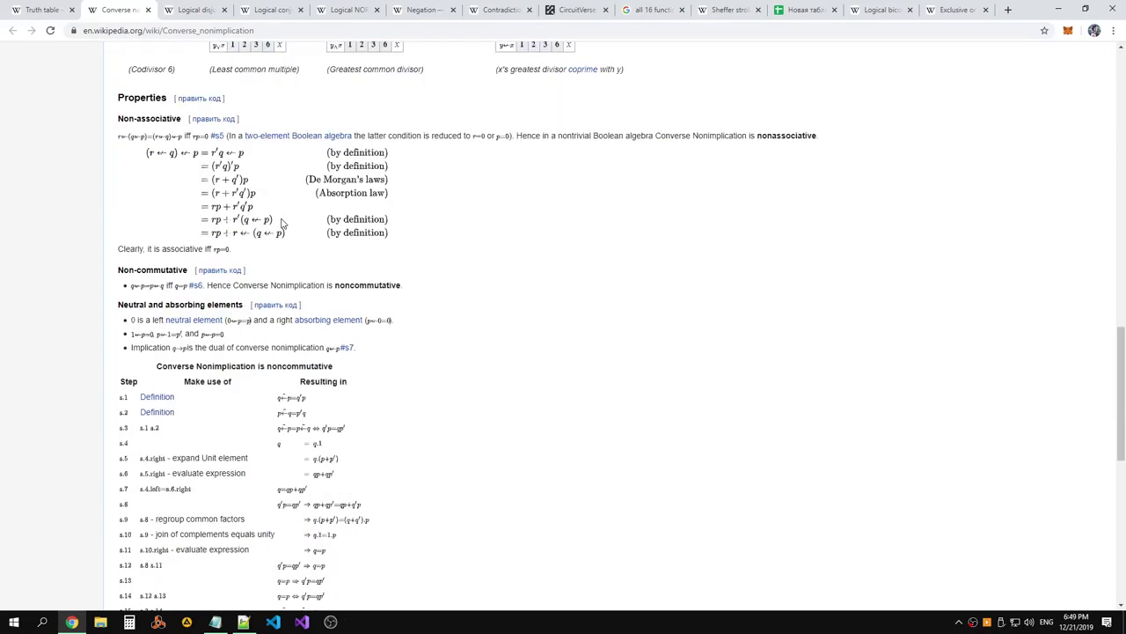
scroll(282, 222, "down", 4)
scroll(352, 259, "up", 2)
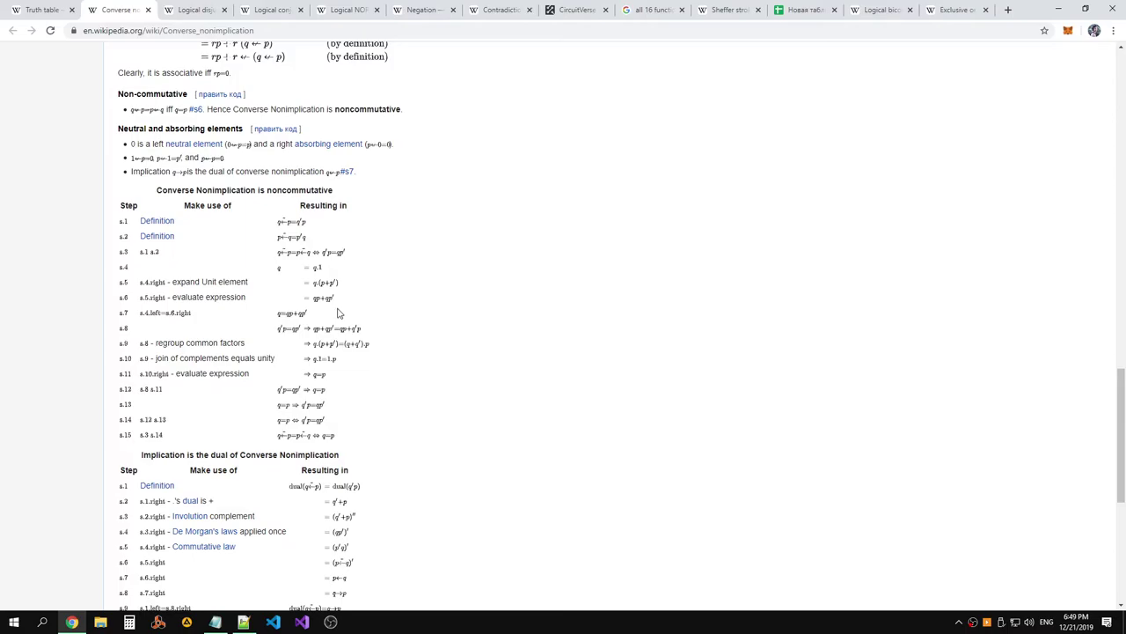
scroll(338, 312, "down", 3)
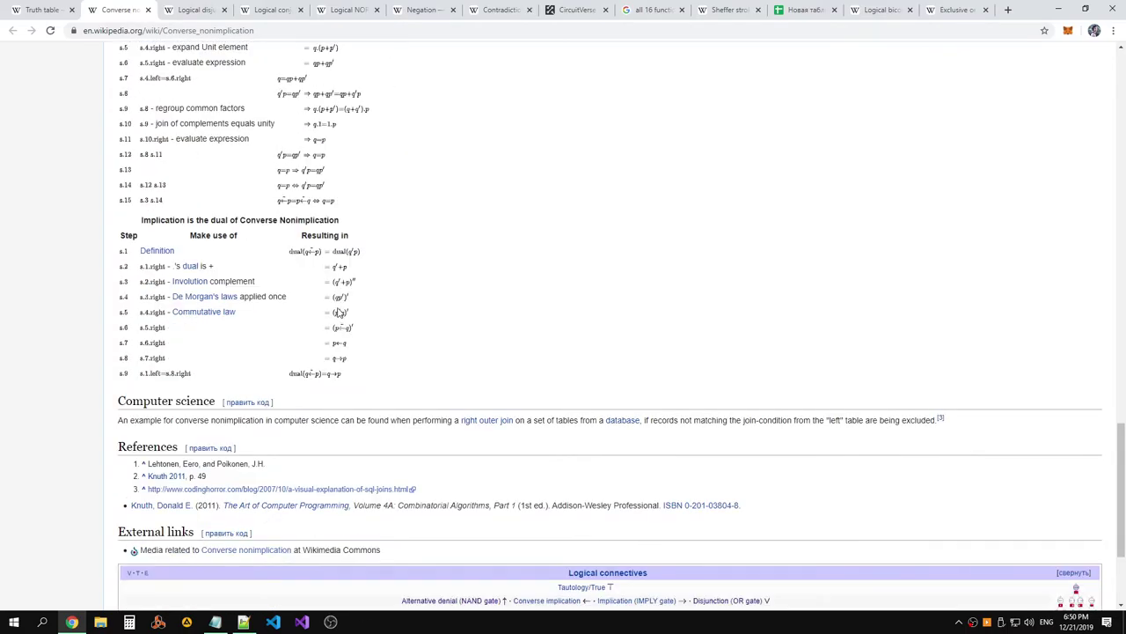
scroll(338, 313, "up", 20)
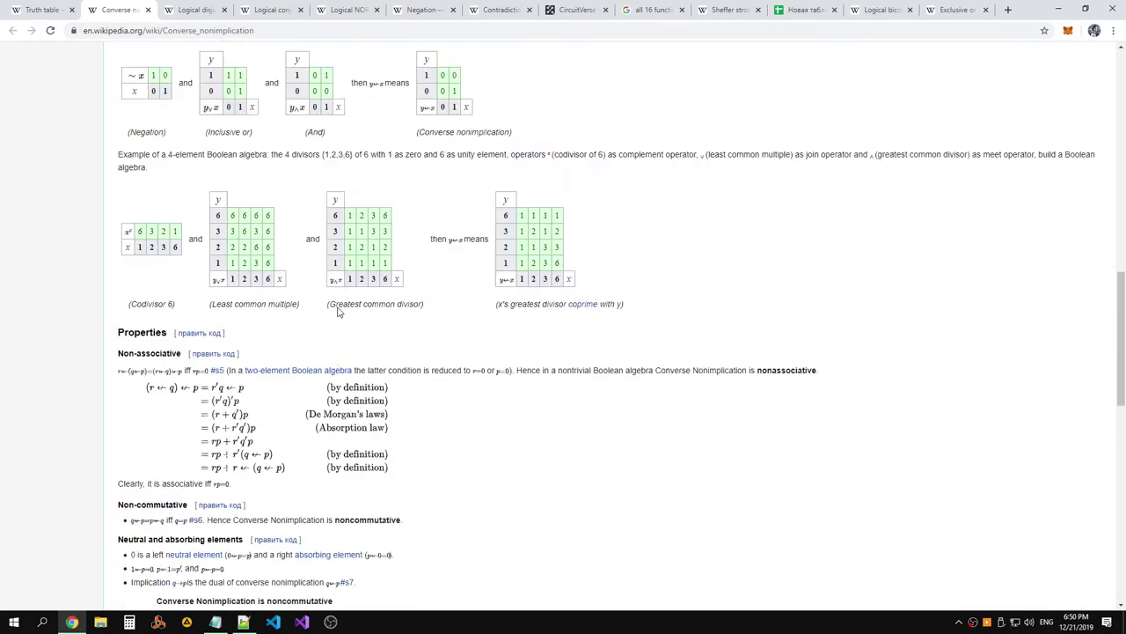
scroll(338, 312, "up", 2)
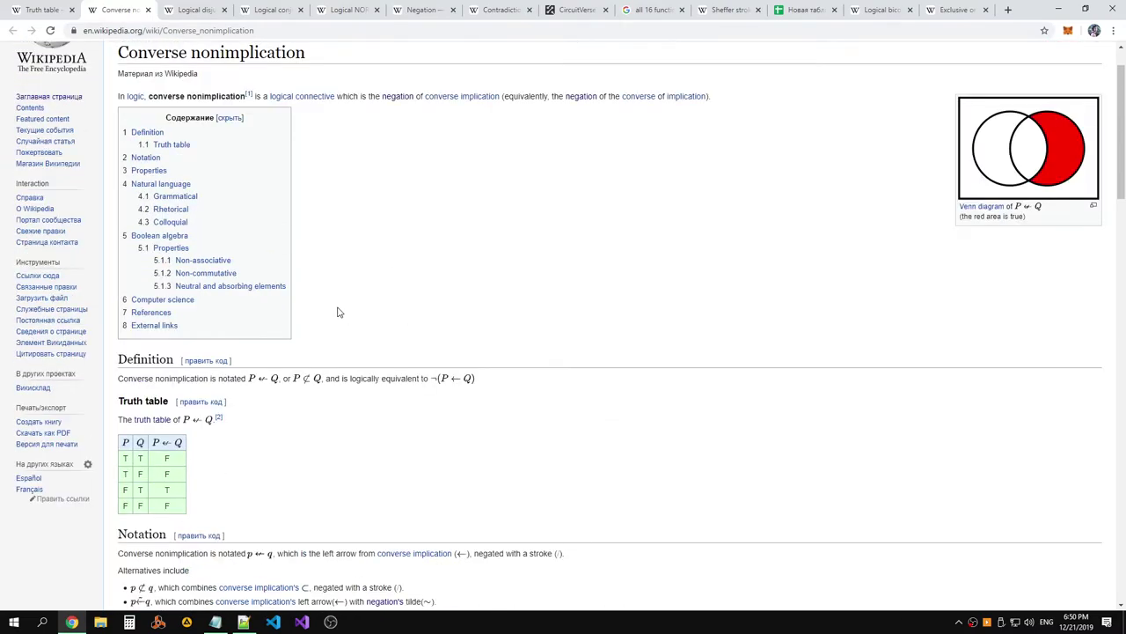
Return to the Wikipedia truth table, open the Negation article linked from the ¬p3 header, and examine its notation table
left_click(27, 11)
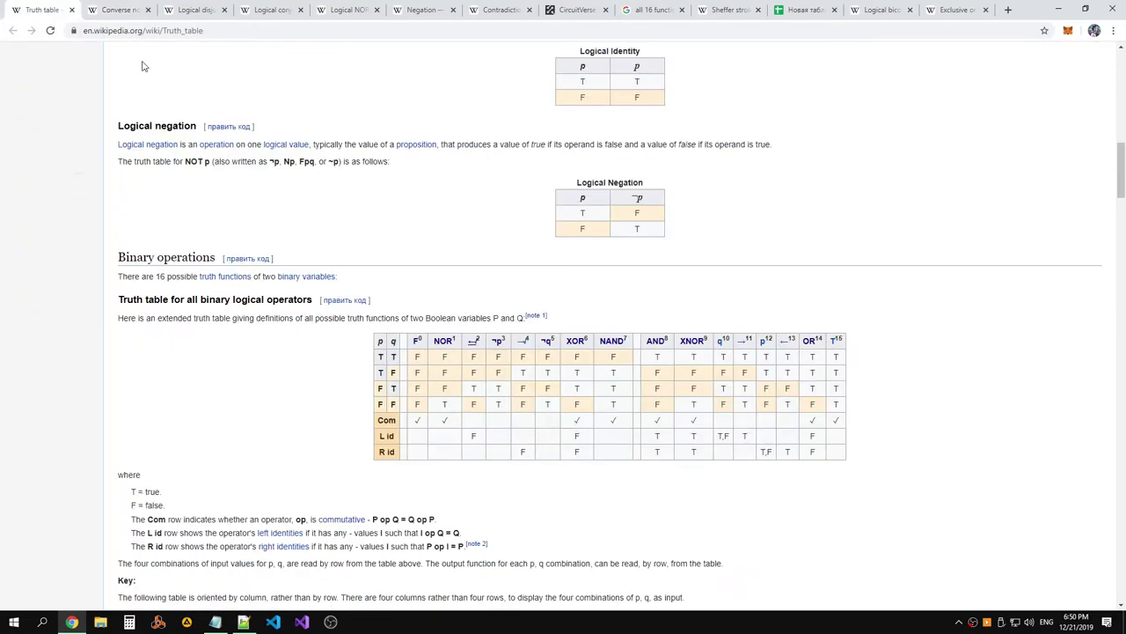
middle_click(499, 347)
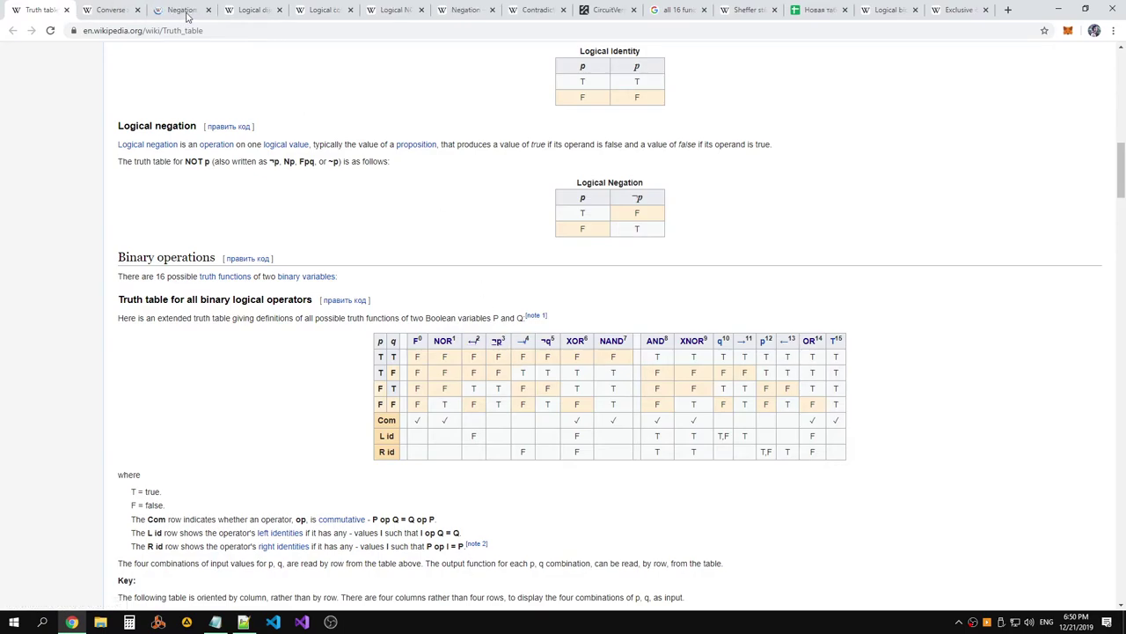
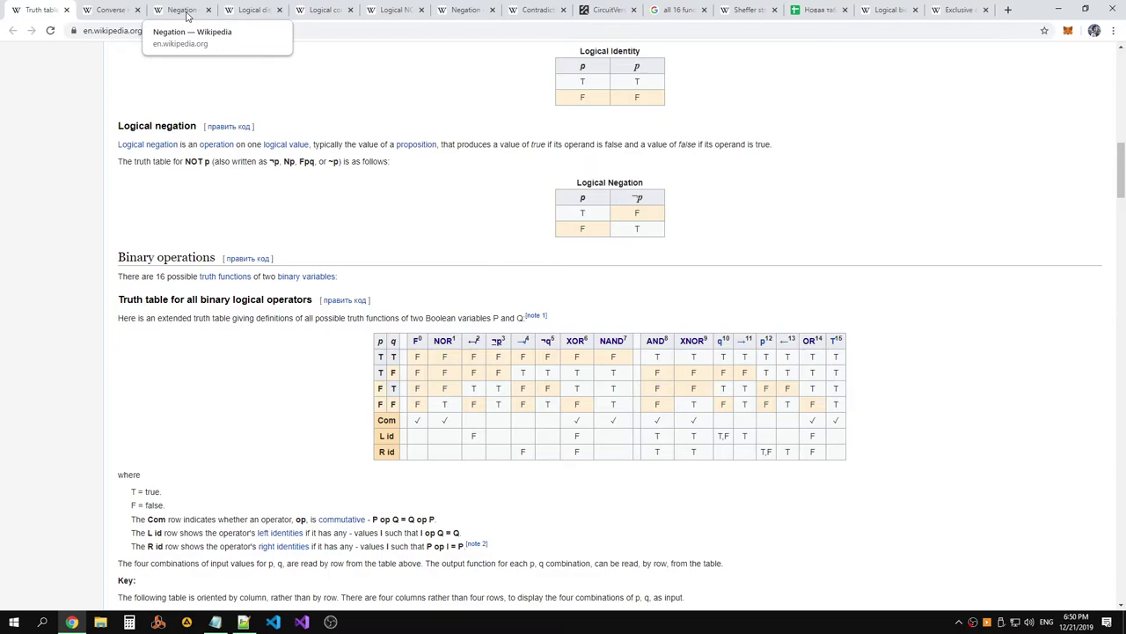
left_click(187, 16)
scroll(352, 158, "down", 6)
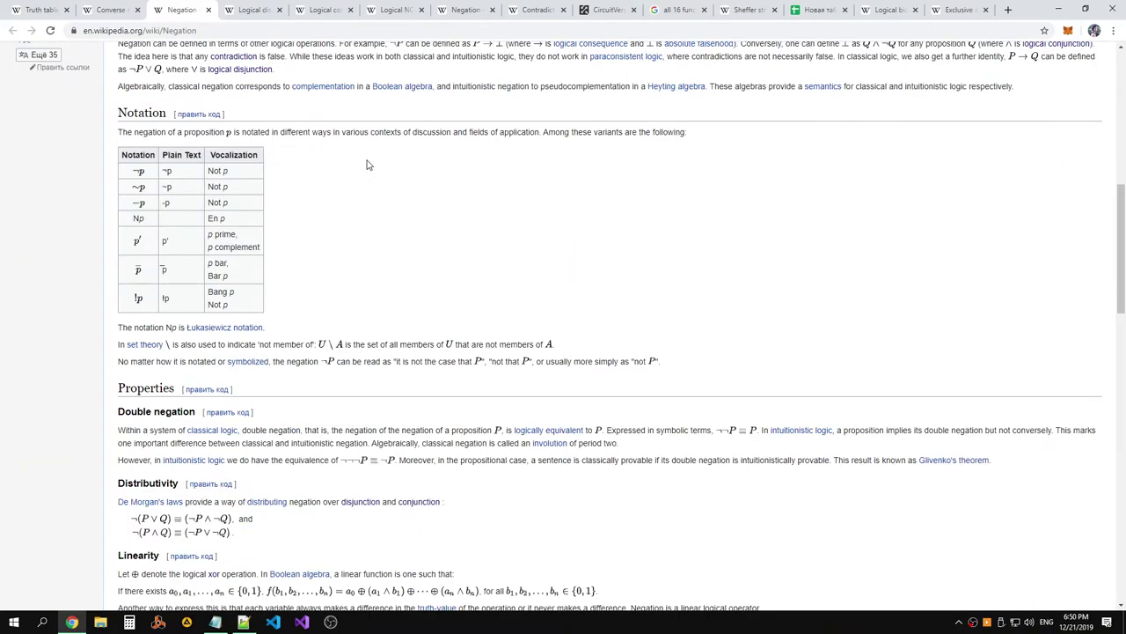
Read the Negation article's linearity, self-duality and rules of inference, its definition, and the introductory summary
scroll(368, 164, "down", 2)
scroll(369, 164, "down", 3)
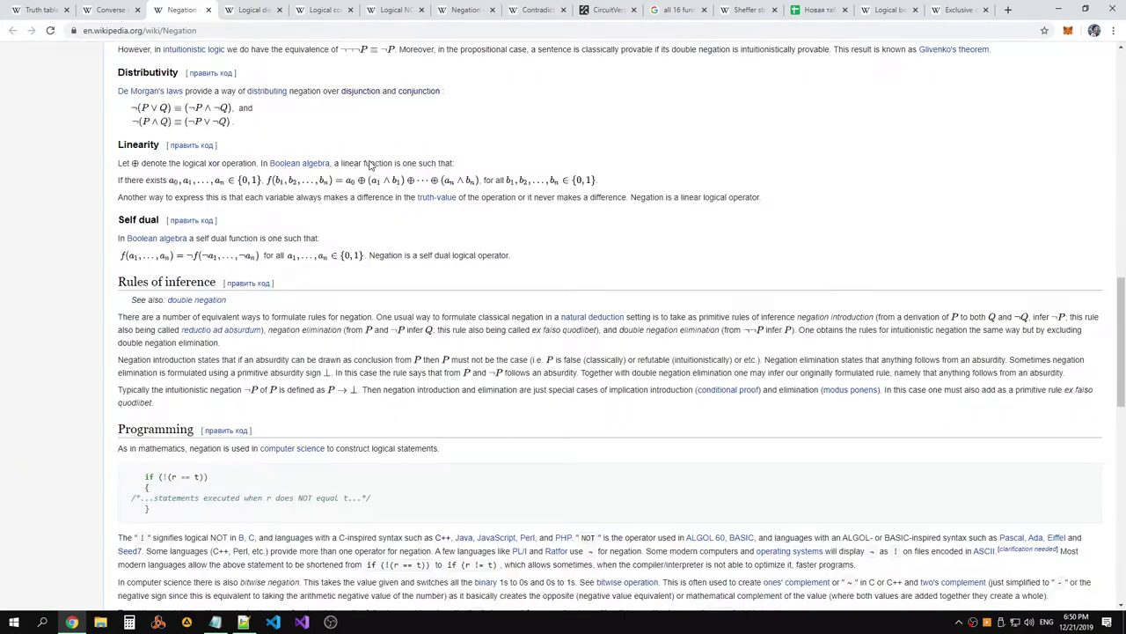
scroll(370, 165, "up", 15)
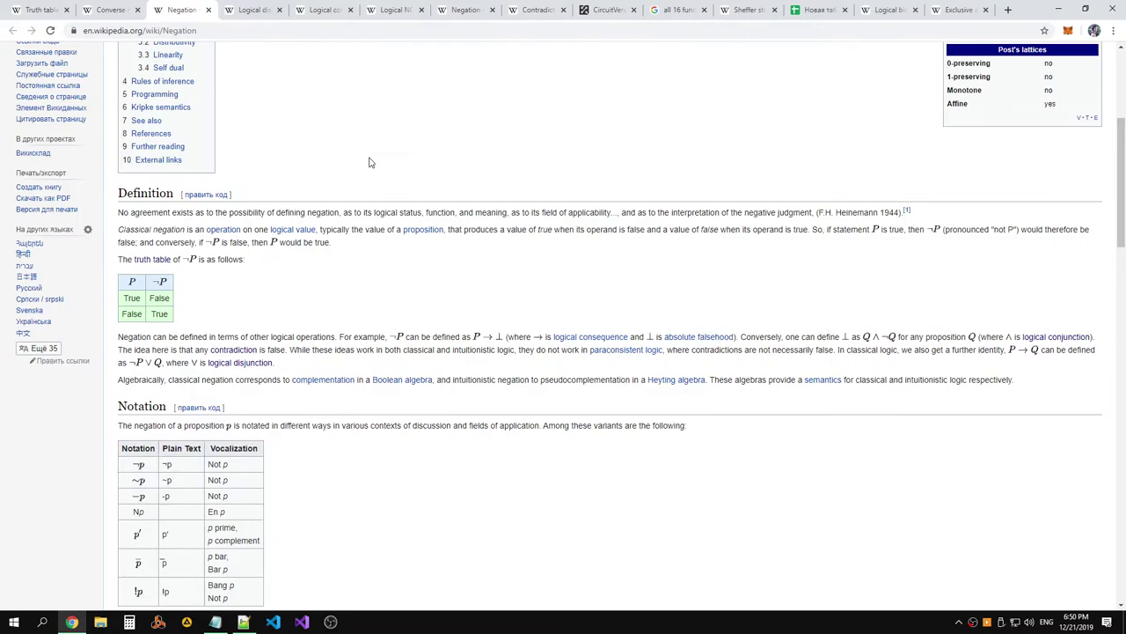
scroll(369, 164, "up", 1)
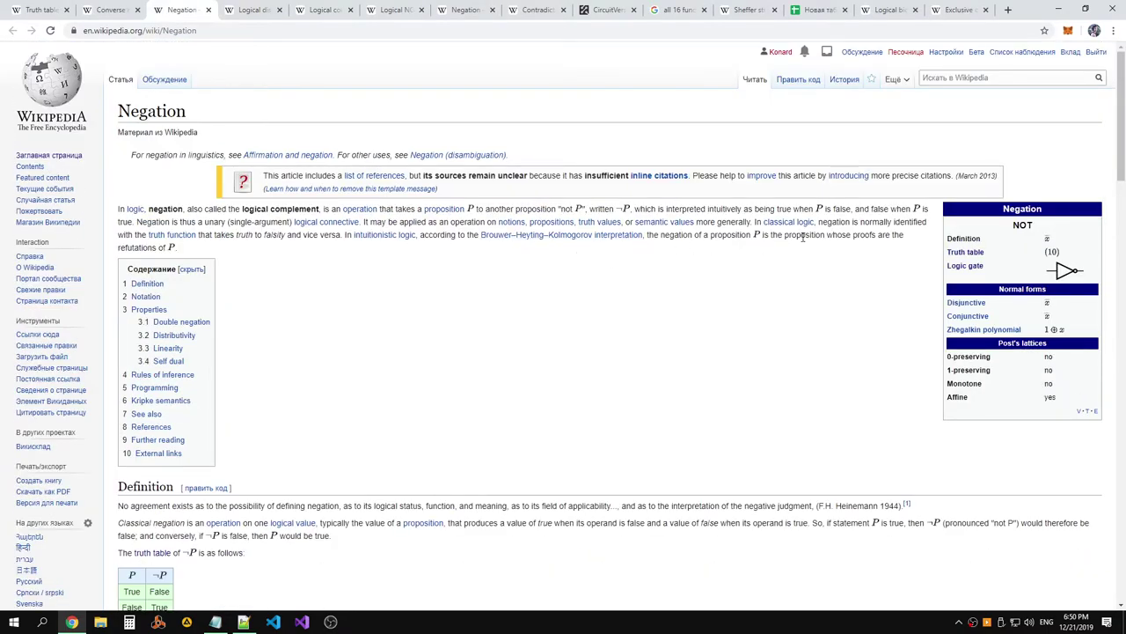
left_click_drag(912, 243, 269, 209)
left_click(510, 261)
key("alt+Tab")
key("alt+Tab")
key("alt+Tab")
key("alt+Tab")
left_click_drag(400, 305, 484, 319)
key("alt+Tab")
key("alt+Tab")
key("Tab")
key("alt+Tab")
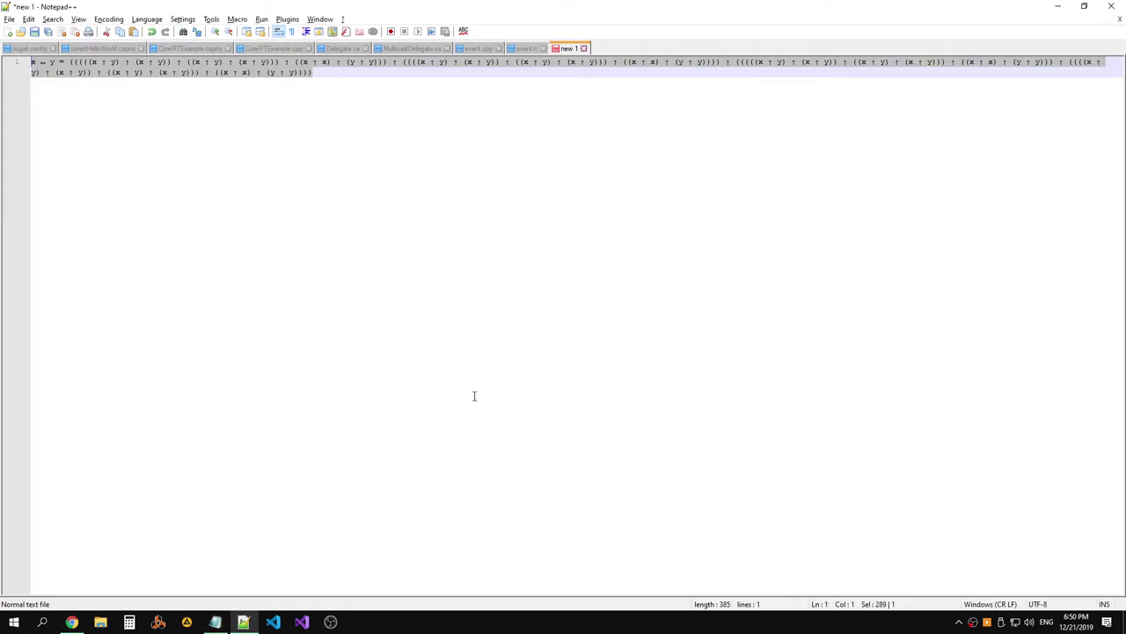
left_click(74, 621)
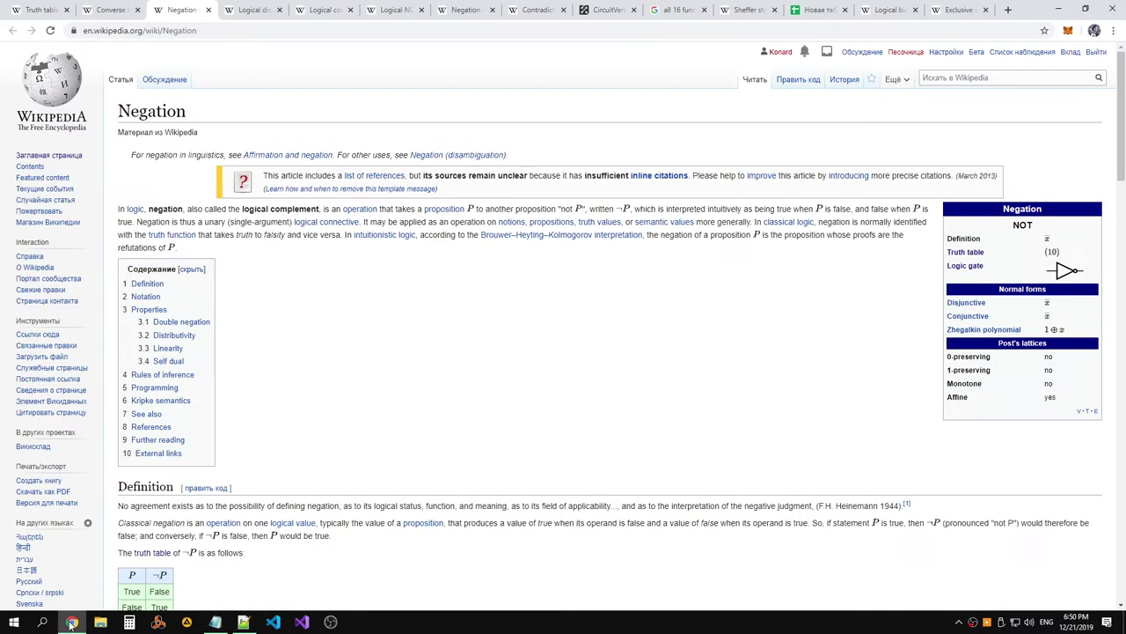
Switch to the CircuitVerse circuit and toggle its lower input on and off to observe the signals after the gates
left_click(623, 11)
scroll(528, 199, "up", 5)
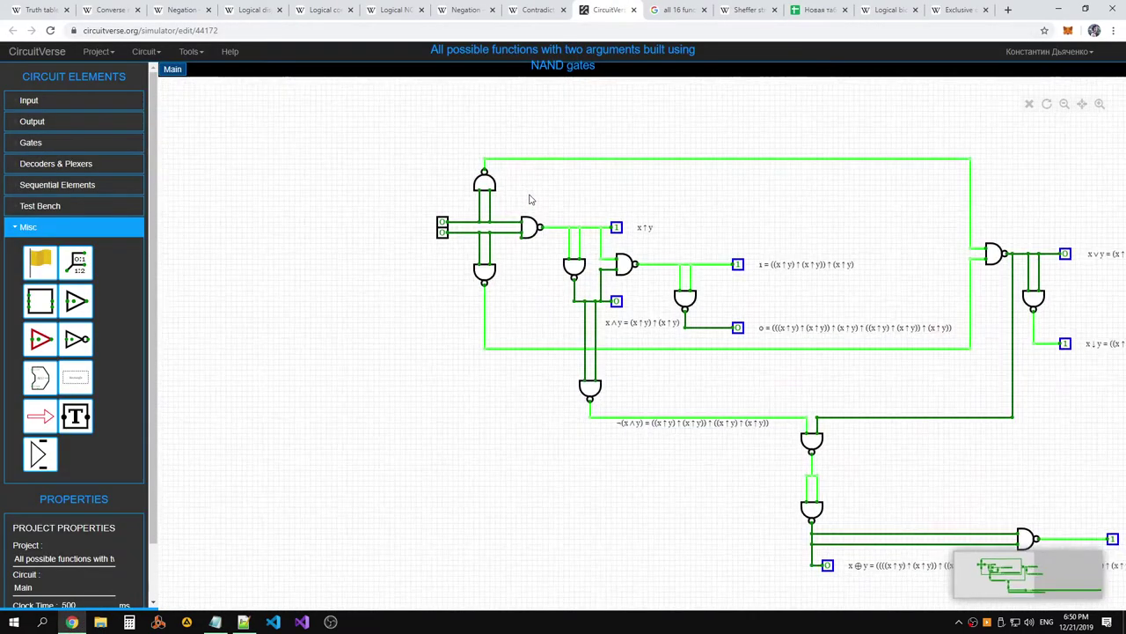
scroll(621, 187, "down", 5)
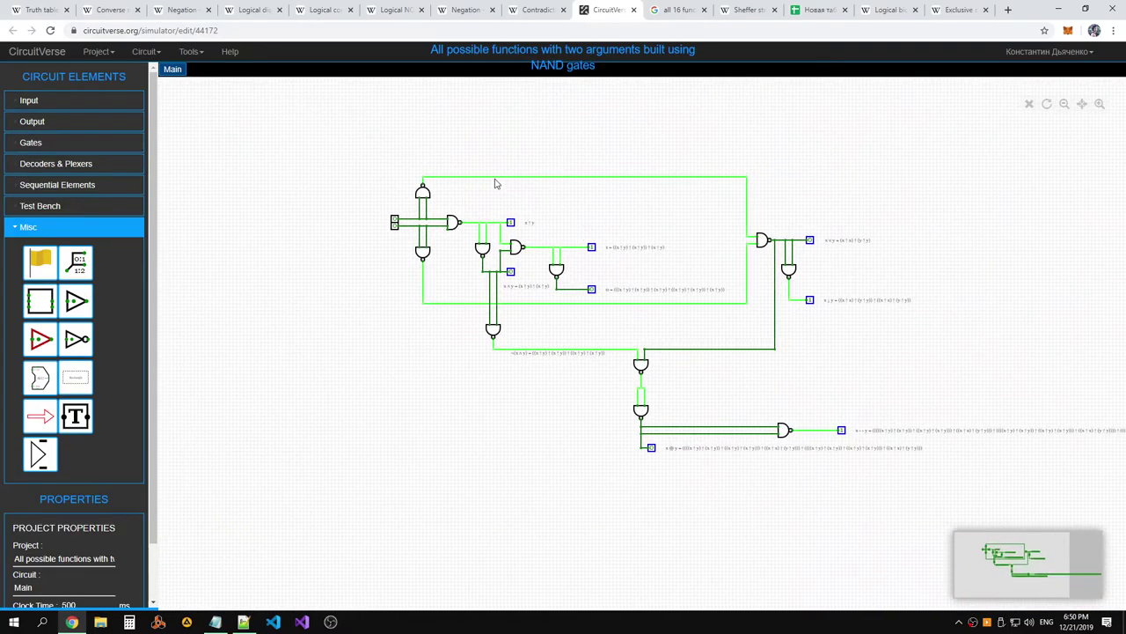
left_click(394, 225)
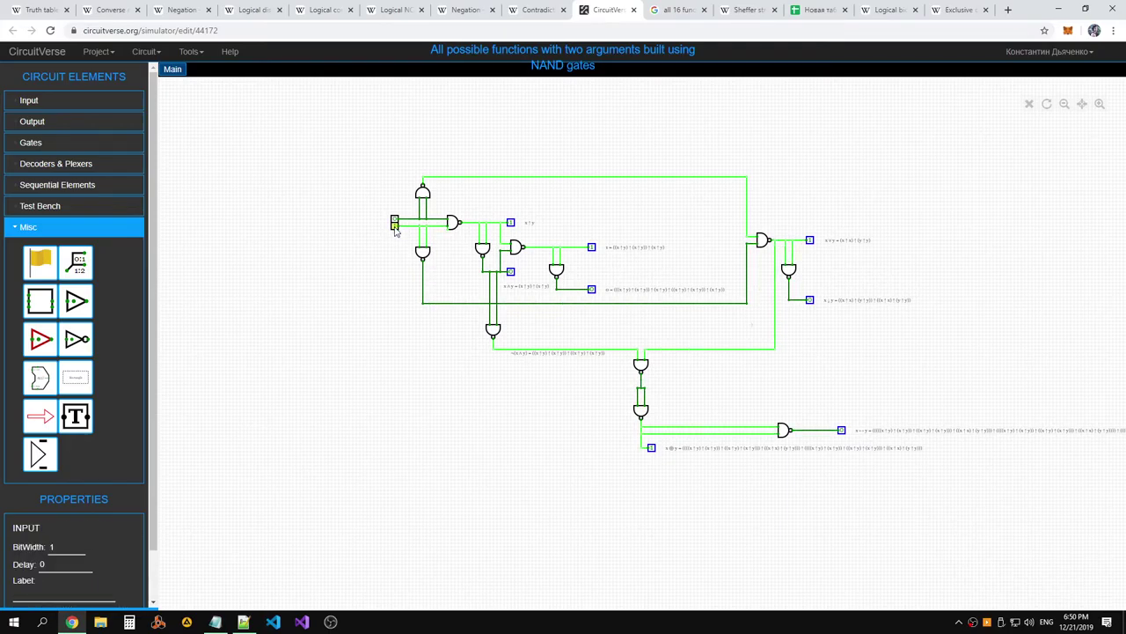
left_click(394, 225)
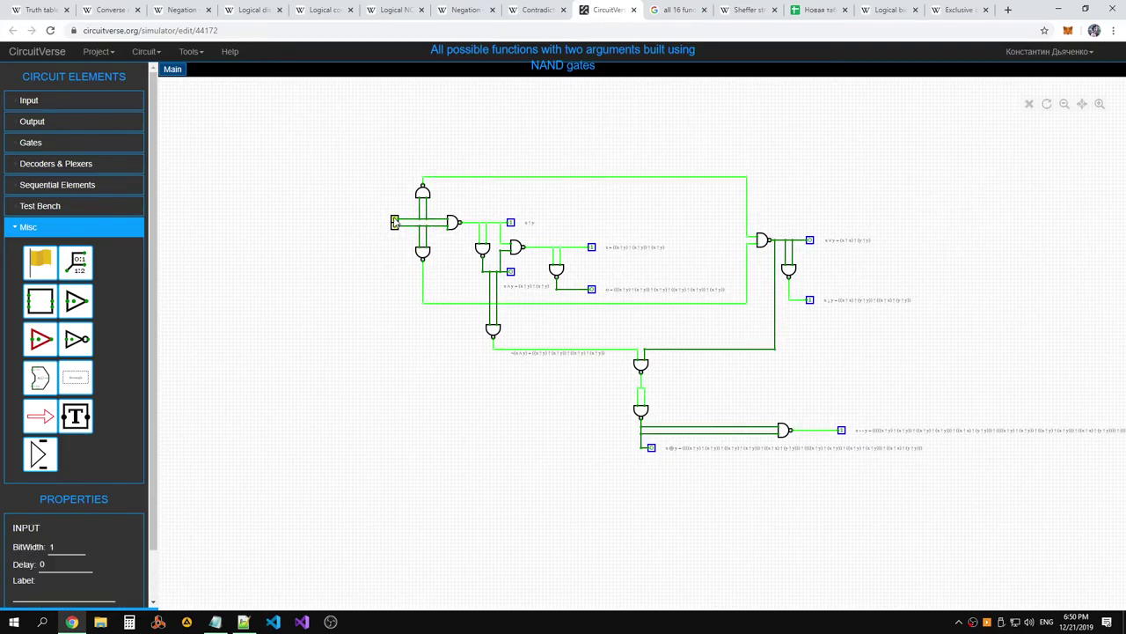
left_click(395, 224)
Extend the upper inverter's wire past the OR gate and attach an output element at its end, above the x ∨ y output
left_click_drag(747, 176, 811, 176)
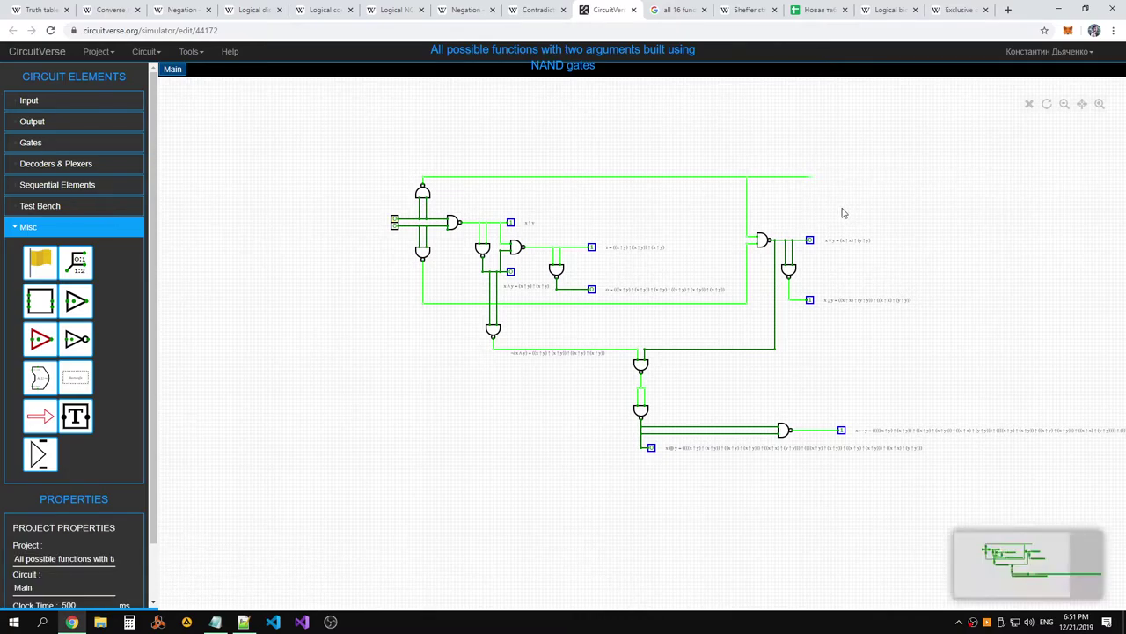
left_click_drag(878, 215, 676, 235)
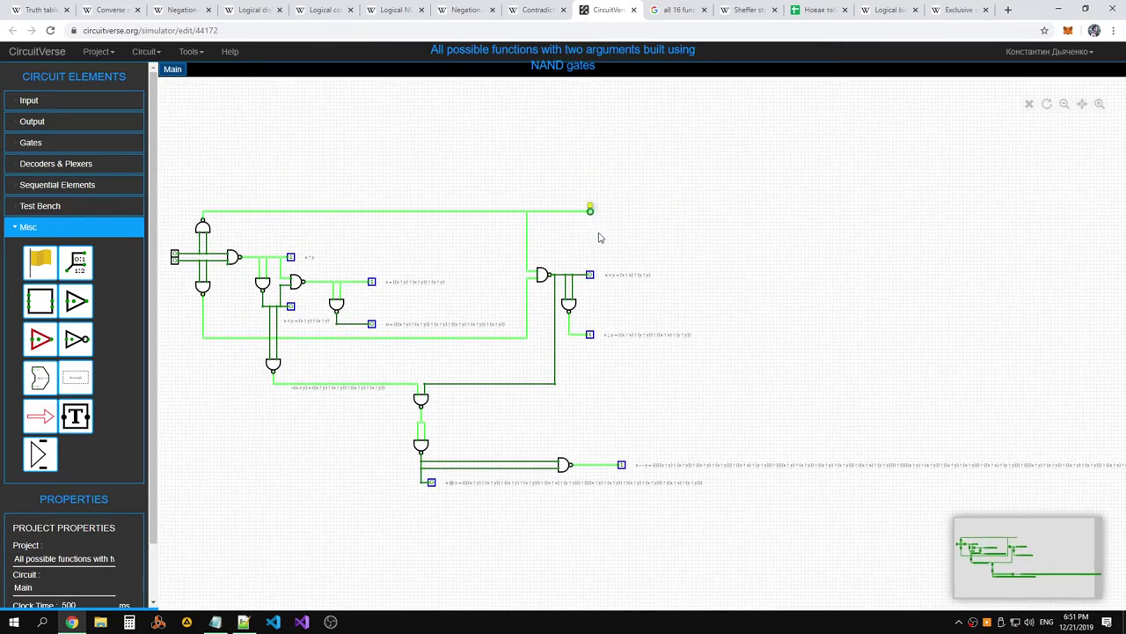
scroll(598, 238, "up", 3)
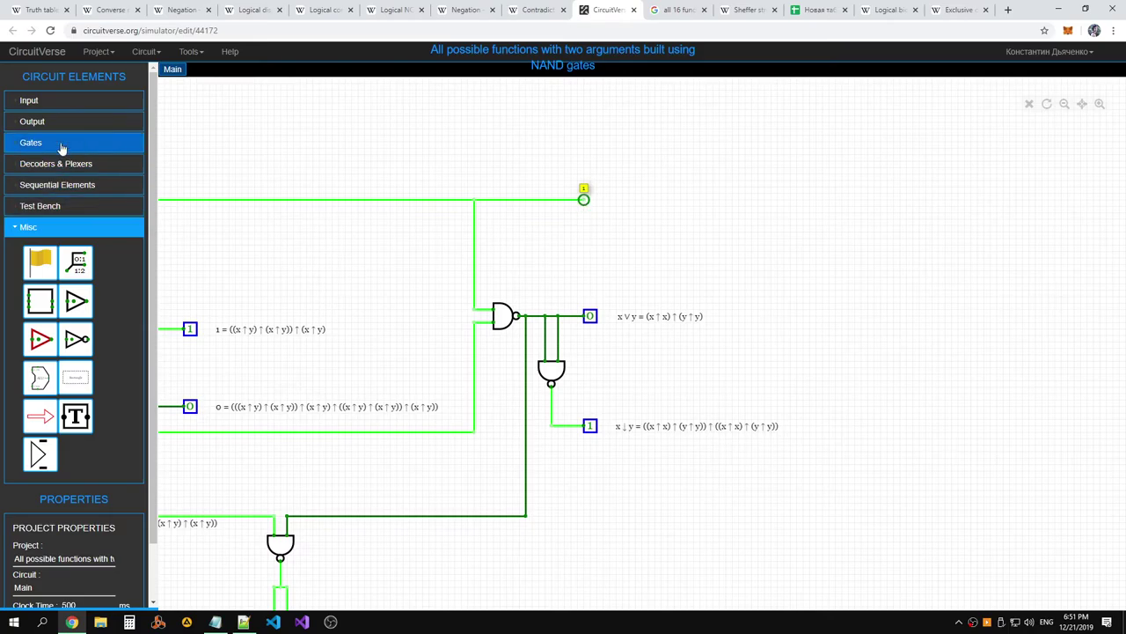
left_click(32, 121)
left_click(39, 157)
left_click(589, 199)
scroll(589, 200, "down", 3)
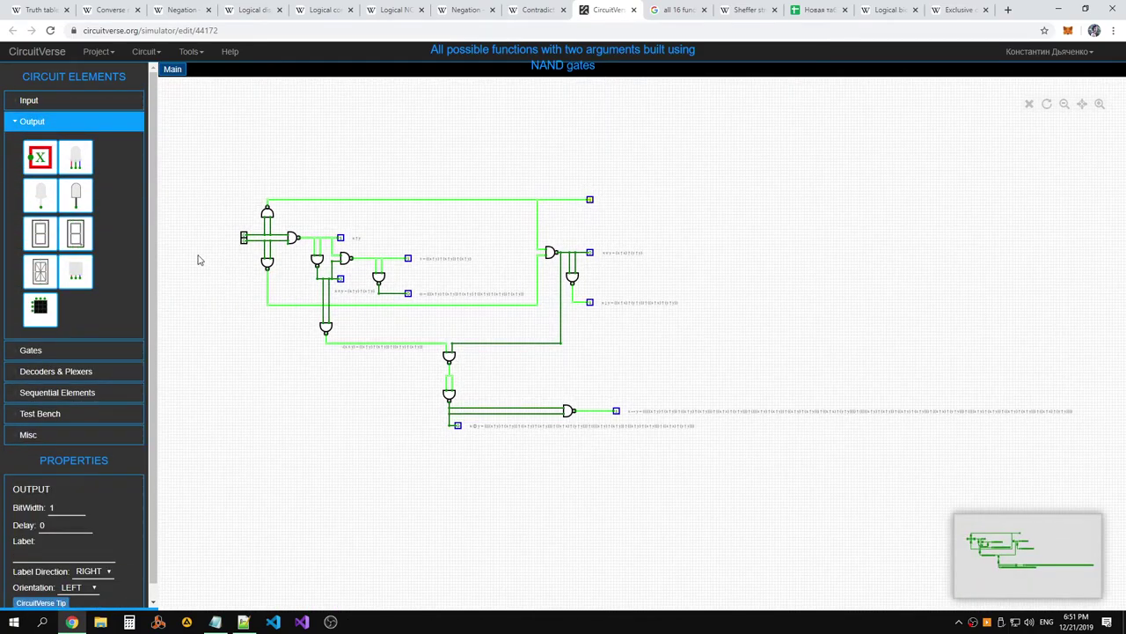
Label the circuit's upper input x and lower input y, and set both inputs back to 0
scroll(219, 290, "up", 3)
scroll(264, 309, "down", 3)
scroll(408, 337, "up", 2)
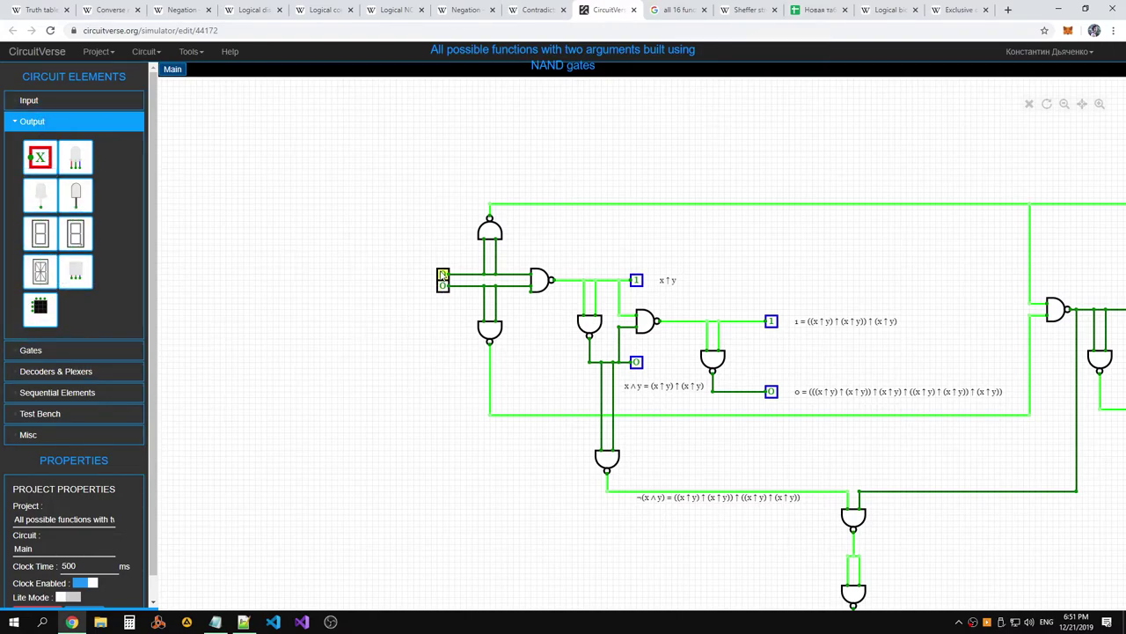
left_click(443, 275)
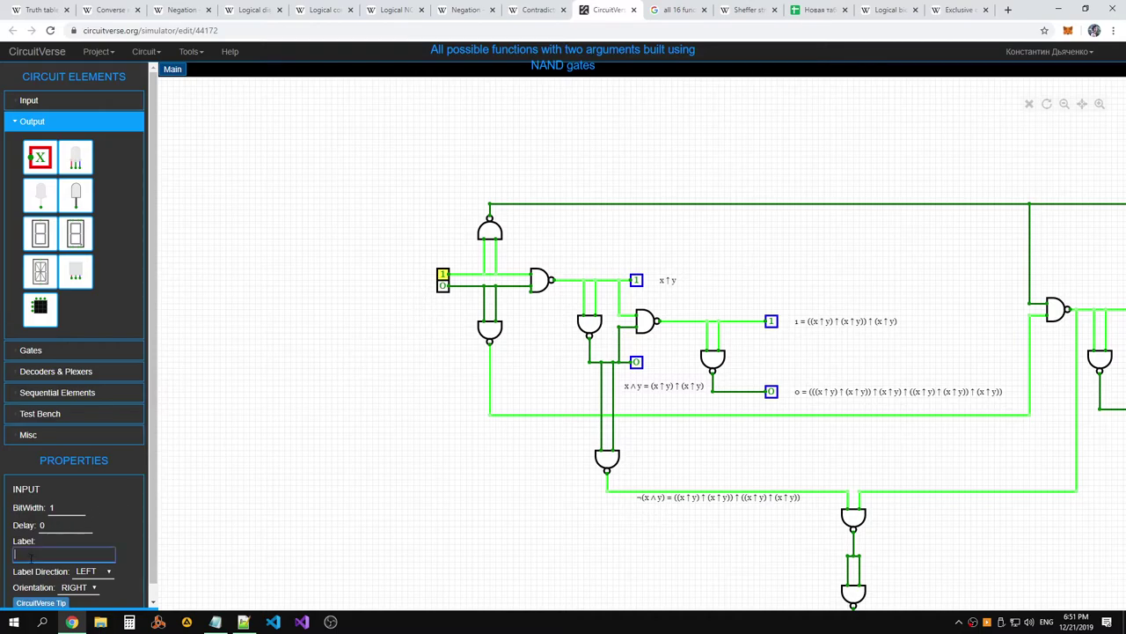
left_click(442, 286)
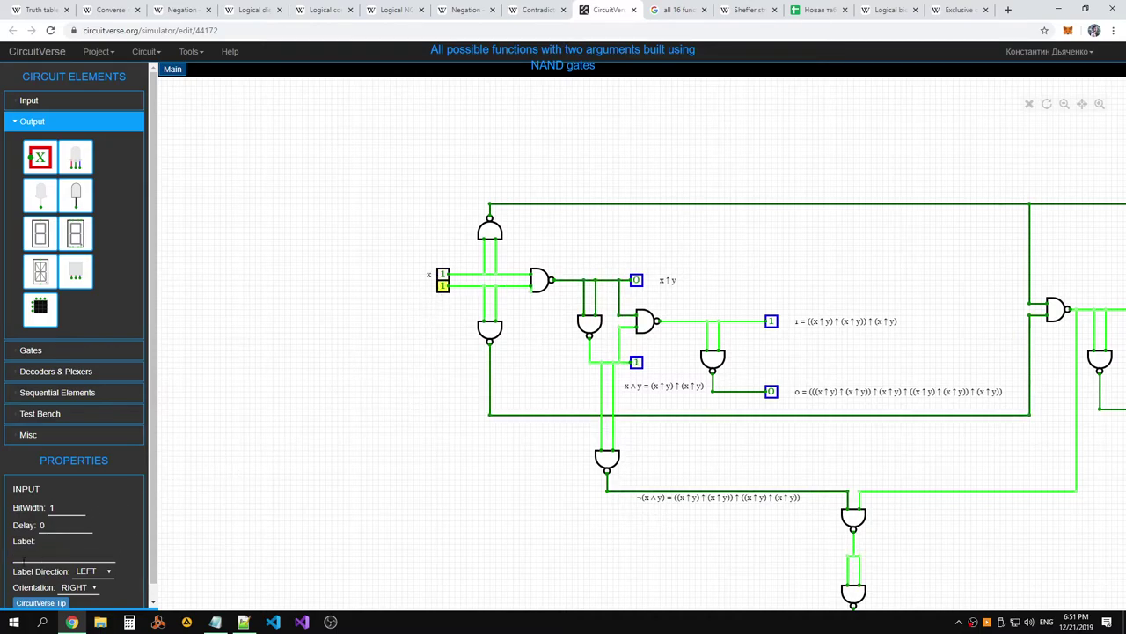
left_click(398, 456)
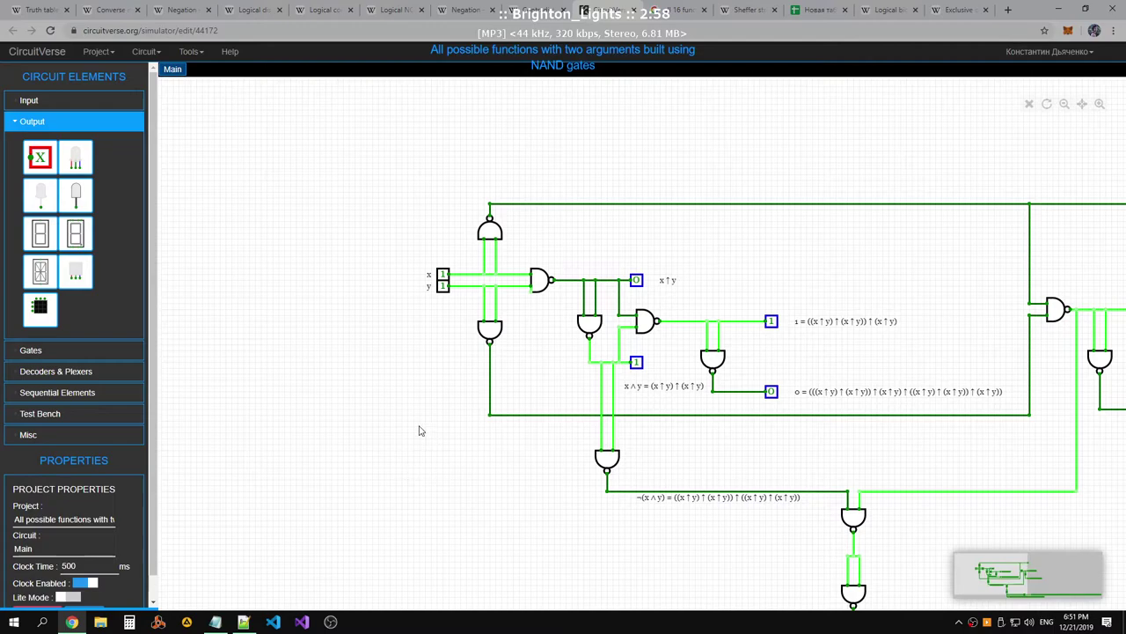
left_click(443, 274)
left_click(443, 285)
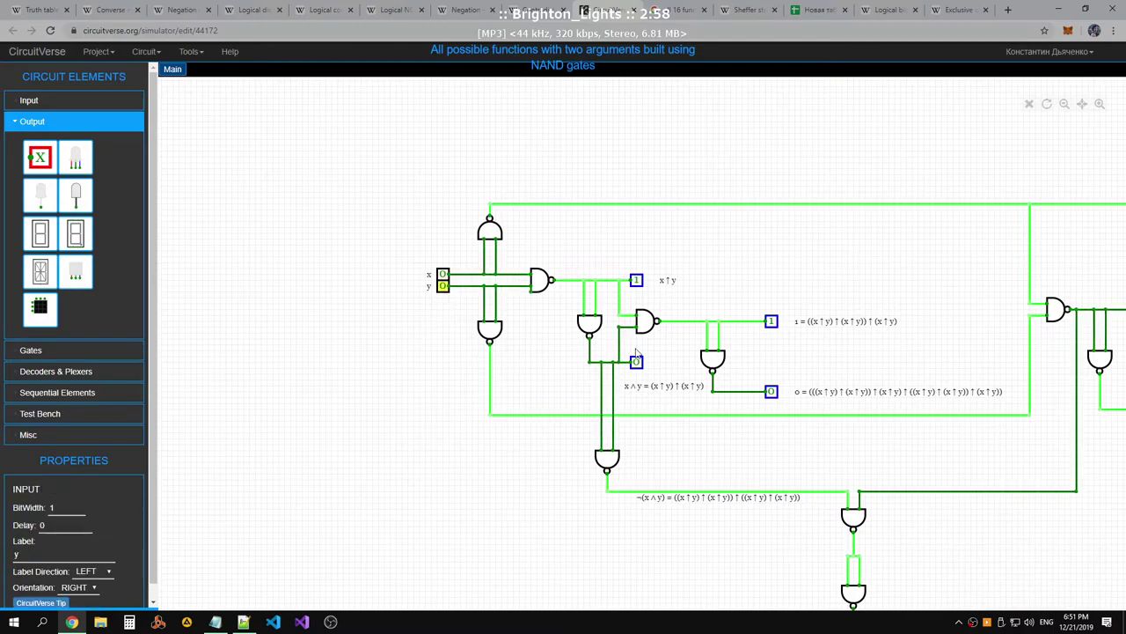
left_click_drag(880, 251, 764, 312)
left_click_drag(846, 301, 582, 300)
right_click(781, 274)
left_click(802, 279)
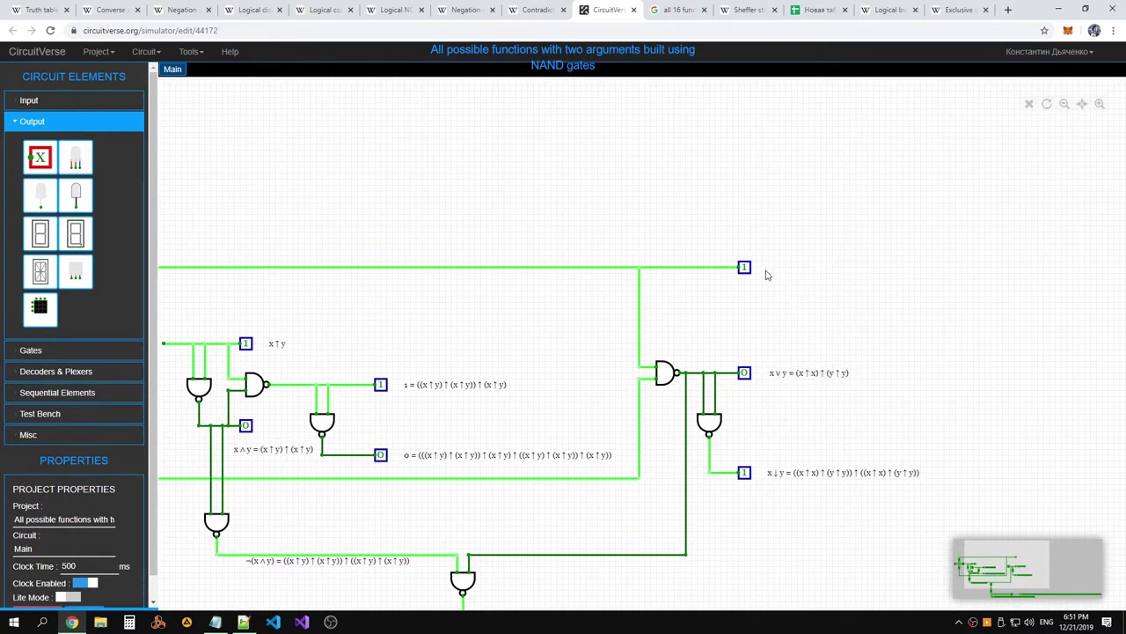
left_click_drag(770, 275, 762, 281)
right_click(758, 278)
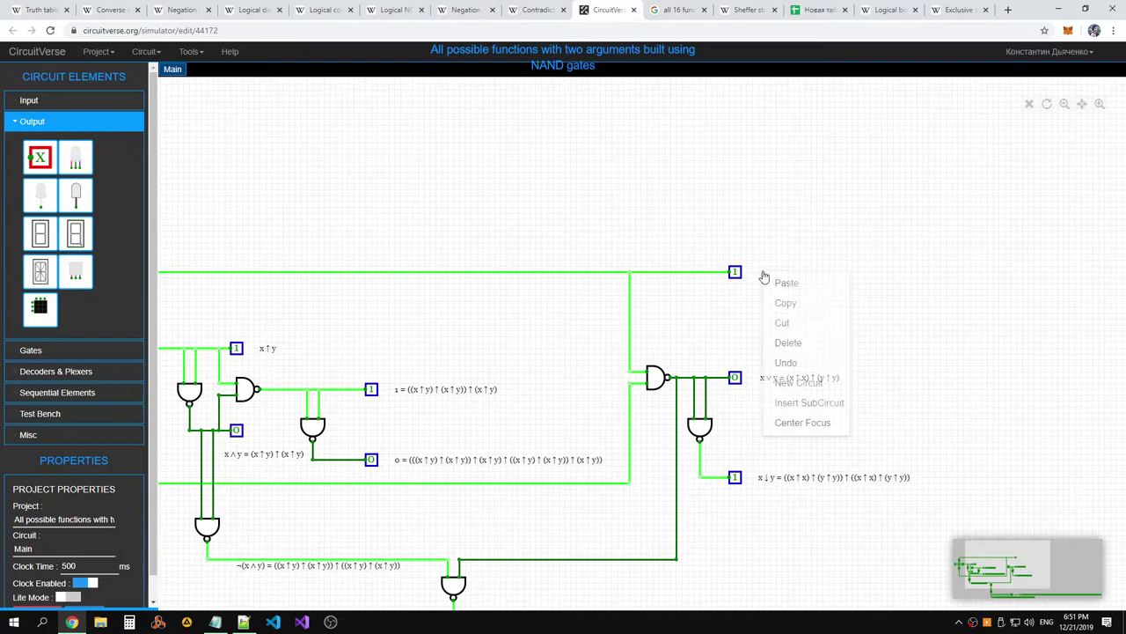
left_click(801, 322)
left_click(759, 279)
left_click_drag(755, 328, 840, 278)
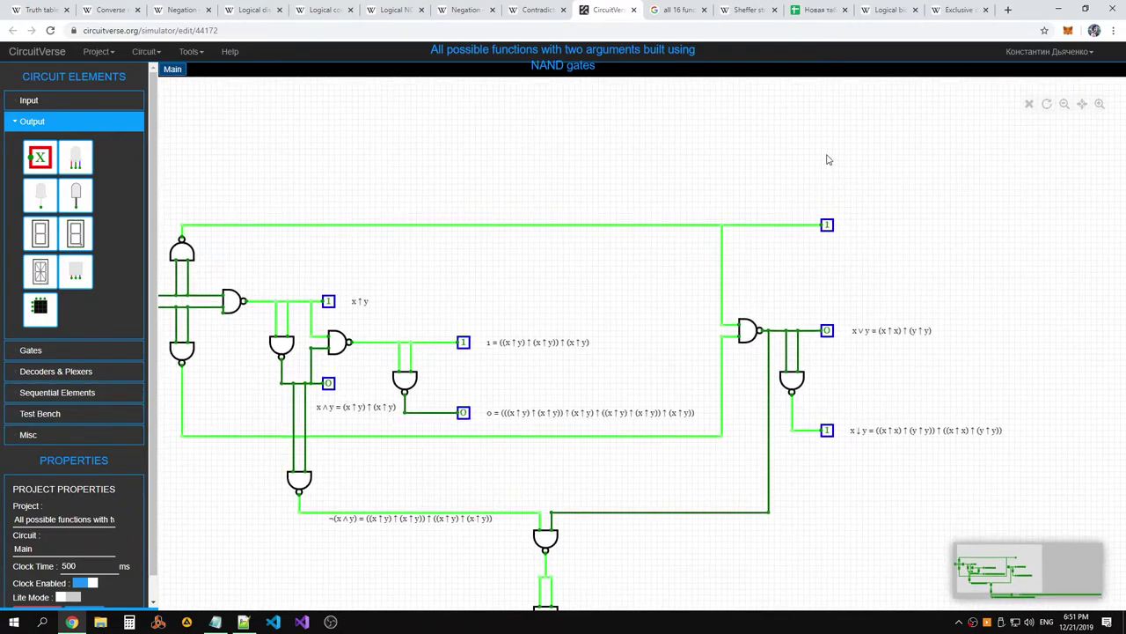
Look through the open Wikipedia articles and copy the ¬ symbol from the ¬q5 header of the binary operator truth table
left_click(110, 10)
left_click(37, 15)
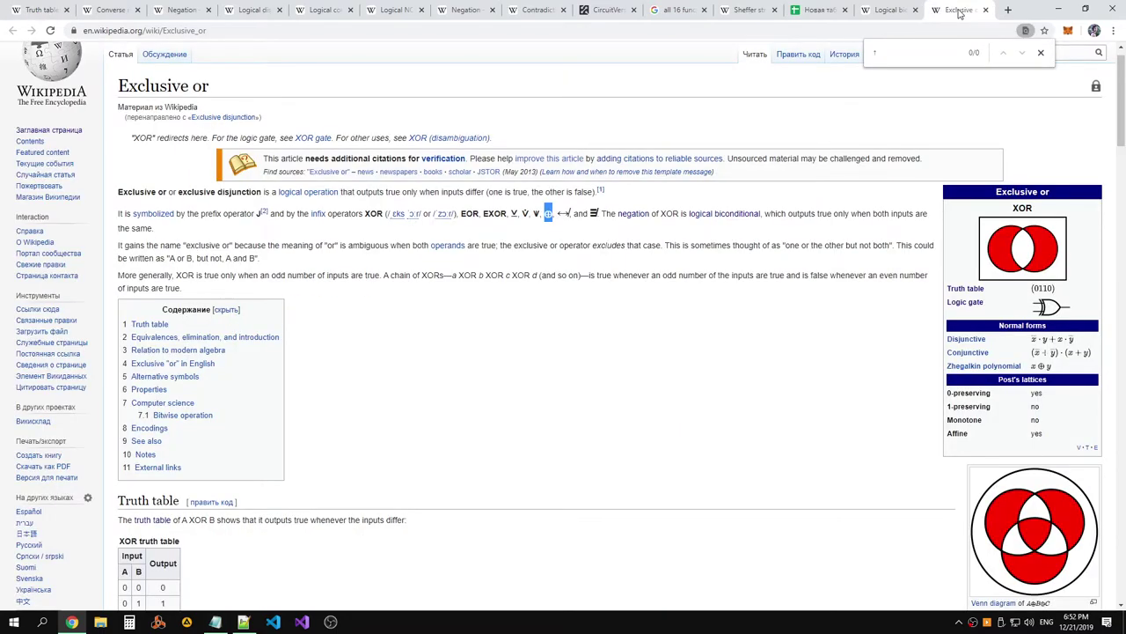
left_click(894, 11)
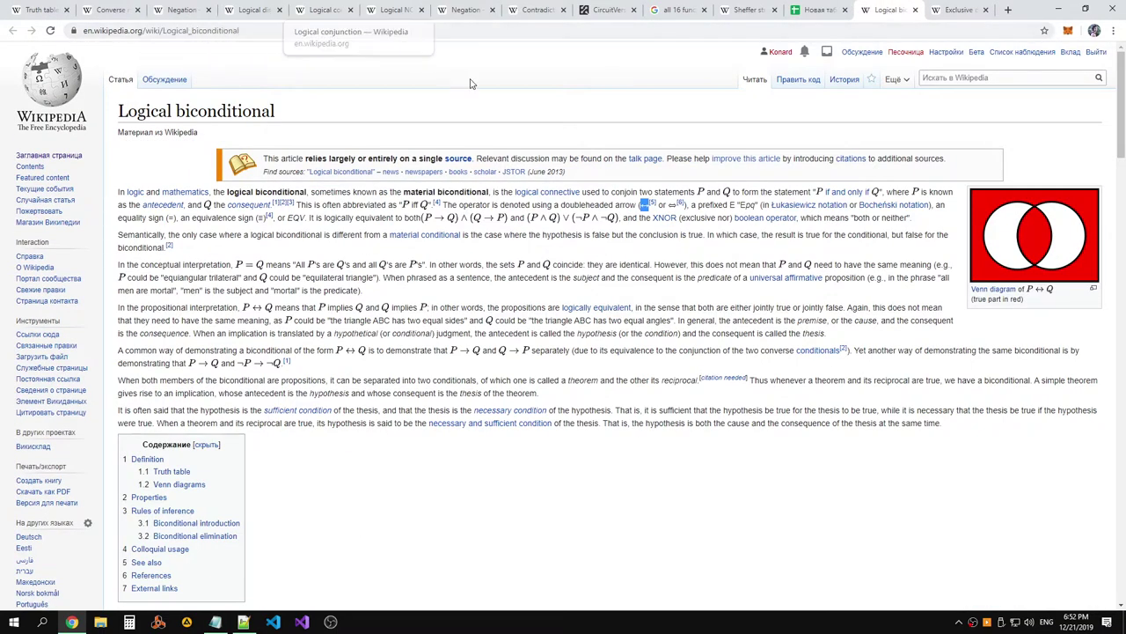
left_click(44, 10)
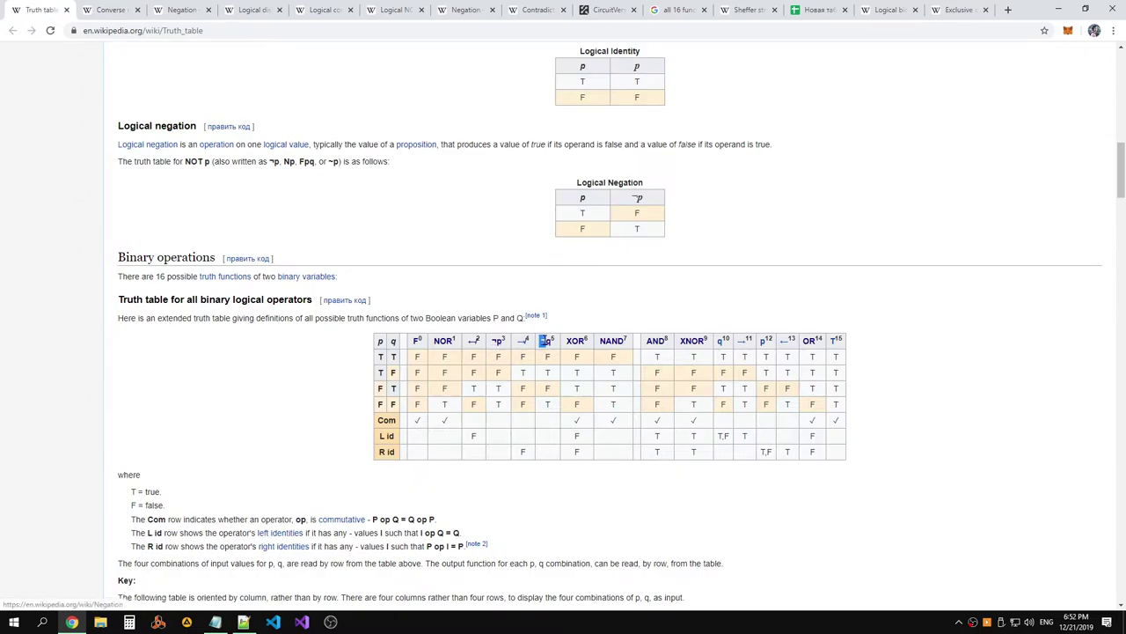
left_click(950, 10)
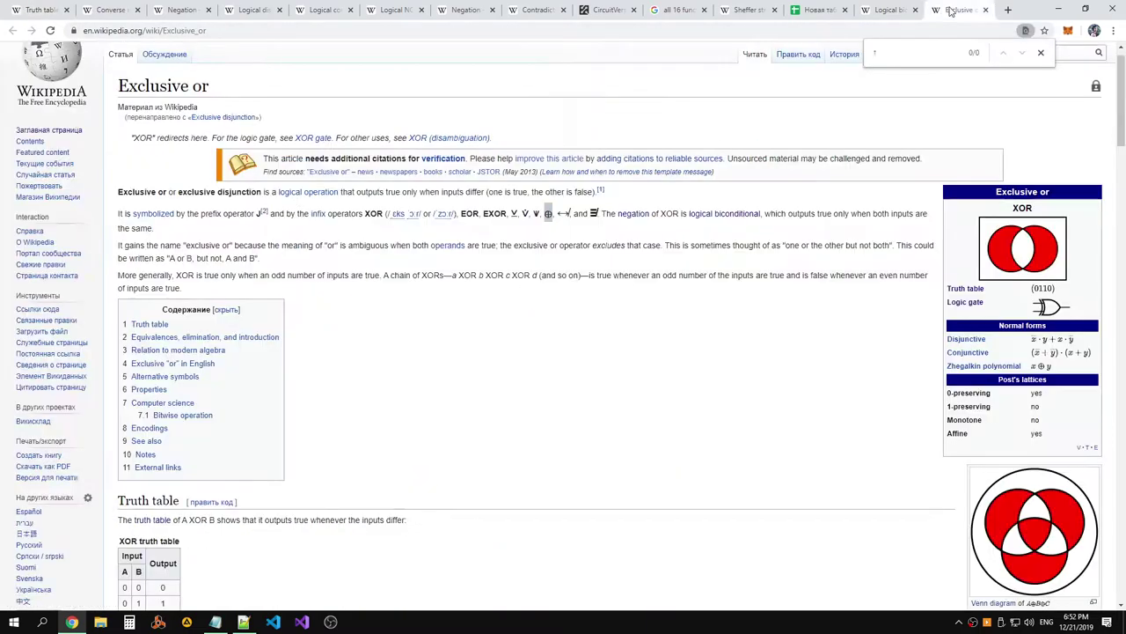
key("alt+Tab")
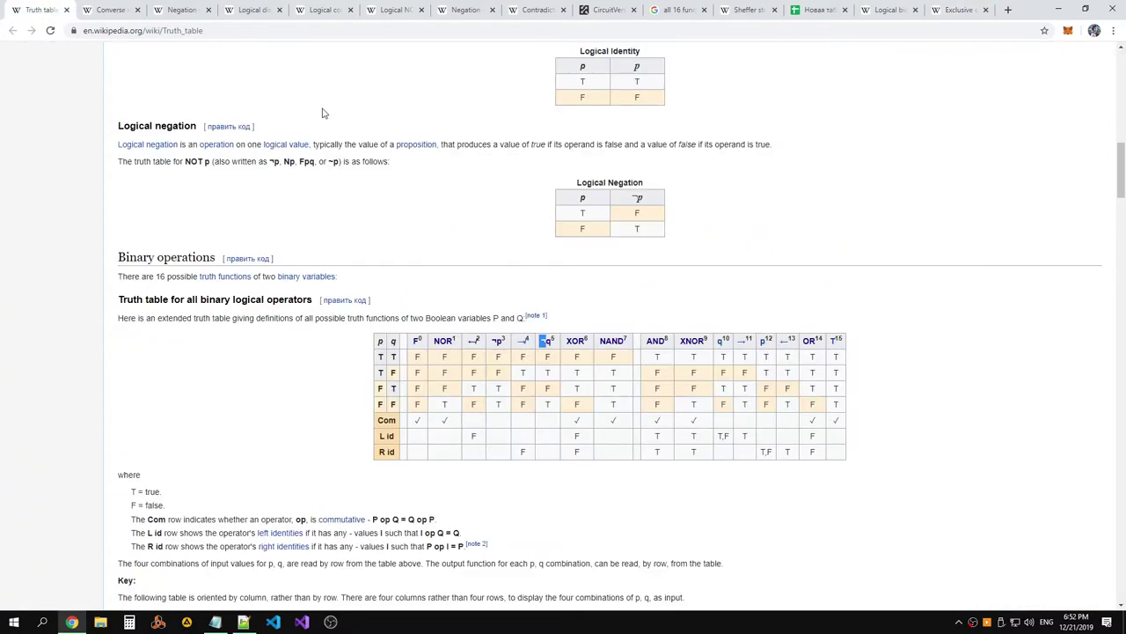
key("alt+Tab")
Fill the ¬p3 column green in the Google Sheets truth table, from its header down to row 5
left_click(762, 16)
left_click(817, 12)
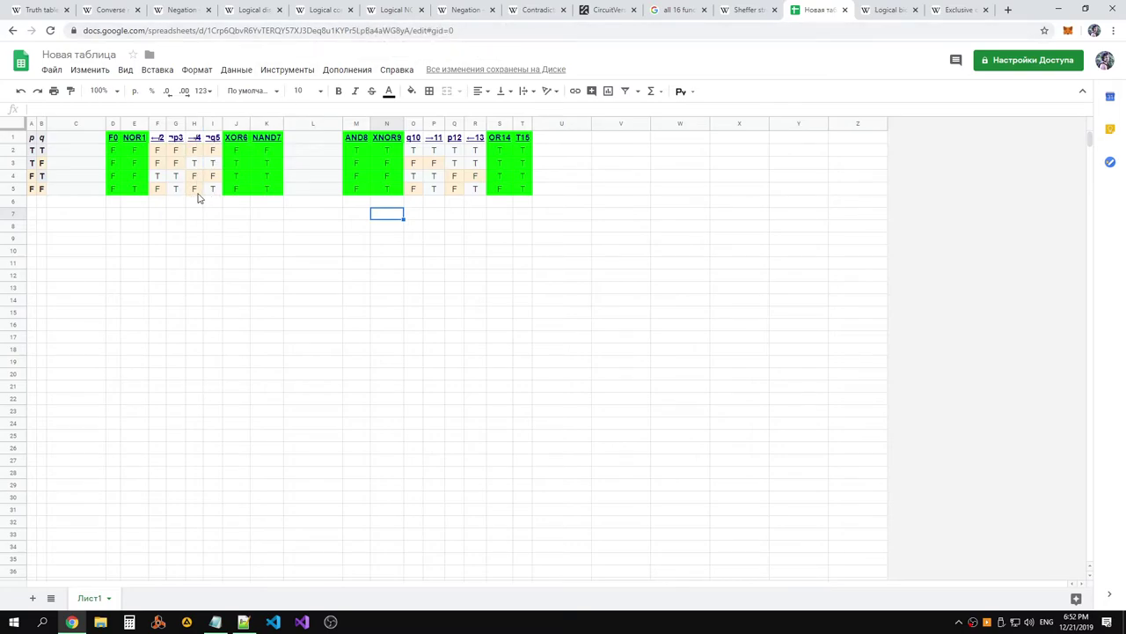
left_click_drag(175, 190, 178, 137)
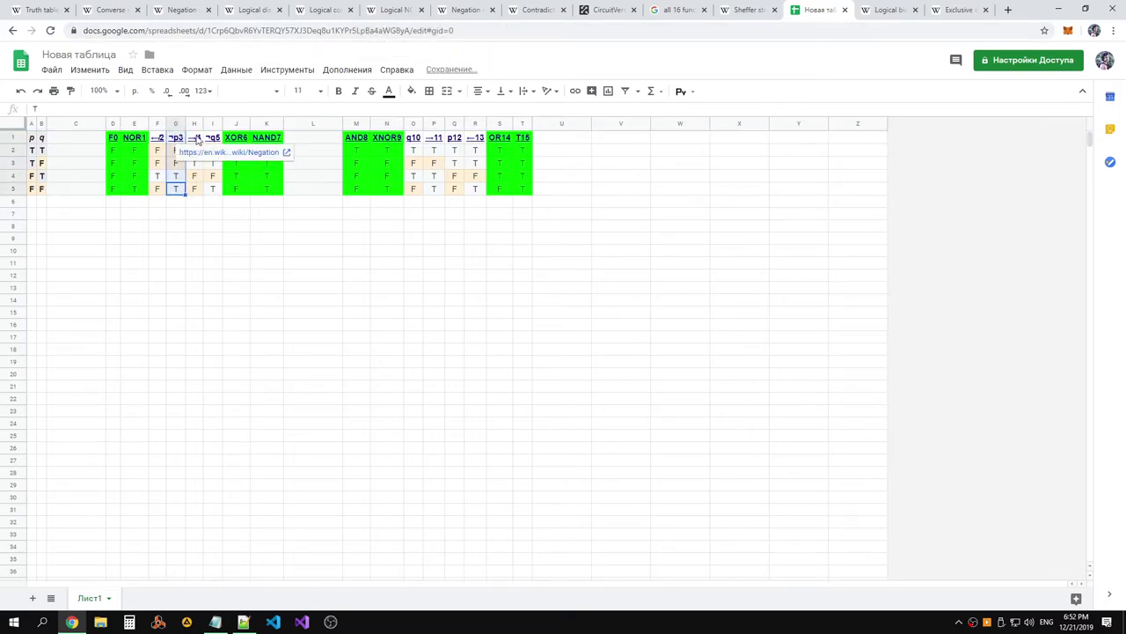
left_click(418, 93)
left_click(467, 146)
Fill the ¬q5 column green from its header down to row 5
left_click(212, 188)
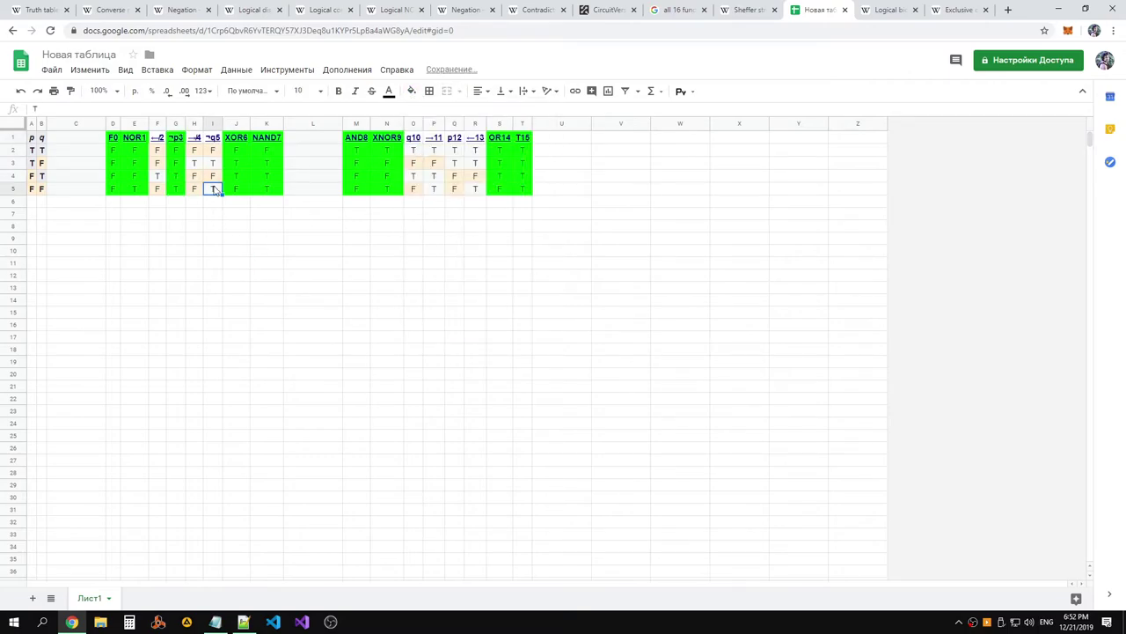
left_click_drag(212, 141, 212, 137)
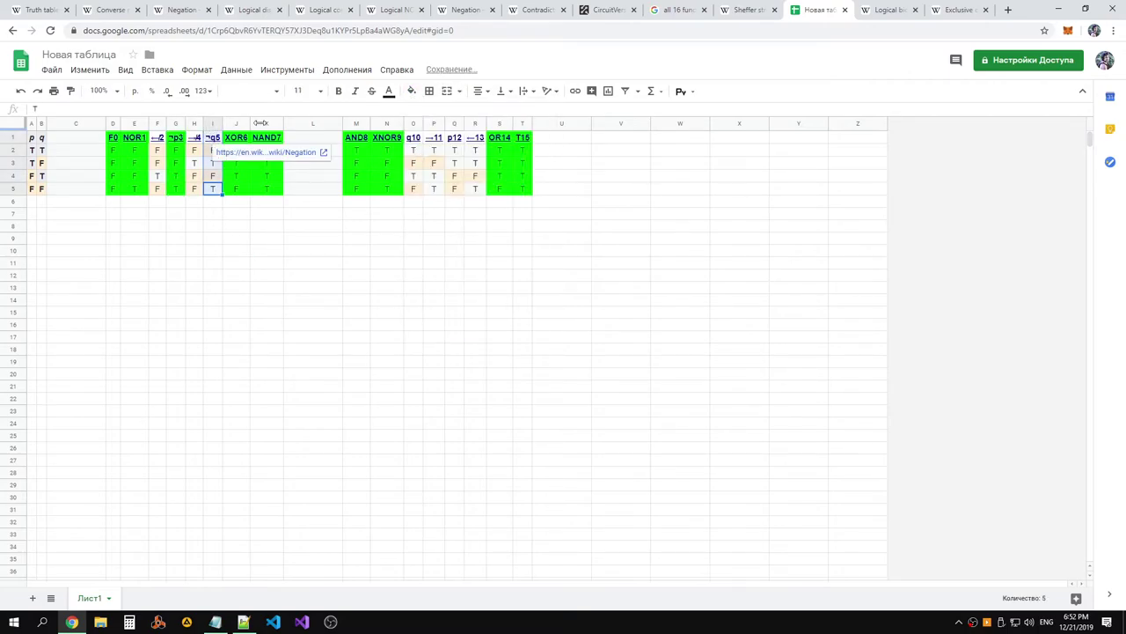
left_click(409, 92)
left_click(468, 146)
left_click(334, 251)
Return to the CircuitVerse circuit and place a text element containing ¬ beside the output on the uppermost wire
key("alt+Tab")
key("alt+Tab")
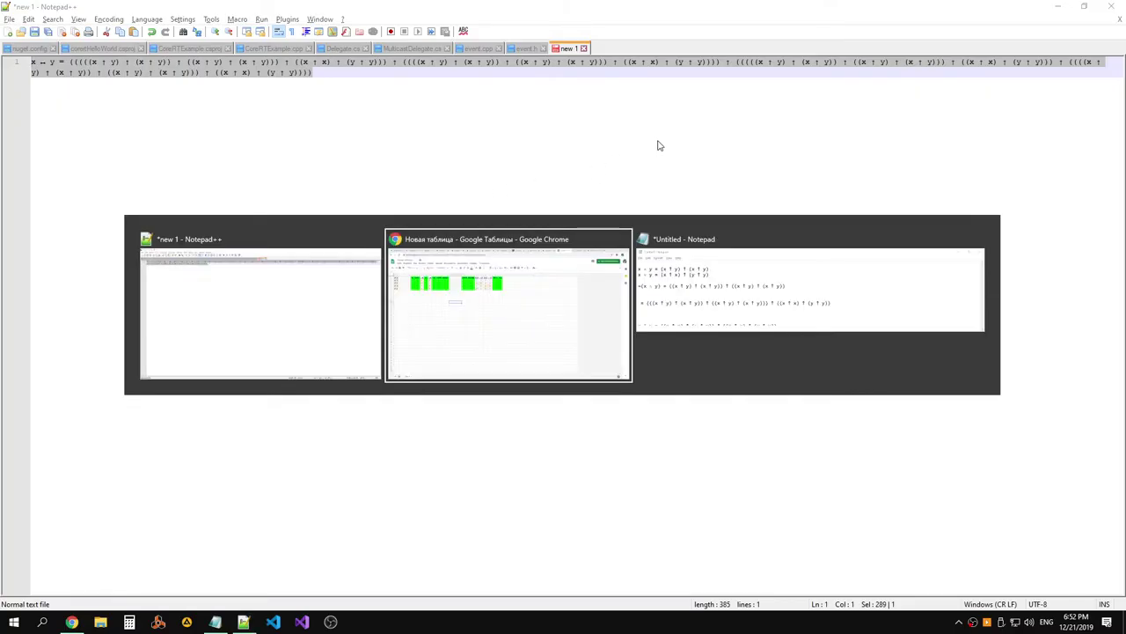
key("ctrl+shift+Tab")
key("ctrl+shift+Tab")
key("ctrl+shift+Tab")
left_click_drag(846, 237, 679, 290)
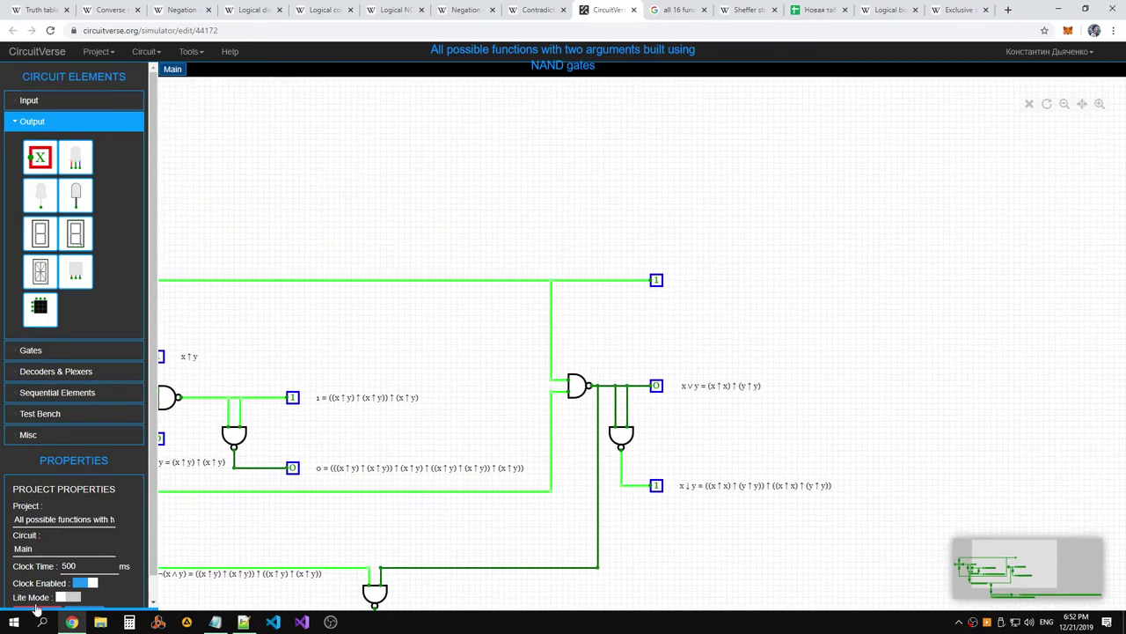
left_click(50, 436)
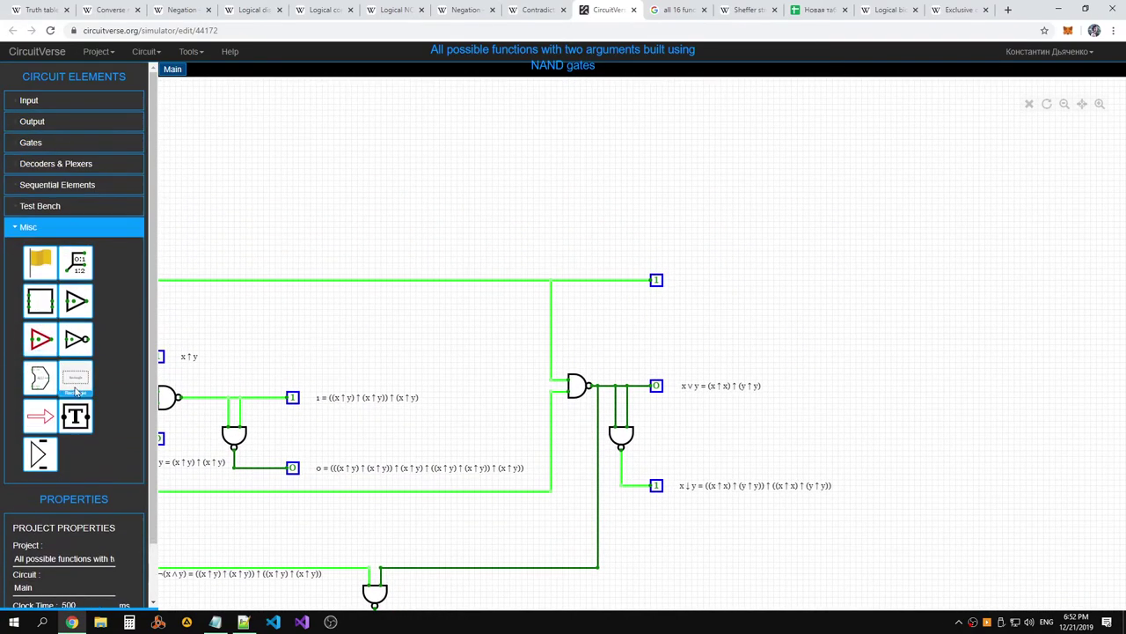
left_click(75, 417)
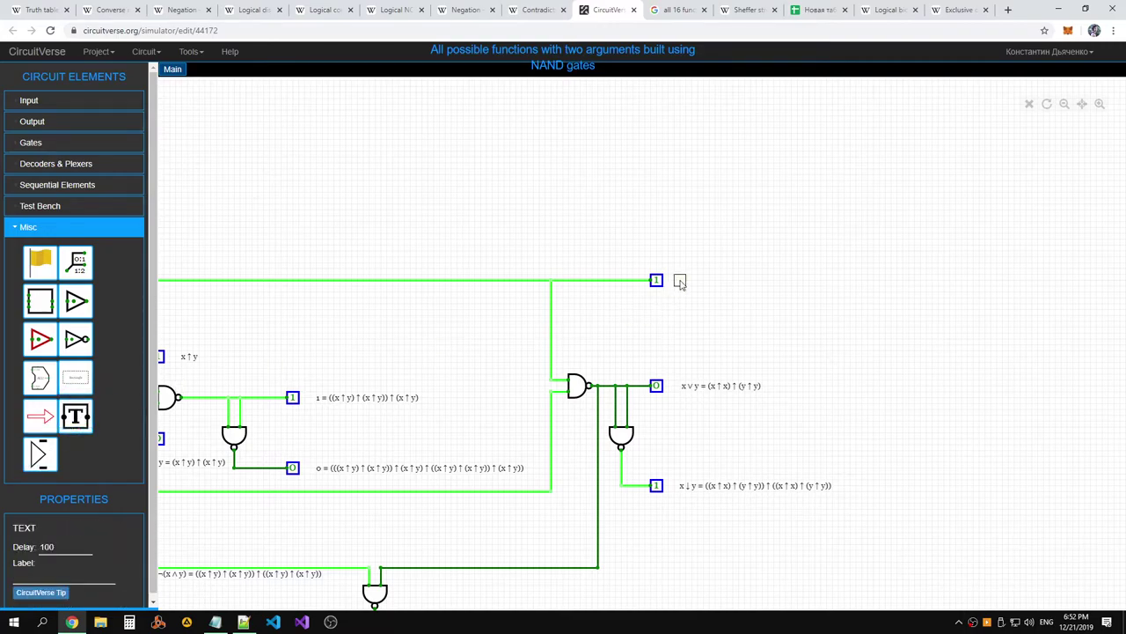
left_click(682, 282)
left_click(51, 576)
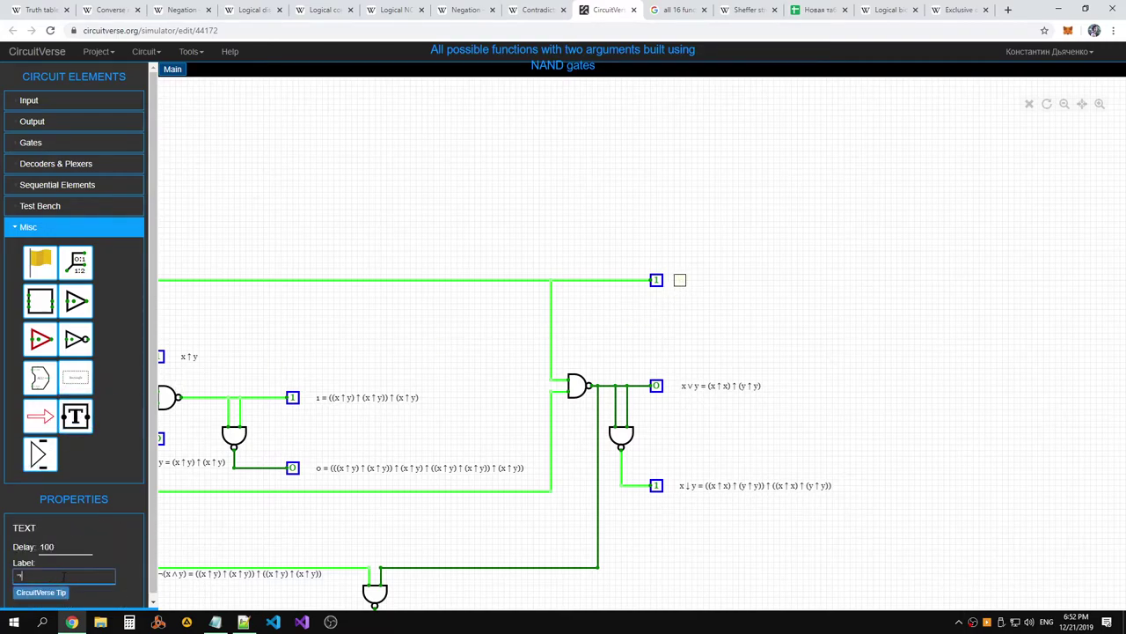
Write the formula ¬x = x ↑ x on a new line in Notepad++ and copy it
left_click(244, 621)
left_click(495, 232)
key("Return")
key("Return")
key("Return")
type("¬")
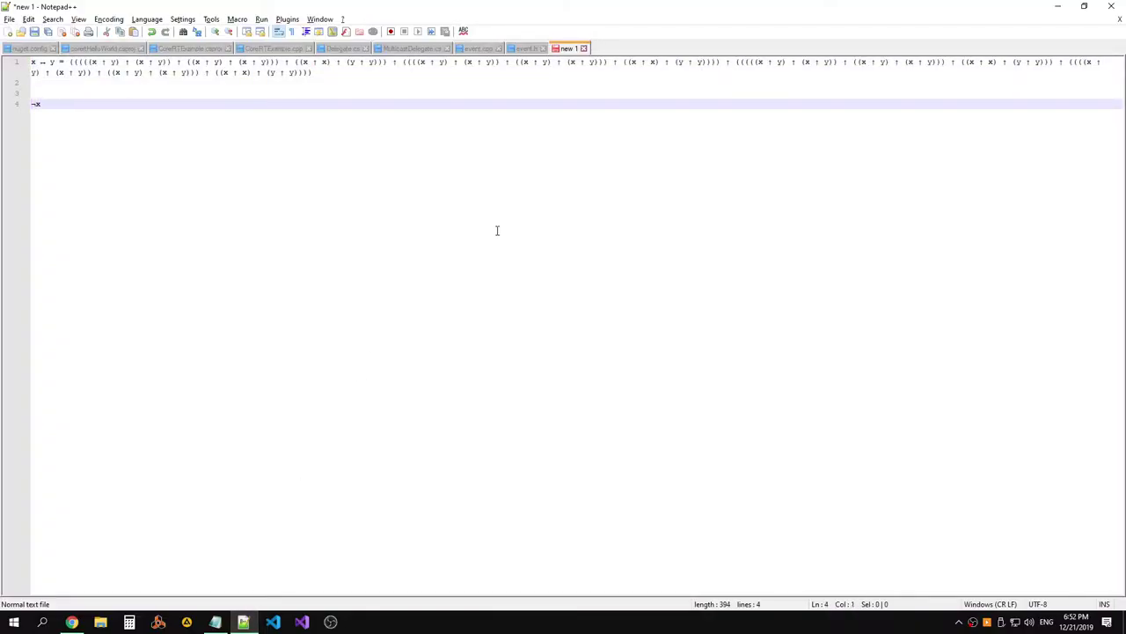
double_click(68, 74)
key("ctrl+c")
left_click(70, 105)
key("ctrl+v")
key("shift+Home")
key("ctrl+c")
Replace the text beside the uppermost CircuitVerse output with the copied formula ¬x = x ↑ x
key("alt+Tab")
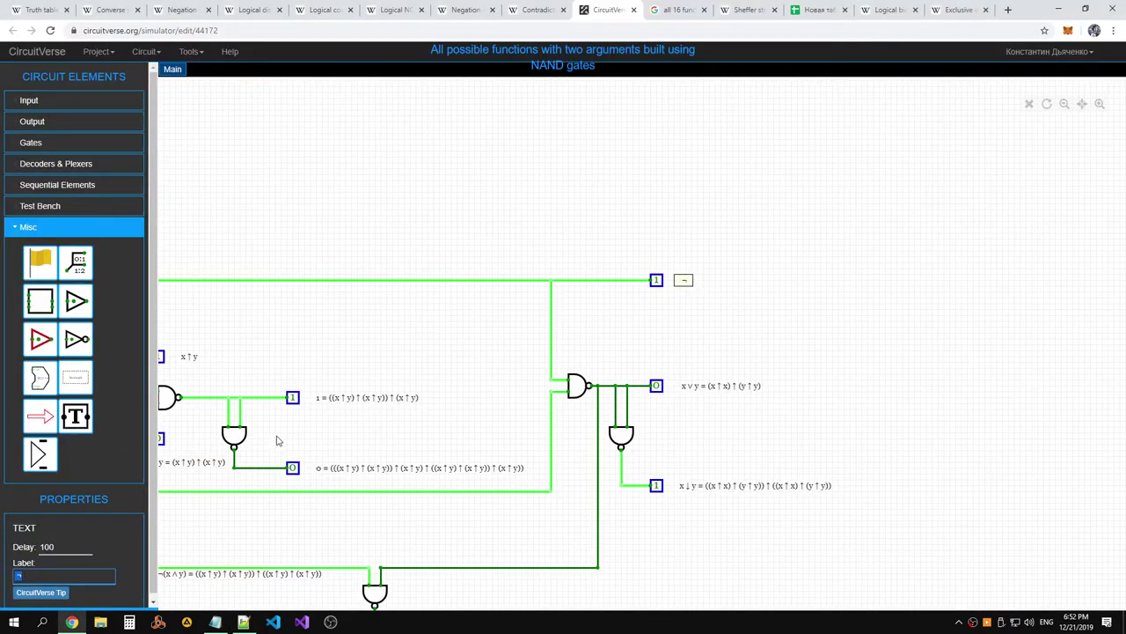
key("ctrl+v")
left_click(739, 332)
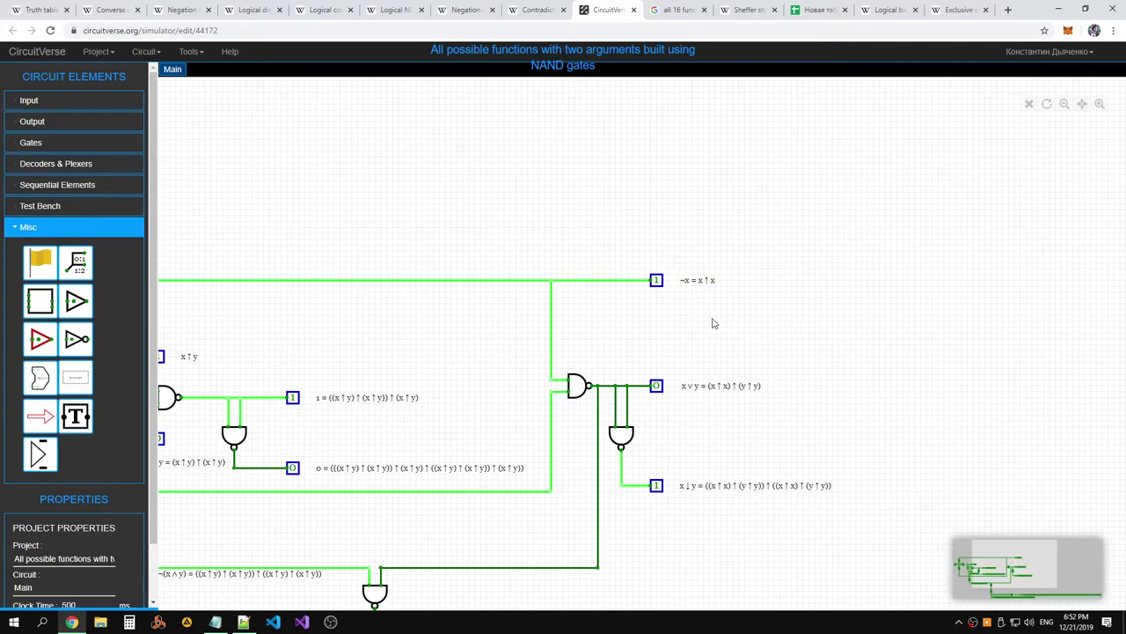
Extend a wire downward from the output of the NAND gate negating y and attach an output element to its end
scroll(714, 323, "up", 1)
scroll(695, 351, "down", 3)
left_click_drag(667, 439, 835, 287)
left_click_drag(354, 425, 413, 389)
left_click_drag(970, 372, 934, 312)
left_click_drag(371, 327, 375, 256)
left_click_drag(382, 202, 383, 321)
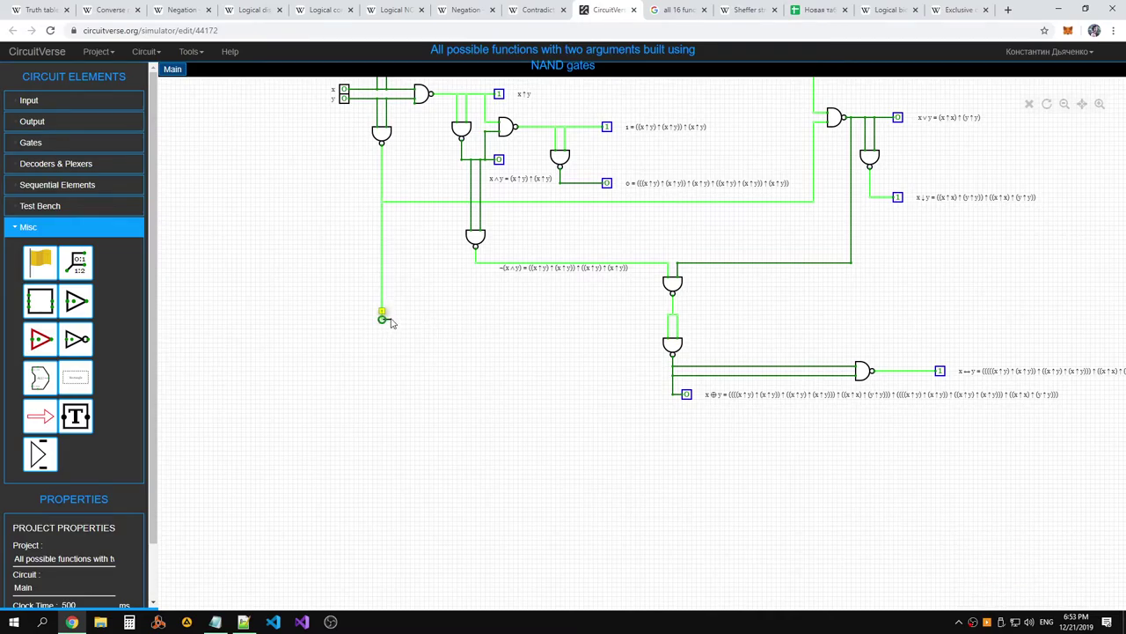
left_click(49, 121)
left_click(39, 156)
left_click(395, 319)
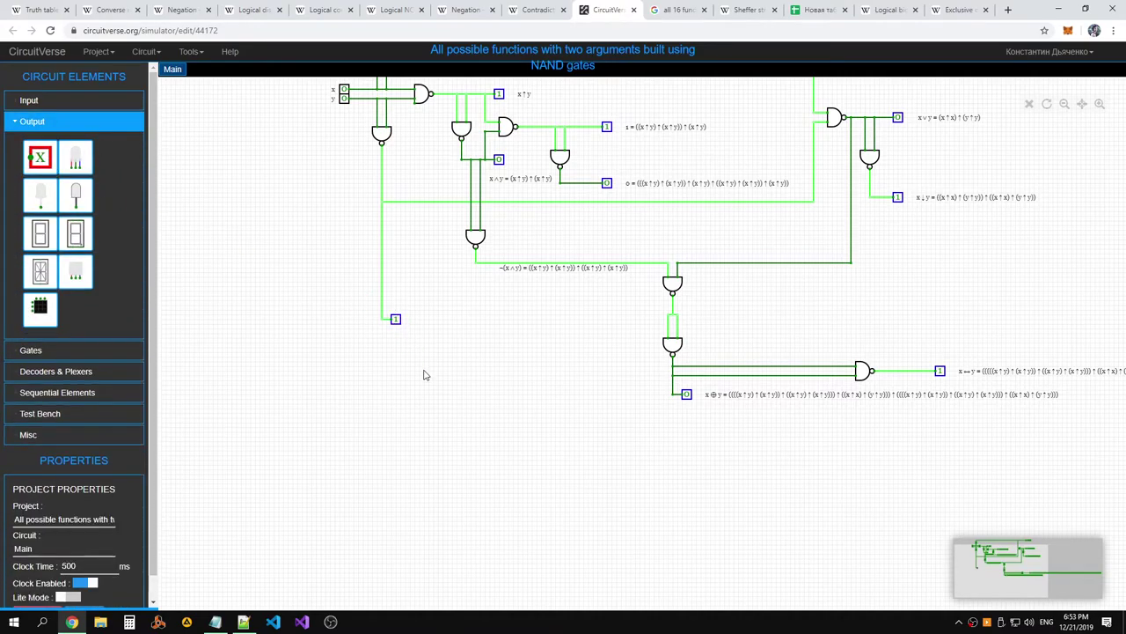
Toggle inputs x and y through their combinations to check the circuit's outputs, and set both back to 0
key("f")
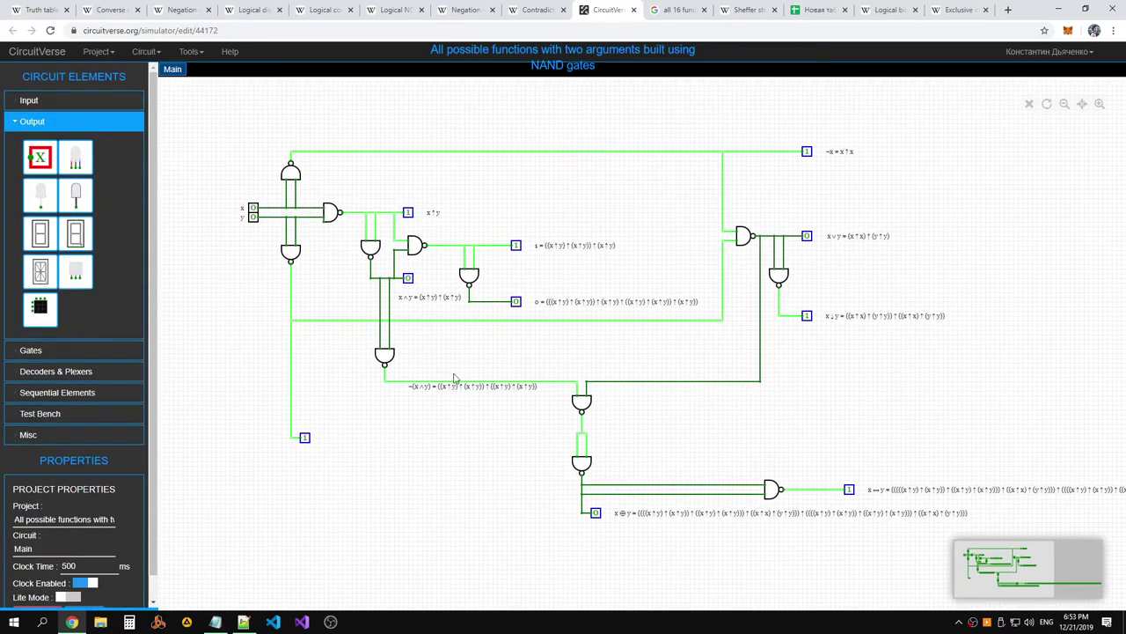
left_click(252, 210)
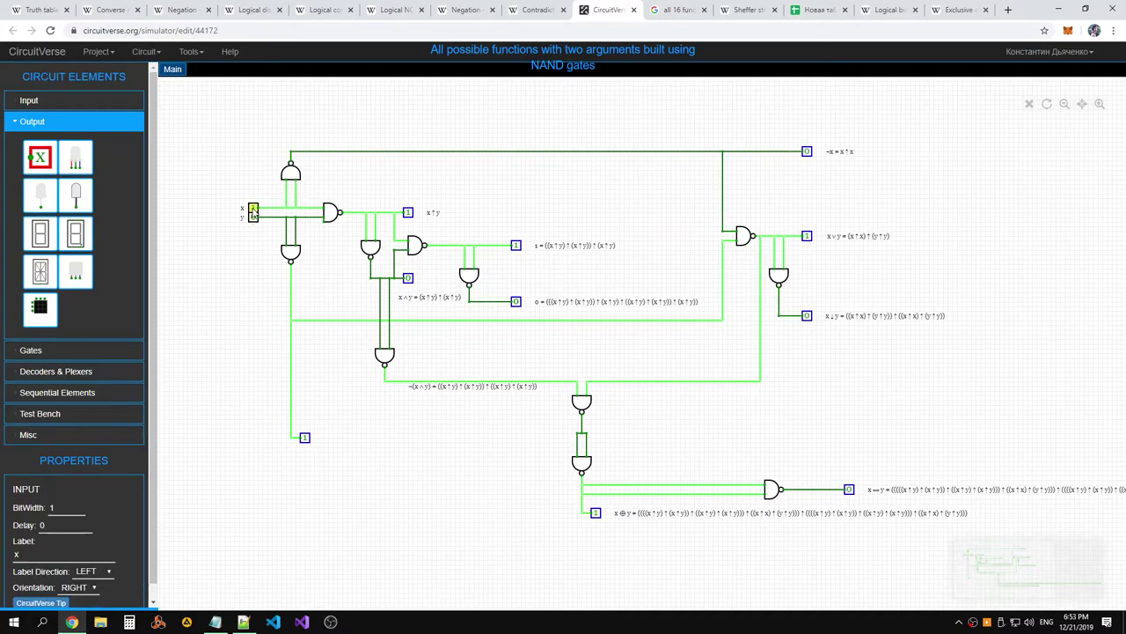
left_click(254, 219)
left_click(253, 210)
left_click(253, 218)
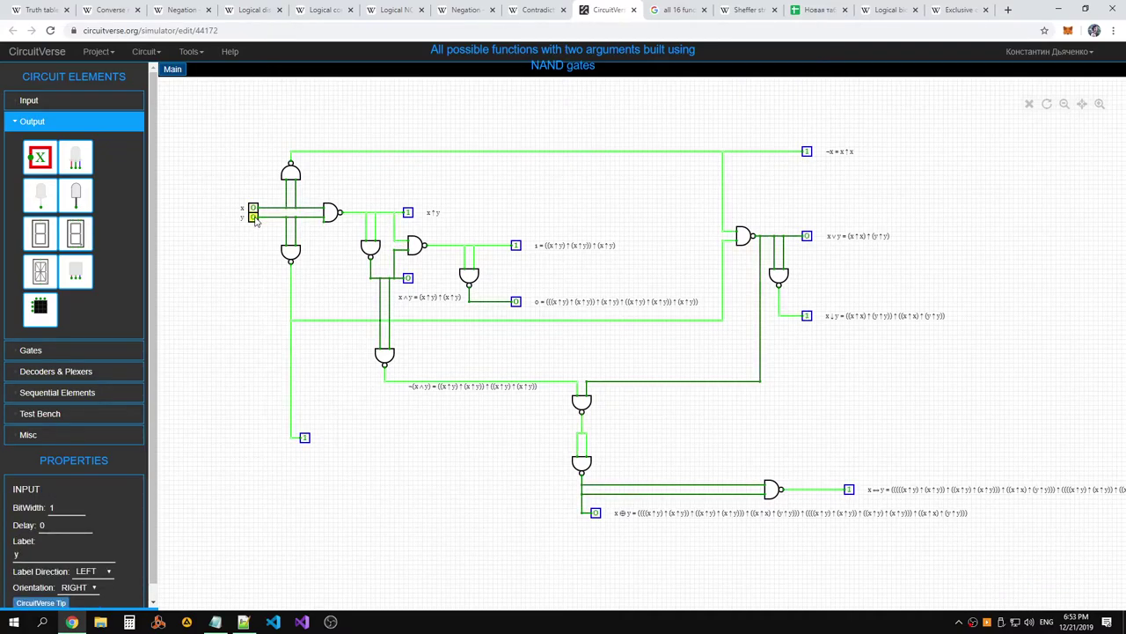
left_click(255, 219)
left_click(254, 218)
left_click(254, 208)
left_click(254, 209)
left_click(254, 208)
left_click(254, 208)
left_click(254, 209)
left_click(254, 209)
left_click(254, 218)
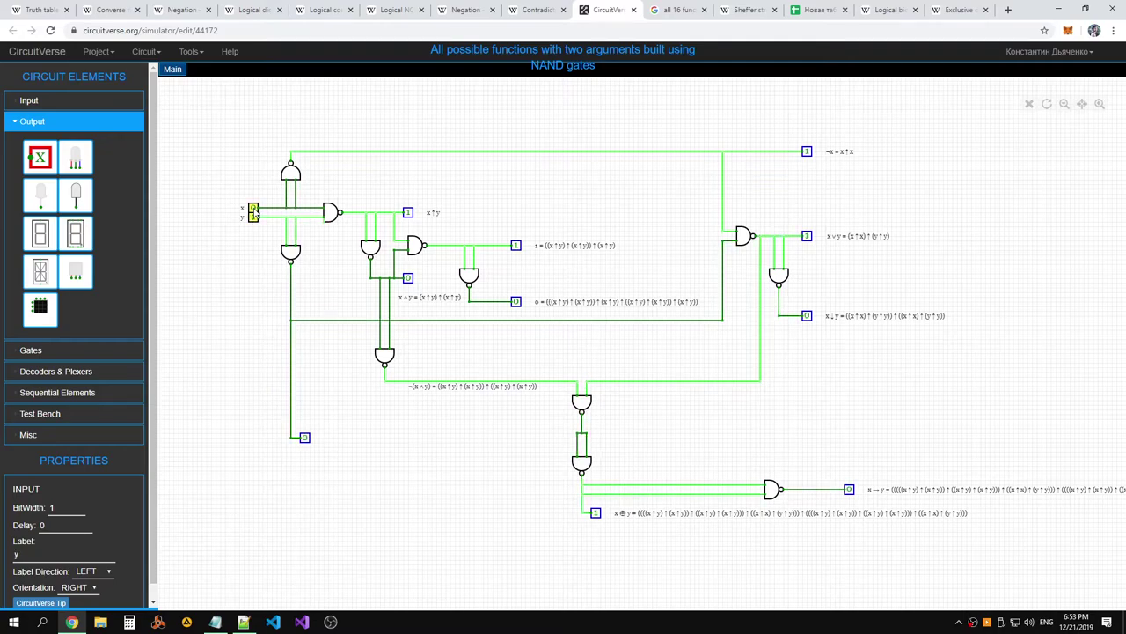
left_click(254, 218)
left_click(254, 210)
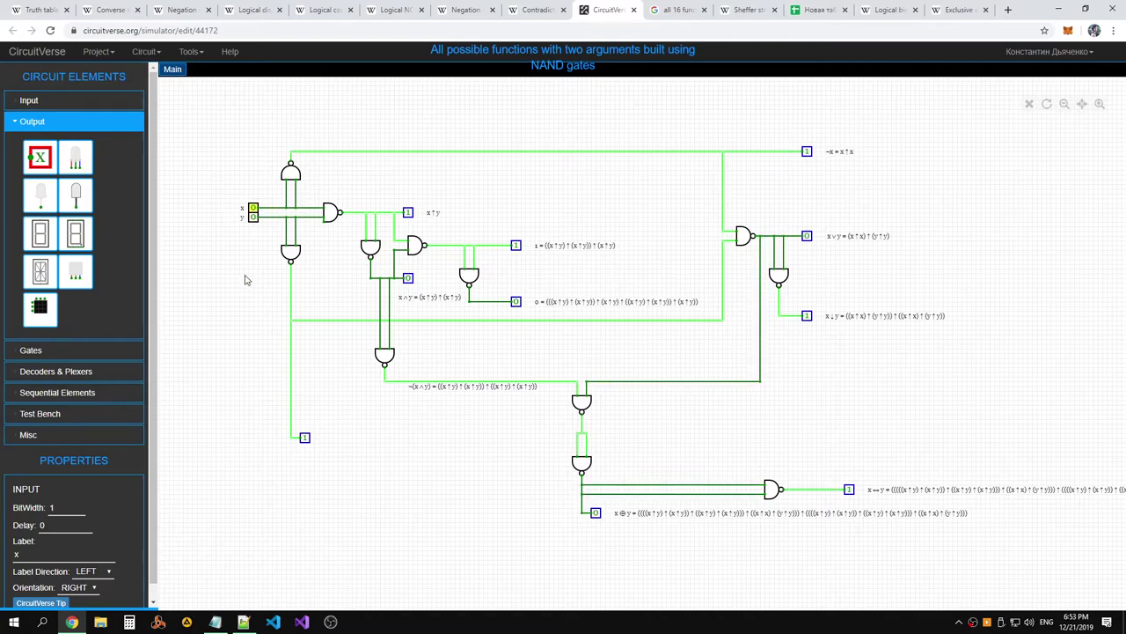
left_click(252, 211)
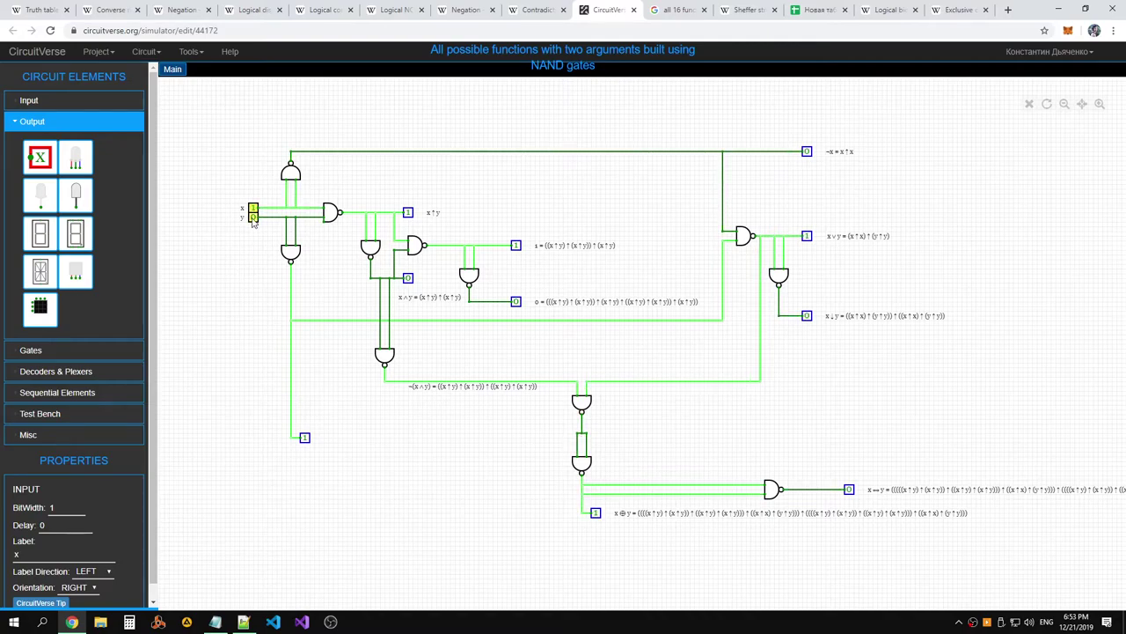
left_click(253, 211)
left_click(254, 218)
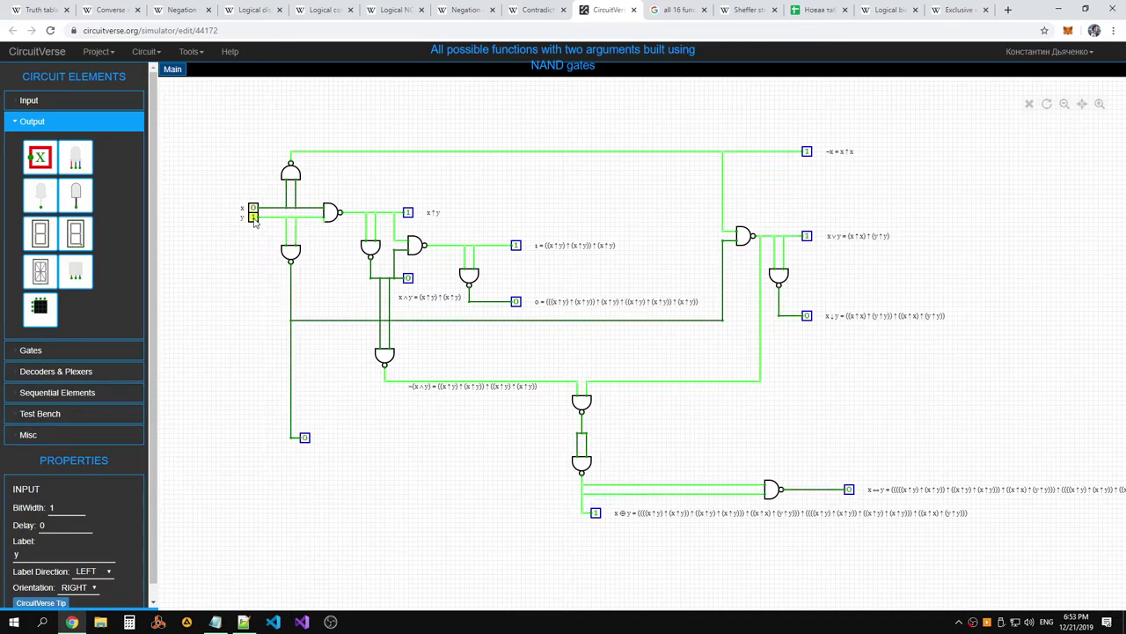
left_click(253, 218)
left_click(254, 209)
left_click(253, 209)
left_click(254, 218)
left_click(253, 219)
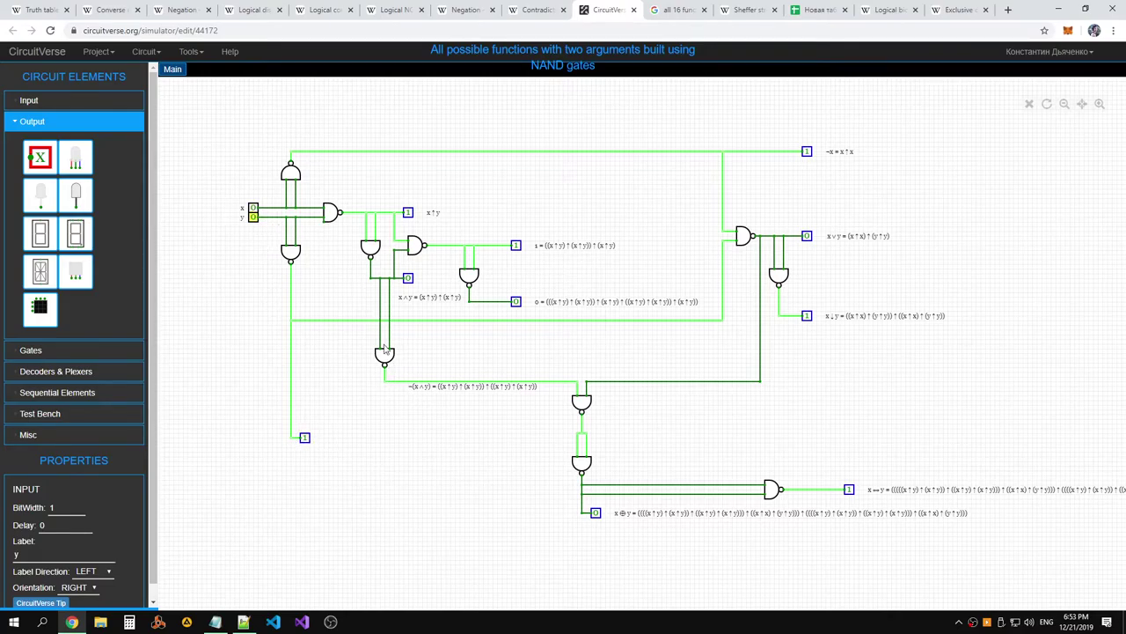
Write the formula ¬y = y ↑ y below the ¬x line in Notepad++ and copy it
left_click(37, 10)
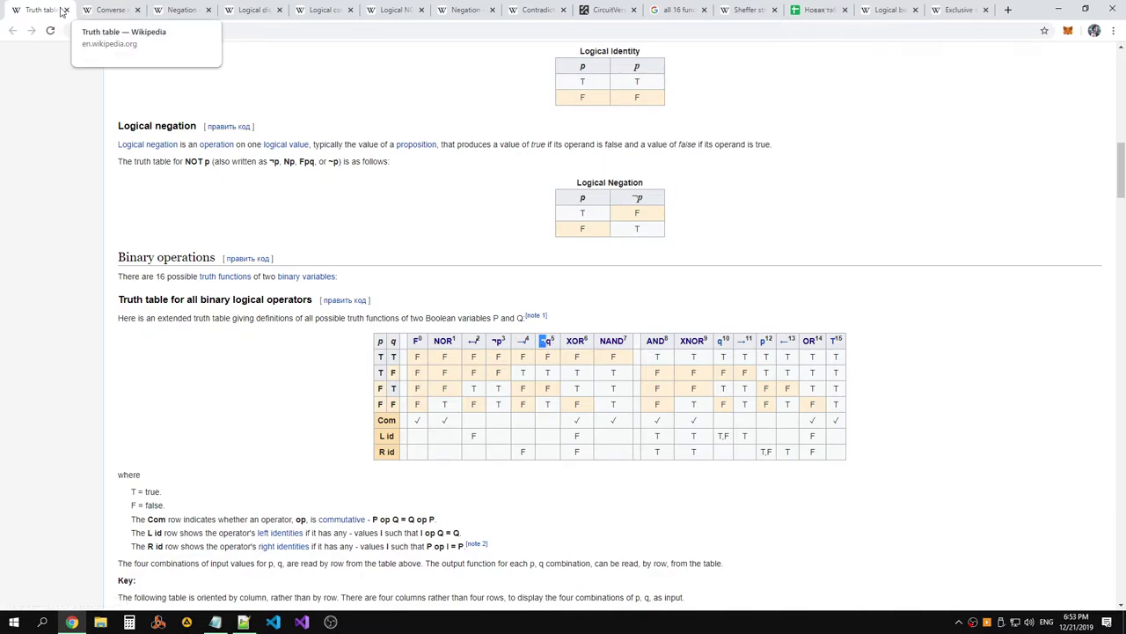
left_click(243, 622)
key("ctrl+c")
left_click(171, 135)
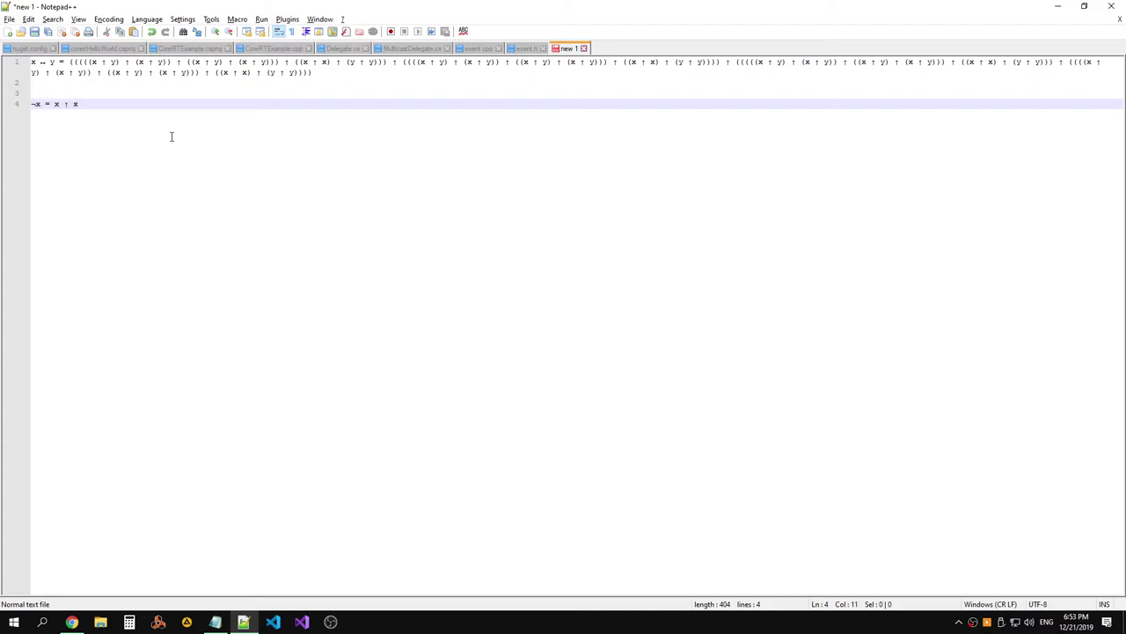
key("Return")
key("Return")
key("ctrl+v")
left_click_drag(41, 125, 3, 124)
type("y")
type("y")
type("y")
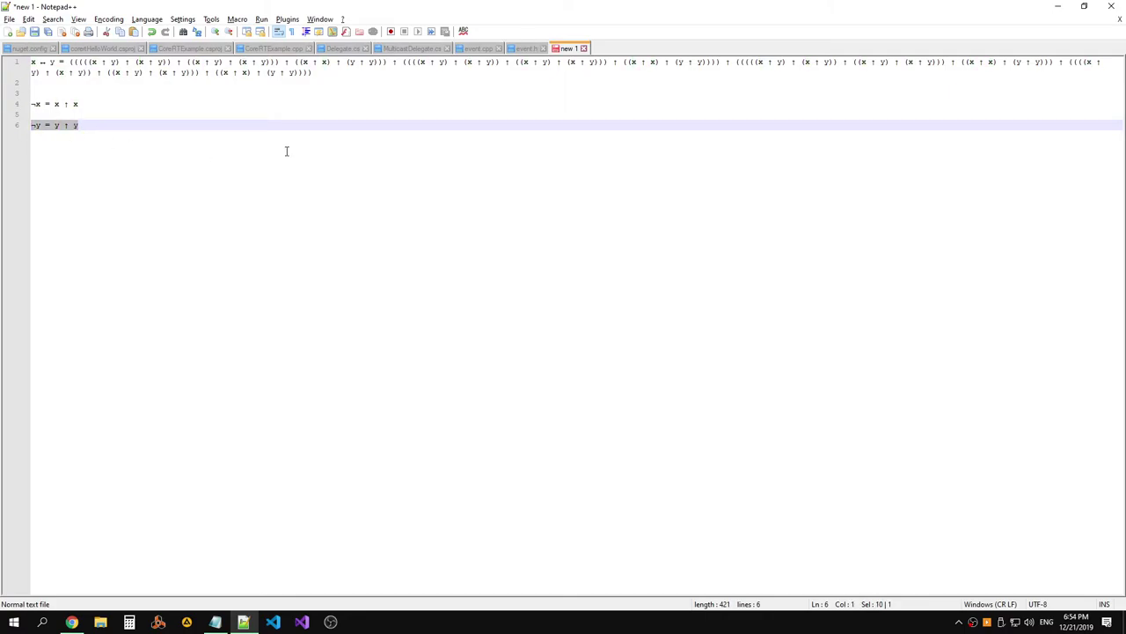
Place a text label reading ¬y = y ↑ y beside the new lower output in the CircuitVerse circuit
key("alt+Tab")
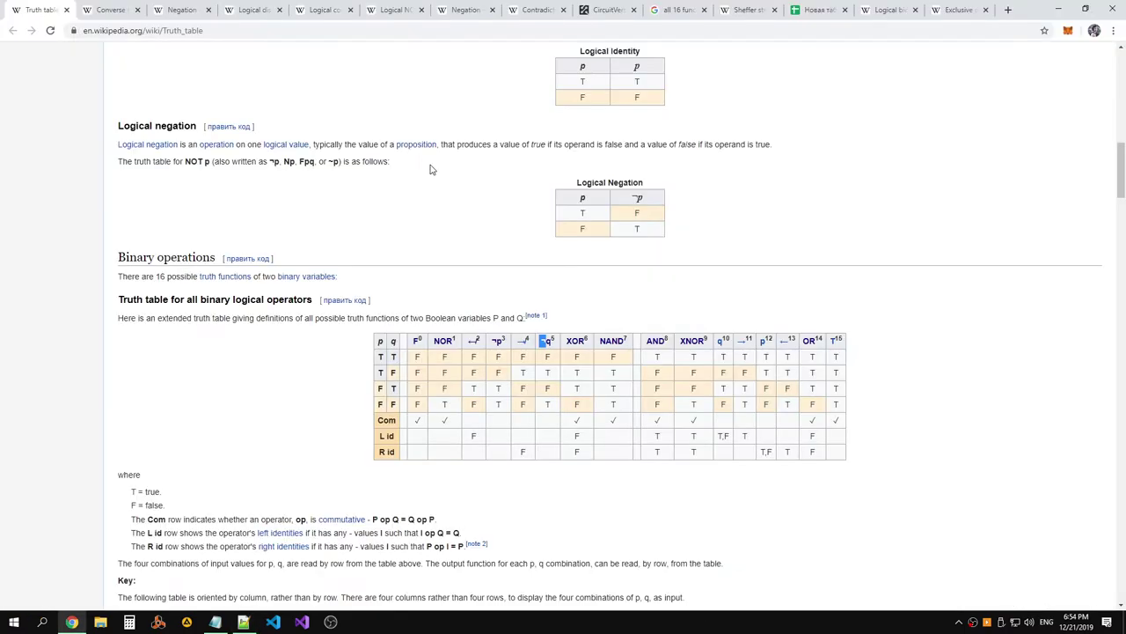
left_click(816, 12)
left_click(605, 11)
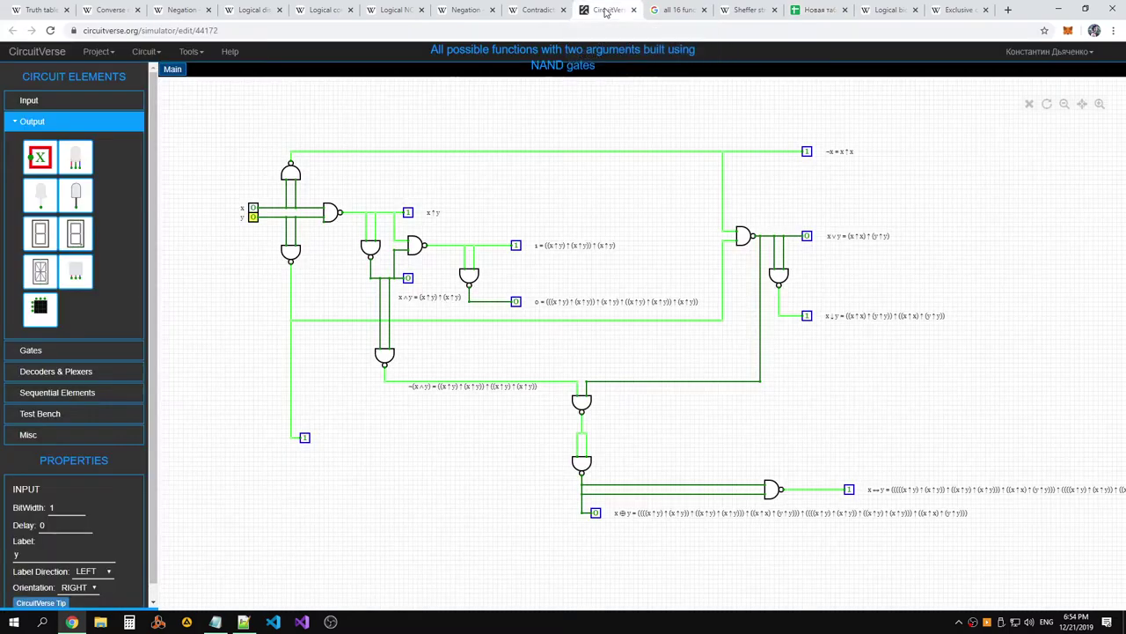
scroll(53, 365, "down", 1)
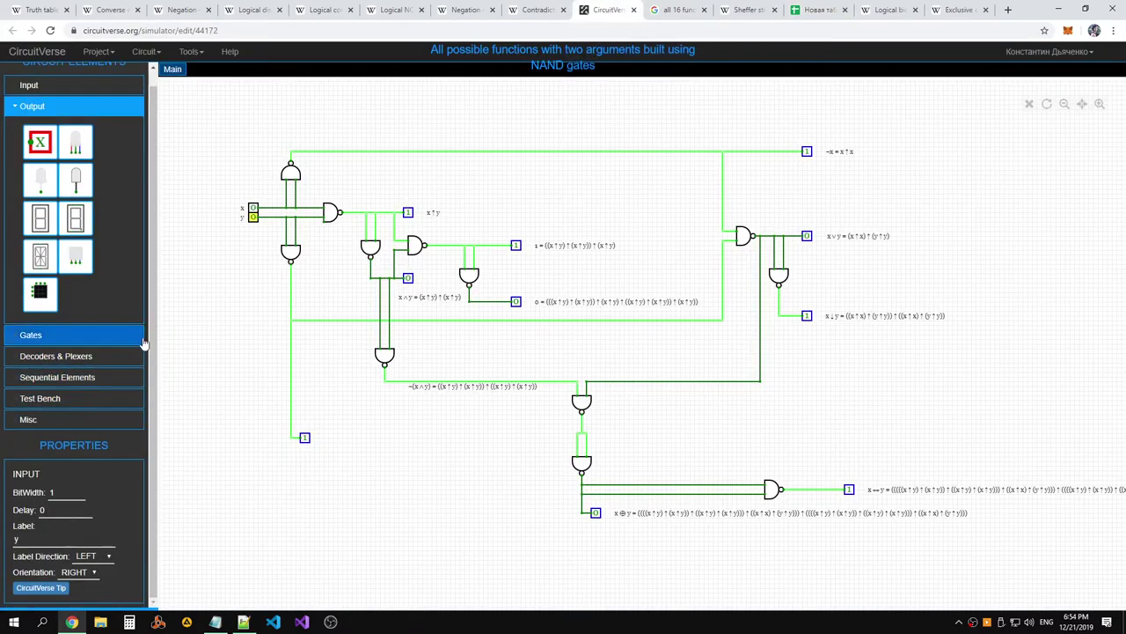
left_click(50, 419)
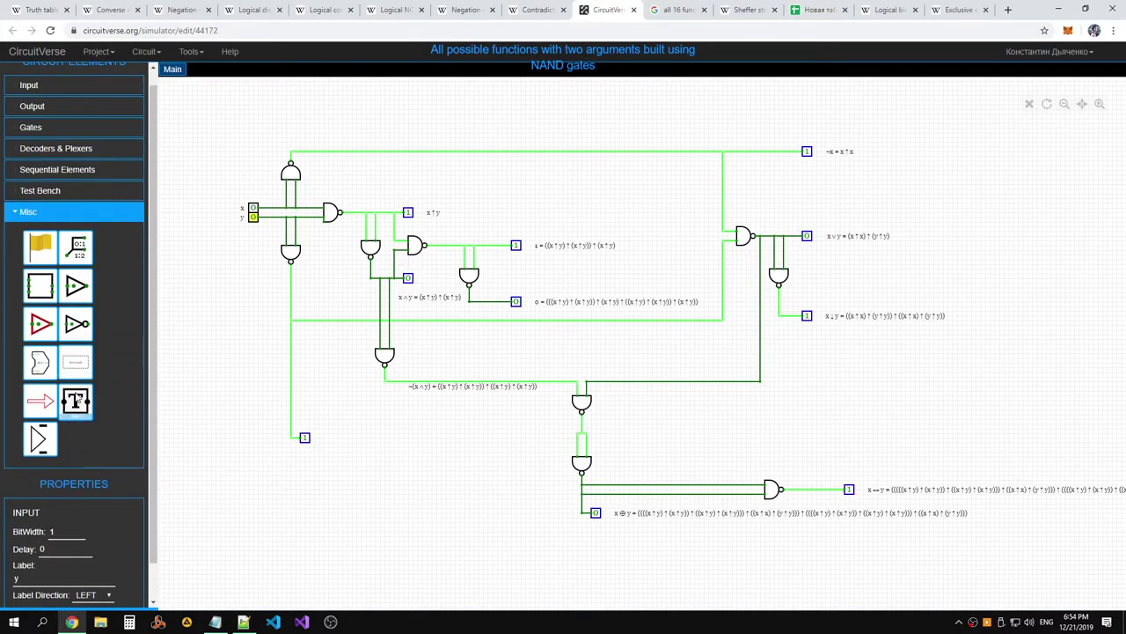
left_click(75, 410)
left_click(324, 440)
key("ctrl+v")
left_click(400, 485)
left_click(346, 445)
left_click(360, 467)
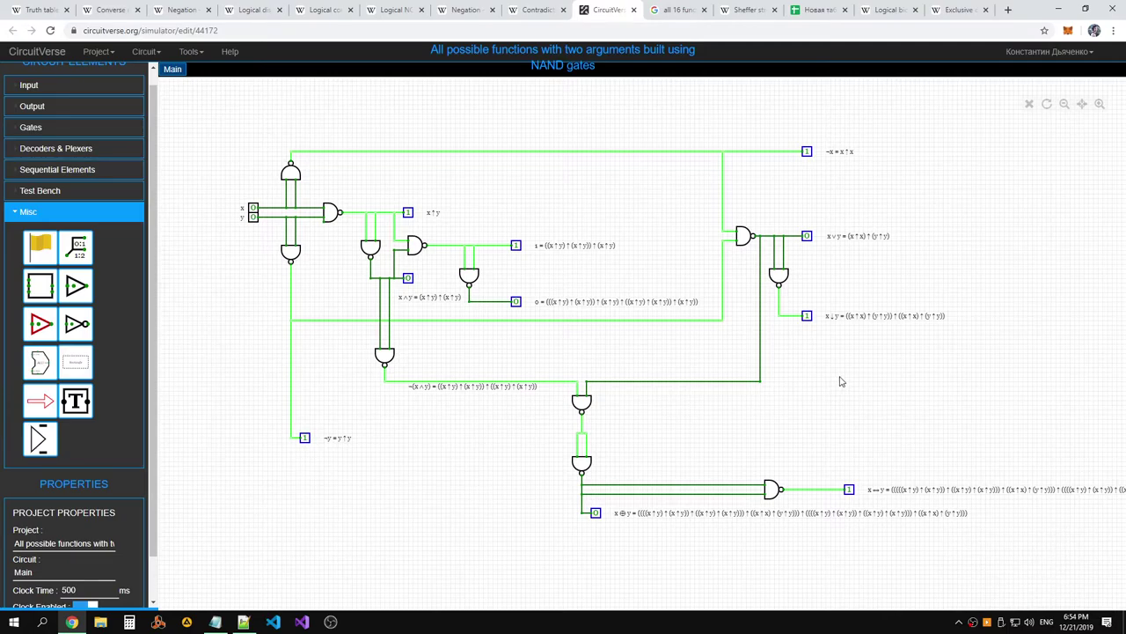
scroll(843, 379, "down", 3)
scroll(827, 361, "down", 2)
scroll(827, 361, "up", 2)
scroll(827, 360, "up", 2)
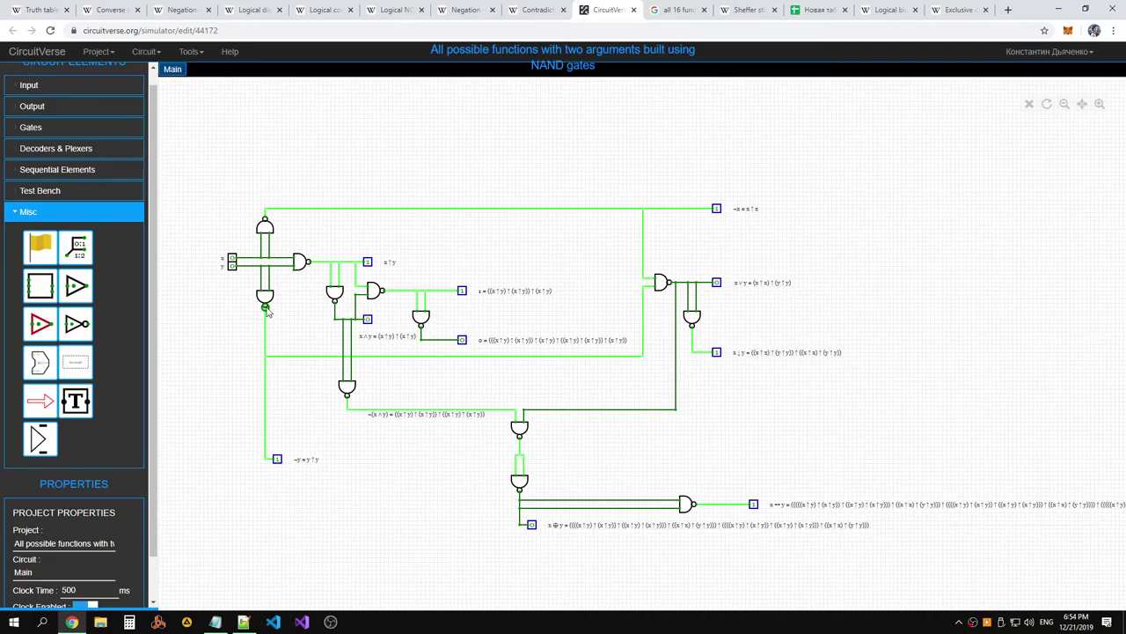
scroll(775, 345, "down", 2)
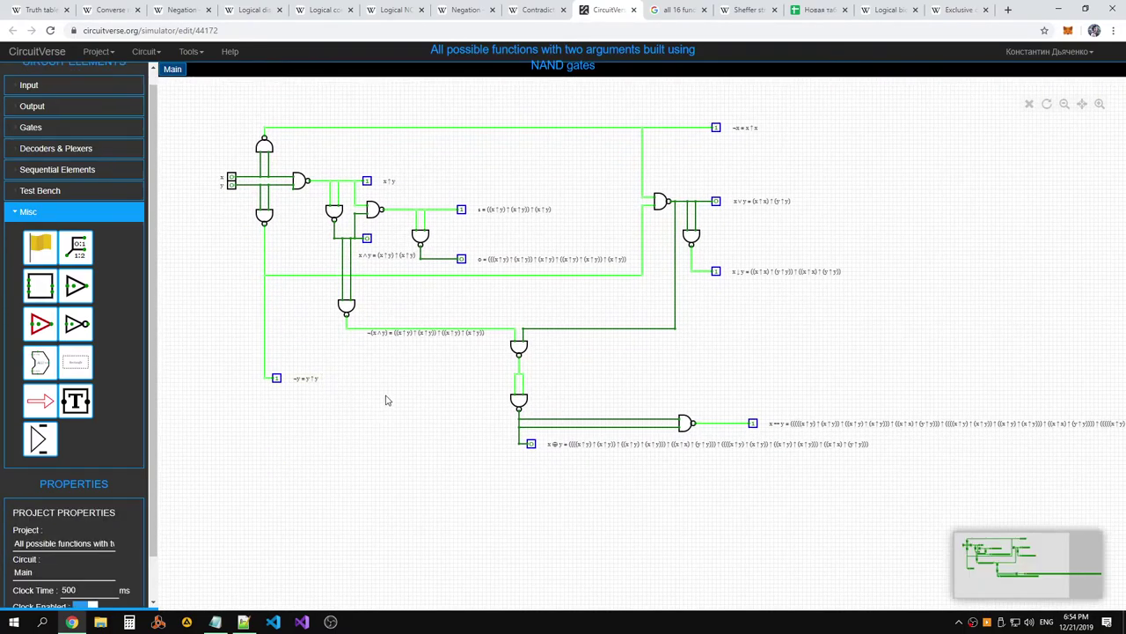
left_click_drag(685, 383, 650, 383)
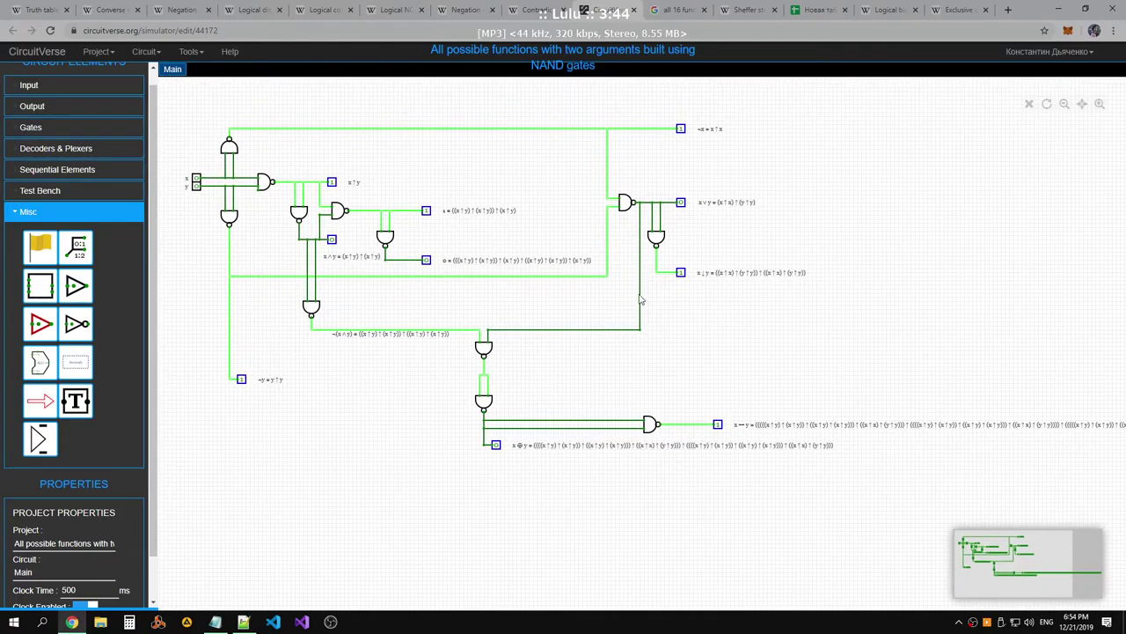
Look through the open Wikipedia logic articles and the Google Sheets truth table to find the function columns not yet marked green
left_click(526, 14)
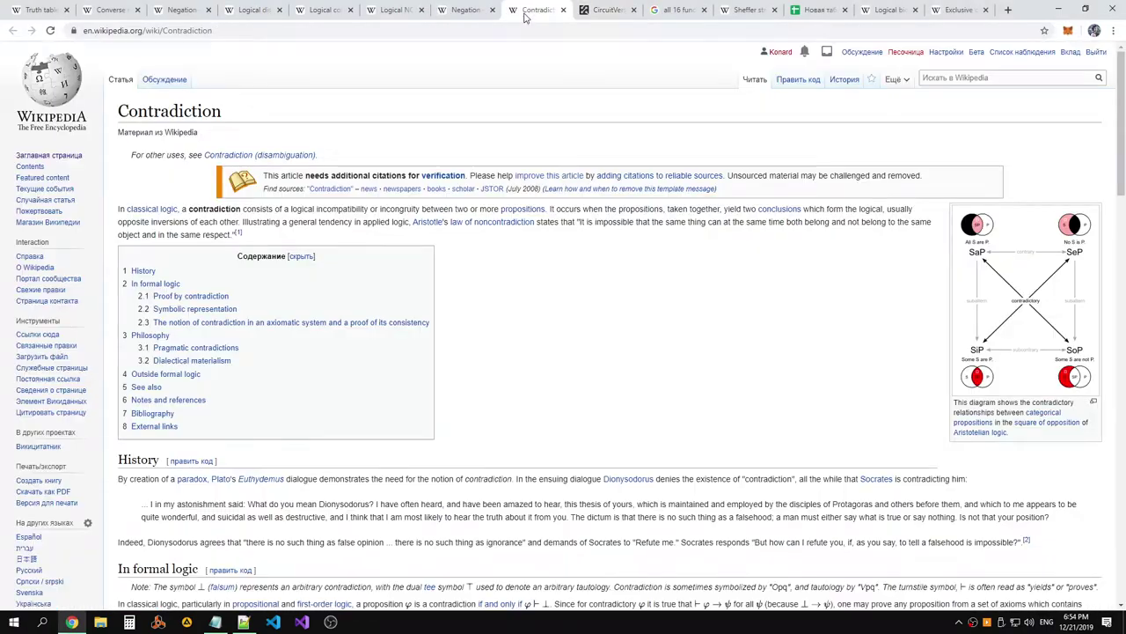
left_click(449, 14)
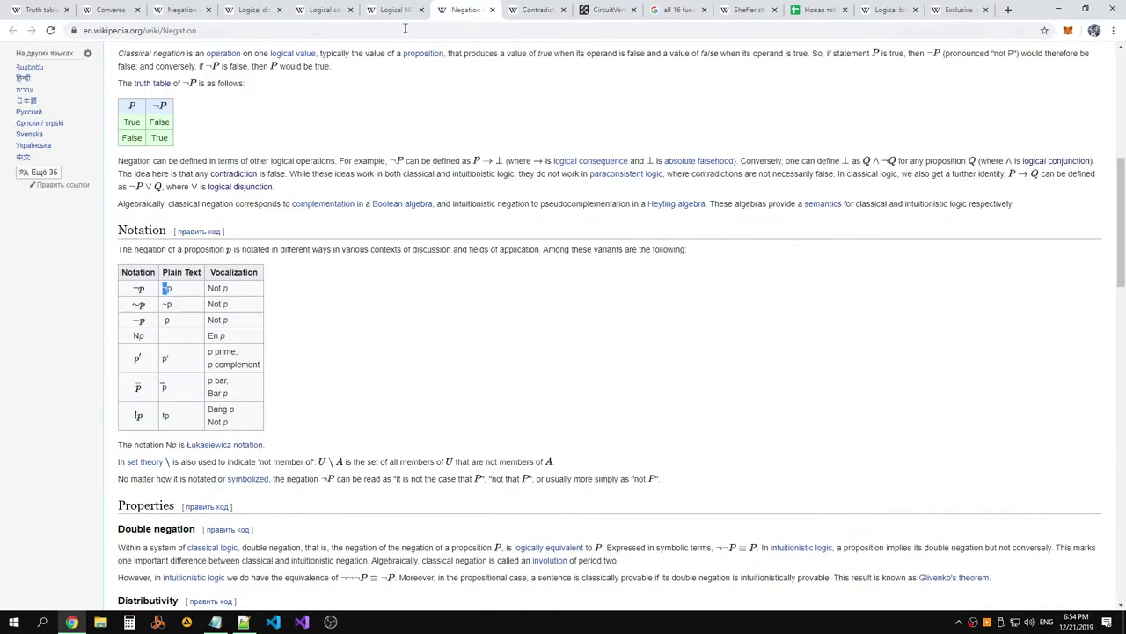
left_click(396, 15)
left_click(469, 14)
left_click(392, 14)
left_click(319, 14)
left_click(250, 14)
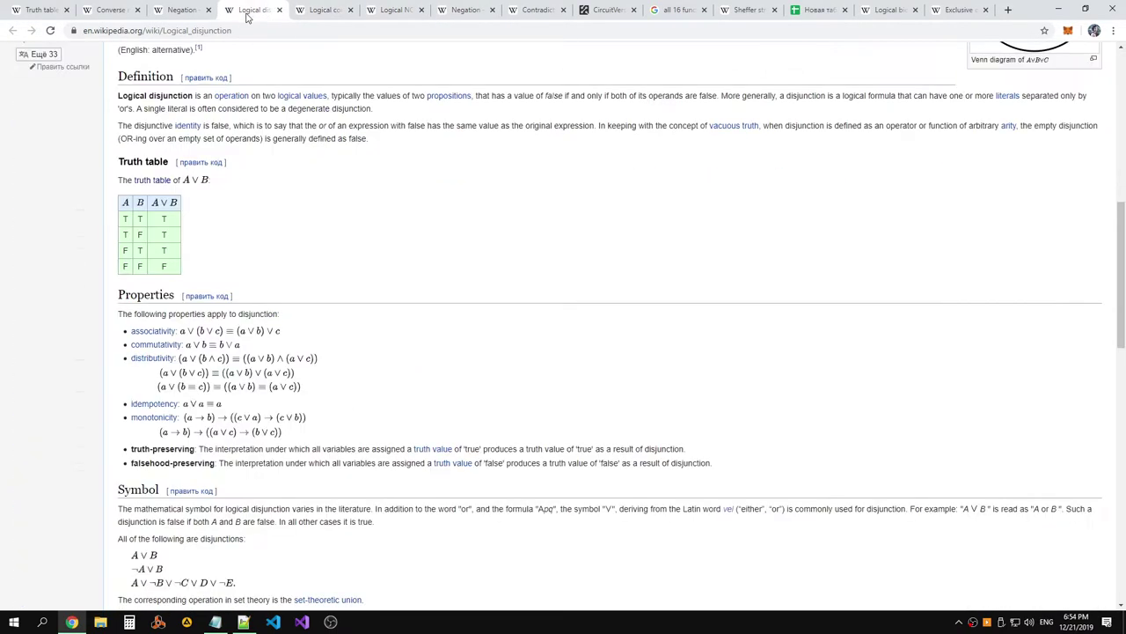
left_click(181, 14)
left_click(105, 12)
left_click(40, 15)
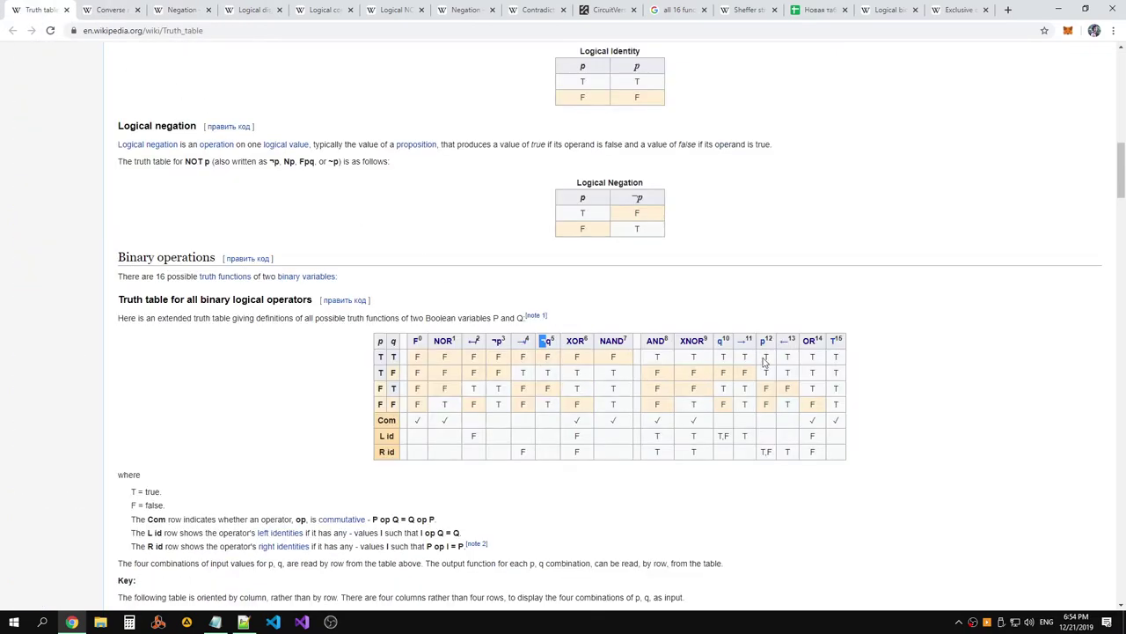
left_click(776, 388)
left_click(817, 10)
left_click(762, 16)
left_click(821, 13)
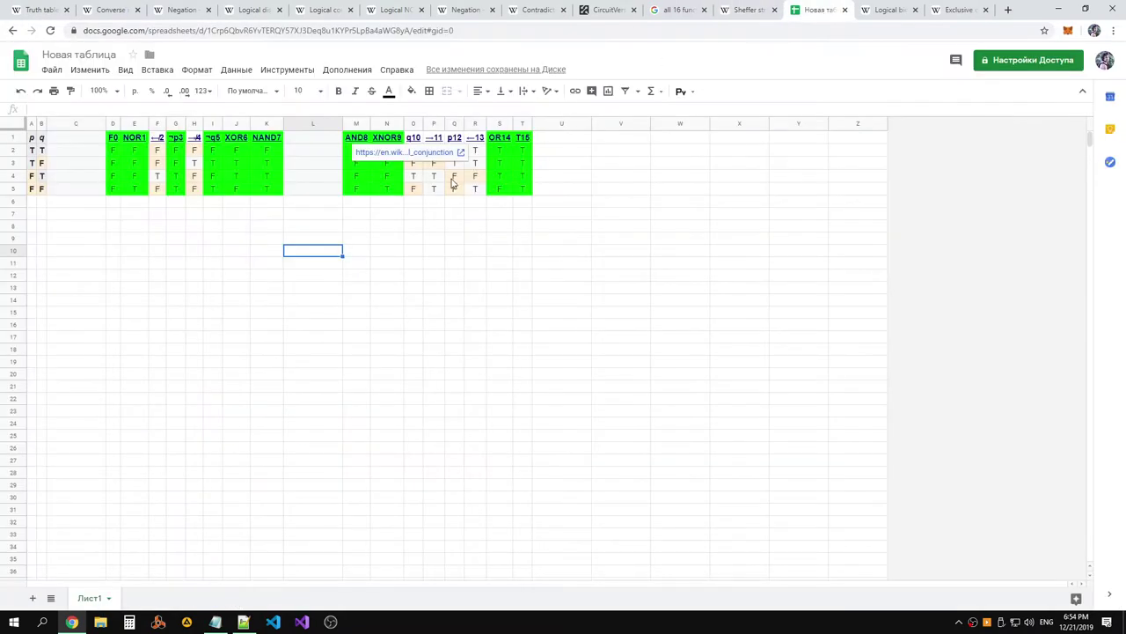
left_click(438, 214)
left_click(434, 189)
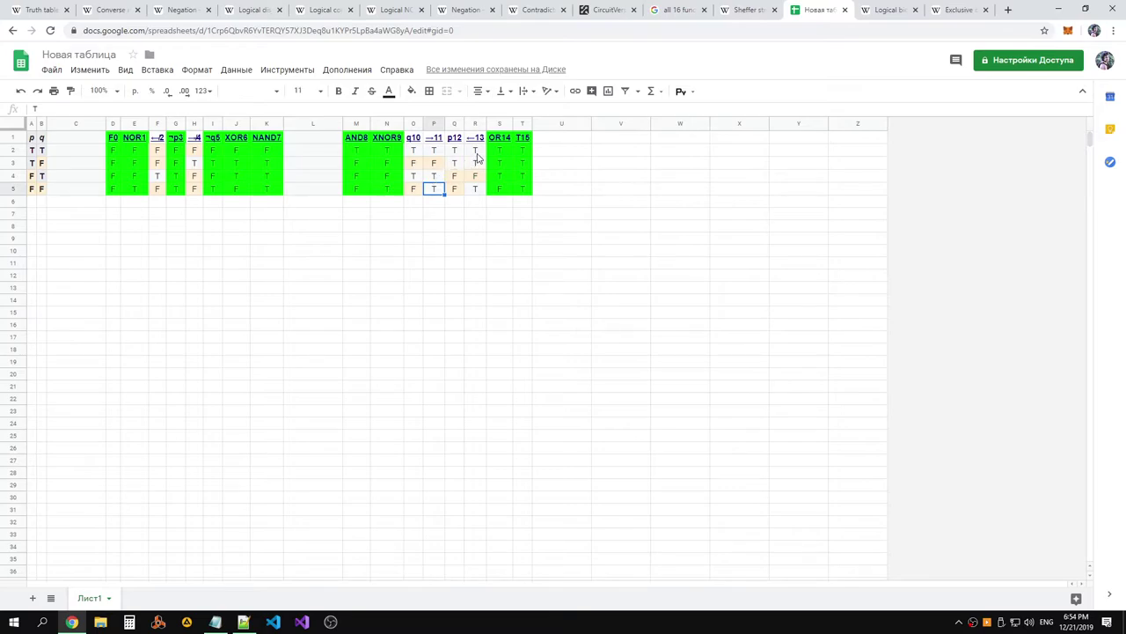
left_click(419, 139)
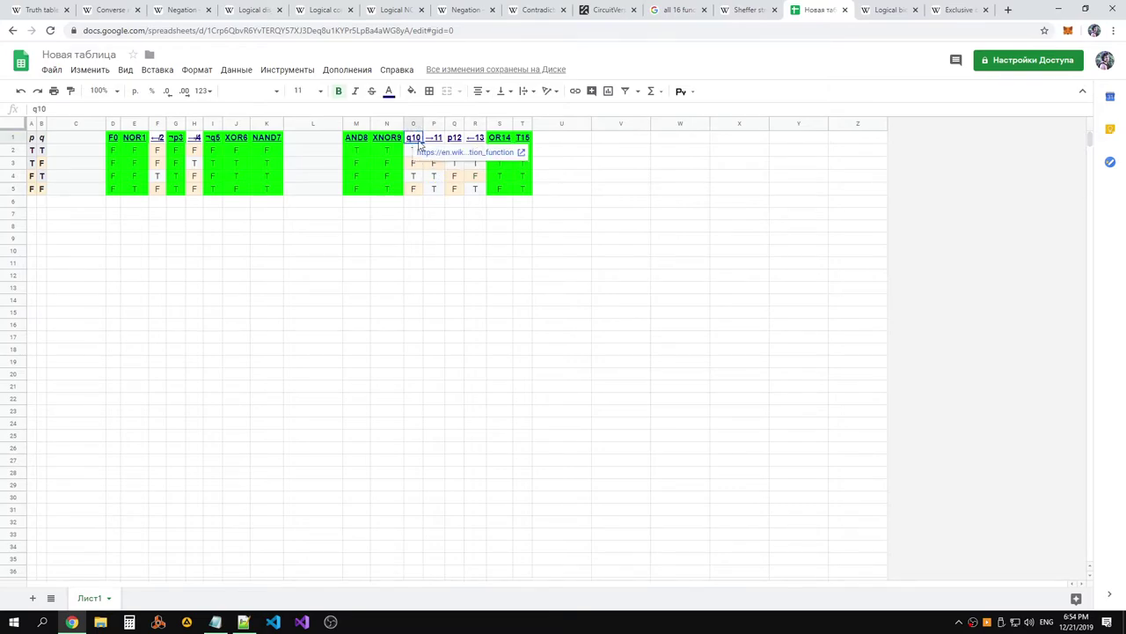
left_click(414, 190, "shift")
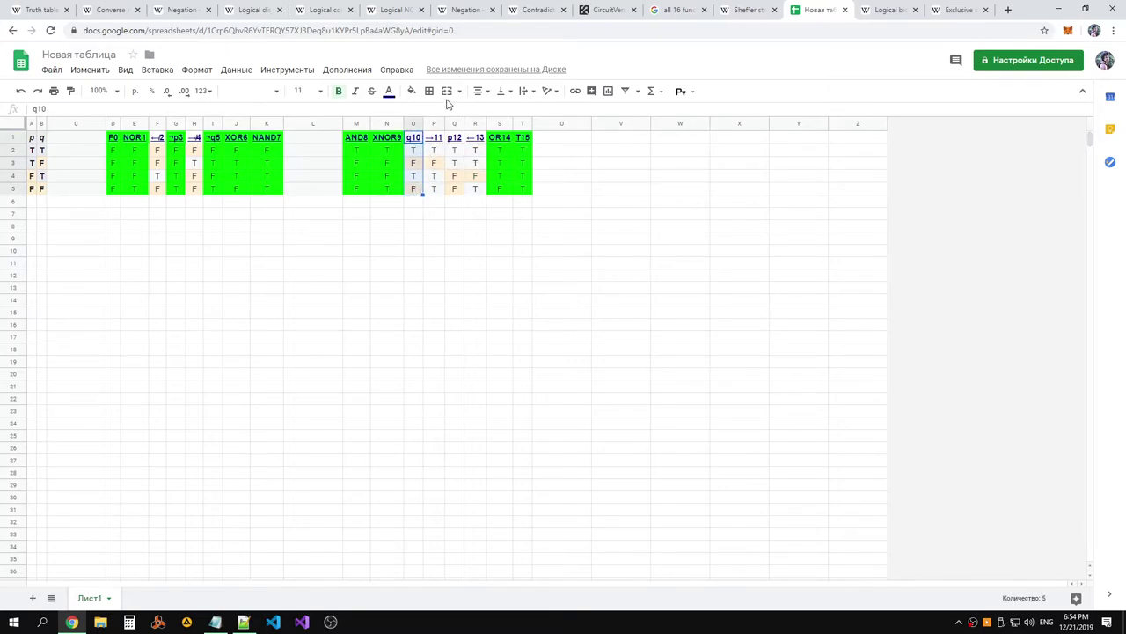
left_click(388, 91)
left_click(437, 176)
left_click(499, 276)
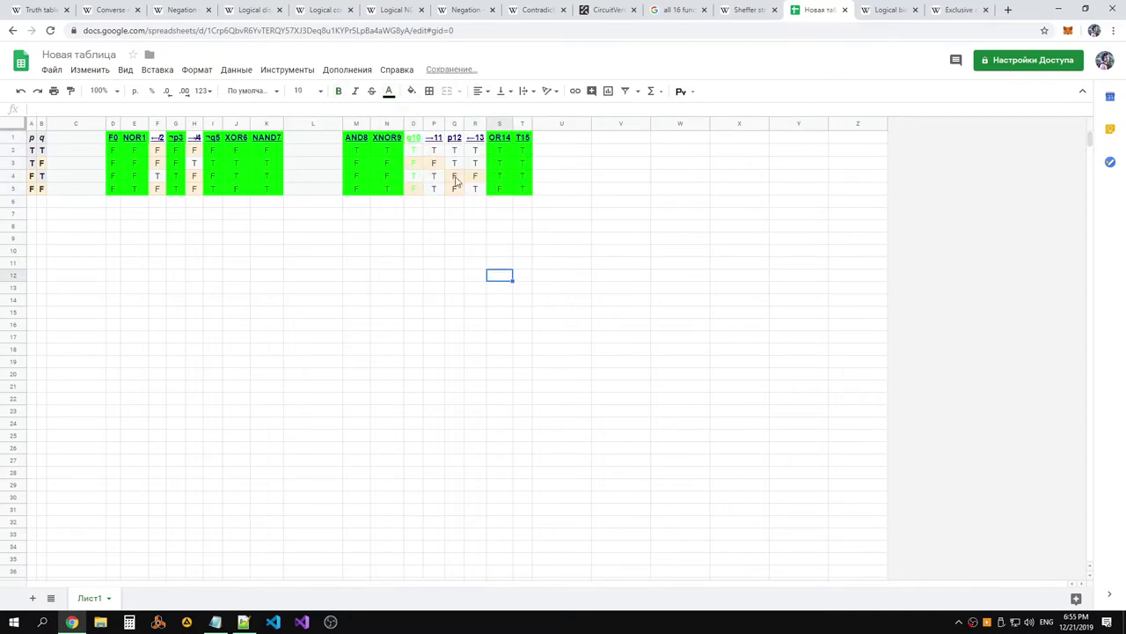
key("ctrl+z")
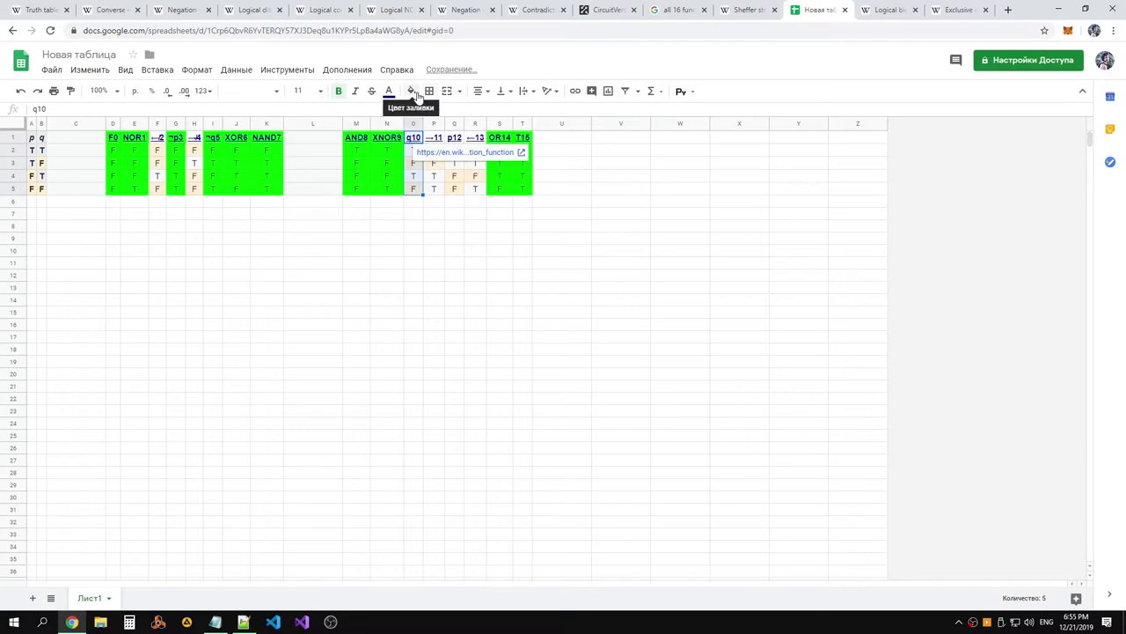
Fill the q10 and p12 columns of the truth table, rows 1 to 5, with green
left_click(411, 91)
left_click(471, 144)
left_click(454, 239)
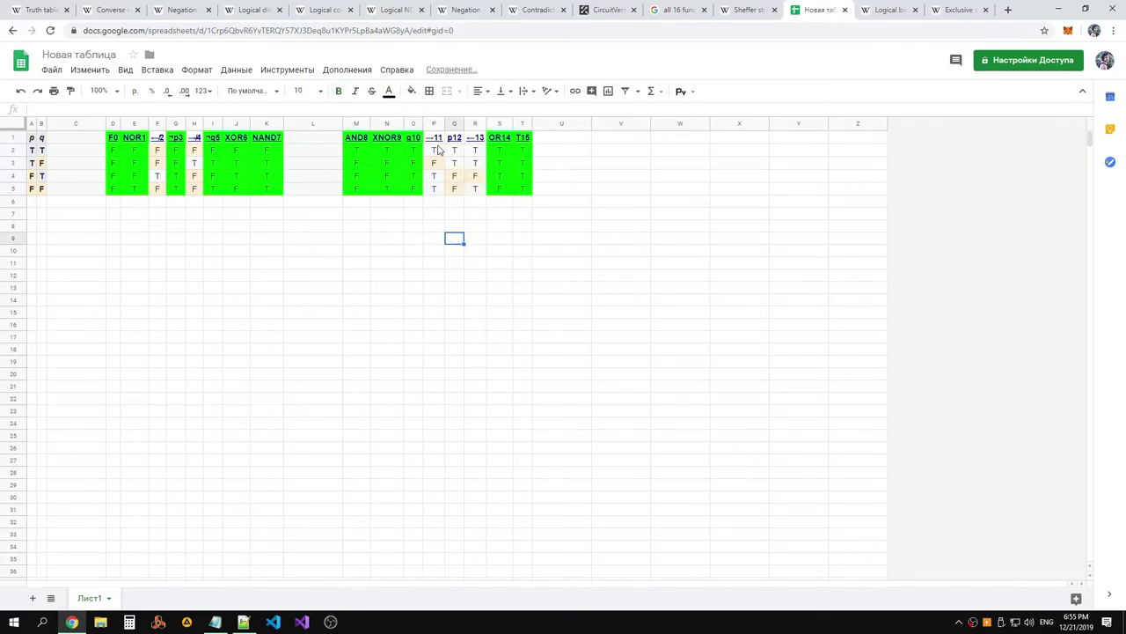
left_click_drag(454, 138, 454, 189)
left_click(411, 90)
left_click(471, 145)
left_click(423, 250)
key("alt+Tab")
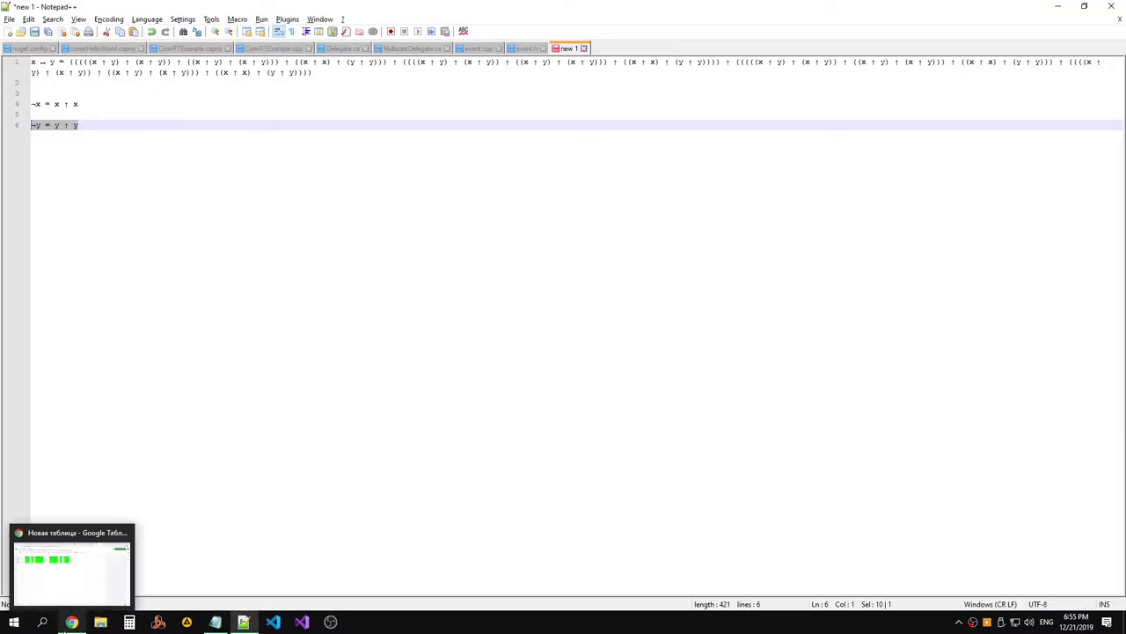
left_click(71, 622)
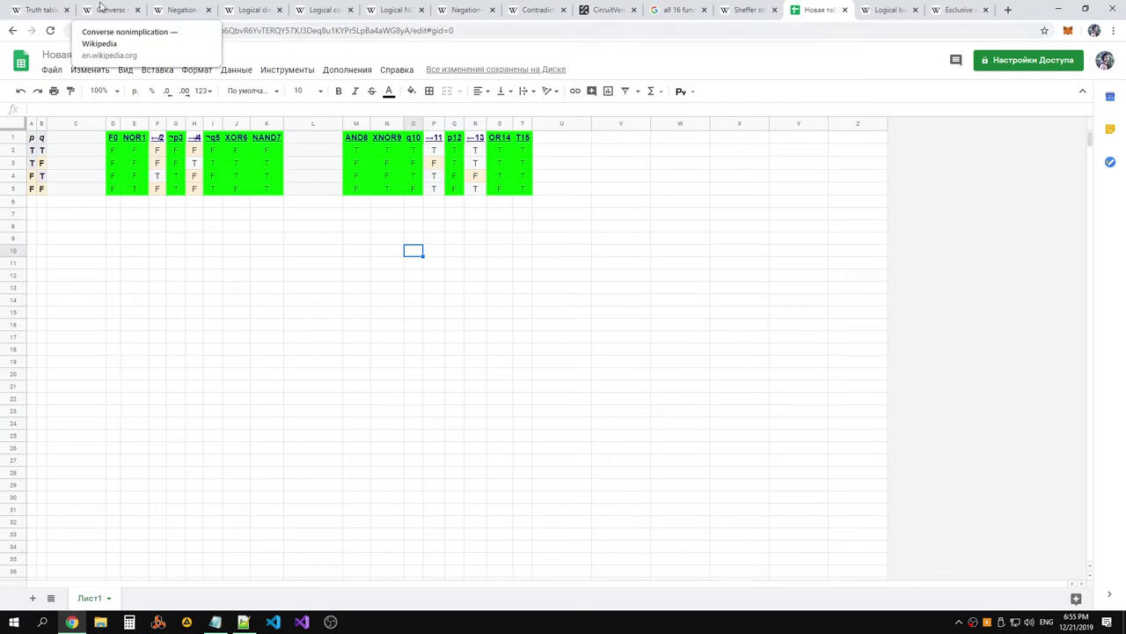
left_click(895, 19)
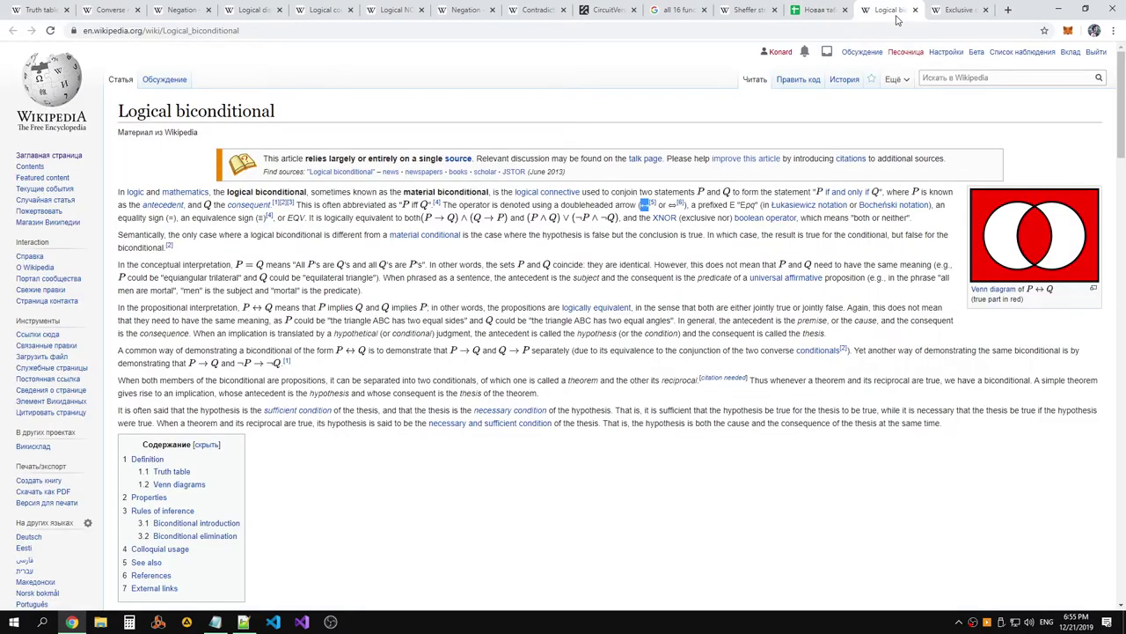
key("alt+Tab")
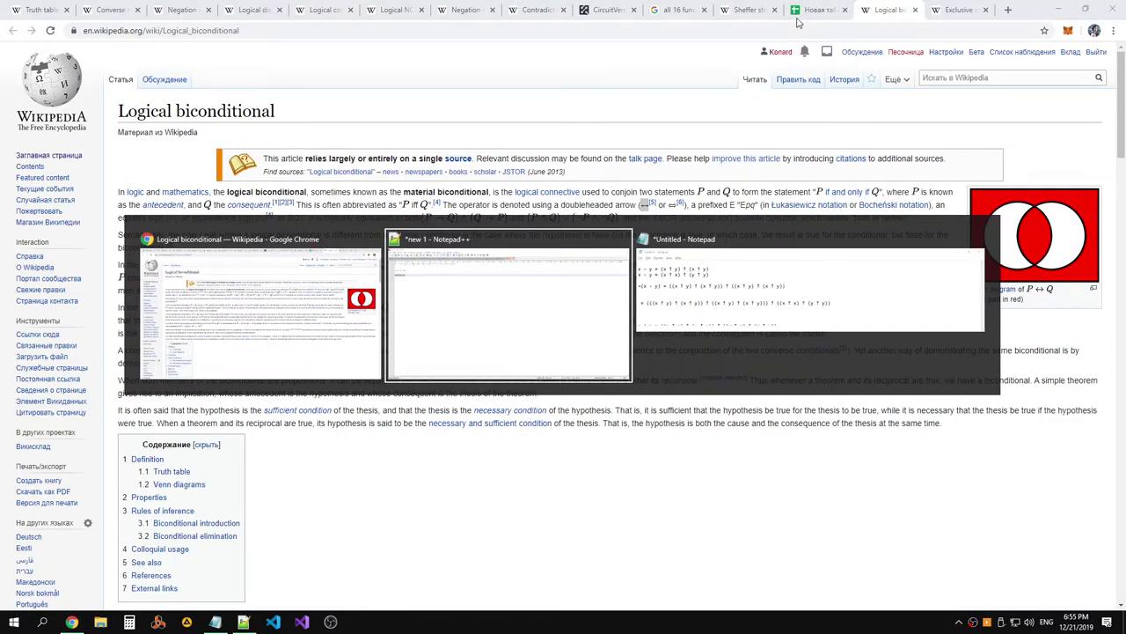
left_click(230, 269)
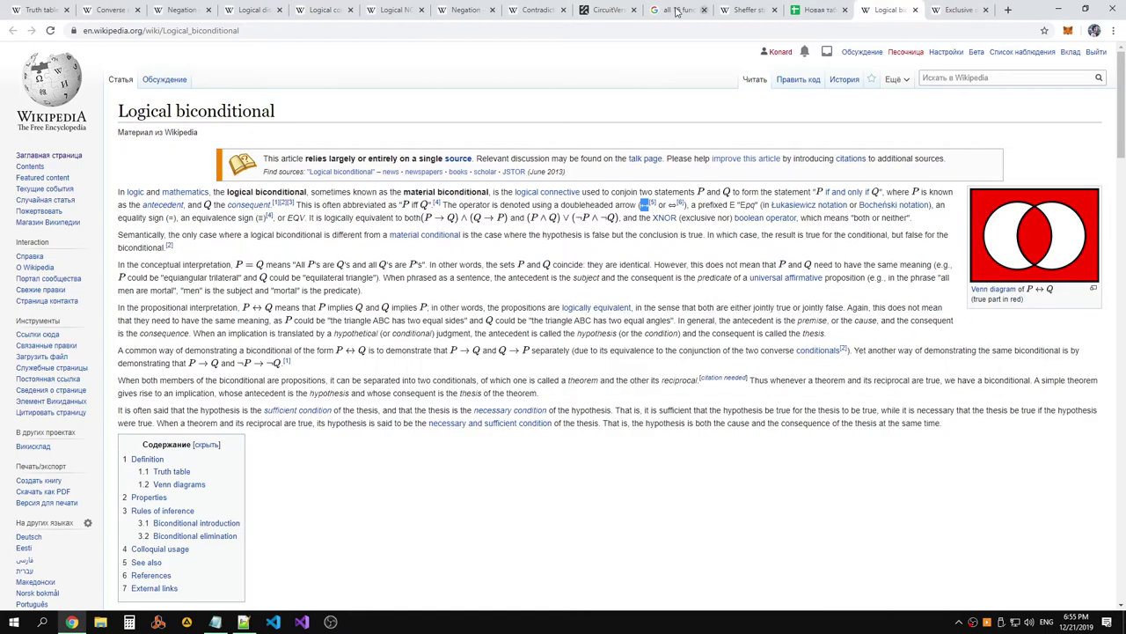
Switch to the CircuitVerse circuit and place two output elements, one above and one below the NAND gate fed by x and y
left_click(590, 11)
left_click_drag(385, 369, 478, 440)
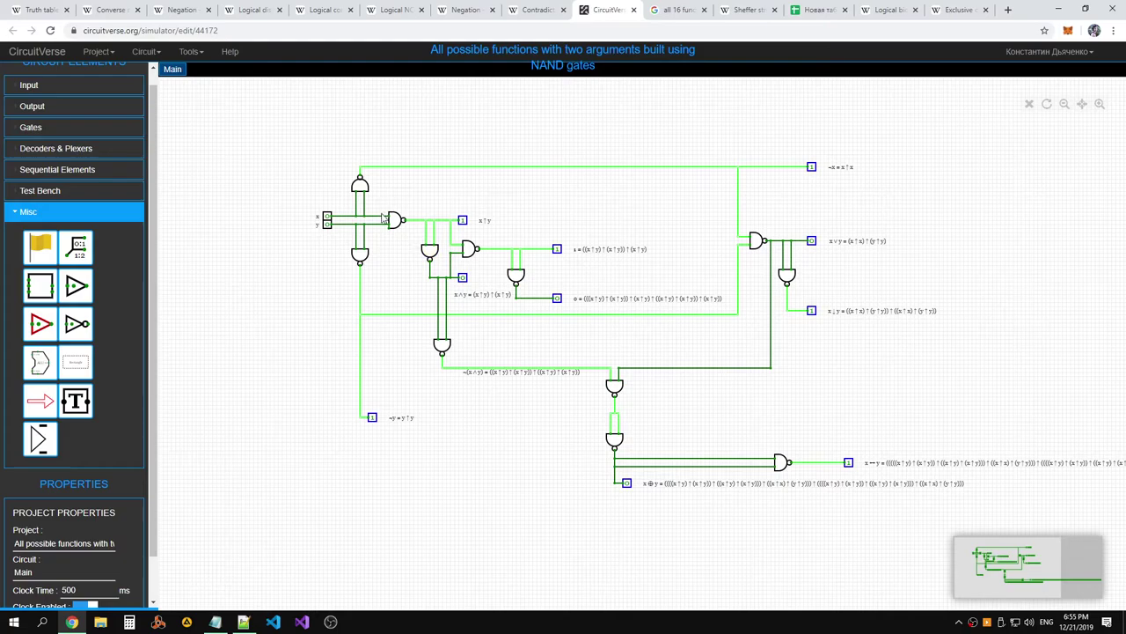
left_click(50, 107)
left_click(40, 141)
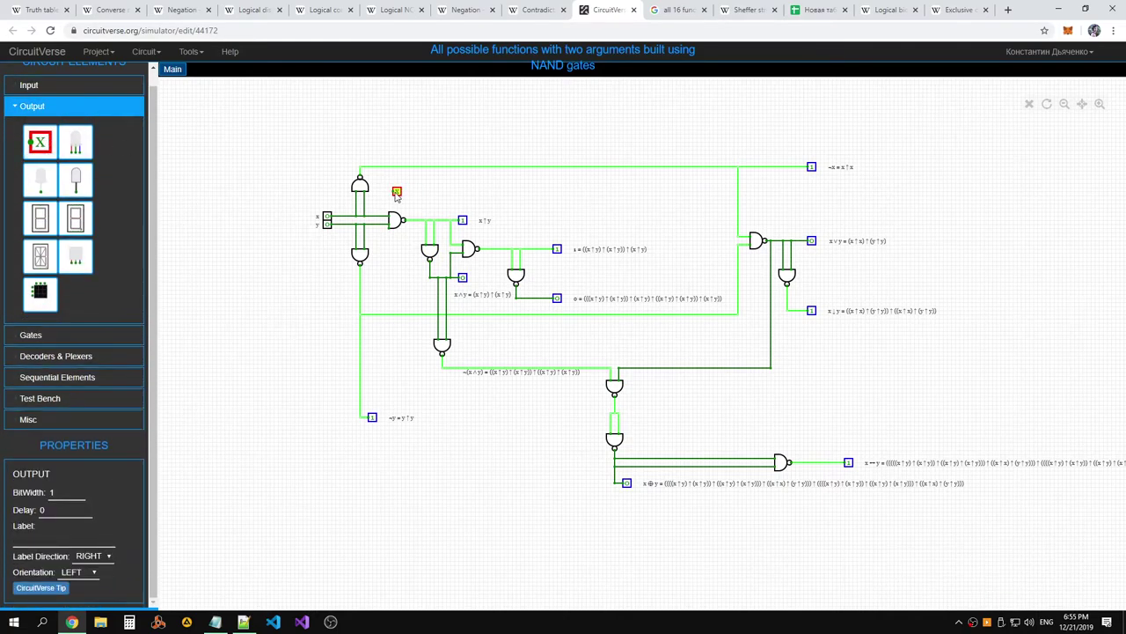
left_click(394, 193)
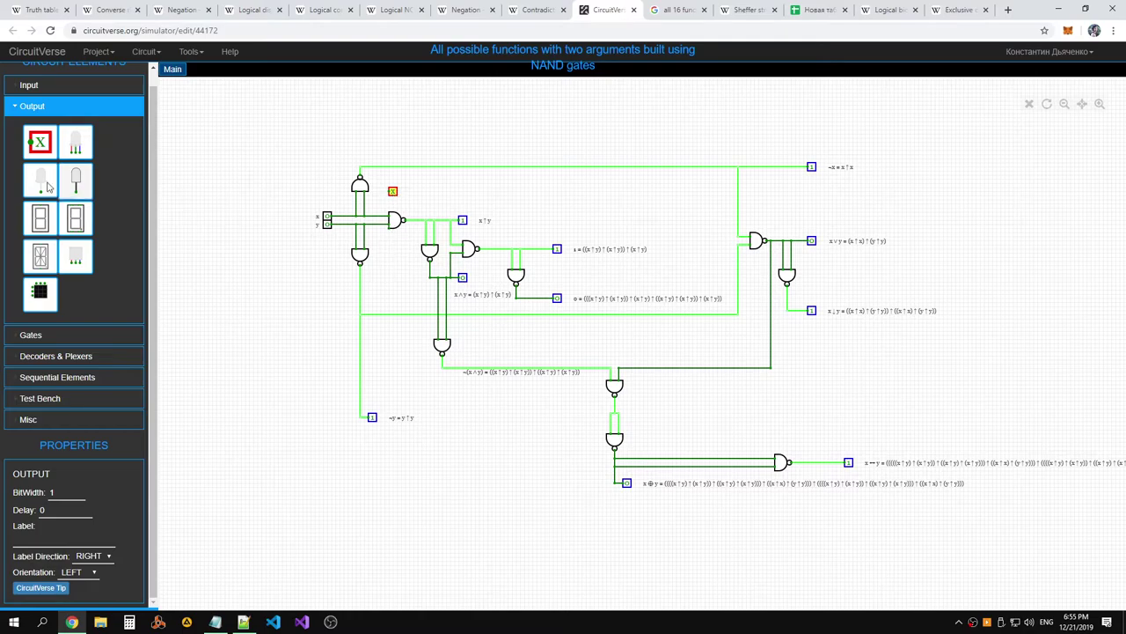
left_click(39, 141)
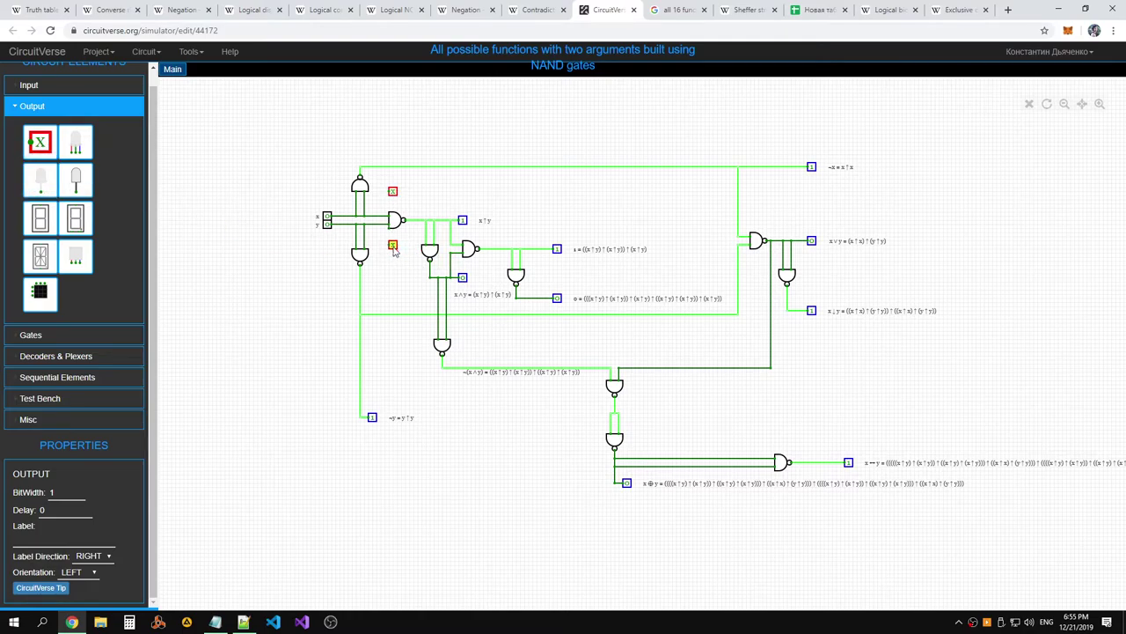
left_click(393, 253)
Place a text label reading y beside the new output below the x ↑ y gate
left_click(39, 398)
left_click(48, 324)
left_click(75, 415)
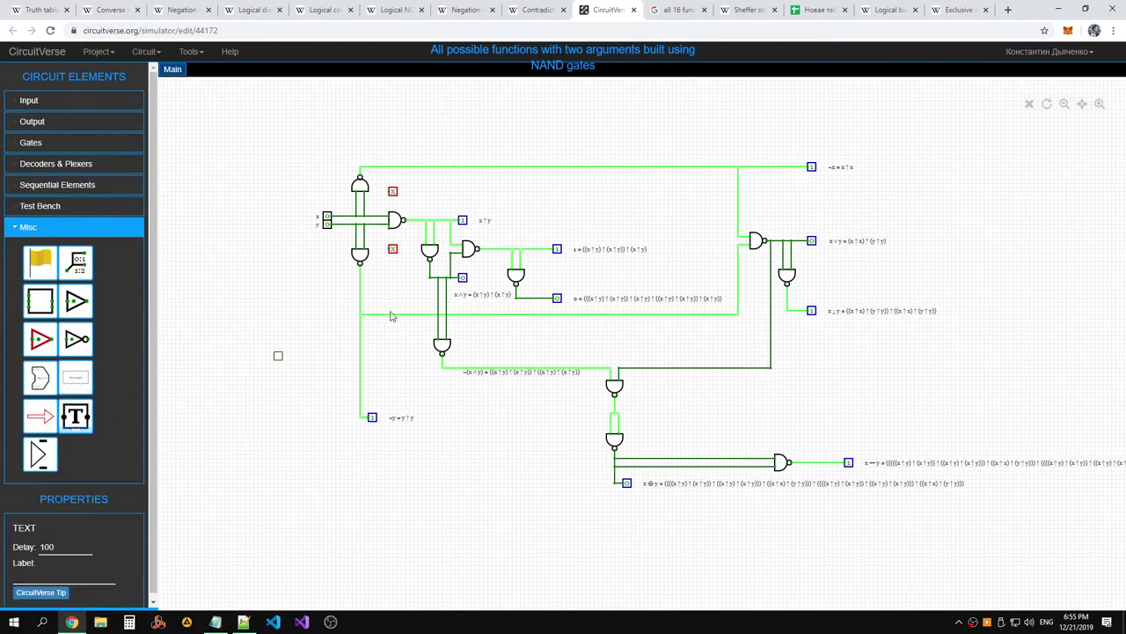
left_click(409, 252)
left_click(32, 574)
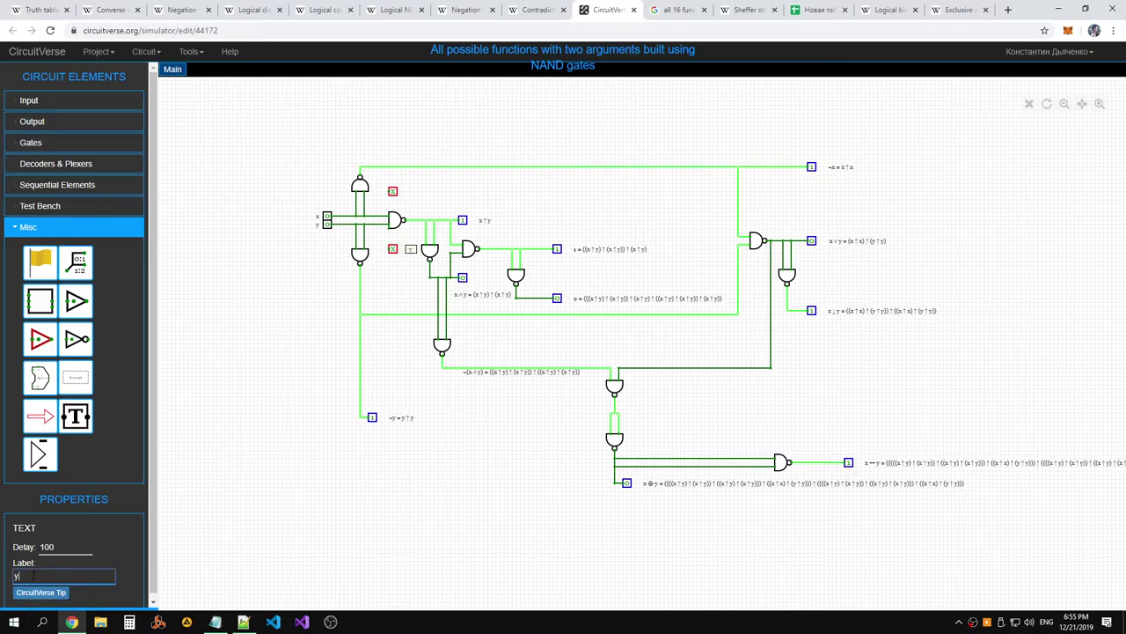
Place a text element beside the new output above the x ↑ y gate
left_click(413, 196)
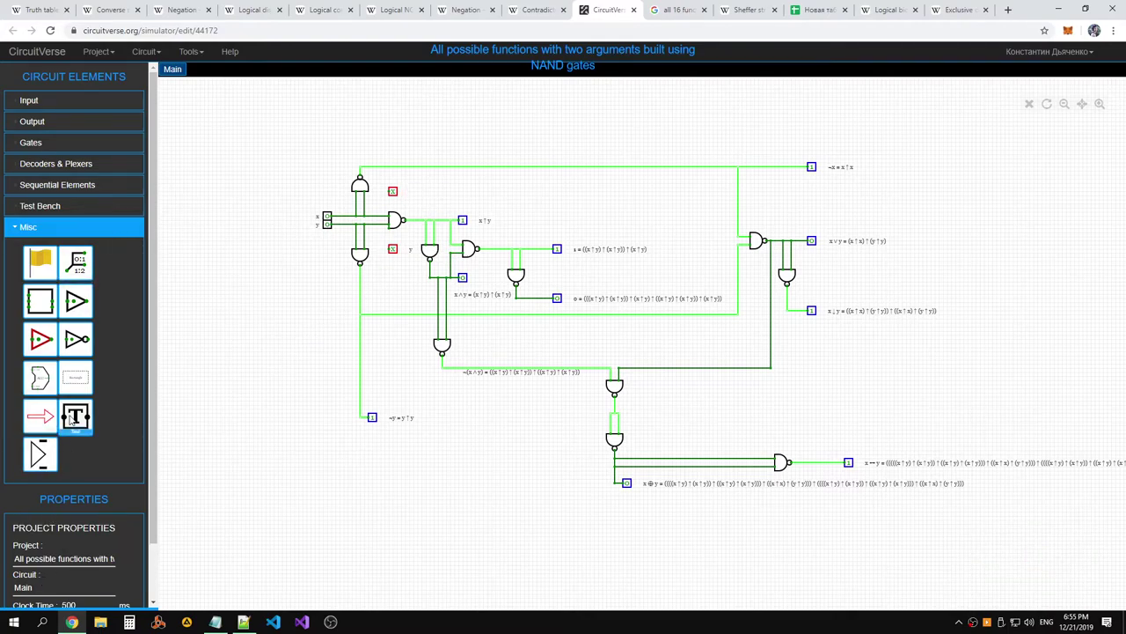
left_click(395, 195)
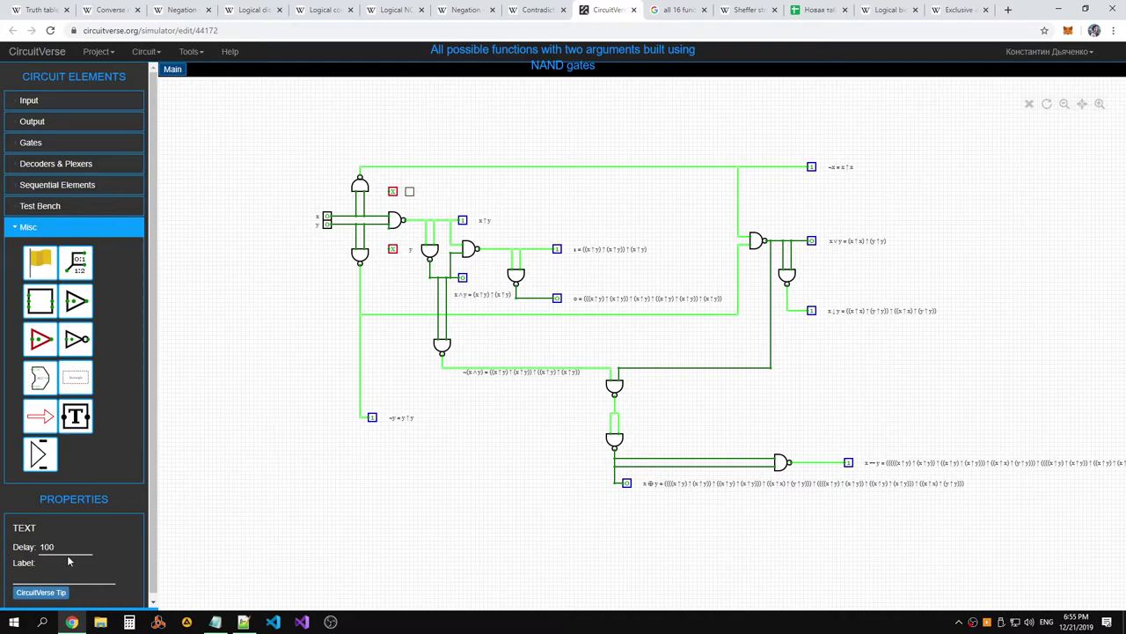
Label the text beside the upper unconnected output x, and wire both unconnected outputs to the x and y input lines
type("x")
left_click(307, 450)
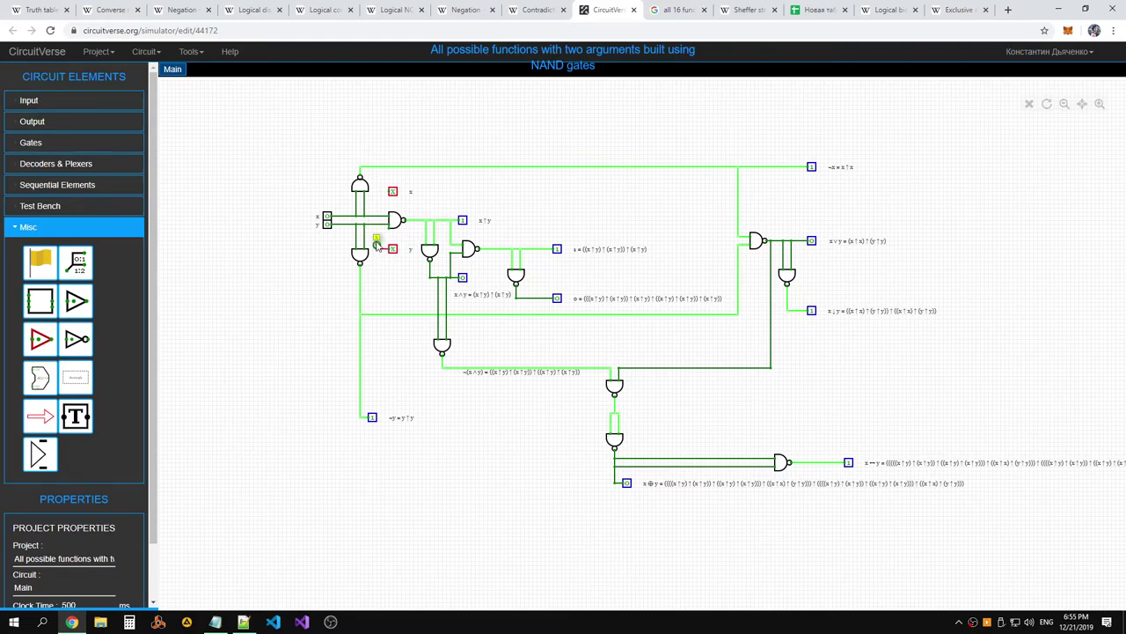
left_click_drag(376, 242, 376, 230)
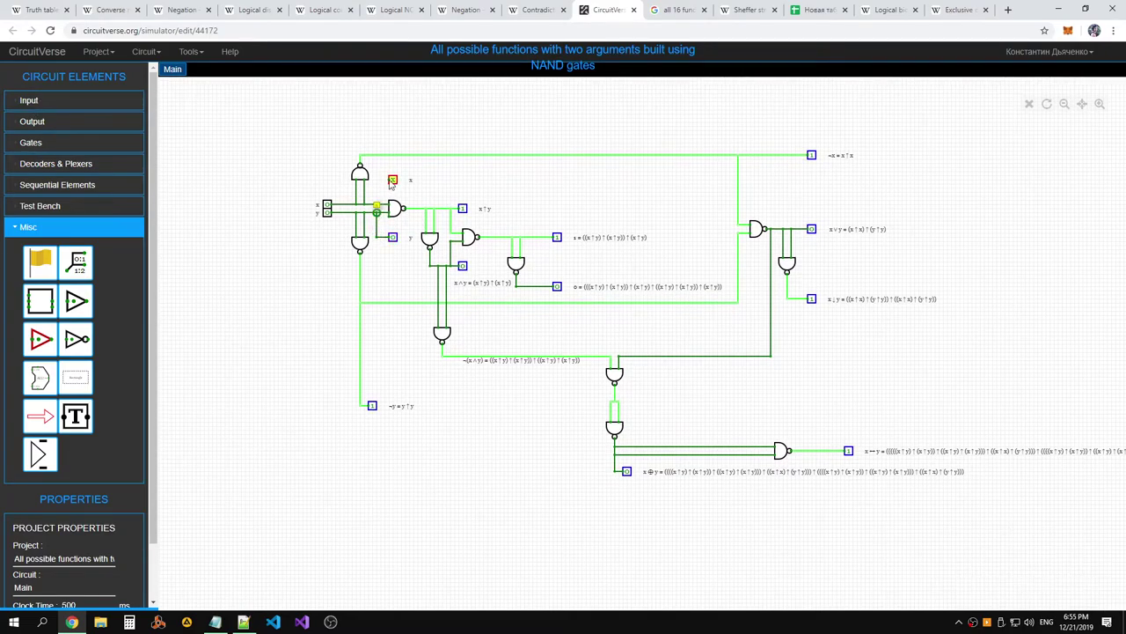
left_click(408, 274)
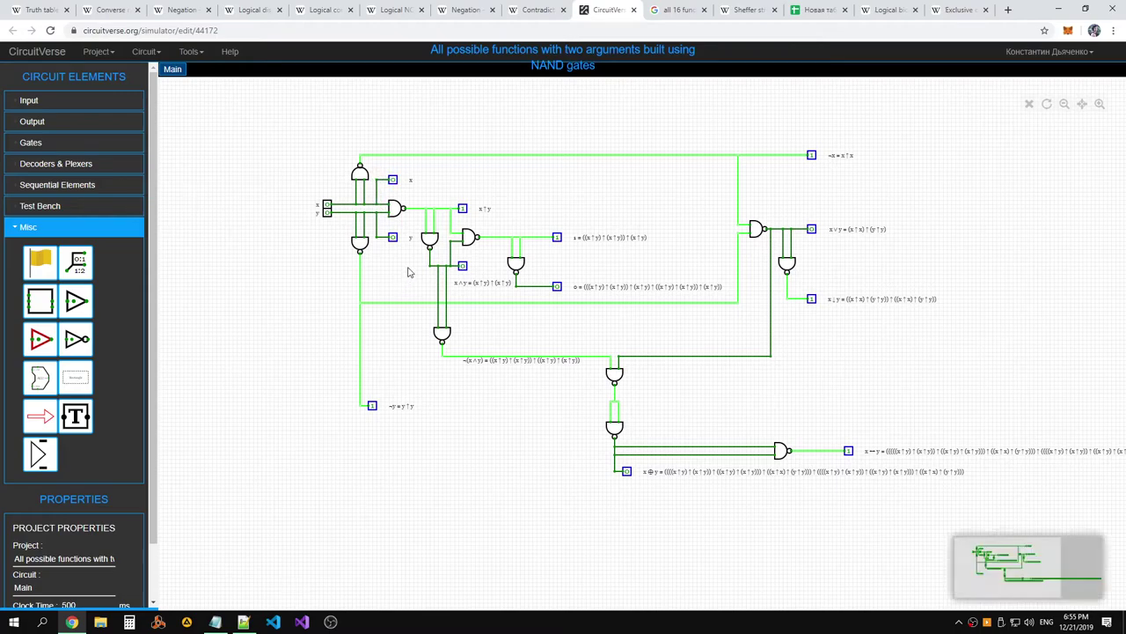
Check the inputs x and y against their new direct outputs, and look over the rest of the NAND circuit
left_click(327, 214)
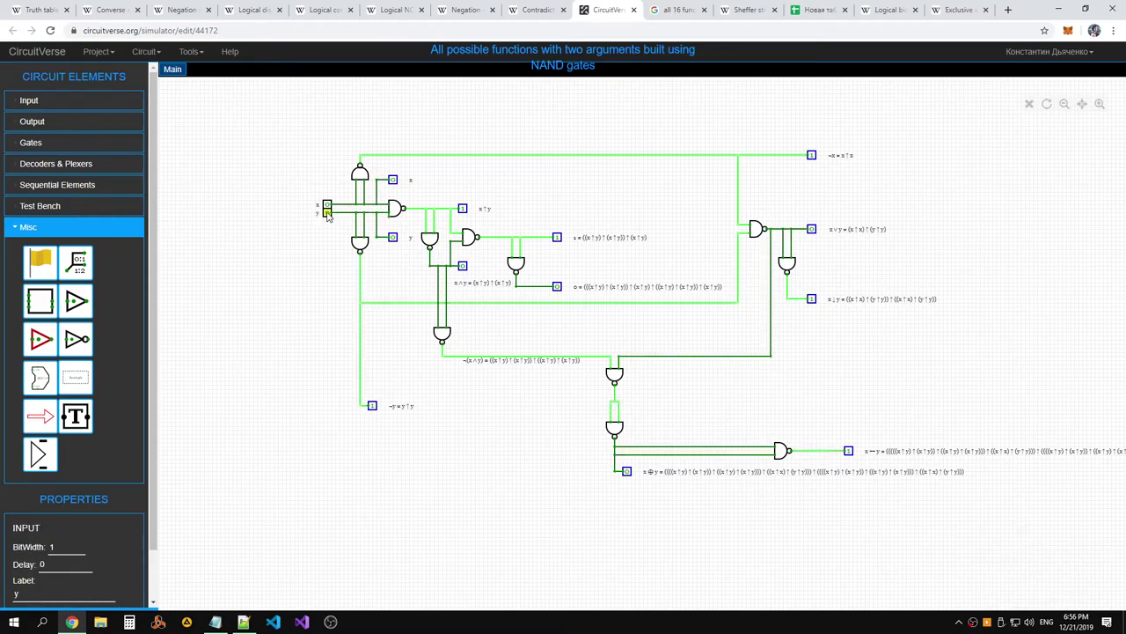
left_click(326, 205)
left_click(425, 273)
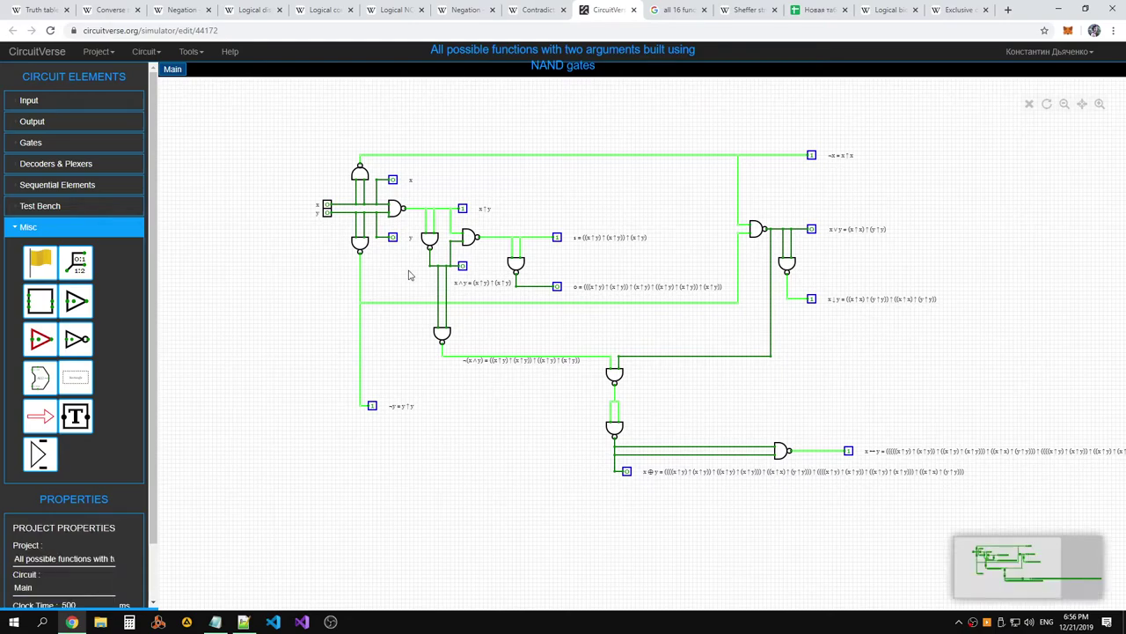
left_click(414, 182)
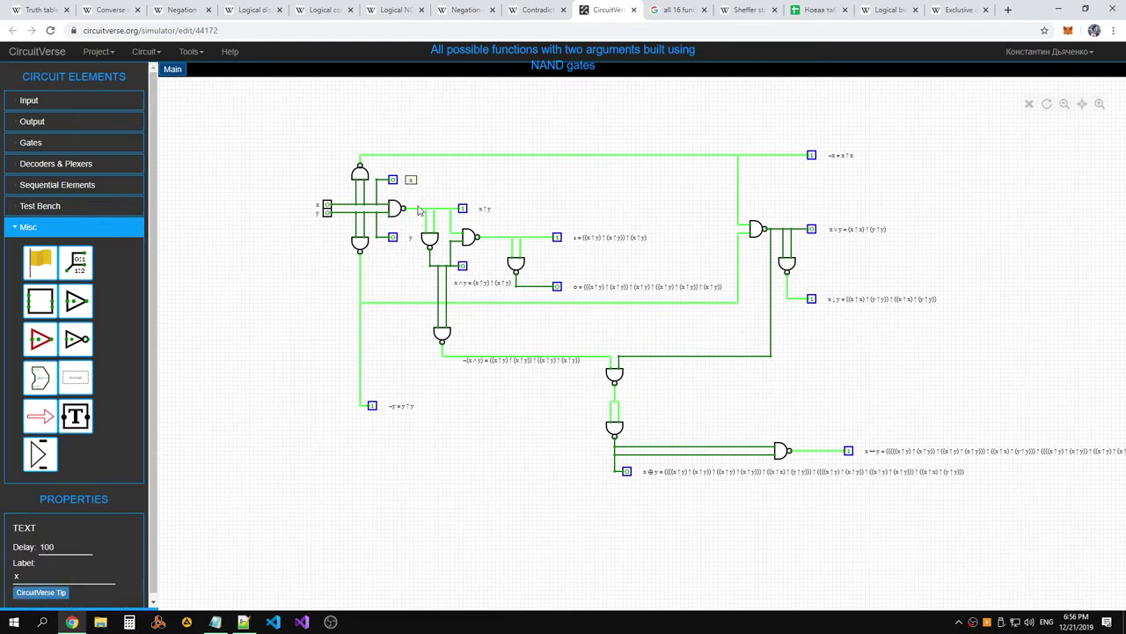
left_click(417, 271)
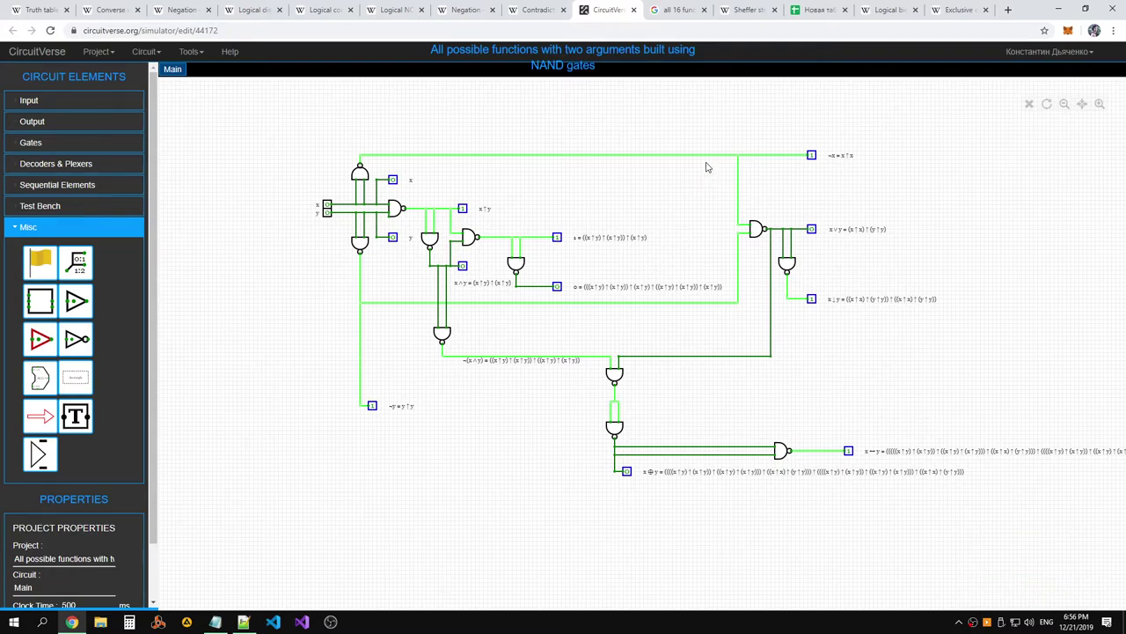
left_click_drag(502, 450, 429, 469)
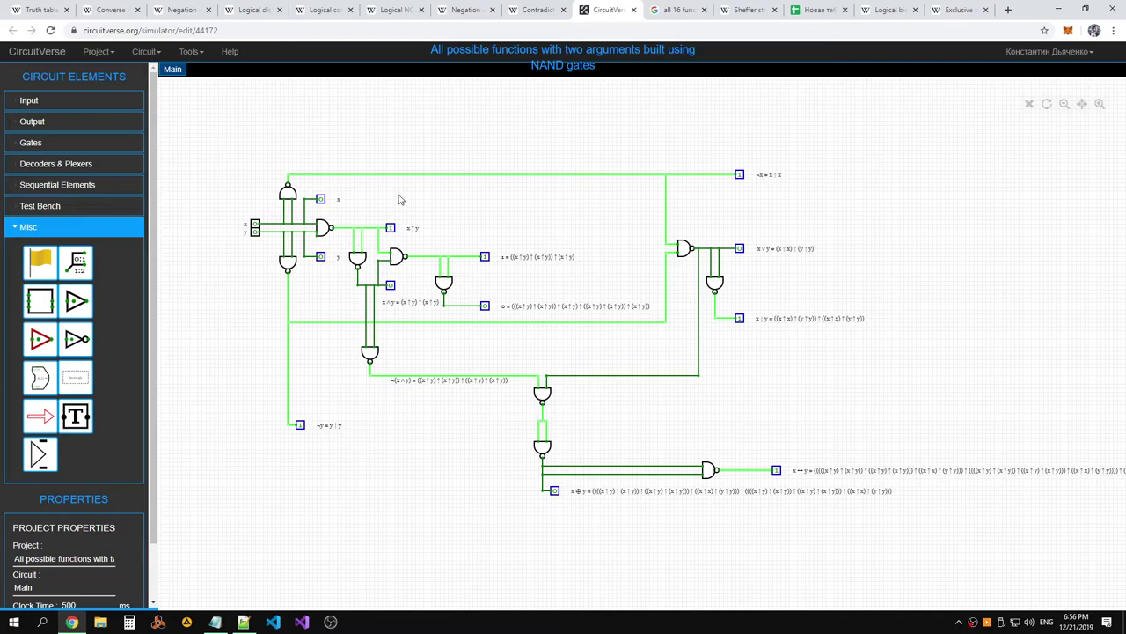
left_click_drag(909, 242, 864, 208)
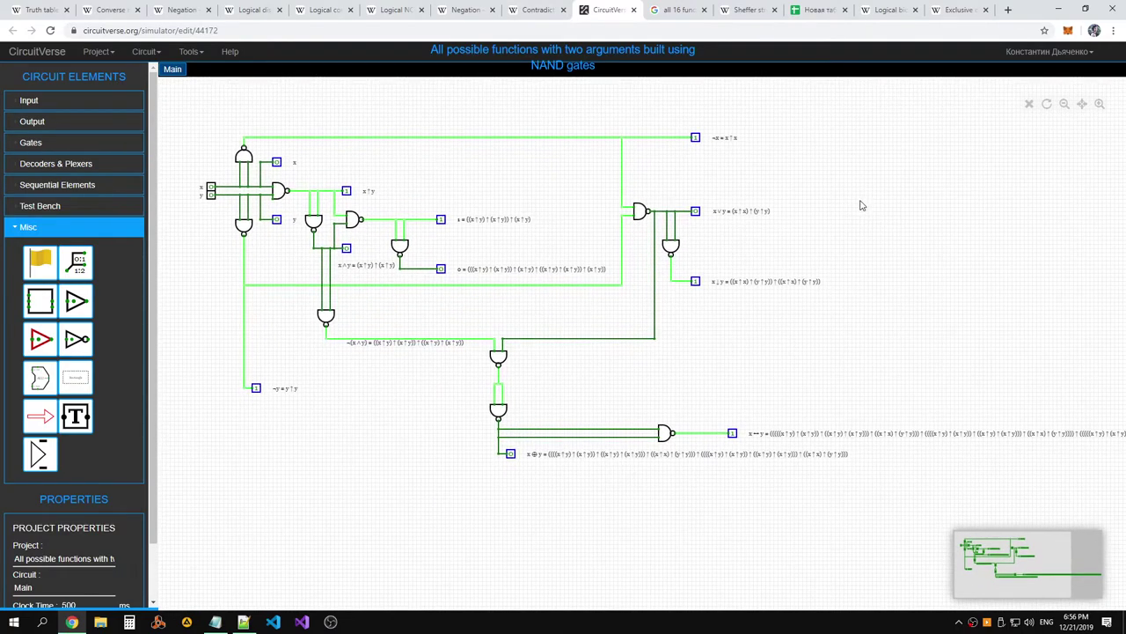
left_click_drag(462, 173, 576, 159)
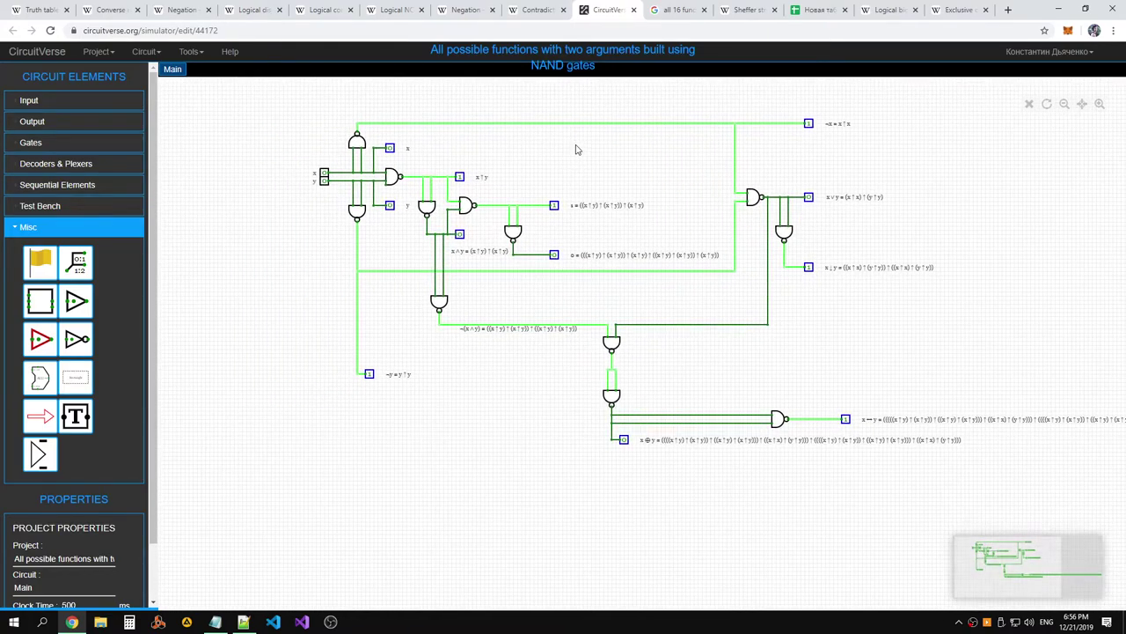
Look through the Exclusive or article's equivalences and the Sheffer stroke article's list of Boolean operations
left_click(953, 12)
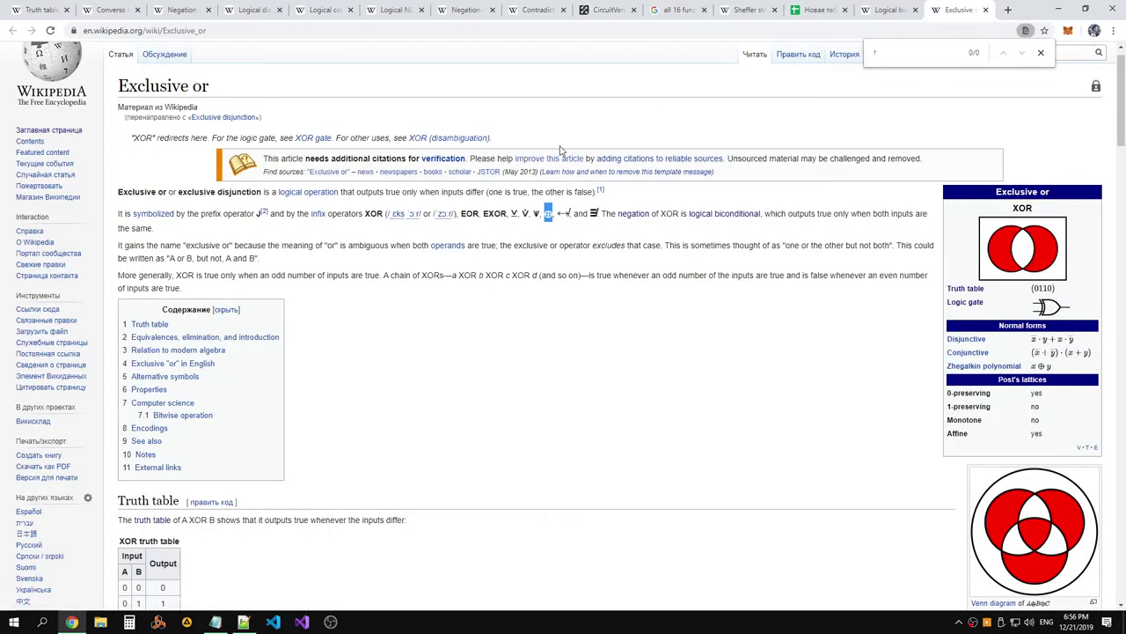
scroll(667, 173, "down", 7)
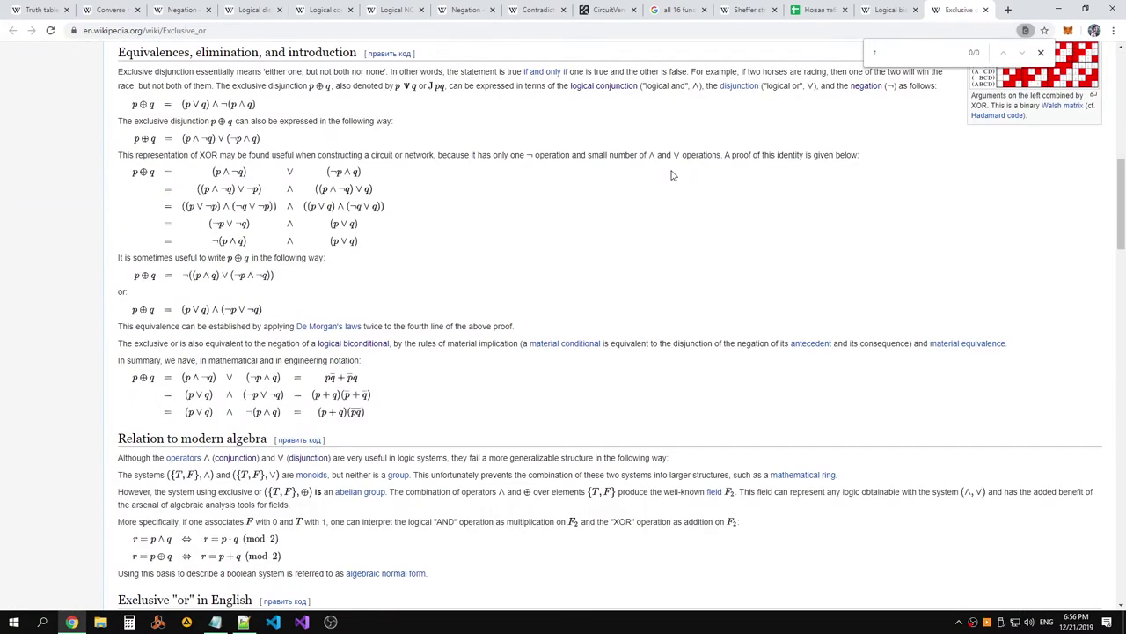
left_click(809, 9)
left_click(767, 17)
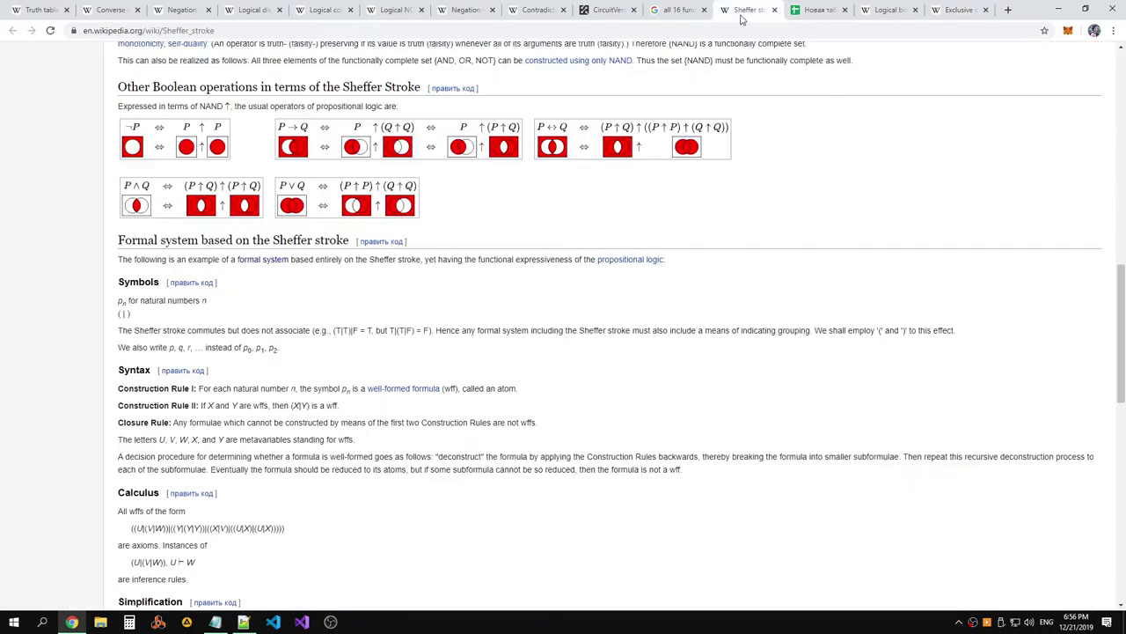
Open the truth table spreadsheet and examine the uncoloured function 2 column row by row against the other columns
left_click(798, 17)
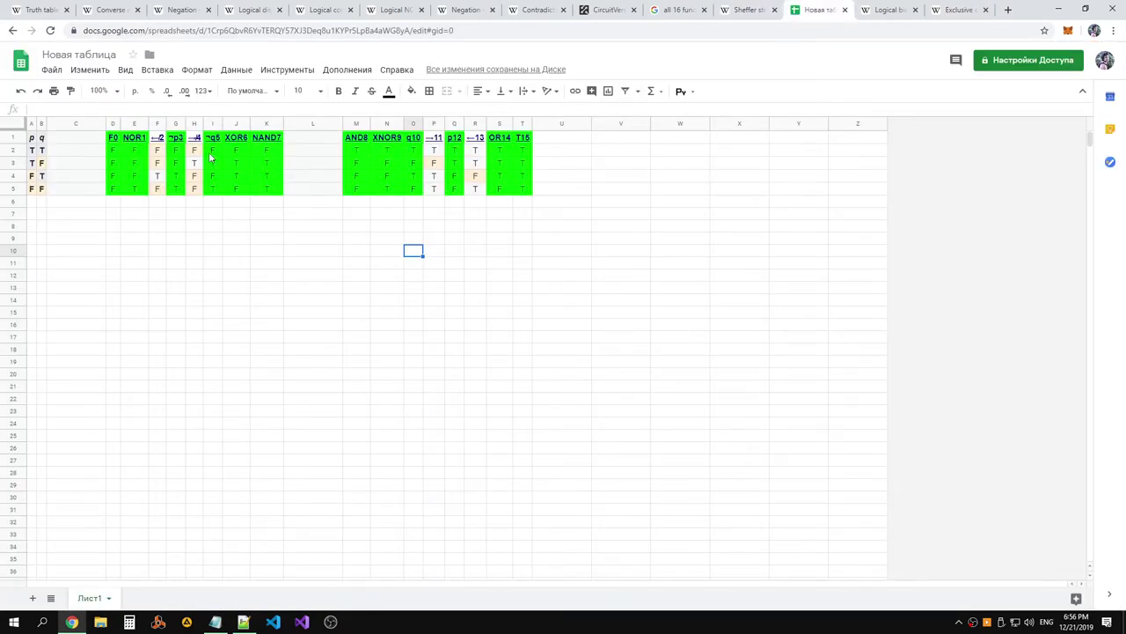
left_click(160, 152)
key("Down")
key("Down")
key("Down")
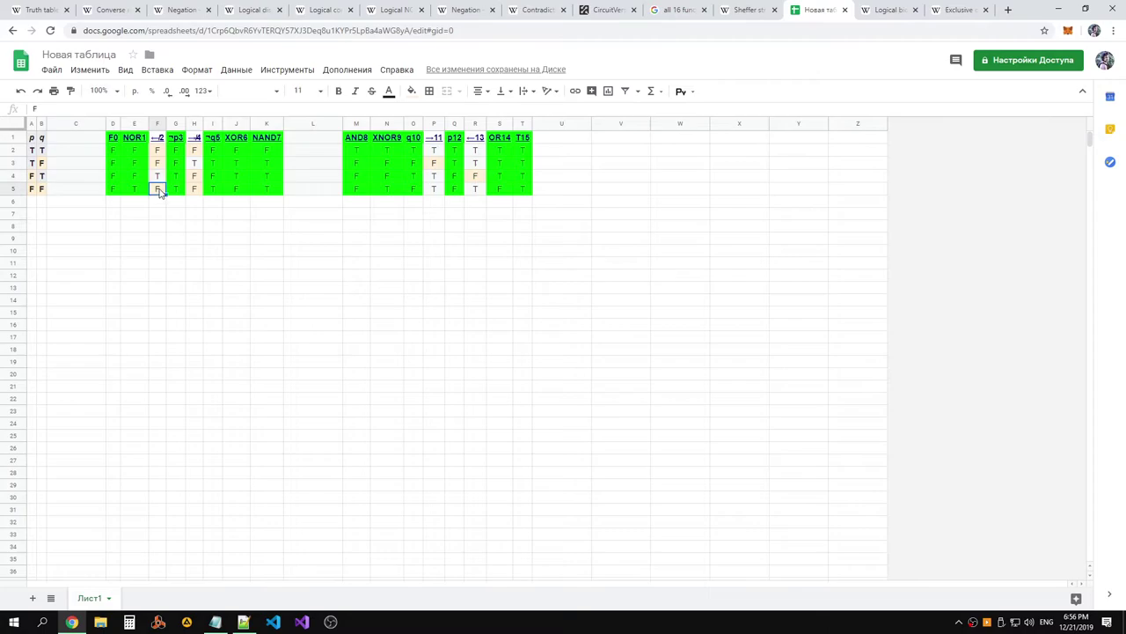
left_click(161, 151)
left_click(162, 176)
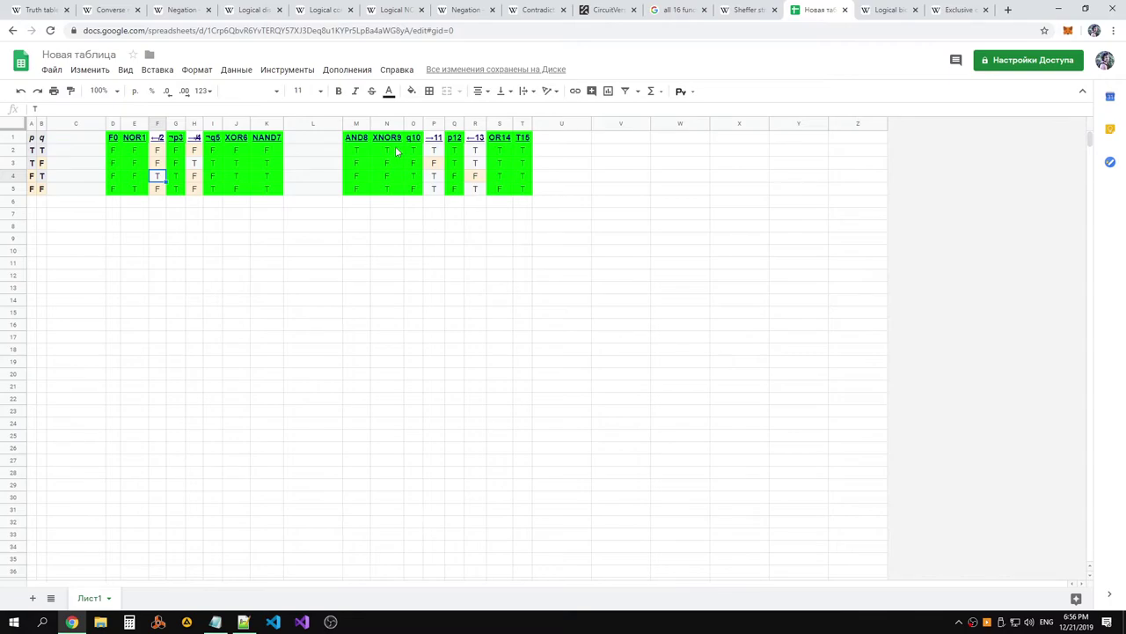
mouse_move(393, 143)
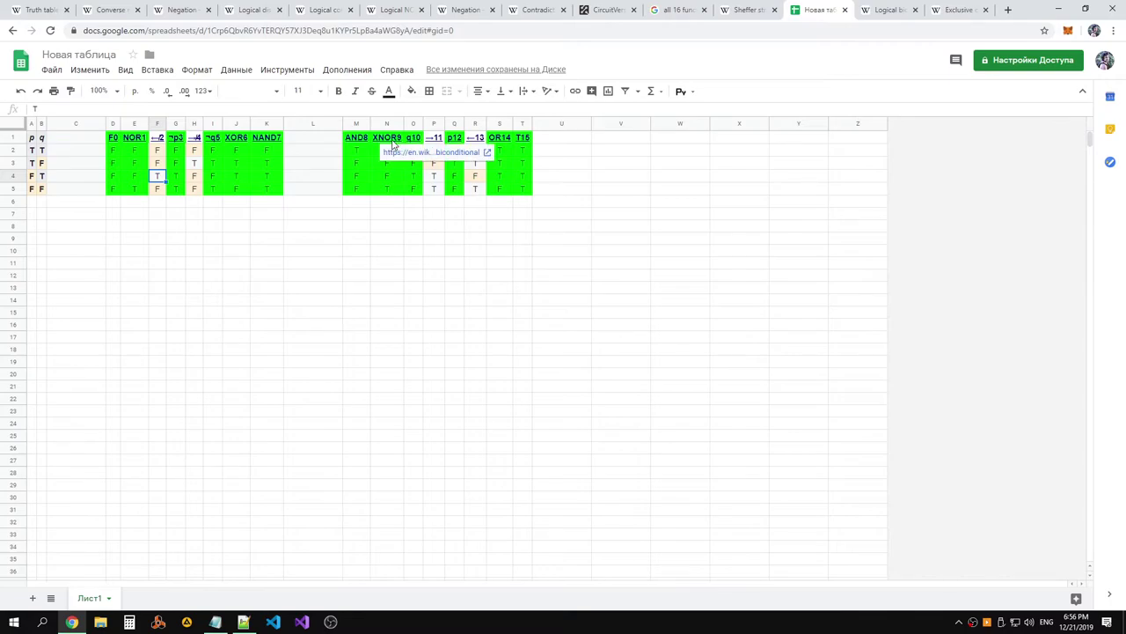
Compare the ¬p3 and q10 columns of the truth table in rows 4 and 5
left_click(521, 239)
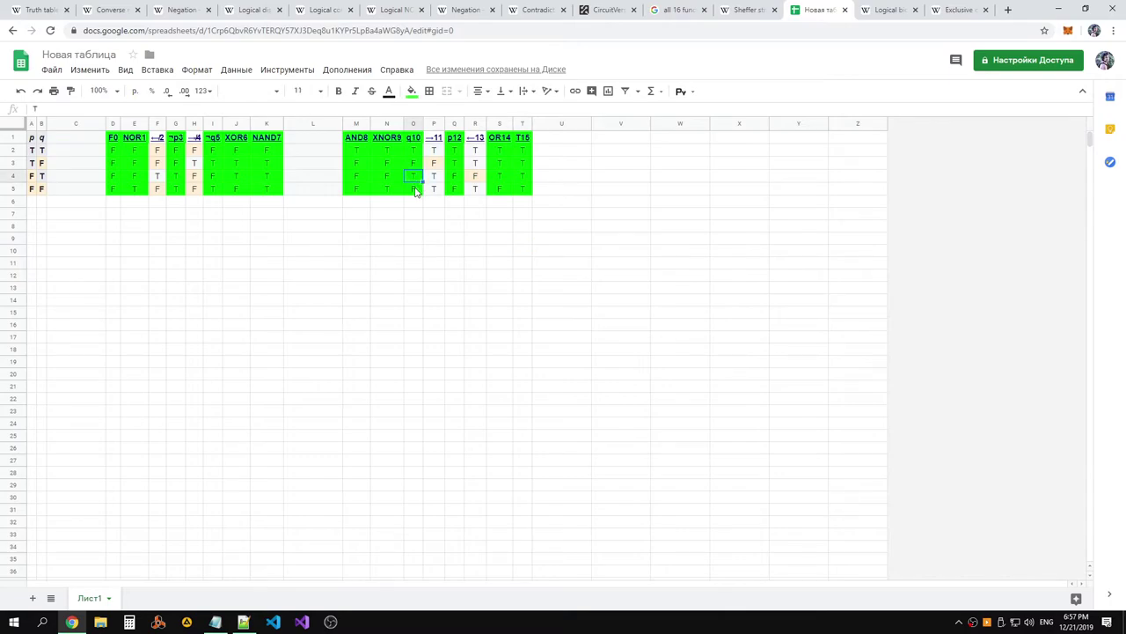
left_click(175, 190)
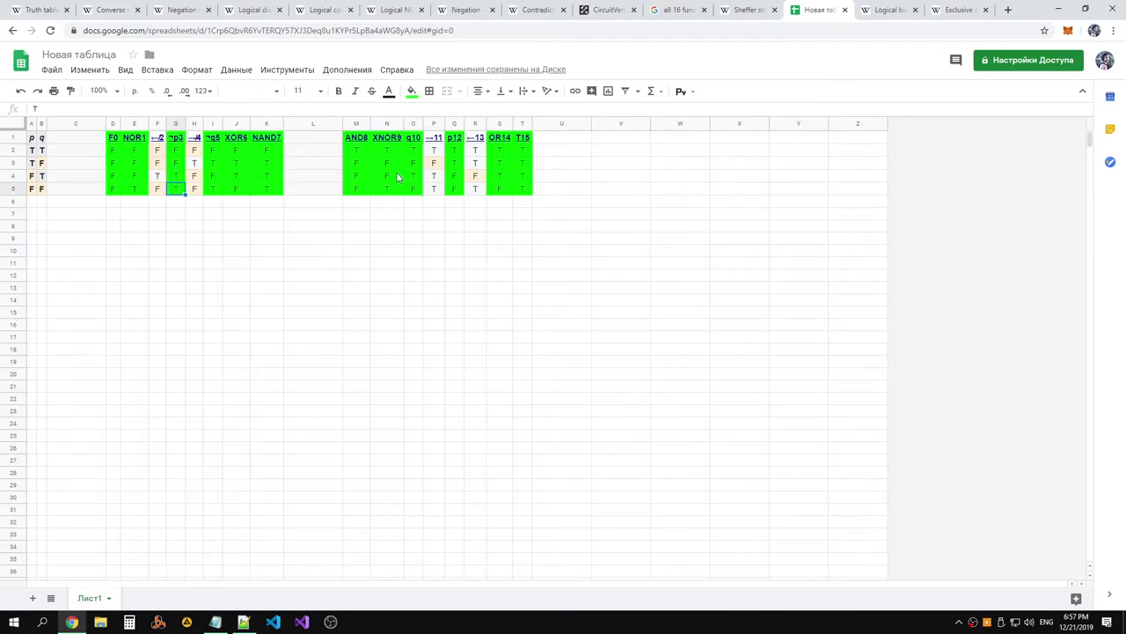
left_click(175, 177)
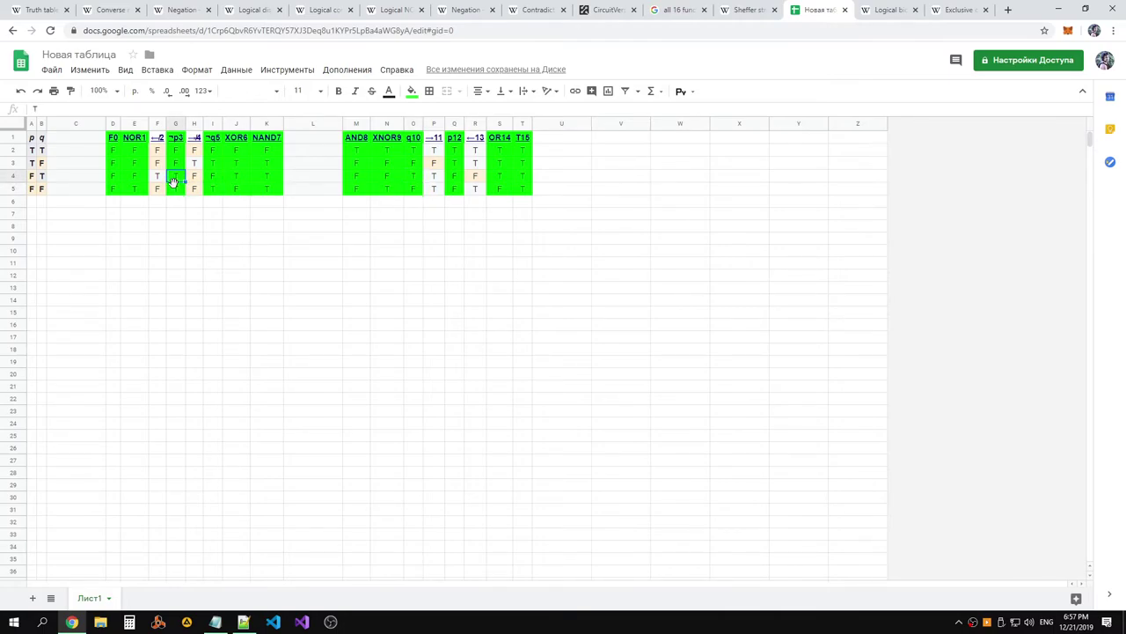
left_click(413, 190)
left_click(174, 174)
left_click(176, 187)
left_click(160, 228)
Enter an apostrophe as a mark in row 6 under both the ¬p3 and q10 columns
left_click(176, 203)
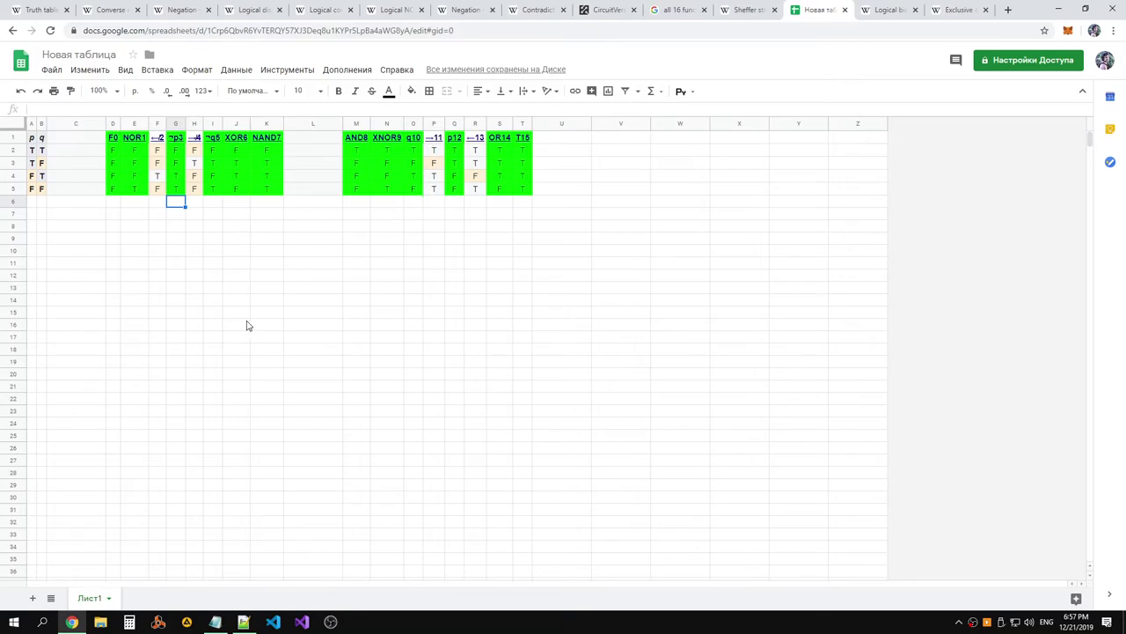
type("x")
type("'")
left_click(419, 204)
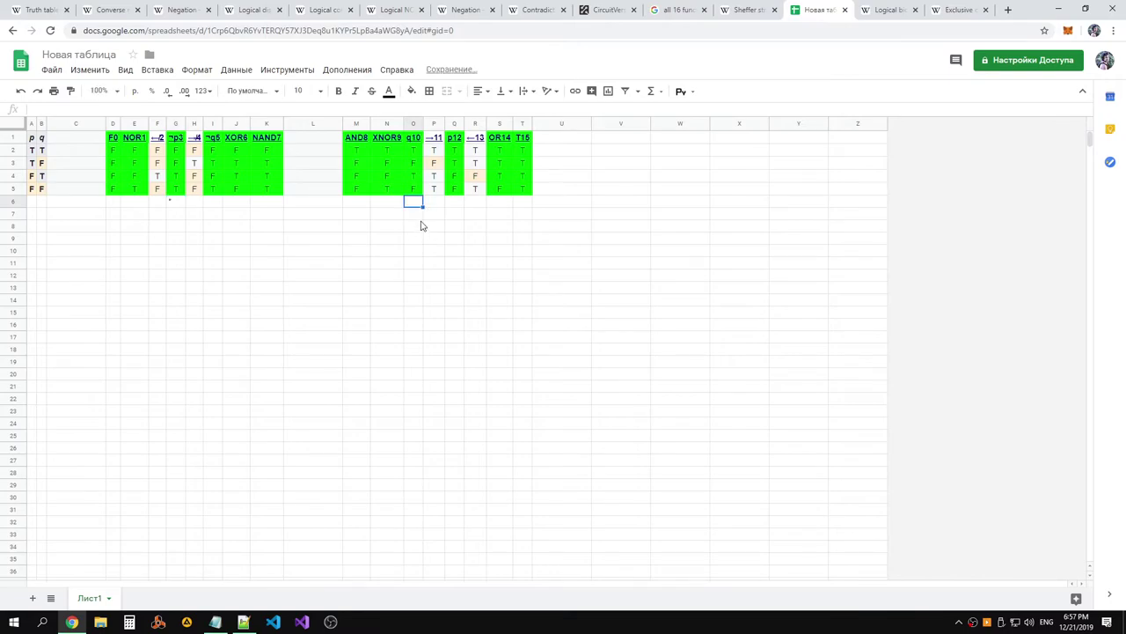
type("'")
left_click(418, 224)
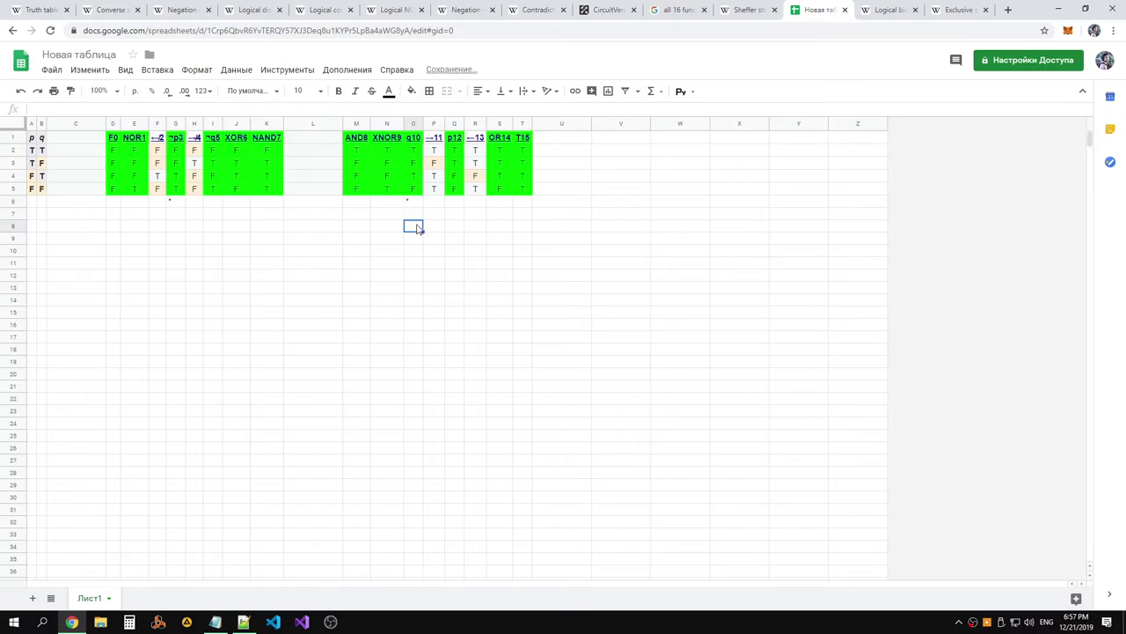
left_click(178, 216)
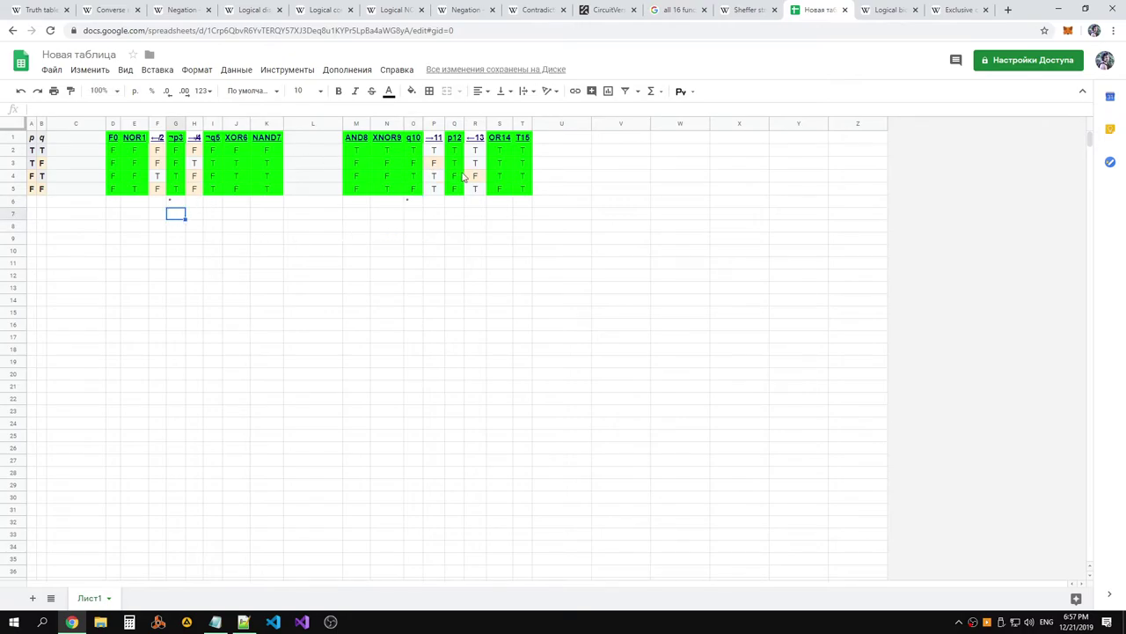
Review the marked truth table columns alongside the Sheffer stroke article, the NAND circuit, and the Logical conjunction and Logical disjunction articles
key("alt+Tab")
key("alt+Tab")
mouse_move(414, 144)
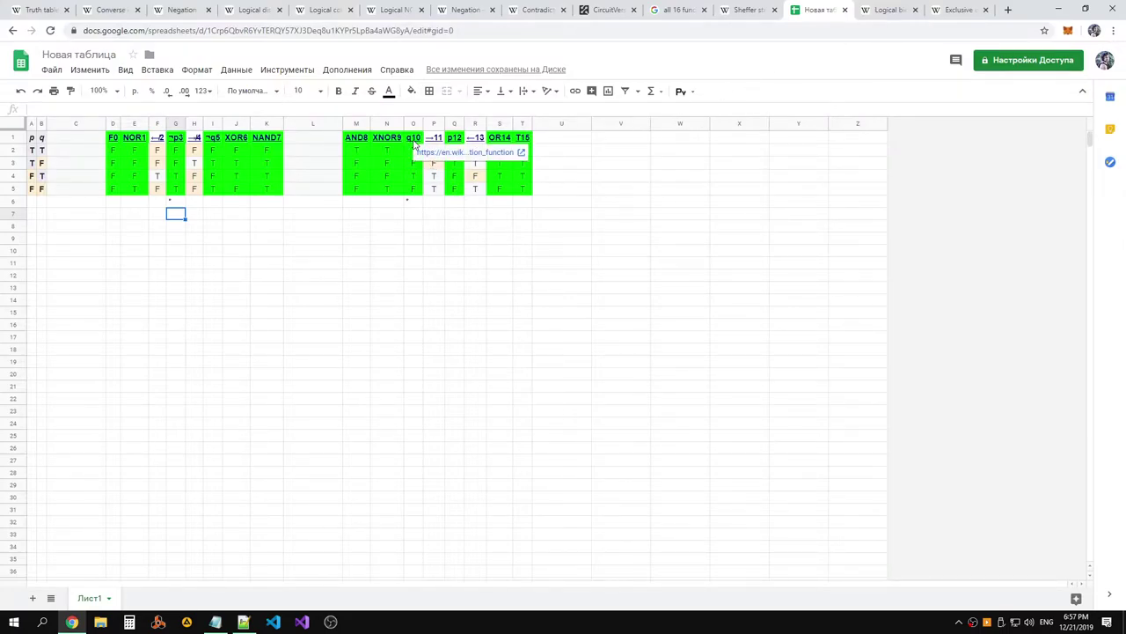
left_click(415, 215)
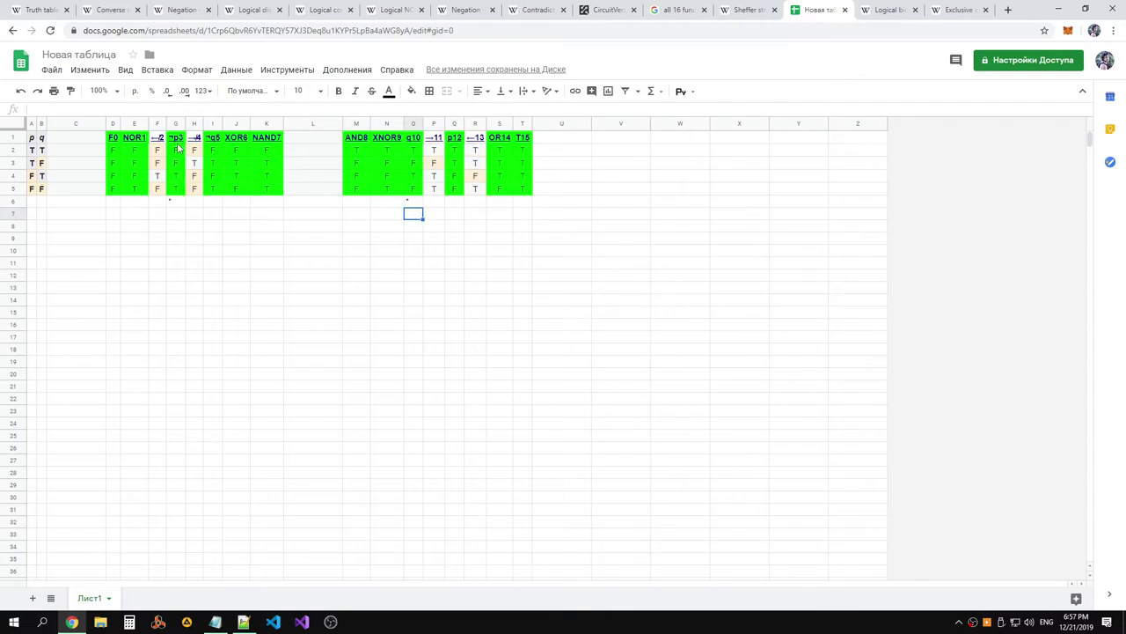
left_click(746, 12)
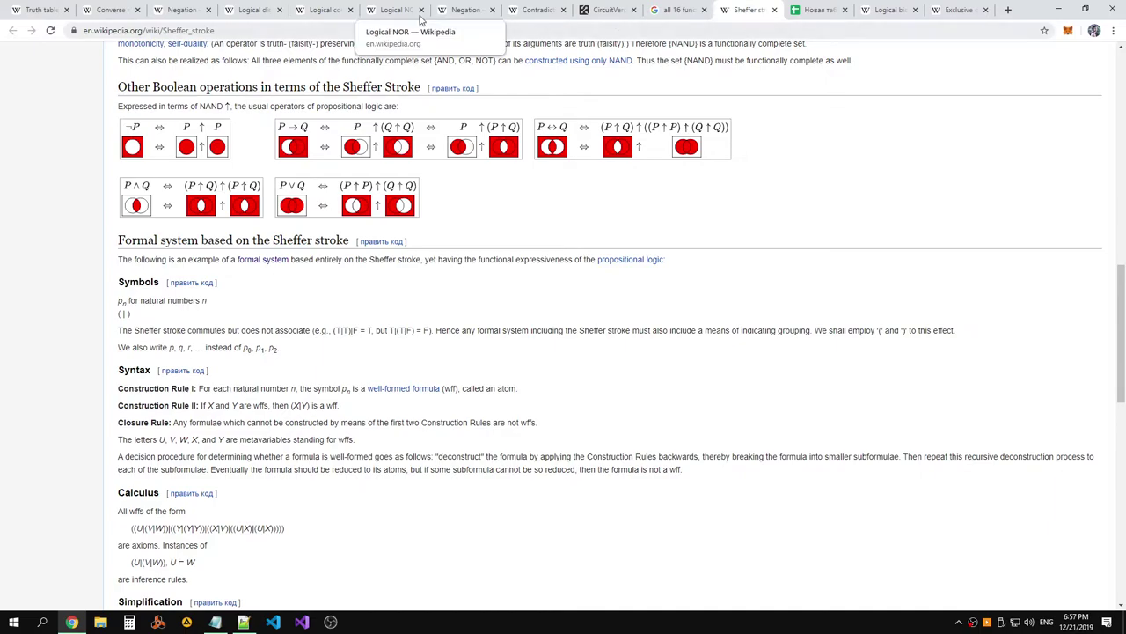
left_click(611, 11)
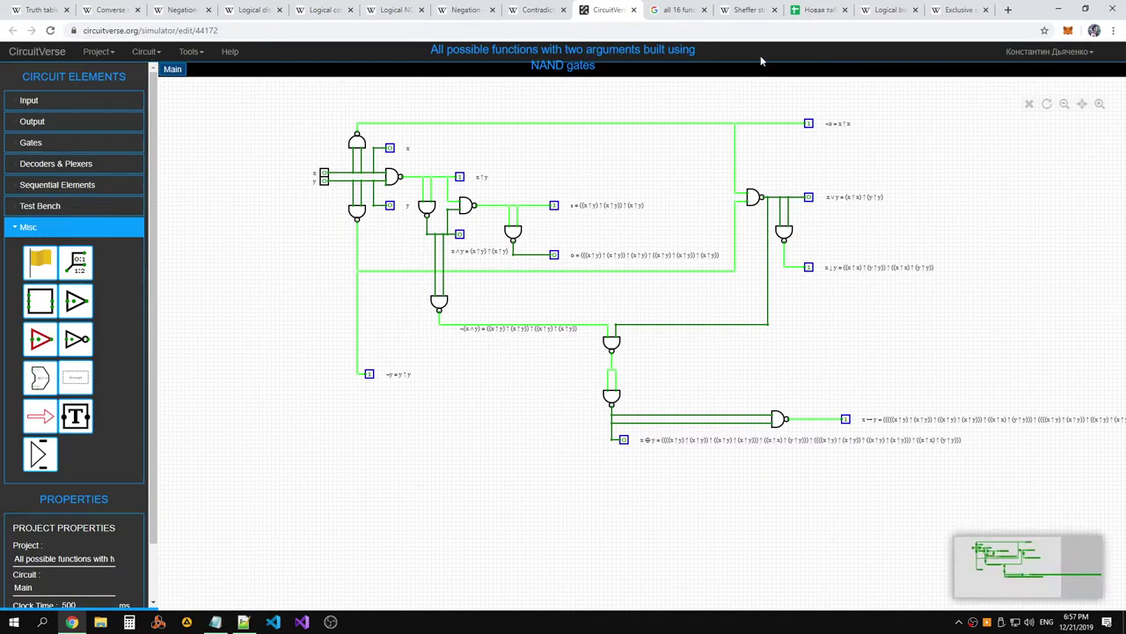
left_click(814, 11)
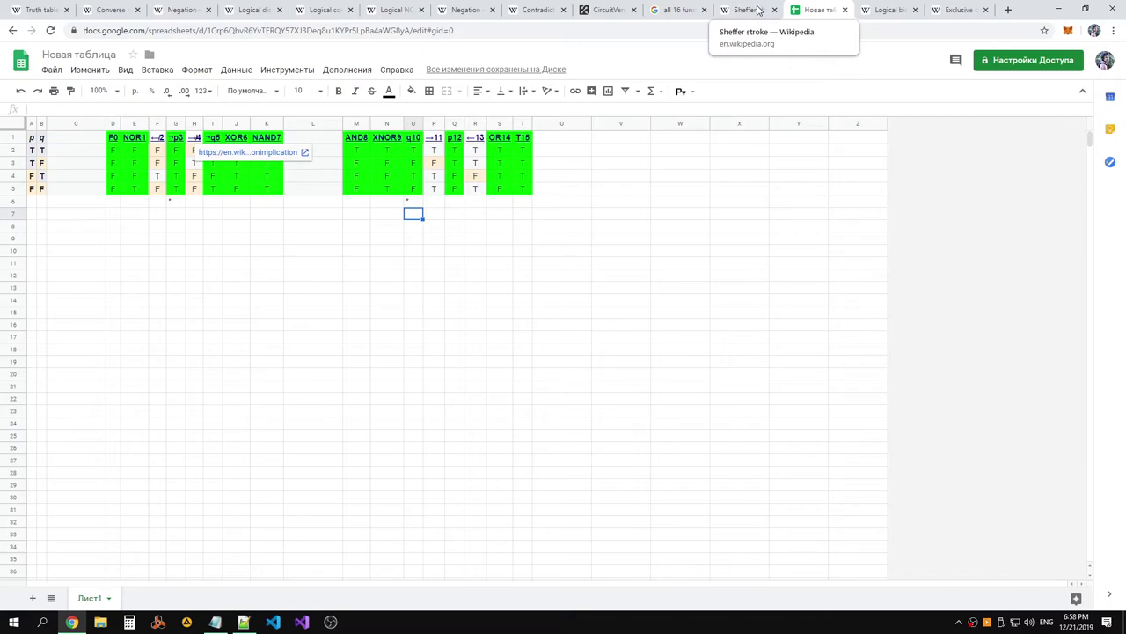
left_click(325, 10)
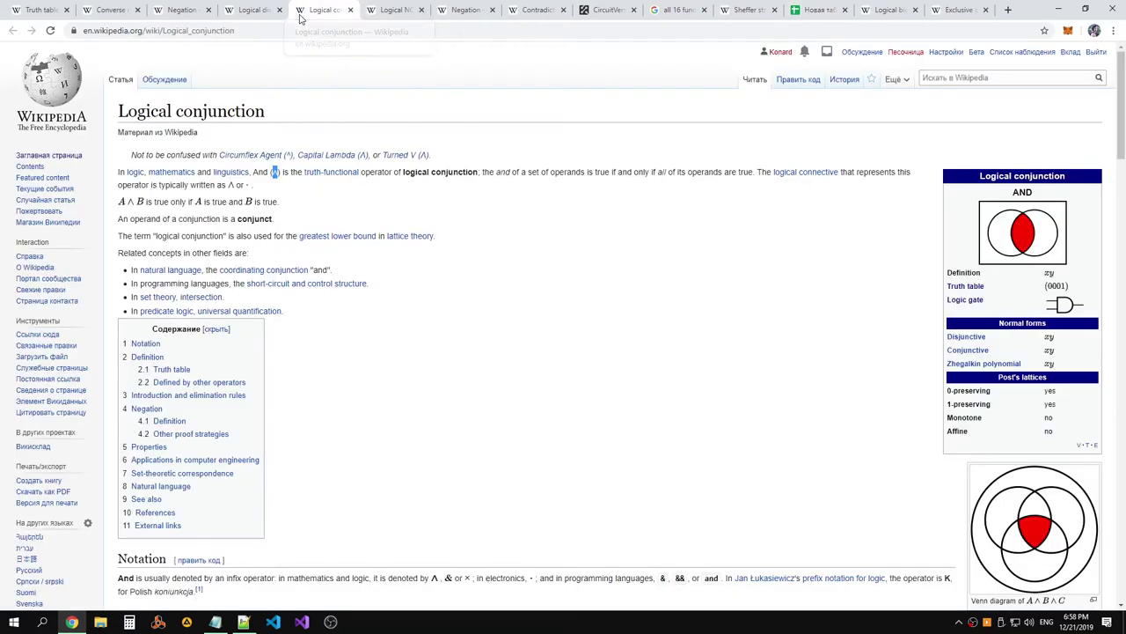
left_click(248, 12)
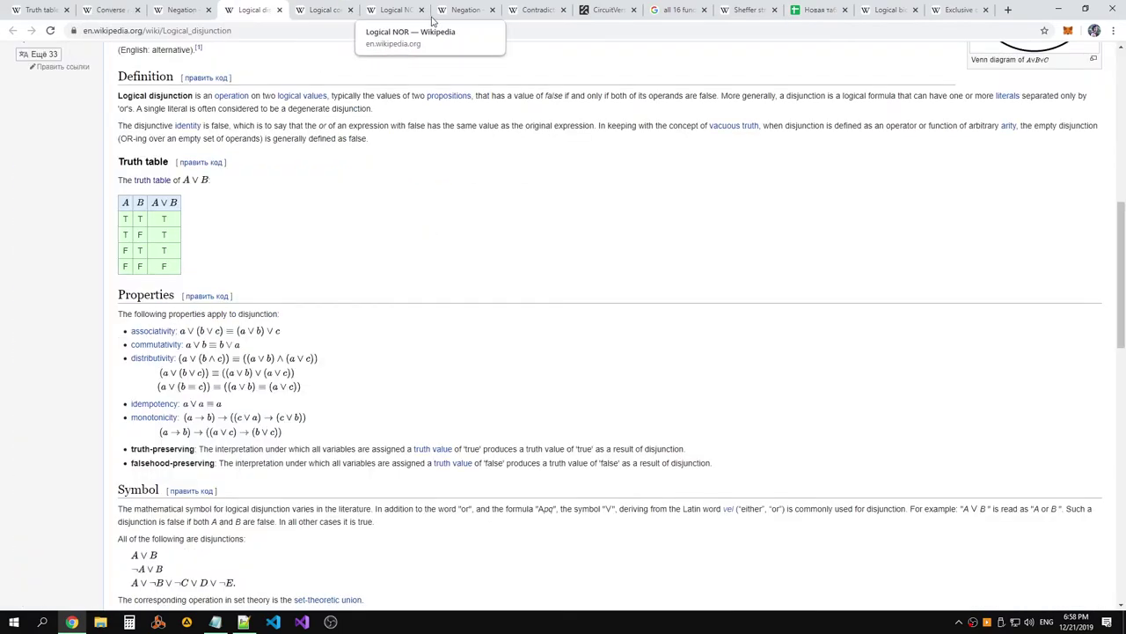
Close the second Negation article, the Contradiction article and the Logical NOR article, and bring up the Logical conjunction article
left_click(533, 10)
left_click(482, 13)
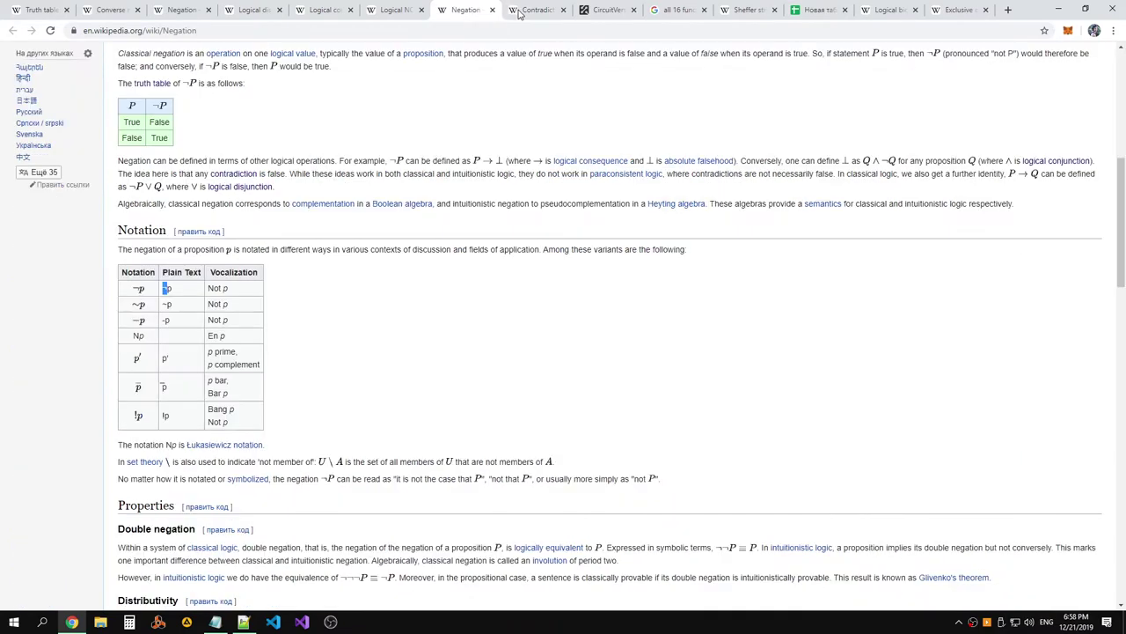
left_click(492, 9)
left_click(492, 10)
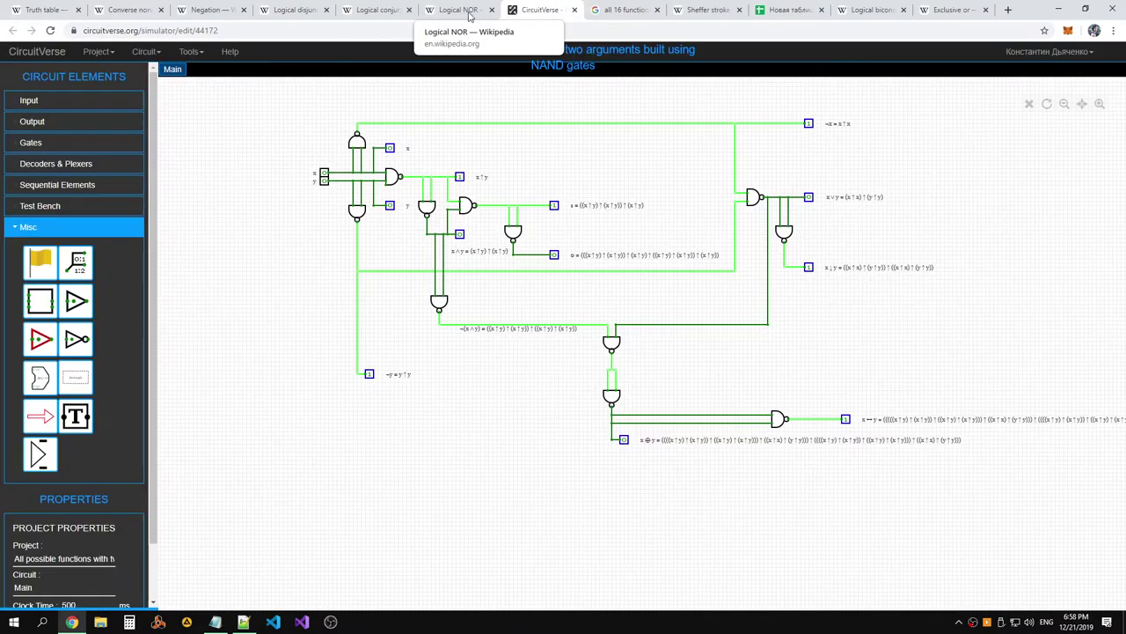
left_click(469, 13)
left_click(492, 10)
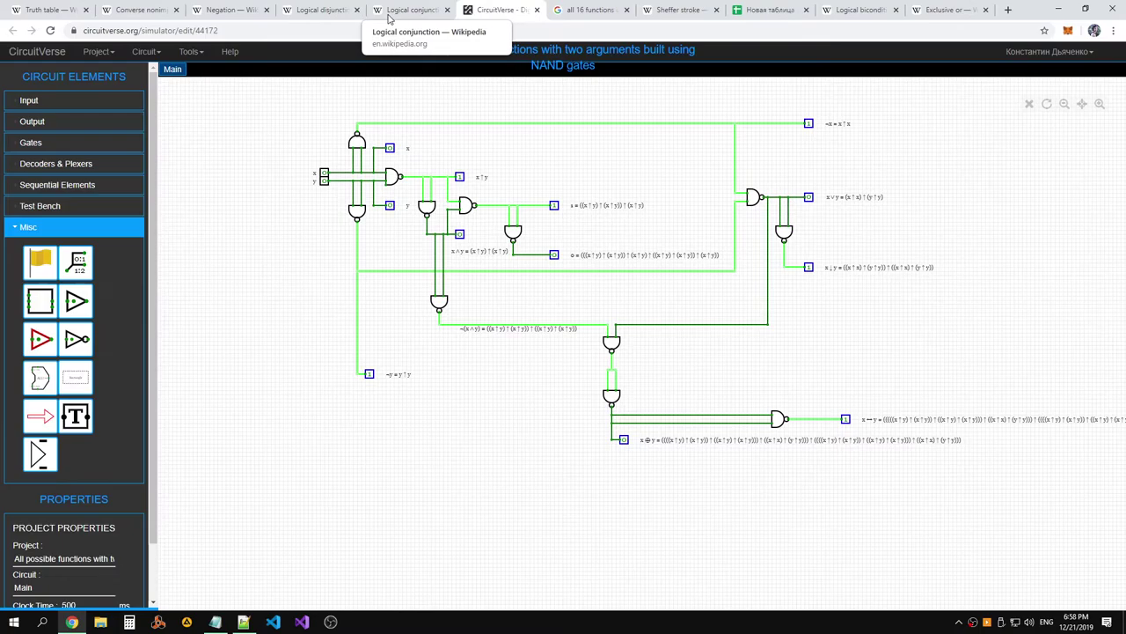
left_click(399, 13)
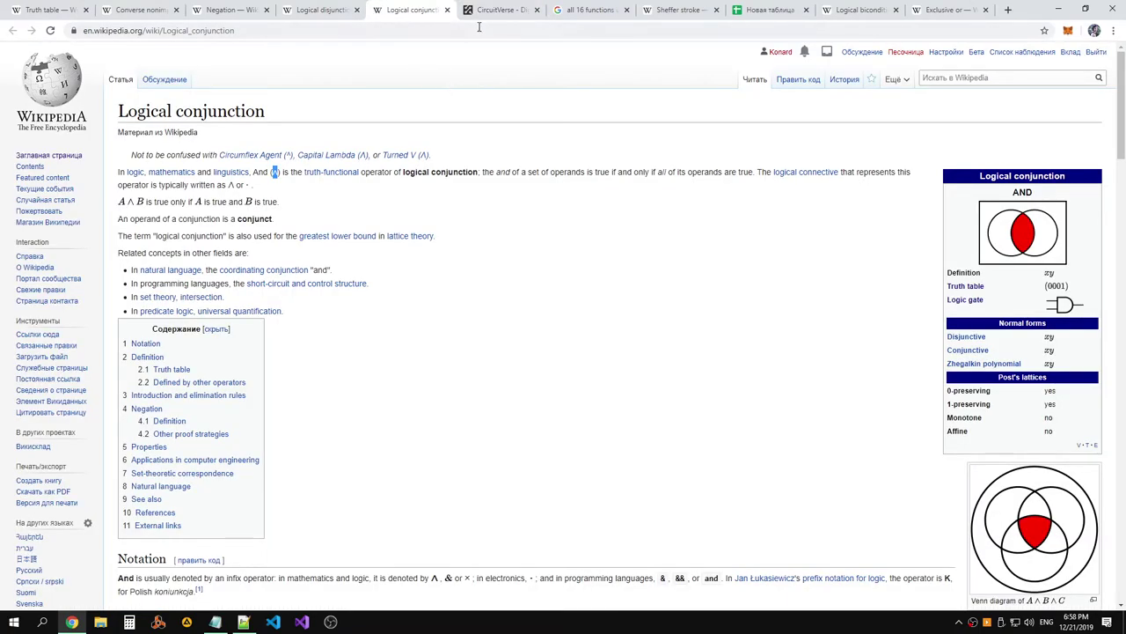
Close the Logical conjunction article, then consult the Sheffer stroke formulas and the truth table before returning to the NAND circuit
left_click(447, 10)
left_click(335, 16)
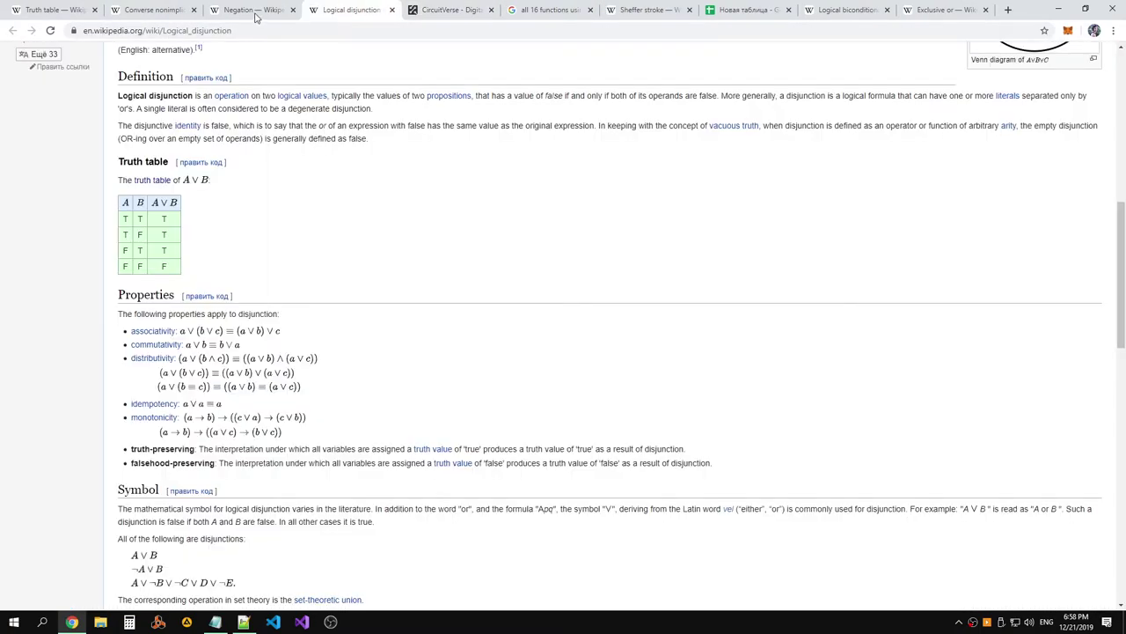
left_click(659, 13)
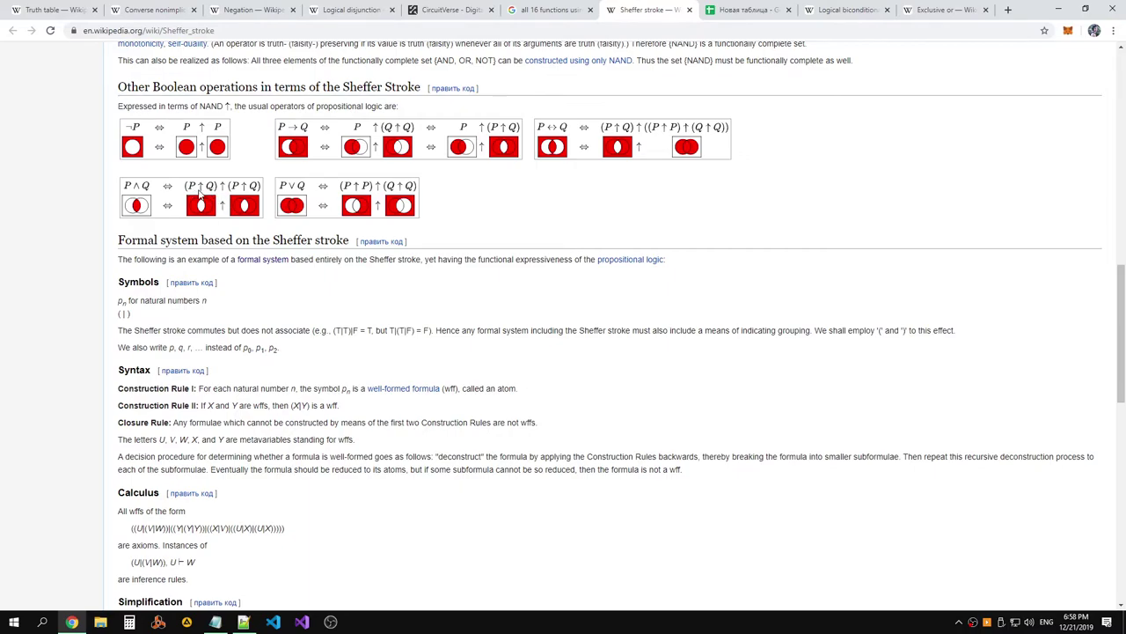
left_click(746, 10)
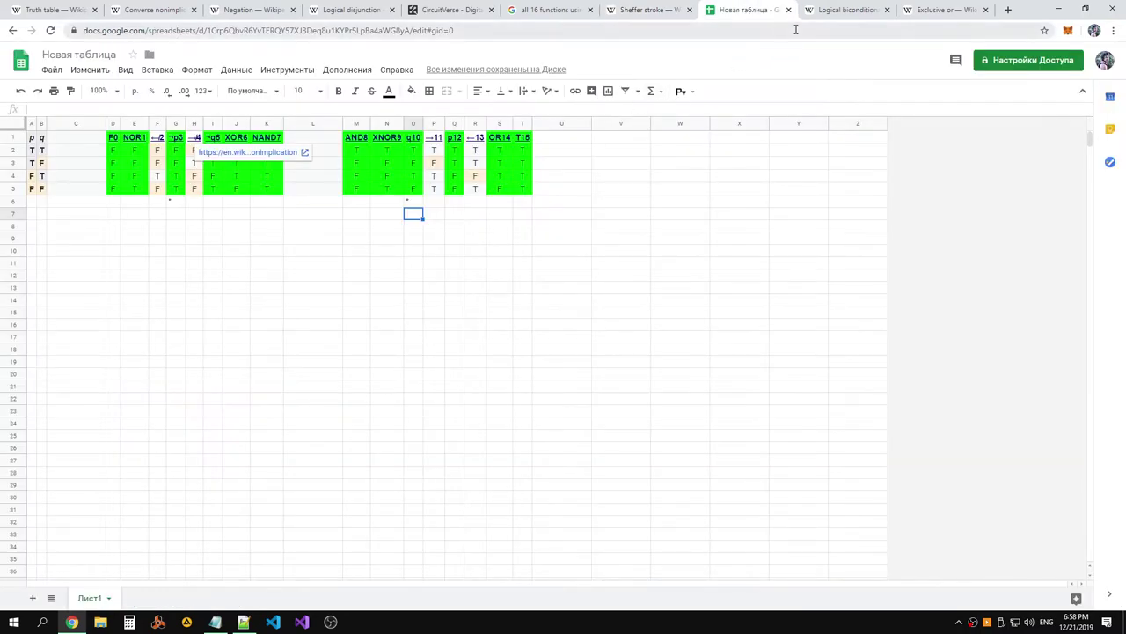
left_click(441, 11)
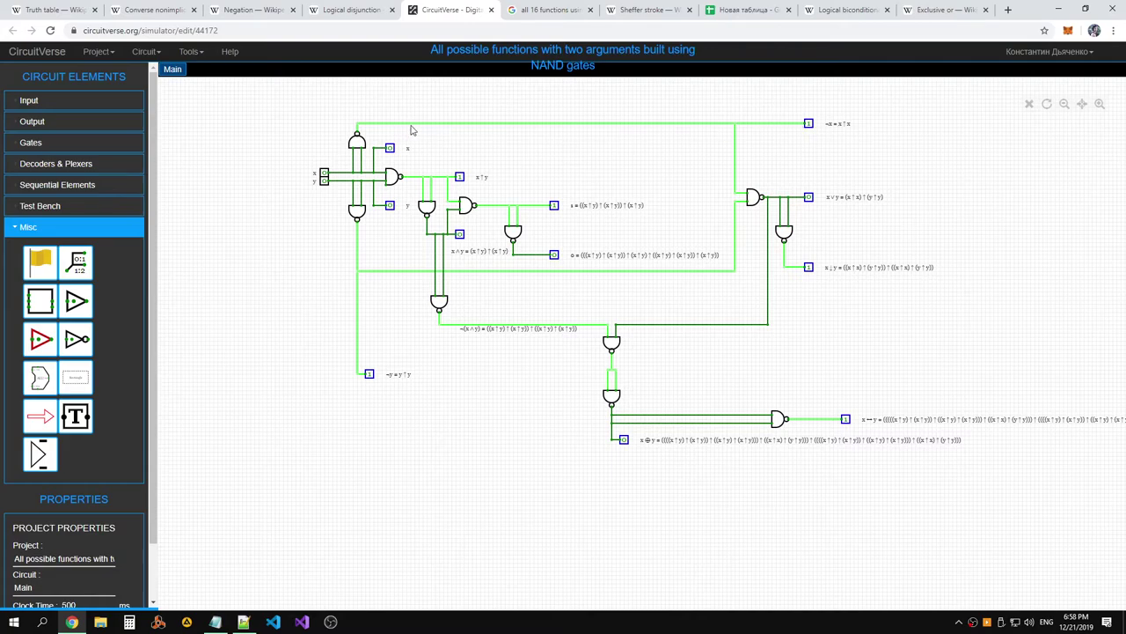
left_click_drag(402, 123, 405, 88)
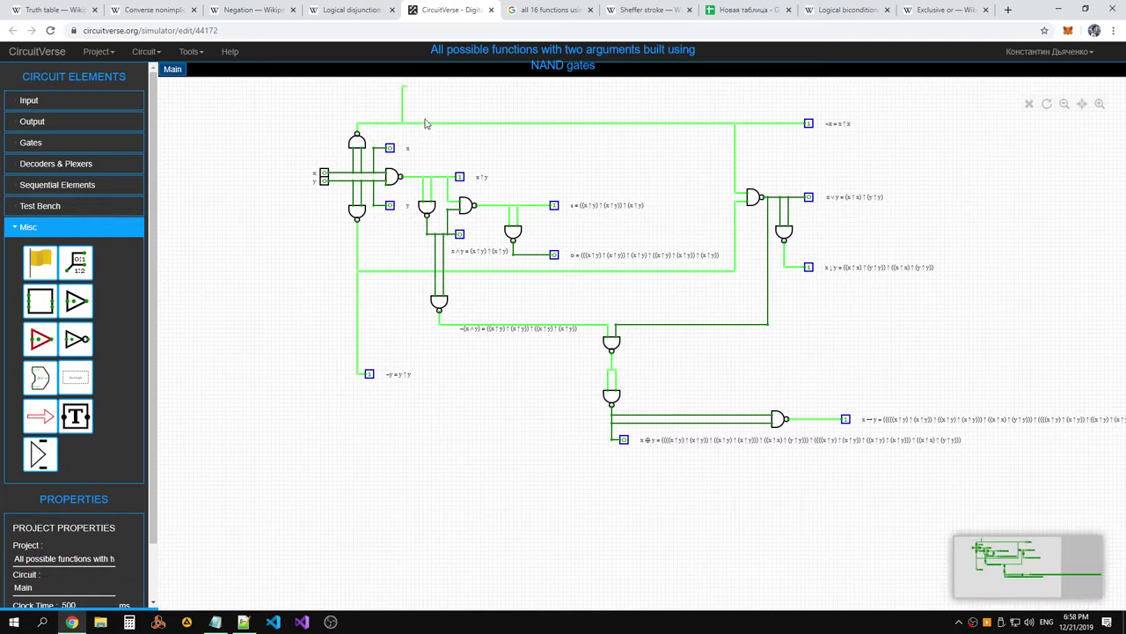
left_click(1048, 107)
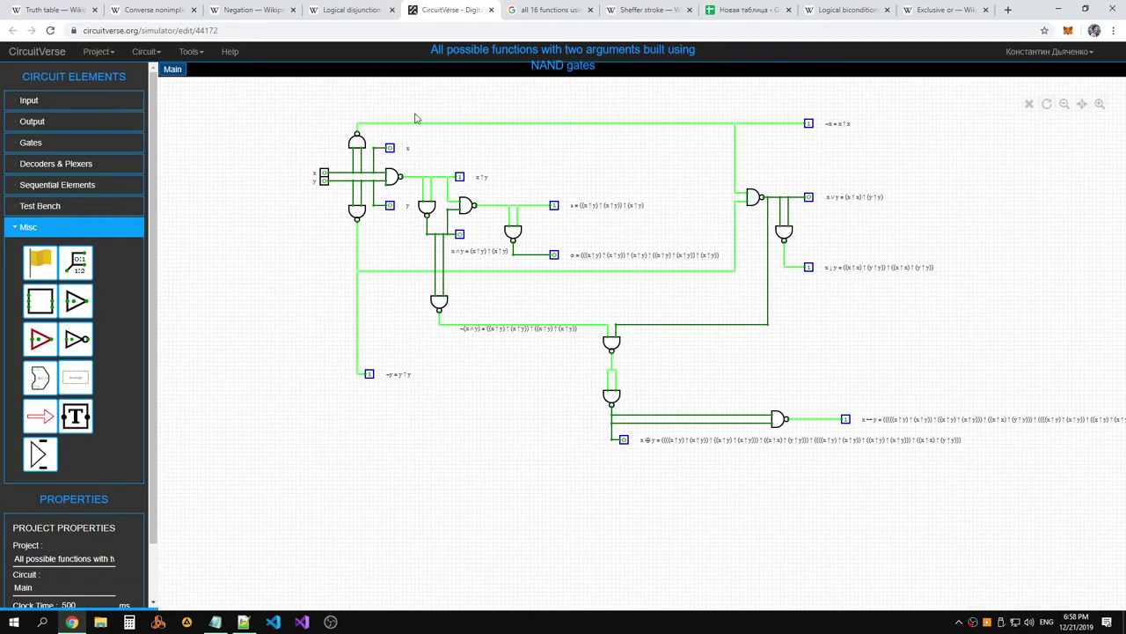
left_click_drag(357, 125, 509, 96)
scroll(539, 104, "down", 2)
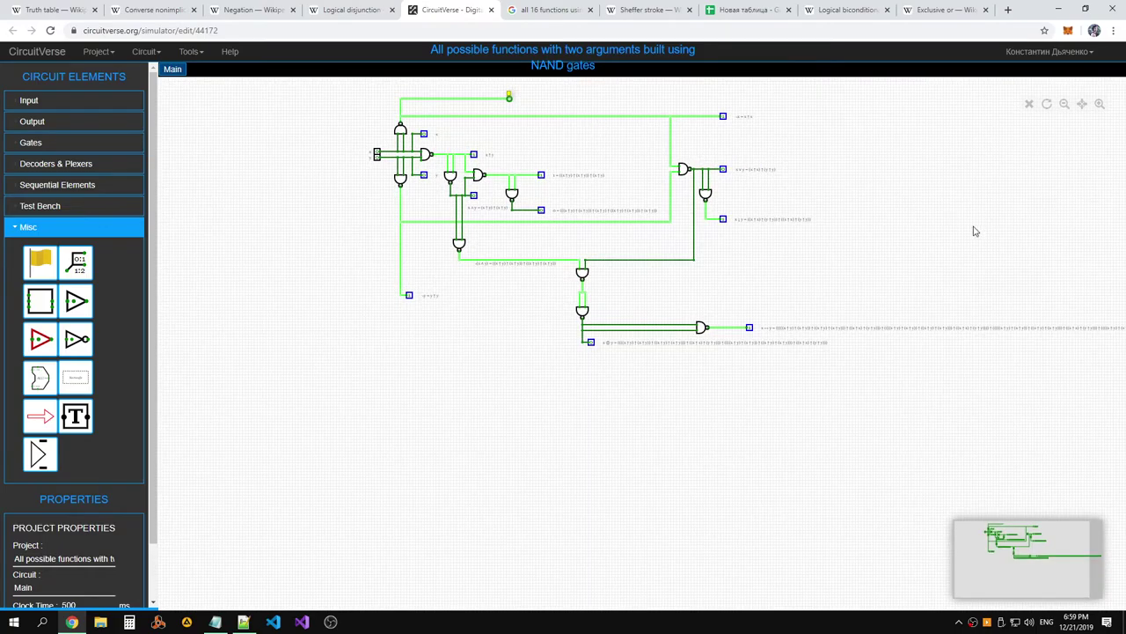
left_click_drag(973, 229, 797, 334)
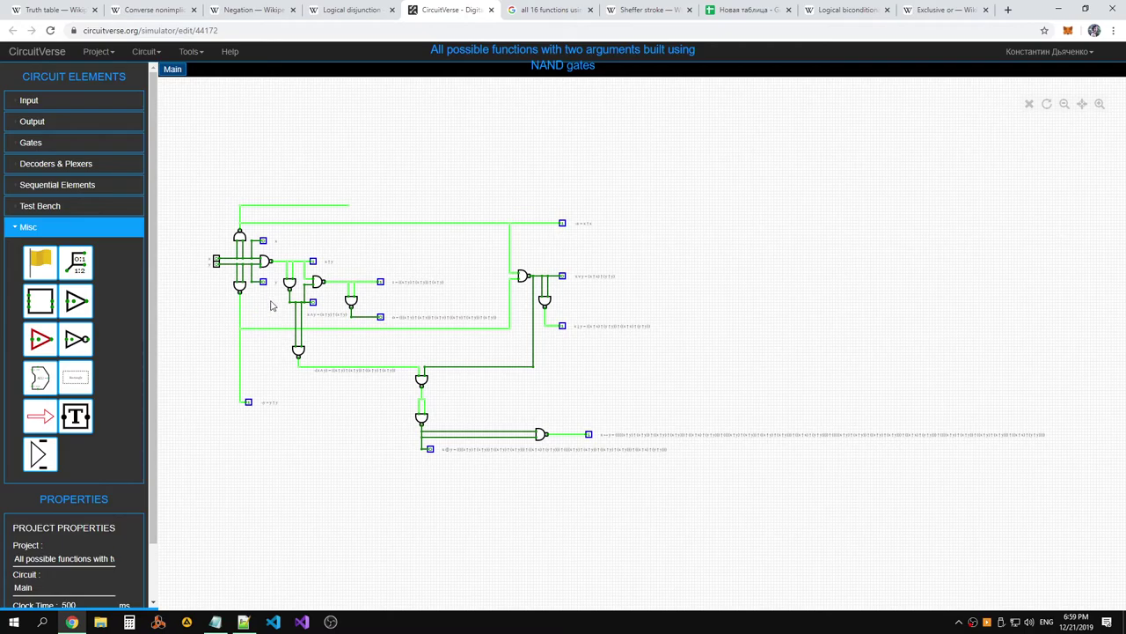
left_click(356, 244)
left_click(1047, 105)
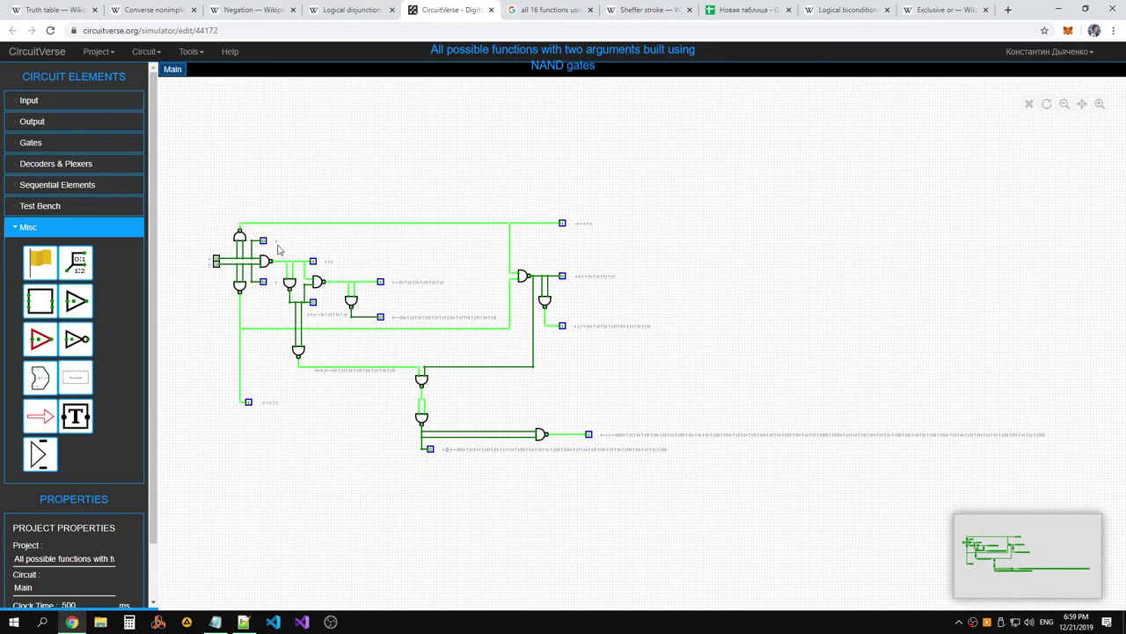
Compare the uncoloured columns of the truth table with the NAND expressions in the Sheffer stroke article
key("alt+Tab")
key("alt+Tab")
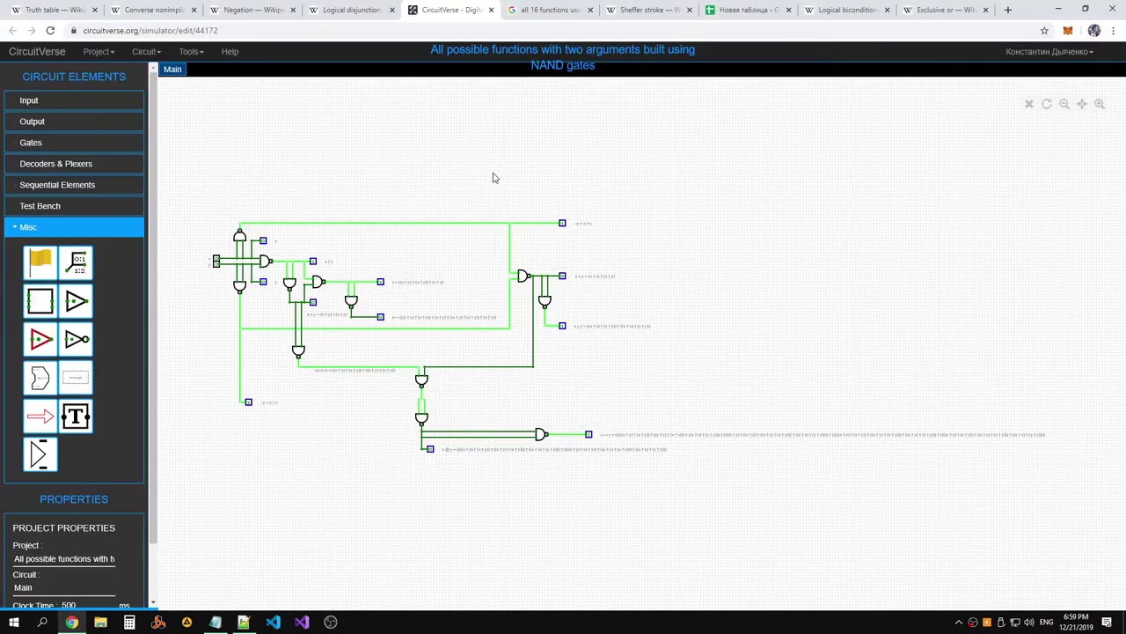
left_click(724, 9)
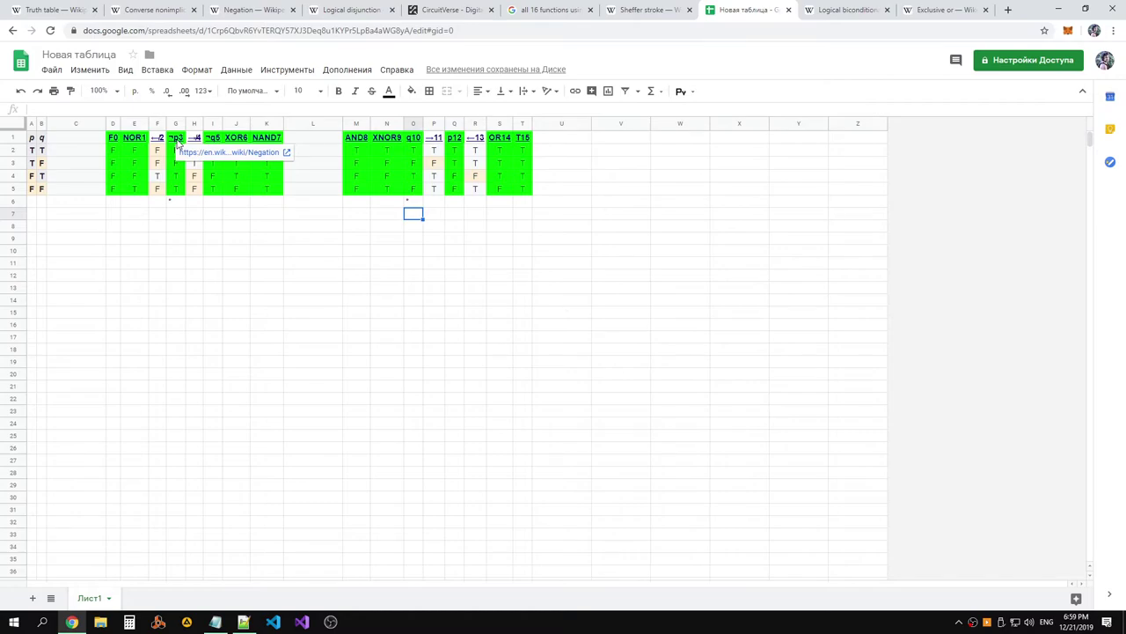
left_click(651, 10)
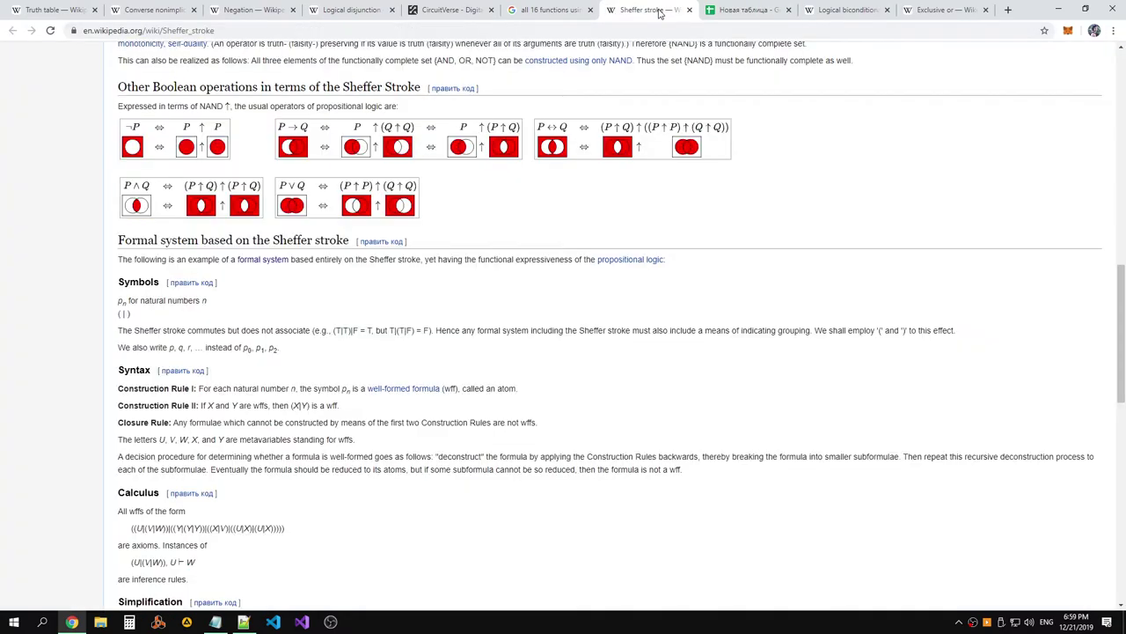
left_click(730, 8)
left_click(644, 10)
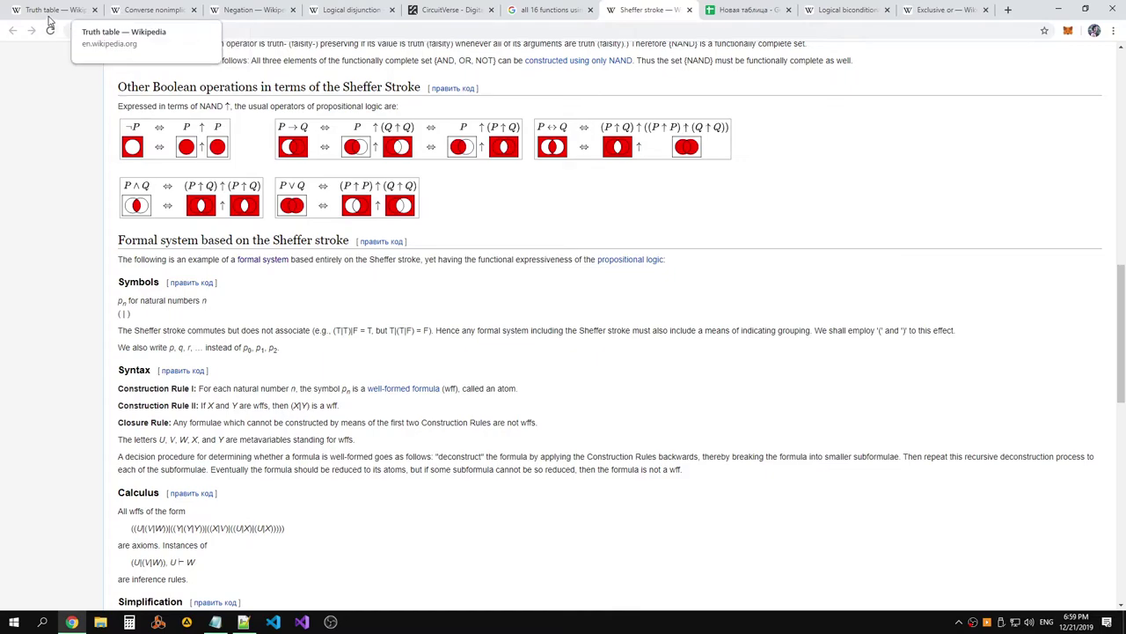
left_click(453, 11)
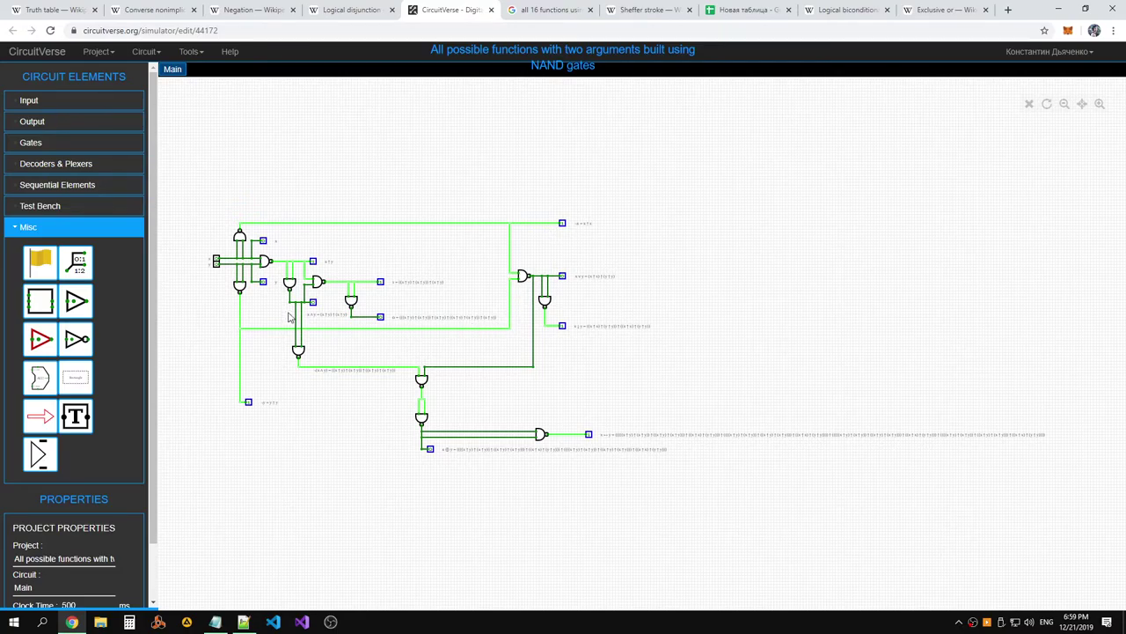
Branch wires from the y input line and the ¬x line and join them in a new NAND gate above the x ↑ y output
scroll(275, 282, "up", 5)
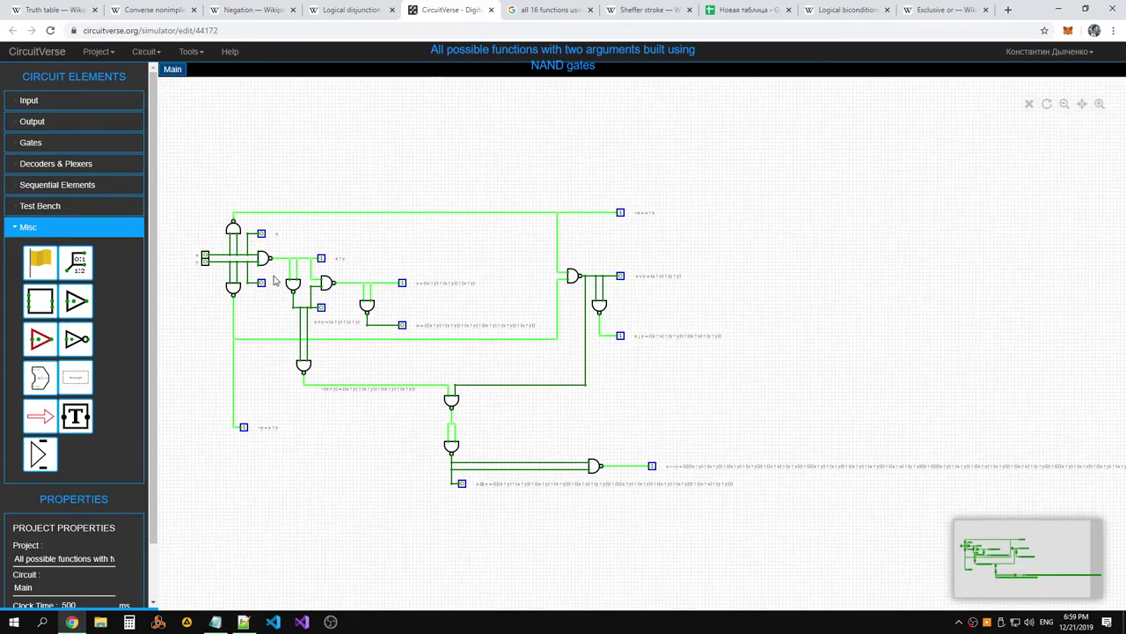
left_click_drag(497, 262, 623, 260)
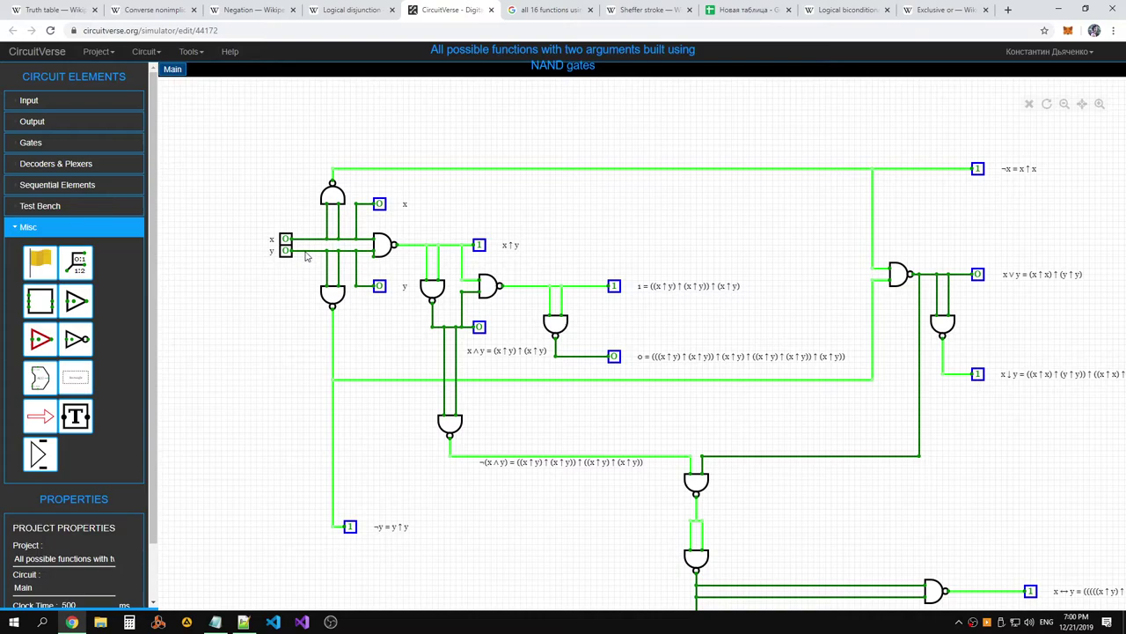
left_click_drag(359, 272, 485, 209)
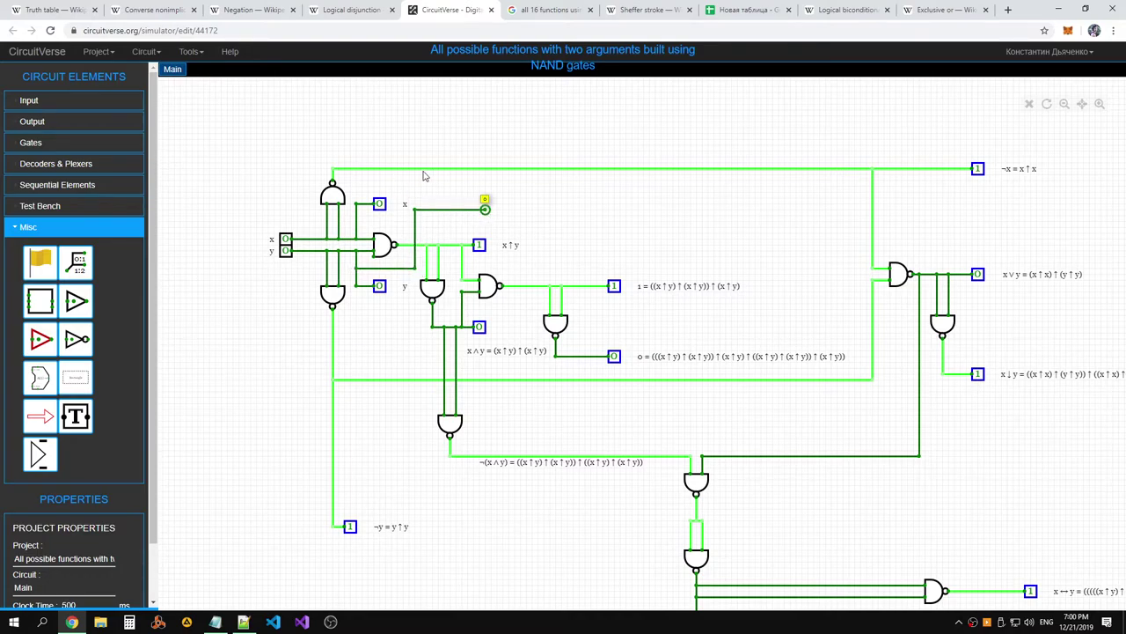
left_click_drag(417, 171, 485, 197)
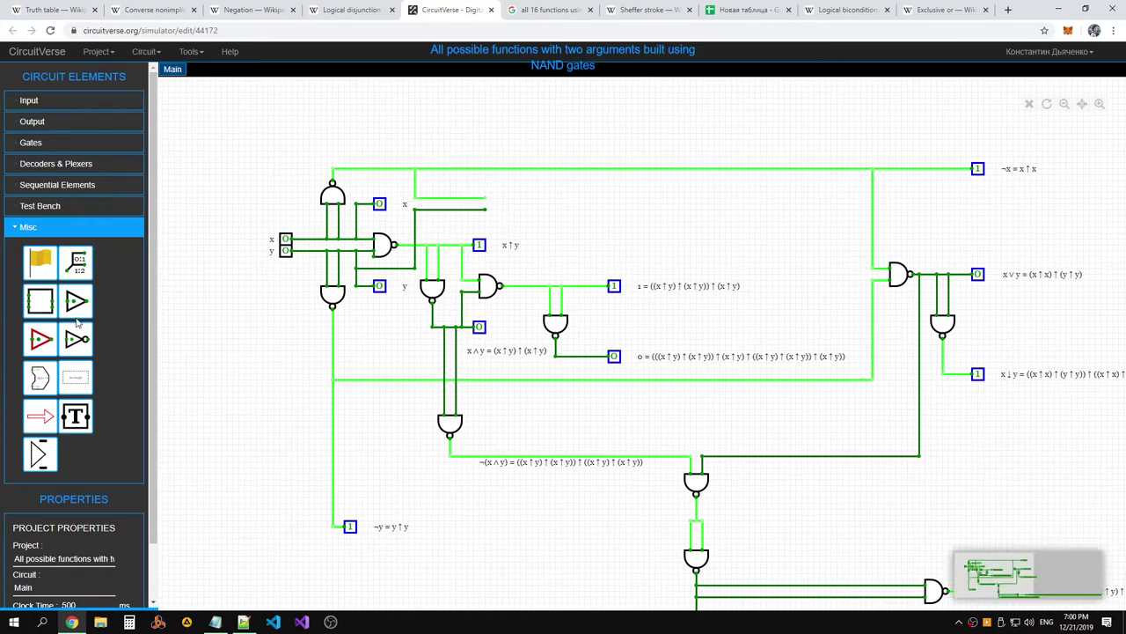
left_click(53, 142)
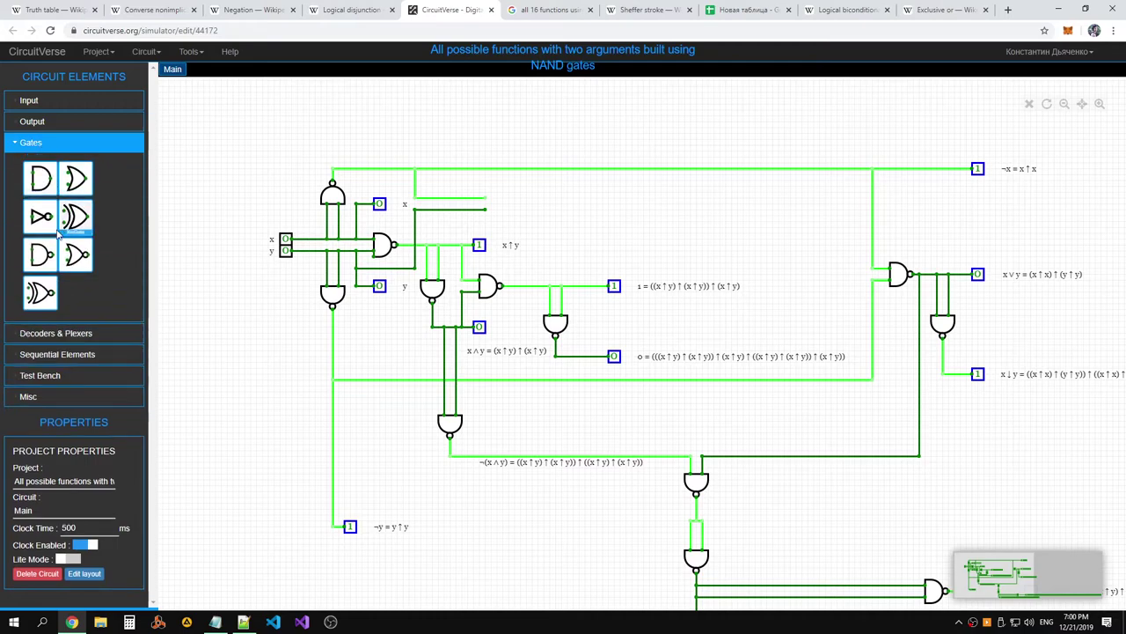
left_click(60, 231)
left_click(498, 204)
Split the new gate's output into both inputs of a second NAND gate and extend a wire from that gate's output
left_click_drag(508, 204, 535, 205)
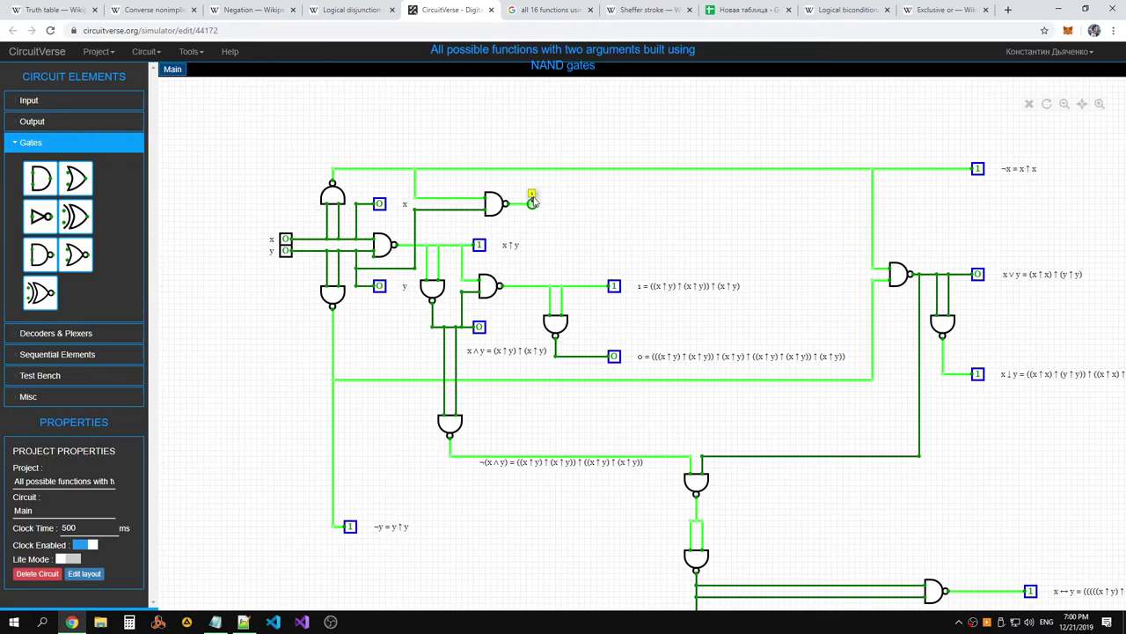
mouse_move(534, 204)
left_mouse_down()
mouse_move(549, 199)
mouse_move(533, 210)
mouse_move(549, 215)
mouse_move(556, 200)
left_mouse_up()
left_click(41, 254)
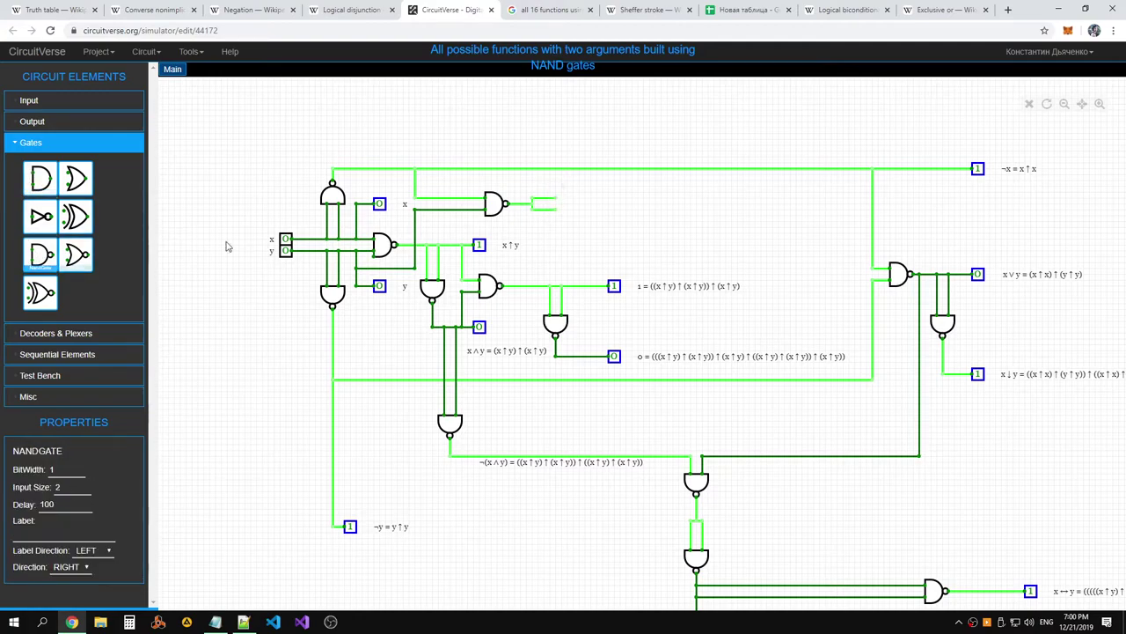
left_click(566, 205)
left_click_drag(578, 204, 615, 203)
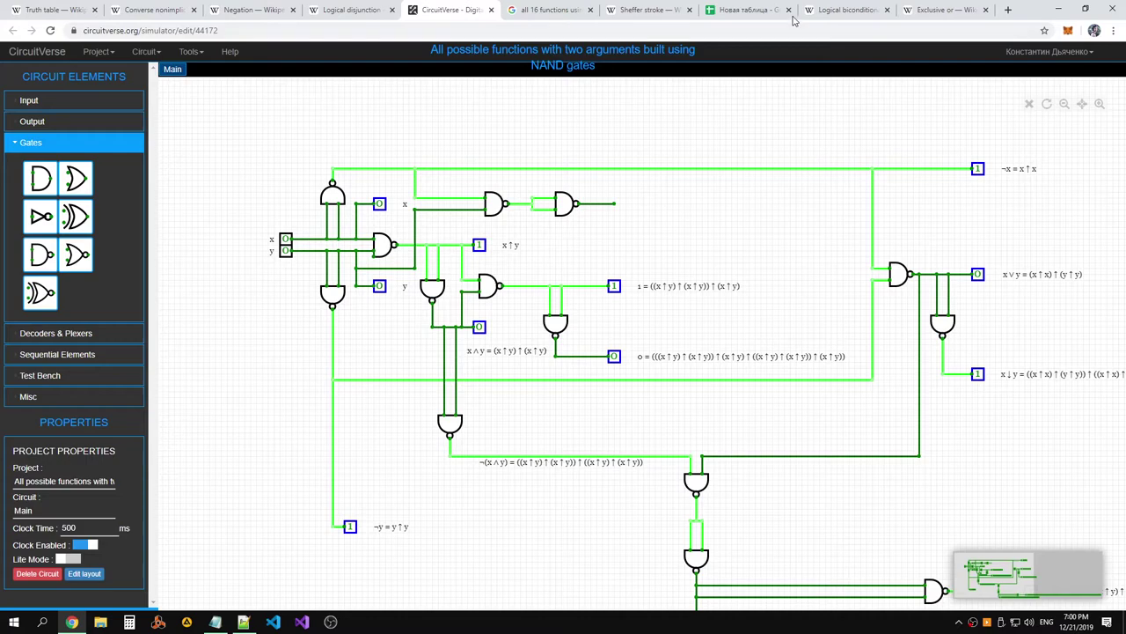
Check the truth table for the function that the new pair of NAND gates should match, and return to the circuit
left_click(762, 13)
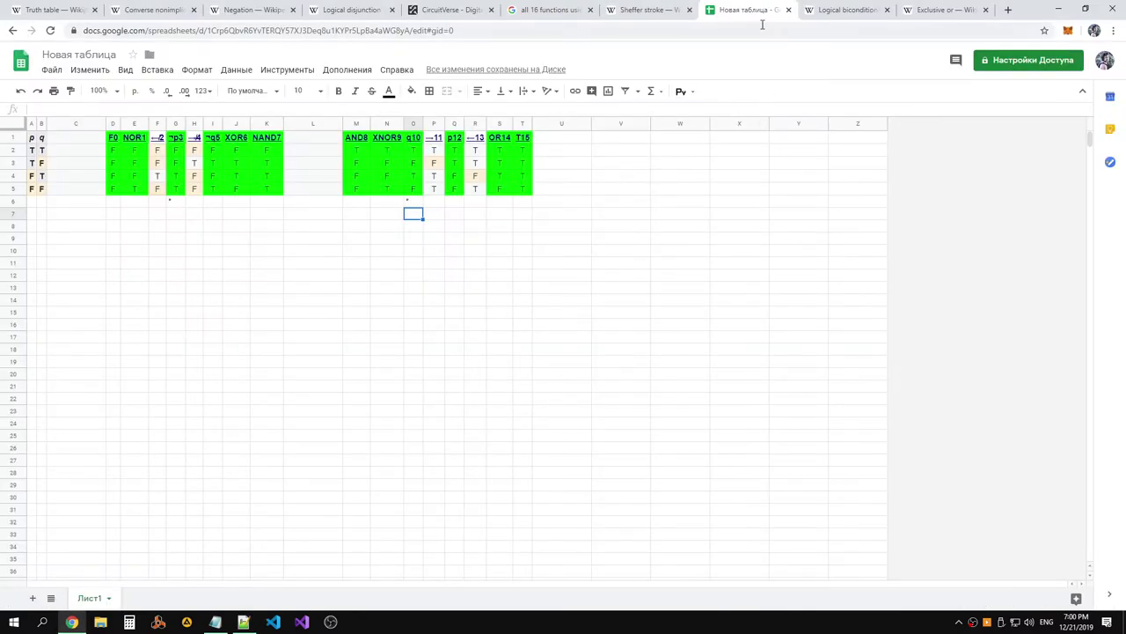
left_click(850, 12)
left_click(725, 15)
key("alt+Tab")
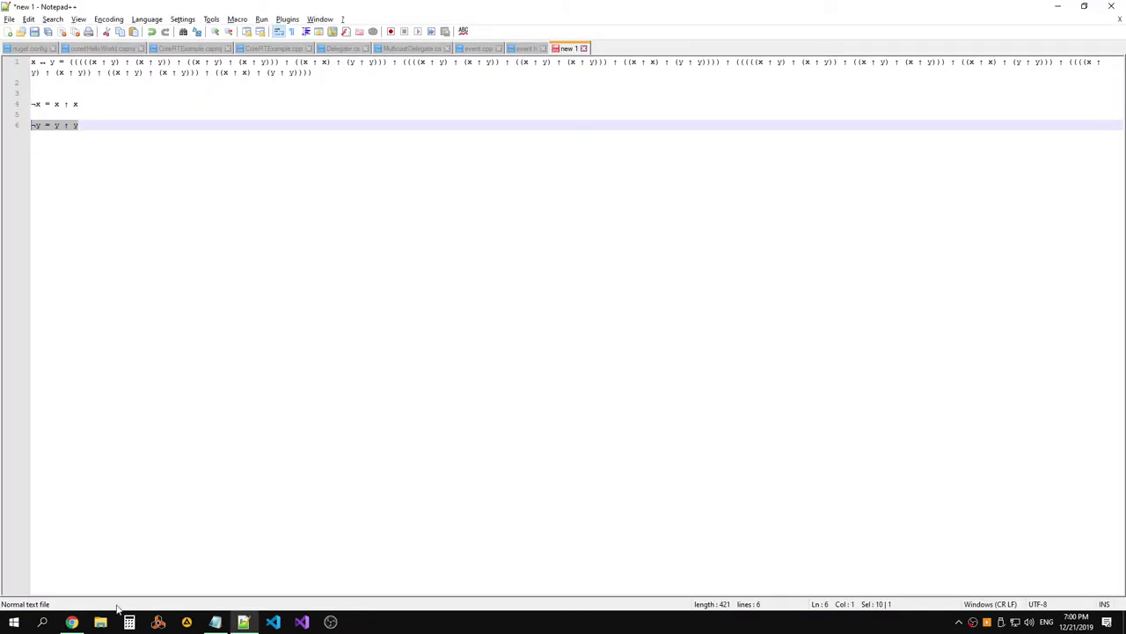
left_click(71, 622)
left_click(469, 8)
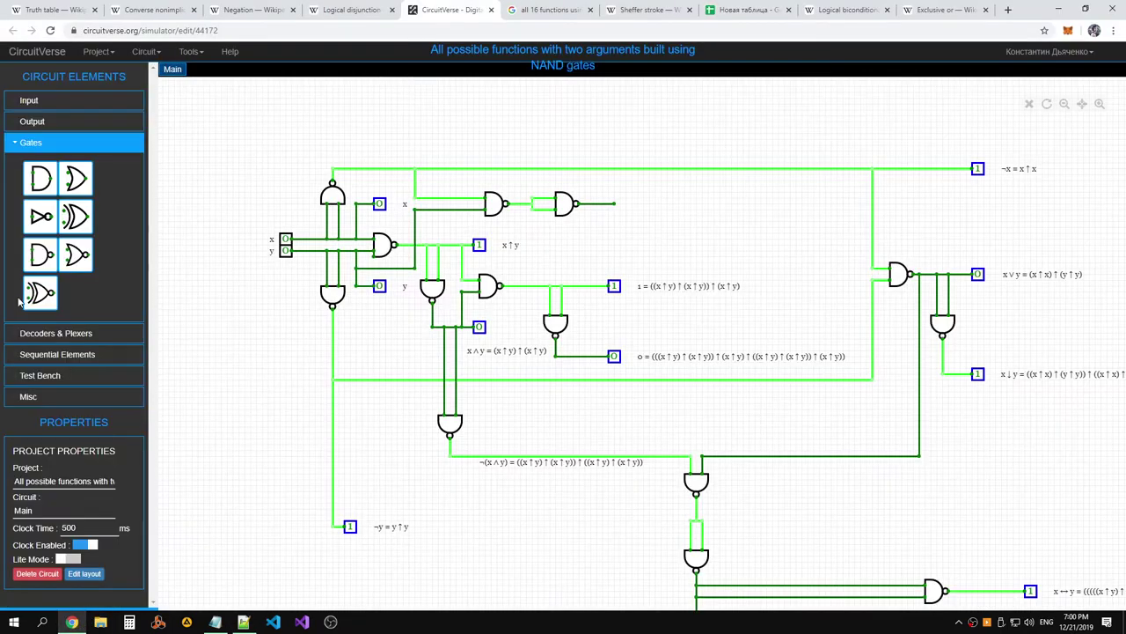
Toggle the x and y inputs through all combinations to test the output of the new NAND pair
left_click(285, 252)
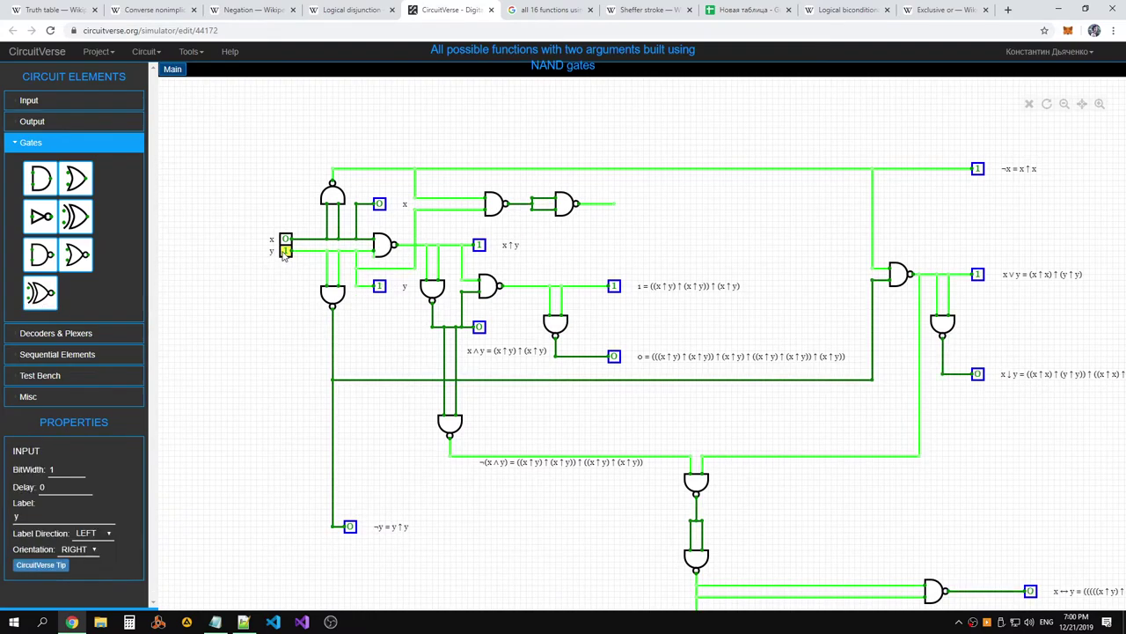
left_click(285, 251)
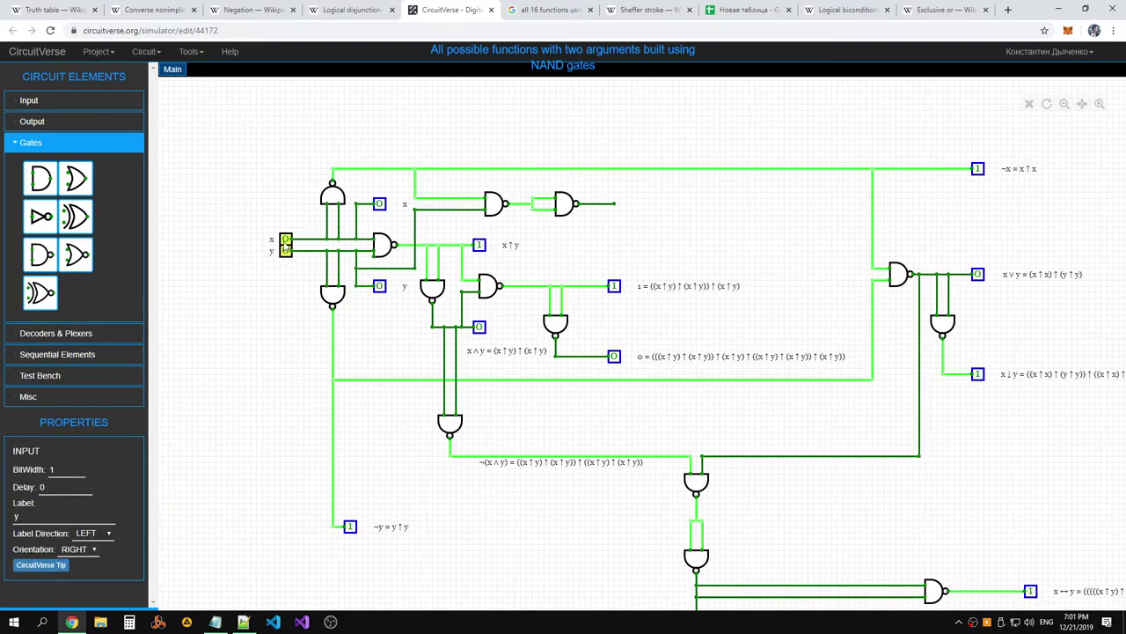
left_click(285, 240)
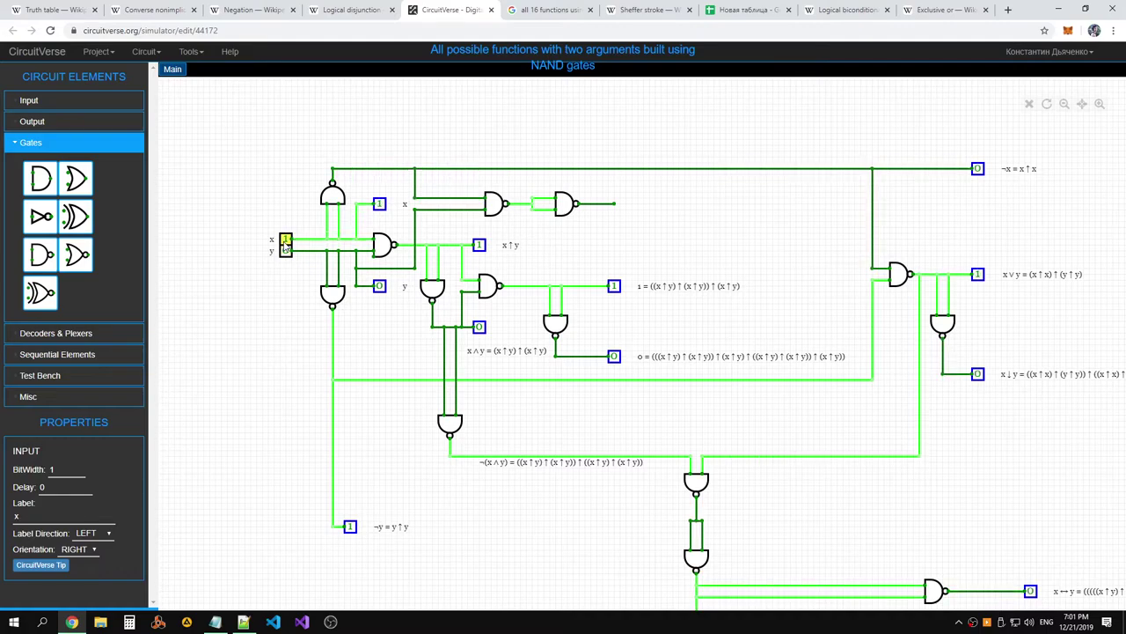
left_click(285, 251)
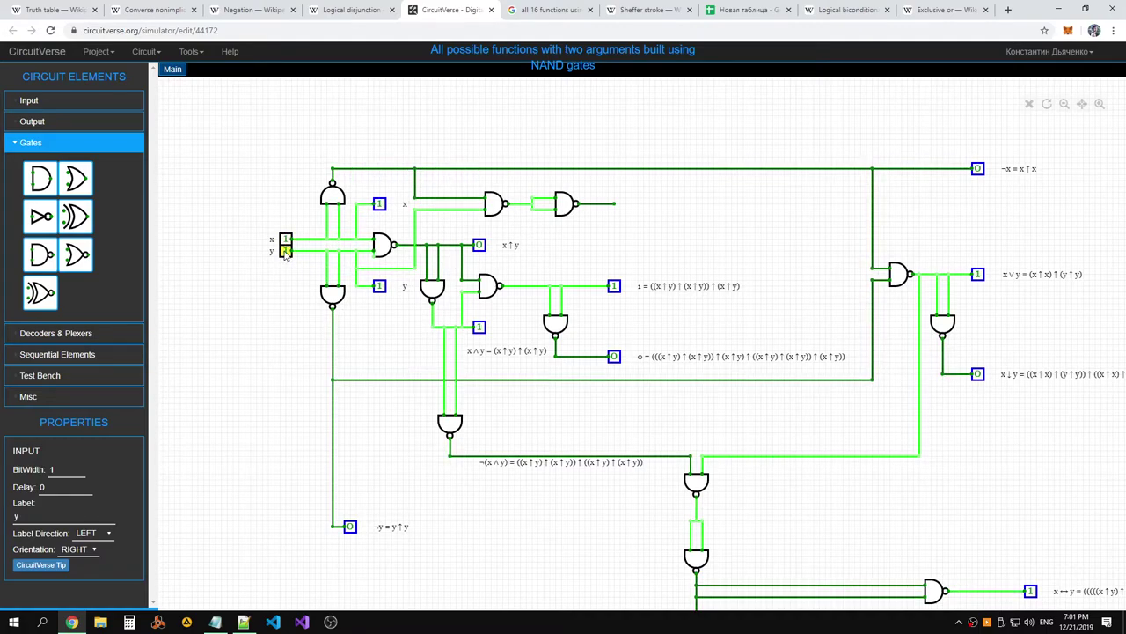
left_click(285, 252)
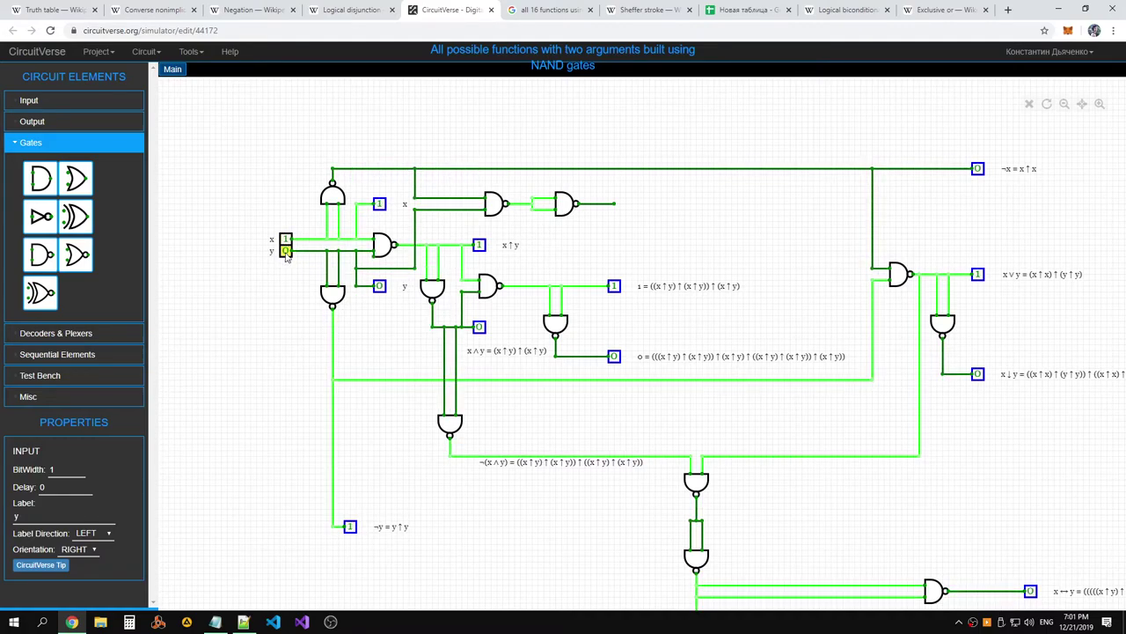
left_click(285, 241)
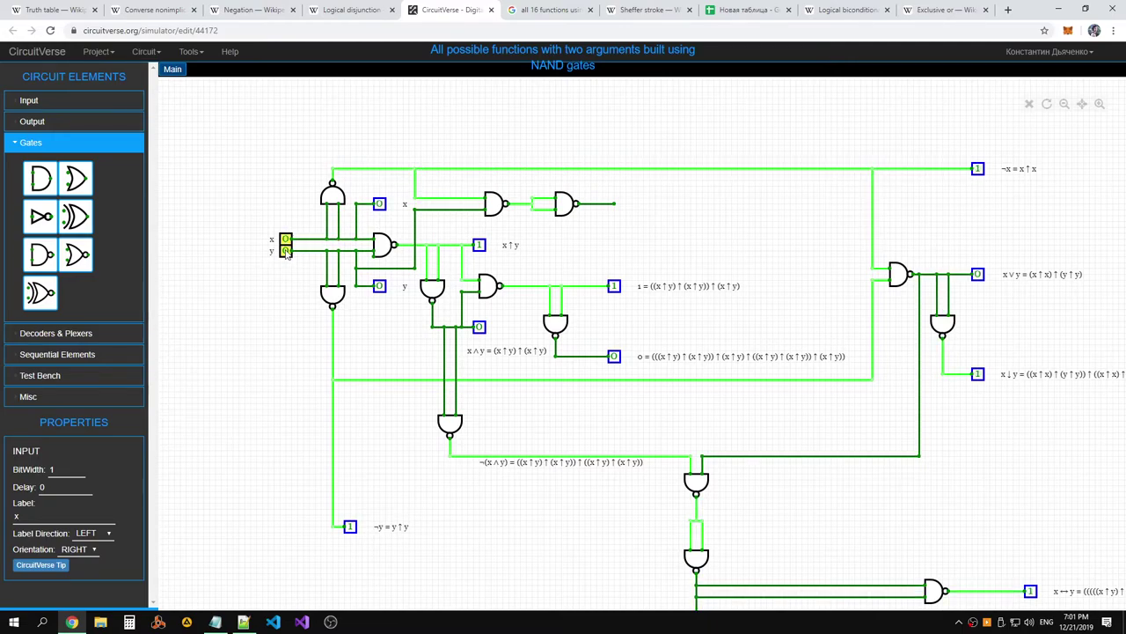
left_click(285, 251)
left_click(285, 252)
left_click(285, 252)
left_click(285, 252)
left_click(285, 240)
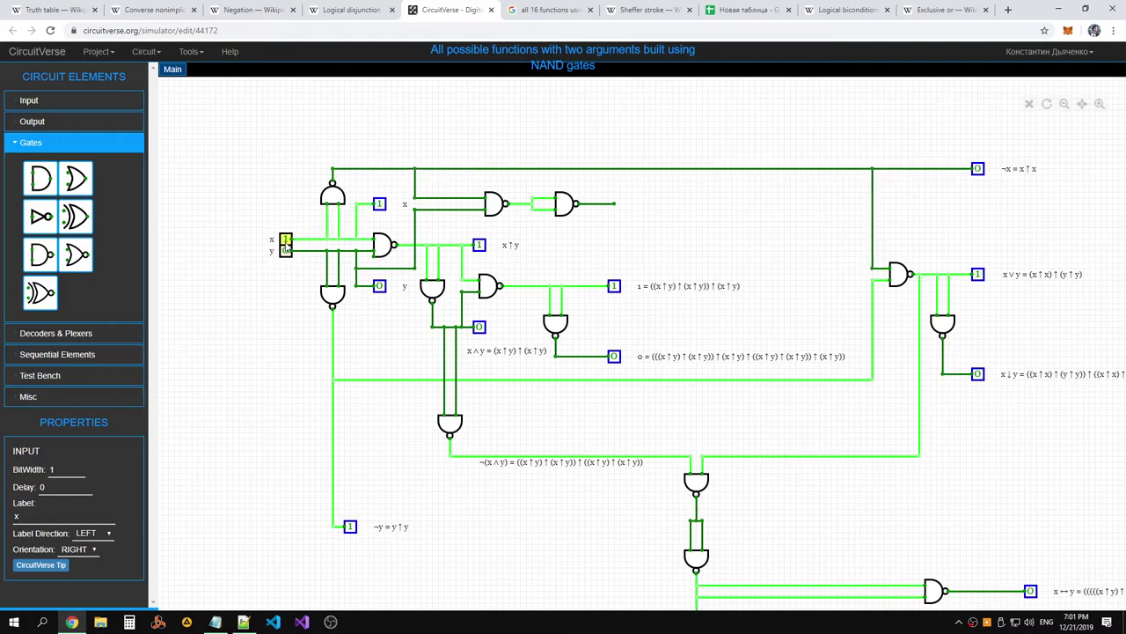
left_click(285, 240)
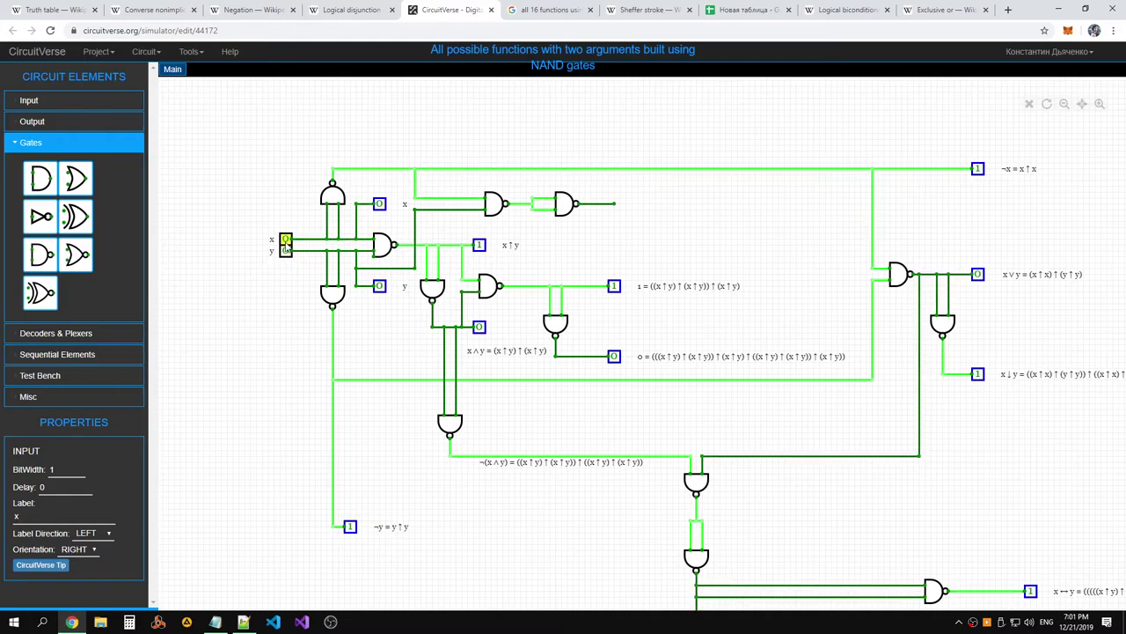
Switch to Notepad++ and start a new formula with x ↑ x a few lines below the ¬y formula
left_click(624, 211)
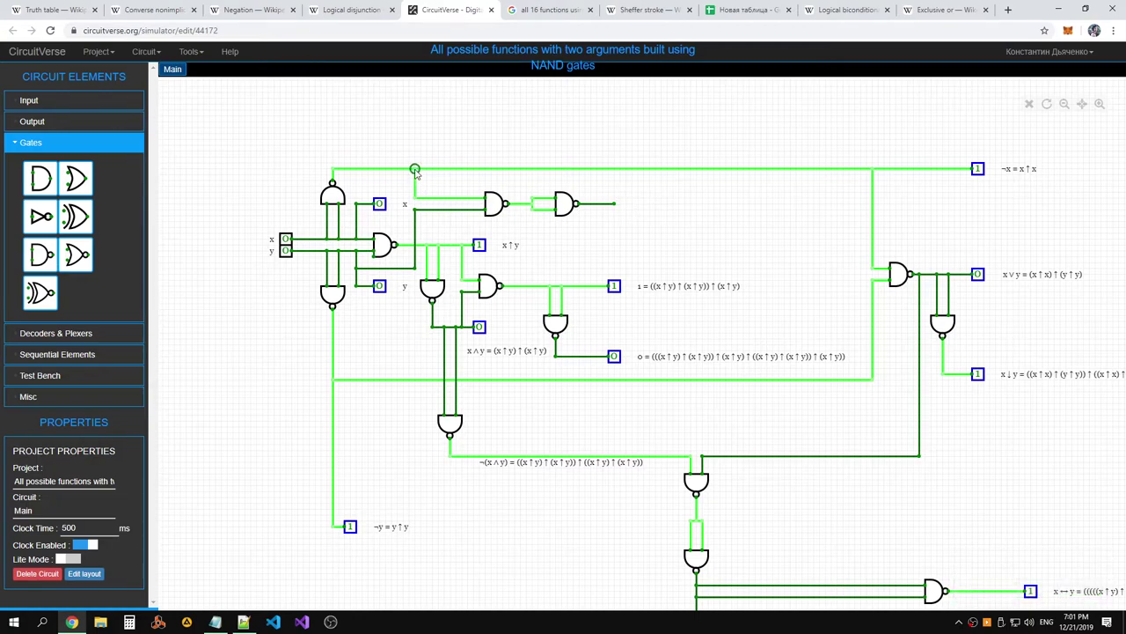
left_click(1031, 176)
left_click(243, 621)
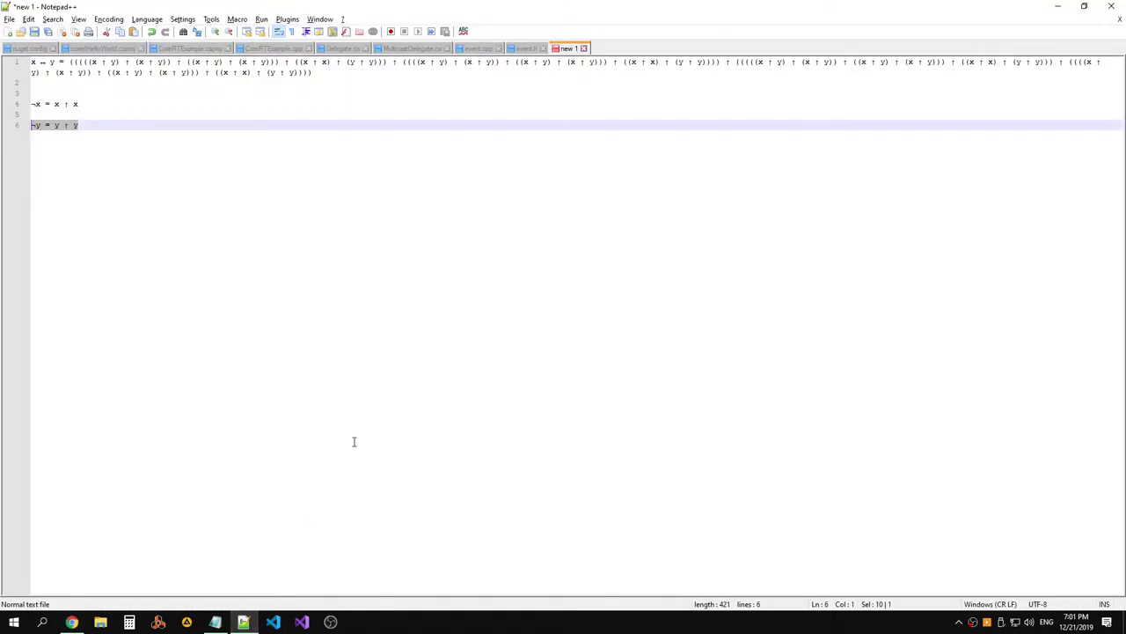
left_click(129, 124)
left_click_drag(88, 106, 53, 105)
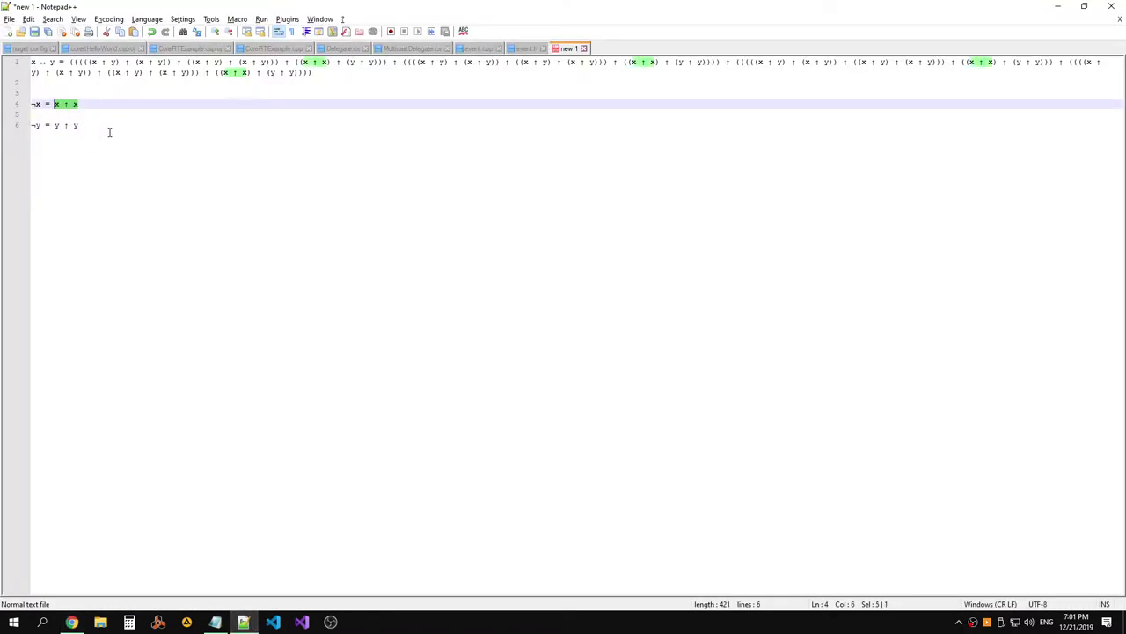
left_click(335, 201)
key("Return")
key("Return")
key("Return")
key("Return")
type("x ↑ y")
key("alt+Tab")
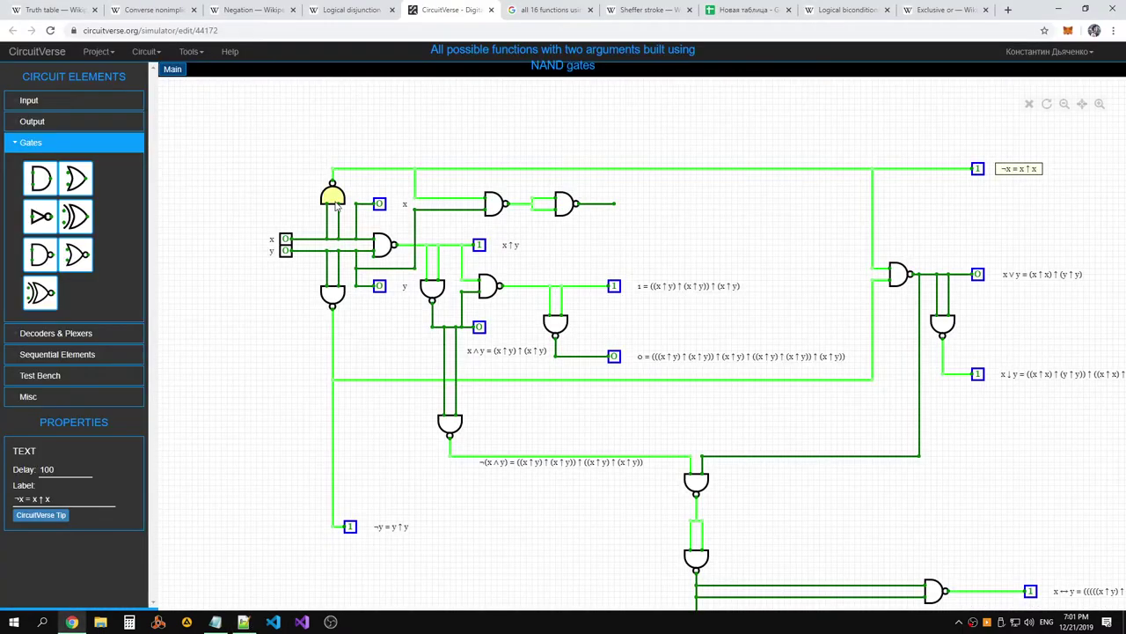
Extend the new formula to x ↑ x ↑ y
key("alt+Tab")
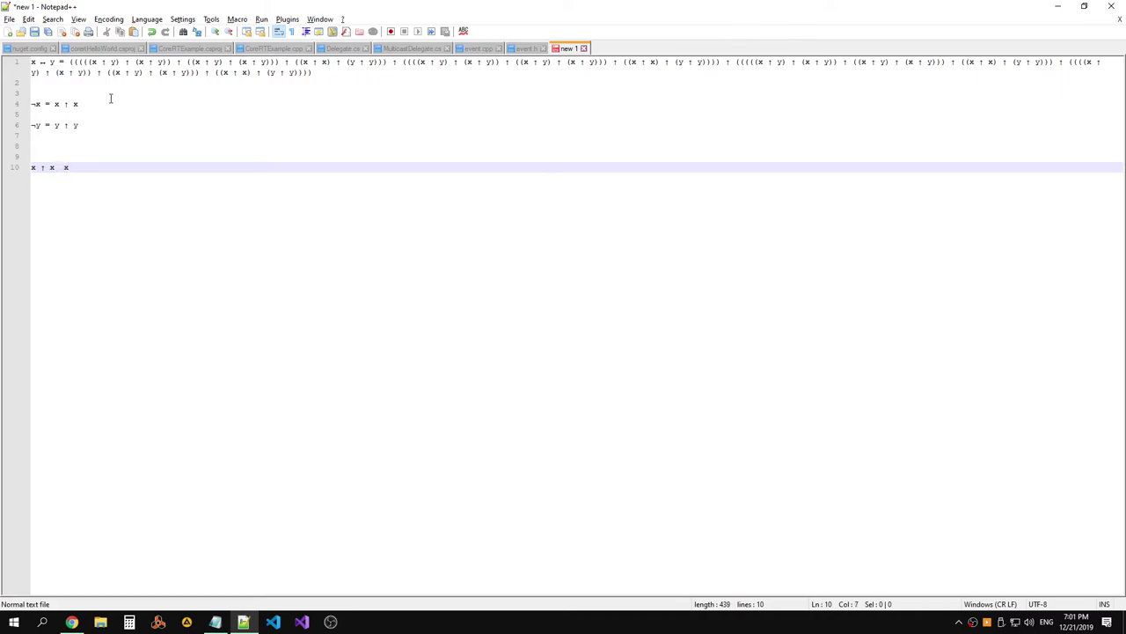
left_click(68, 125)
left_click(62, 167)
key("alt+Tab")
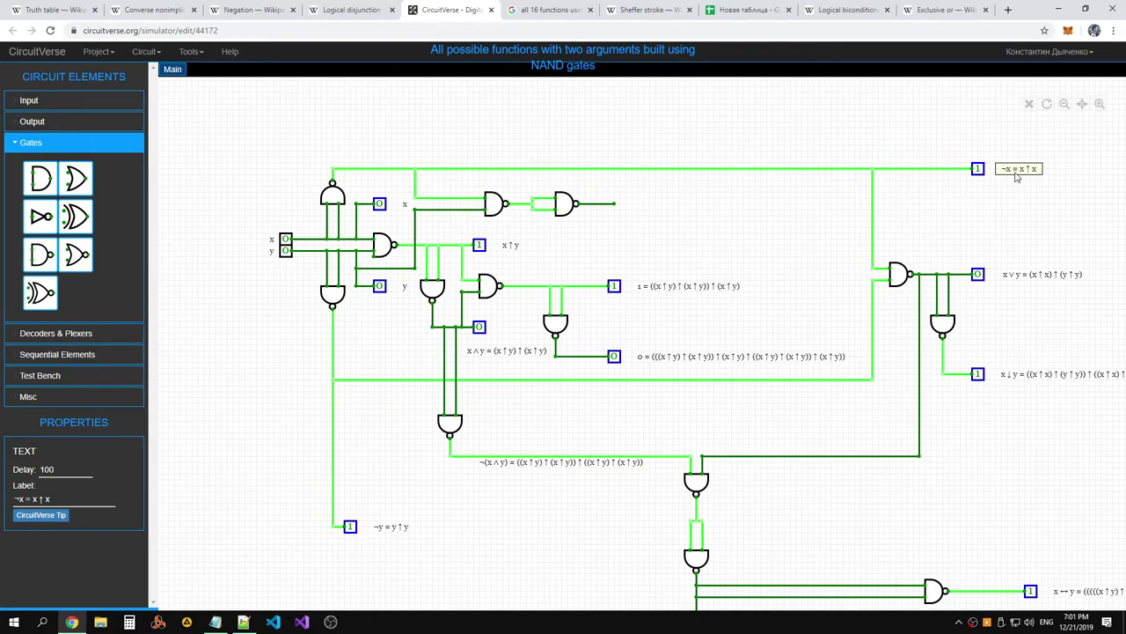
key("alt+Tab")
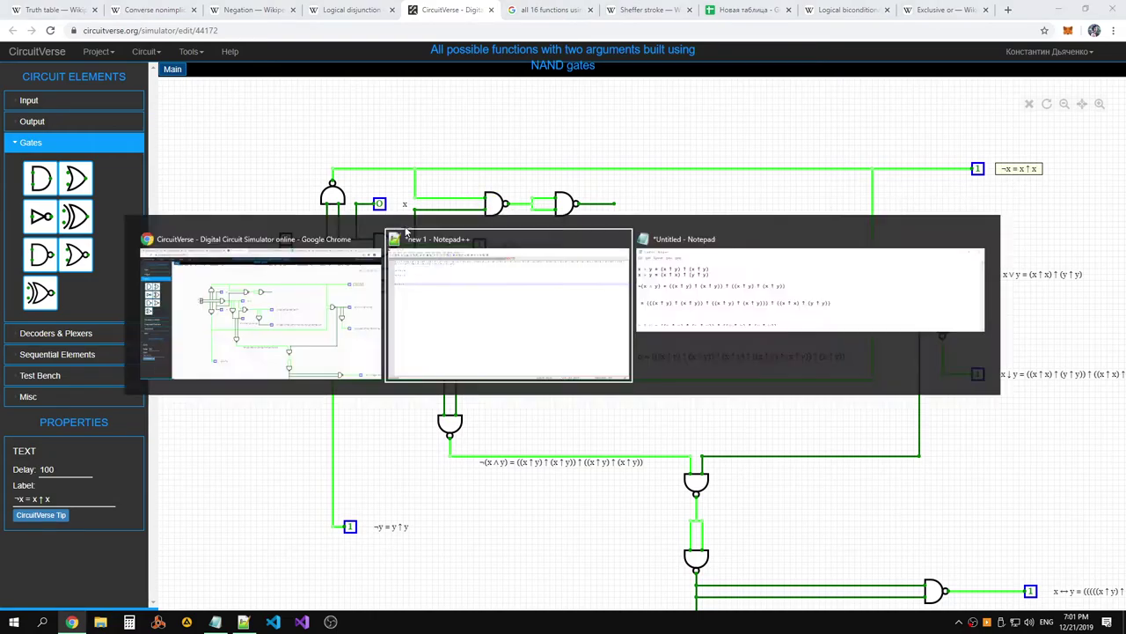
key("BackSpace")
type("y")
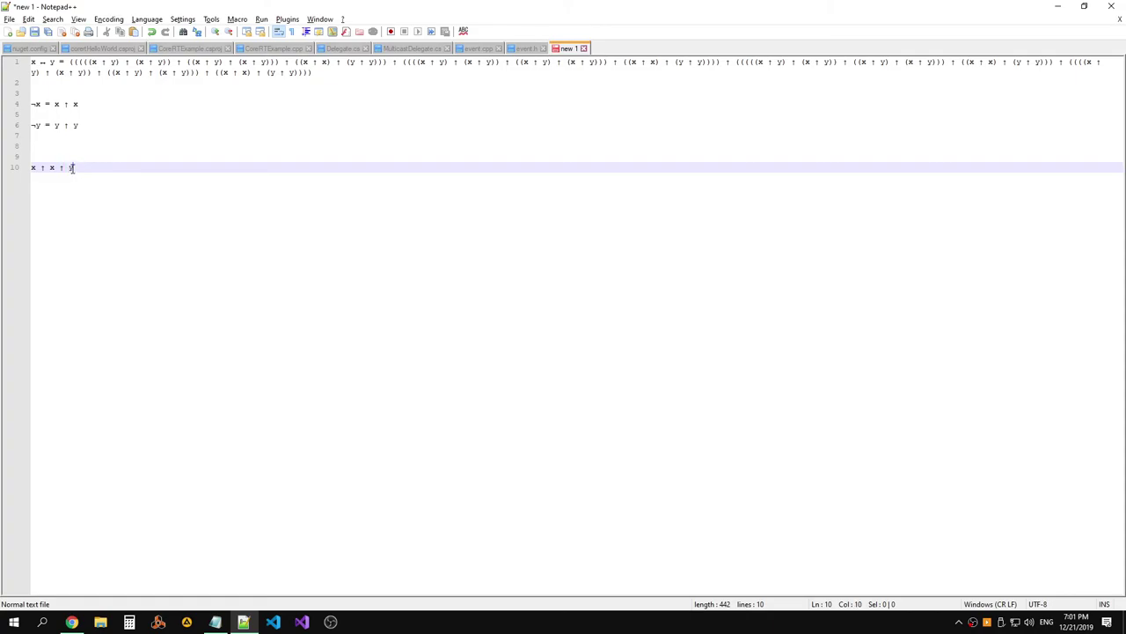
Check the new NAND pair in the circuit and bracket the formula as ((x ↑ x) ↑ y)
key("alt+Tab")
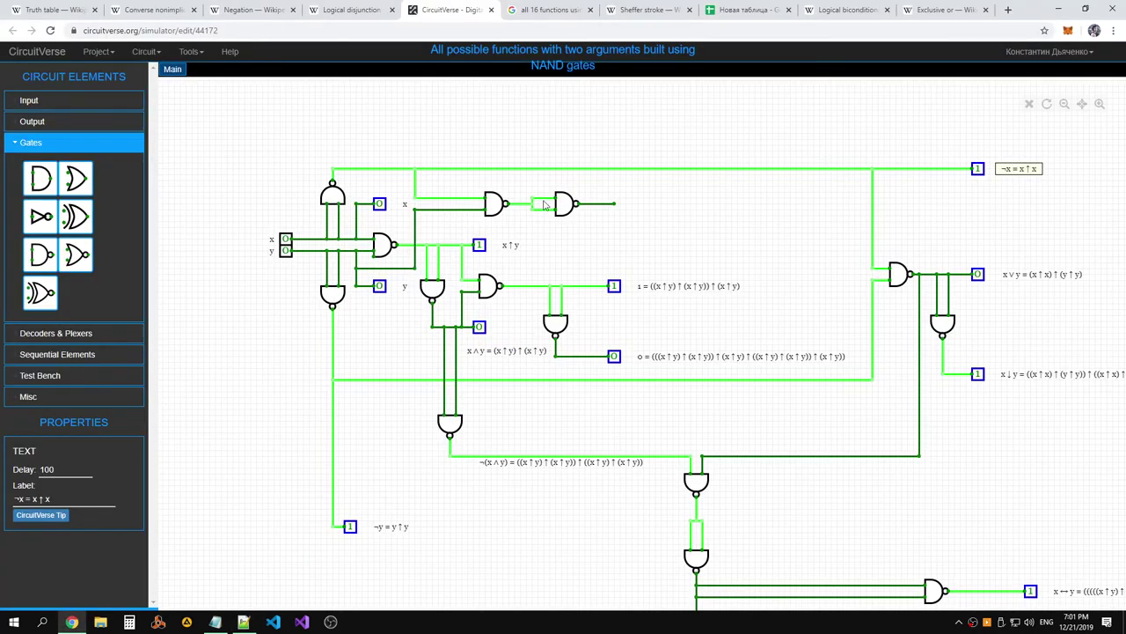
key("alt+Tab")
left_click_drag(73, 166, 31, 168)
left_click(59, 167)
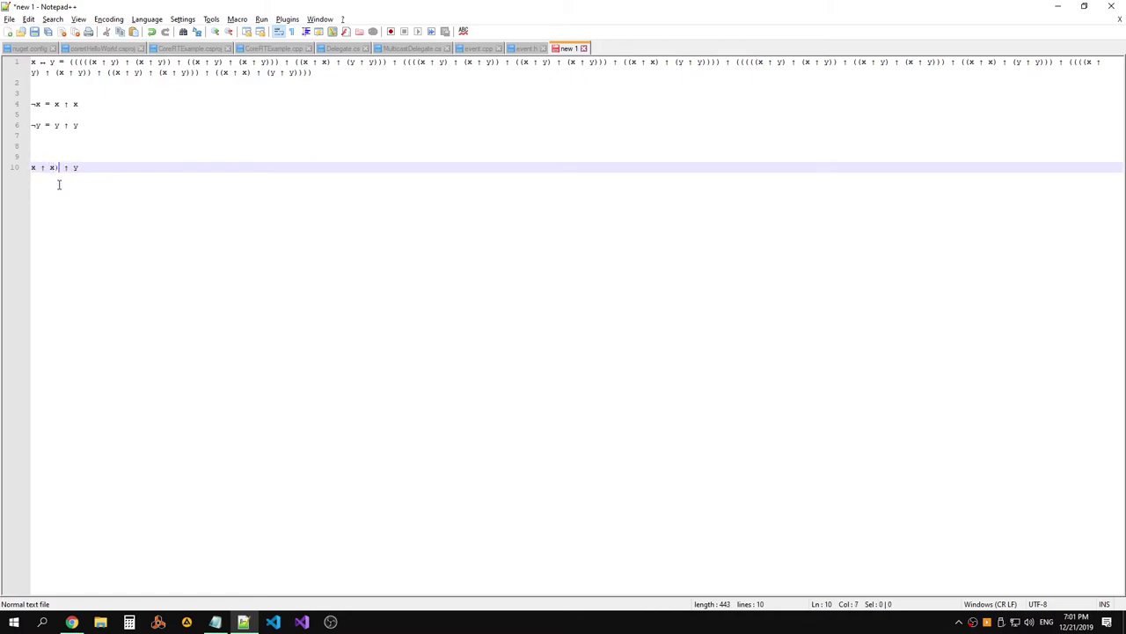
type("((")
key("End")
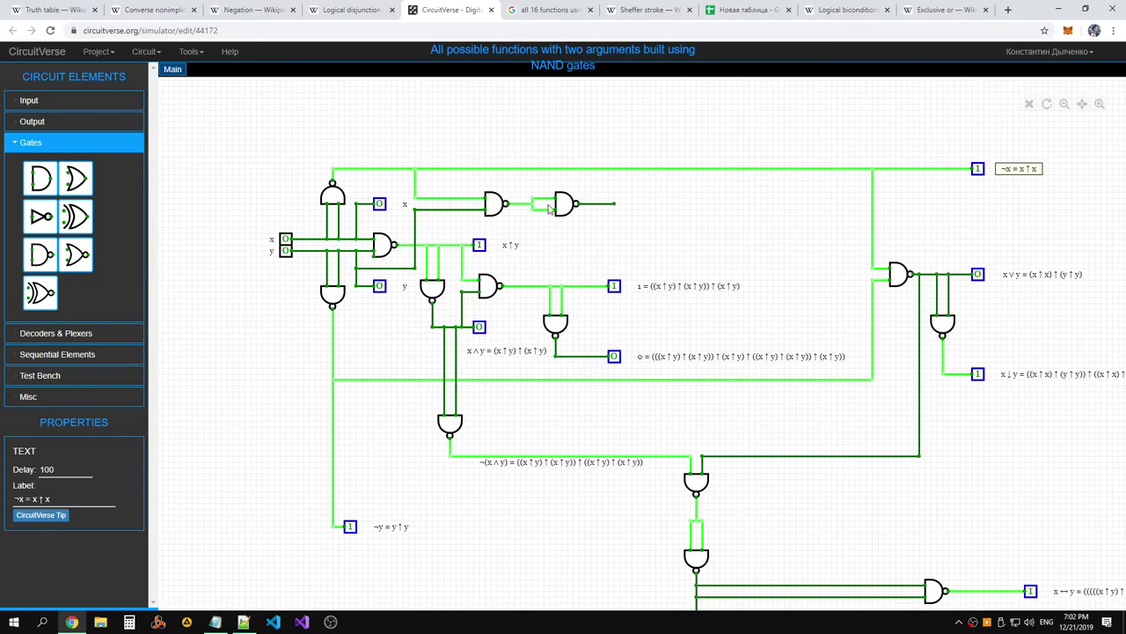
Complete the formula as ((x ↑ x) ↑ y) ↑ ((x ↑ x) ↑ y) by duplicating the bracketed expression, and make room before it
key("alt+Tab")
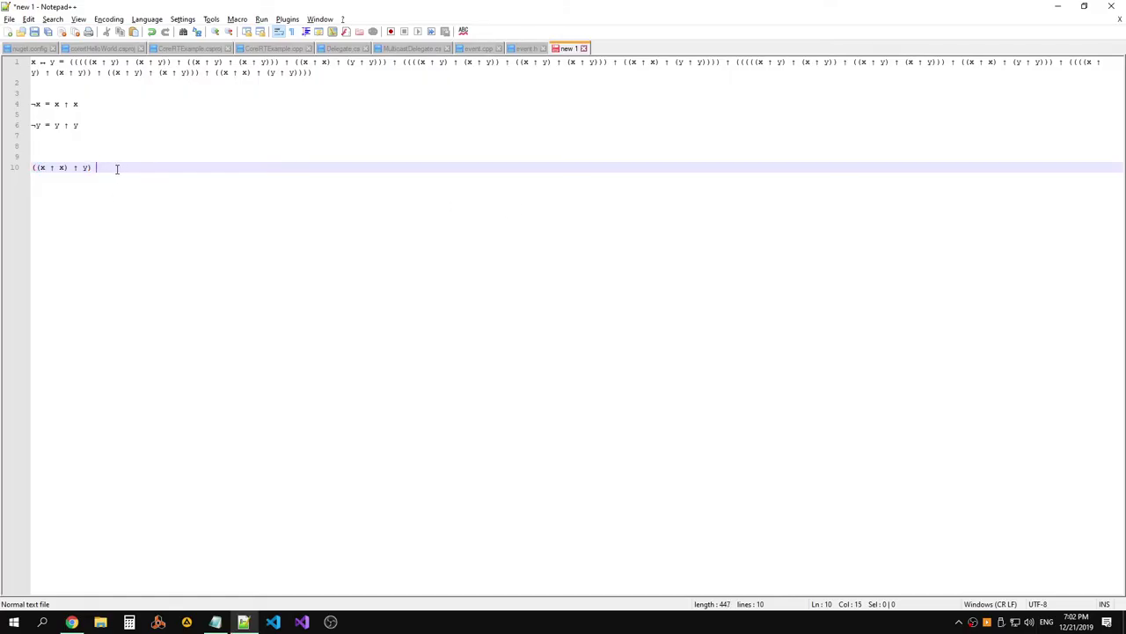
type("↑")
mouse_move(95, 167)
left_mouse_down()
mouse_move(8, 165)
mouse_move(86, 167)
left_mouse_up()
key("ctrl+c")
left_click(146, 167)
key("ctrl+v")
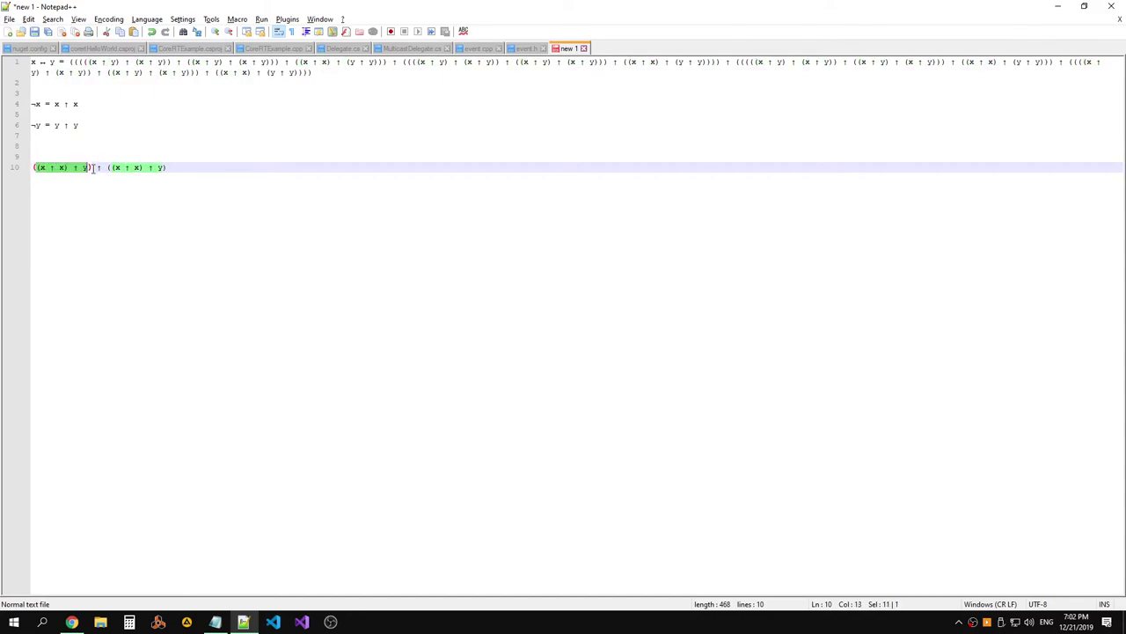
left_click(102, 167)
left_click(32, 168)
type("(")
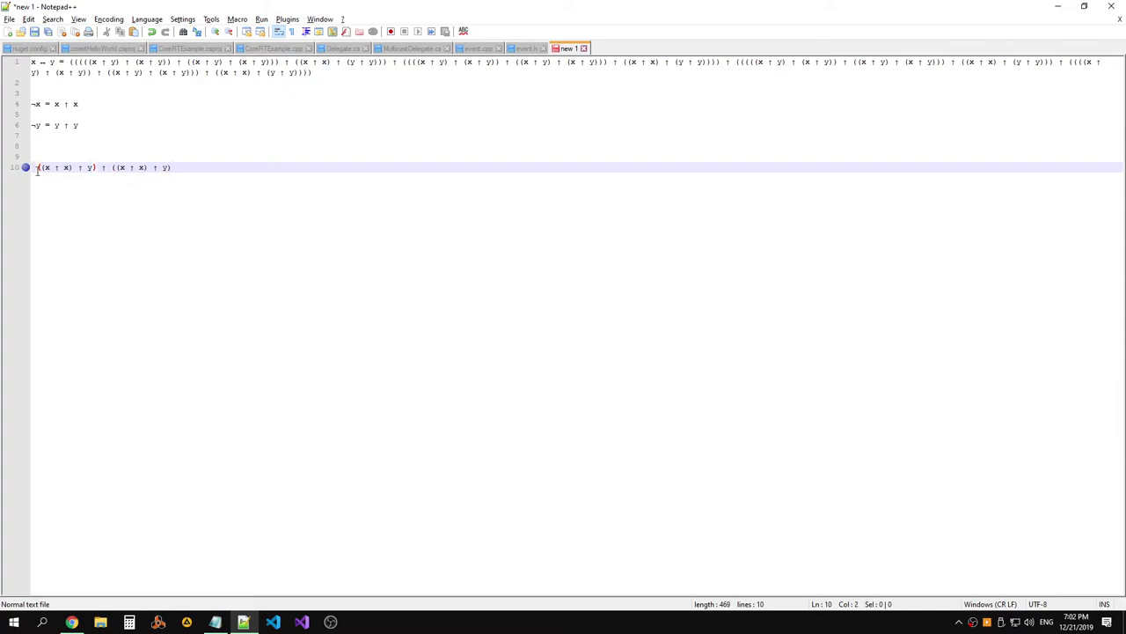
Go to the truth table spreadsheet and open the Wikipedia article linked from the heading of function 2
key("alt+Tab")
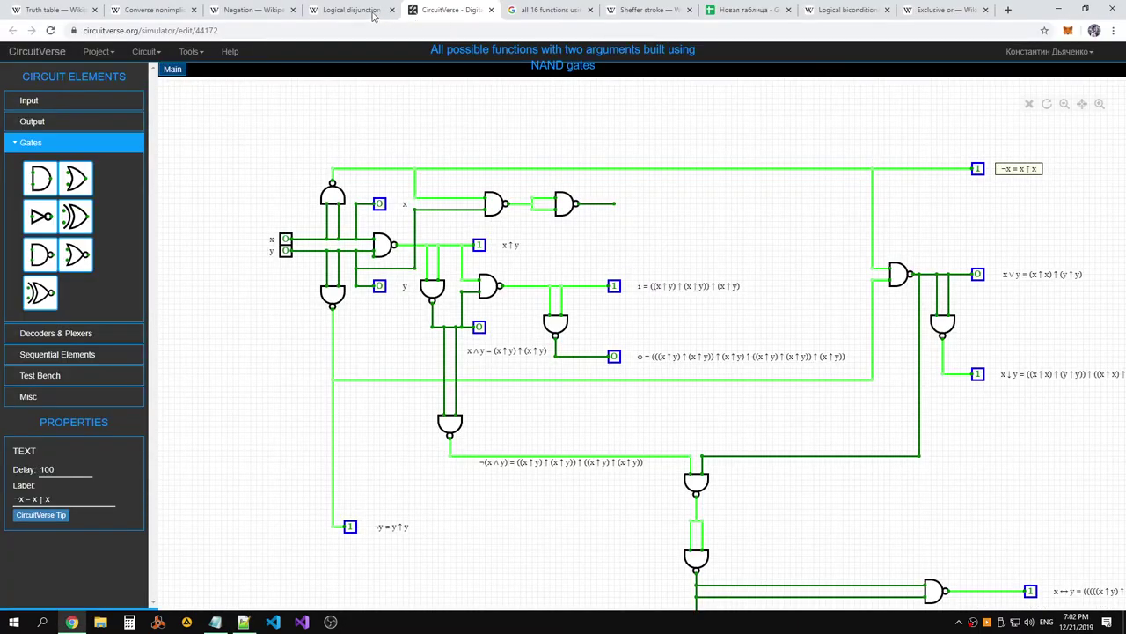
left_click(744, 11)
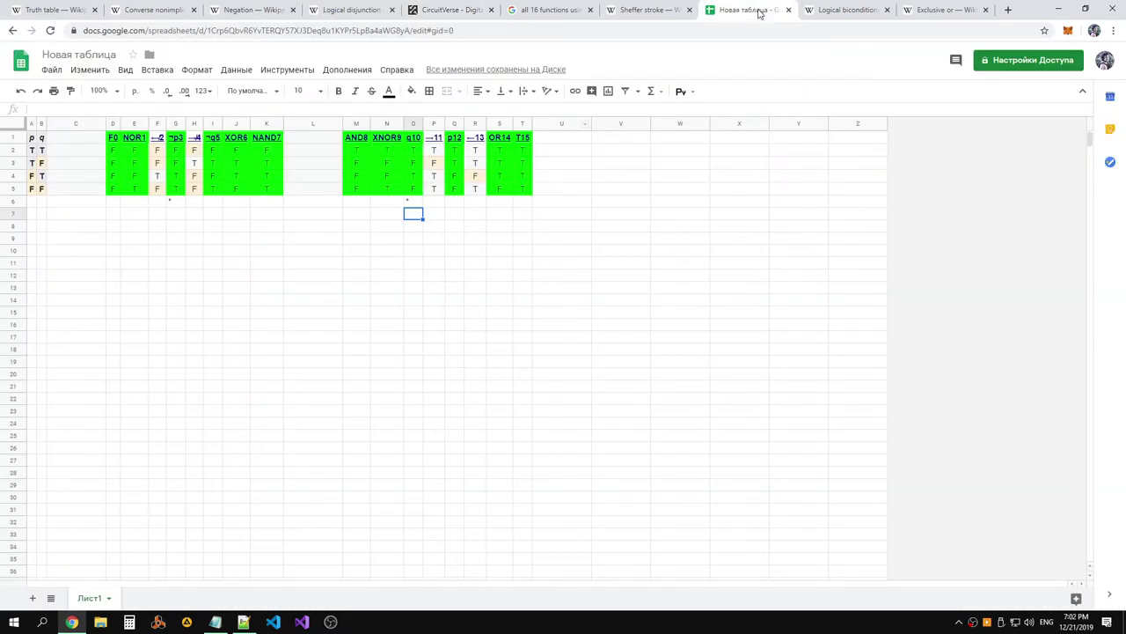
left_click(158, 139)
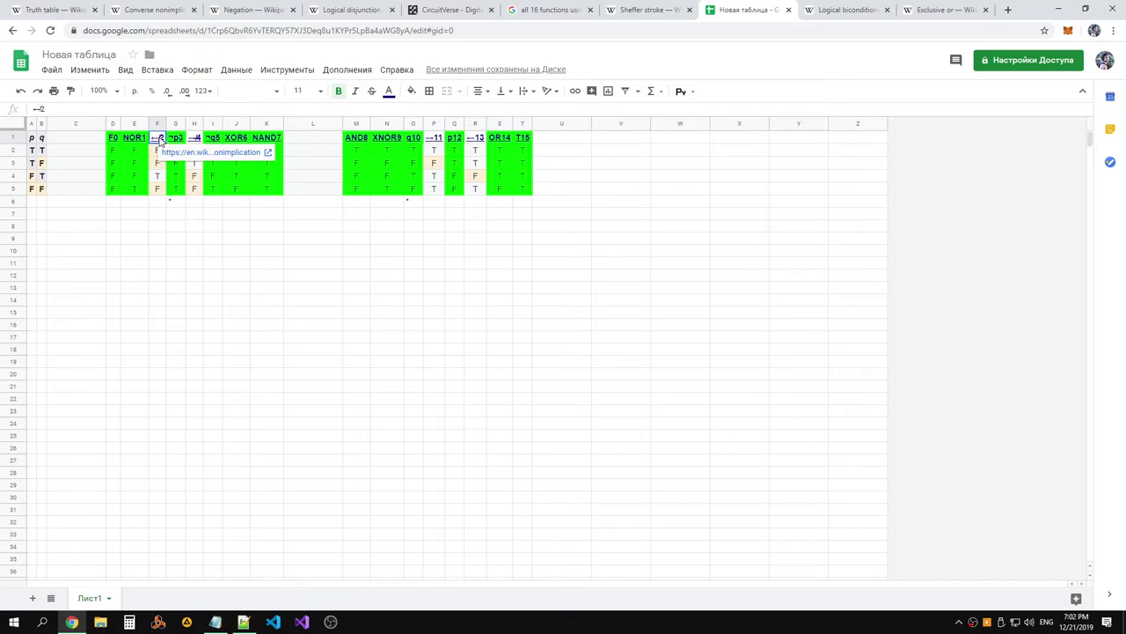
right_click(159, 141)
left_click(582, 239)
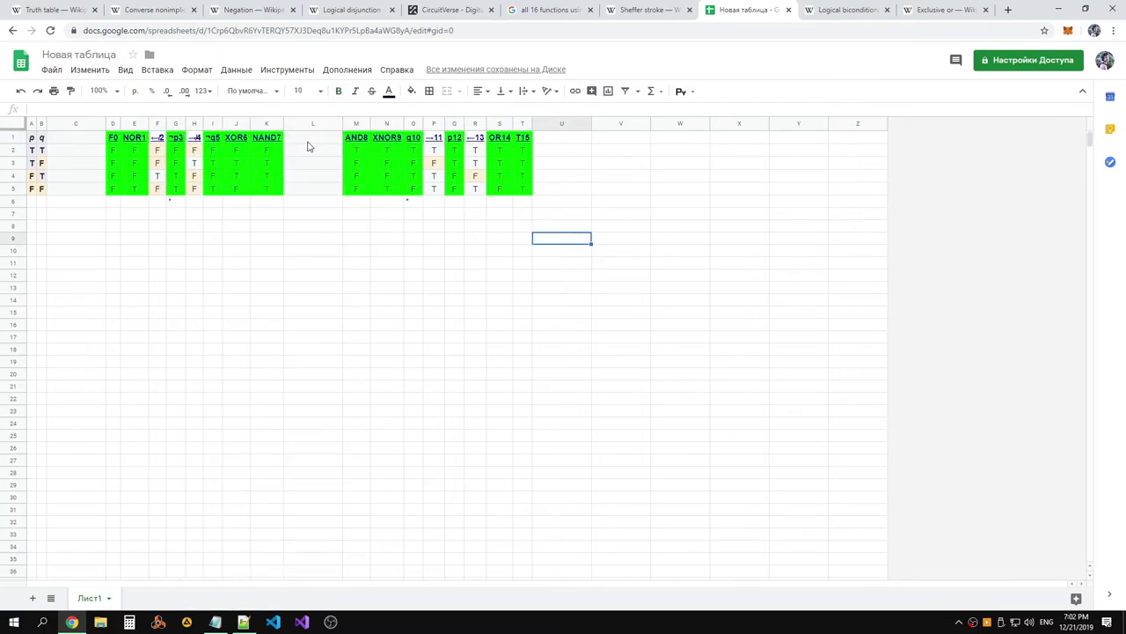
left_click(163, 142)
left_click(213, 157)
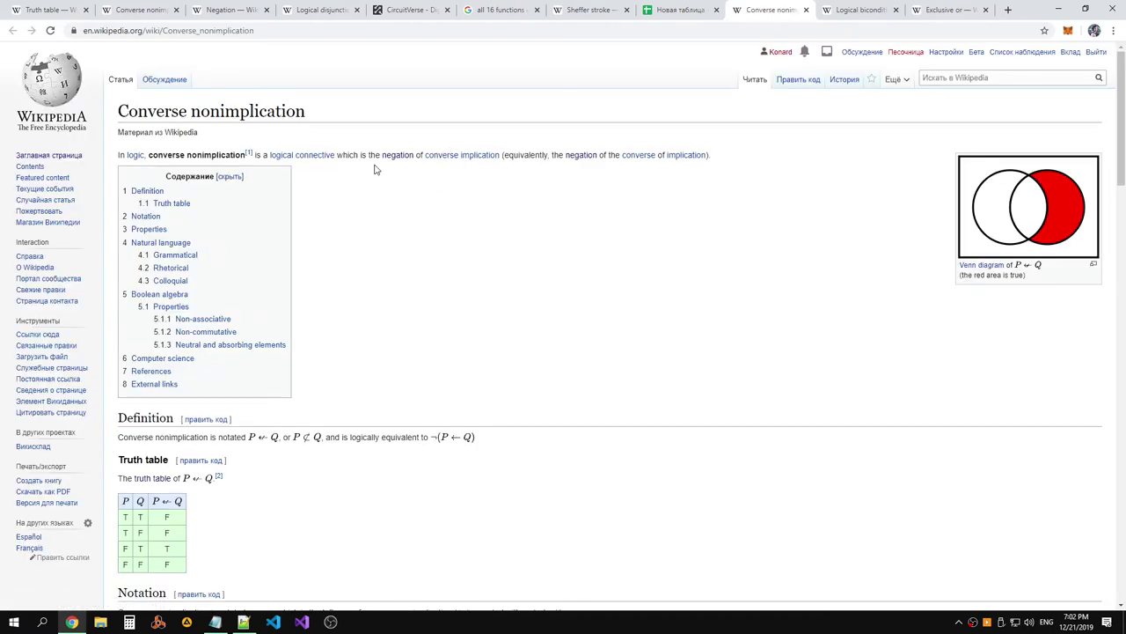
Read through the Converse nonimplication article for its notation, Boolean algebra definition and symbol
scroll(370, 194, "down", 1)
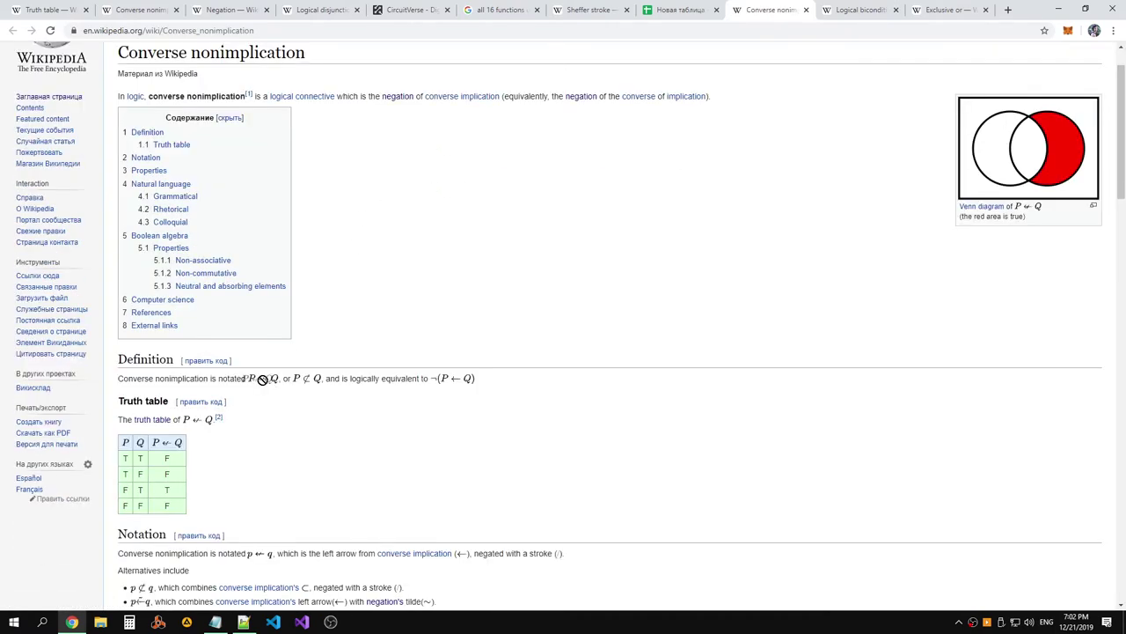
scroll(295, 405, "down", 2)
scroll(287, 387, "down", 2)
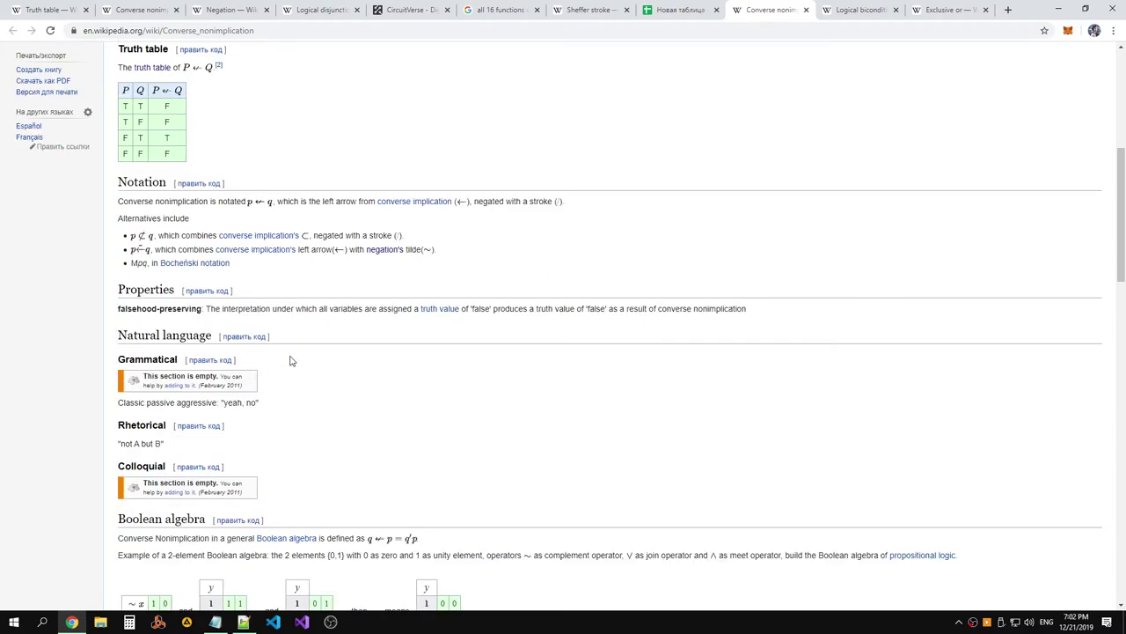
scroll(300, 361, "down", 3)
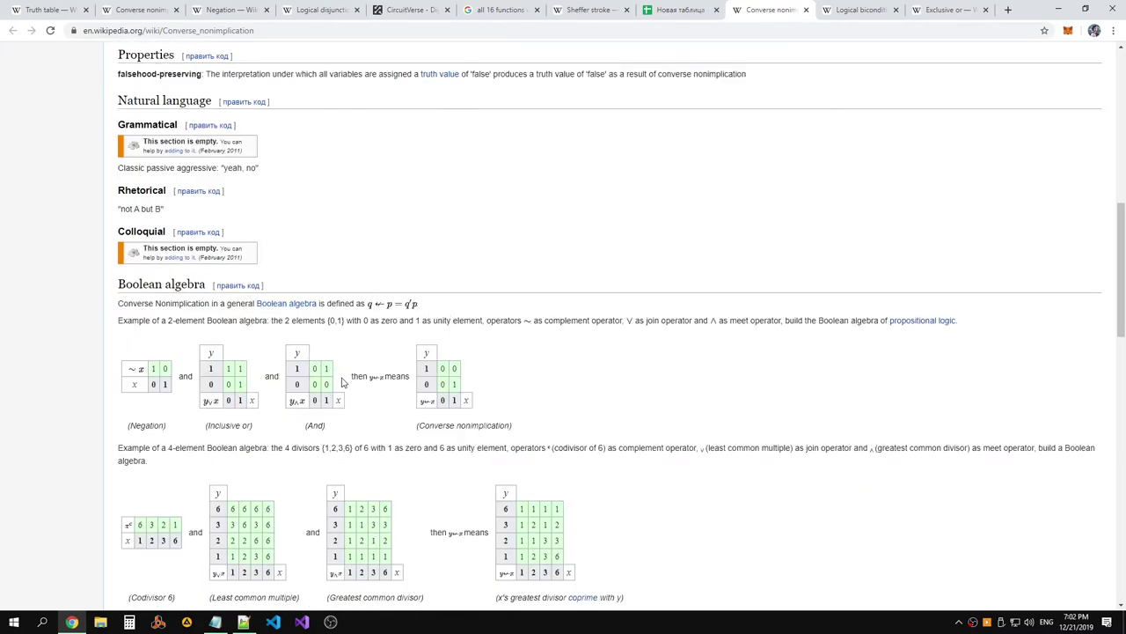
scroll(359, 366, "down", 2)
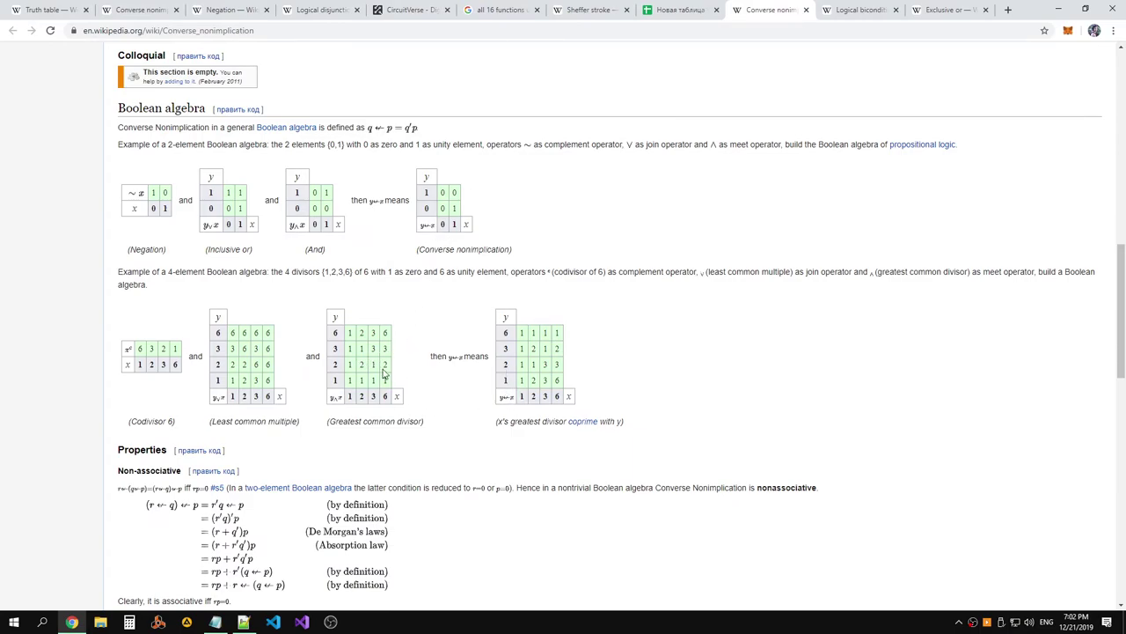
scroll(386, 379, "down", 2)
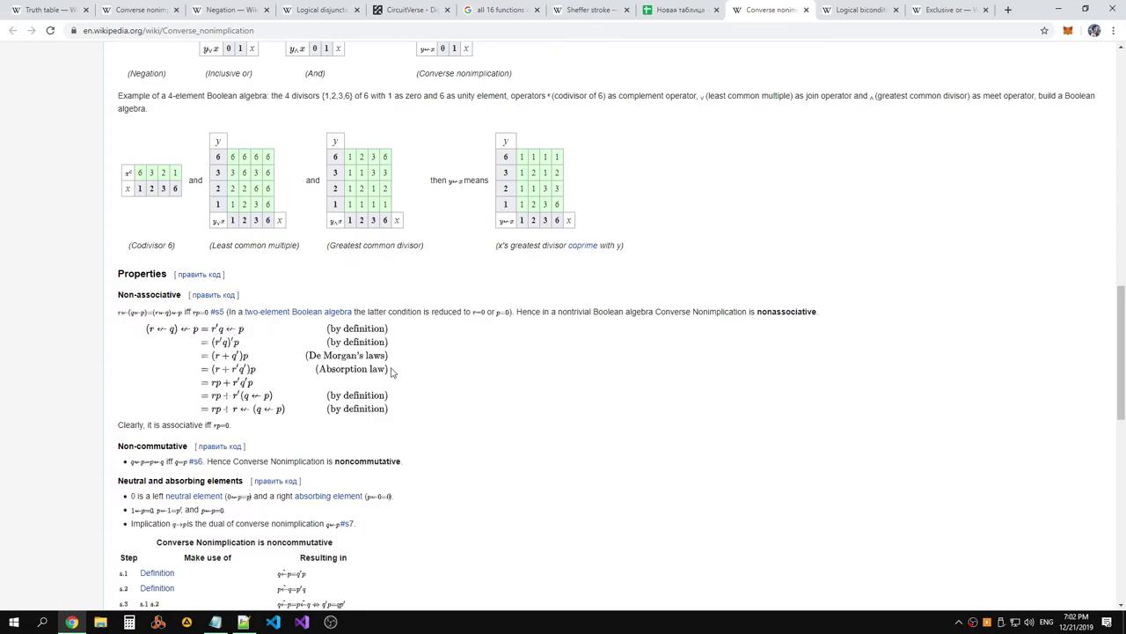
scroll(421, 364, "down", 1)
scroll(384, 483, "down", 2)
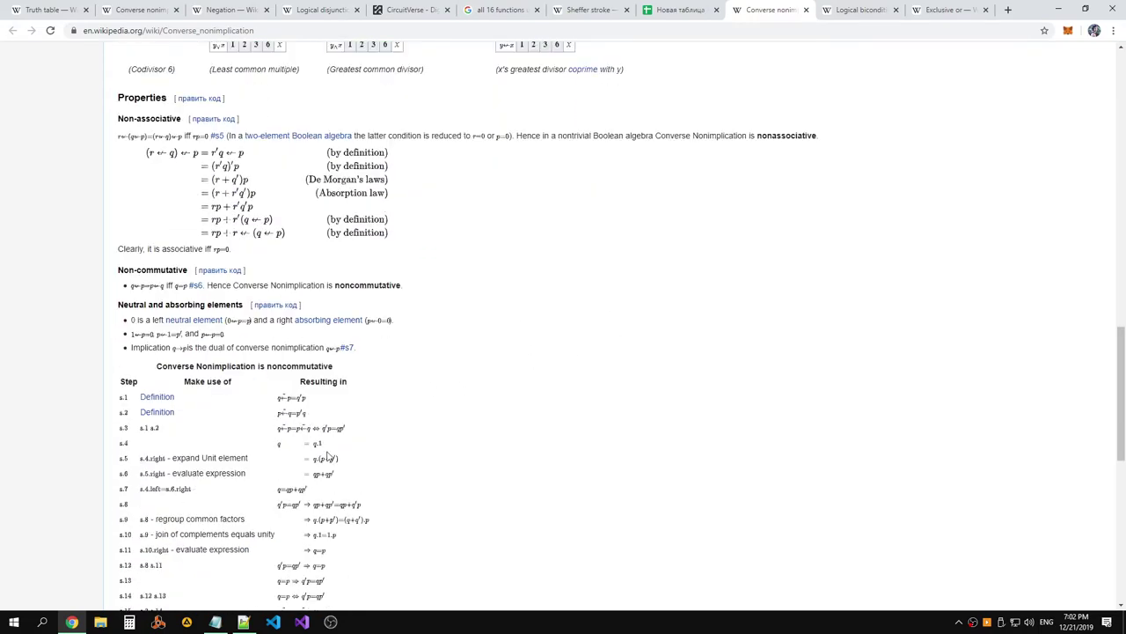
left_click_drag(314, 435, 417, 421)
scroll(417, 420, "down", 1)
left_click(415, 421)
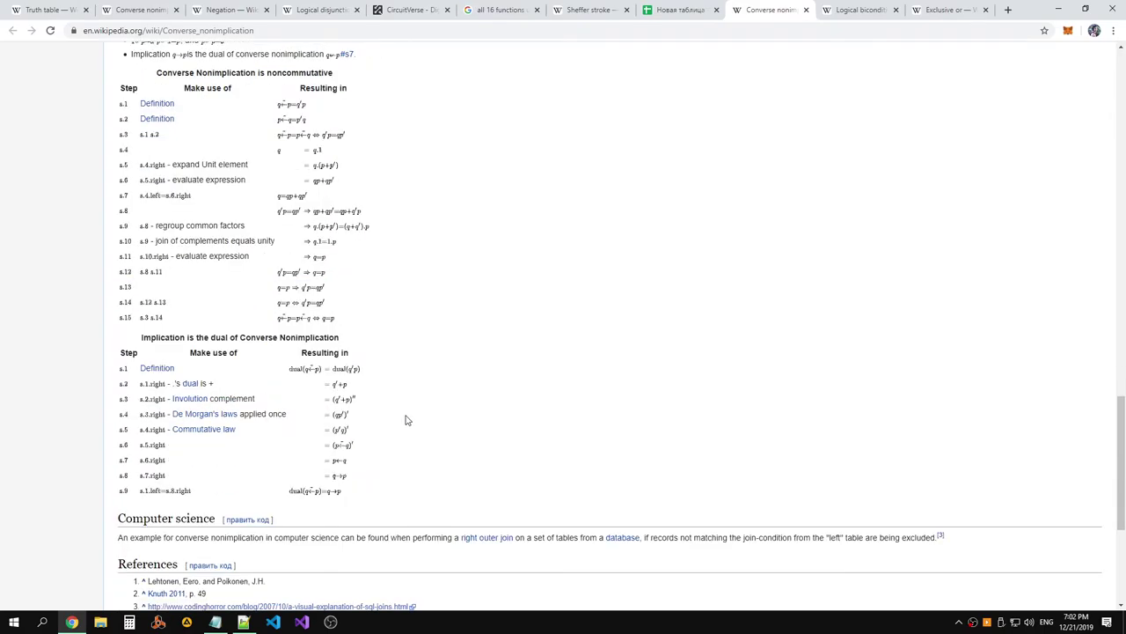
scroll(345, 481, "down", 2)
scroll(527, 385, "up", 4)
scroll(539, 385, "up", 9)
Copy the article's title and search the web in a new tab for "Converse nonimplication unicode symbol"
left_click_drag(336, 123, 120, 107)
key("ctrl+c")
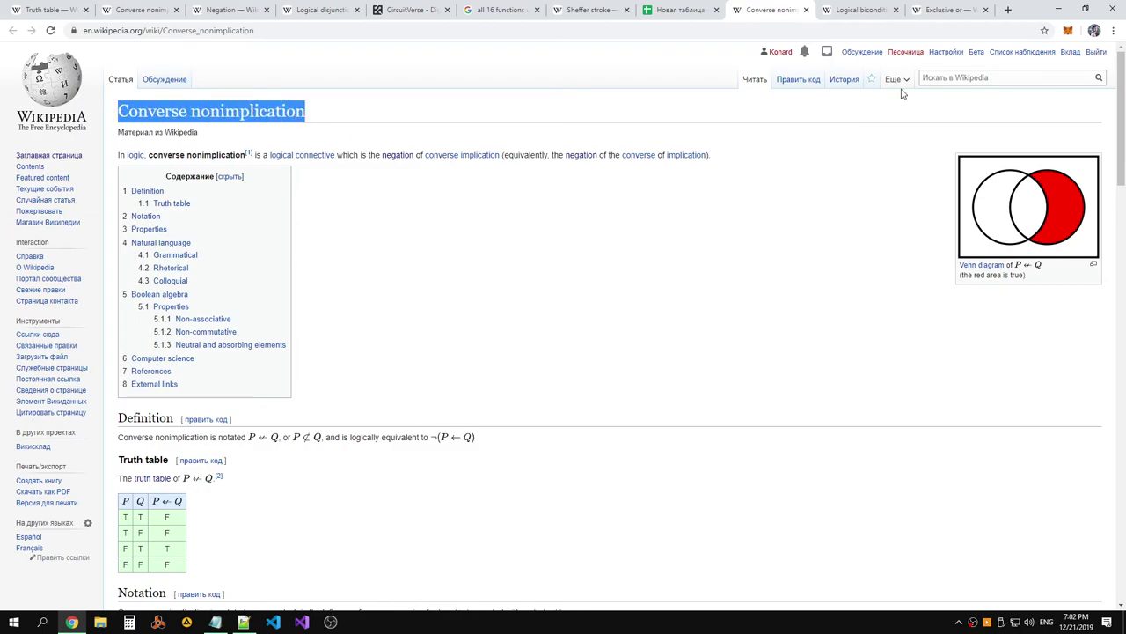
left_click(1009, 10)
key("ctrl+v")
type("s")
type("yn")
key("BackSpace")
key("BackSpace")
key("BackSpace")
type("unicode symbol")
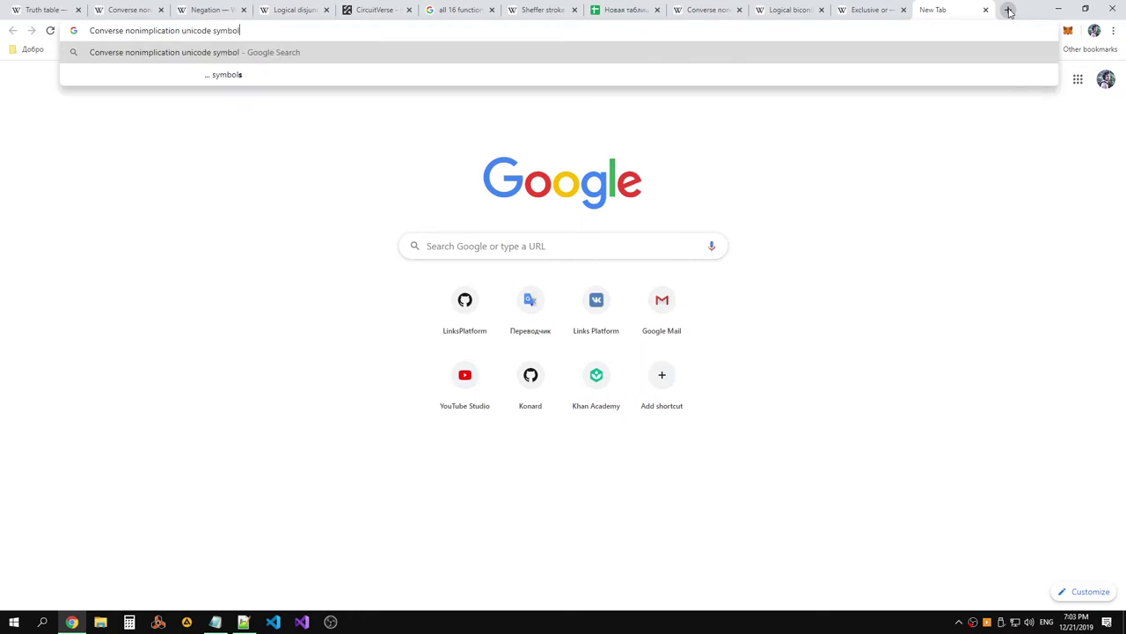
key("Return")
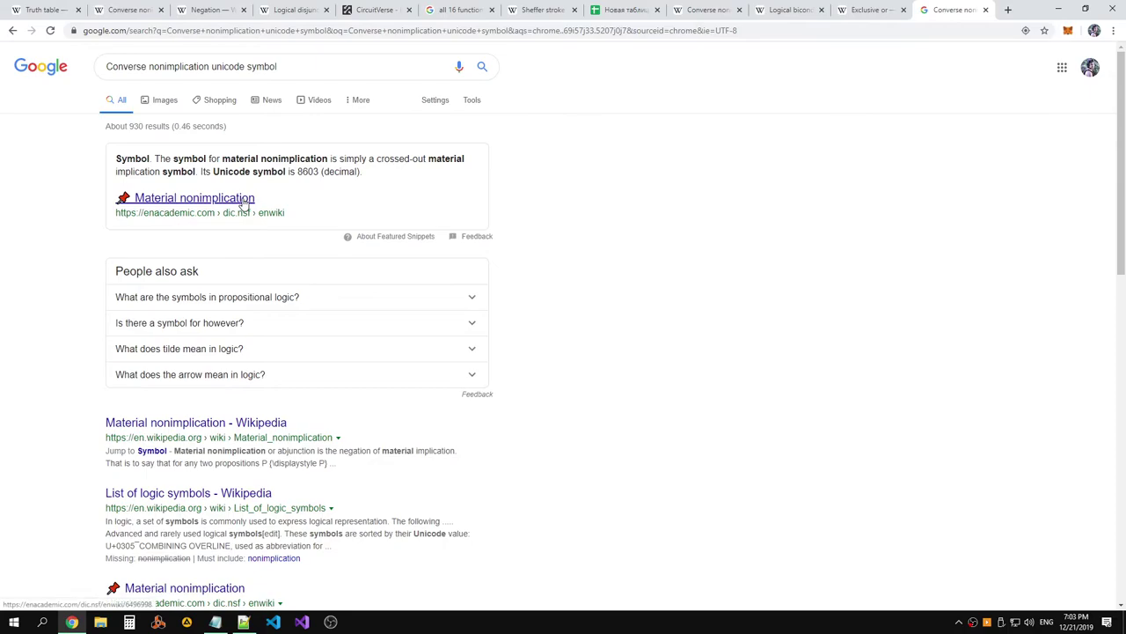
Open the Material nonimplication result in a separate tab, examine its notation and symbol sections, and return to the search results
right_click(247, 201)
left_click(282, 208)
left_click(959, 12)
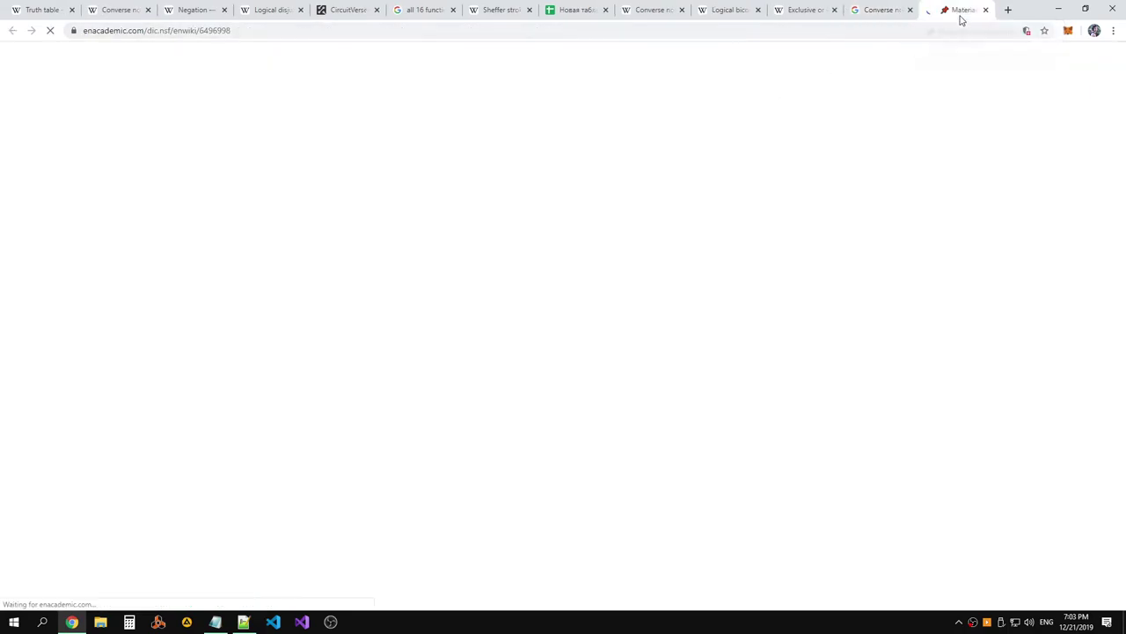
scroll(506, 238, "down", 3)
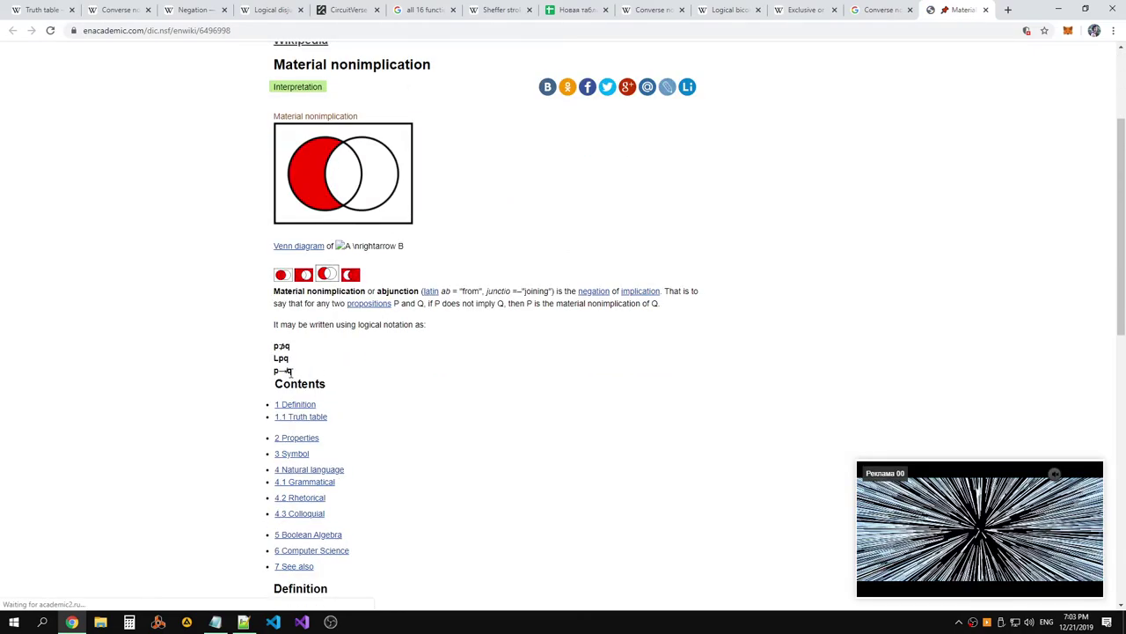
left_click_drag(290, 371, 276, 371)
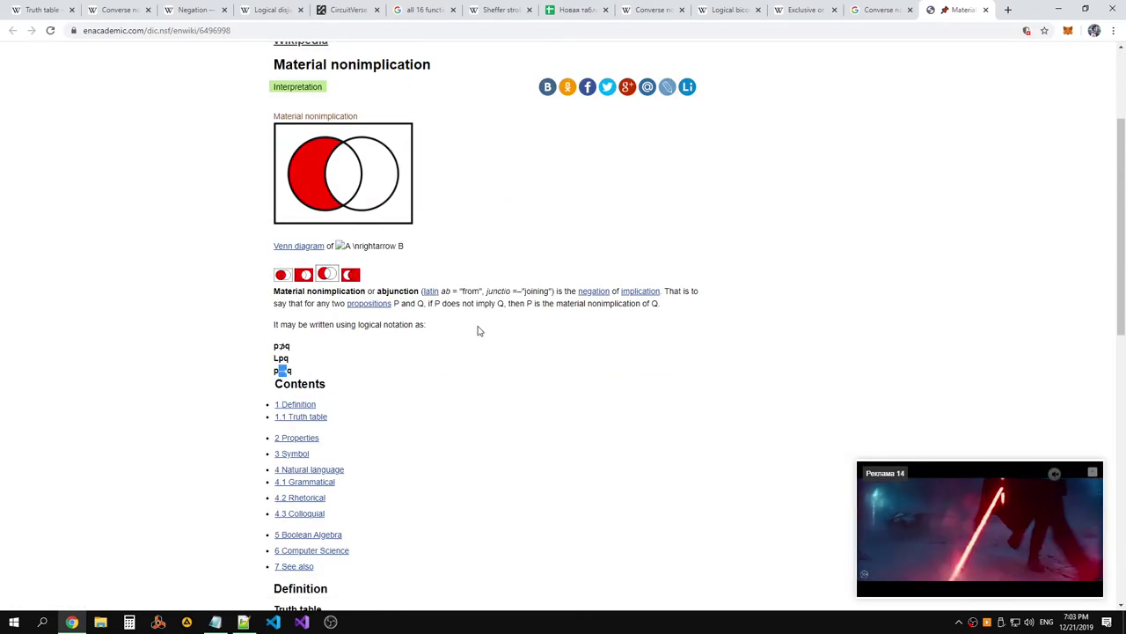
scroll(485, 327, "up", 2)
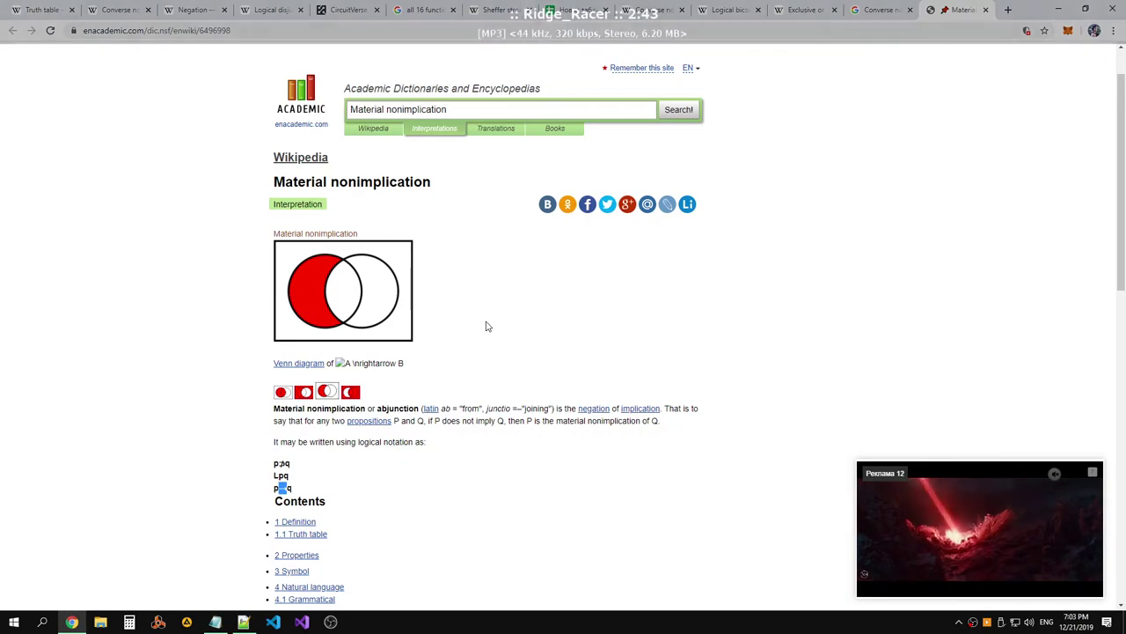
scroll(488, 323, "down", 6)
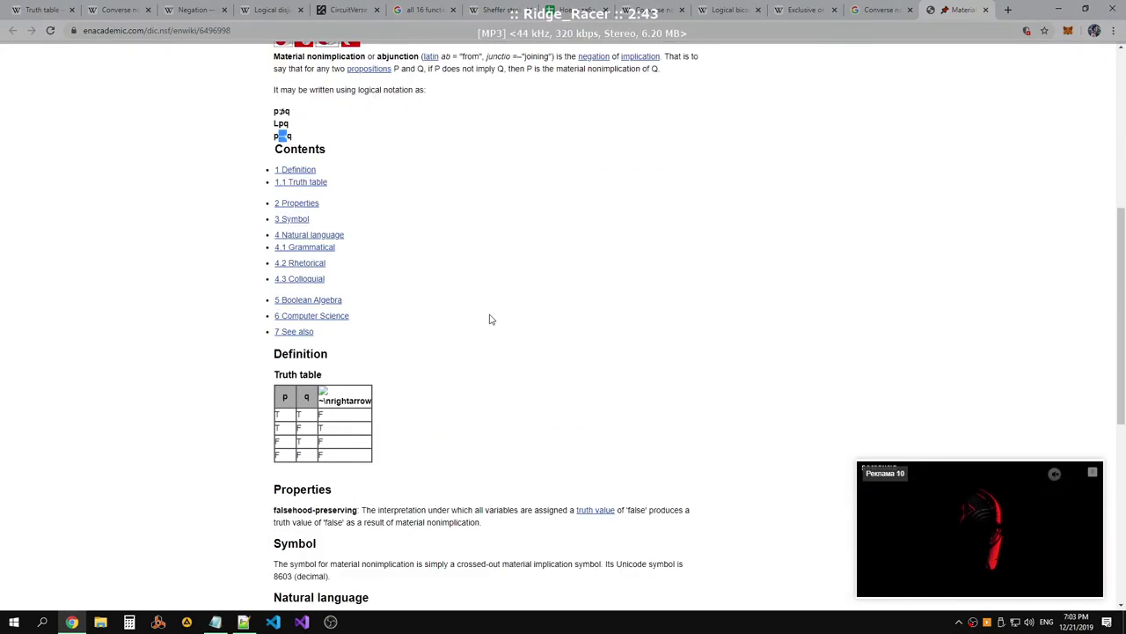
scroll(491, 319, "down", 5)
left_click(884, 11)
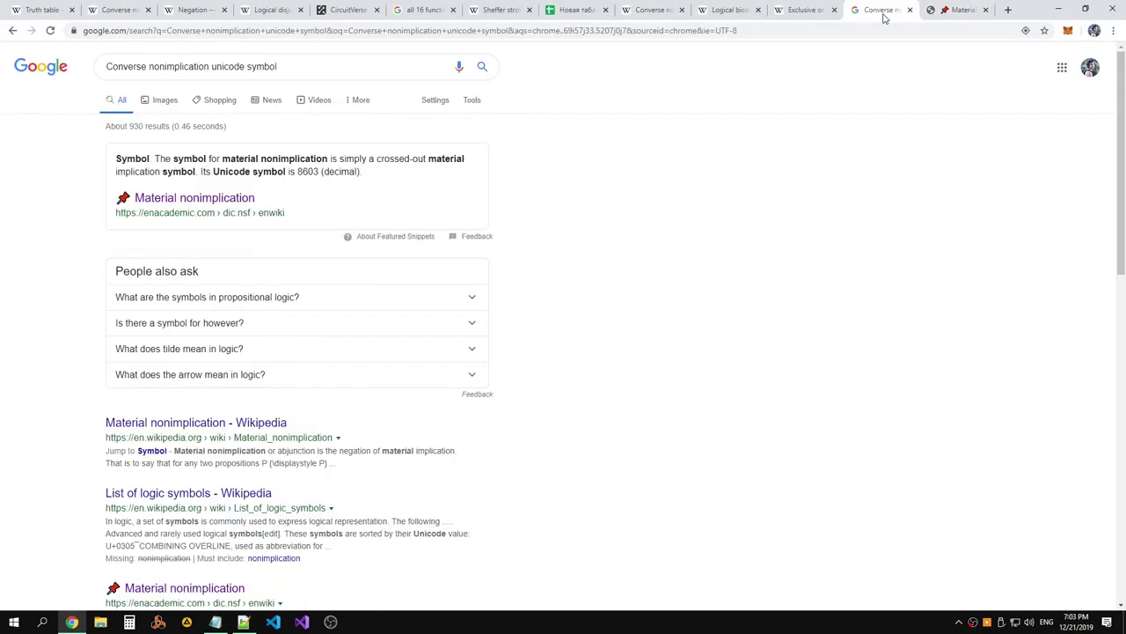
Open the Wikipedia result "List of logic symbols" in a separate tab and go to its basic logic symbols table
scroll(651, 176, "down", 2)
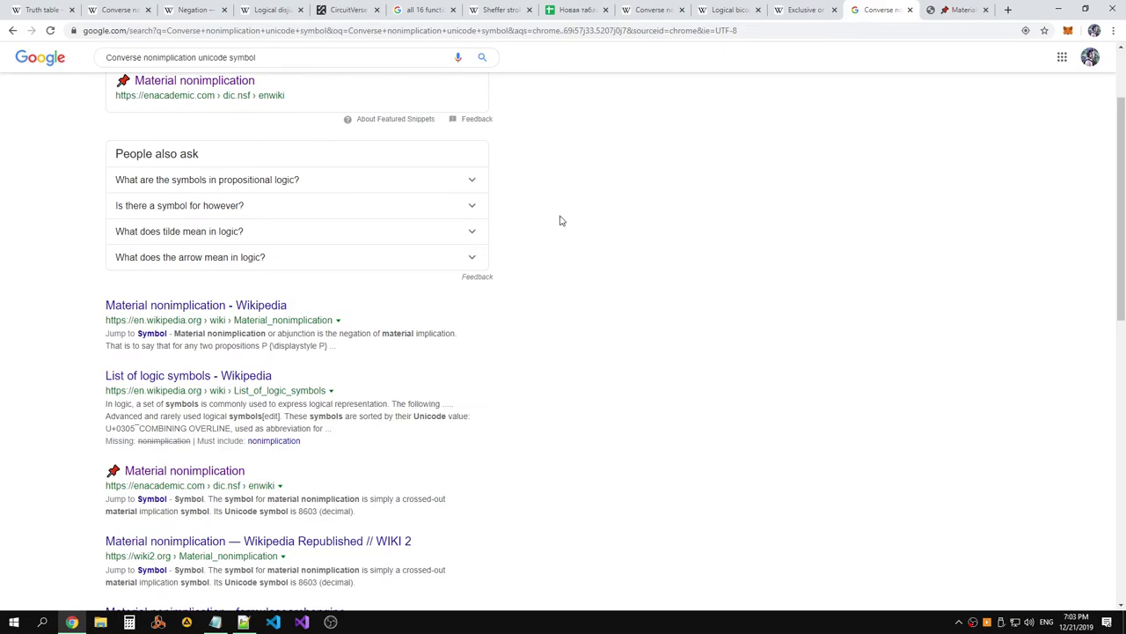
middle_click(237, 377)
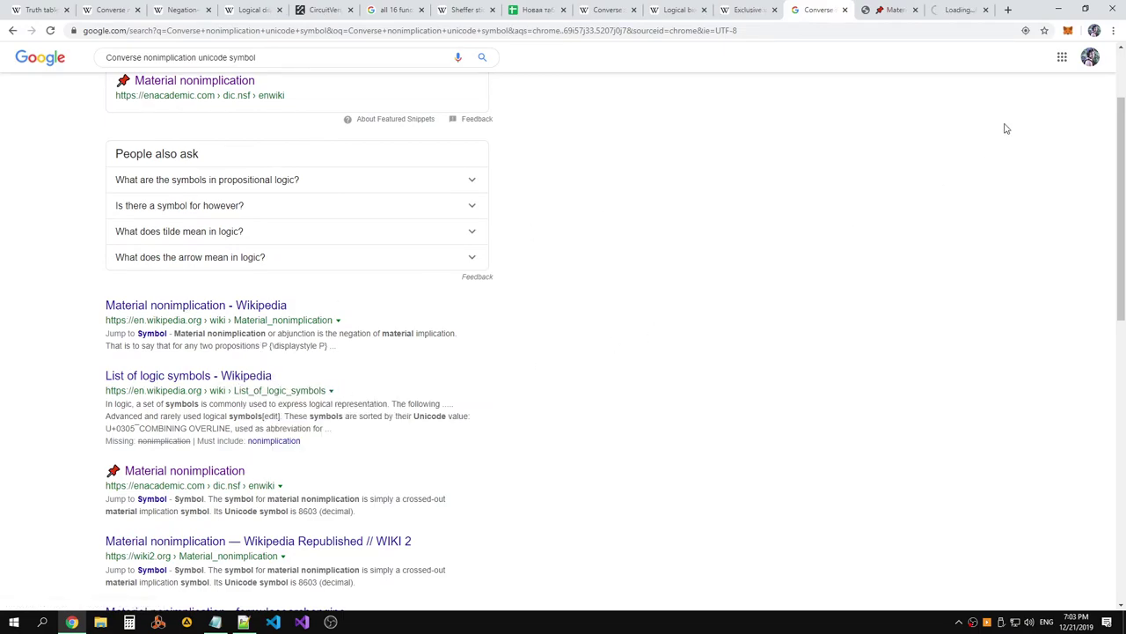
left_click(941, 10)
scroll(628, 181, "down", 8)
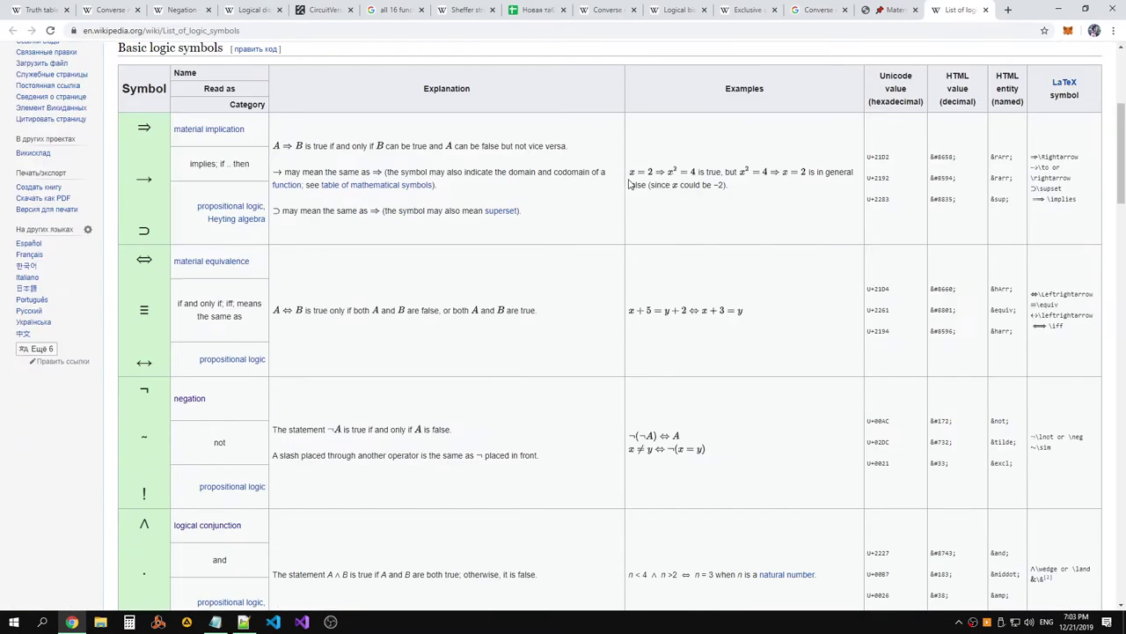
Search the article's text for "conv" and for "non", and clear the search term
key("ctrl+f")
type("c")
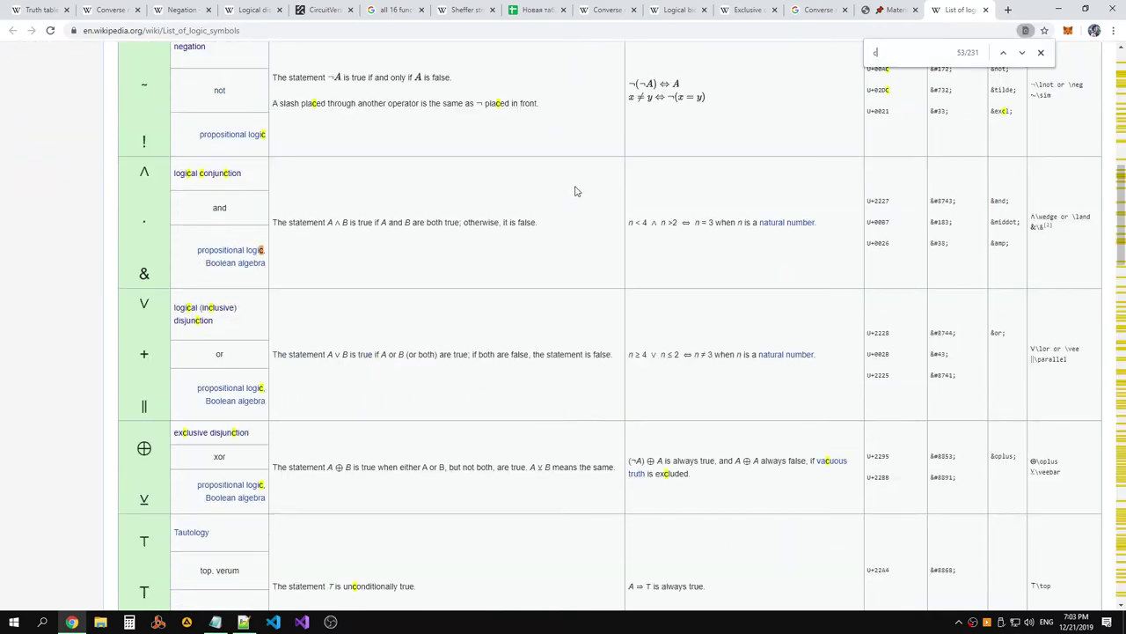
type("o")
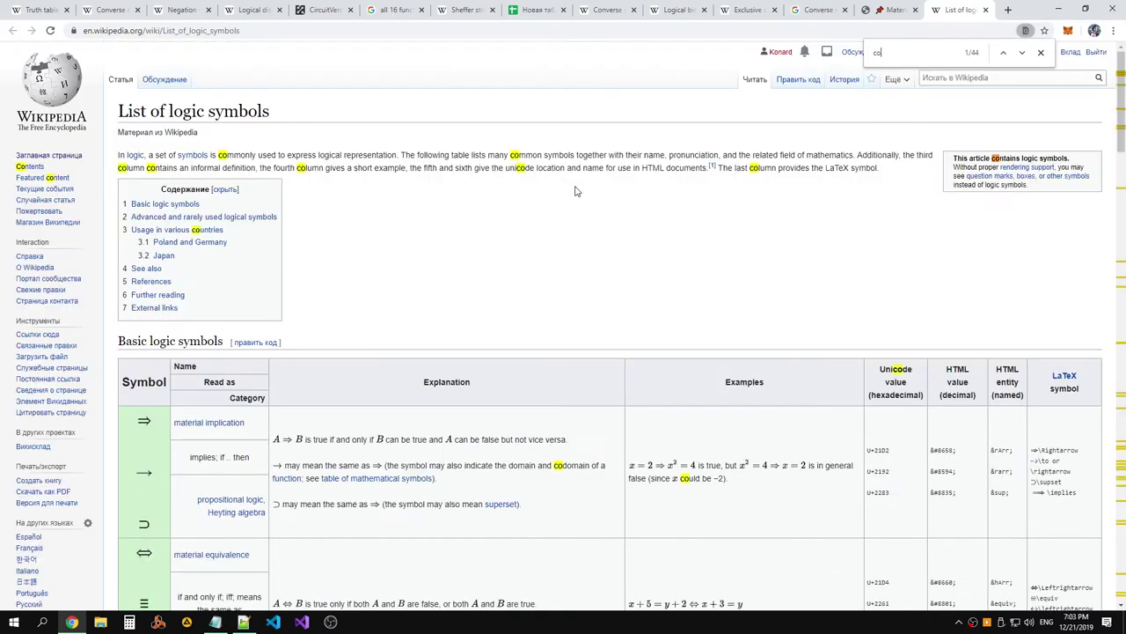
type("nv")
key("BackSpace")
key("BackSpace")
key("BackSpace")
key("BackSpace")
key("BackSpace")
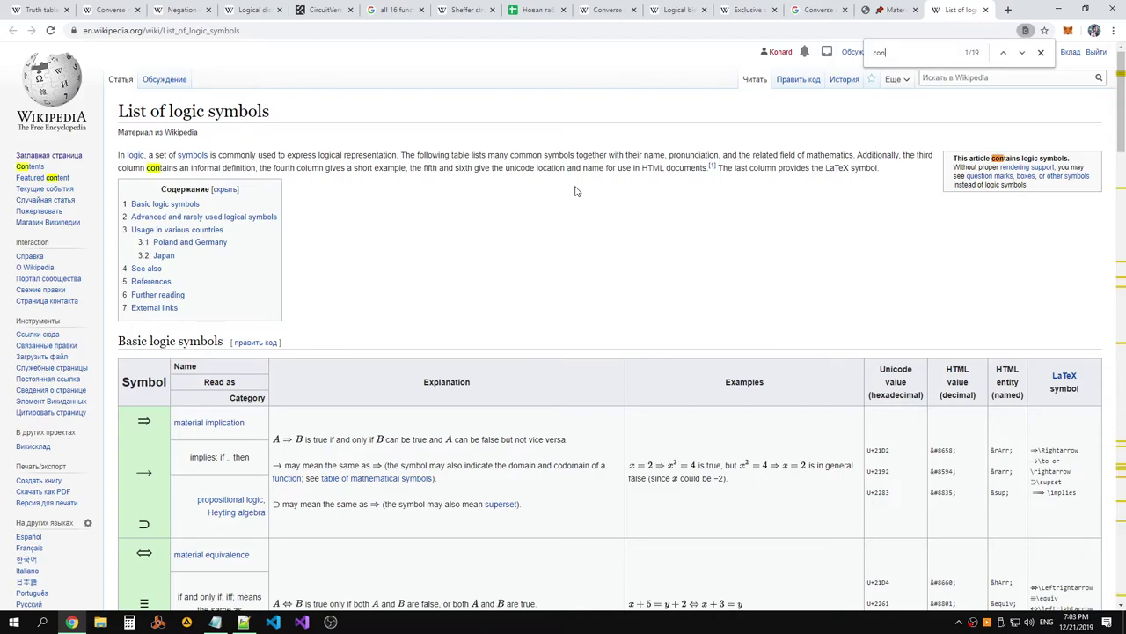
type("non")
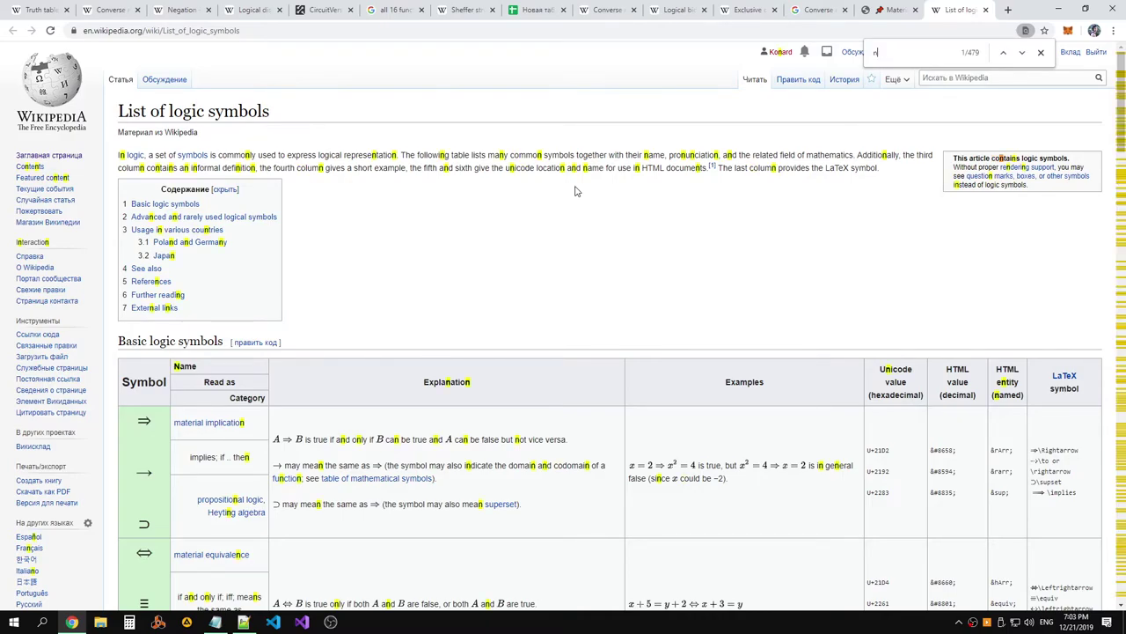
key("BackSpace")
key("BackSpace")
key("BackSpace")
key("BackSpace")
key("BackSpace")
key("BackSpace")
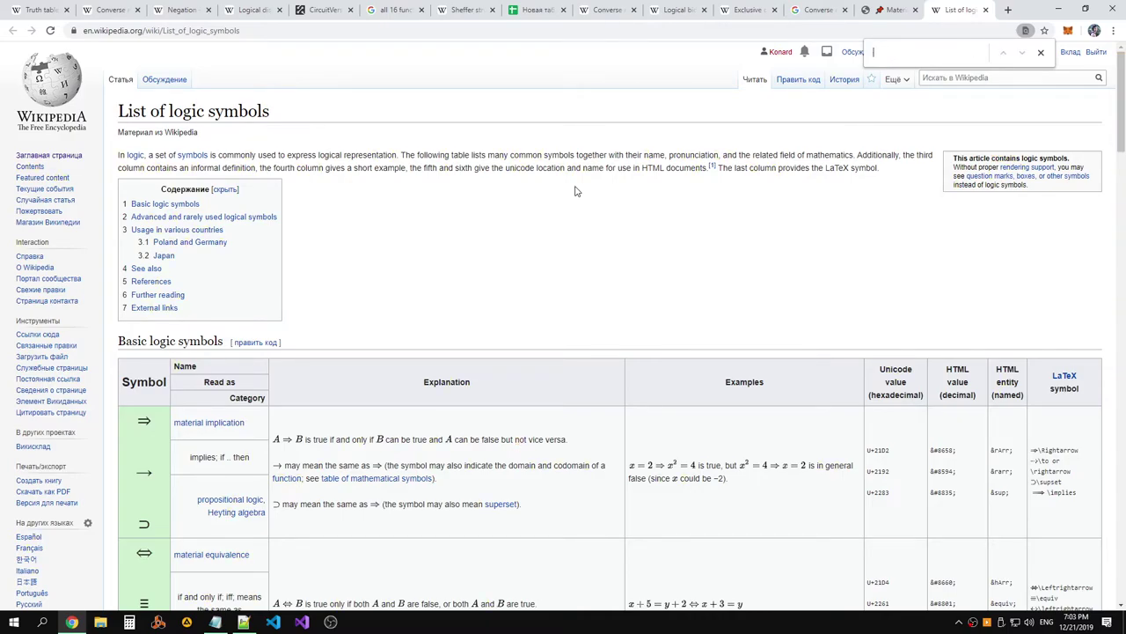
Scan the remaining logic symbols, including the advanced and rarely used ones, and close the article
scroll(613, 206, "down", 20)
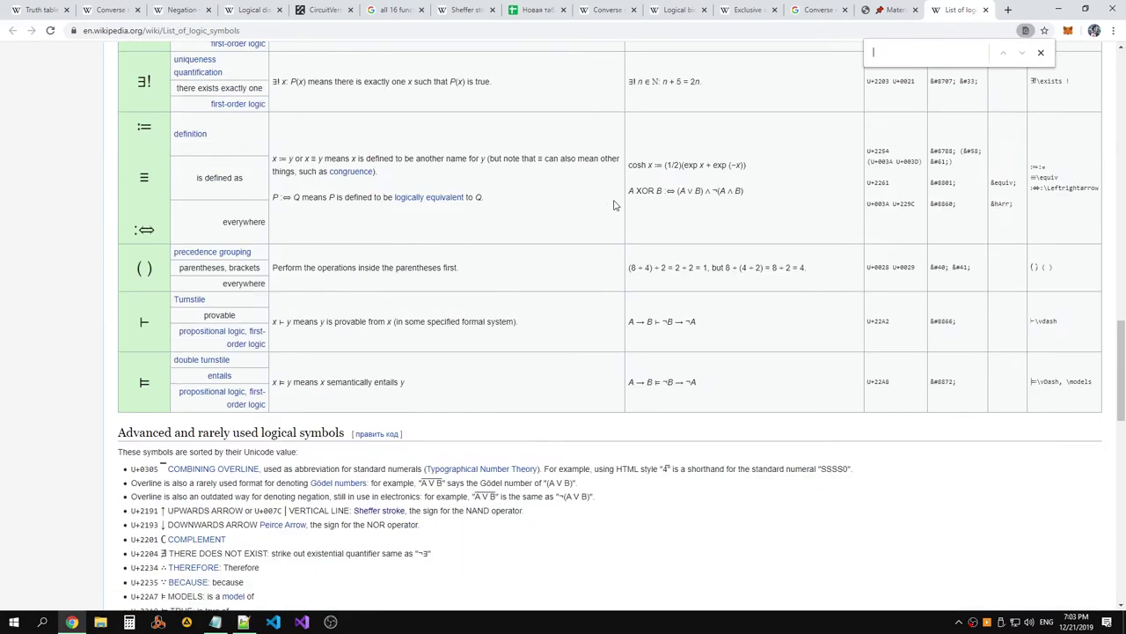
left_click_drag(1123, 358, 1123, 496)
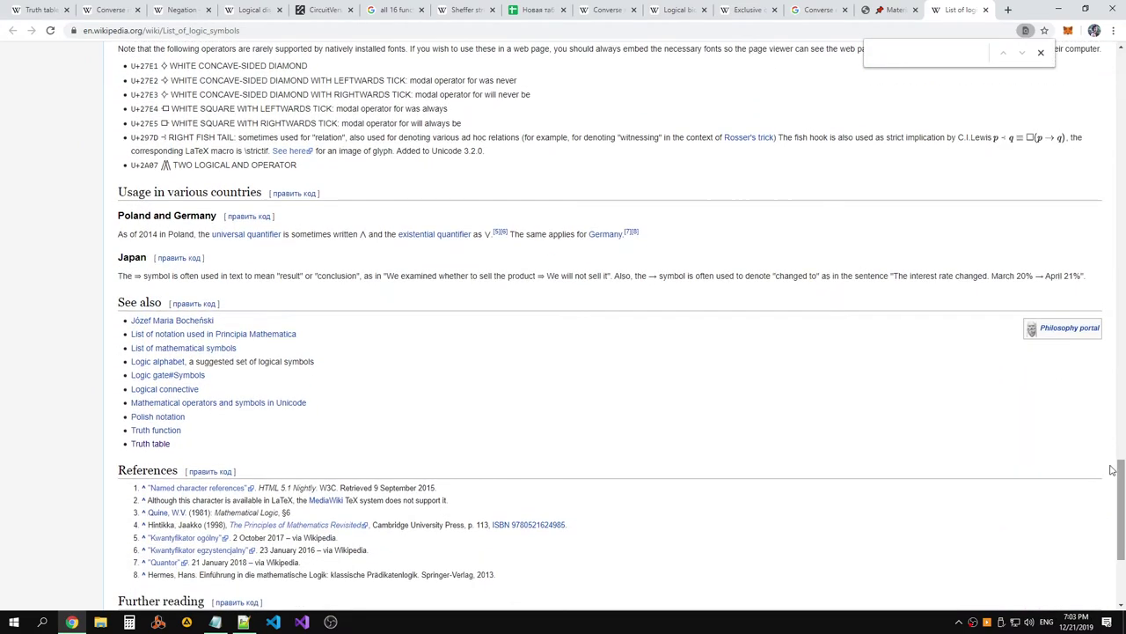
left_click(985, 10)
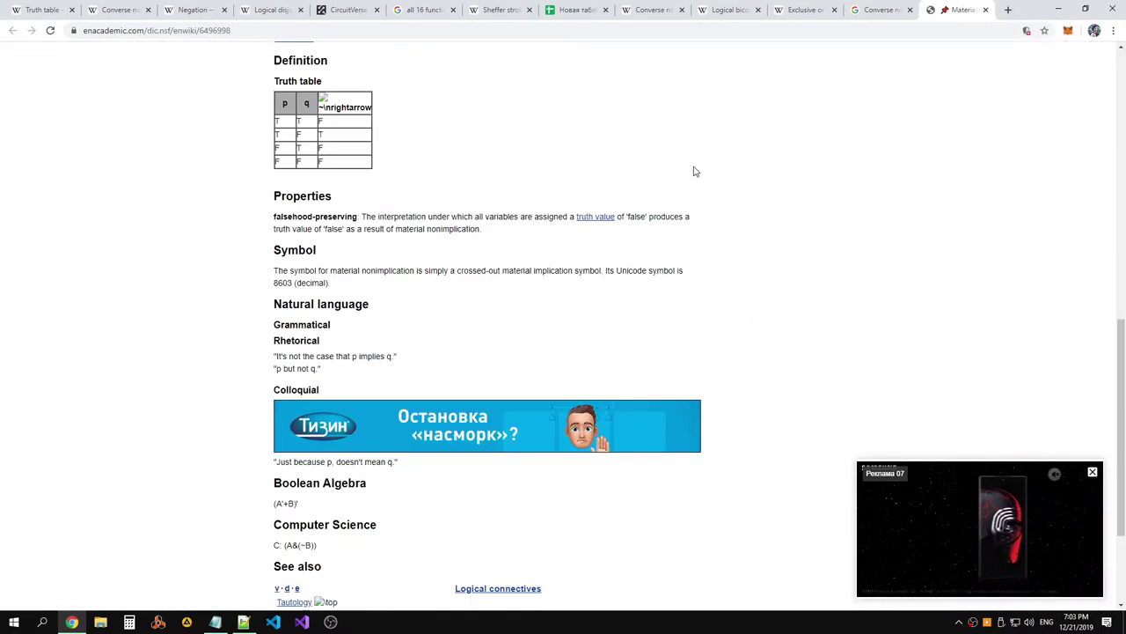
Return to the search results and open the "Material nonimplication - formulasearchengine" page
scroll(693, 171, "down", 2)
left_click(866, 11)
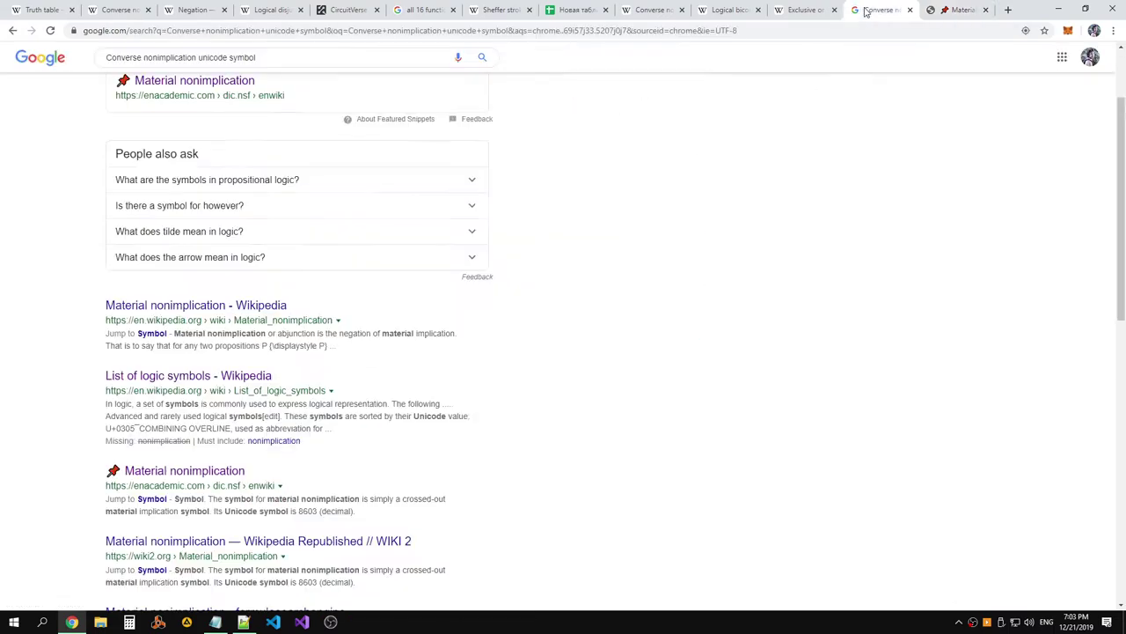
scroll(543, 293, "down", 3)
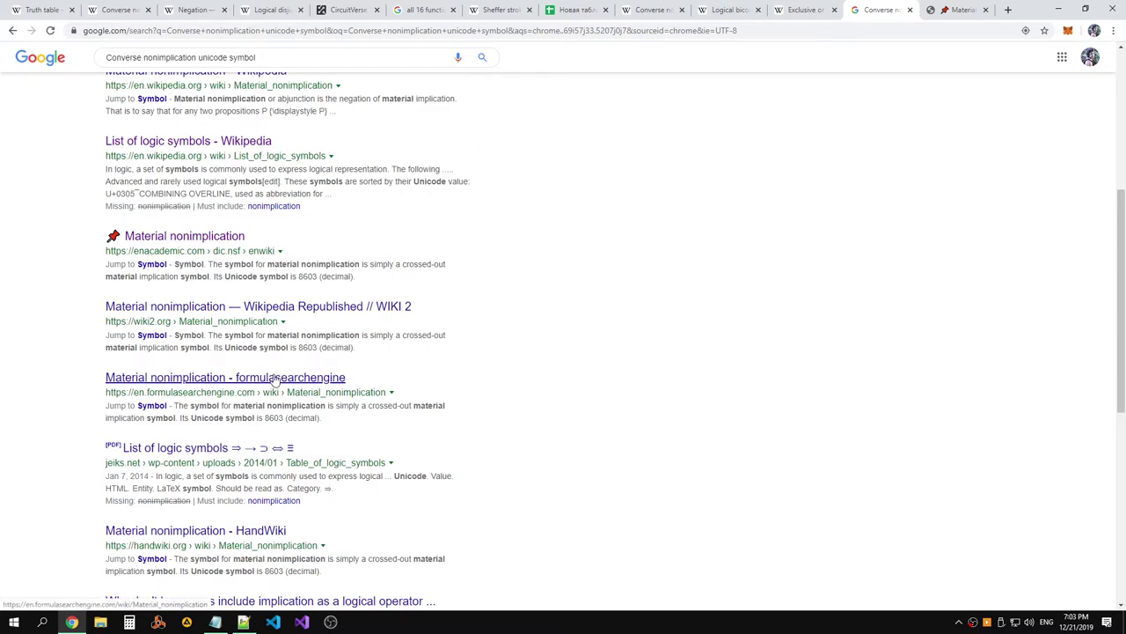
left_click(276, 379)
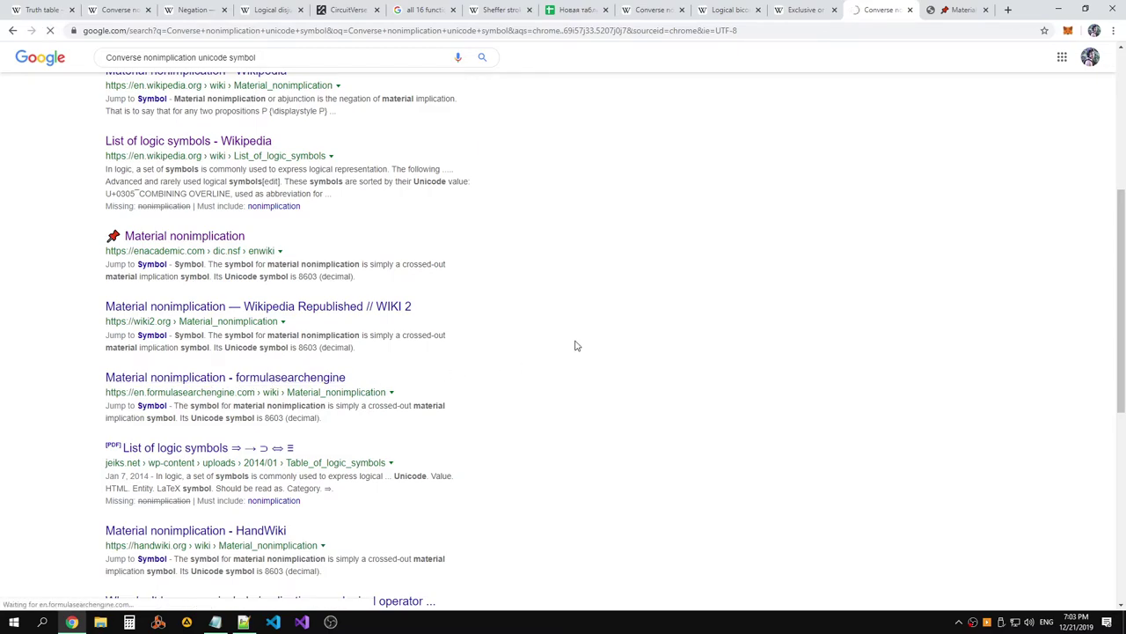
right_click(315, 378)
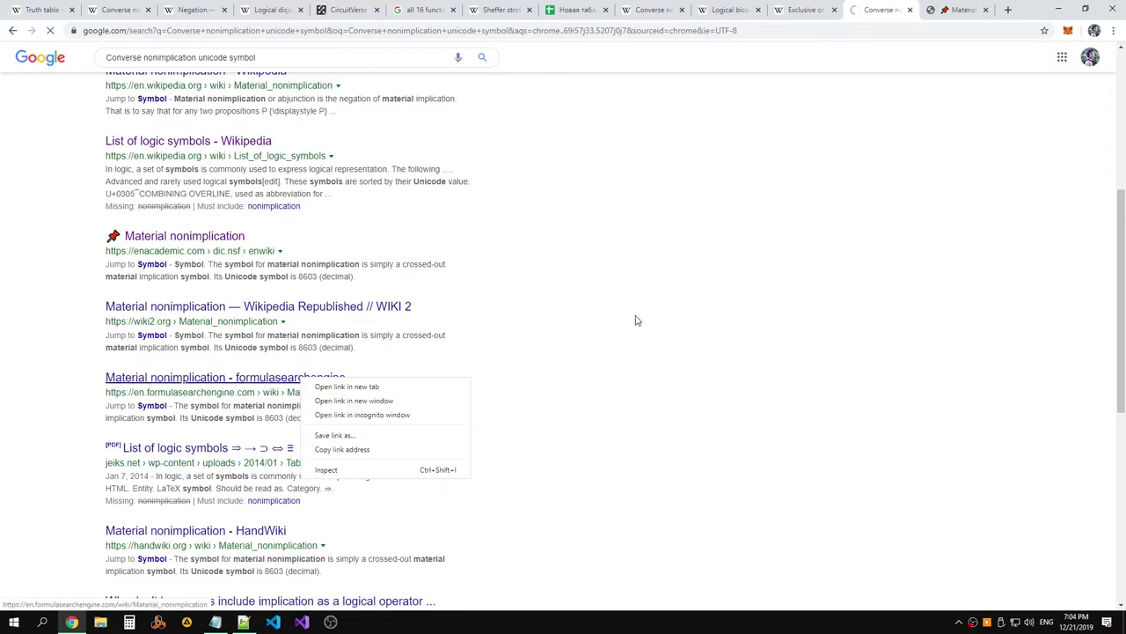
scroll(449, 312, "up", 5)
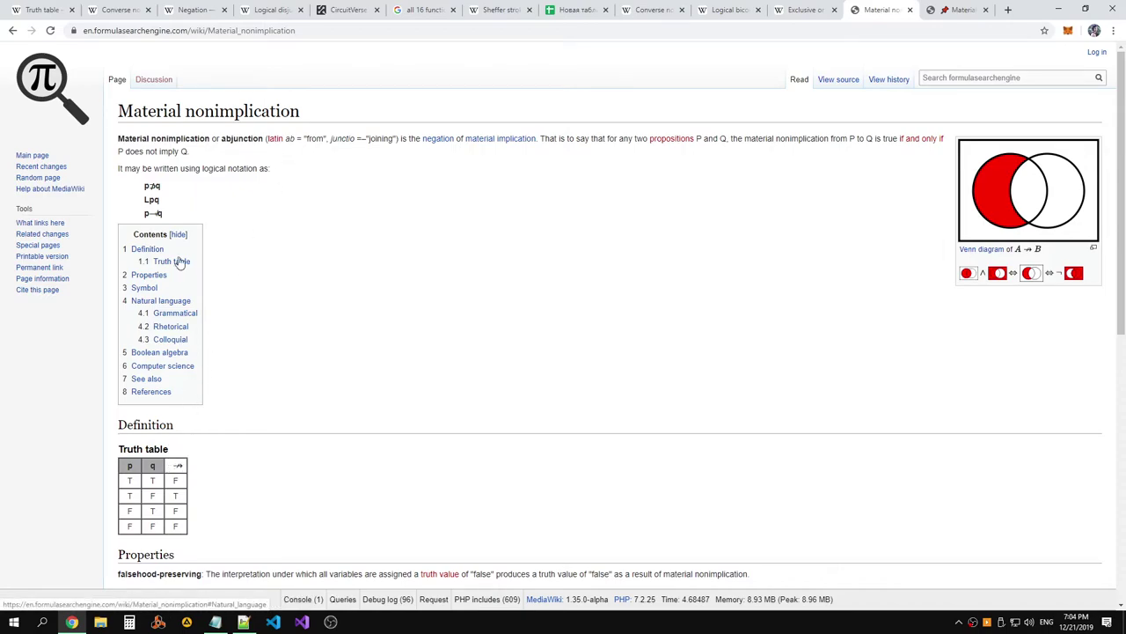
Copy the crossed-out arrow from the last logical notation, try it as a query in a new tab, and close that tab
double_click(154, 213)
key("ctrl+c")
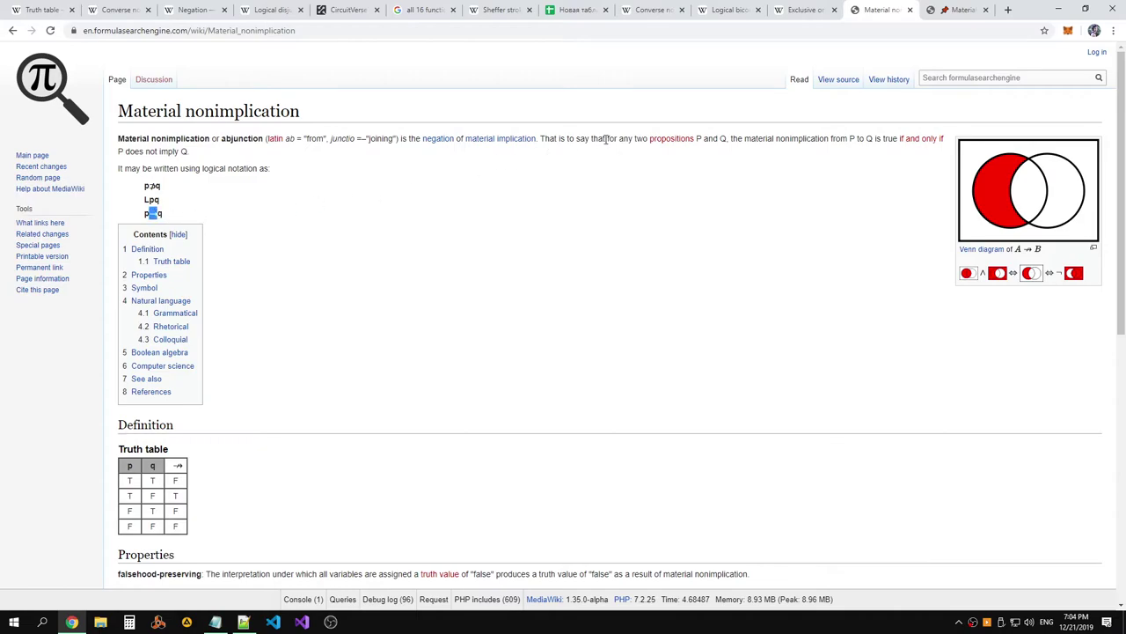
left_click(1009, 11)
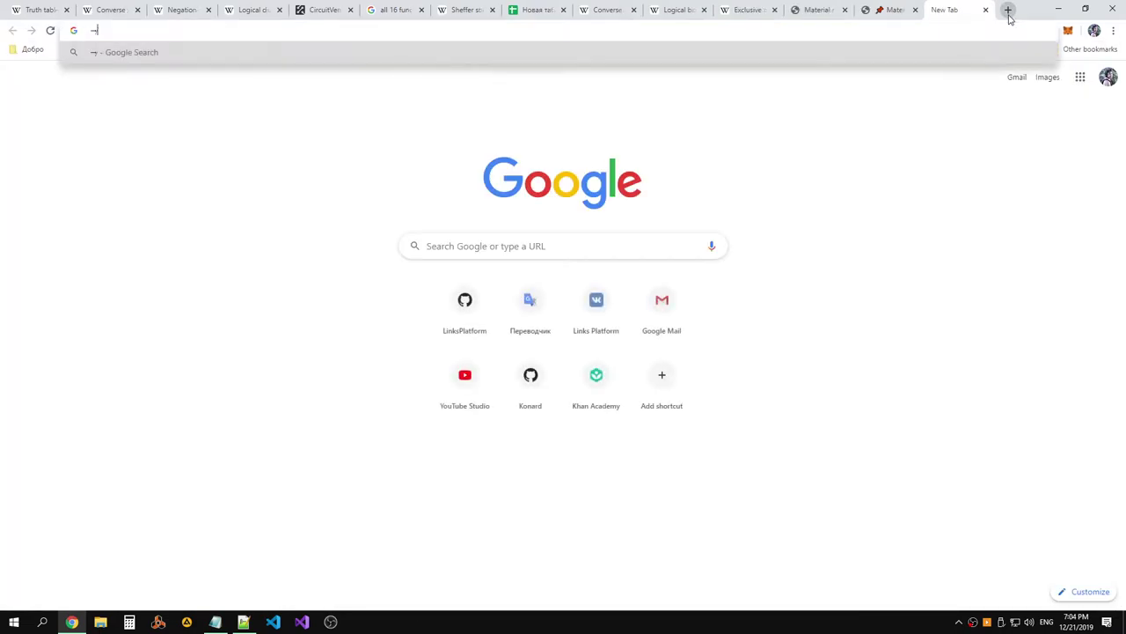
key("ctrl+v")
key("BackSpace")
left_click(985, 9)
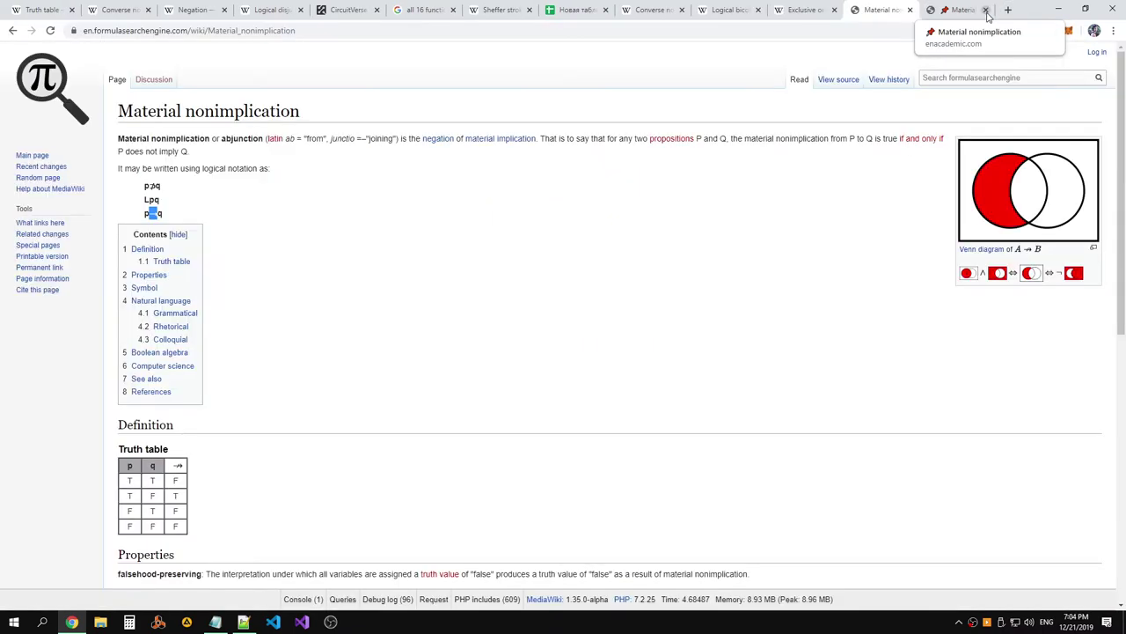
Switch to Notepad++ and try the copied arrow on a new line two lines below the NAND formula, removing it again
left_click(244, 622)
key("Return")
key("Return")
key("ctrl+v")
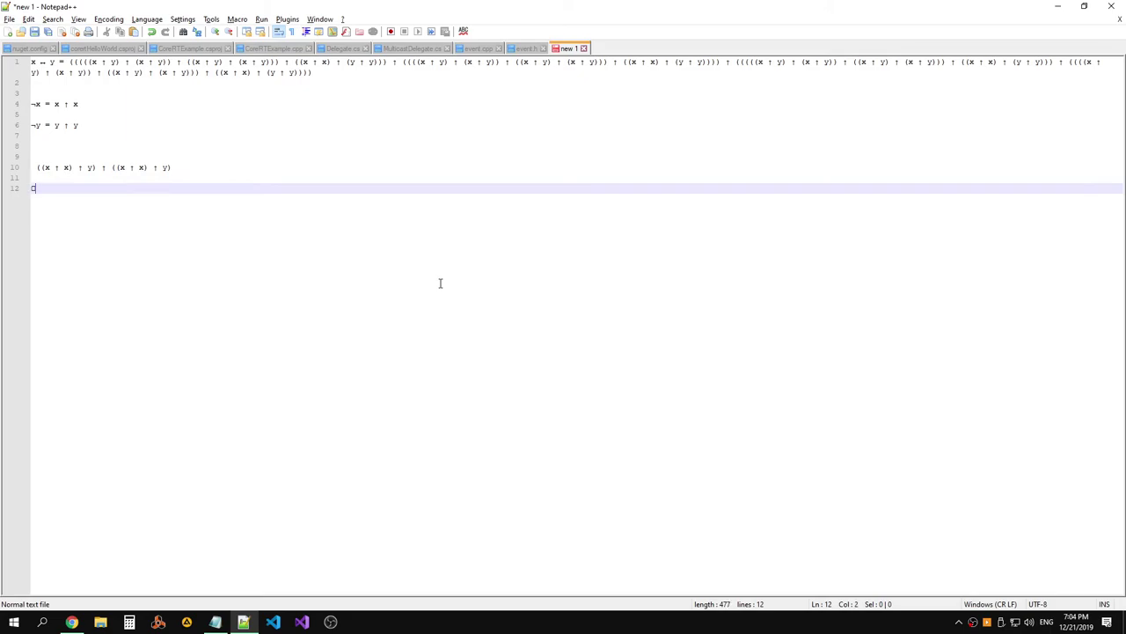
key("alt+Tab")
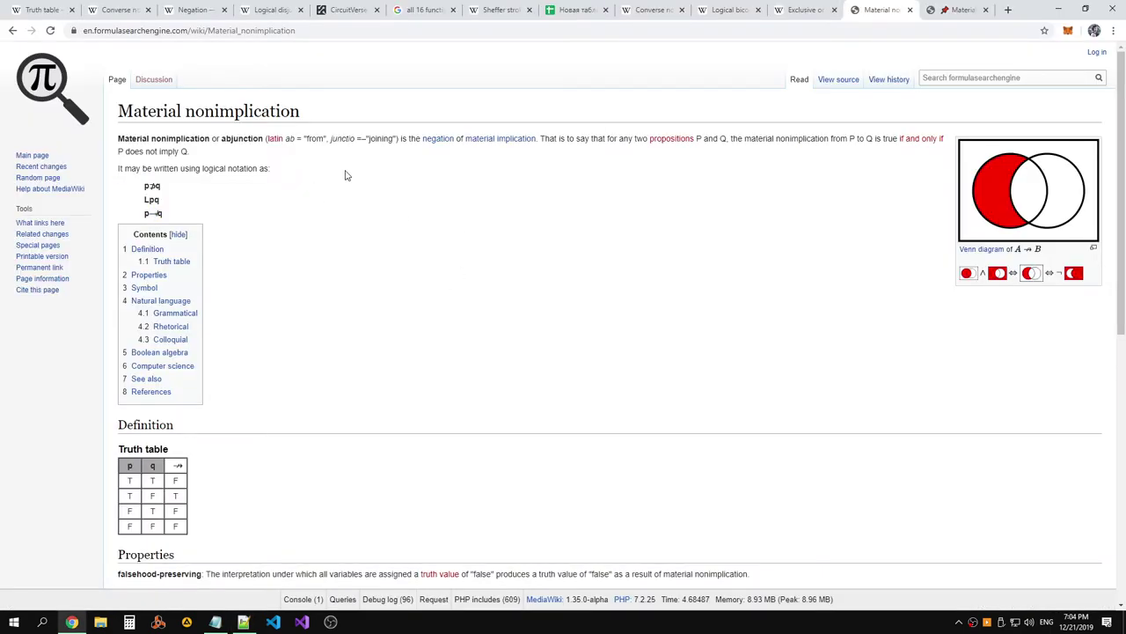
key("alt+Tab")
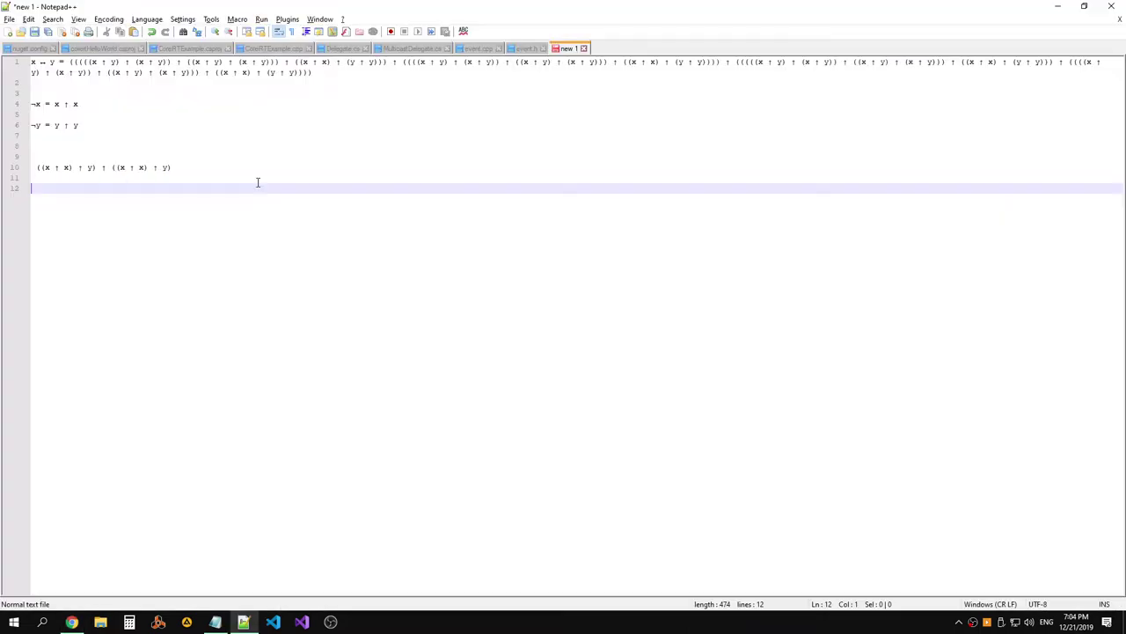
Go back to the browser and read the Material nonimplication page's symbol, Boolean algebra and computer science sections
key("alt+Tab")
left_click(153, 197)
scroll(346, 181, "down", 4)
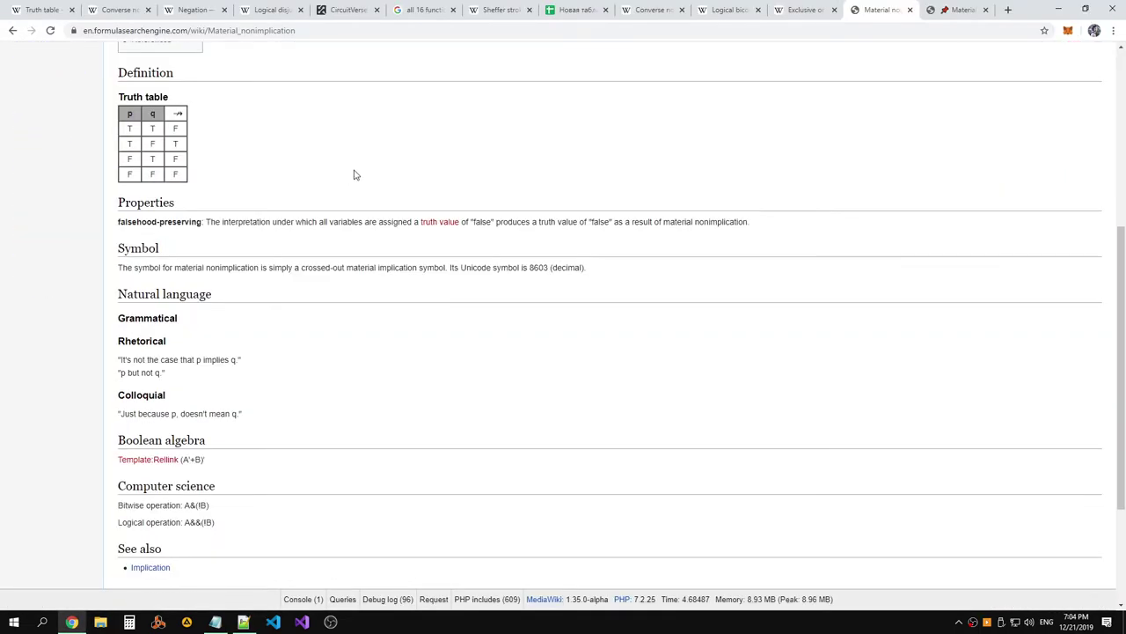
scroll(357, 174, "down", 2)
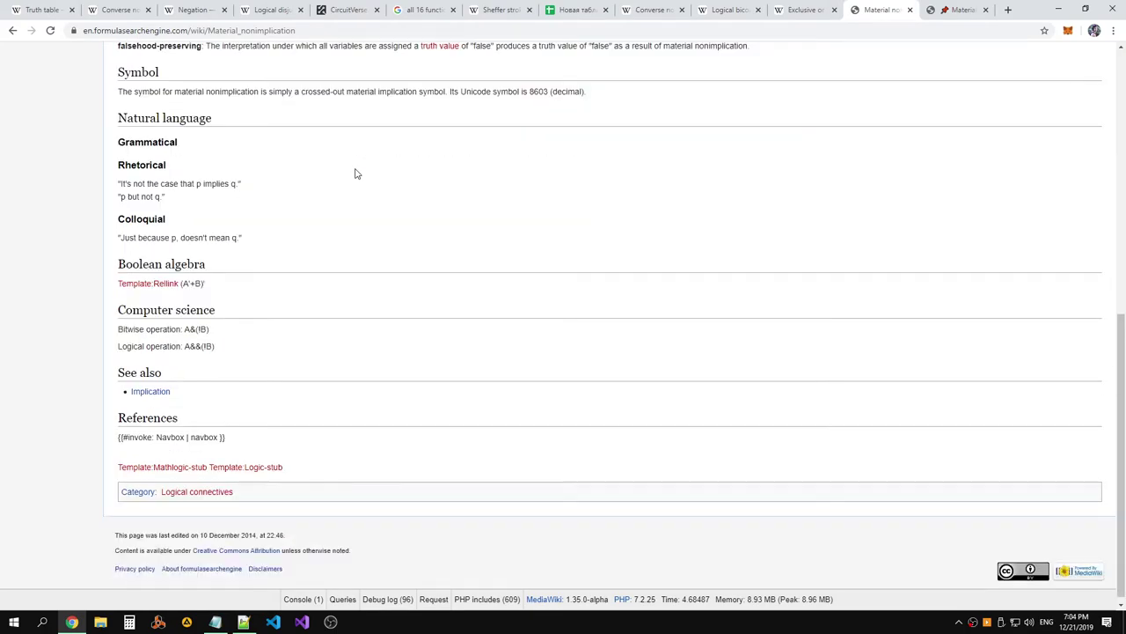
scroll(356, 173, "down", 1)
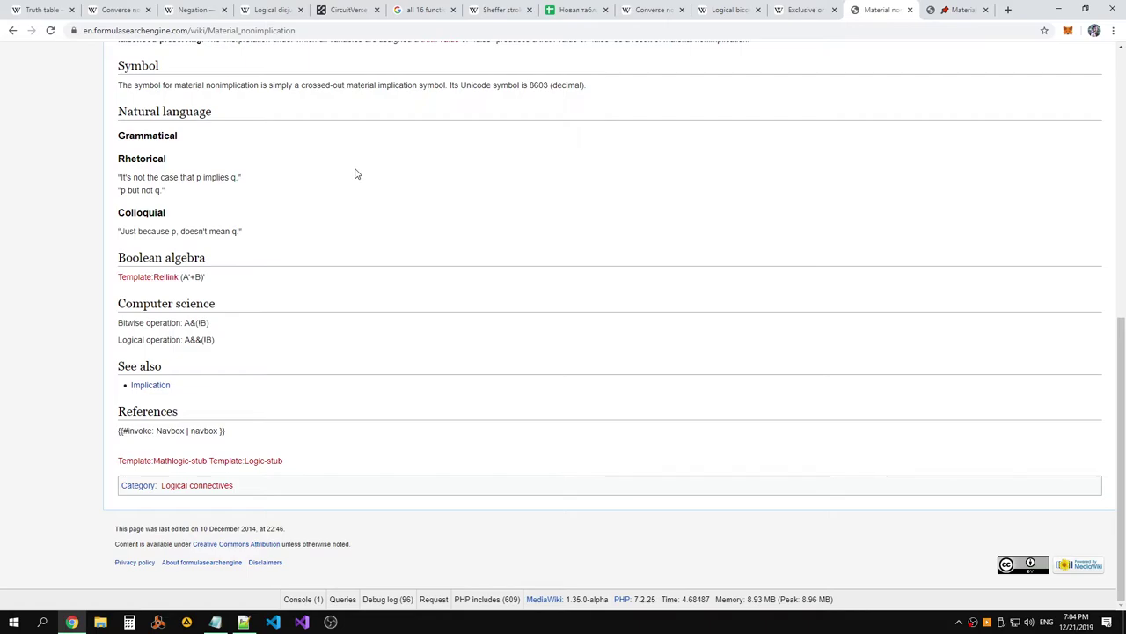
scroll(502, 182, "up", 6)
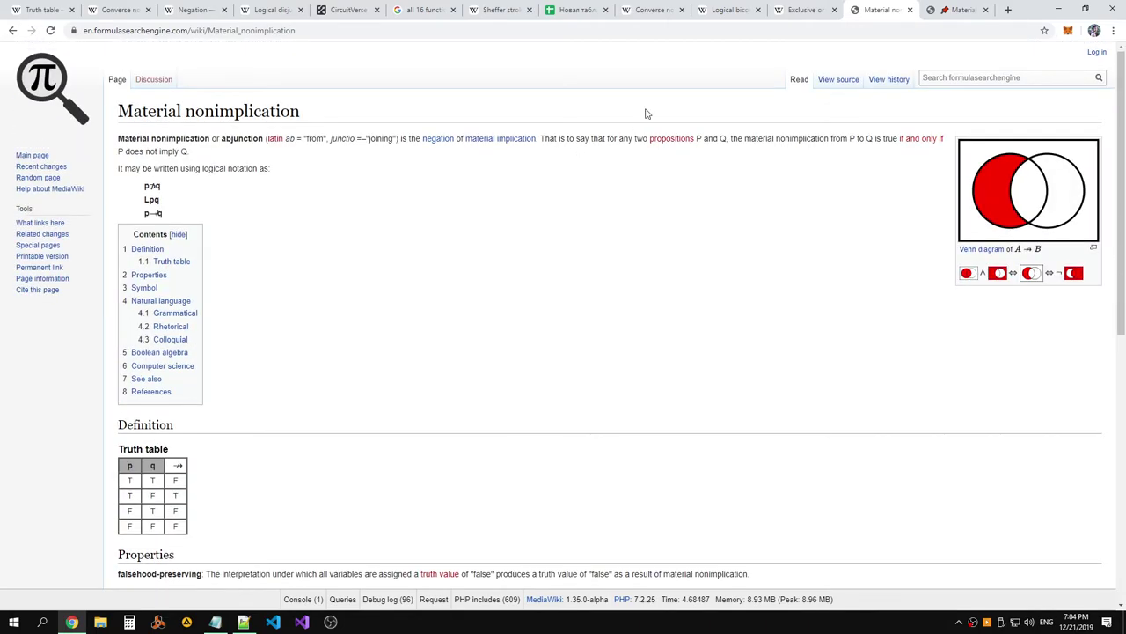
Find the Converse nonimplication article among the open tabs and follow its introduction's link to implication
left_click(935, 12)
left_click(802, 11)
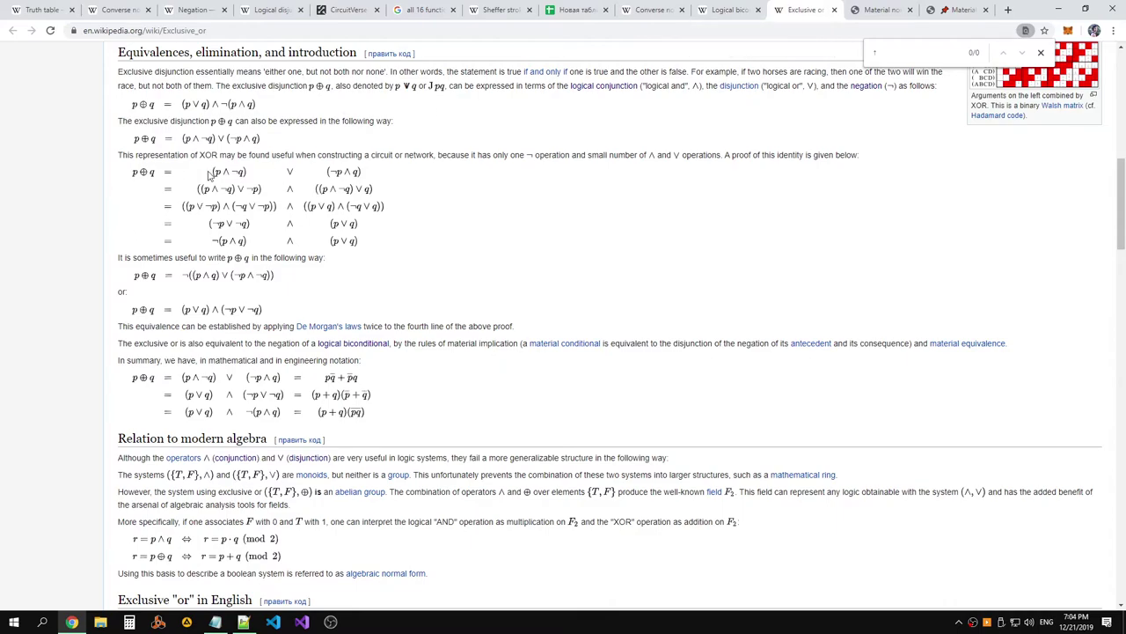
left_click(739, 9)
left_click(651, 14)
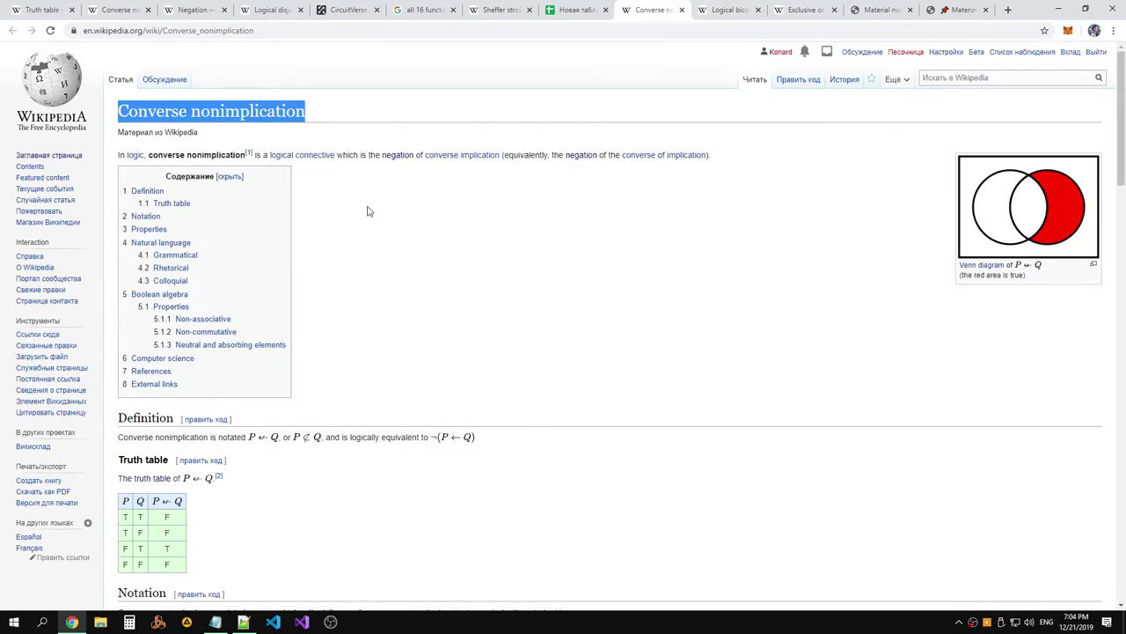
left_click(388, 266)
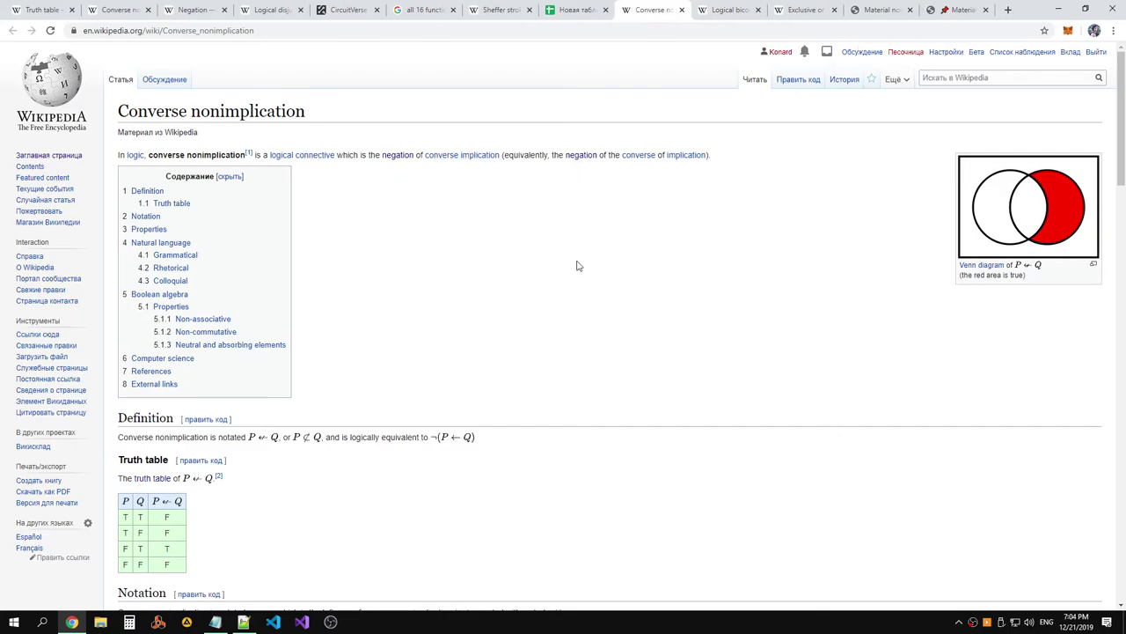
left_click(686, 155)
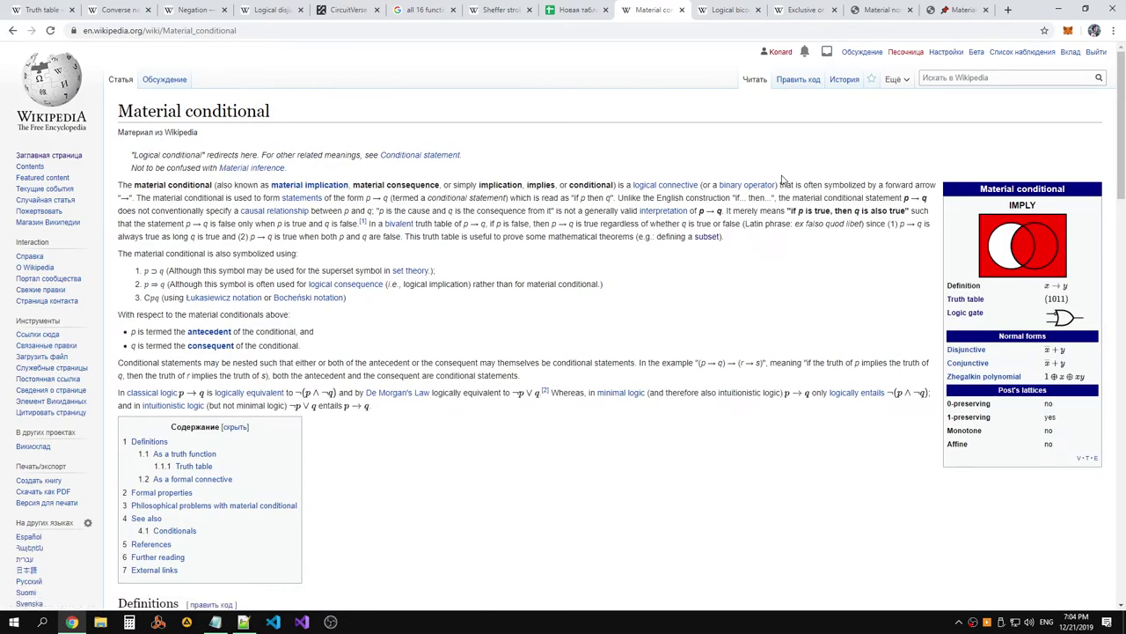
Look through the open logic pages for a usable nonimplication arrow, finishing on the Converse nonimplication article
left_click(959, 9)
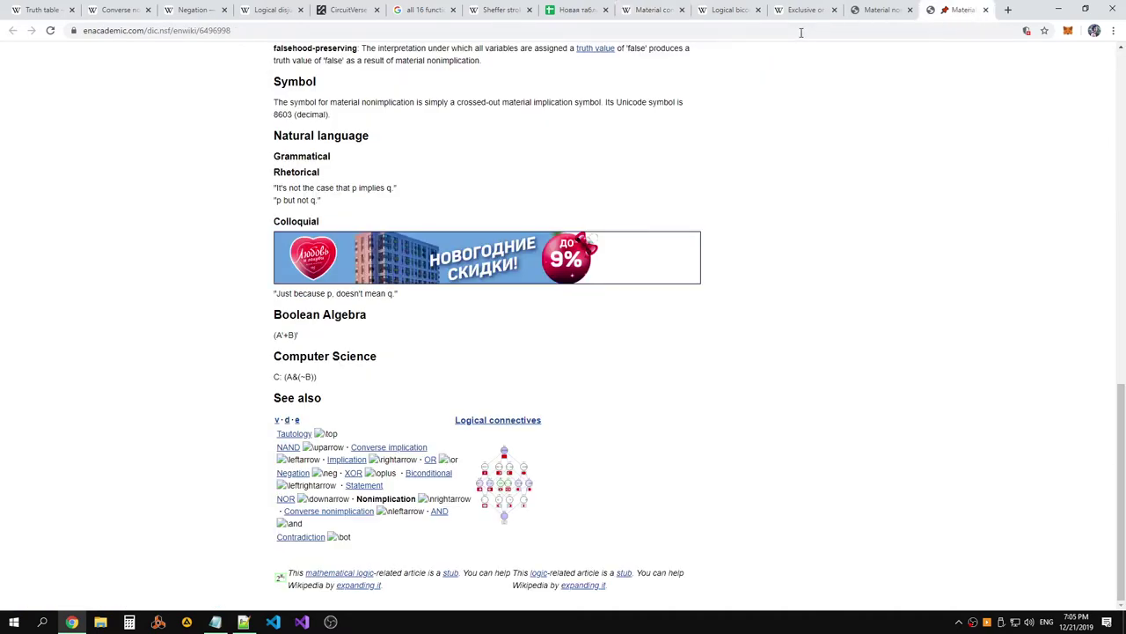
scroll(696, 133, "up", 8)
scroll(375, 240, "up", 1)
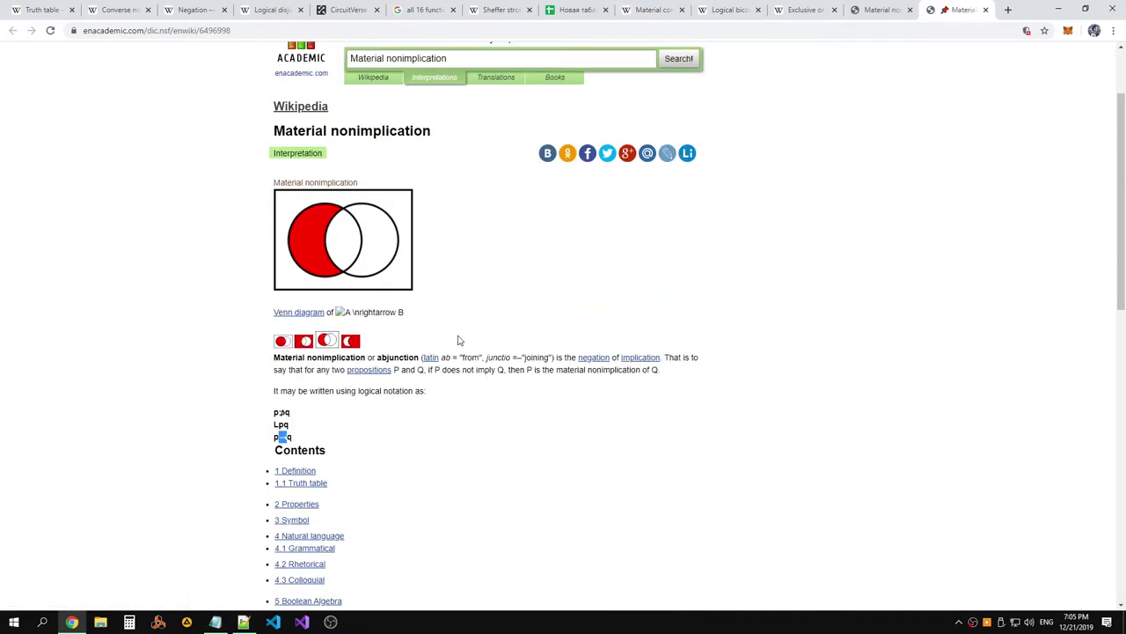
left_click(881, 9)
left_click(803, 10)
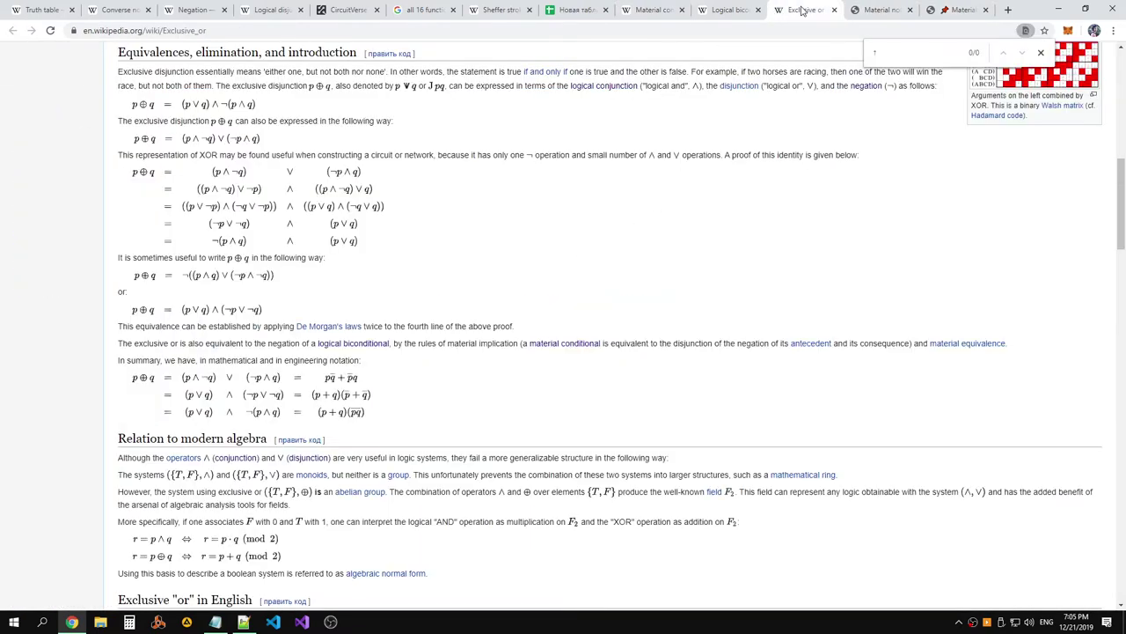
left_click(721, 11)
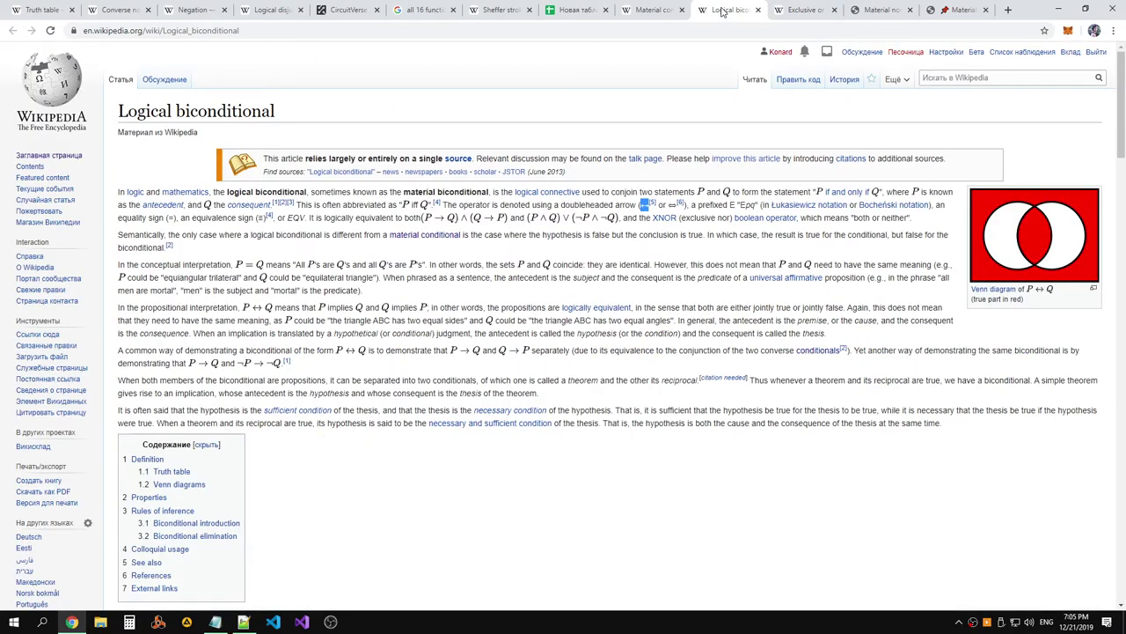
left_click(652, 12)
left_click(574, 11)
left_click(814, 16)
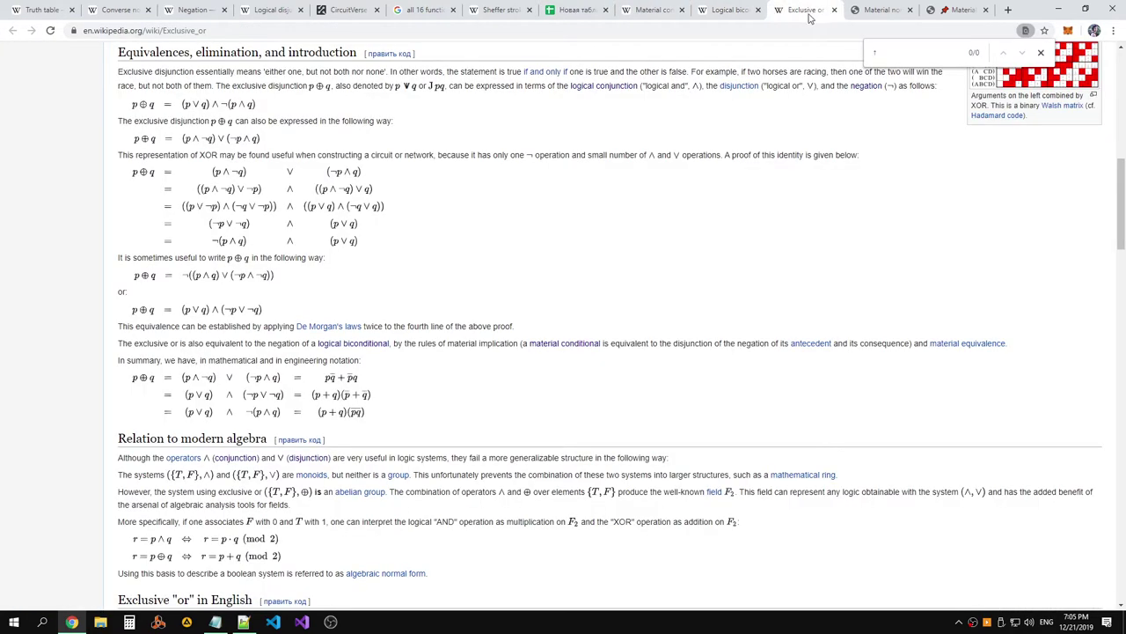
left_click(704, 11)
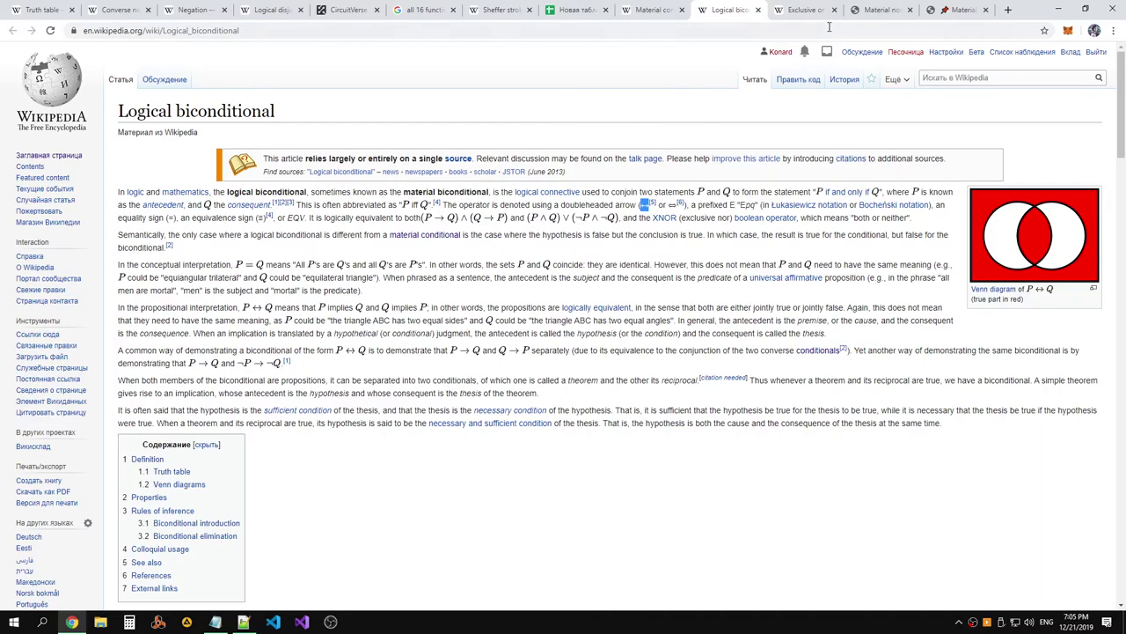
left_click(876, 10)
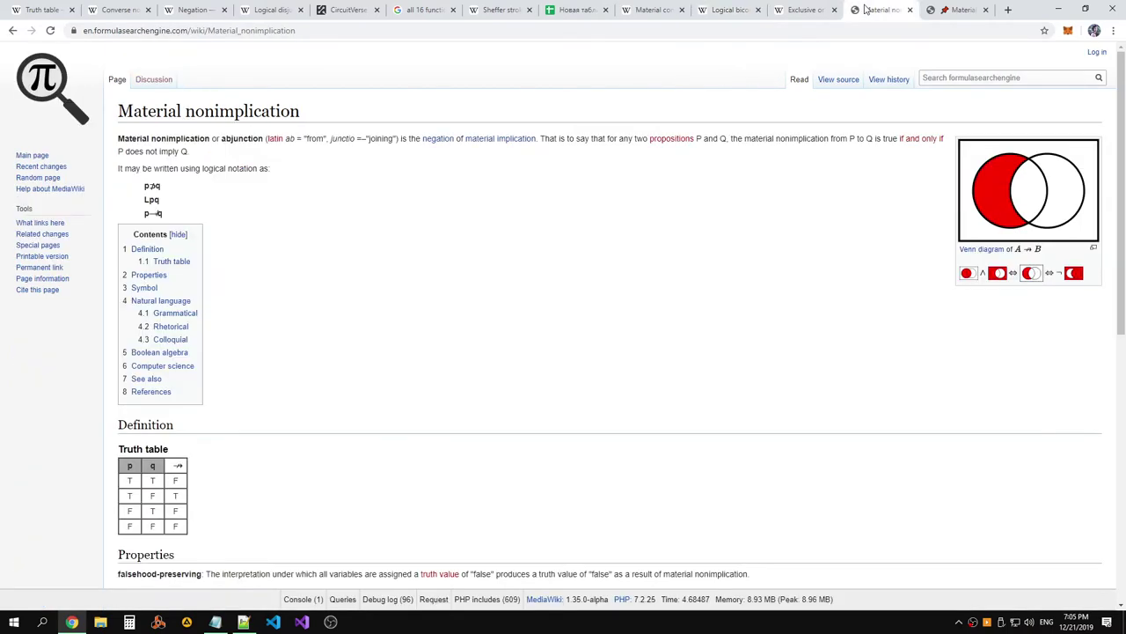
left_click(656, 10)
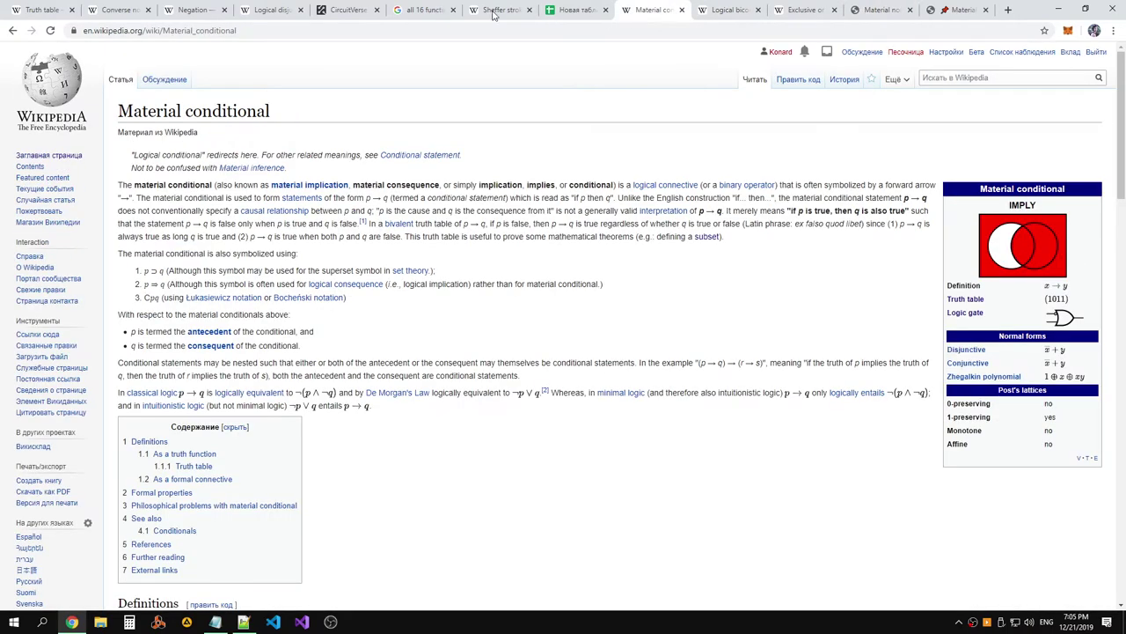
left_click(275, 11)
left_click(123, 10)
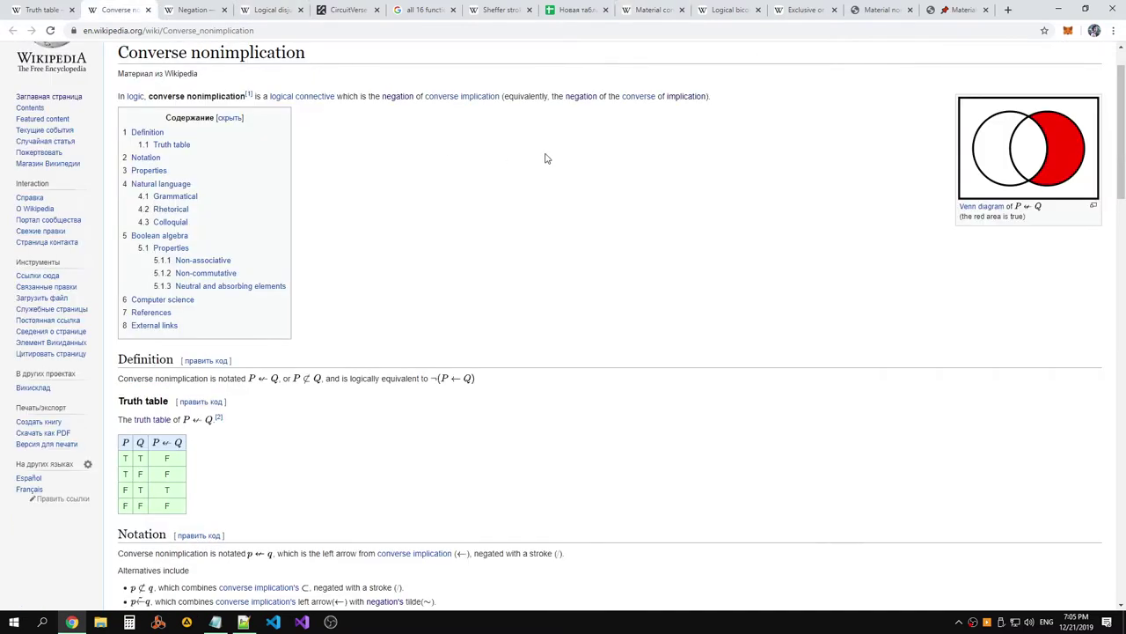
Copy the plain left arrow from the negation's-tilde alternative in the article's Notation section
scroll(564, 195, "up", 1)
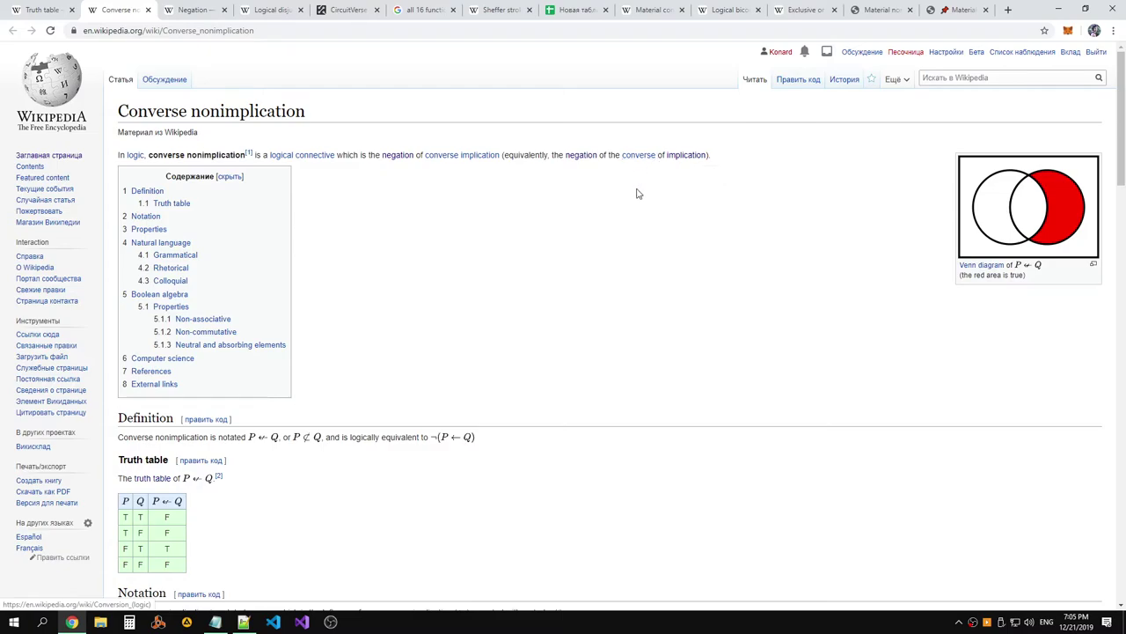
scroll(469, 461, "down", 4)
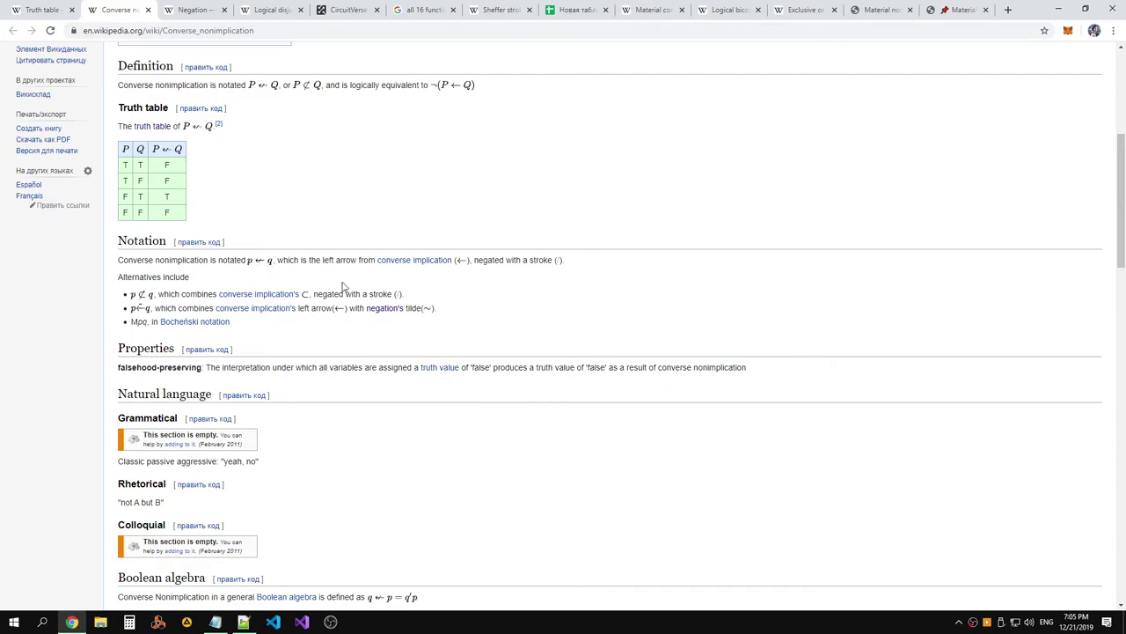
left_click_drag(352, 310, 340, 312)
left_click(350, 322)
left_click_drag(348, 309, 340, 310)
key("ctrl+c")
Try the copied arrow on the last line of the Notepad++ document and remove the pasted text again
left_click(244, 622)
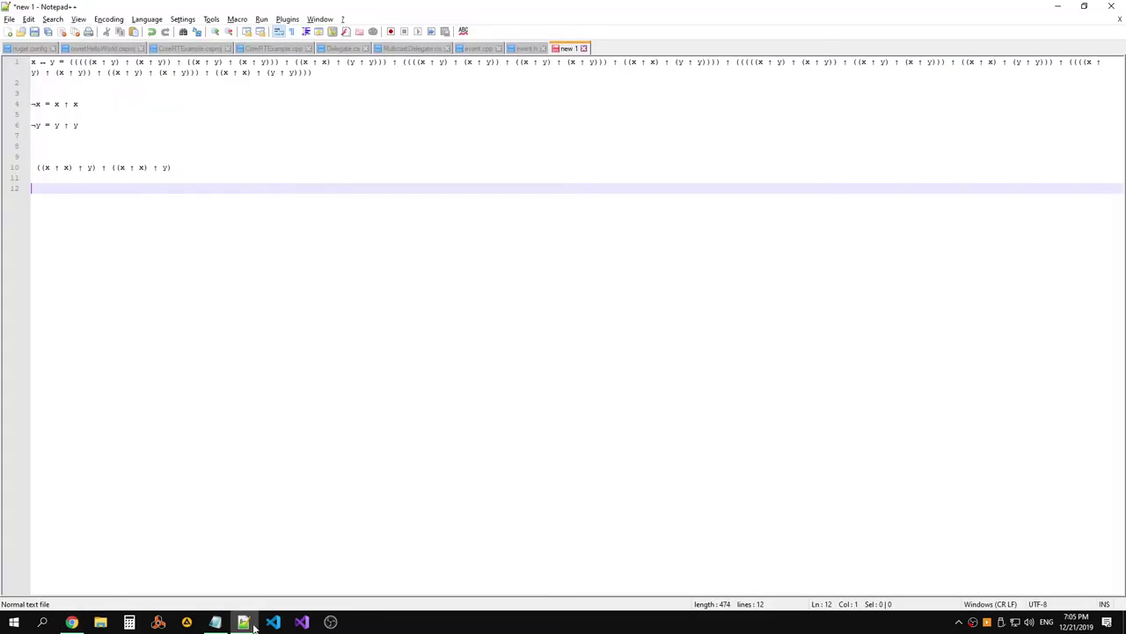
key("ctrl+v")
key("ctrl+a")
left_click(374, 250)
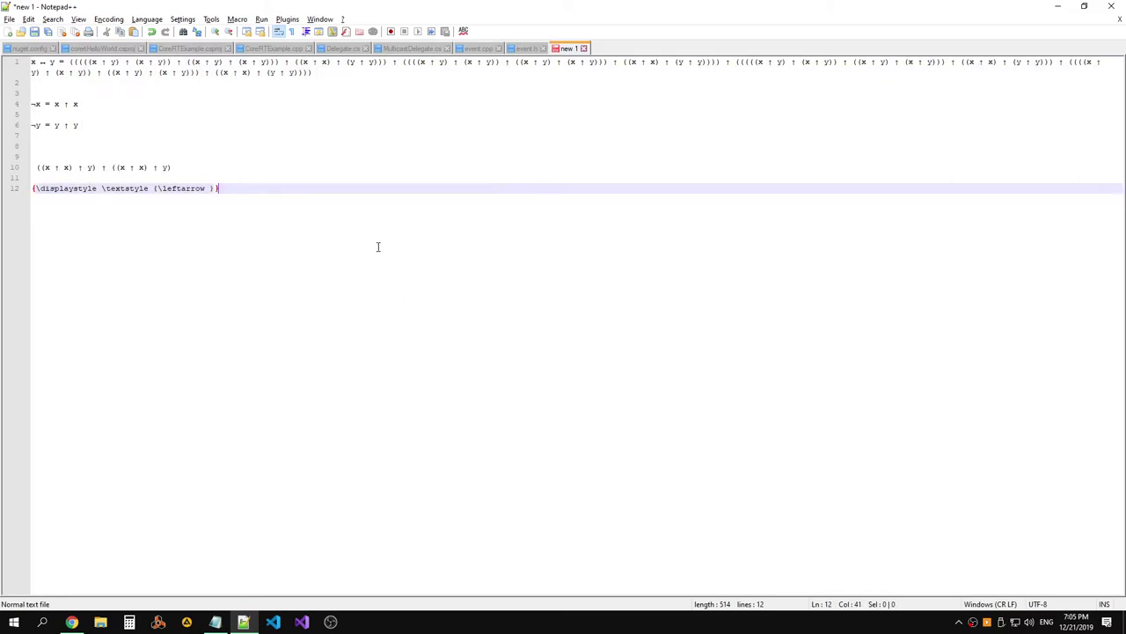
left_click(2, 198)
key("Delete")
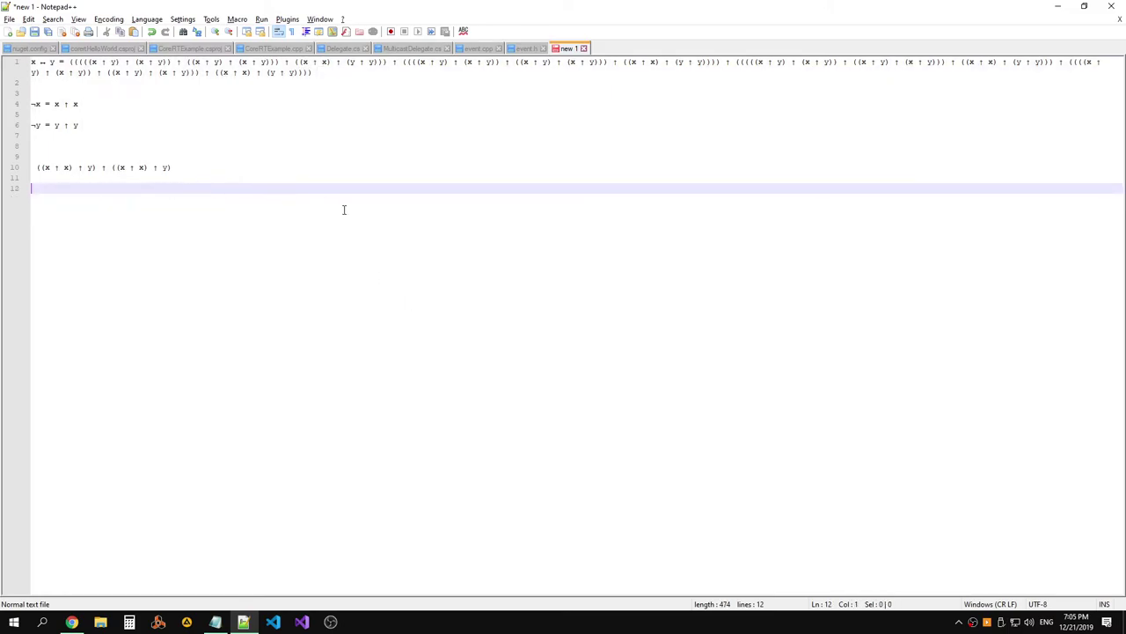
Return to the browser and search the web for "left arrow symbol" in a new tab
key("alt+Tab")
left_click(1009, 9)
type("le")
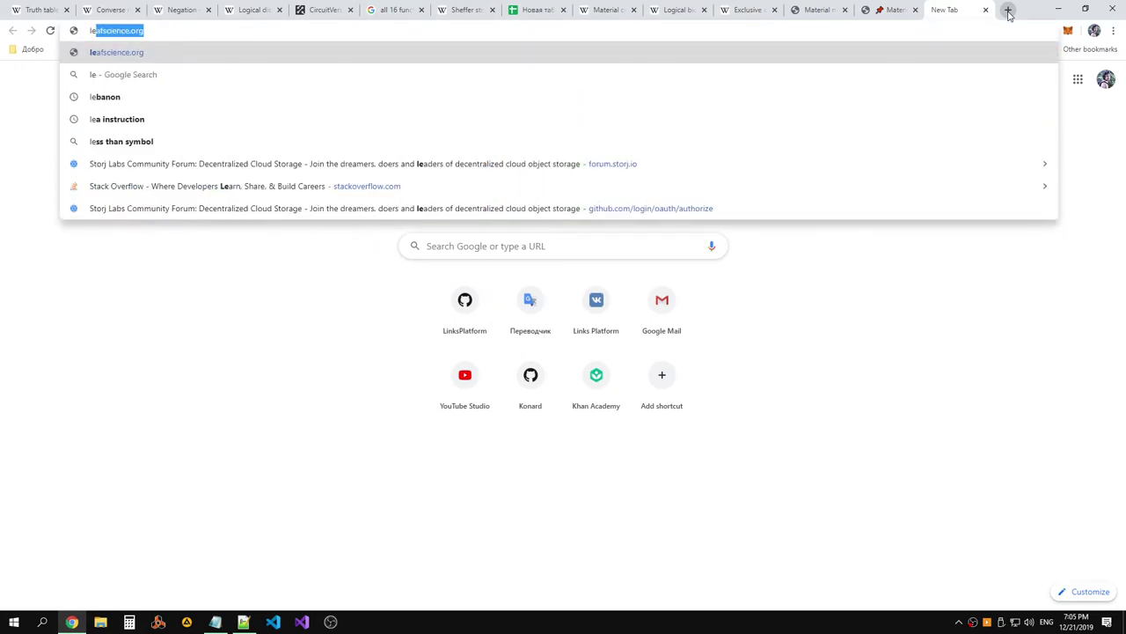
type("ft arrao")
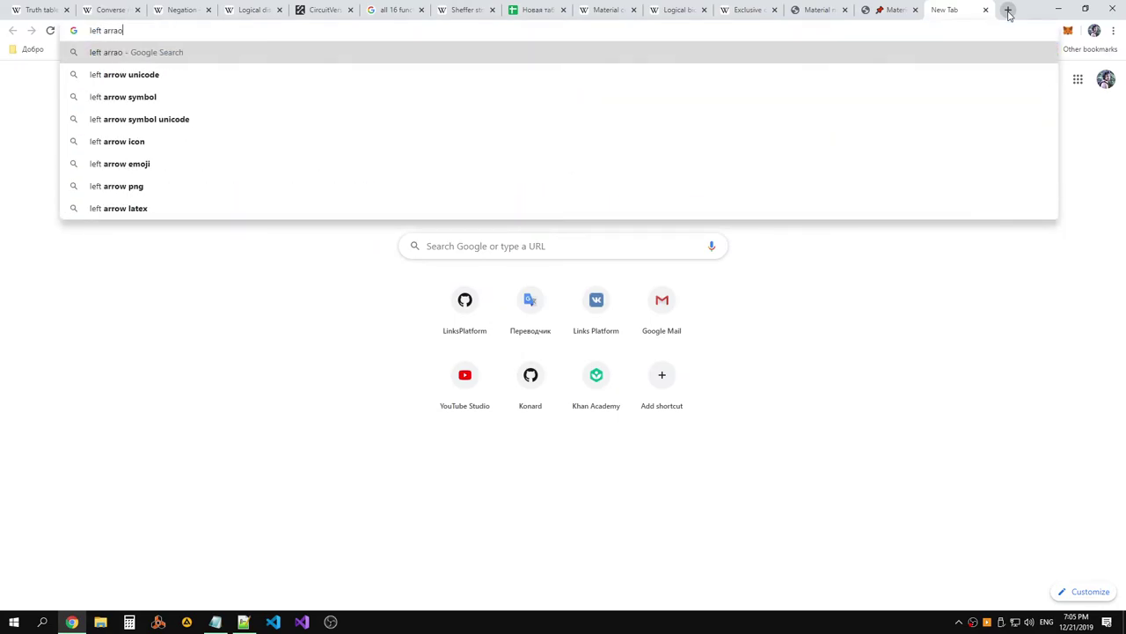
key("BackSpace")
key("BackSpace")
type("ow symbo")
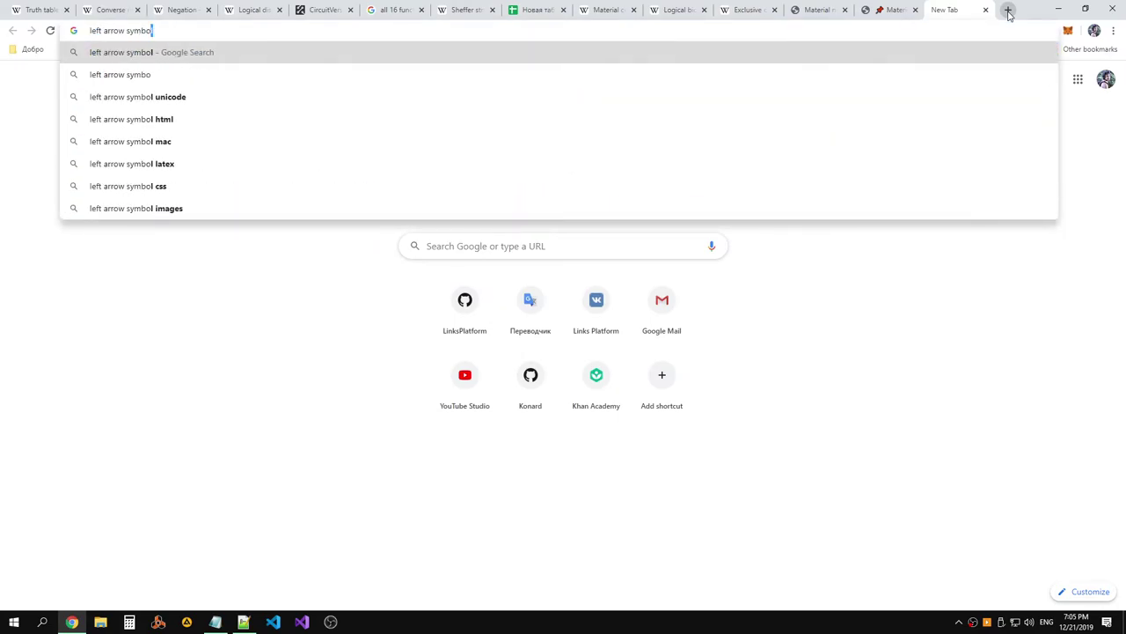
key("Return")
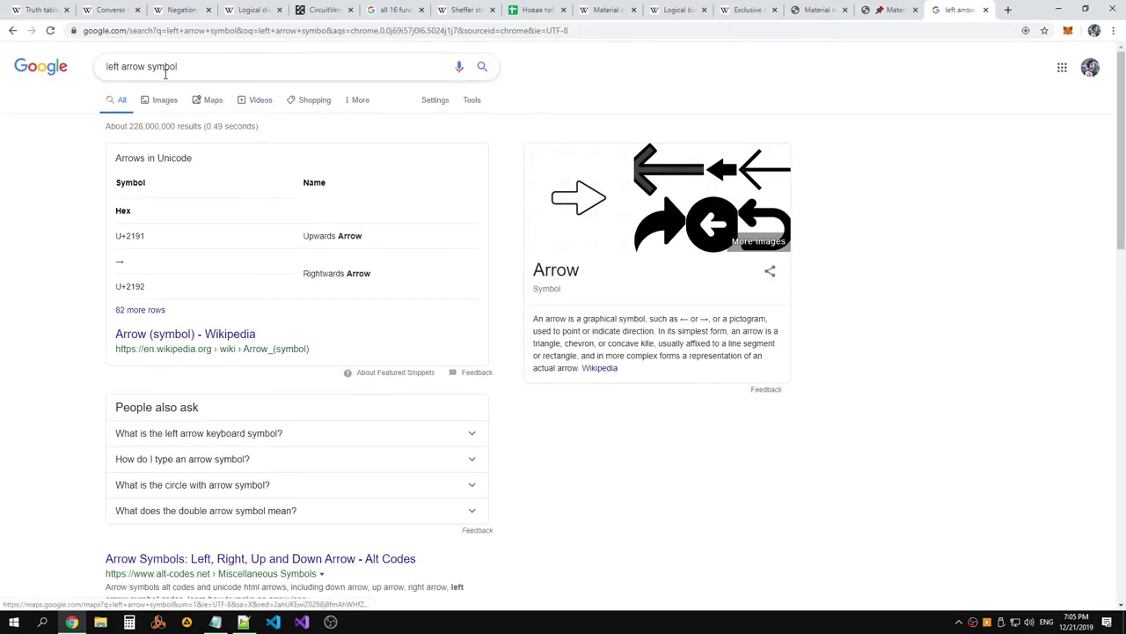
Open the Arrow (symbol) Wikipedia result in a new tab and find "left" on that page
left_click(210, 69)
right_click(230, 330)
left_click(264, 342)
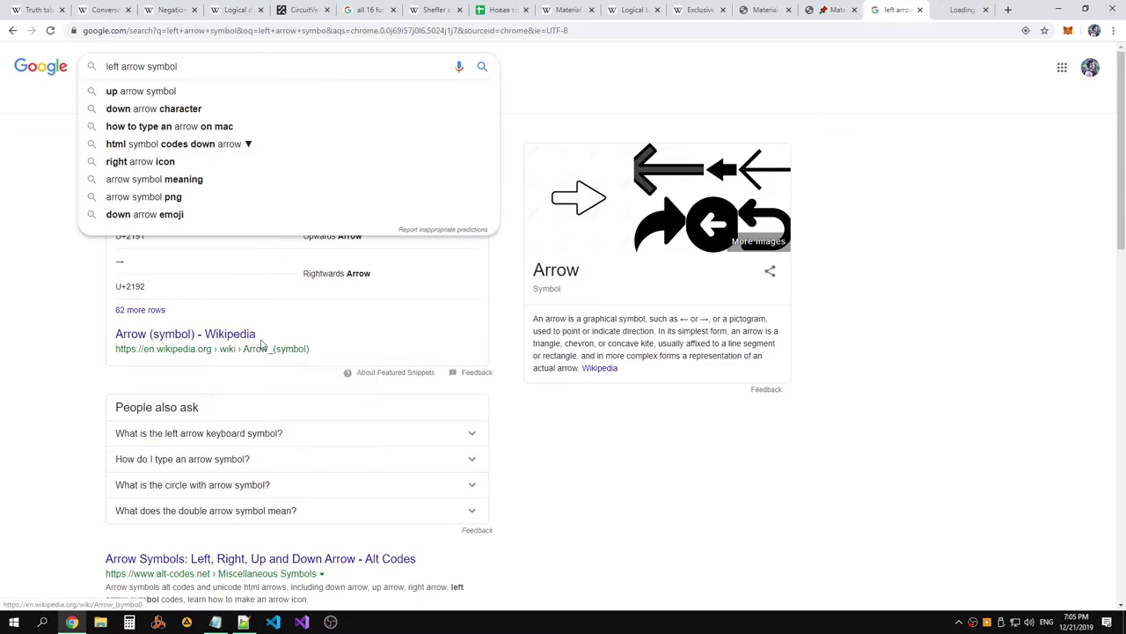
left_click(957, 11)
key("ctrl+f")
type("left")
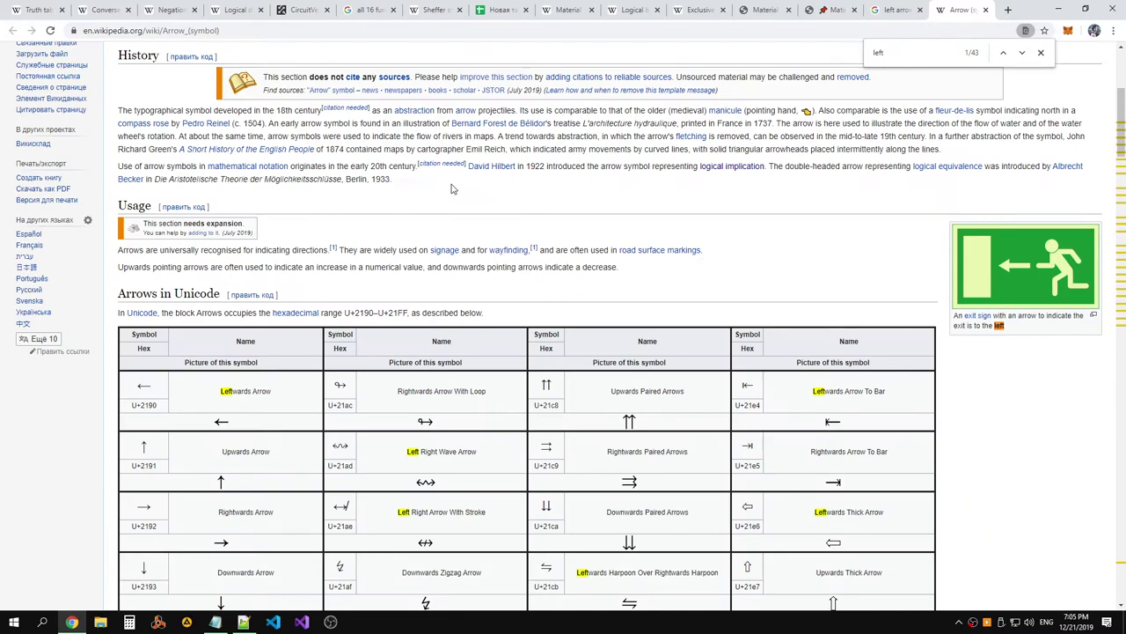
Copy the Leftwards Arrow With Vertical Stroke (U+21F7) from the Unicode arrow table and try it on the last line in Notepad++
scroll(451, 188, "down", 2)
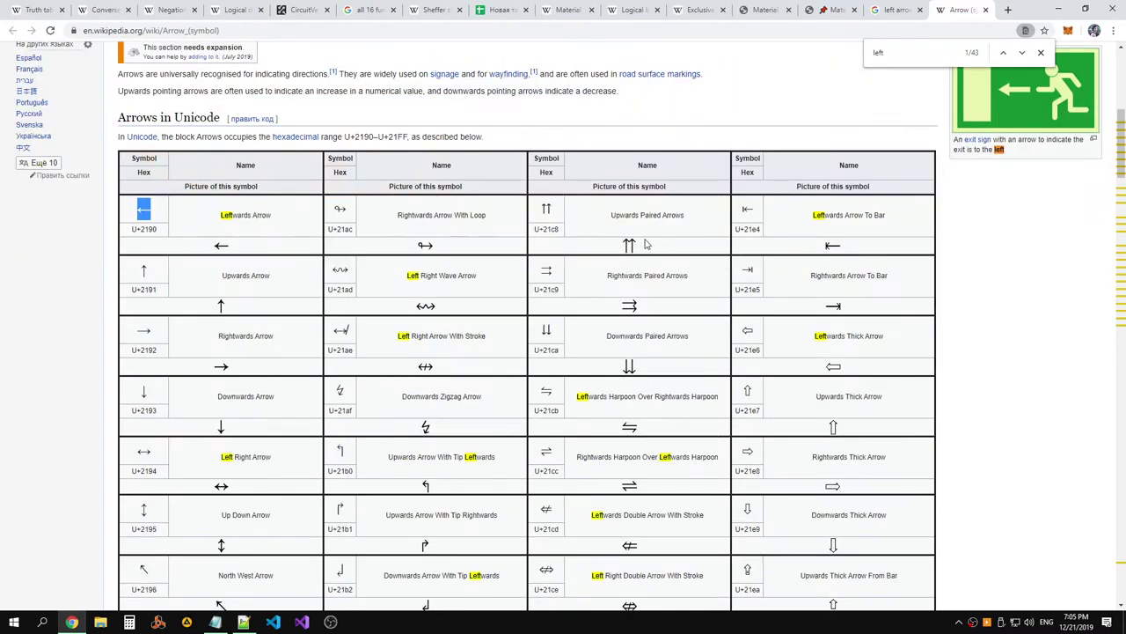
scroll(645, 243, "down", 5)
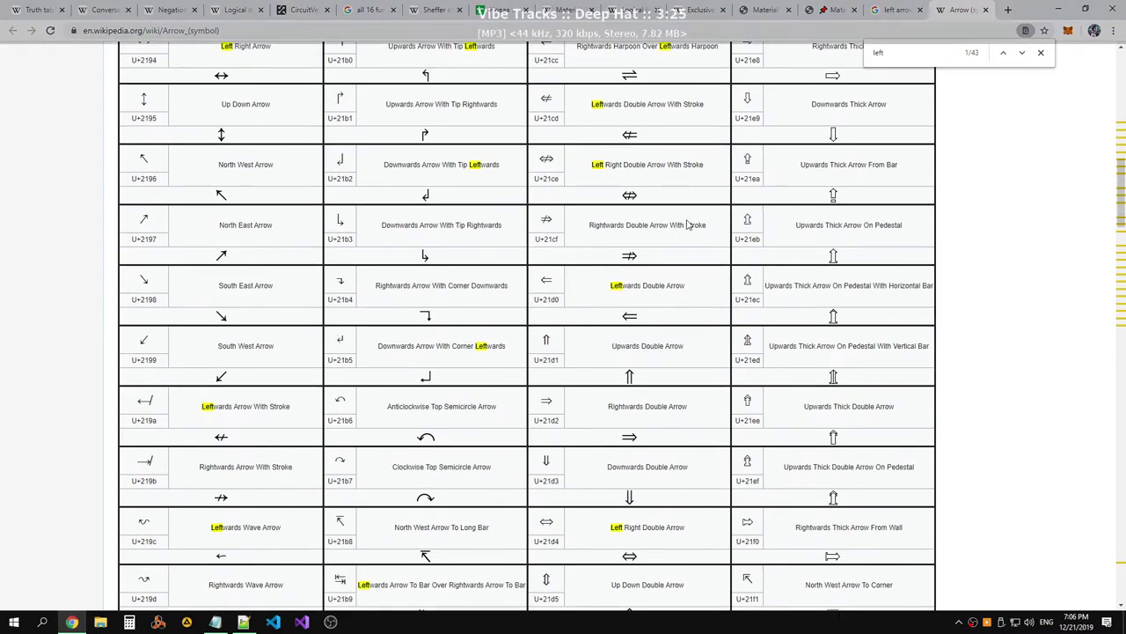
scroll(689, 225, "down", 1)
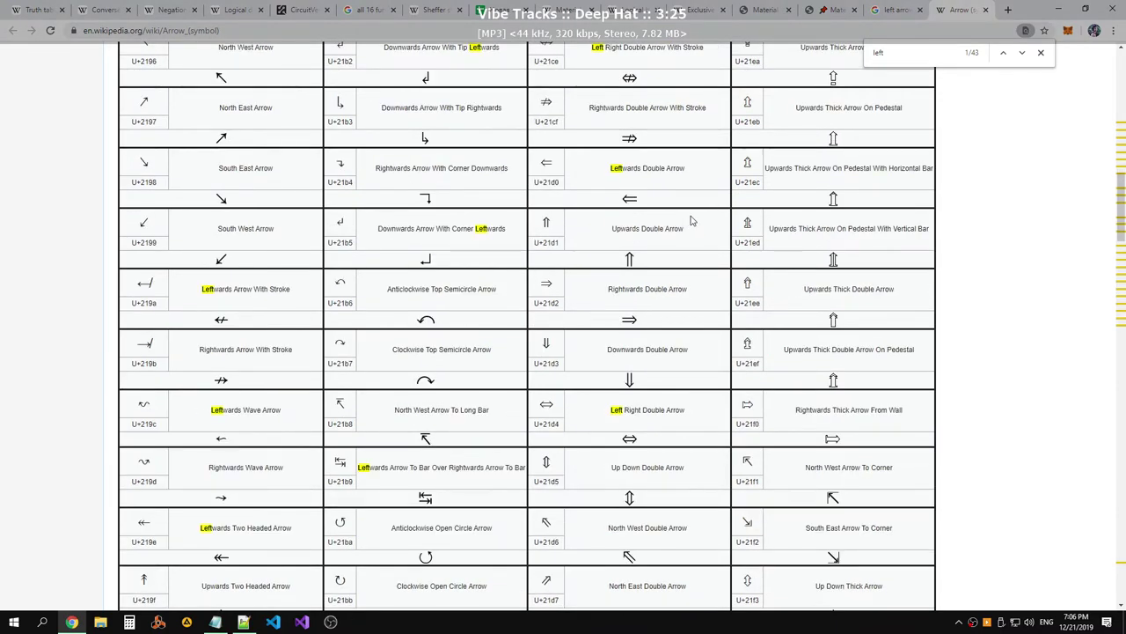
scroll(691, 220, "down", 6)
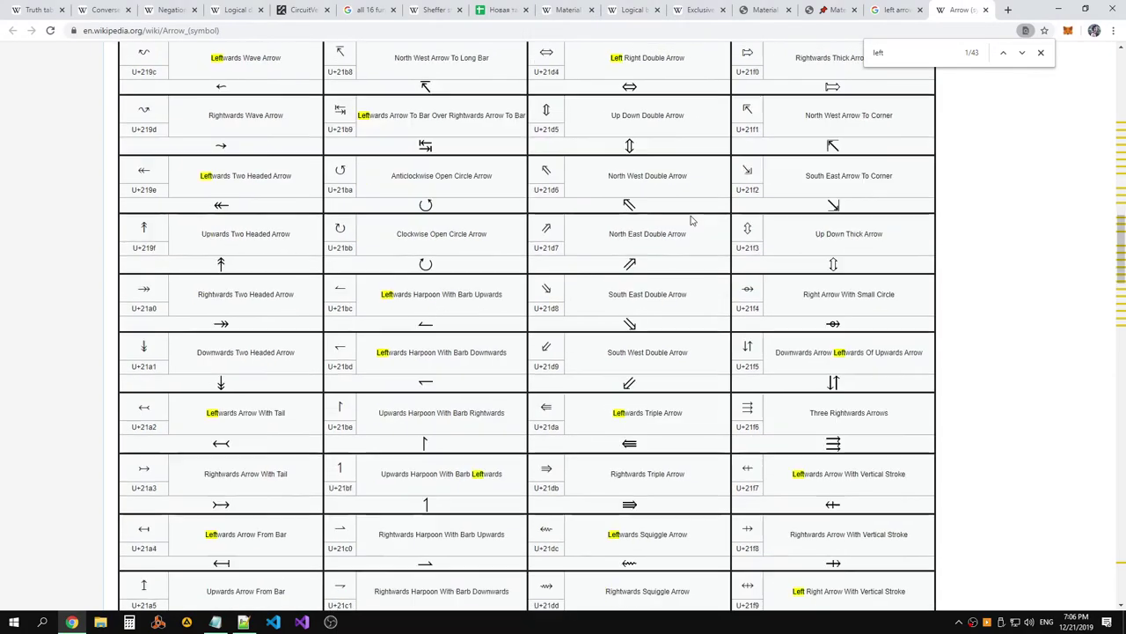
scroll(691, 221, "down", 4)
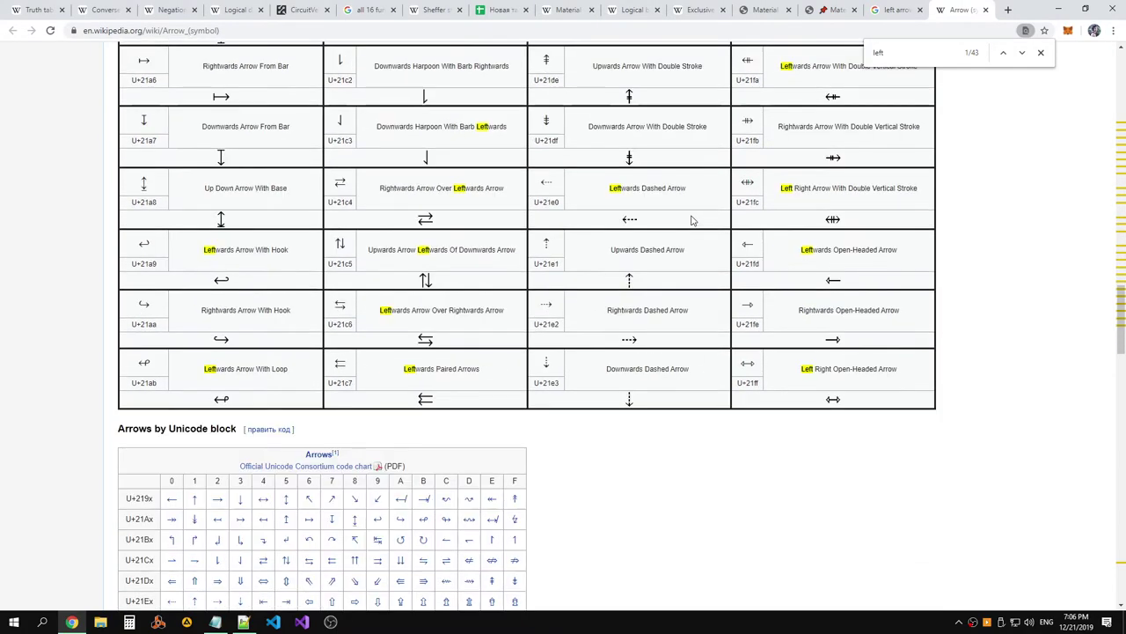
scroll(691, 221, "up", 4)
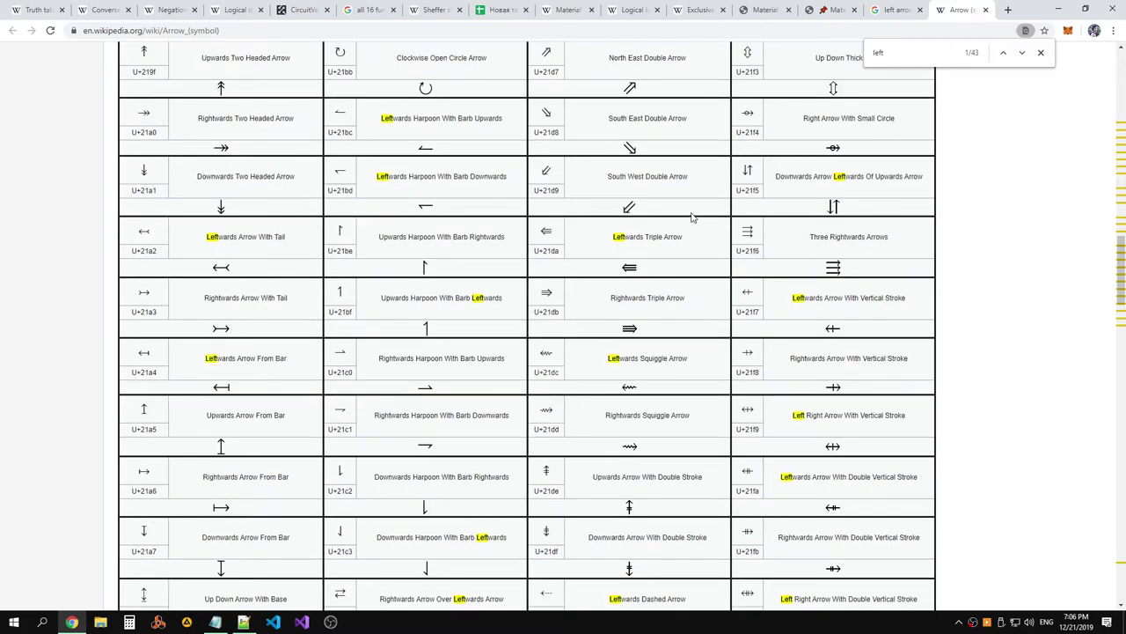
left_click_drag(755, 297, 743, 317)
key("alt+Tab")
key("alt+Tab")
Copy the Leftwards Arrow (U+2190) from the table and put it after the first arrow in Notepad++ for comparison
scroll(219, 255, "up", 7)
scroll(218, 255, "up", 3)
left_click_drag(151, 146, 139, 160)
key("alt+Tab")
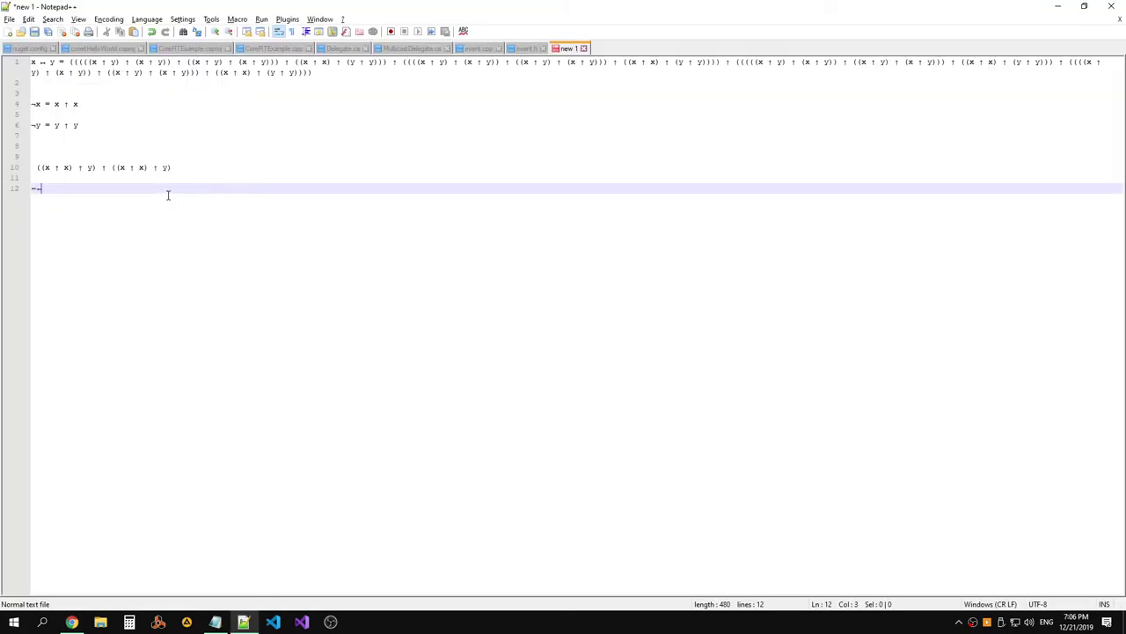
Recheck the Unicode arrow table and move the chosen arrow from the last line to the start of the NAND formula on line 10
key("shift+Home")
key("BackSpace")
key("alt+Tab")
scroll(291, 208, "up", 2)
scroll(339, 172, "down", 2)
key("alt+Tab")
left_click(33, 167)
key("ctrl+v")
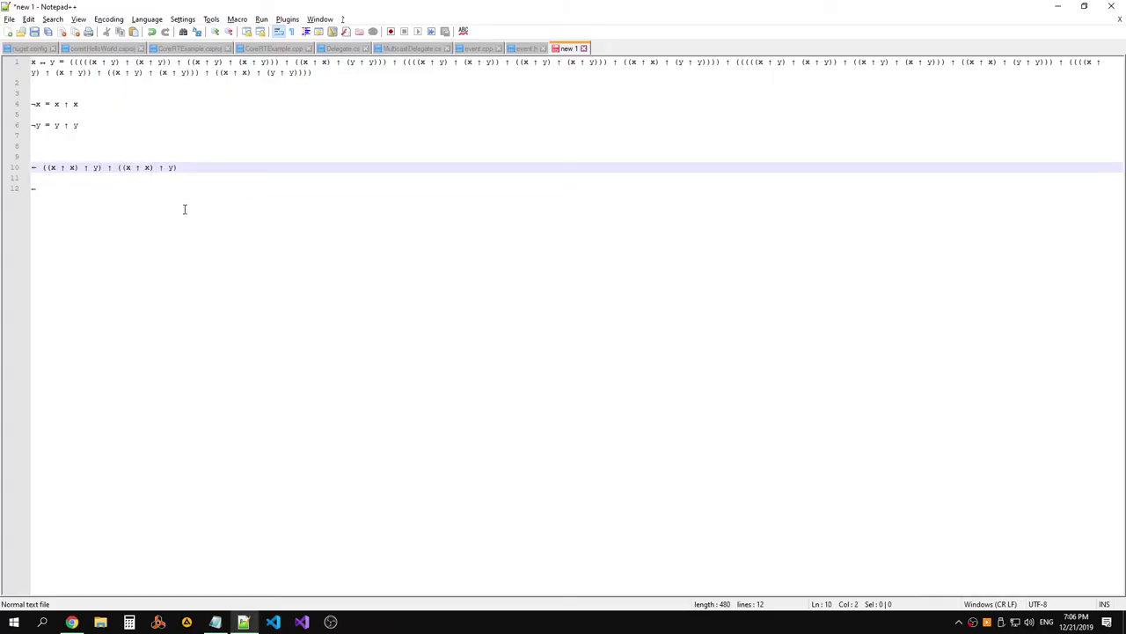
Complete the left side of the line 10 formula with x before the arrow and "y =" after it, and select the whole line
key("Up")
type("x")
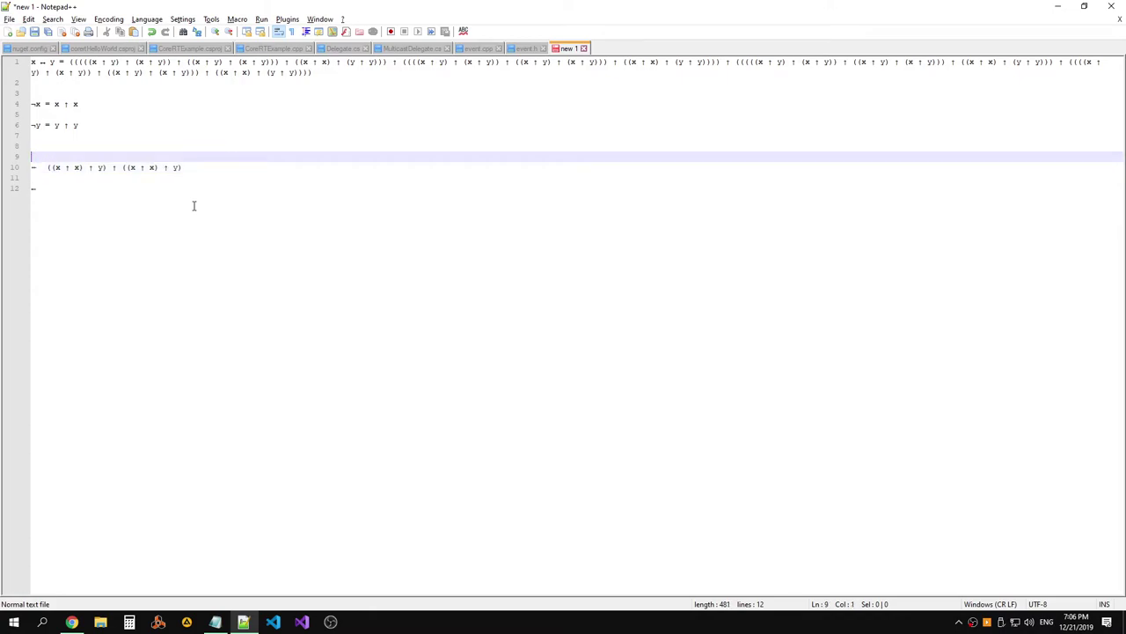
key("Down")
type("x ↔ ")
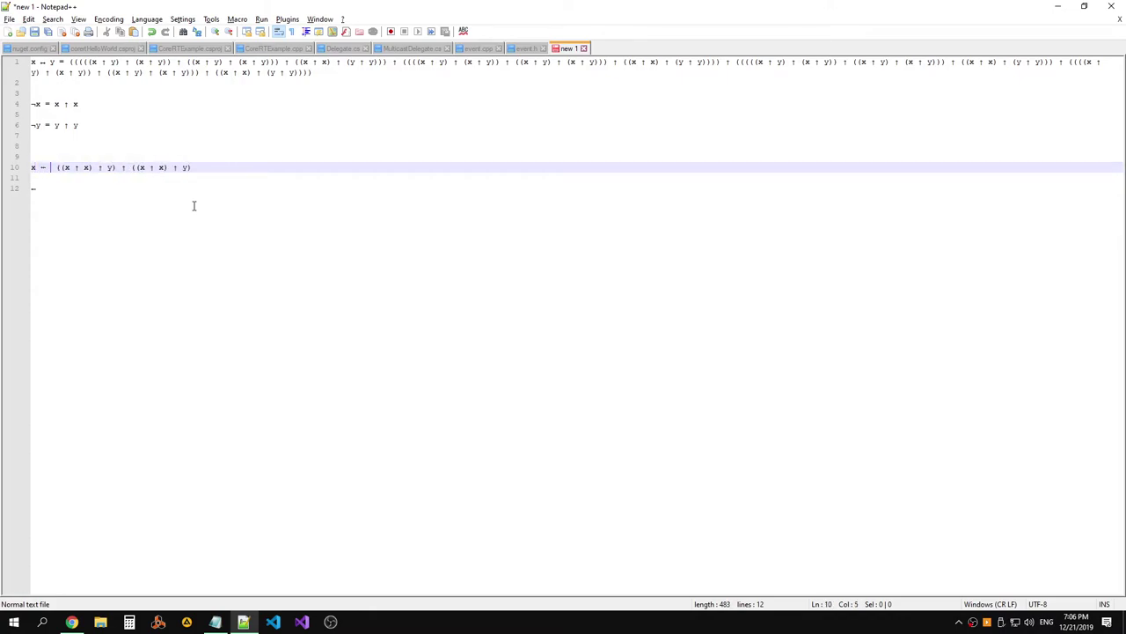
type("y =")
left_click_drag(254, 168, 28, 167)
Switch to CircuitVerse and place an output at the open wire end of the upper NAND pair
key("alt+Tab")
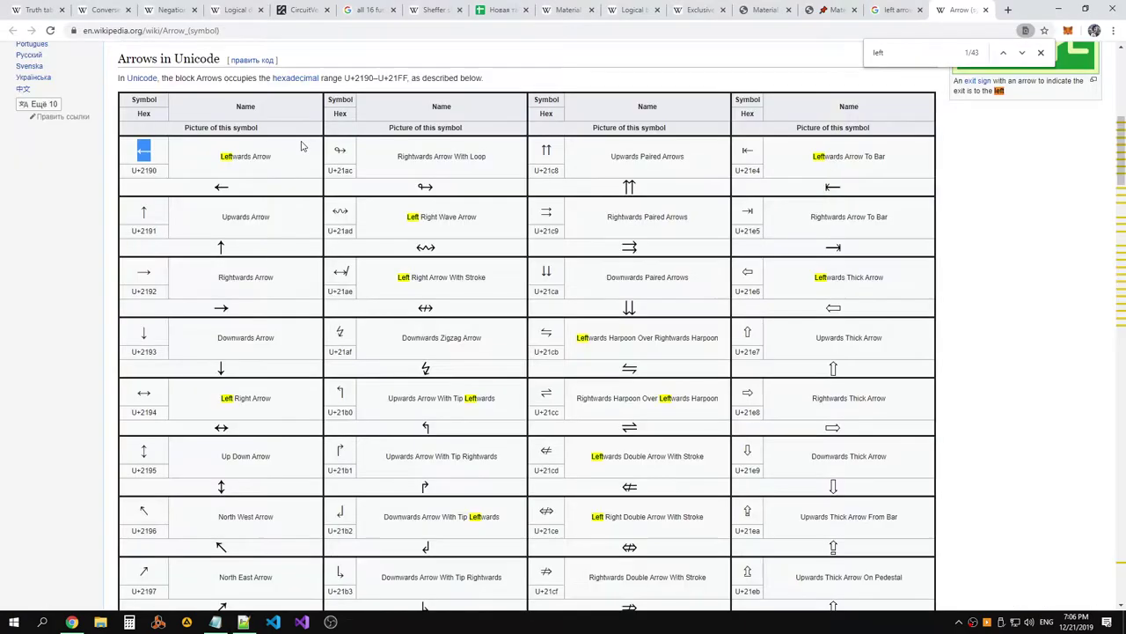
left_click(303, 10)
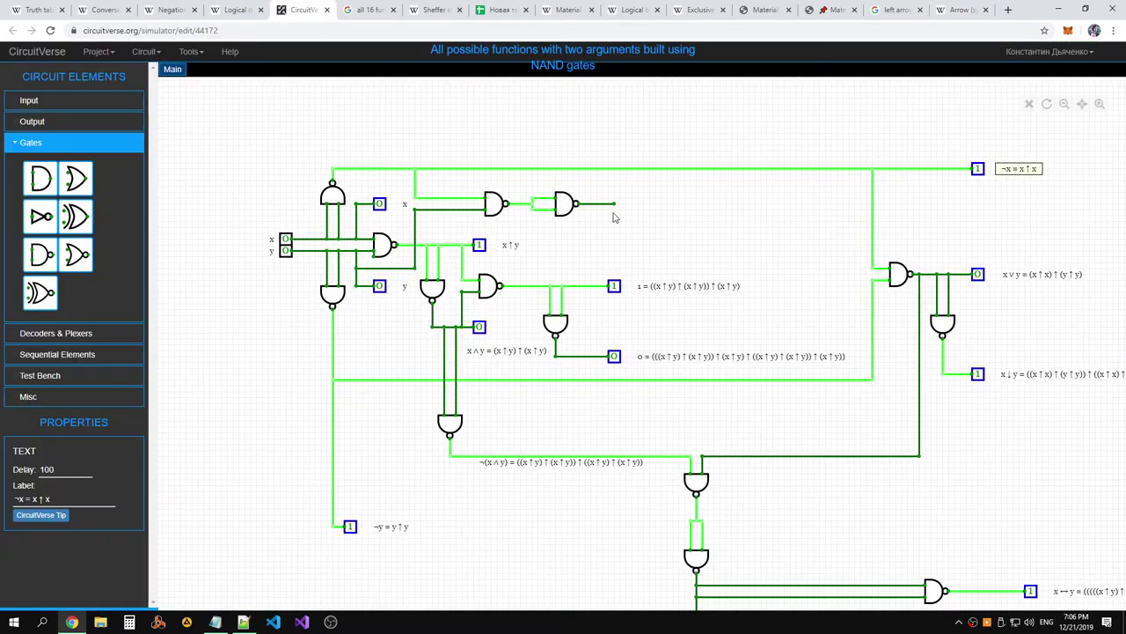
left_click(32, 120)
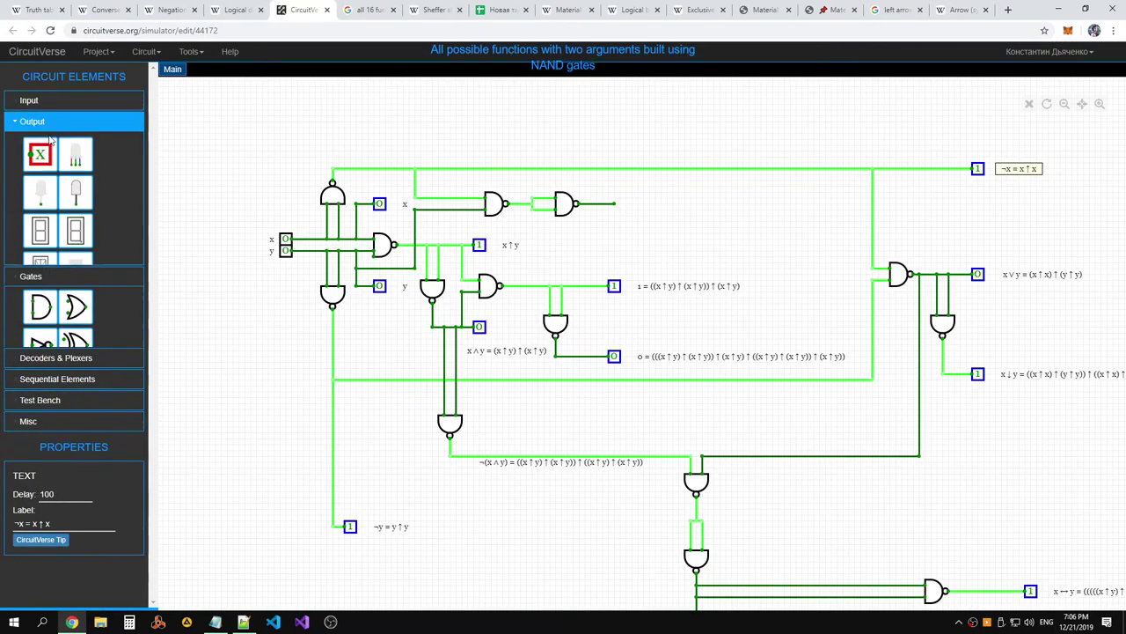
left_click(40, 156)
left_click(621, 205)
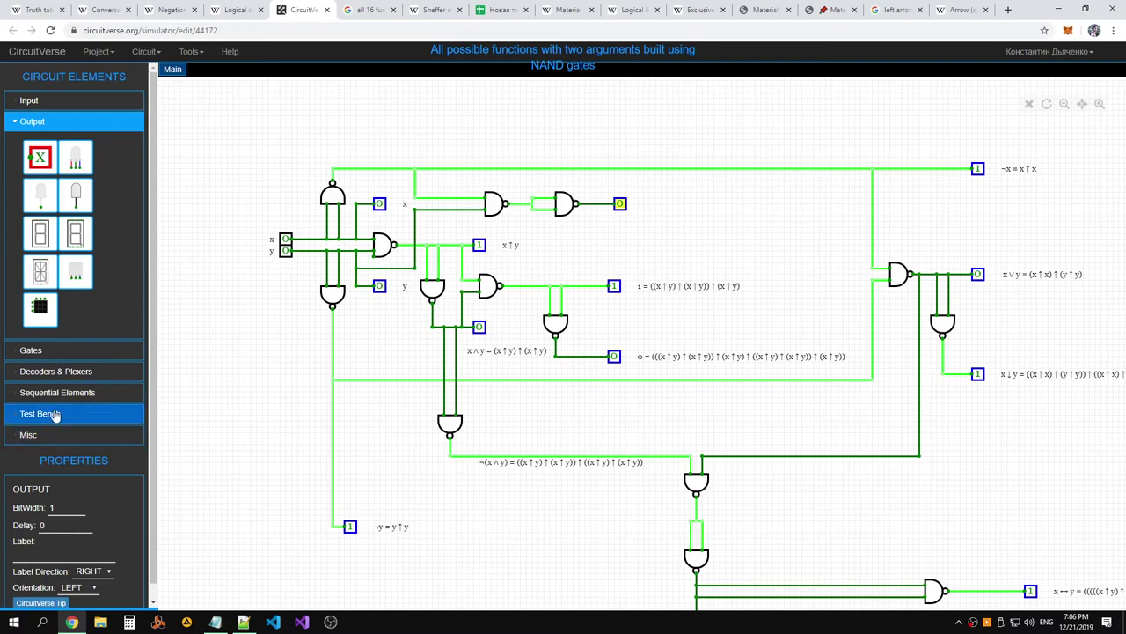
Add a text label beside the output of the upper NAND pair and paste the copied converse nonimplication formula into it
left_click(47, 435)
scroll(105, 427, "down", 1)
left_click(75, 357)
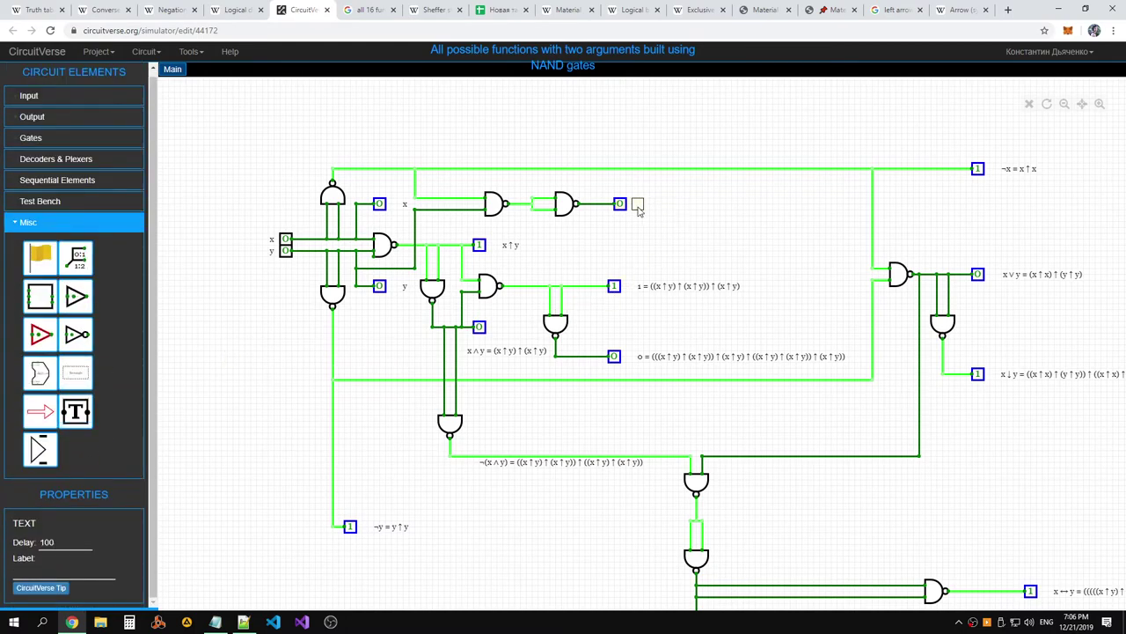
left_click(37, 570)
key("ctrl+v")
left_click(690, 273)
left_click(653, 214)
left_click(667, 236)
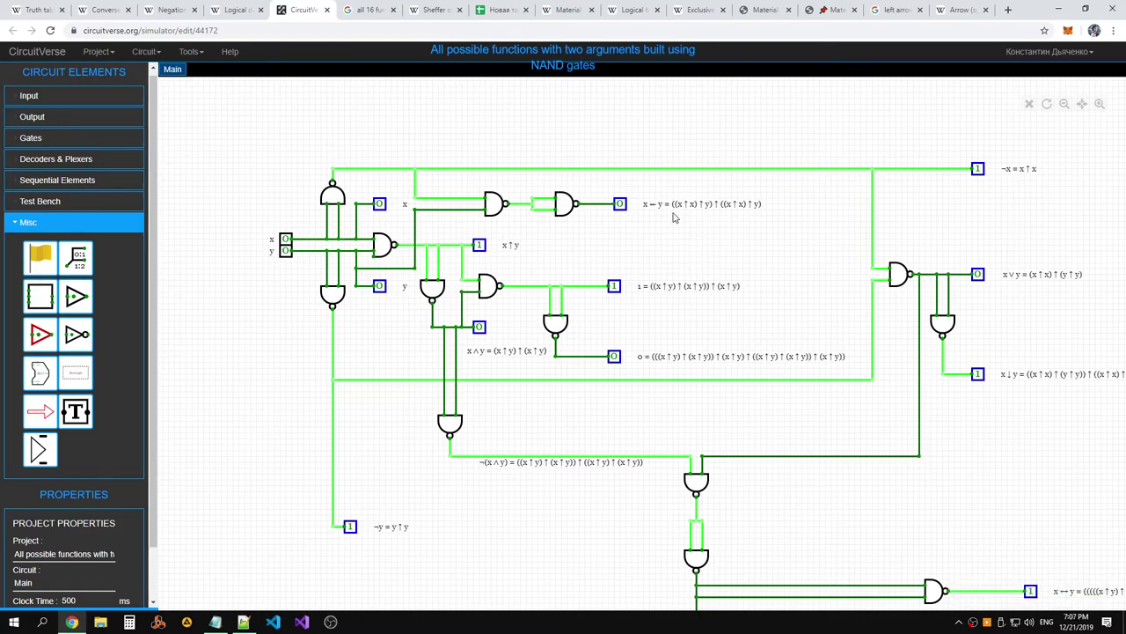
Look through the Unicode arrow table on Wikipedia for left arrow variants and compare them with the line 10 formula in Notepad++
left_click(958, 10)
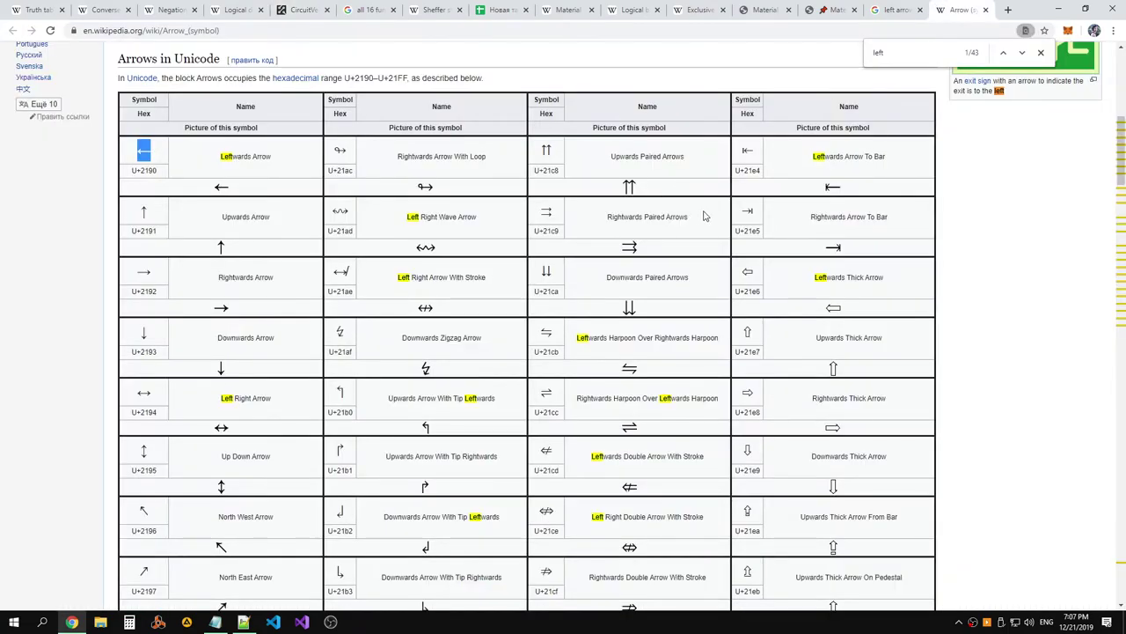
scroll(491, 299, "down", 6)
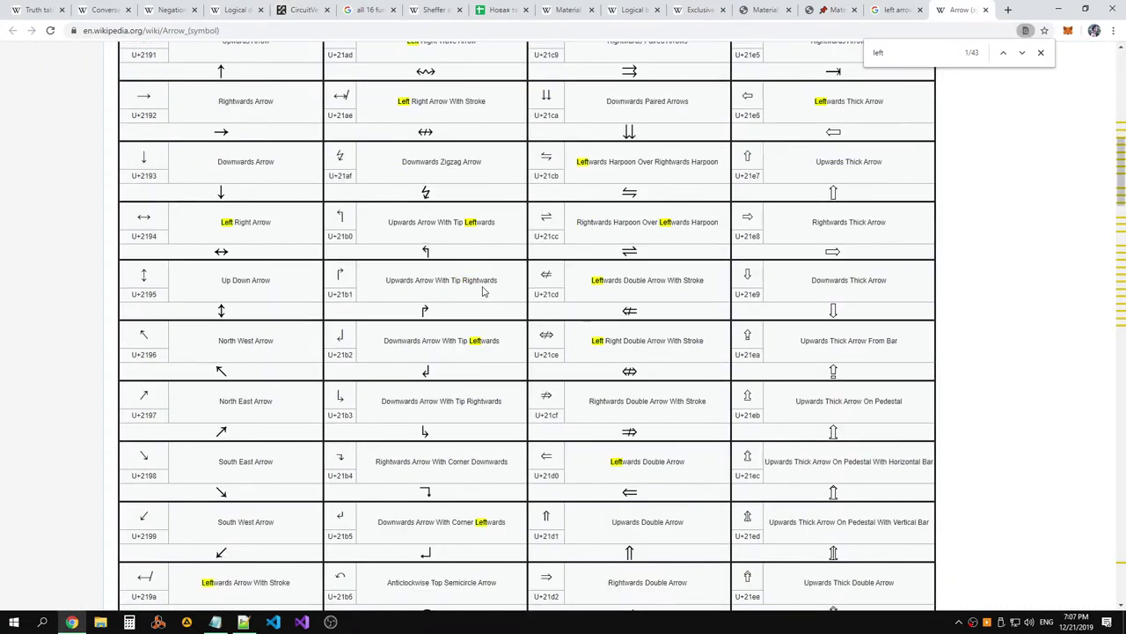
scroll(486, 285, "down", 8)
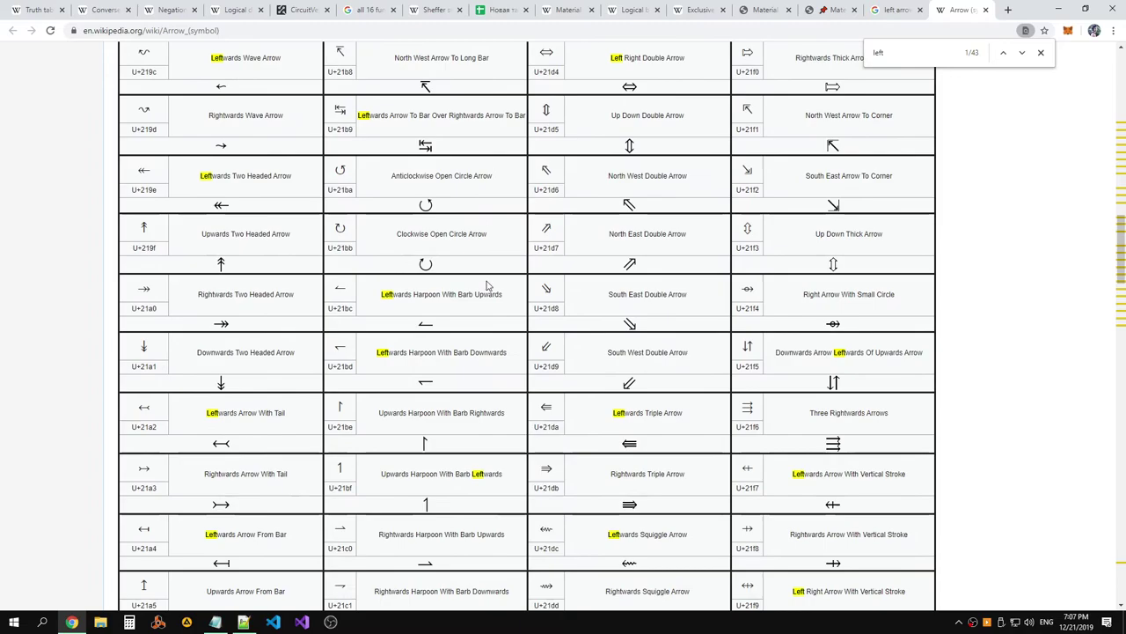
scroll(490, 283, "down", 2)
scroll(490, 282, "up", 10)
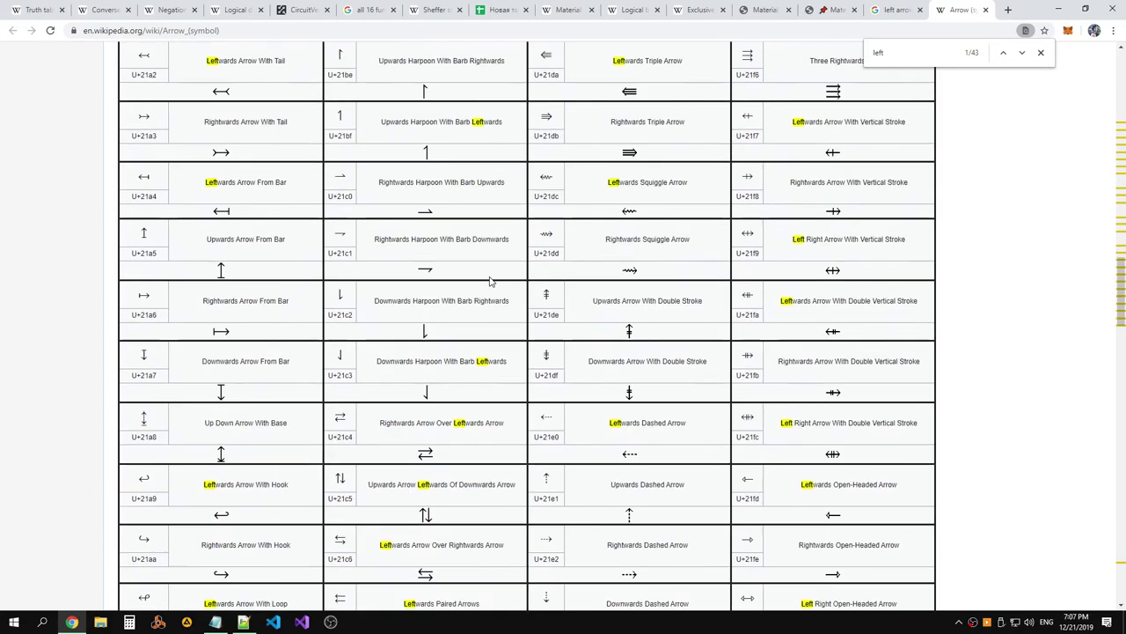
scroll(491, 280, "up", 4)
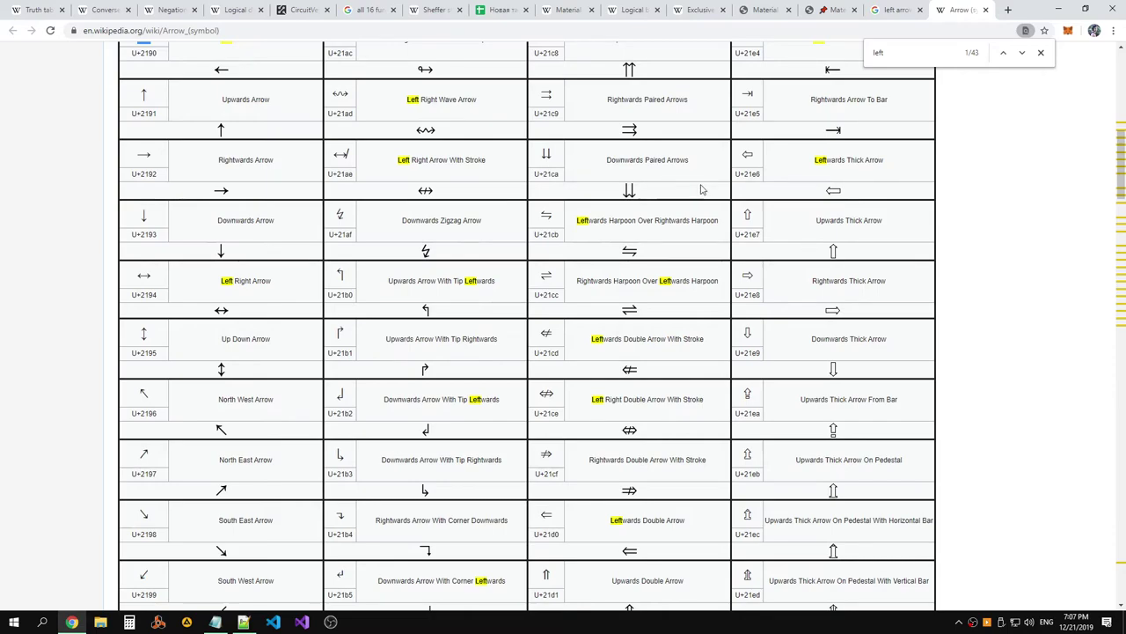
scroll(717, 189, "up", 1)
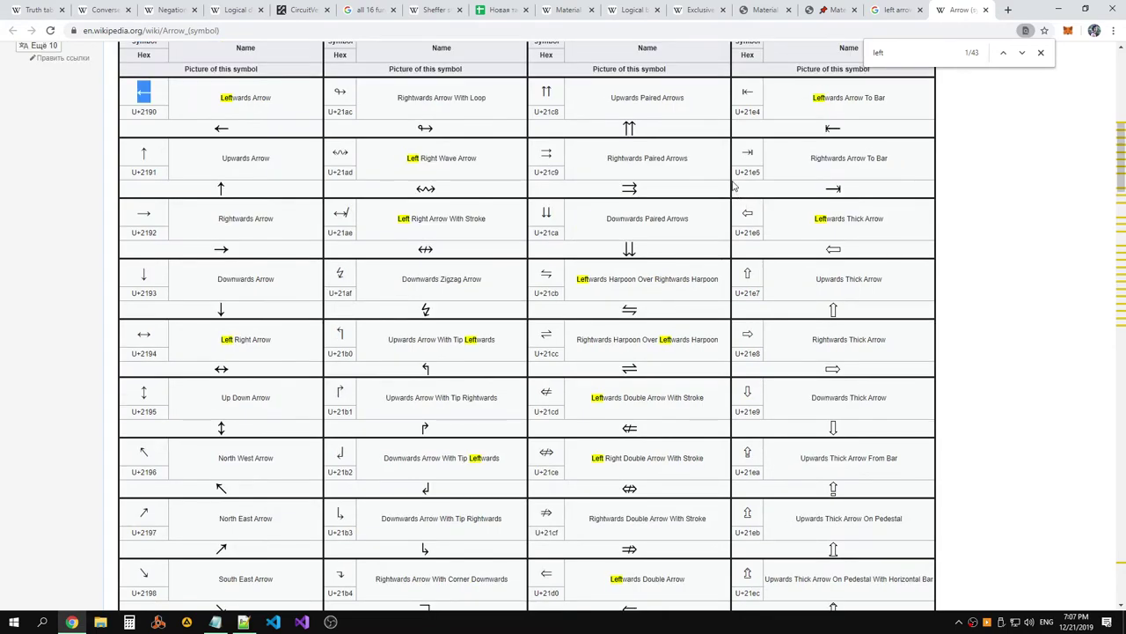
scroll(732, 186, "up", 1)
scroll(738, 183, "down", 5)
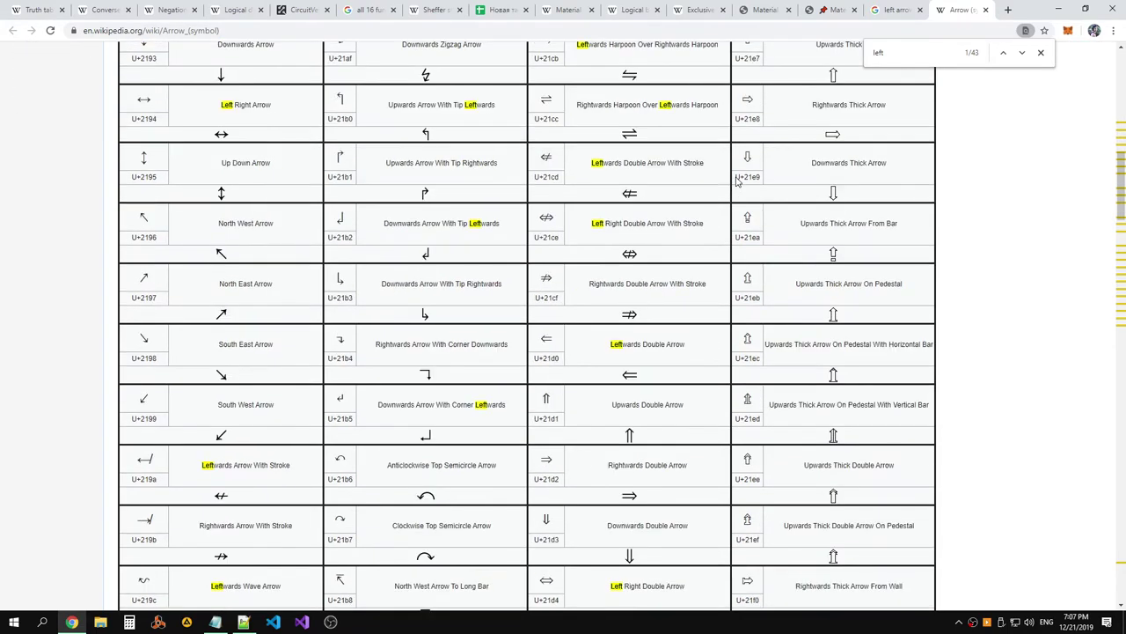
scroll(737, 176, "down", 4)
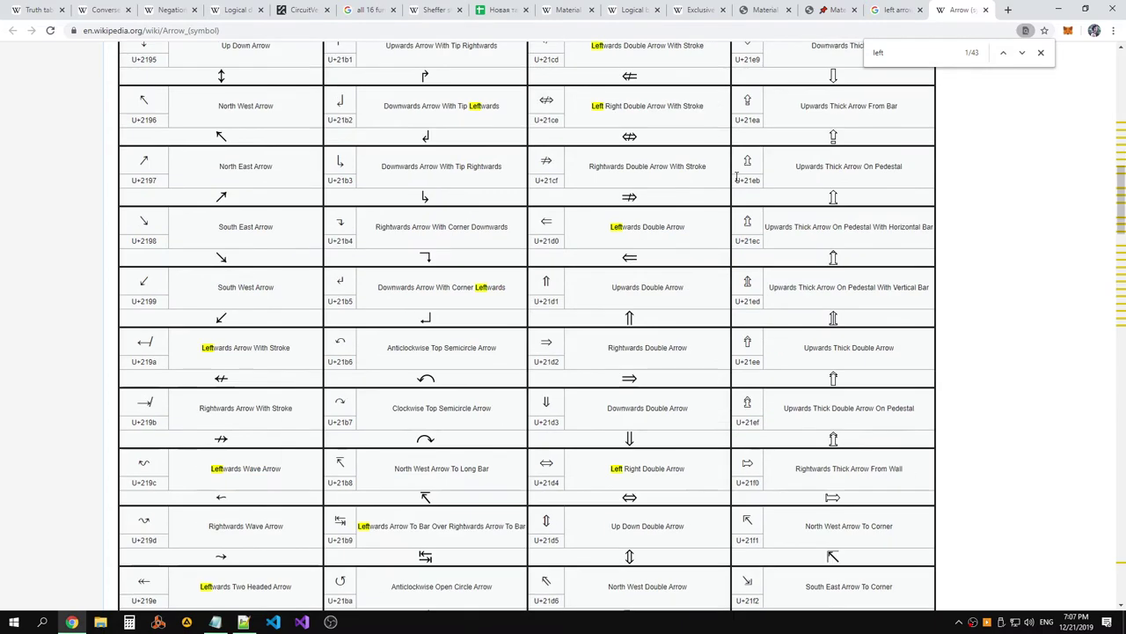
scroll(737, 178, "down", 6)
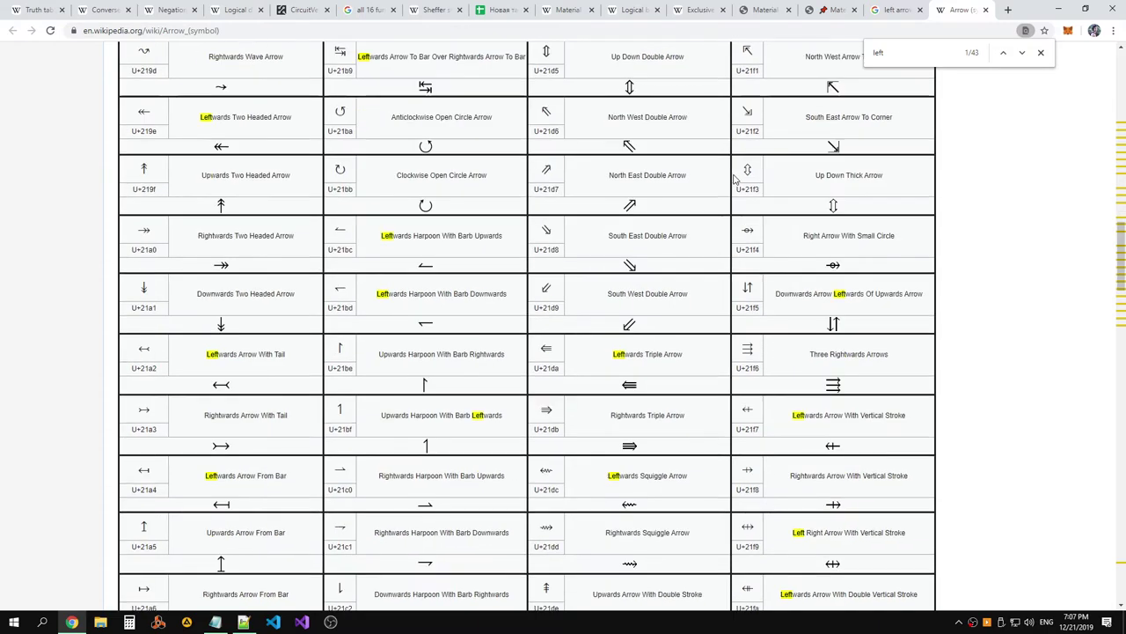
scroll(737, 179, "down", 4)
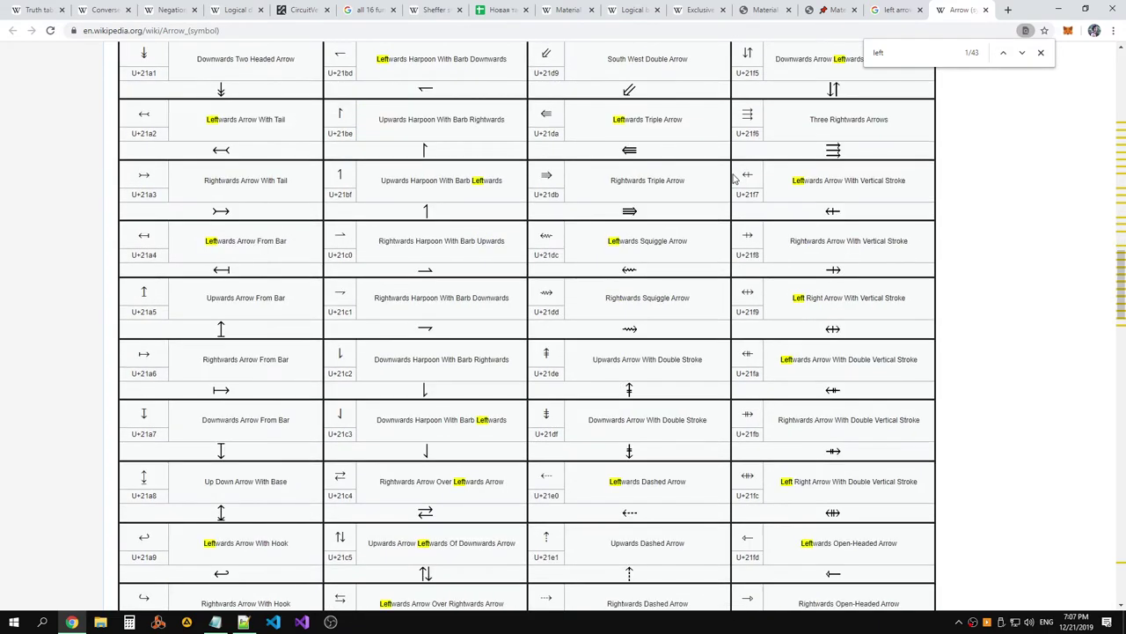
scroll(734, 178, "down", 2)
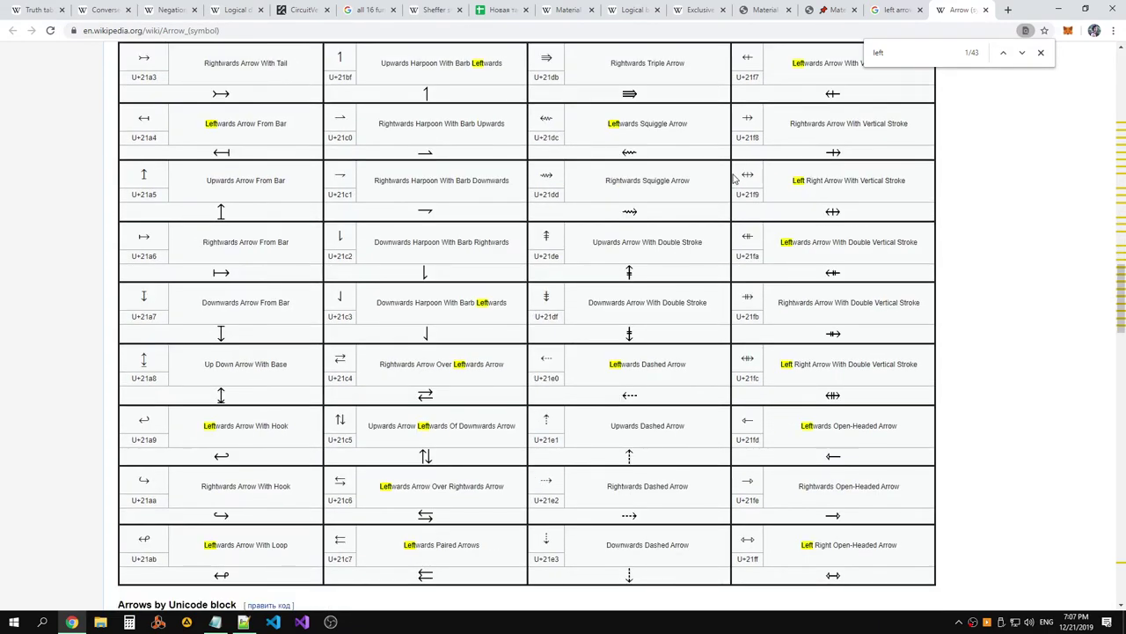
scroll(832, 216, "up", 2)
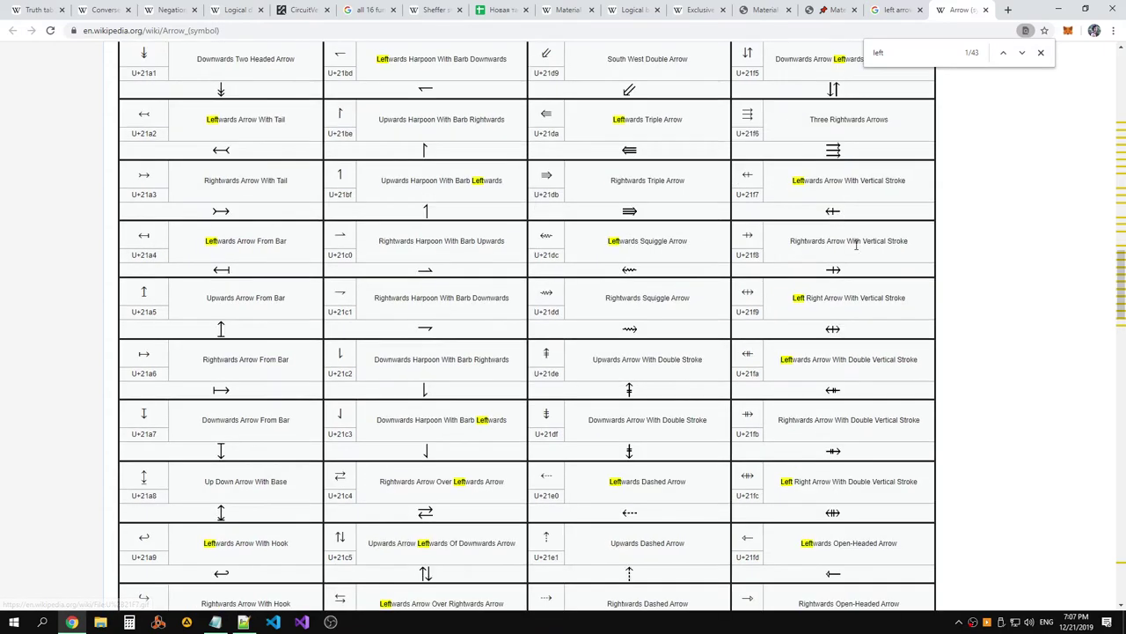
scroll(568, 301, "down", 4)
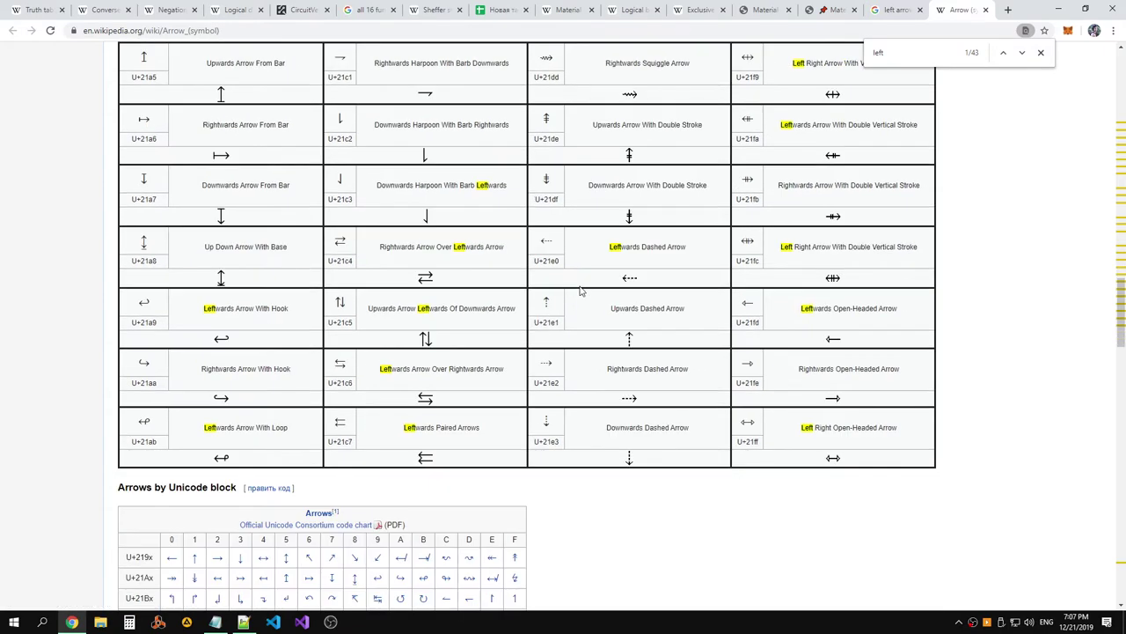
scroll(643, 261, "up", 6)
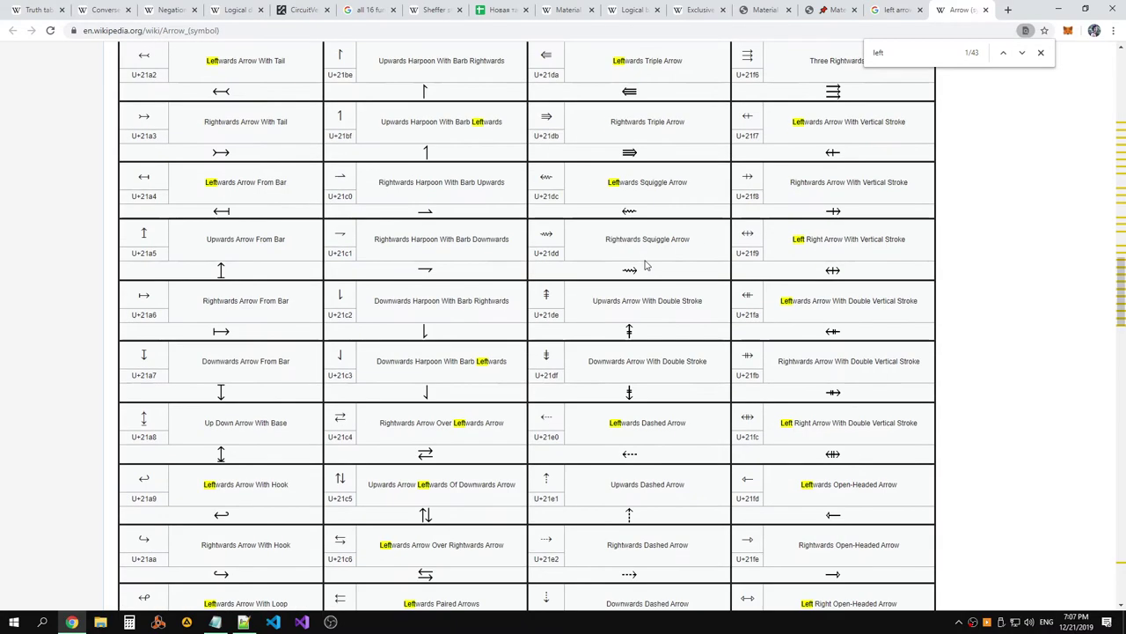
key("alt+Tab")
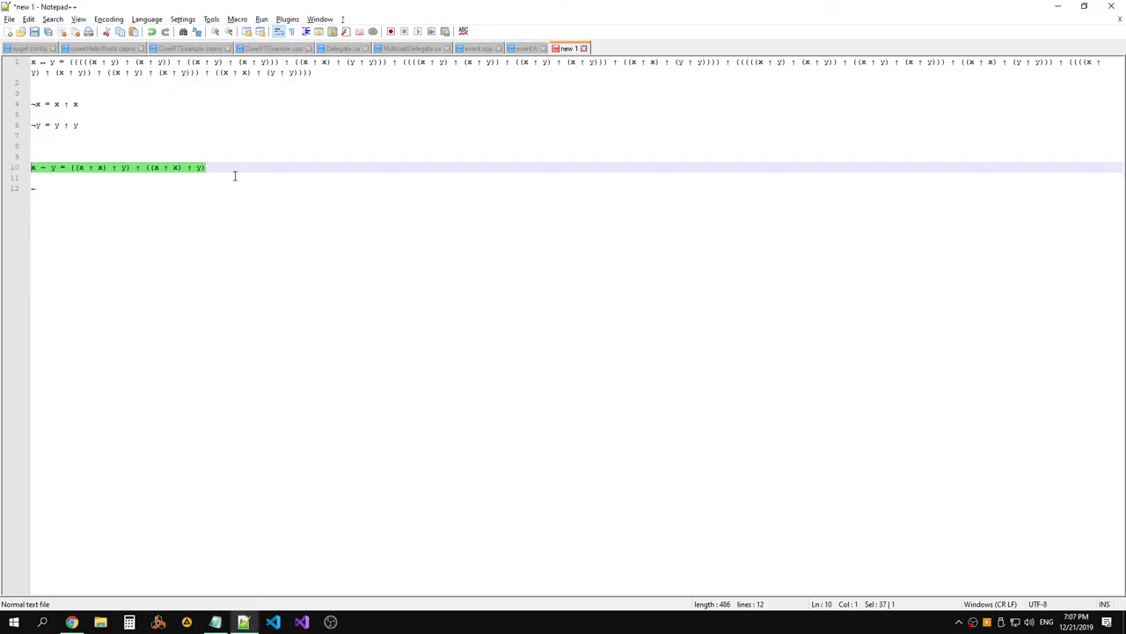
key("alt+Tab")
Read the definition, truth table and notation in the Converse nonimplication article and compare them with the new CircuitVerse label
left_click(895, 16)
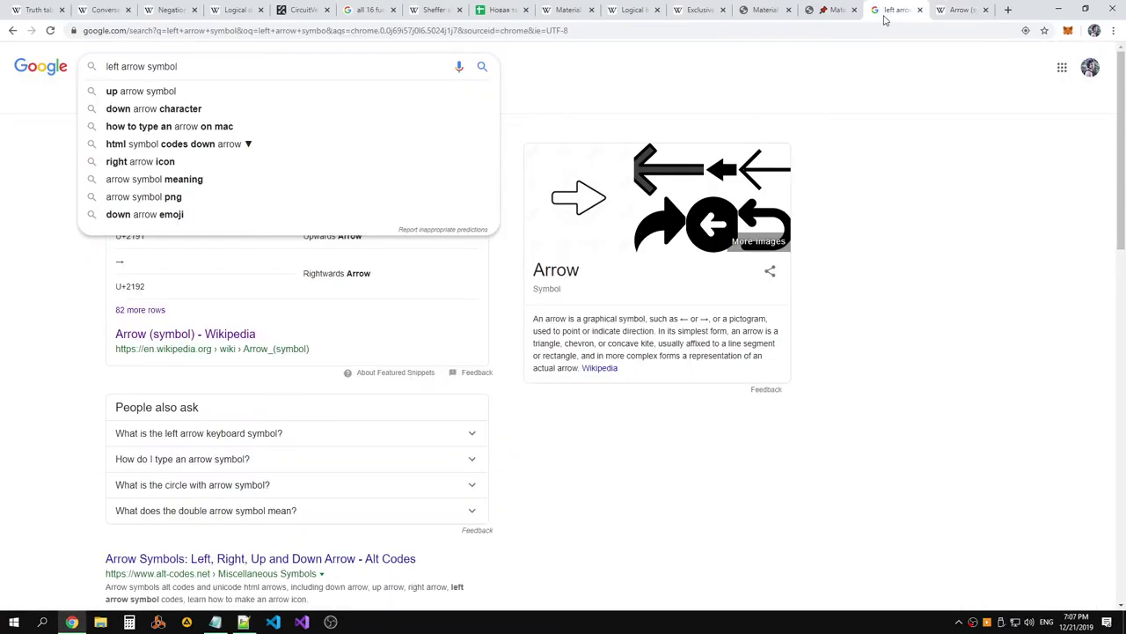
left_click(832, 16)
left_click(781, 13)
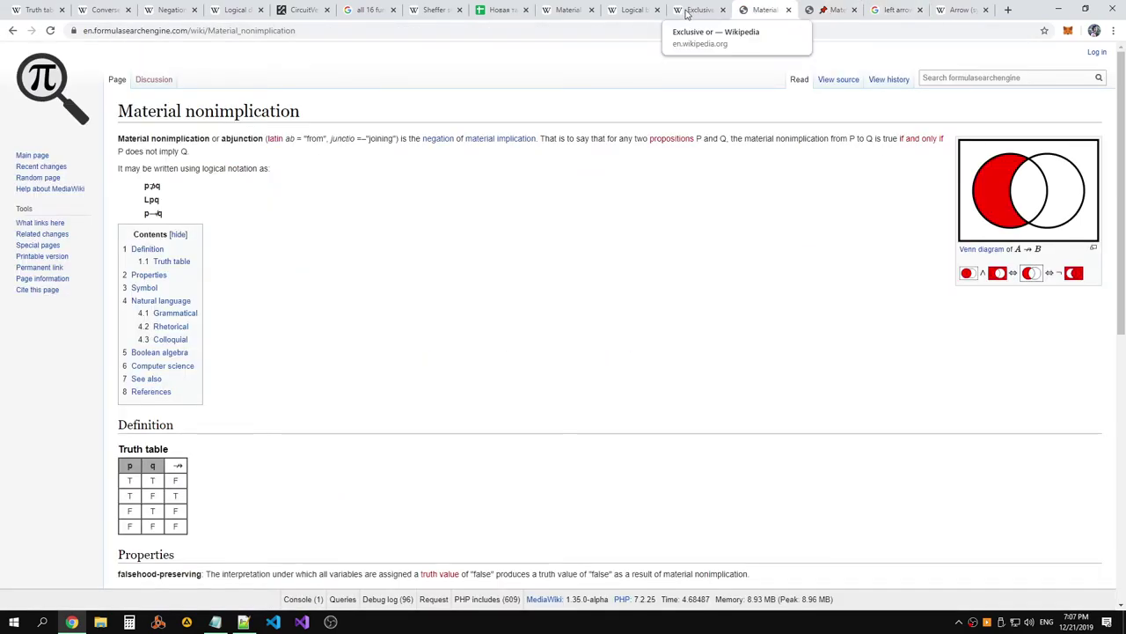
left_click(122, 12)
left_click(428, 208)
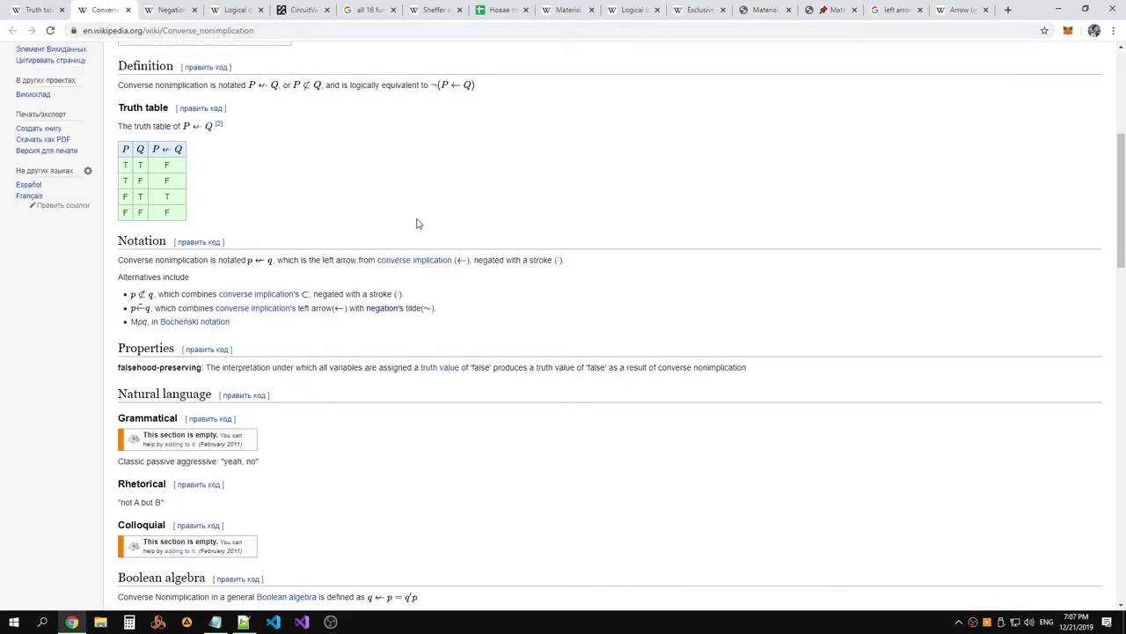
scroll(401, 247, "up", 1)
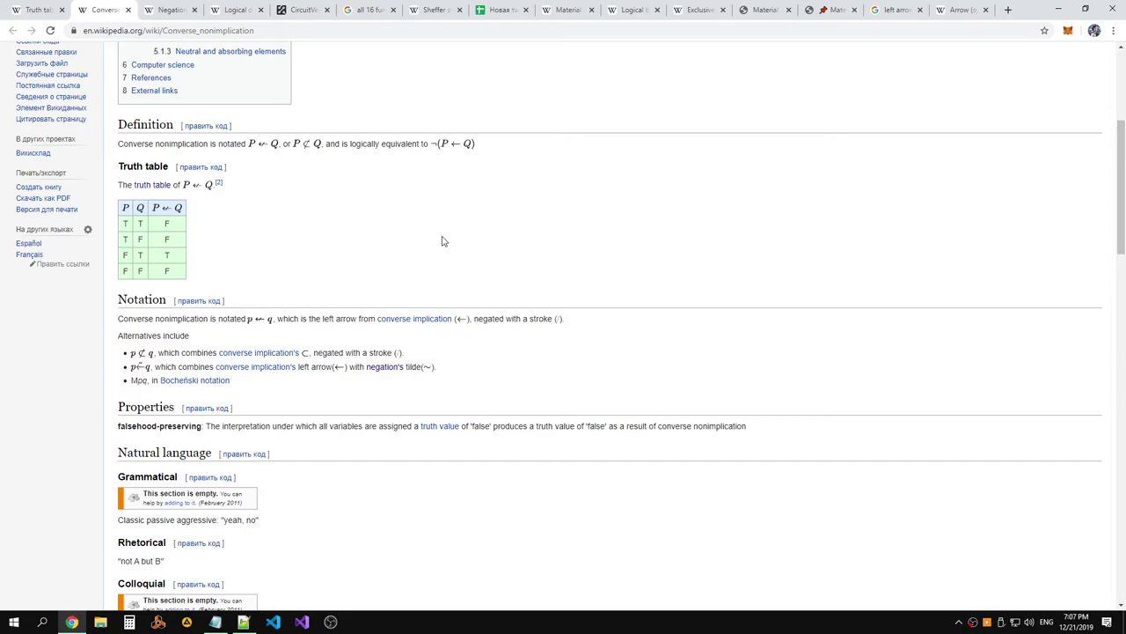
scroll(443, 241, "up", 4)
left_click(310, 16)
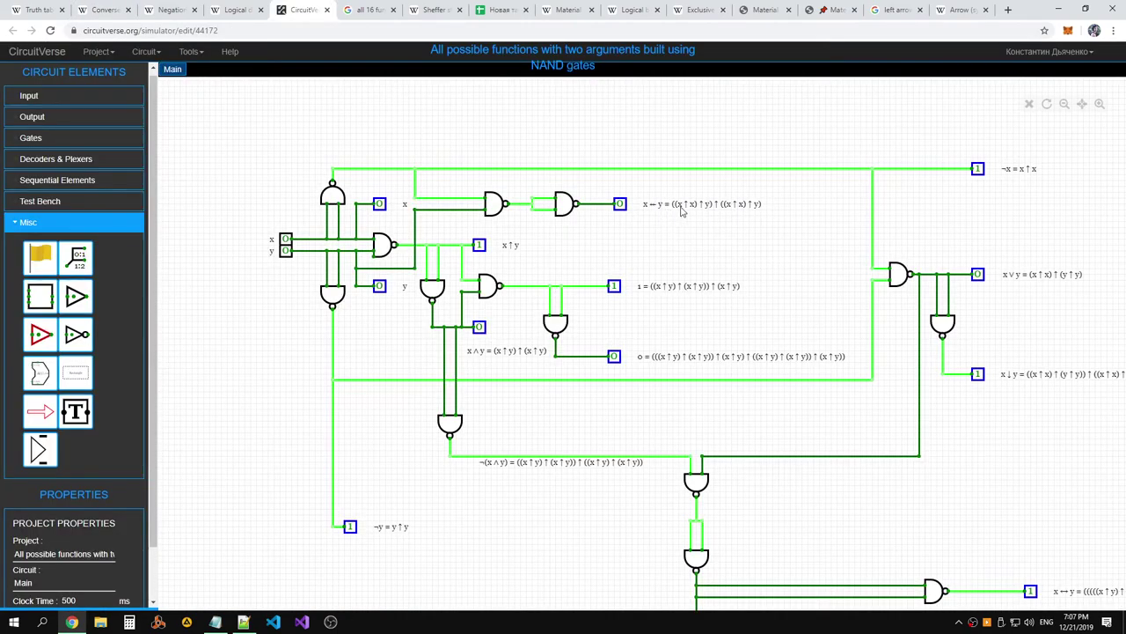
left_click(145, 51)
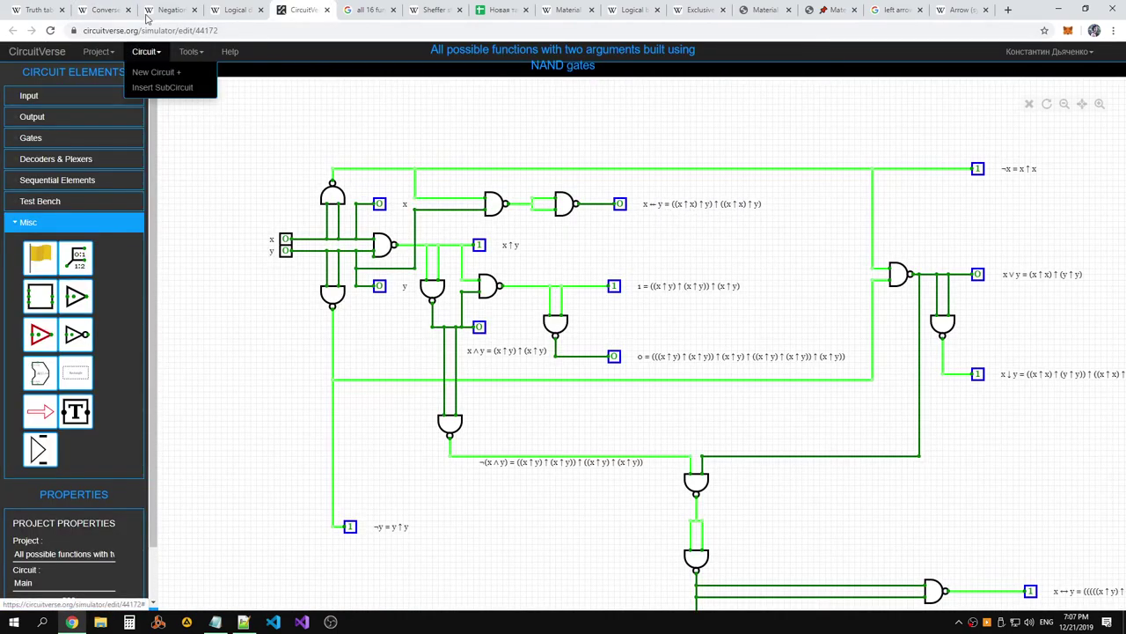
Switch to the truth table spreadsheet and fill the converse nonimplication column, F1 to F5, with green
left_click(498, 10)
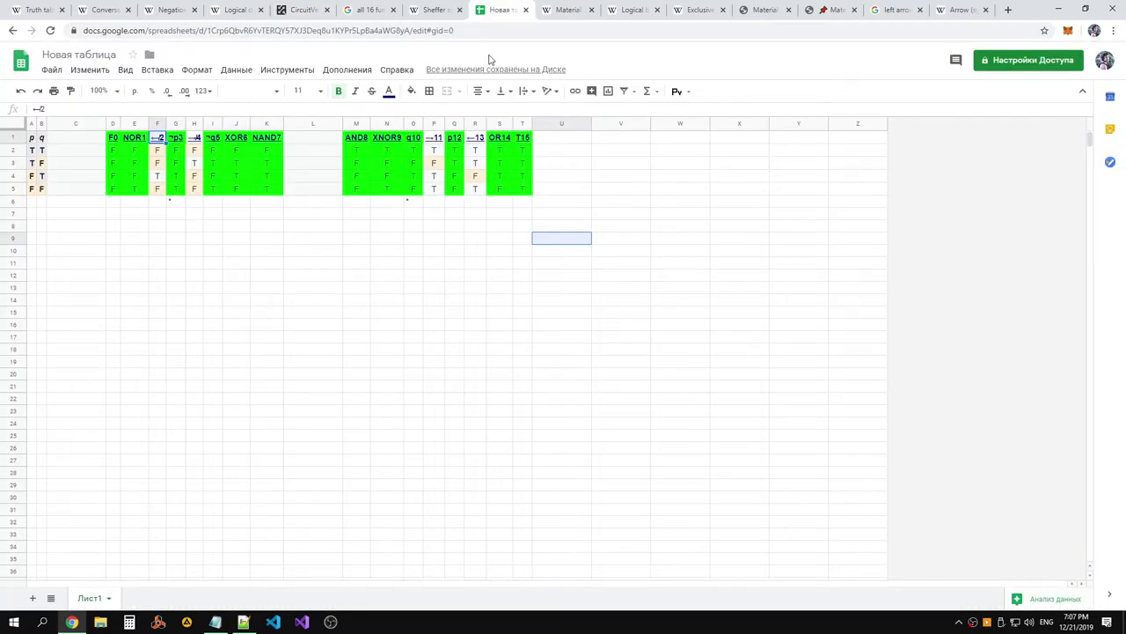
left_click(157, 188, "shift")
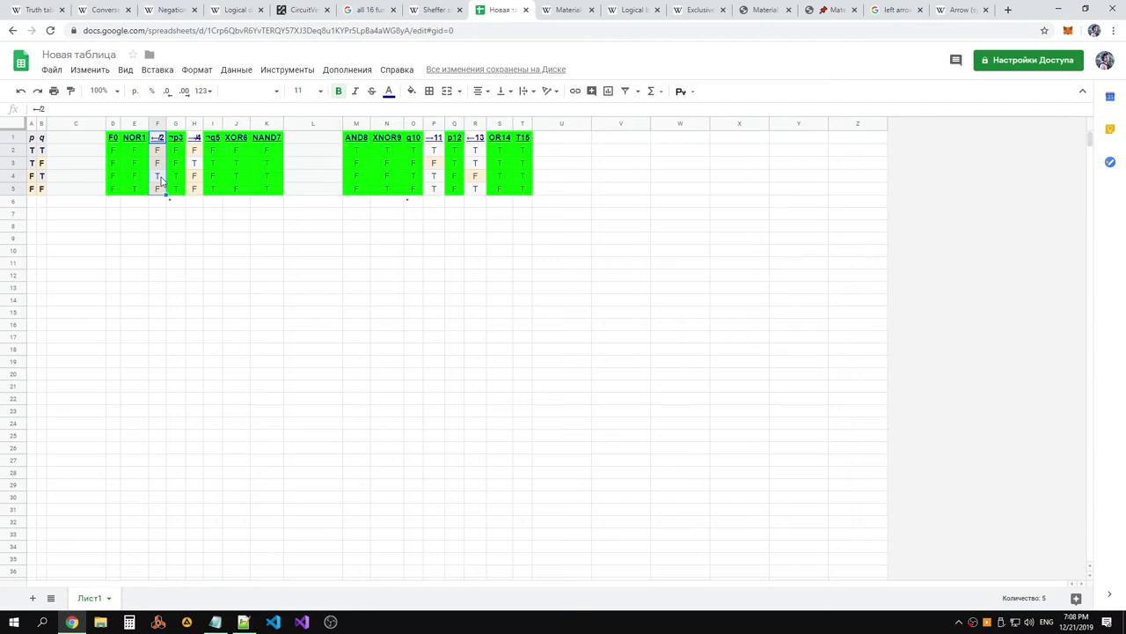
left_click(338, 91)
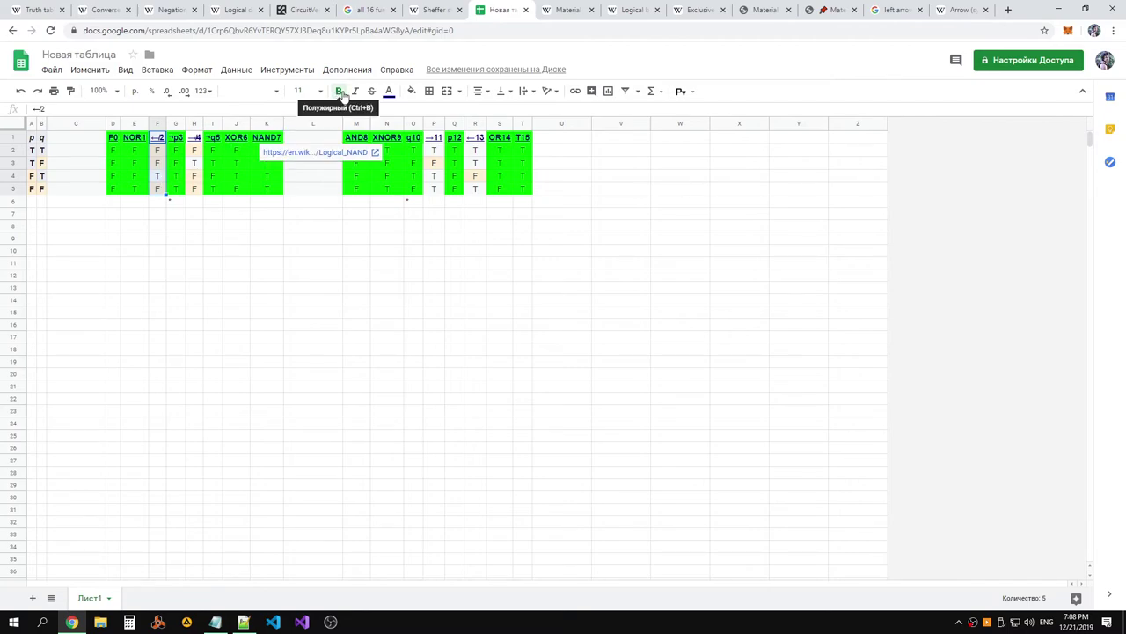
left_click(411, 91)
left_click(464, 144)
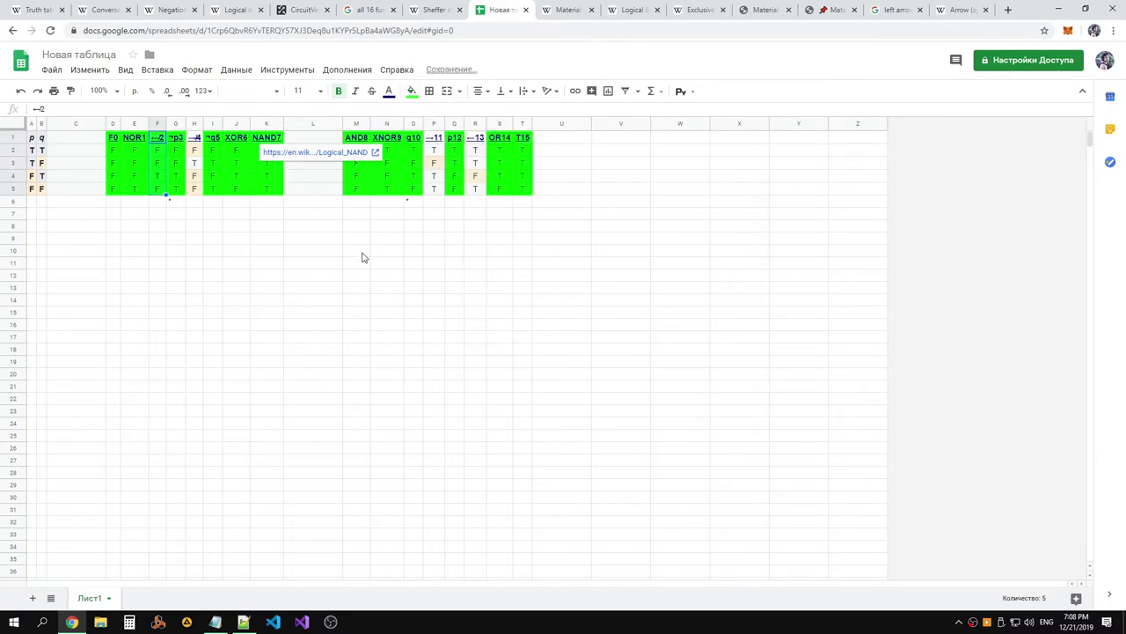
left_click(362, 253)
Glance through the open logic reference pages and return to the circuit in CircuitVerse
left_click(430, 10)
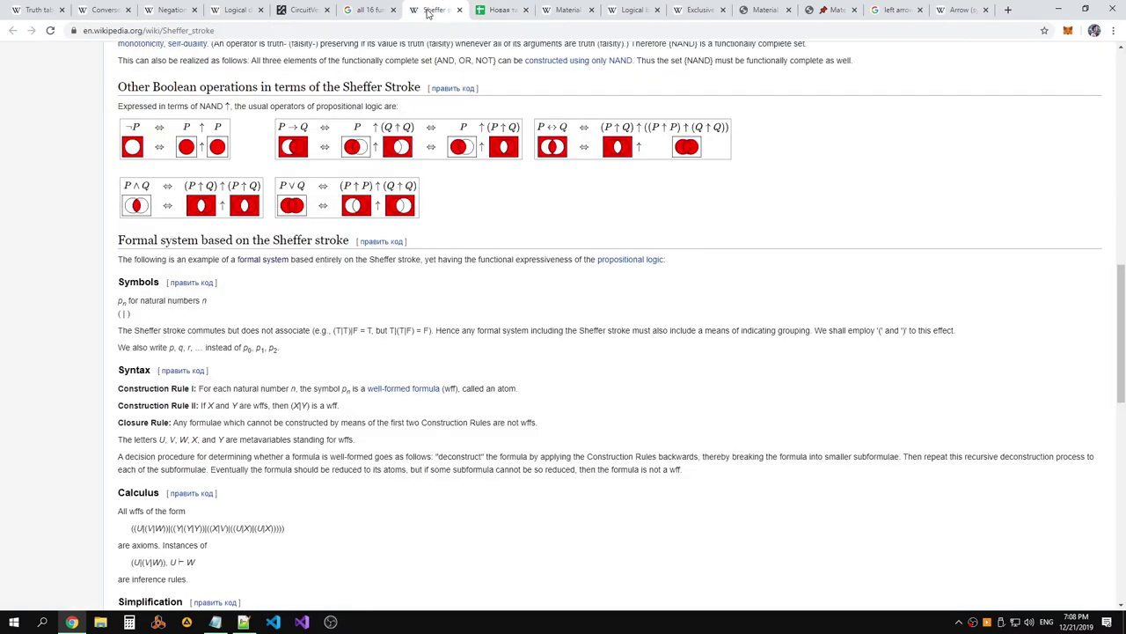
left_click(490, 12)
left_click(563, 13)
left_click(631, 11)
left_click(695, 10)
left_click(632, 11)
left_click(568, 11)
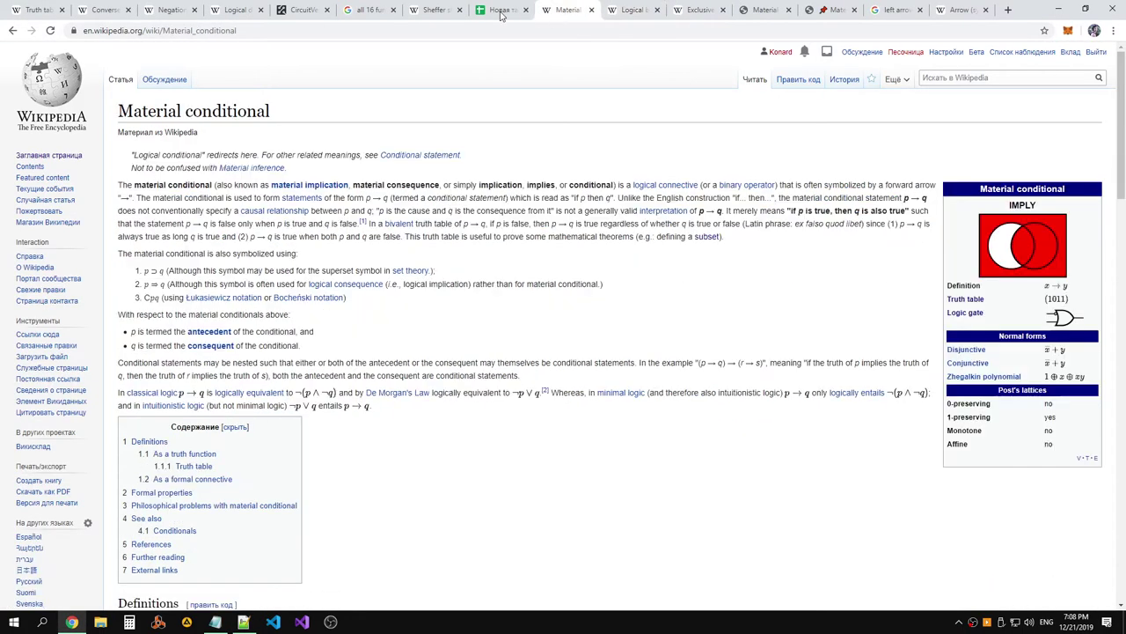
left_click(435, 10)
left_click(369, 10)
left_click(304, 10)
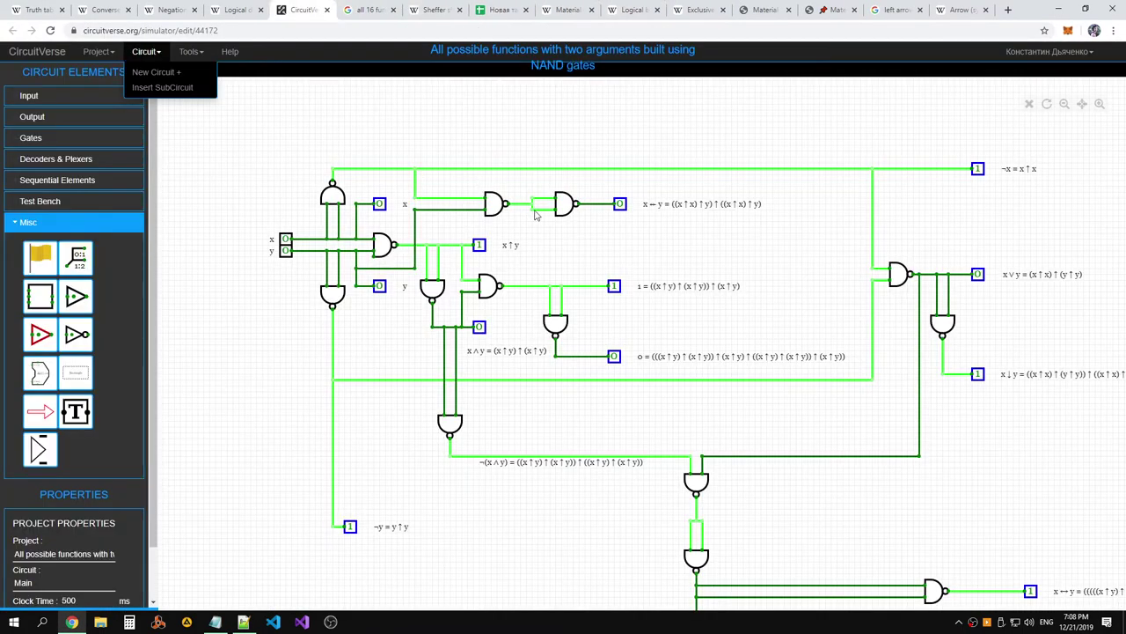
left_click(598, 239)
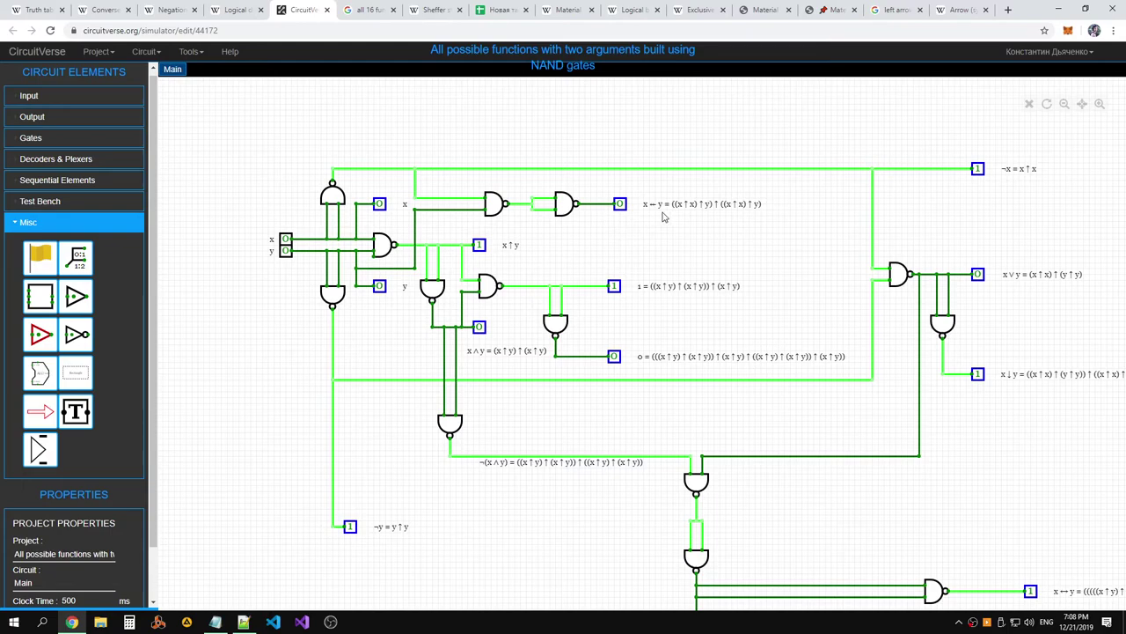
Look over the whole NAND circuit with its outputs and formula labels, and check the formulas kept in Notepad++
scroll(734, 215, "down", 3)
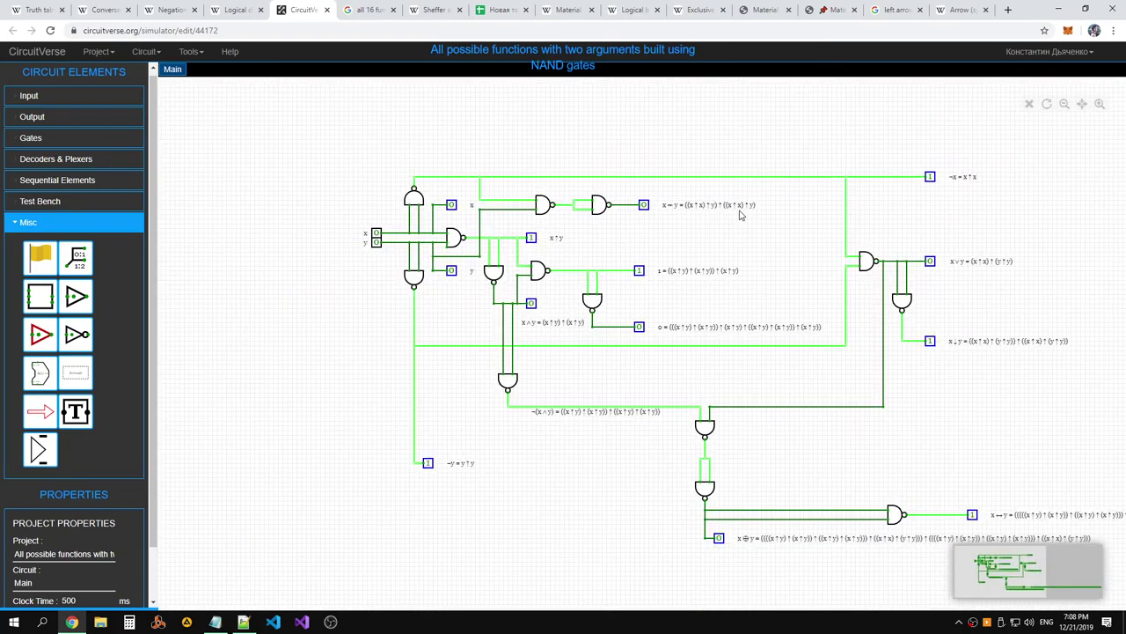
scroll(762, 228, "down", 3)
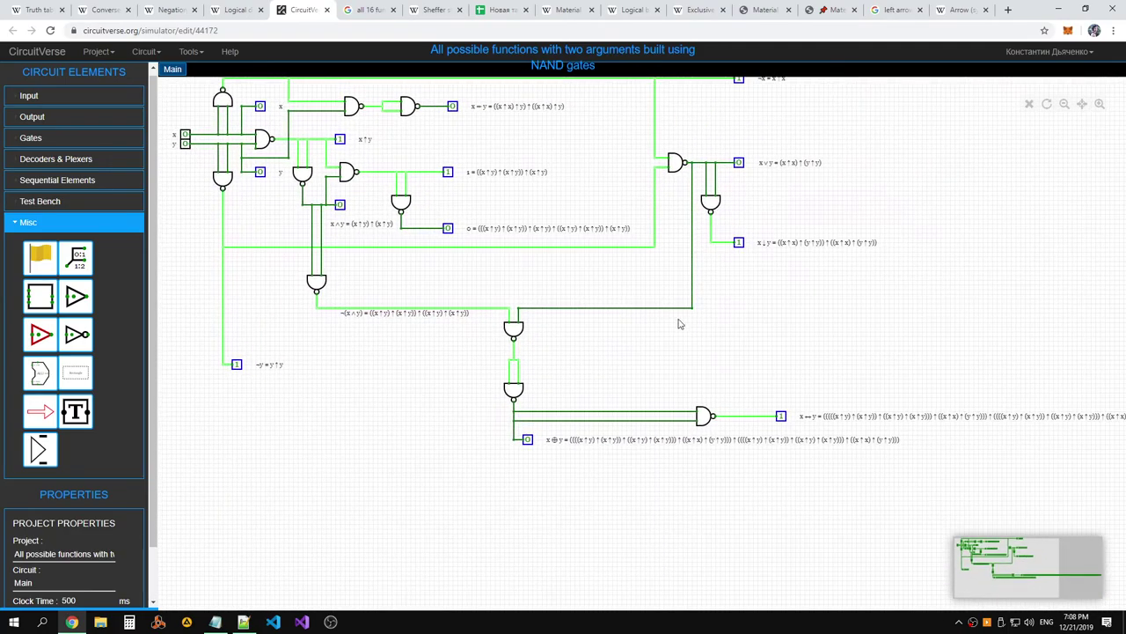
scroll(612, 365, "left", 5)
scroll(612, 365, "up", 3)
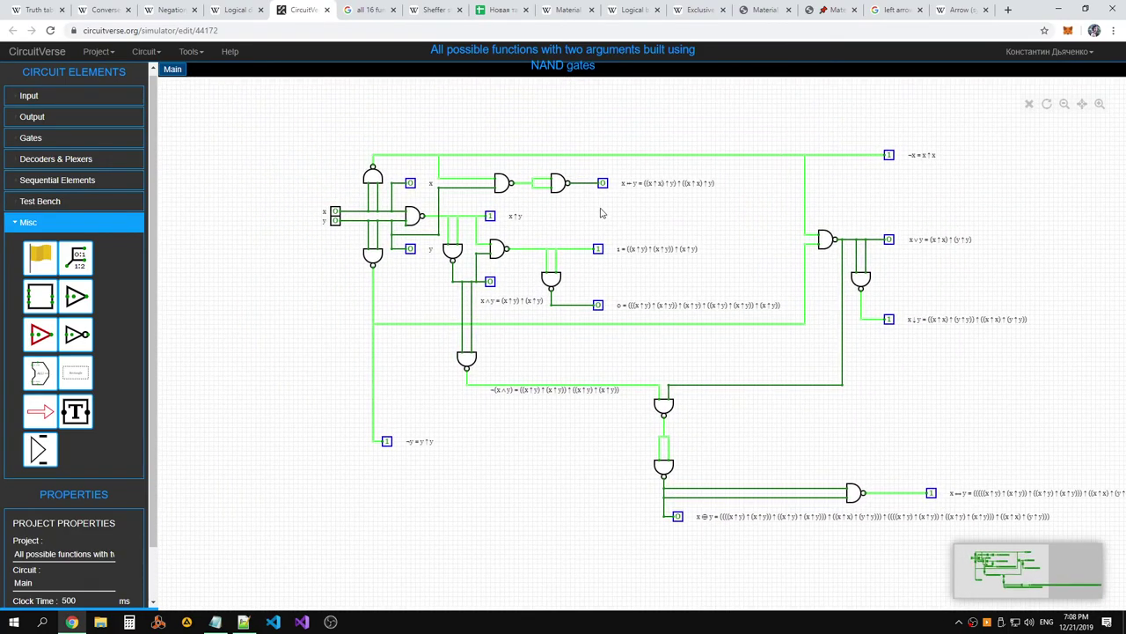
scroll(586, 218, "left", 1)
scroll(587, 218, "left", 1)
key("alt+Tab")
key("alt+Tab")
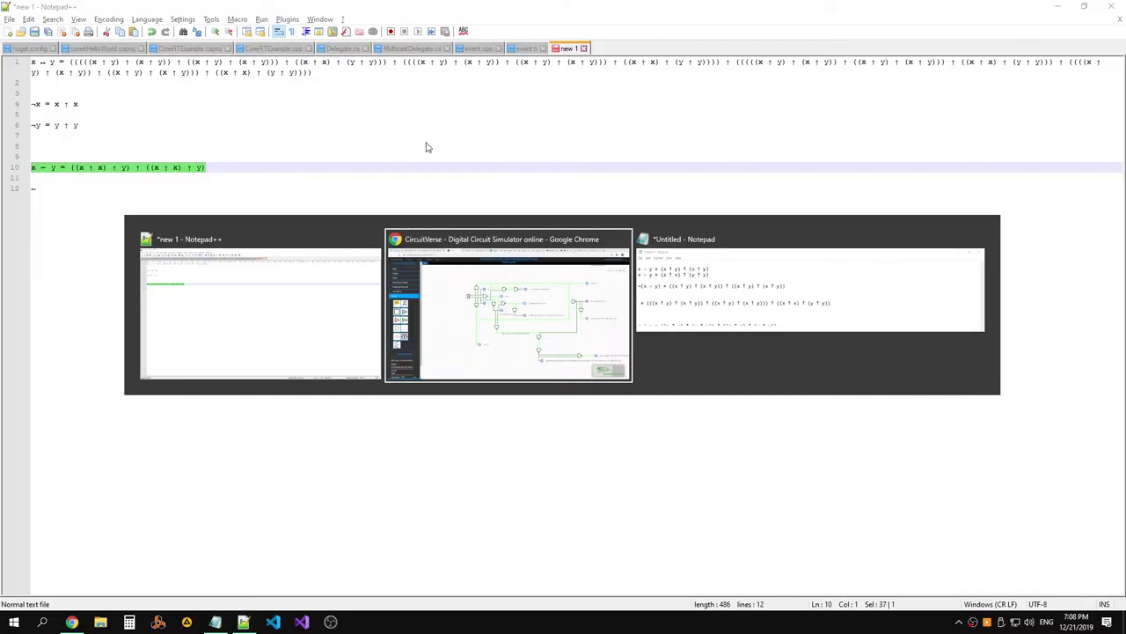
Switch to the truth table spreadsheet and compare unfilled column 4 with the q10, p12 and ¬q5 columns row by row
left_click(498, 10)
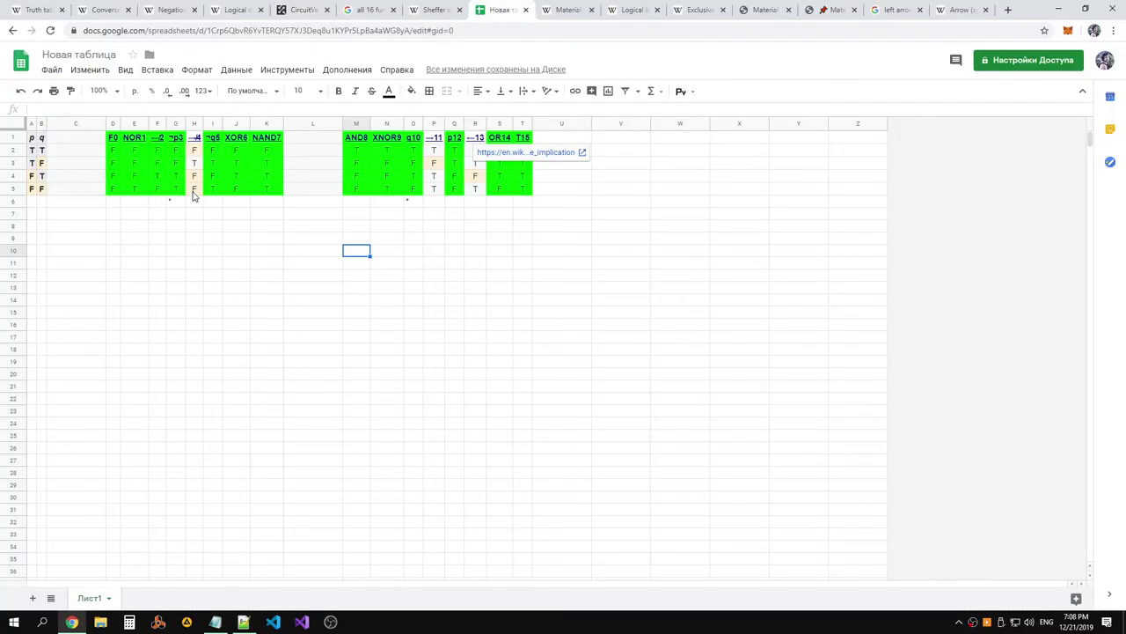
left_click(195, 163)
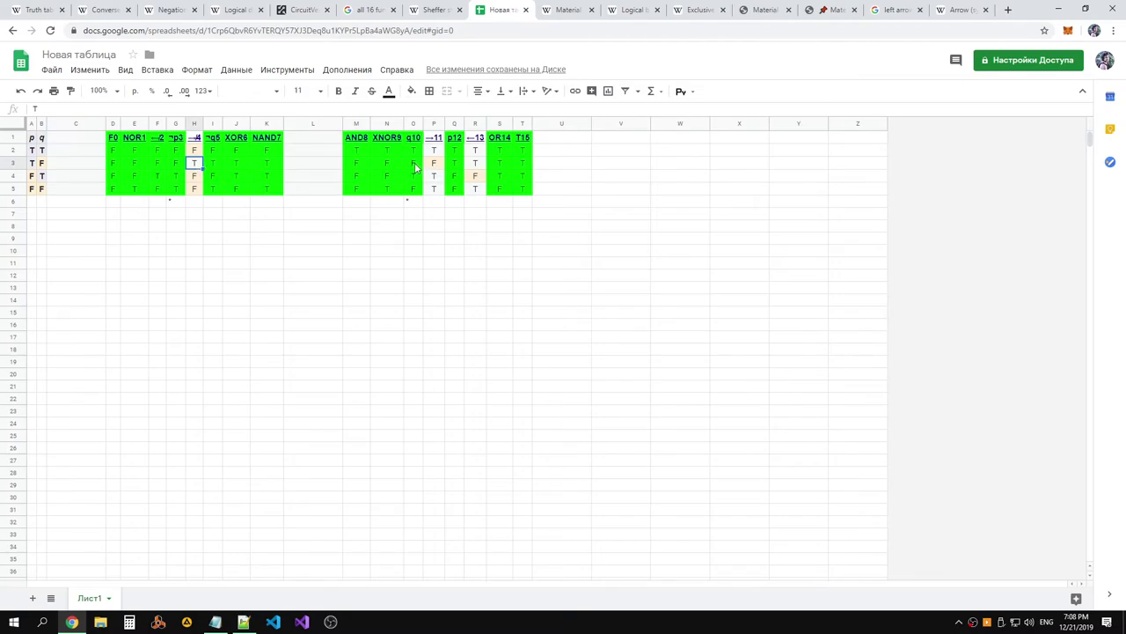
left_click(415, 166)
left_click(415, 152)
left_click(418, 166)
left_click(457, 153)
left_click(457, 166)
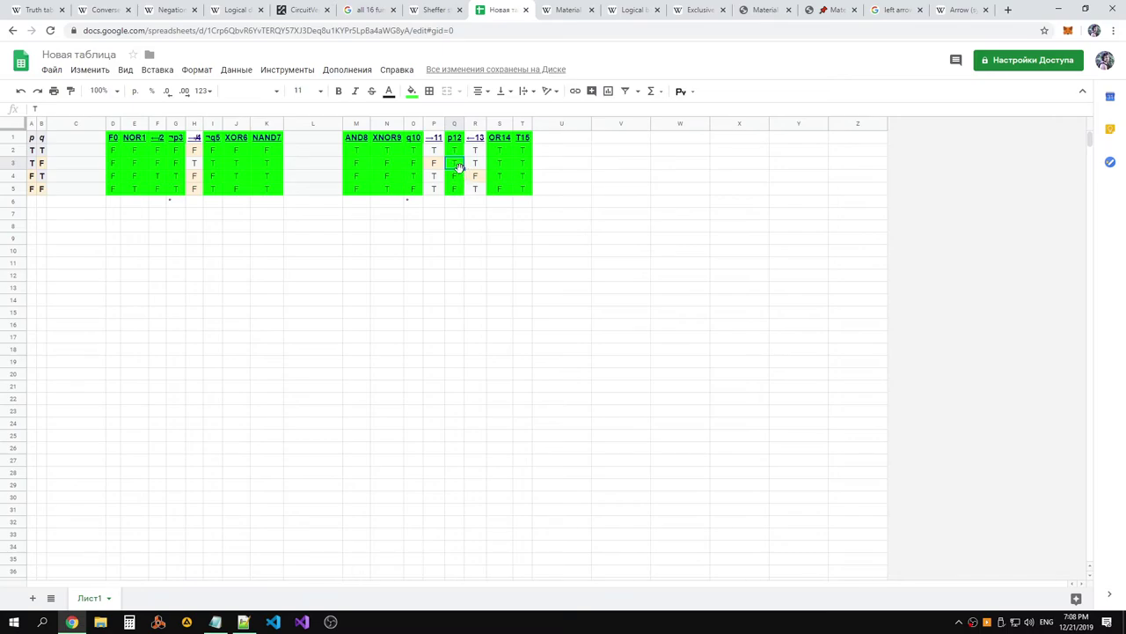
left_click(457, 154)
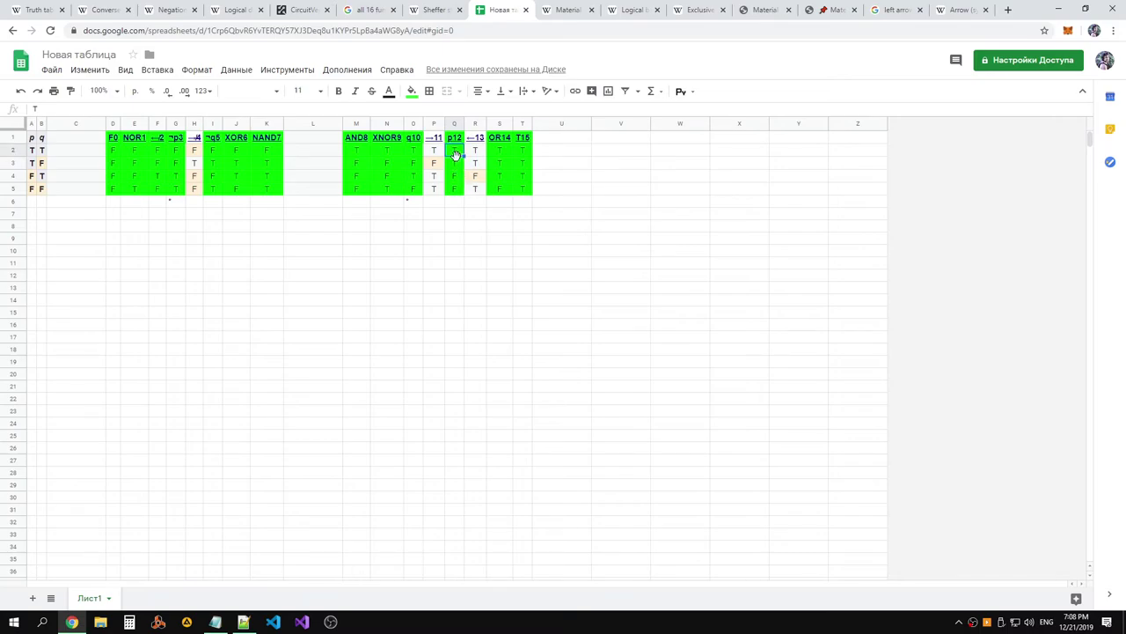
left_click(457, 164)
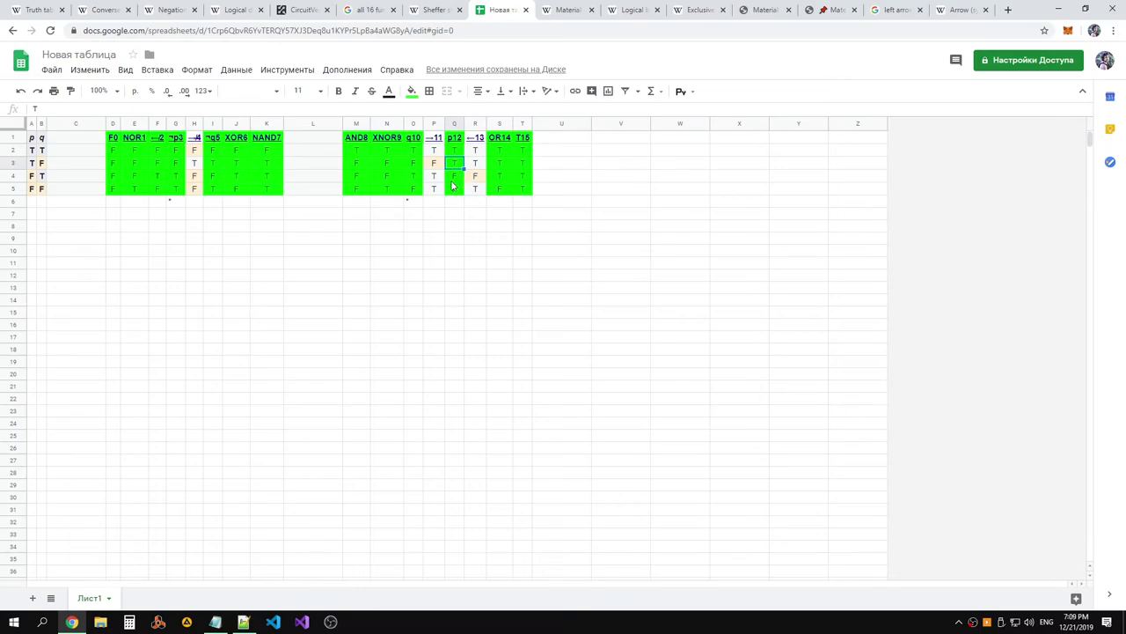
left_click(194, 166)
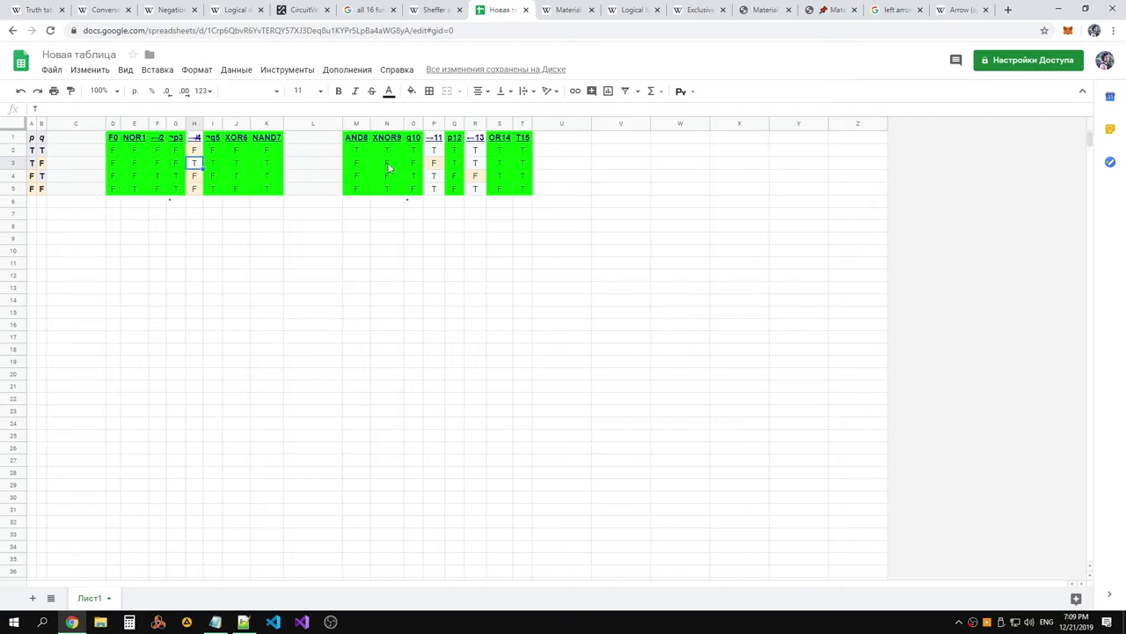
left_click(216, 167)
mouse_move(211, 143)
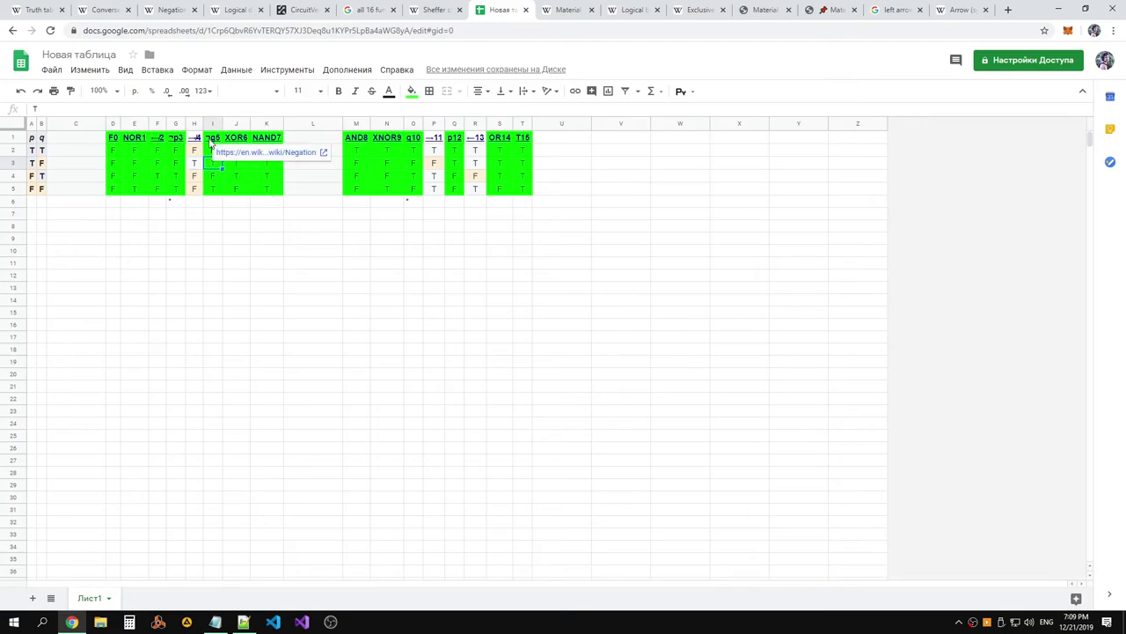
Switch to the formula notes in Notepad++ and add three empty lines at the end of the file
key("alt+Tab")
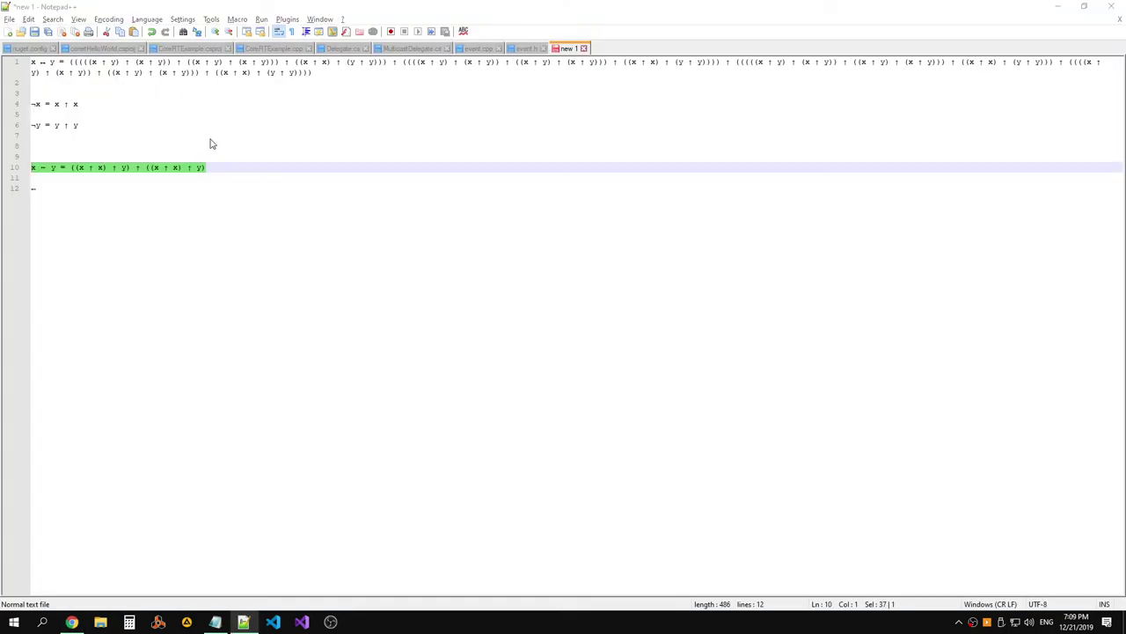
key("alt+Tab")
left_click(293, 180)
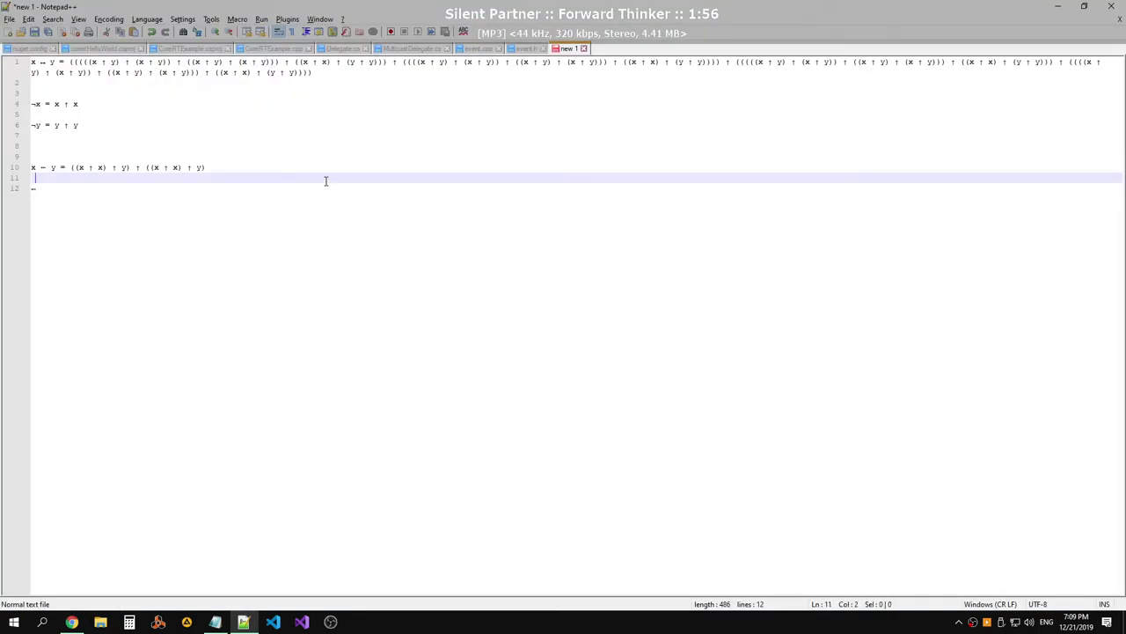
key("Down")
key("Return")
key("Return")
key("Return")
key("alt+Tab")
key("alt+Tab")
key("alt+Tab")
key("alt+Tab")
key("alt+Tab")
key("alt+Tab")
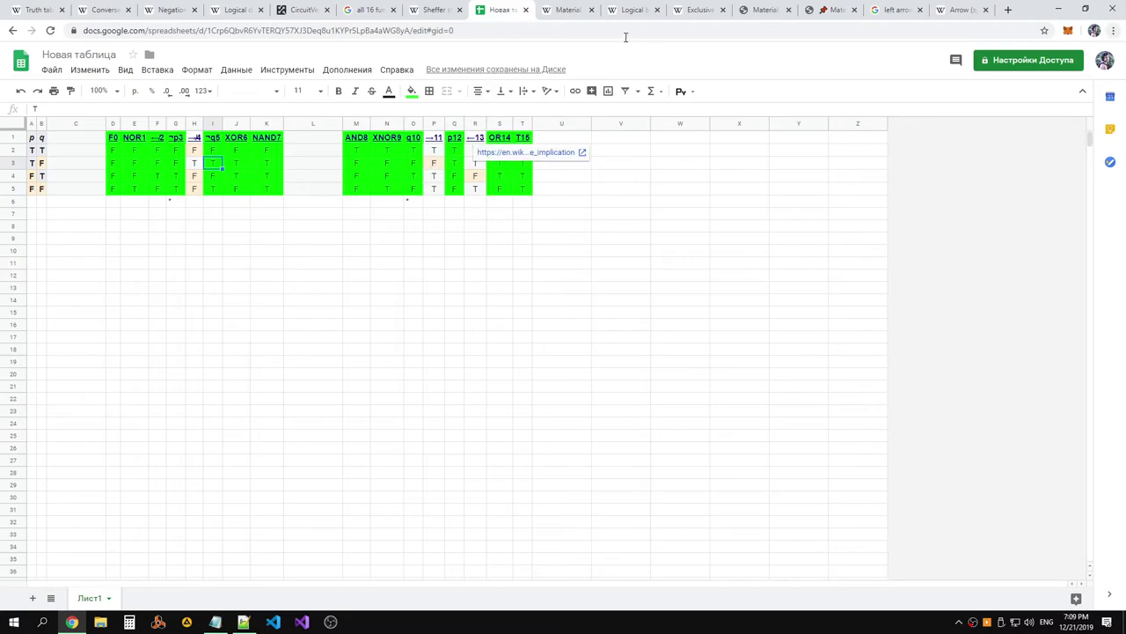
Return to CircuitVerse and branch wires from the x line and the ¬y line into the free area above the ¬y output
left_click(291, 12)
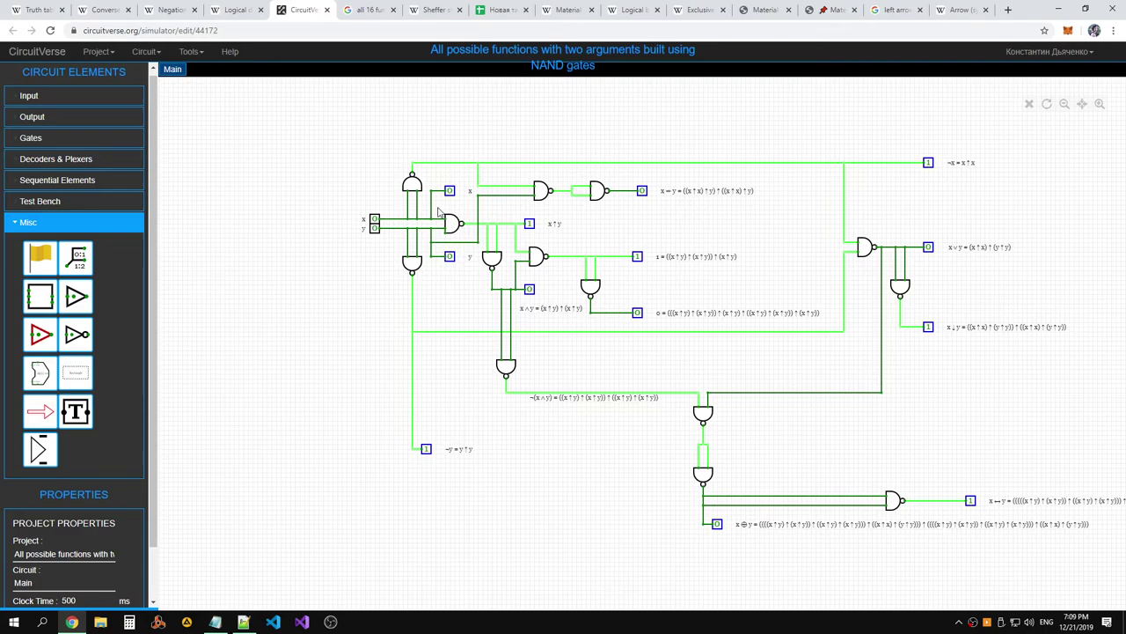
left_click_drag(431, 207, 473, 209)
mouse_move(471, 209)
left_mouse_down()
mouse_move(475, 218)
mouse_move(433, 209)
left_mouse_up()
mouse_move(431, 204)
left_mouse_down()
mouse_move(474, 205)
mouse_move(476, 414)
left_mouse_up()
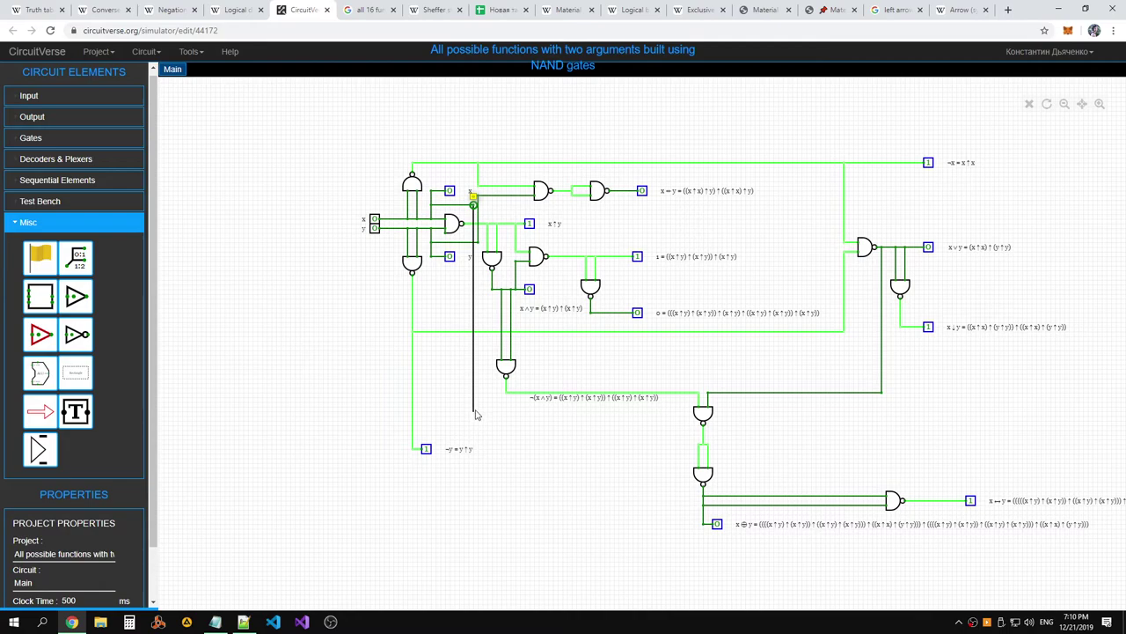
left_click_drag(476, 414, 506, 410)
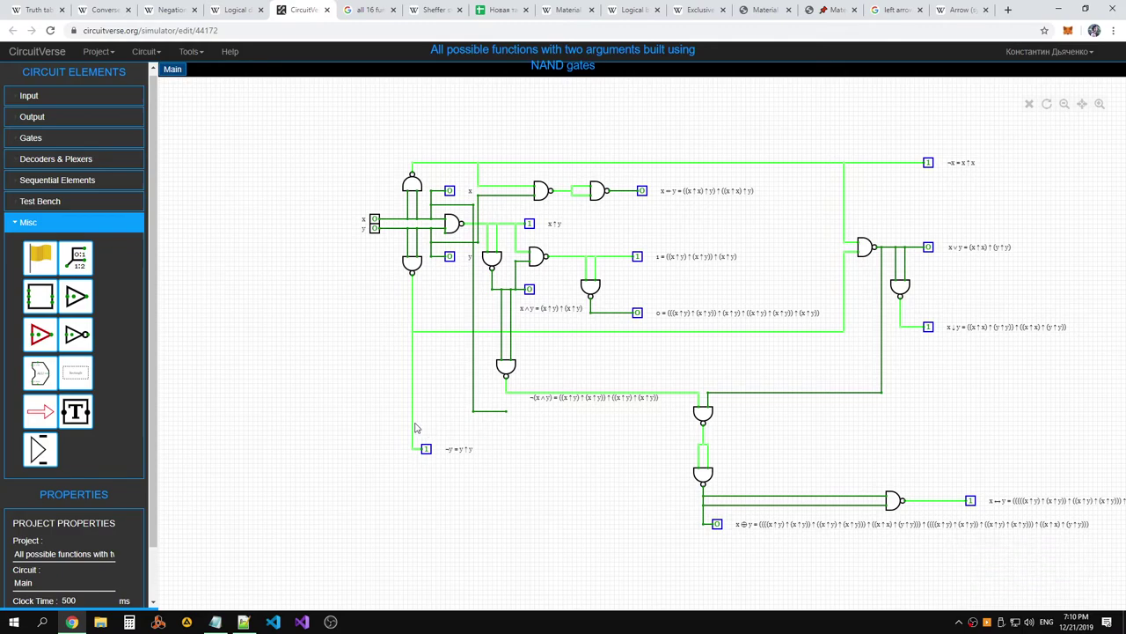
left_click_drag(412, 421, 507, 420)
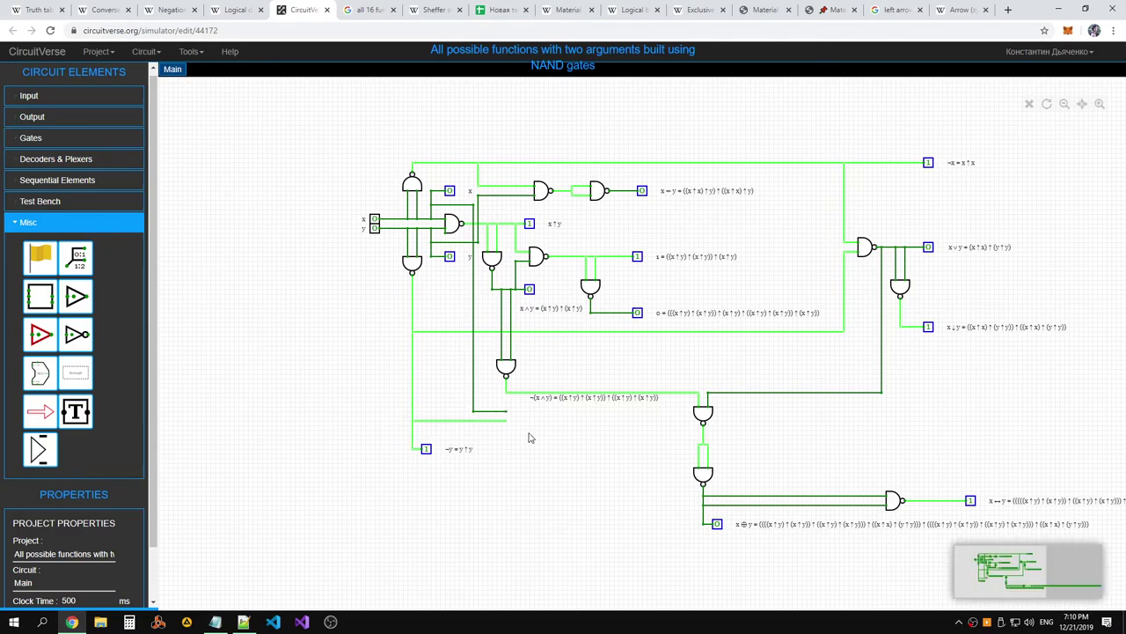
Delete the ends of the new x and ¬y branches and redraw them shorter, spaced to fit a NAND gate's inputs
left_click_drag(474, 411, 509, 422)
left_click(474, 412)
key("Delete")
mouse_move(473, 205)
left_mouse_down()
mouse_move(472, 431)
mouse_move(475, 417)
left_mouse_up()
left_click(506, 420)
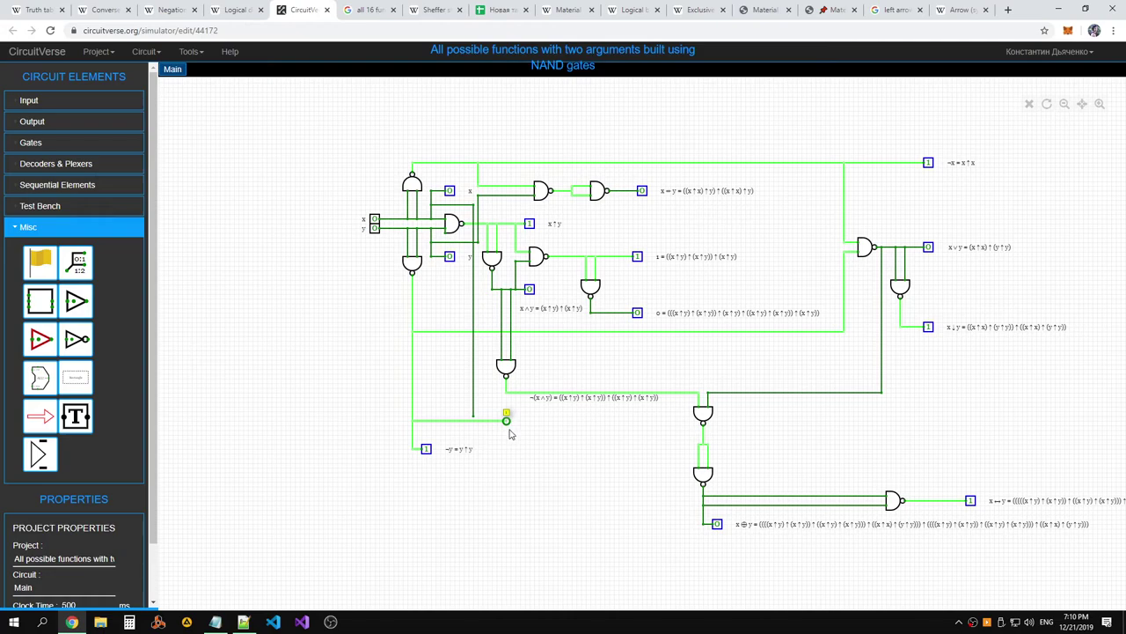
key("Delete")
left_click(416, 426)
mouse_move(412, 427)
left_mouse_down()
mouse_move(489, 431)
mouse_move(470, 410)
mouse_move(486, 414)
left_mouse_up()
Place a NAND gate on the ends of the x and ¬y branch wires
left_click(44, 142)
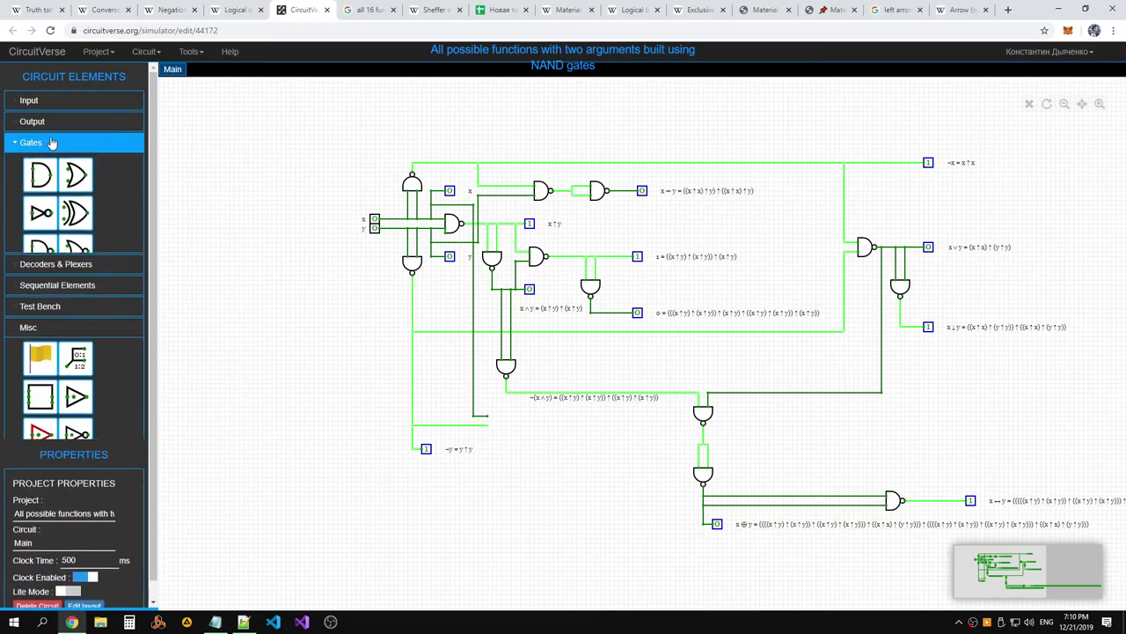
left_click(40, 180)
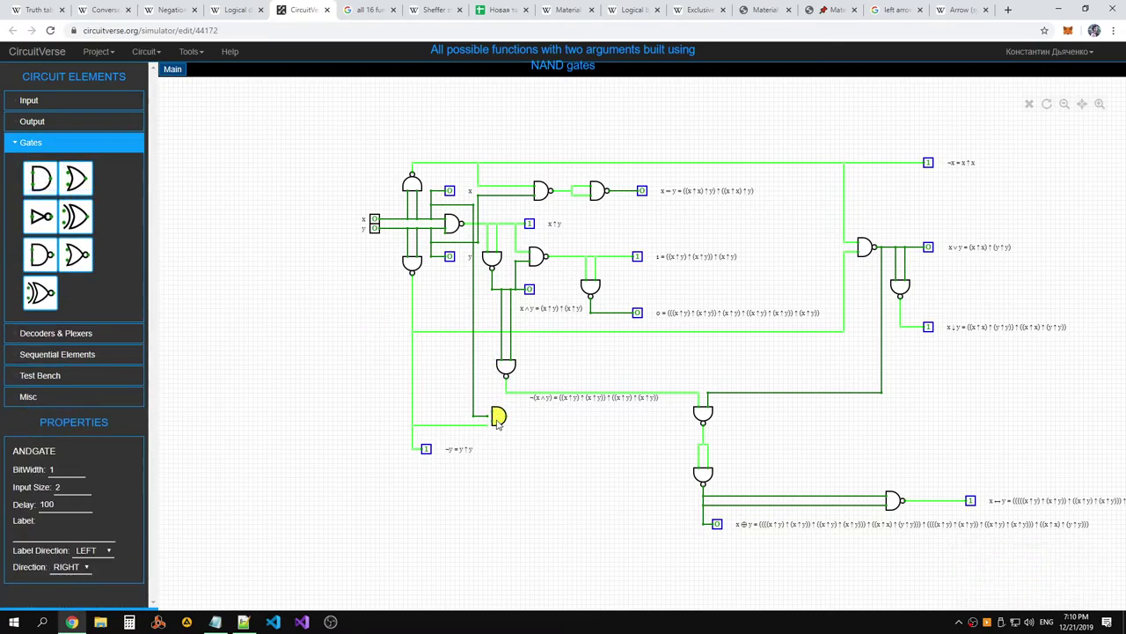
left_click(40, 254)
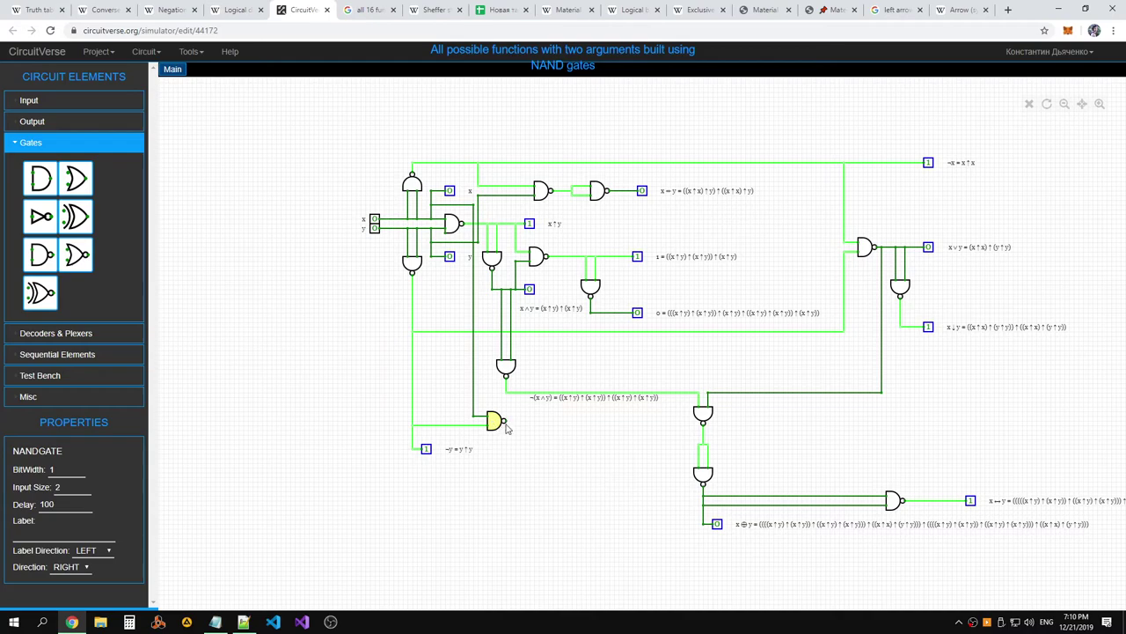
left_click(517, 426)
Fork the new gate's output into two wires, place a second NAND gate on them and extend its output wire
left_click_drag(516, 425, 523, 425)
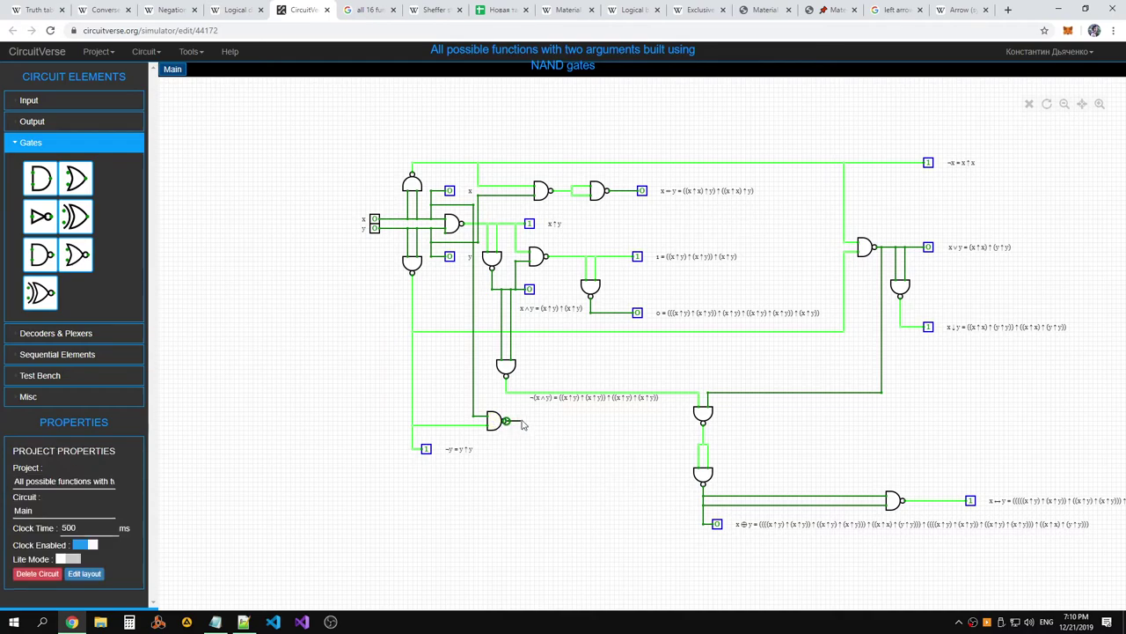
left_click_drag(521, 425, 549, 437)
scroll(550, 438, "up", 3)
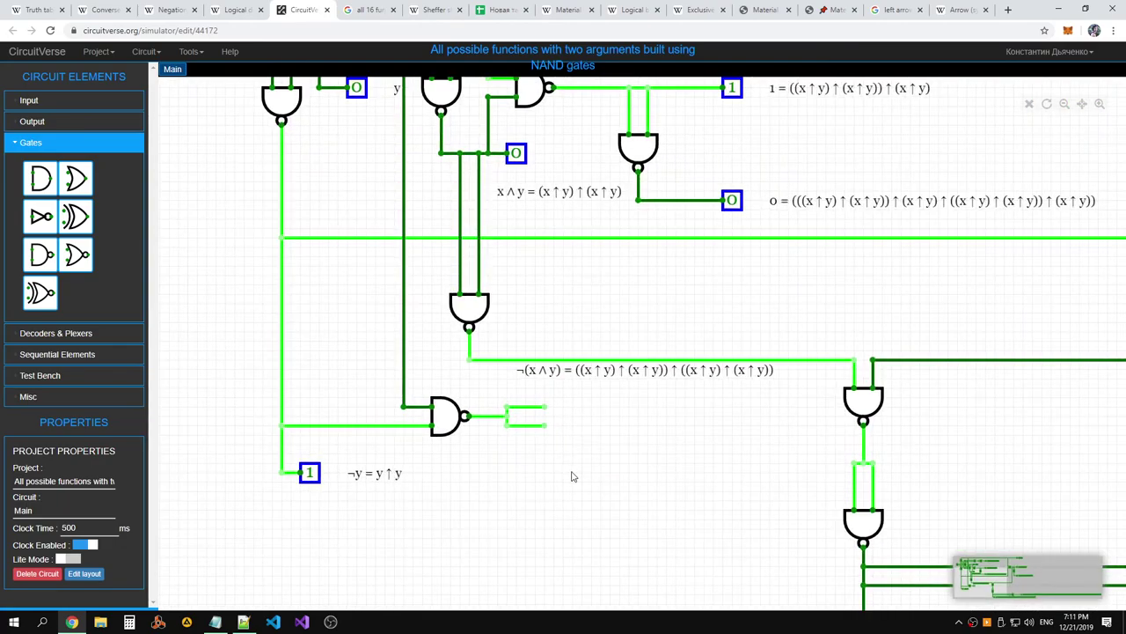
scroll(570, 473, "down", 3)
left_click(37, 269)
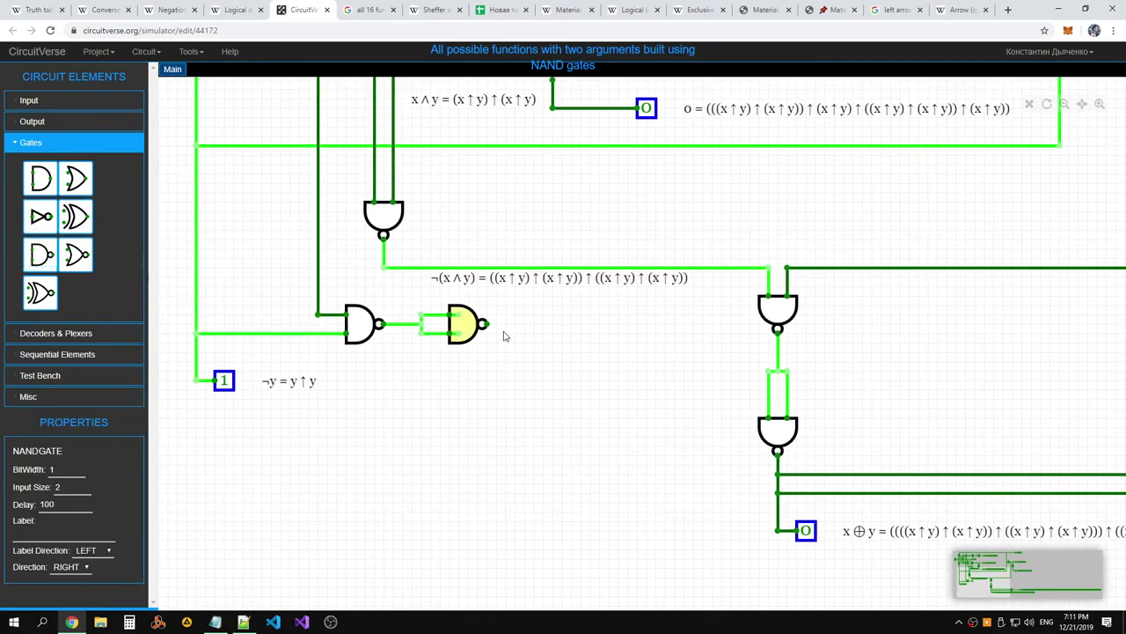
left_click(473, 324)
left_click_drag(498, 325, 546, 334)
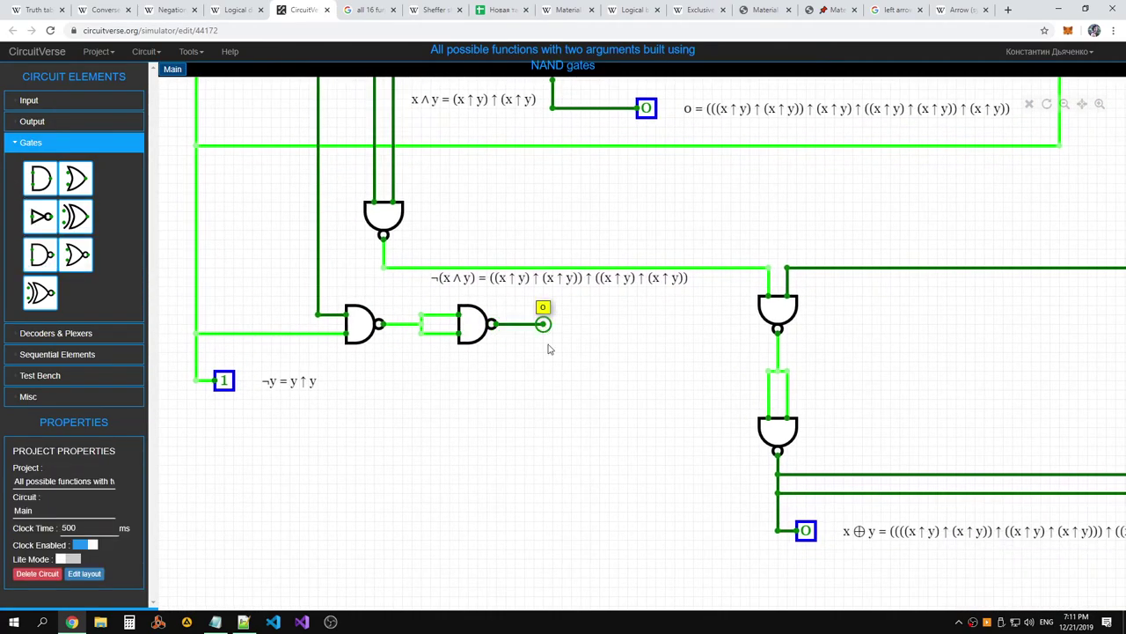
Switch to the truth table spreadsheet and check column 4 against the p12 and ¬q5 columns, especially in the second data row
scroll(613, 302, "down", 2)
scroll(621, 218, "down", 2)
scroll(659, 360, "down", 1)
scroll(557, 326, "down", 1)
key("alt+Tab")
key("alt+Tab")
left_click(493, 11)
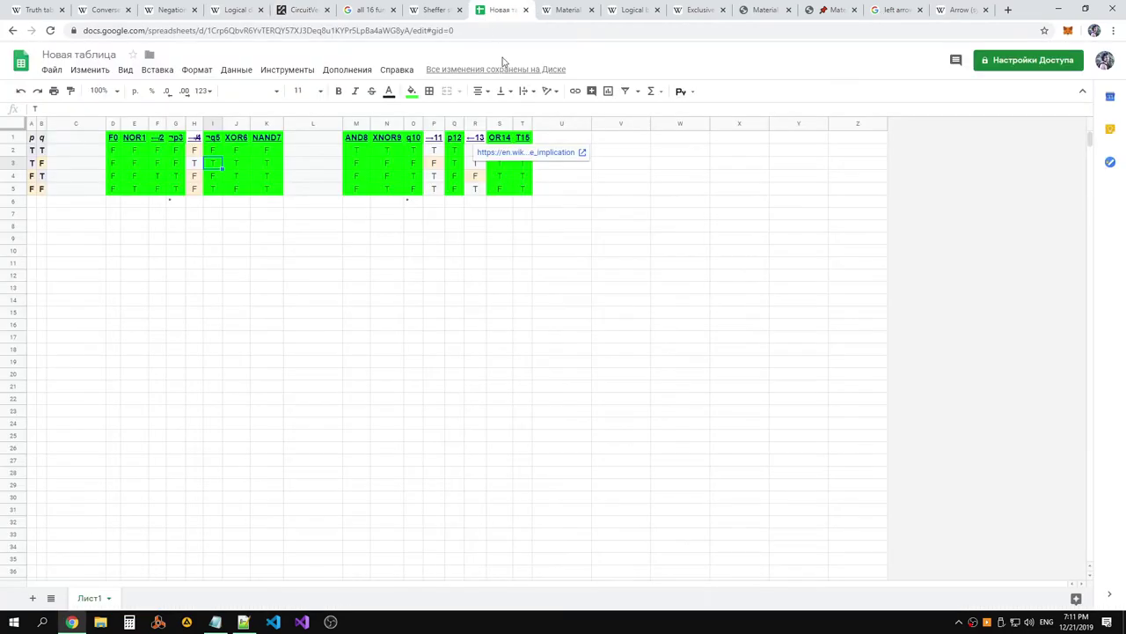
left_click(194, 149)
left_click(194, 163)
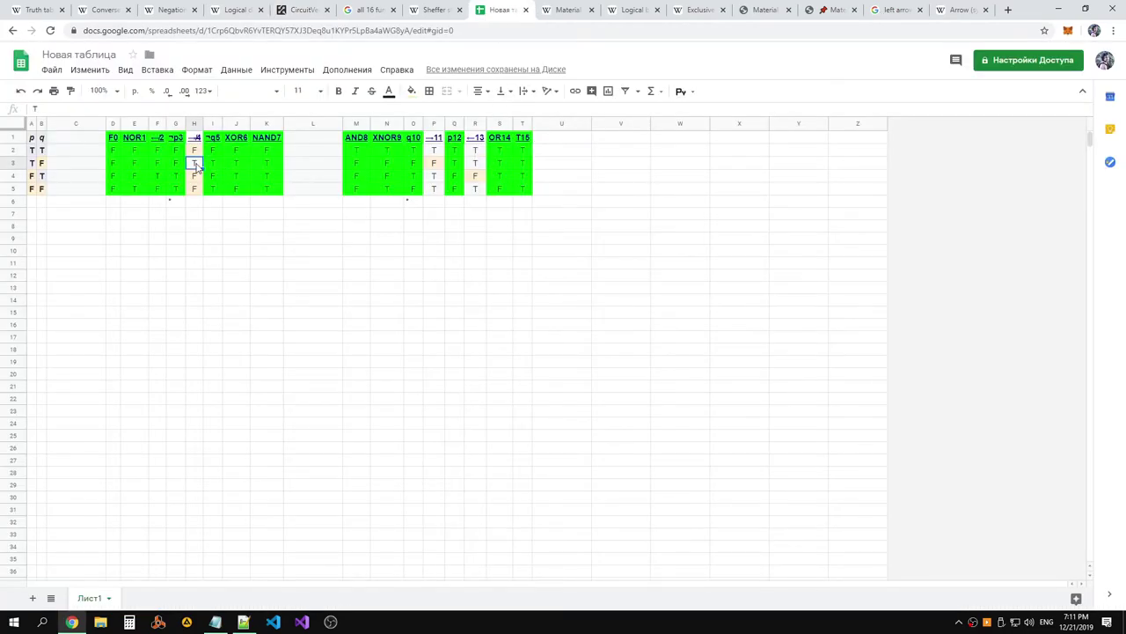
left_click(455, 151)
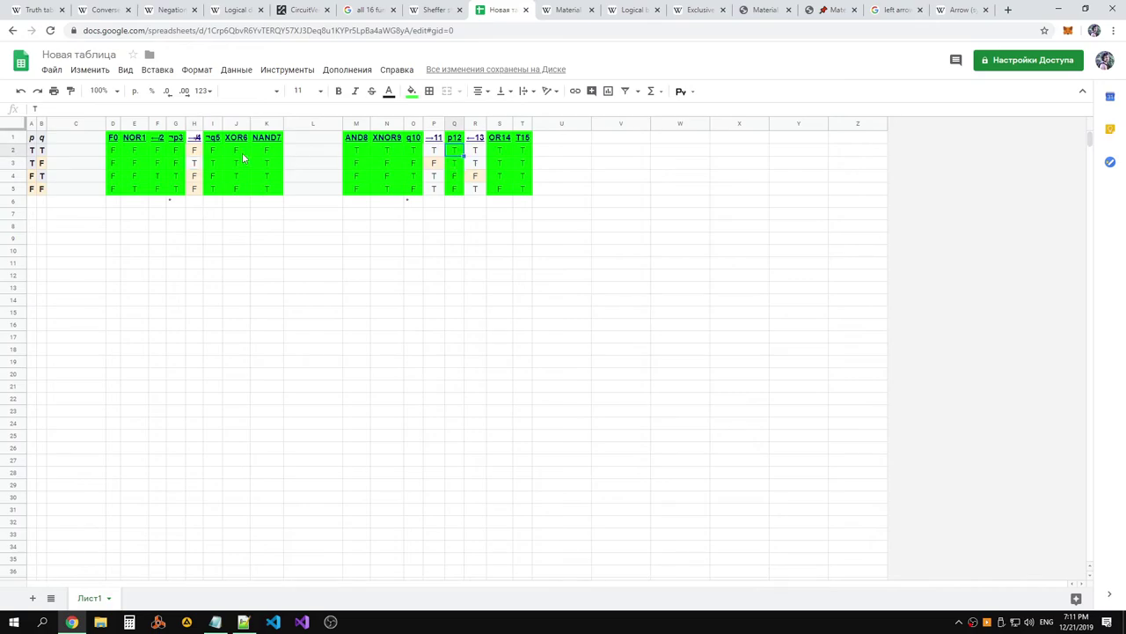
key("Down")
left_click(214, 163)
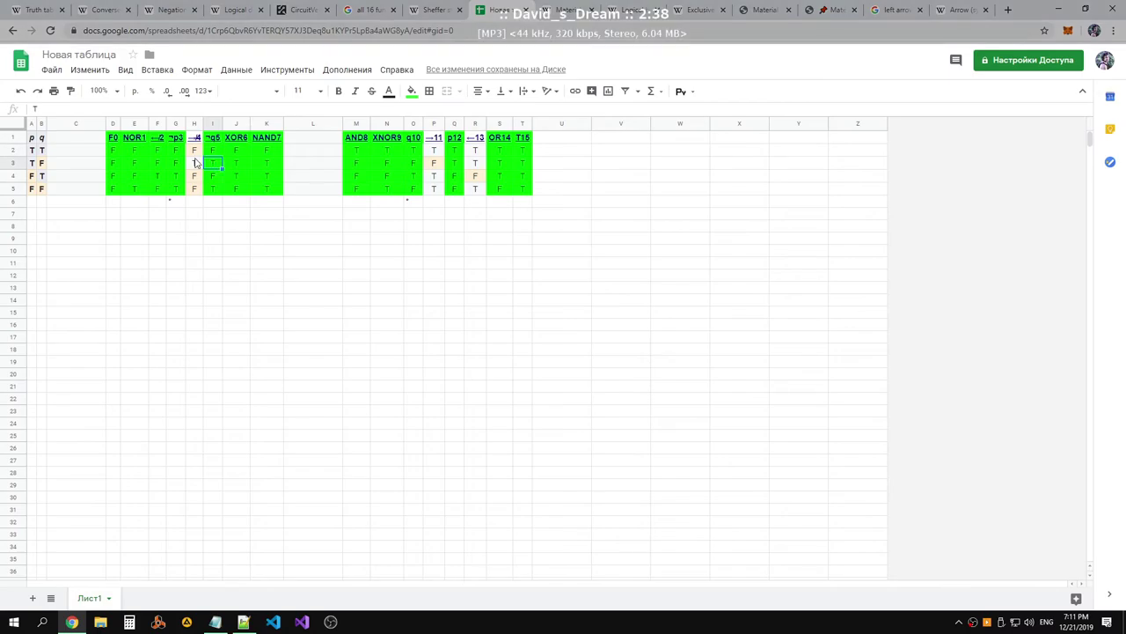
left_click(197, 170)
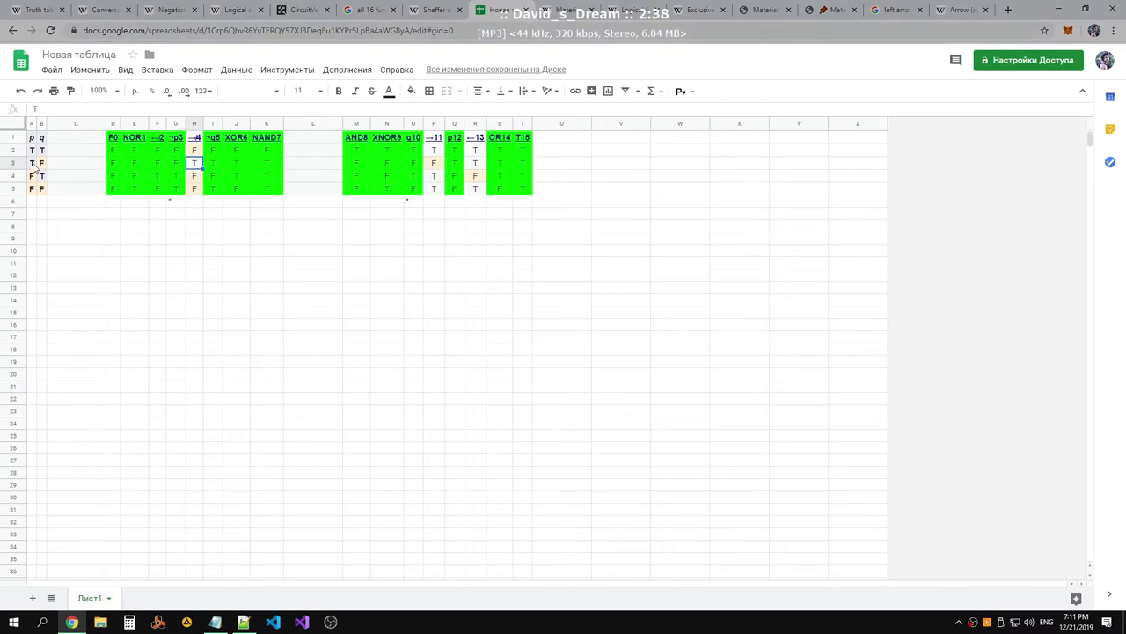
key("alt+Tab")
key("alt+Tab")
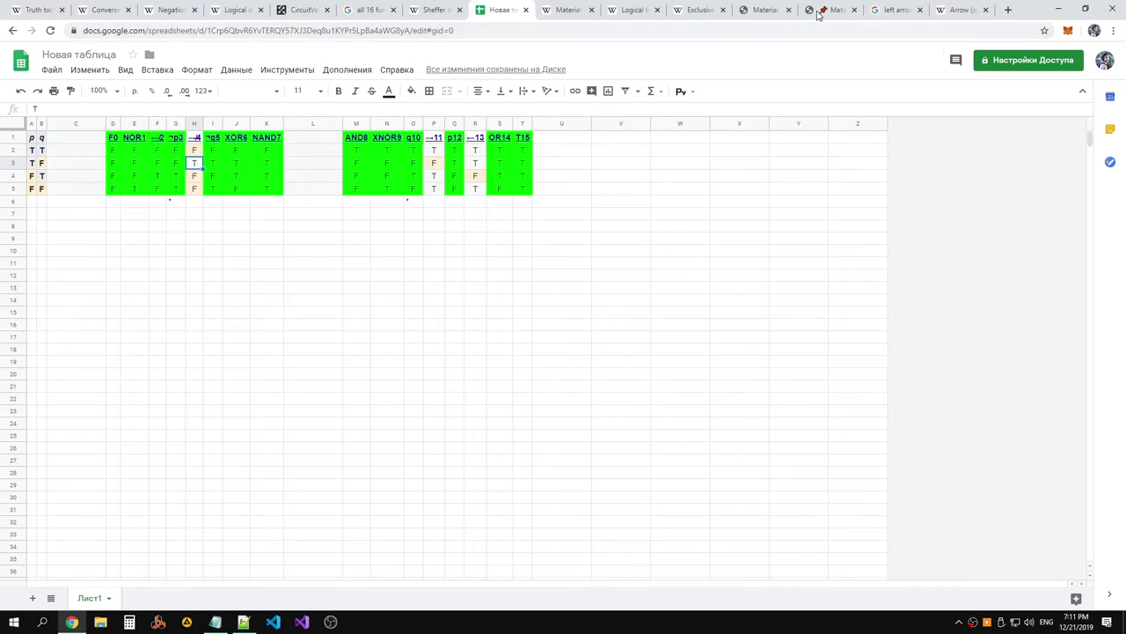
key("alt+Tab")
key("Escape")
Return to CircuitVerse and test the new gate pair by toggling the x and y inputs
left_click(299, 10)
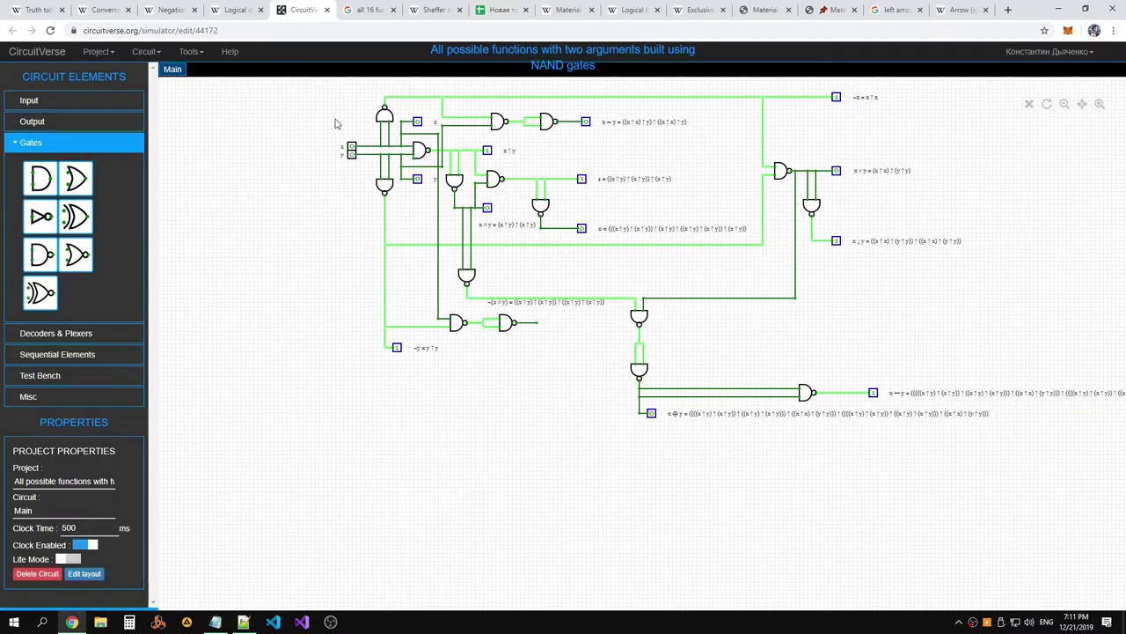
left_click(351, 148)
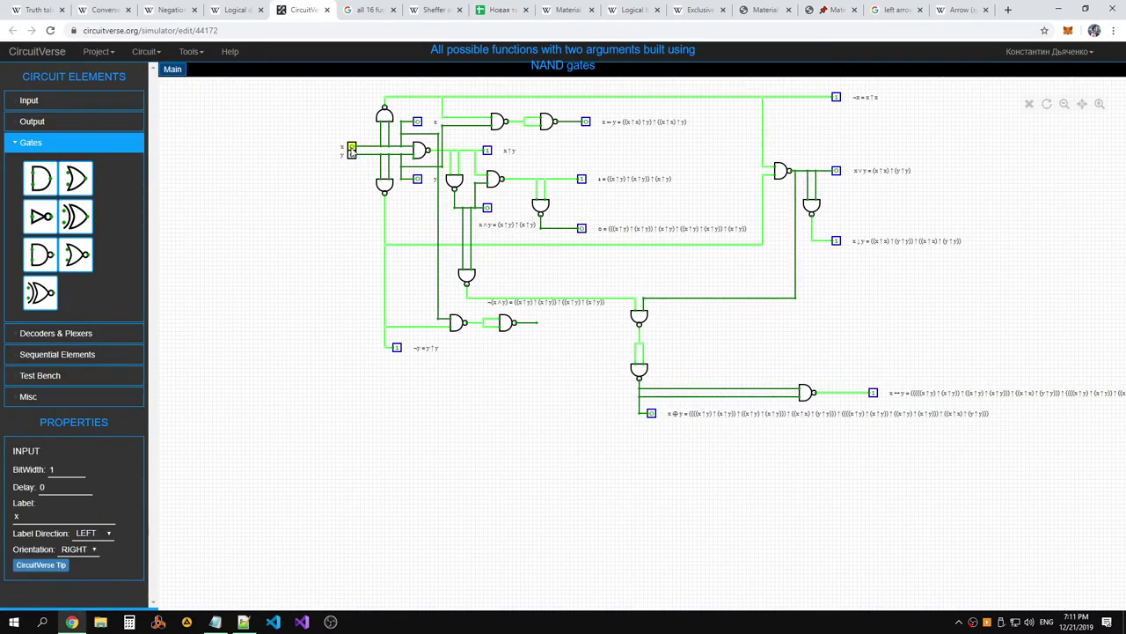
left_click(351, 157)
left_click(351, 147)
left_click(351, 148)
left_click(352, 155)
left_click(351, 148)
left_click(351, 148)
left_click(351, 148)
left_click(351, 148)
Attach an output element to the end of the second new NAND gate's wire
left_click(31, 121)
left_click(40, 157)
left_click(540, 322)
left_click(564, 337)
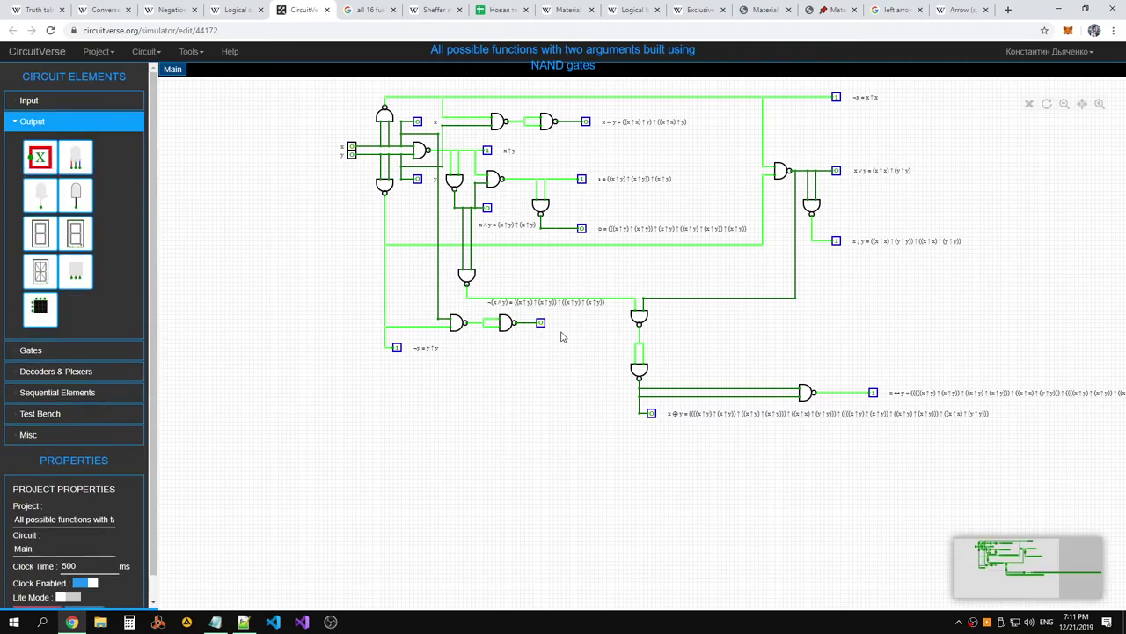
scroll(618, 270, "down", 2)
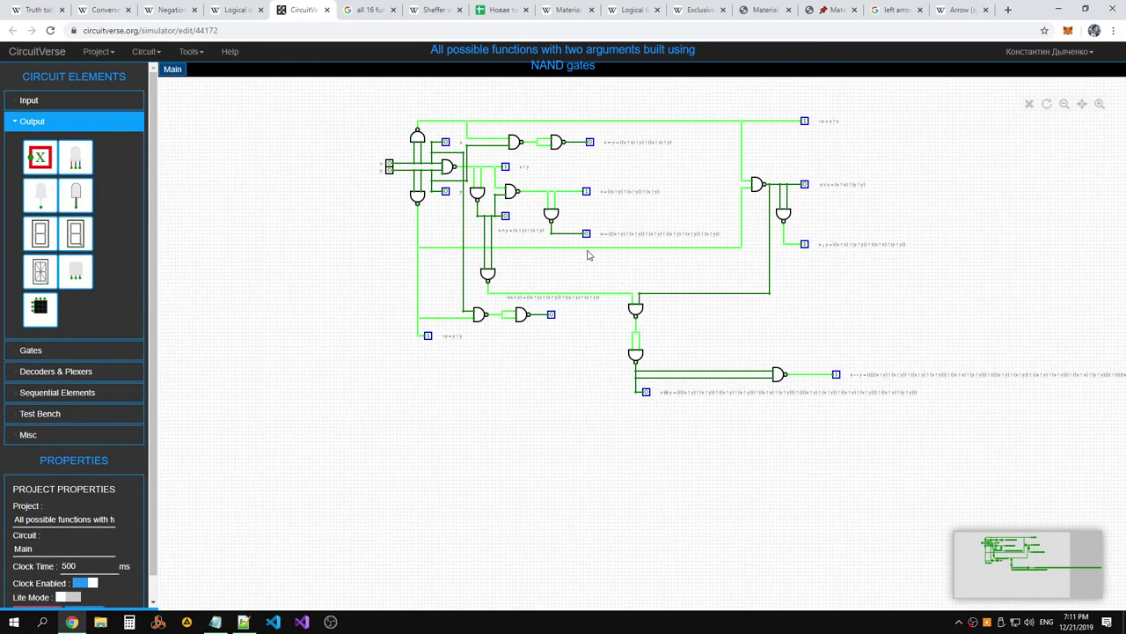
left_click_drag(628, 257, 579, 290)
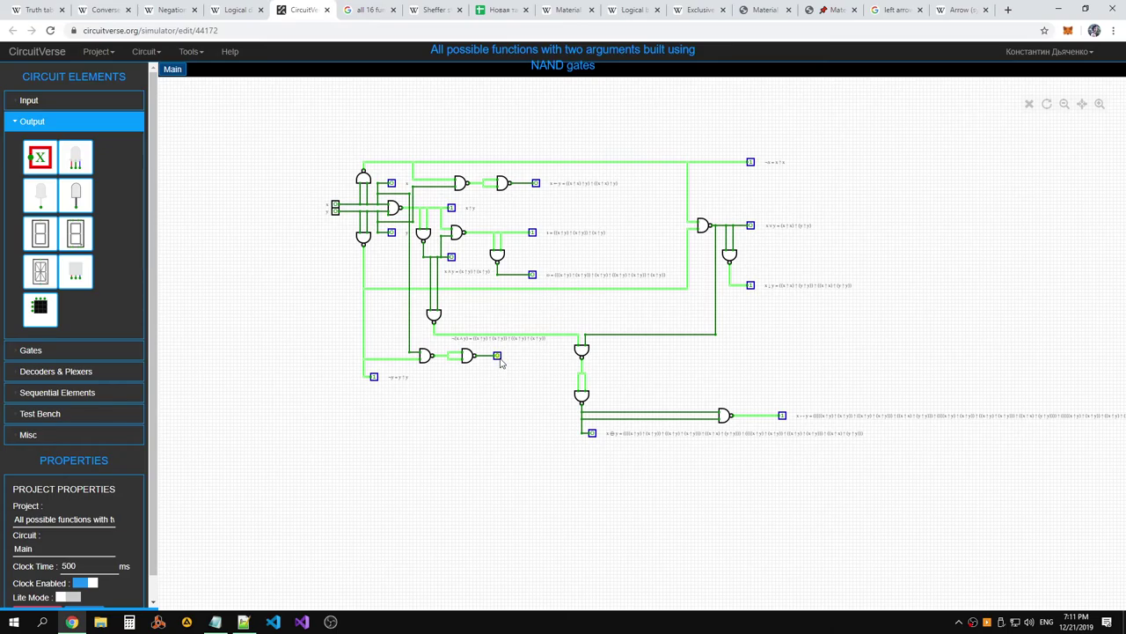
Switch to Notepad++ and write the expression ((y ↑ y) ↑ x) on line 15
key("alt+Tab")
key("alt+Tab")
key("alt+Tab")
key("alt+Tab")
key("alt+Tab")
key("alt+Tab")
key("alt+Tab")
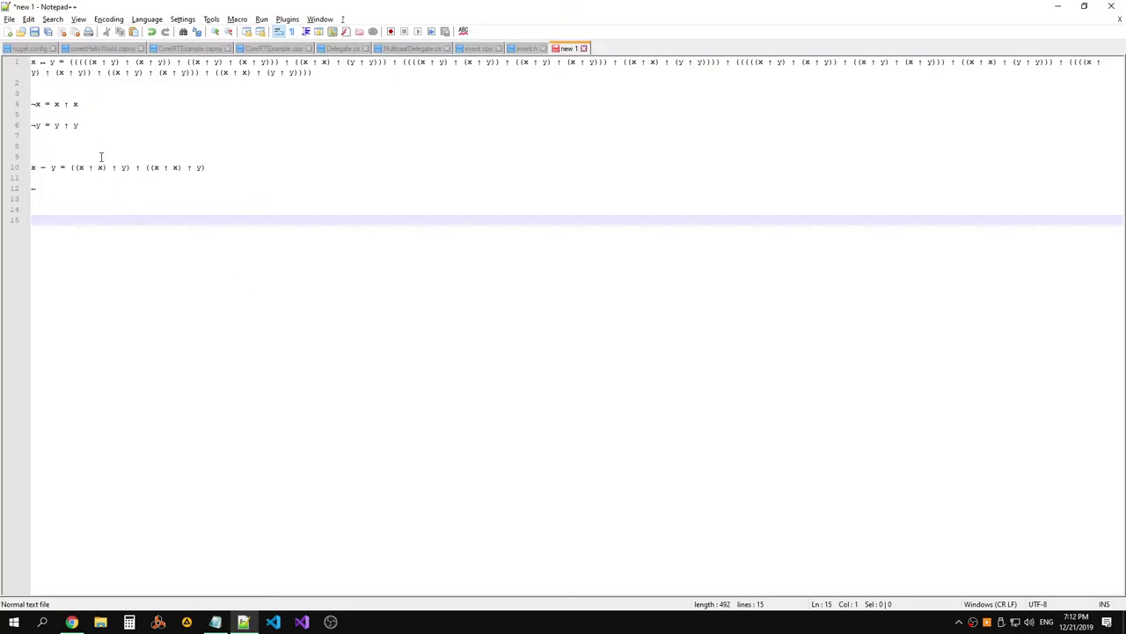
double_click(88, 125)
left_click(246, 258)
double_click(124, 168)
left_click(94, 219)
type("x")
key("Left")
key("Left")
type(")((")
Append a second copy of ((y ↑ y) ↑ x) to the same line
left_click(100, 221)
left_click(8, 225)
key("ctrl+c")
left_click(132, 221)
key("ctrl+v")
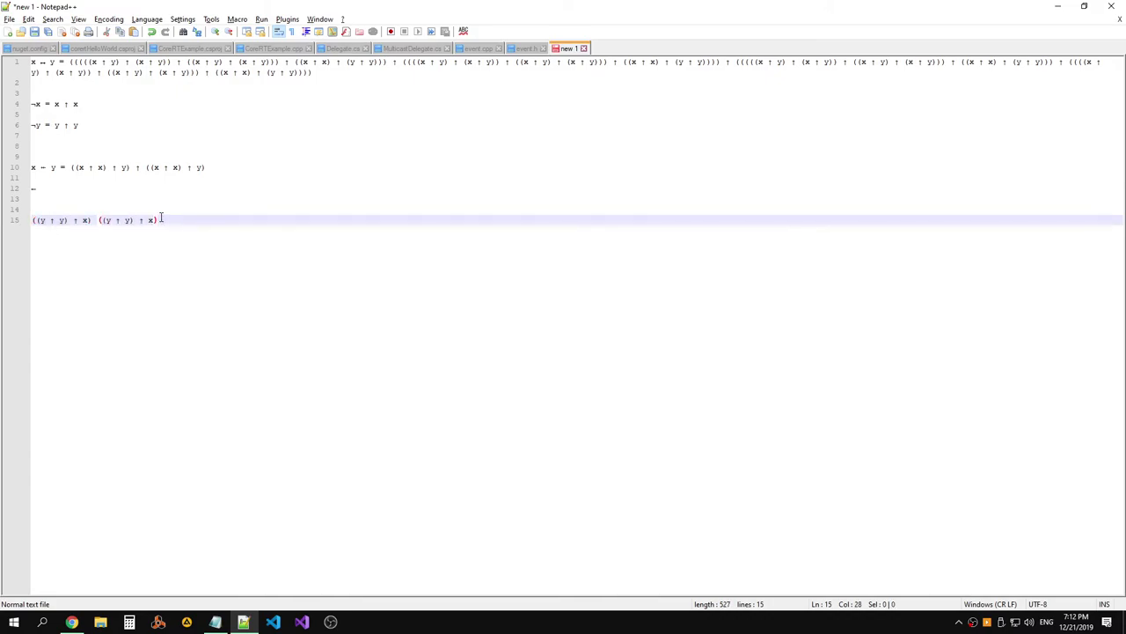
Copy the ↑ operator from line 10 and insert it between the two expressions on line 15
left_click(136, 167)
left_click_drag(142, 167, 136, 167)
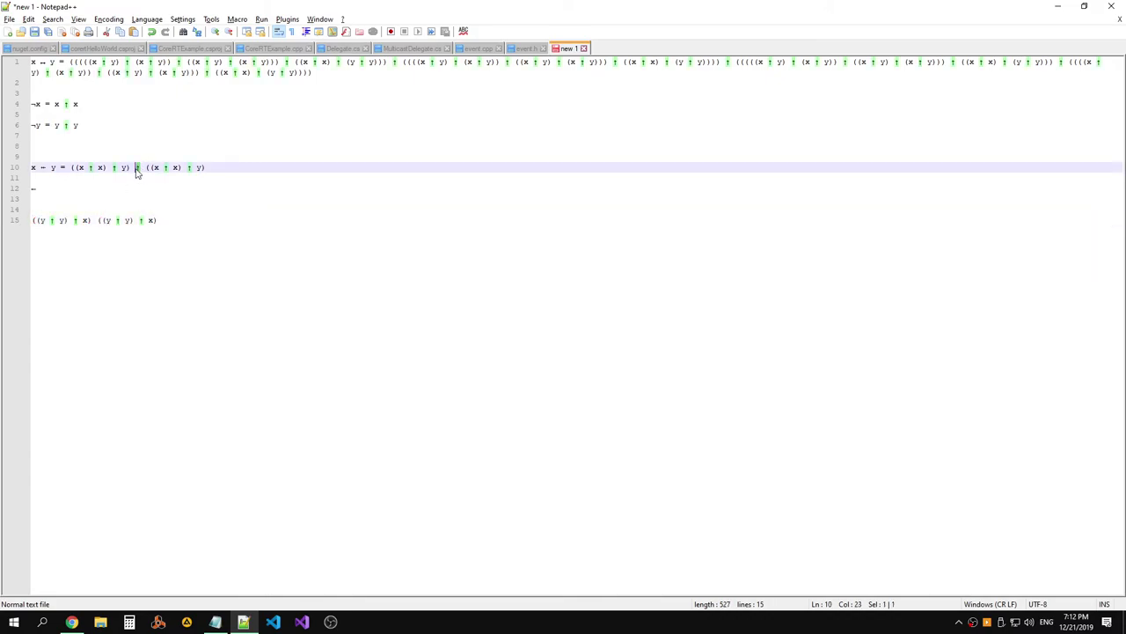
key("ctrl+c")
left_click(96, 221)
key("ctrl+v")
left_click(223, 228)
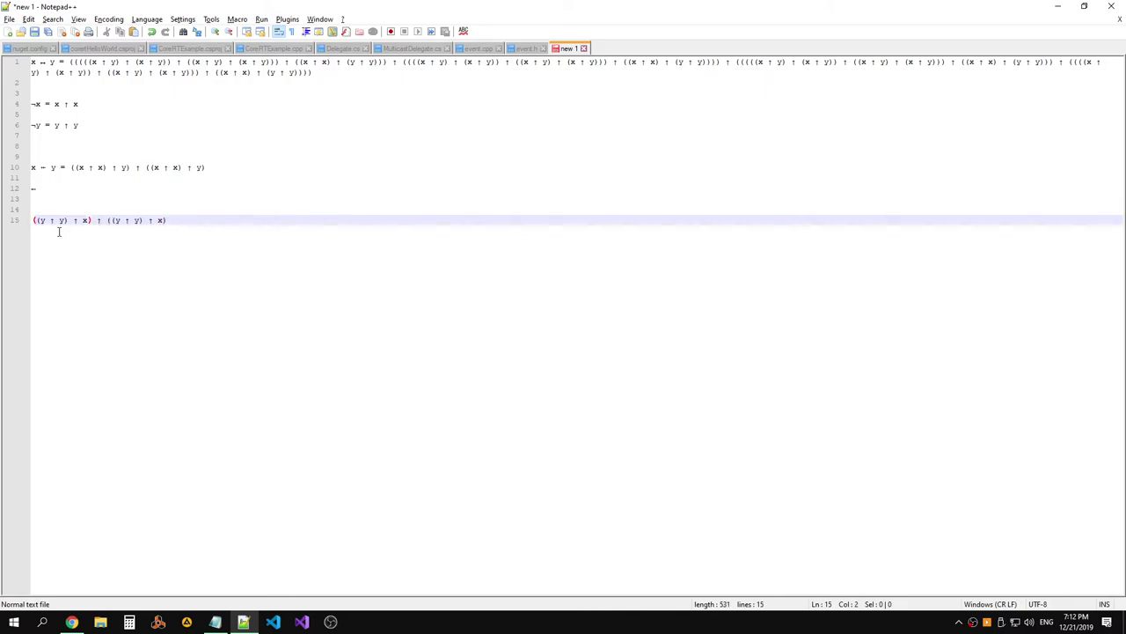
Switch to the truth table spreadsheet and check the arrow notation in the heading of function 4
key("alt+Tab")
left_click(503, 13)
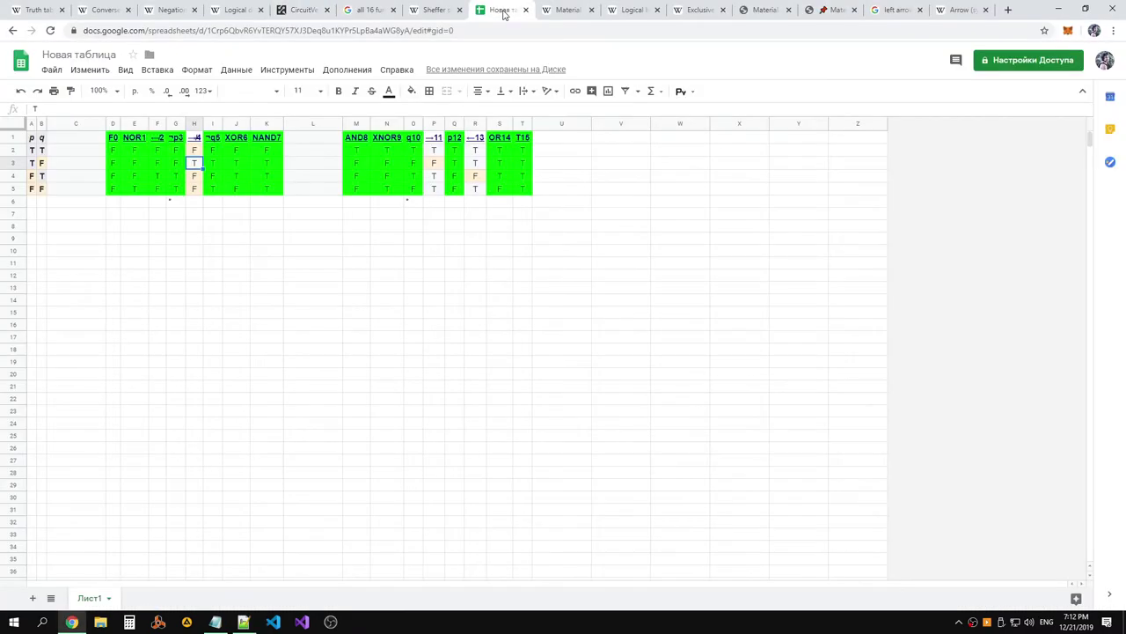
mouse_move(196, 143)
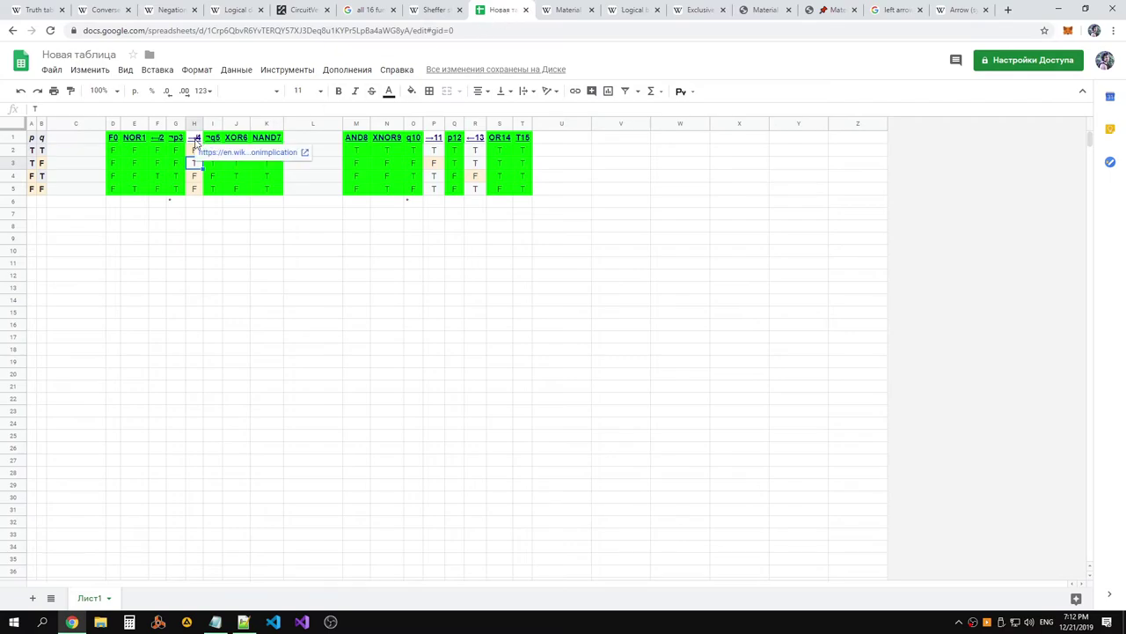
key("alt+Tab")
key("alt+Tab")
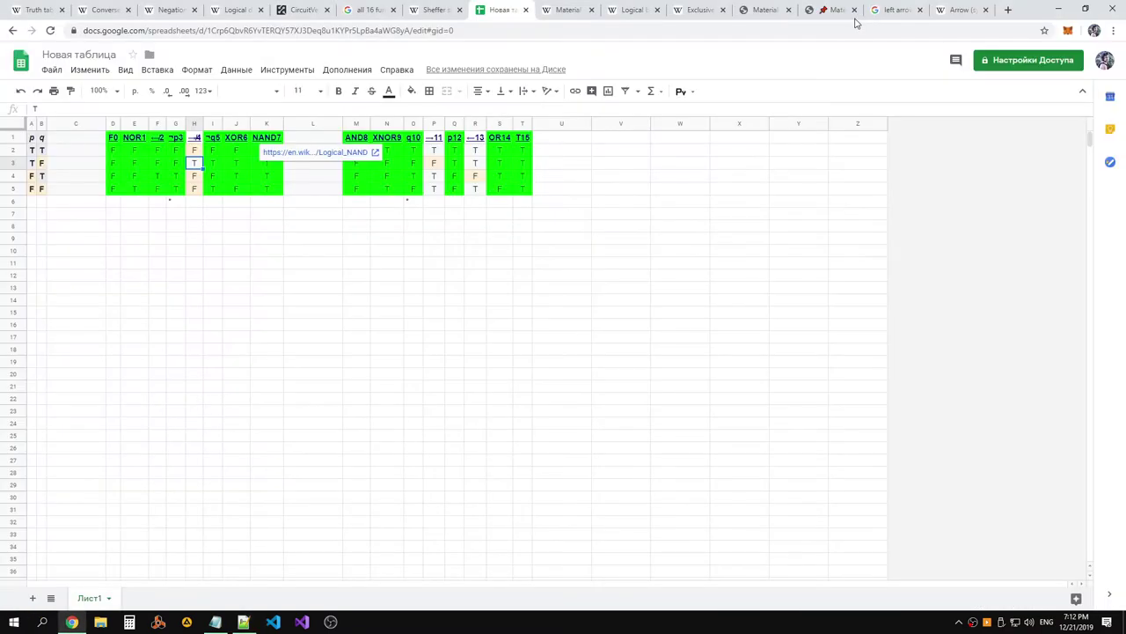
Open the Wikipedia Arrow (symbol) page and select the ⇸ character of Rightwards Arrow With Vertical Stroke for copying
left_click(961, 10)
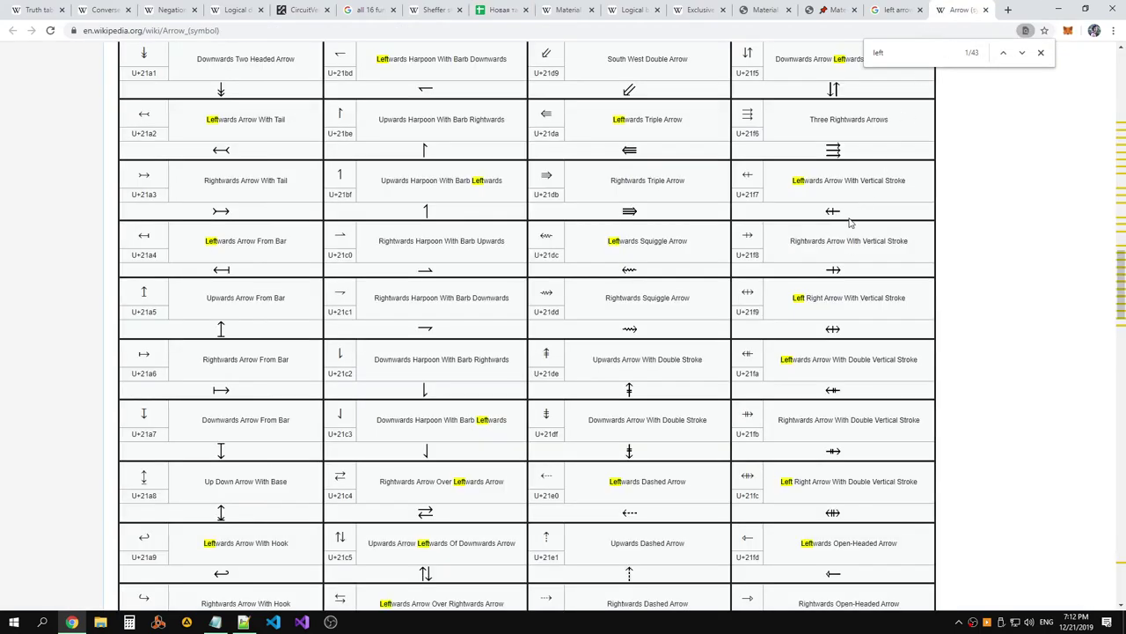
left_click_drag(845, 276, 827, 269)
right_click(836, 271)
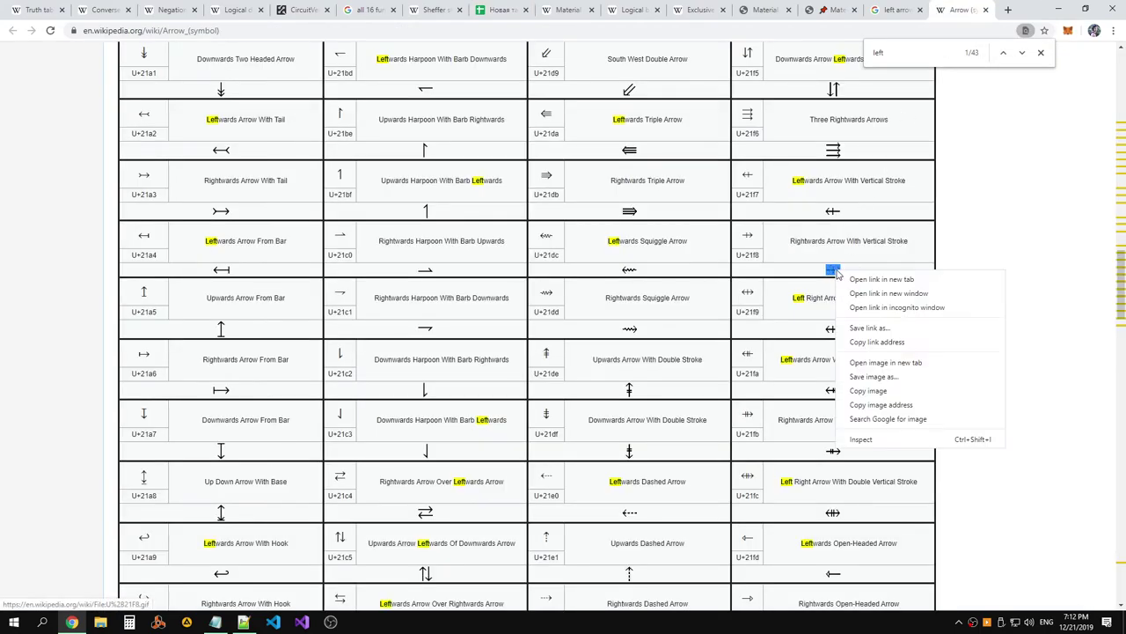
left_click(896, 233)
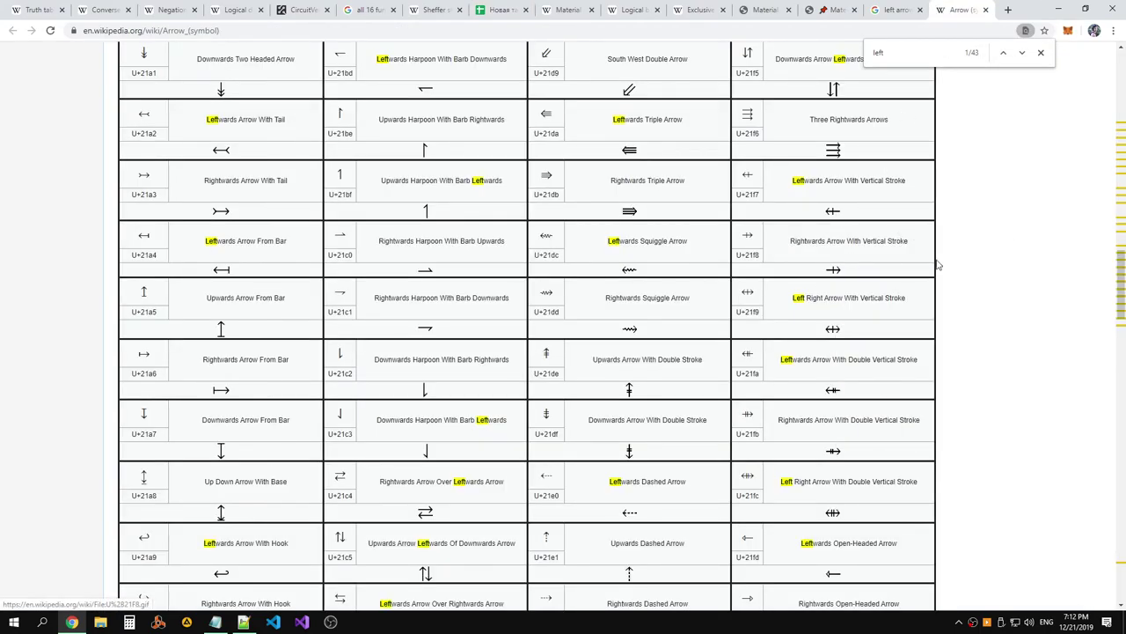
scroll(886, 284, "up", 1)
scroll(799, 295, "down", 1)
left_click_drag(758, 241, 743, 234)
Switch to Notepad++ and prefix the line 15 expression with "x ⇸ y ="
key("alt+Tab")
type("x")
key("ctrl+v")
type("y =")
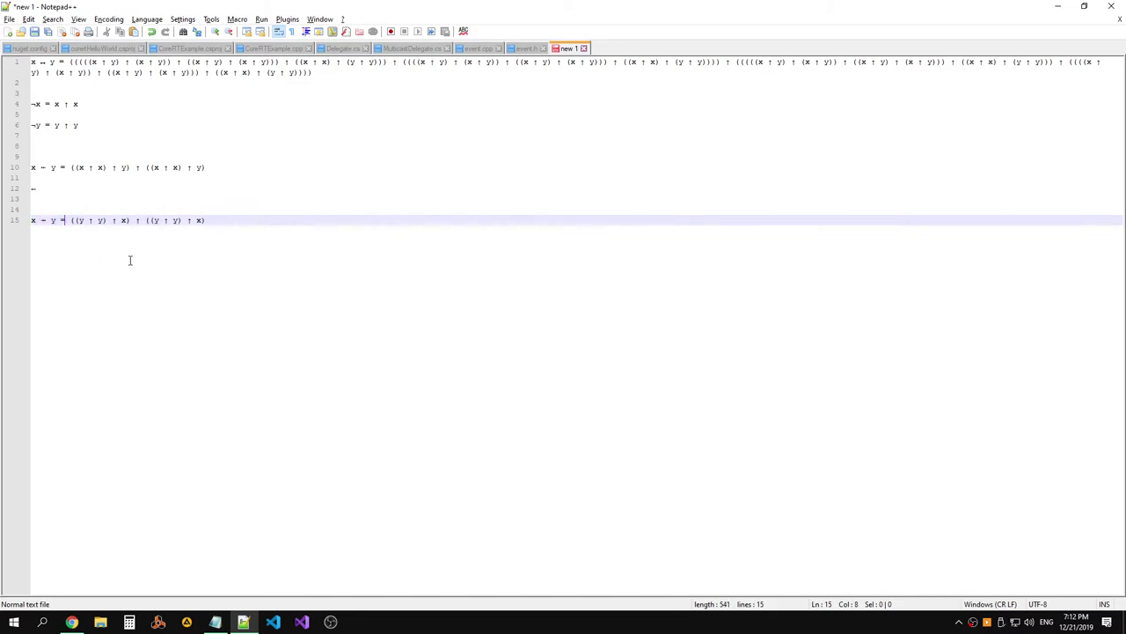
Copy the whole line 15 formula and add it in CircuitVerse as a text label below the new output
left_click_drag(205, 220, 25, 224)
left_click(71, 621)
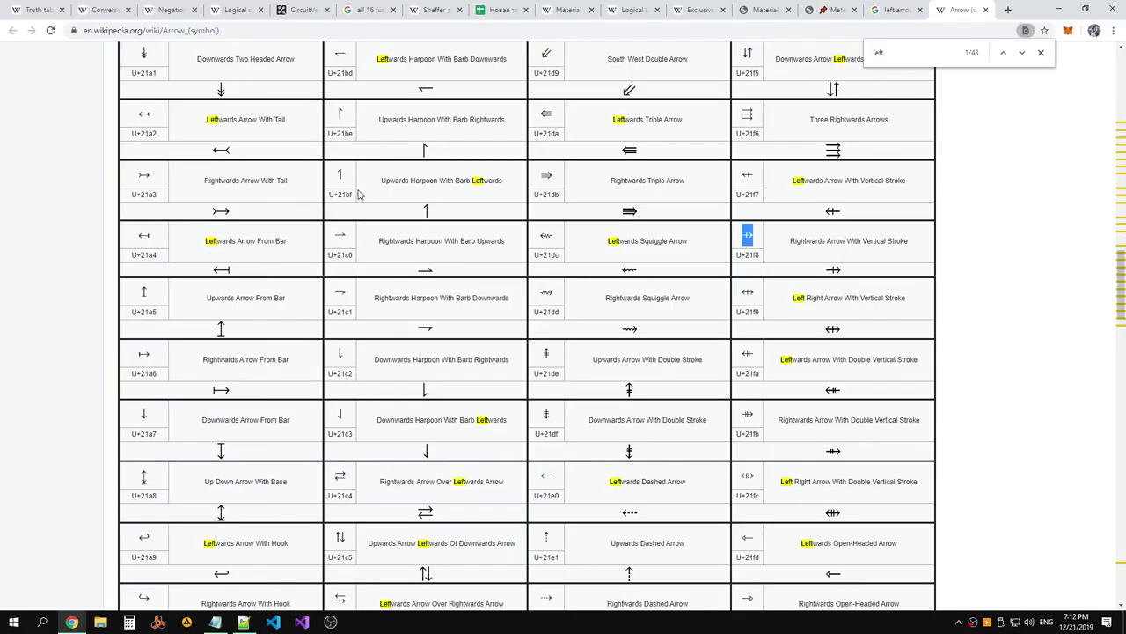
left_click(500, 9)
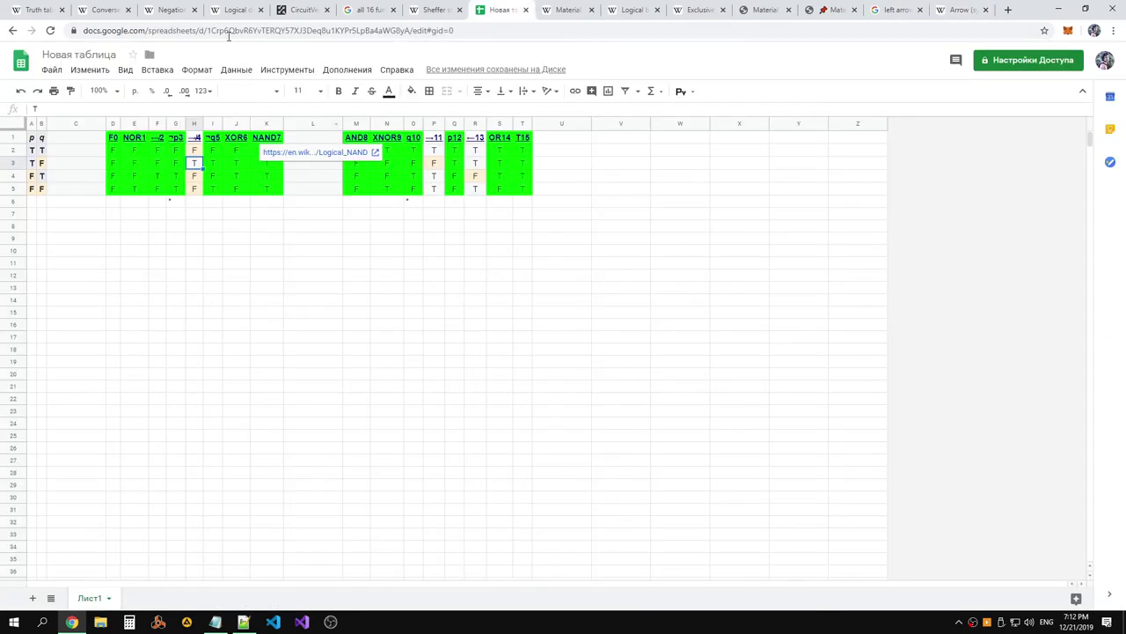
left_click(305, 10)
left_click(505, 365)
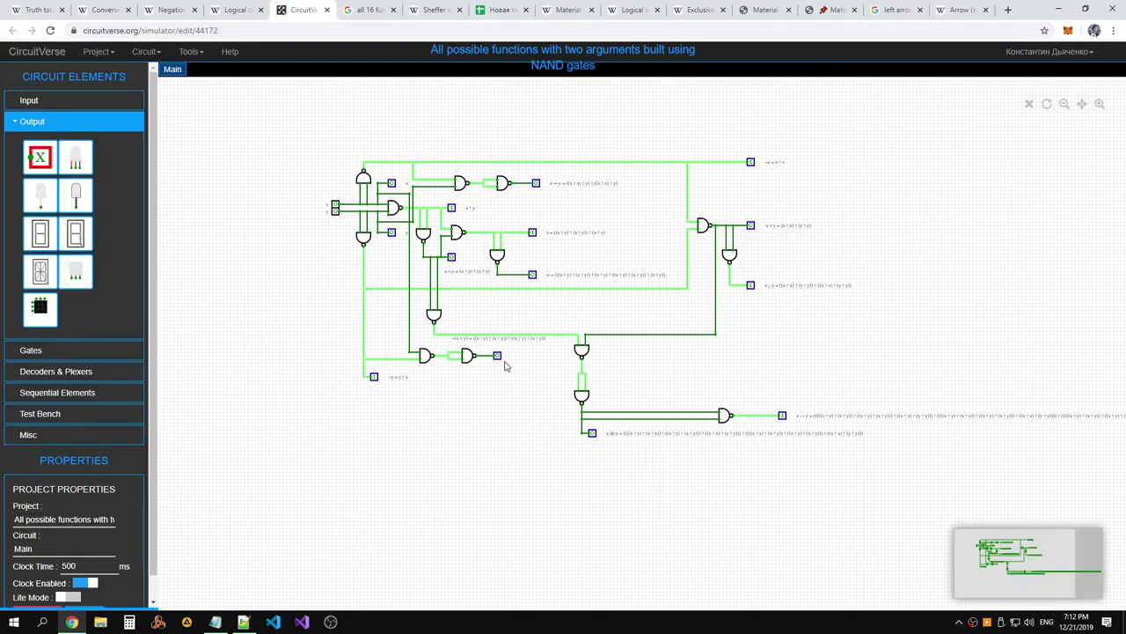
left_click(78, 435)
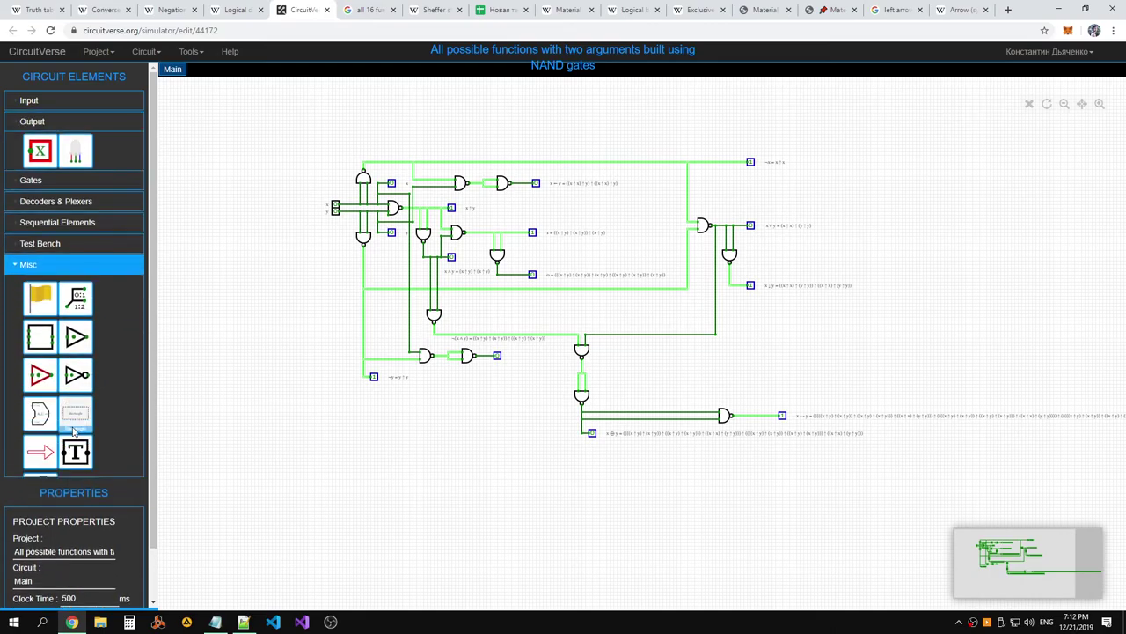
left_click(75, 415)
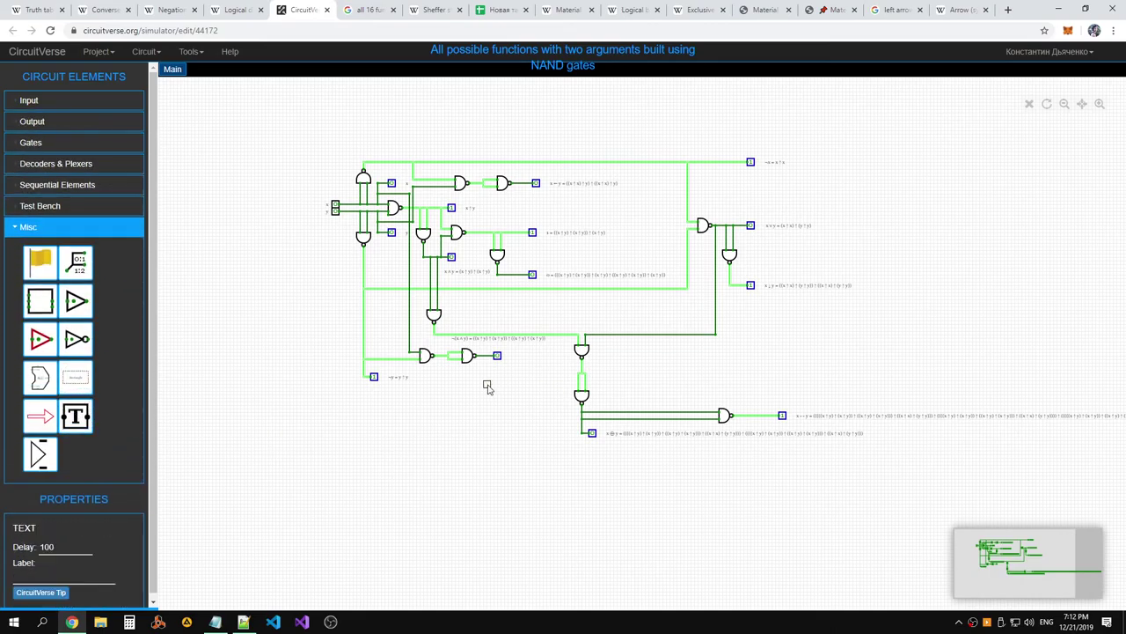
key("ctrl+v")
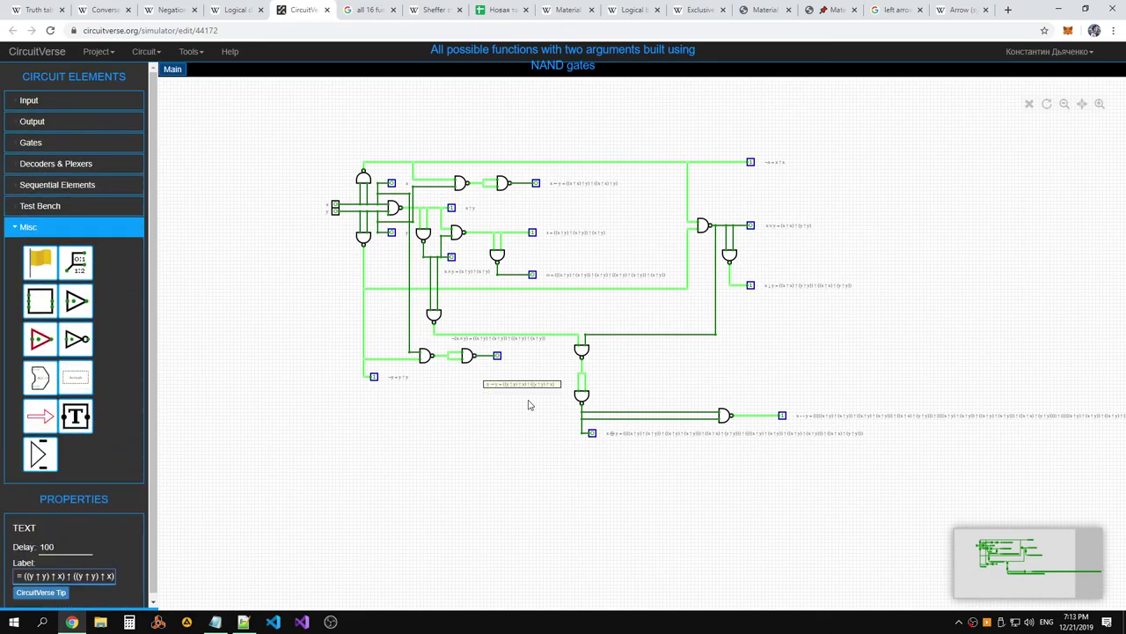
mouse_move(514, 388)
left_mouse_down()
mouse_move(540, 358)
mouse_move(515, 390)
left_mouse_up()
Move the new output close to its NAND gate and place the x ⇸ y label right beside it
left_click(498, 358)
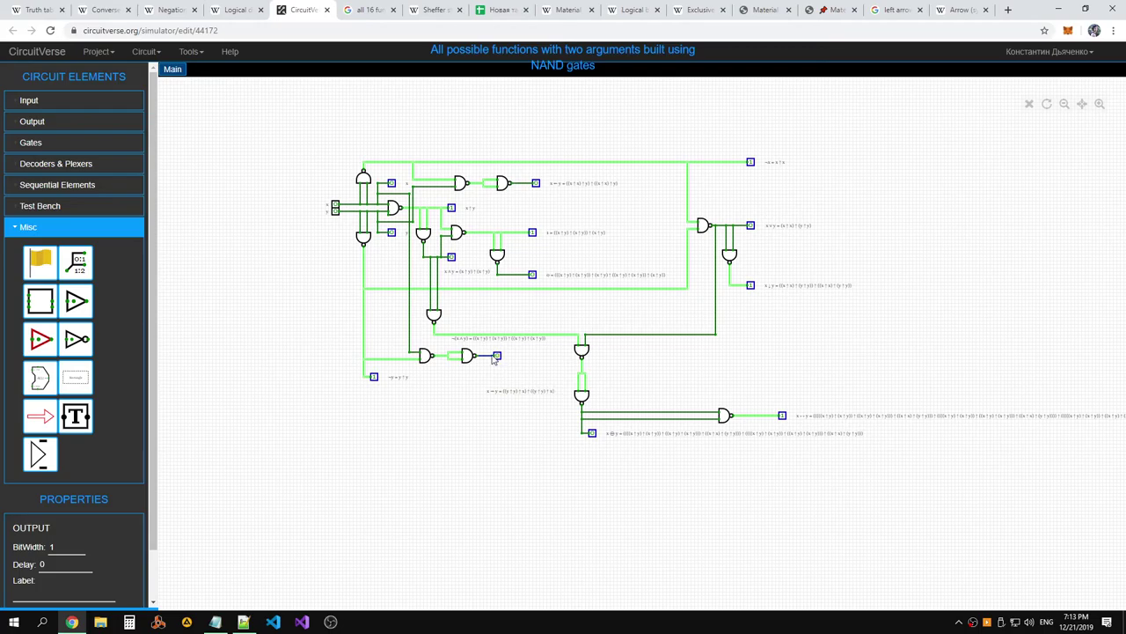
left_click(493, 362)
mouse_move(498, 358)
left_mouse_down()
mouse_move(520, 361)
mouse_move(483, 356)
mouse_move(510, 359)
left_mouse_up()
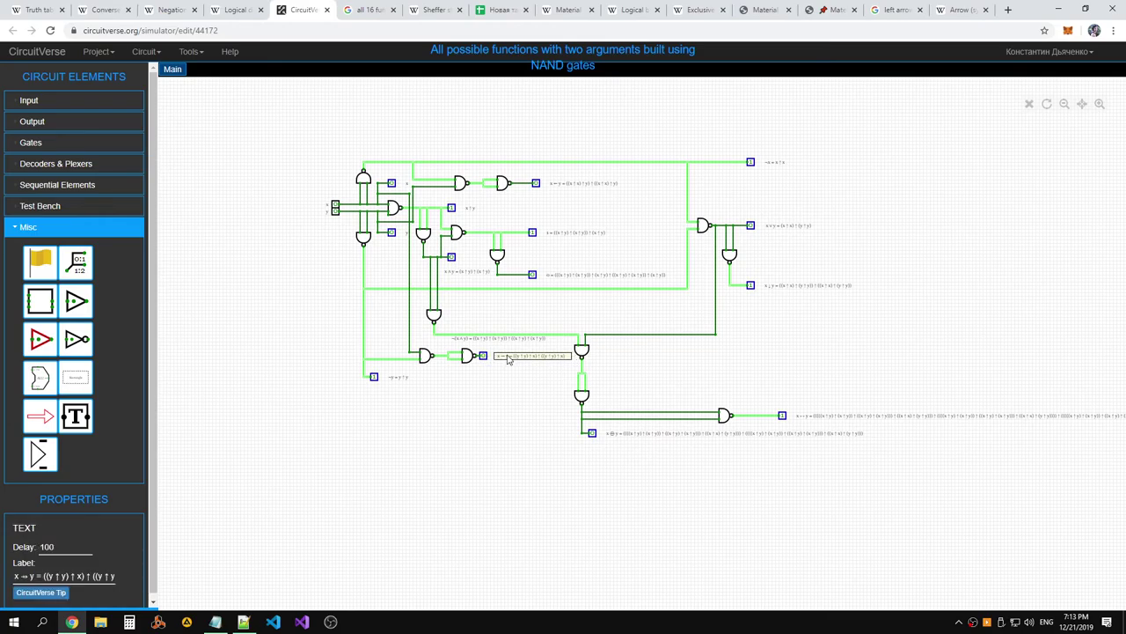
left_click(523, 401)
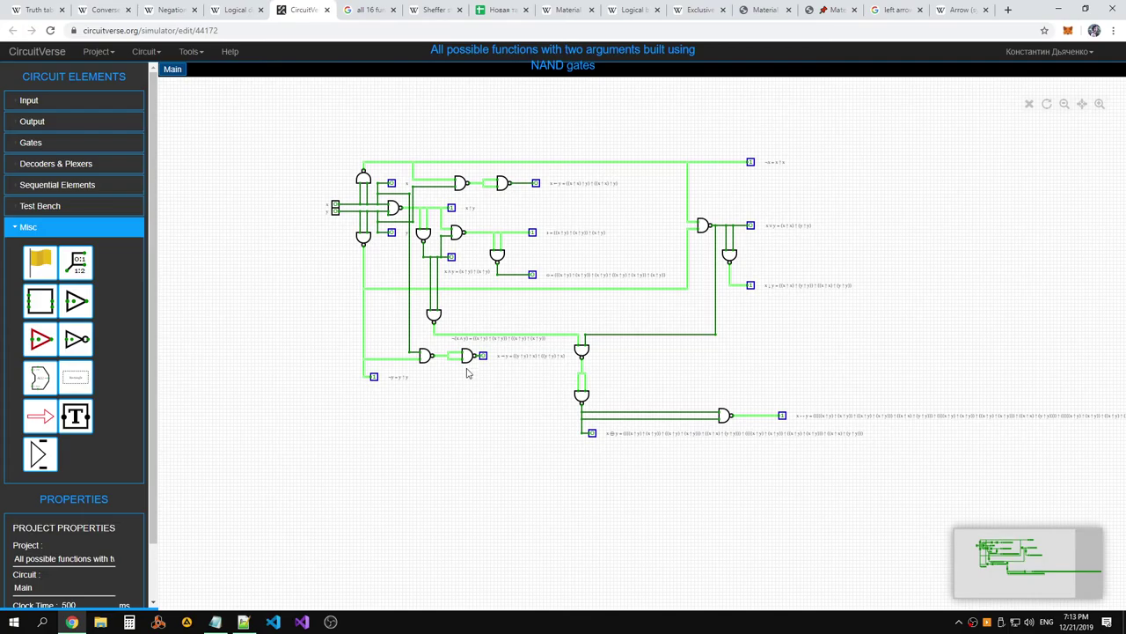
Shift the two NAND gates of the x ⇸ y circuit slightly left and delete the forked wire between them
left_click_drag(425, 357, 420, 356)
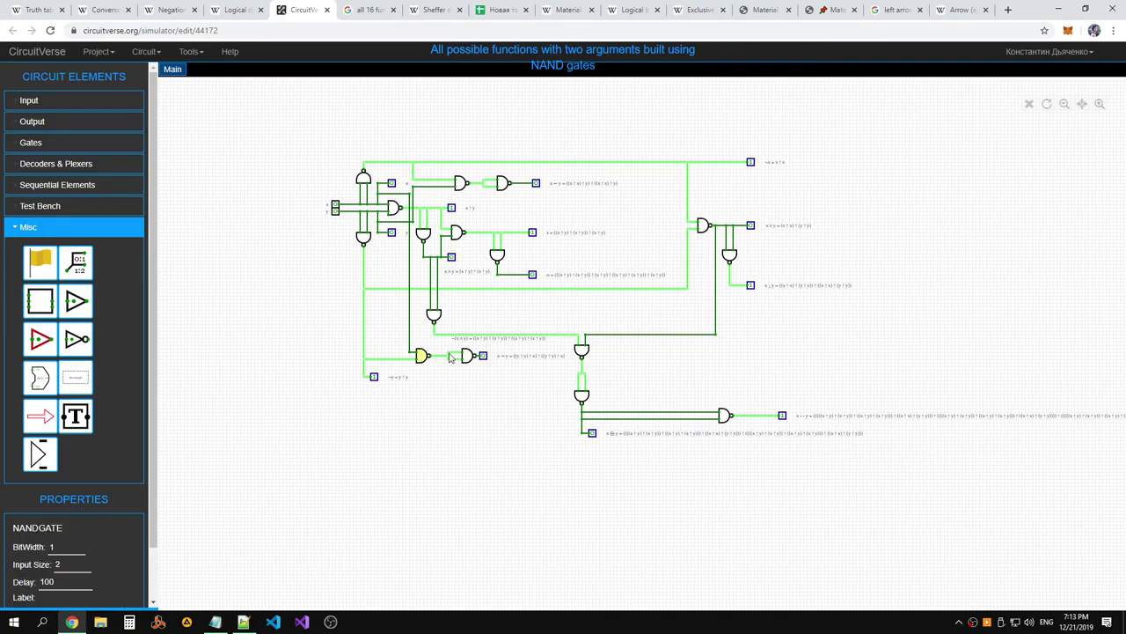
left_click(448, 355)
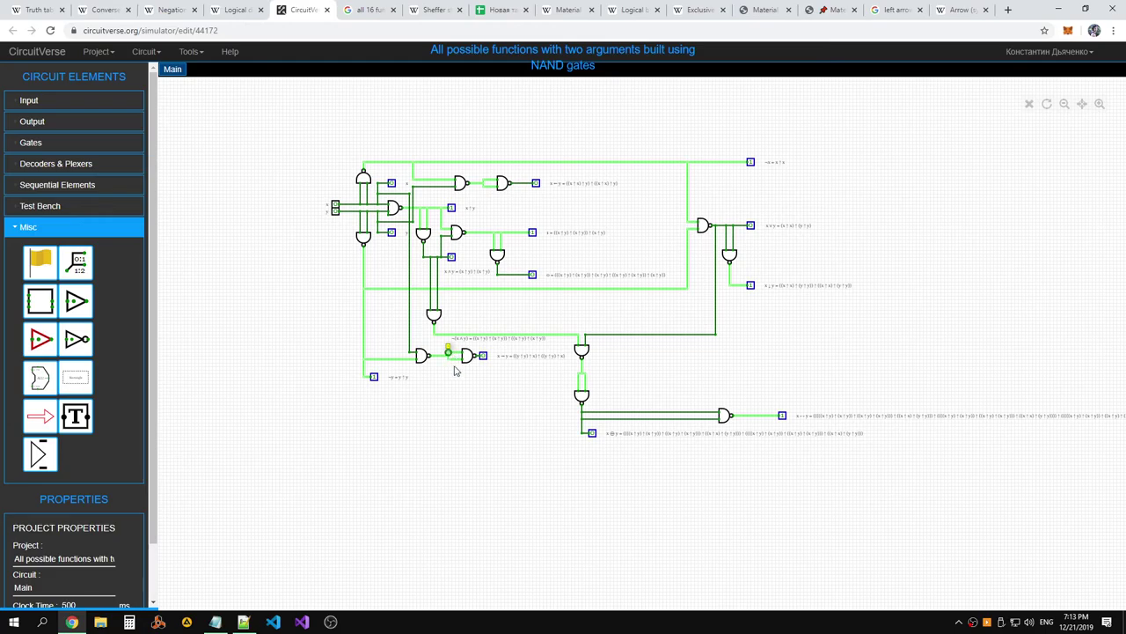
left_click(456, 372)
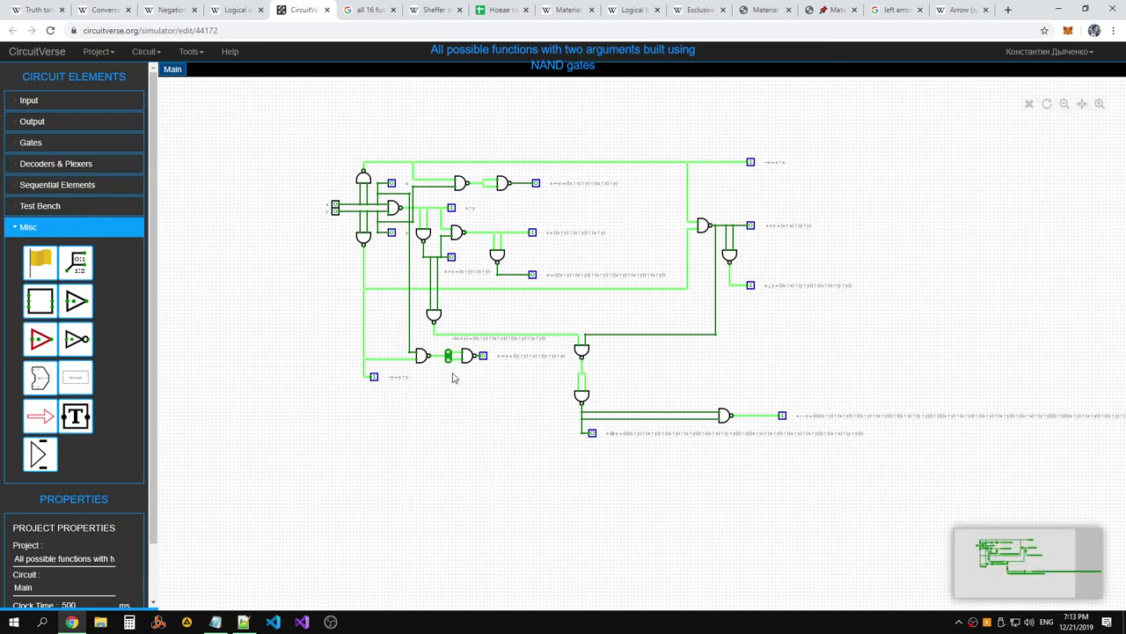
key("Delete")
left_click(462, 357)
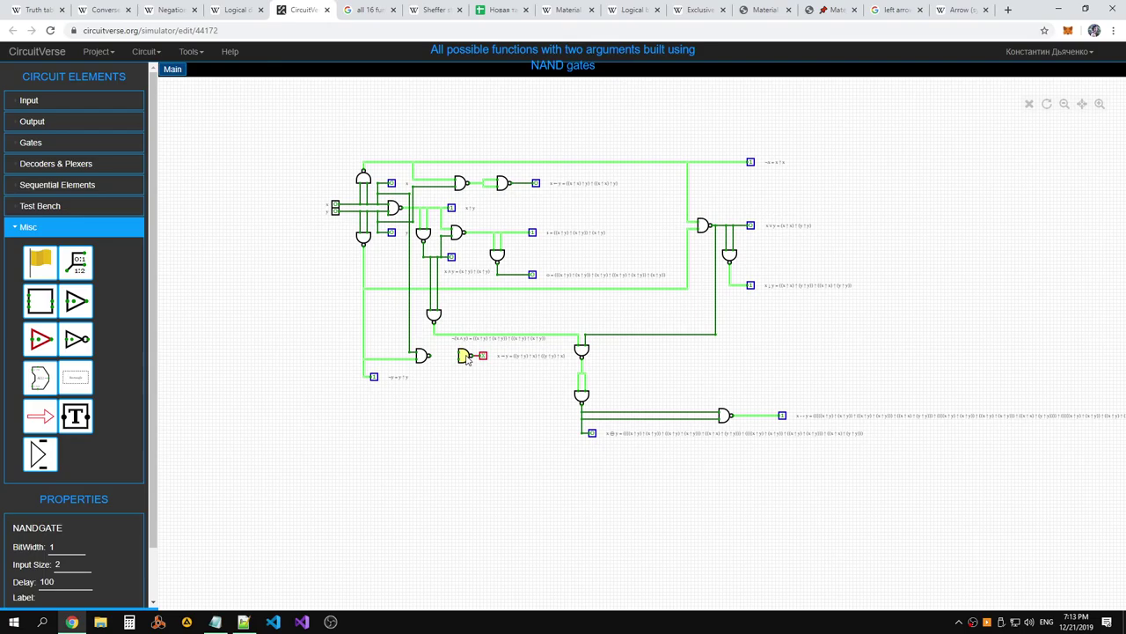
left_click(476, 380)
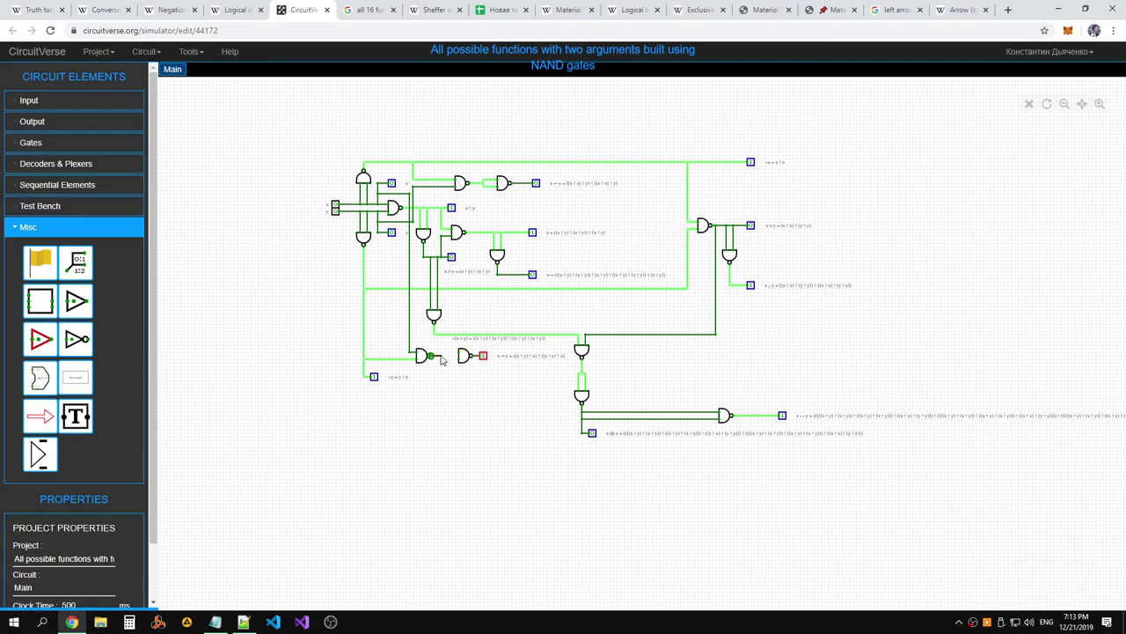
Rewire the first NAND gate's output to both inputs of the second NAND gate in the x ⇸ y circuit
left_click(448, 367)
scroll(446, 359, "up", 10)
mouse_move(446, 353)
left_mouse_down()
mouse_move(490, 352)
mouse_move(444, 377)
mouse_move(490, 377)
left_mouse_up()
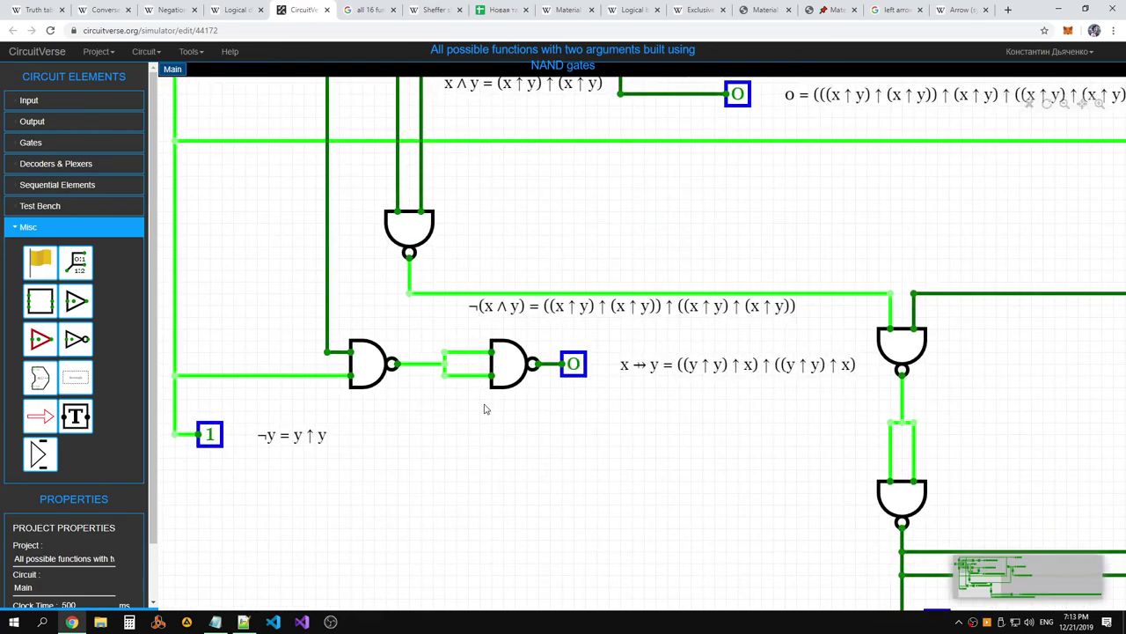
scroll(587, 435, "down", 6)
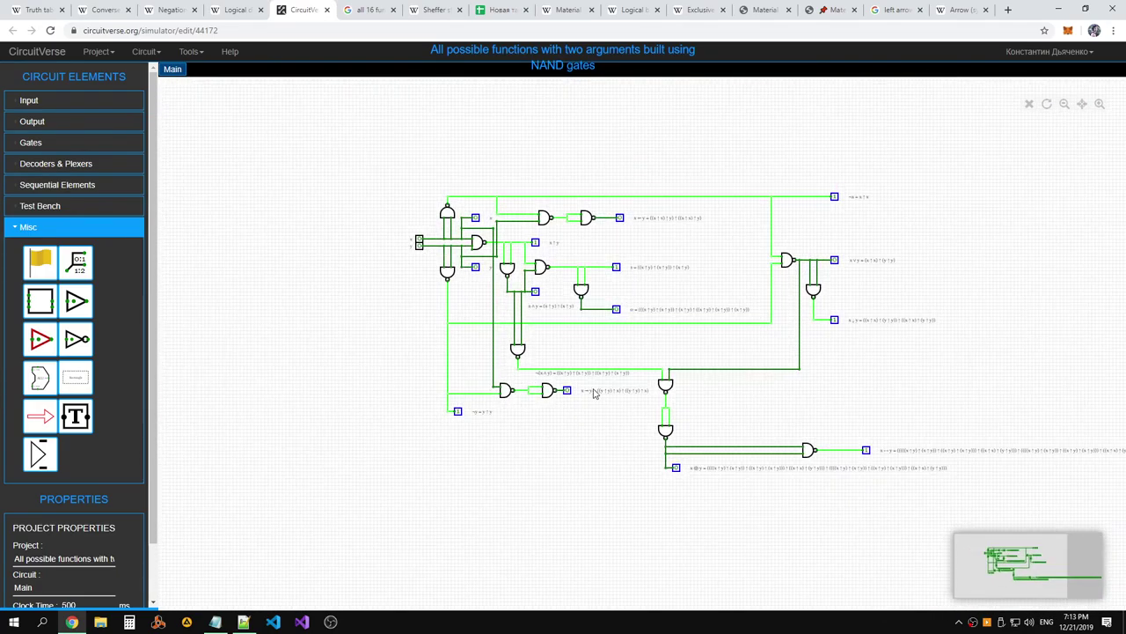
left_click(594, 393)
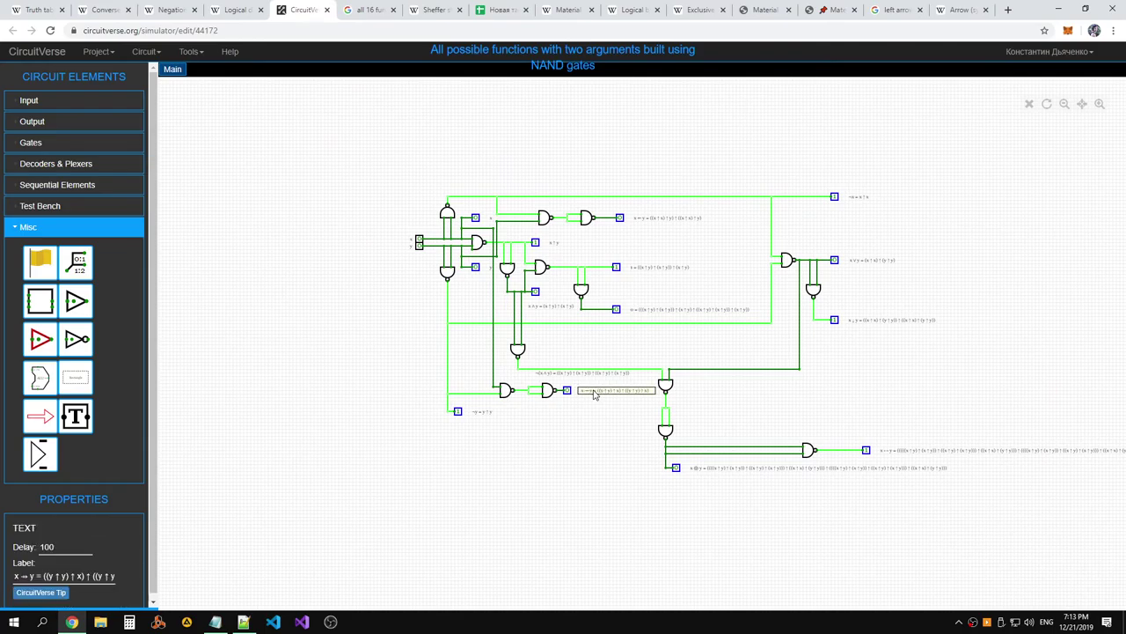
left_click(597, 413)
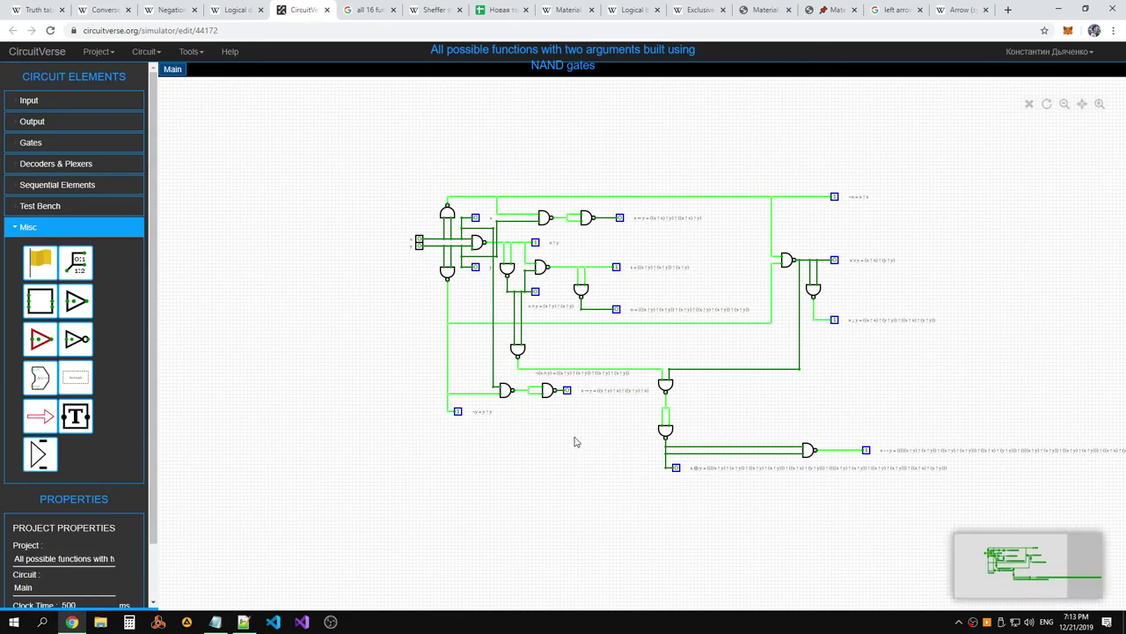
scroll(799, 395, "up", 3)
scroll(471, 330, "down", 3)
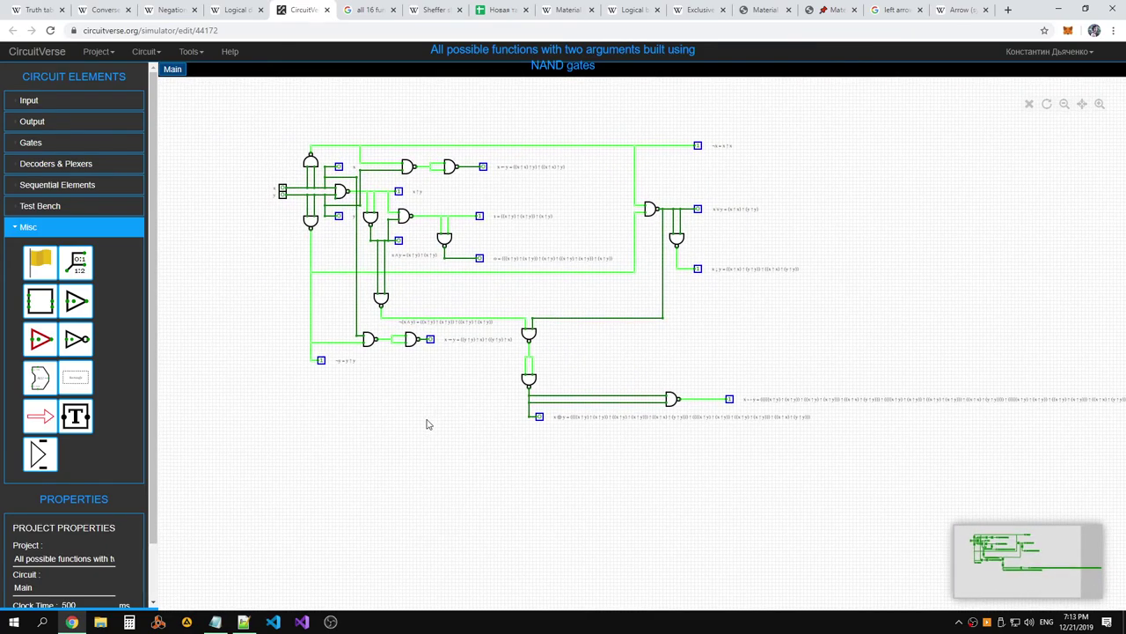
Return to the truth table spreadsheet and delete the asterisk markers in row 6 under the ¬p3 and q10 columns
left_click(500, 10)
left_click(212, 226)
left_click(182, 202)
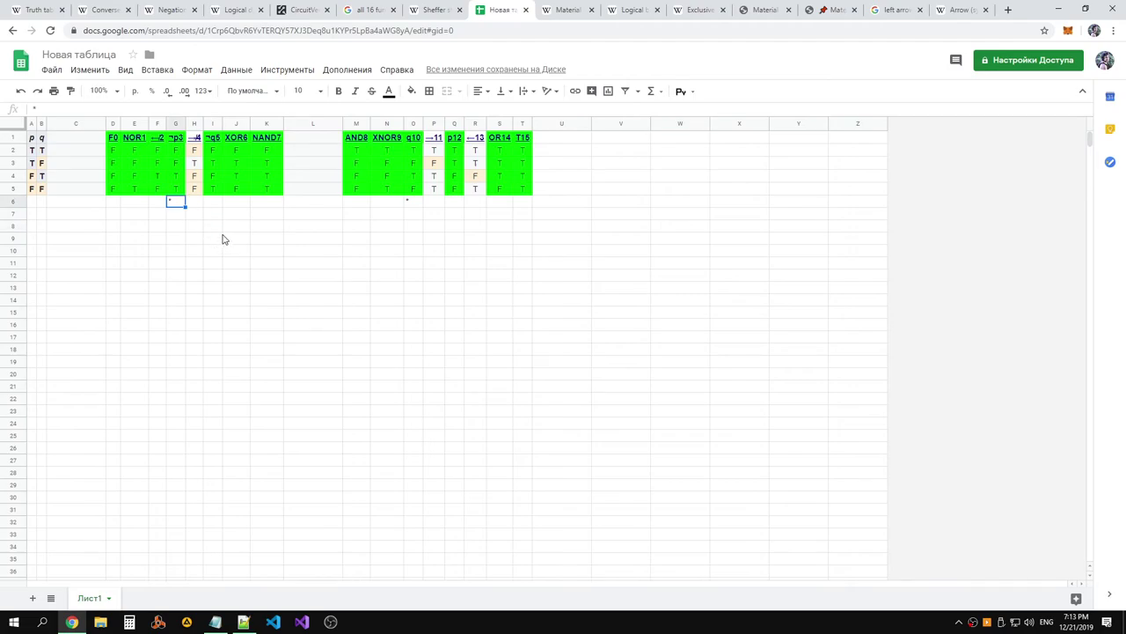
key("Delete")
left_click(410, 201)
key("Delete")
left_click(386, 287)
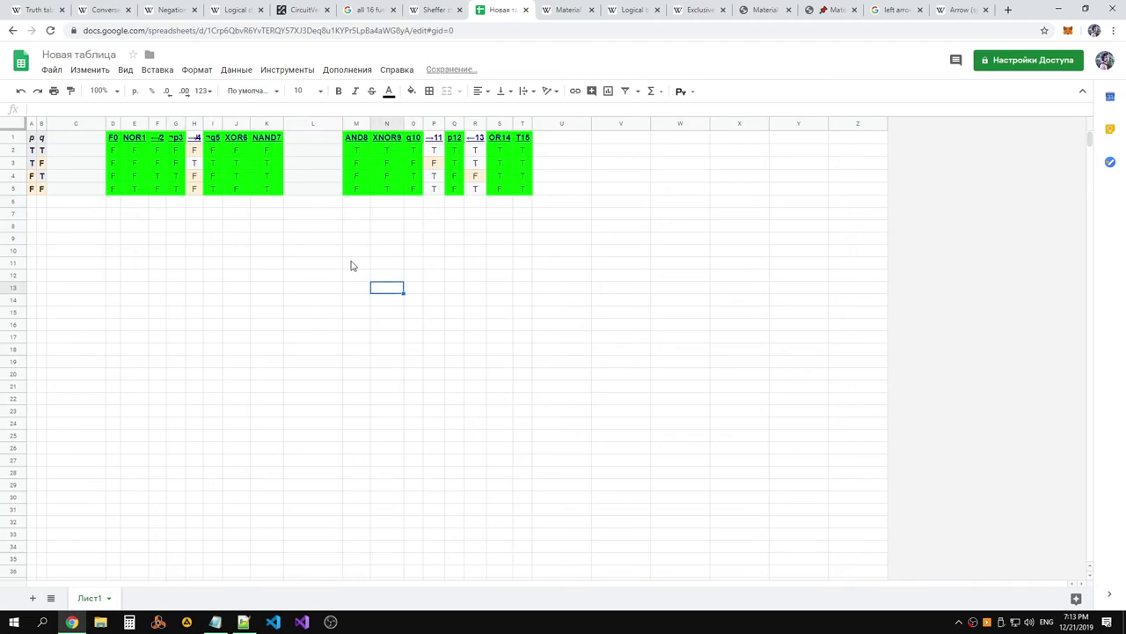
left_click(328, 266)
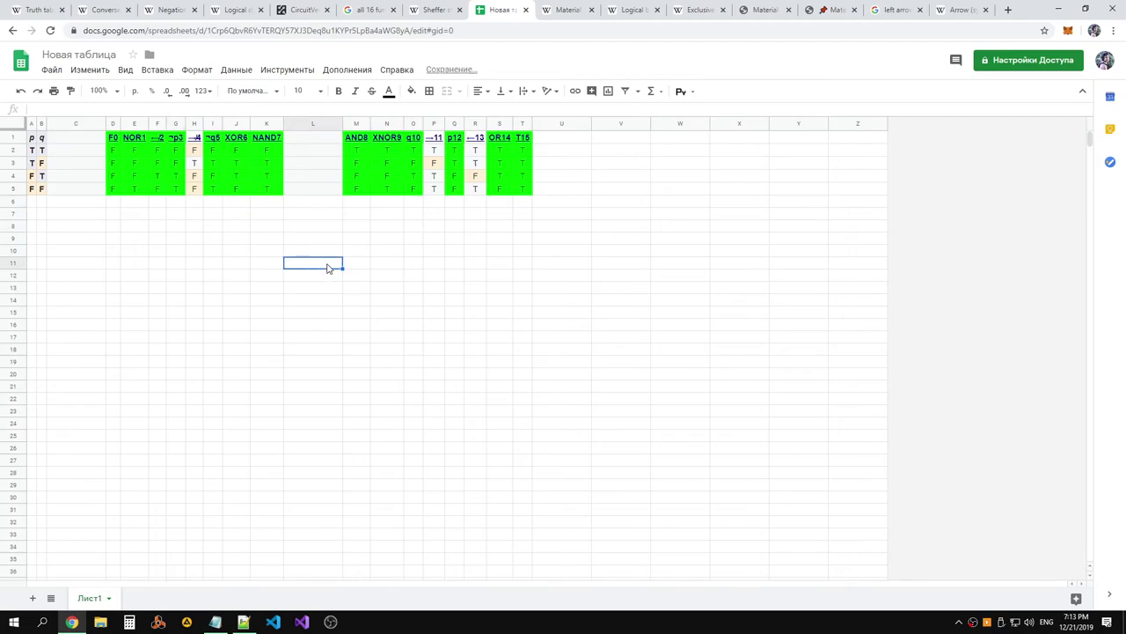
Fill the function 4 column, H1:H5, with bright green
left_click(197, 151)
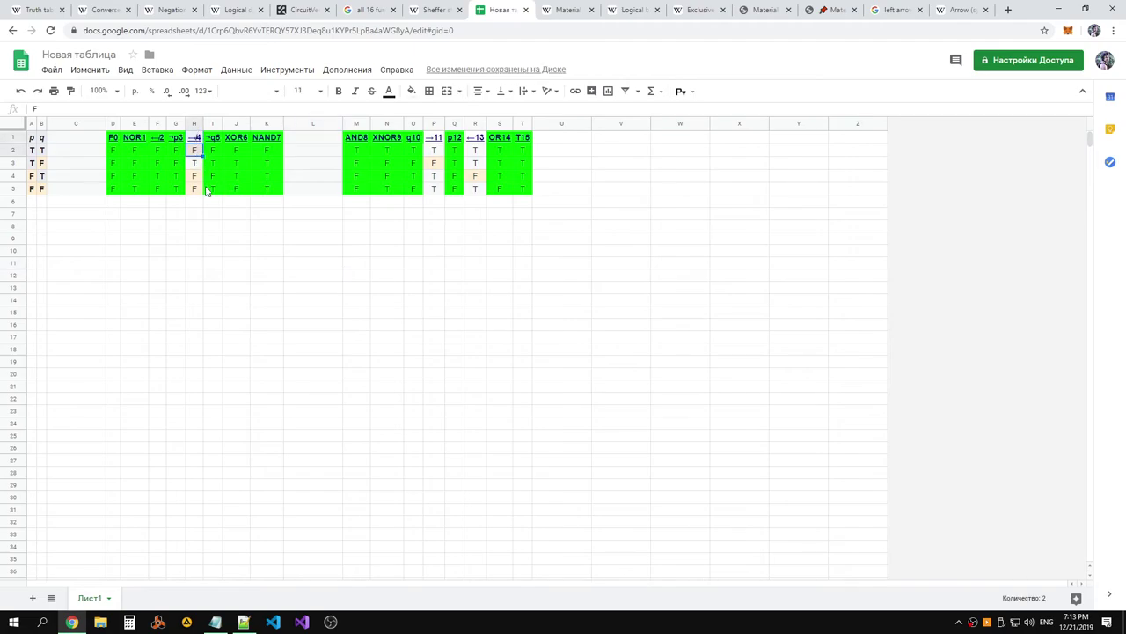
left_click_drag(194, 189, 195, 142)
left_click(411, 91)
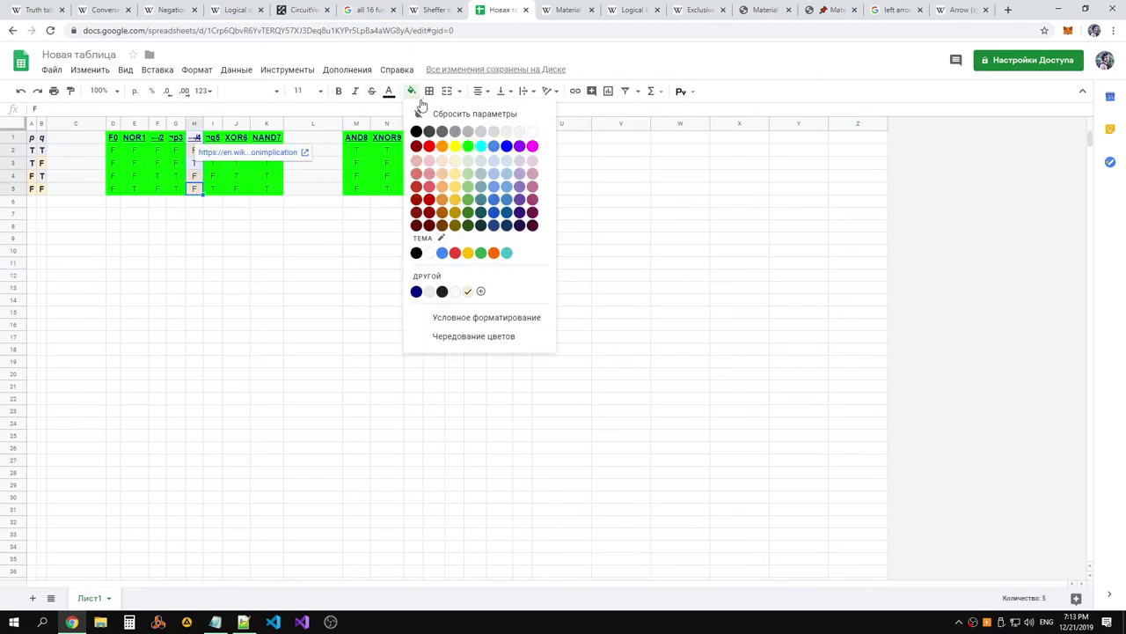
left_click(468, 146)
left_click(387, 238)
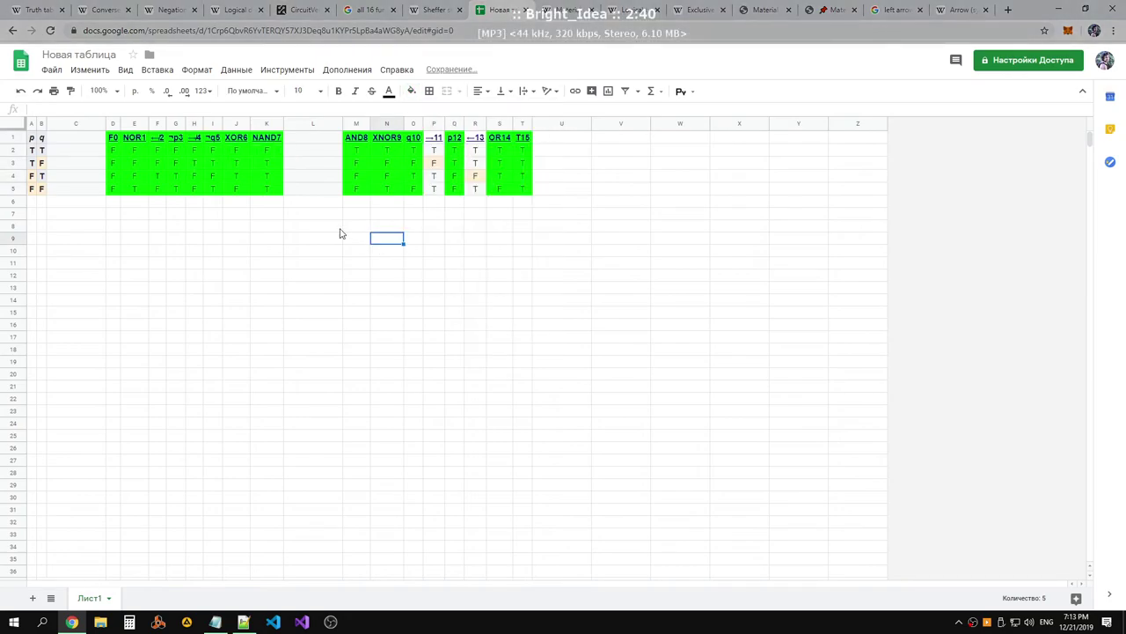
Delete the empty column L between the NAND7 and AND8 columns of the truth table
left_click(319, 125)
right_click(318, 125)
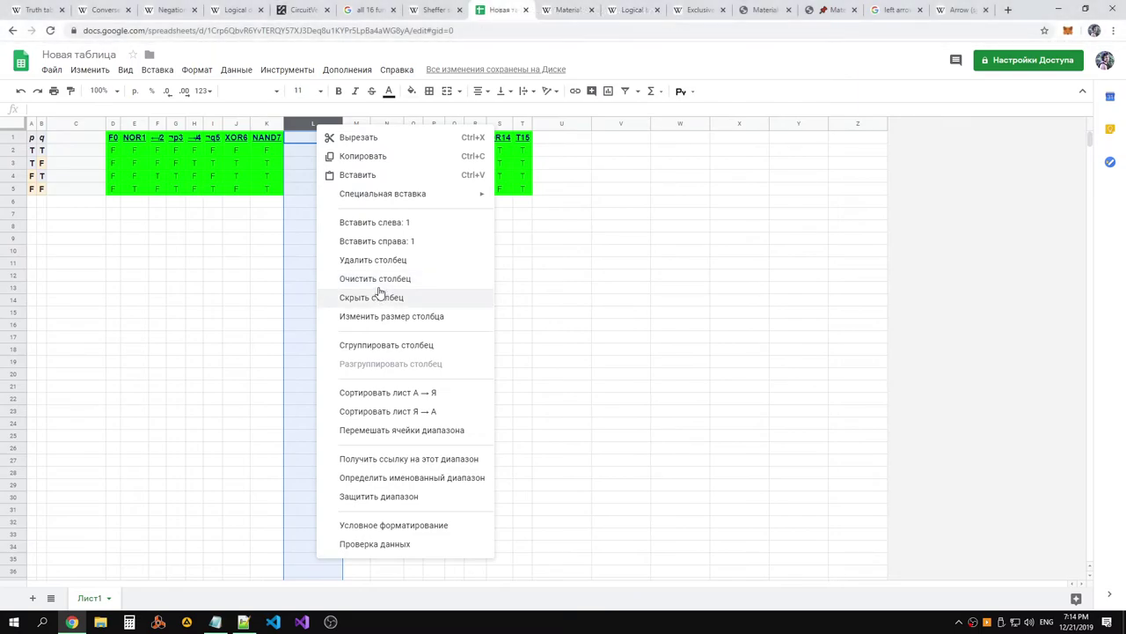
left_click(373, 261)
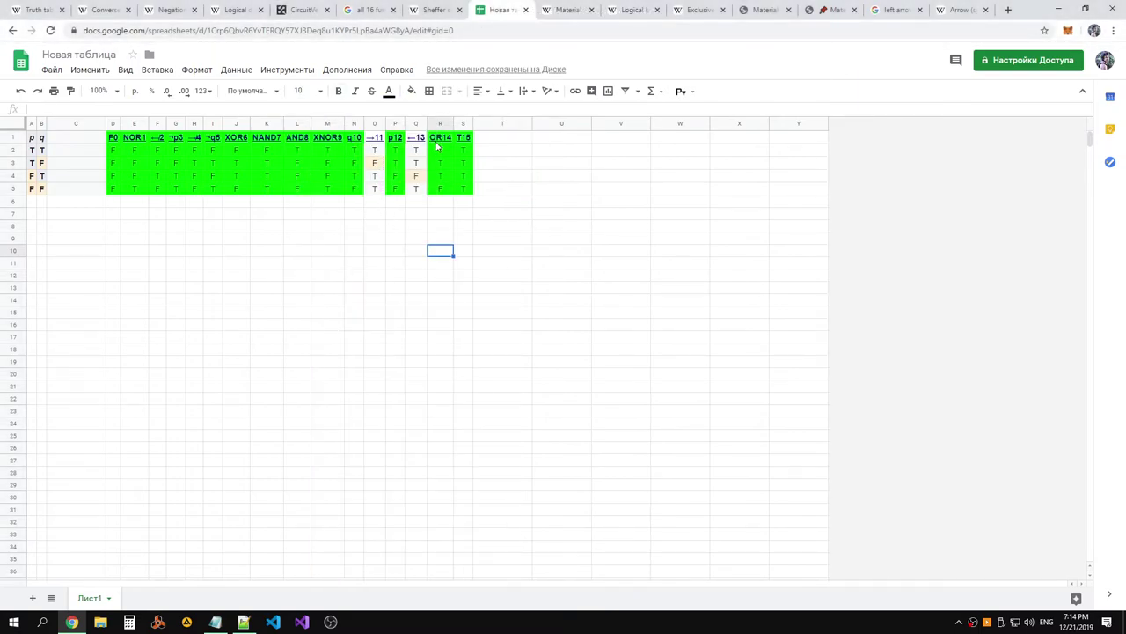
left_click(51, 69)
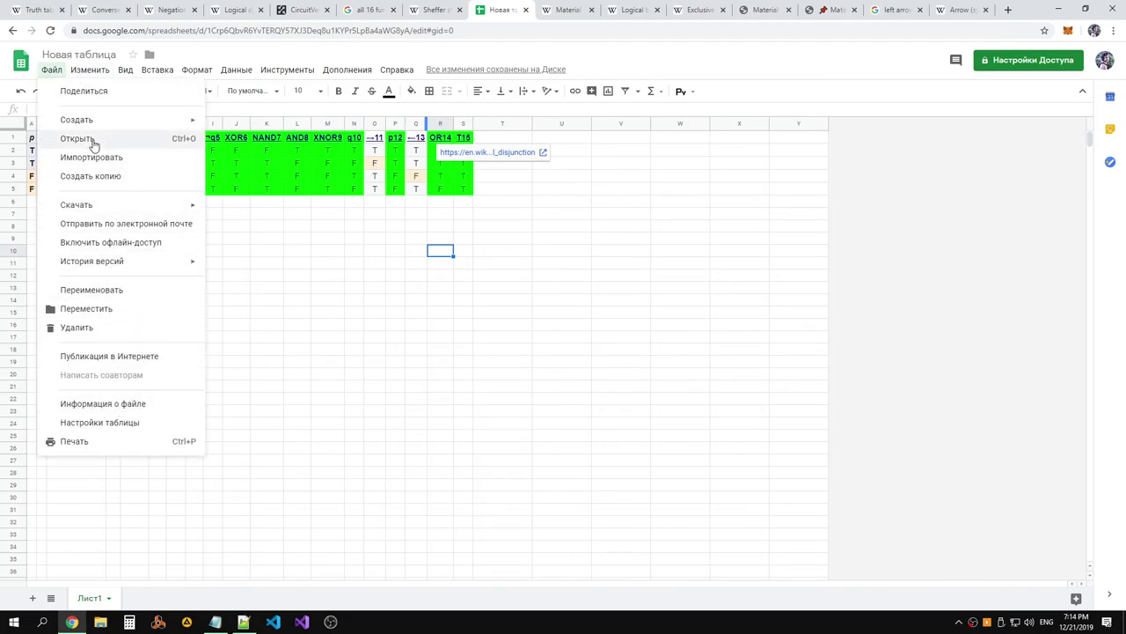
mouse_move(125, 69)
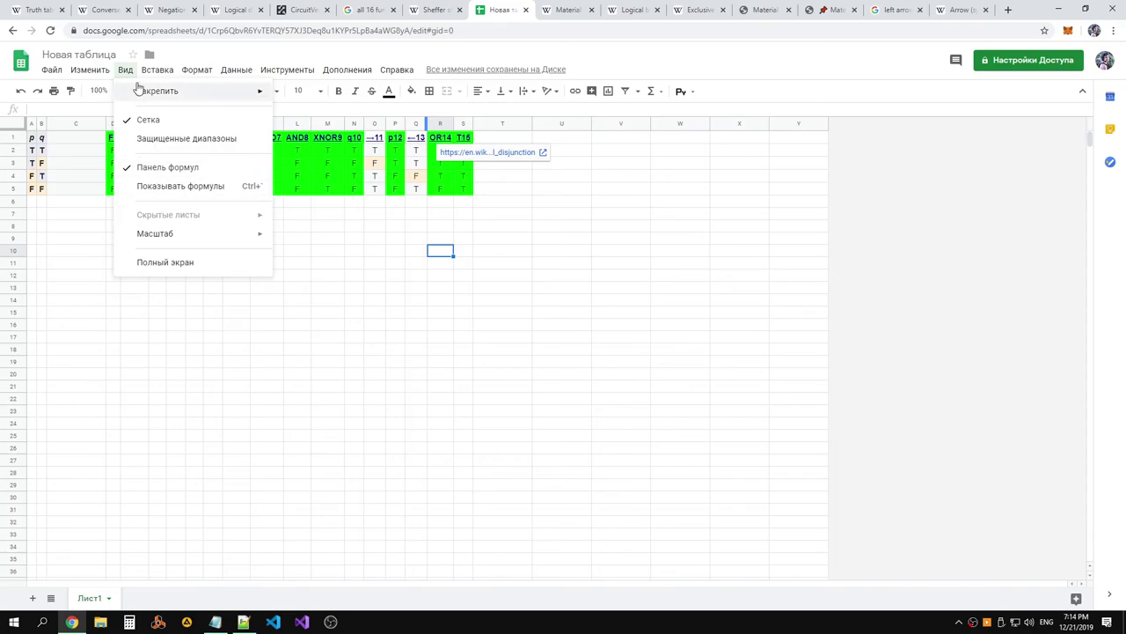
mouse_move(87, 80)
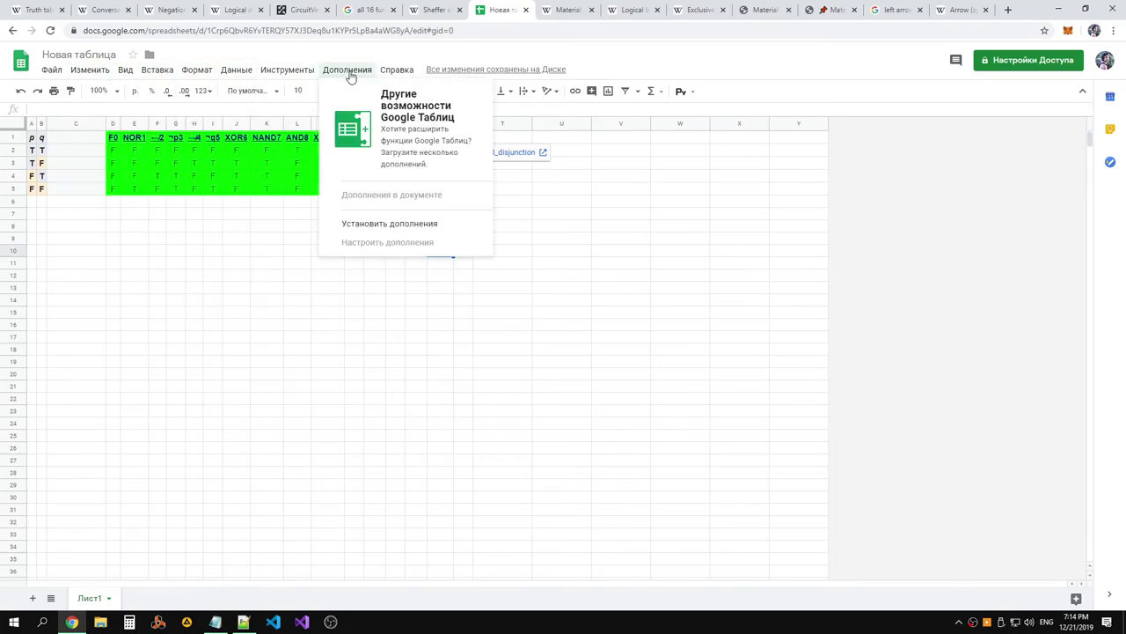
mouse_move(303, 76)
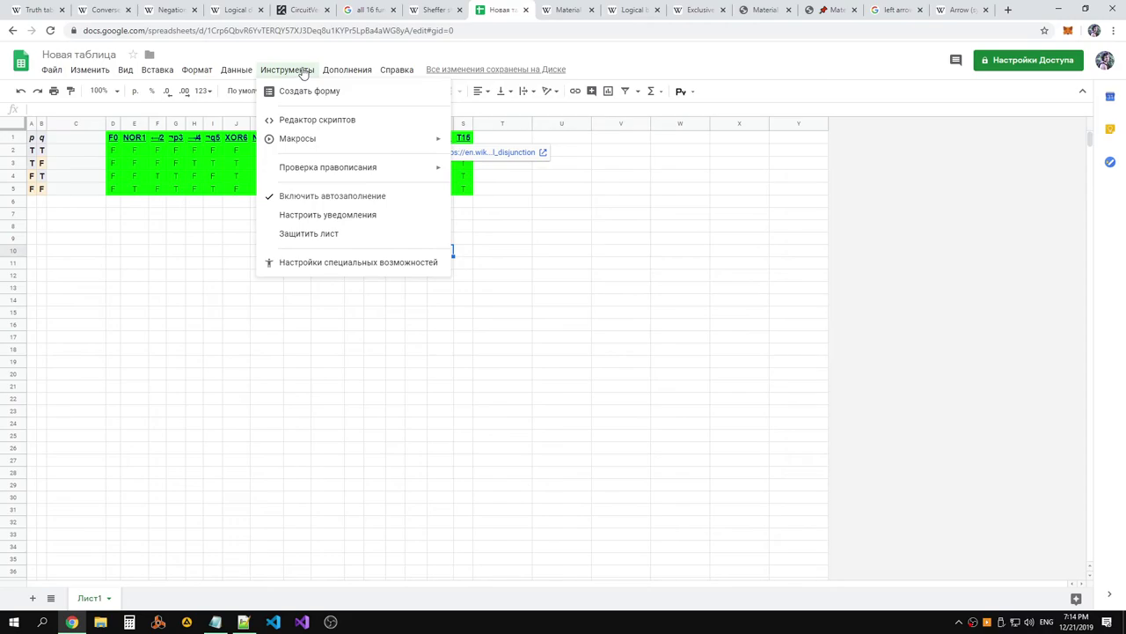
mouse_move(243, 74)
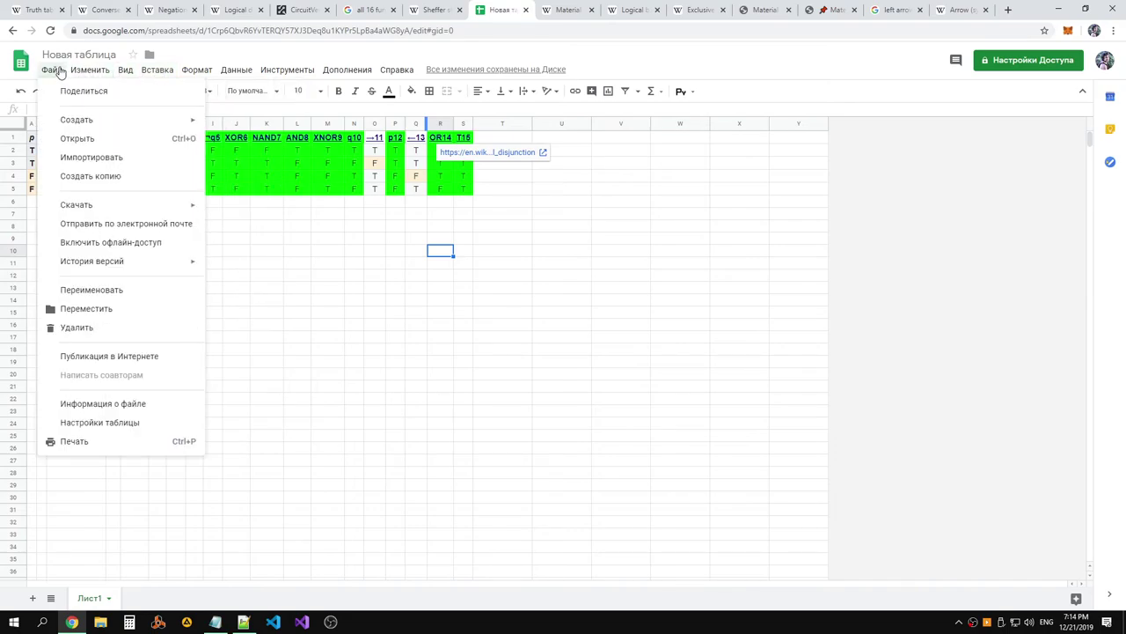
left_click(897, 66)
left_click(587, 212)
key("alt+Tab")
left_click(378, 230)
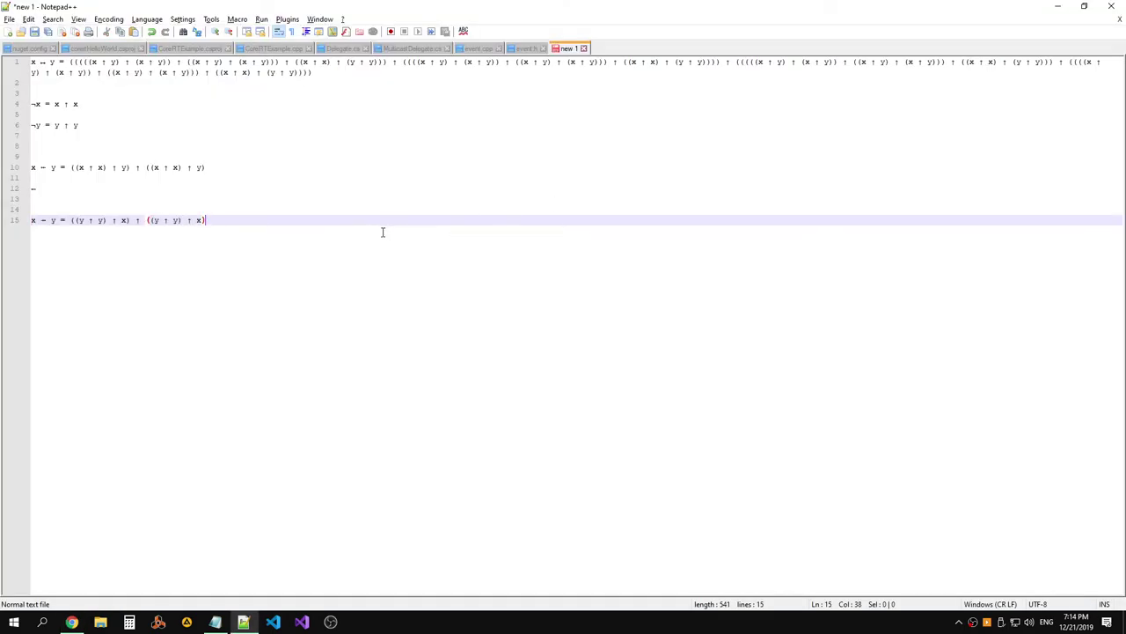
key("alt+Tab")
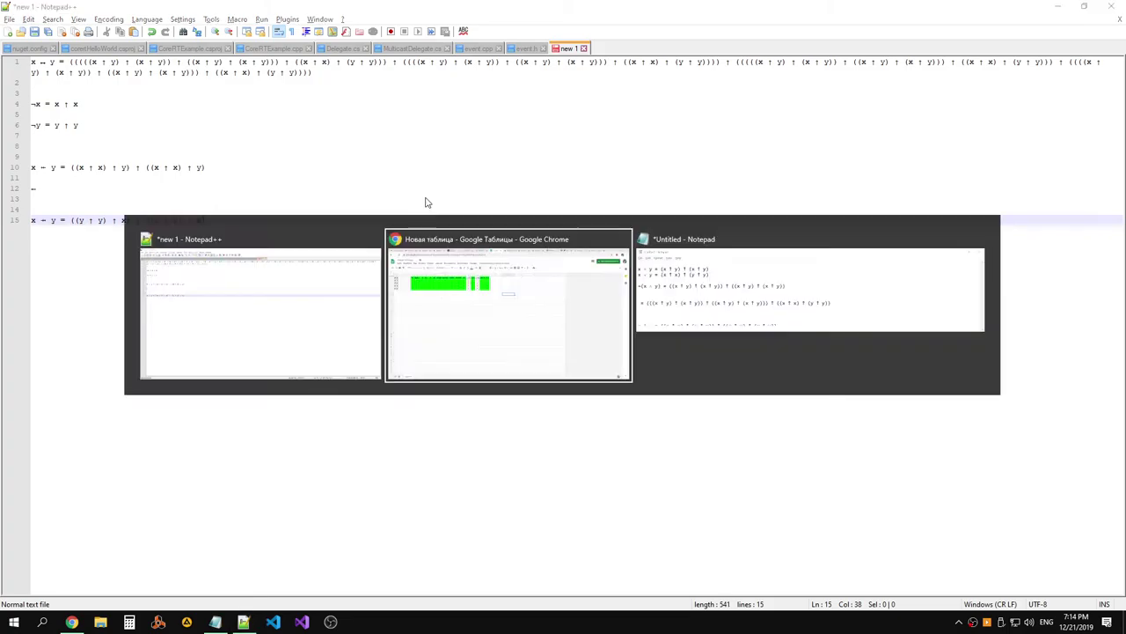
Search Google in a new browser tab for "switch google docs to english"
left_click(1006, 9)
type("s")
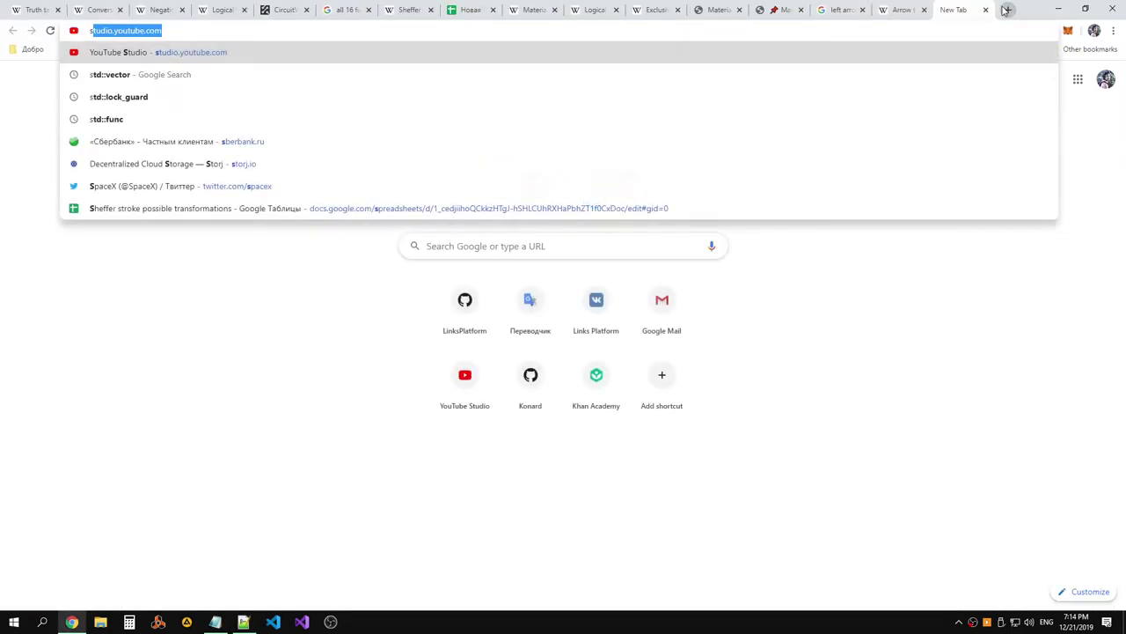
type("wi")
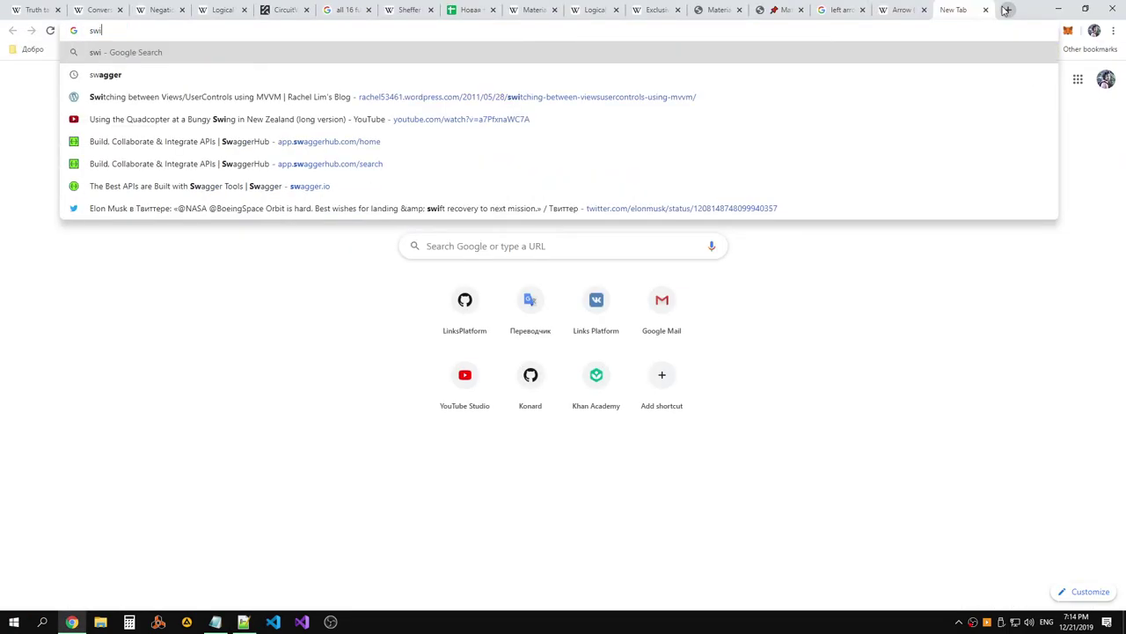
type("tch goo")
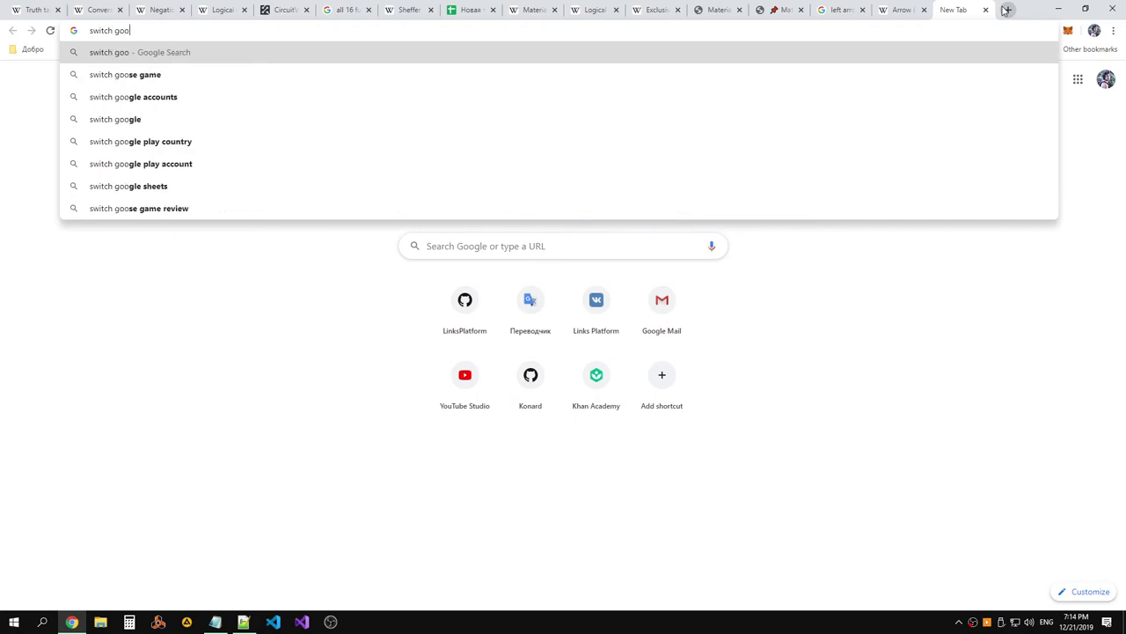
type("gle docs to ")
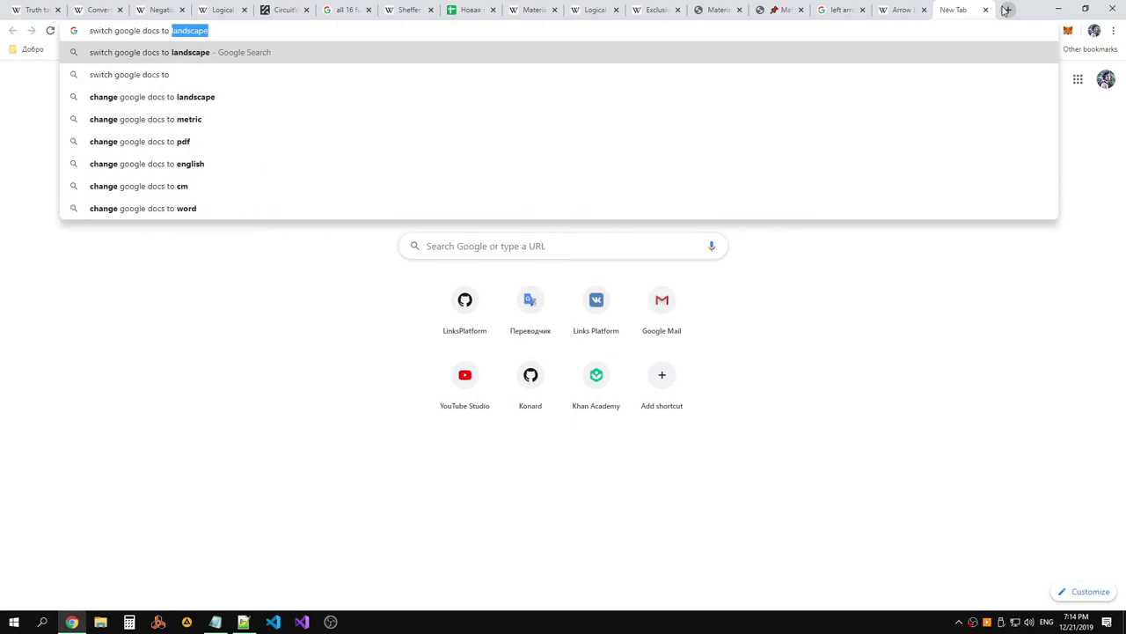
type("g")
key("BackSpace")
type("english")
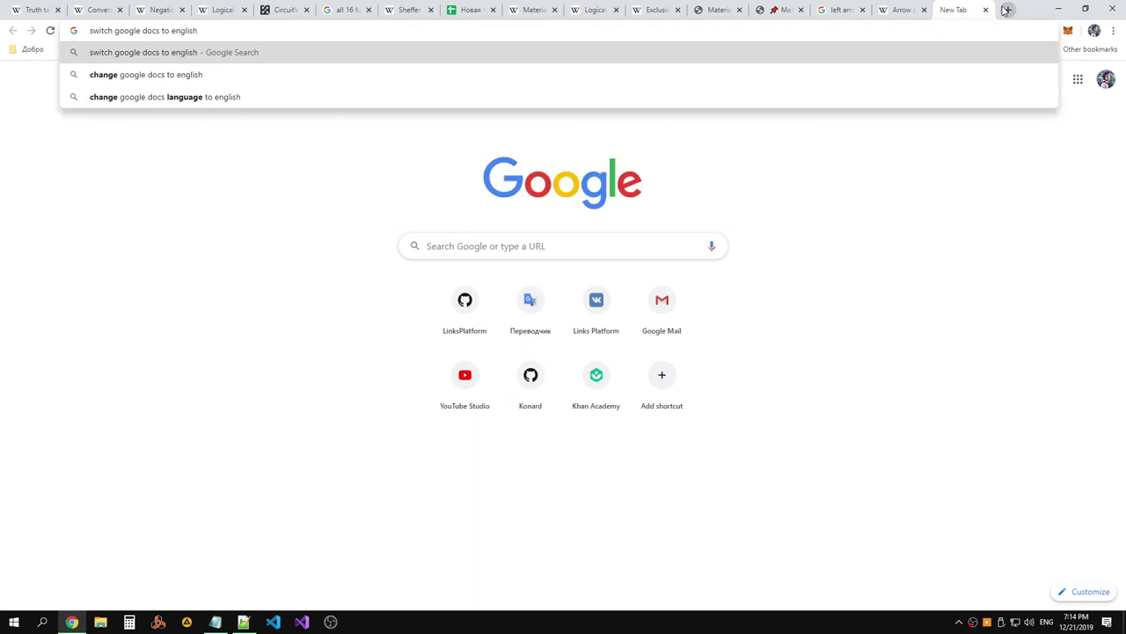
key("Return")
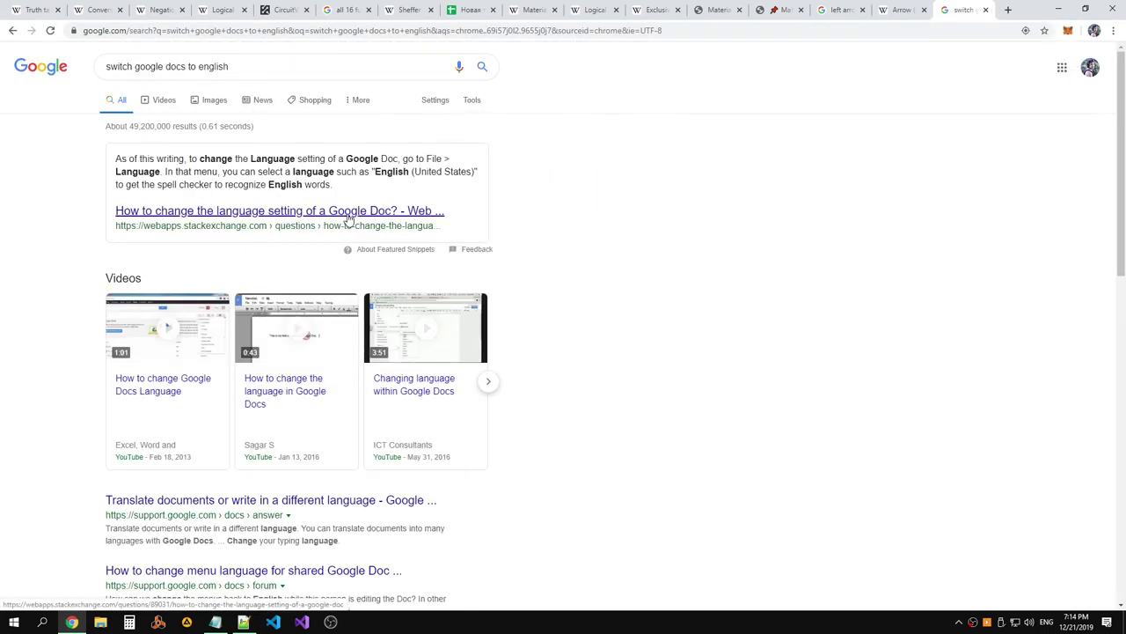
Open the Stack Exchange result on changing a Google Doc's language setting and read its answers
right_click(359, 217)
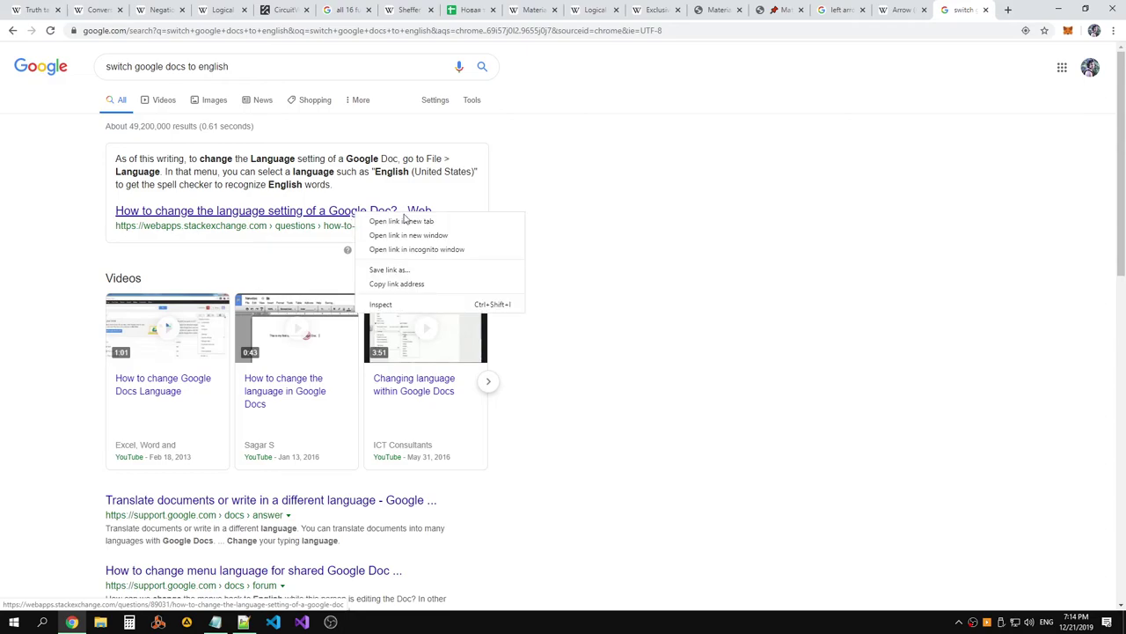
left_click(401, 221)
left_click(369, 218)
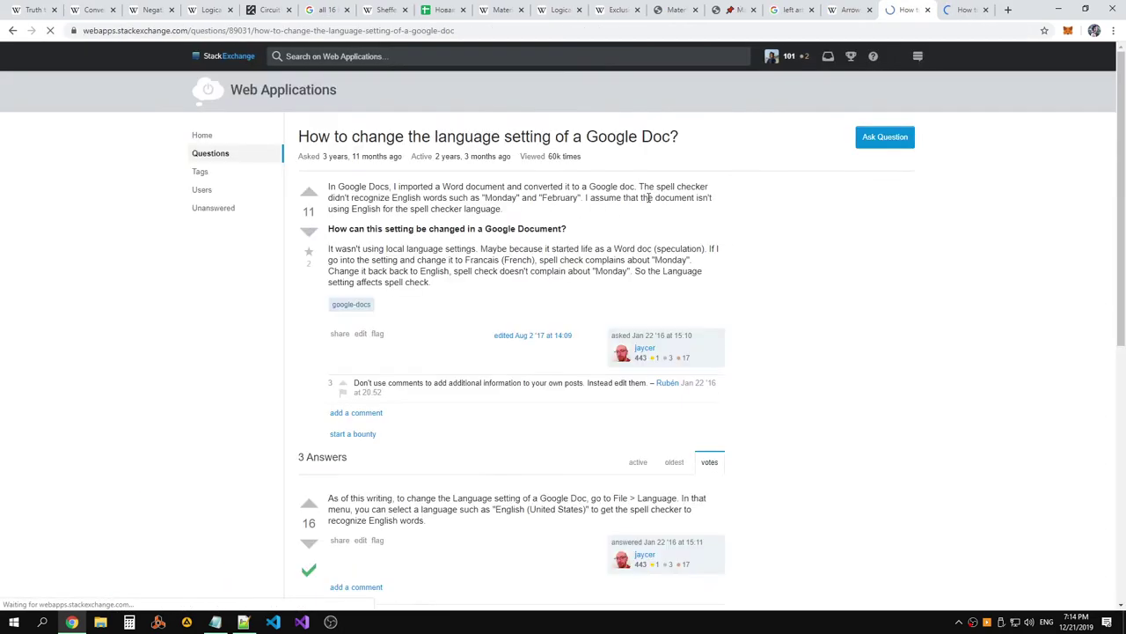
scroll(469, 242, "down", 3)
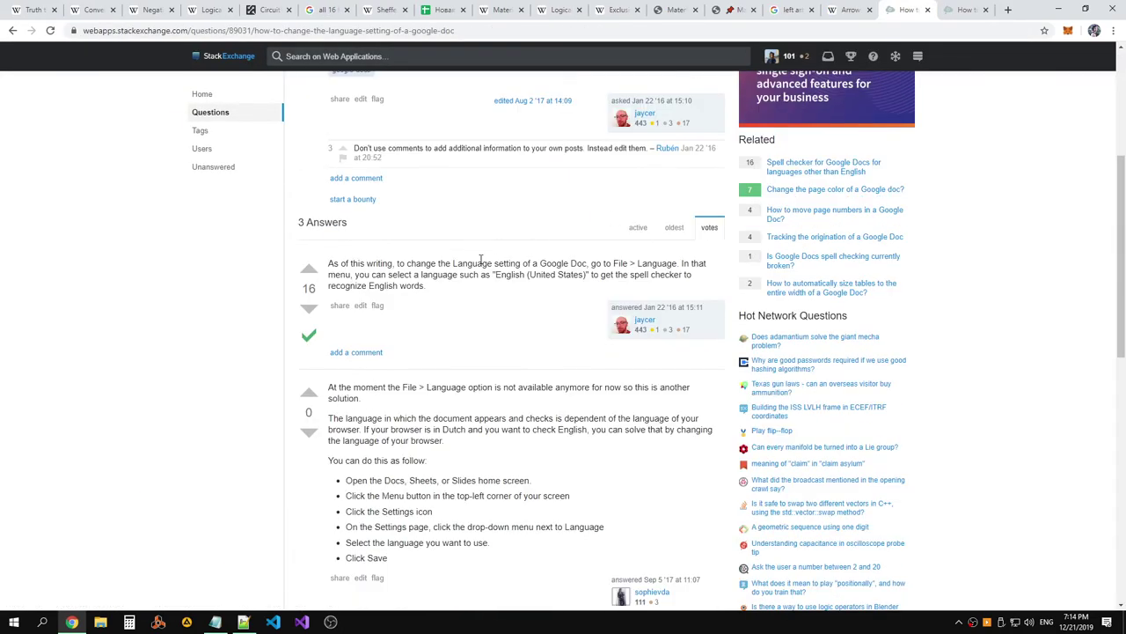
key("alt+Tab")
key("alt+Tab")
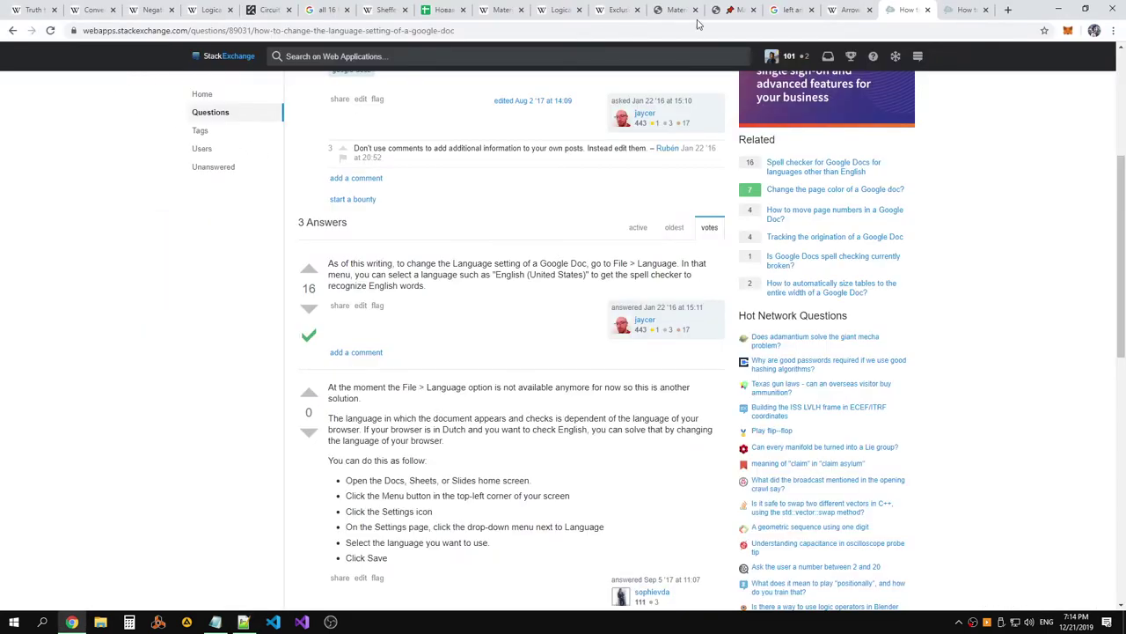
Return to the truth table spreadsheet, open its settings and set the locale to Канада (английский)
left_click(443, 10)
left_click(52, 70)
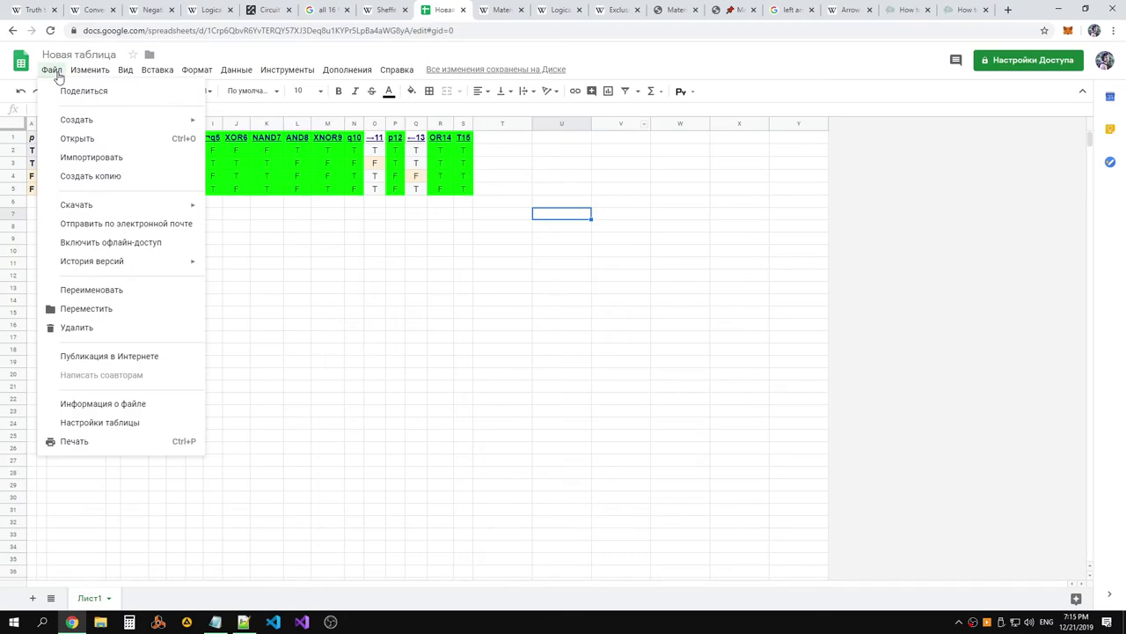
left_click(111, 422)
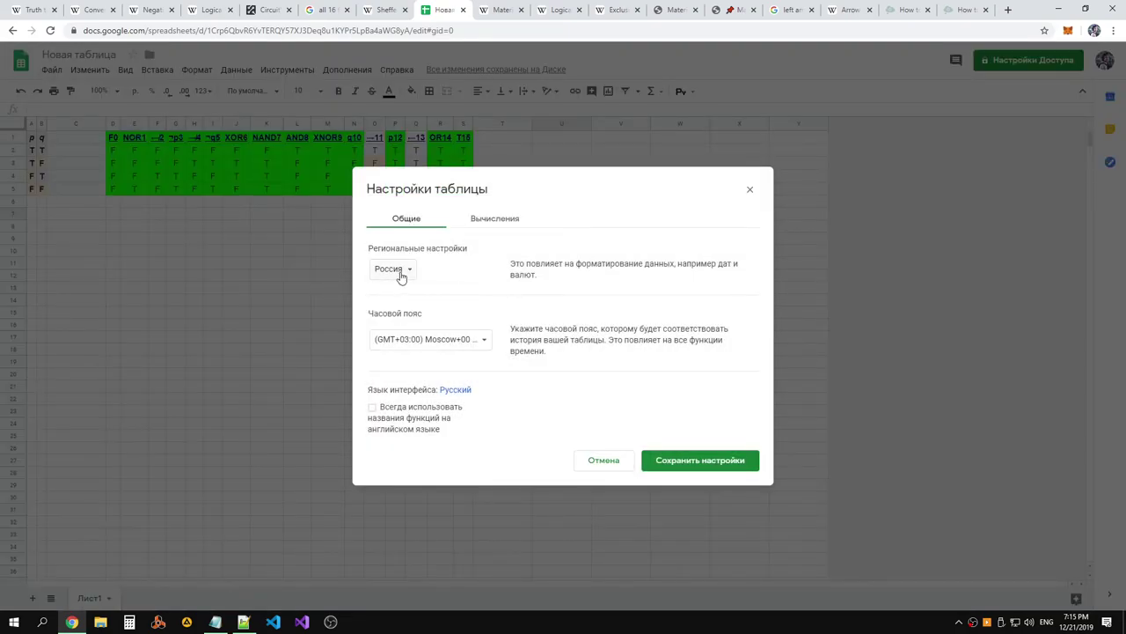
left_click(397, 273)
left_click(557, 279)
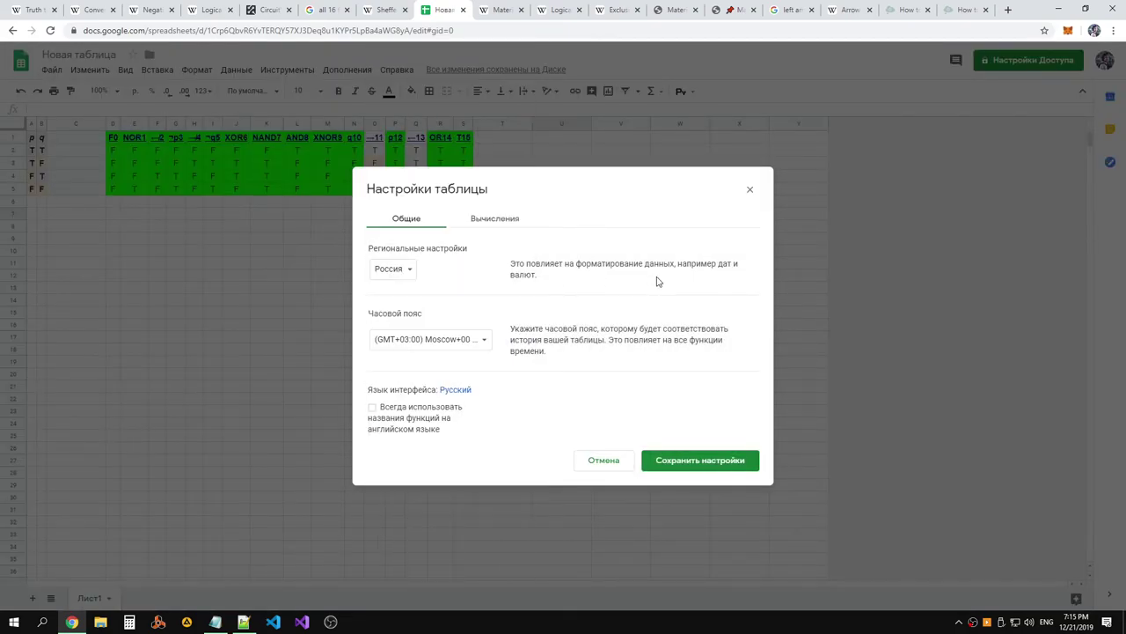
left_click(508, 222)
left_click(412, 223)
left_click(395, 269)
left_click(417, 286)
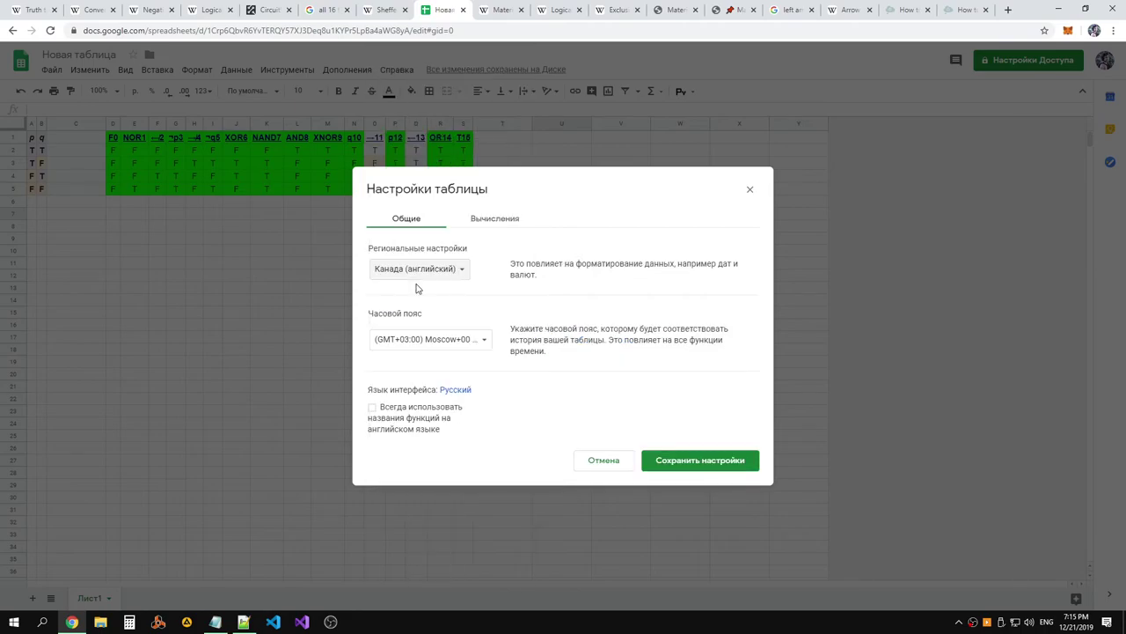
Change the spreadsheet's locale to Великобритания and save the settings
left_click(417, 274)
left_click(440, 274)
left_click(465, 272)
scroll(475, 288, "up", 3)
scroll(465, 231, "down", 1)
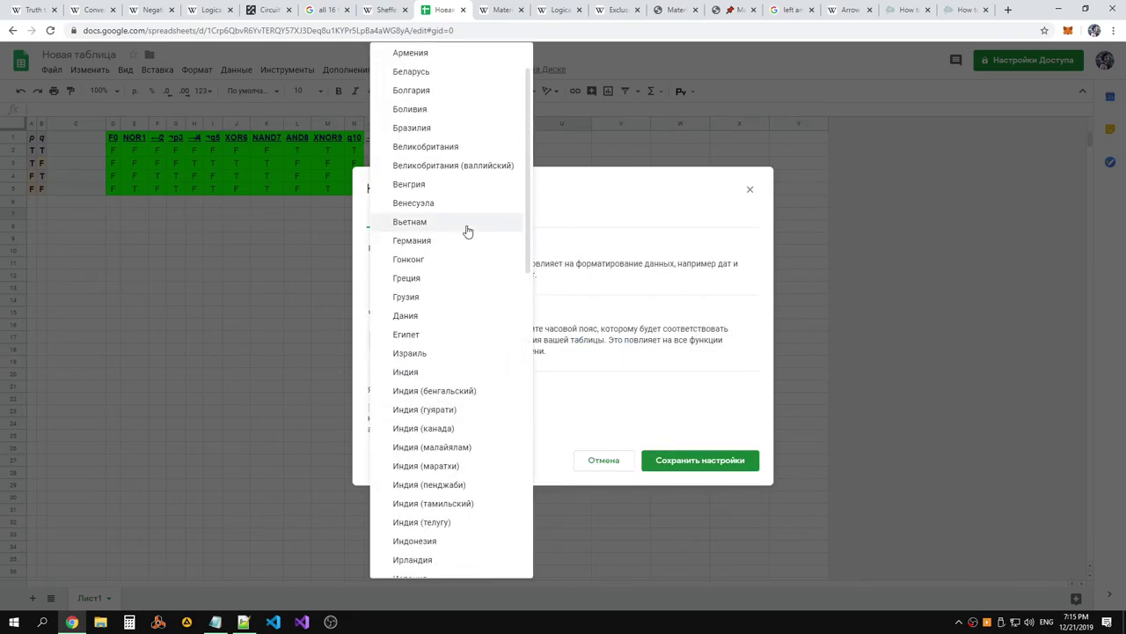
left_click(452, 167)
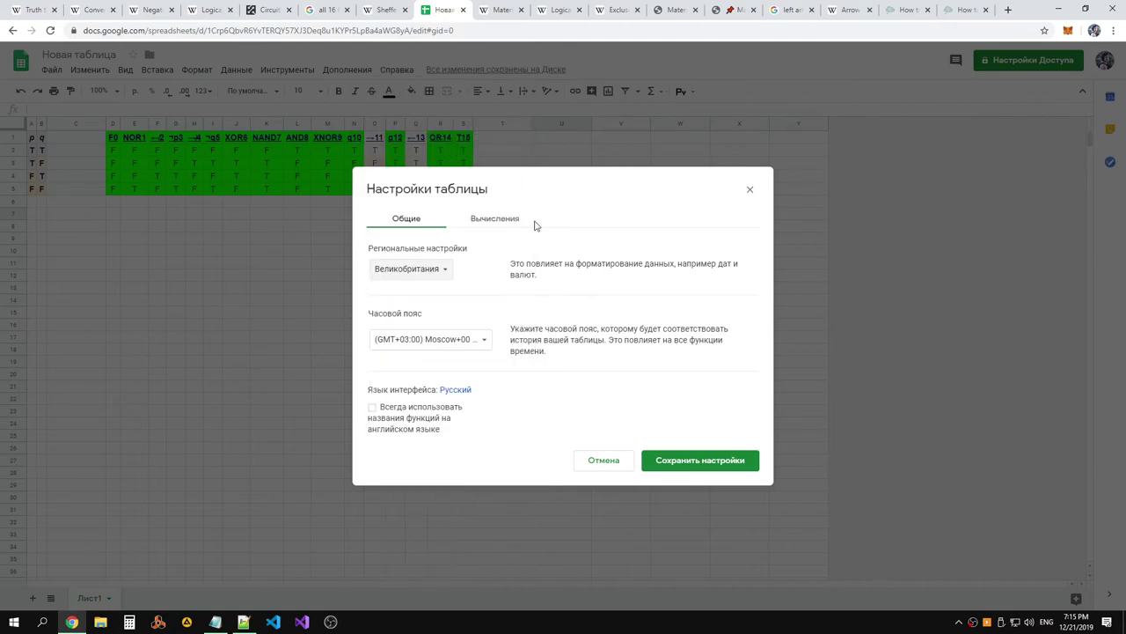
left_click(699, 459)
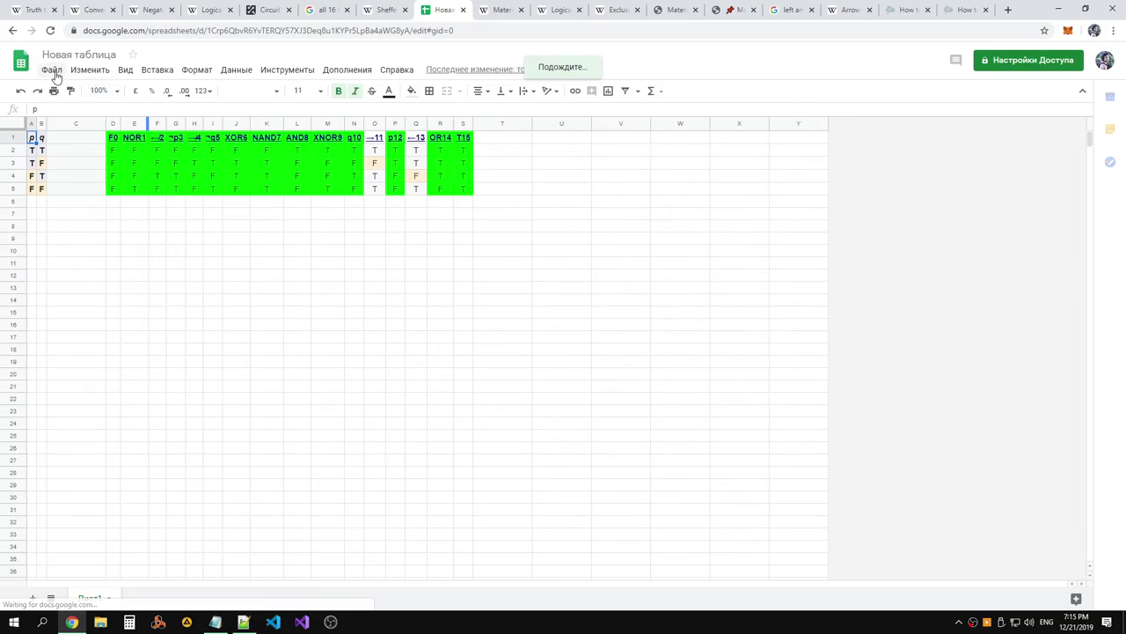
Reopen the spreadsheet settings, set the locale back to Россия and save
left_click(51, 69)
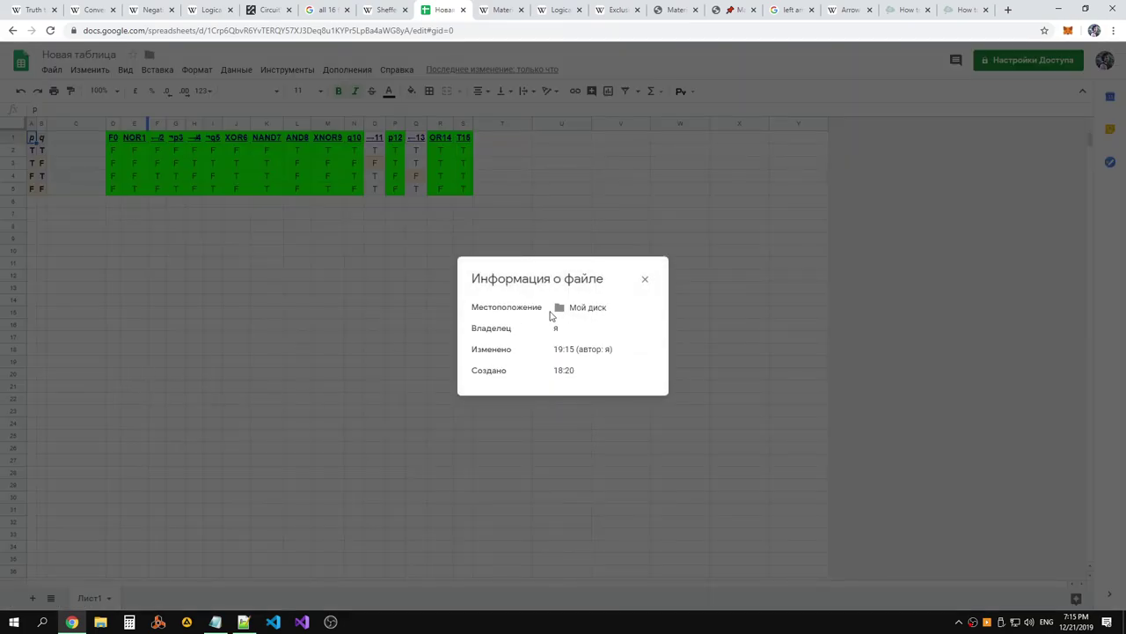
left_click(647, 280)
left_click(55, 71)
left_click(100, 422)
left_click(447, 268)
scroll(448, 271, "down", 12)
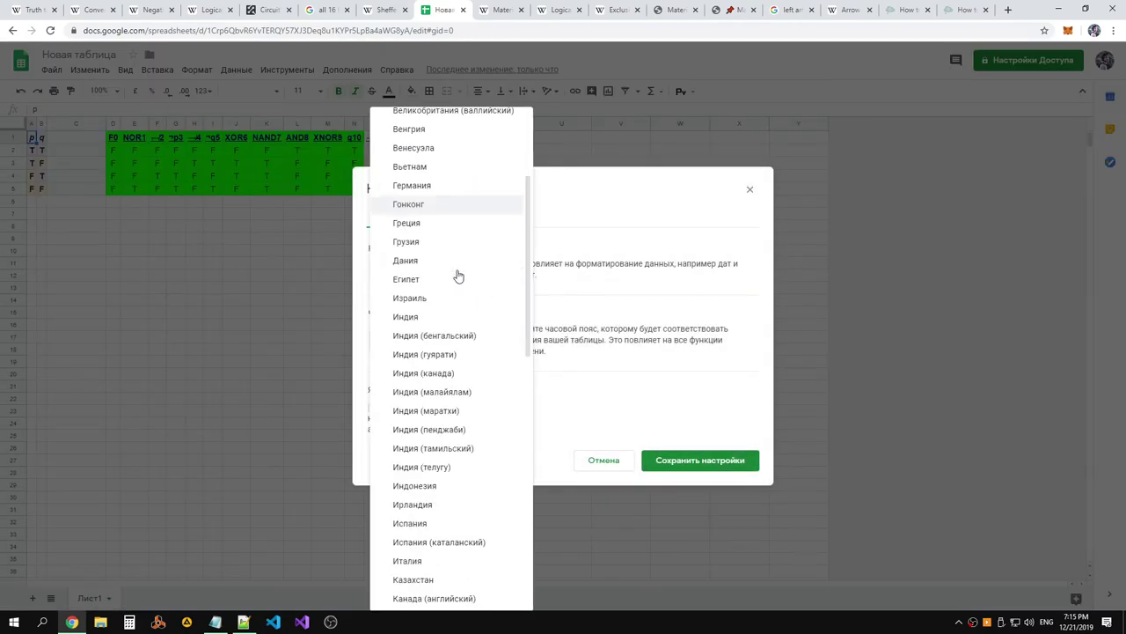
left_click(453, 222)
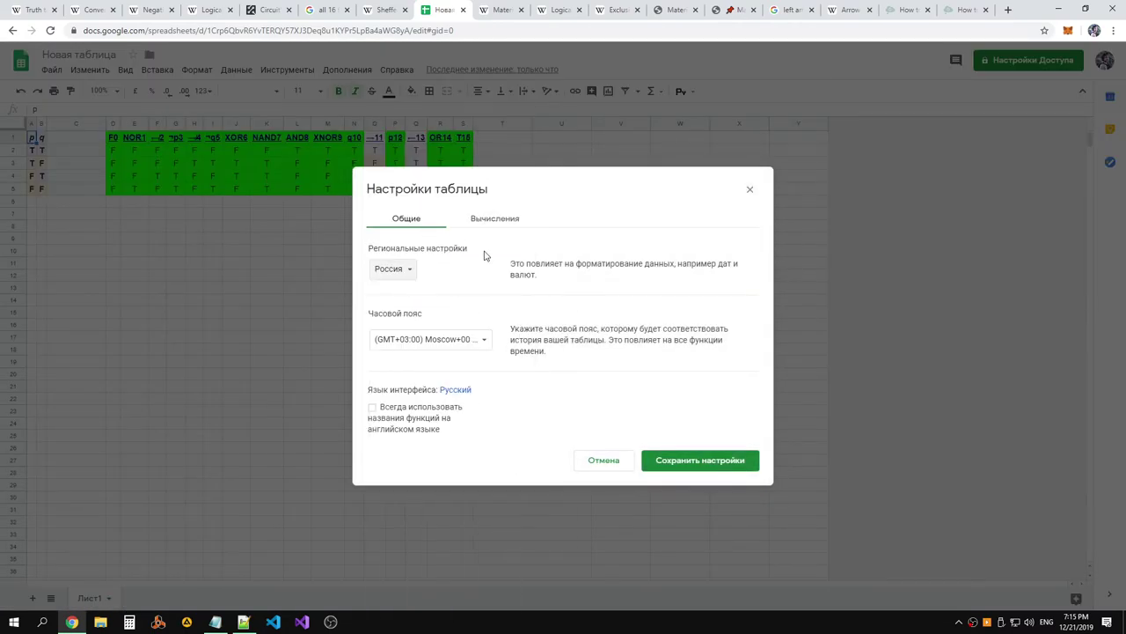
left_click(704, 460)
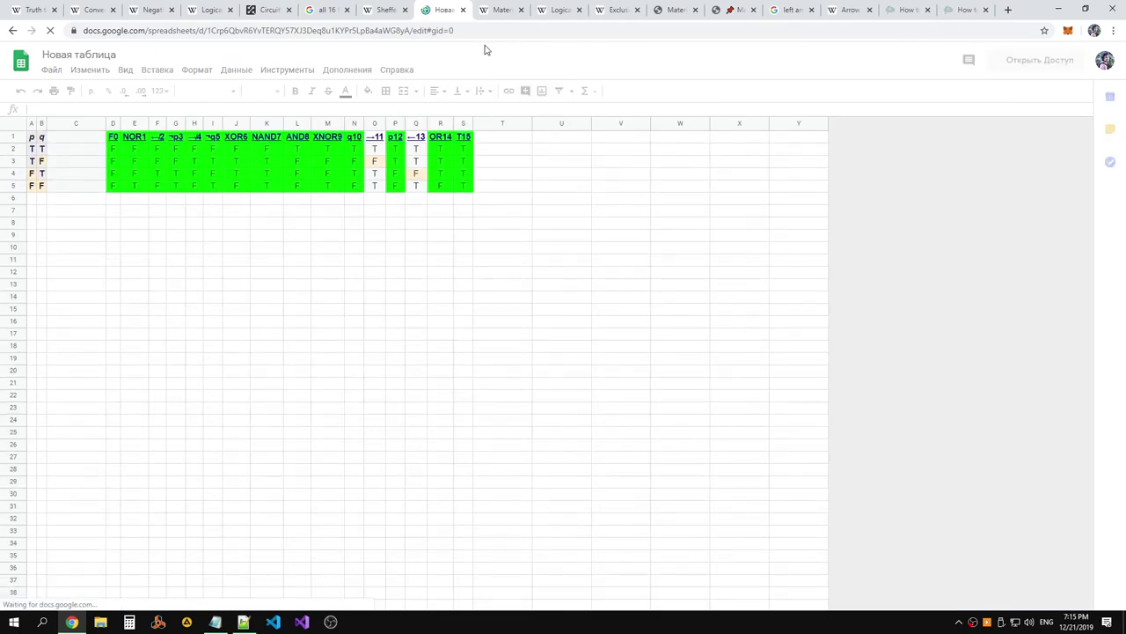
Open the Google account language page from the interface language link in the spreadsheet settings and view the default language choices
left_click(52, 69)
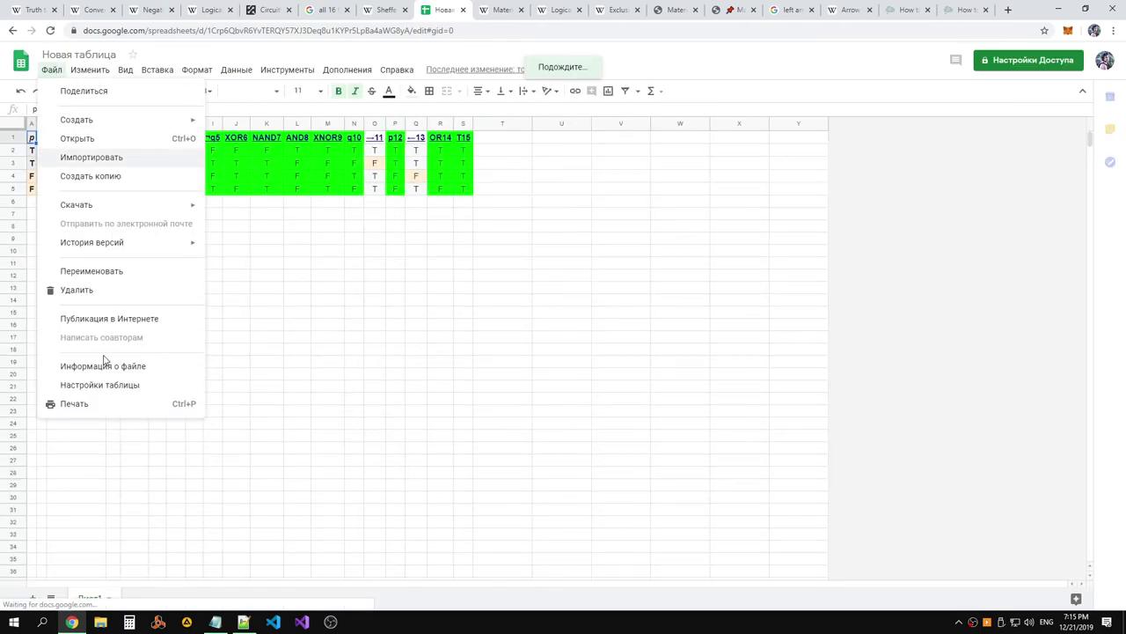
left_click(112, 384)
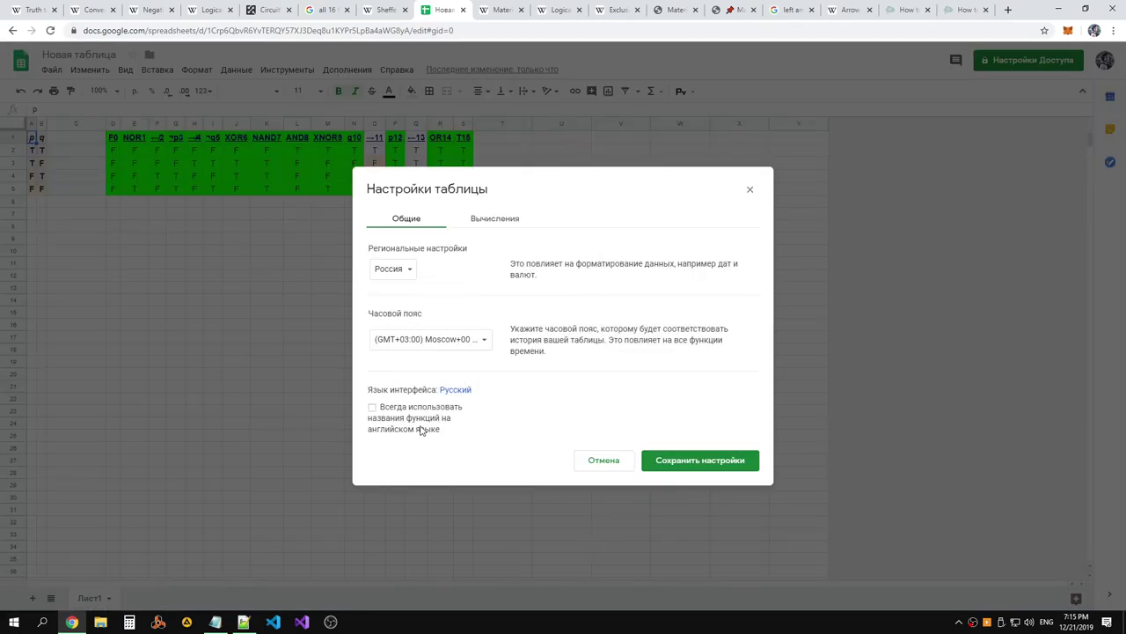
left_click(435, 414)
left_click(454, 389)
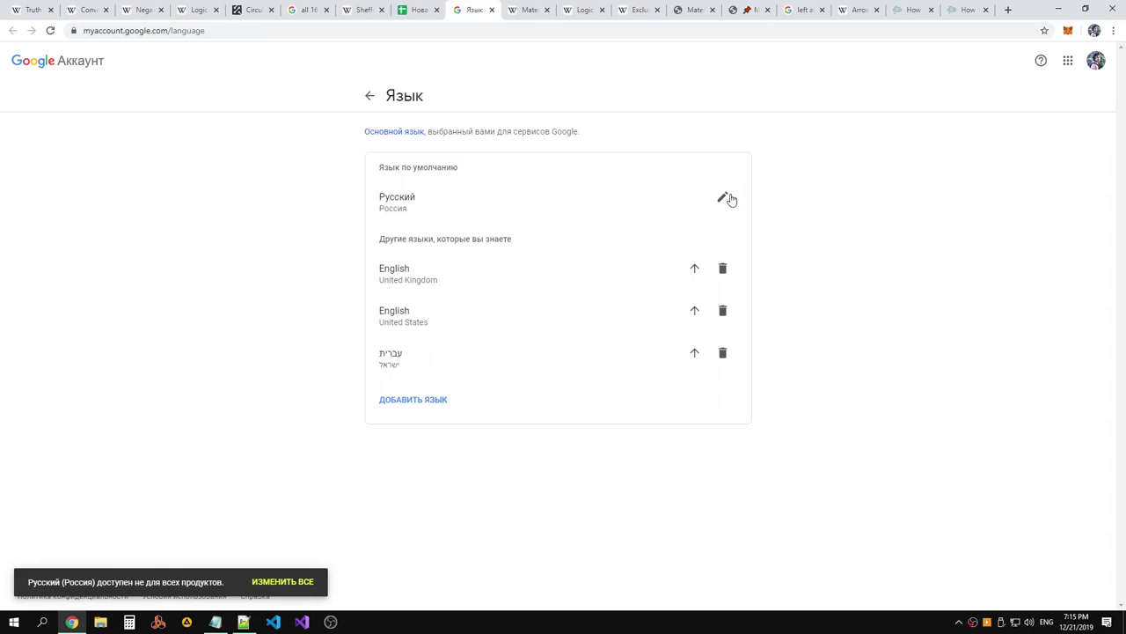
left_click(722, 199)
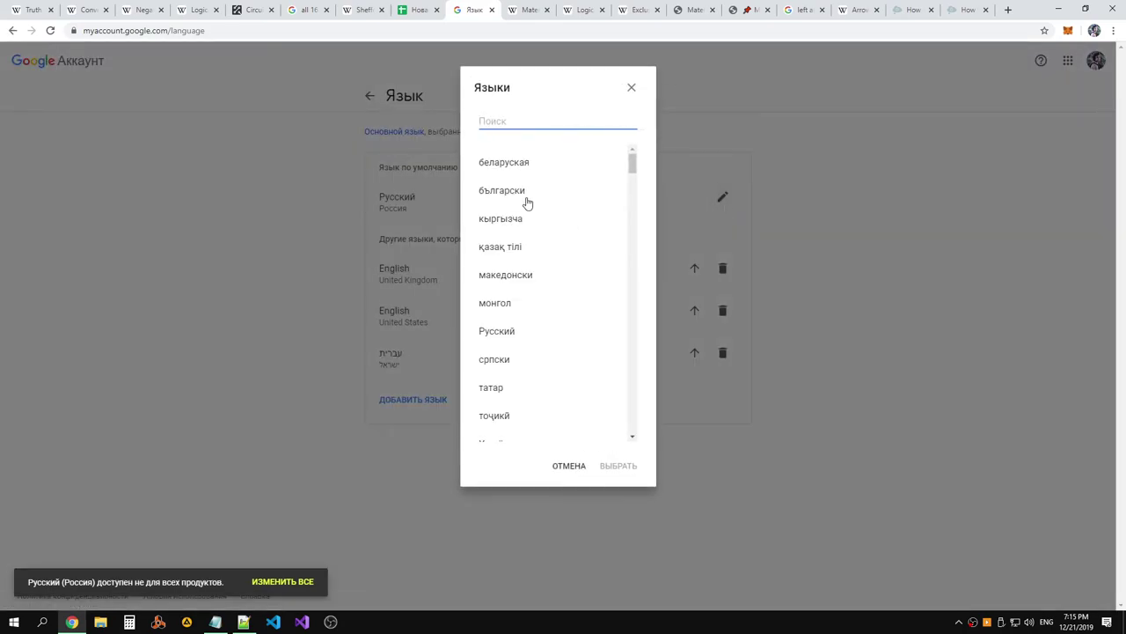
left_click(631, 87)
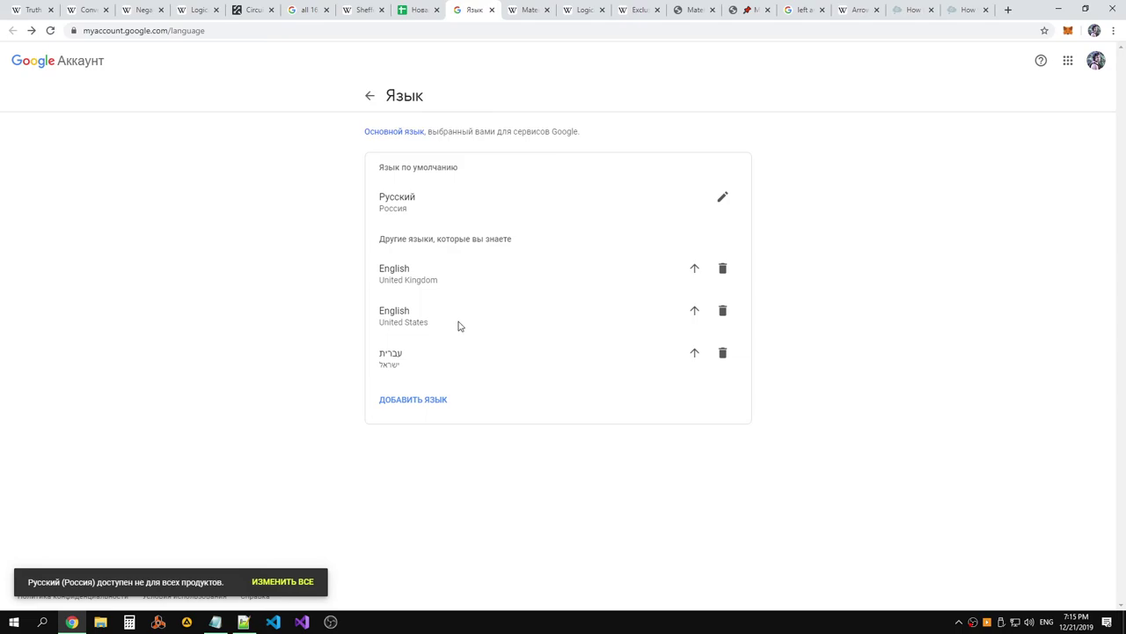
double_click(403, 319)
left_click(695, 311)
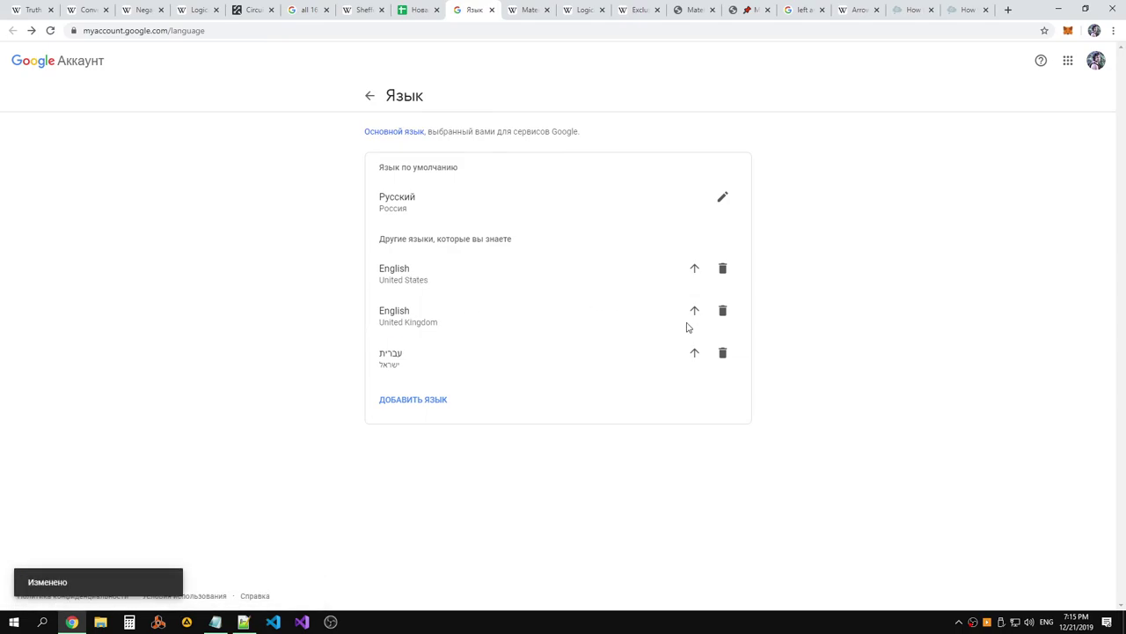
left_click(694, 311)
Set the Google account's default language to English with the Germany variant
left_click(722, 198)
type("engli")
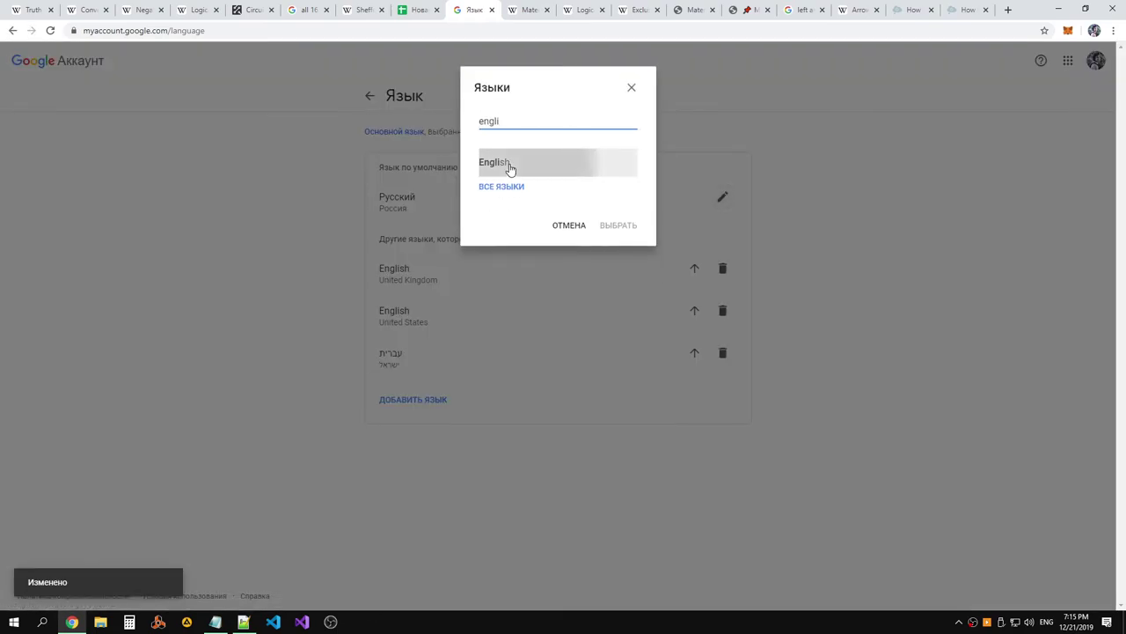
left_click(514, 166)
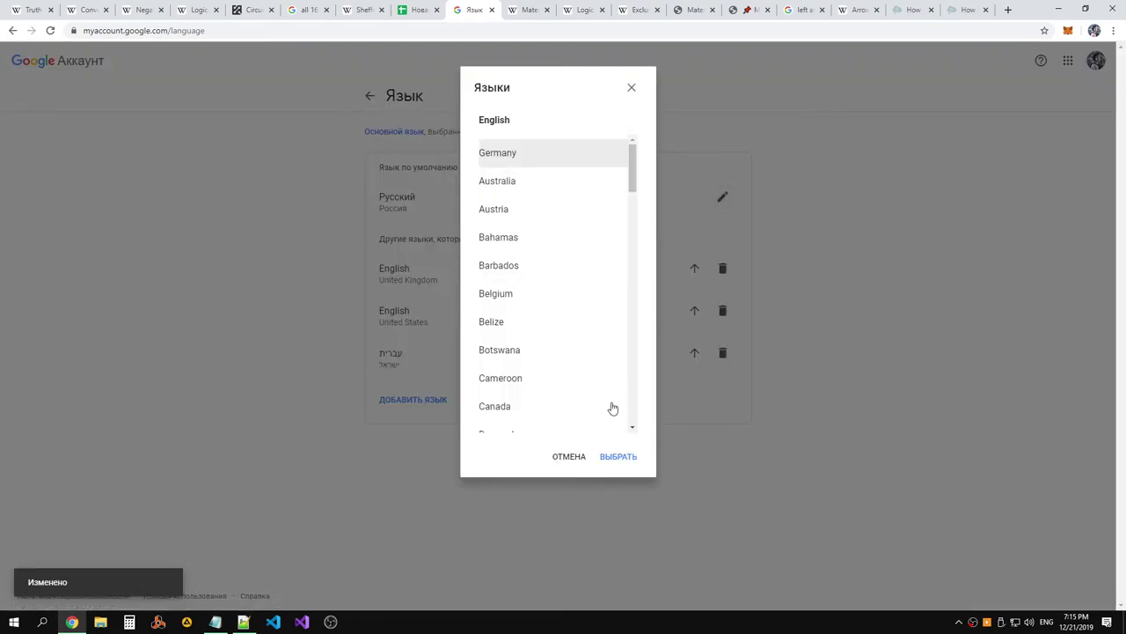
left_click(625, 460)
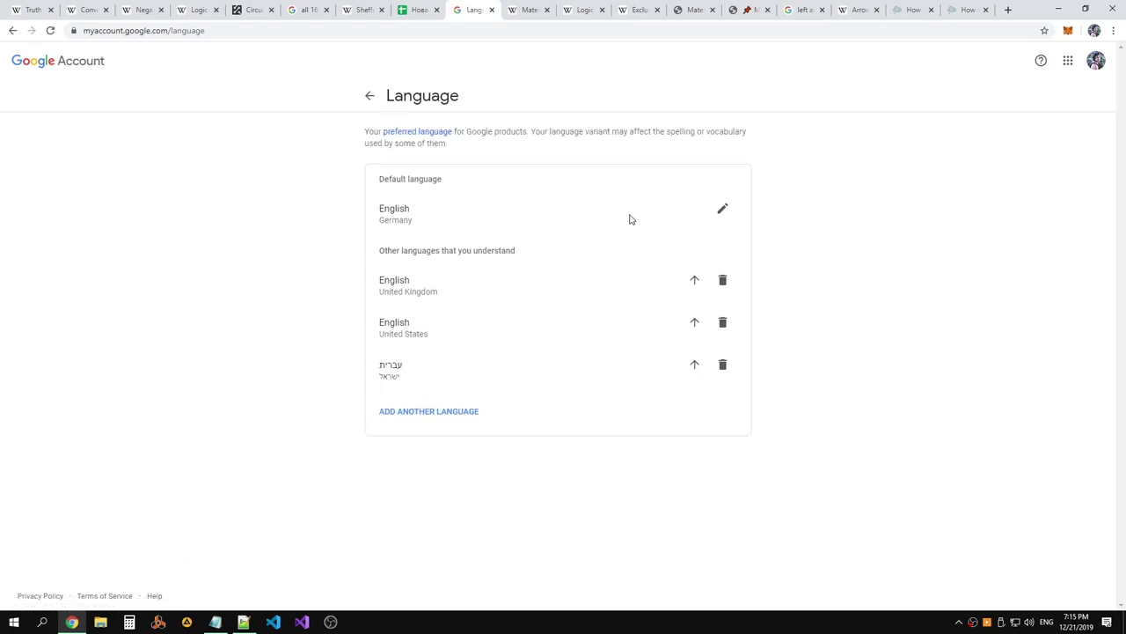
Reopen the default language choices, find English in the full language list and confirm it as the default language
left_click(729, 209)
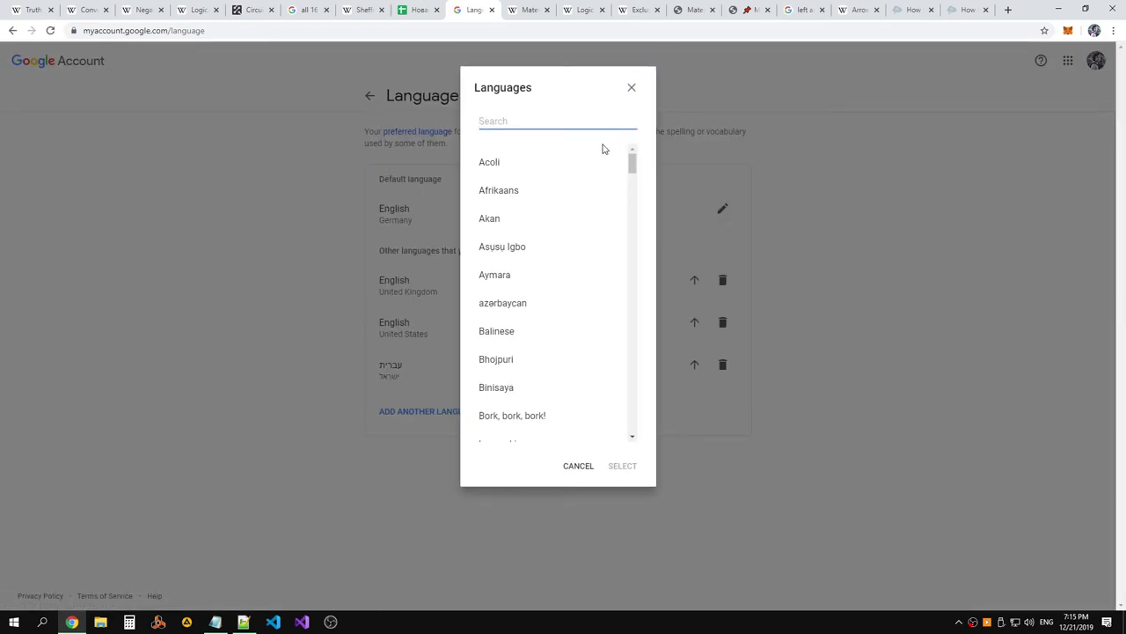
type("english")
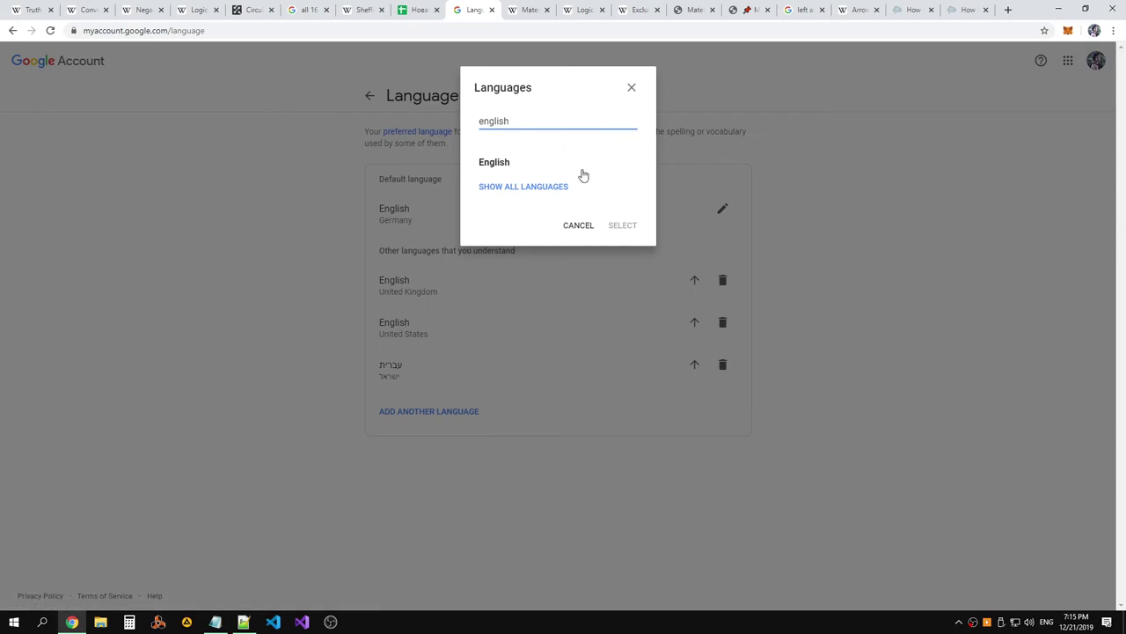
left_click(545, 187)
left_click_drag(634, 163, 658, 192)
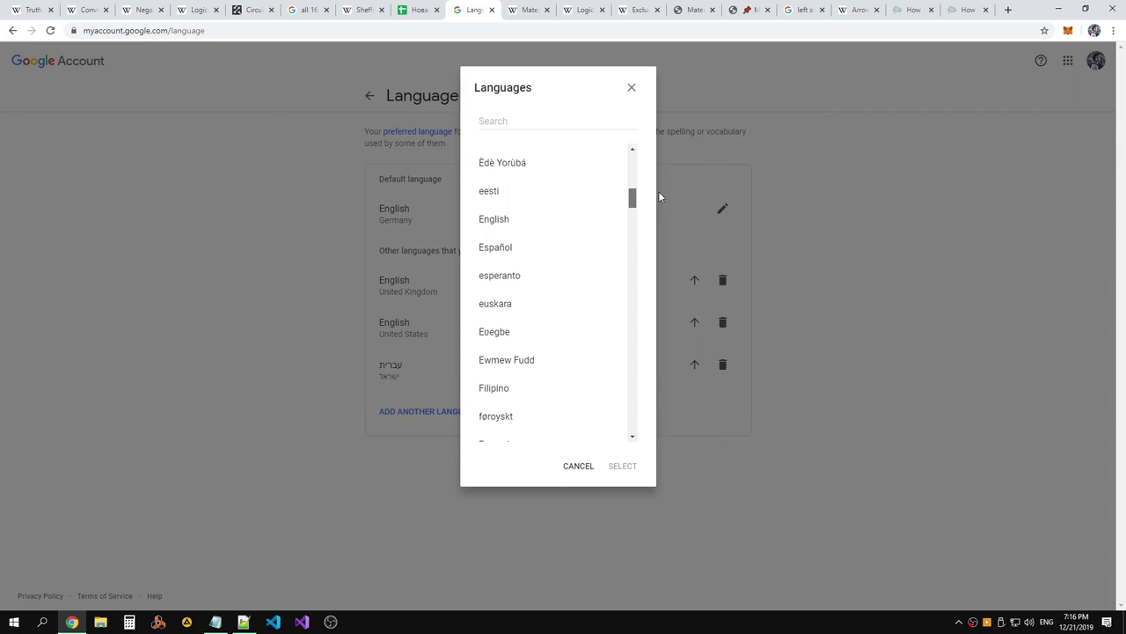
left_click(511, 220)
left_click(644, 449)
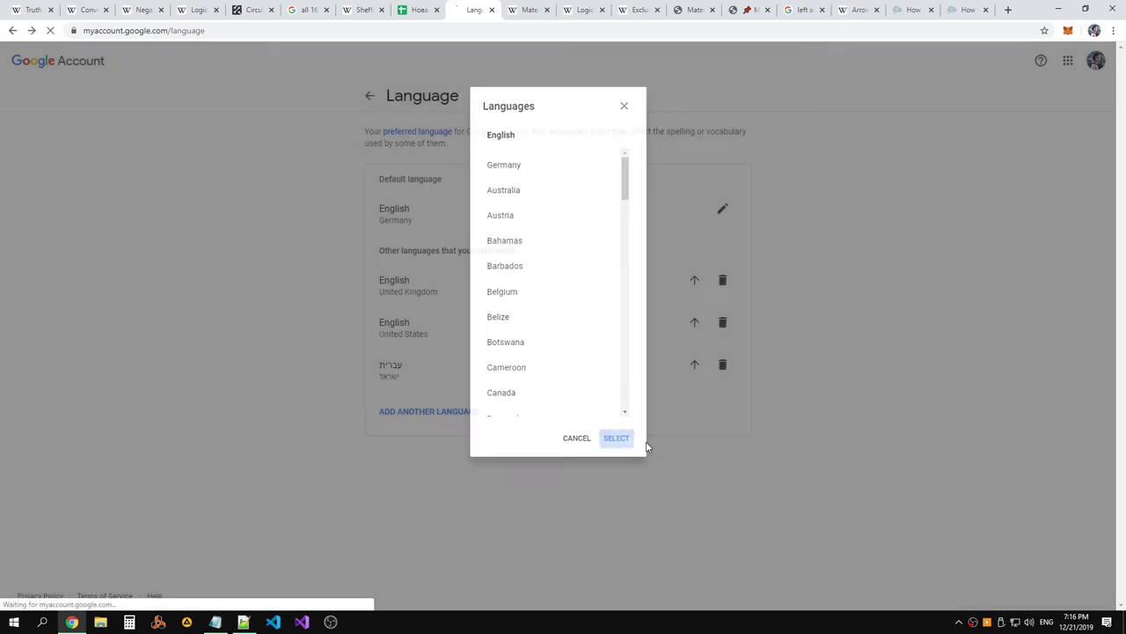
Close the account language page, dismiss the open dialogs in the truth table spreadsheet and reload it
left_click(491, 9)
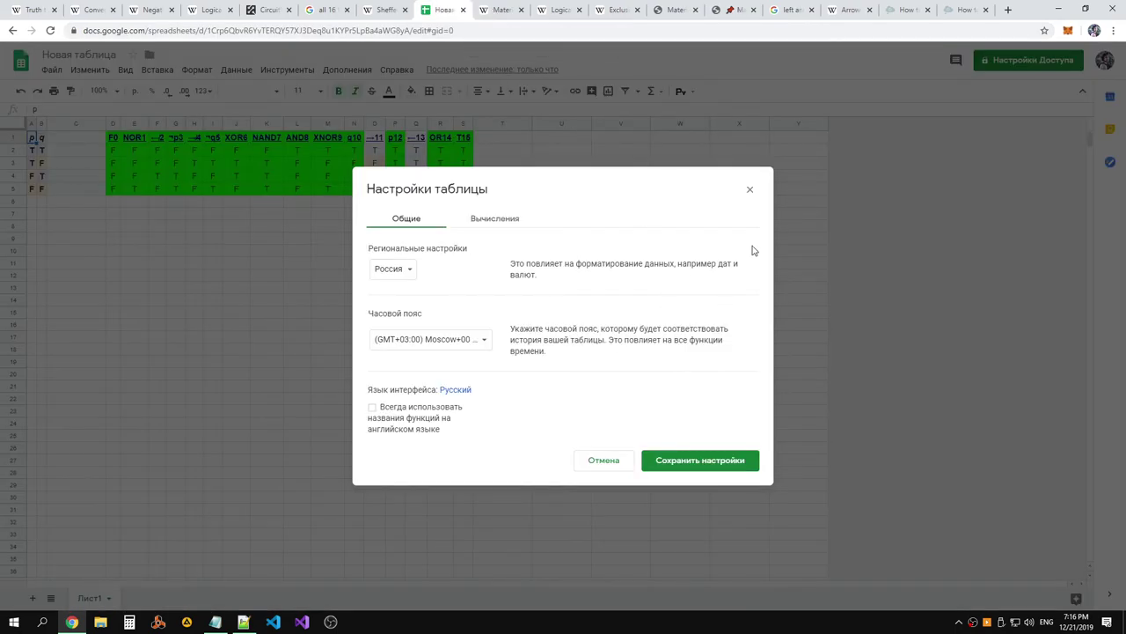
left_click(750, 189)
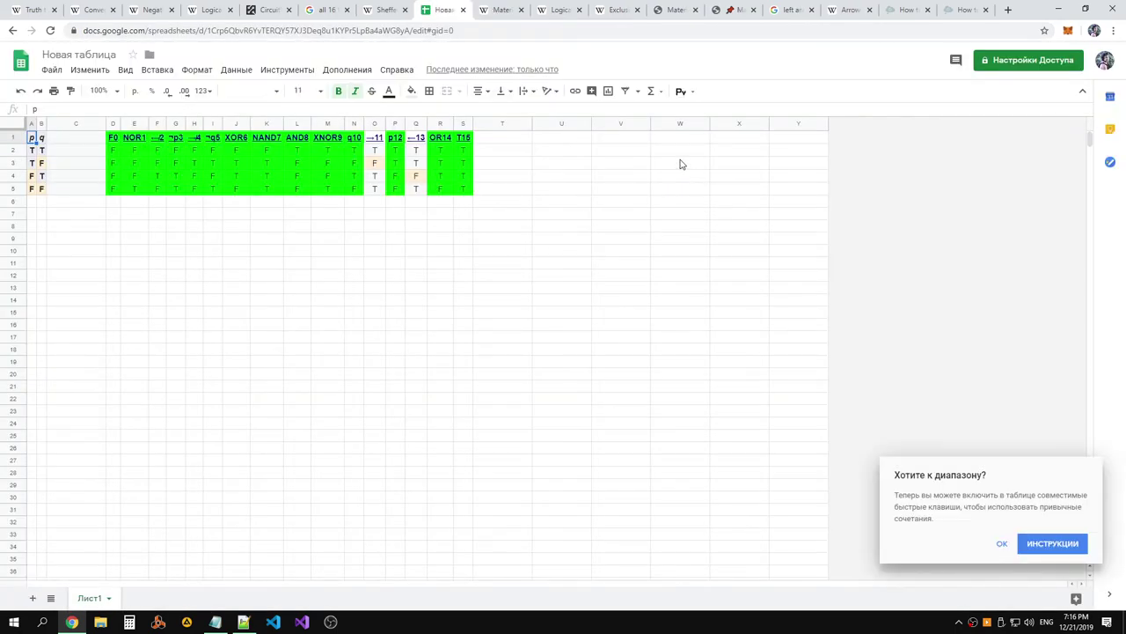
left_click(1004, 546)
left_click(50, 31)
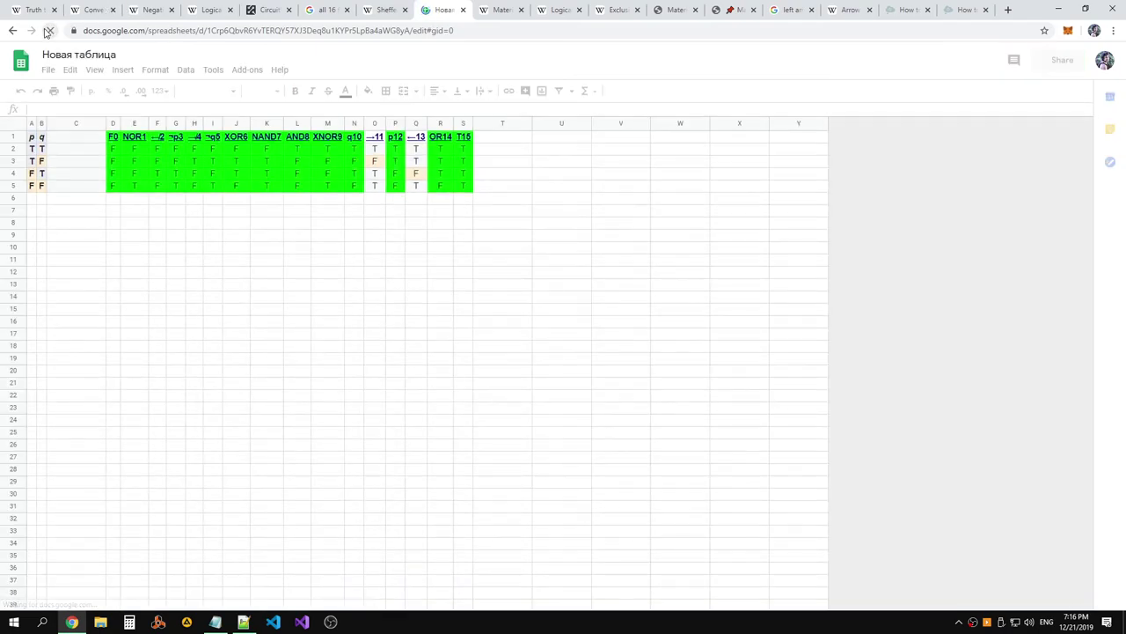
Examine the uncoloured →11 and ←13 columns of the truth table
left_click(380, 189)
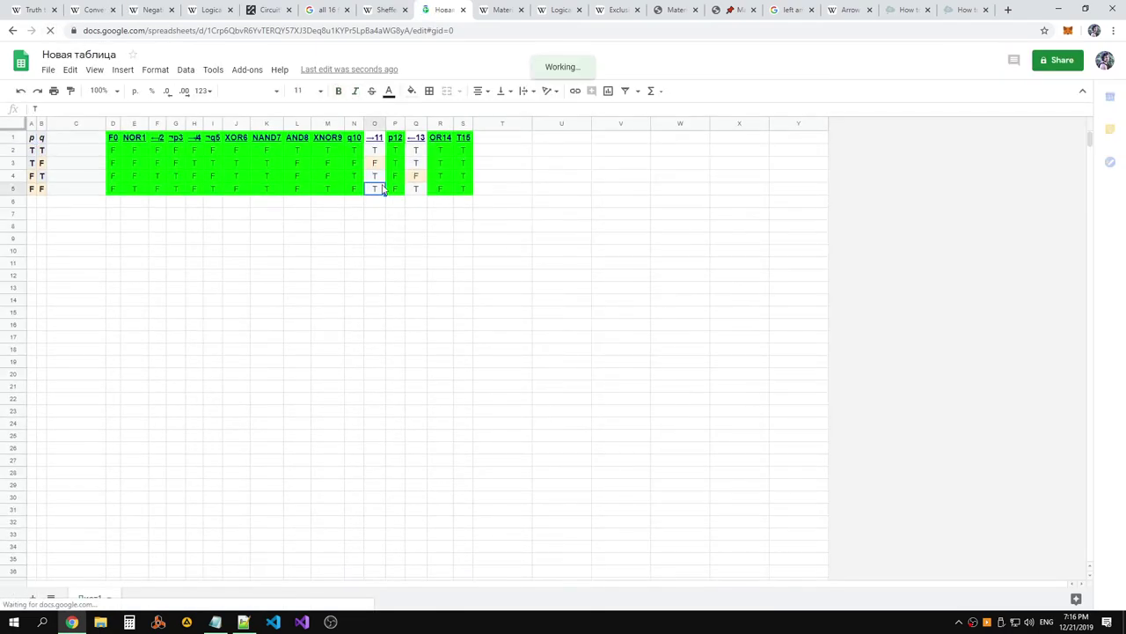
left_click(379, 151)
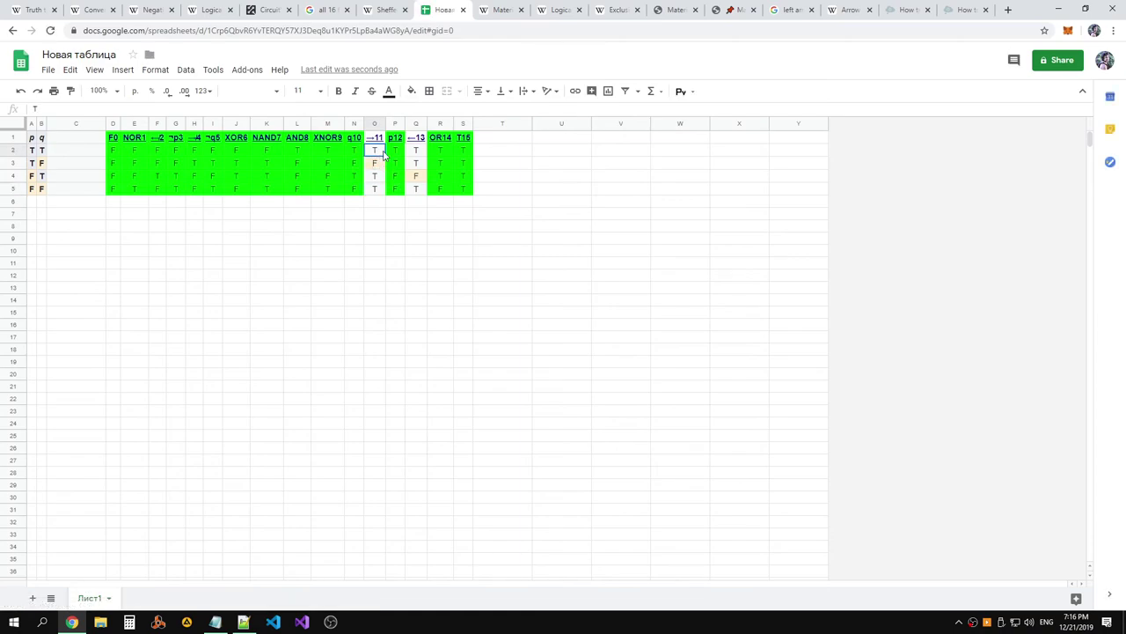
mouse_move(426, 143)
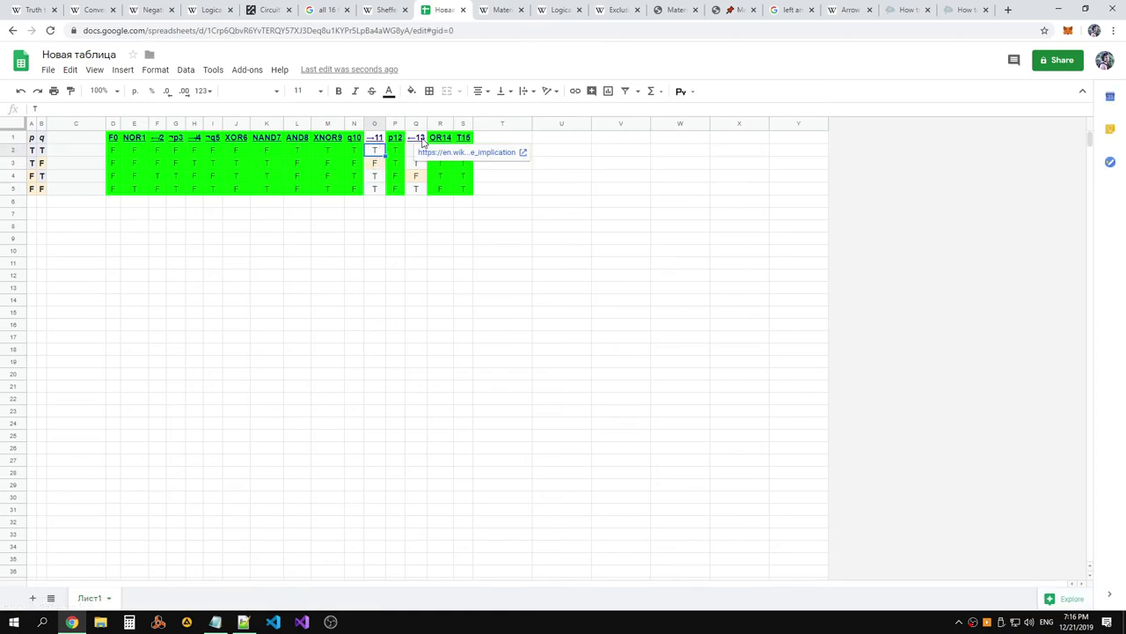
left_click(419, 189)
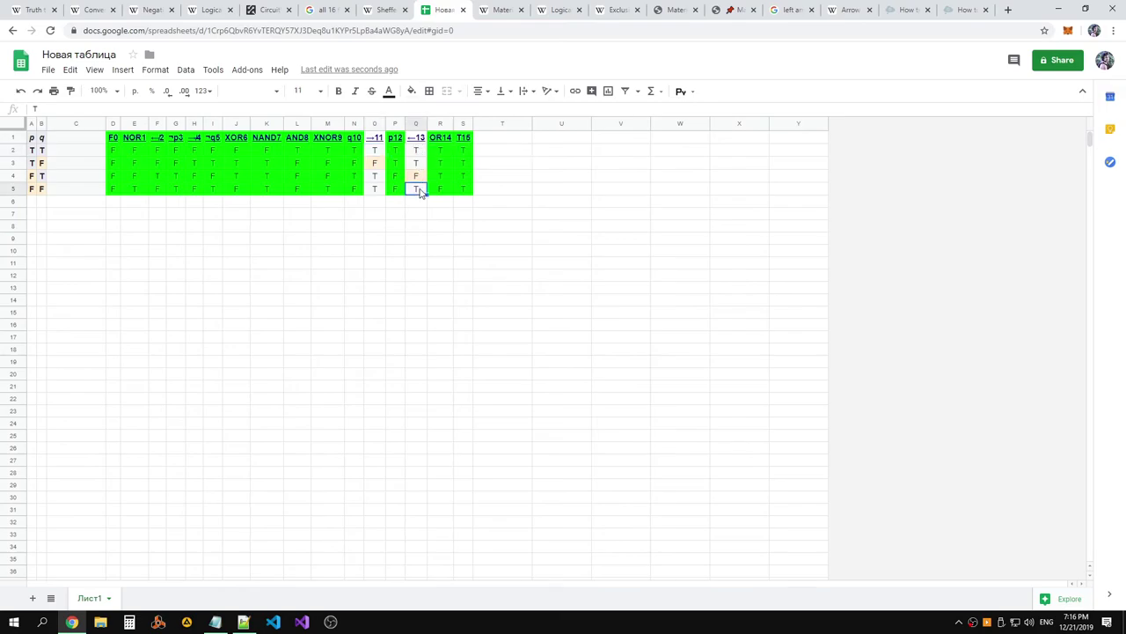
left_click(374, 154)
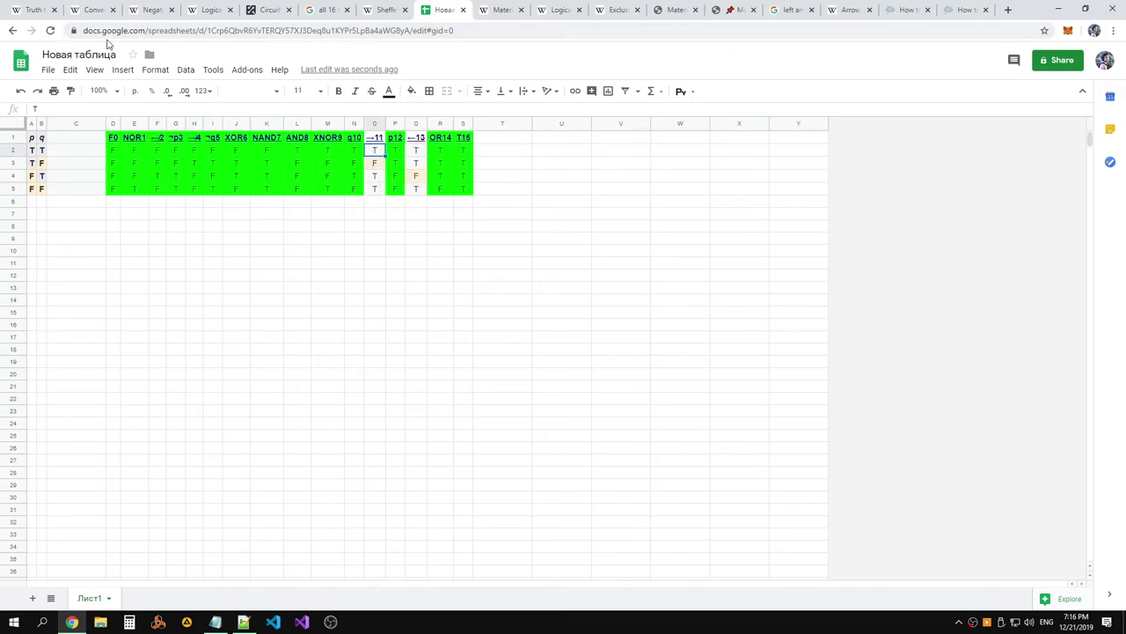
Return to the CircuitVerse circuit and shift the first NAND gate of the x ↛ y branch slightly to the left
left_click(266, 10)
left_click(469, 396)
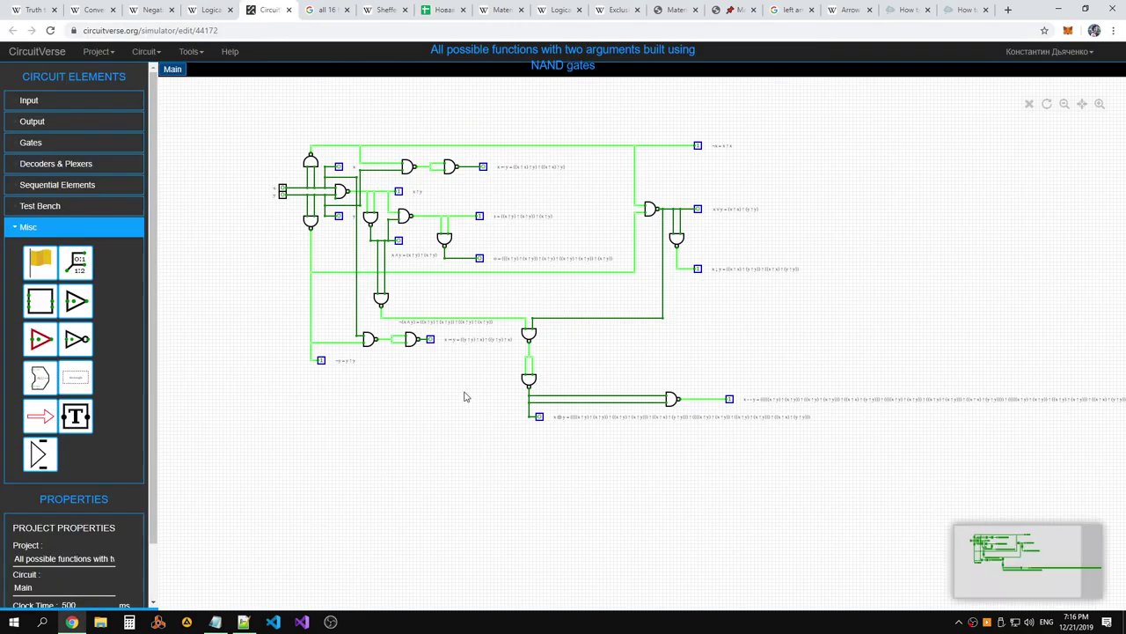
scroll(430, 352, "up", 5)
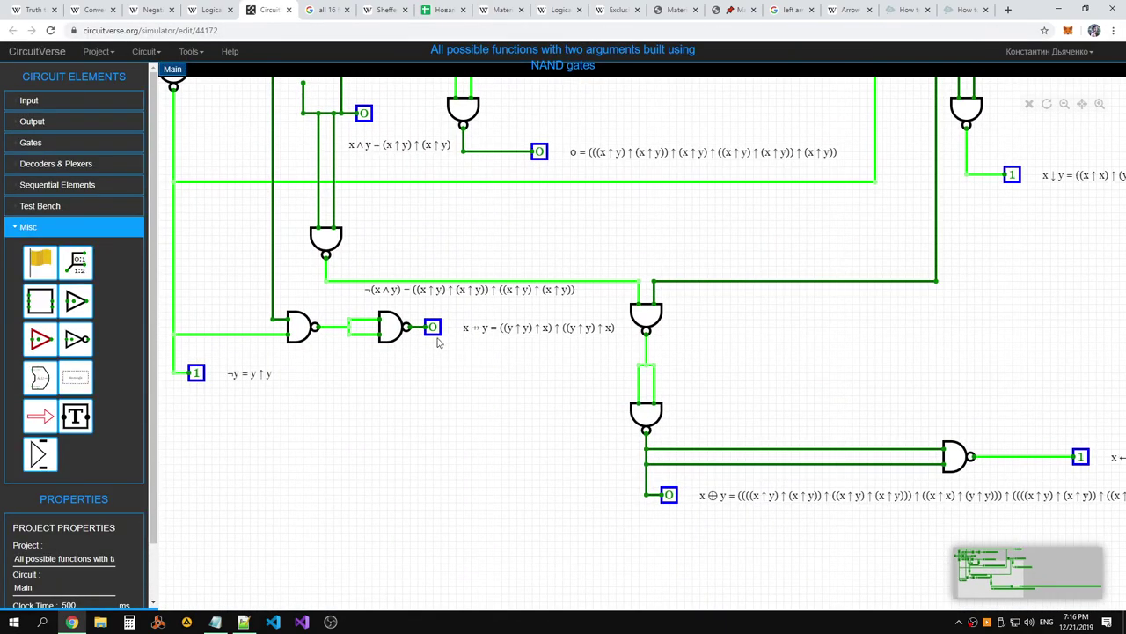
left_click(495, 330)
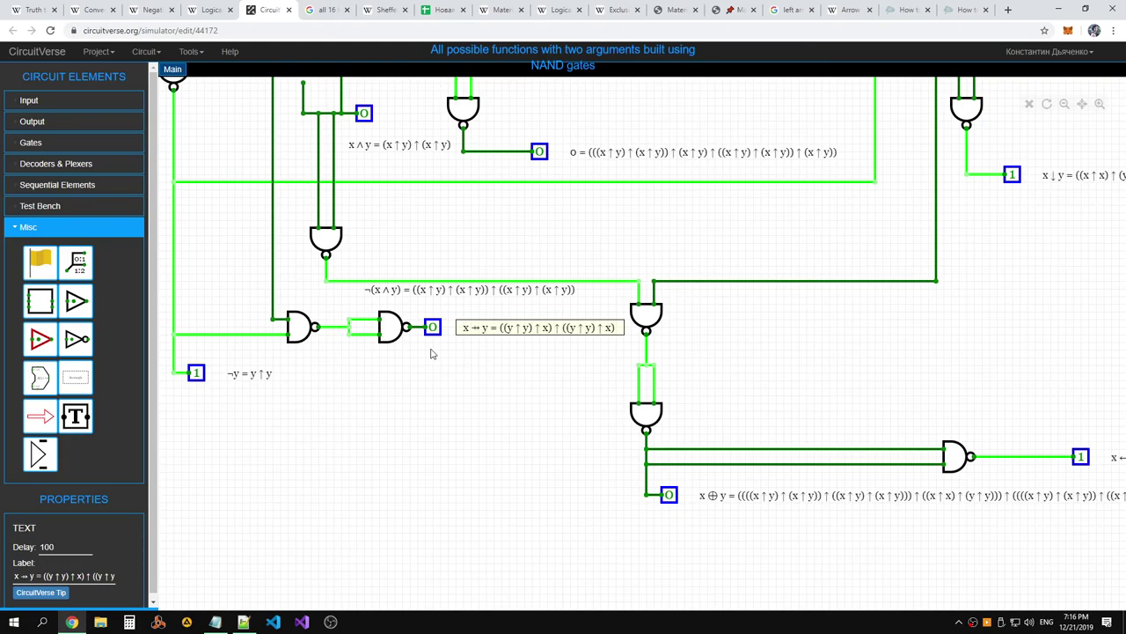
left_click_drag(361, 352, 554, 483)
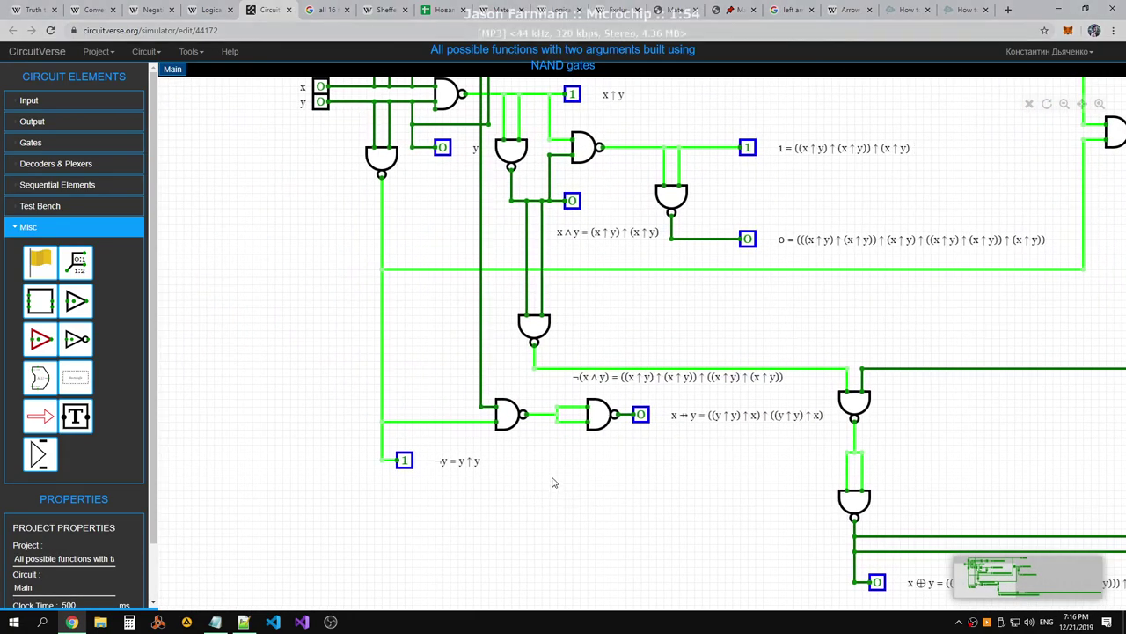
left_click(508, 417)
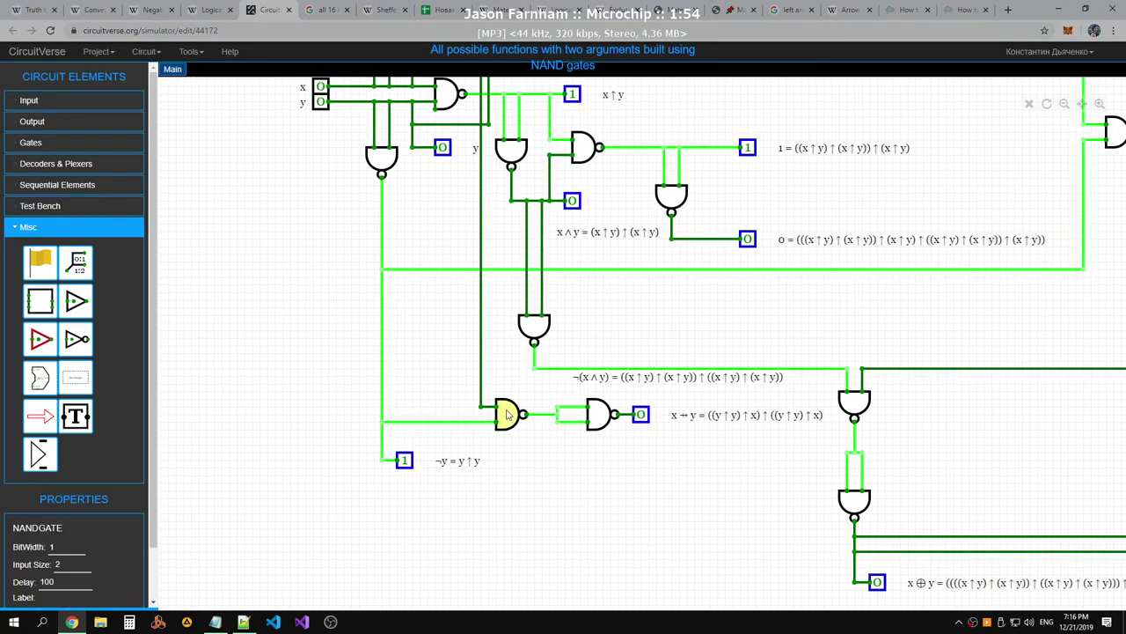
left_click(495, 408)
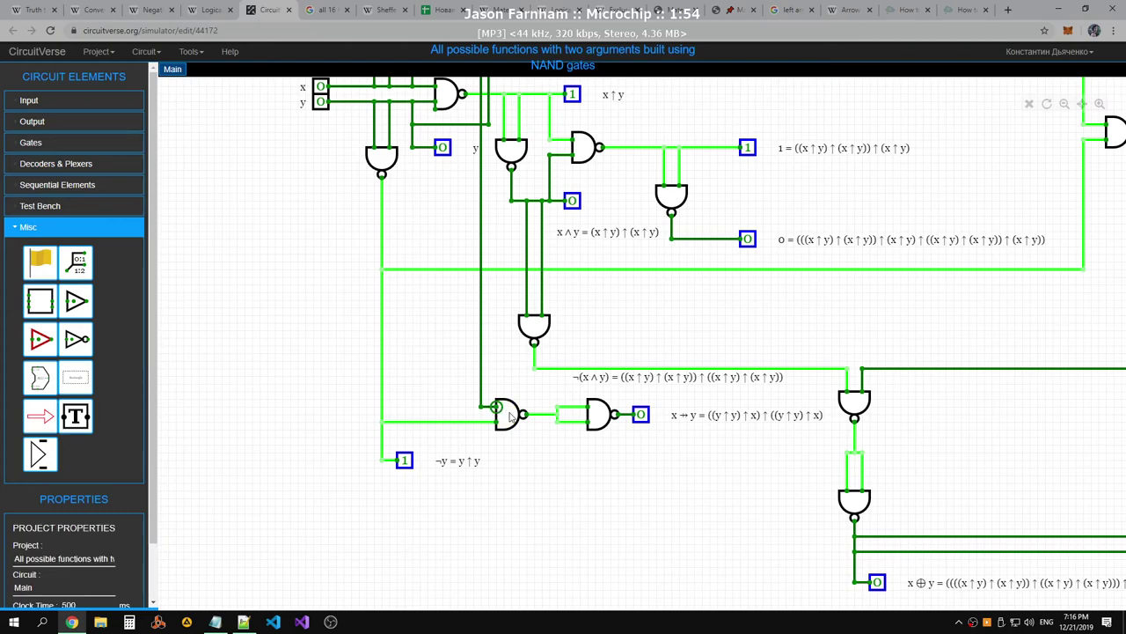
left_click_drag(510, 417, 503, 417)
left_click(550, 445)
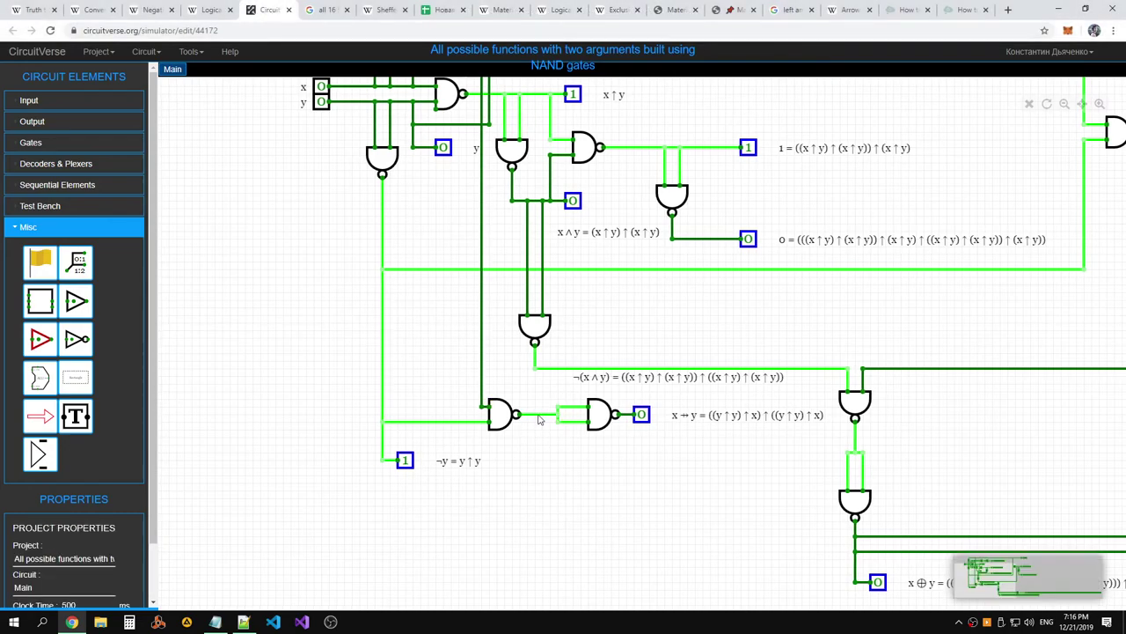
Move the second NAND gate of the x ↛ y branch closer to the first, leaving a longer wire to its output
mouse_move(558, 418)
left_mouse_down()
mouse_move(535, 418)
mouse_move(595, 414)
mouse_move(560, 413)
left_mouse_up()
left_click(601, 449)
left_click_drag(642, 414, 607, 418)
mouse_move(709, 418)
left_mouse_down()
mouse_move(674, 419)
mouse_move(721, 417)
left_mouse_up()
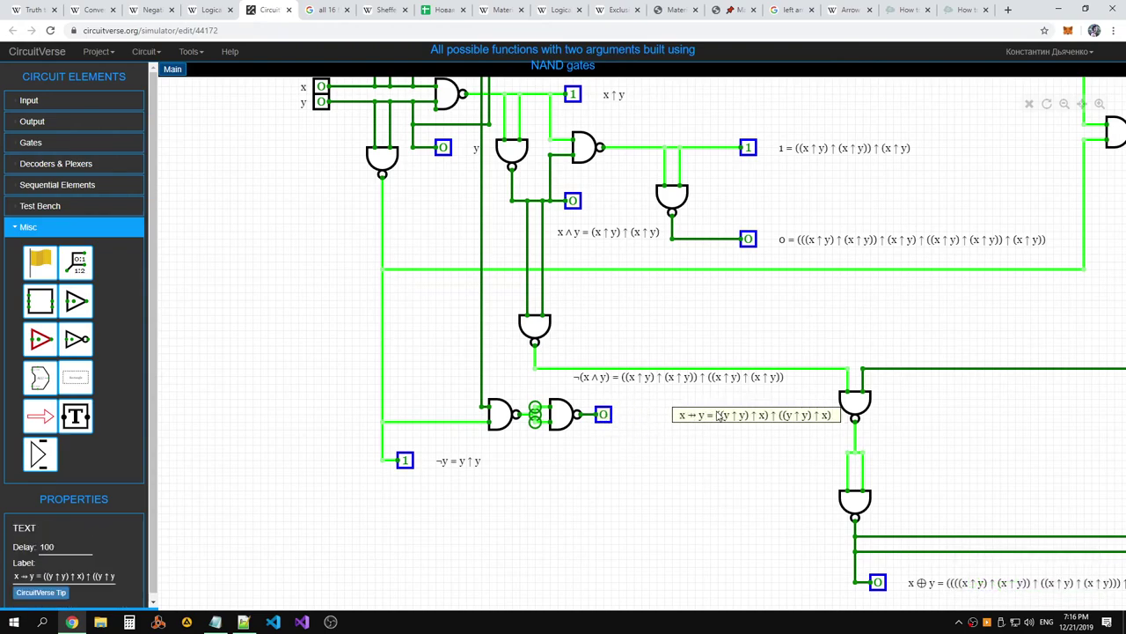
left_click_drag(607, 419, 652, 421)
left_click(658, 451)
scroll(674, 478, "down", 1)
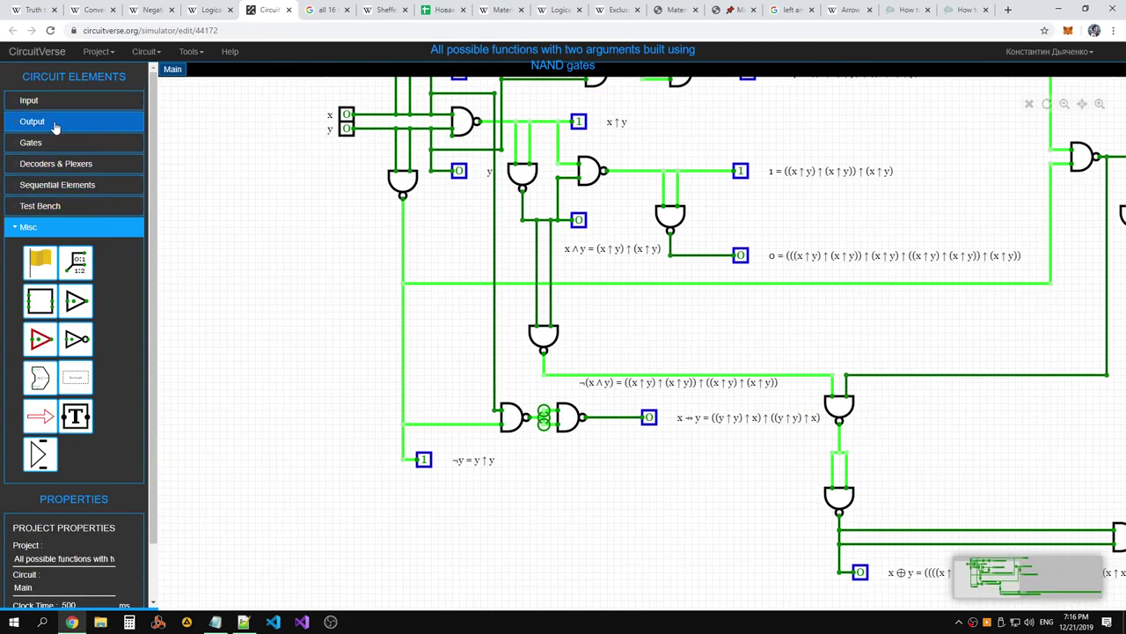
Branch two wires down from the x ↛ y output wire and connect a new NAND gate with direction DOWN to them
mouse_move(607, 417)
left_mouse_down()
mouse_move(607, 472)
mouse_move(621, 436)
mouse_move(621, 468)
left_mouse_up()
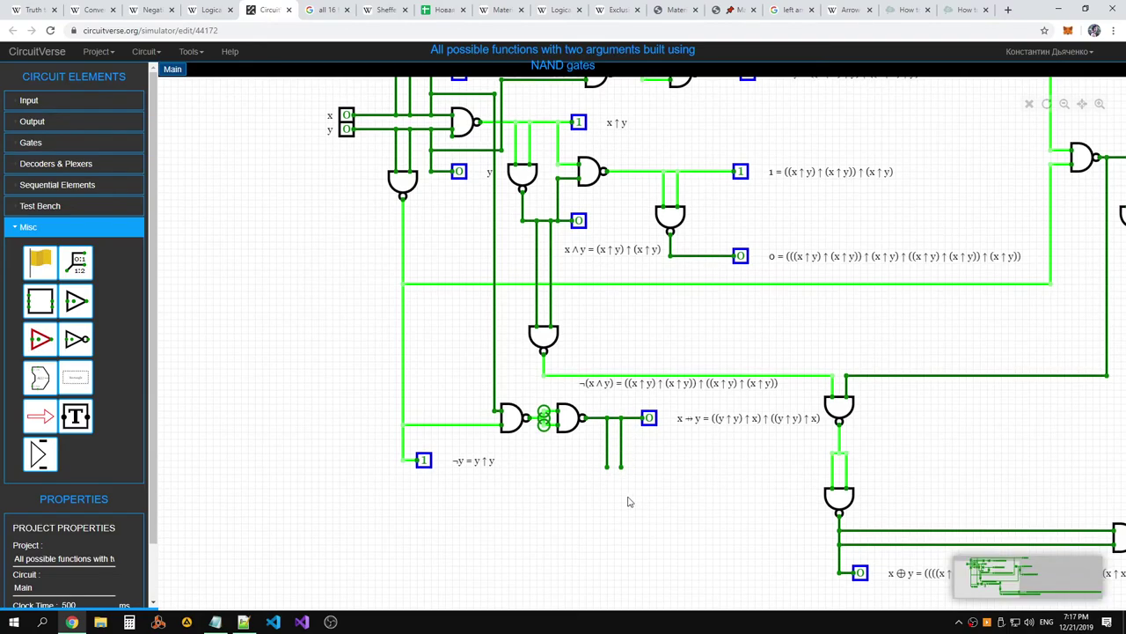
left_click(67, 206)
left_click(59, 188)
left_click(53, 453)
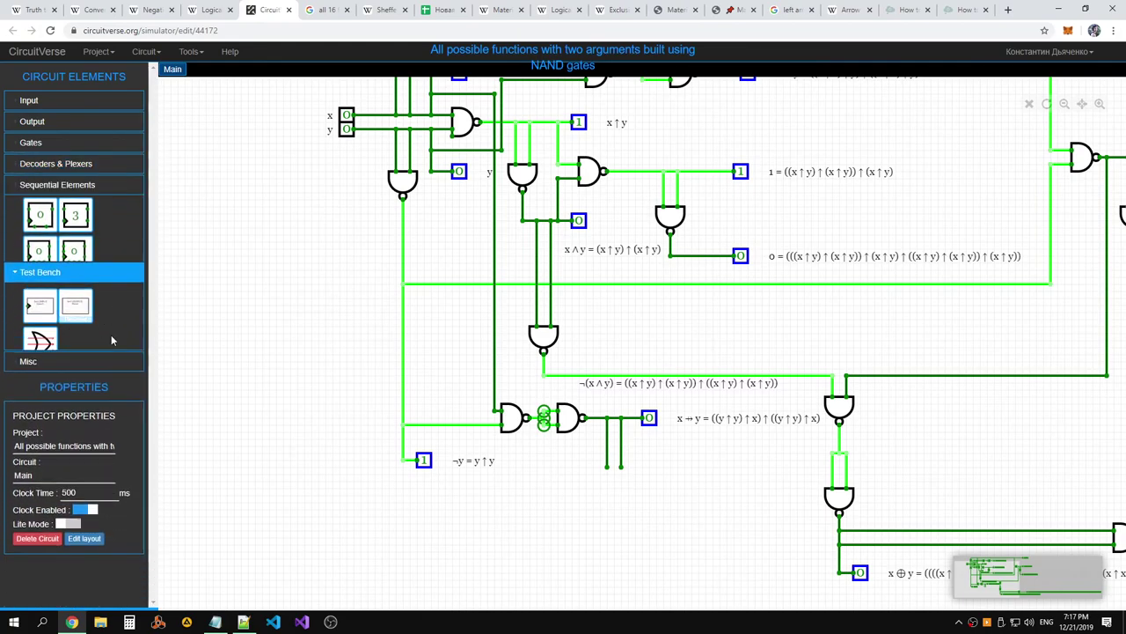
left_click(53, 185)
left_click(53, 165)
left_click(44, 148)
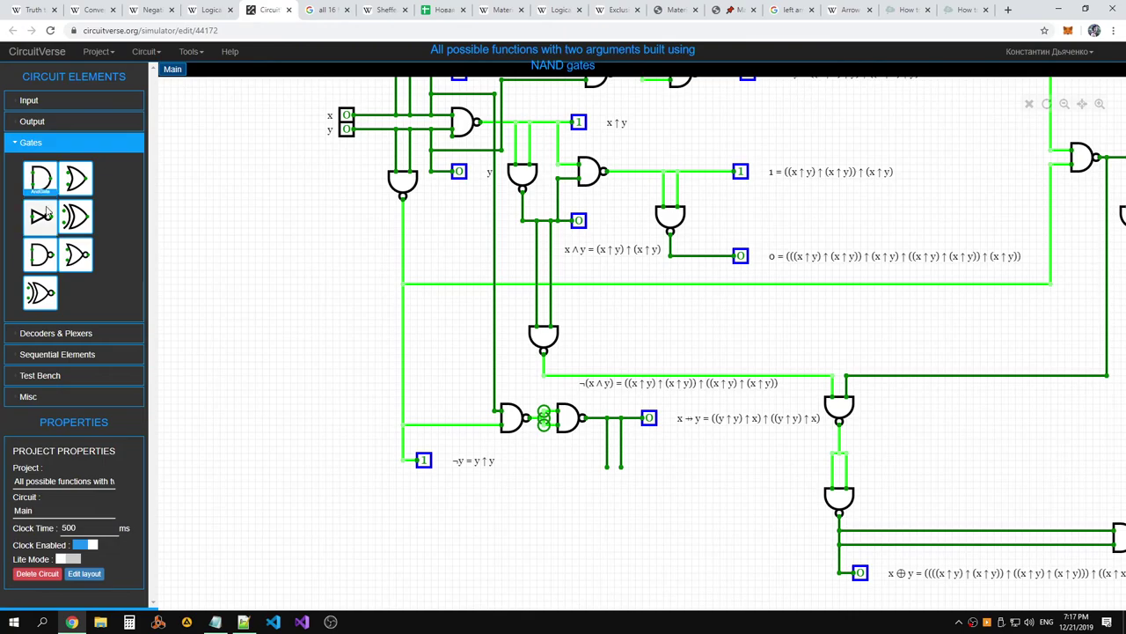
left_click(41, 255)
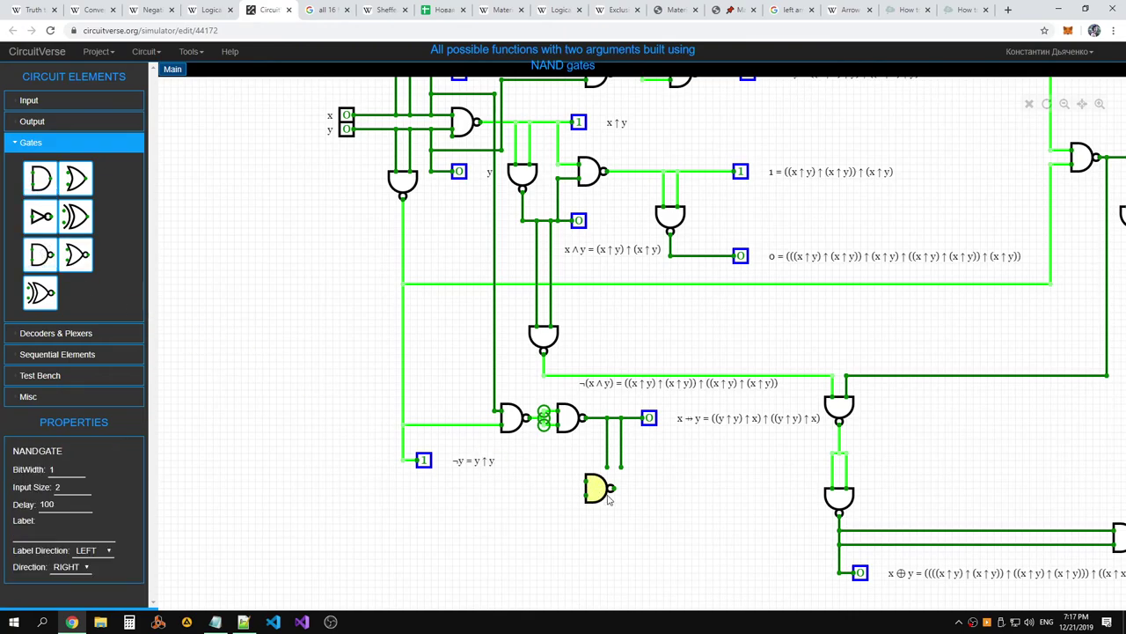
left_click(78, 573)
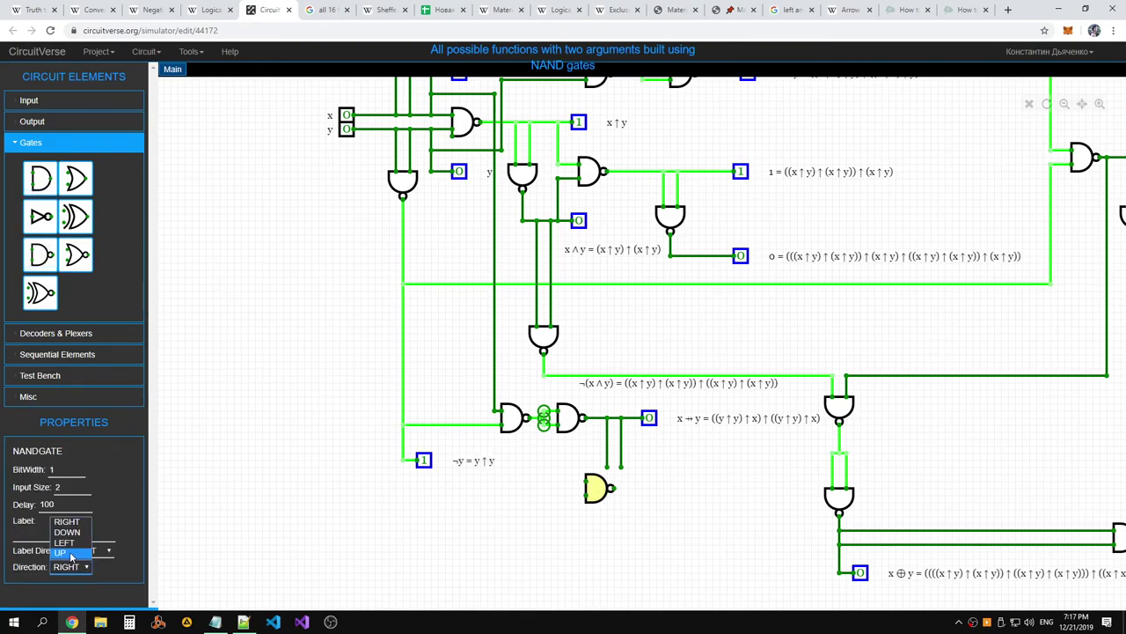
left_click(72, 534)
left_click_drag(600, 498, 614, 489)
left_click(631, 518)
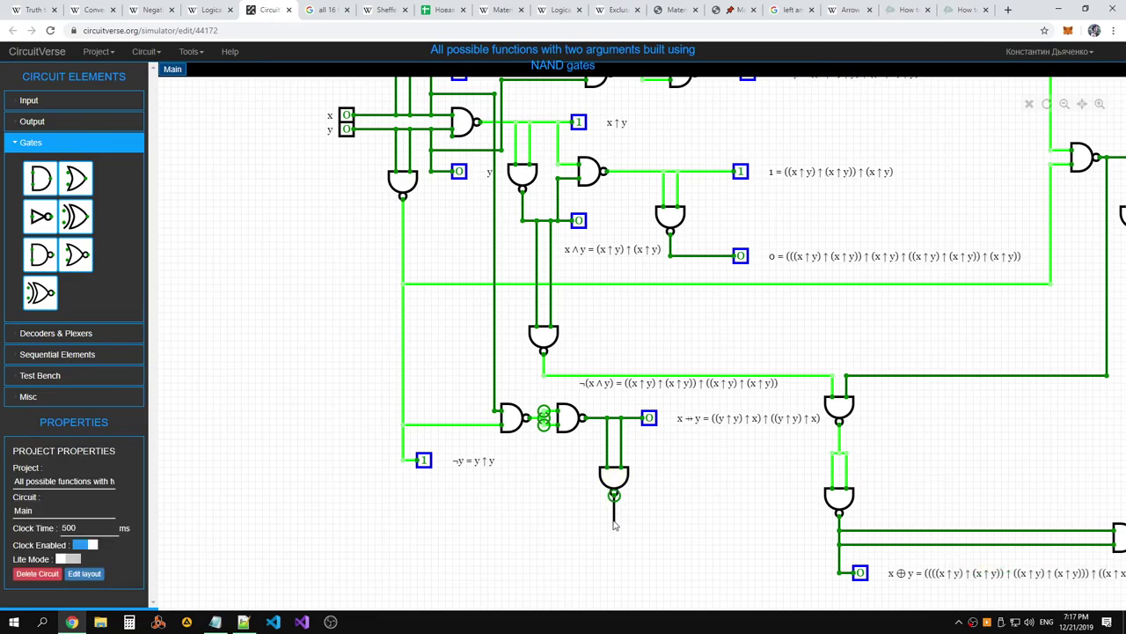
Extend a wire down and to the right from the new NAND gate and attach an output element to it
left_click_drag(614, 525, 644, 524)
left_click(33, 121)
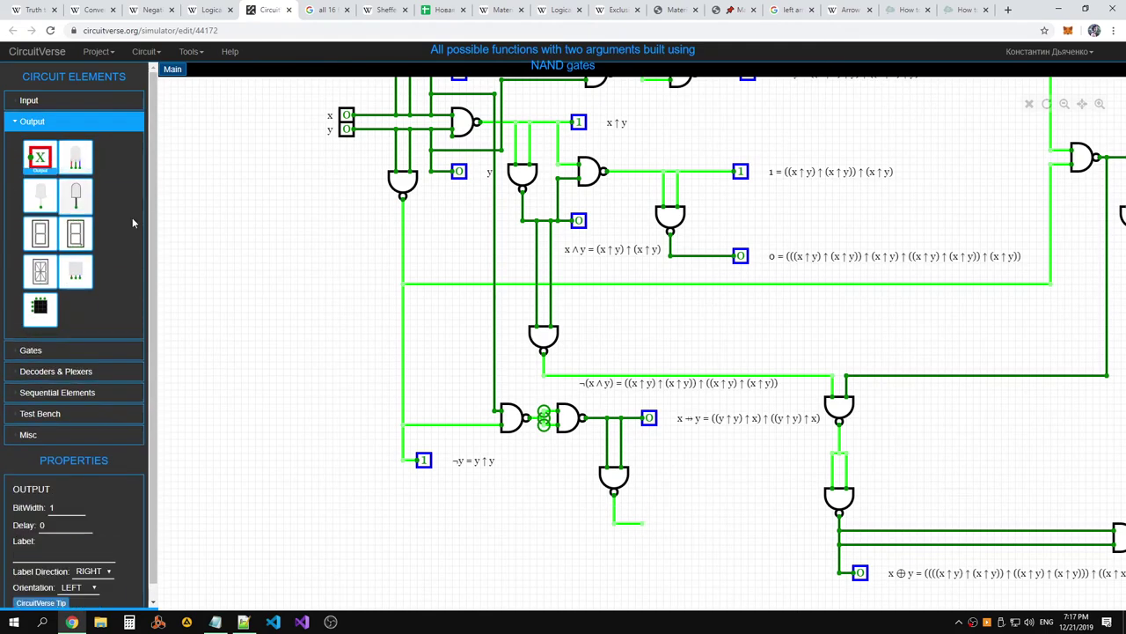
left_click(649, 523)
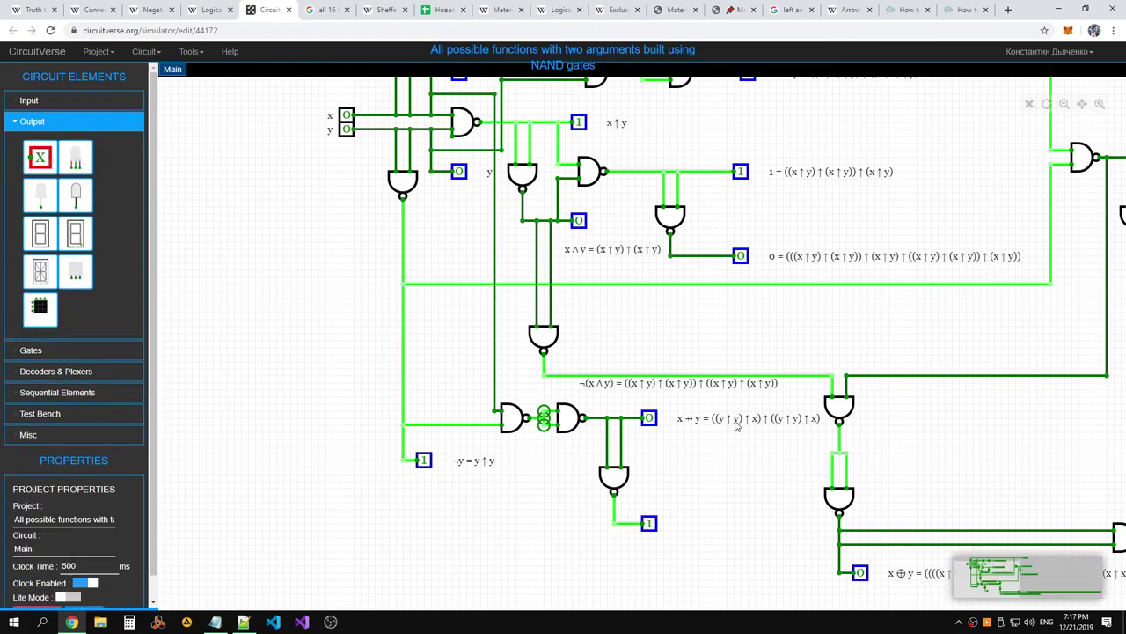
Check the formula notes in Notepad++, then return to the truth table spreadsheet in the browser
key("alt+Tab")
key("alt+Tab")
key("alt+Tab")
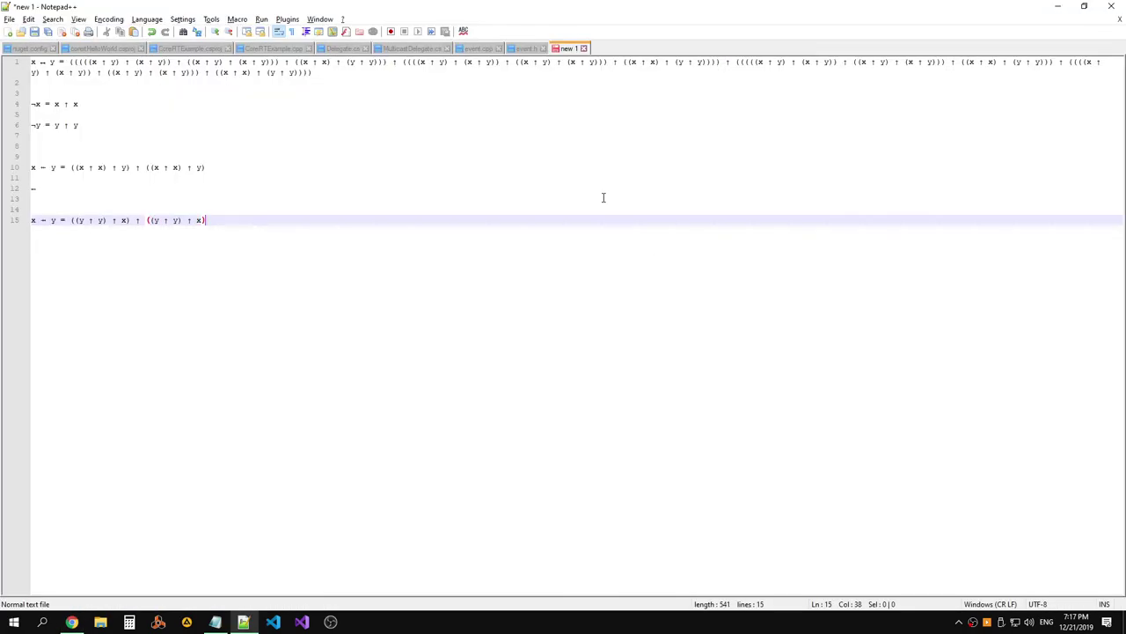
key("alt+Tab")
left_click(438, 10)
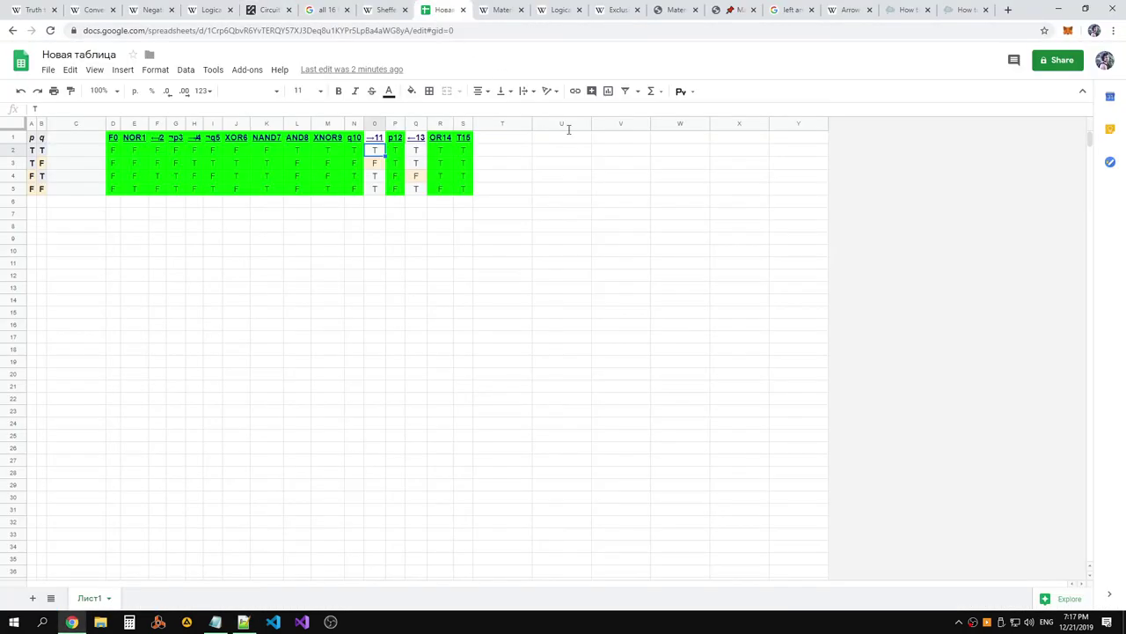
Check column 11 of the truth table spreadsheet against the formula notes in Notepad++
left_click(379, 176)
left_click(375, 189)
left_click(375, 175)
left_click(374, 150)
key("alt+Tab")
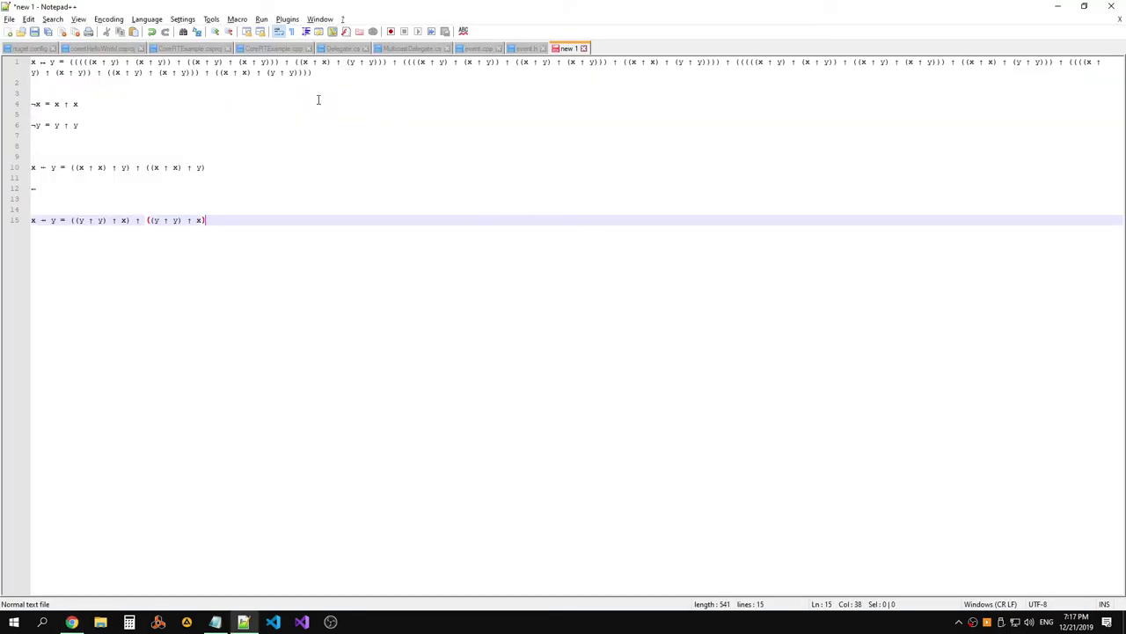
key("alt+Tab")
key("alt+Tab")
left_click(66, 167)
left_click(199, 178)
key("alt+Tab")
key("alt+Tab")
key("alt+Tab")
key("Tab")
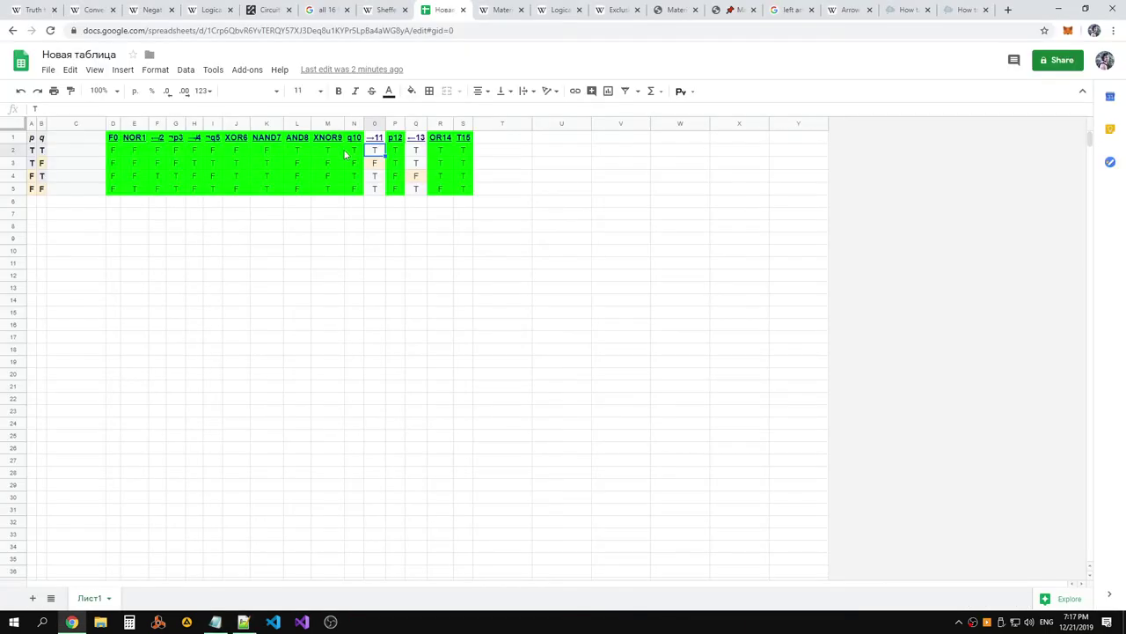
In Notepad++, copy the right-hand side of the line 15 formula to a new line 17
left_click(264, 11)
key("alt+Tab")
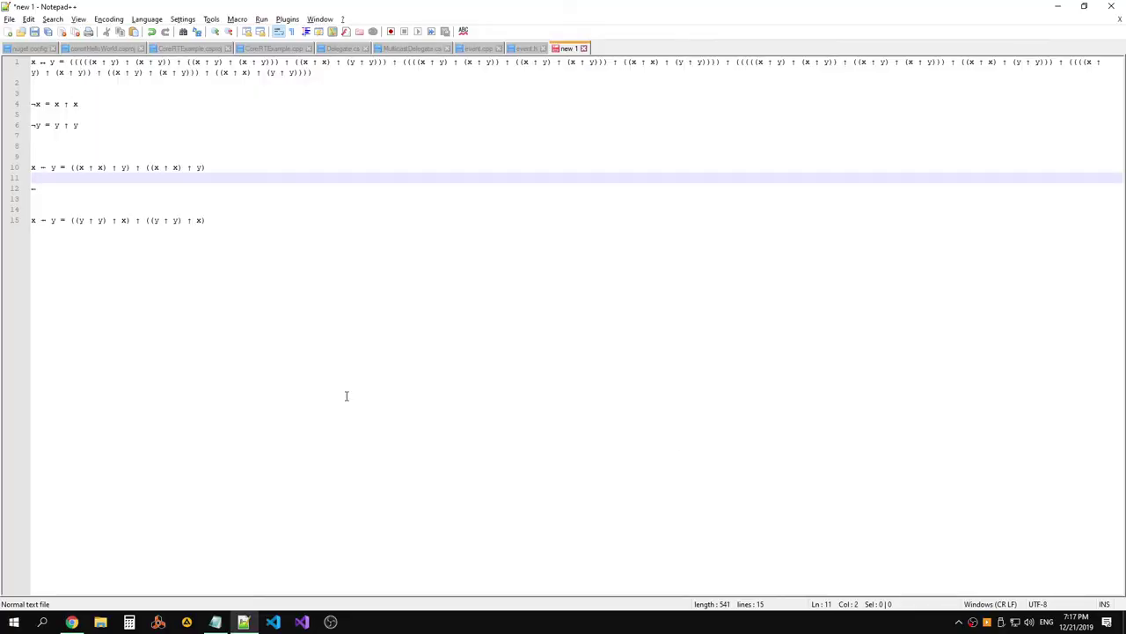
left_click(71, 221)
left_click_drag(235, 217, 71, 221)
key("ctrl+c")
left_click(254, 244)
key("Return")
key("Return")
key("ctrl+v")
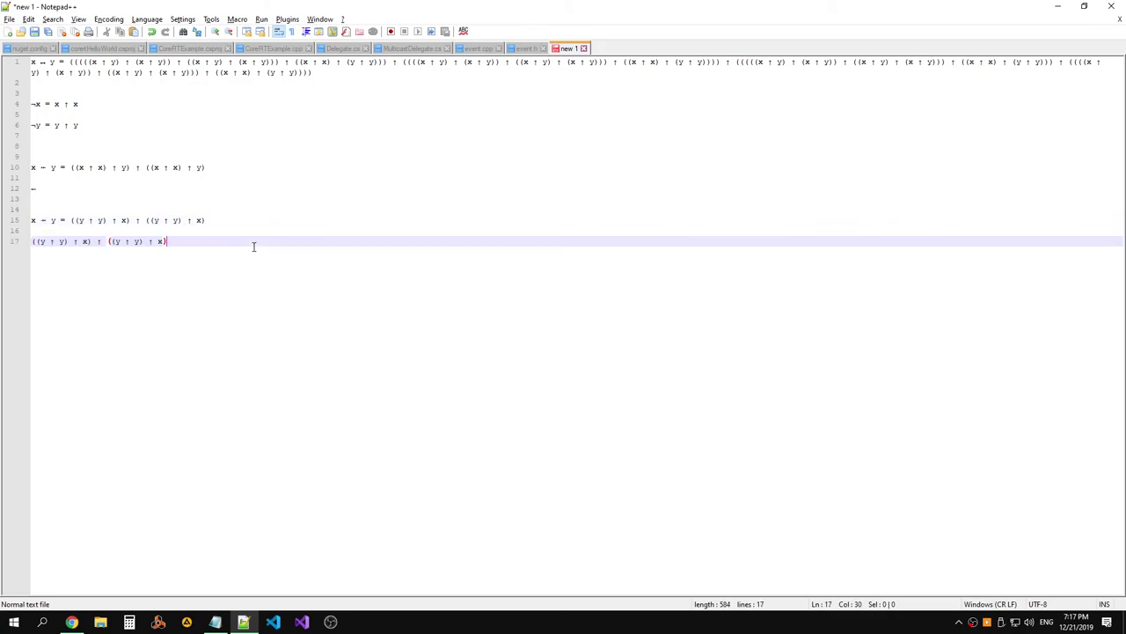
Try to append a second copy of the expression on line 17, and clear the line's content
key("ctrl+v")
left_click(334, 244)
double_click(175, 242)
key("Delete")
key("End")
key("BackSpace")
key("BackSpace")
key("BackSpace")
key("BackSpace")
key("BackSpace")
key("BackSpace")
key("BackSpace")
key("BackSpace")
key("BackSpace")
key("BackSpace")
key("BackSpace")
key("BackSpace")
key("BackSpace")
key("BackSpace")
key("BackSpace")
key("BackSpace")
key("BackSpace")
key("BackSpace")
key("BackSpace")
key("BackSpace")
Copy the right-hand side of the line 15 formula to line 17 and enclose it in outer parentheses
left_click_drag(208, 222, 70, 221)
key("ctrl+c")
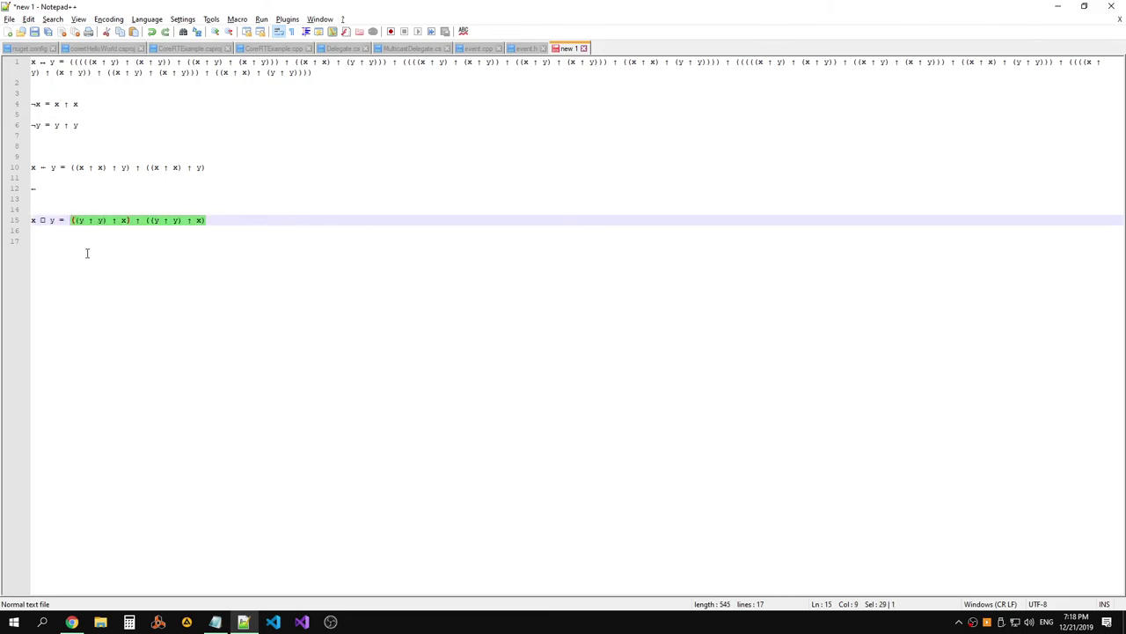
left_click(159, 261)
key("ctrl+v")
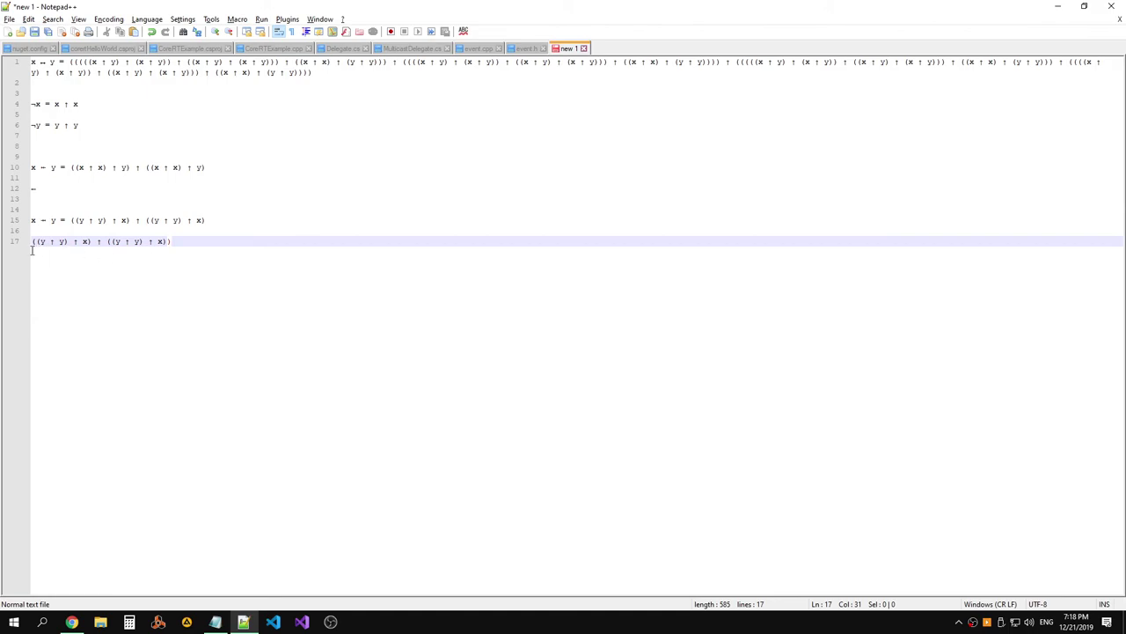
left_click(32, 241)
type("(")
Duplicate the parenthesized expression on line 17 and join both copies with the ↑ operator
left_click(177, 241)
left_click_drag(176, 241, 19, 243)
left_click(267, 241)
key("ctrl+v")
left_click(187, 220)
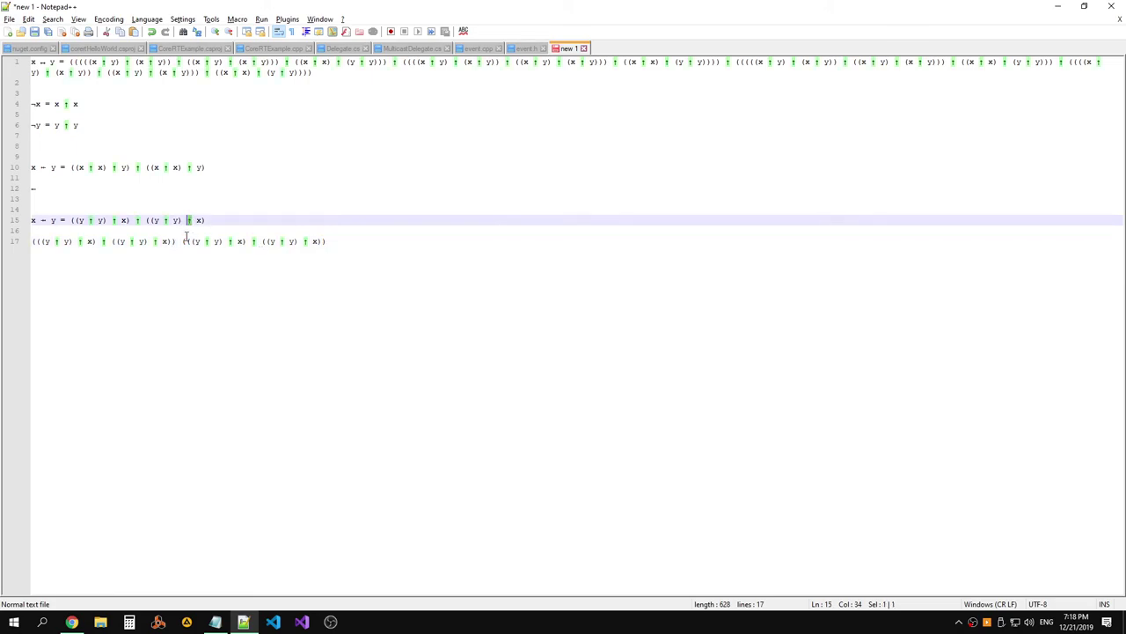
left_click(177, 242)
type("↑")
Copy the left-hand side of the line 15 formula, up to the equals sign, to the start of line 17
left_click(386, 265)
left_click_drag(64, 219, 32, 219)
key("ctrl+c")
left_click(32, 241)
key("ctrl+v")
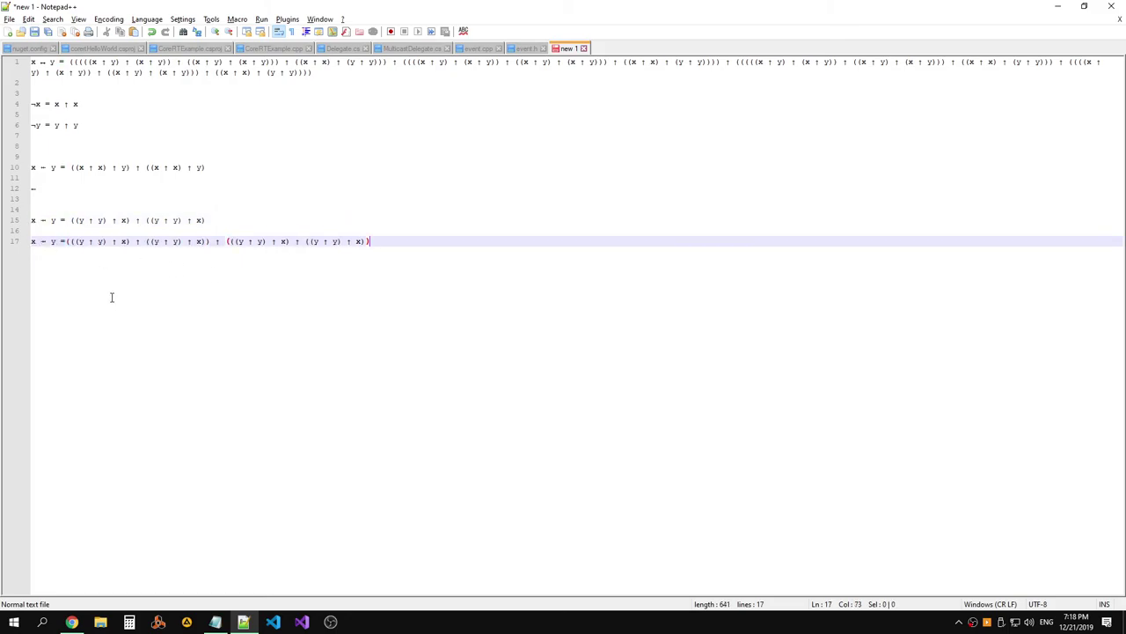
Open the Wikipedia Arrow (symbol) page in the browser and search it for "right"
key("alt+Tab")
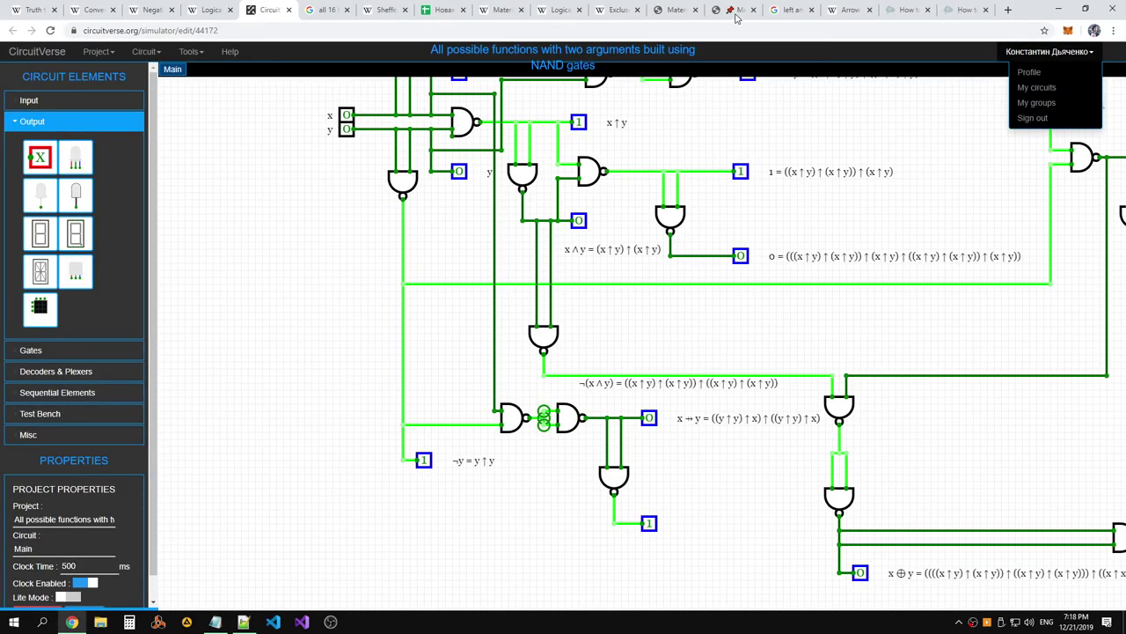
left_click(440, 9)
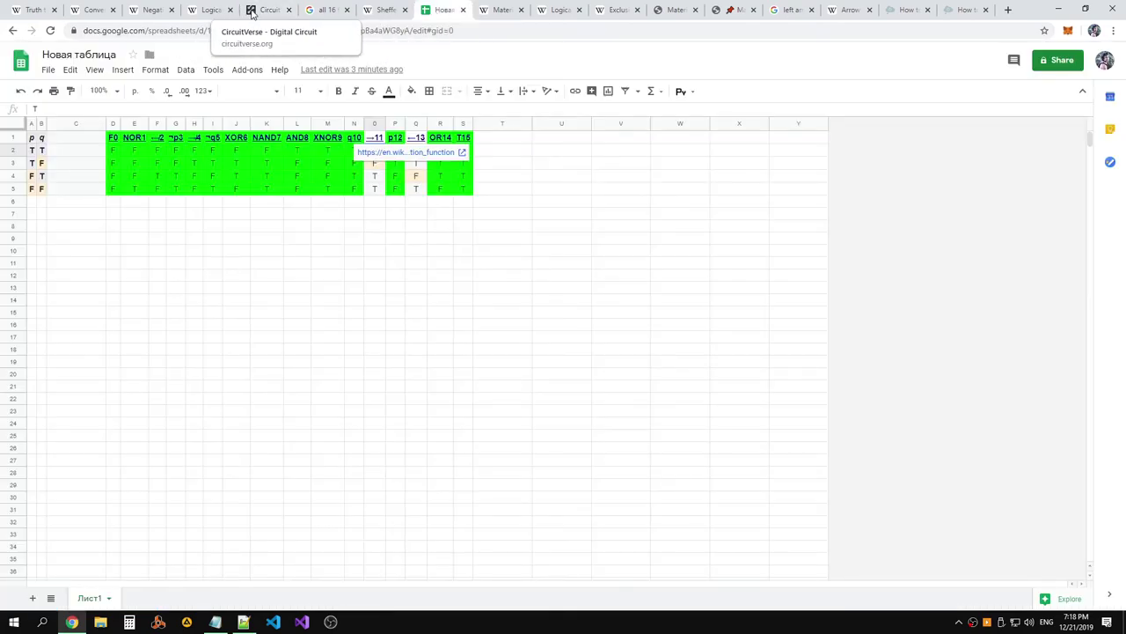
left_click(851, 13)
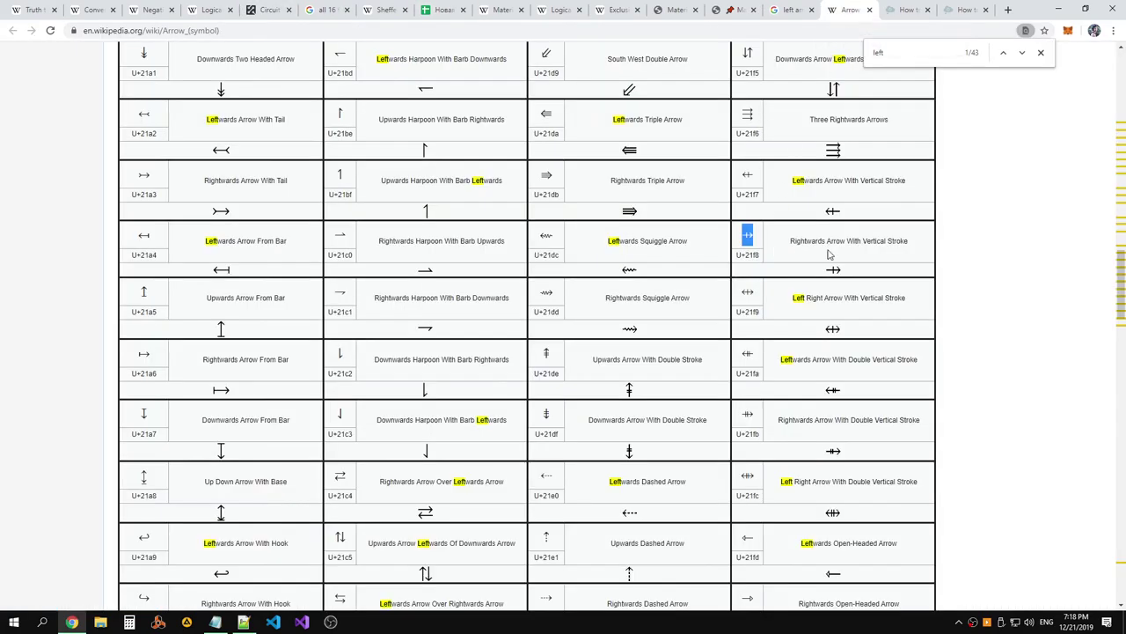
scroll(308, 231, "up", 3)
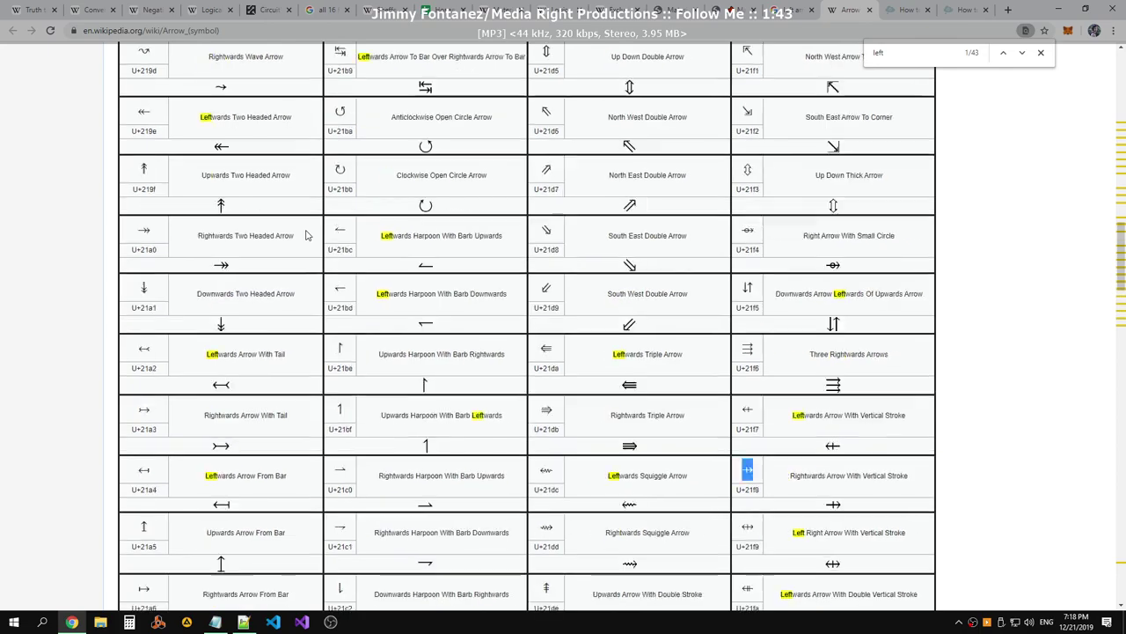
scroll(312, 227, "up", 10)
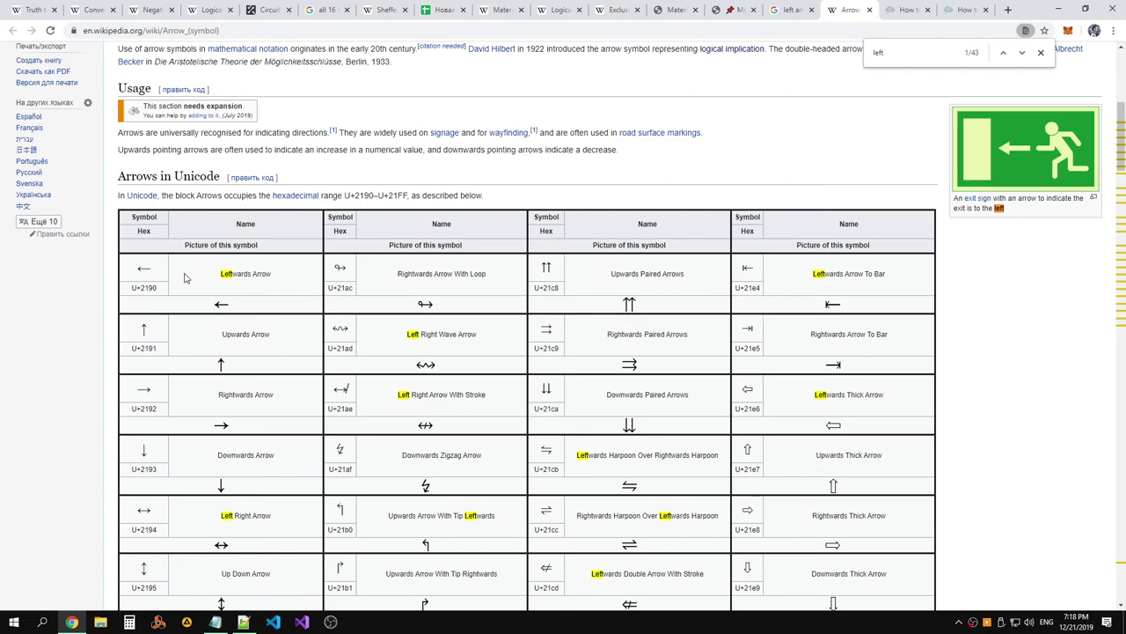
scroll(527, 299, "down", 1)
key("ctrl+f")
type("right")
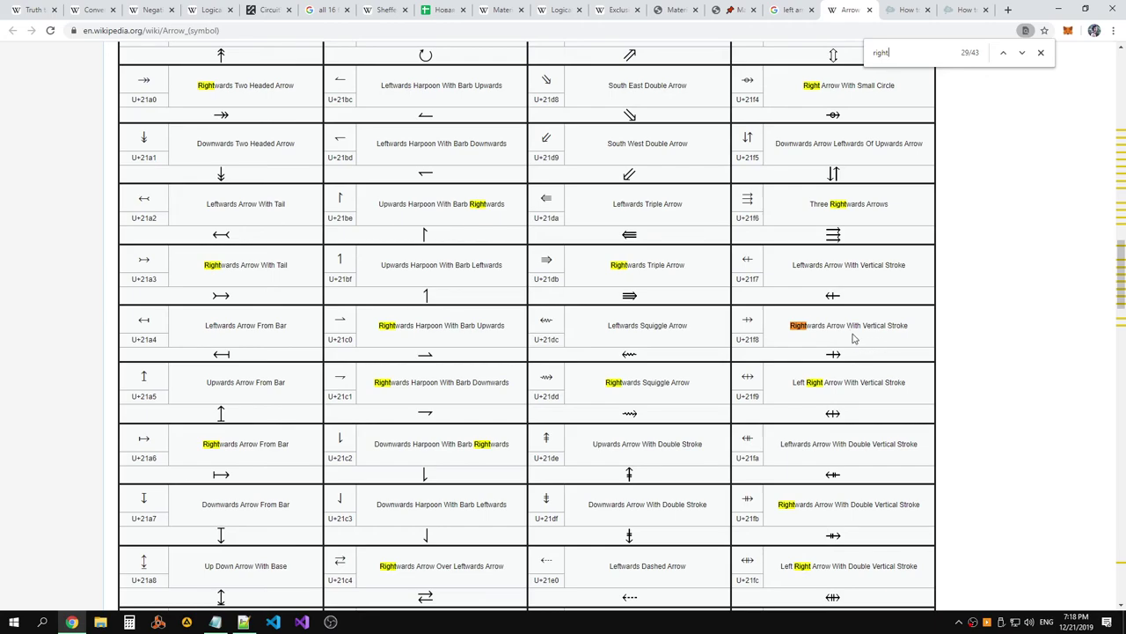
Copy the Rightwards Arrow symbol (U+2192) and replace the operator between x and y on line 17 with it
scroll(852, 337, "up", 4)
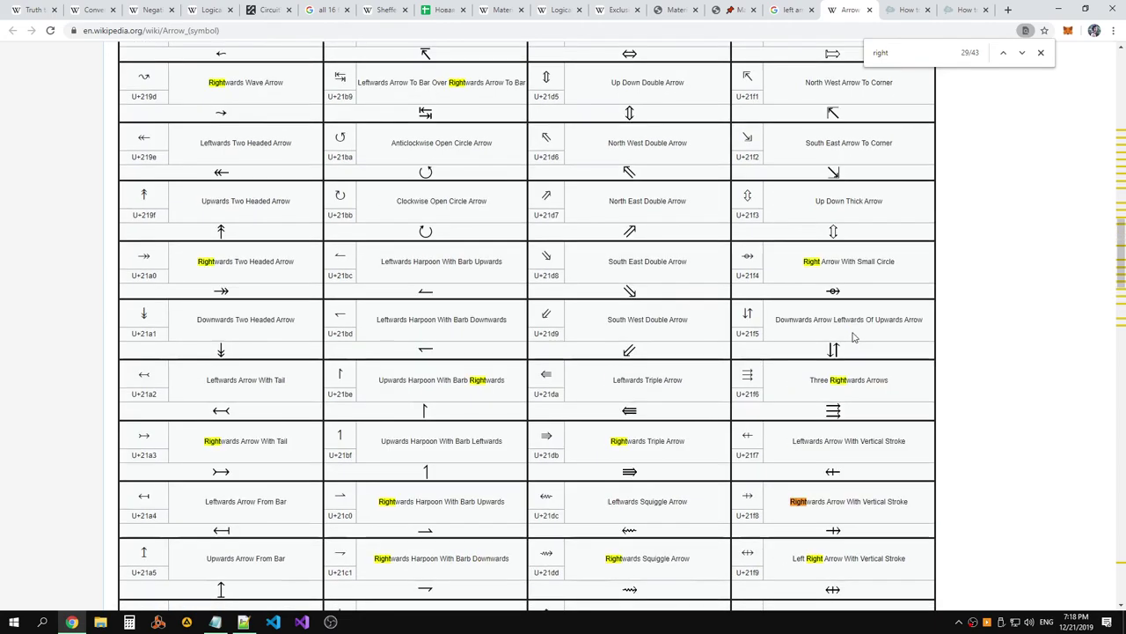
scroll(853, 337, "up", 4)
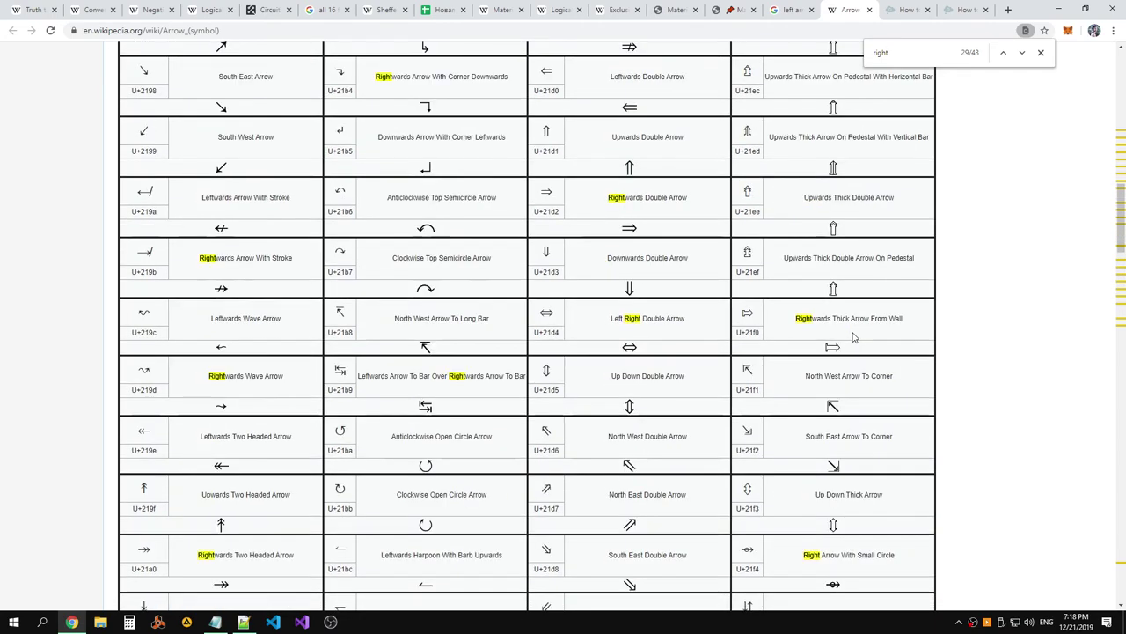
scroll(853, 337, "up", 5)
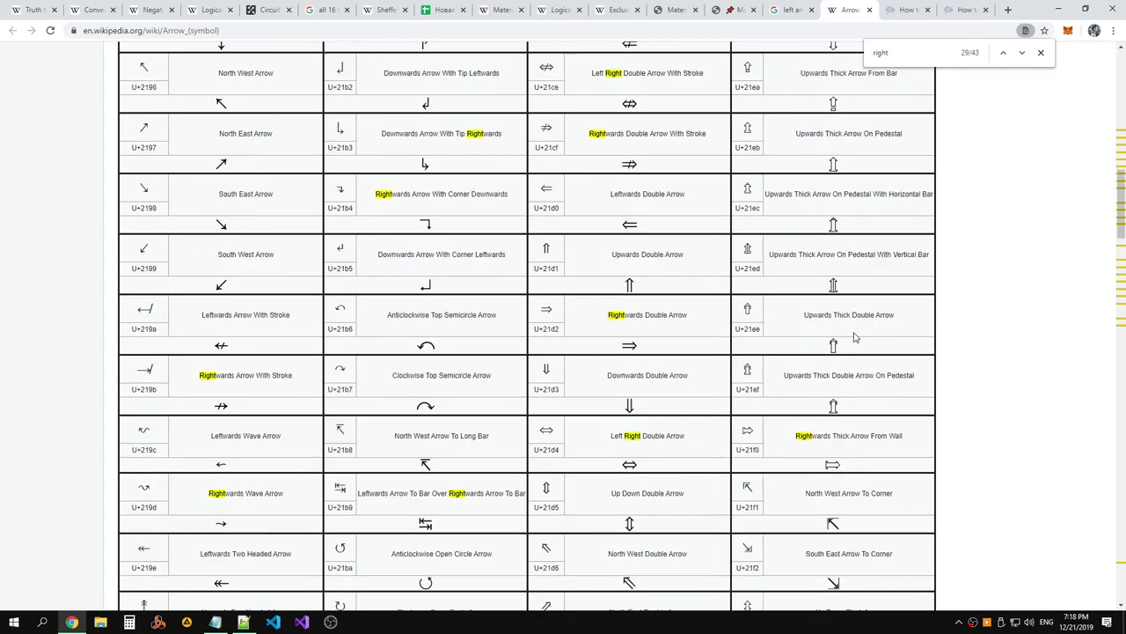
scroll(852, 337, "up", 3)
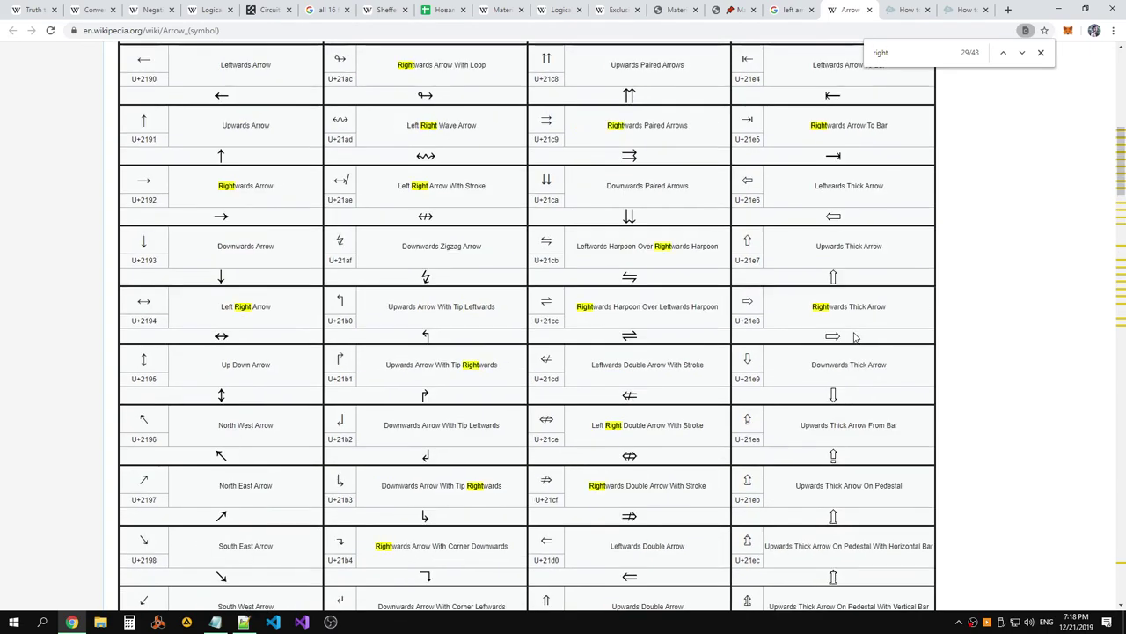
double_click(144, 181)
key("ctrl+c")
key("alt+Tab")
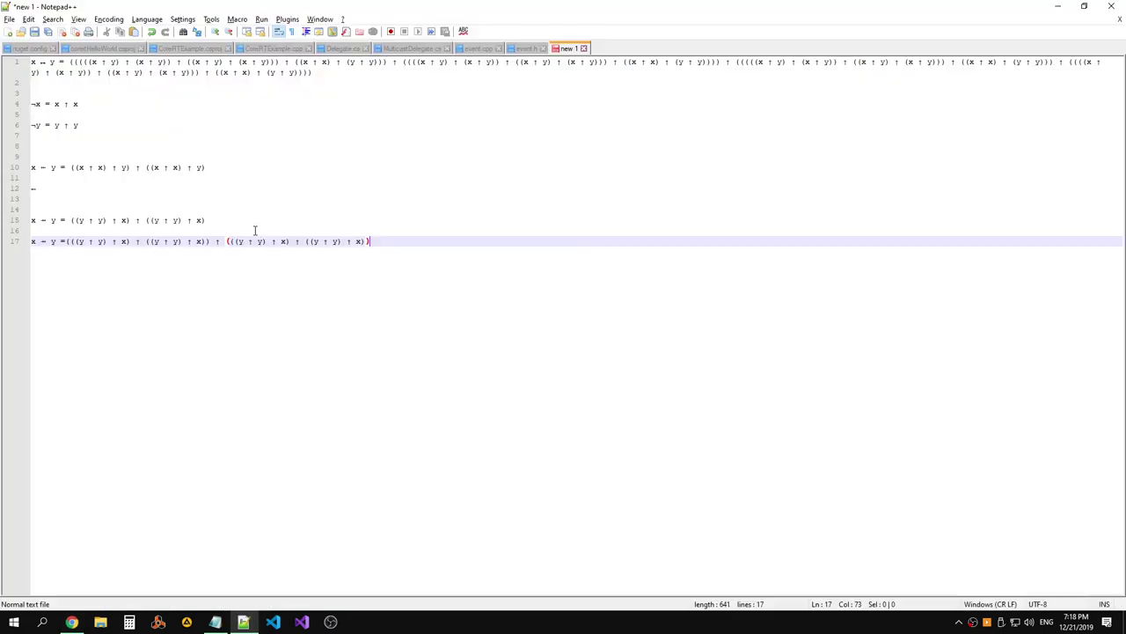
left_click_drag(50, 241, 40, 241)
key("ctrl+v")
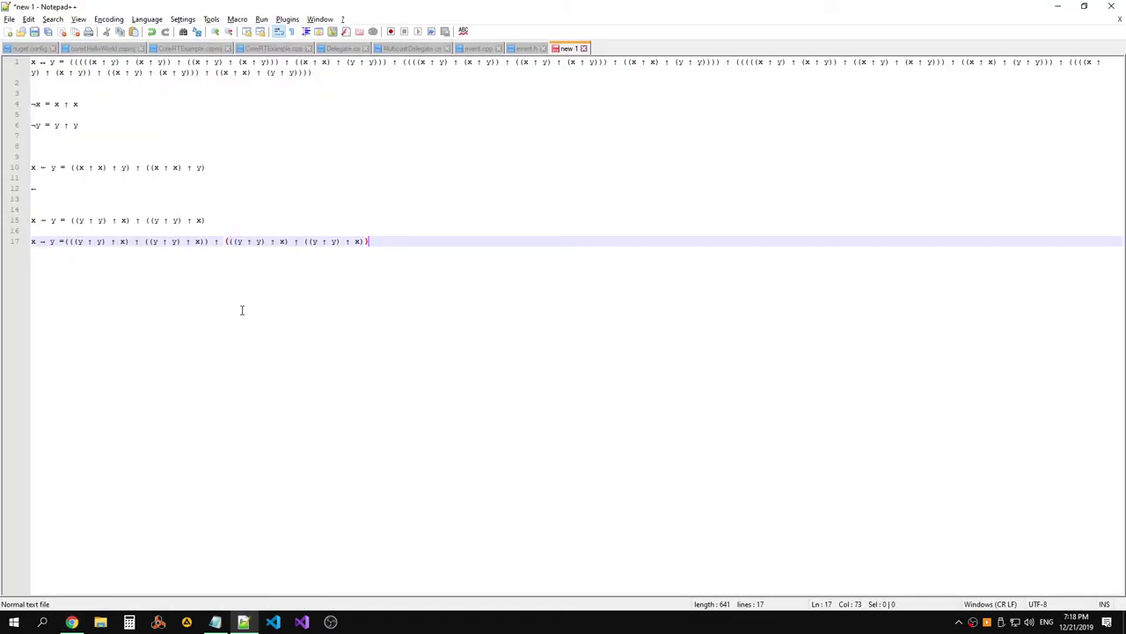
Select the x → y formula on line 17 and compare it with the truth table spreadsheet and the circuit in CircuitVerse
left_click_drag(440, 243, 34, 241)
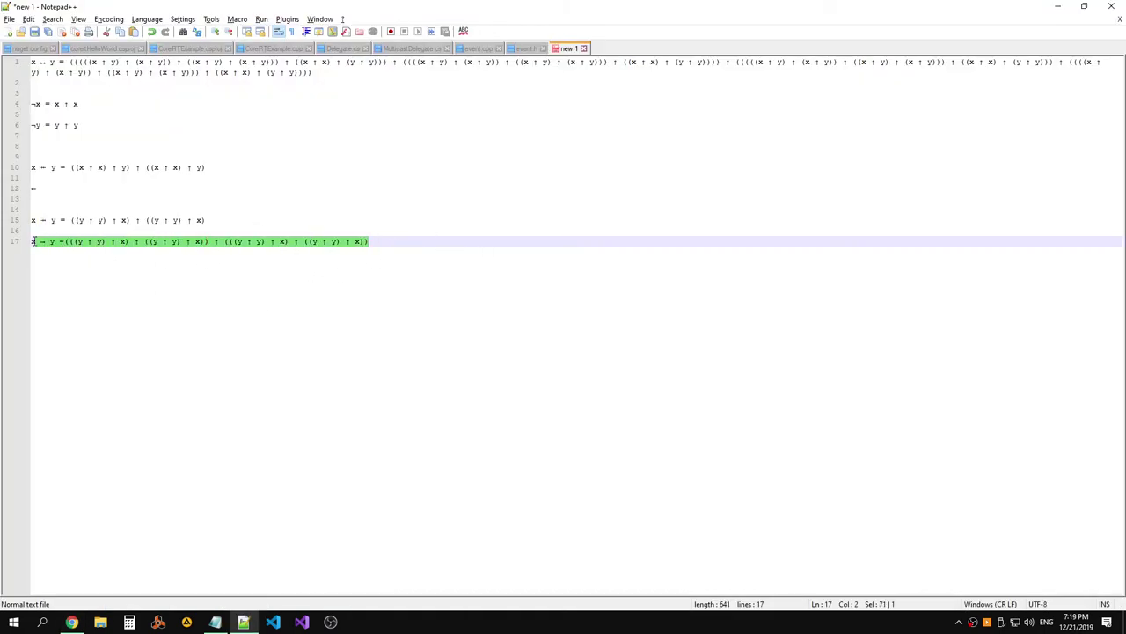
key("alt+Tab")
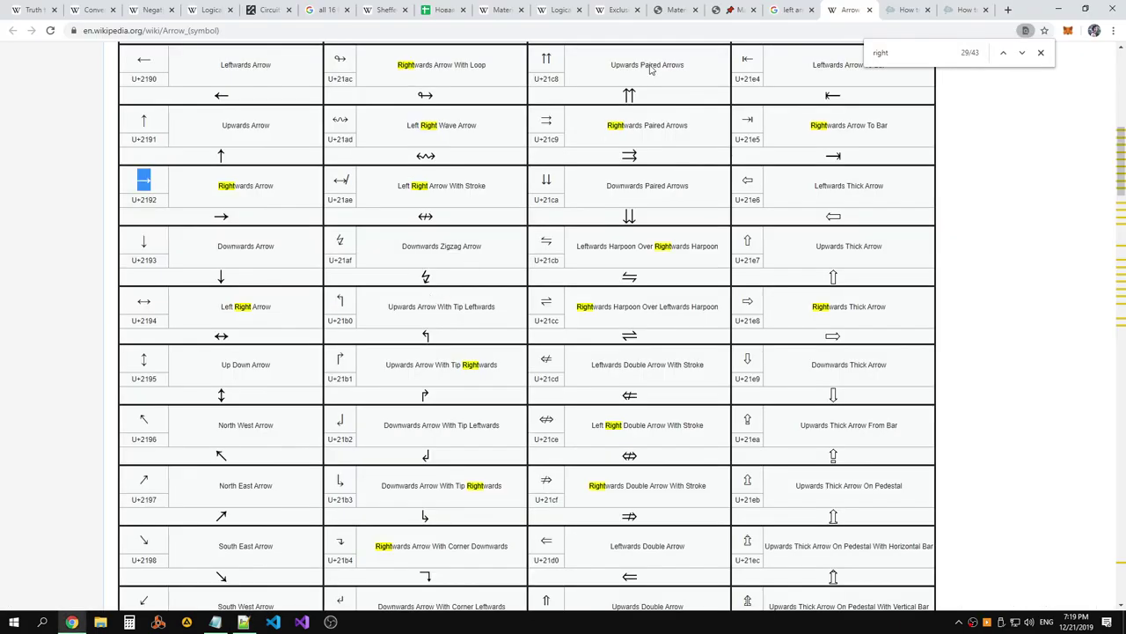
left_click(433, 10)
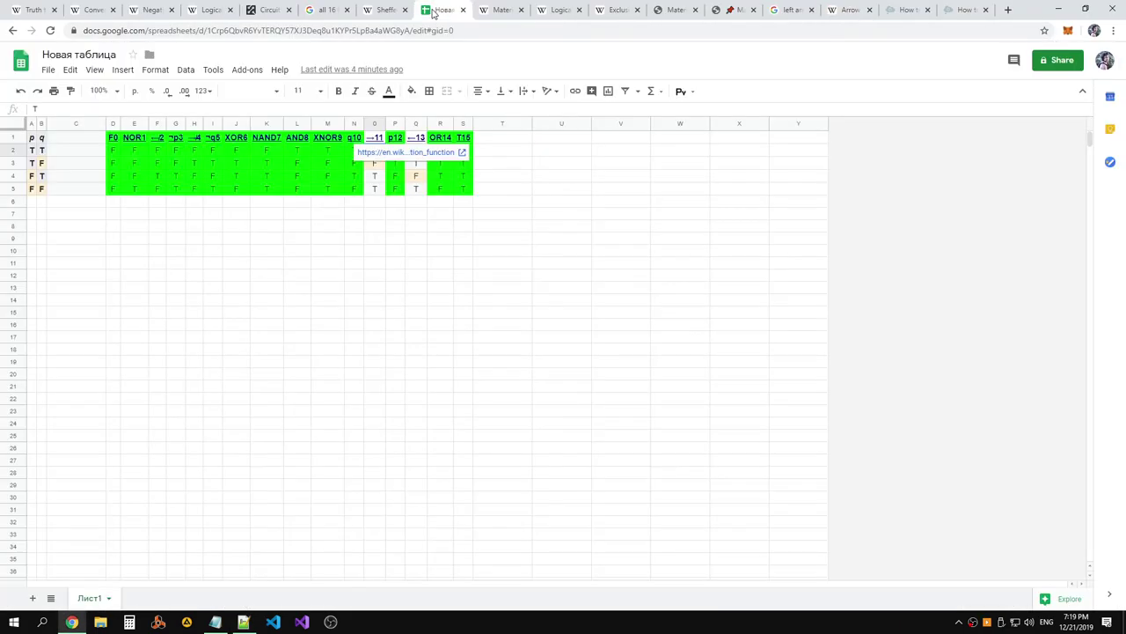
left_click(262, 10)
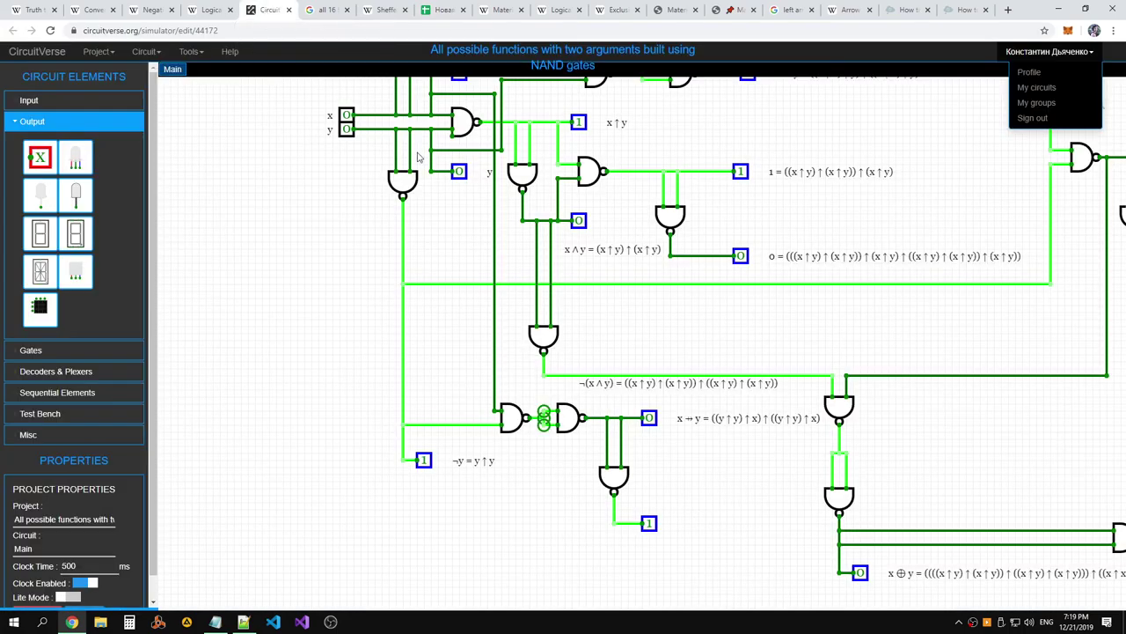
left_click_drag(714, 556, 510, 367)
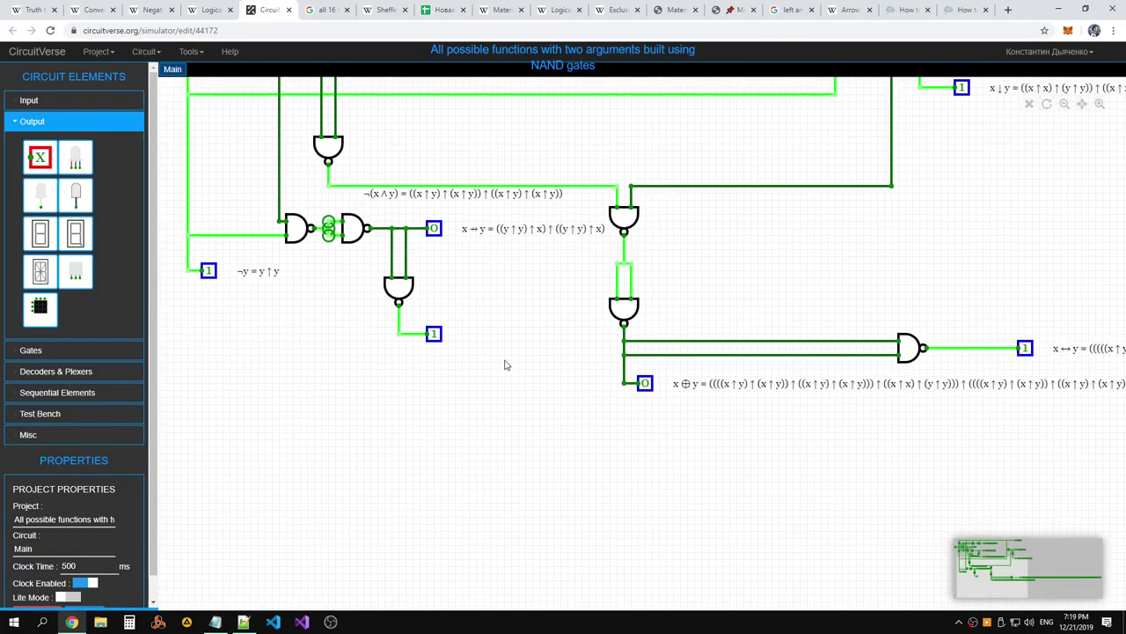
key("alt+Tab")
key("alt+Tab")
left_click(435, 10)
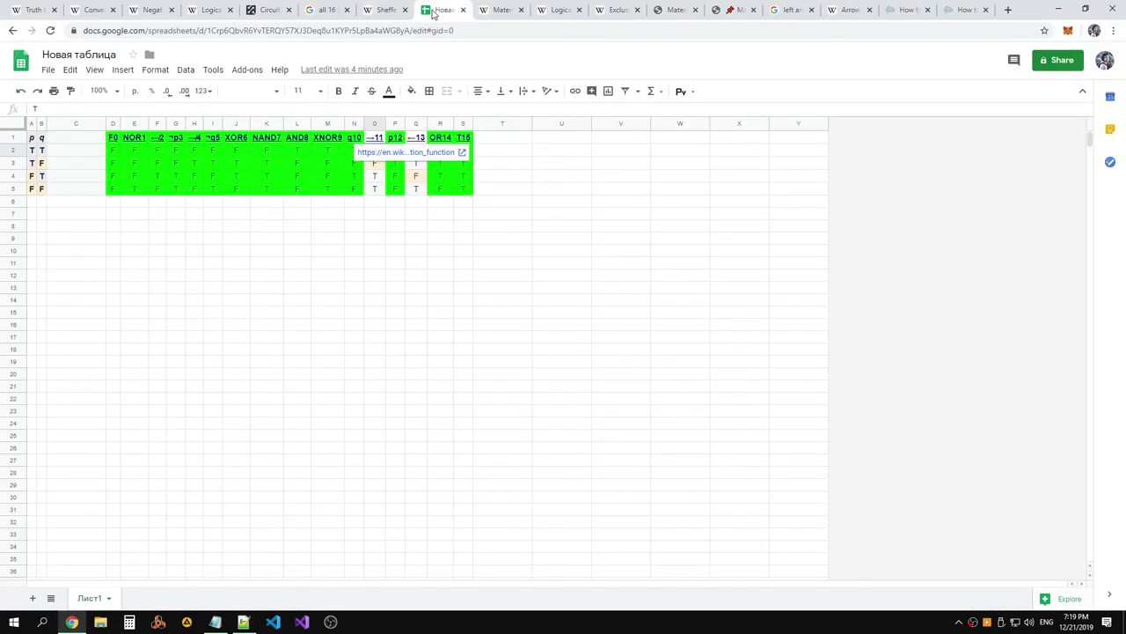
left_click(380, 244)
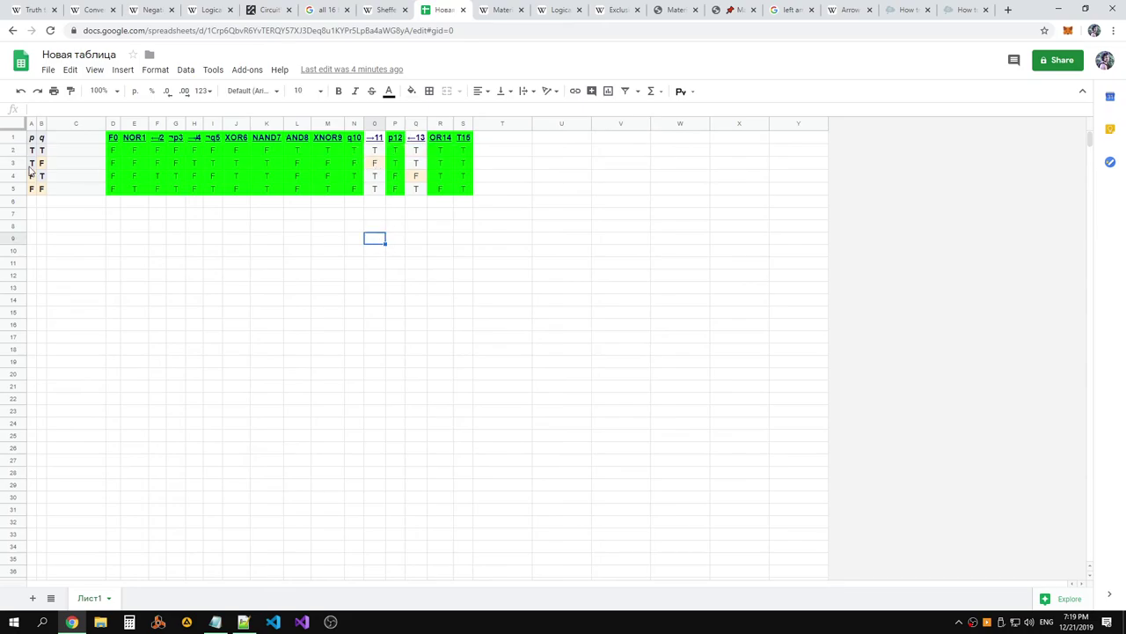
key("alt+Tab")
key("alt+Tab")
key("Tab")
key("alt+Tab")
key("alt+Tab")
left_click(261, 11)
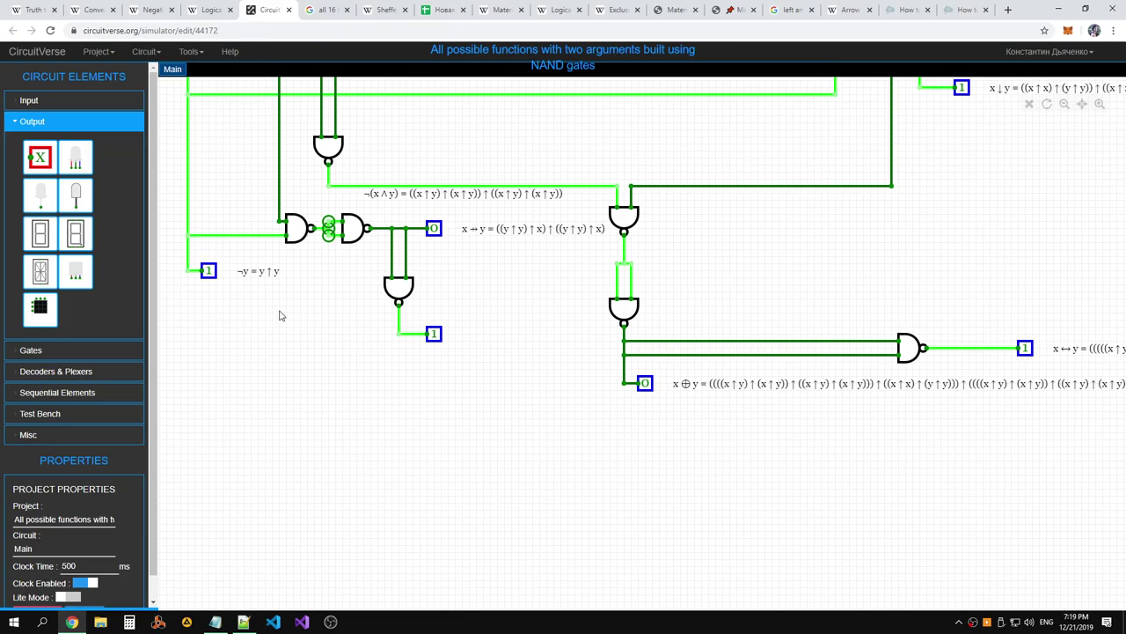
Toggle the x and y inputs to test the output of the NAND gate below x ↛ y, returning both to 0
scroll(516, 304, "up", 2)
left_click_drag(778, 167, 752, 244)
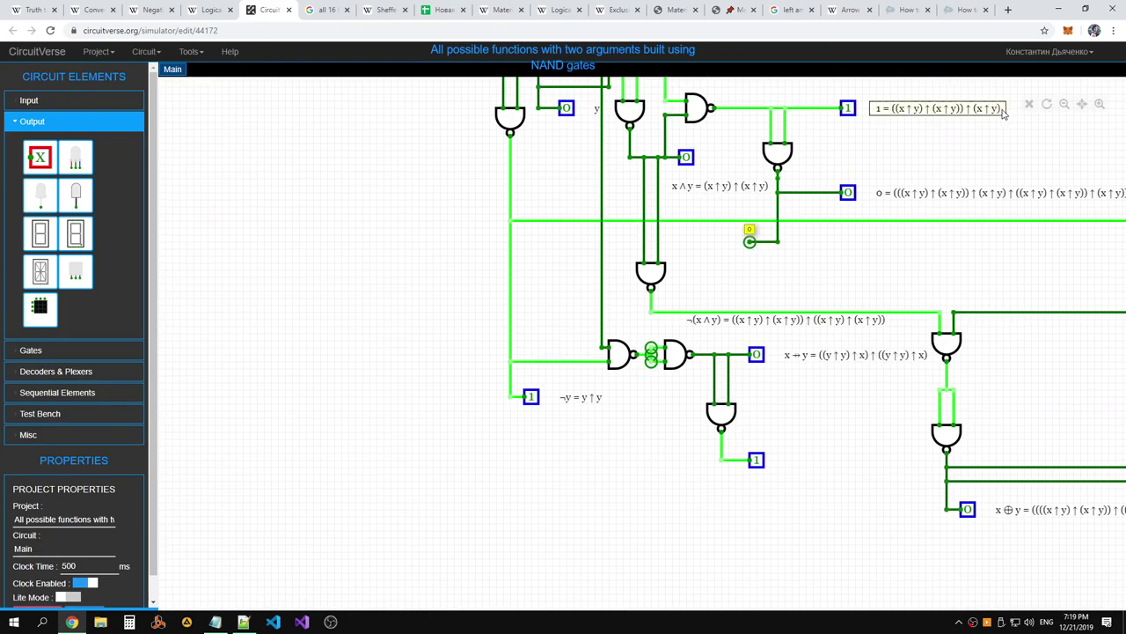
key("ctrl+z")
left_click_drag(822, 252, 762, 375)
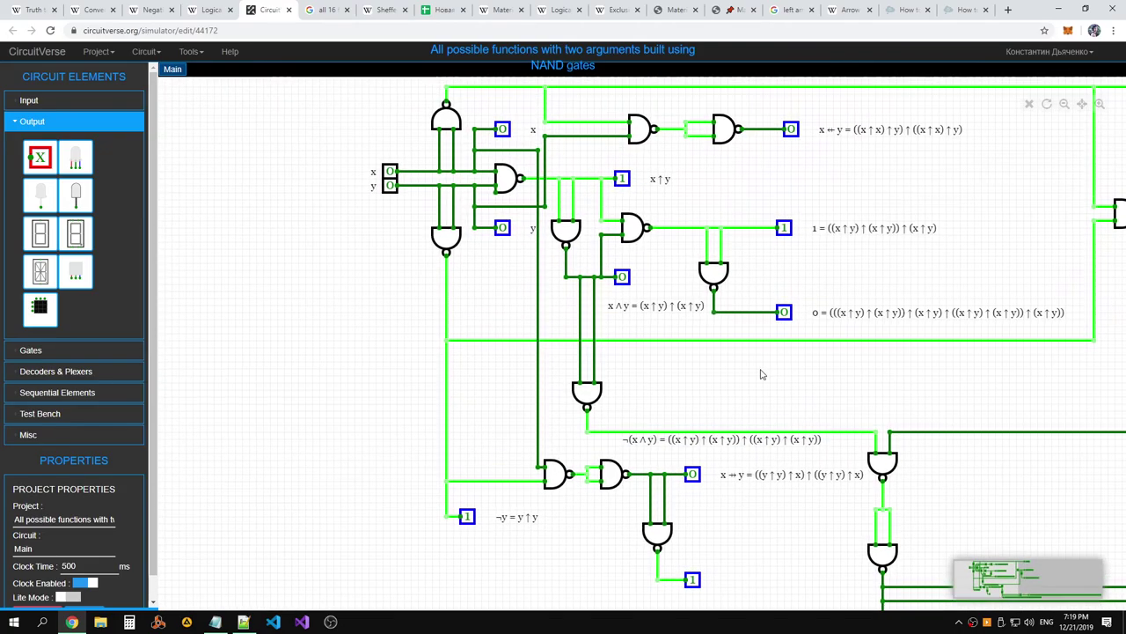
left_click(390, 174)
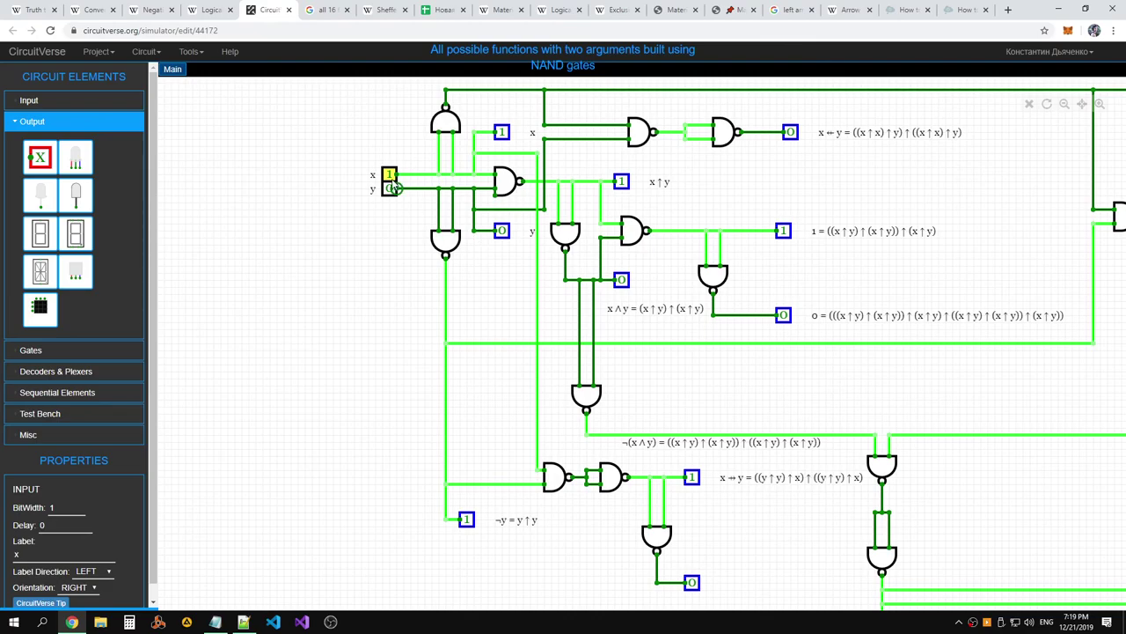
left_click(390, 177)
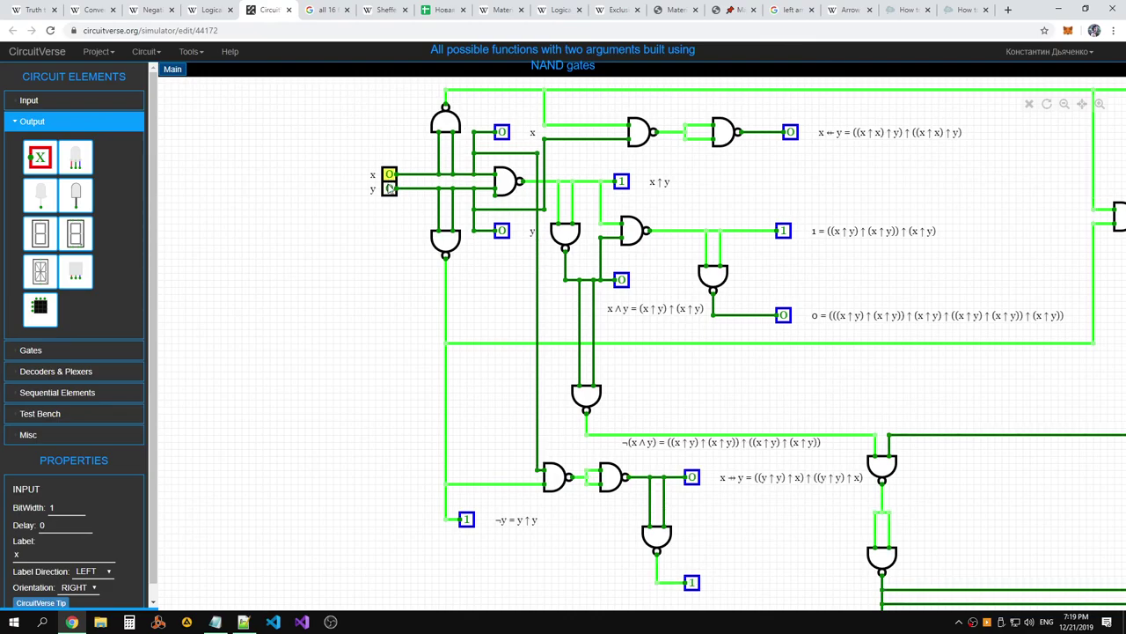
left_click(390, 190)
left_click(389, 176)
left_click(389, 175)
left_click(389, 188)
left_click(389, 175)
left_click(390, 177)
Delete the horizontal wire segment leading to the output element of the NAND gate below x ↛ y
scroll(805, 378, "down", 3)
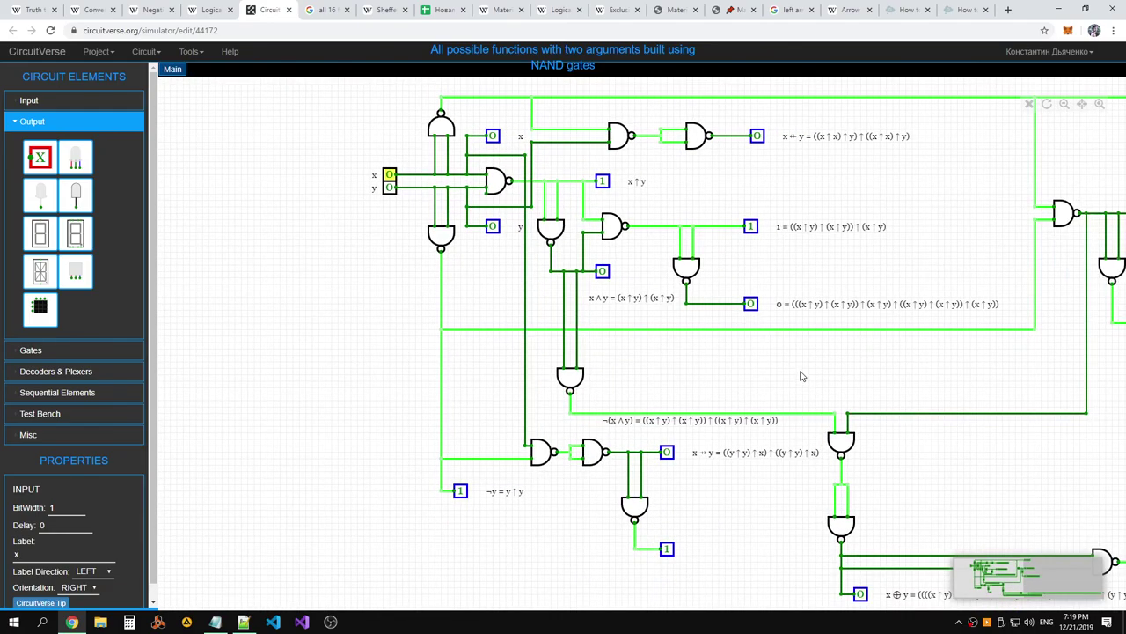
scroll(804, 372, "up", 3)
left_click_drag(805, 373, 636, 191)
left_click_drag(624, 370, 623, 368)
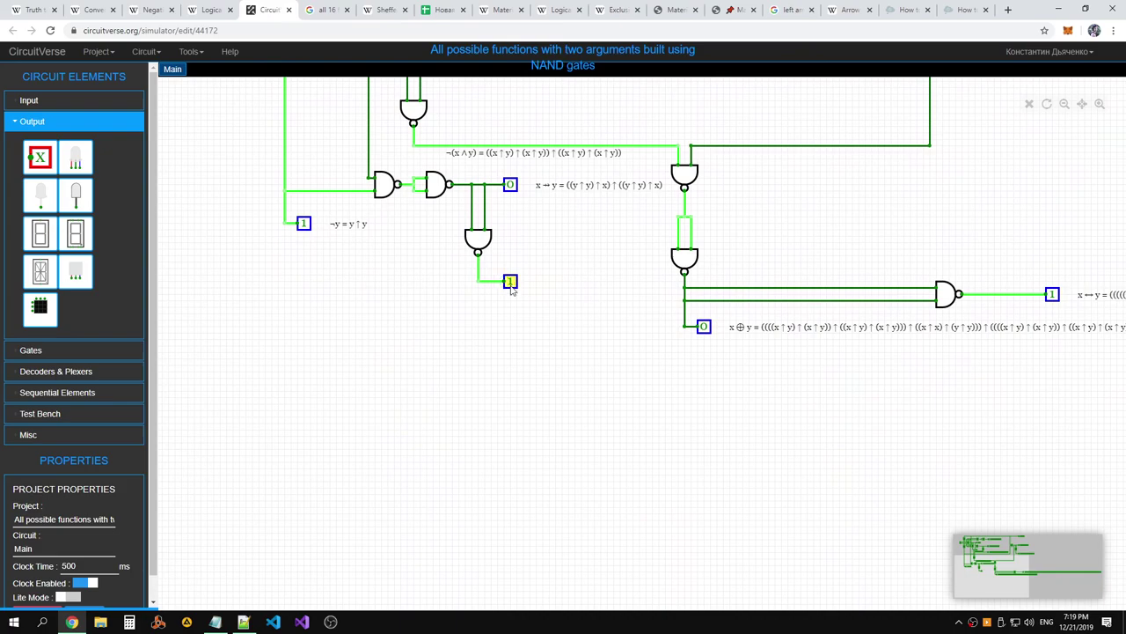
left_click(498, 282)
key("Delete")
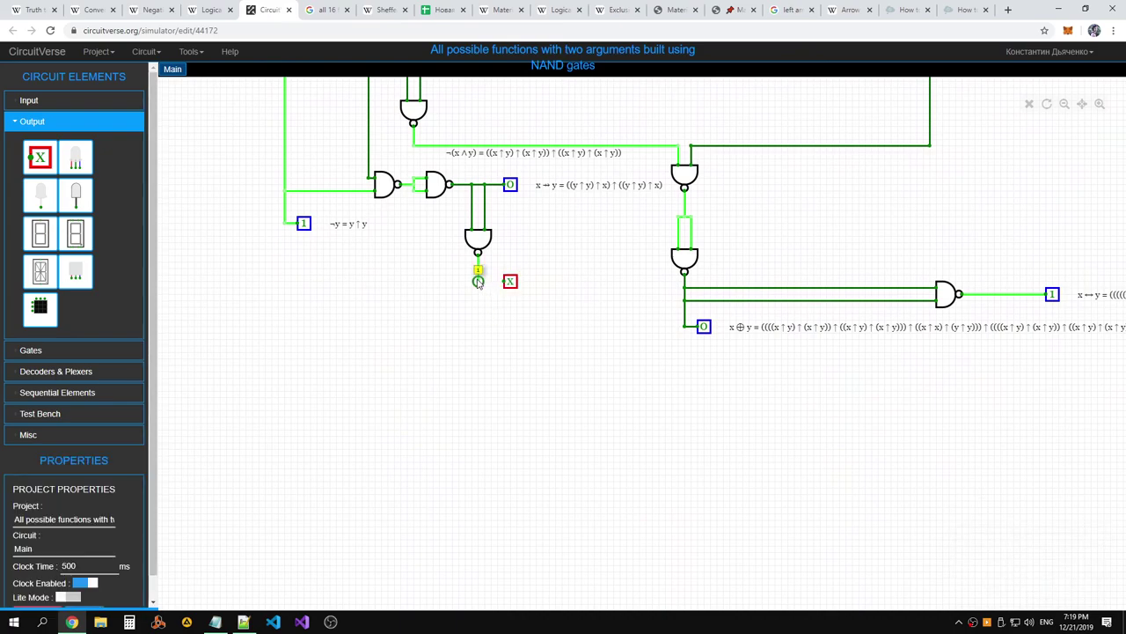
Orient the loose output element upward and connect it directly beneath the NAND gate below x ↛ y
left_click_drag(498, 283, 462, 286)
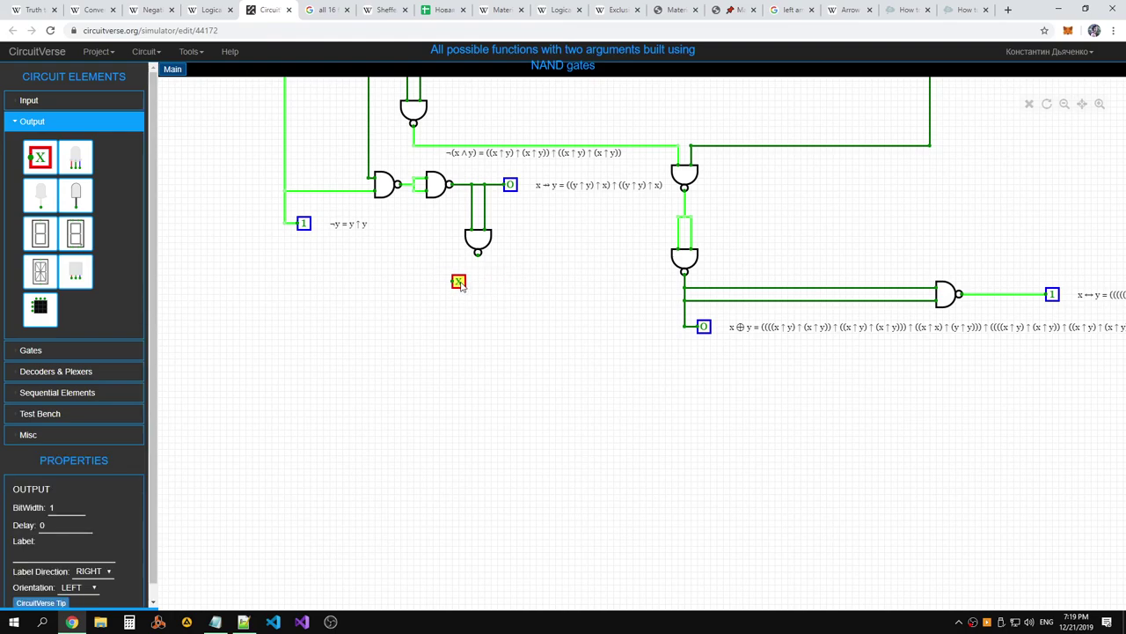
scroll(123, 535, "down", 1)
left_click(94, 572)
left_click(77, 537)
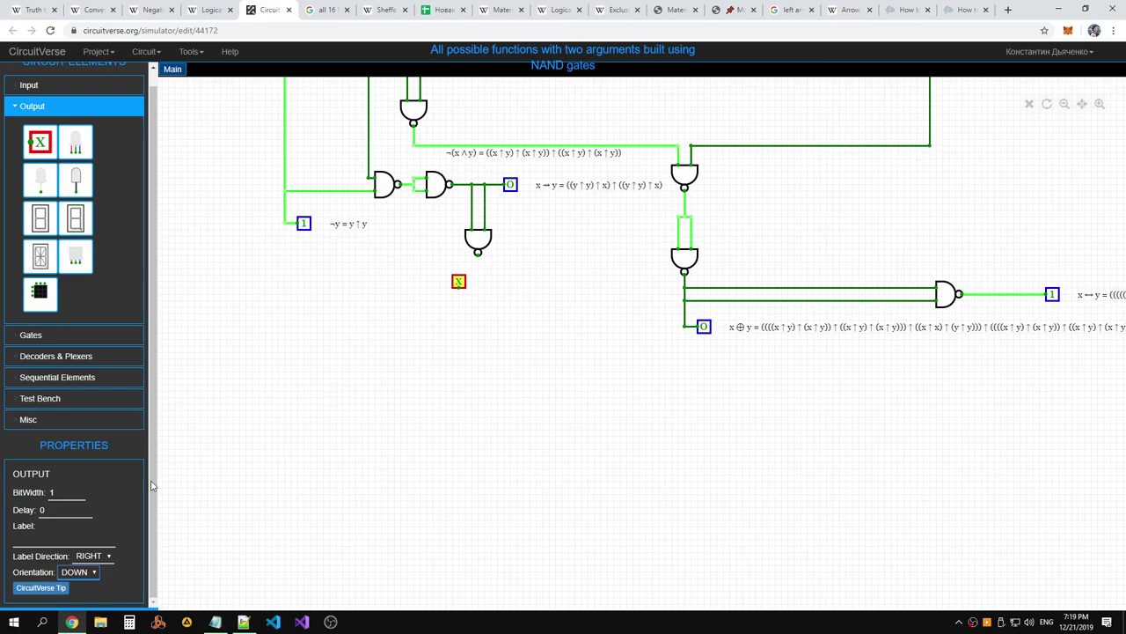
left_click(85, 572)
left_click(75, 562)
left_click_drag(460, 285, 480, 278)
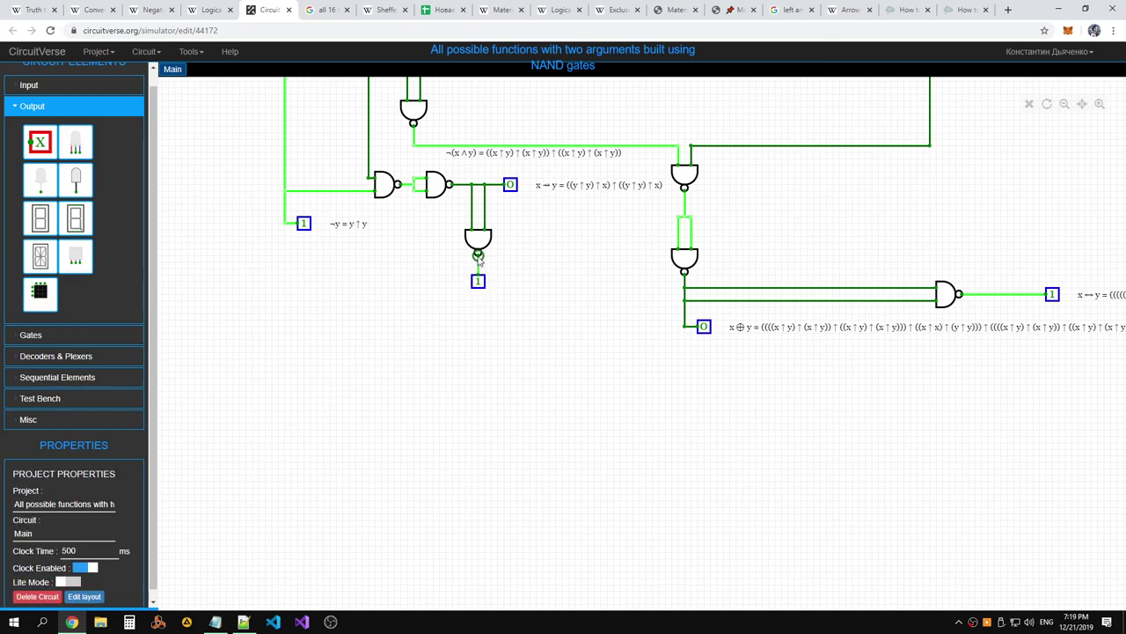
left_click(479, 262)
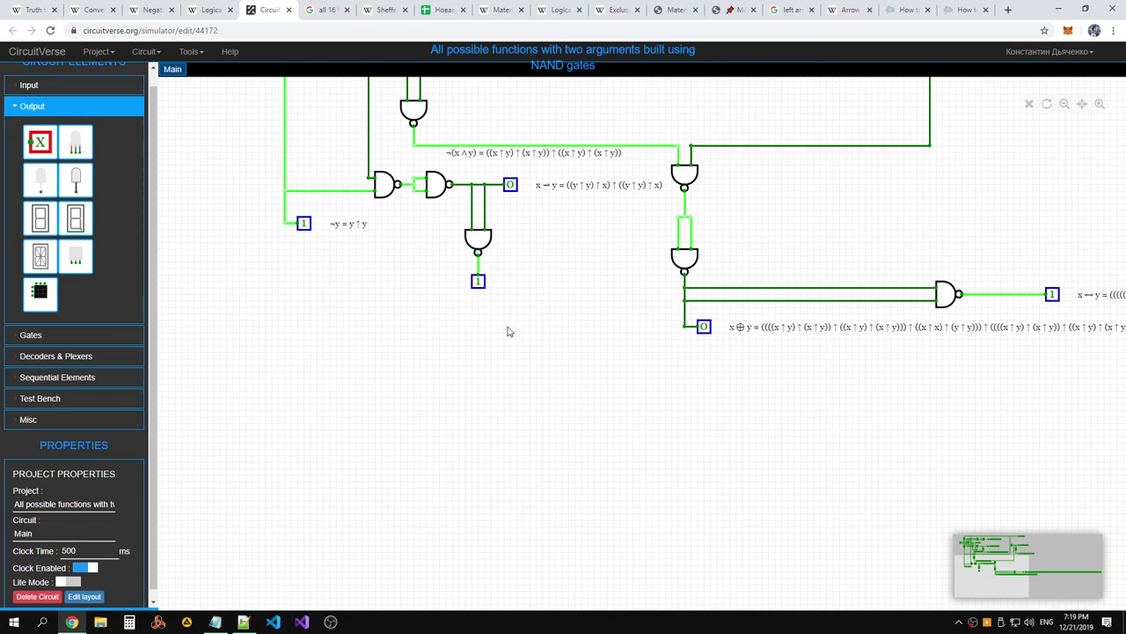
Place a text element beneath the new output and switch to Notepad++ for the x → y formula on line 17
left_click(46, 423)
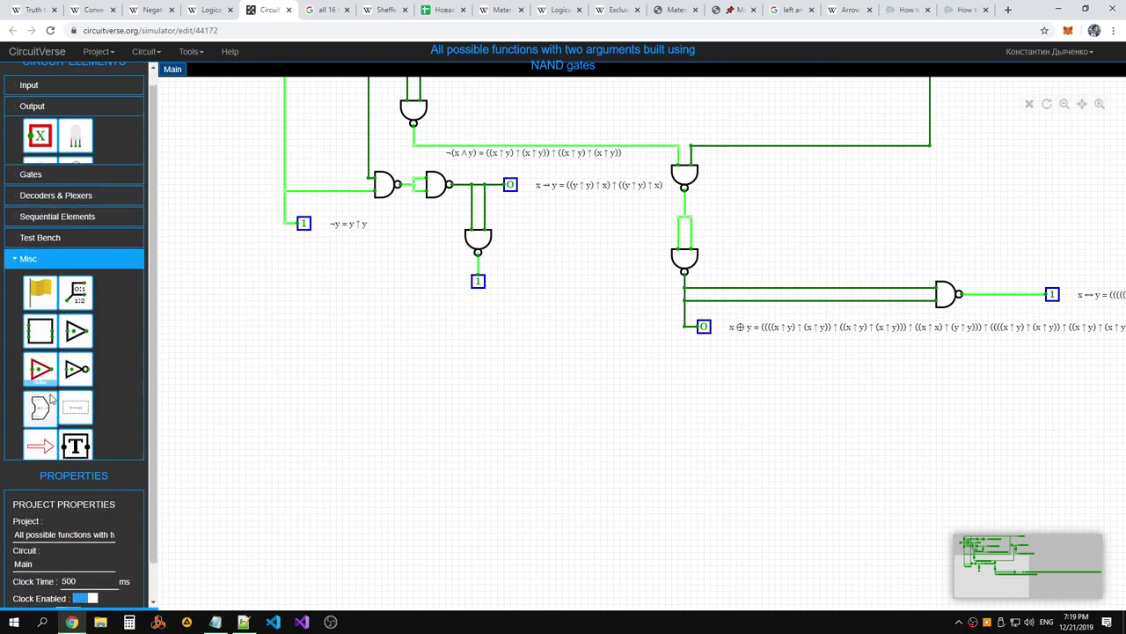
left_click(41, 428)
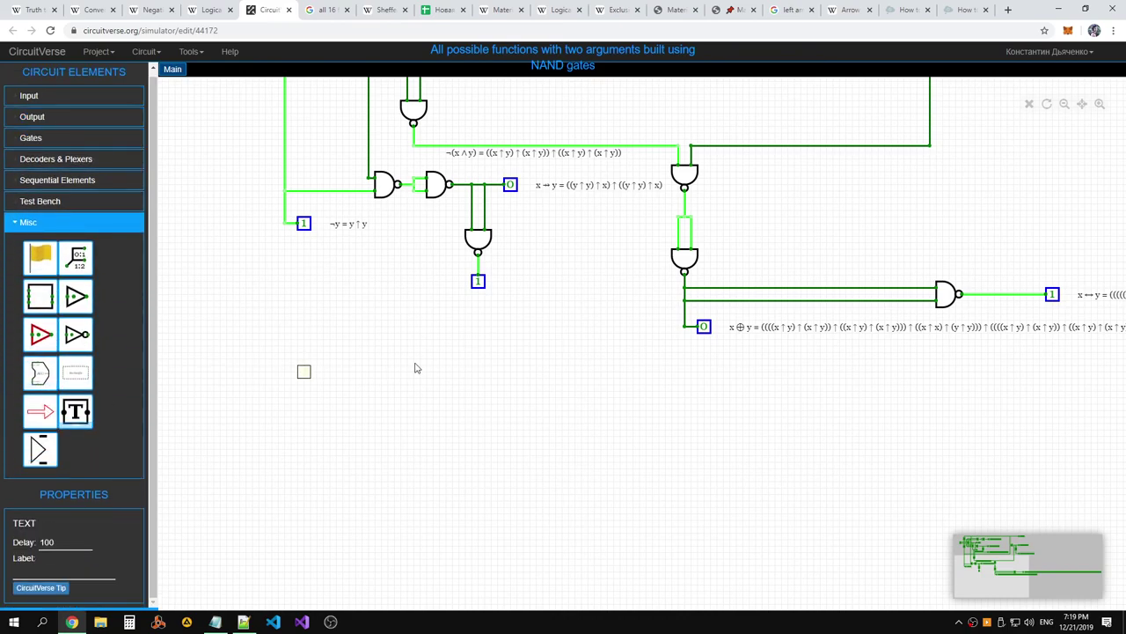
left_click(472, 323)
type("v")
key("alt+Tab")
key("alt+Tab")
key("alt+Tab")
key("Tab")
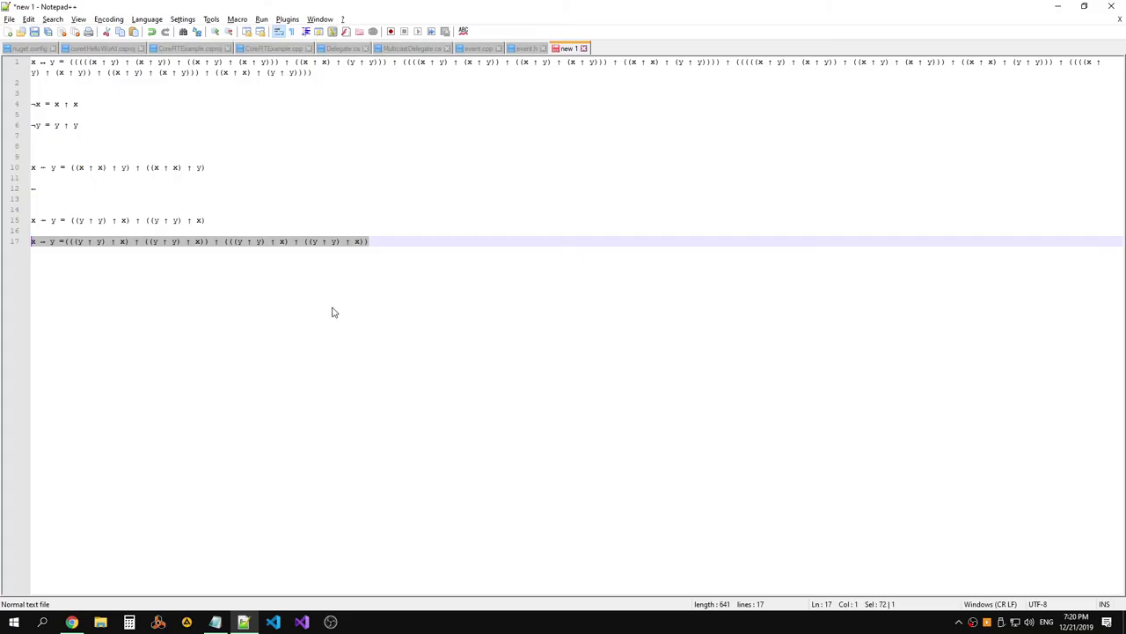